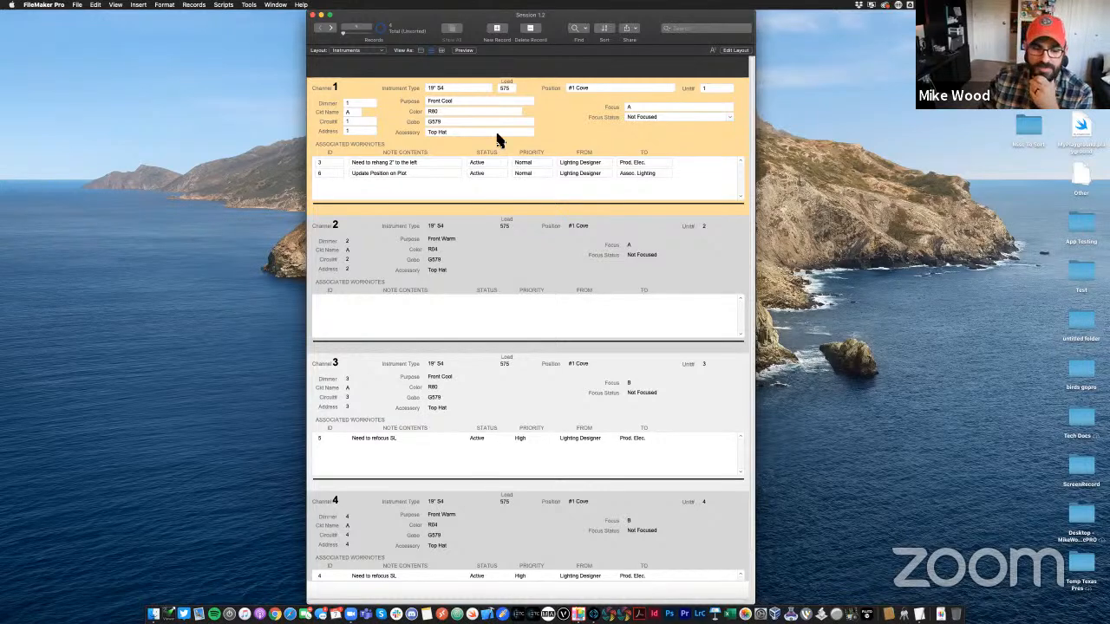
Review the records in the Instruments layout and the notes in the Worknotes layout, ending back on Instruments
scroll(630, 265, down, 1)
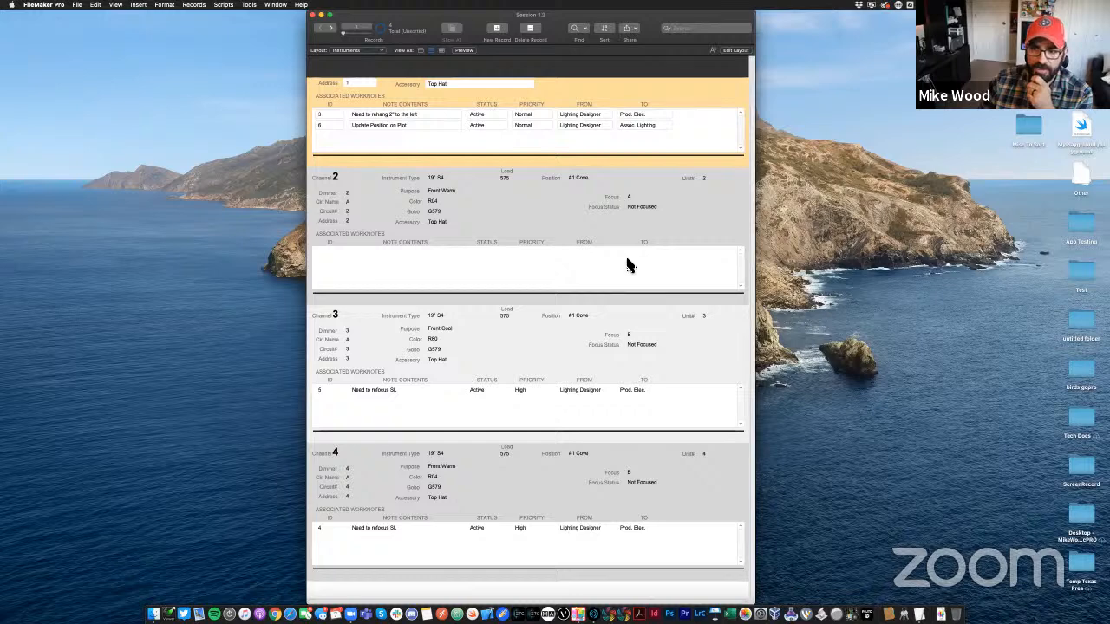
scroll(607, 263, up, 1)
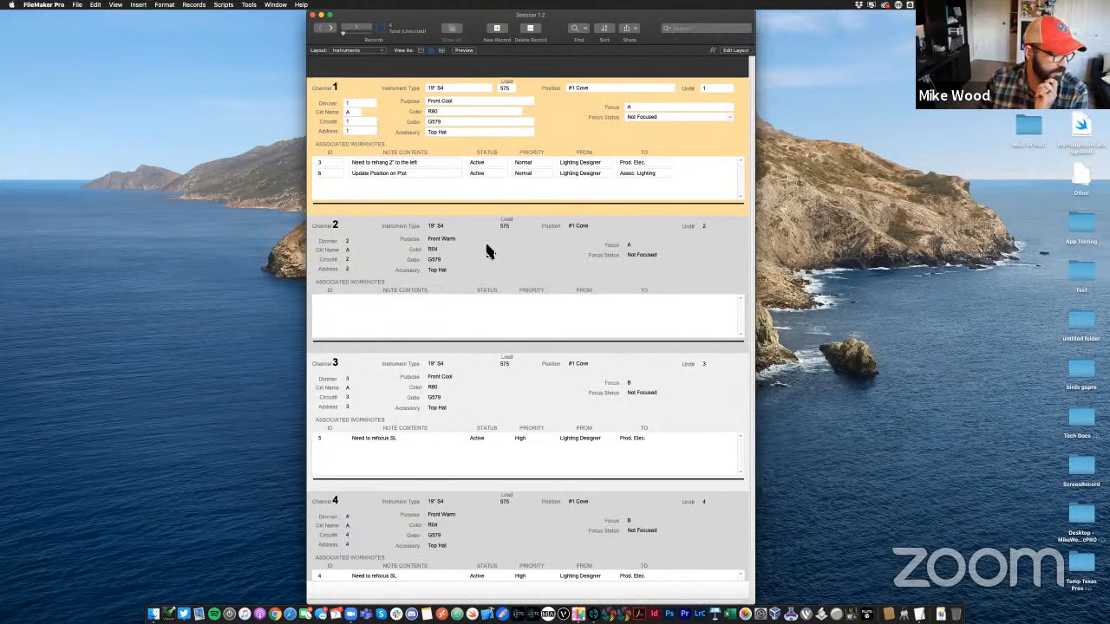
click(368, 51)
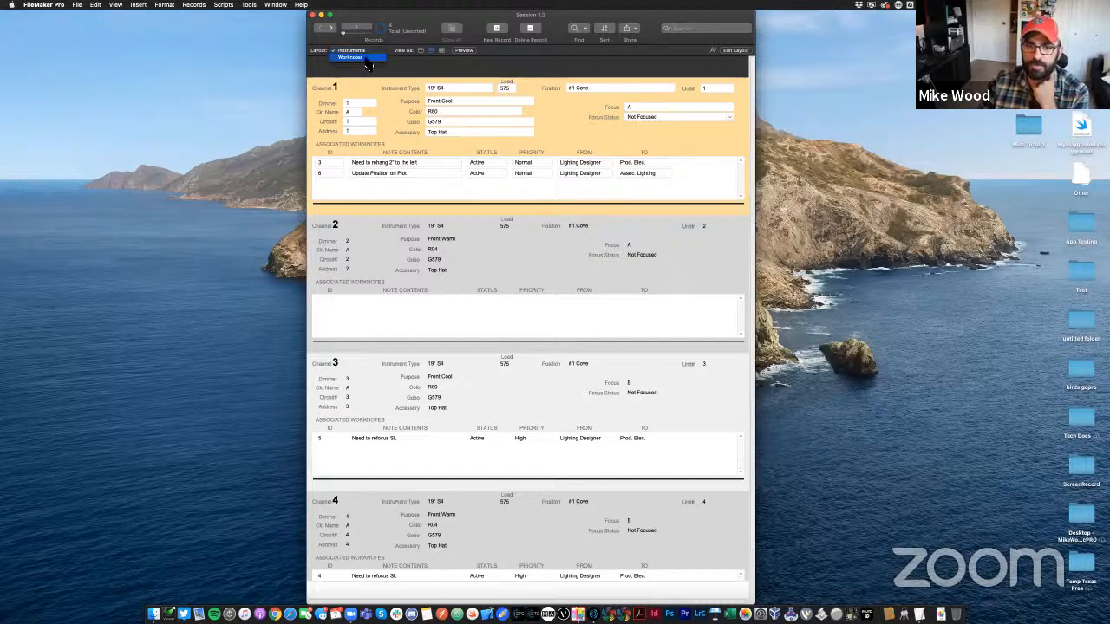
click(365, 58)
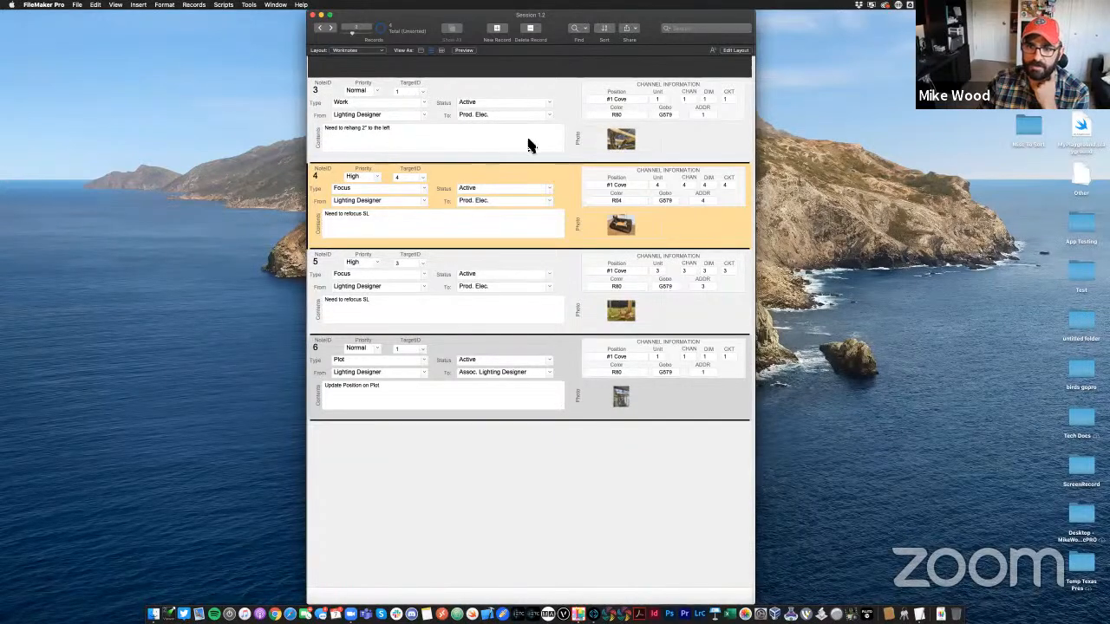
click(360, 51)
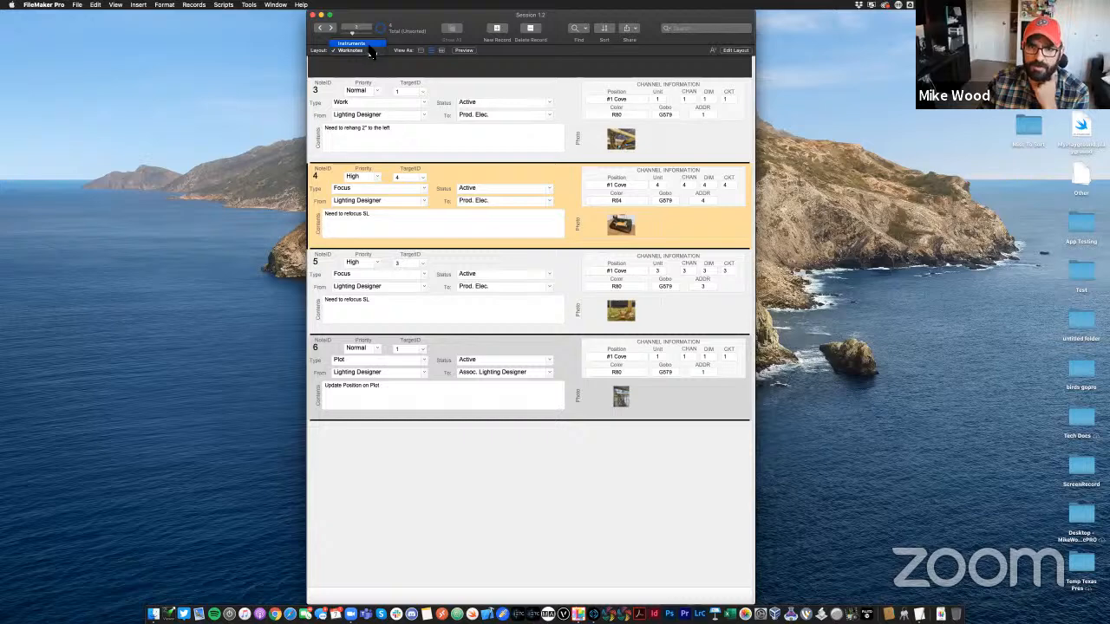
click(354, 43)
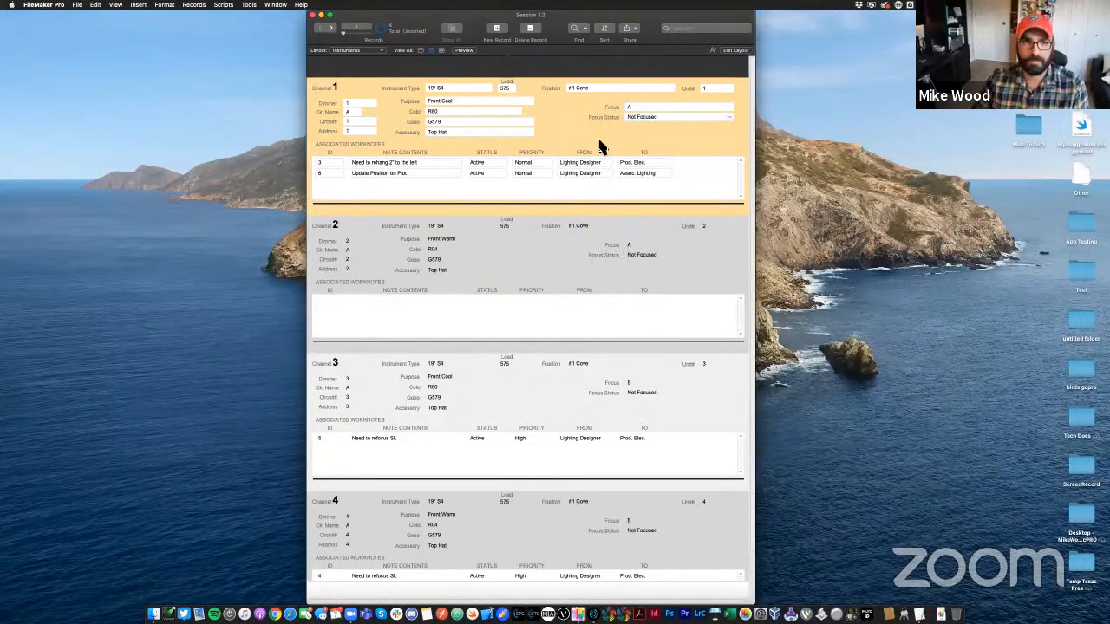
Open the Instruments layout for editing in Layout mode, zoomed in one level with the window repositioned
click(116, 4)
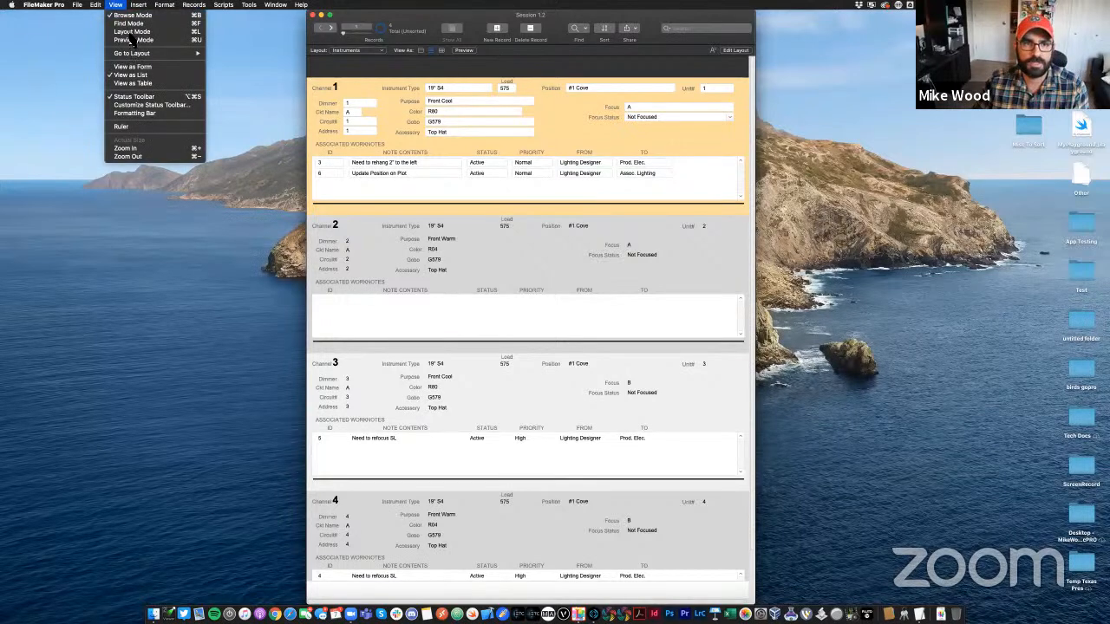
key(super+l)
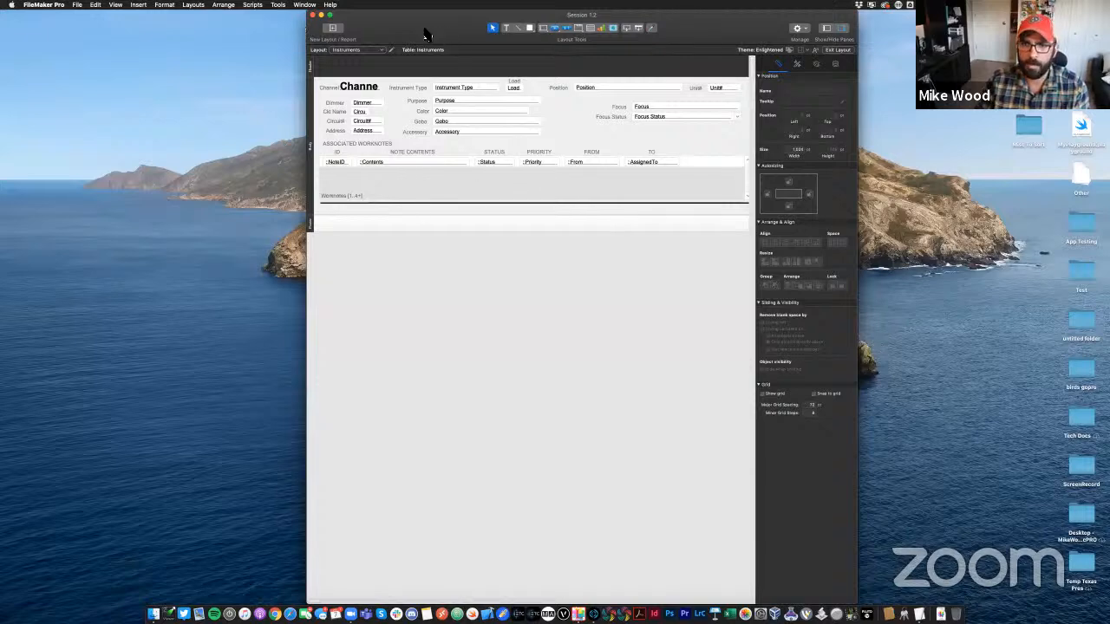
drag(424, 30, 353, 31)
click(115, 4)
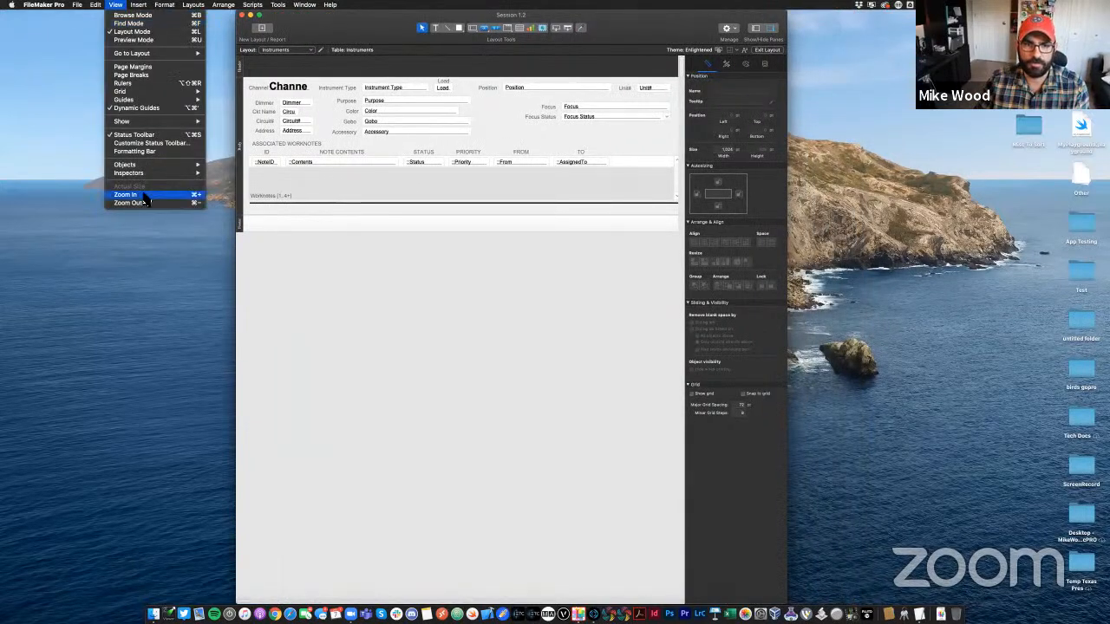
click(144, 195)
drag(728, 26, 899, 18)
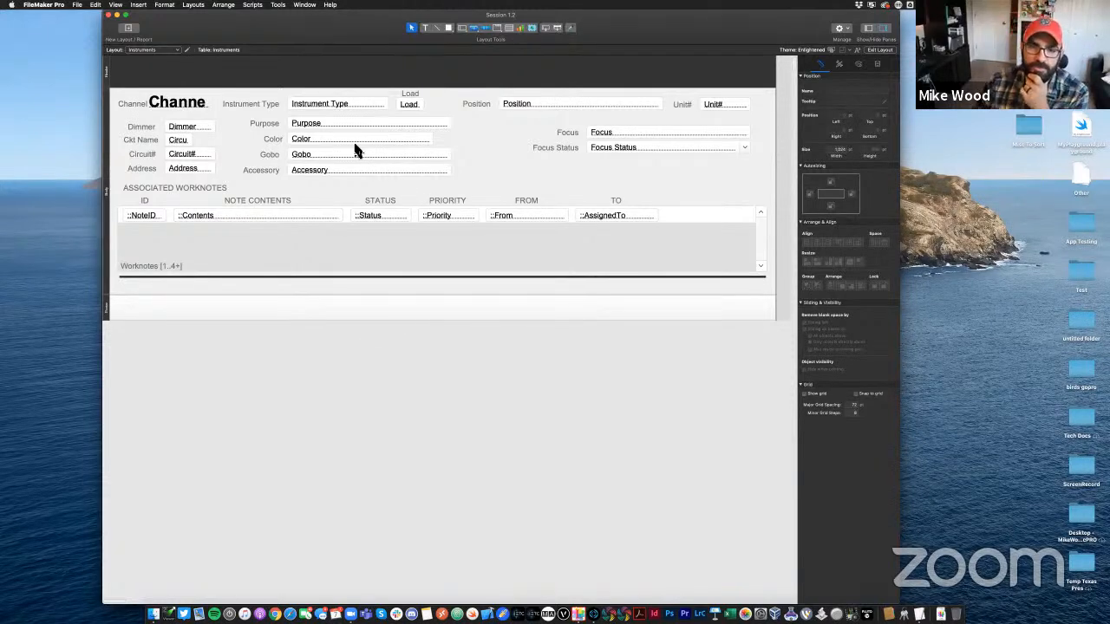
Reduce the Gobo field's top and bottom padding to 0
click(312, 161)
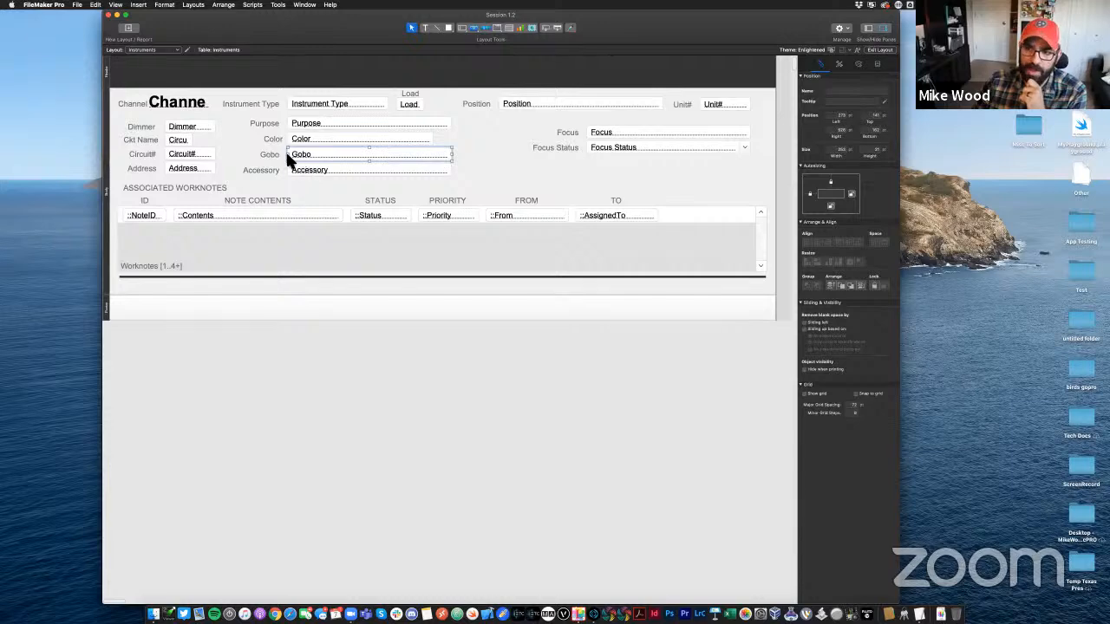
click(859, 65)
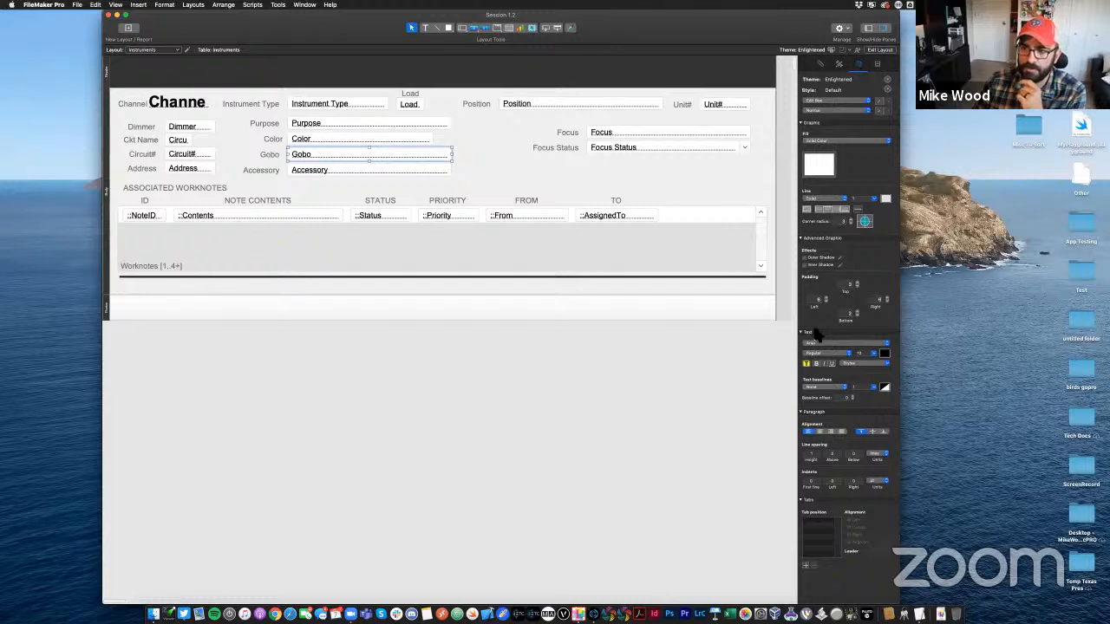
click(816, 301)
click(849, 284)
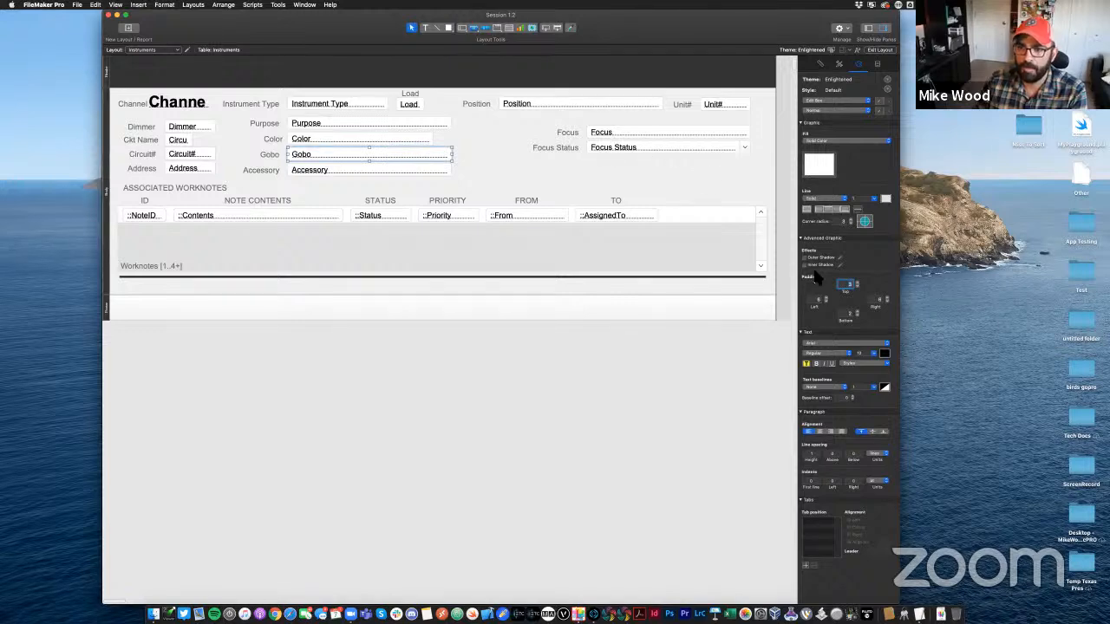
key(BackSpace)
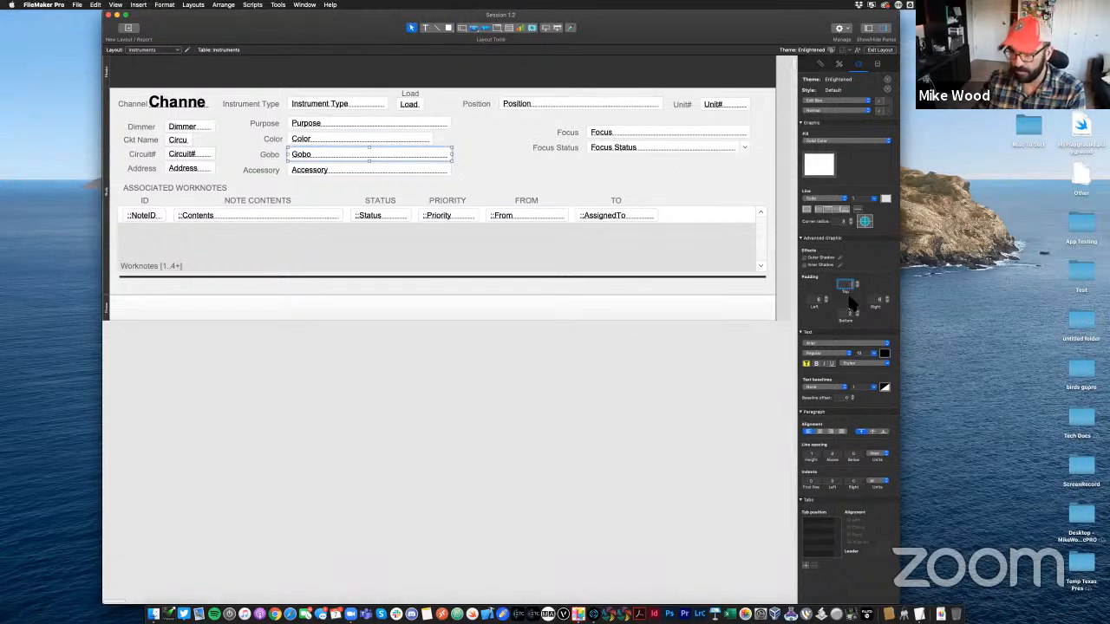
text(1)
click(851, 313)
click(552, 161)
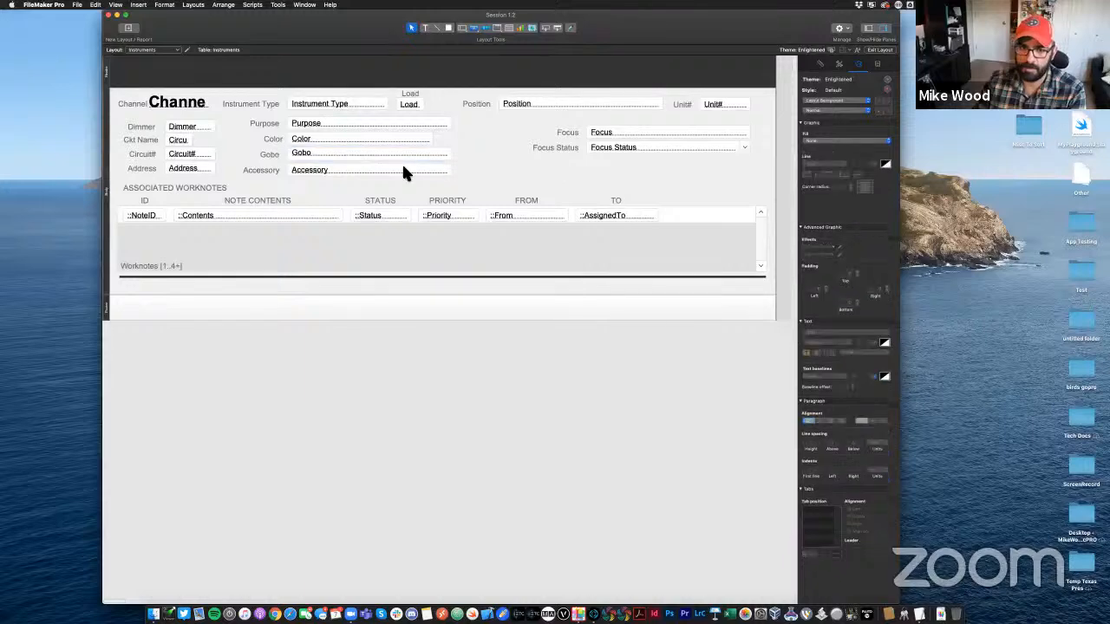
Try out the paragraph alignments on the Gobo field, keeping its text left-aligned and vertically centred
click(316, 156)
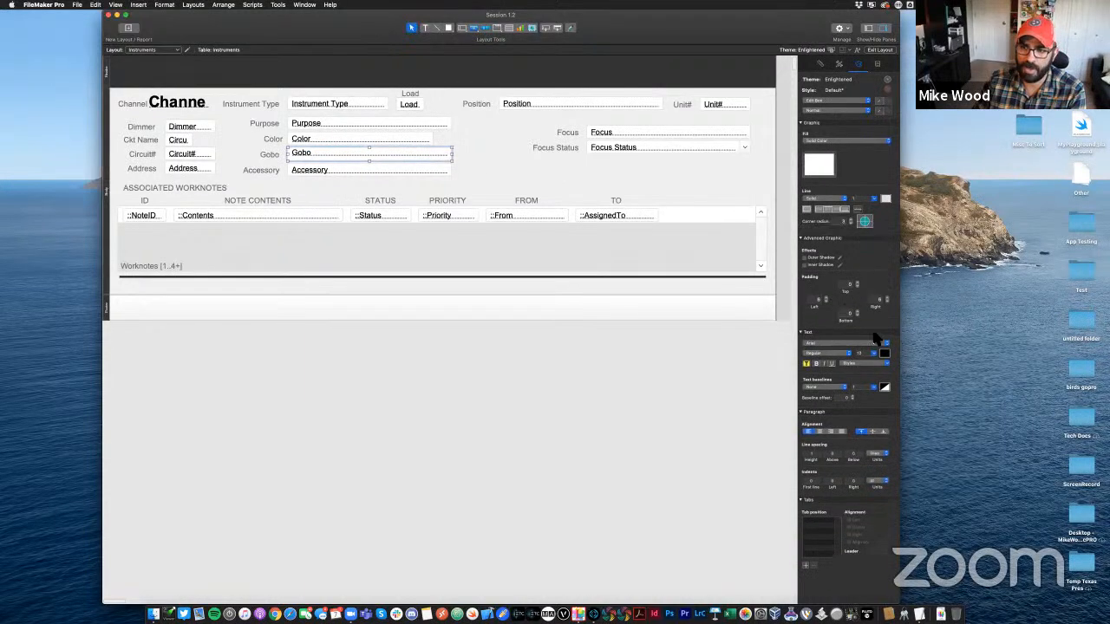
click(818, 431)
click(808, 431)
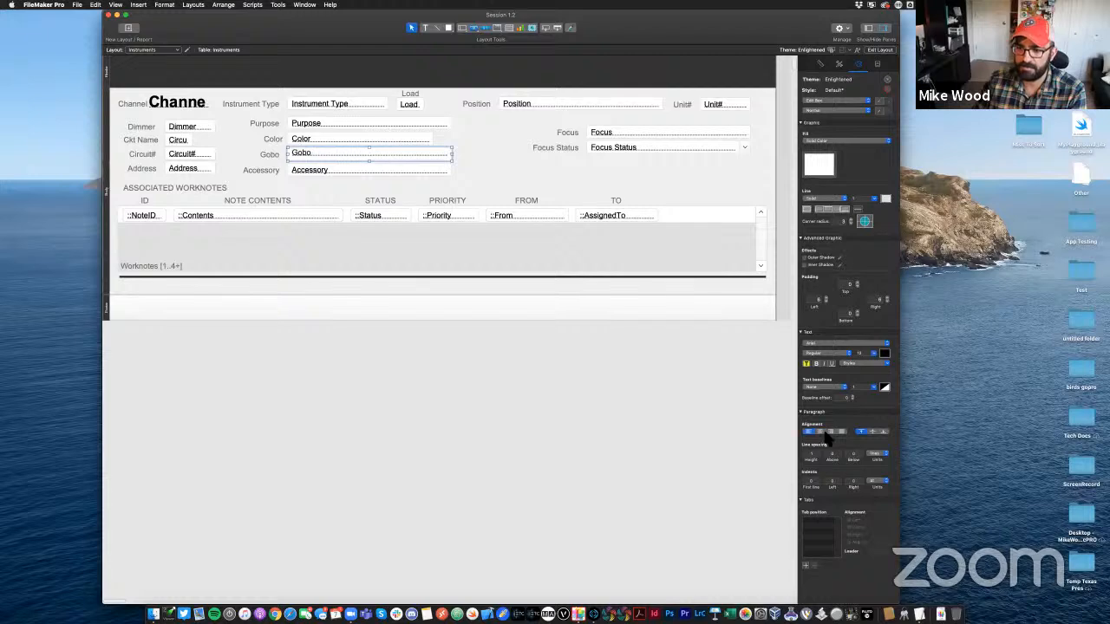
click(883, 432)
click(873, 432)
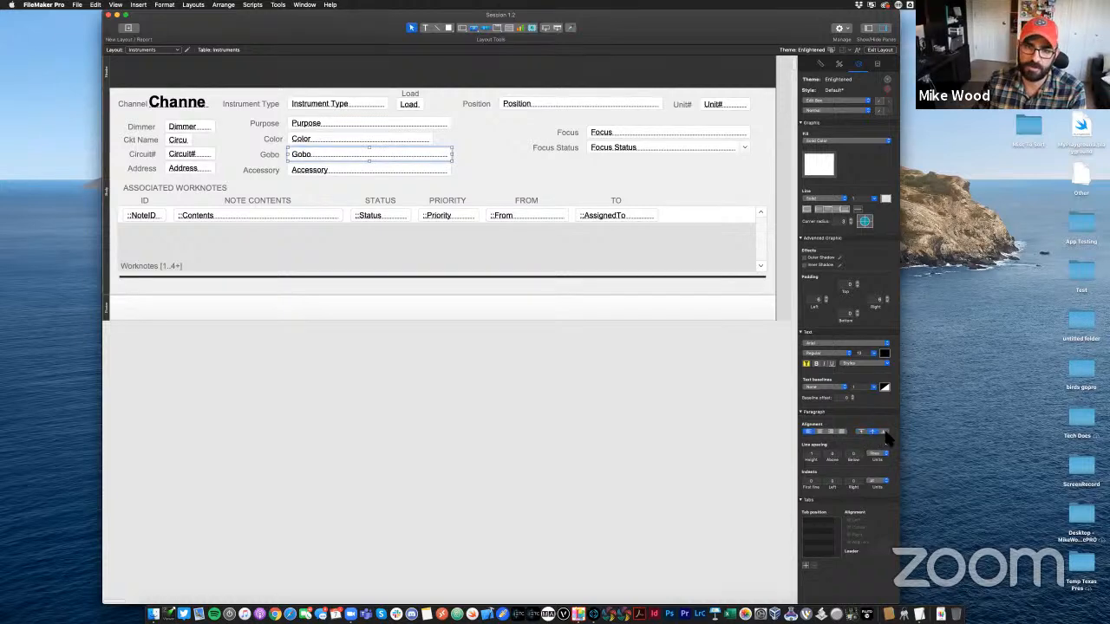
click(884, 432)
click(861, 432)
click(873, 431)
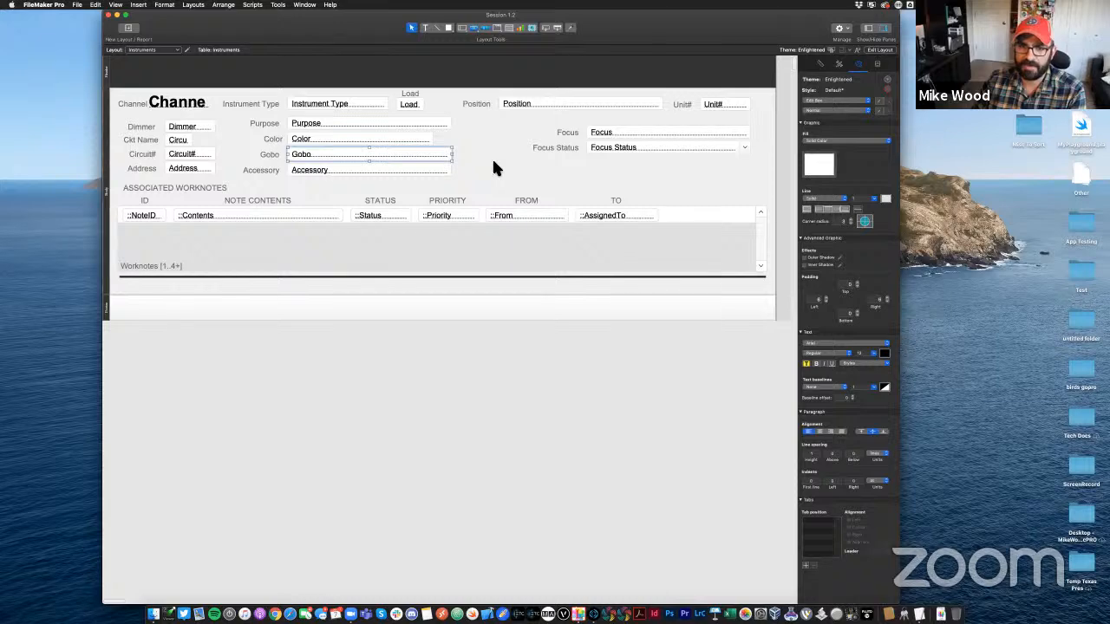
Set the Gobo field's top padding to 3 and restore its bottom padding
click(851, 286)
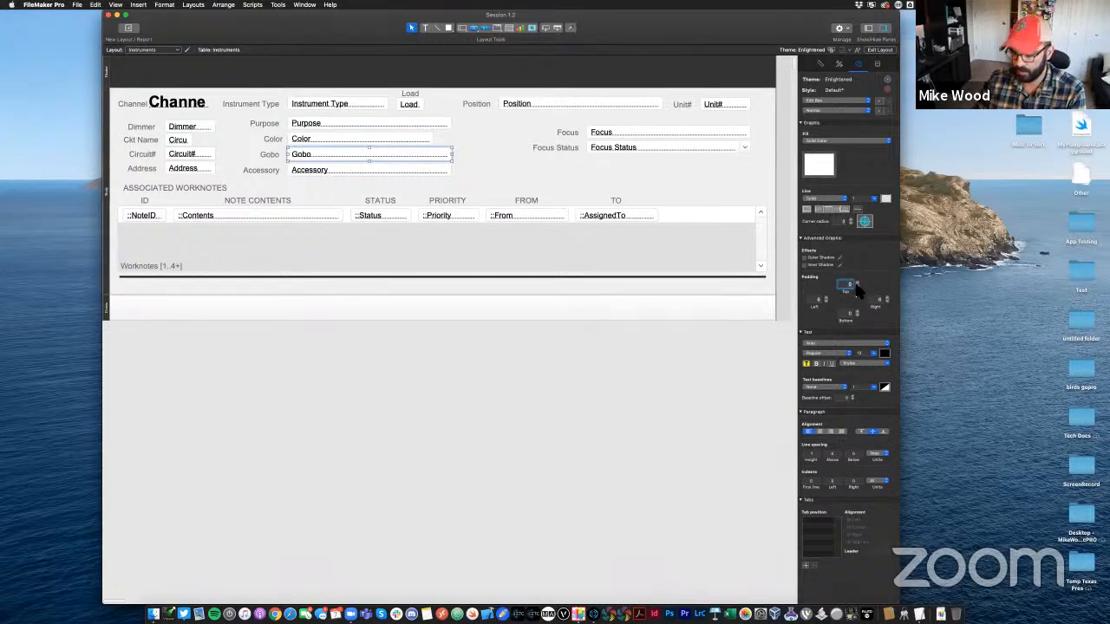
text(3)
key(Tab)
click(658, 355)
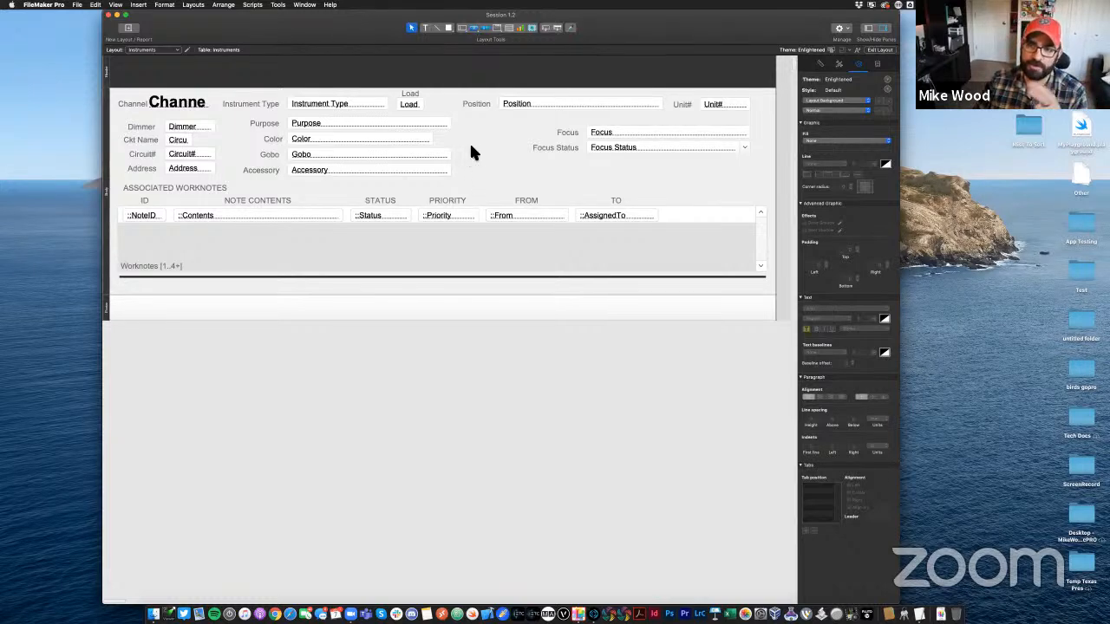
Widen the Color field to match the Purpose, Gobo and Accessory fields, checking their shared edge
click(434, 171)
click(399, 139)
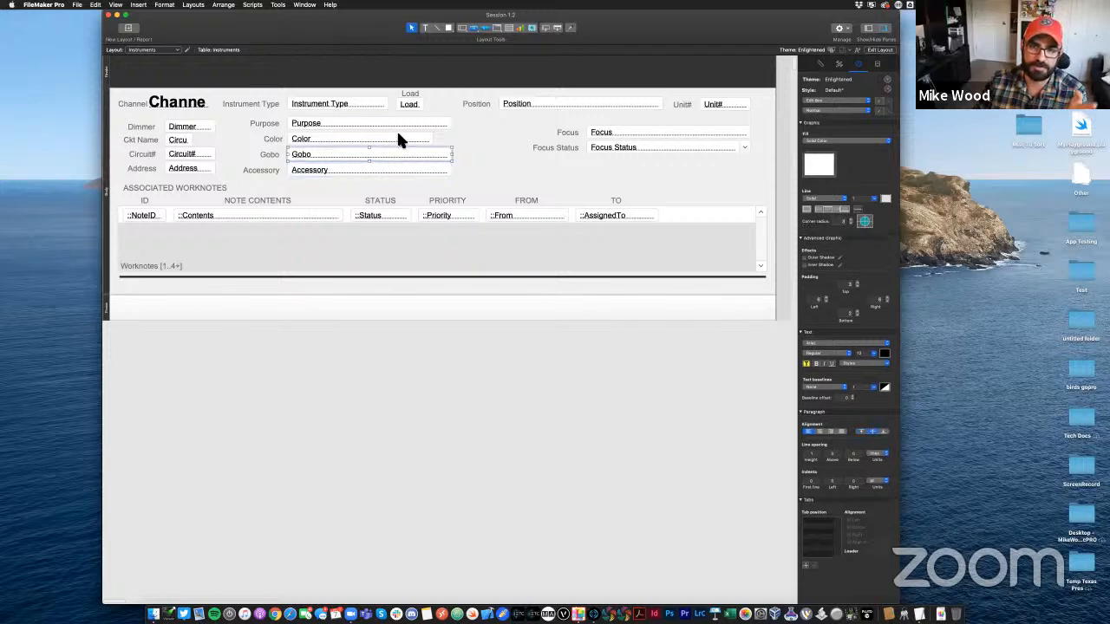
drag(435, 139, 448, 139)
click(460, 177)
drag(461, 177, 436, 124)
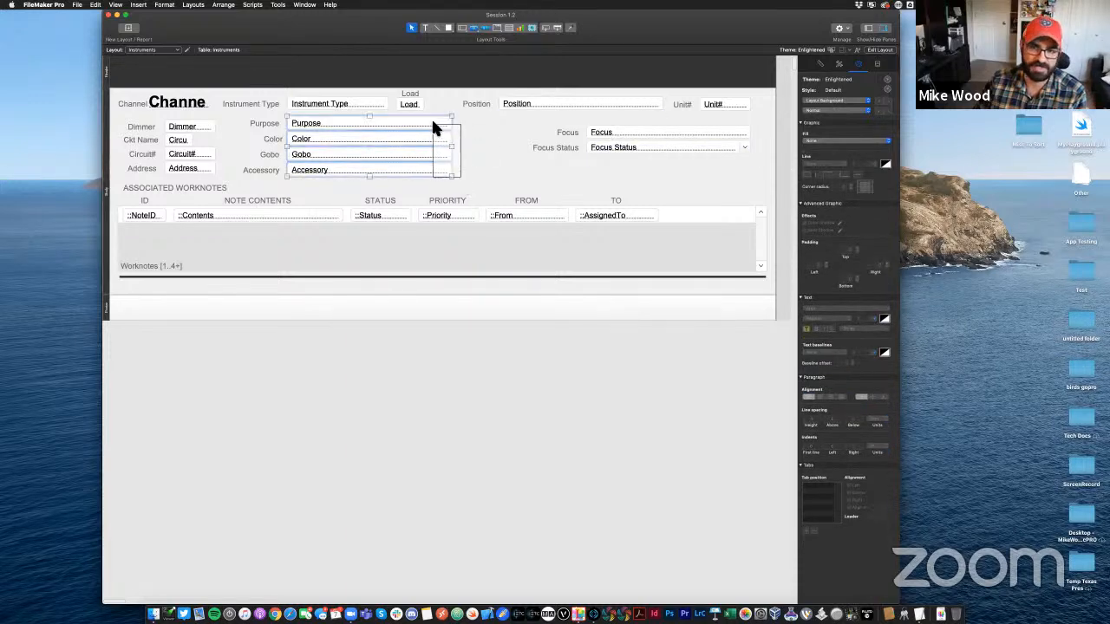
click(477, 146)
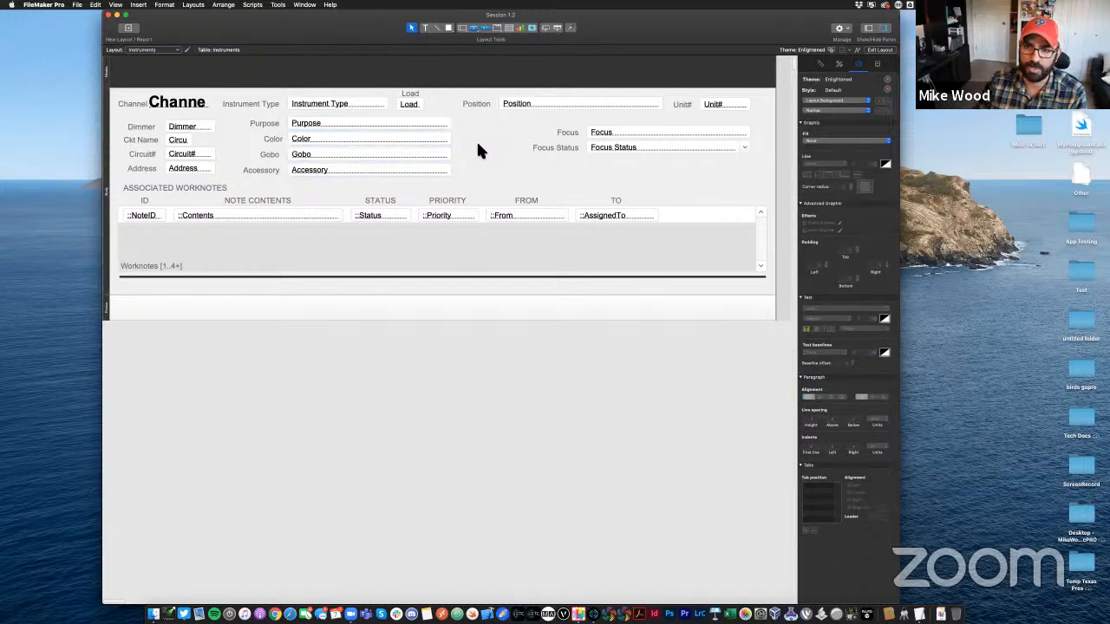
In the Worknotes layout, vertically centre the text of the Type, From, Status and AssignedTo fields
click(379, 128)
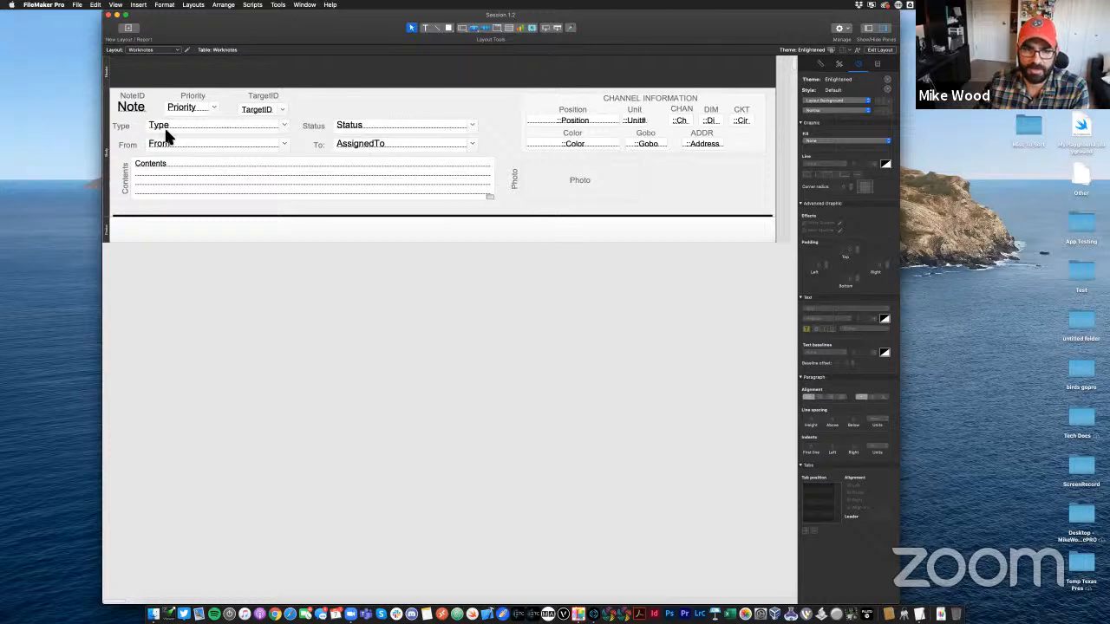
click(339, 132)
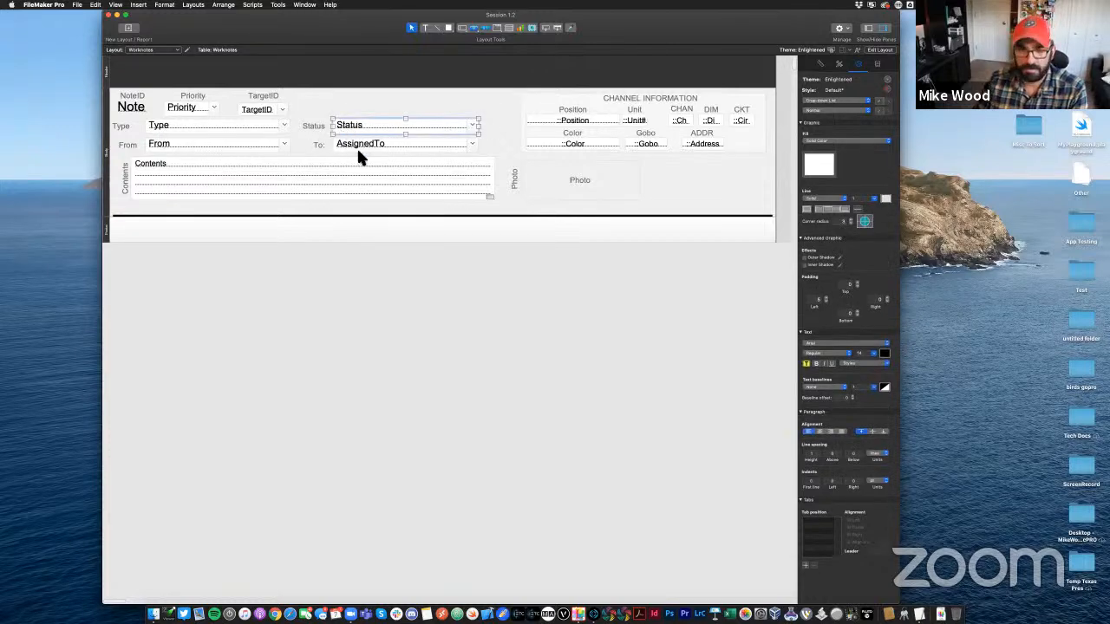
shift+click(357, 147)
shift+click(260, 142)
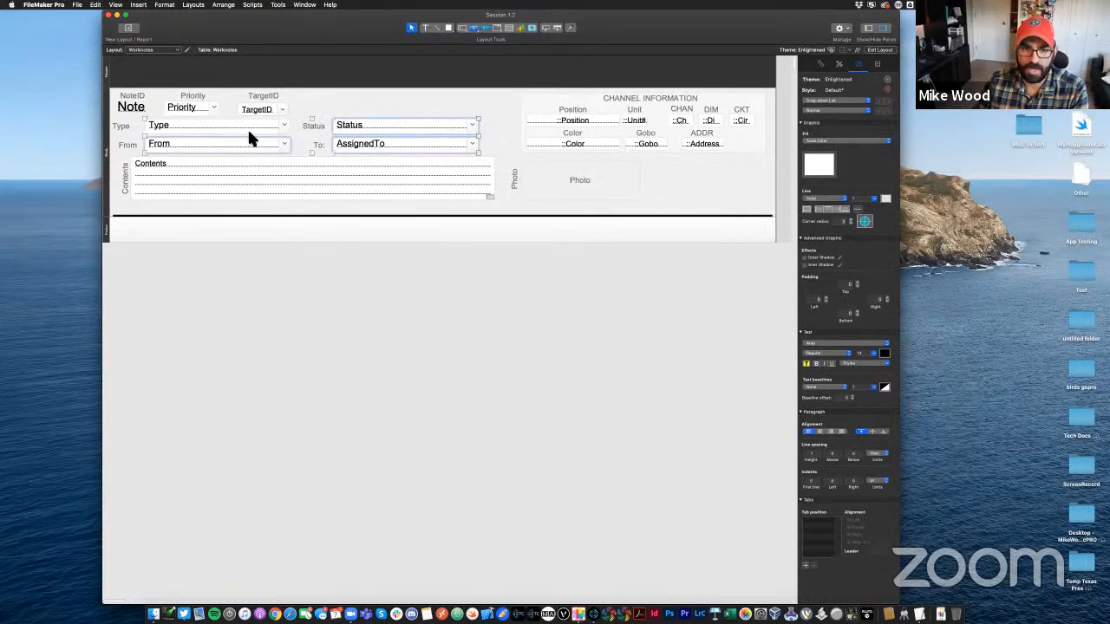
click(872, 431)
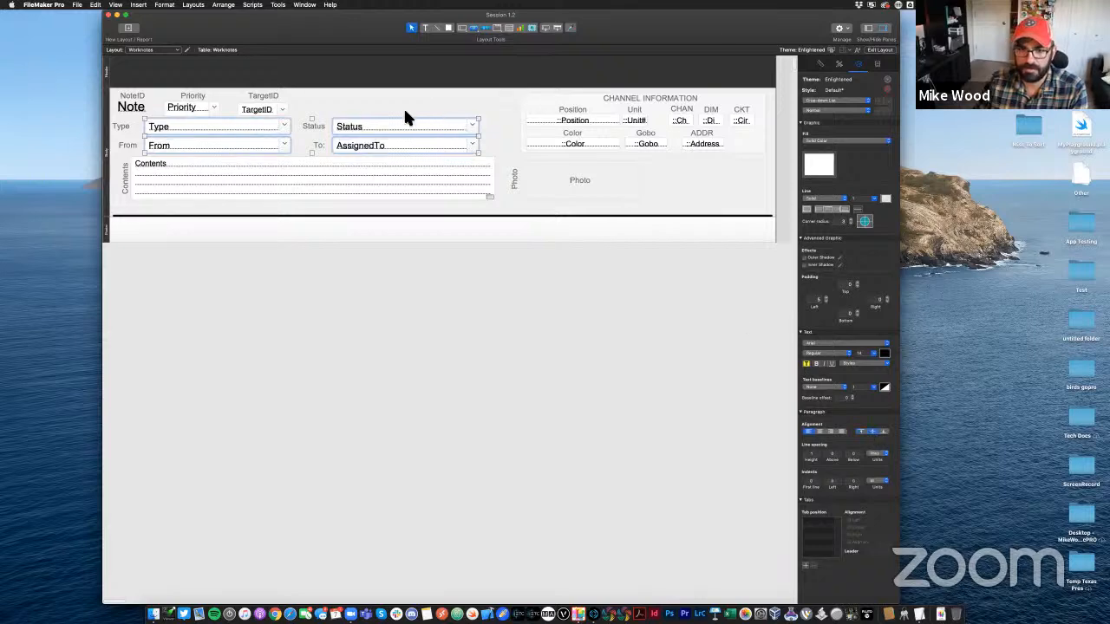
click(372, 113)
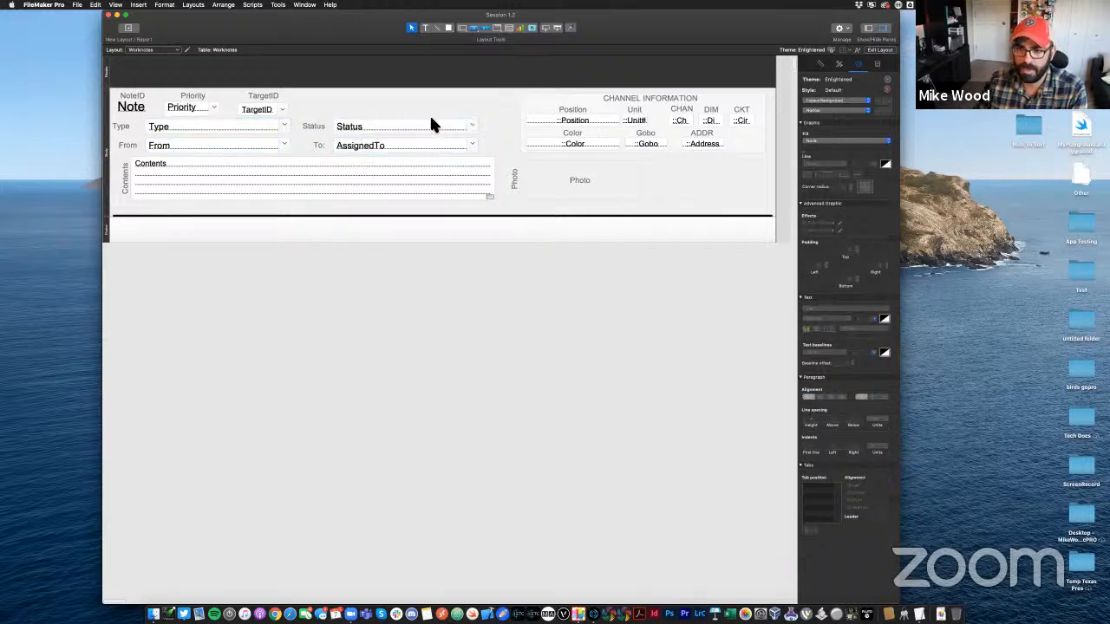
Examine the rotated Photo and Contents labels, the channel information rectangle and the available Rotate command
click(513, 182)
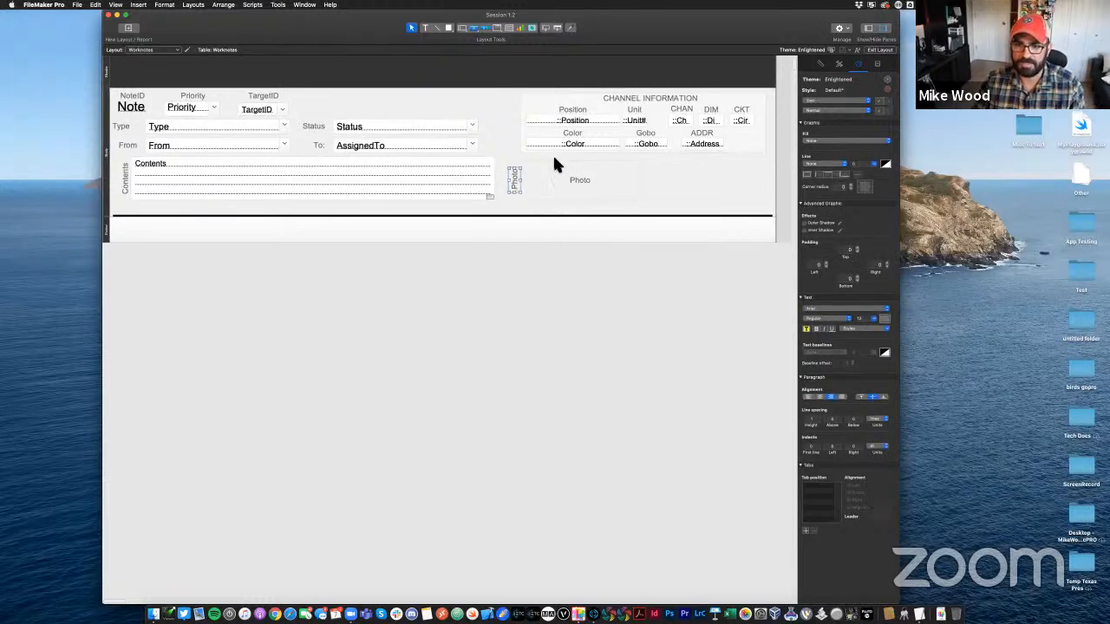
click(523, 97)
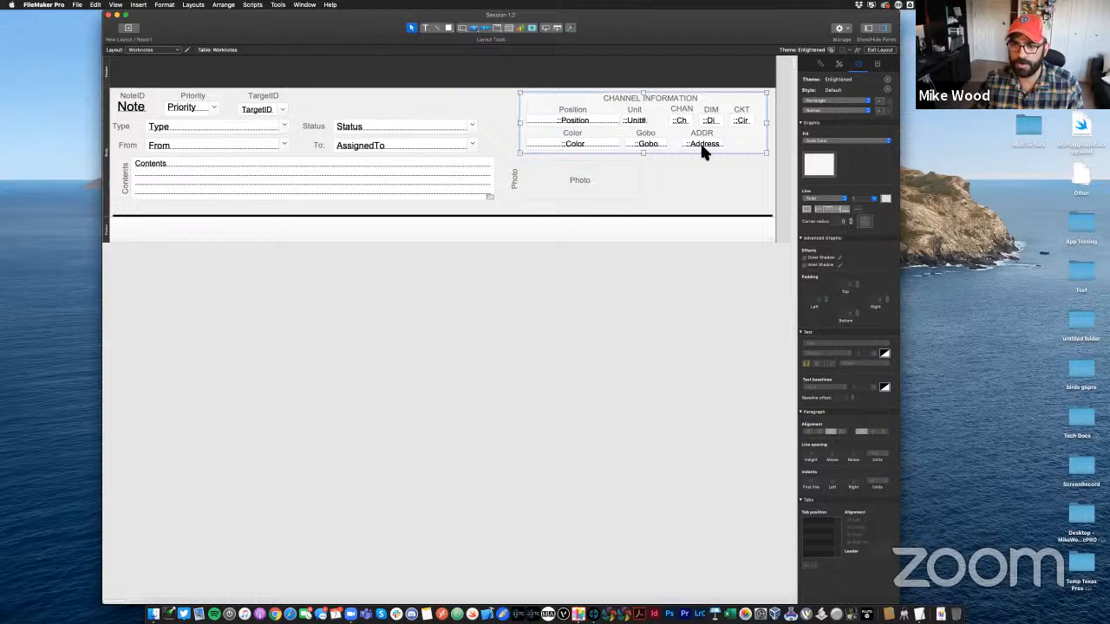
click(730, 167)
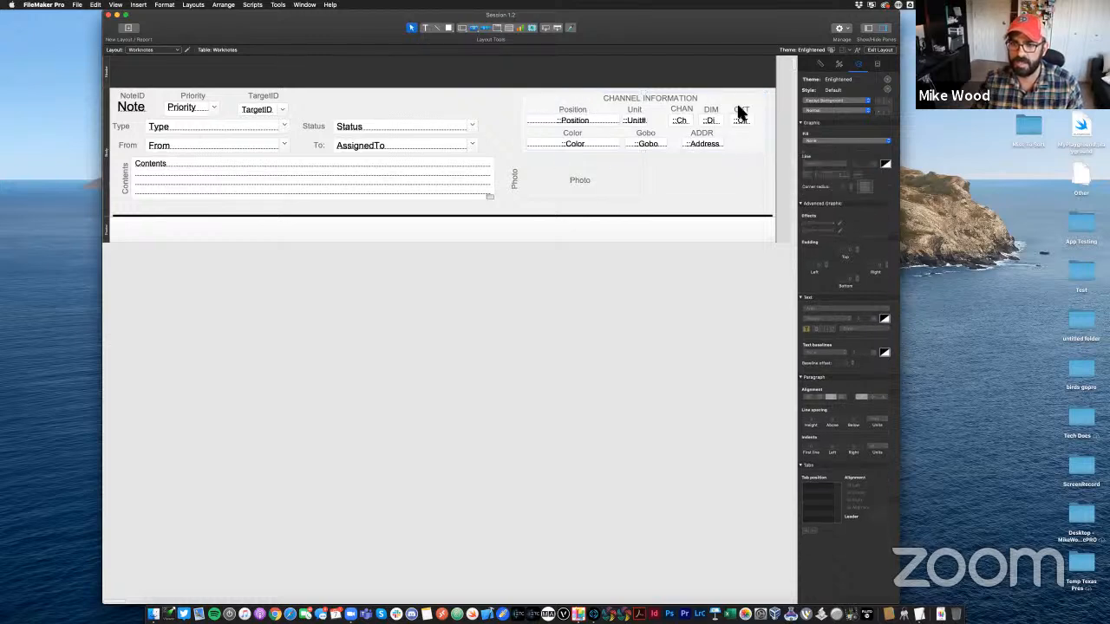
click(121, 181)
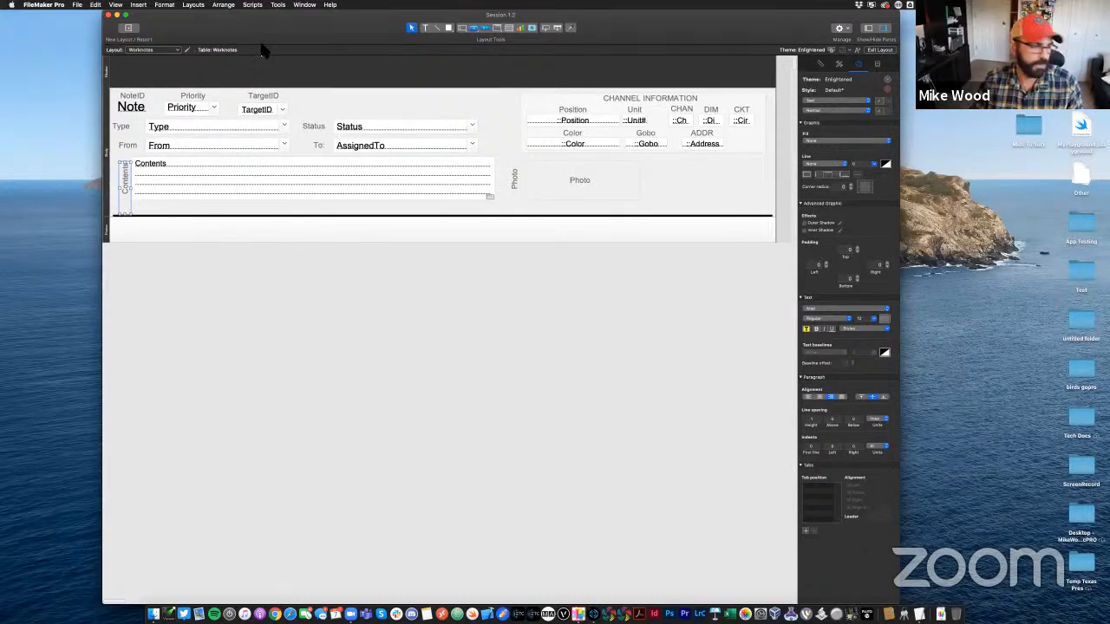
click(234, 6)
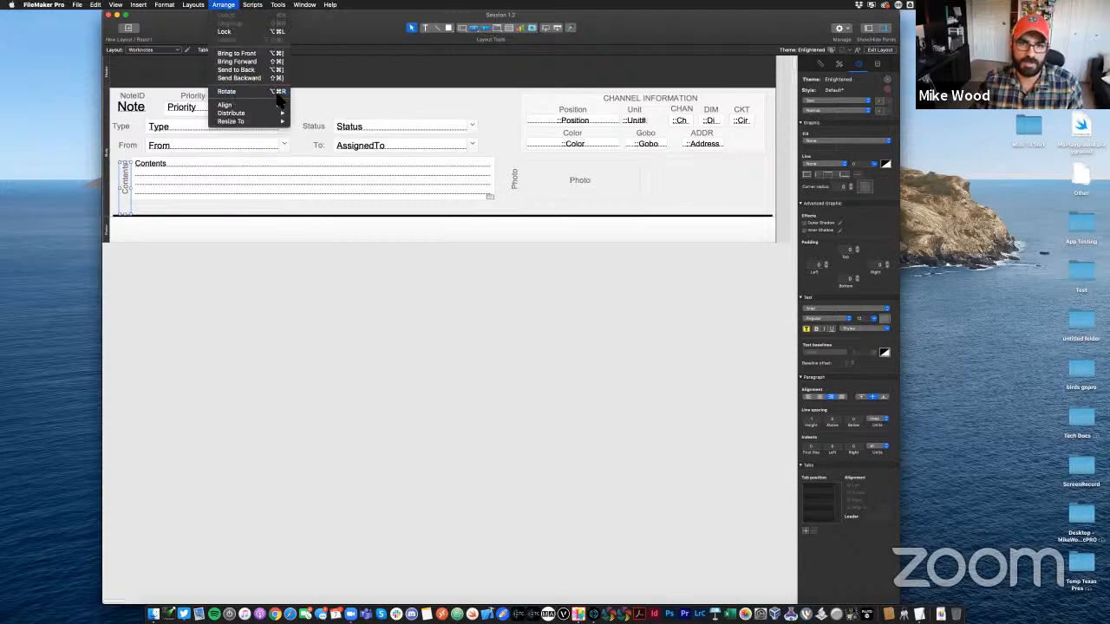
click(350, 103)
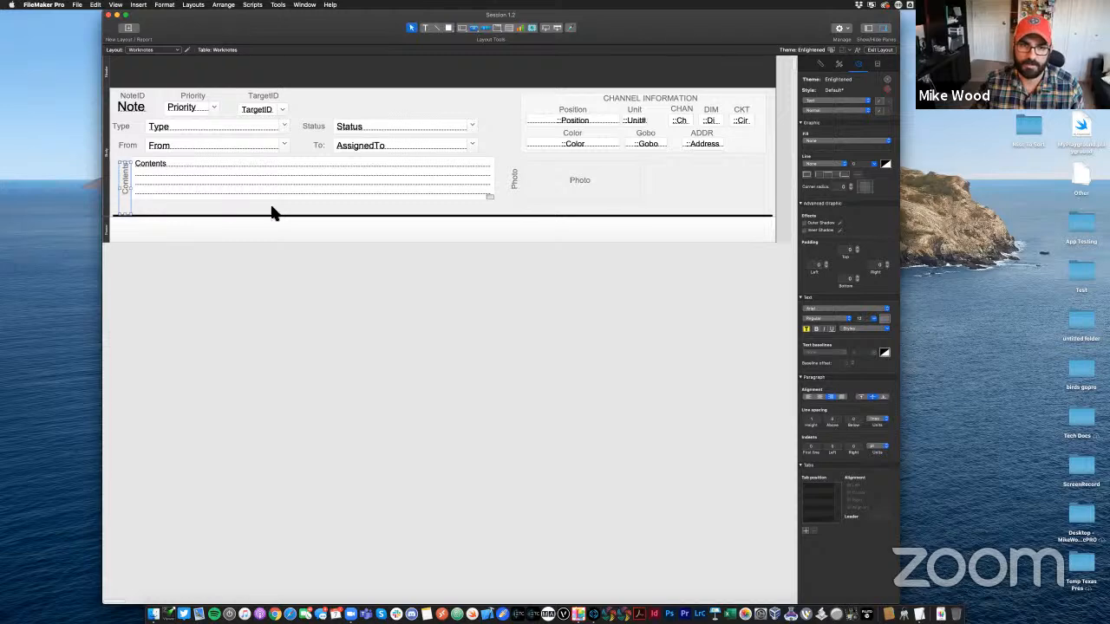
Switch to the Instruments layout and look through its records in Browse mode
click(660, 186)
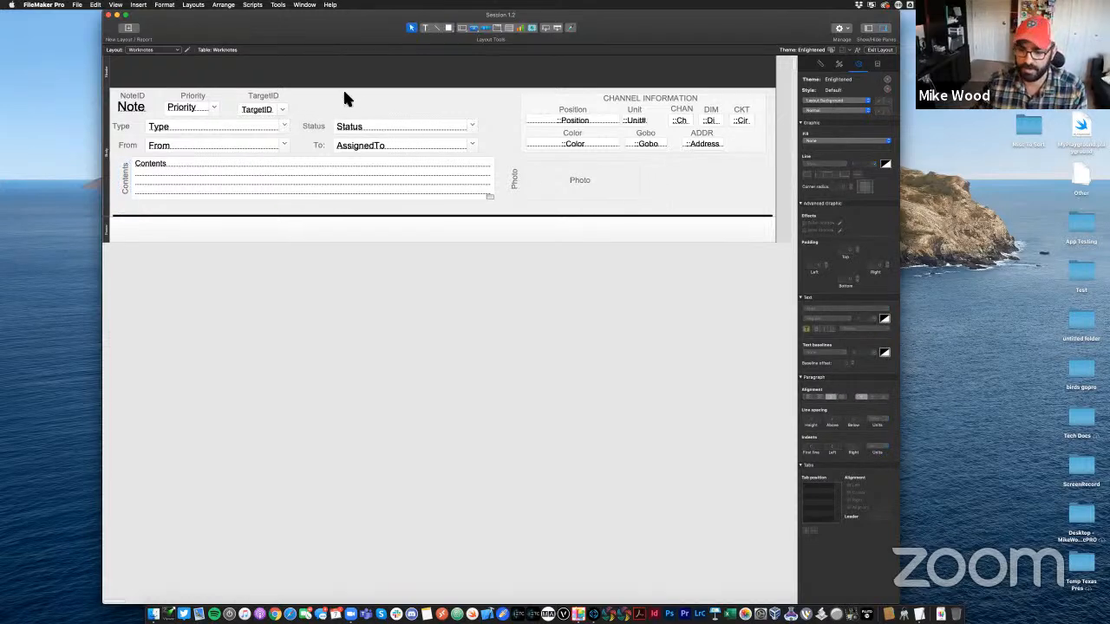
click(166, 50)
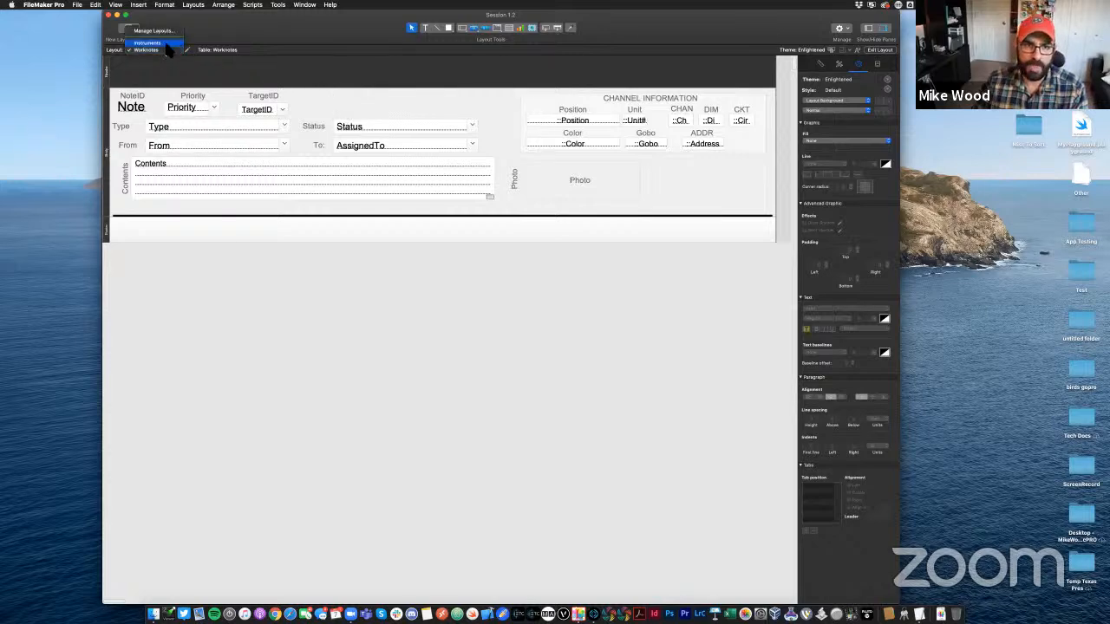
click(151, 42)
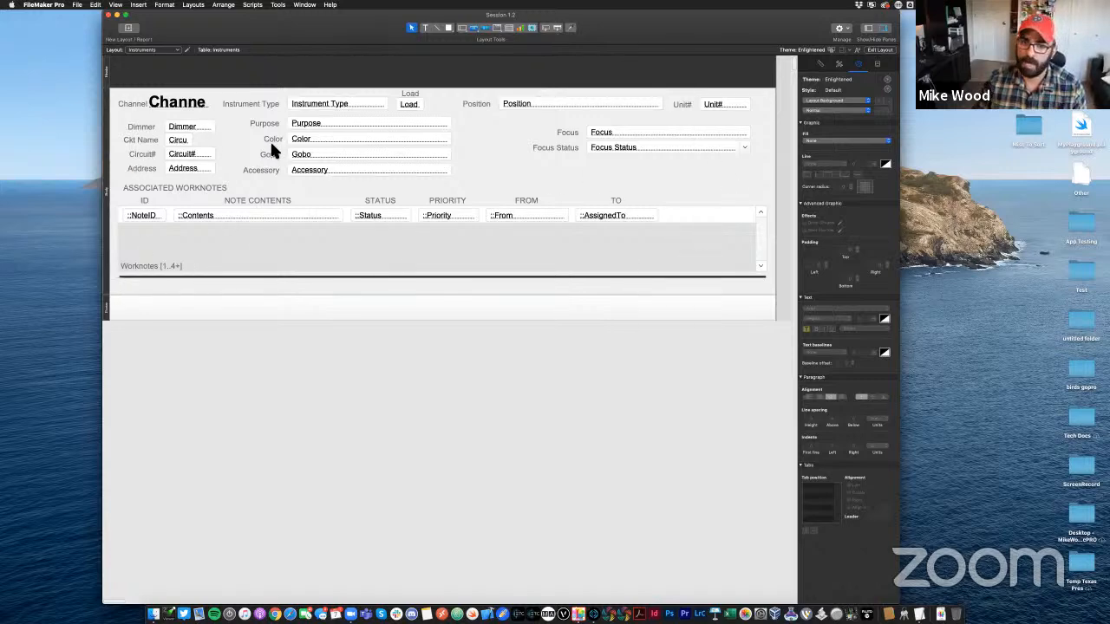
key(super+b)
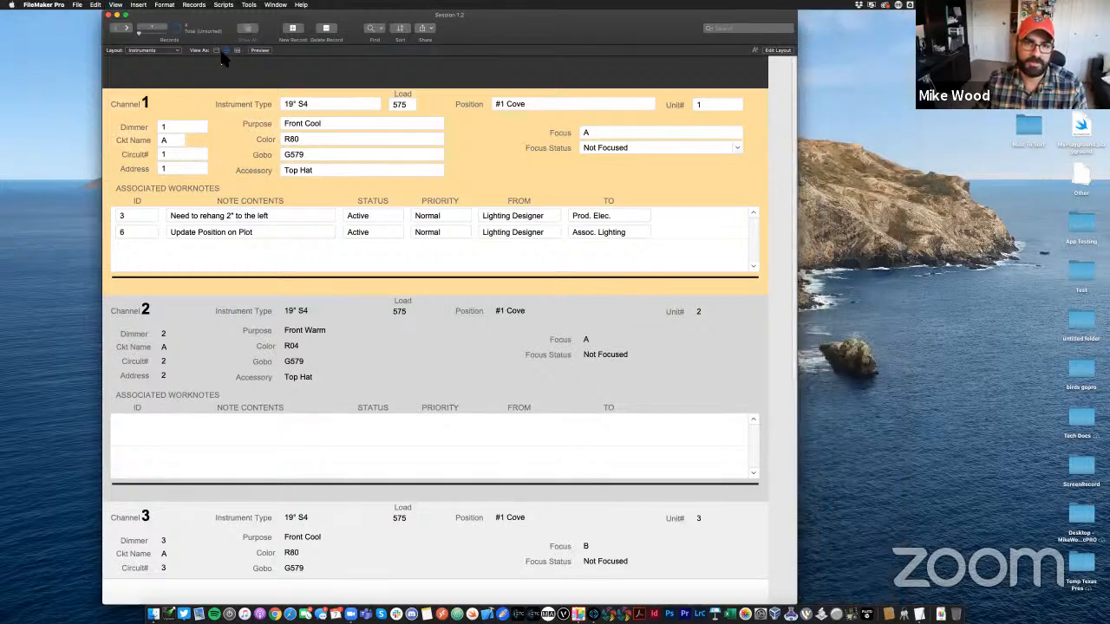
scroll(252, 251, down, 8)
scroll(259, 260, up, 8)
Compare the Form View and List View of the instrument records, ending in List View
click(217, 51)
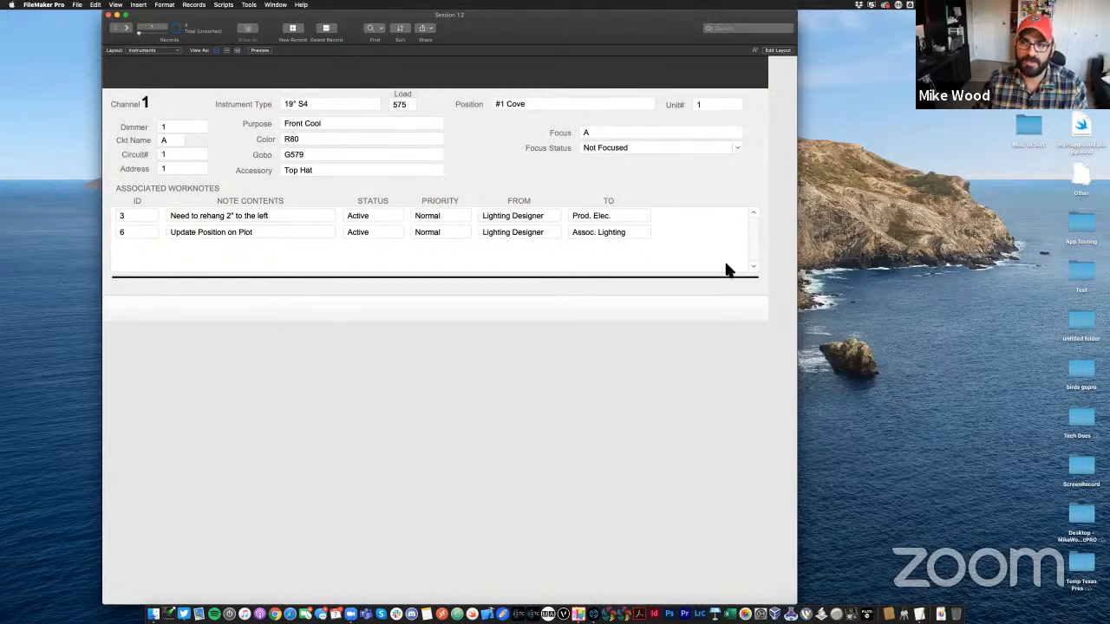
click(226, 51)
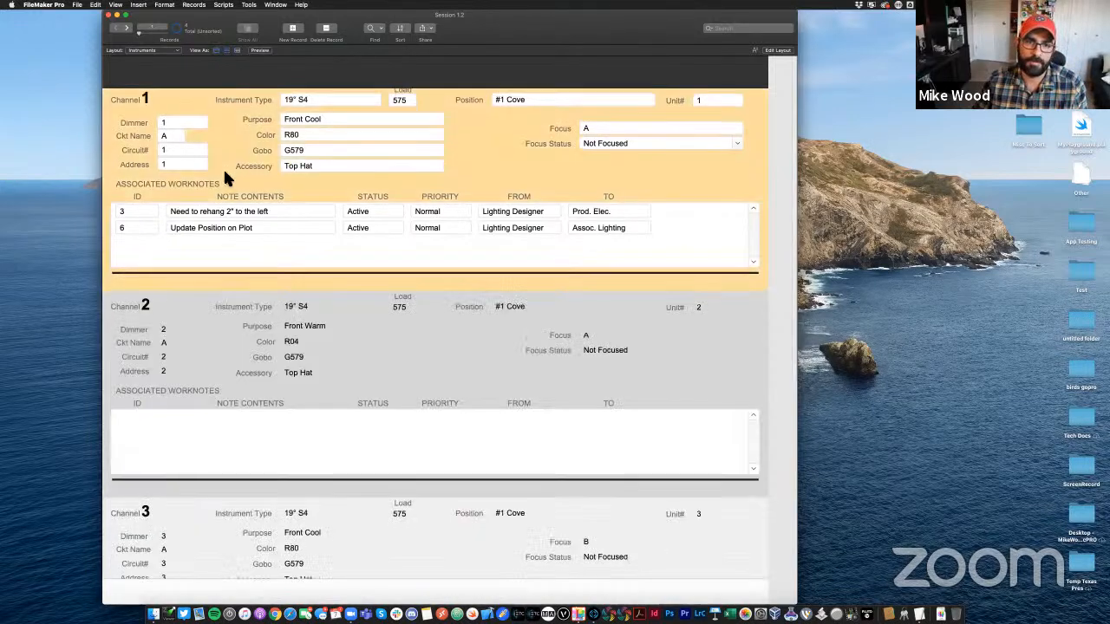
scroll(223, 173, down, 5)
scroll(223, 185, up, 5)
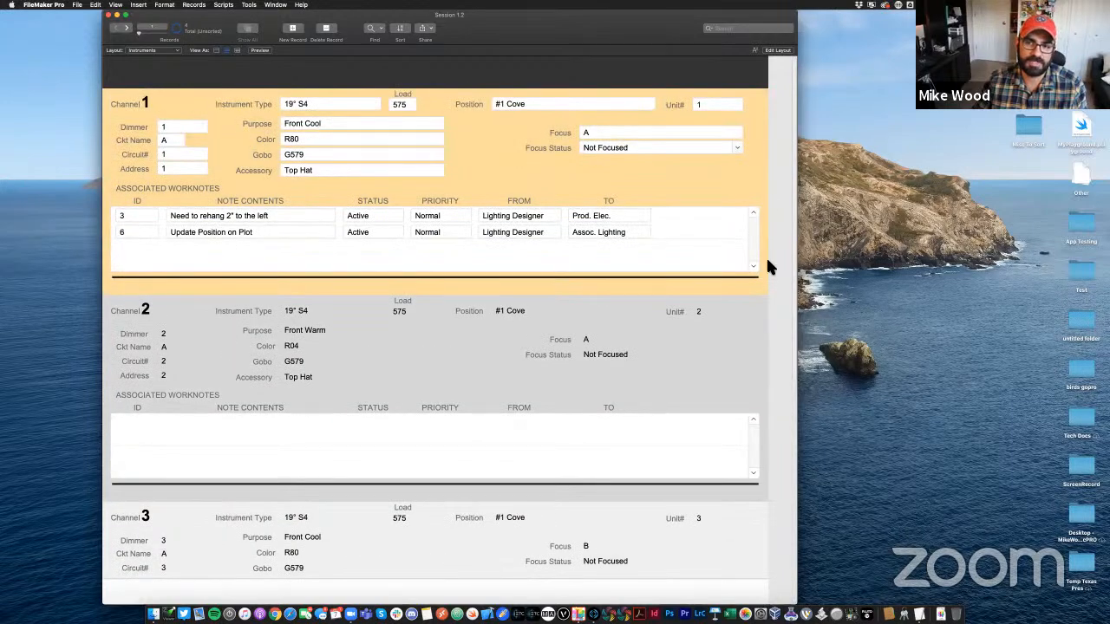
scroll(711, 269, down, 5)
scroll(738, 248, up, 5)
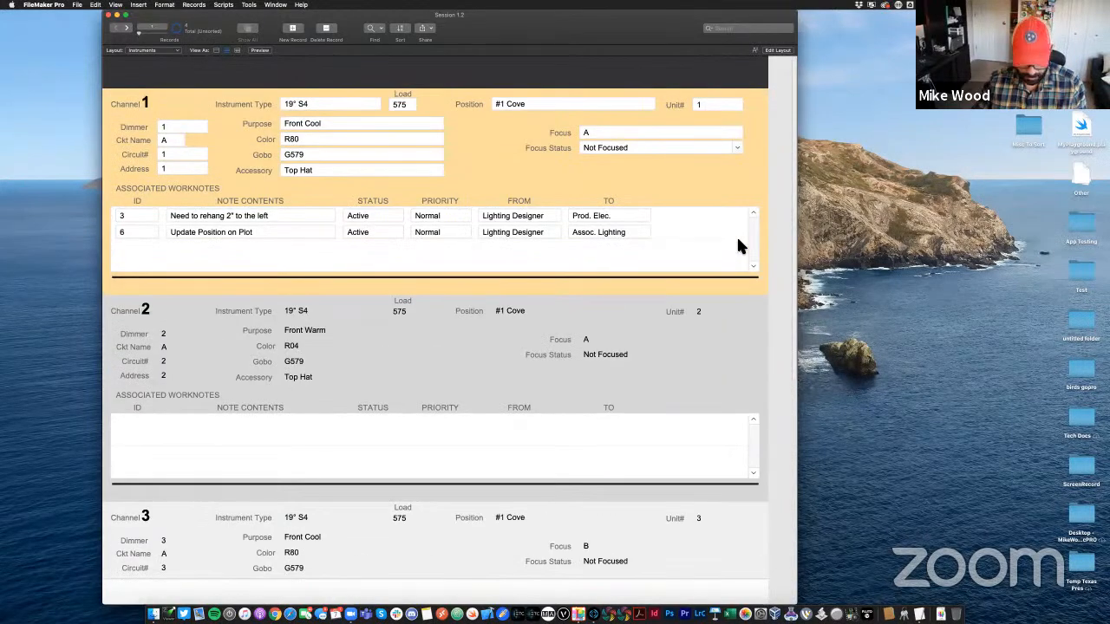
Check the Instruments header in Layout mode and examine how it behaves in Browse mode while the record list scrolls
key(super+l)
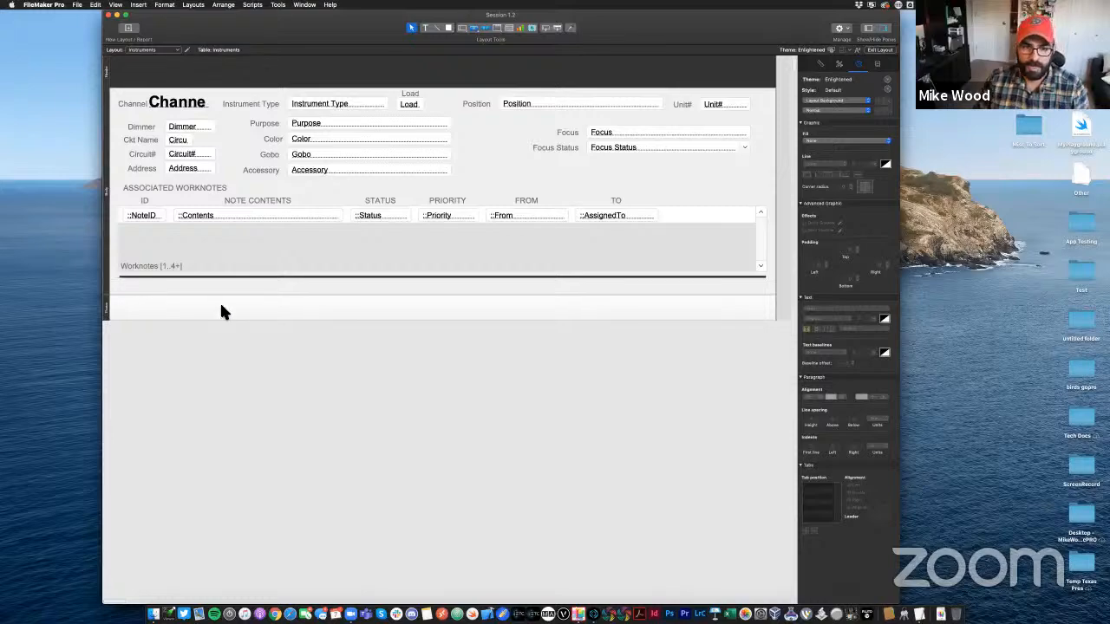
key(super+b)
scroll(261, 244, down, 6)
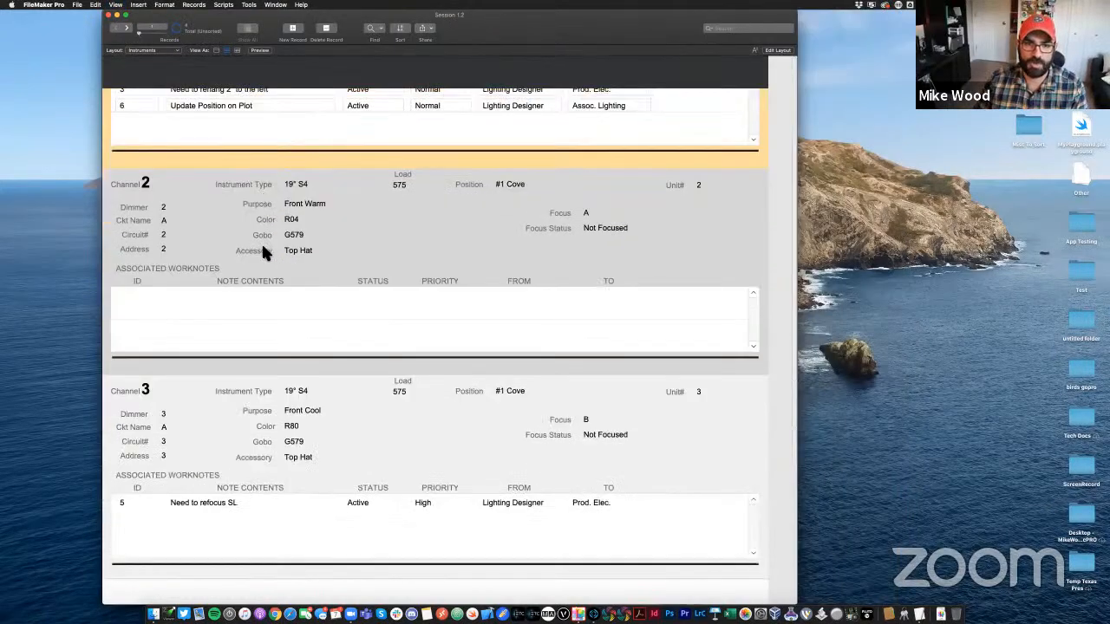
scroll(263, 202, up, 6)
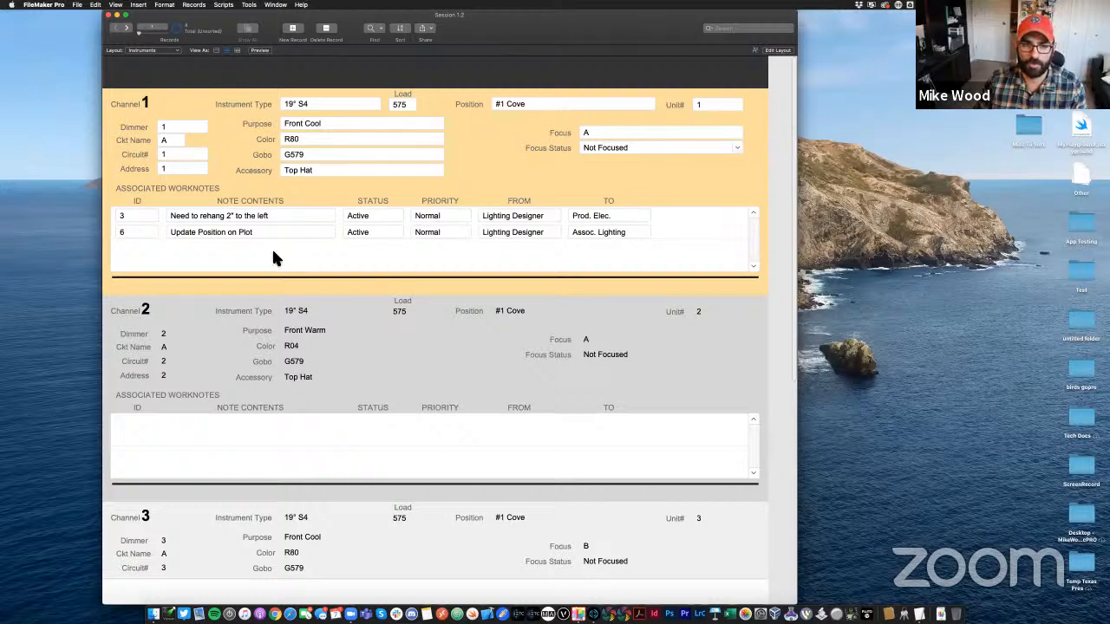
scroll(272, 247, down, 4)
scroll(272, 247, up, 4)
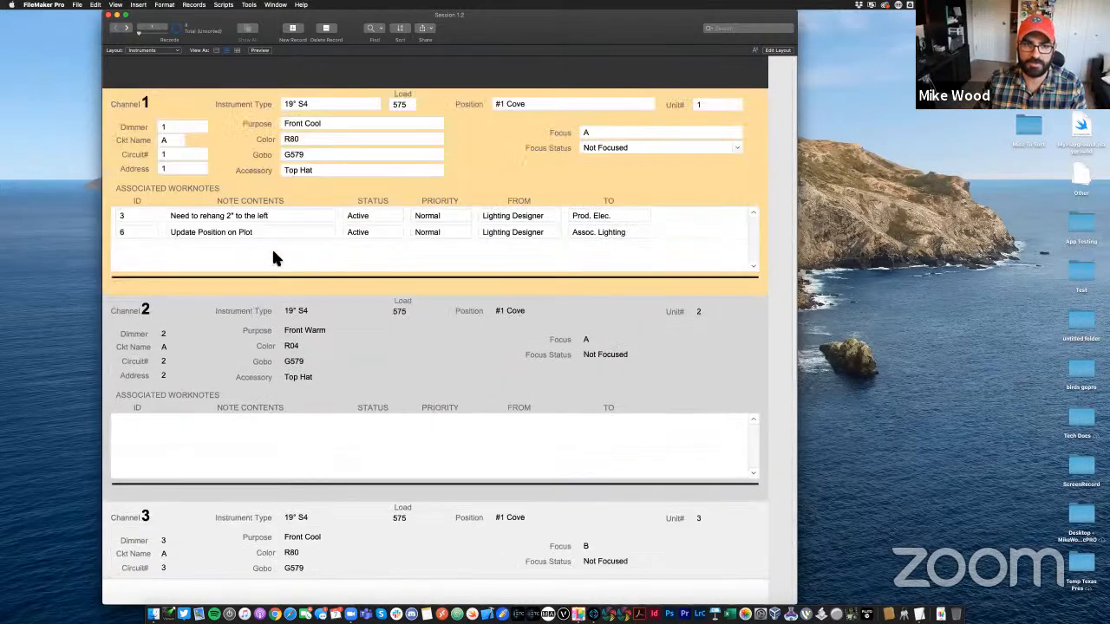
scroll(270, 207, down, 4)
scroll(268, 184, up, 4)
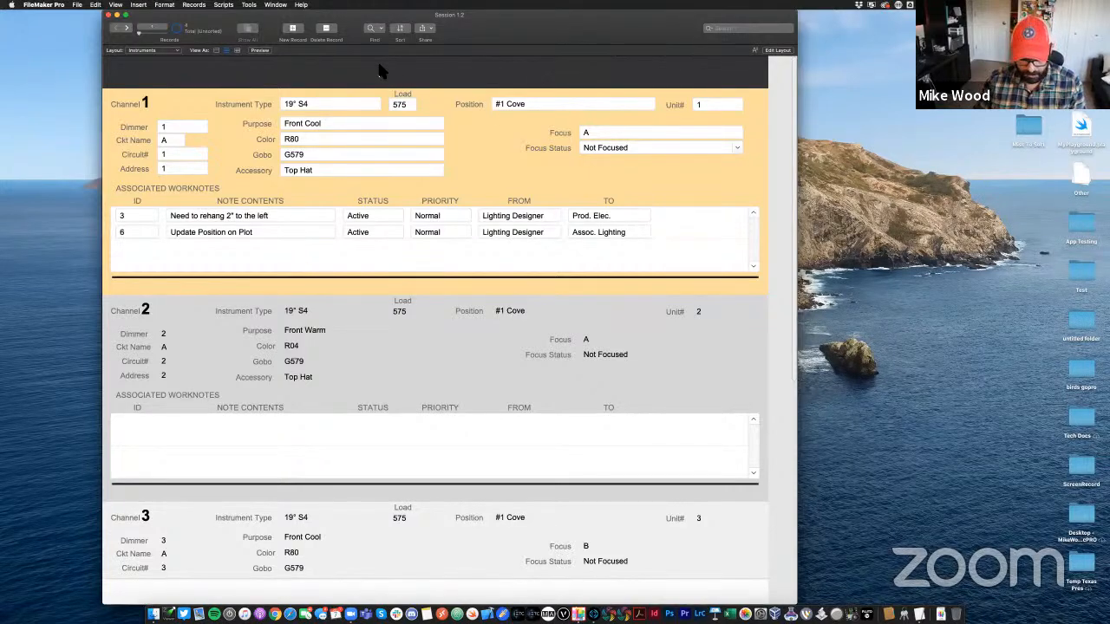
In Layout mode, add a text title "WORKNOTES DATABASE" to the Instruments header, centred horizontally and vertically in its text box
key(super+l)
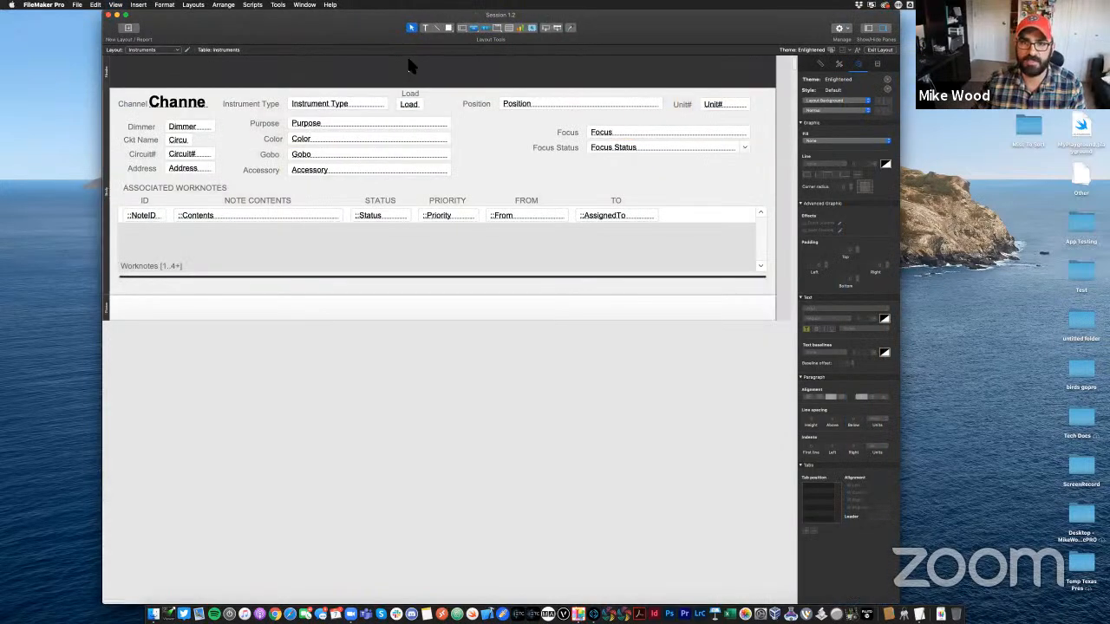
click(426, 29)
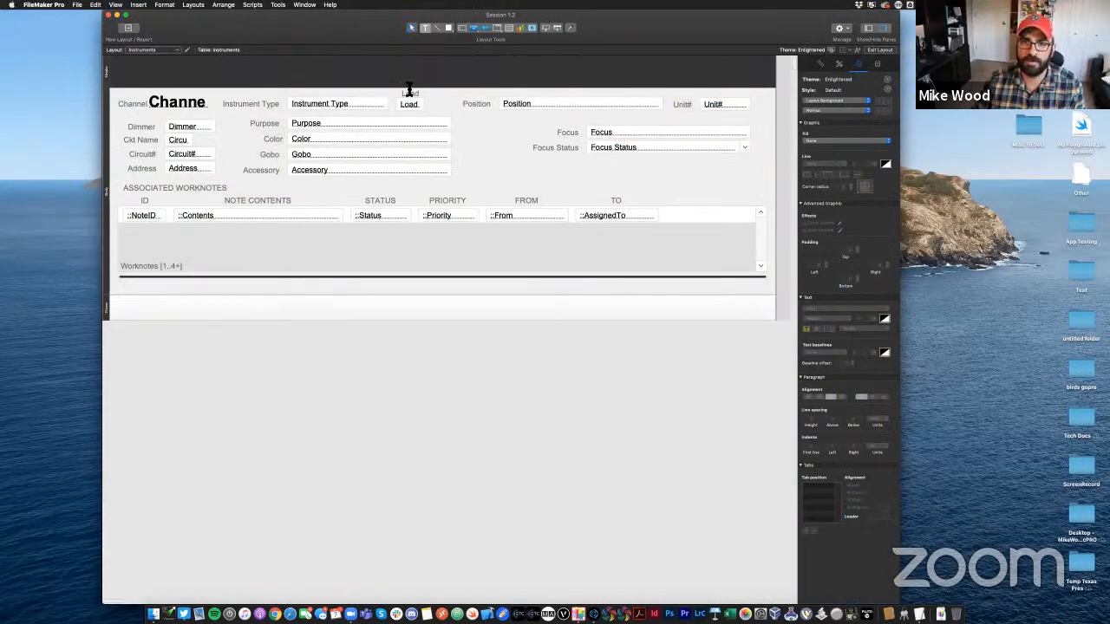
drag(362, 61, 512, 76)
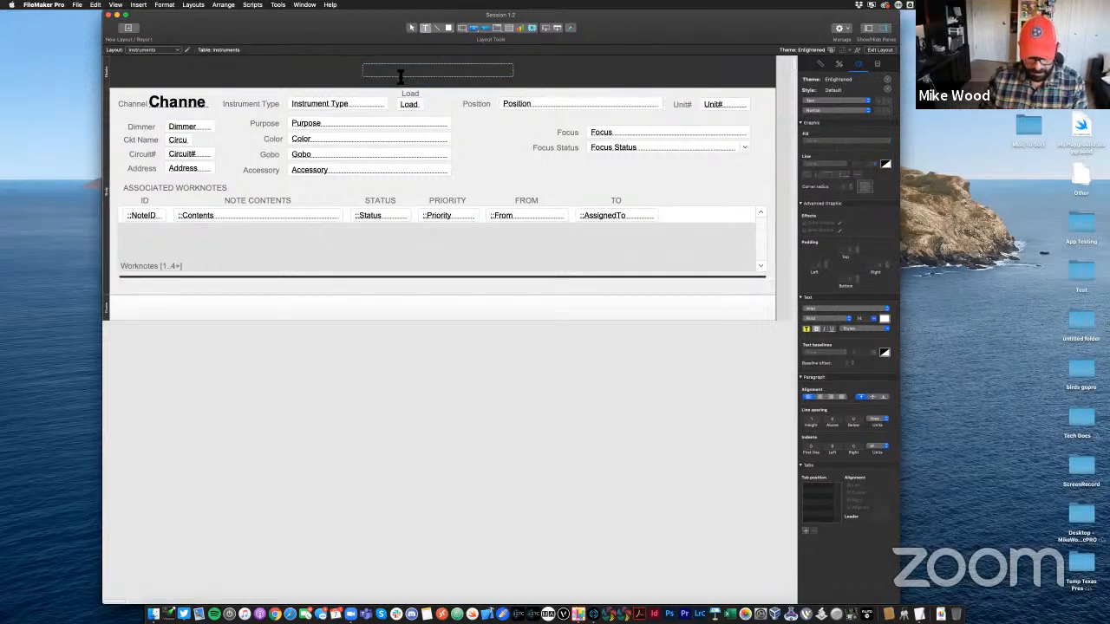
text(WORK)
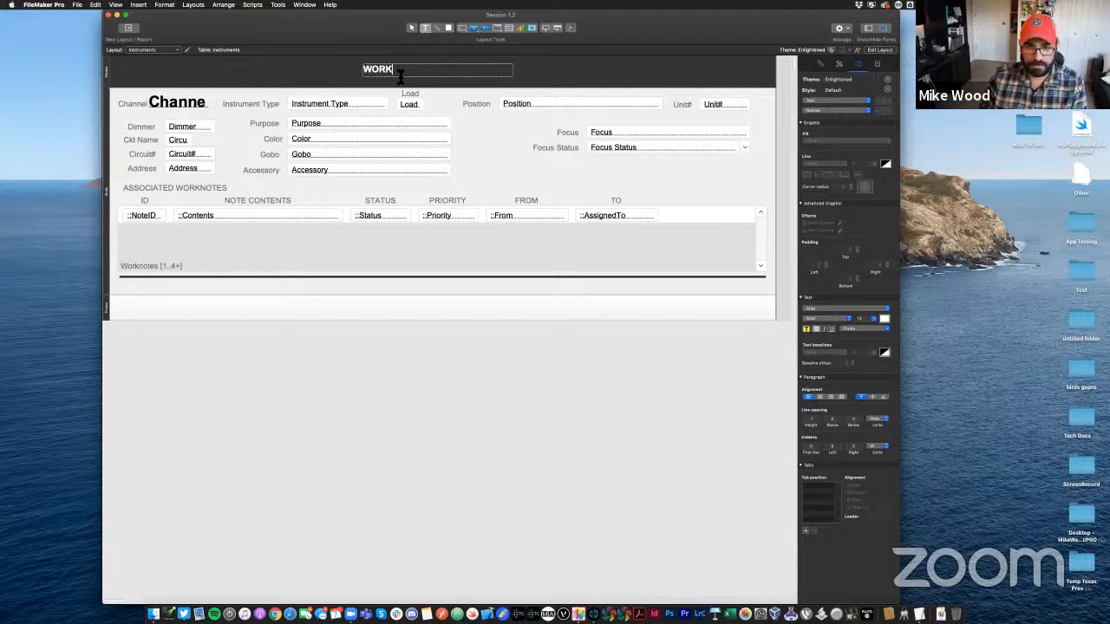
text(NOTES DATABASE)
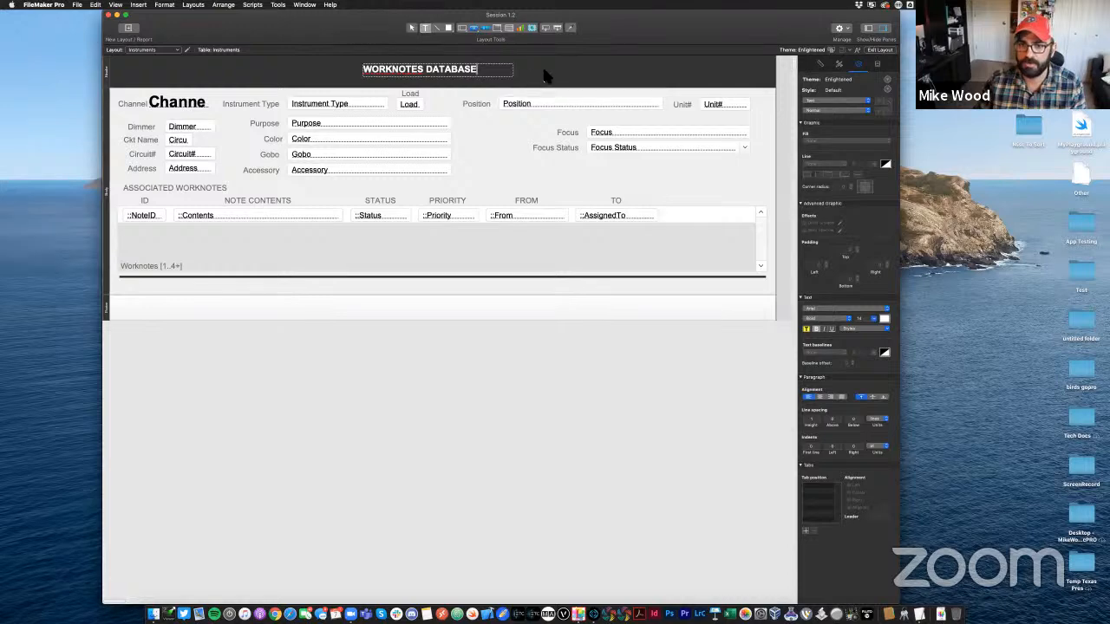
click(817, 396)
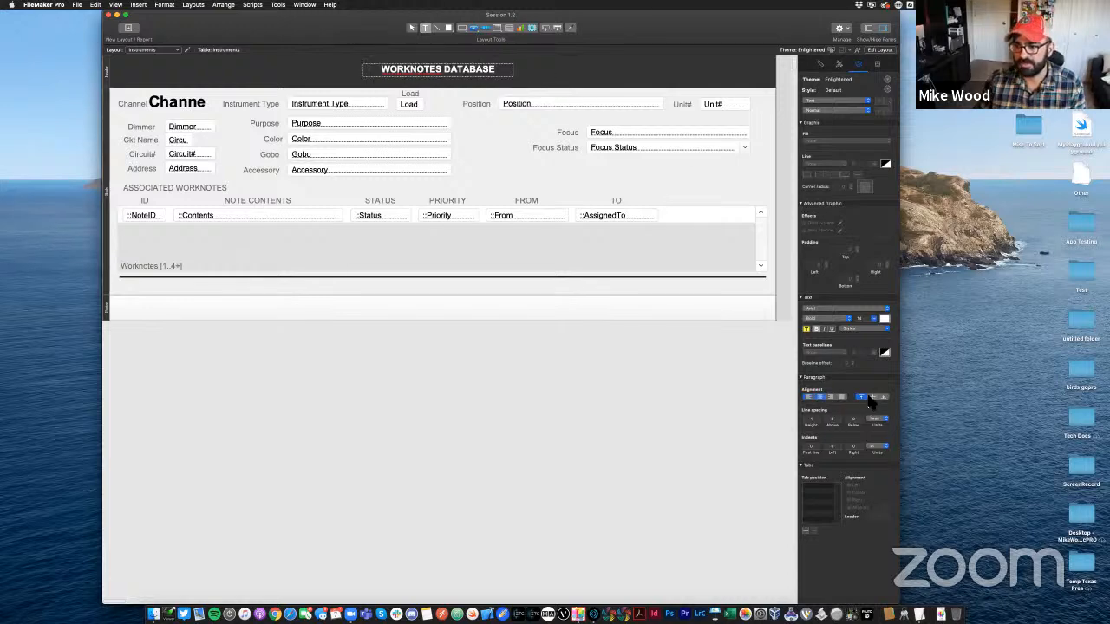
click(282, 81)
Move the title near the header's upper edge and extend the header part downward to make it taller
drag(467, 69, 472, 71)
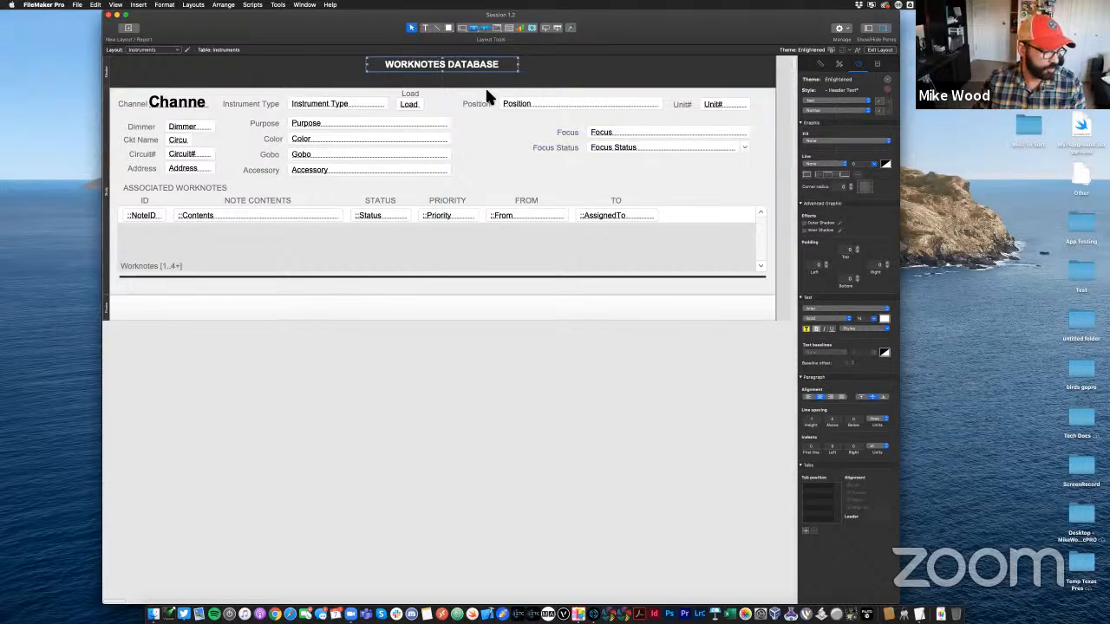
click(493, 94)
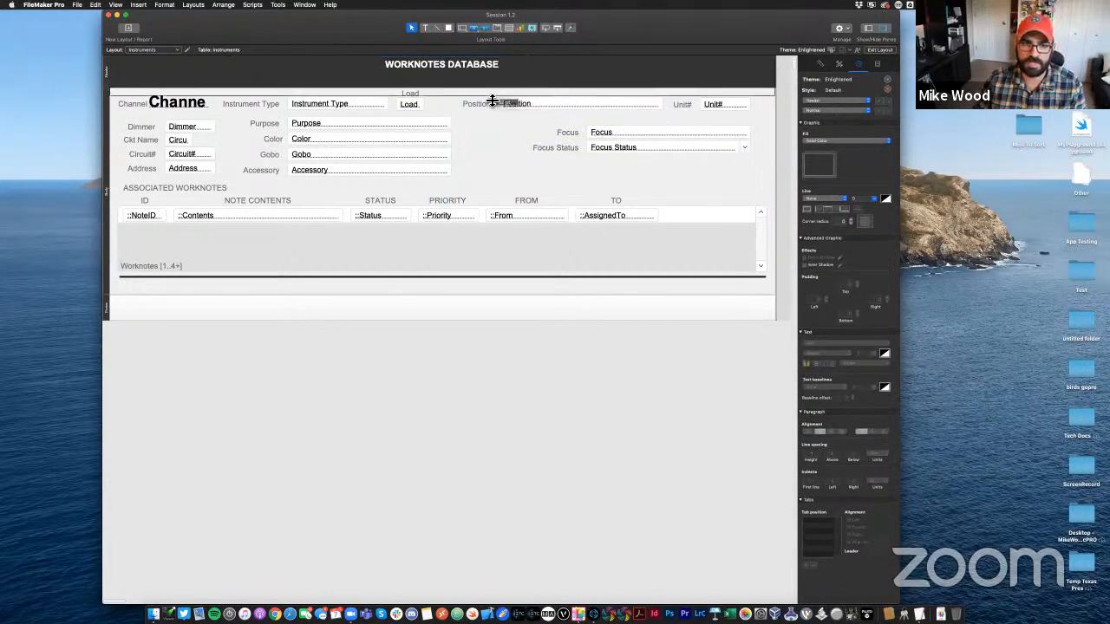
drag(493, 101, 493, 109)
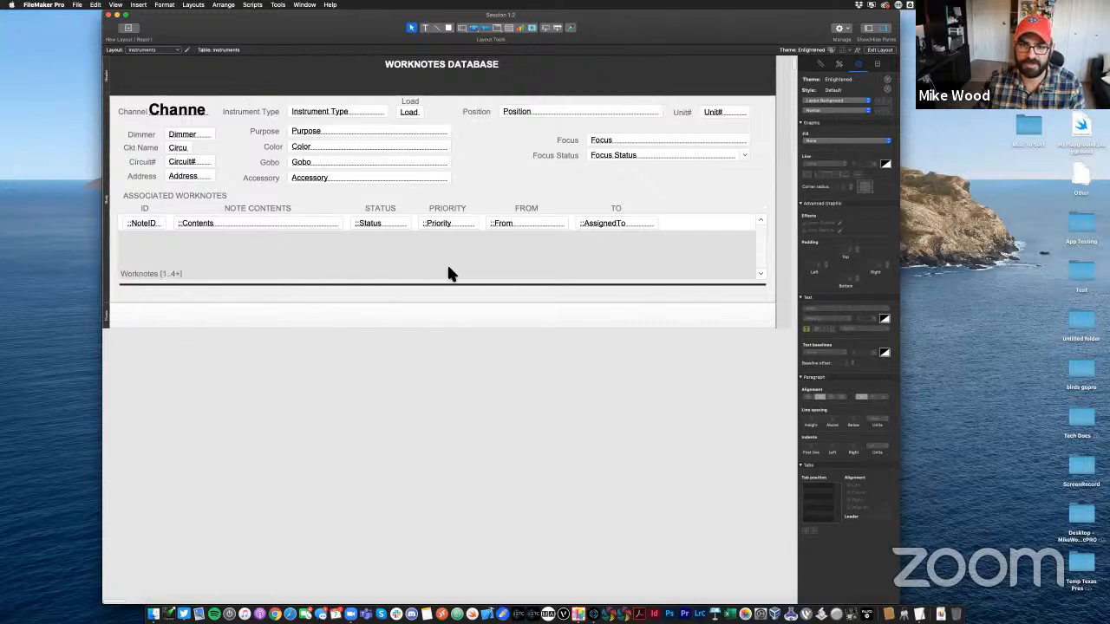
click(437, 286)
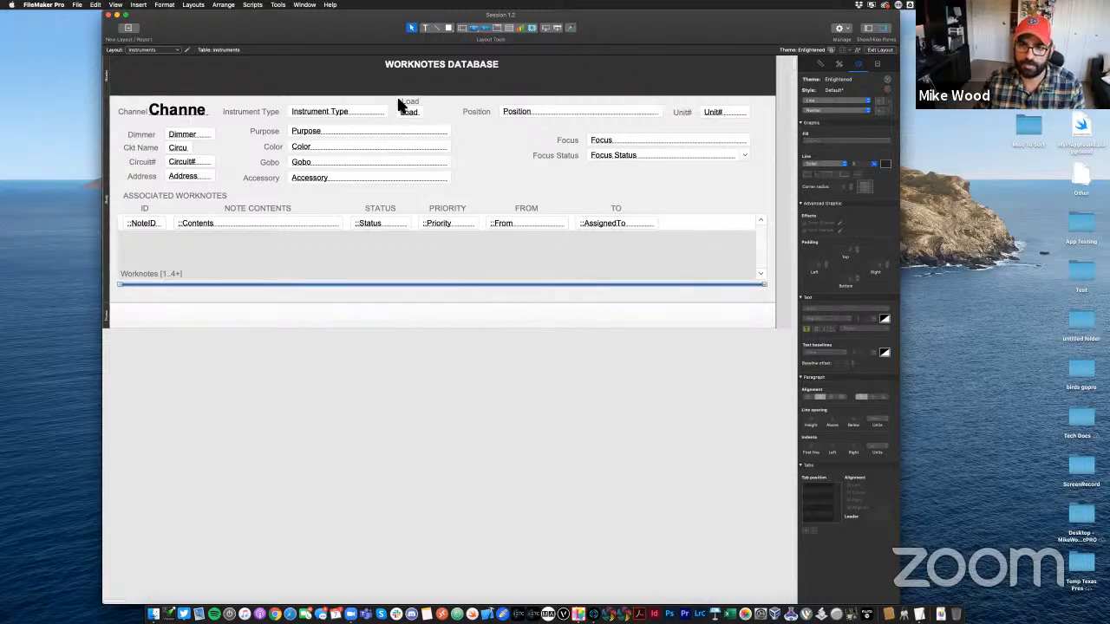
click(432, 70)
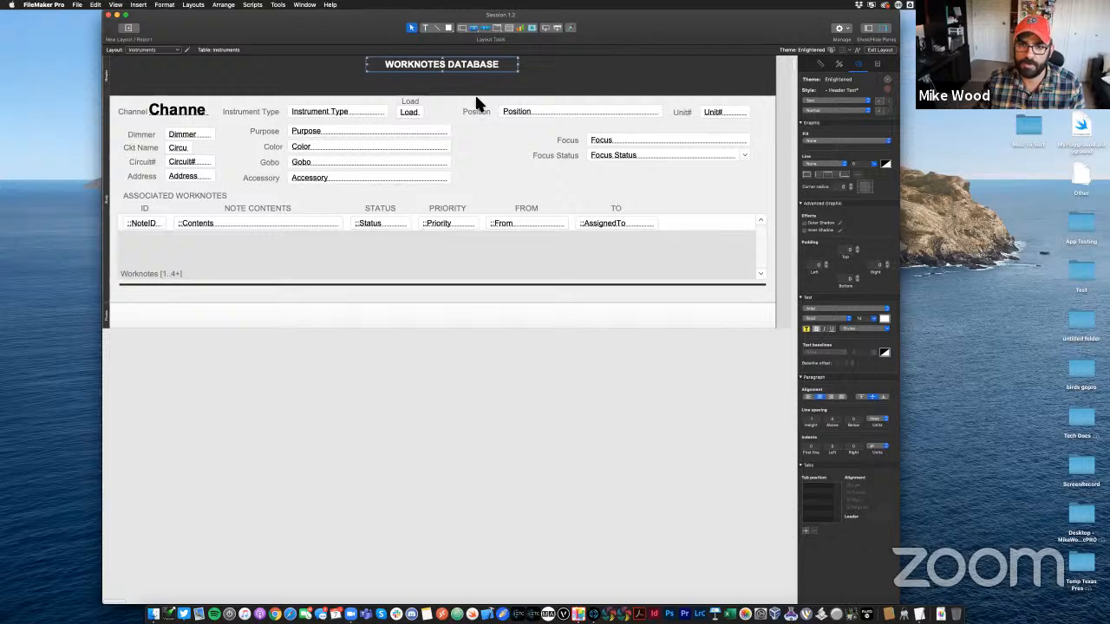
drag(474, 96, 471, 104)
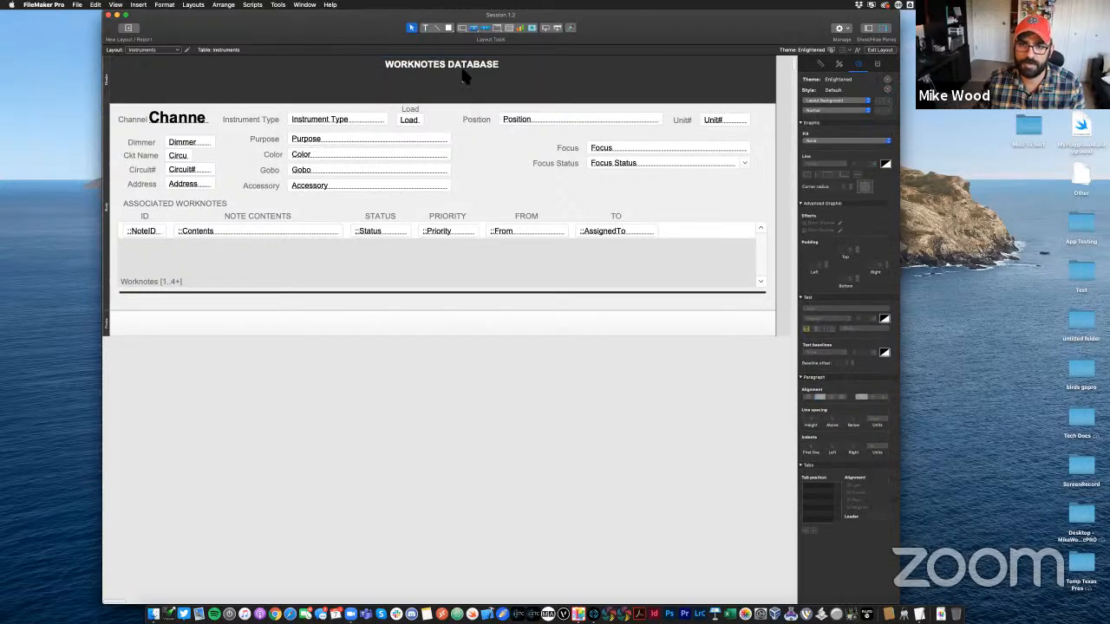
Enlarge the header title's font size and widen its text box so the title fits on one line
click(501, 66)
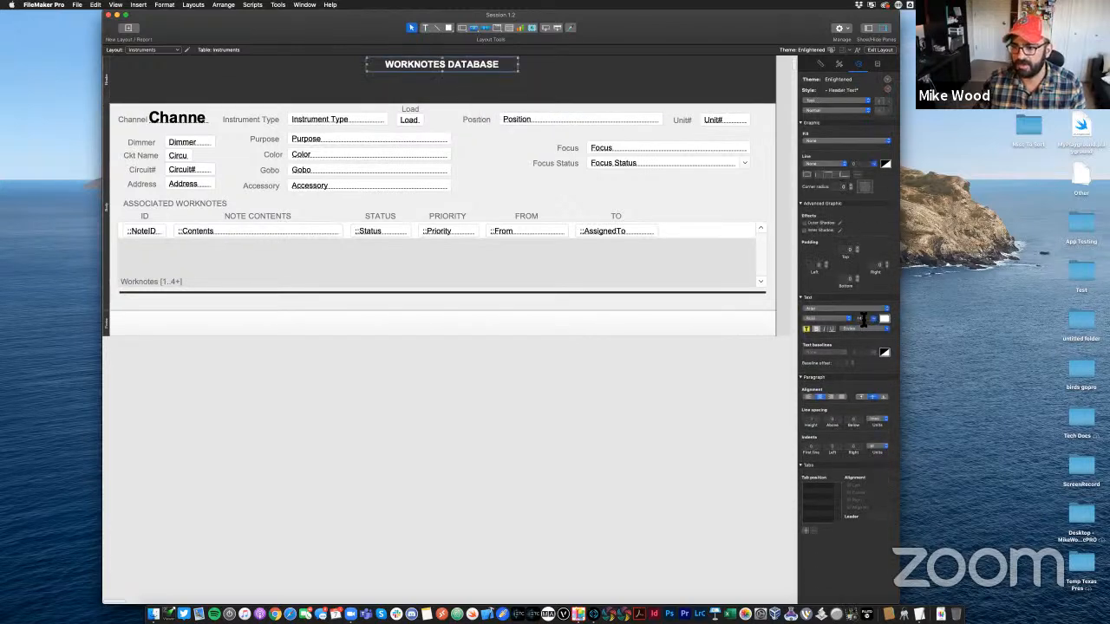
key(Return)
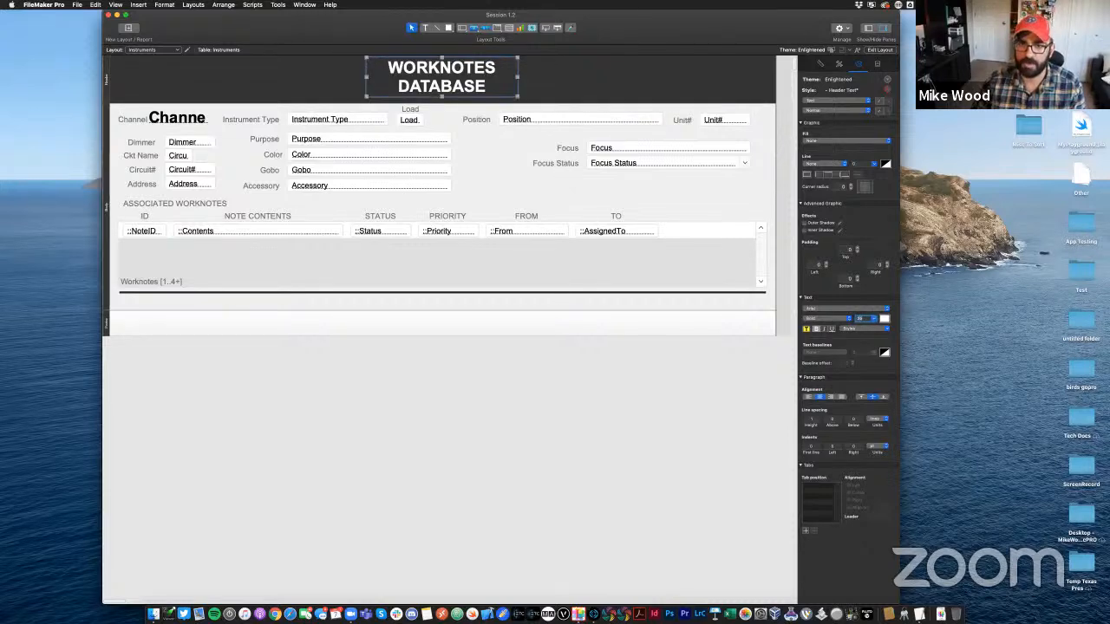
drag(518, 76, 481, 73)
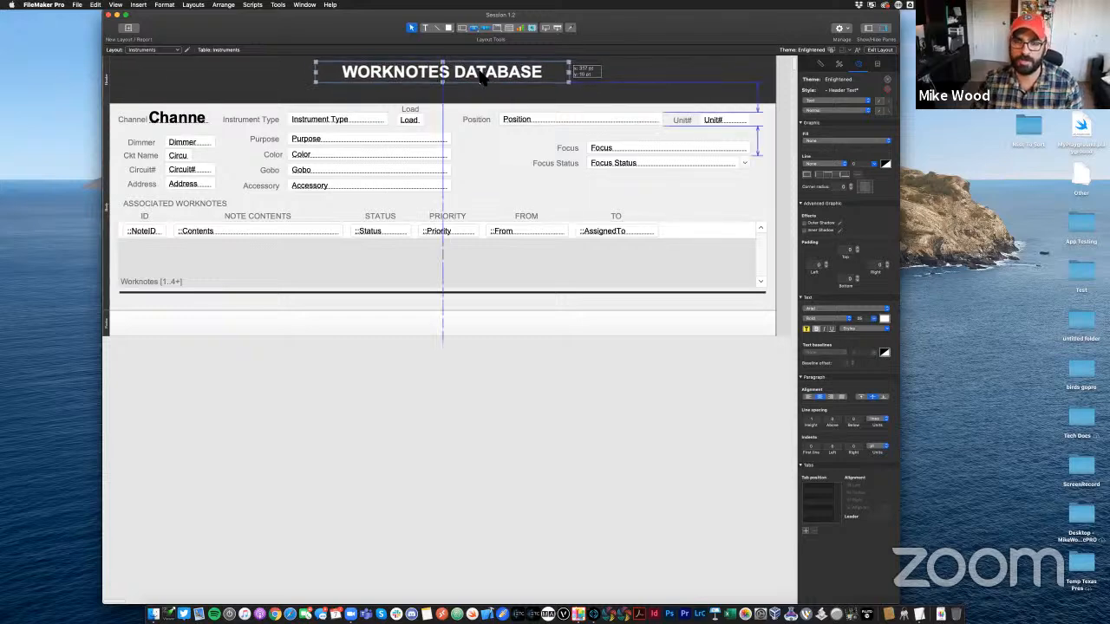
Centre the enlarged title horizontally in the header and nudge it up toward the header's upper edge
drag(481, 77, 481, 76)
key(Up)
key(Up)
key(Up)
key(Up)
key(Up)
key(Up)
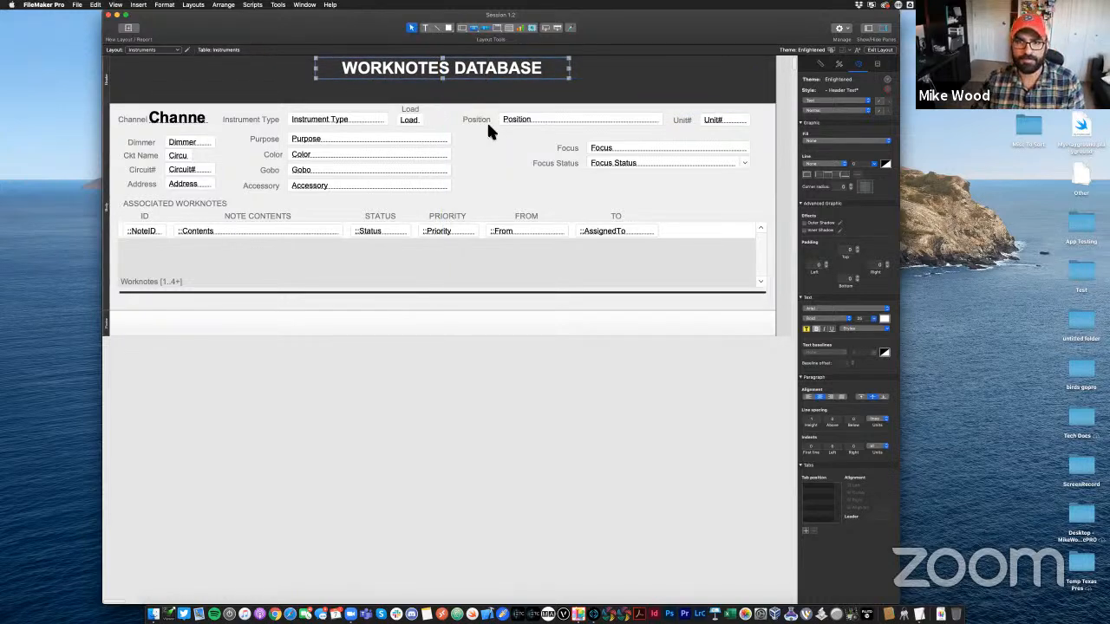
Duplicate the title directly beneath itself and turn the copy into a smaller subtitle reading "INSTRUMENT RECORDS"
key(super+d)
drag(482, 76, 477, 86)
double_click(478, 88)
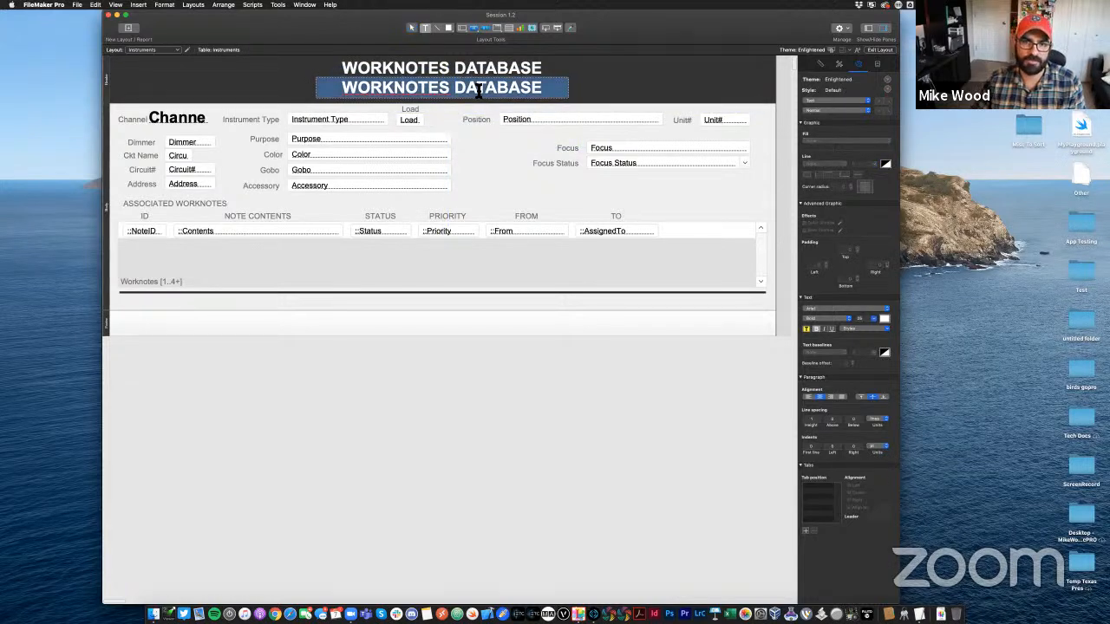
text(IN)
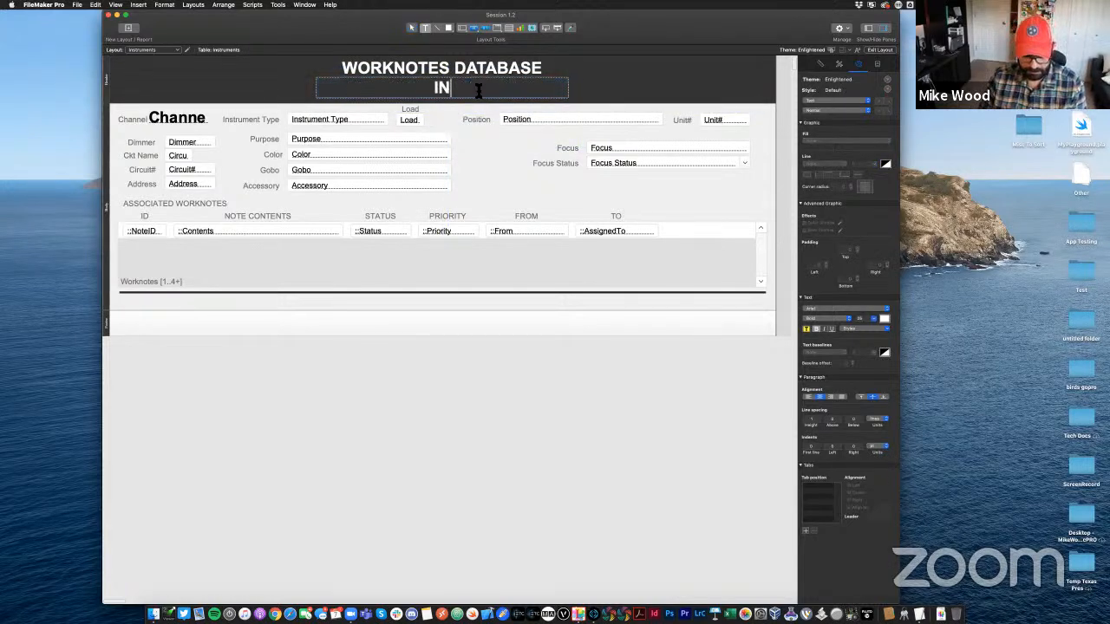
text(STRUMENT RECR)
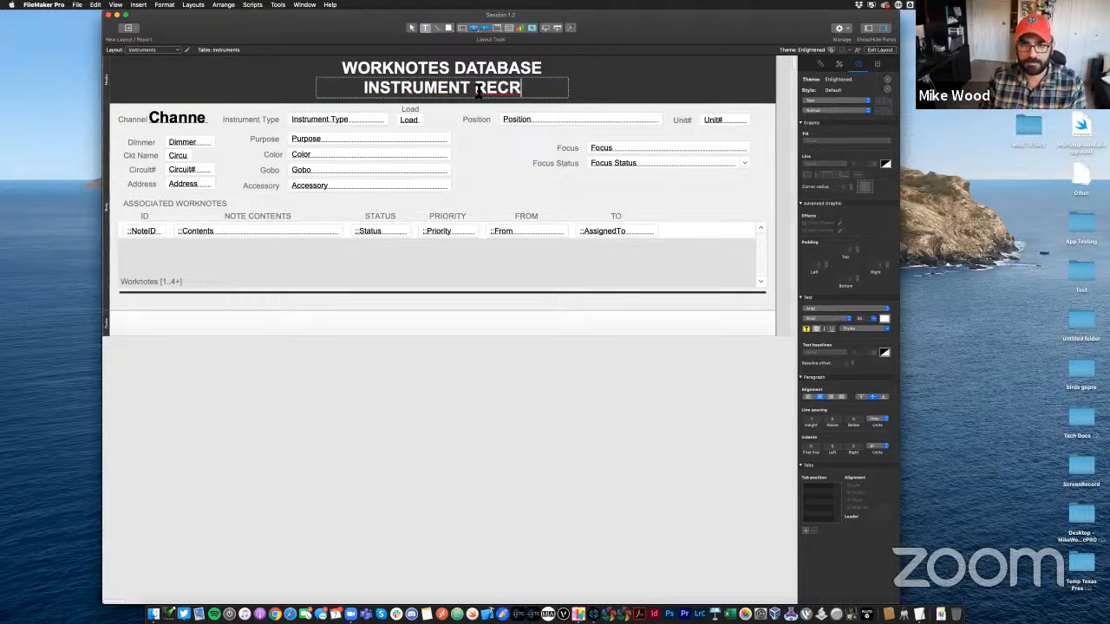
key(BackSpace)
text(ORDS)
key(Escape)
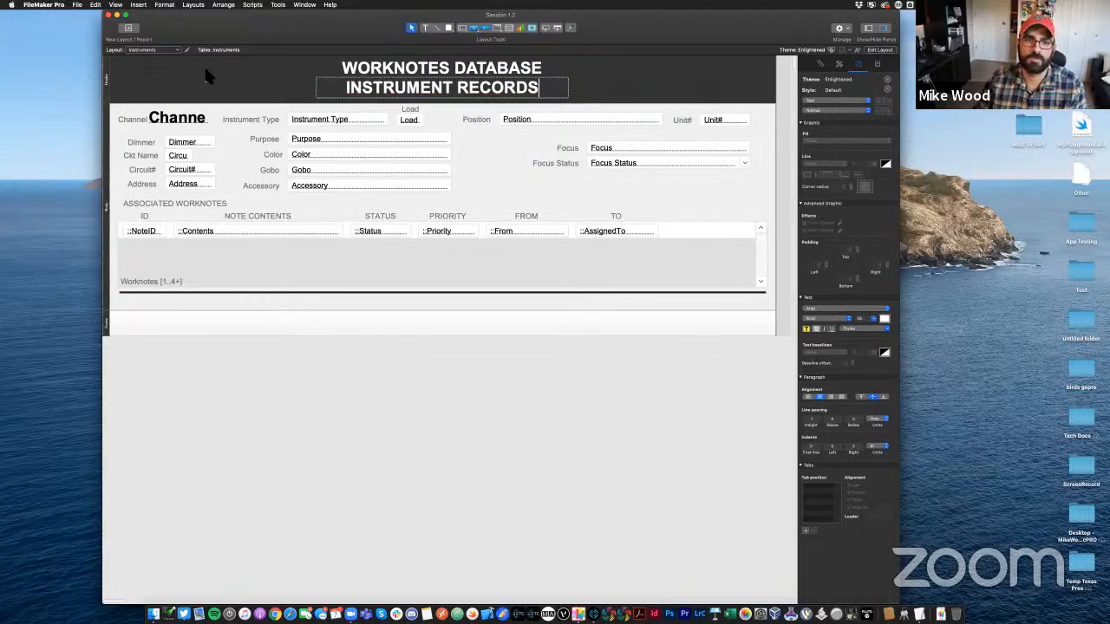
drag(864, 318, 839, 323)
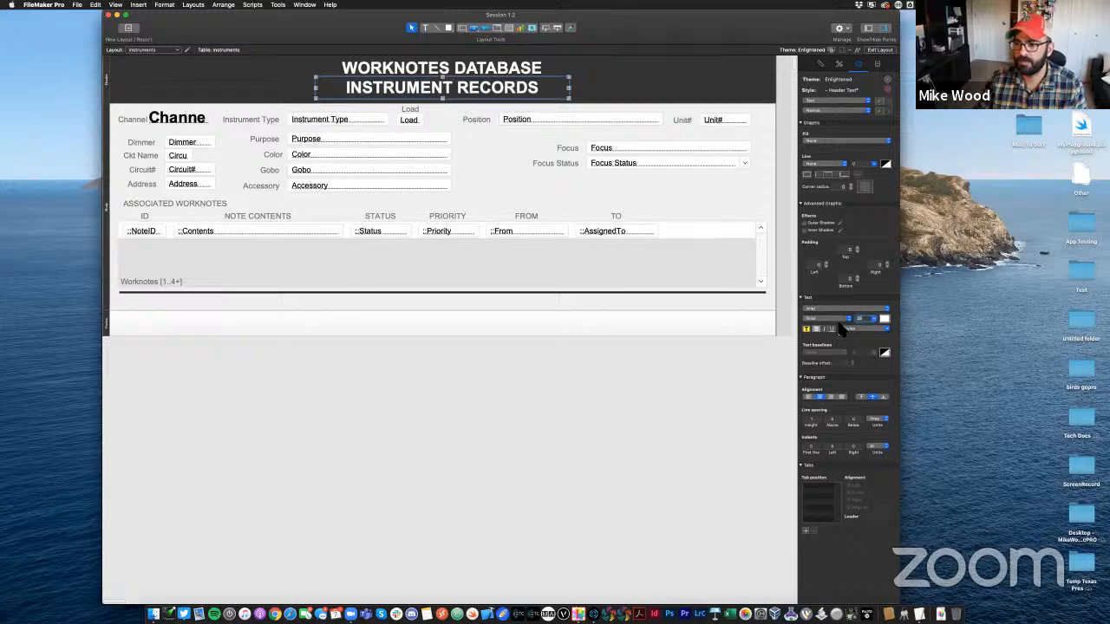
key(Return)
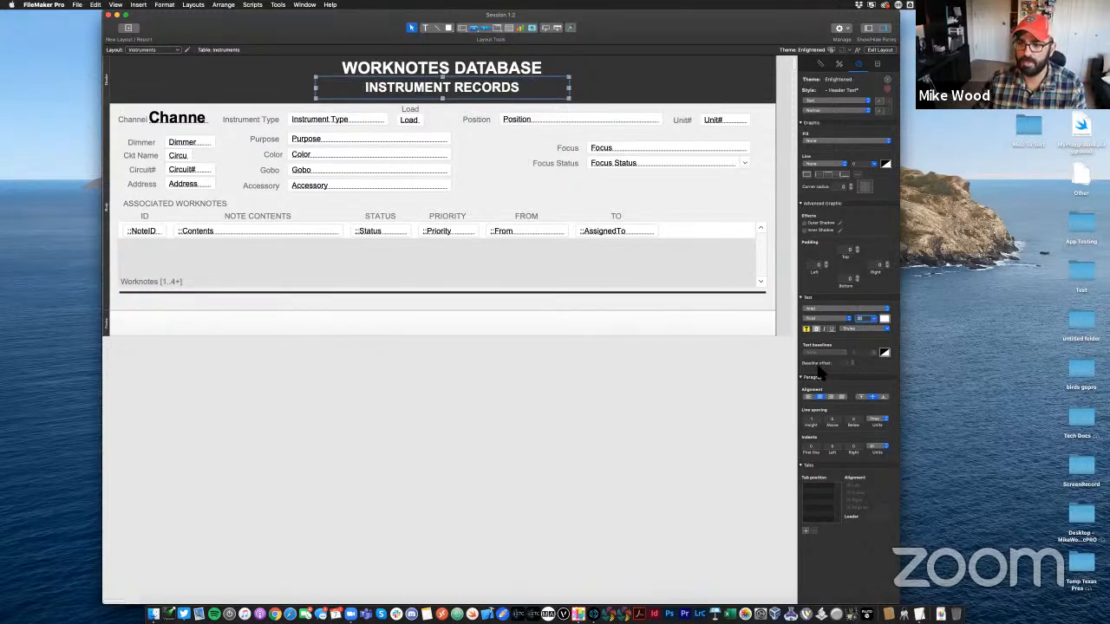
Remove the bold from the header subtitle and fit it, with a shorter text box, closer beneath the title
click(816, 330)
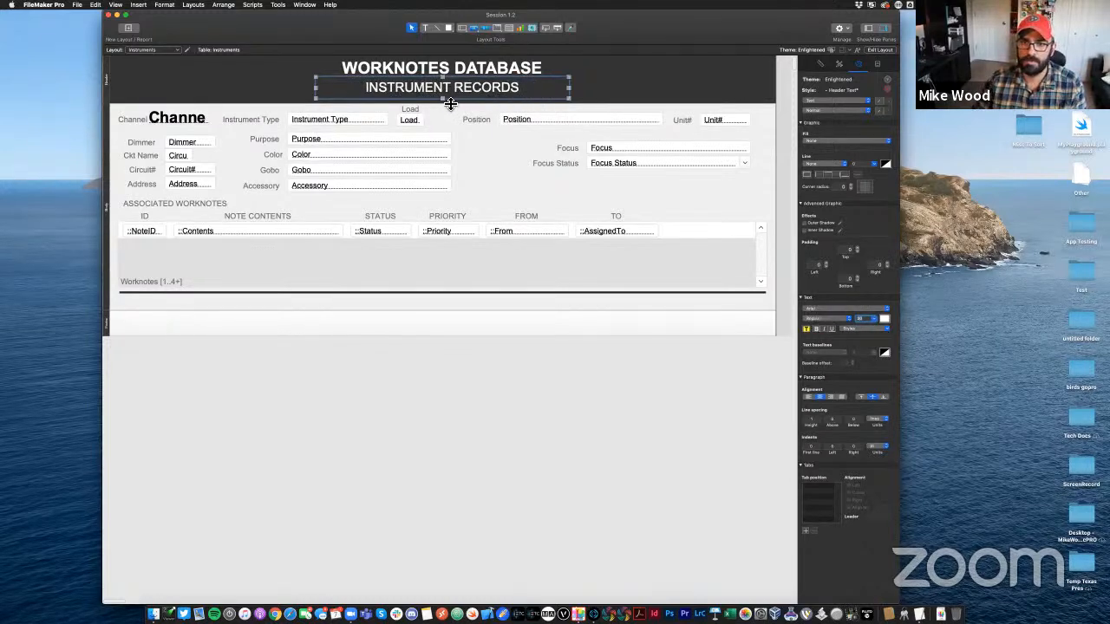
drag(443, 99, 452, 92)
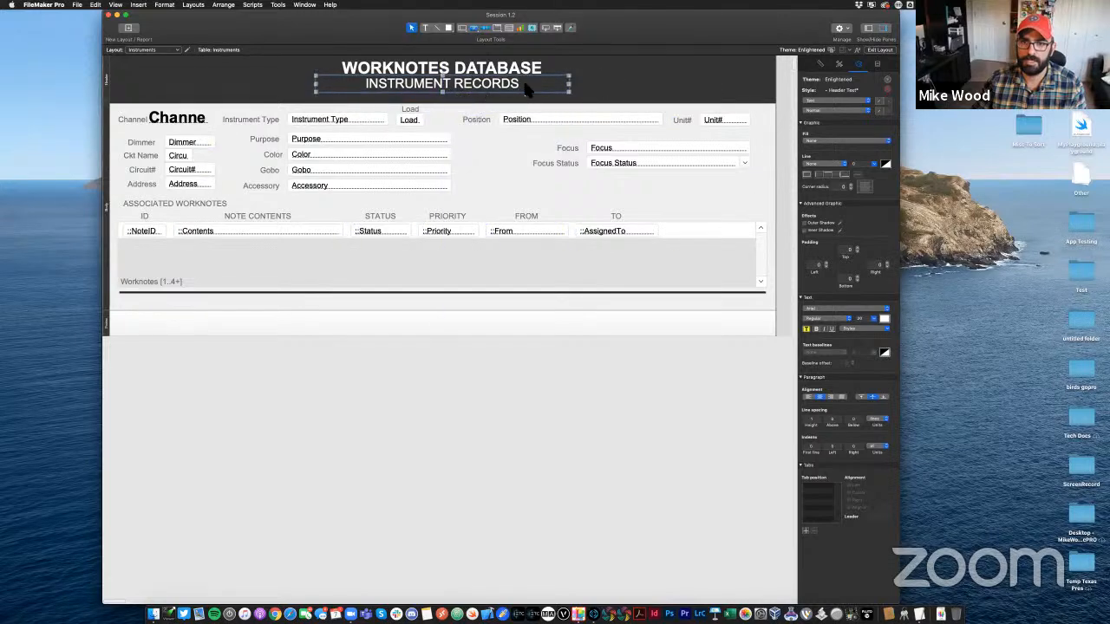
key(Up)
key(Up)
key(Up)
key(Up)
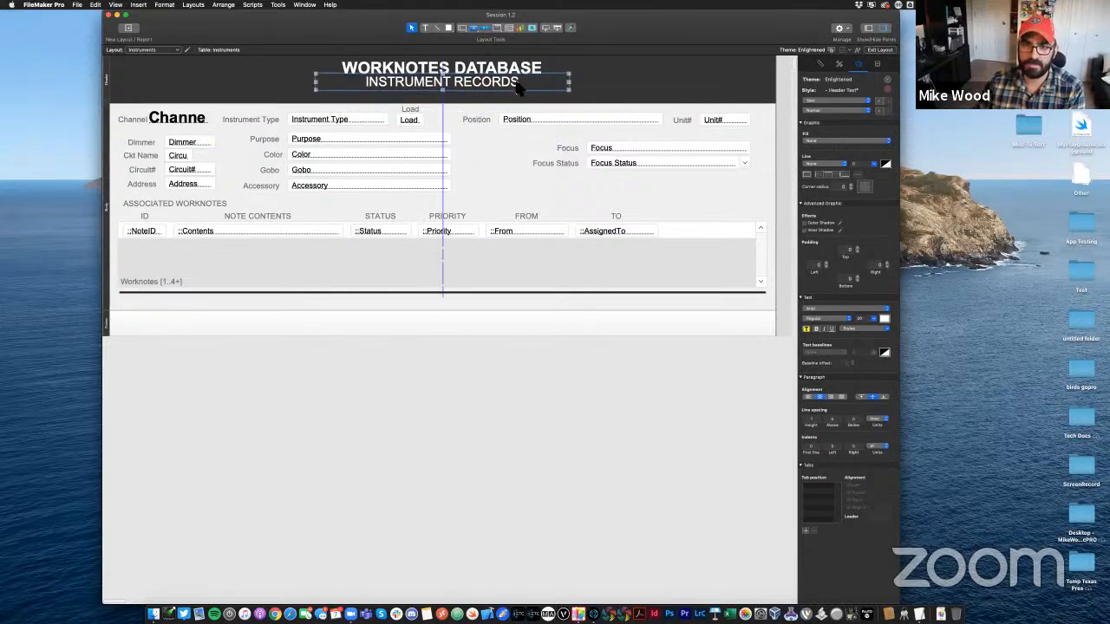
click(616, 81)
click(448, 84)
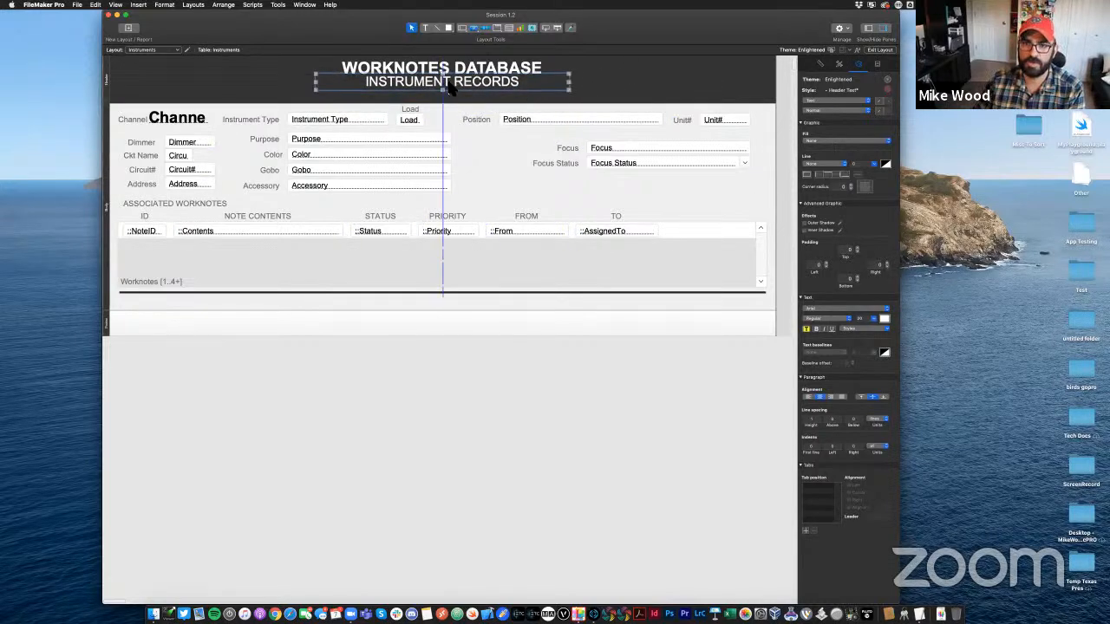
click(617, 86)
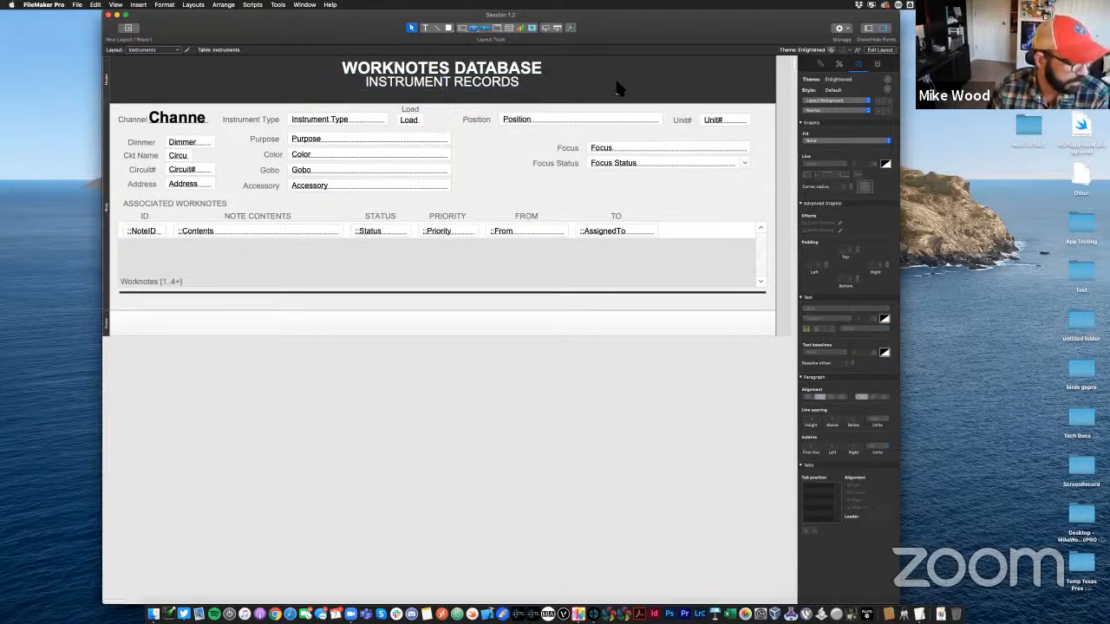
Nudge the subtitle slightly down to leave a small gap beneath the title
click(497, 85)
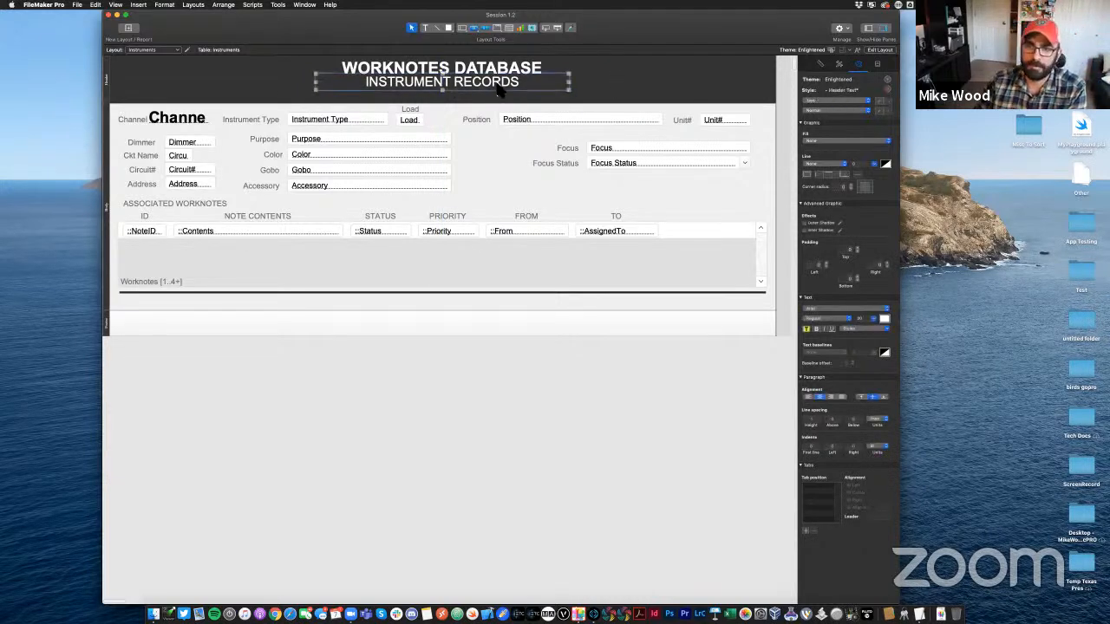
key(Down)
key(Down)
key(Down)
click(636, 90)
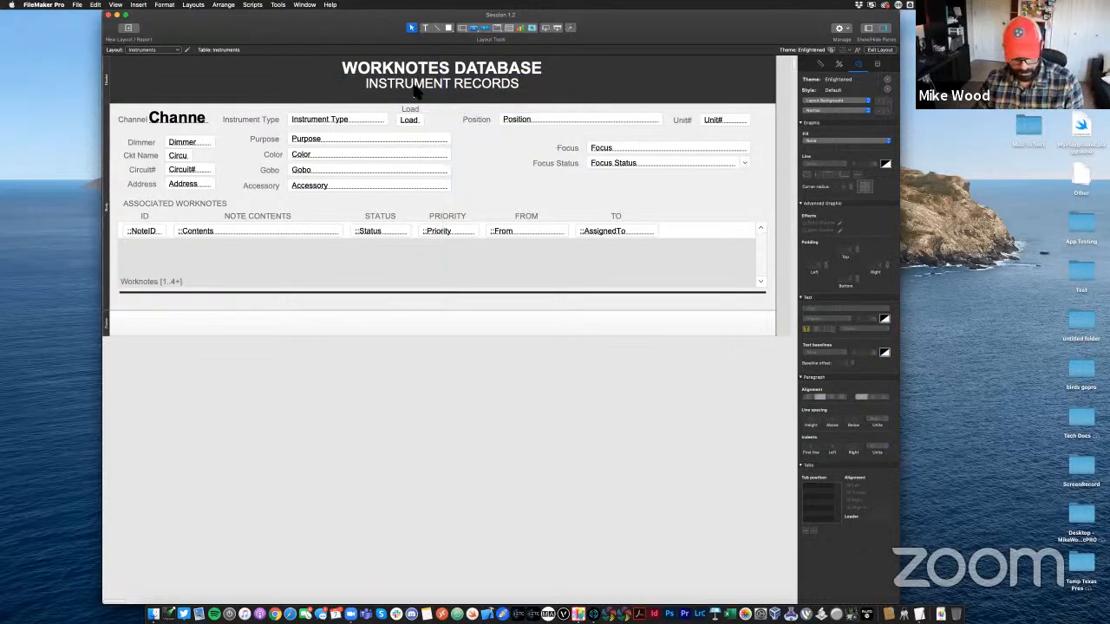
Check the header above the instrument records in Browse mode, from the first record to the last
key(super+b)
scroll(436, 197, down, 5)
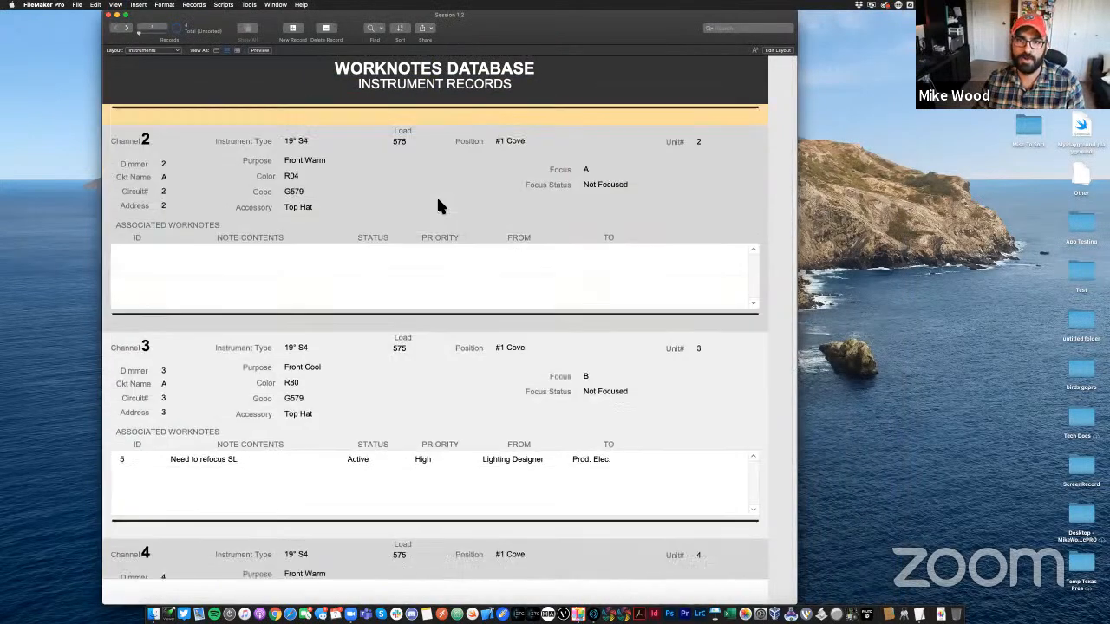
scroll(438, 205, down, 5)
scroll(438, 201, down, 8)
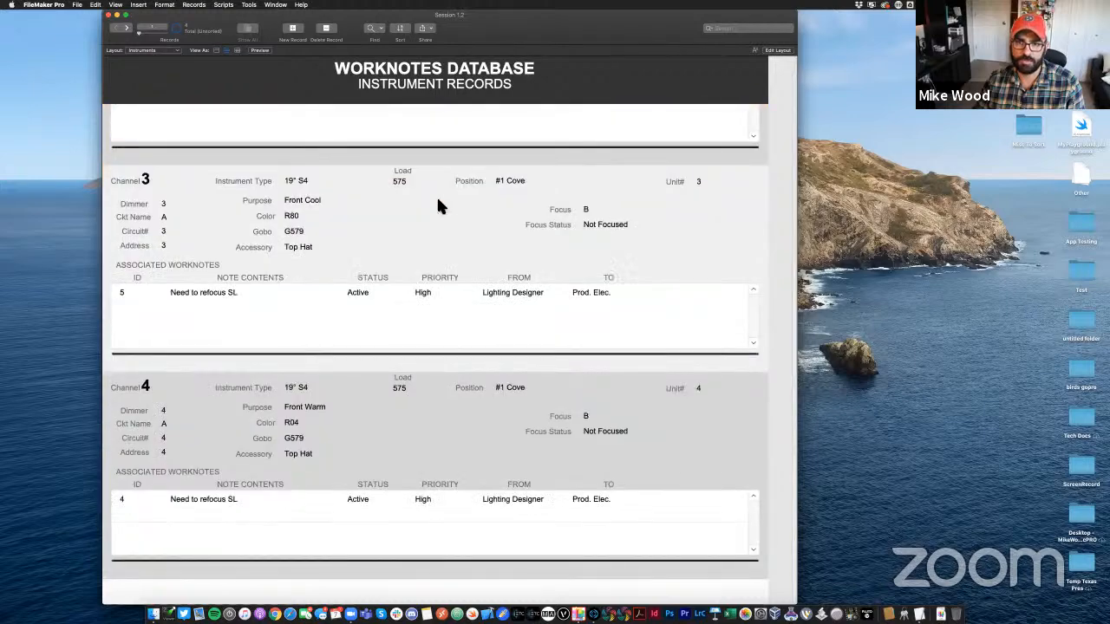
scroll(438, 201, up, 8)
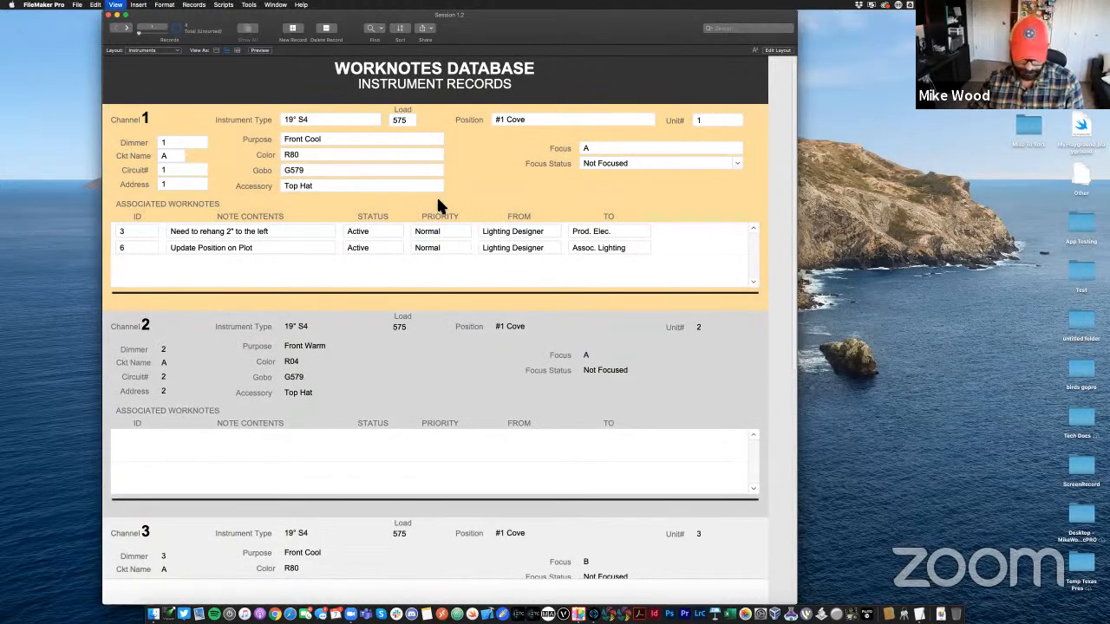
In Layout mode, place a copy of the subtitle centred in the footer and colour its text dark blue
key(super+l)
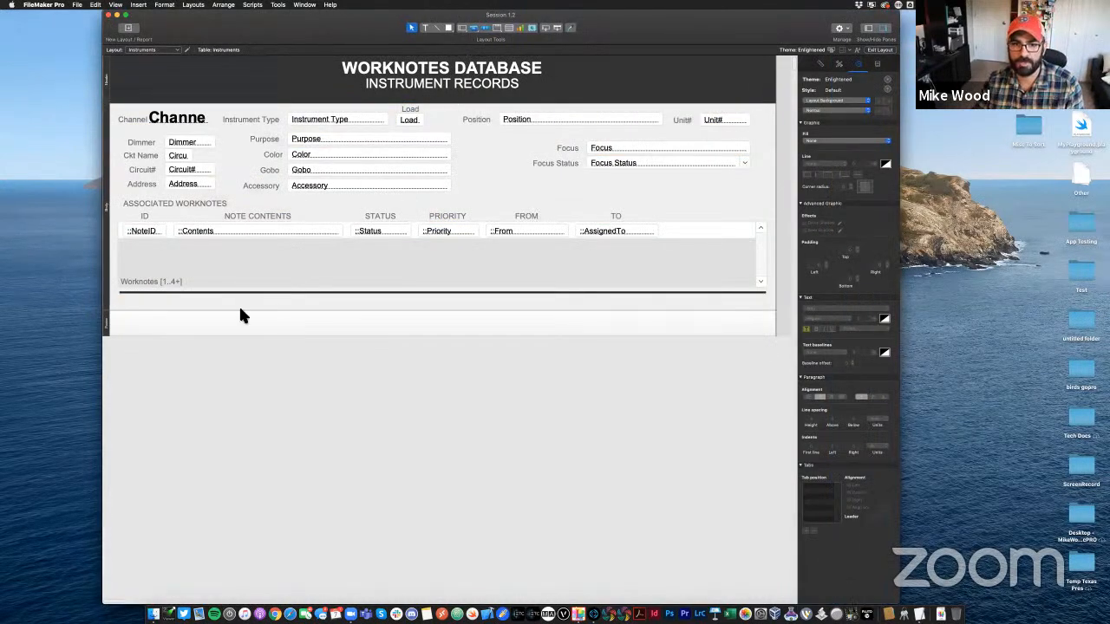
click(450, 86)
drag(449, 89, 475, 330)
click(885, 320)
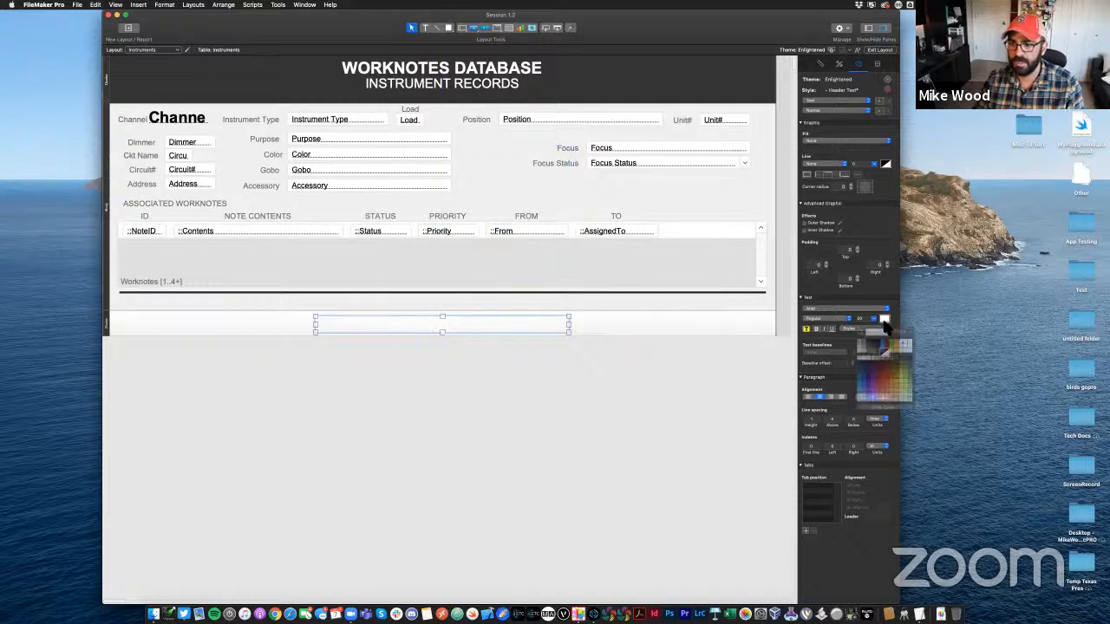
click(860, 387)
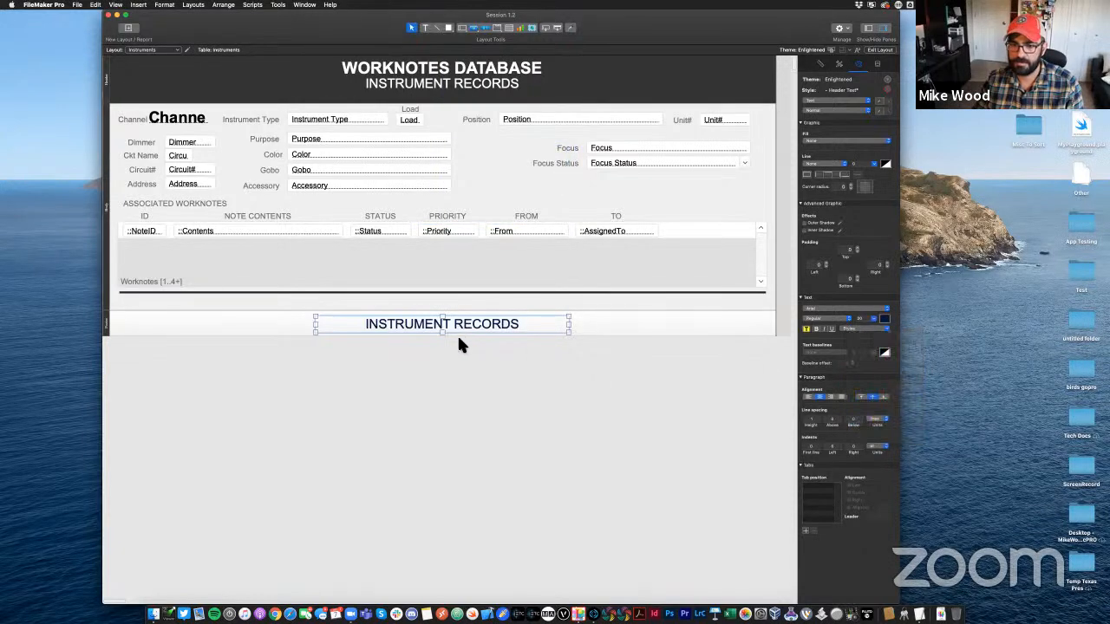
Change the footer text to "MW LIGHTING"
triple_click(455, 329)
text(M)
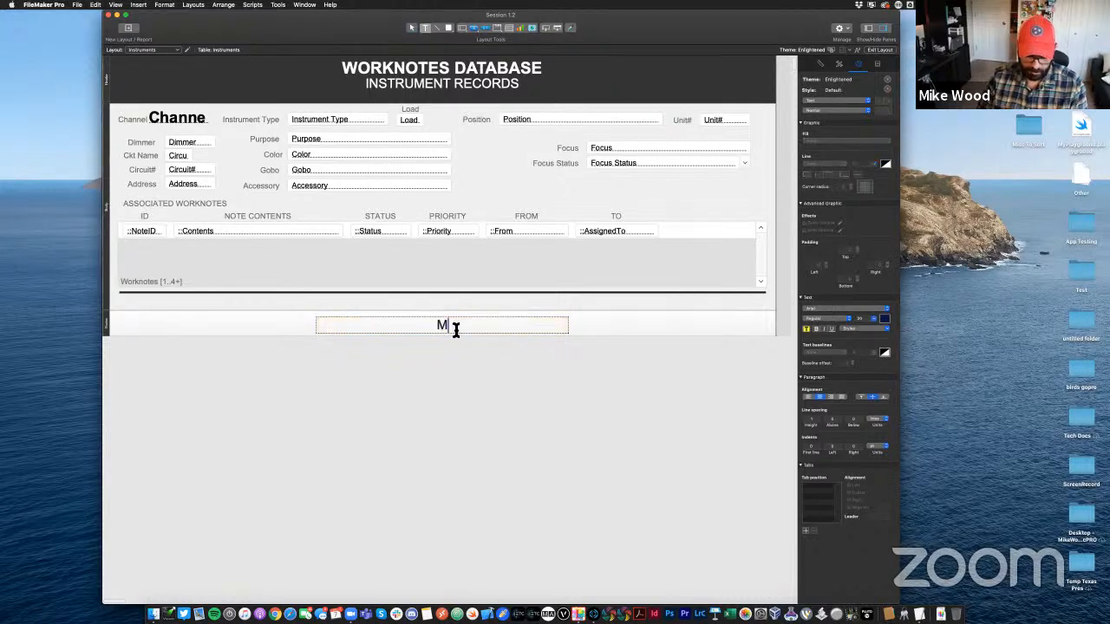
text(W L)
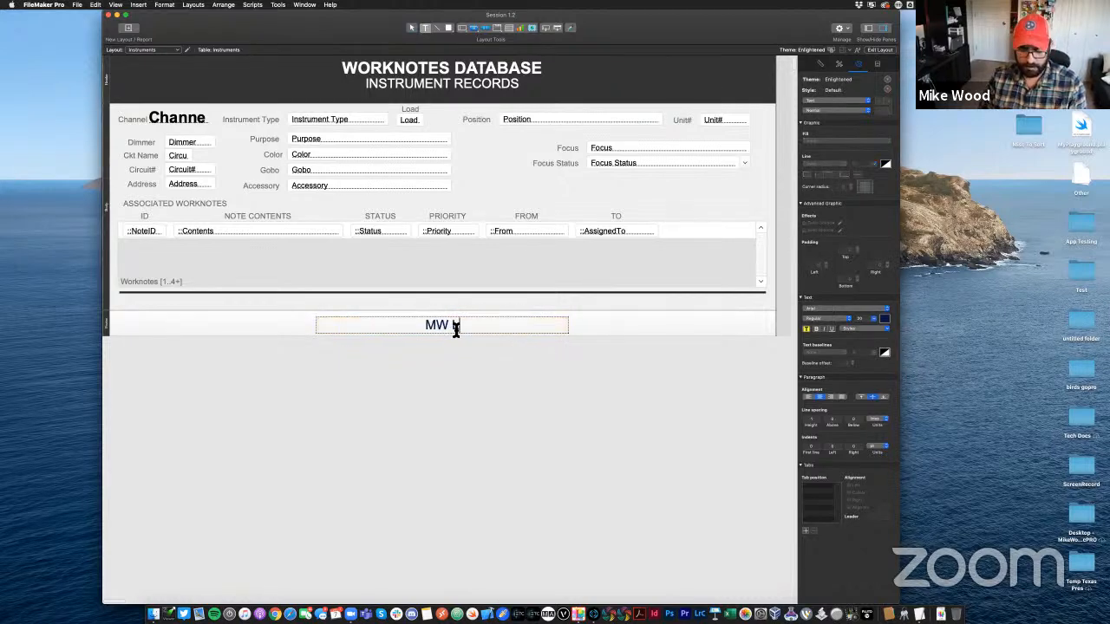
text(IGHTING)
key(Escape)
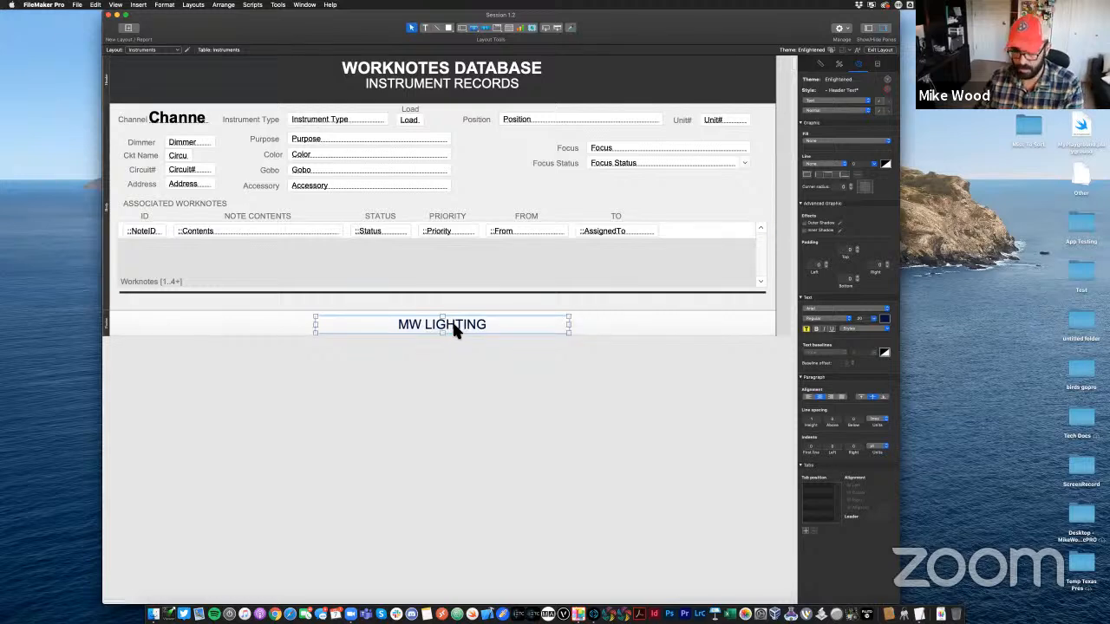
click(478, 373)
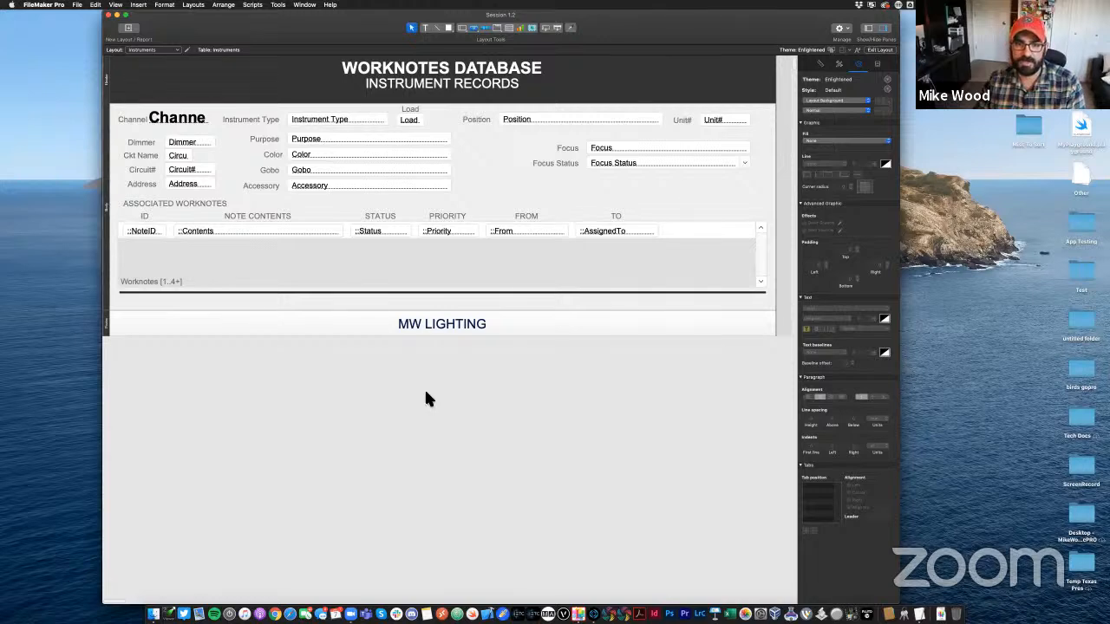
Examine the header and footer around the instrument records in Browse mode, and look over the available record commands
key(super+b)
scroll(509, 379, down, 8)
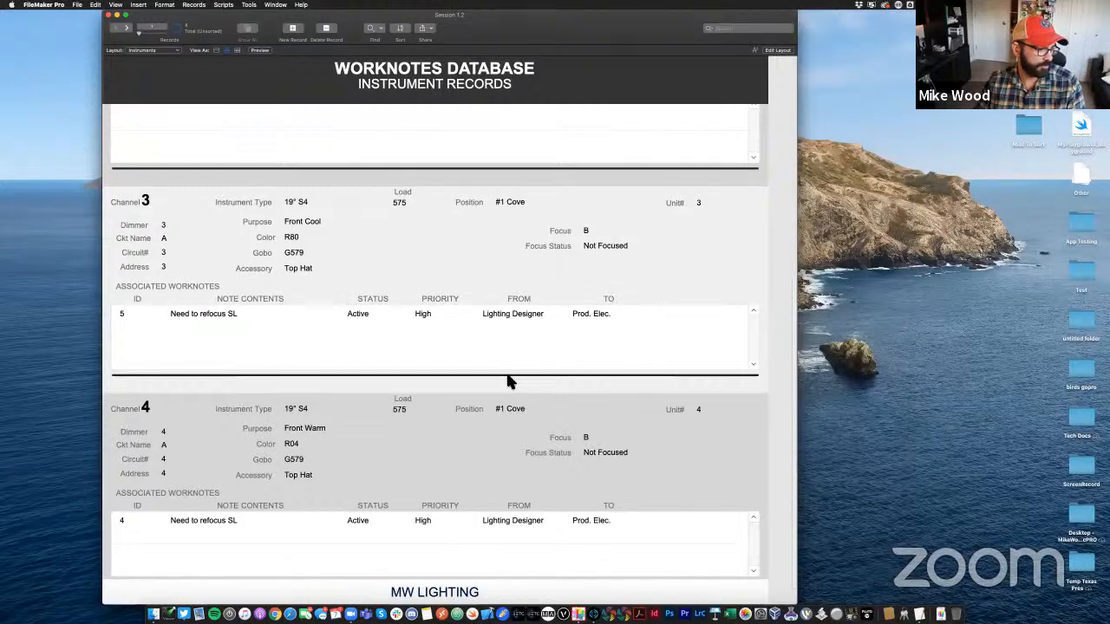
scroll(507, 373, up, 8)
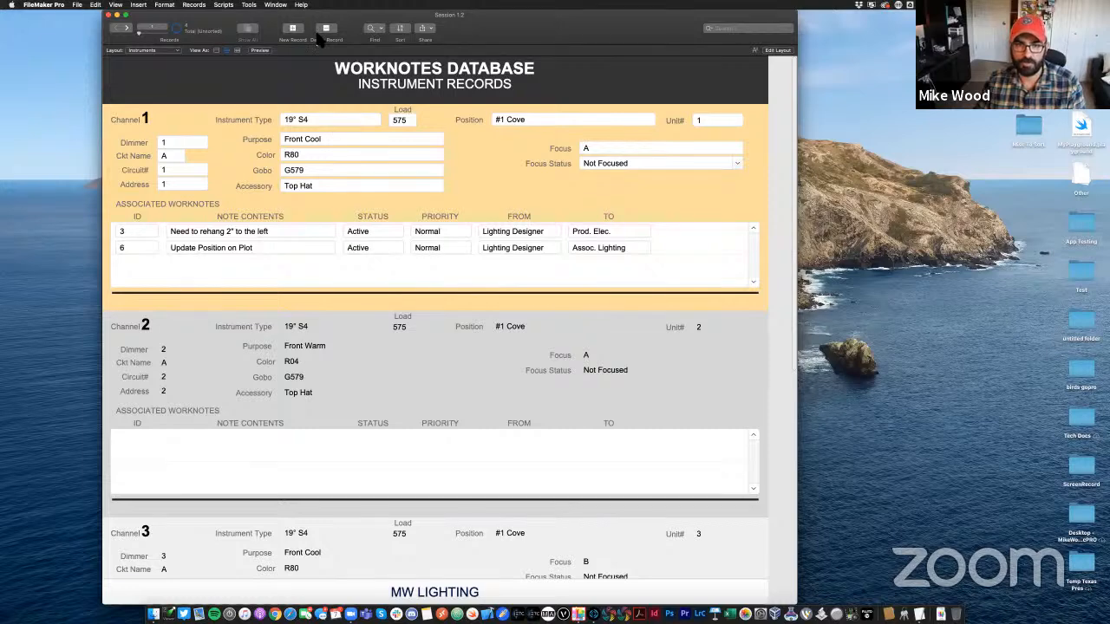
click(194, 4)
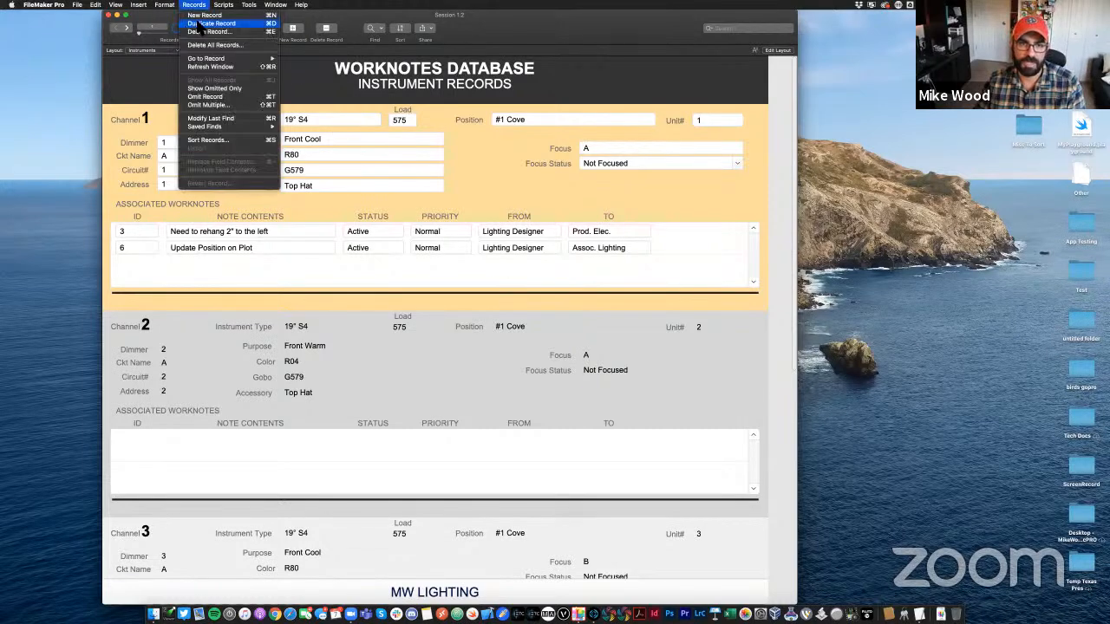
click(576, 34)
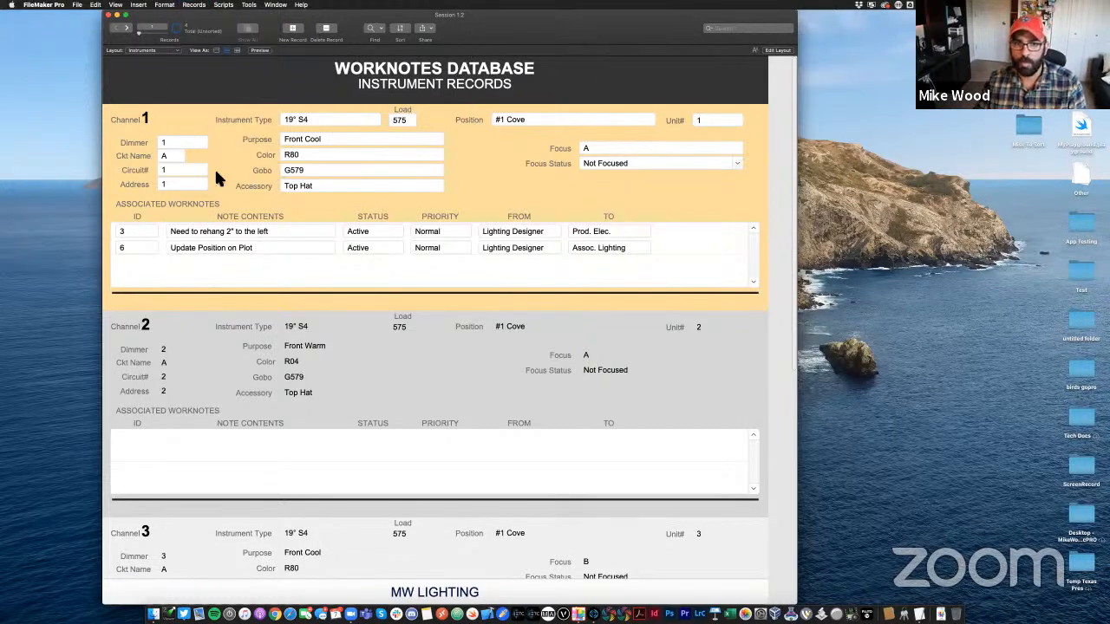
scroll(305, 342, down, 2)
scroll(305, 344, down, 5)
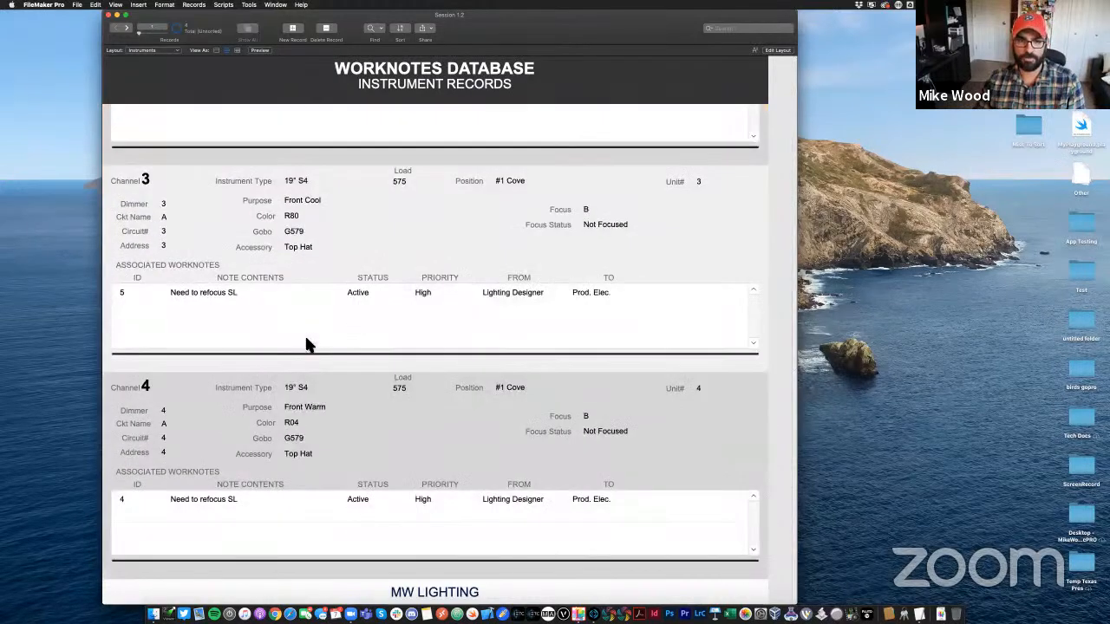
scroll(306, 336, up, 6)
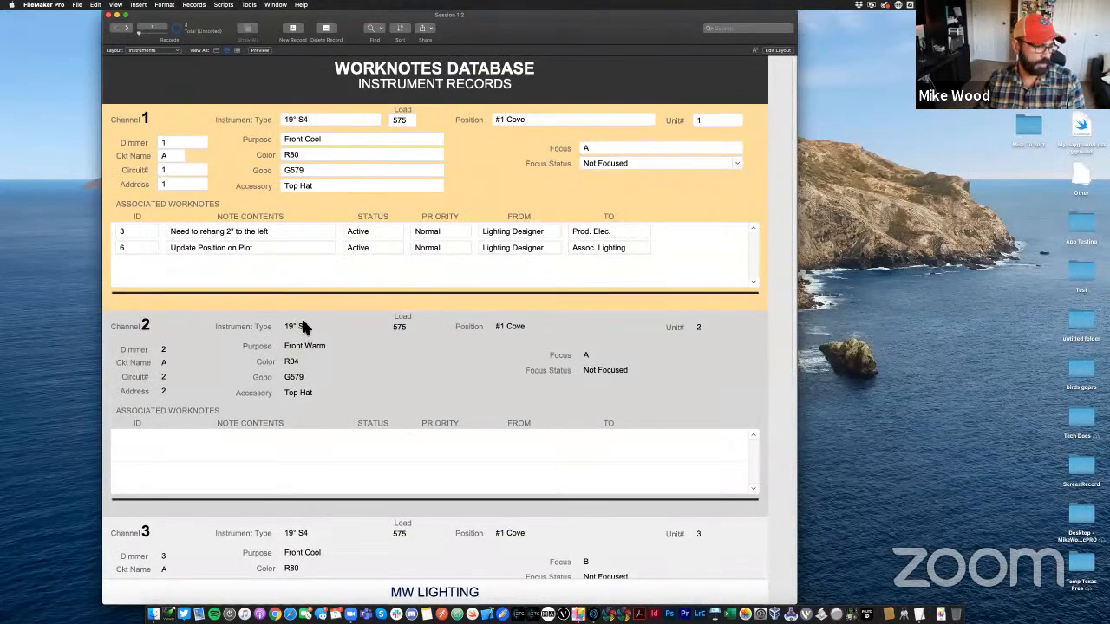
scroll(523, 332, down, 6)
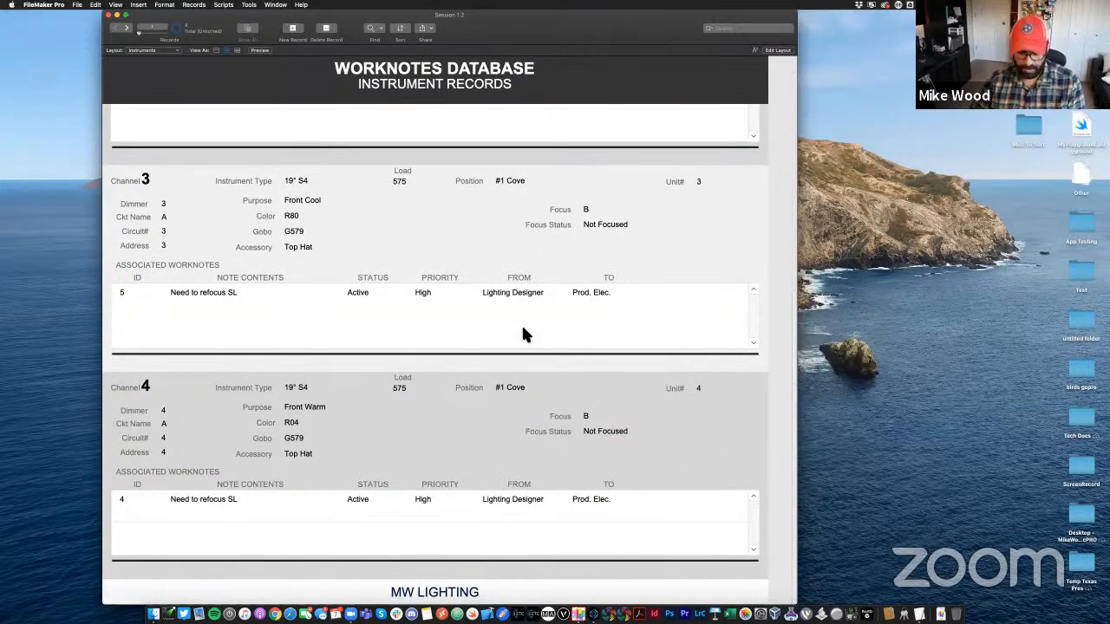
In Layout mode, draw a small button at the left end of the footer and label it "NEW"
key(super+l)
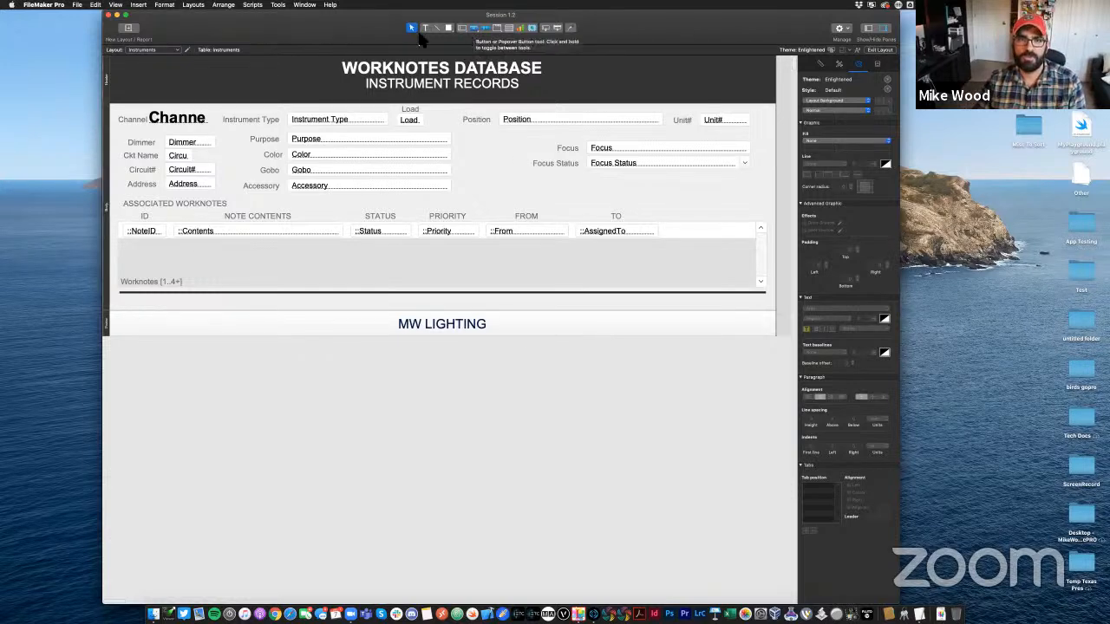
click(139, 4)
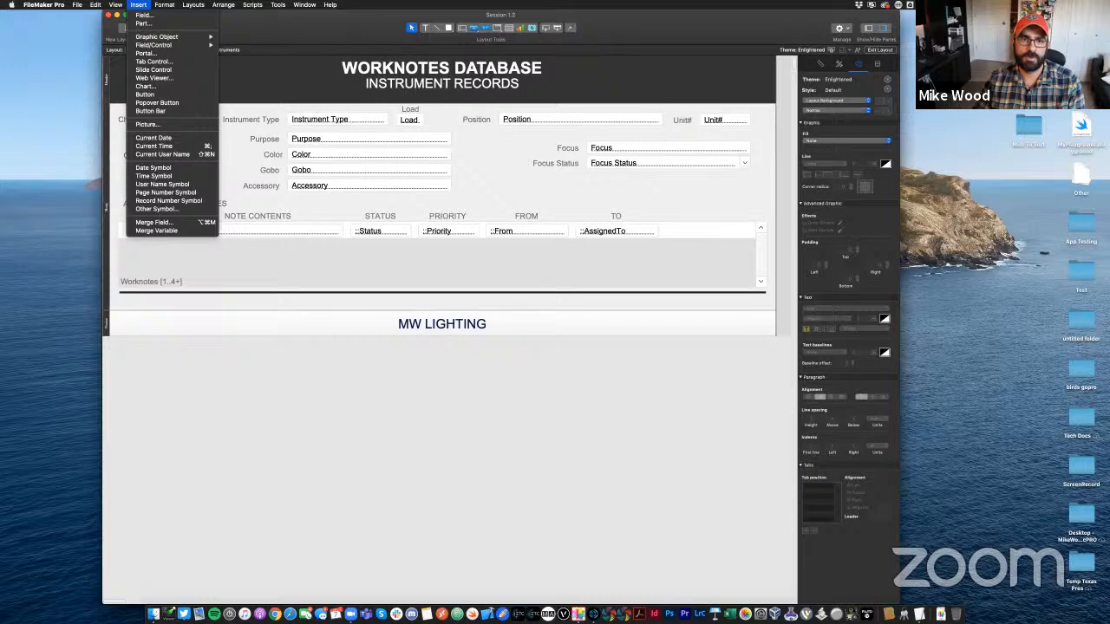
click(139, 4)
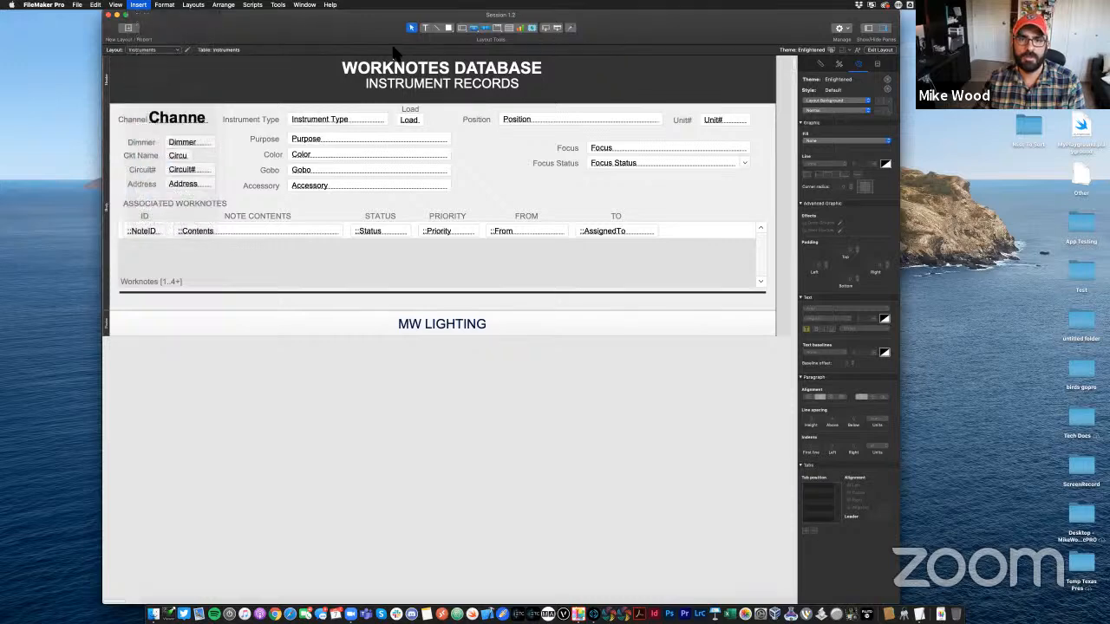
click(475, 29)
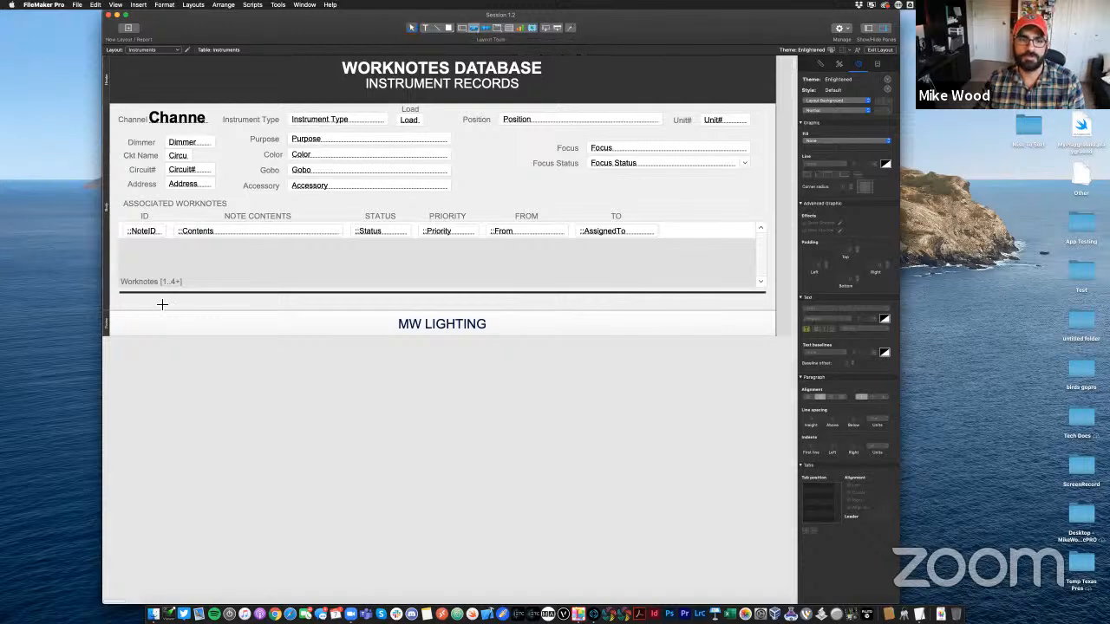
drag(131, 322, 161, 331)
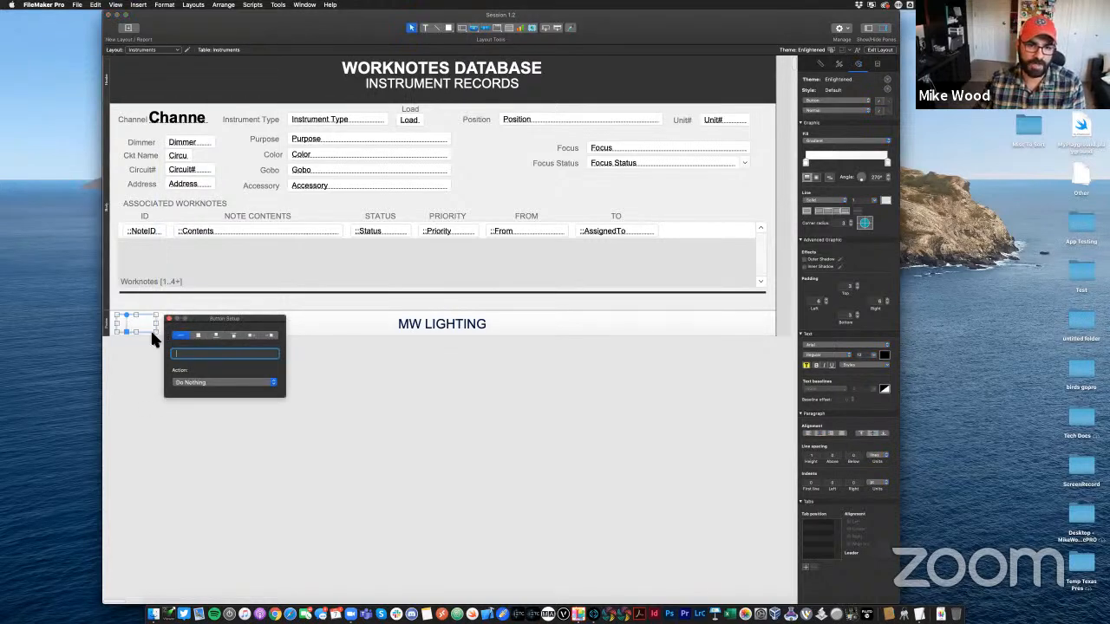
drag(225, 325, 228, 319)
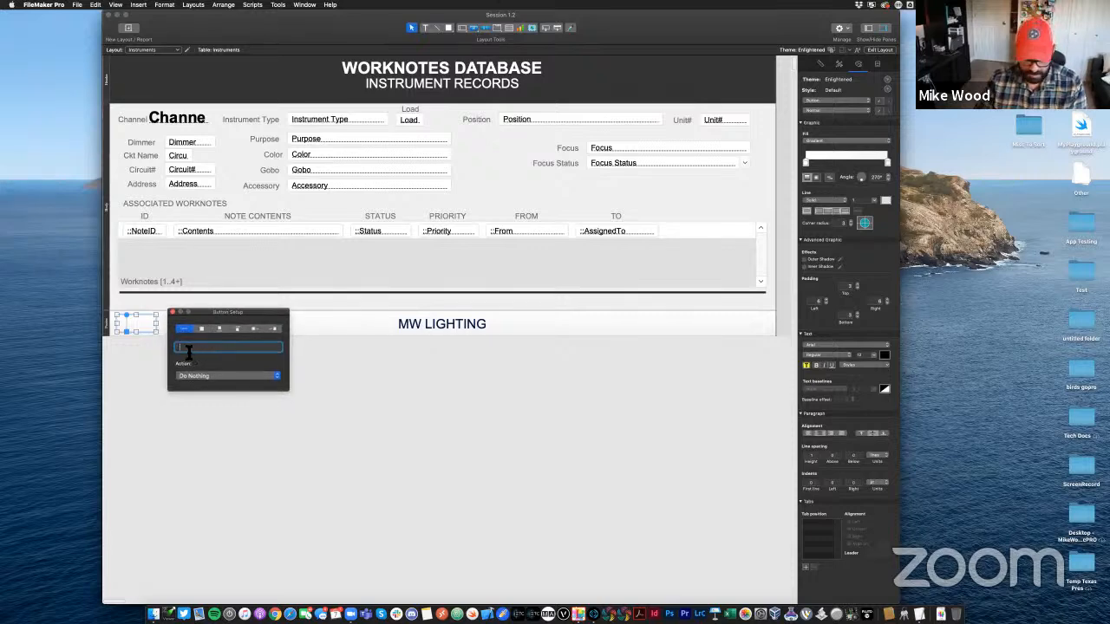
text(NEW)
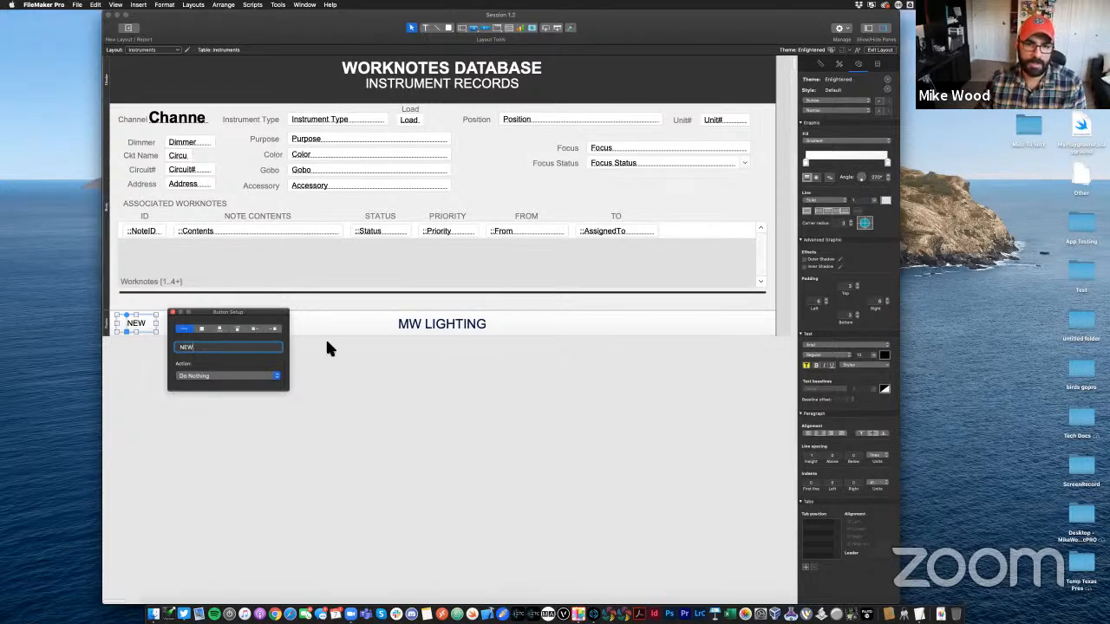
click(154, 354)
click(139, 323)
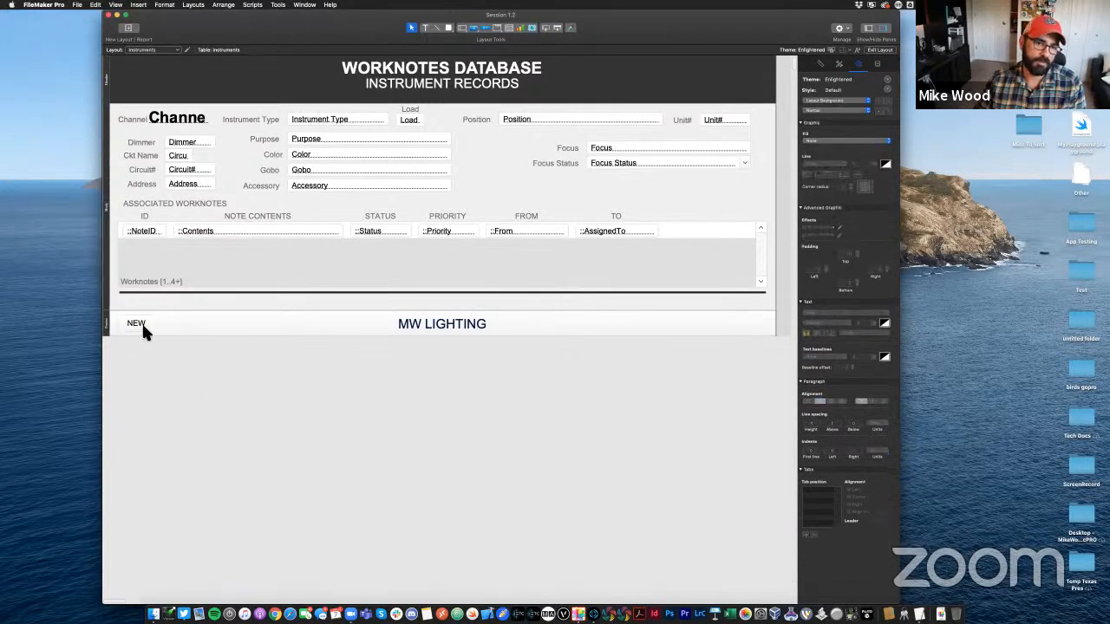
click(174, 377)
click(140, 322)
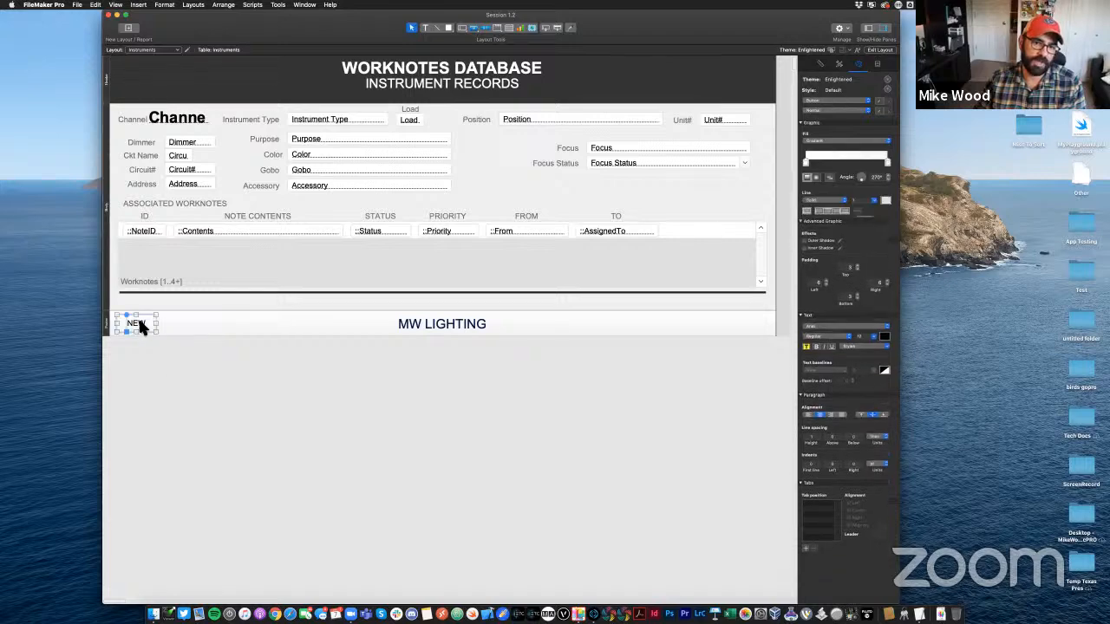
click(185, 401)
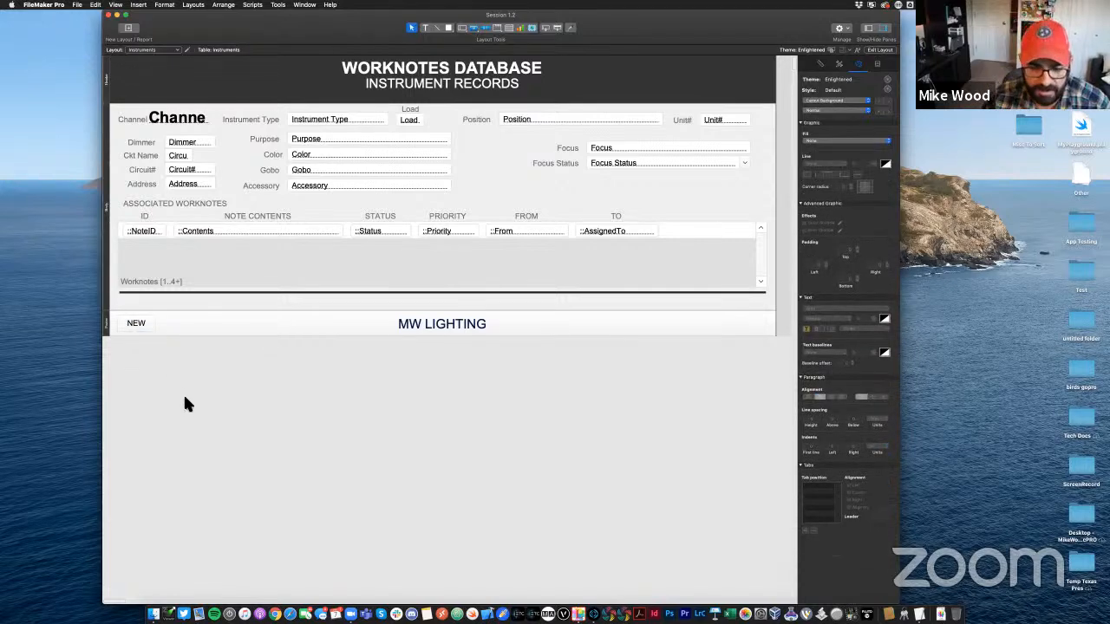
click(149, 325)
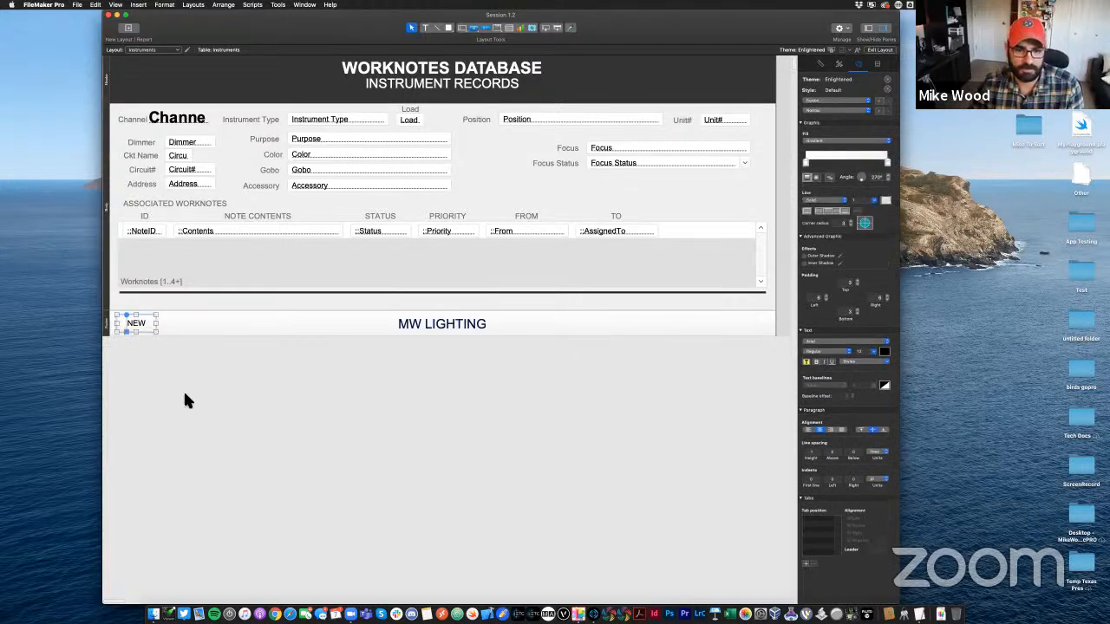
Show a plus icon to the left of the label on the footer's NEW button
double_click(147, 324)
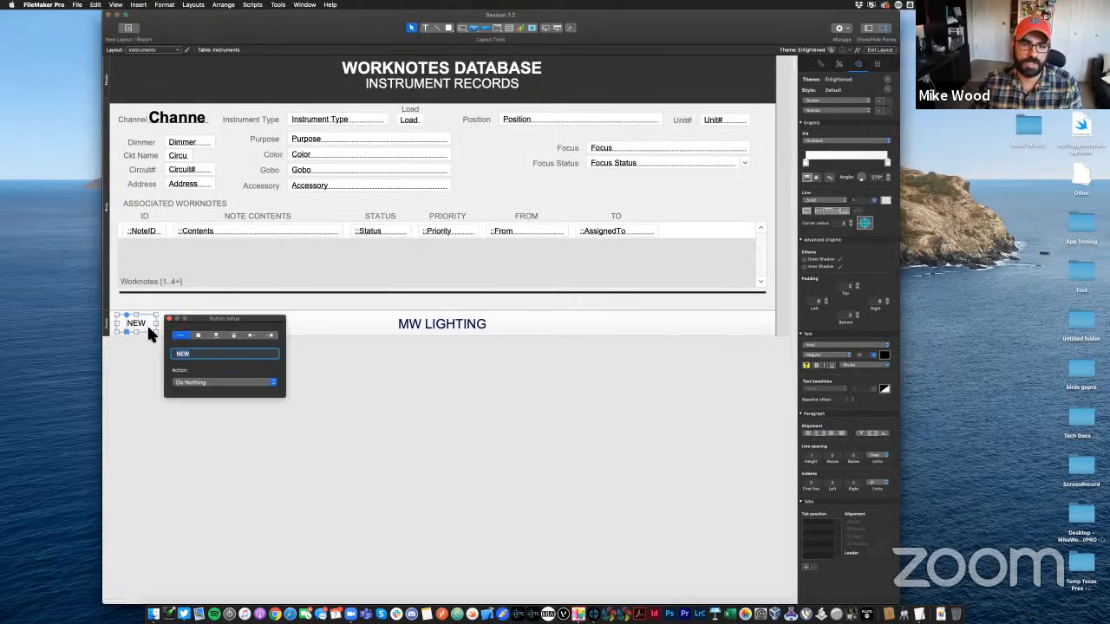
click(199, 334)
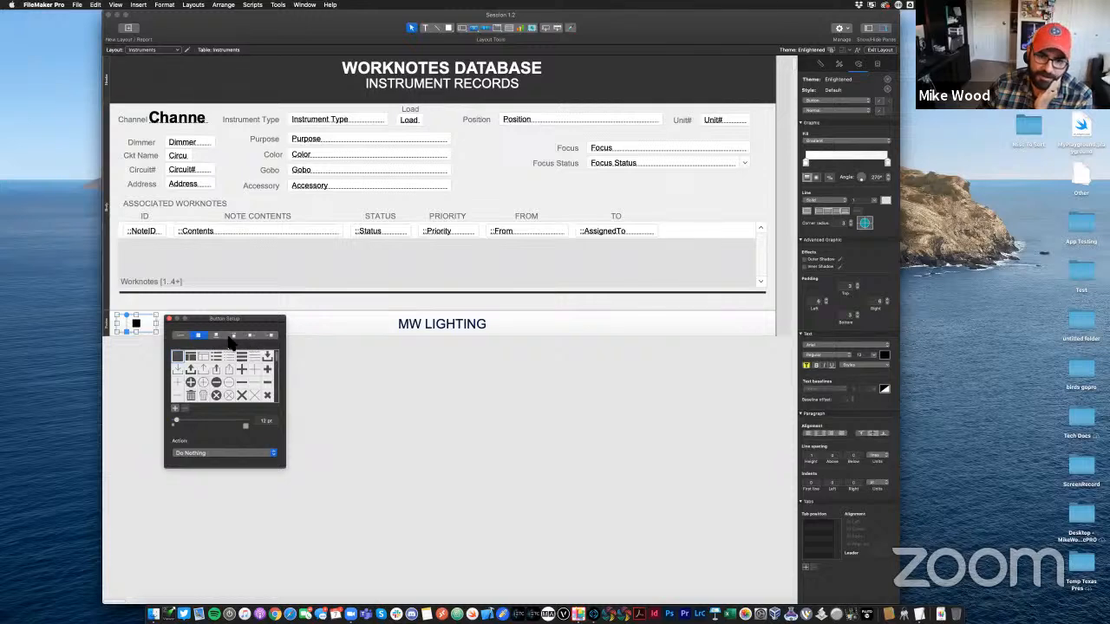
click(219, 336)
click(251, 336)
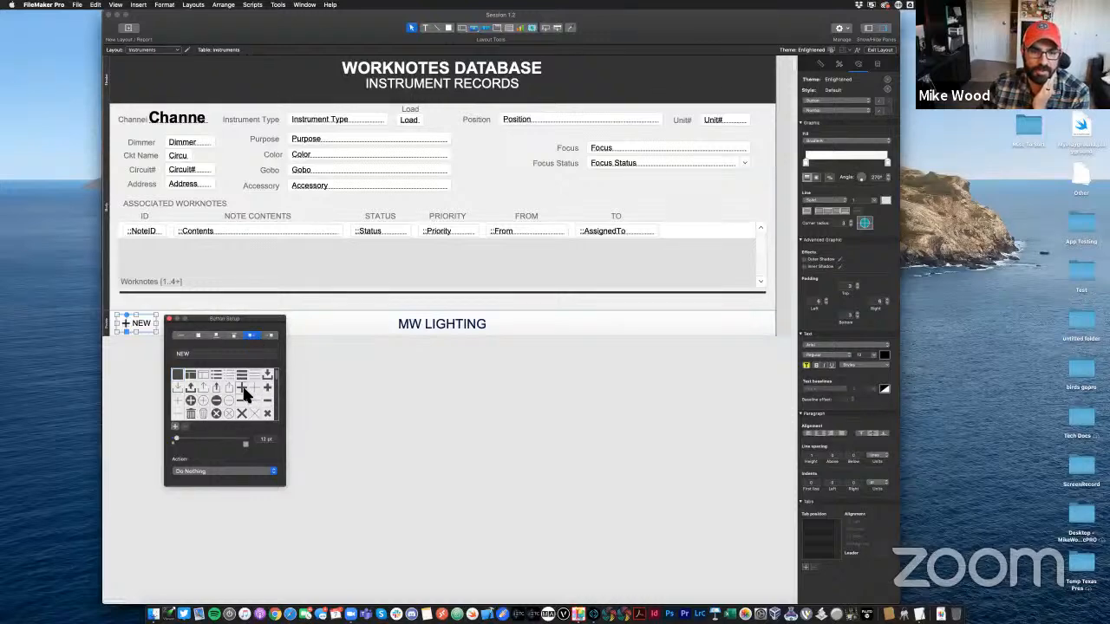
click(186, 369)
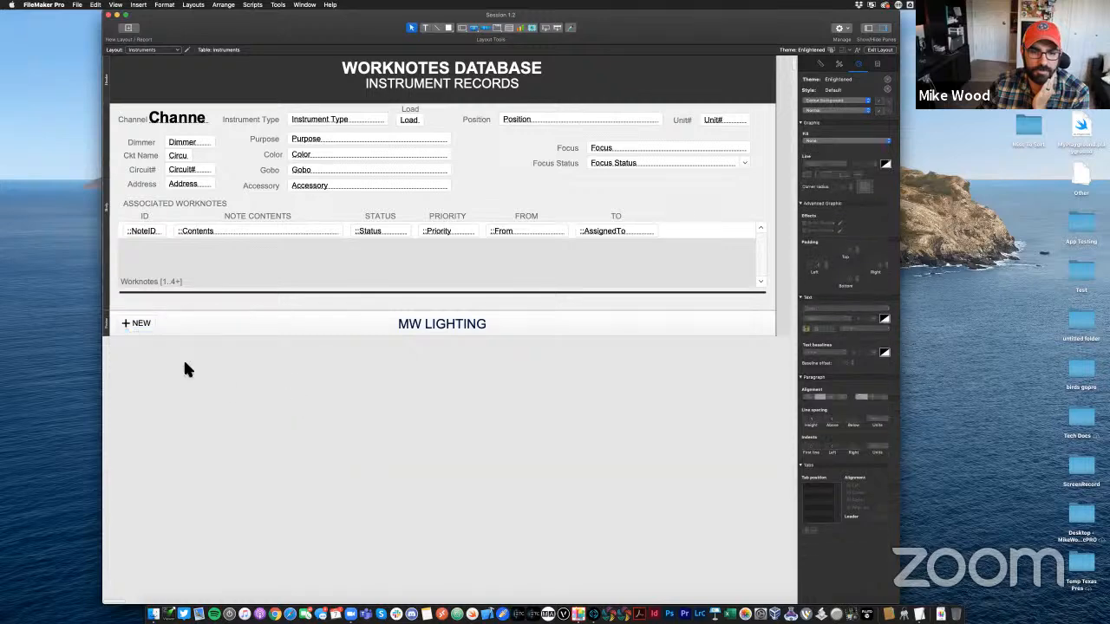
Give the NEW button a solid light green fill
click(143, 328)
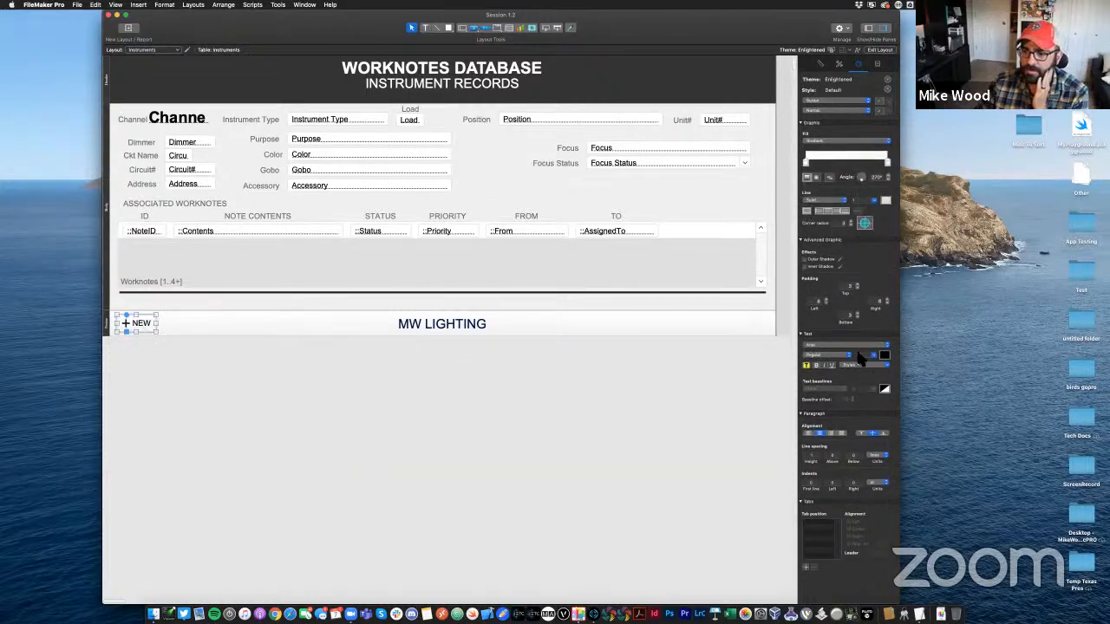
click(836, 140)
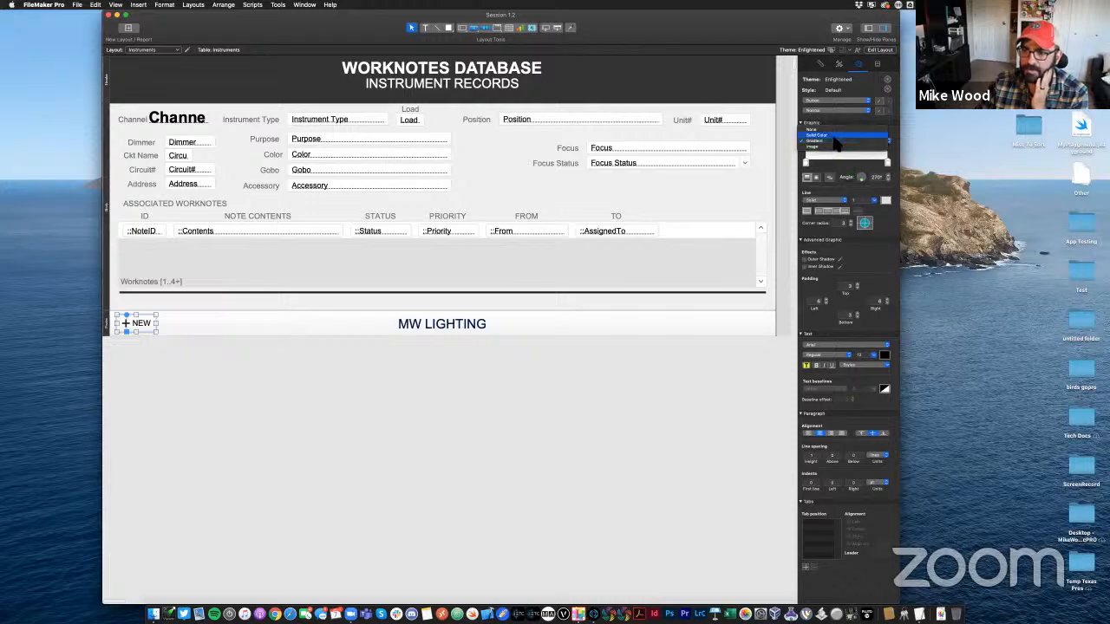
click(831, 137)
click(820, 165)
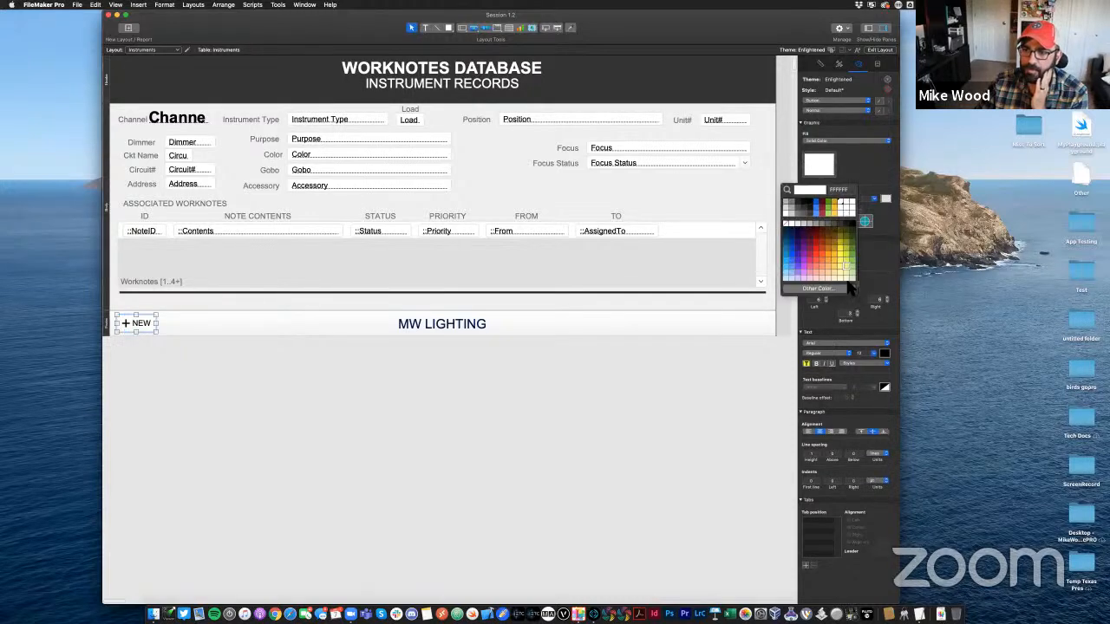
click(854, 272)
click(334, 417)
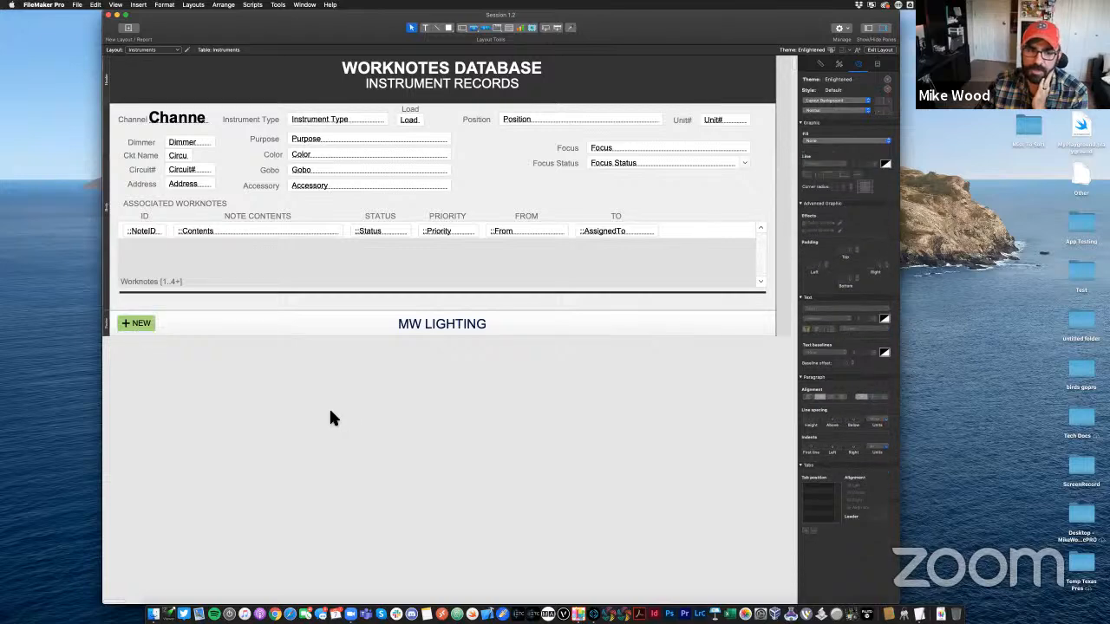
Duplicate the green NEW button and place the copy just to its right in the footer, aligned with the original
click(137, 328)
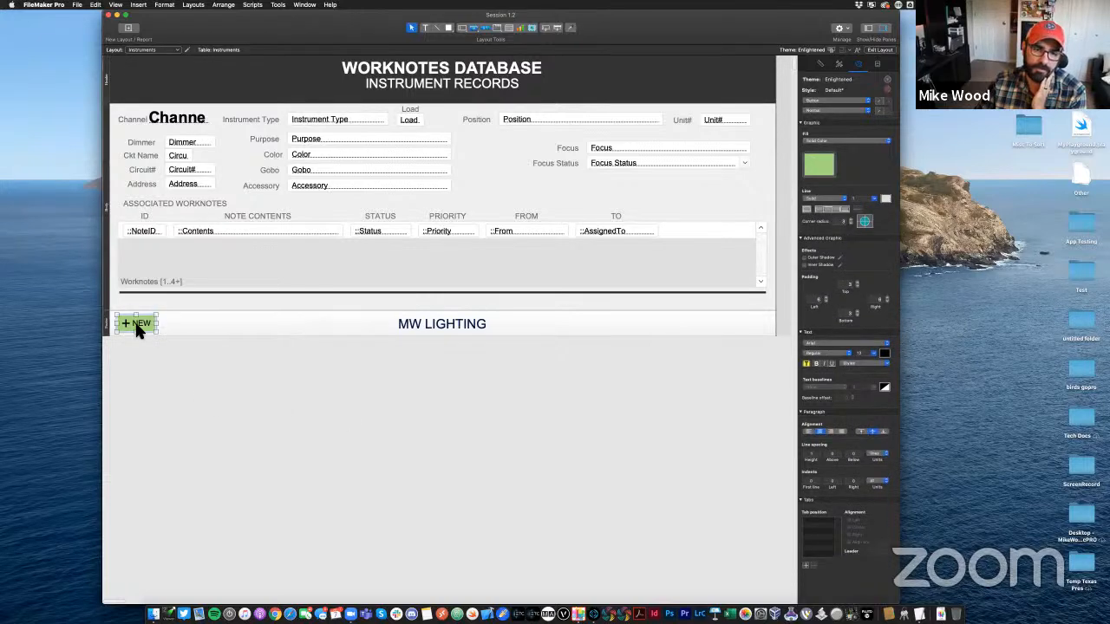
click(117, 328)
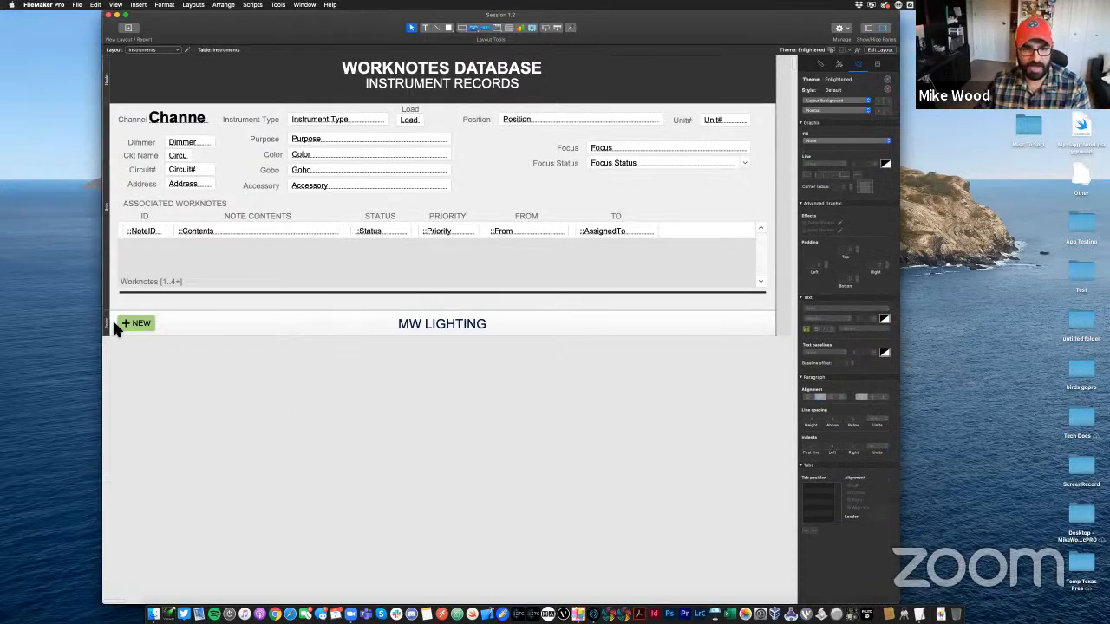
click(137, 327)
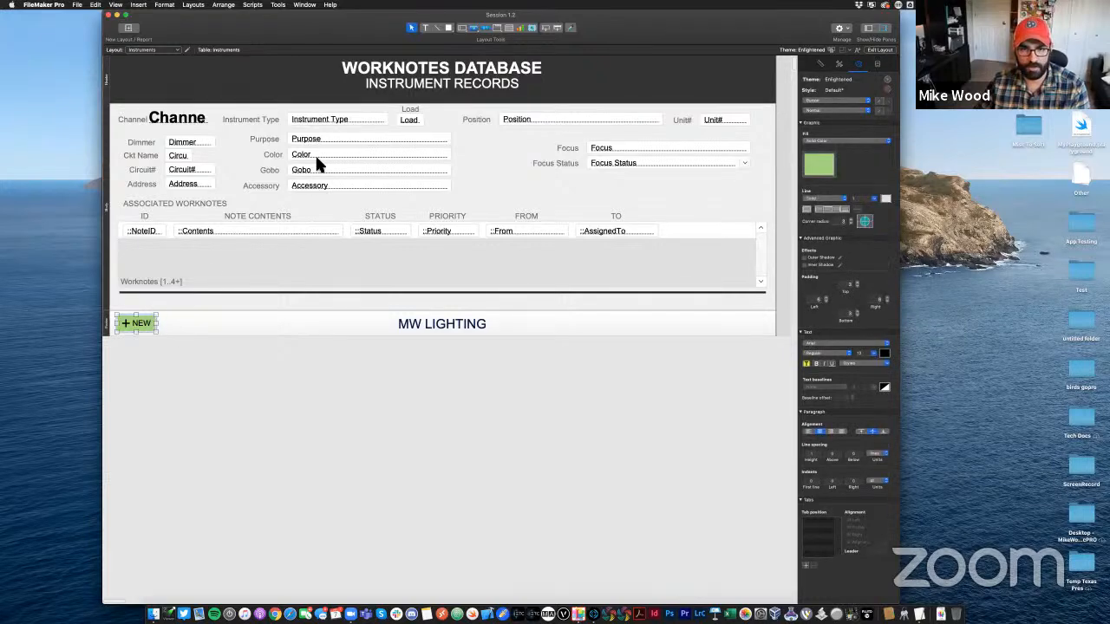
click(165, 327)
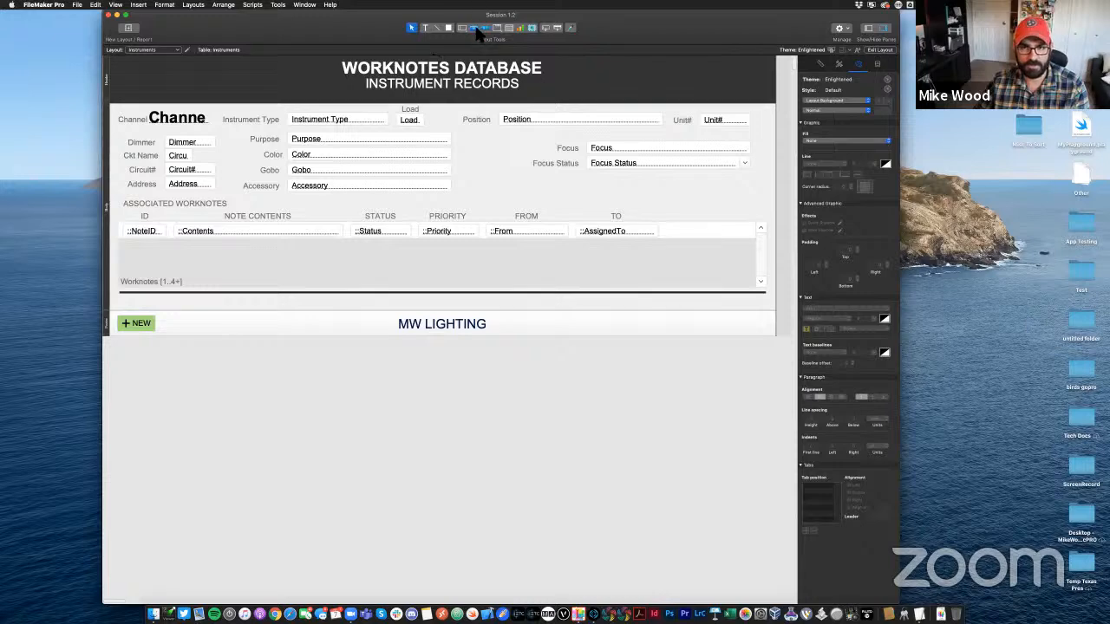
click(132, 324)
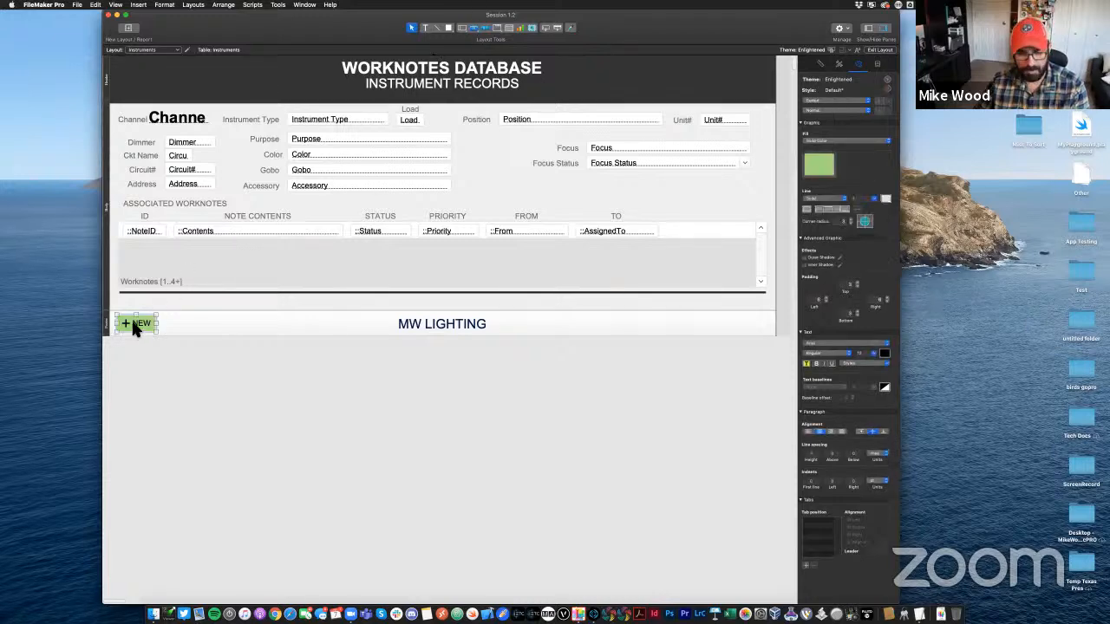
drag(134, 328, 220, 334)
click(214, 340)
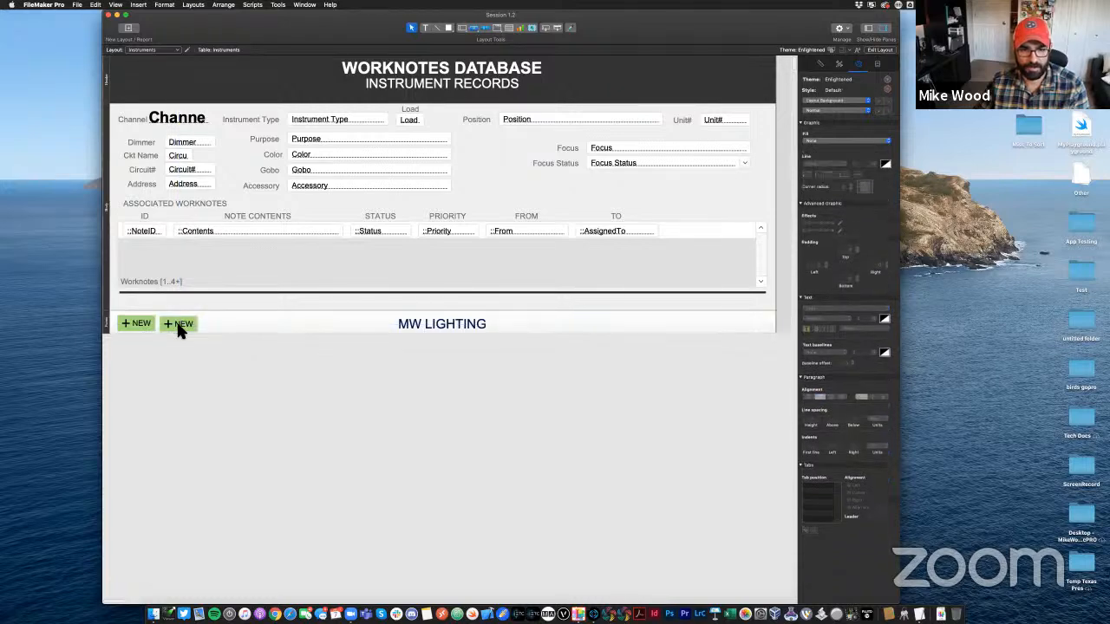
click(179, 324)
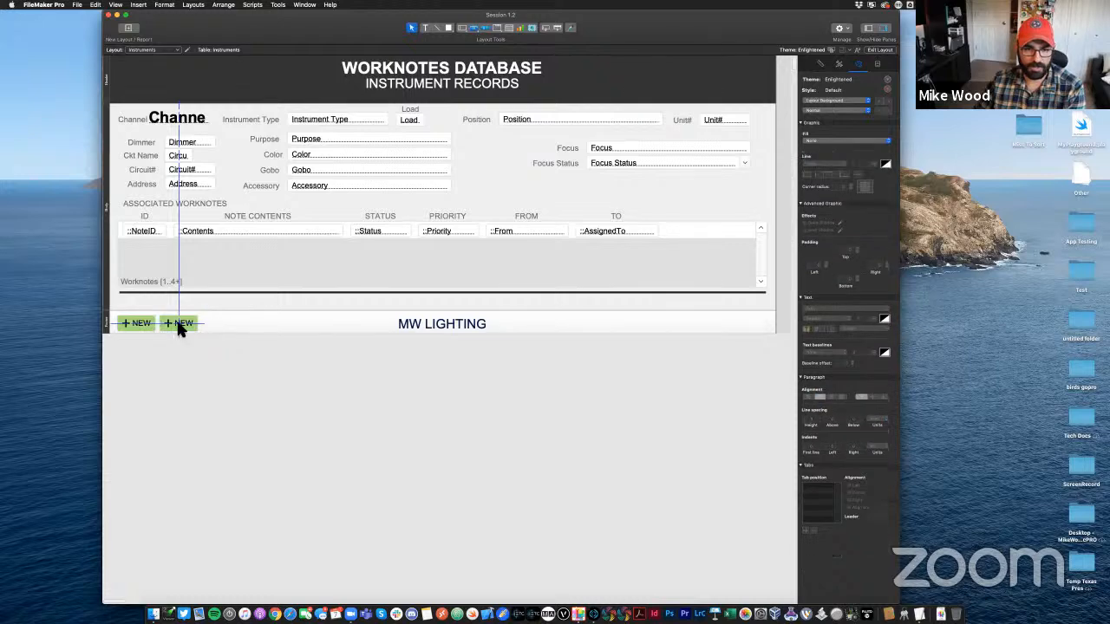
Relabel the copied button "DUP" and give it the solid circled plus icon
double_click(179, 324)
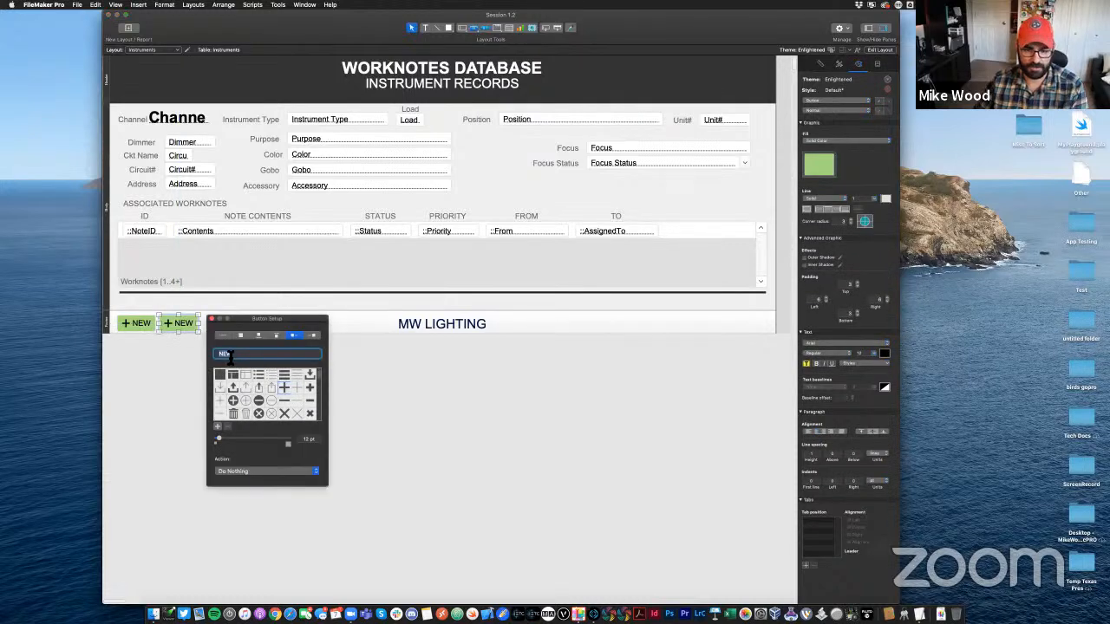
text(D)
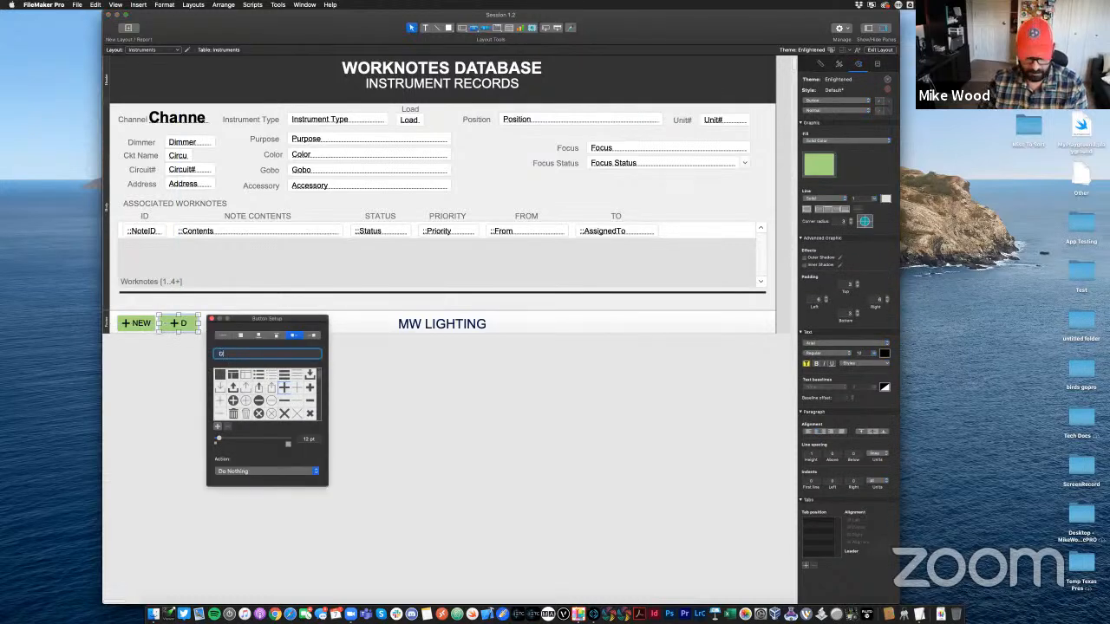
text(IUP)
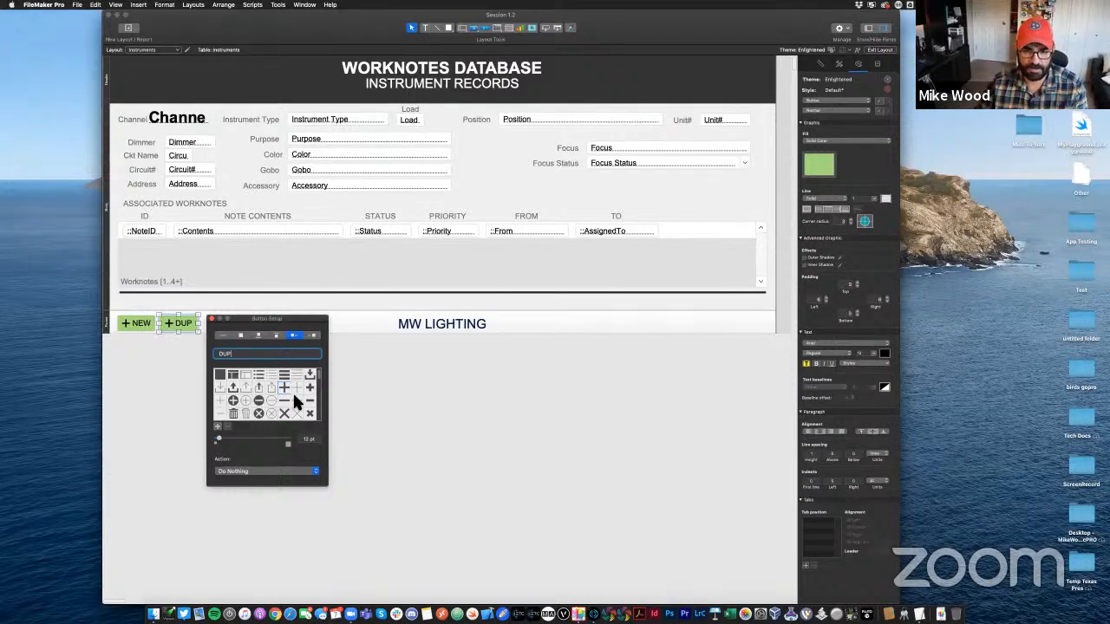
scroll(294, 397, down, 3)
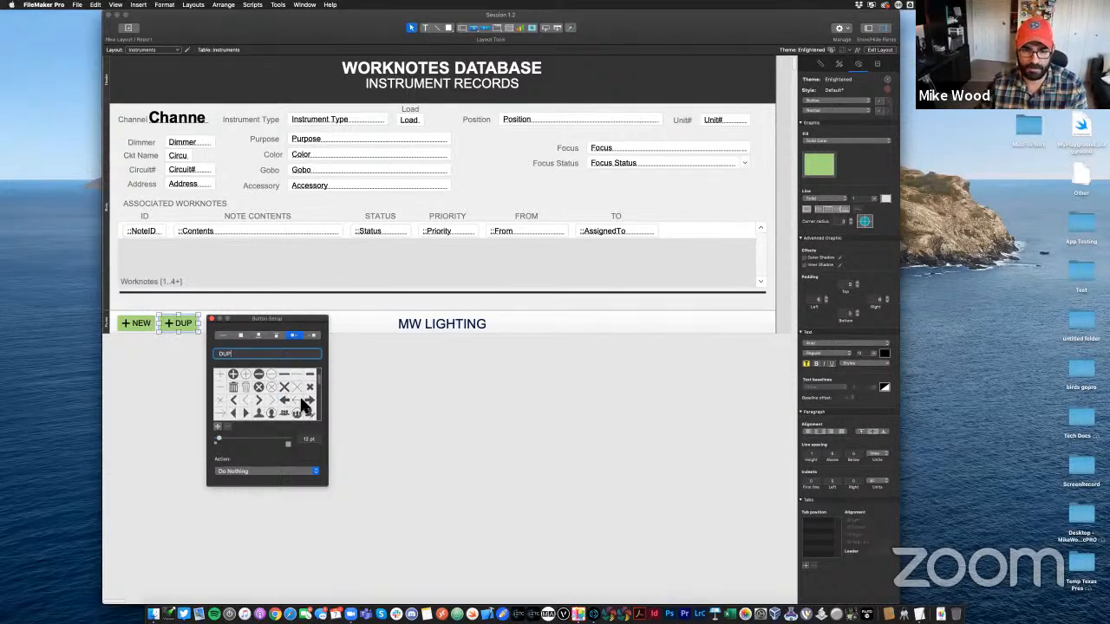
scroll(304, 405, up, 4)
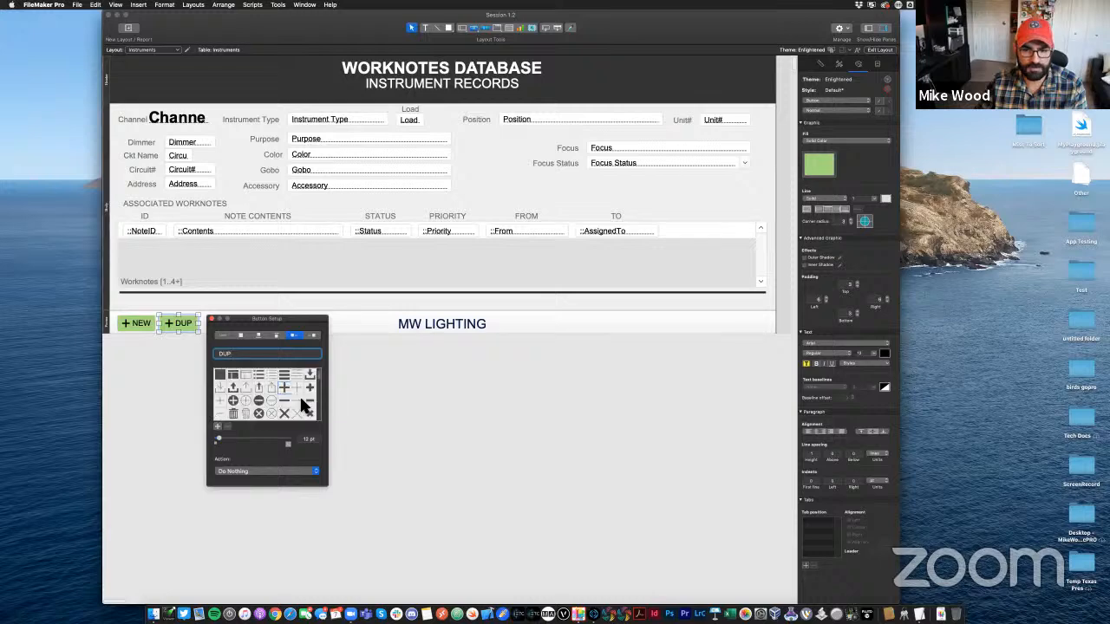
scroll(301, 400, down, 2)
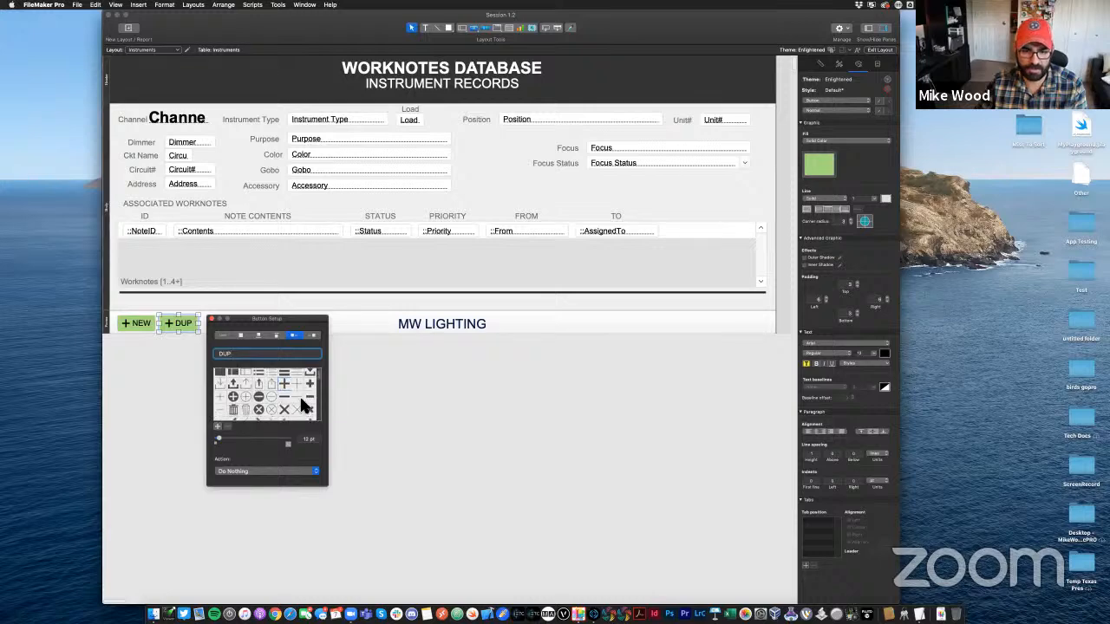
click(232, 390)
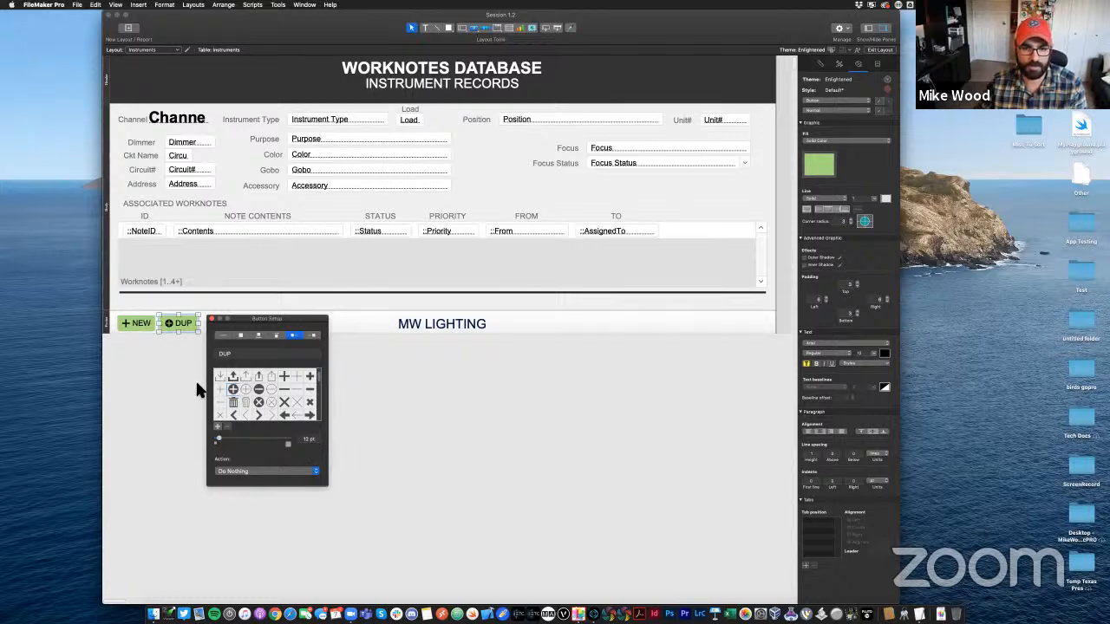
click(218, 431)
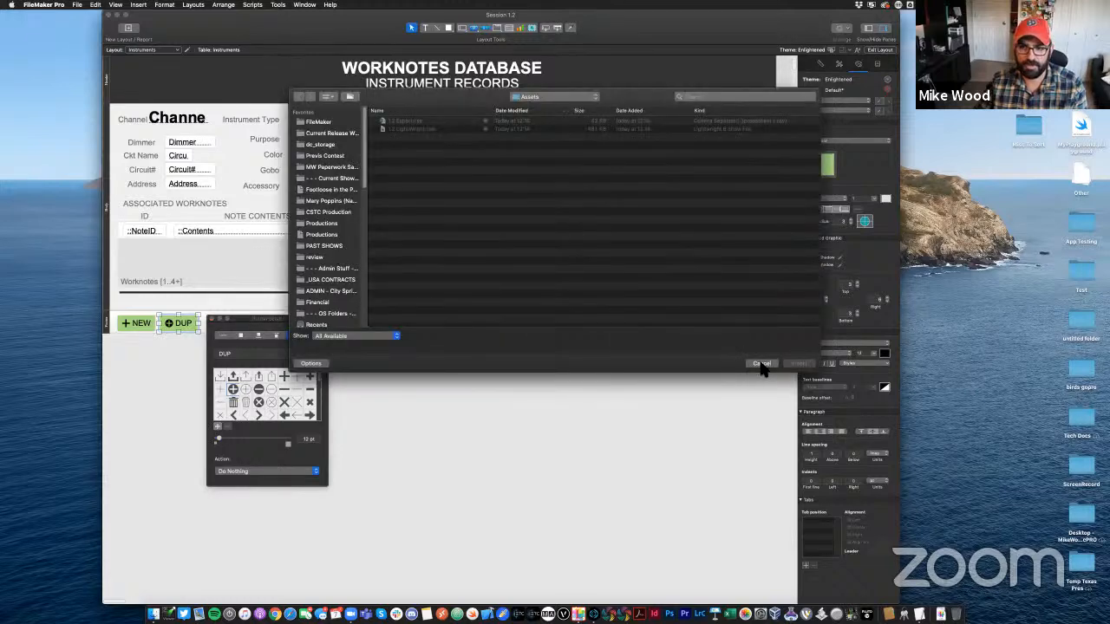
click(762, 364)
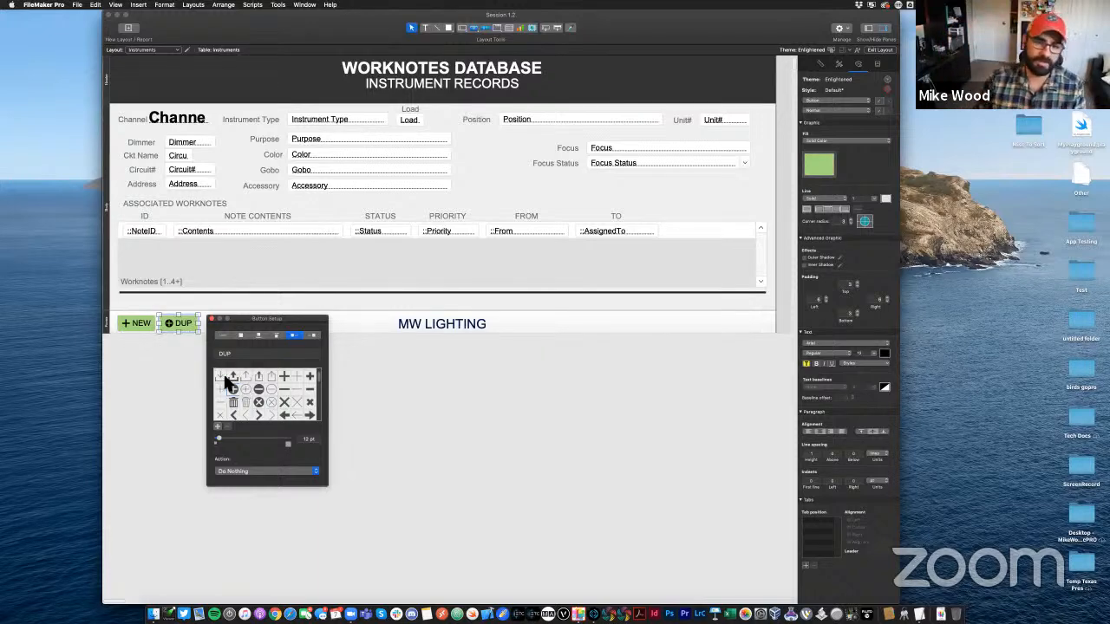
scroll(227, 385, up, 2)
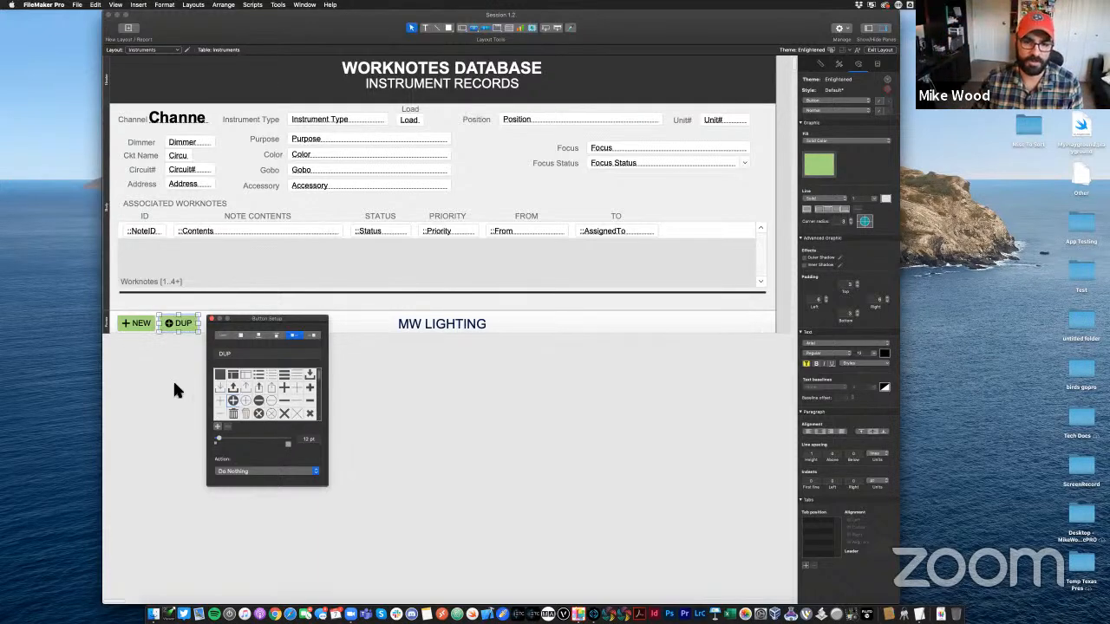
click(211, 319)
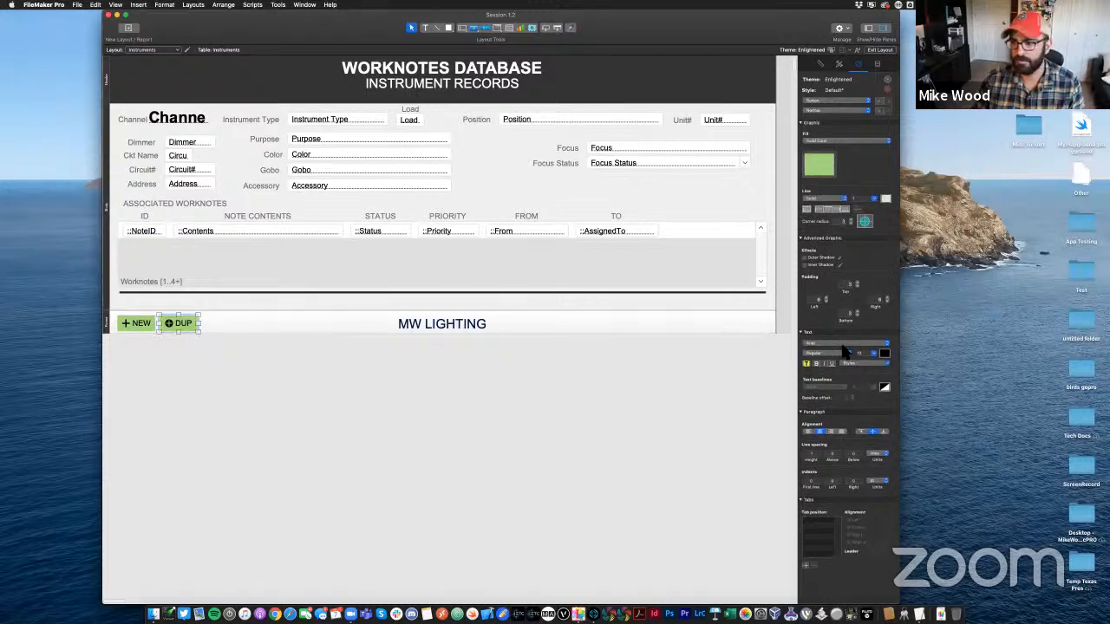
Change the DUP button's fill to light orange
click(828, 174)
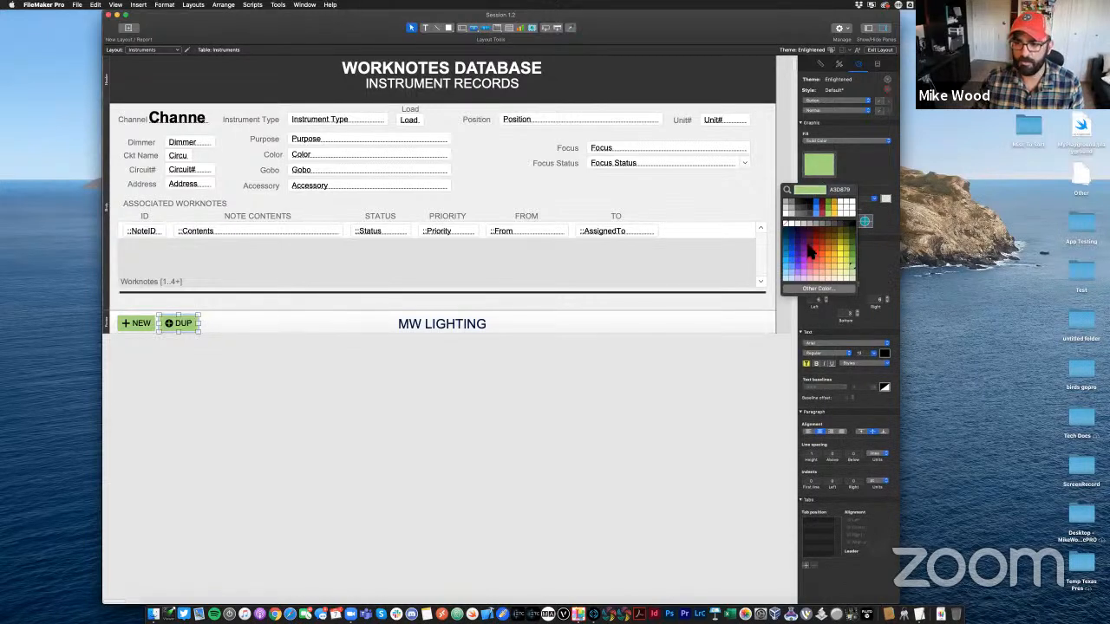
click(837, 267)
click(330, 369)
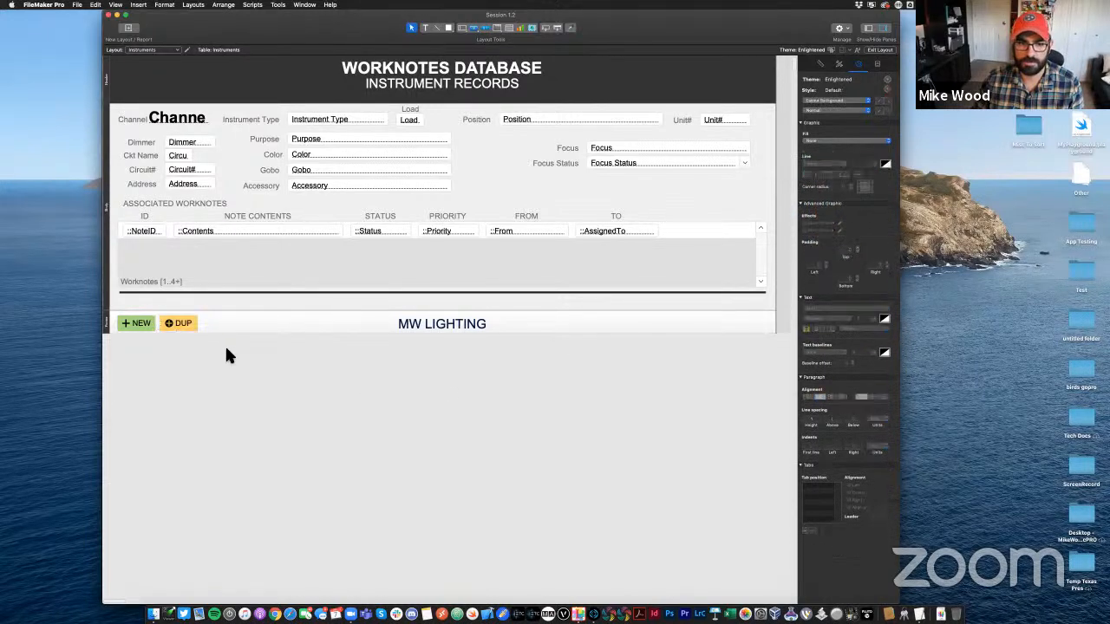
Place a copy of the DUP button to its right, with a bold minus icon and the label "DEL"
click(177, 325)
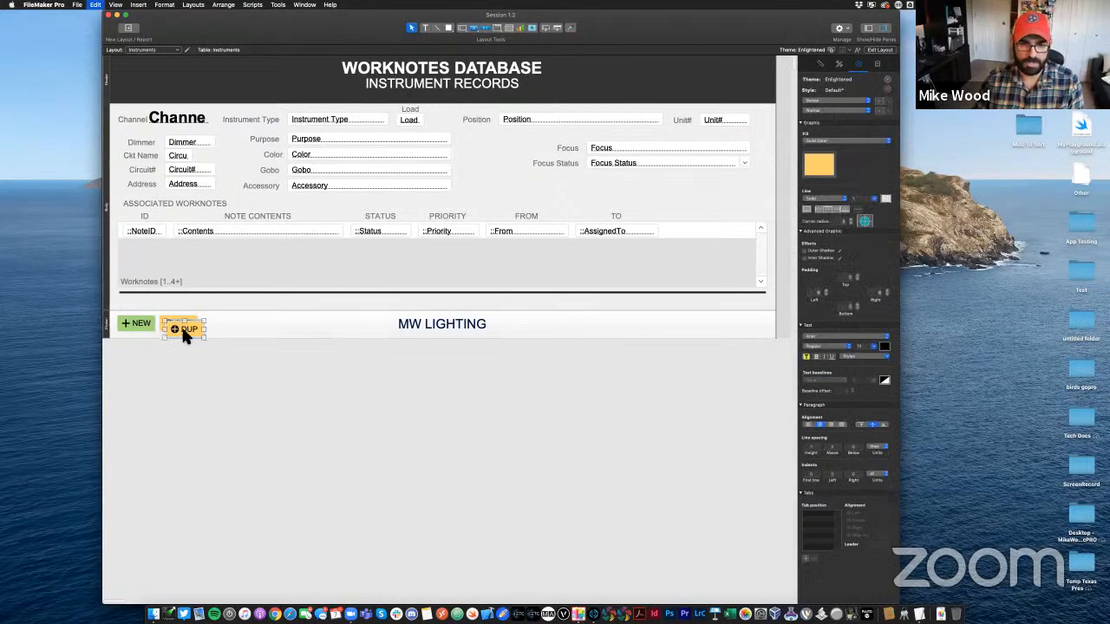
drag(185, 330, 230, 328)
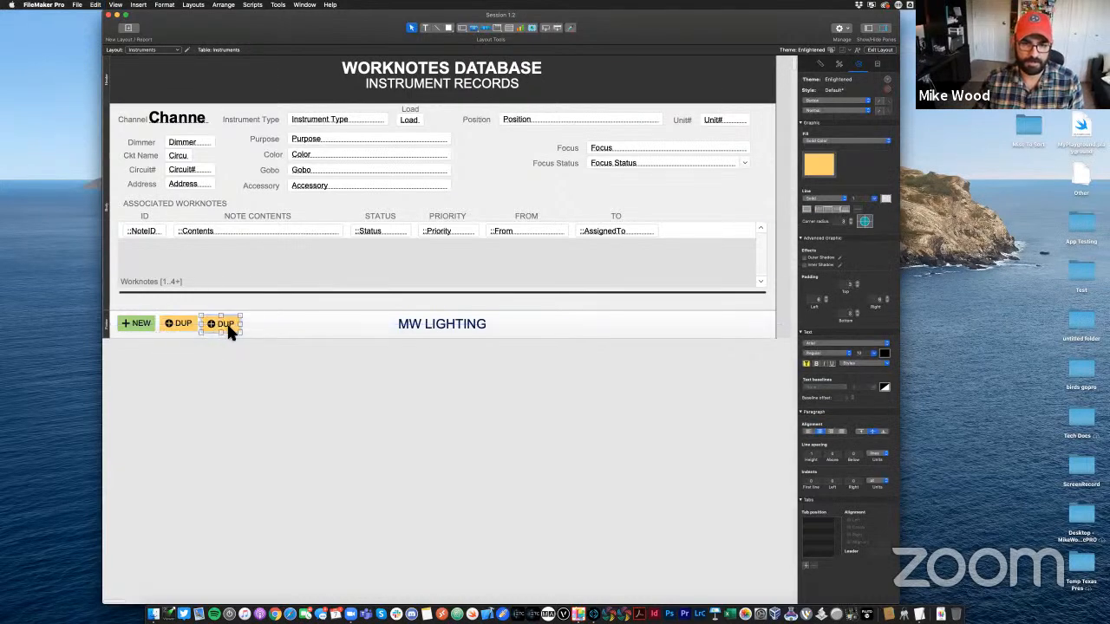
double_click(231, 330)
click(353, 403)
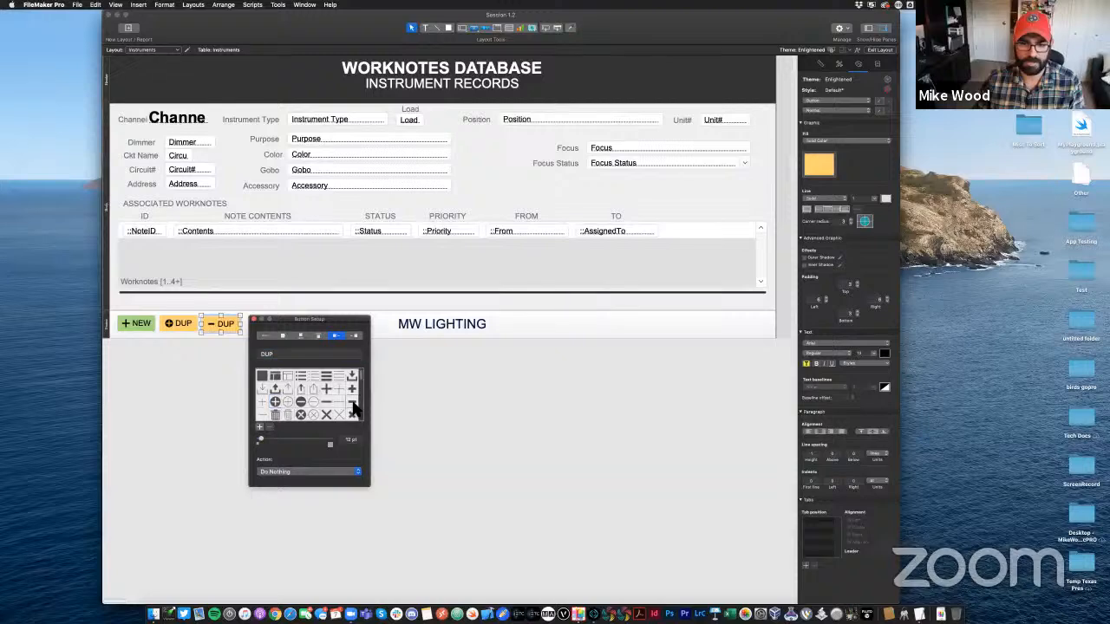
double_click(267, 354)
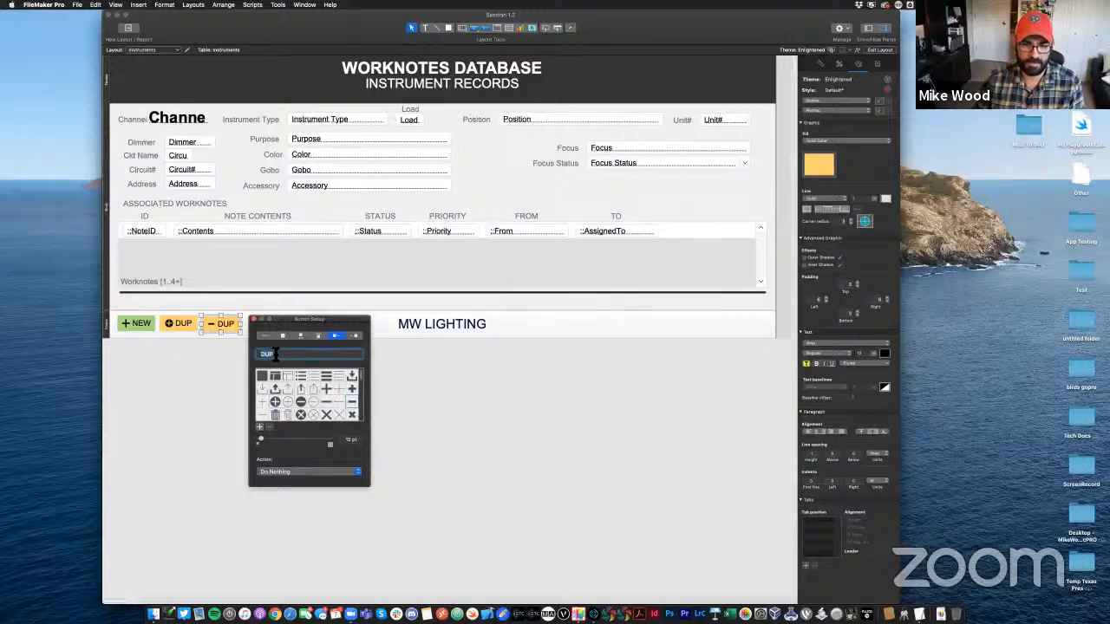
text(DEL)
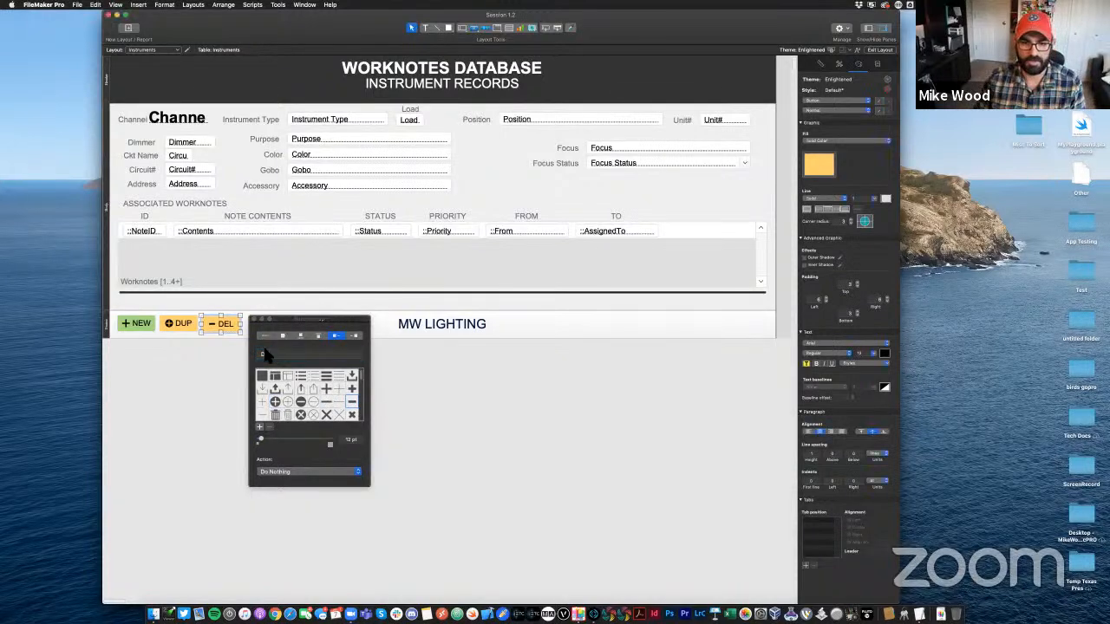
Change the DEL button's fill to light red
click(218, 326)
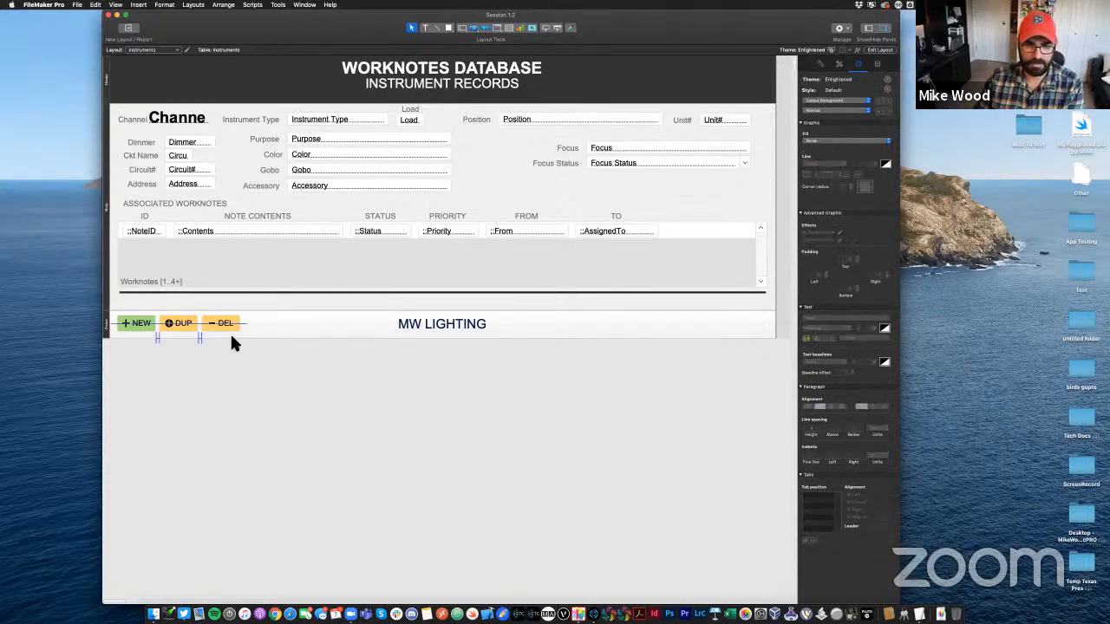
click(819, 167)
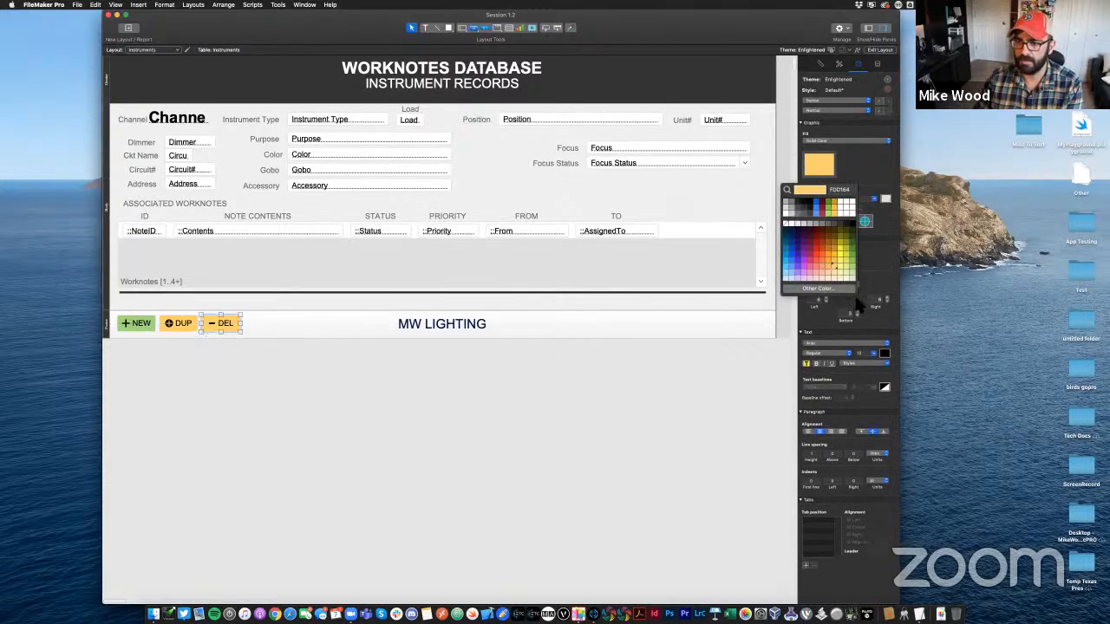
click(819, 269)
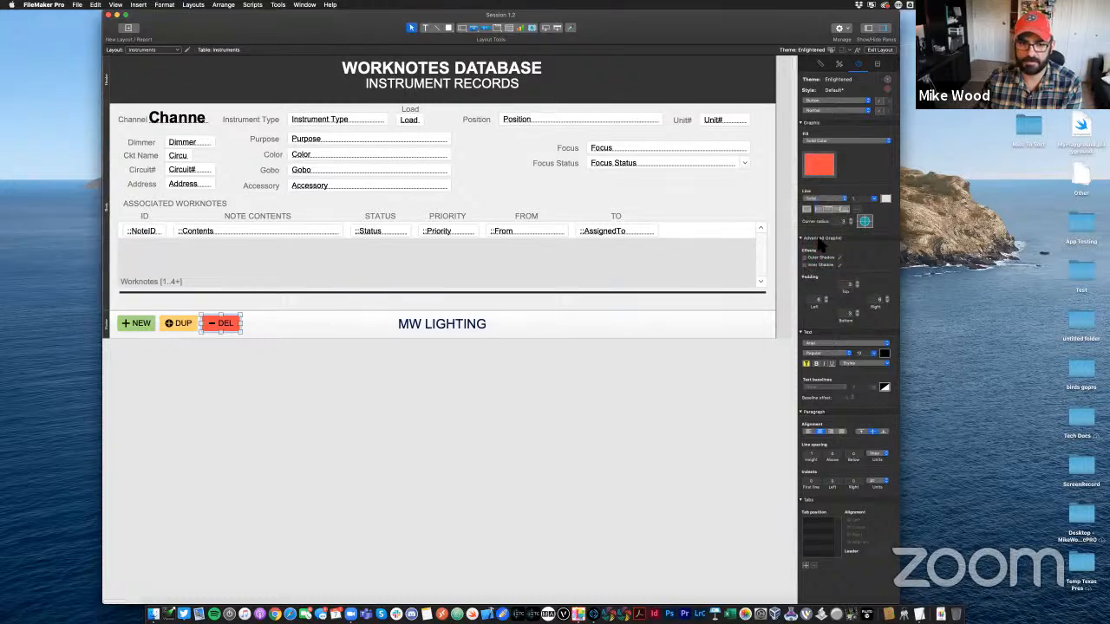
click(817, 162)
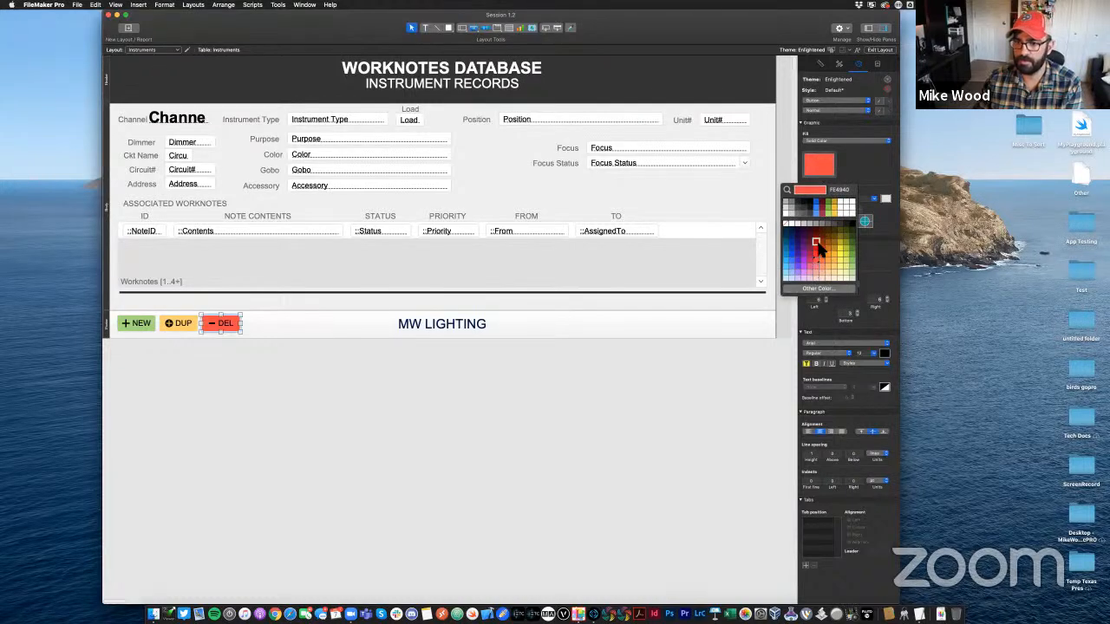
click(817, 242)
click(819, 165)
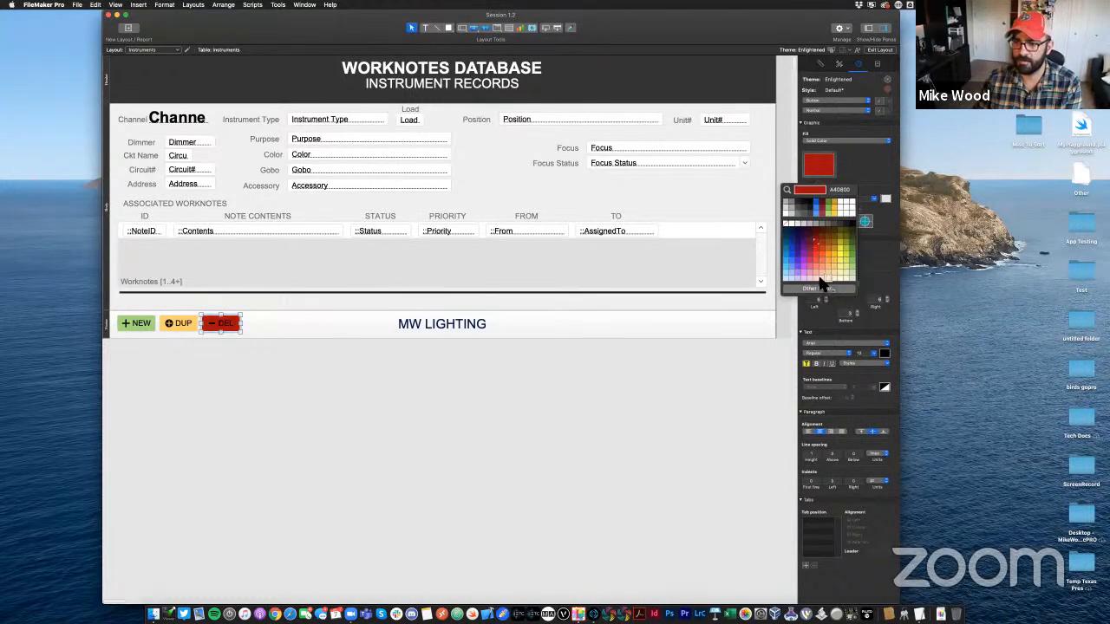
click(821, 271)
click(360, 436)
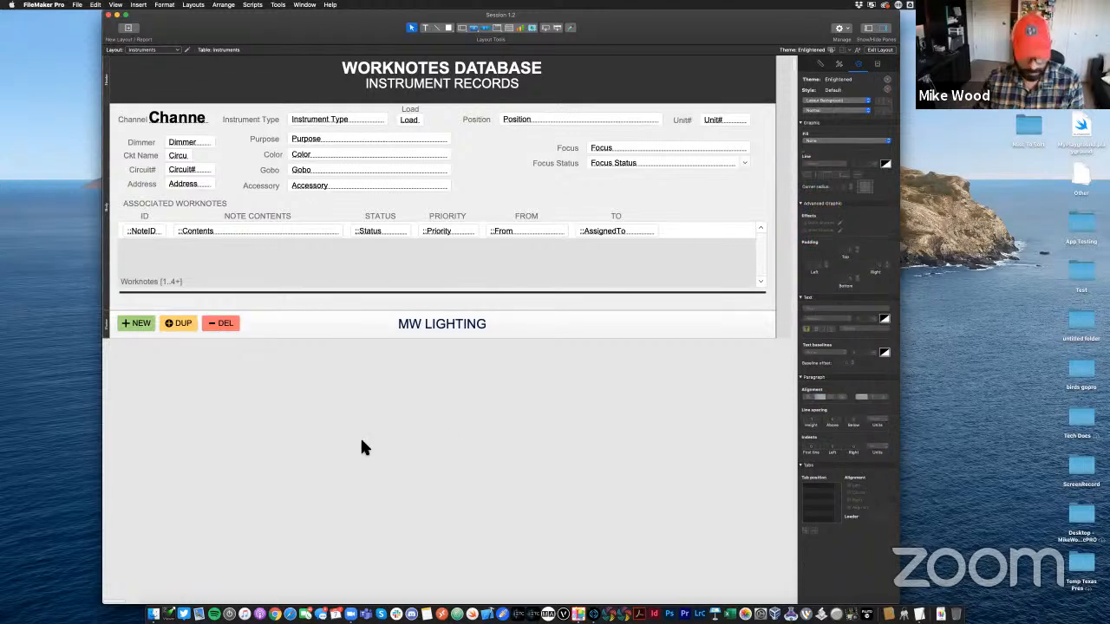
View the Instruments layout in Browse mode and check how the header and footer behave across the records
key(super+b)
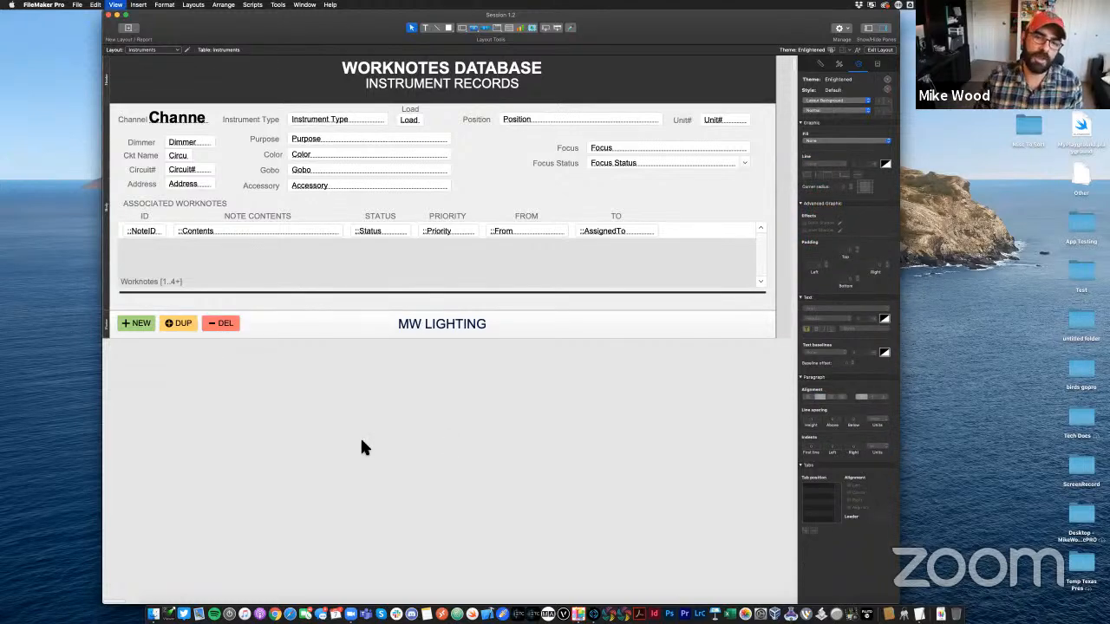
scroll(323, 373, down, 10)
scroll(321, 363, up, 5)
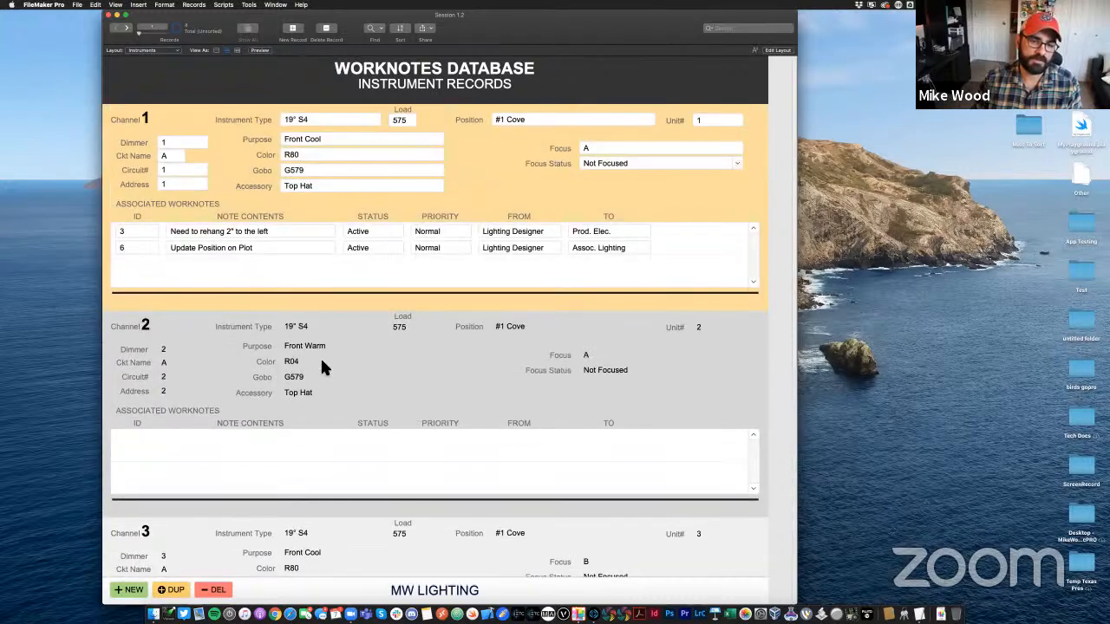
scroll(321, 363, down, 5)
scroll(322, 362, up, 5)
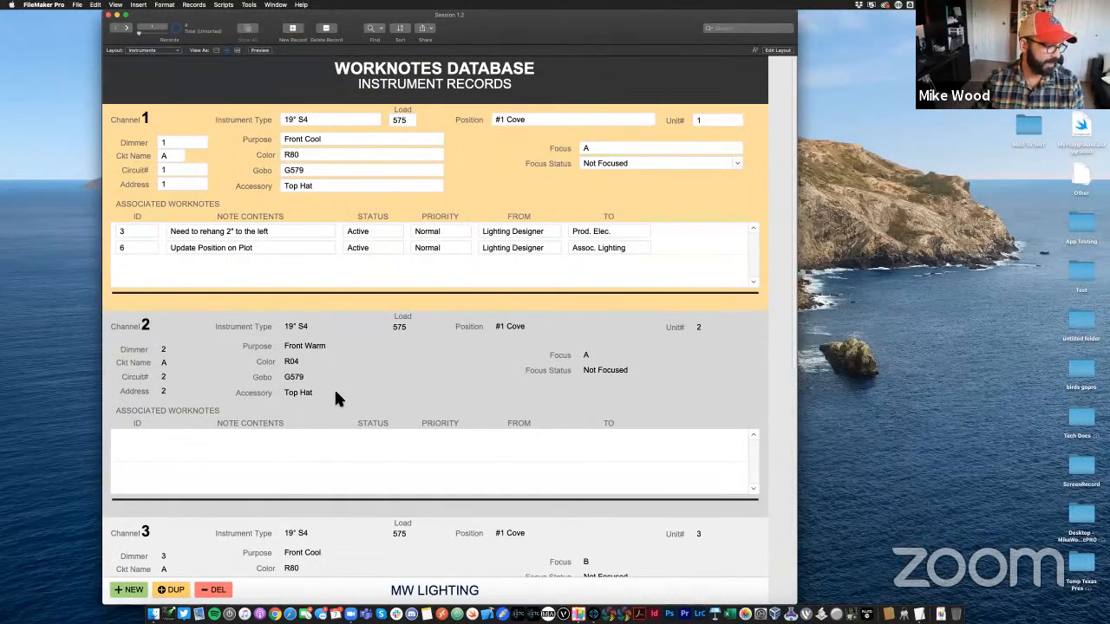
scroll(338, 404, down, 3)
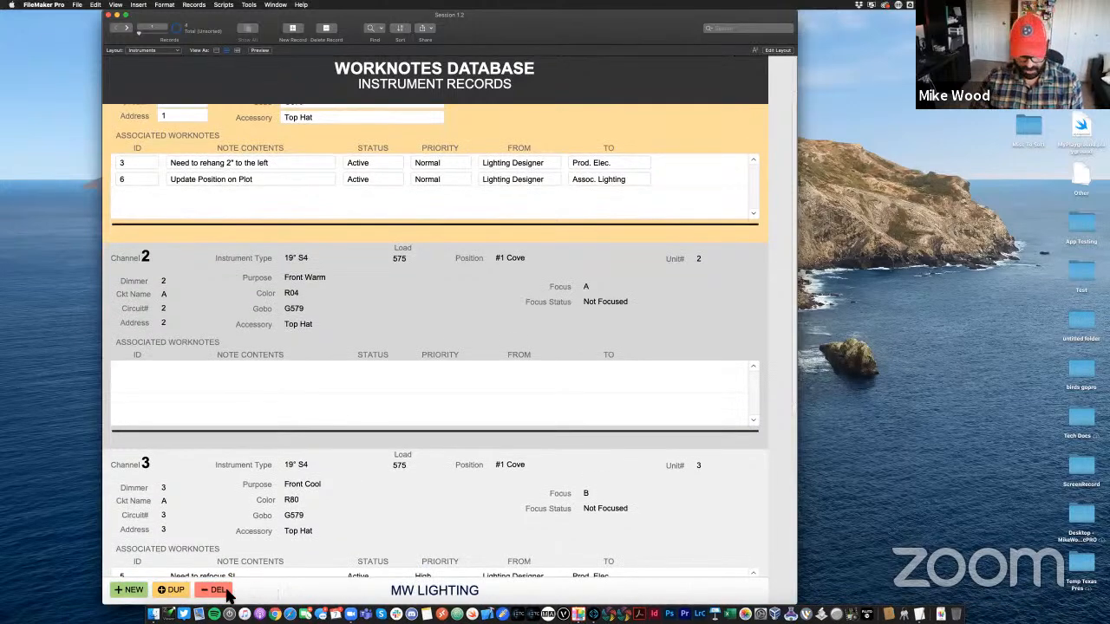
Try moving the DEL button up across the boundary between body and footer, and check the records in Browse mode
key(super+l)
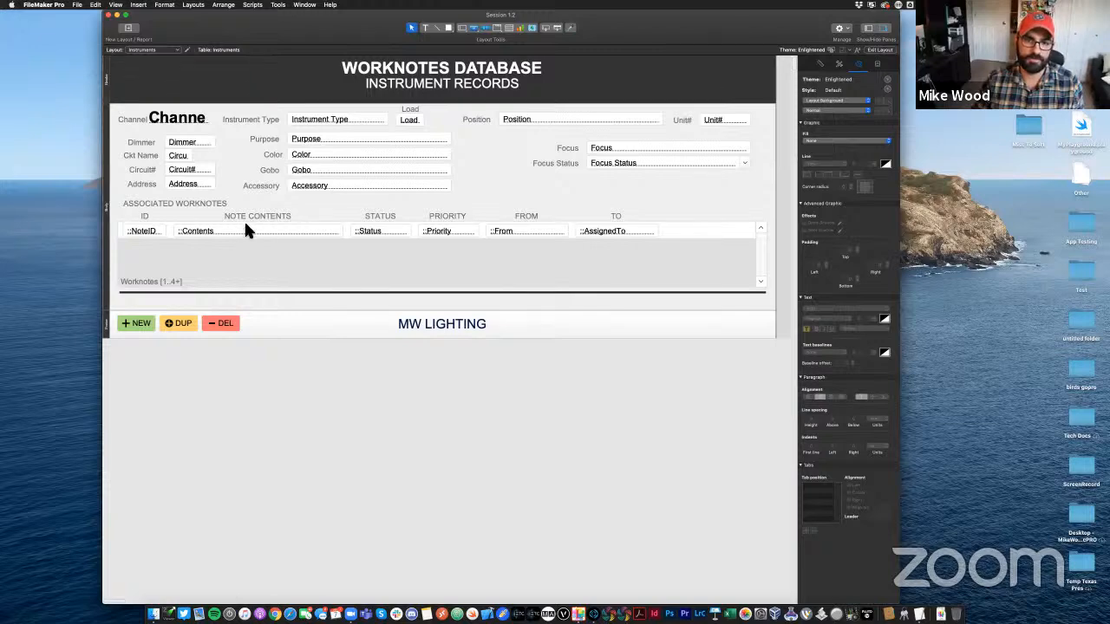
click(232, 324)
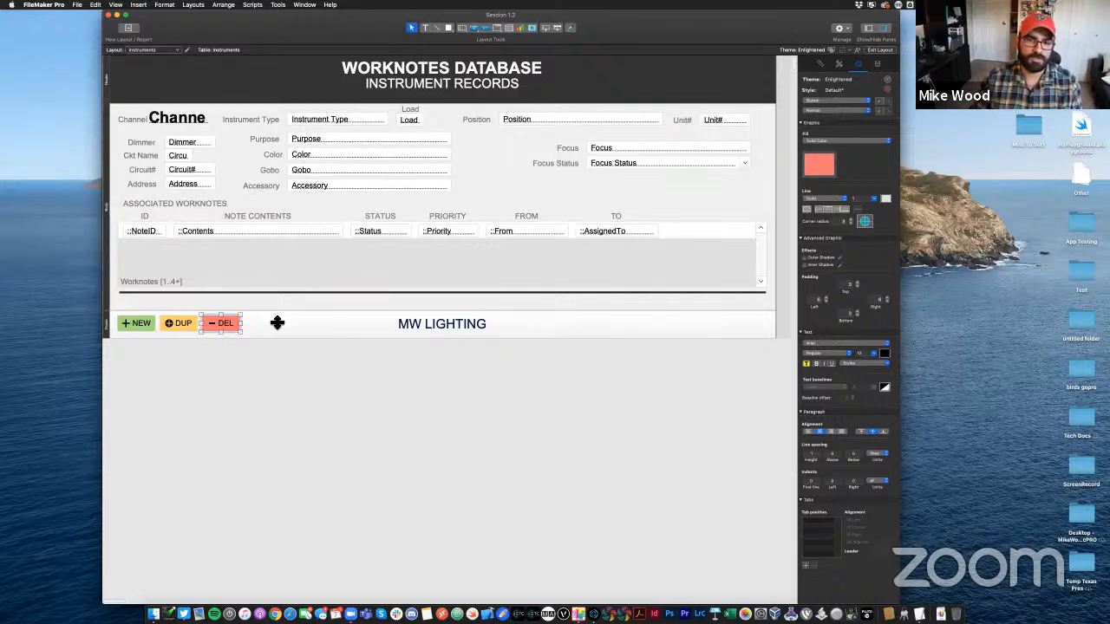
drag(228, 333, 229, 317)
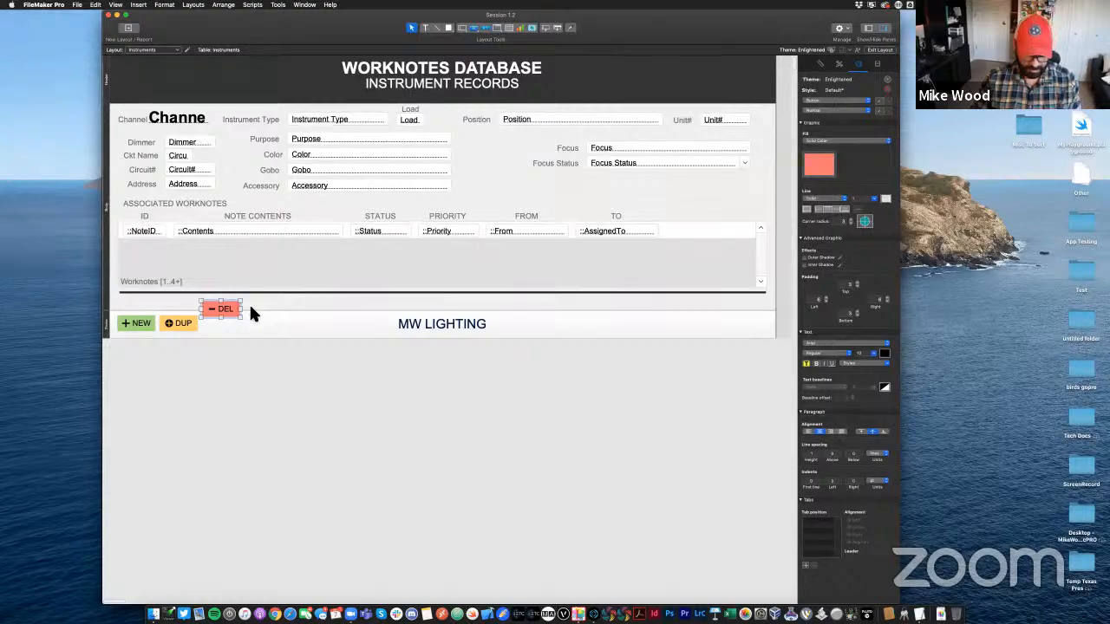
key(super+b)
scroll(242, 344, down, 10)
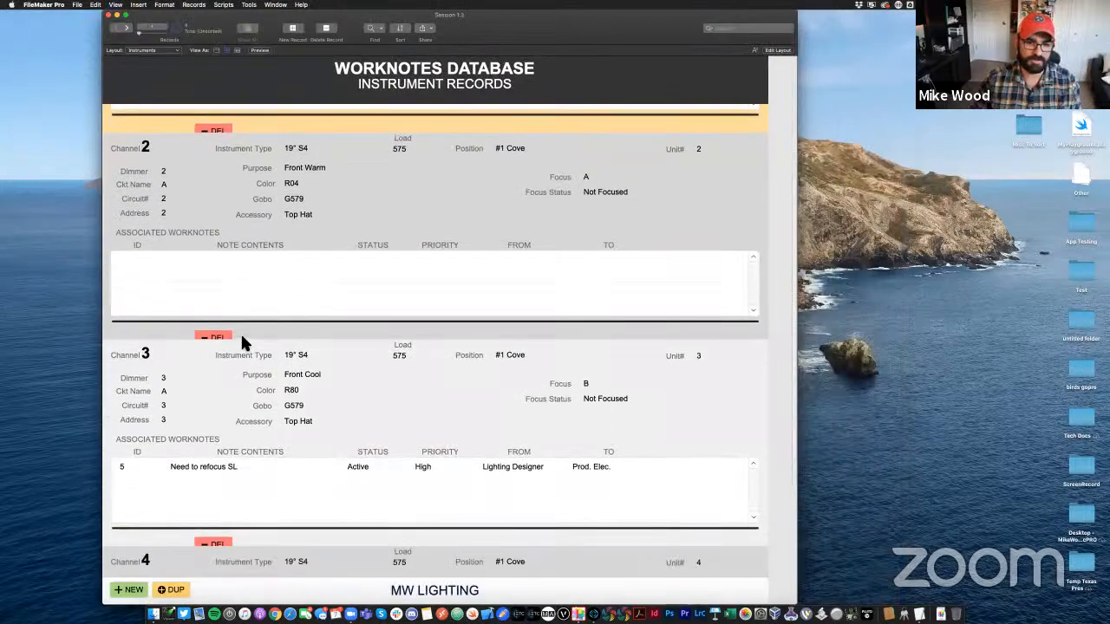
scroll(239, 328, up, 8)
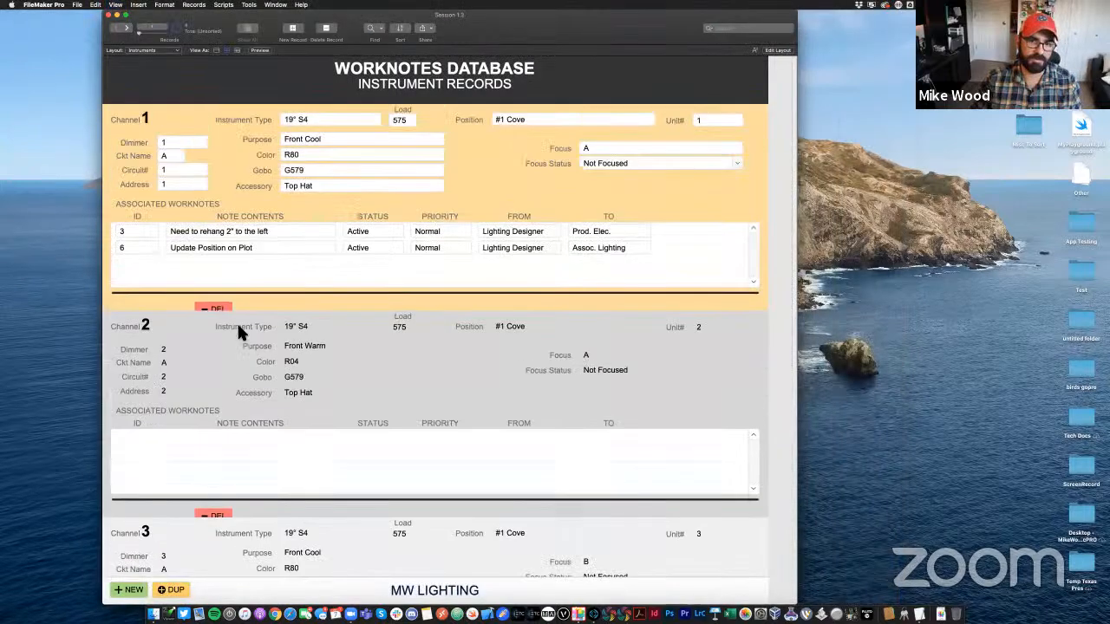
scroll(238, 325, down, 8)
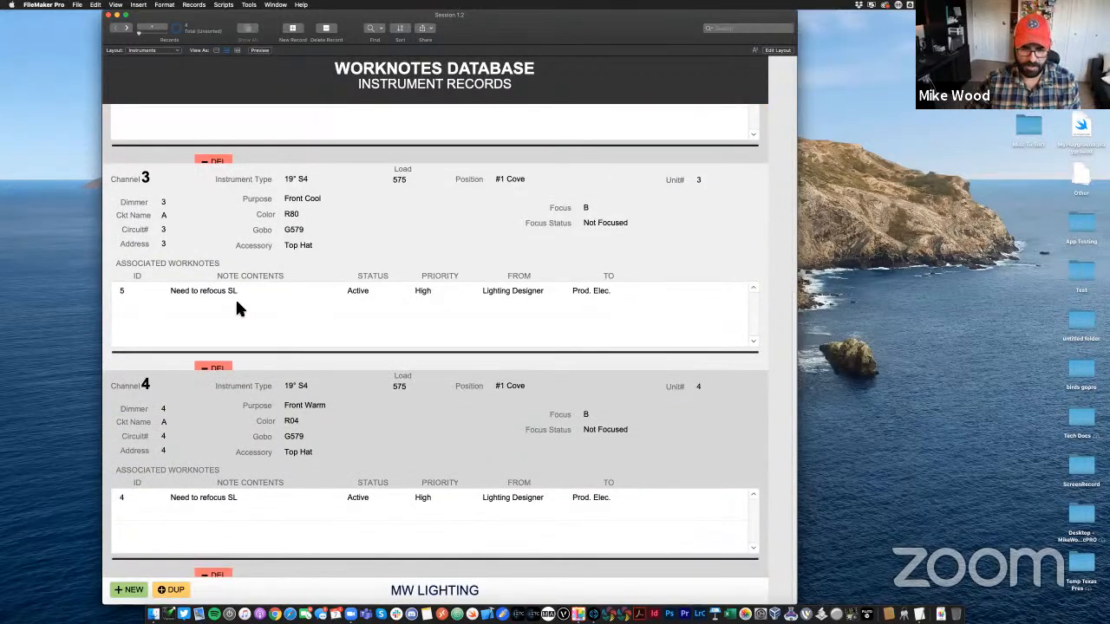
Return to Layout mode and move the DEL button back into the footer, in line with the DUP button
key(super+l)
click(235, 323)
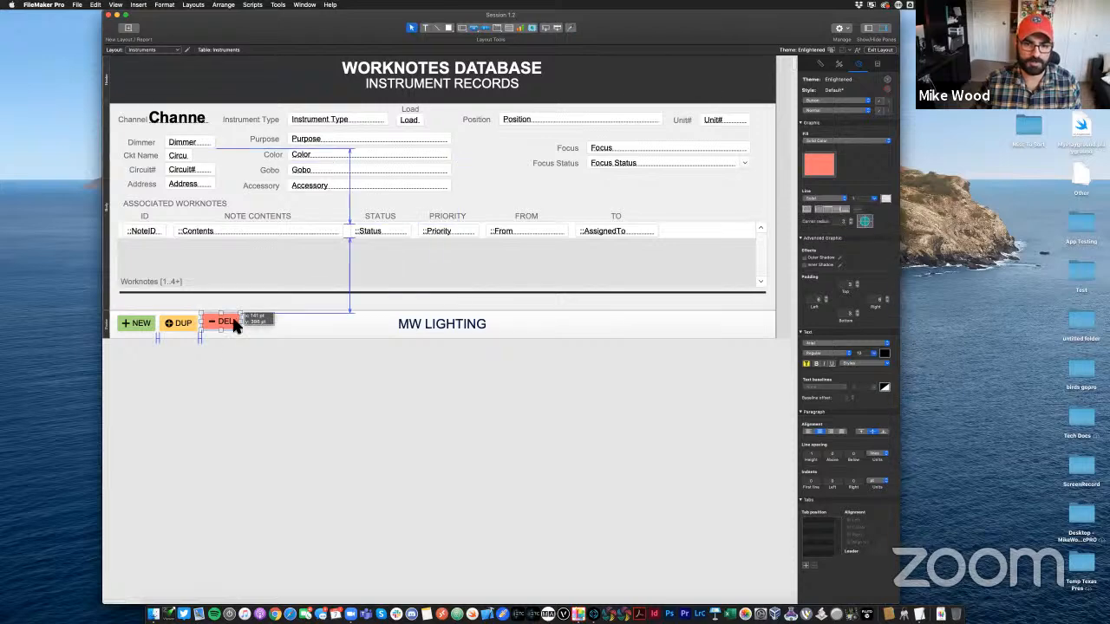
click(260, 324)
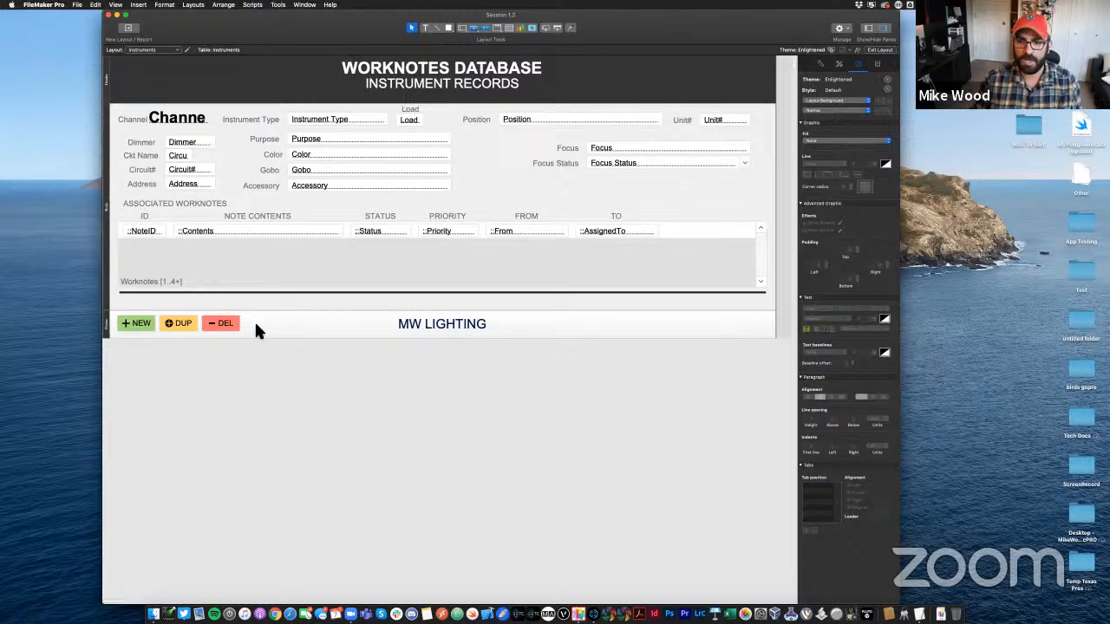
scroll(334, 217, down, 3)
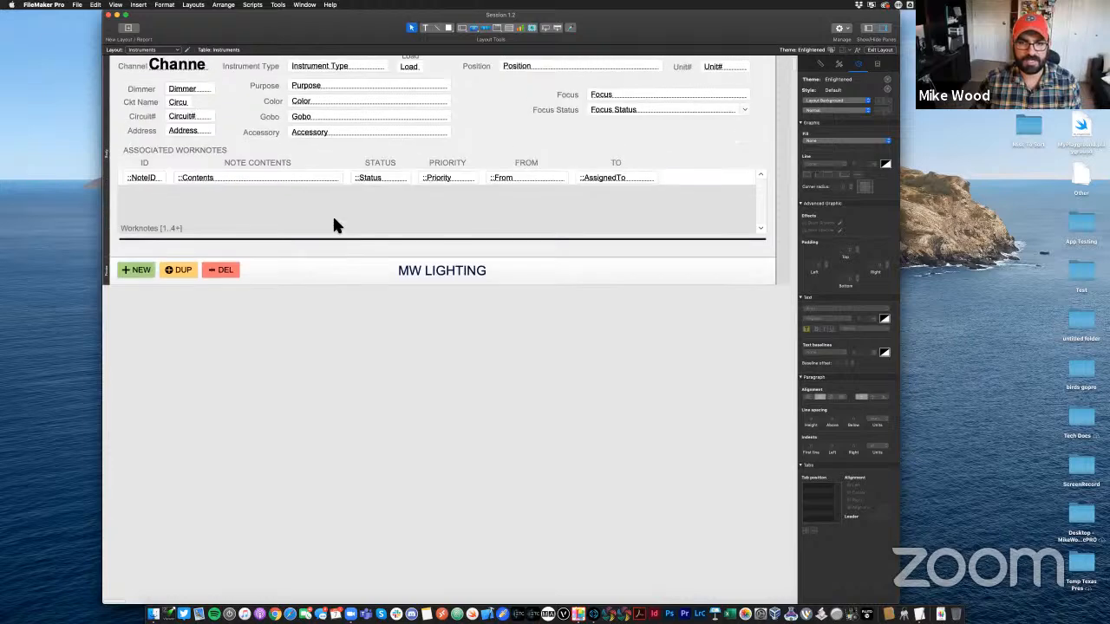
scroll(334, 218, up, 3)
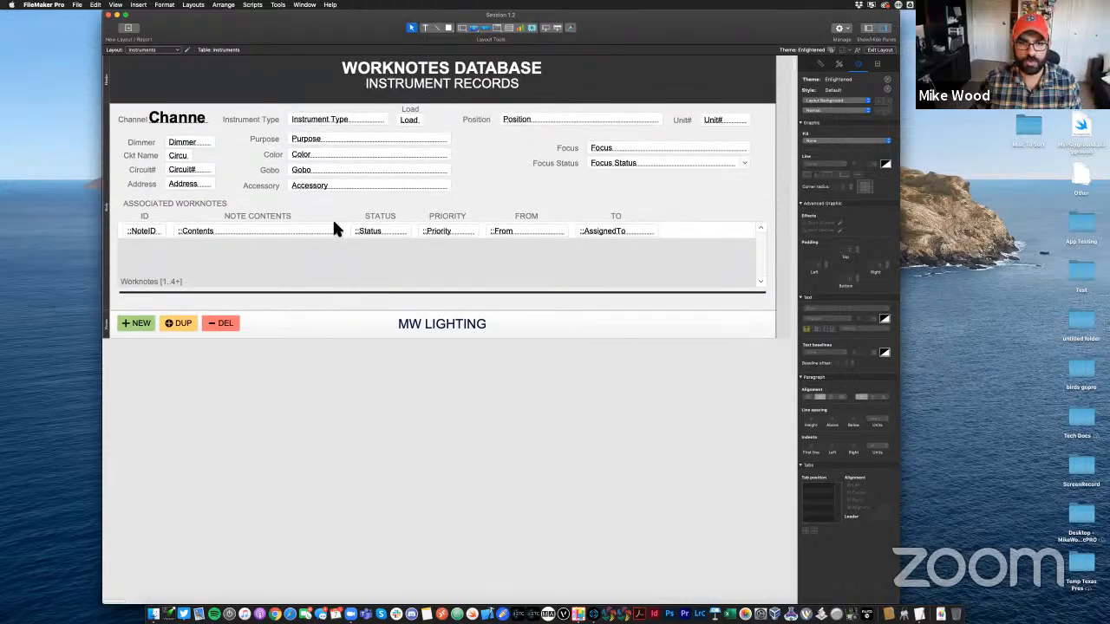
Copy the DUP button to the footer's far right end and make it a narrower, icon-only button with a left-pointing triangle
click(181, 330)
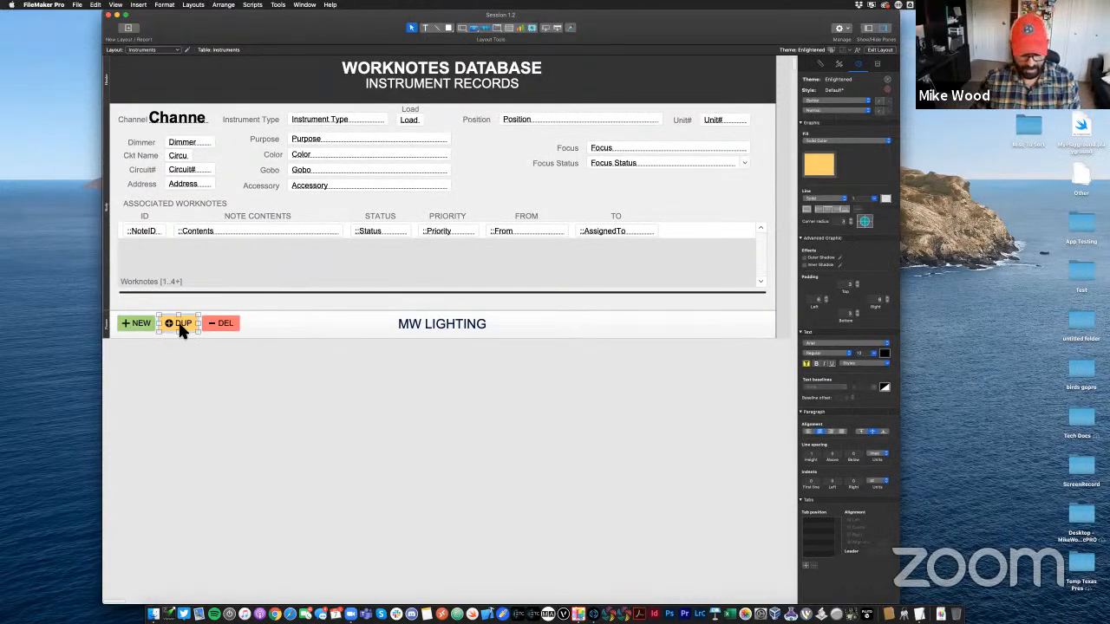
drag(190, 330, 719, 330)
double_click(713, 328)
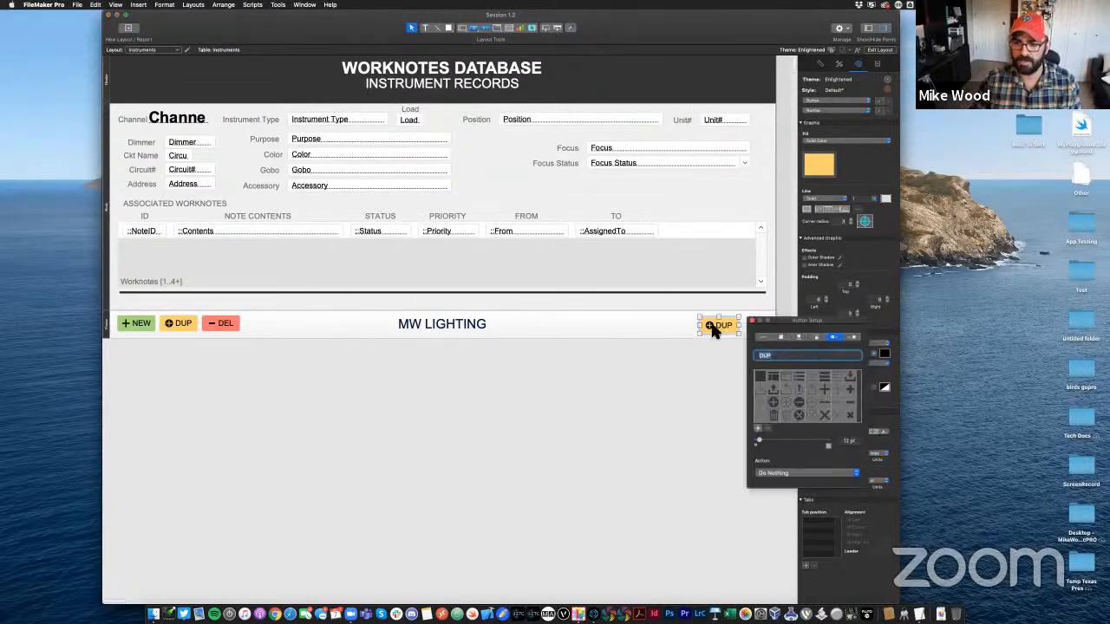
click(780, 336)
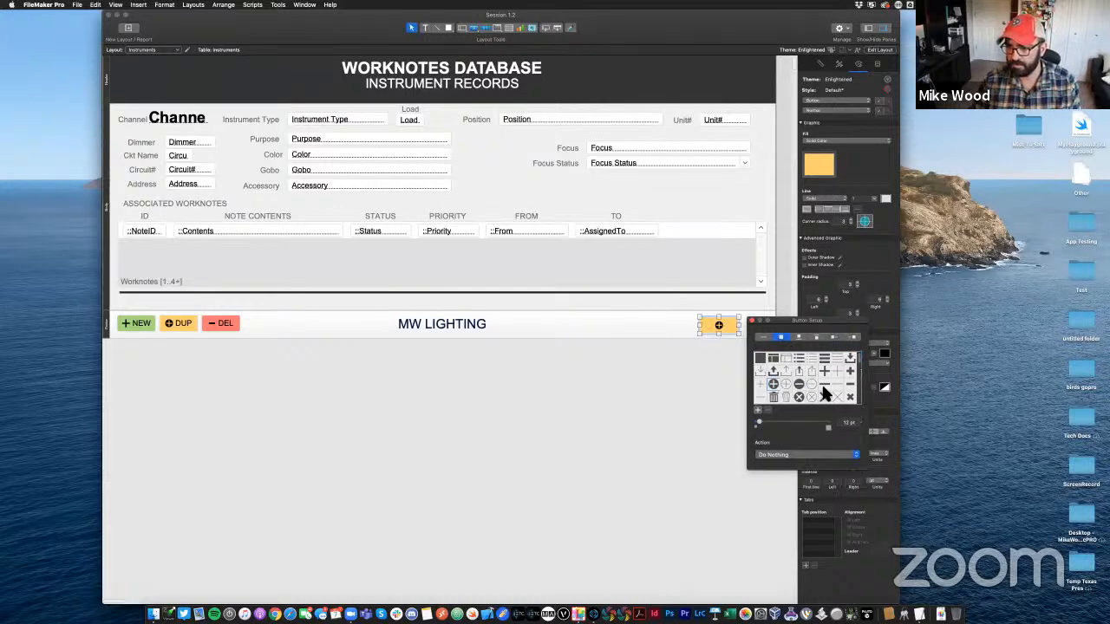
scroll(824, 393, down, 3)
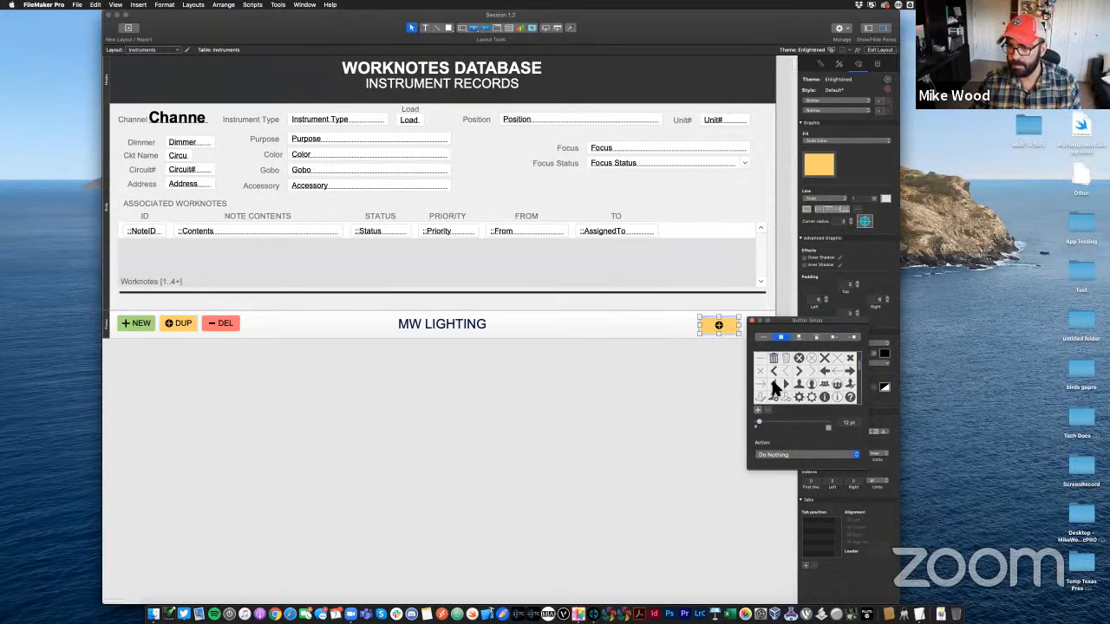
click(774, 385)
click(744, 327)
Duplicate the left-arrow button to its right and give the copy a right-pointing triangle icon
mouse_move(739, 324)
mouse_down()
mouse_move(726, 325)
mouse_move(757, 329)
mouse_up()
double_click(758, 328)
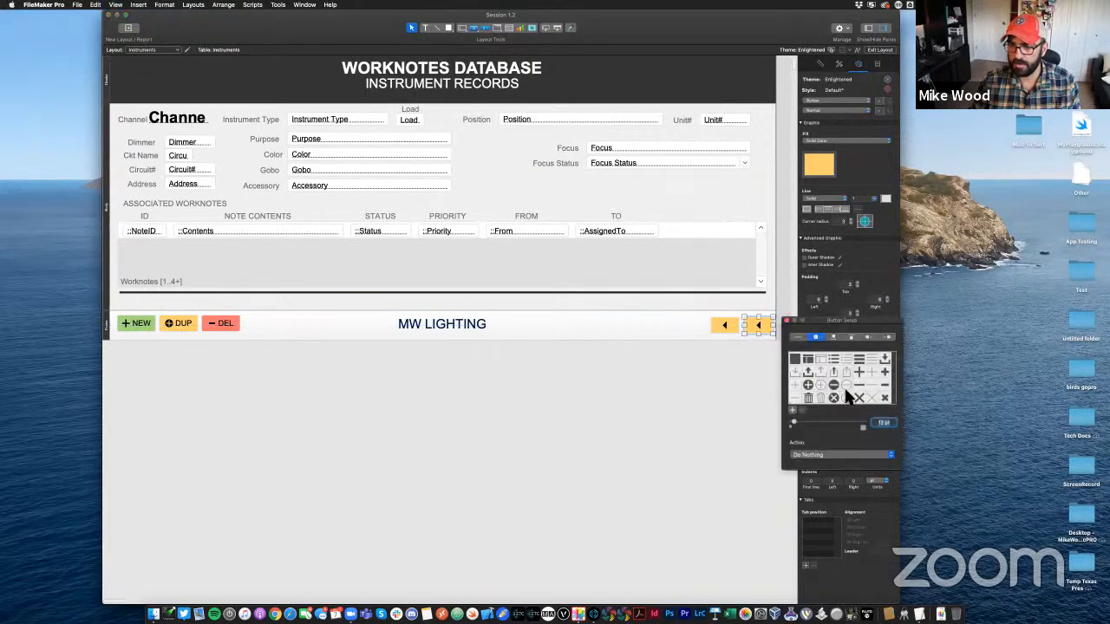
scroll(857, 393, down, 5)
scroll(851, 390, up, 3)
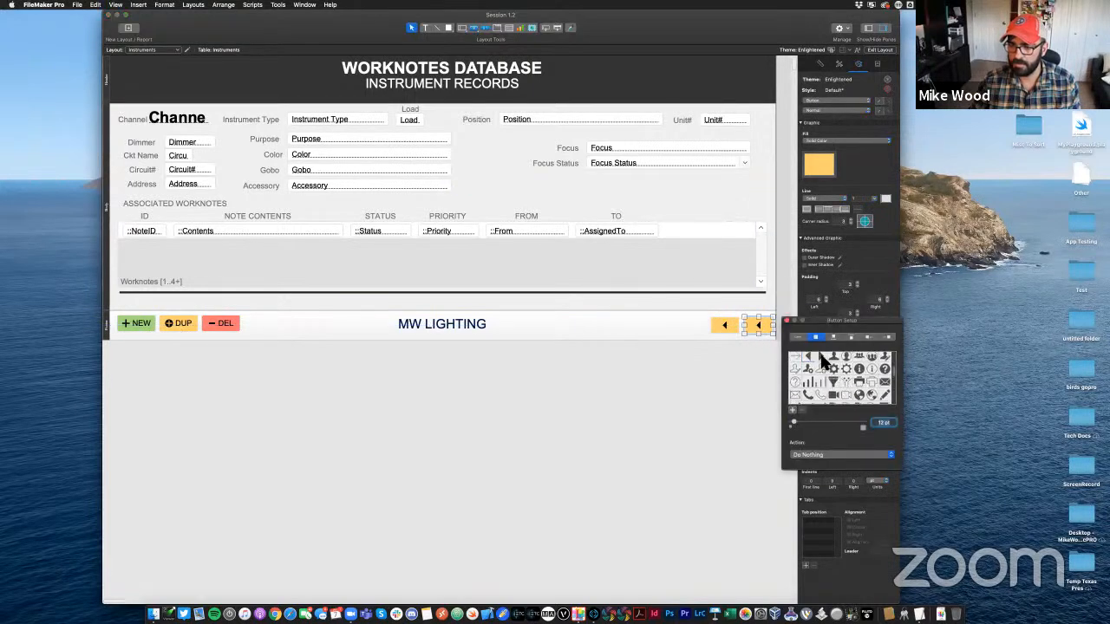
click(822, 357)
click(726, 375)
Set the fill of both arrow buttons to light purple
click(726, 328)
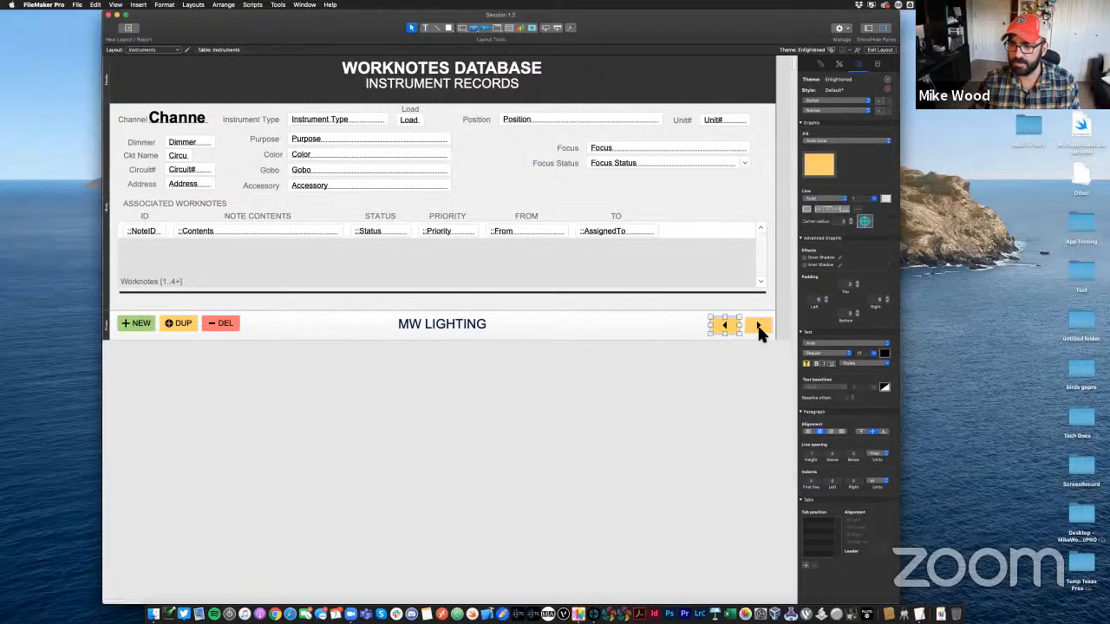
click(760, 331)
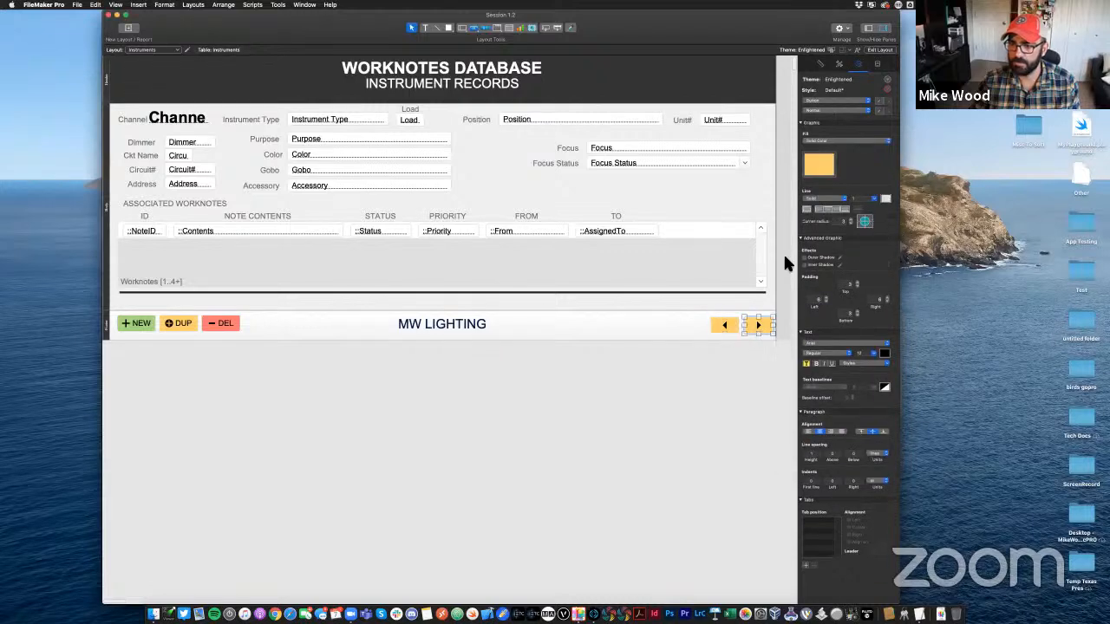
click(721, 325)
shift+click(758, 324)
click(822, 169)
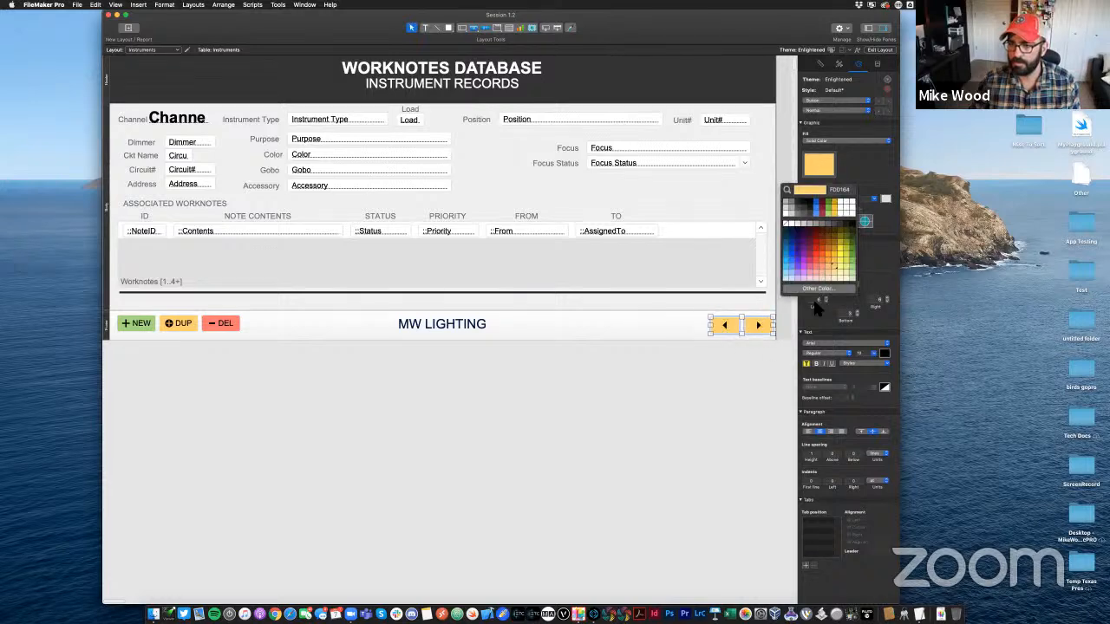
click(800, 276)
click(743, 377)
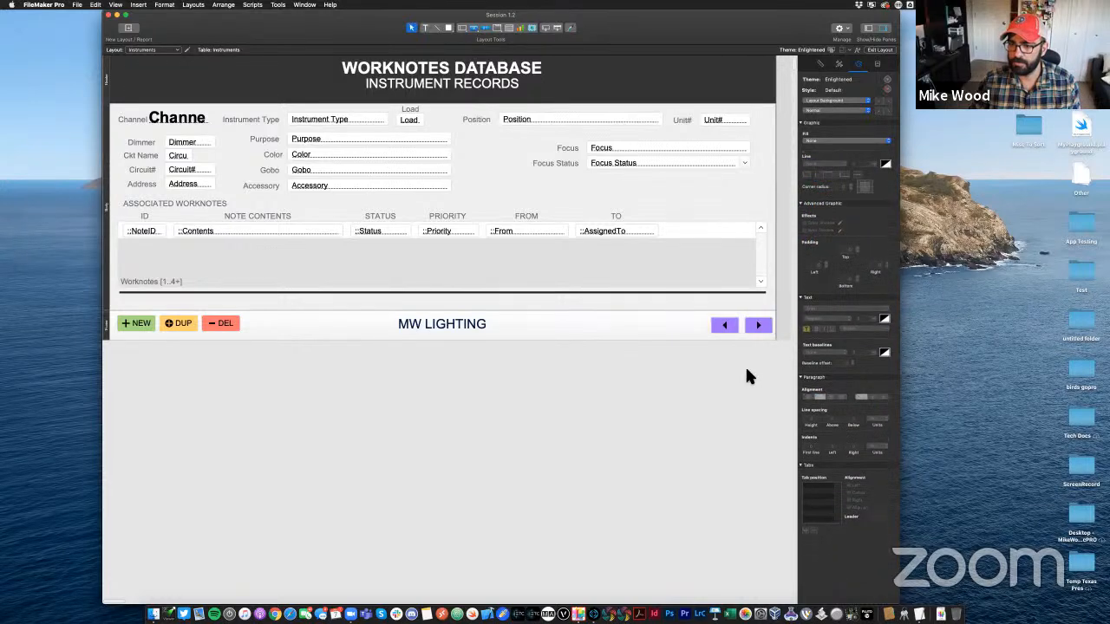
Change the fill of both arrow buttons to light blue
click(760, 331)
shift+click(721, 325)
click(817, 170)
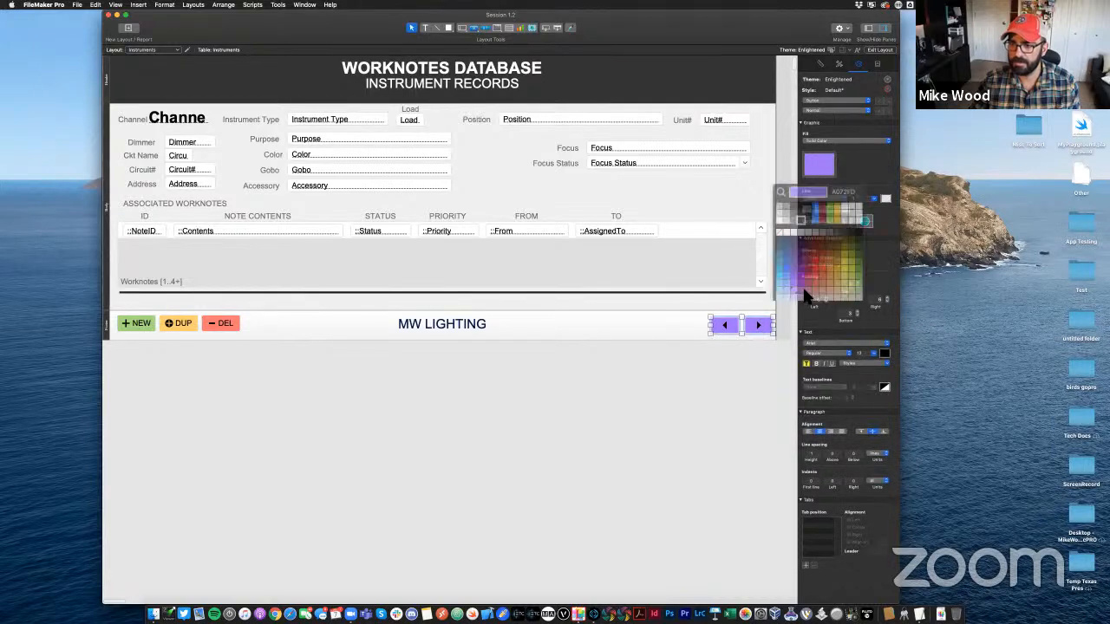
click(795, 278)
click(736, 383)
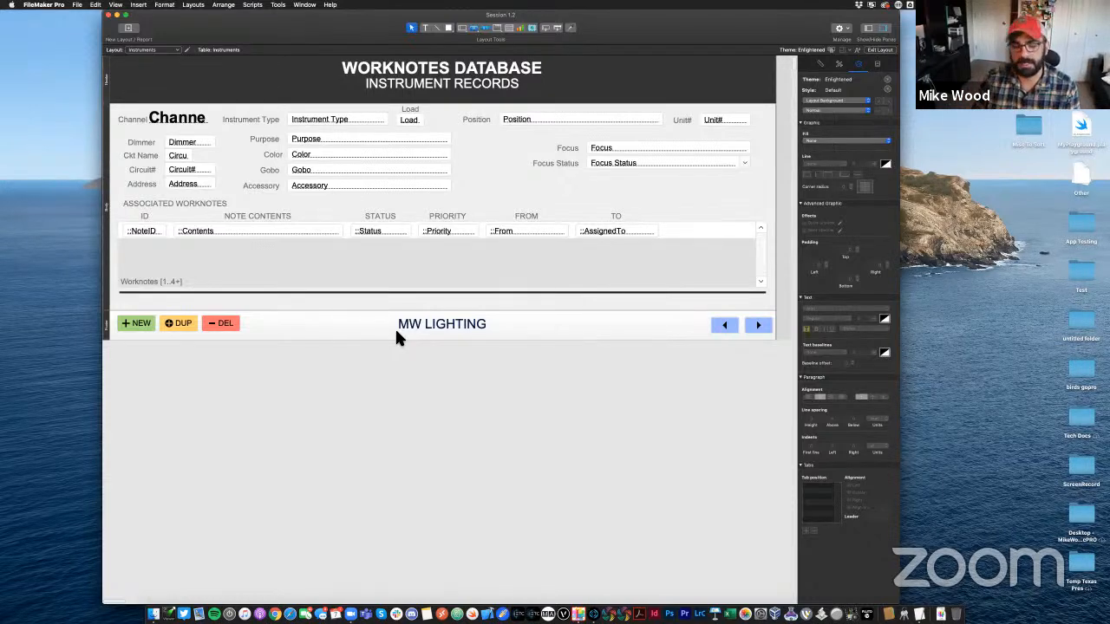
Line up the NEW, DUP and DEL buttons with the arrow buttons, and review the records in Browse mode
drag(245, 369, 139, 326)
click(215, 365)
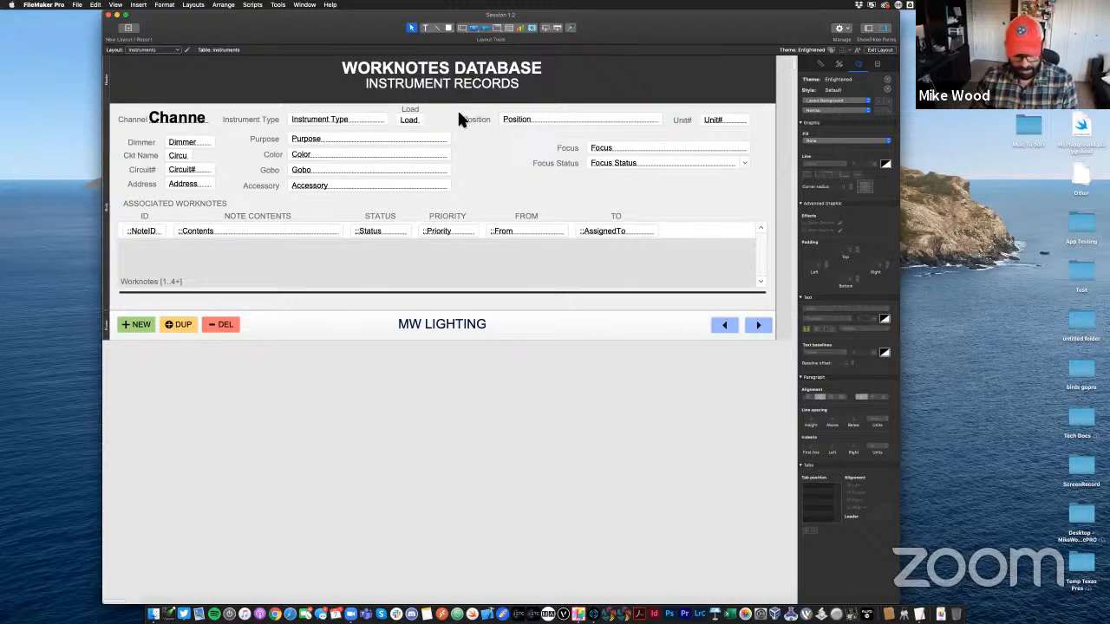
key(super+b)
scroll(400, 244, down, 3)
scroll(400, 245, down, 4)
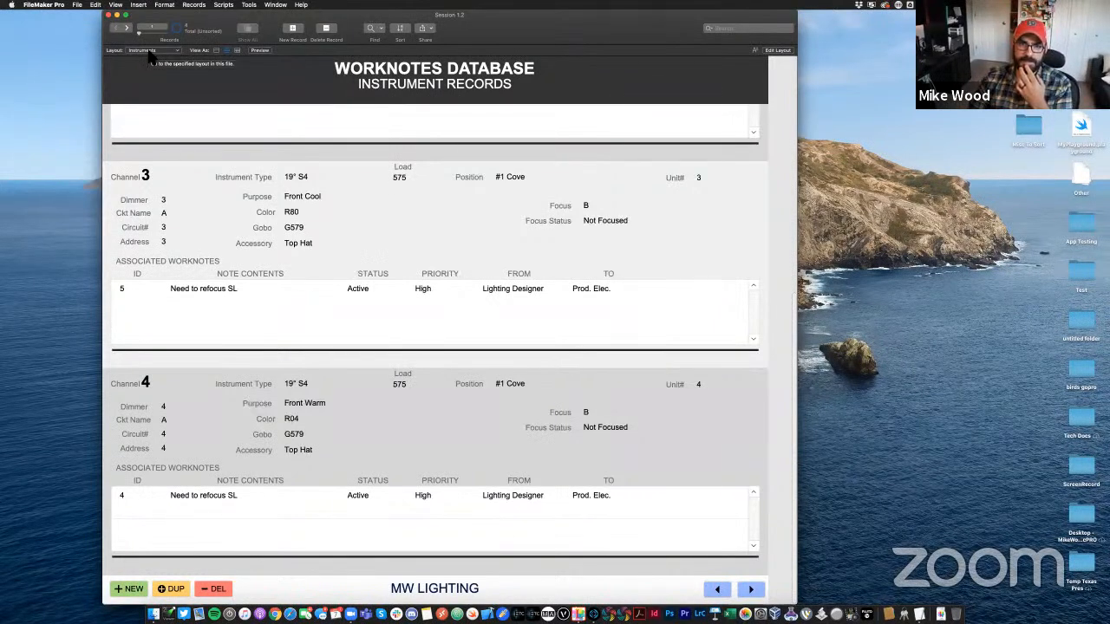
scroll(220, 189, up, 8)
scroll(222, 192, down, 8)
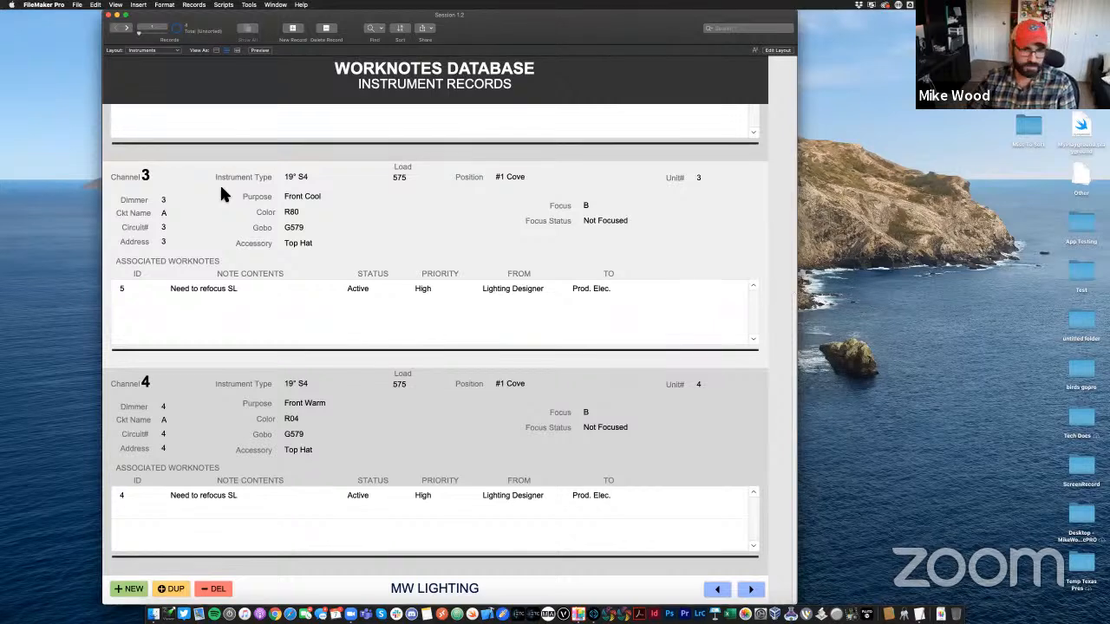
Return the Instruments layout to Layout mode to work on the footer's NEW, DUP and DEL buttons
key(super+l)
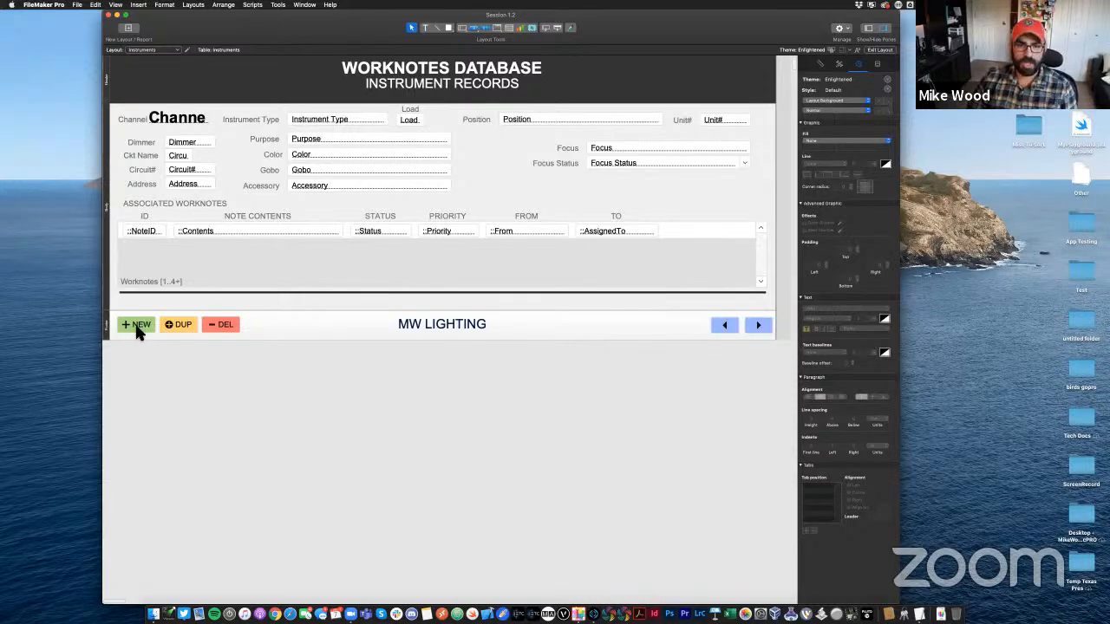
click(136, 327)
click(179, 328)
click(219, 328)
click(301, 359)
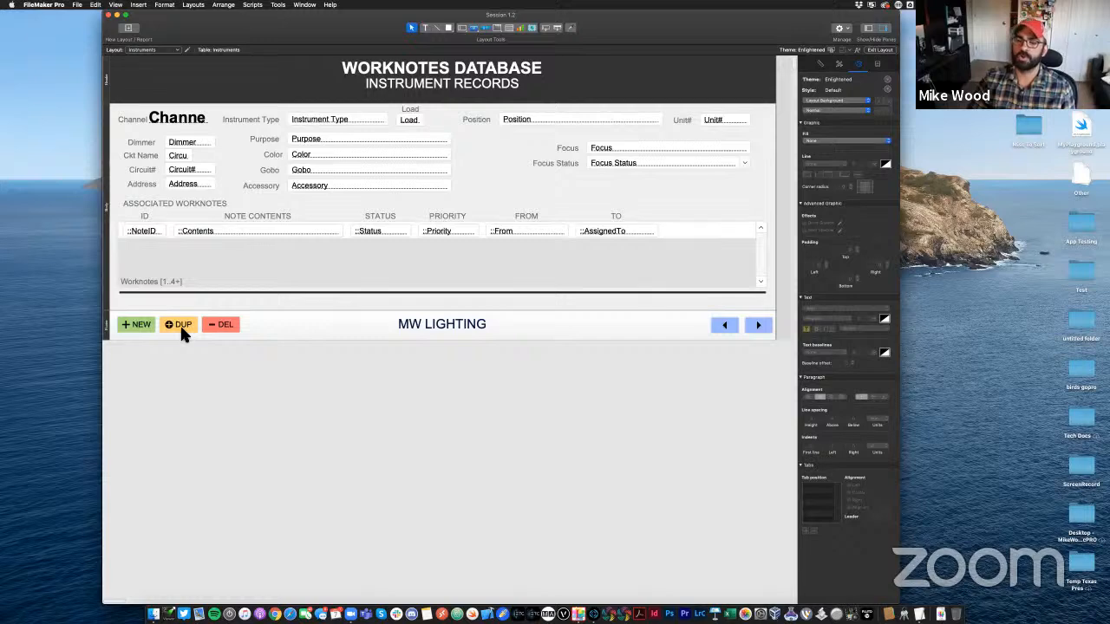
click(139, 328)
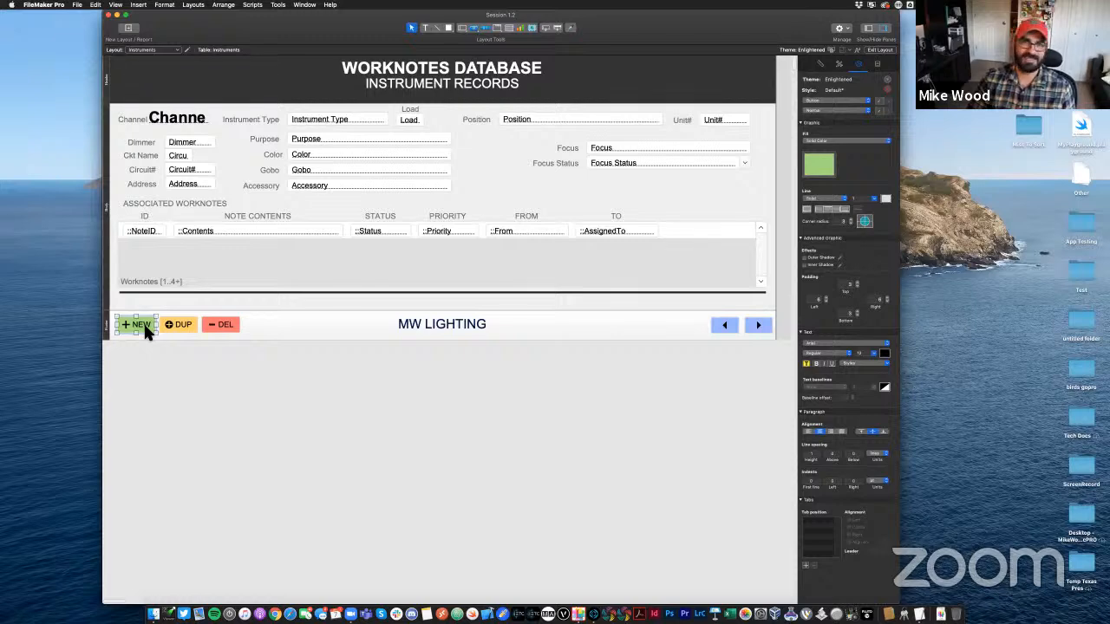
click(154, 392)
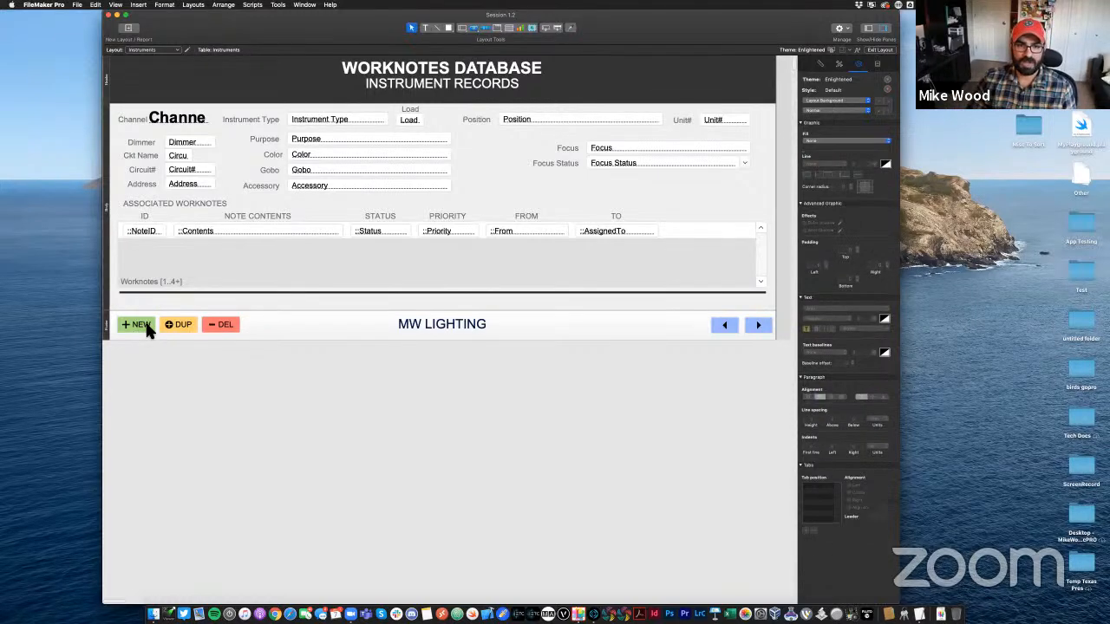
Assign the NEW button a Single Step action that performs New Record/Request
double_click(147, 328)
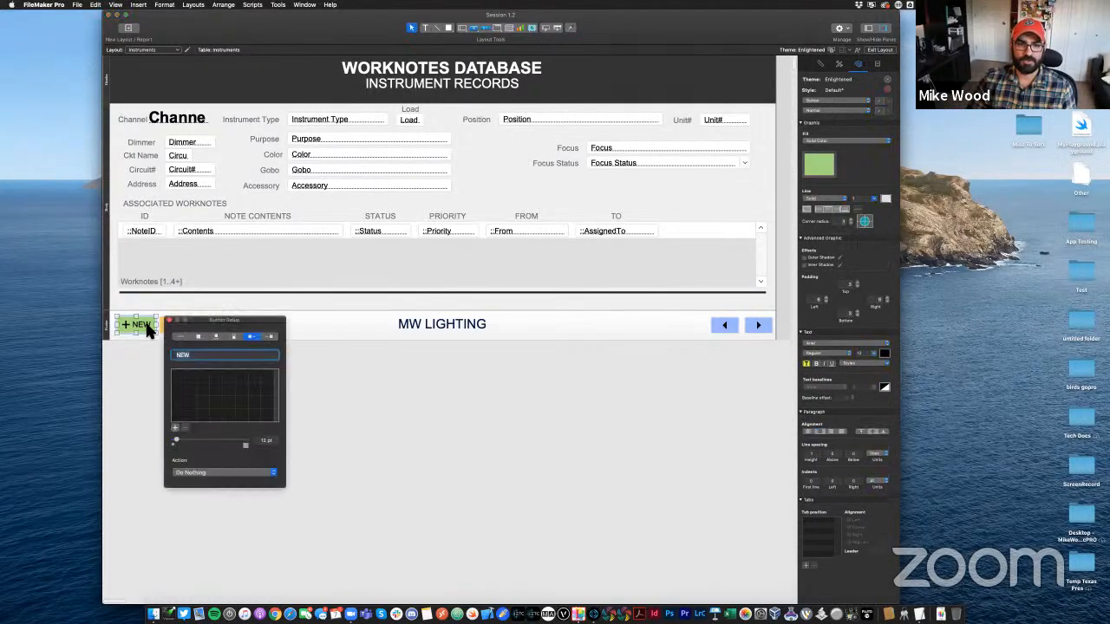
click(191, 475)
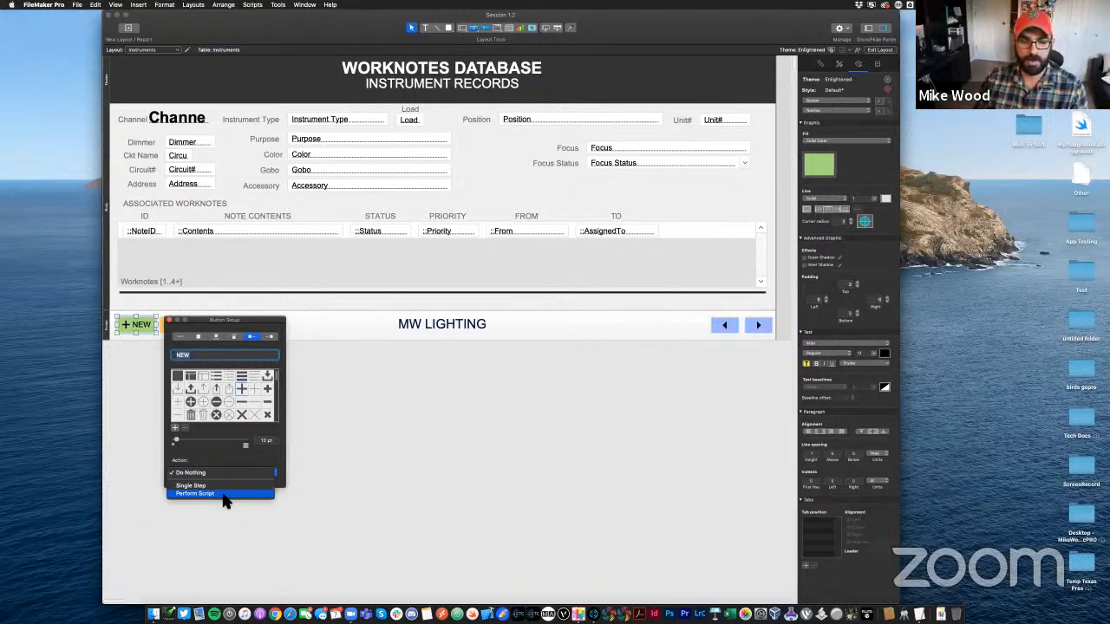
click(231, 488)
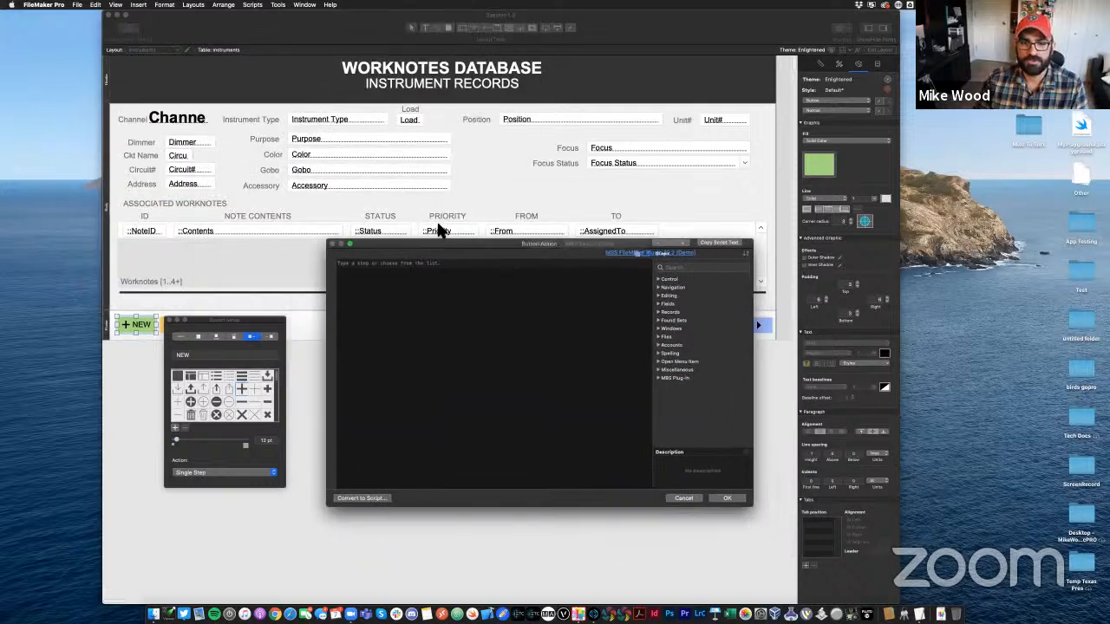
drag(447, 152, 436, 249)
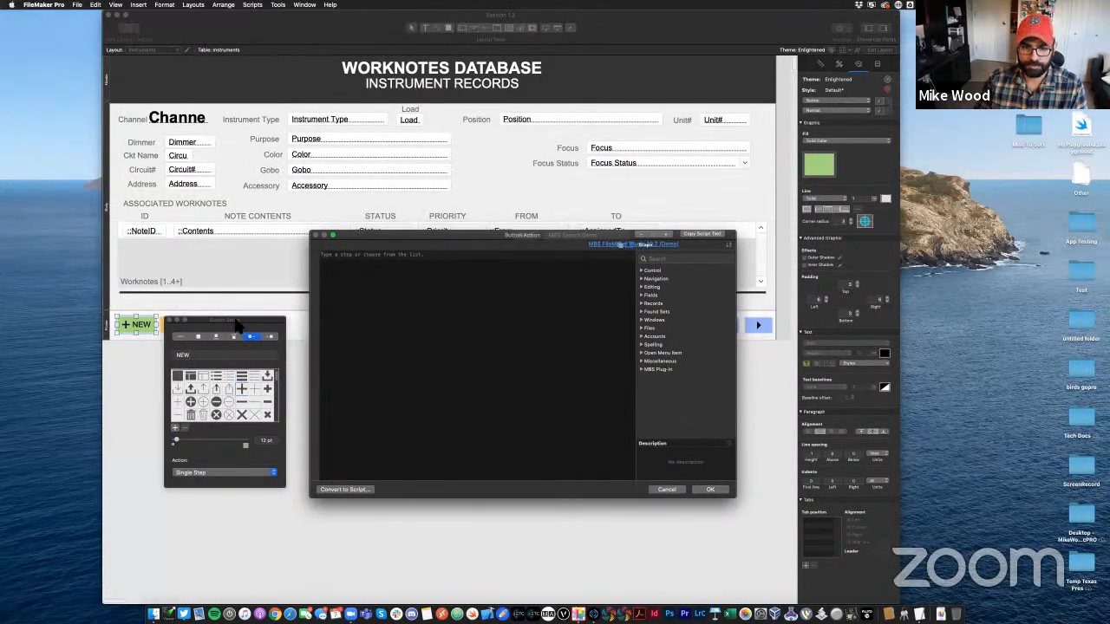
click(337, 257)
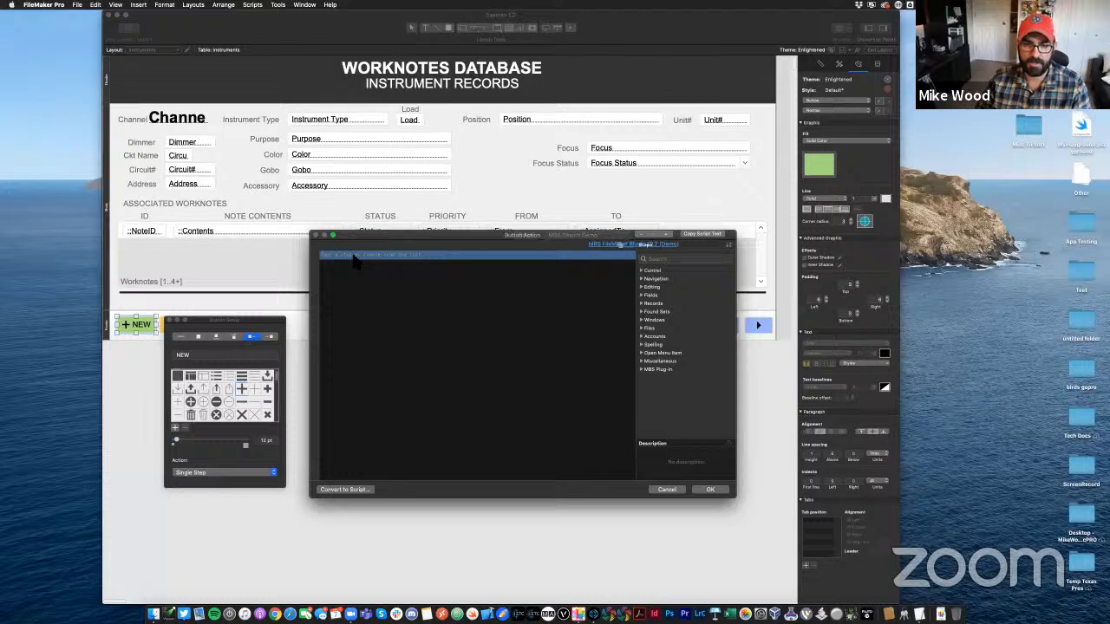
text(New)
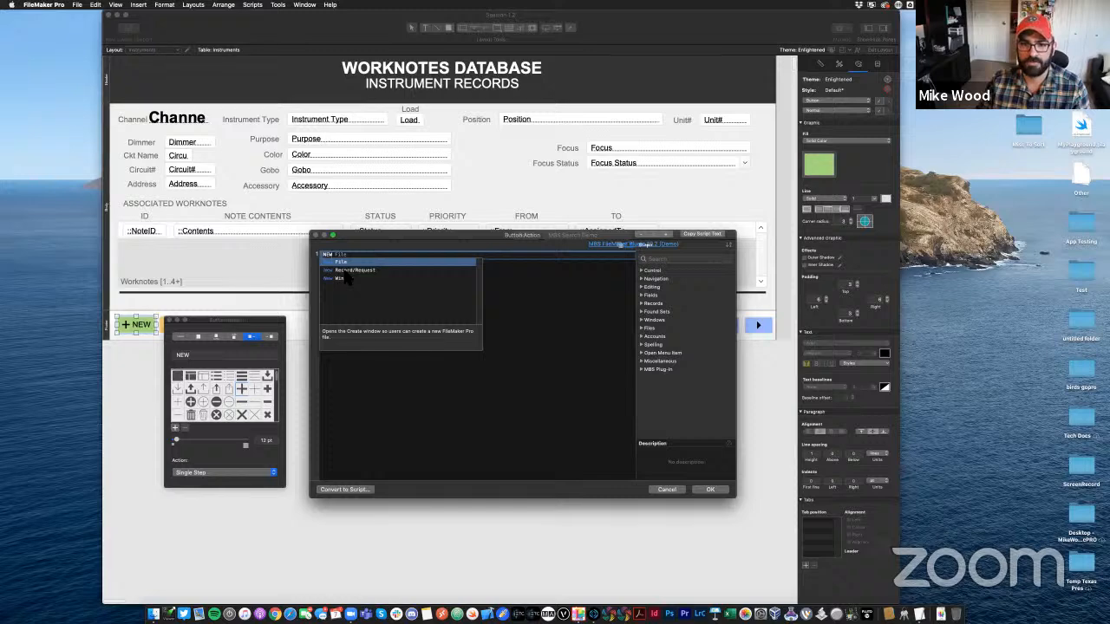
key(Down)
key(Return)
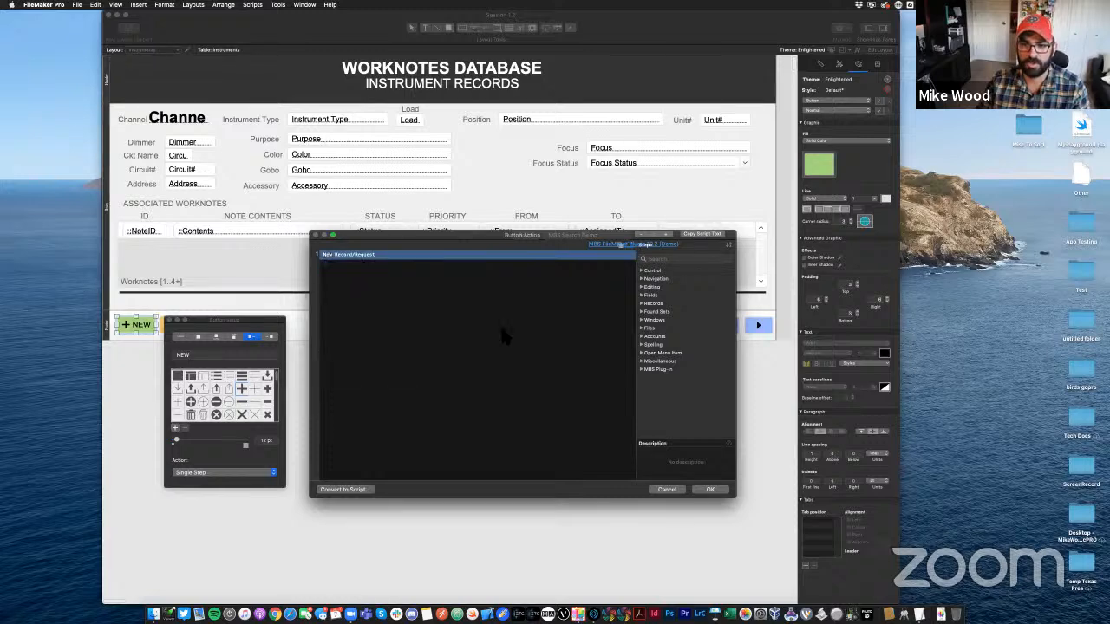
click(709, 491)
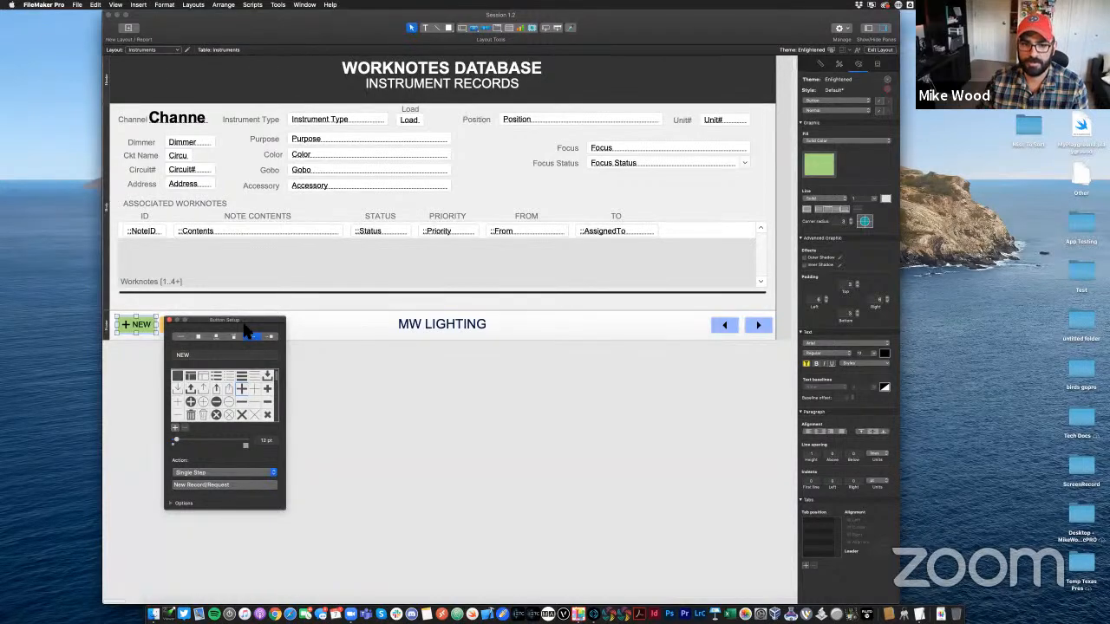
drag(233, 323, 162, 418)
Assign the DUP button a Single Step action that performs Duplicate Record/Request and close its setup
click(177, 324)
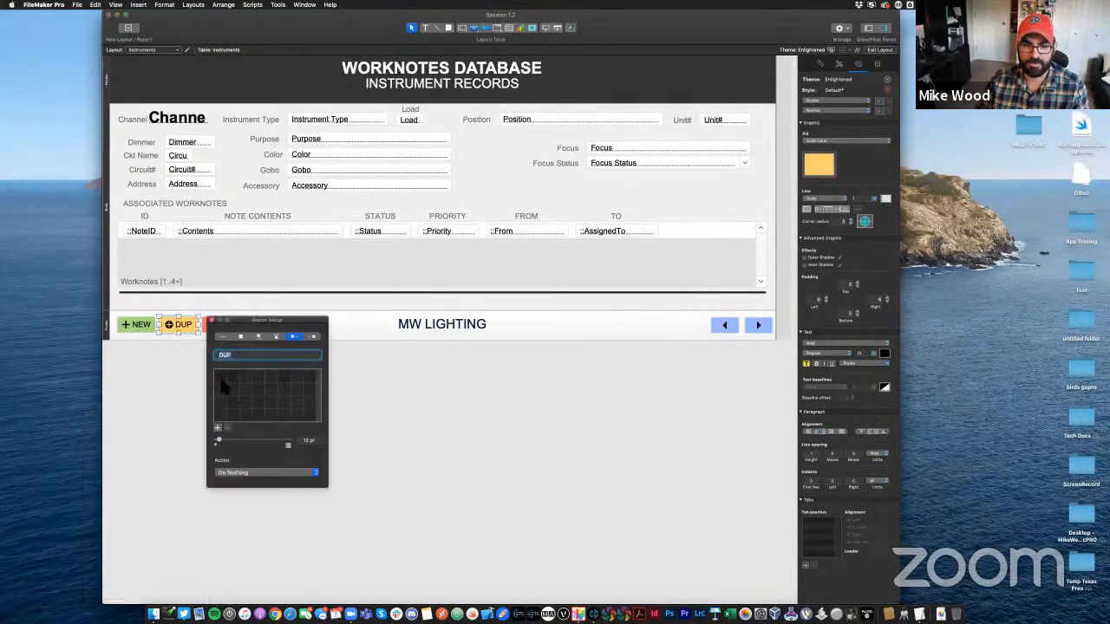
click(246, 474)
click(243, 488)
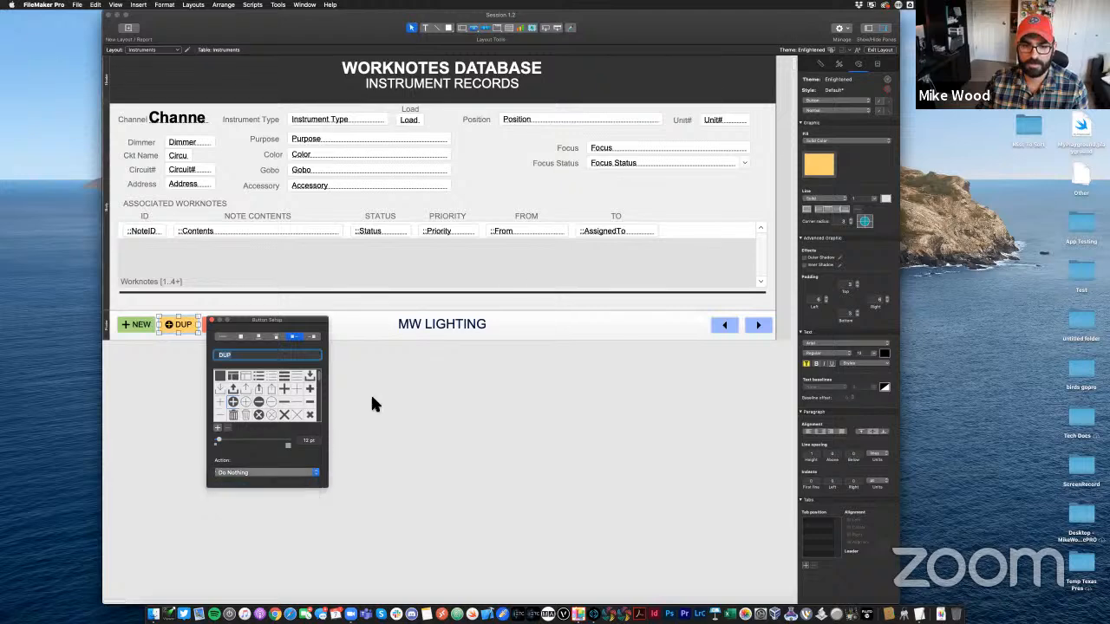
click(375, 259)
text(dup)
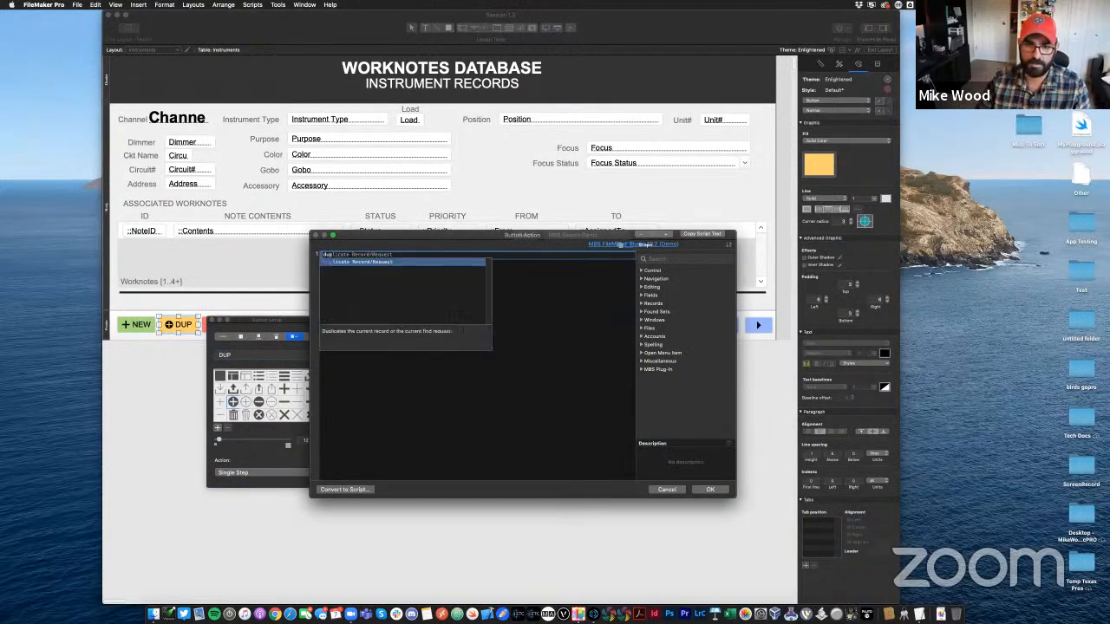
click(389, 262)
click(710, 490)
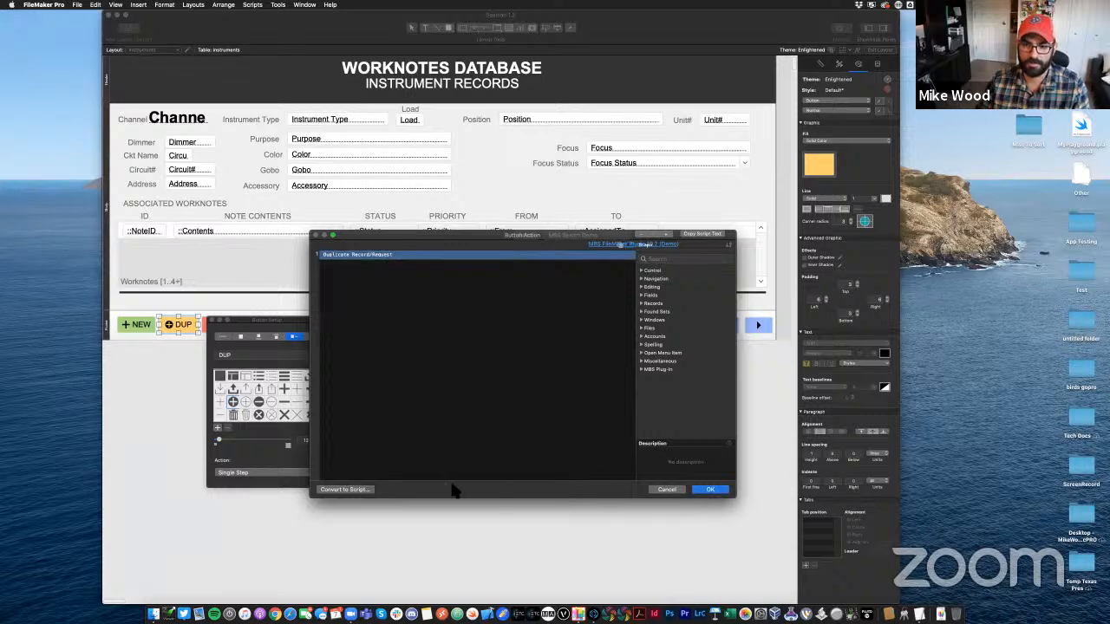
click(212, 321)
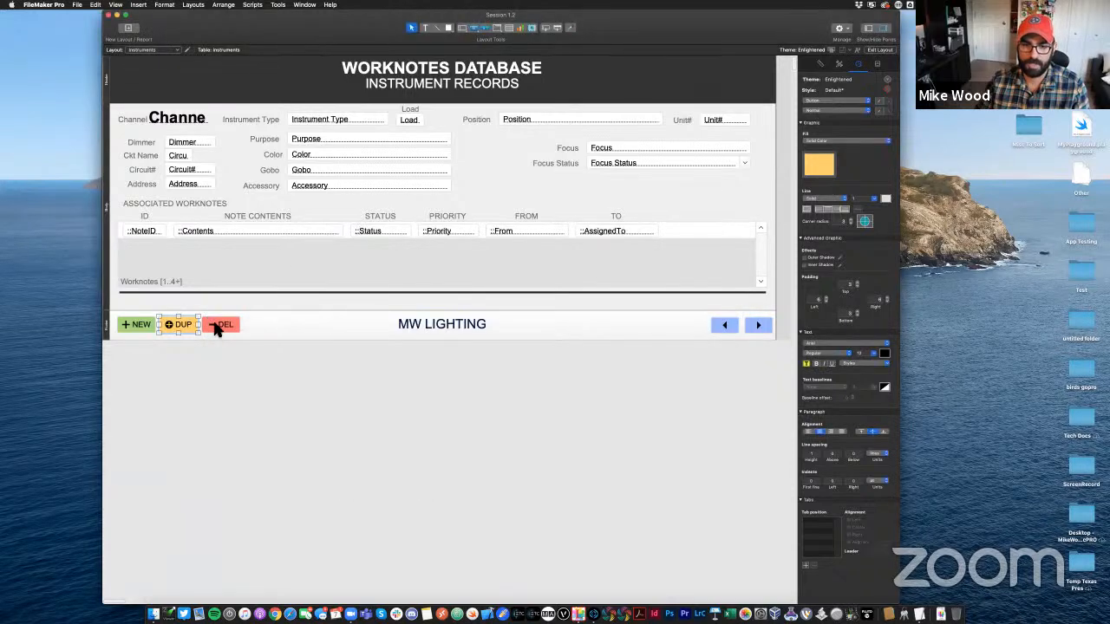
Assign the DEL button a Single Step action that performs Delete Record/Request with the With dialog option On
double_click(220, 324)
click(291, 473)
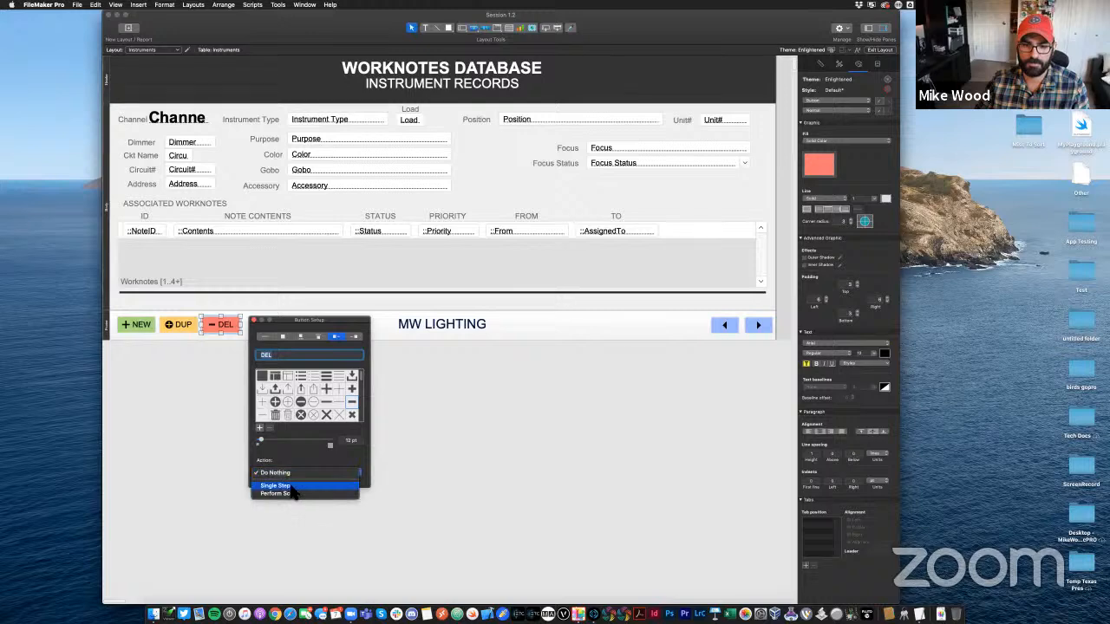
click(287, 487)
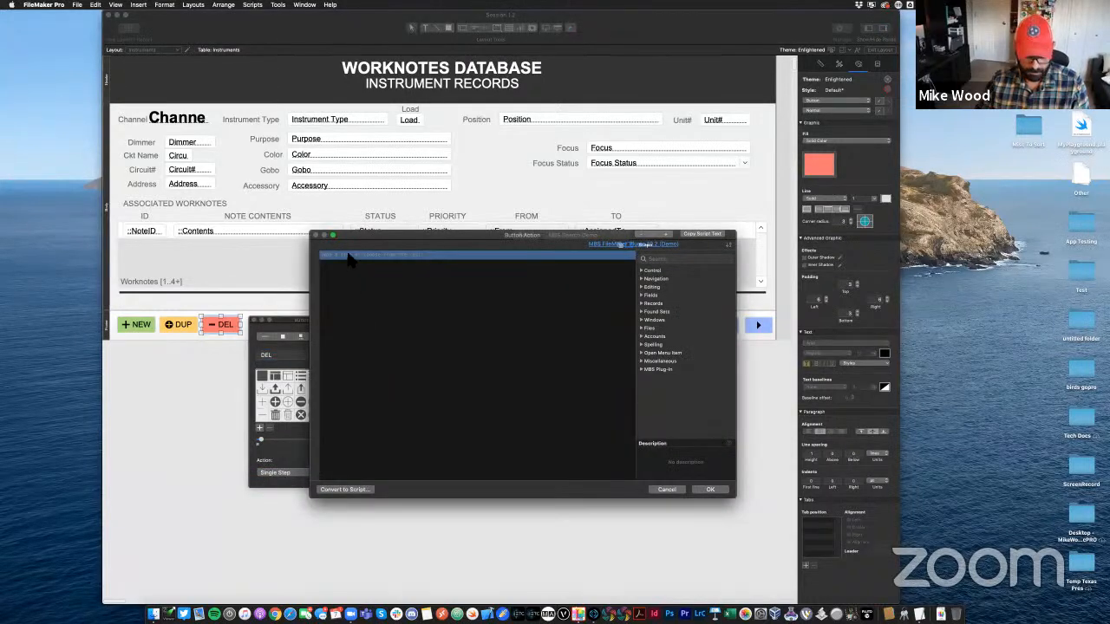
text(de)
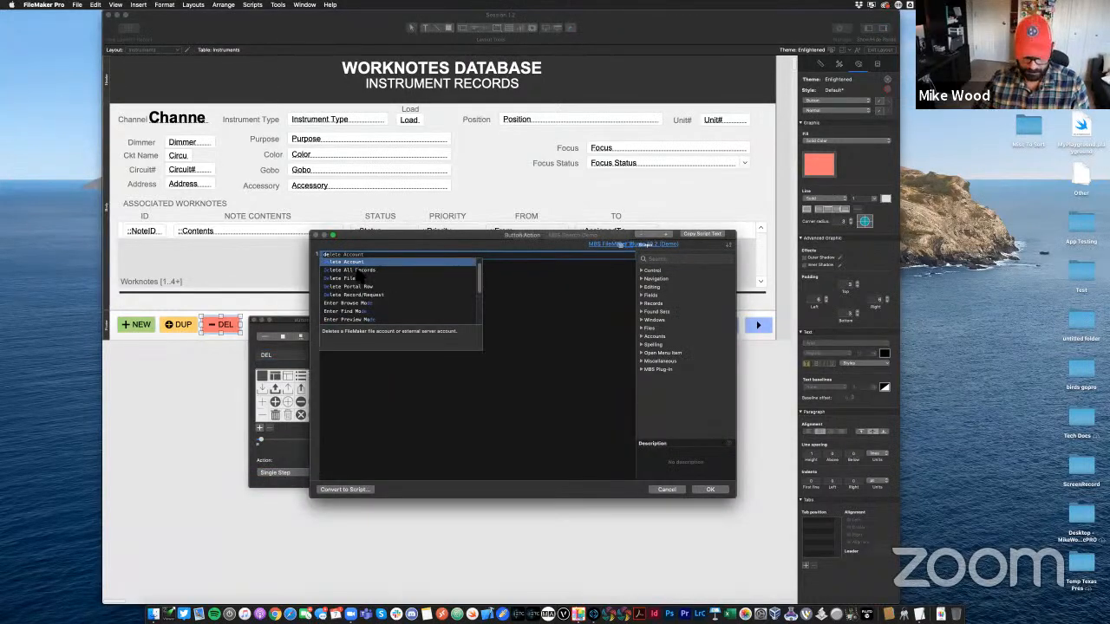
text(le)
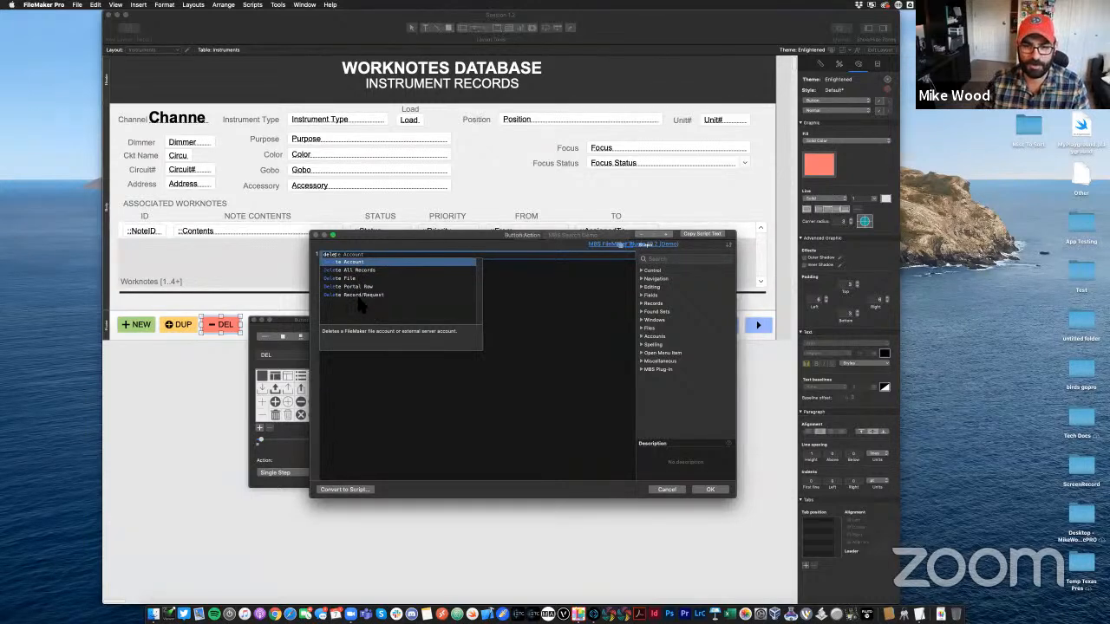
click(355, 296)
click(356, 297)
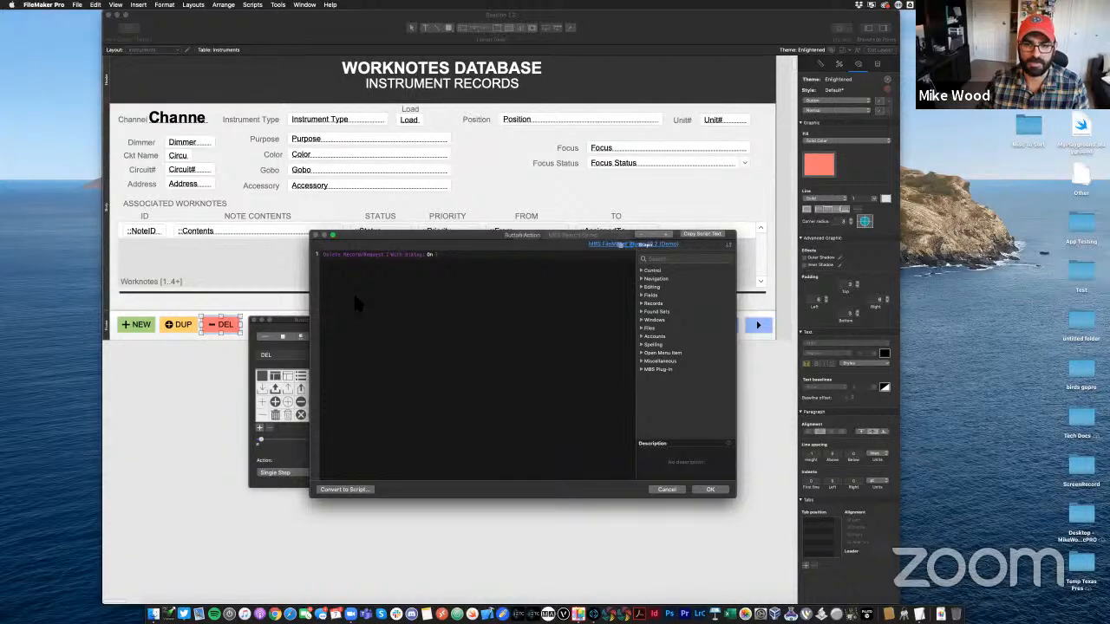
drag(373, 238, 366, 252)
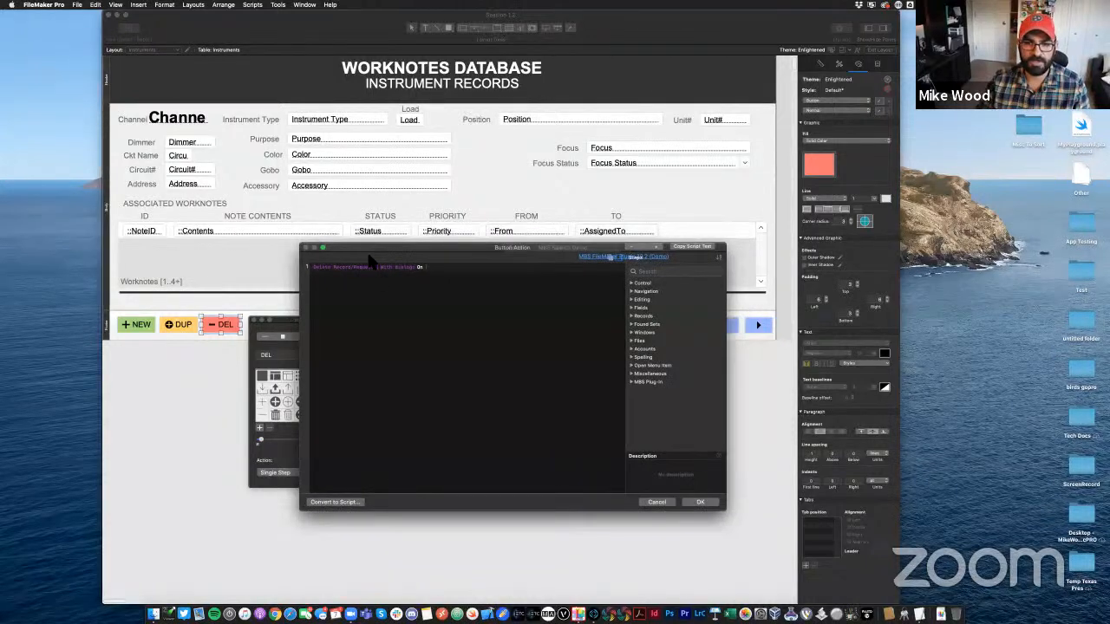
click(420, 270)
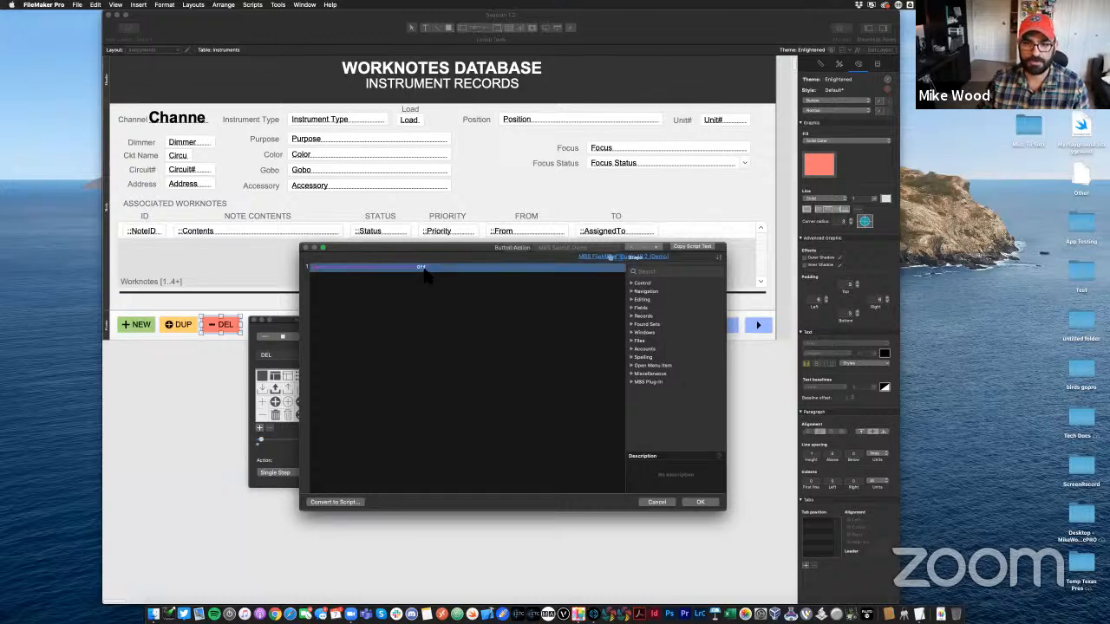
click(422, 269)
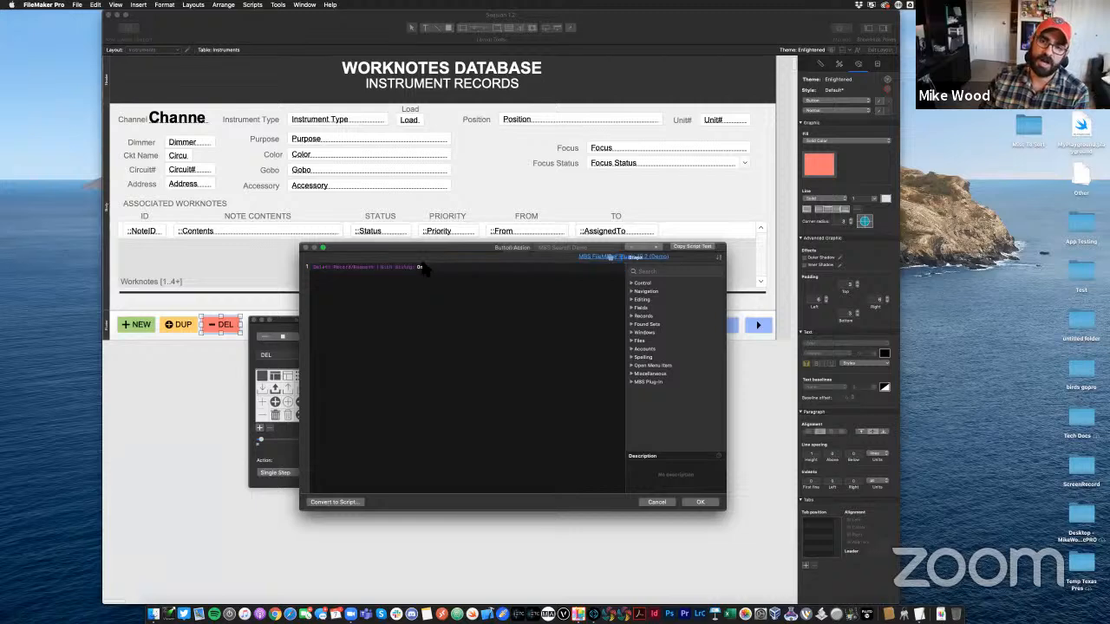
click(696, 502)
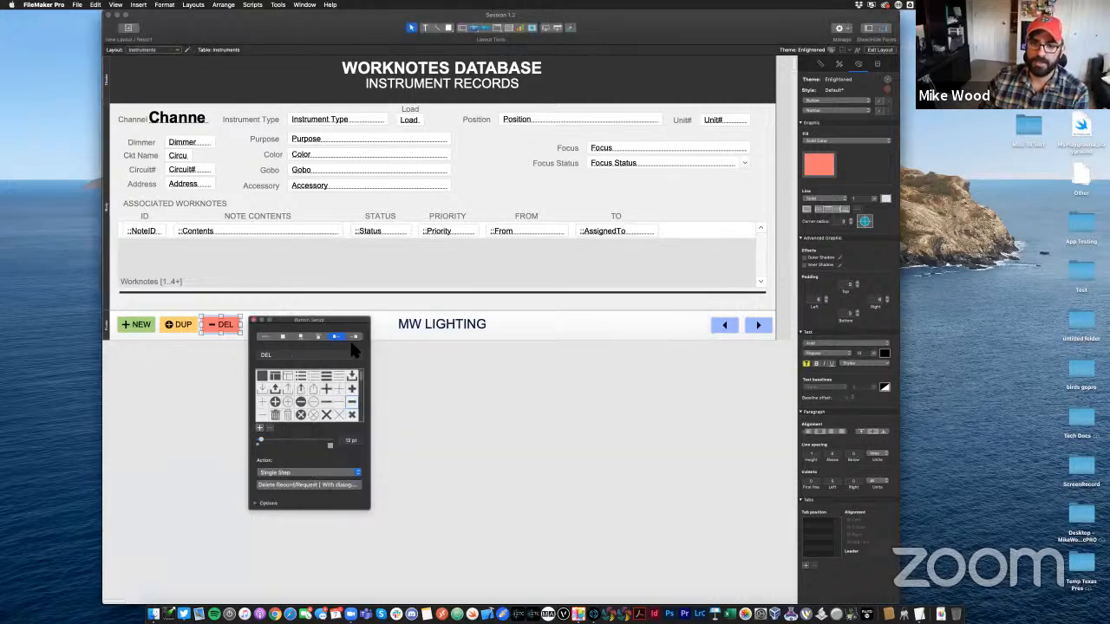
click(253, 321)
Test the DEL button on the Channel 4 record in Browse mode and cancel the deletion
key(super+b)
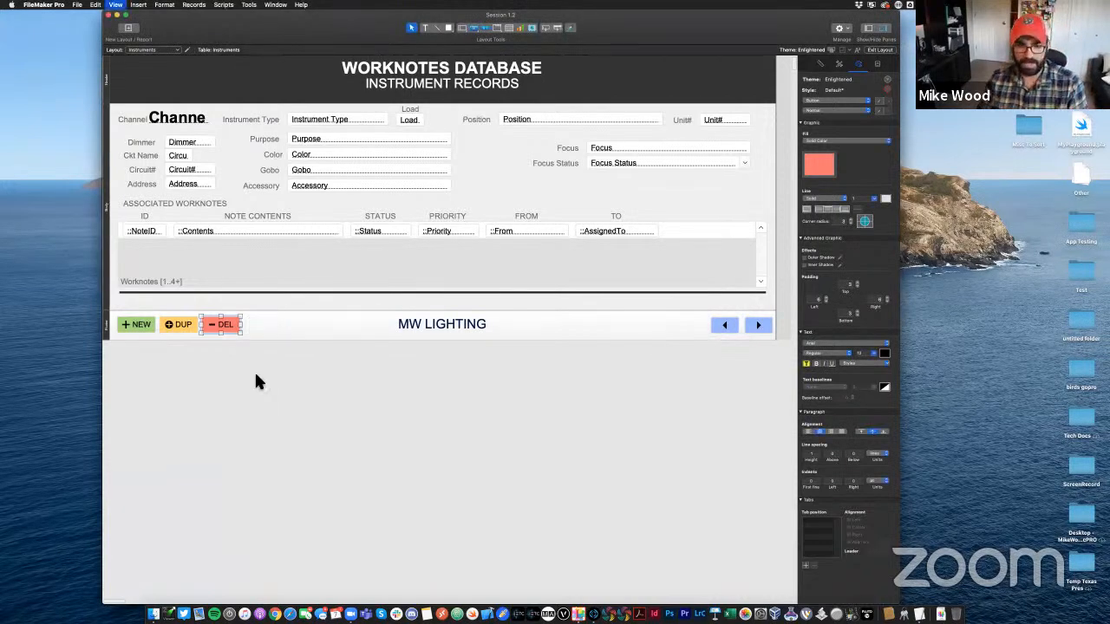
scroll(286, 359, down, 10)
click(379, 428)
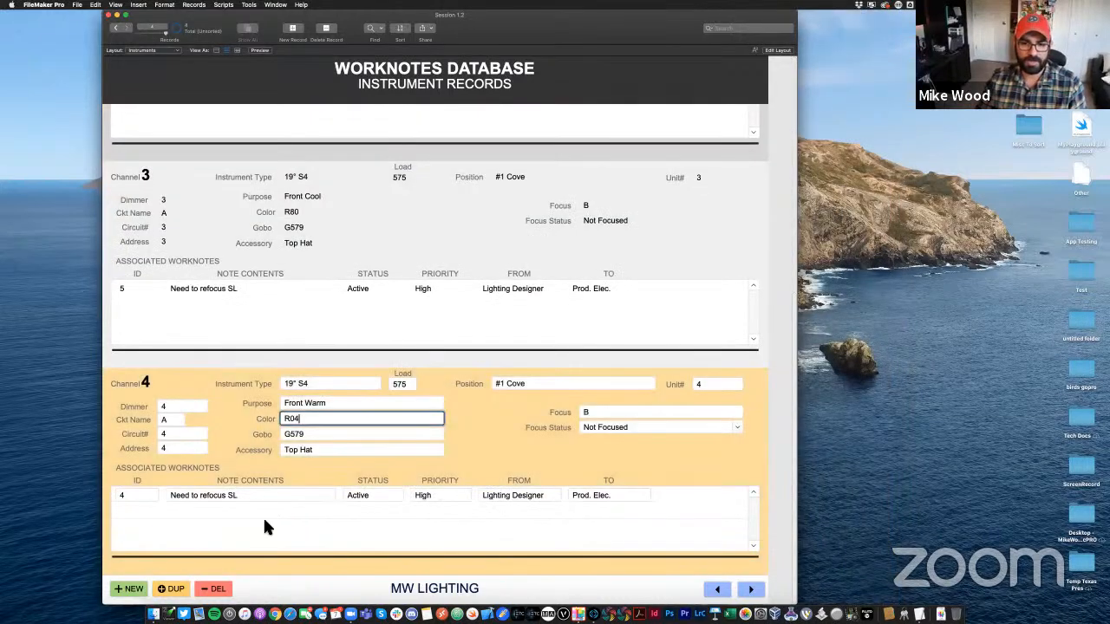
click(218, 589)
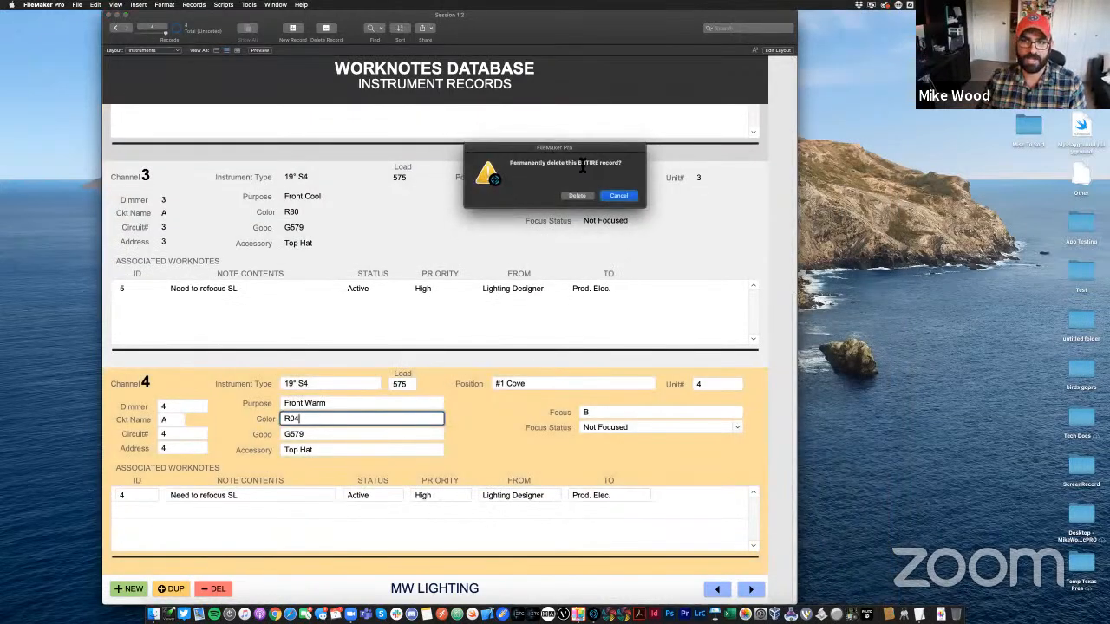
drag(531, 163, 606, 176)
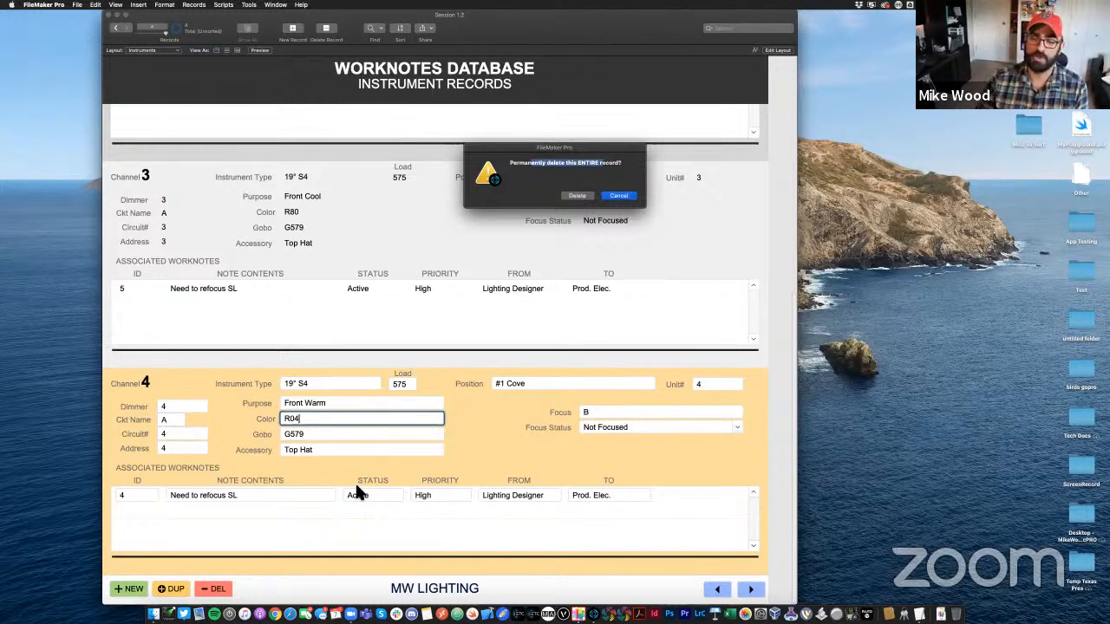
click(618, 196)
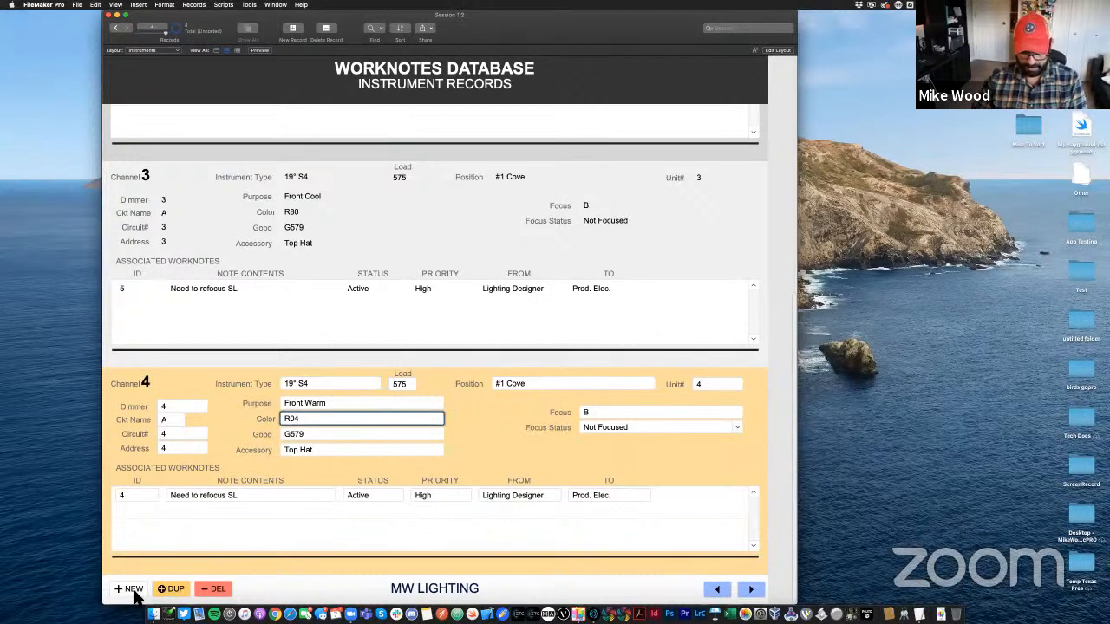
Examine the script step assigned to the NEW button in Layout mode and close its setup
key(super+l)
double_click(139, 324)
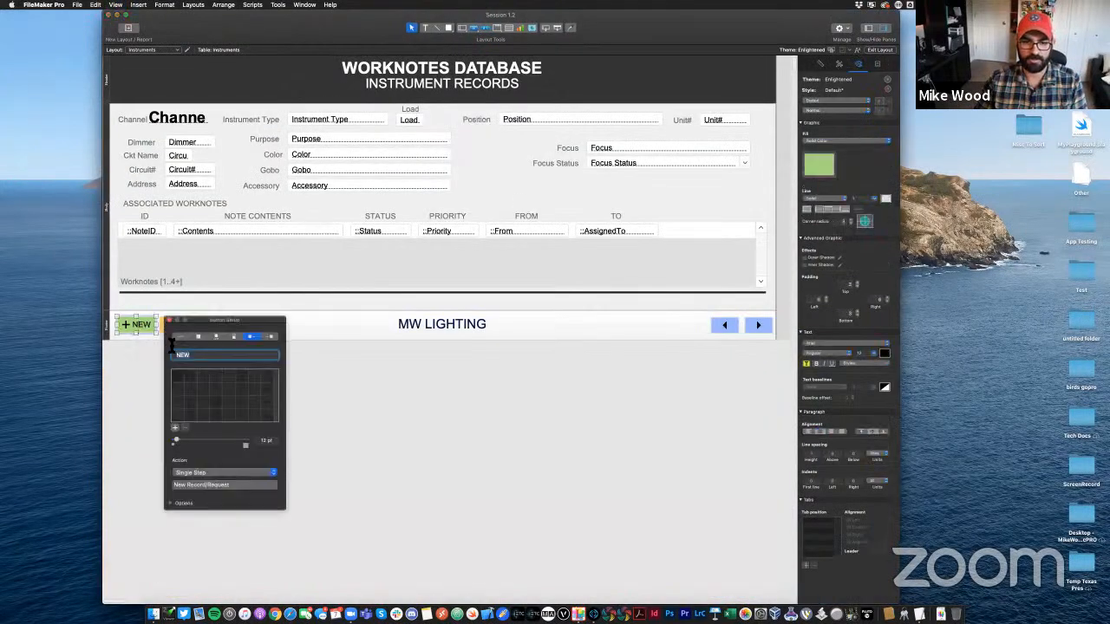
click(211, 484)
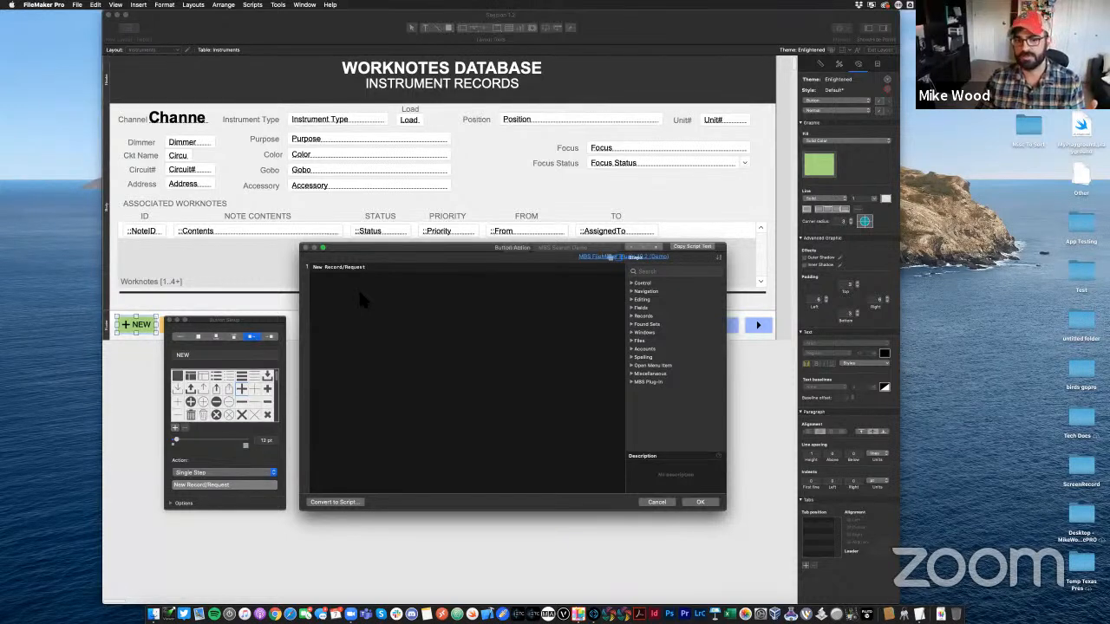
click(657, 502)
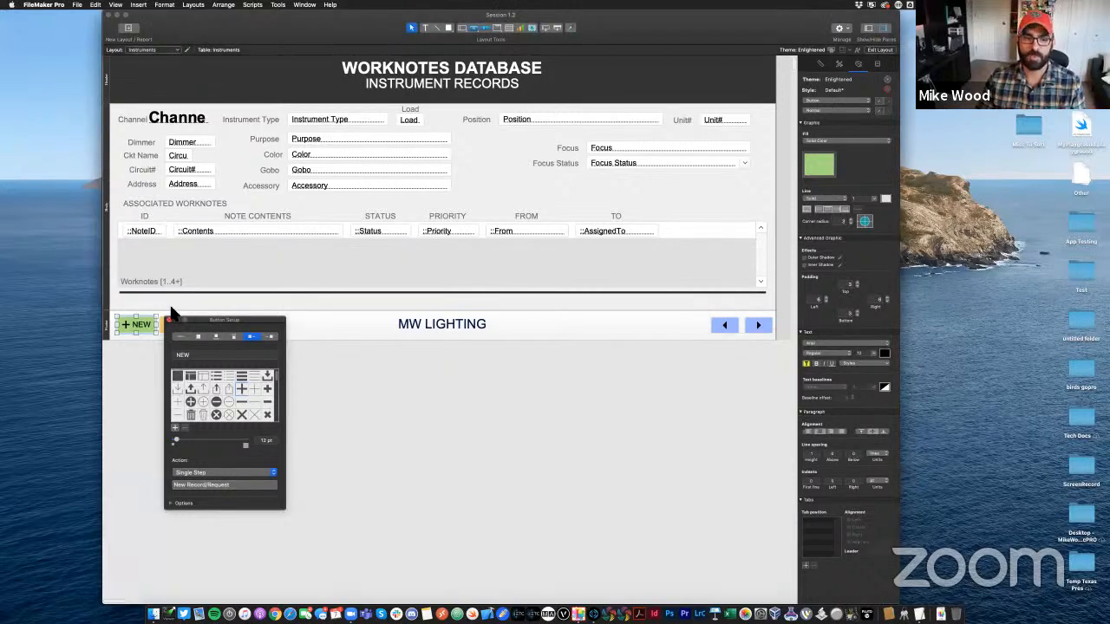
click(170, 320)
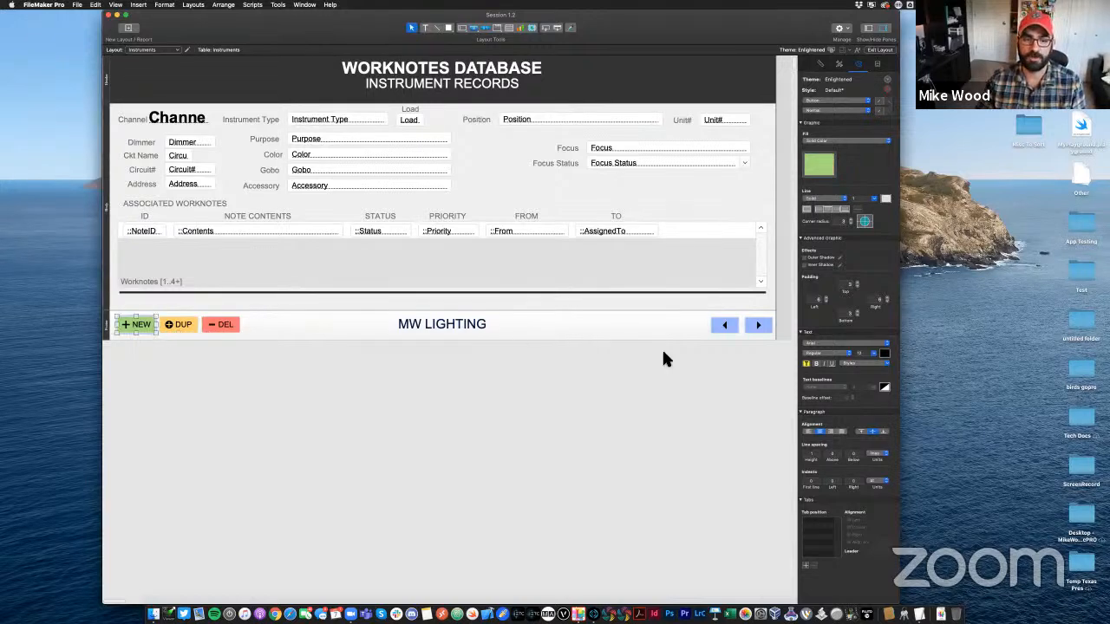
Give the previous-record arrow button in the footer a Single Step action
double_click(726, 324)
click(807, 455)
click(772, 468)
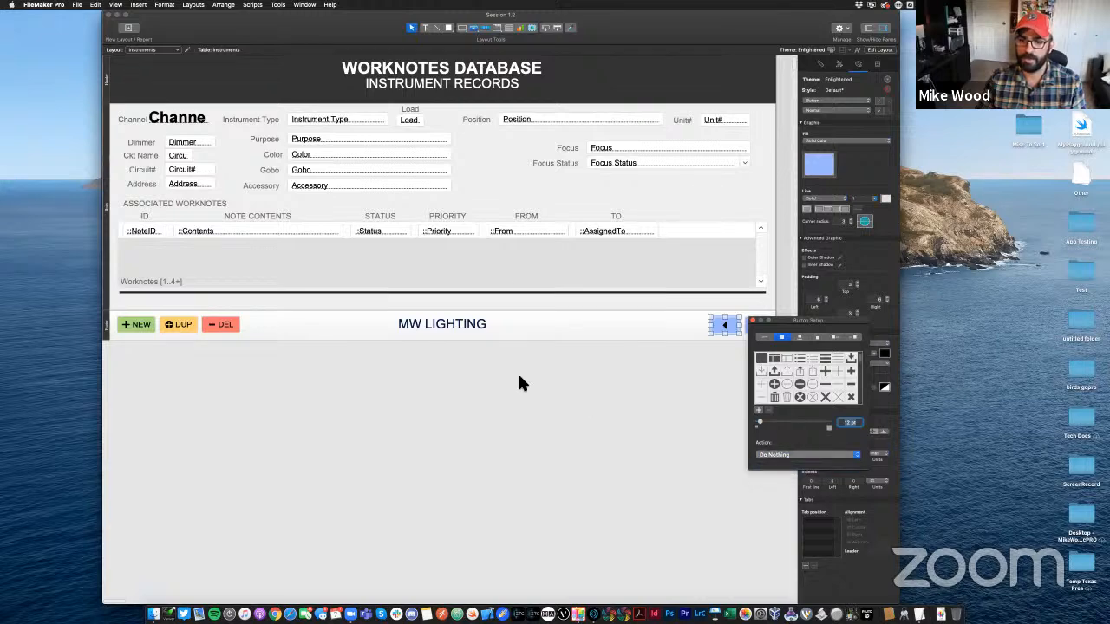
click(390, 268)
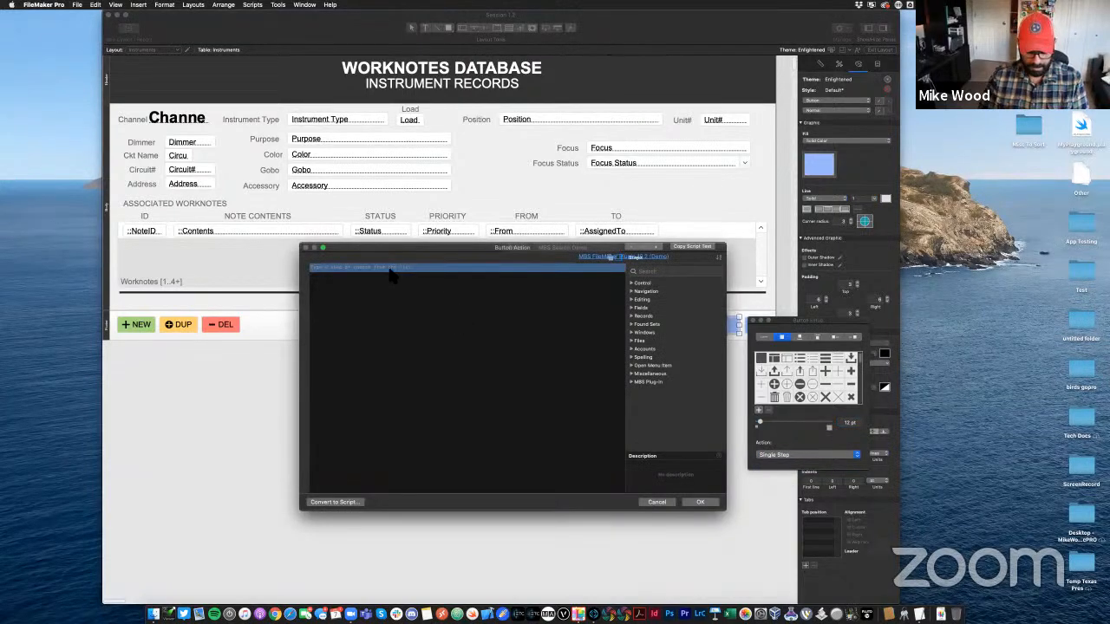
text(prev)
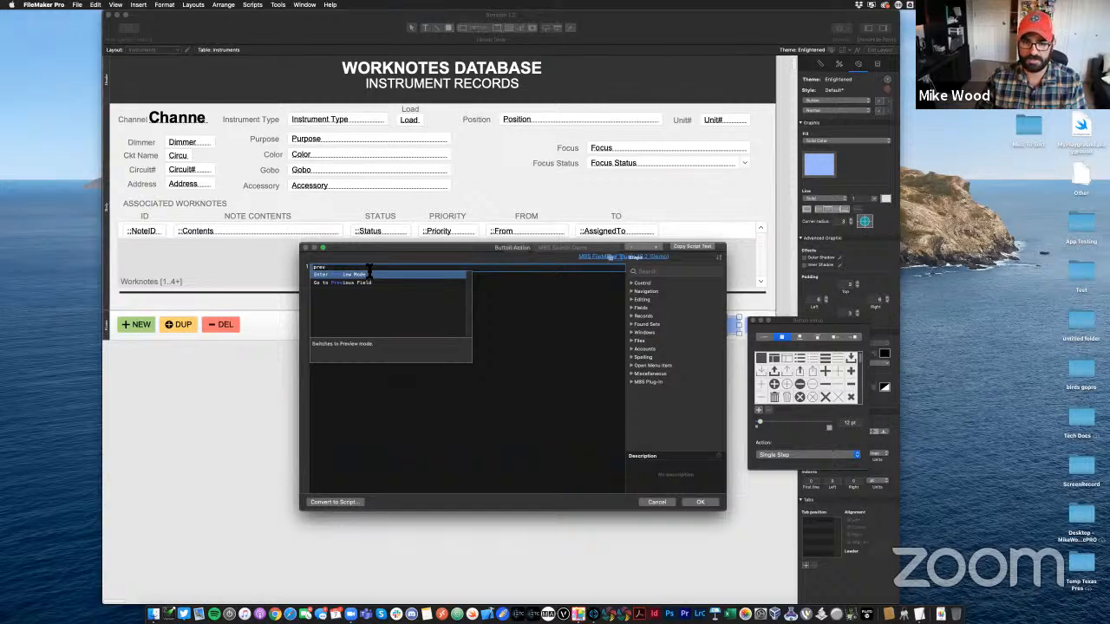
key(BackSpace)
key(BackSpace)
key(BackSpace)
key(BackSpace)
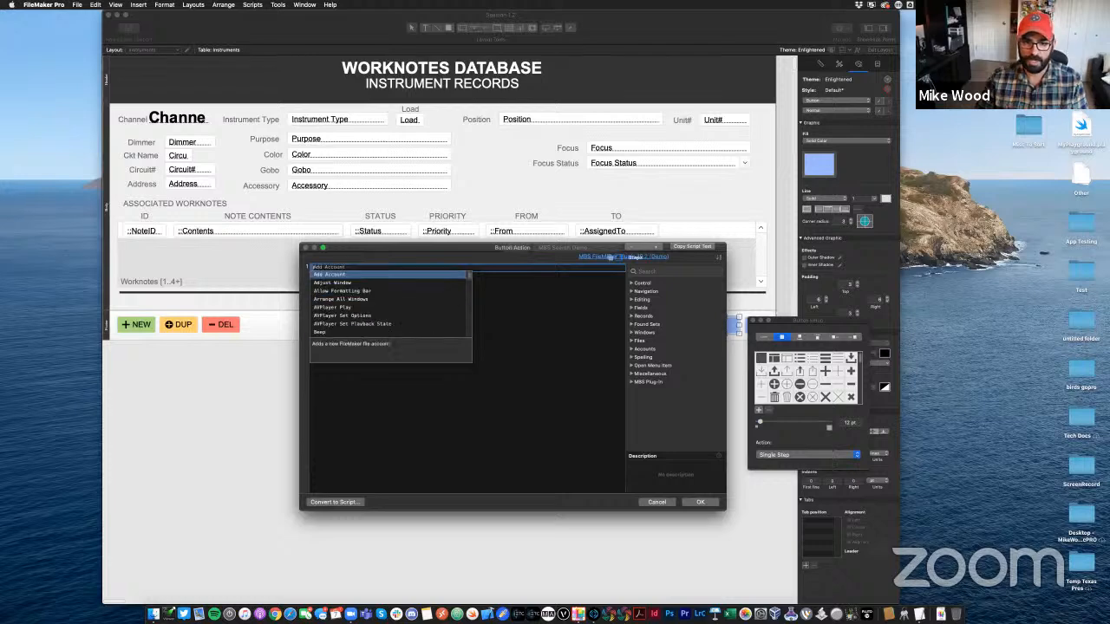
Make the previous-record arrow button's step Go to Record/Request/Page with the Previous option and accept it
text(go to re)
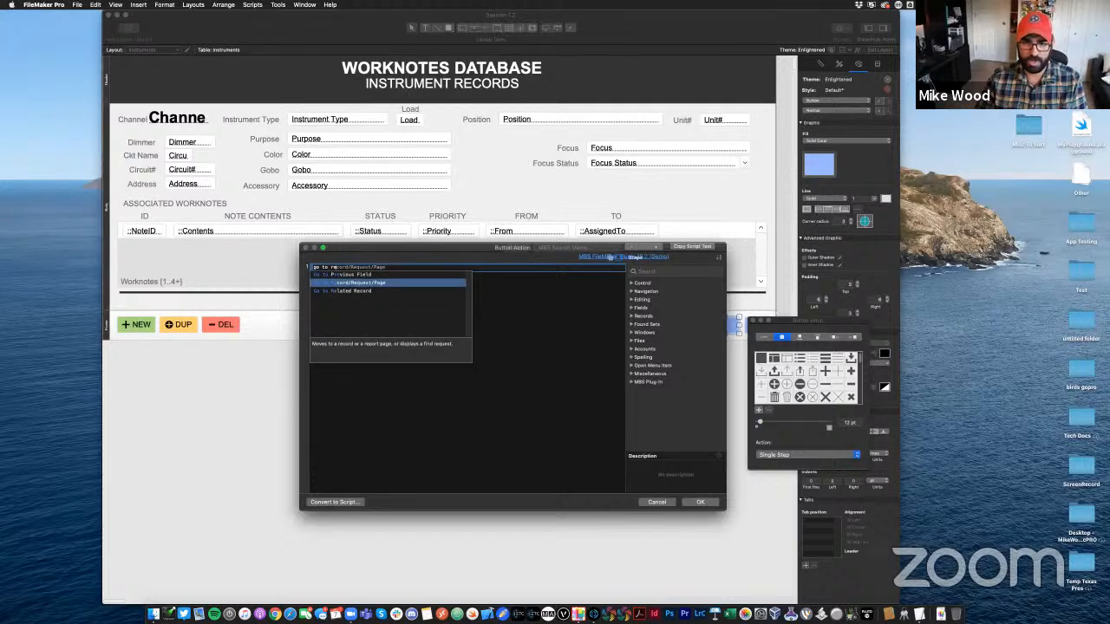
key(Return)
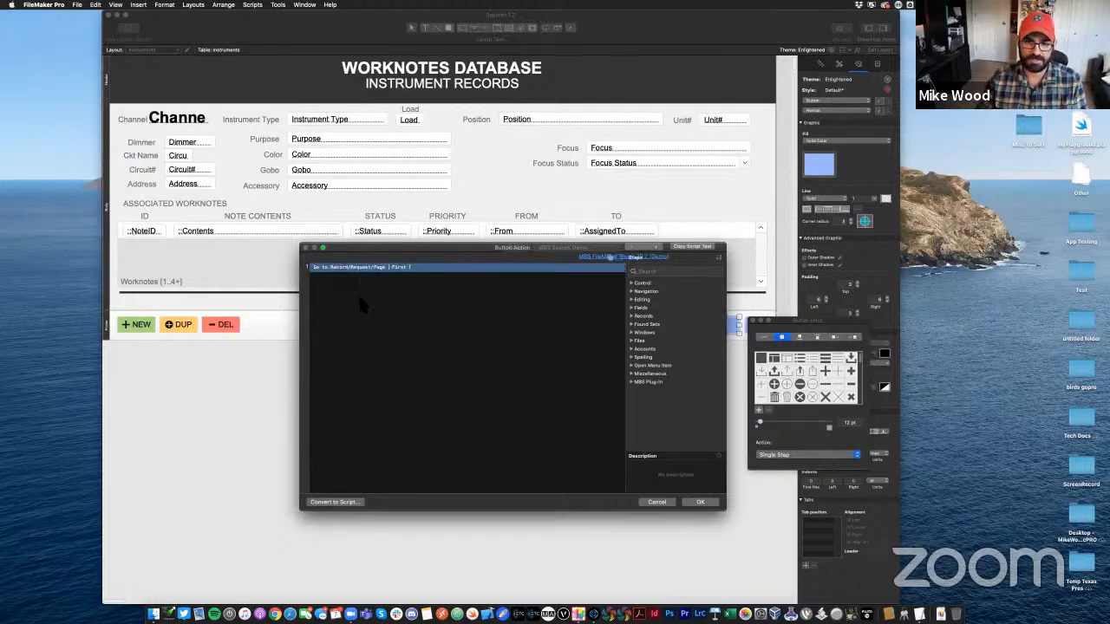
click(399, 268)
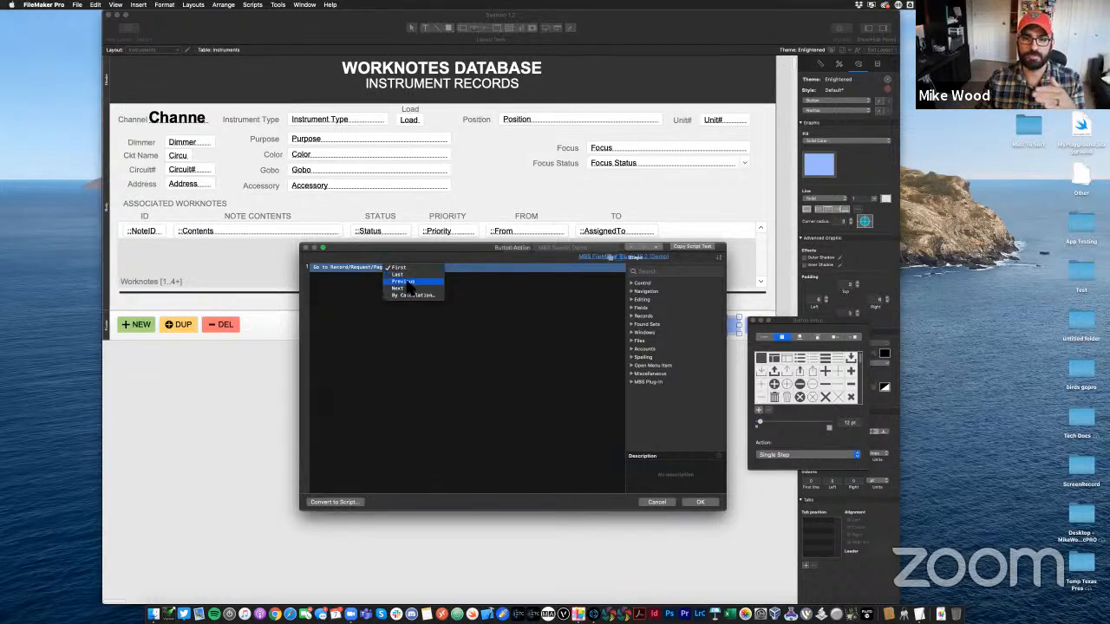
click(403, 282)
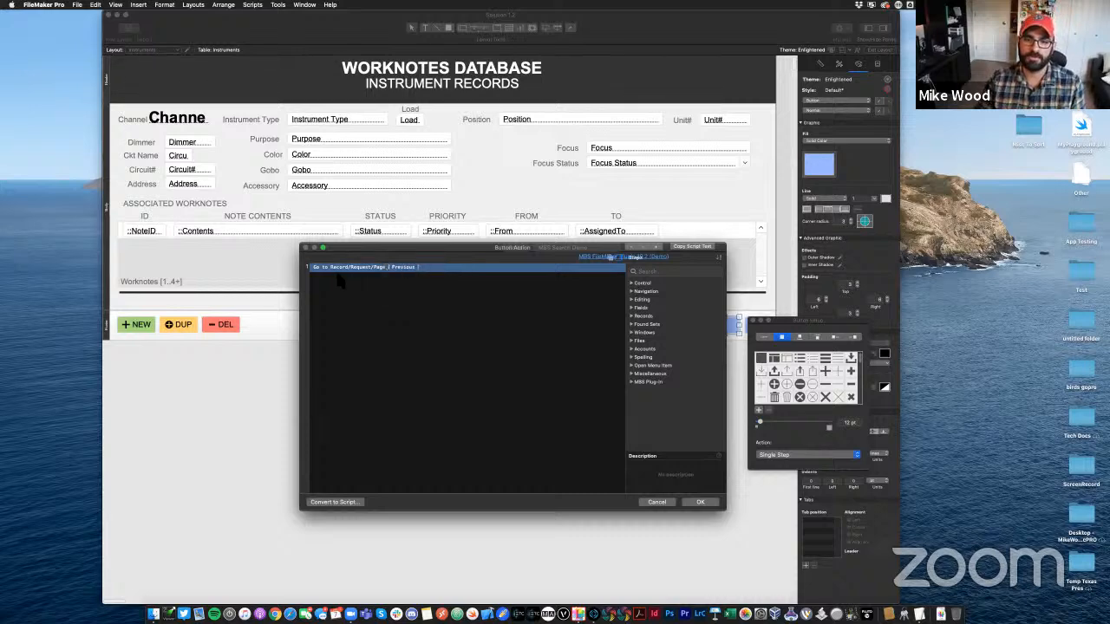
click(703, 502)
Assign the next-record arrow button a Single Step action that performs Go to Record/Request/Page with the Next option
drag(798, 320, 734, 357)
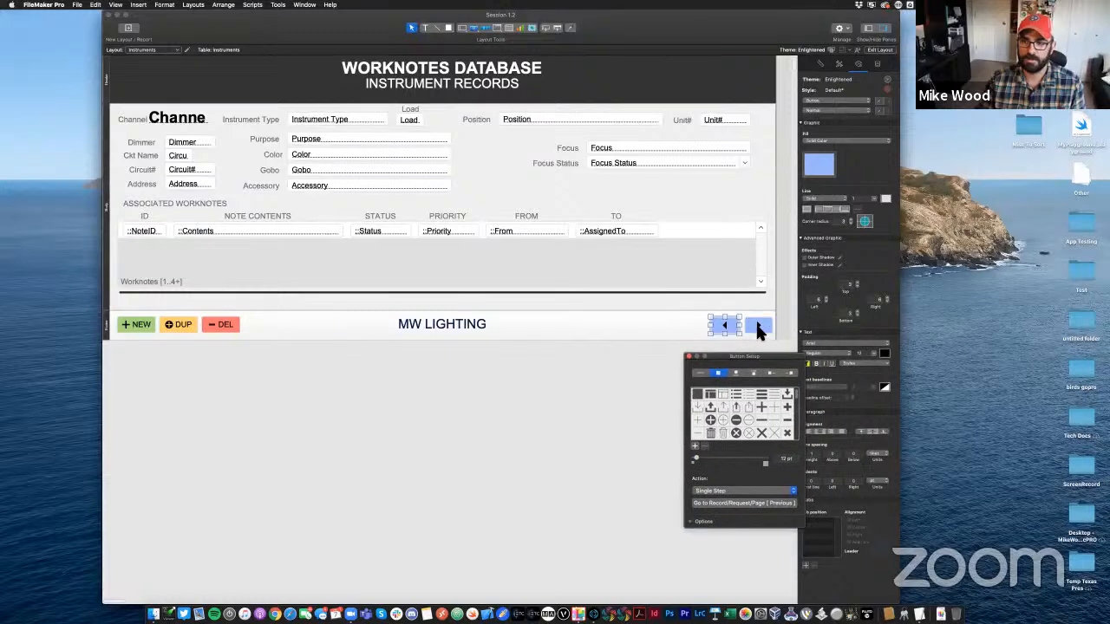
double_click(758, 327)
click(825, 457)
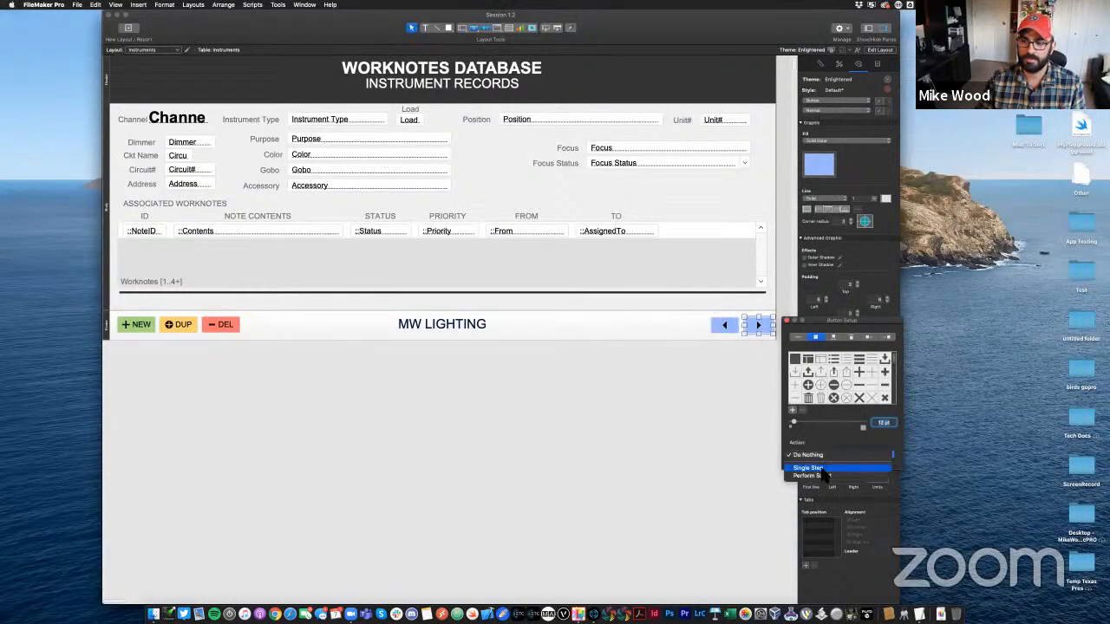
click(823, 475)
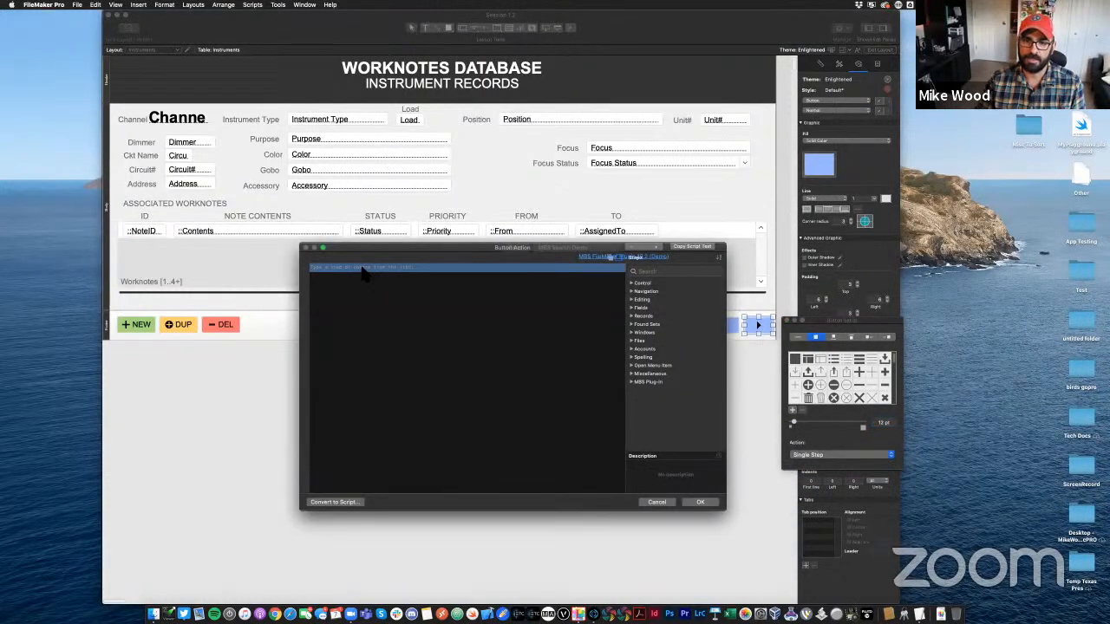
text(go to rec)
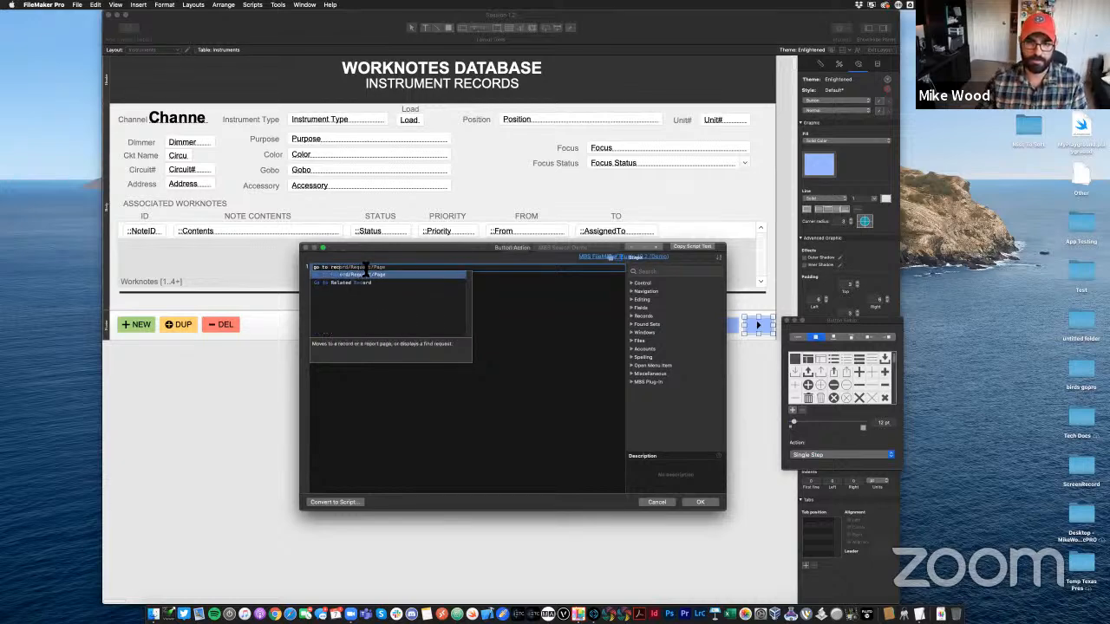
click(379, 275)
click(404, 269)
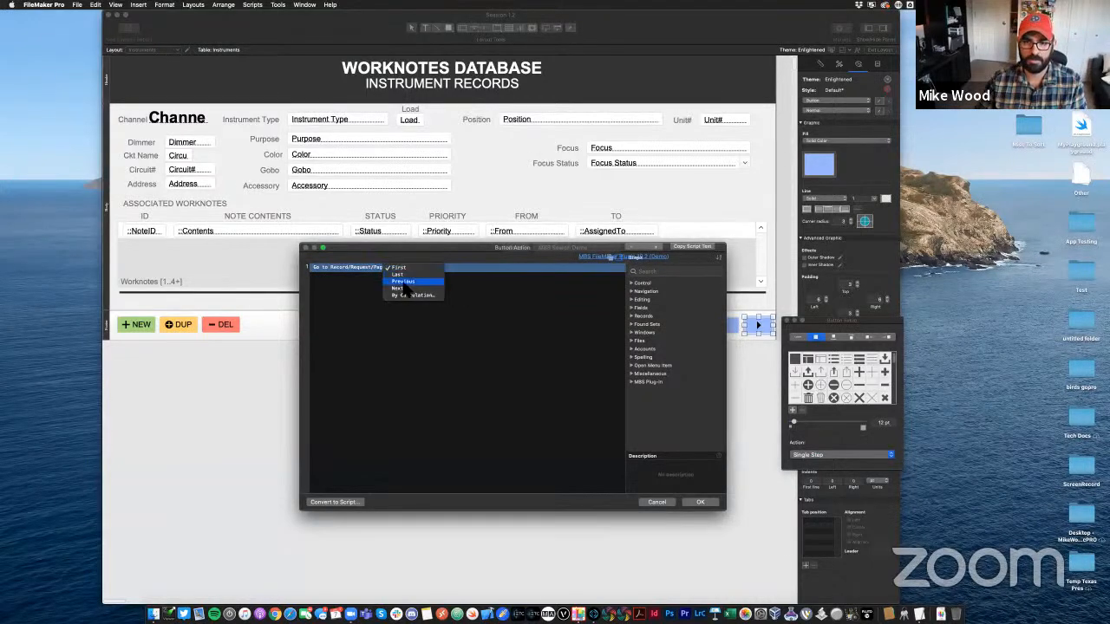
click(407, 289)
click(701, 502)
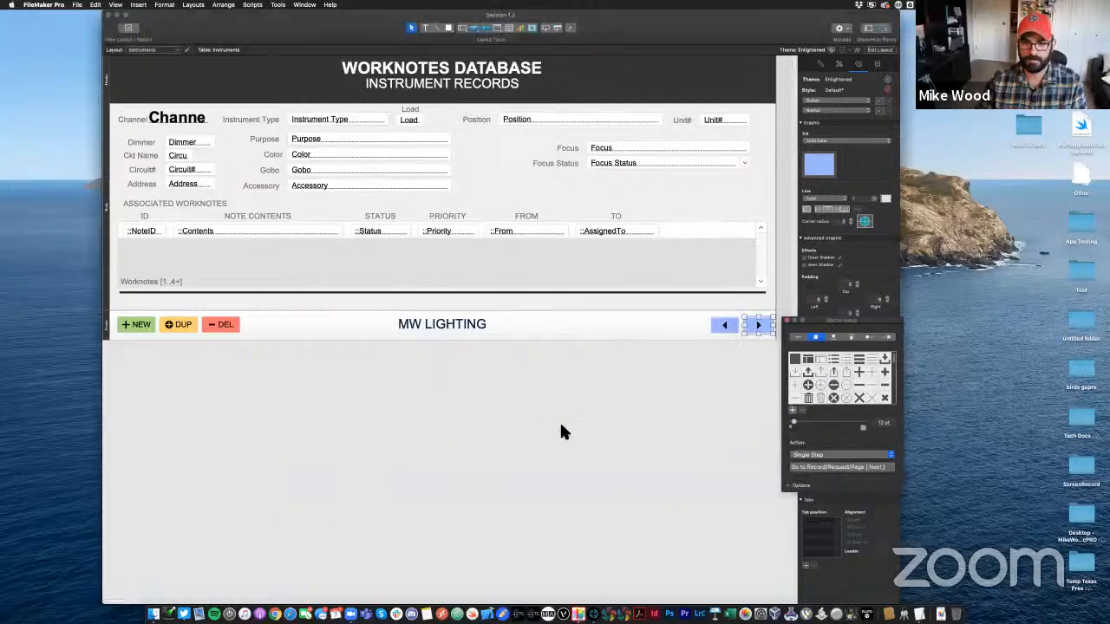
Test the previous and next arrow buttons in Browse mode by moving back and forth through the instrument records
key(super+b)
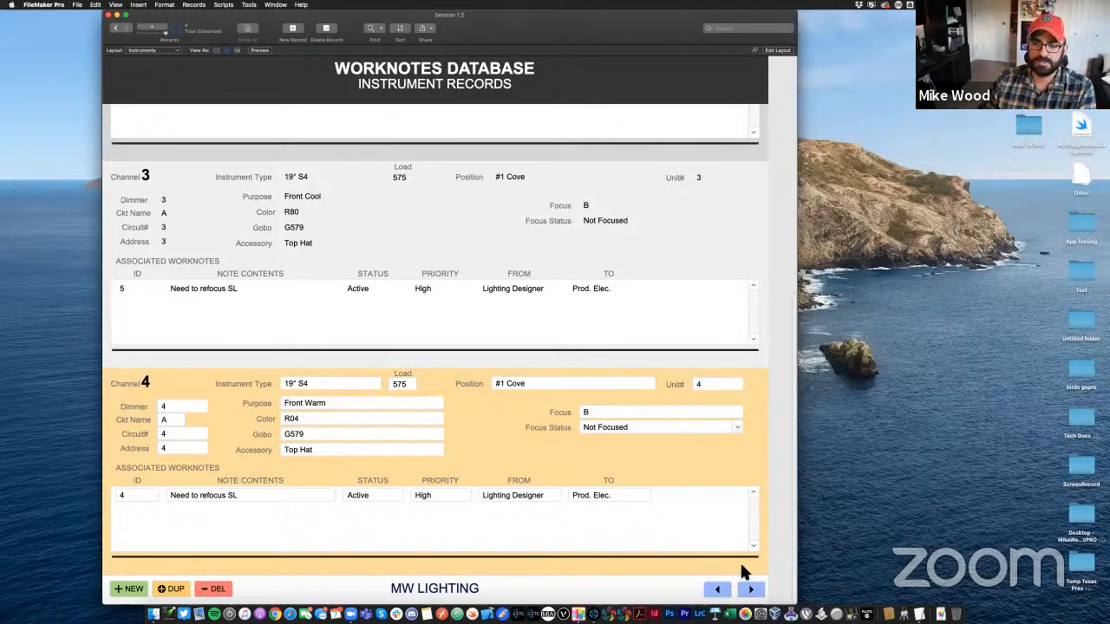
click(719, 593)
click(750, 591)
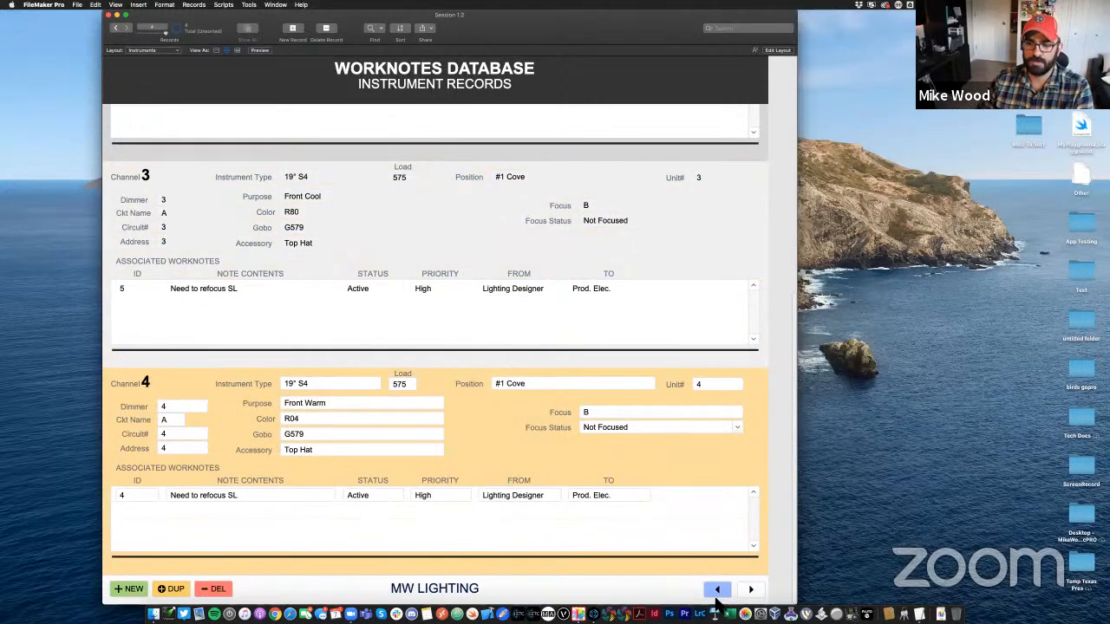
click(718, 593)
click(718, 595)
click(718, 593)
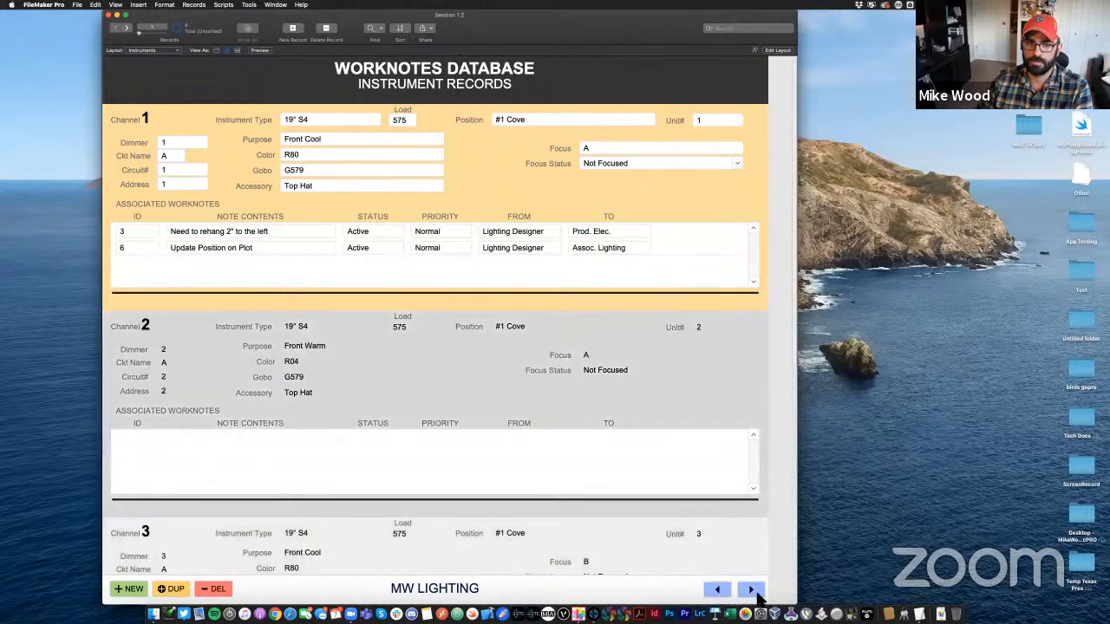
click(752, 592)
click(751, 591)
click(753, 593)
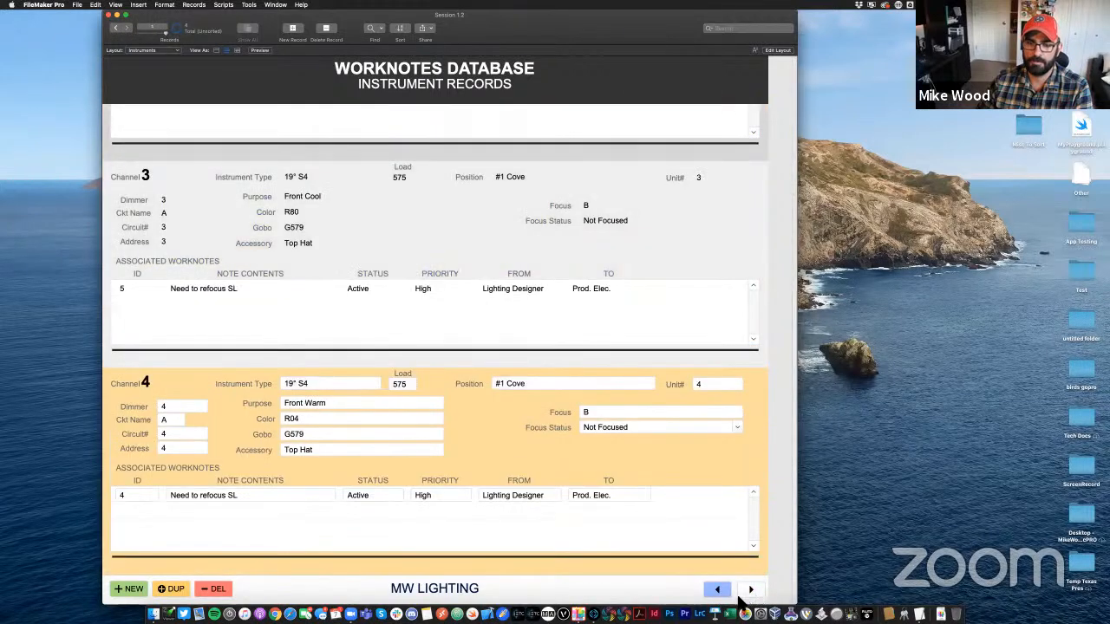
click(719, 593)
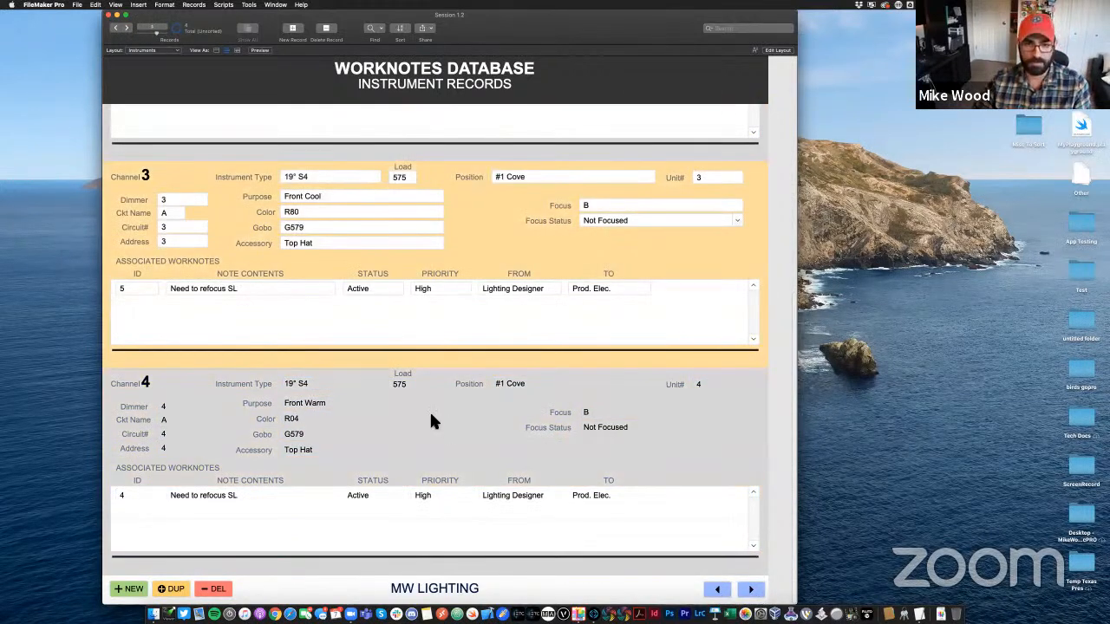
Zoom out the record list and test both arrow buttons from the first to the last channel
click(96, 5)
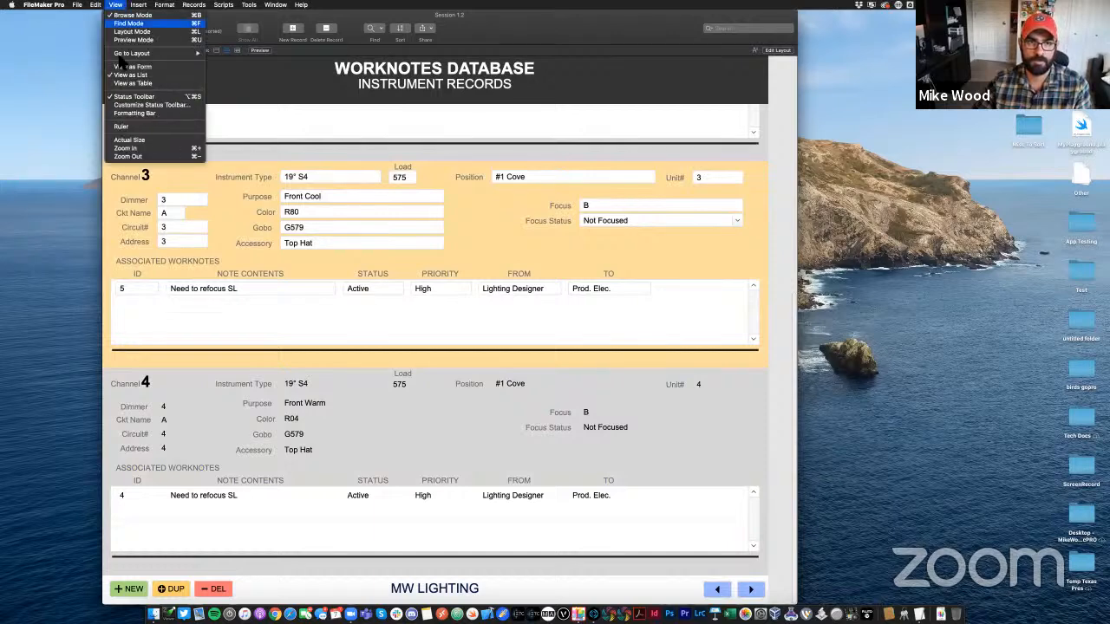
click(141, 166)
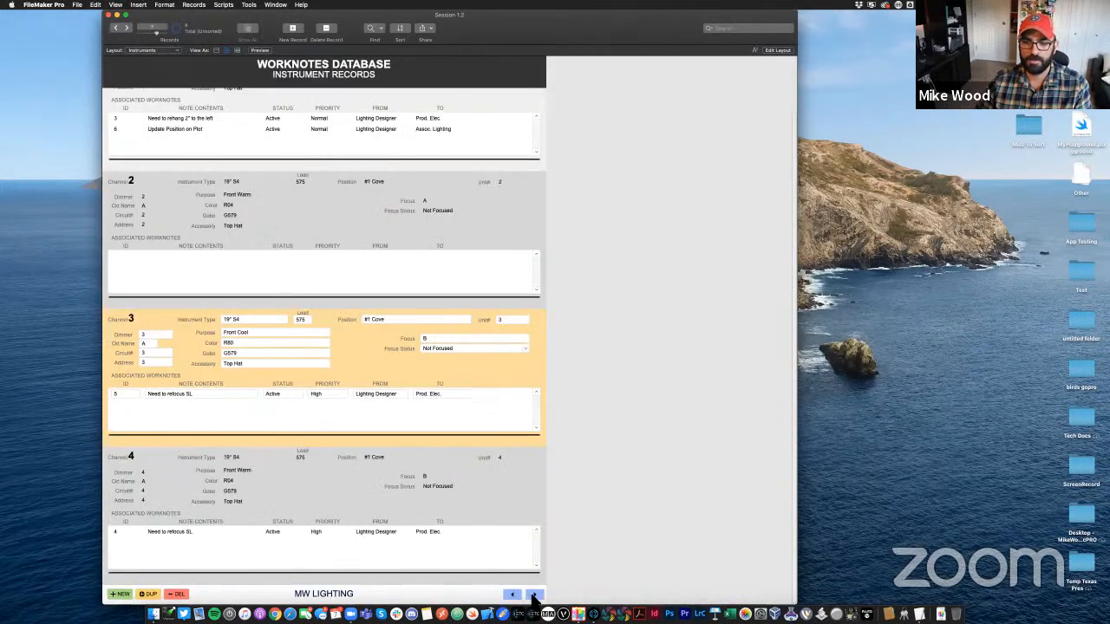
click(532, 595)
click(510, 595)
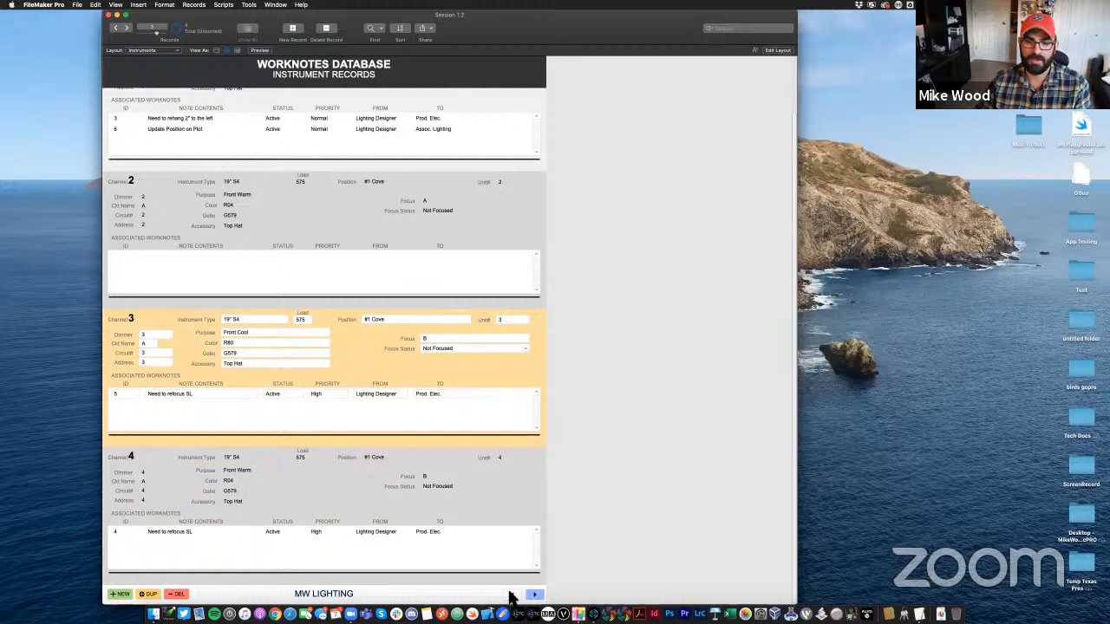
click(512, 596)
click(512, 595)
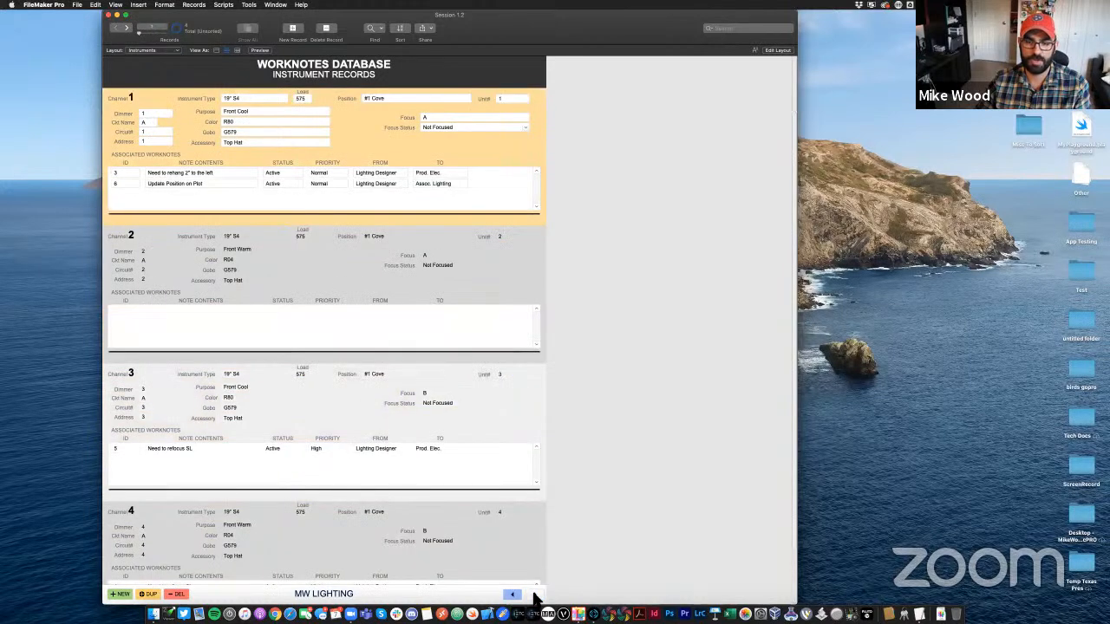
click(533, 595)
click(533, 595)
click(534, 595)
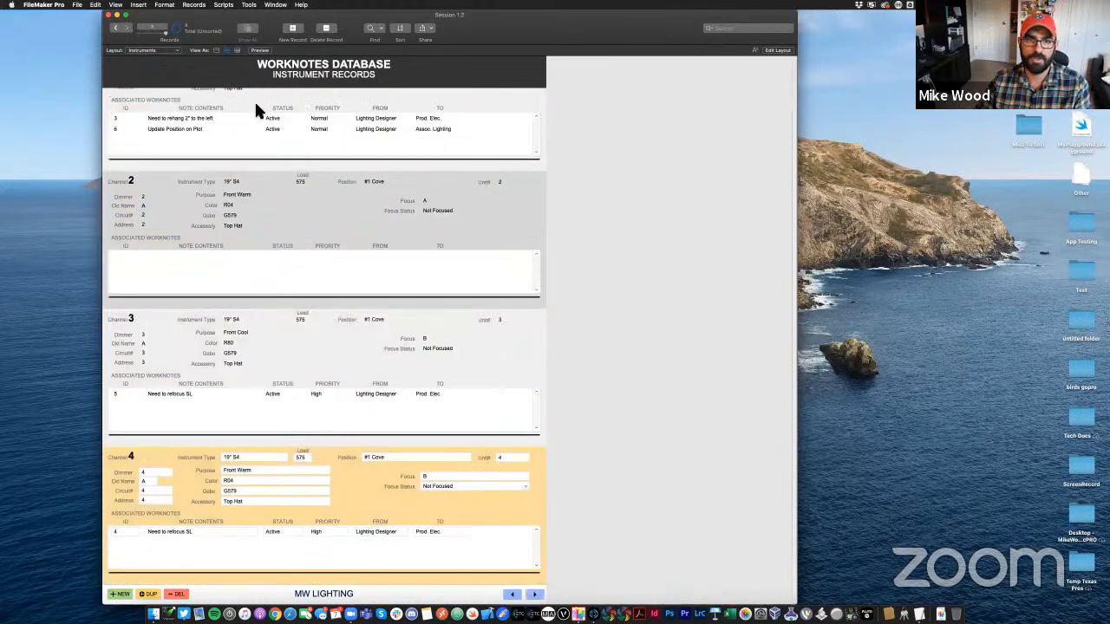
View the records as a form and test stepping through the channels with both arrow buttons
click(216, 50)
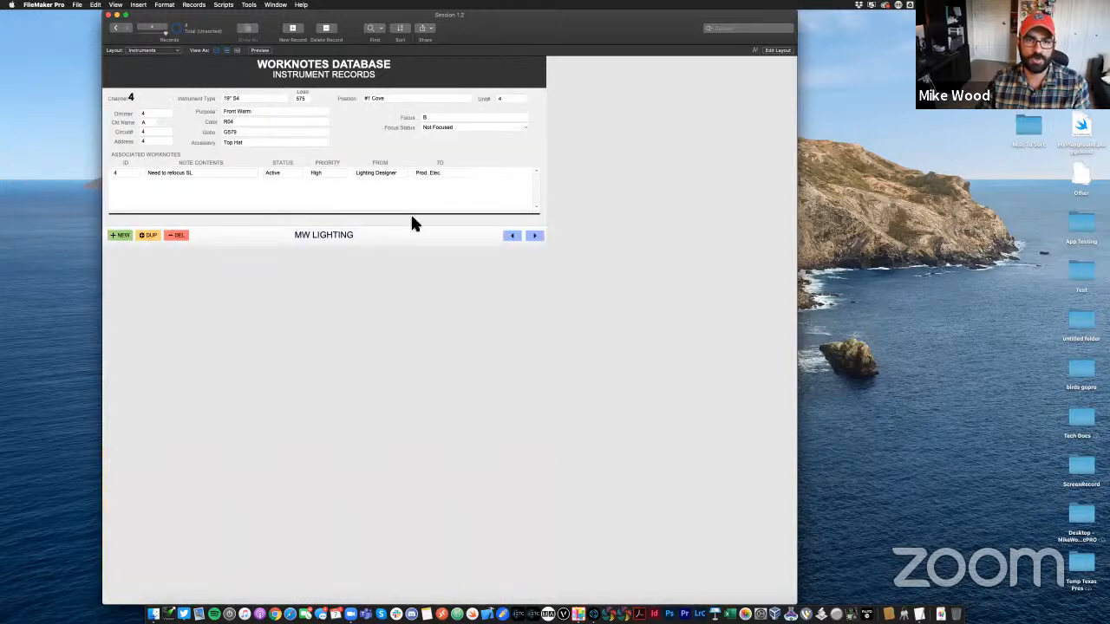
click(514, 235)
click(516, 235)
click(515, 235)
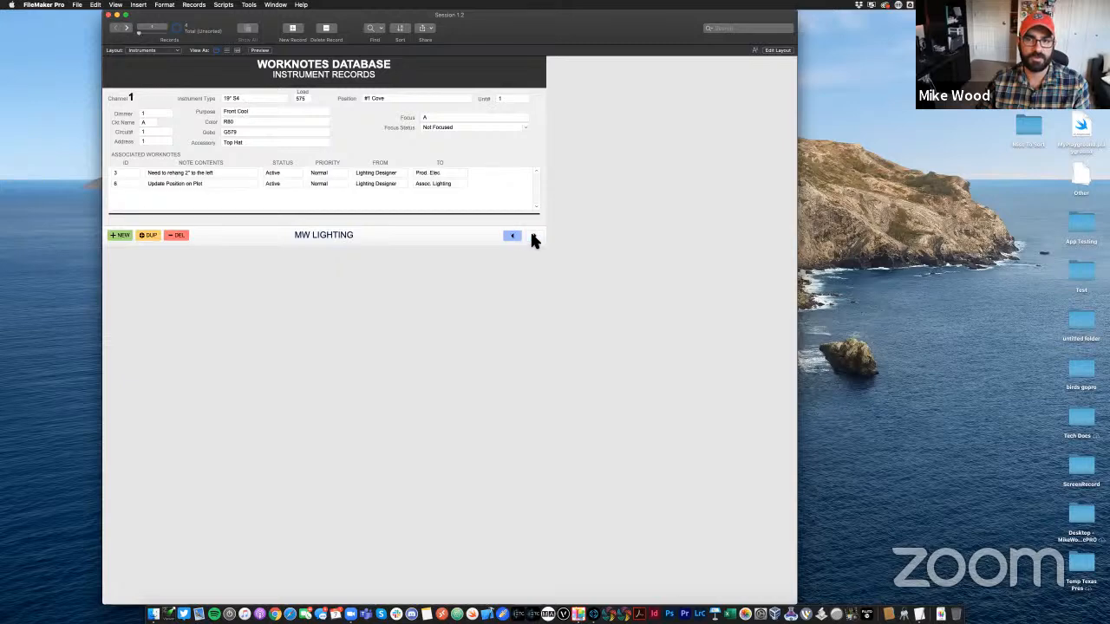
click(533, 235)
click(532, 235)
click(532, 235)
click(512, 235)
click(513, 235)
click(513, 235)
click(534, 236)
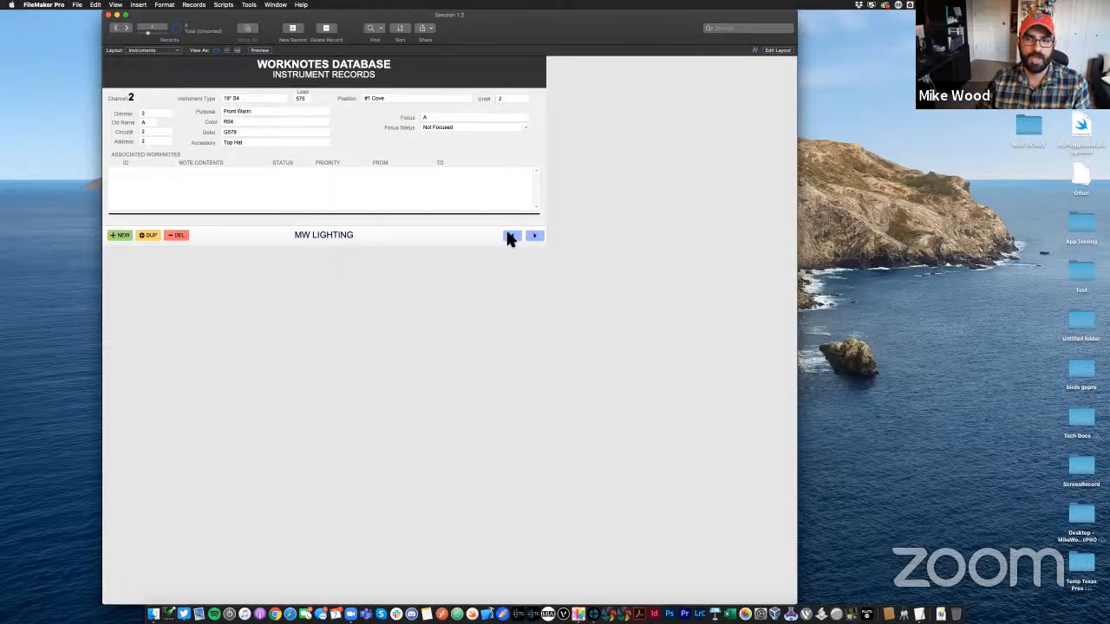
click(538, 235)
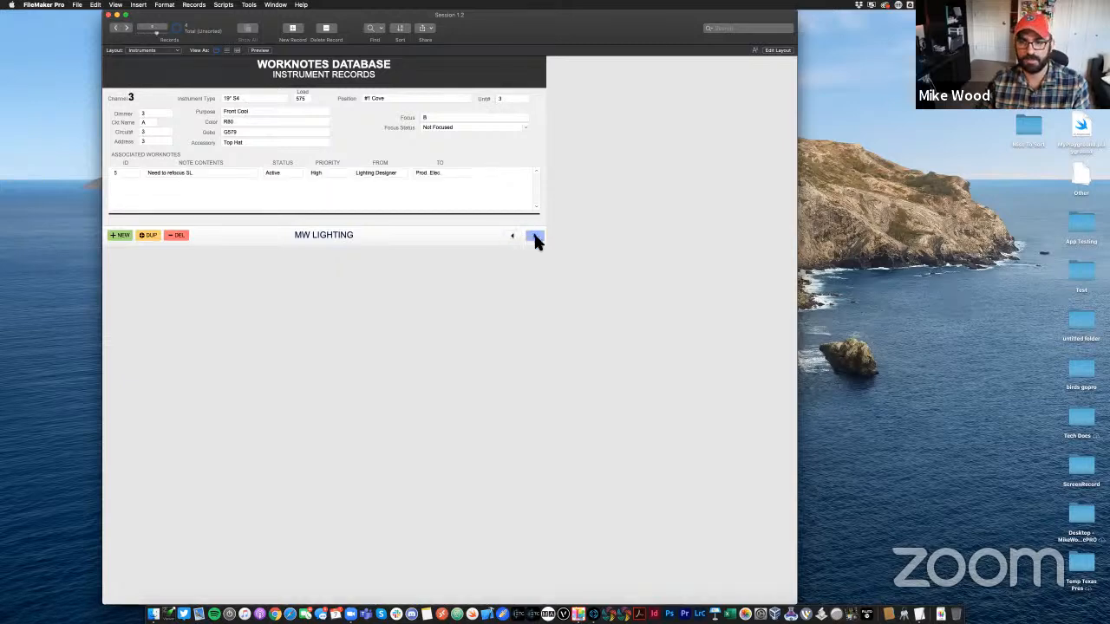
click(515, 235)
click(534, 235)
click(512, 236)
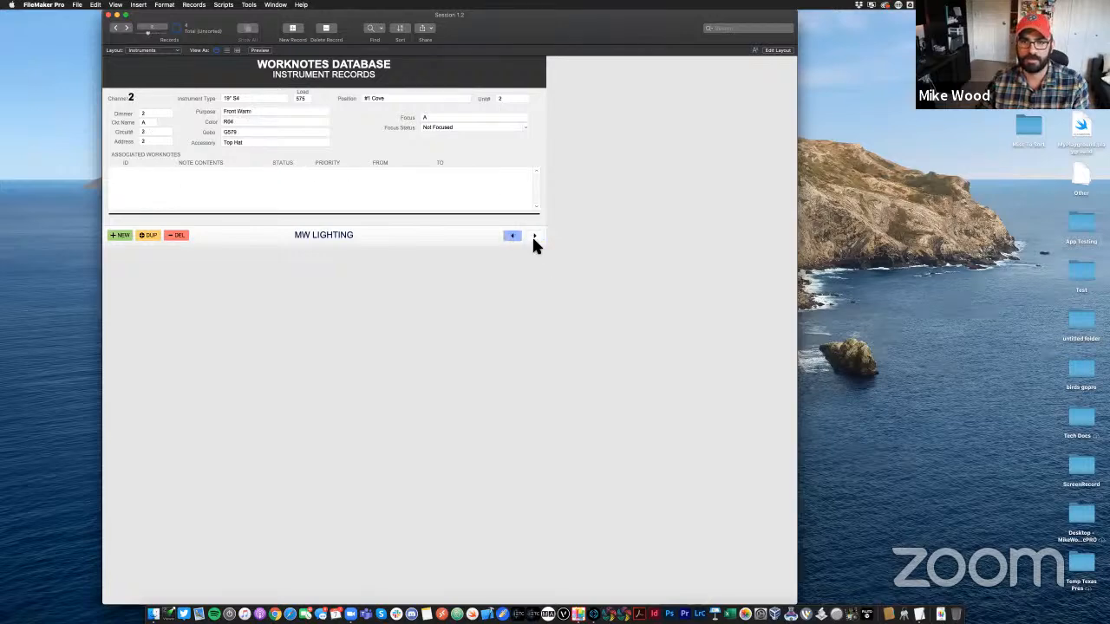
click(535, 237)
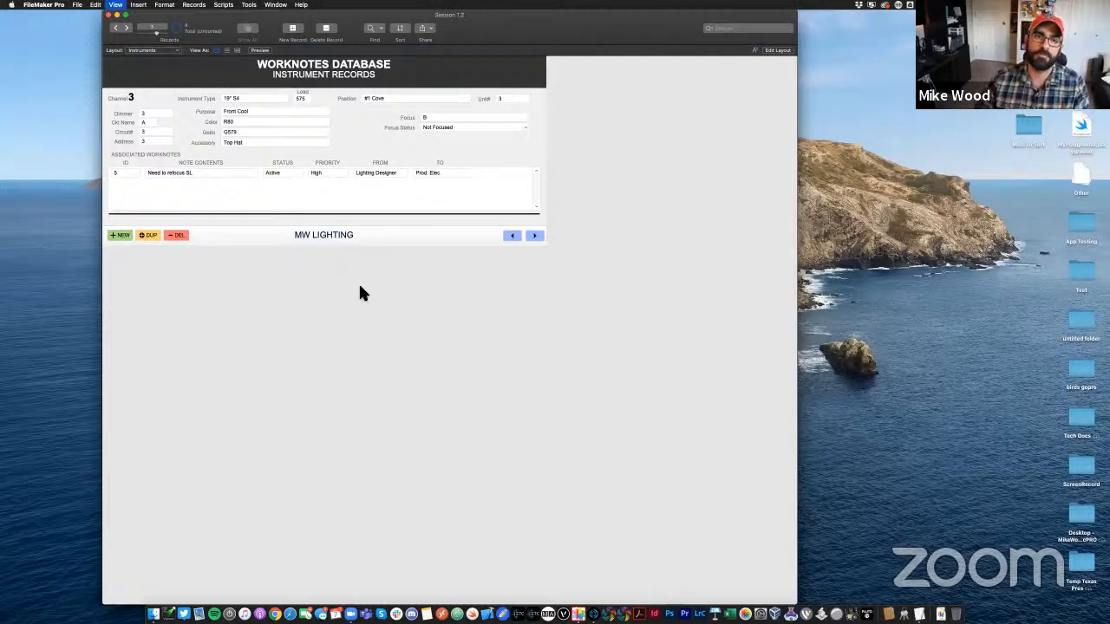
In Layout mode, copy the Instruments layout's two header titles together with its footer buttons and MW LIGHTING text
key(super+l)
drag(602, 254, 120, 229)
shift+click(308, 65)
shift+click(311, 74)
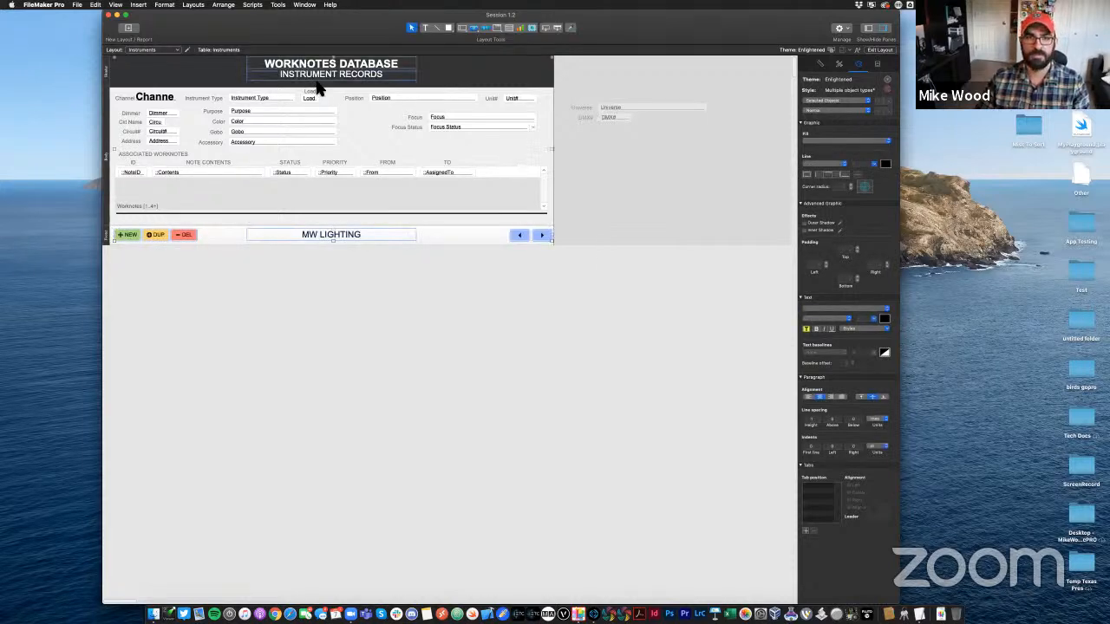
right_click(315, 75)
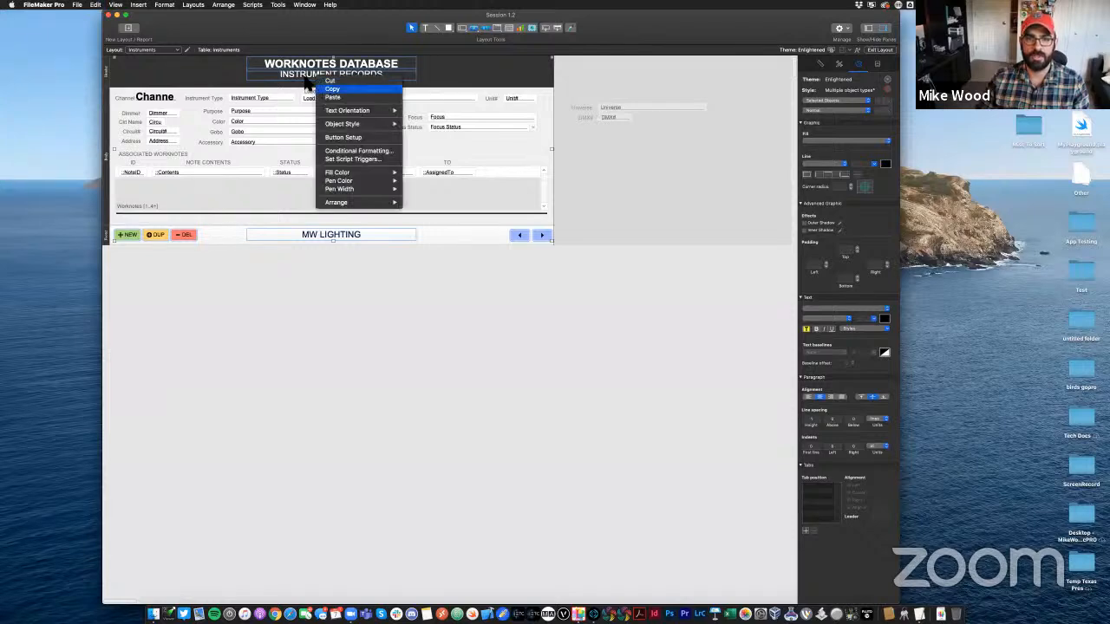
click(669, 61)
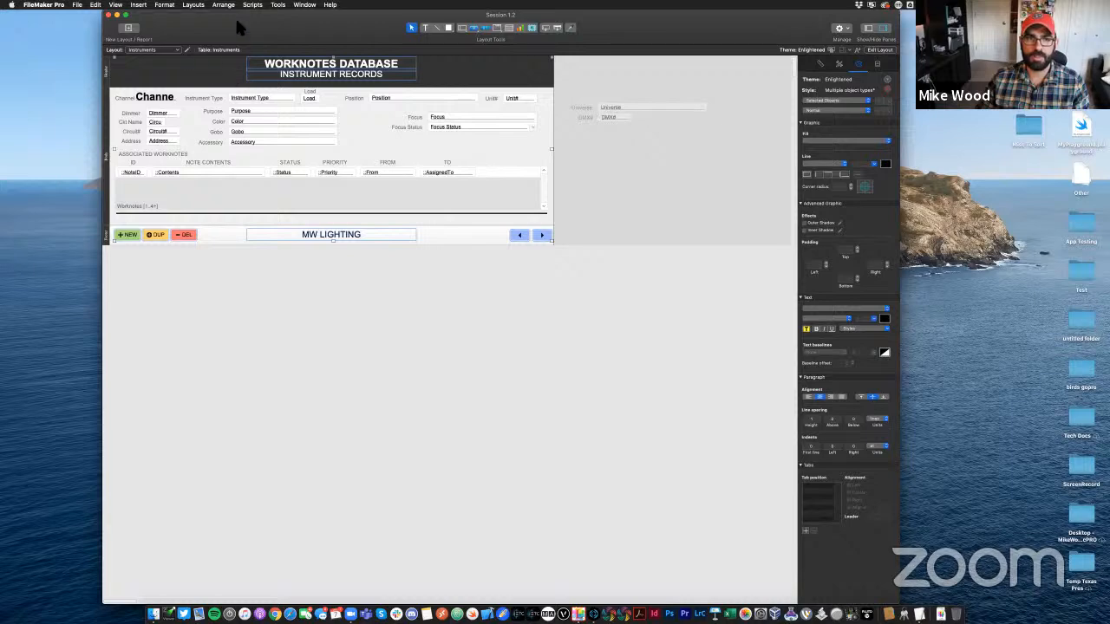
Make the Worknotes layout's header taller and paste the copied titles and footer objects into the header and footer
drag(235, 16, 230, 15)
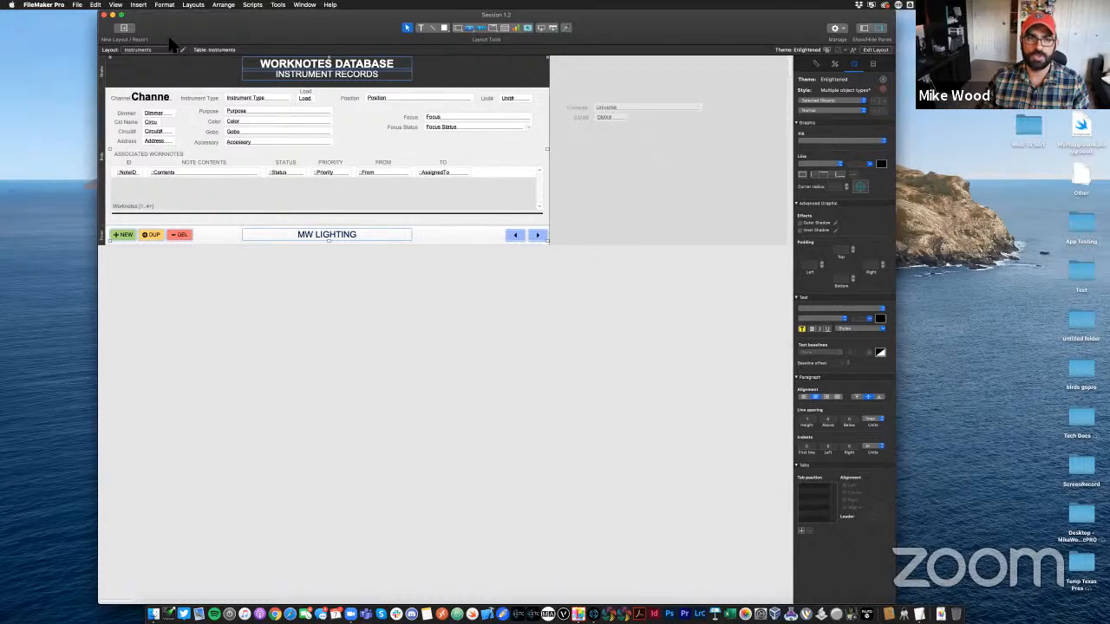
click(123, 5)
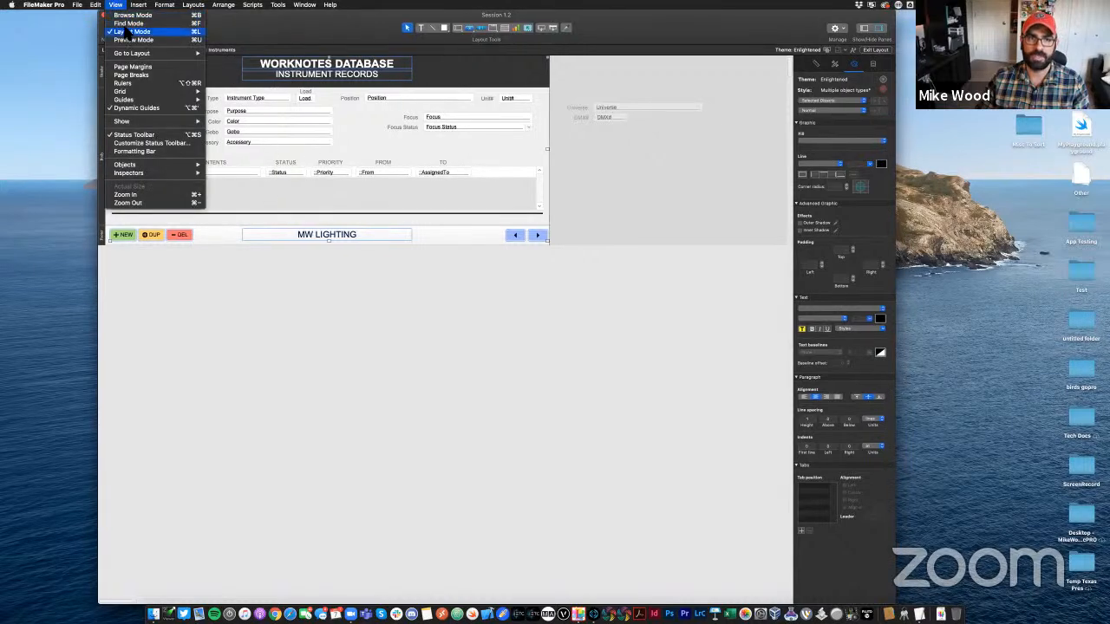
click(143, 50)
click(143, 49)
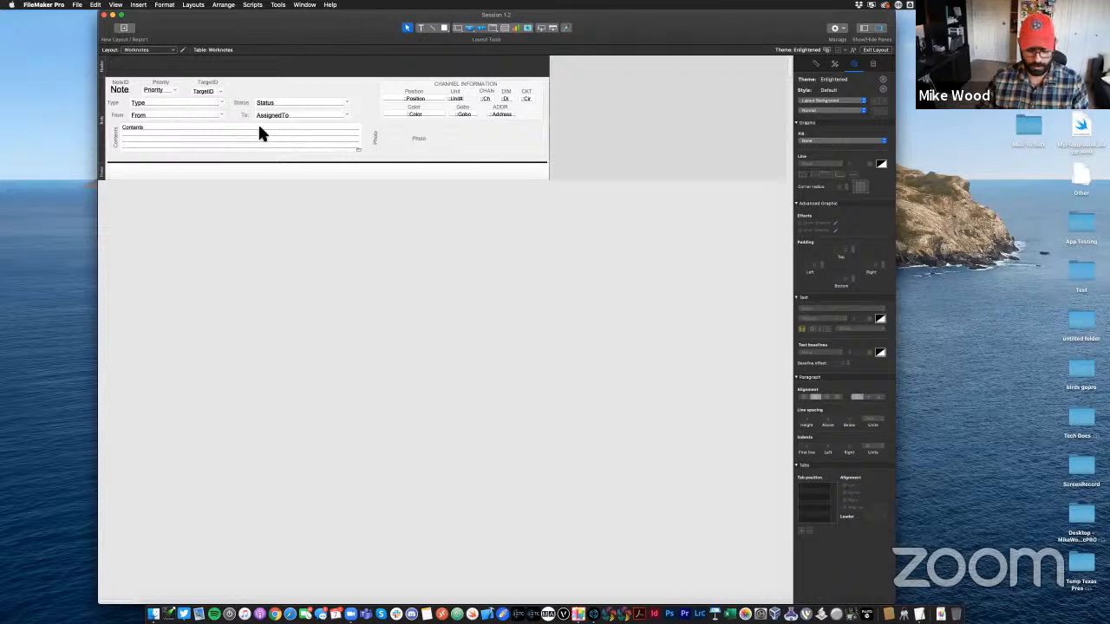
drag(309, 79, 304, 96)
key(super+v)
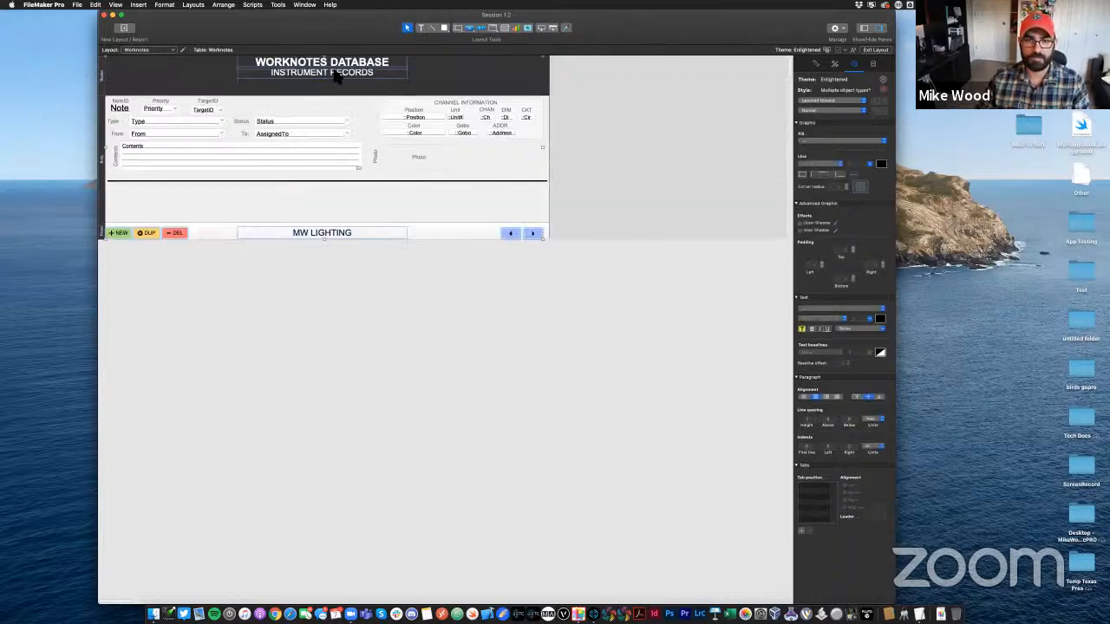
drag(347, 65, 347, 66)
click(349, 295)
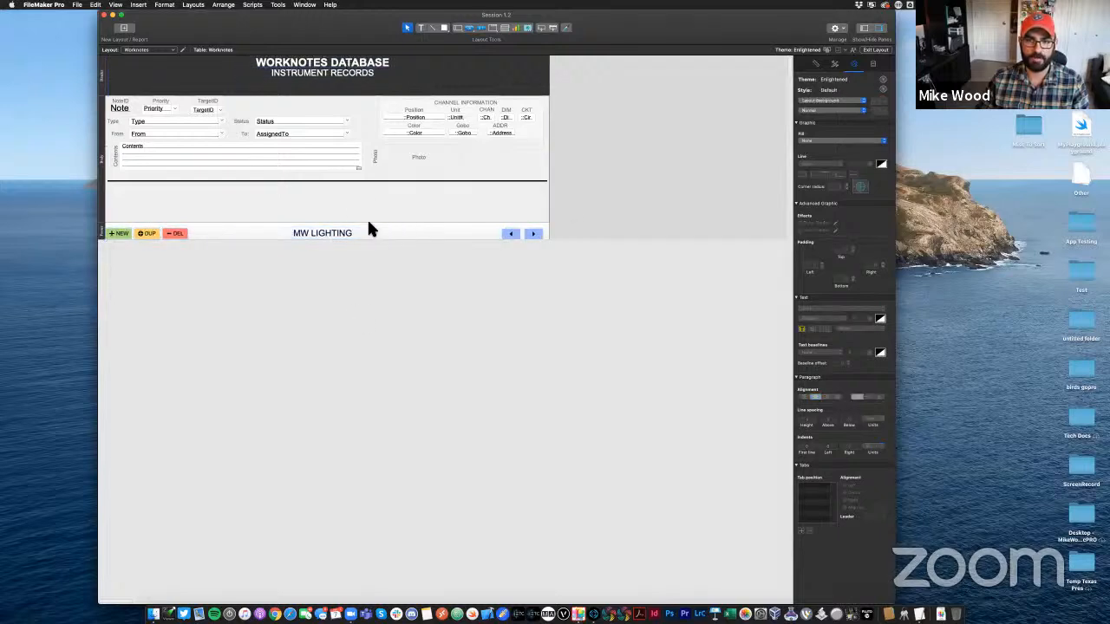
Nudge the pasted footer objects up and shorten the body so the footer sits just below the separator line
drag(566, 265, 116, 232)
key(Up)
key(Up)
key(Up)
key(Up)
key(Up)
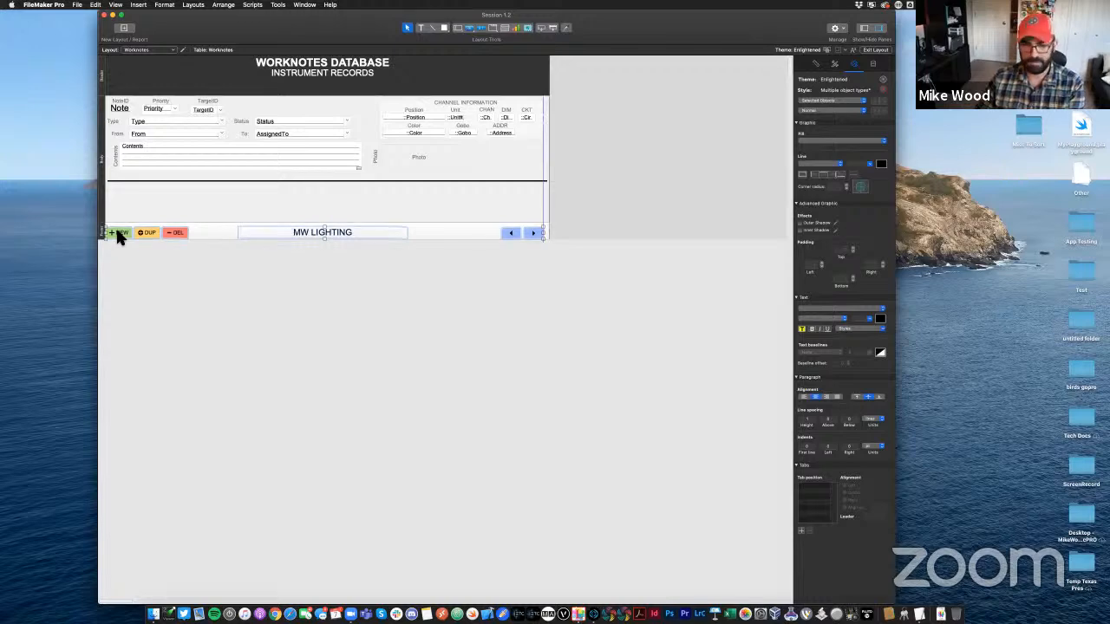
click(247, 224)
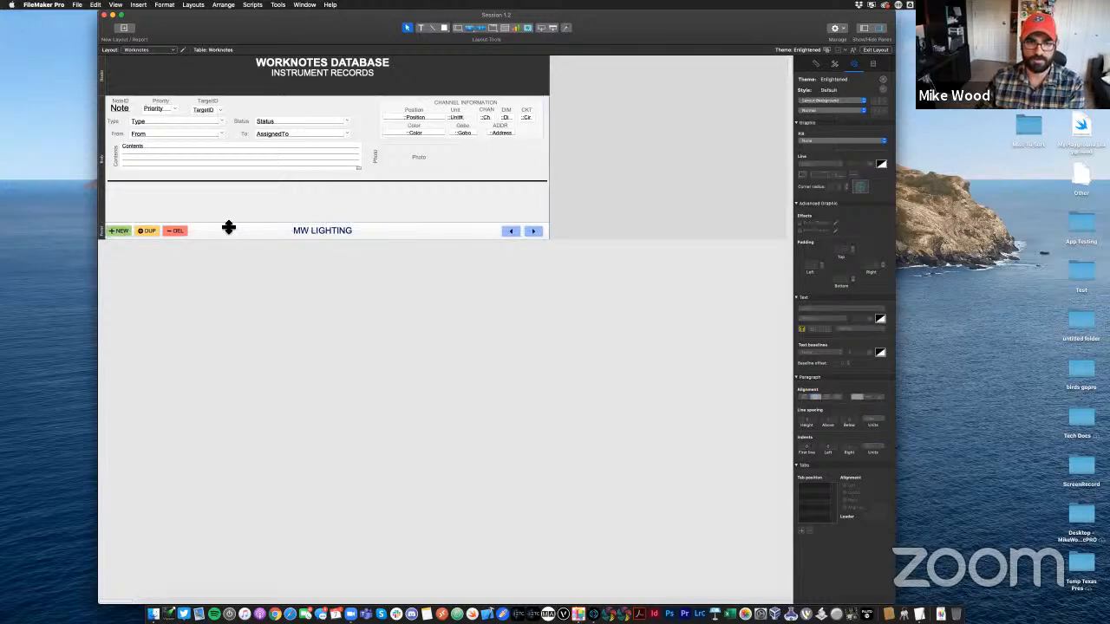
drag(228, 228, 240, 189)
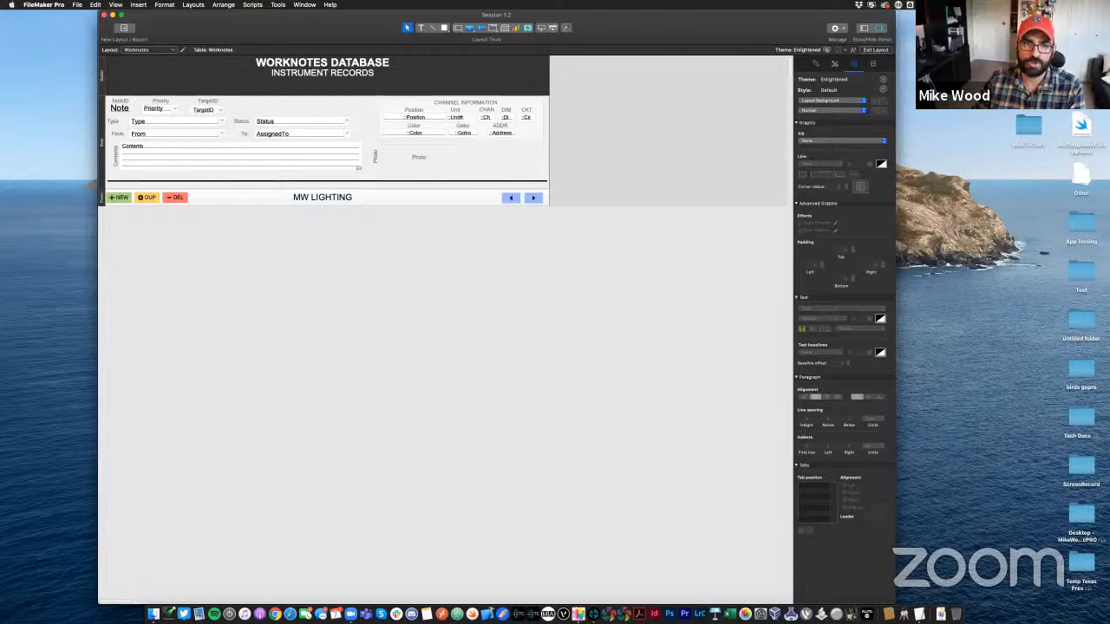
Show the rulers around the Worknotes layout
click(115, 5)
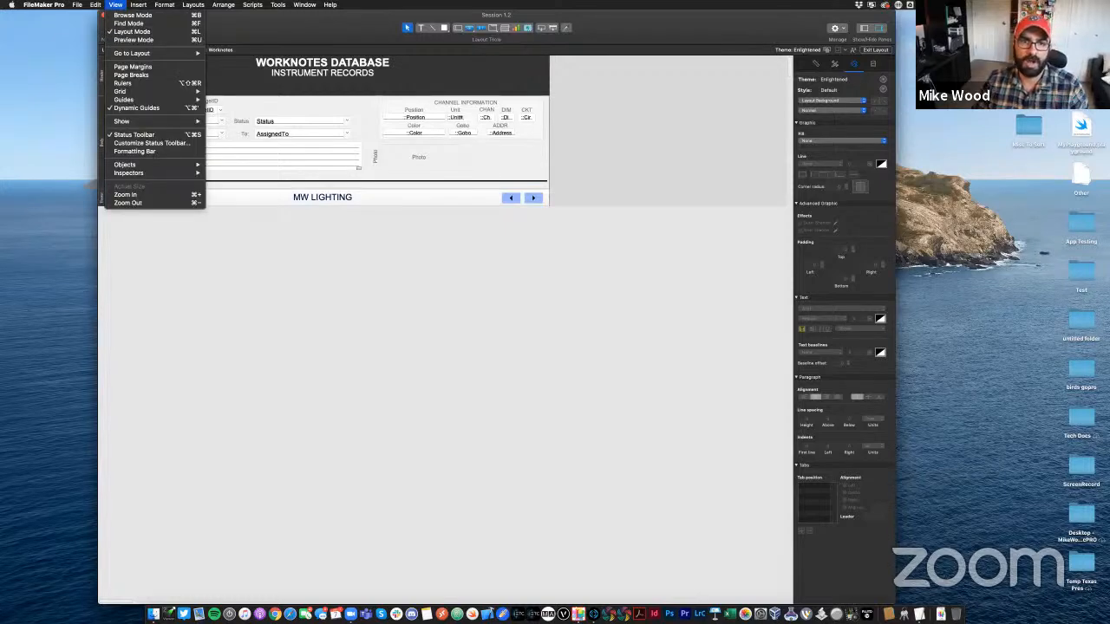
click(123, 83)
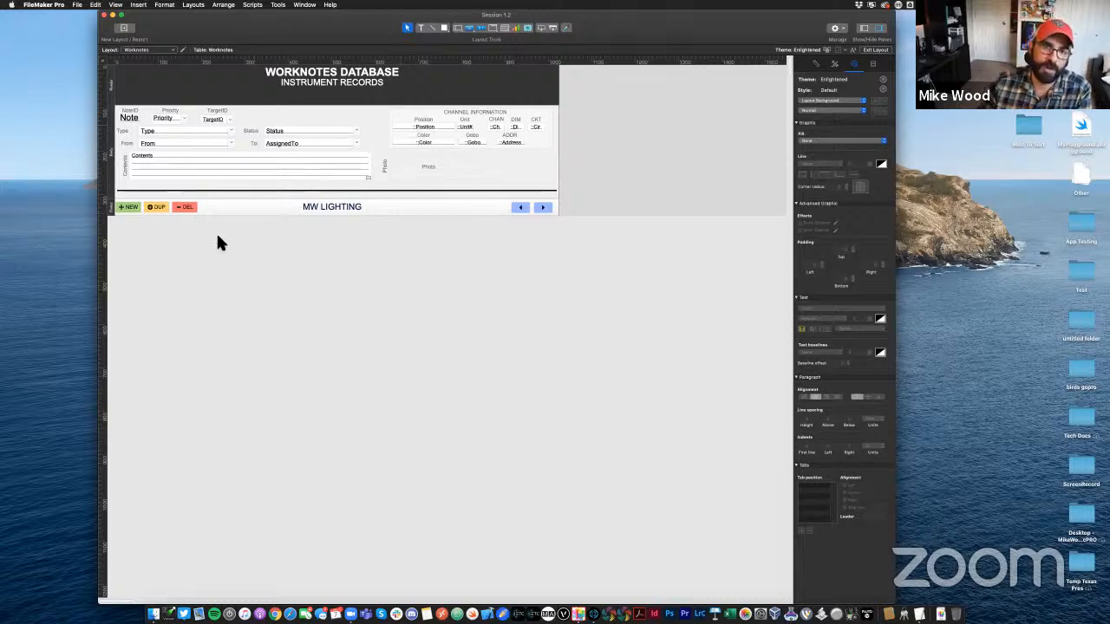
drag(217, 234, 128, 209)
click(190, 249)
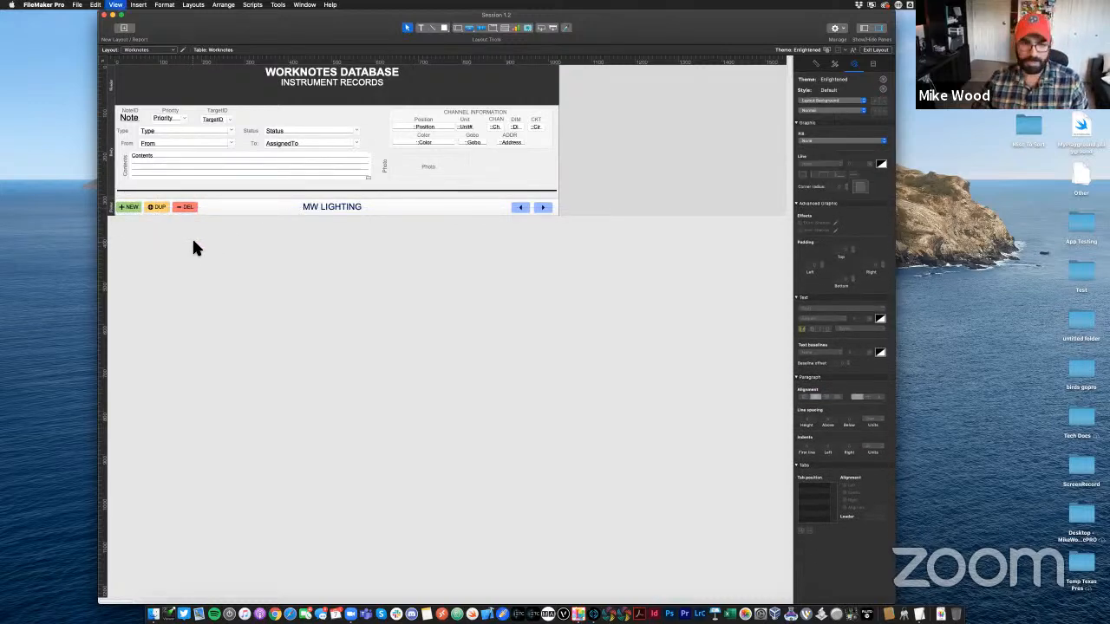
In Browse mode, add a new worknote record with the footer's NEW button and try its Status, Contents and Priority fields
key(super+b)
click(113, 596)
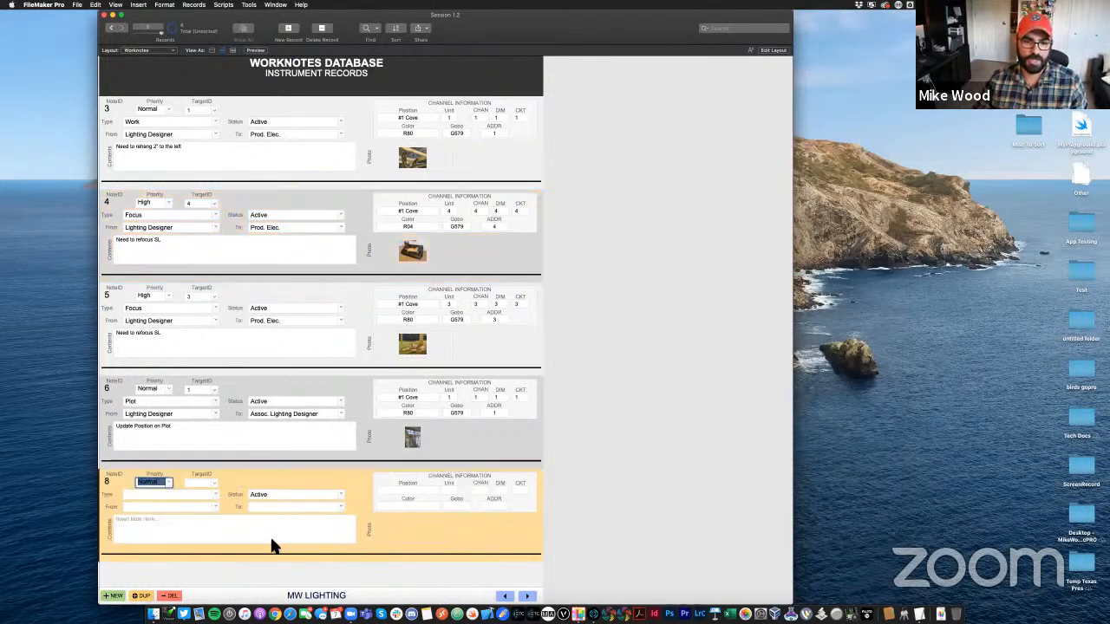
click(109, 479)
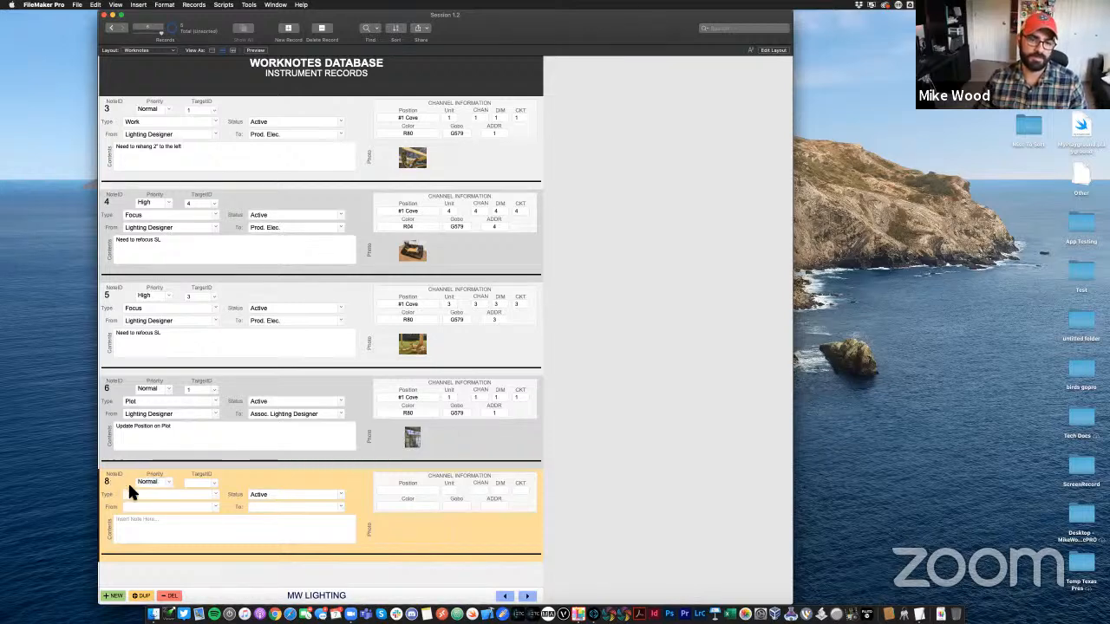
click(291, 499)
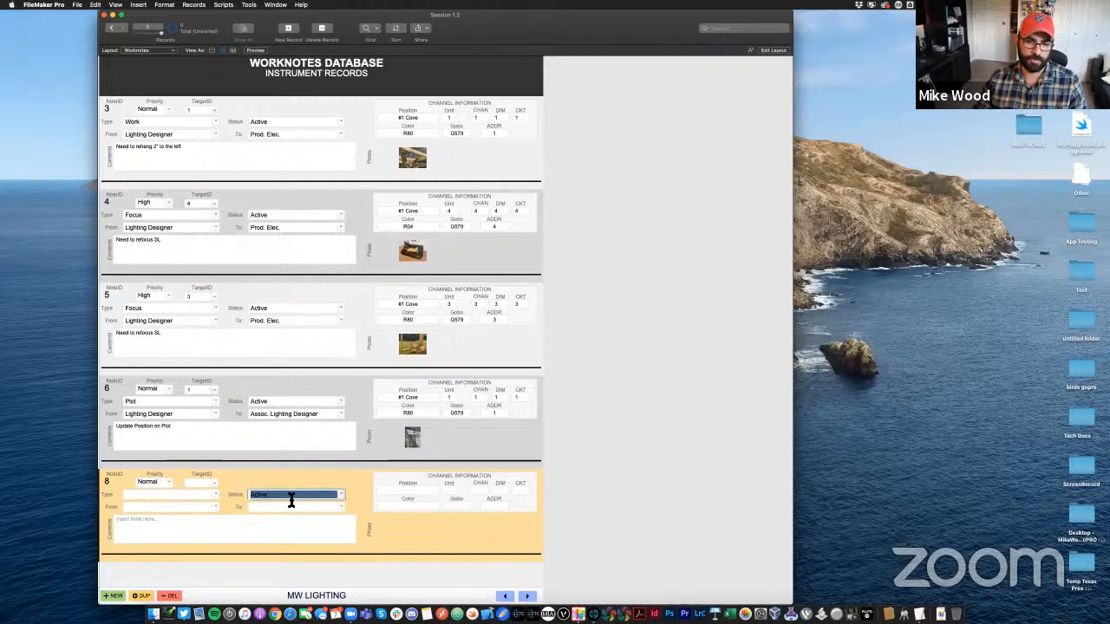
click(271, 520)
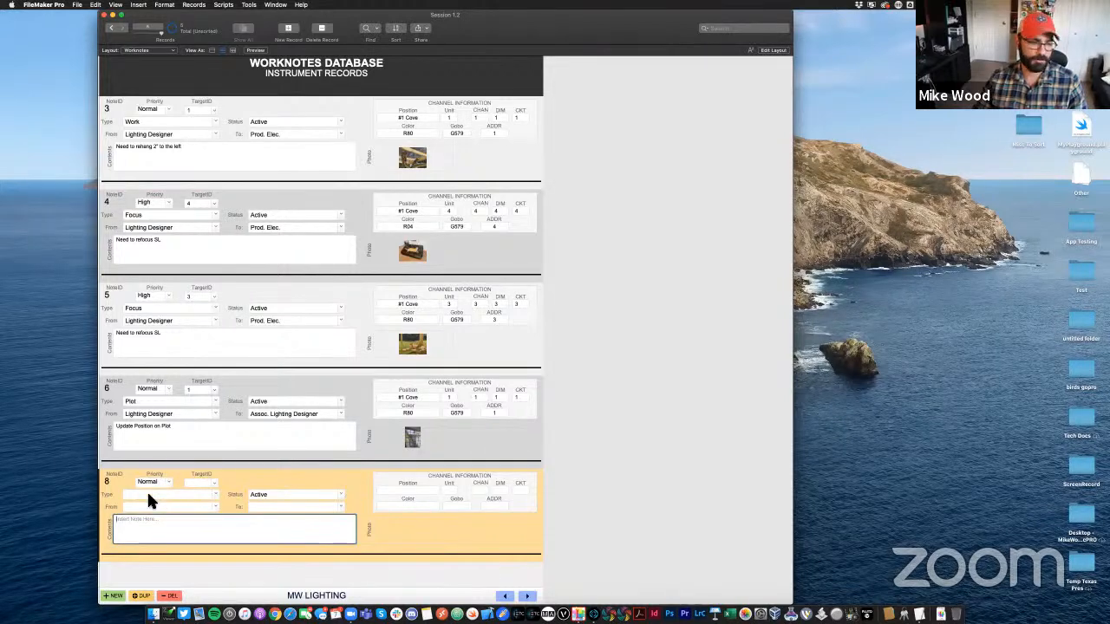
click(153, 483)
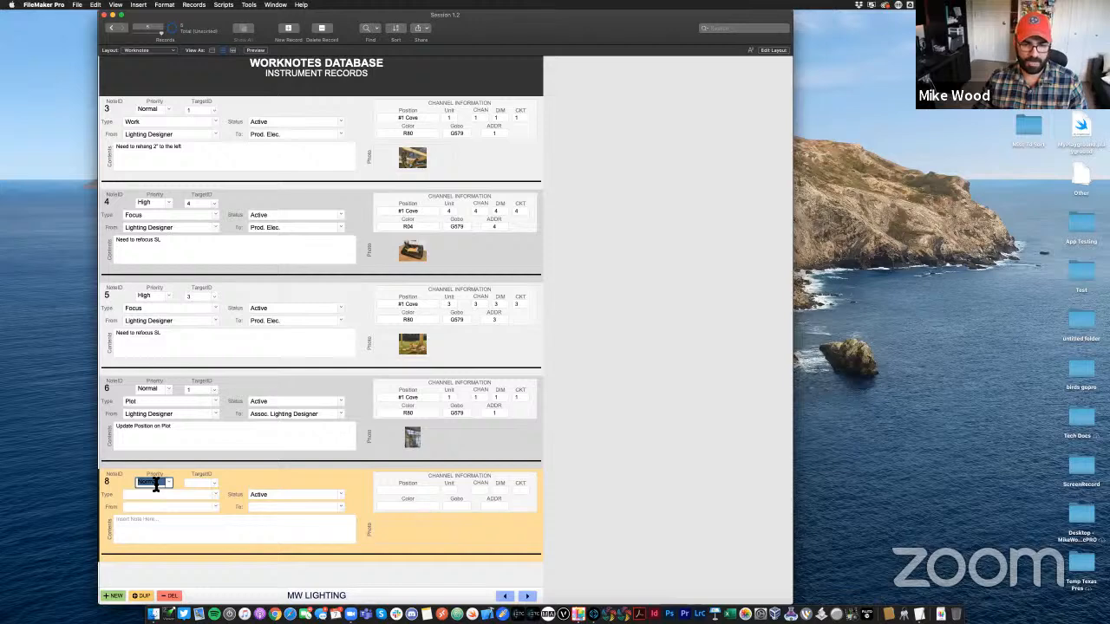
Set the new worknote's TargetID to 4, its Type to Work and its From field to Lighting Designer
click(199, 484)
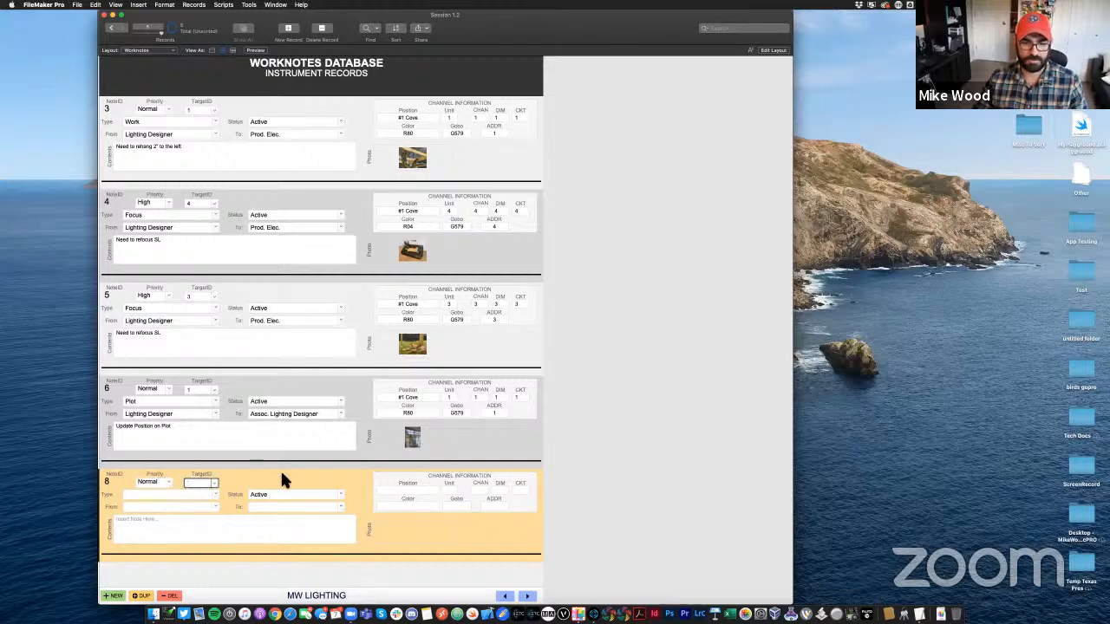
text(4)
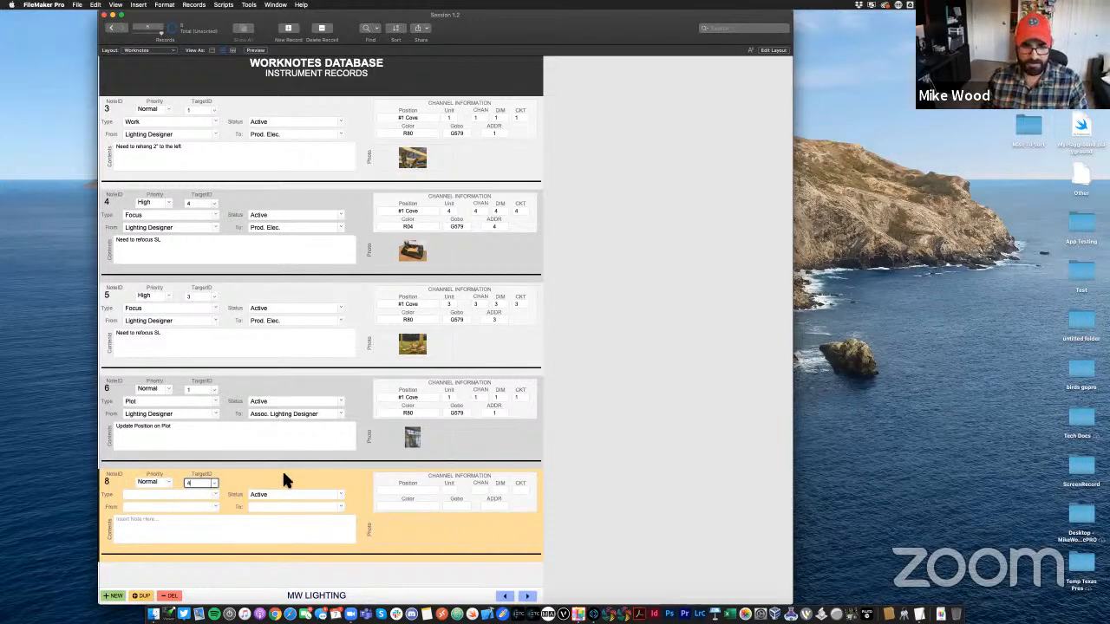
key(Tab)
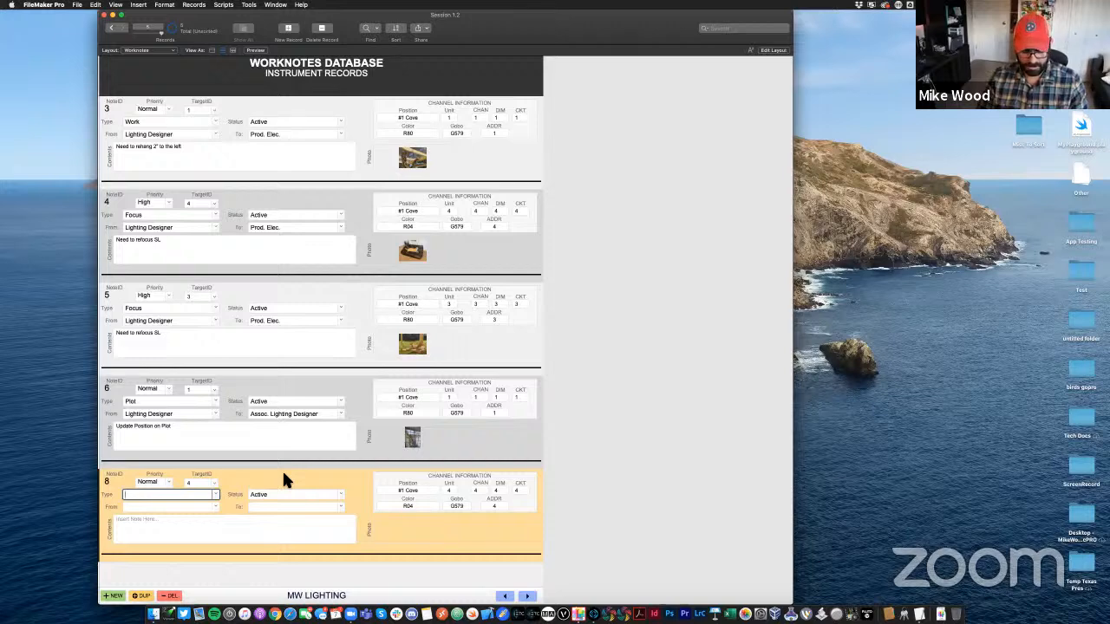
text(Work)
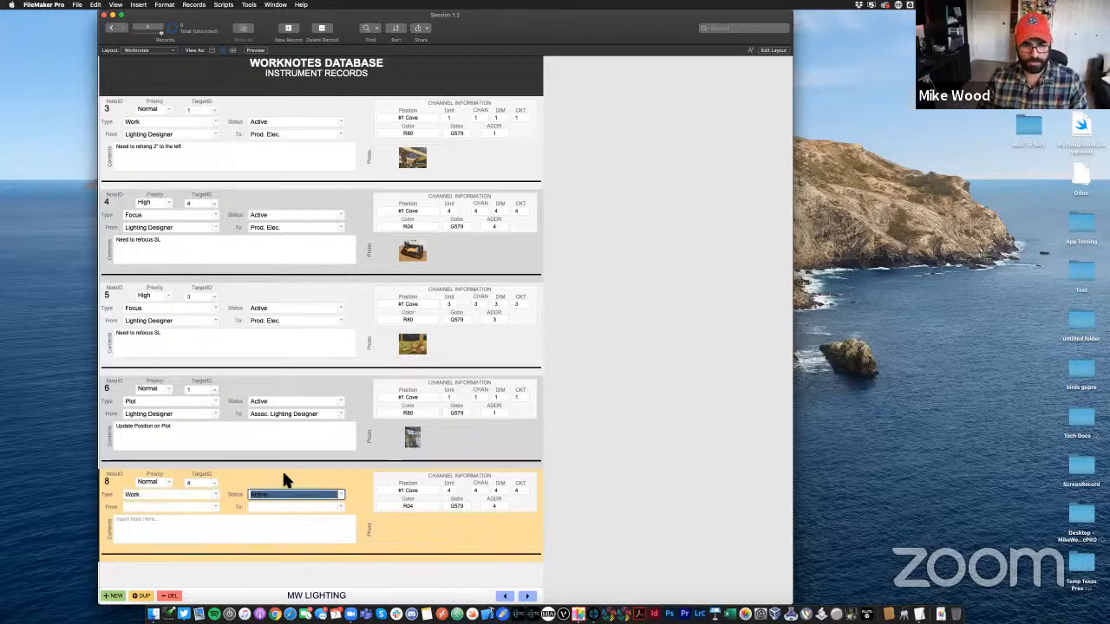
key(Tab)
text(Lighting Designer)
key(Tab)
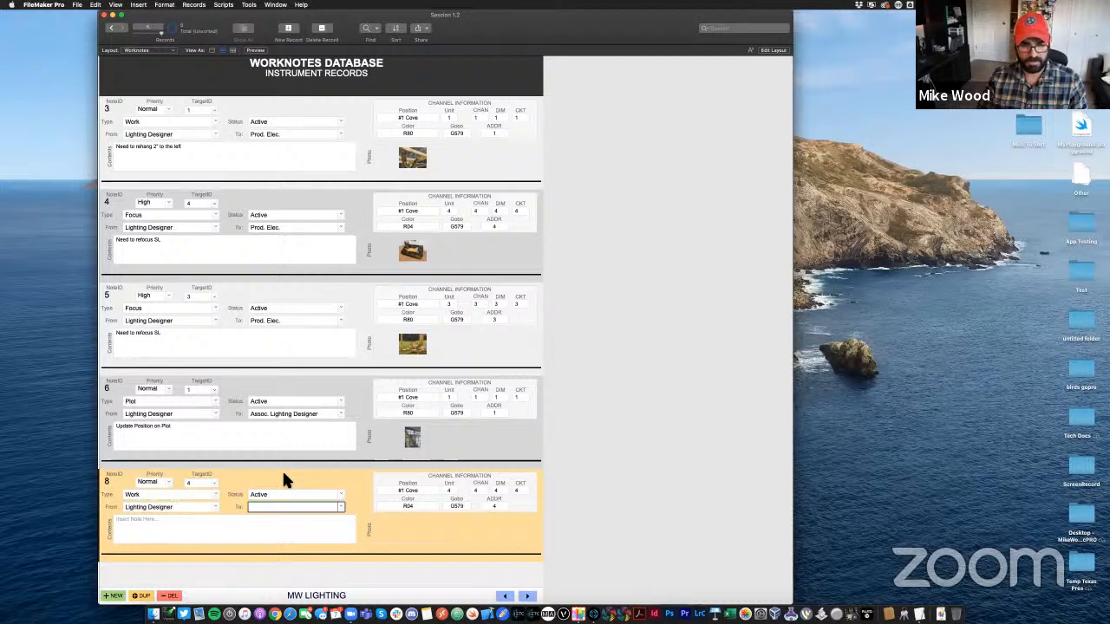
Assign the new worknote to Prod. Elec., enter the contents "Make the lights better!" and commit the record
text(Programmer)
key(Tab)
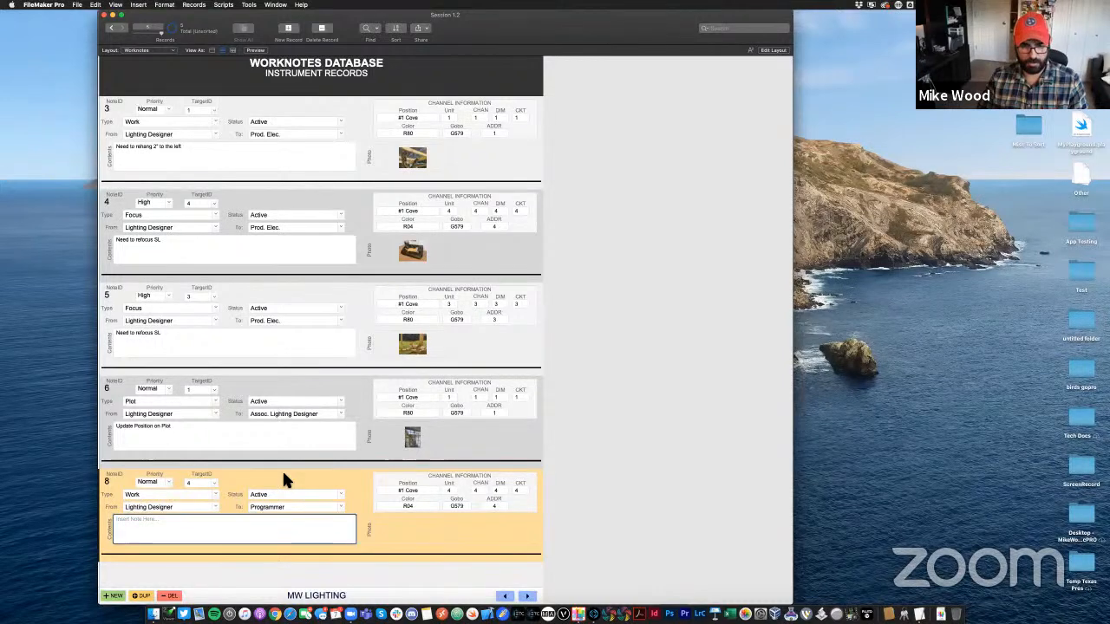
key(shift+Tab)
text(Prod. Elec.)
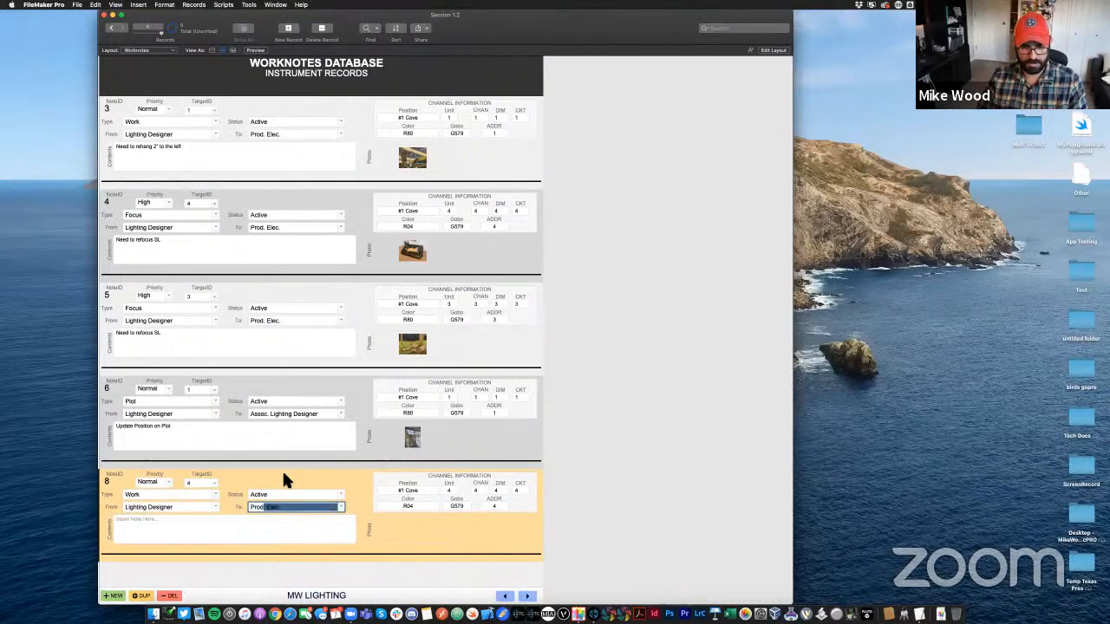
key(Tab)
text(Make )
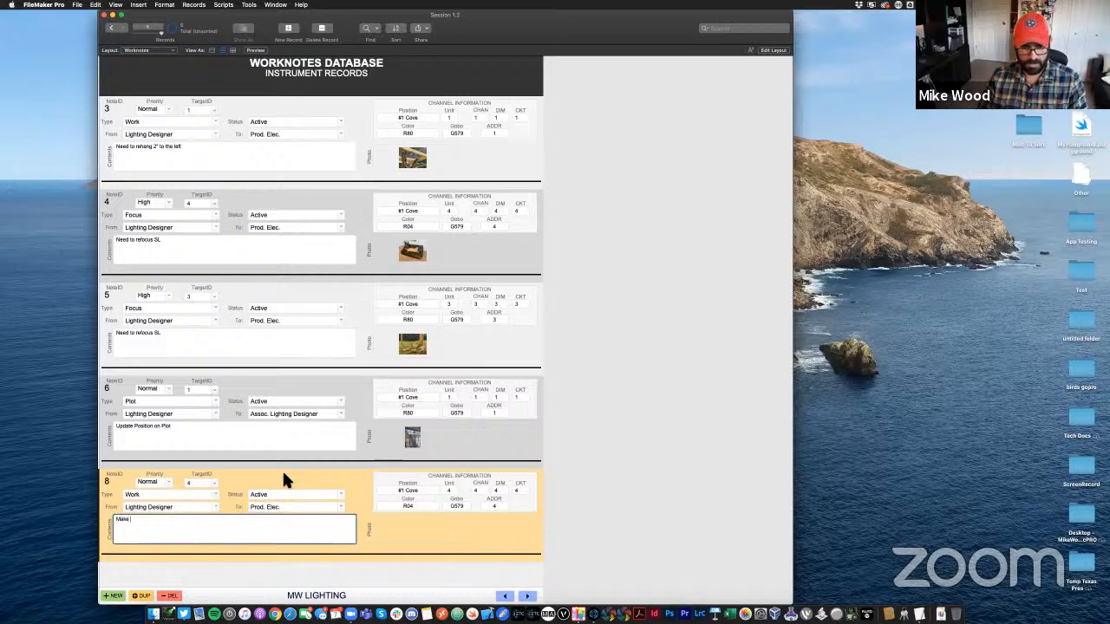
text(the lights better!)
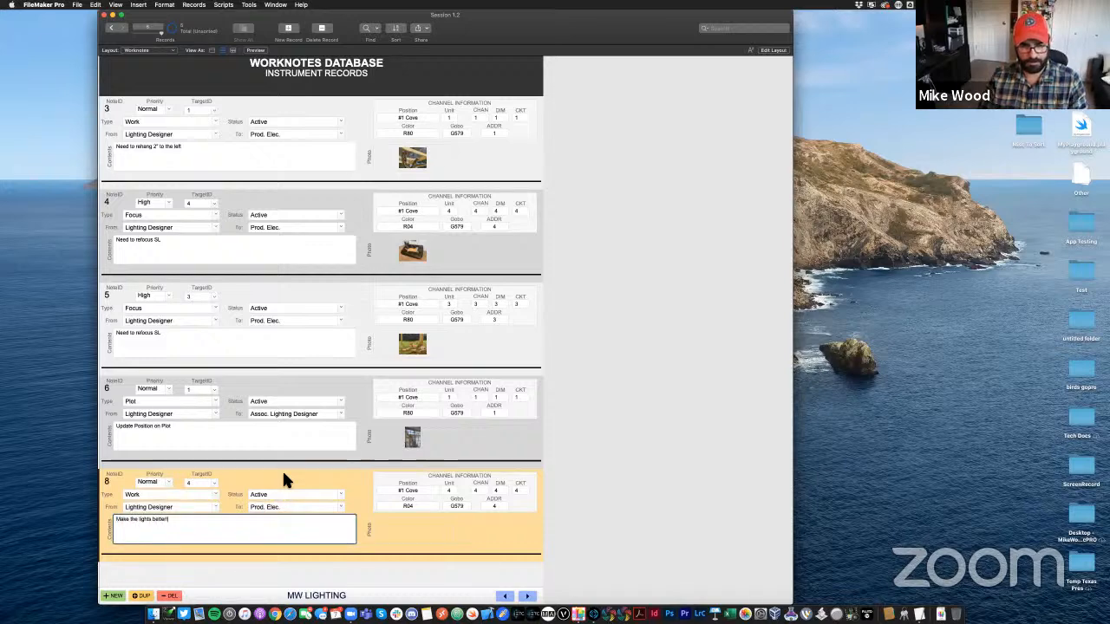
click(293, 390)
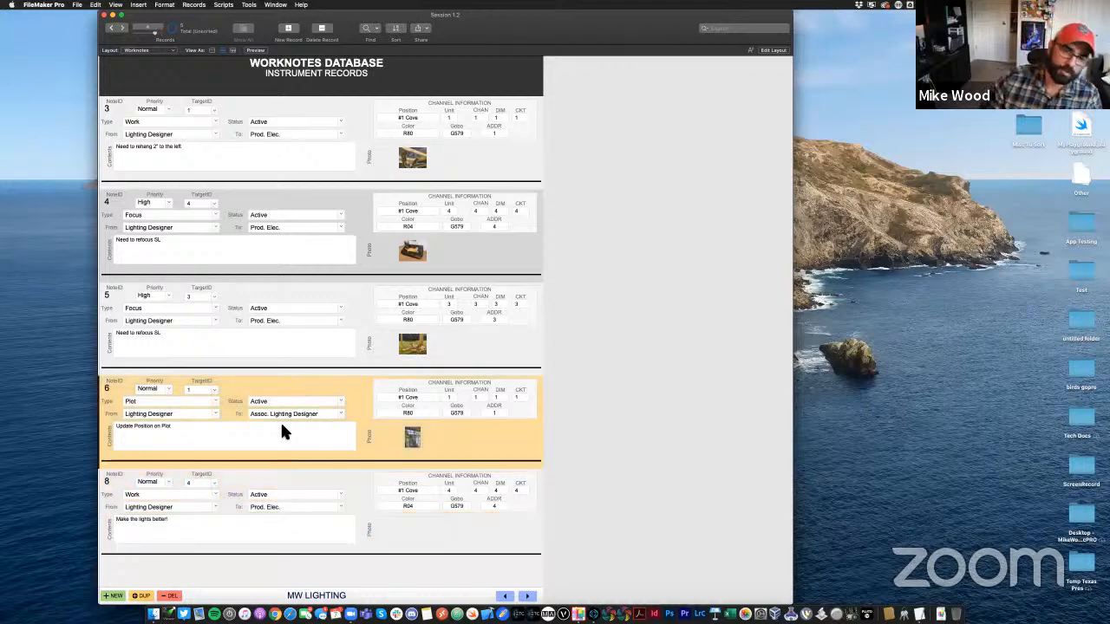
Check the tab order of the new worknote's fields, starting from Priority
click(162, 492)
click(132, 499)
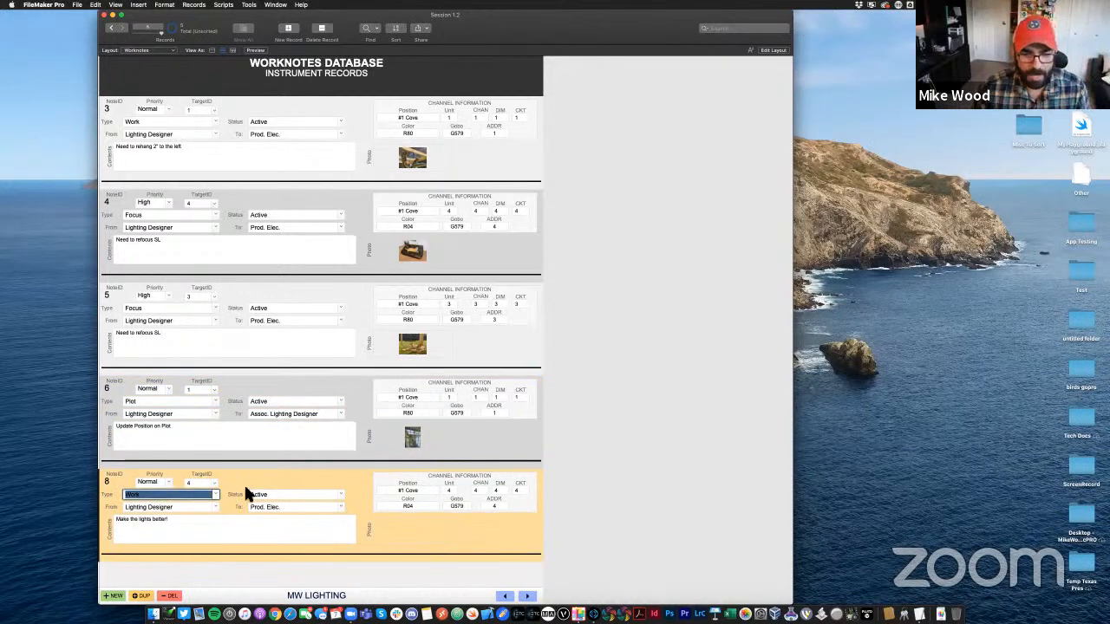
click(267, 496)
click(146, 483)
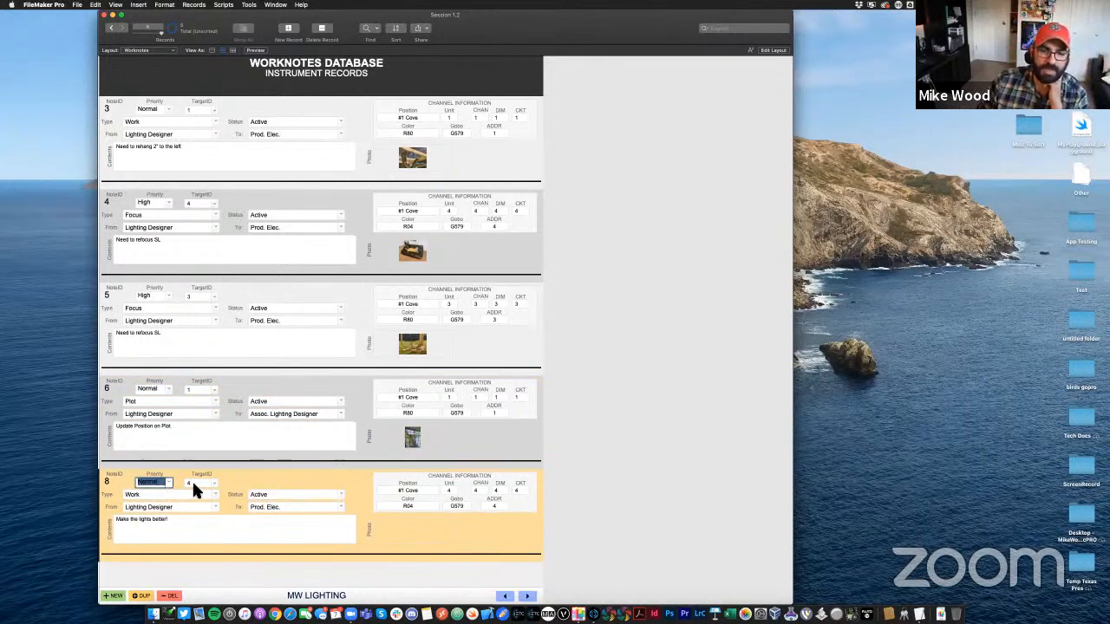
key(Tab)
key(Tab)
key(Tab)
key(Tab)
key(Tab)
key(Tab)
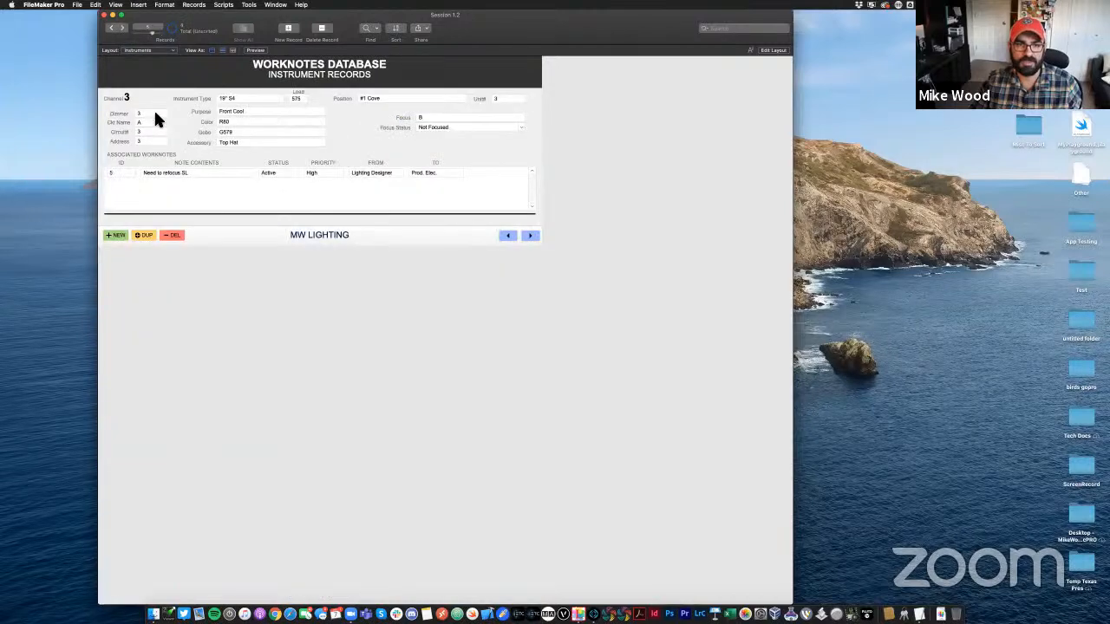
Check the tab order on the Instruments layout from the instrument fields into the associated worknotes row
key(Tab)
key(Tab)
key(Tab)
key(Tab)
key(Tab)
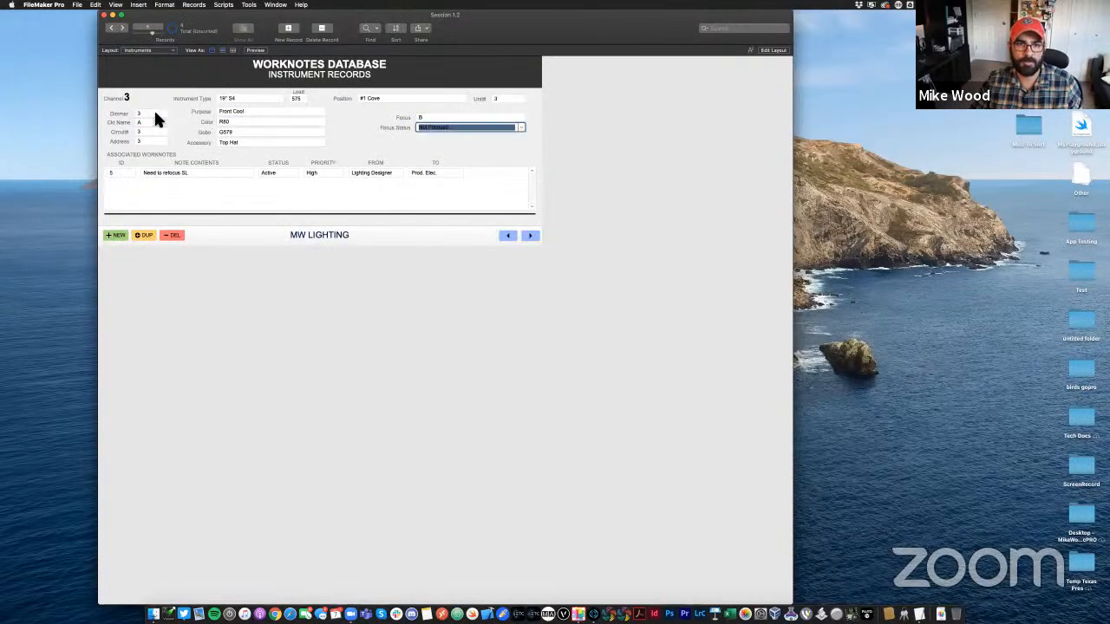
key(Tab)
key(Tab)
key(Tab)
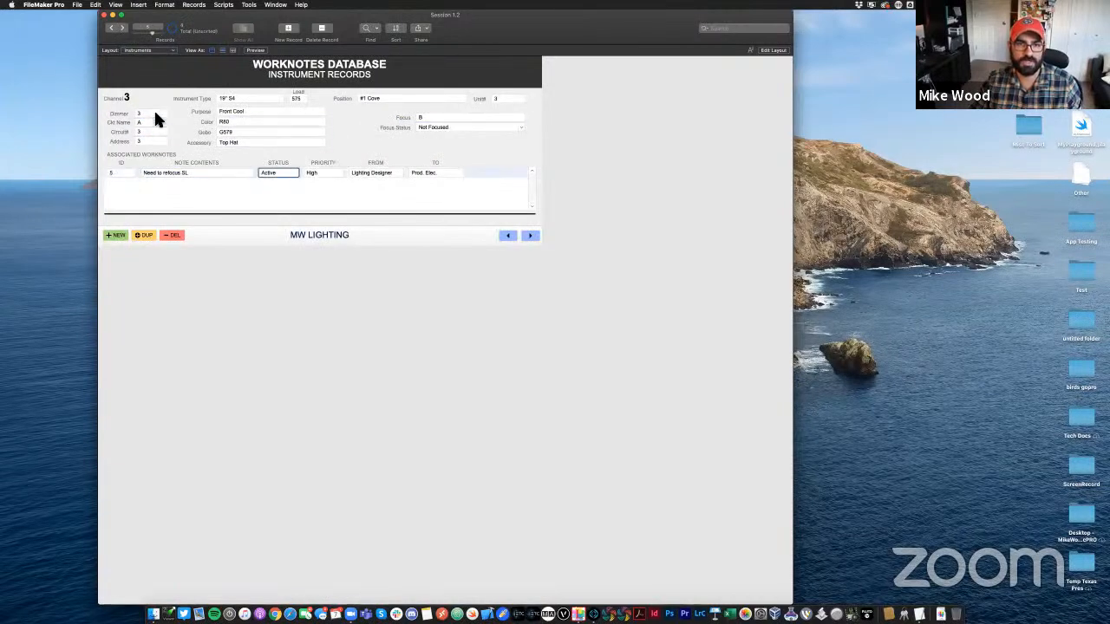
Open the tab order settings of the Worknotes layout and clear the whole existing tab order
click(145, 50)
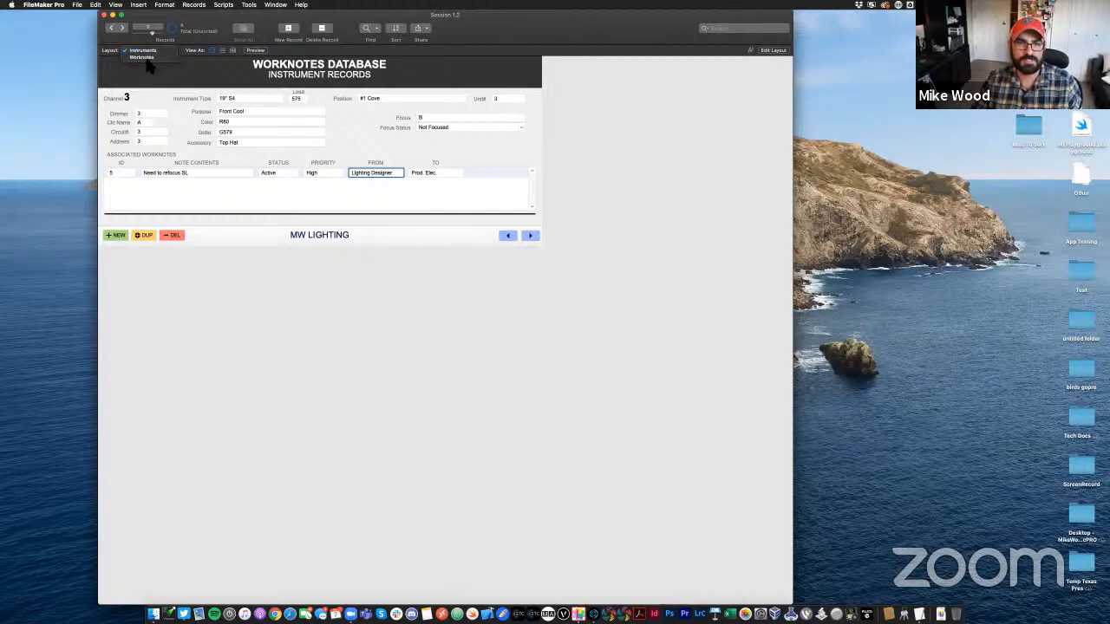
click(143, 58)
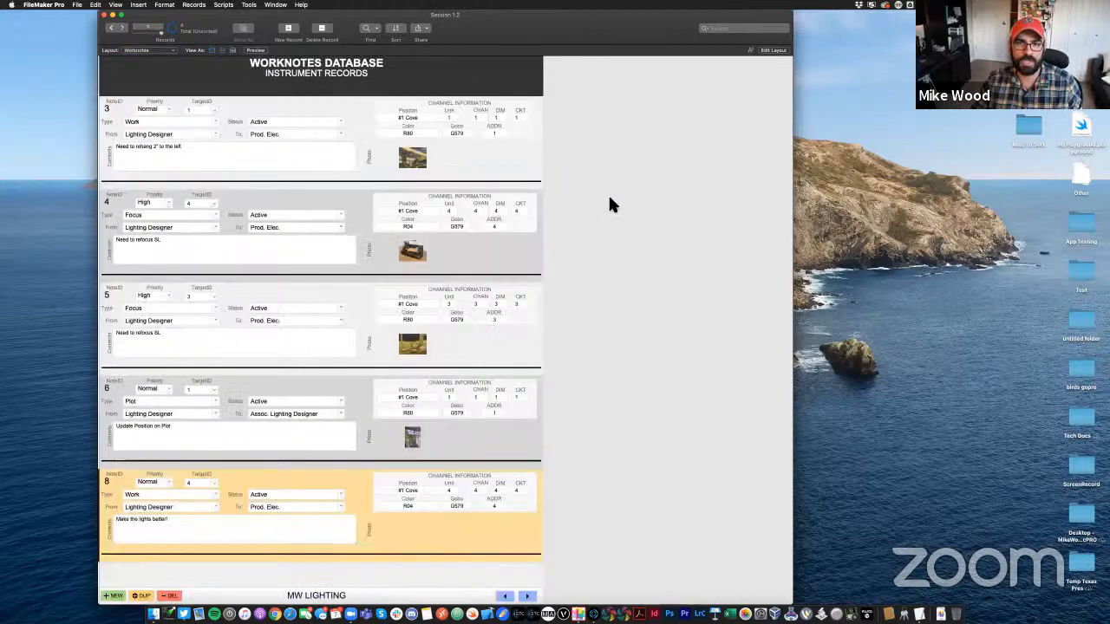
key(super+l)
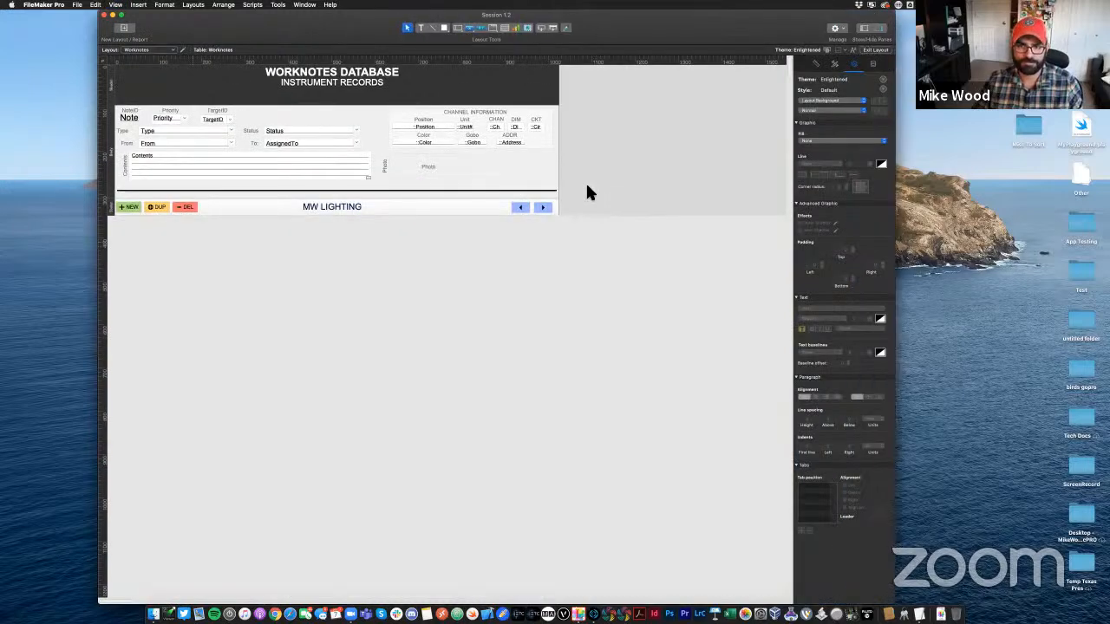
click(223, 5)
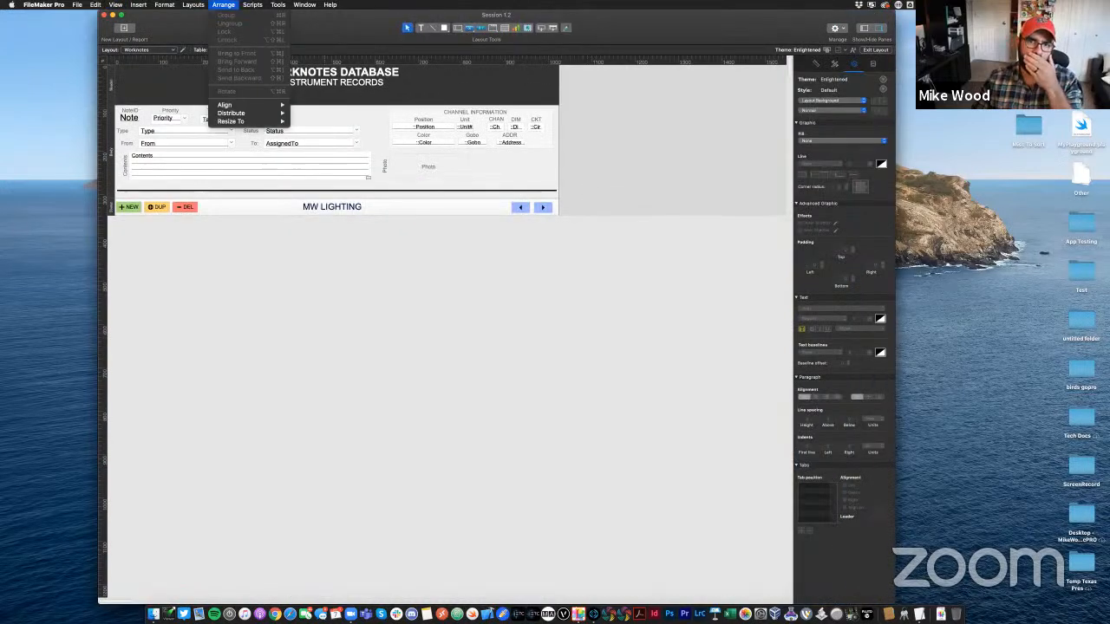
mouse_move(192, 5)
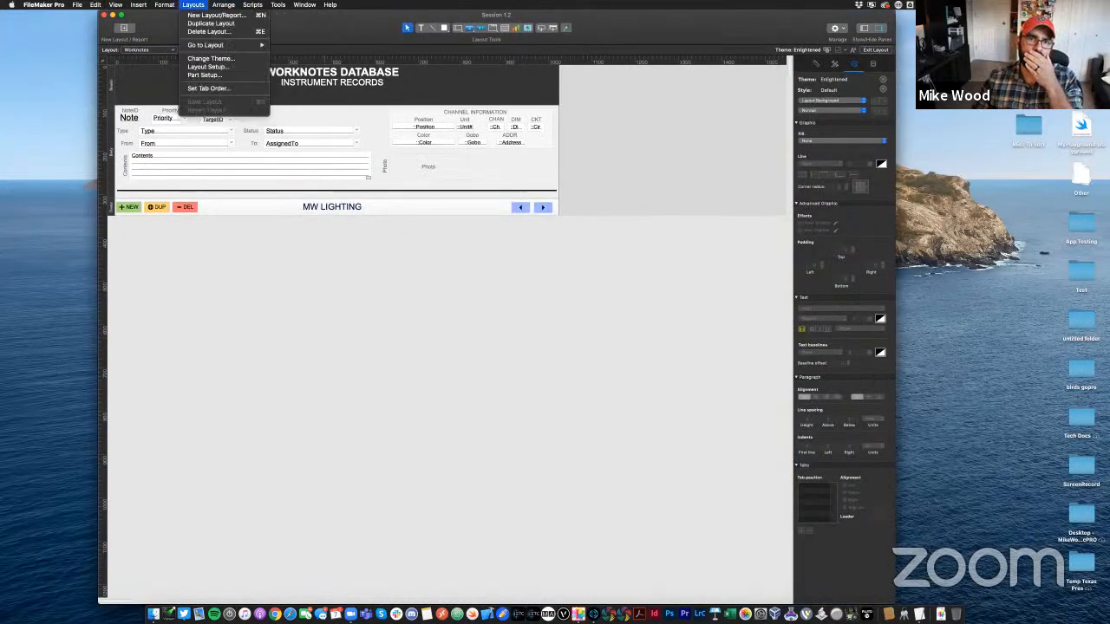
click(217, 90)
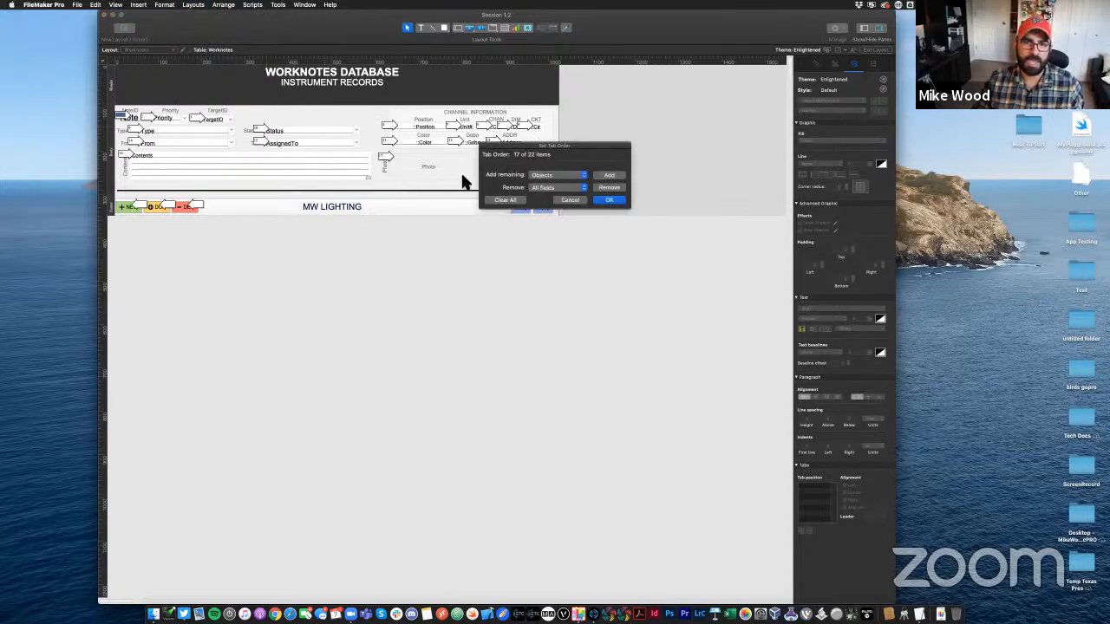
drag(604, 154, 686, 114)
click(586, 159)
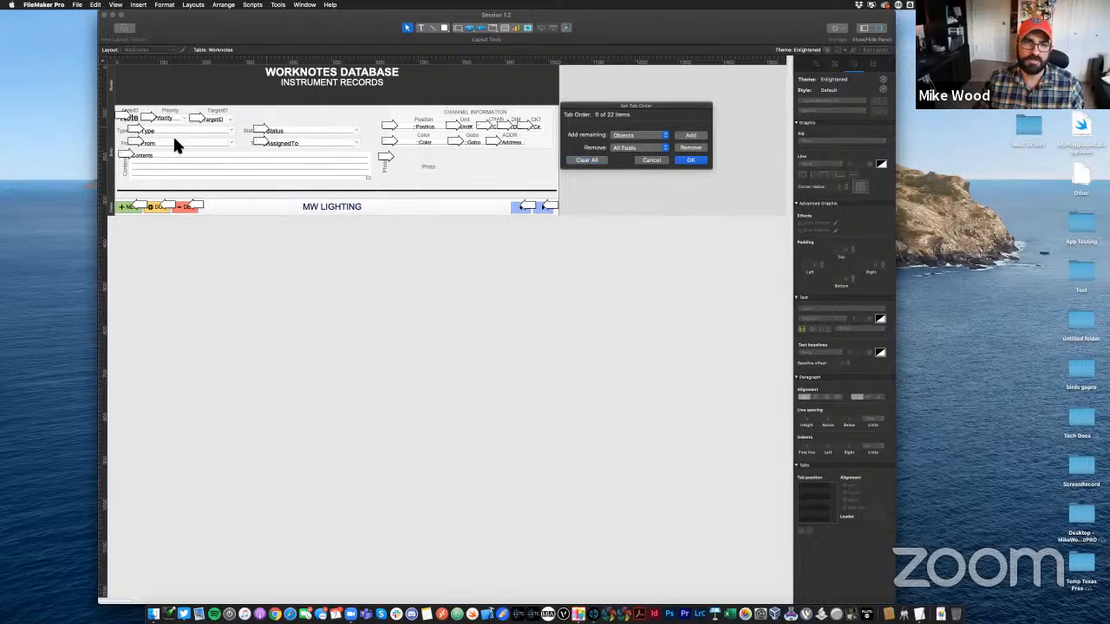
Set the Worknotes tab order to Priority, TargetID, Type, Status, From, AssignedTo, Contents and Photo, and apply it
click(120, 115)
click(148, 117)
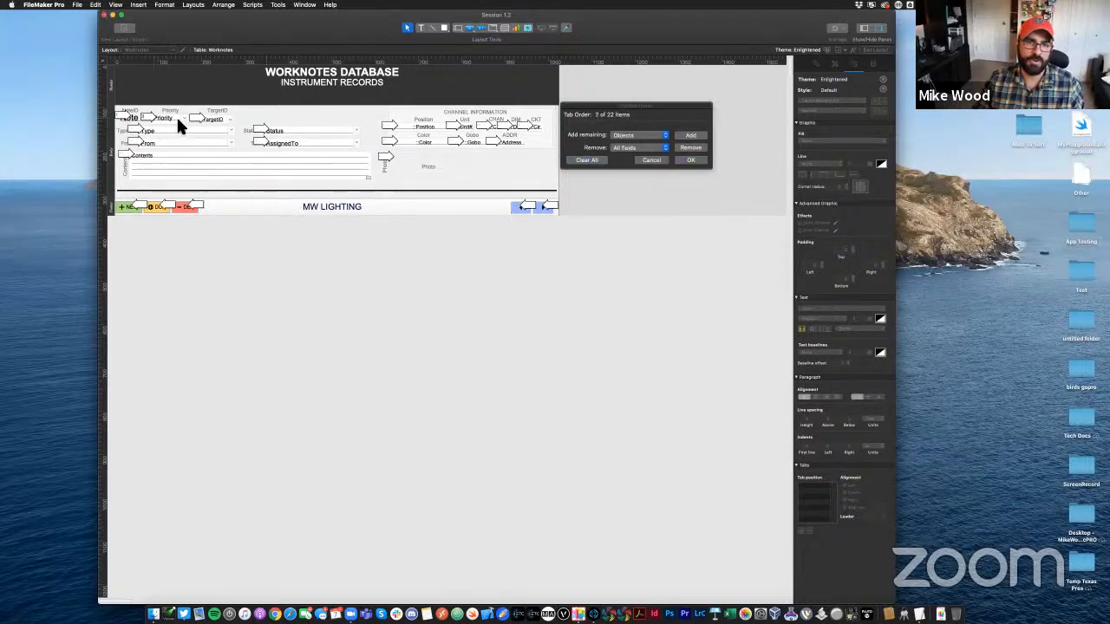
click(191, 116)
click(139, 130)
click(257, 129)
click(137, 144)
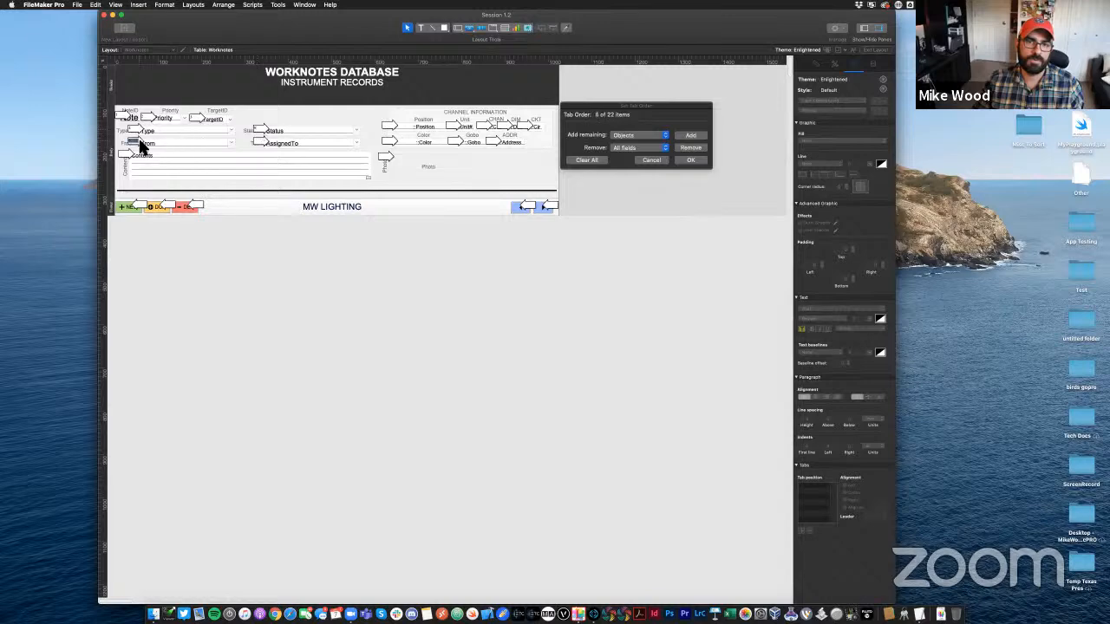
click(263, 140)
click(128, 155)
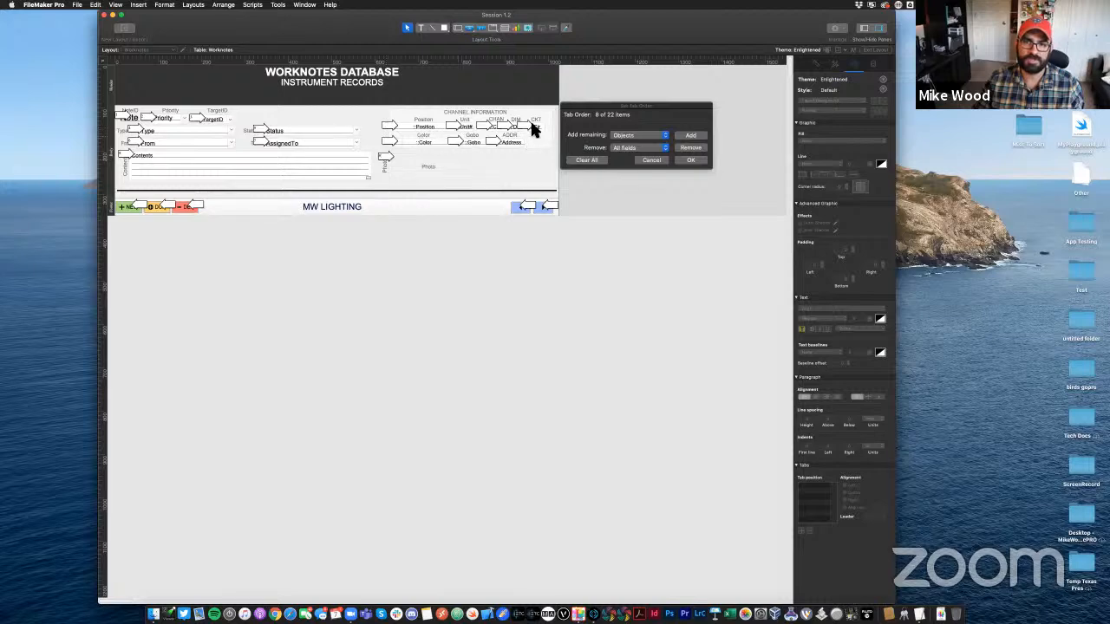
click(424, 127)
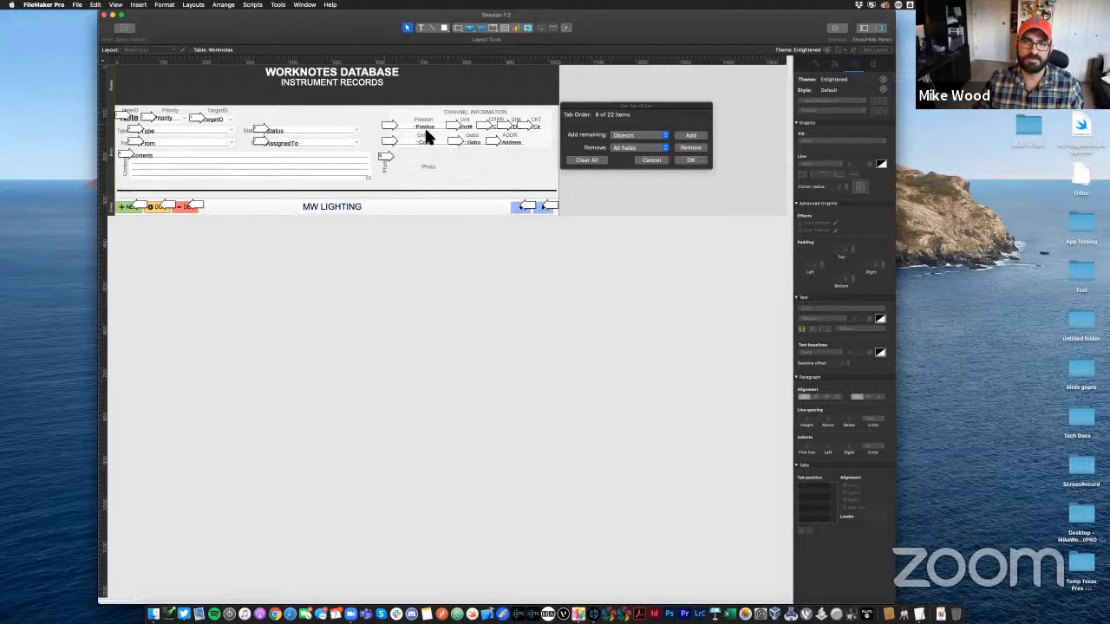
click(690, 161)
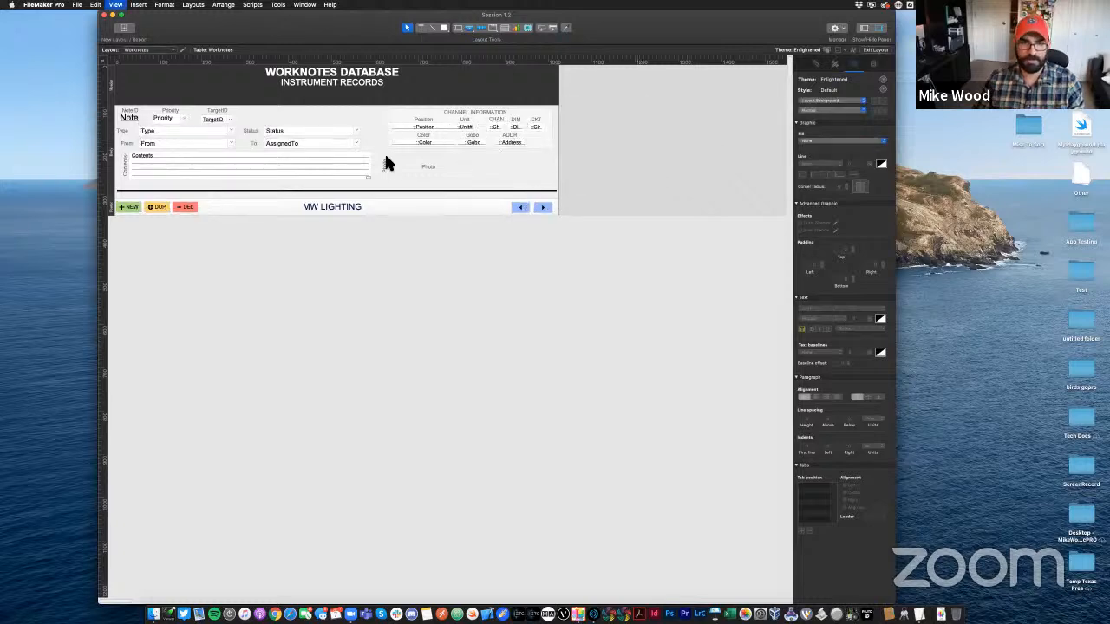
Check the new tab order in the first worknote record in Browse mode, from Priority through to the Photo field
key(super+b)
key(Tab)
key(Tab)
key(Tab)
key(Tab)
key(Tab)
key(Tab)
key(Tab)
key(Tab)
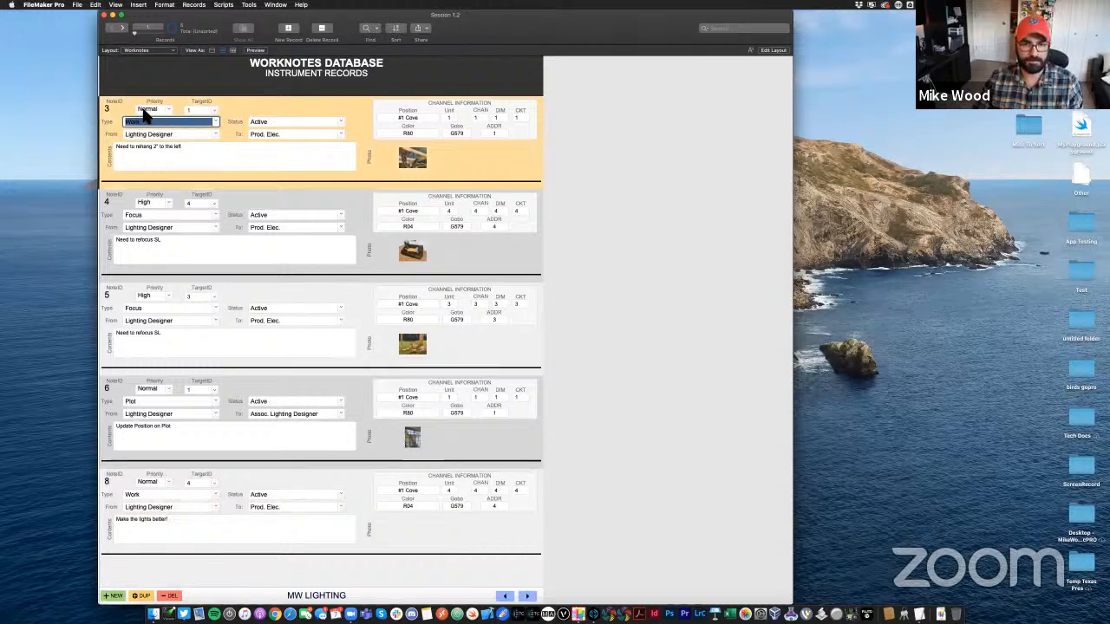
key(Tab)
key(Tab)
key(Tab)
key(Tab)
key(Tab)
key(Tab)
key(Tab)
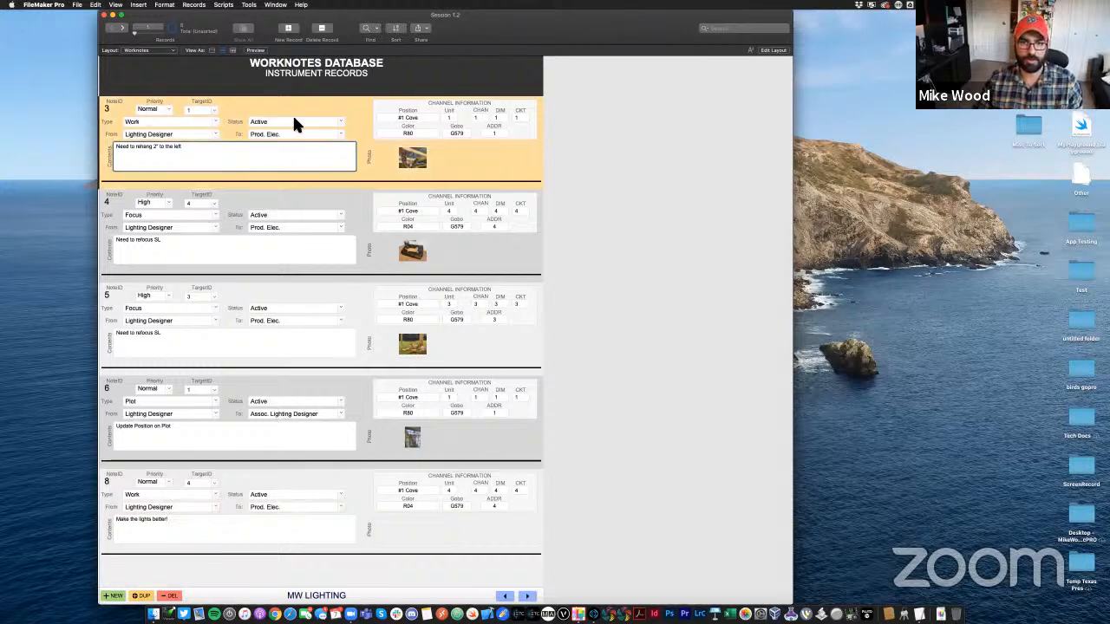
key(Tab)
key(Tab)
key(Tab)
key(Tab)
key(Tab)
key(Tab)
key(Tab)
key(Tab)
key(Tab)
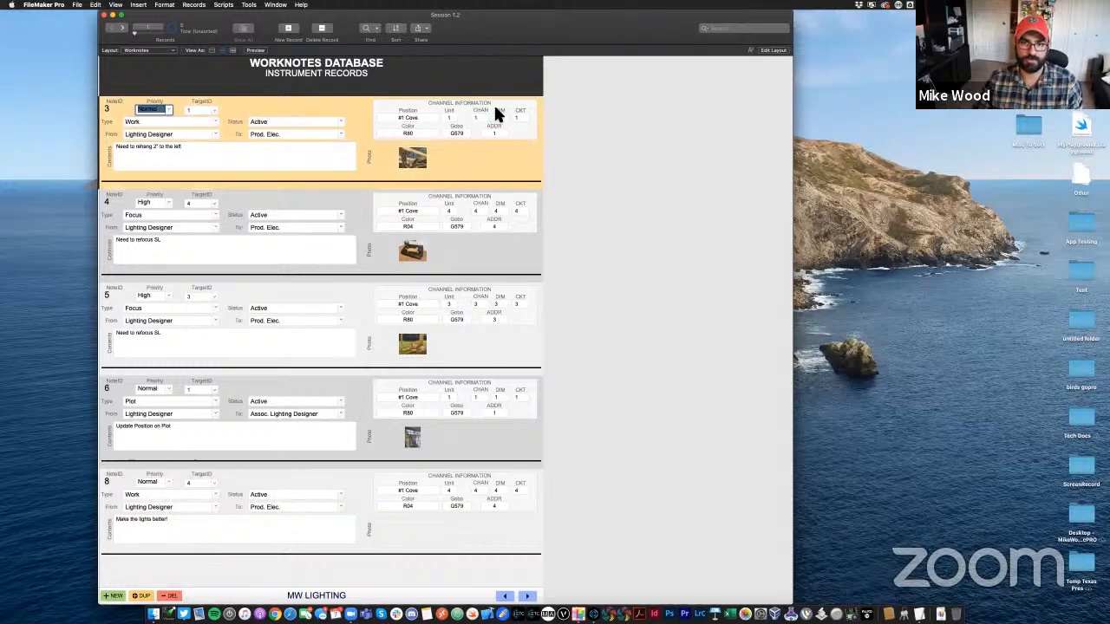
key(Tab)
key(Tab)
key(Tab)
key(Tab)
key(Tab)
key(Tab)
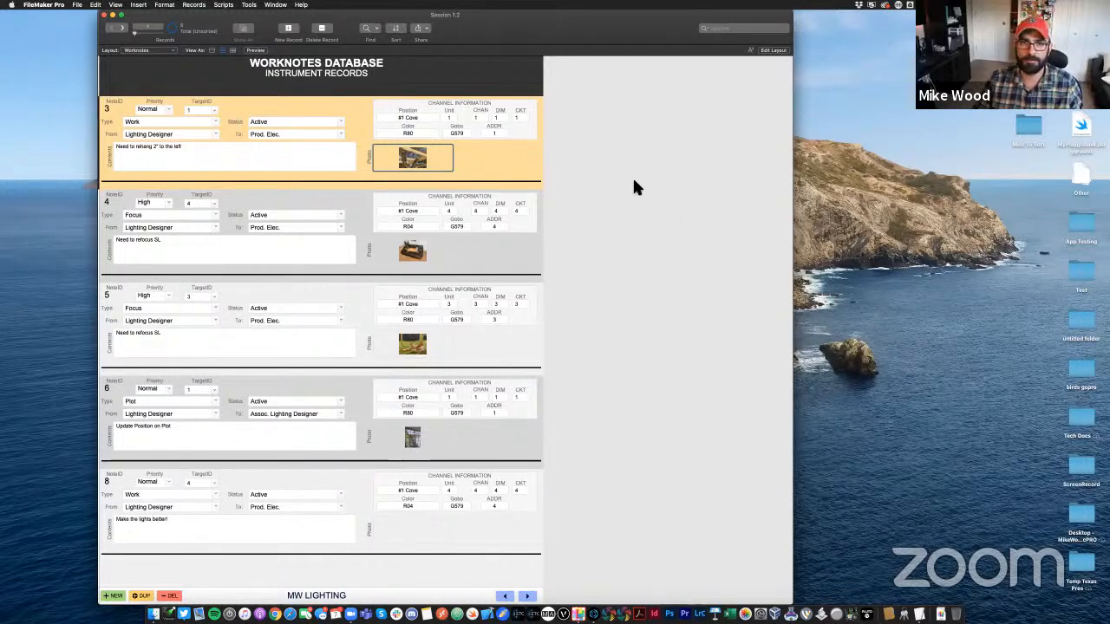
click(401, 149)
key(super+l)
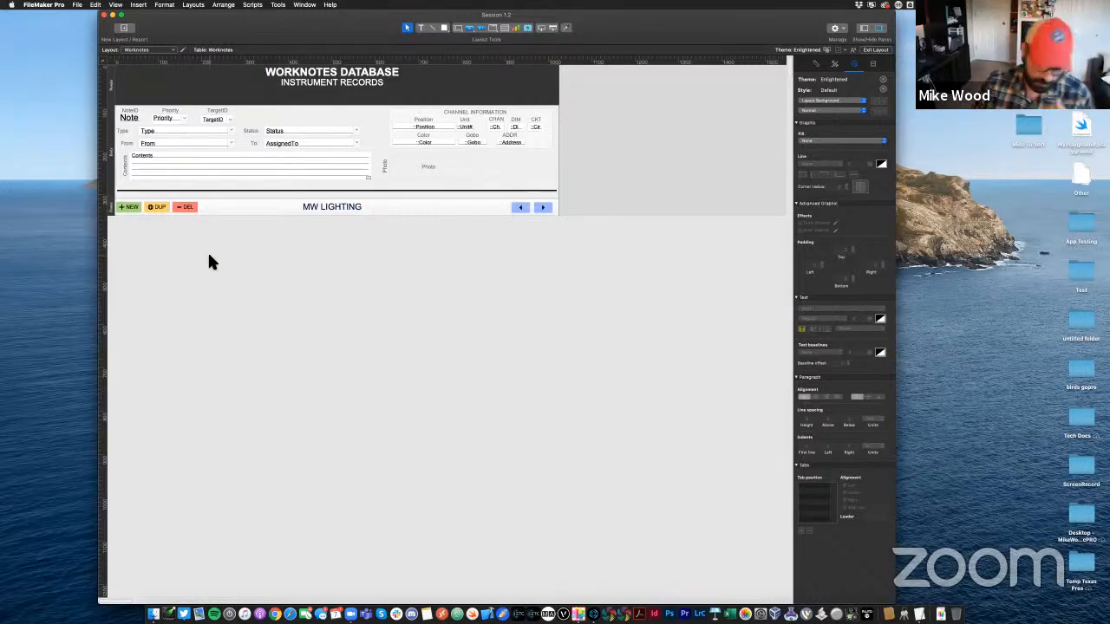
key(super+b)
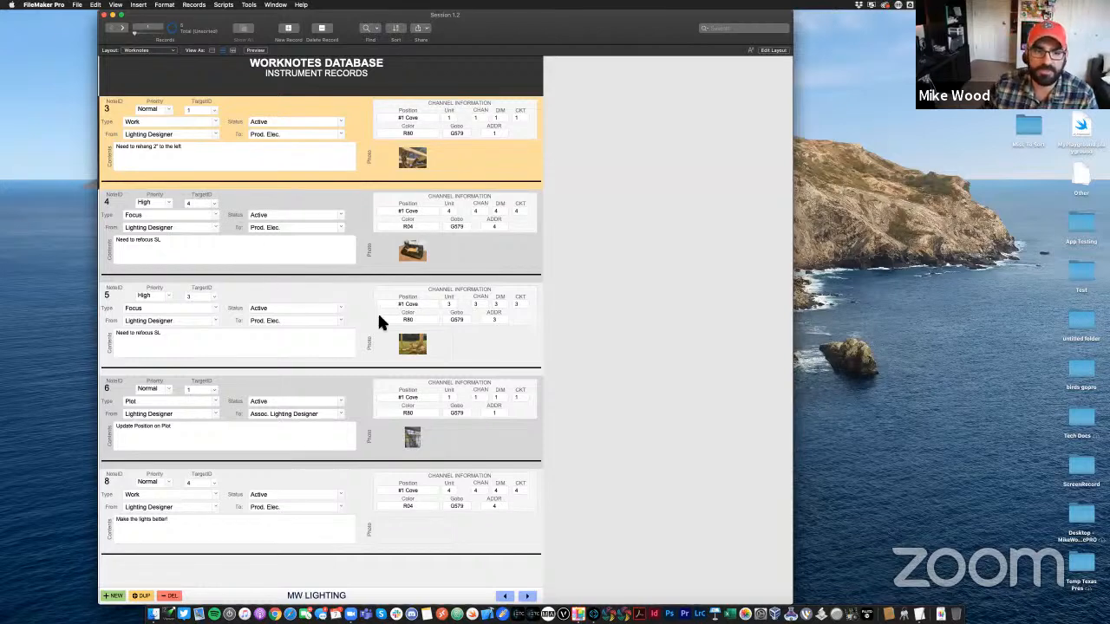
click(352, 210)
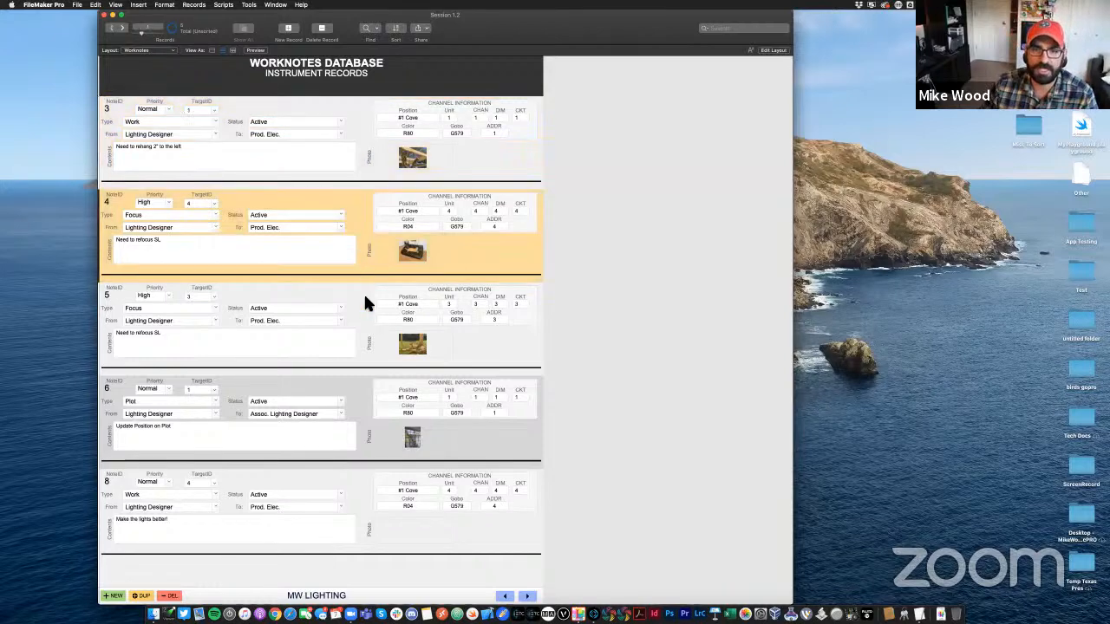
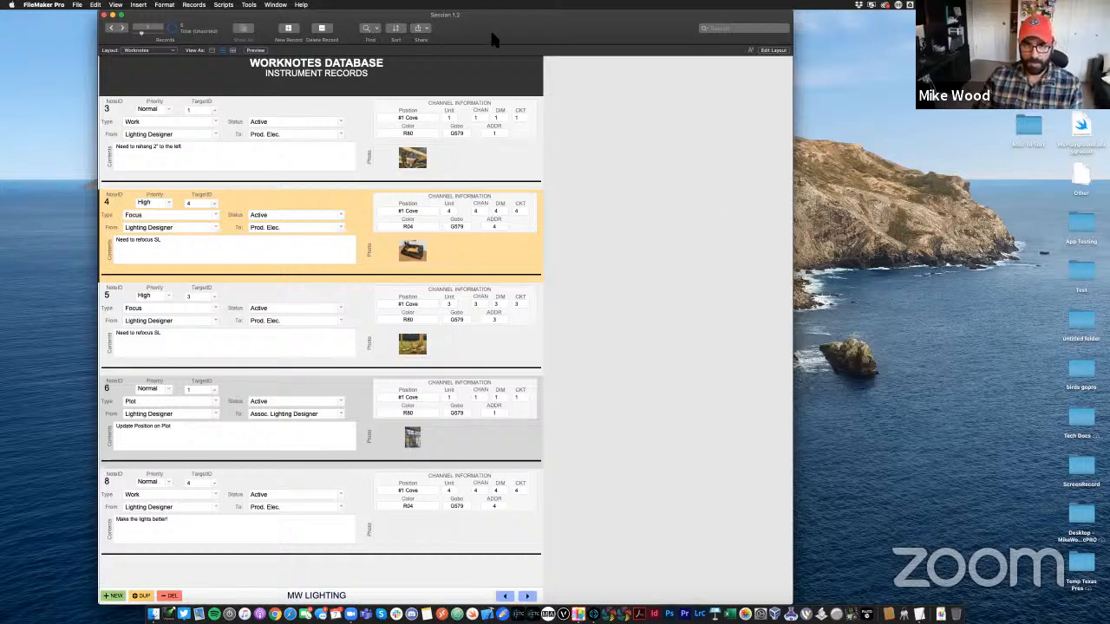
drag(490, 28, 494, 29)
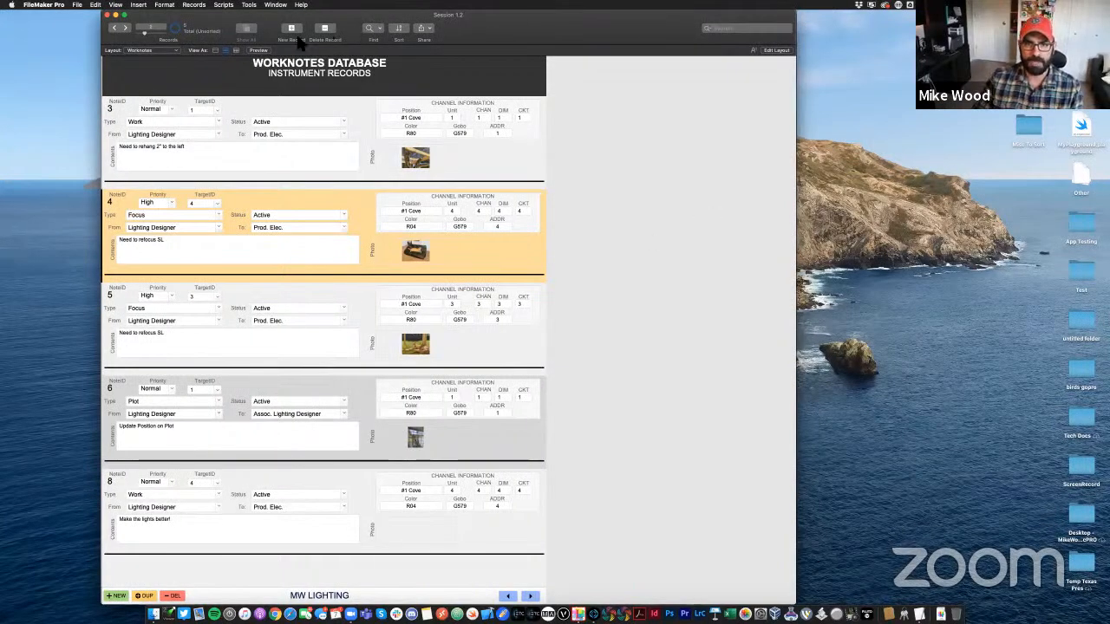
Find the worknotes whose Type is Focus
click(370, 31)
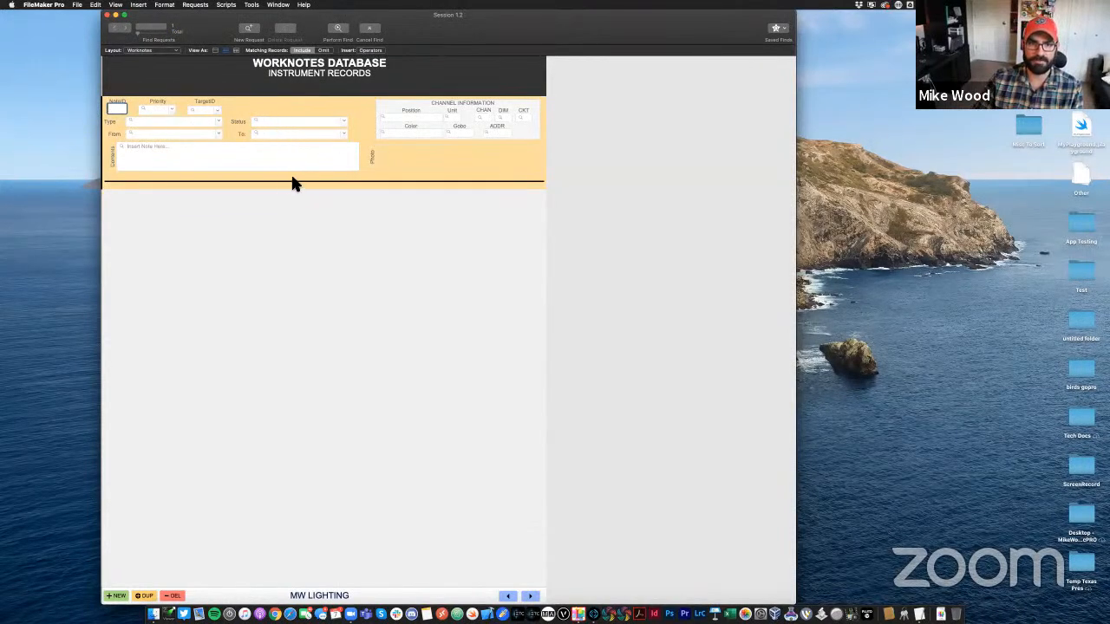
click(173, 123)
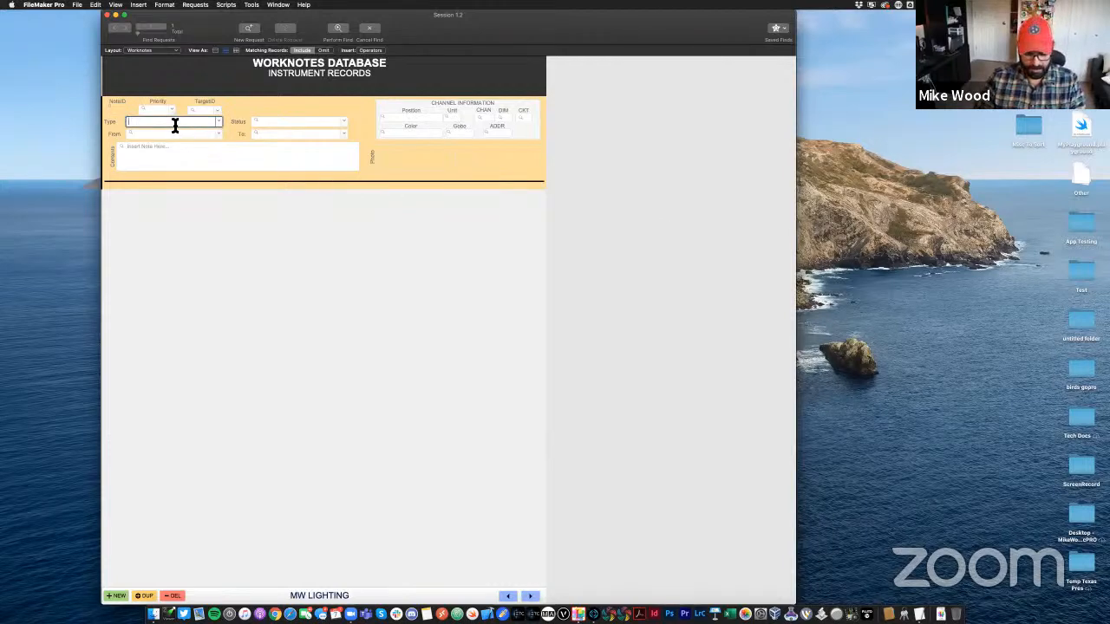
text(Focus)
key(Return)
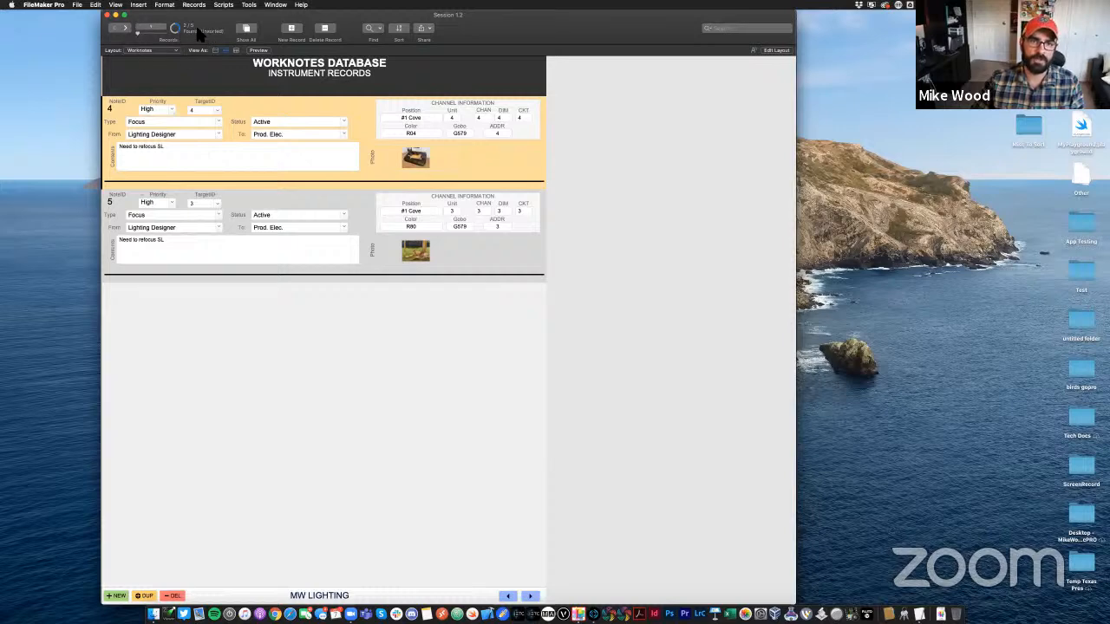
Step back and forth through the found Focus worknotes, and show all records again
click(124, 28)
click(115, 27)
click(125, 28)
click(114, 28)
click(125, 28)
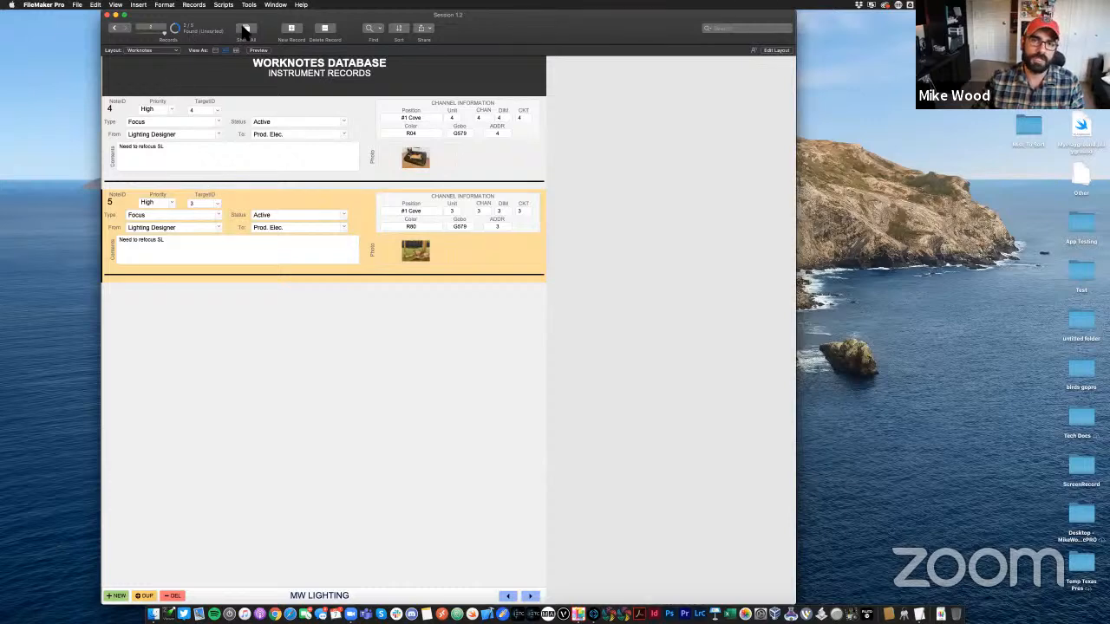
click(245, 29)
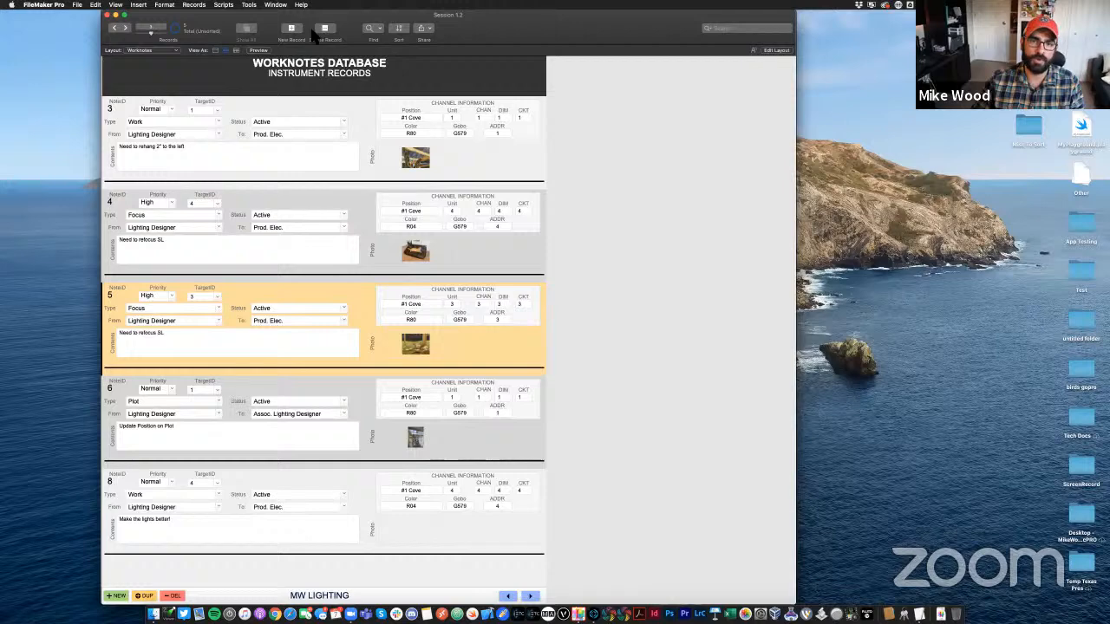
Find the worknotes whose Status is Active
click(372, 30)
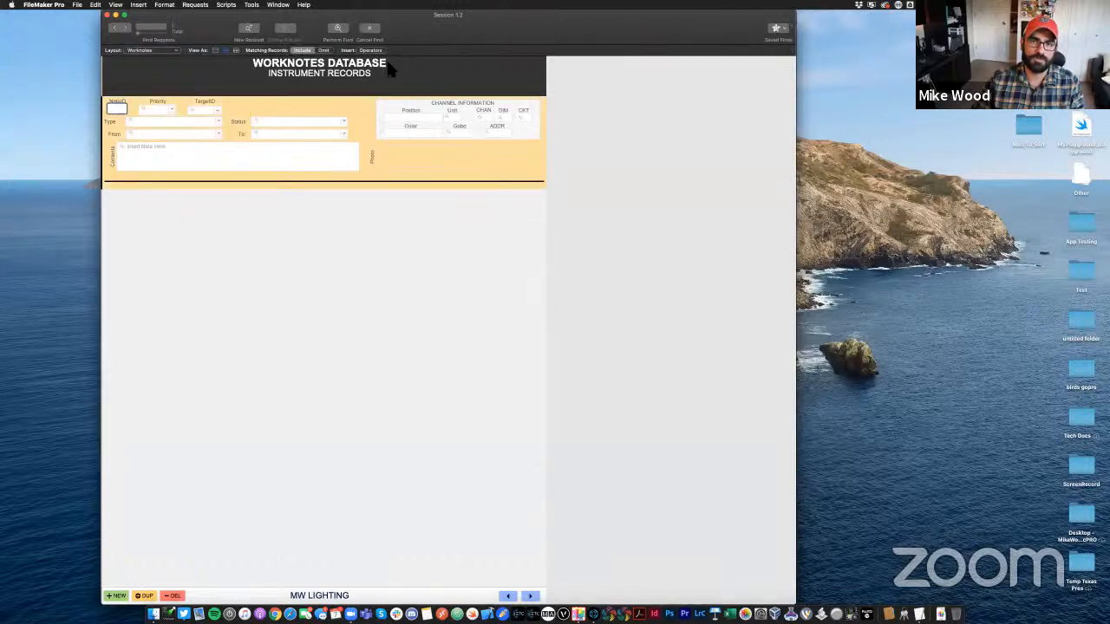
click(293, 123)
text(Active)
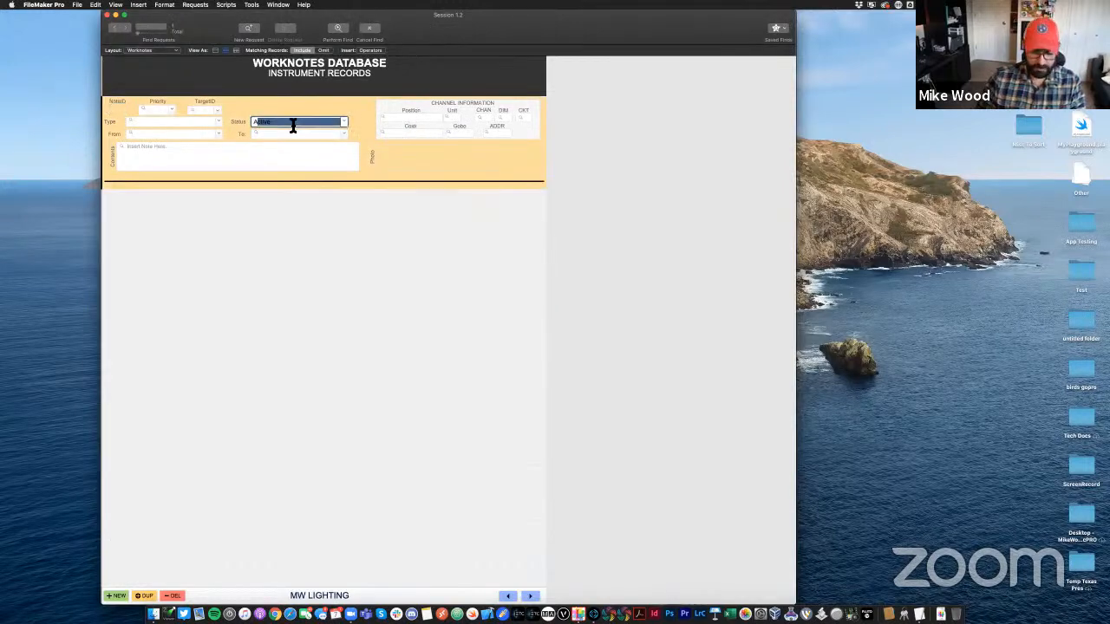
key(Return)
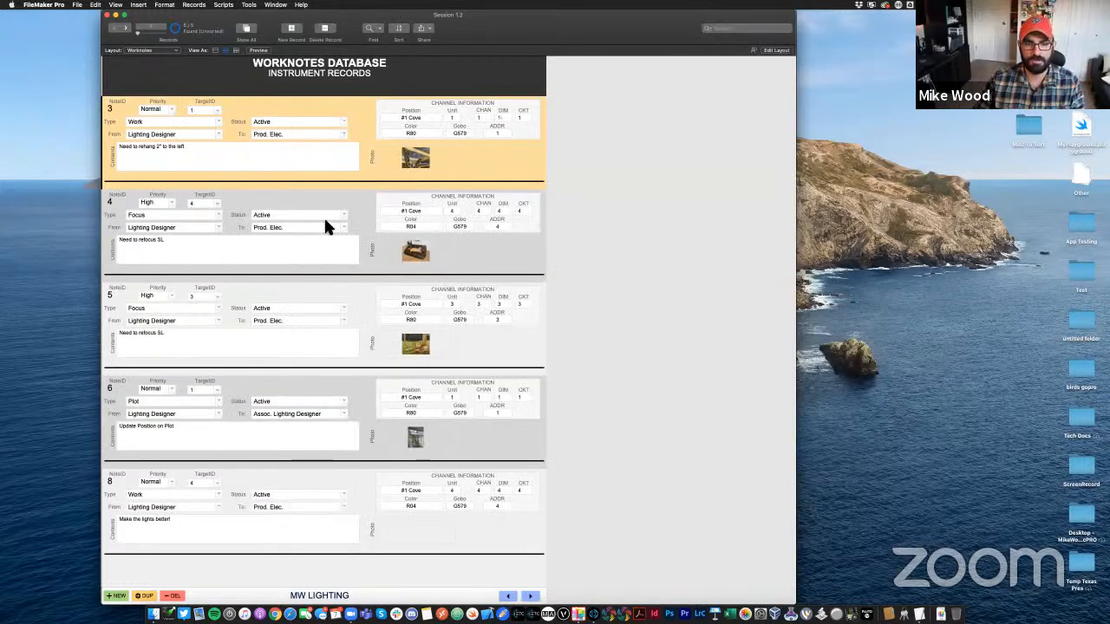
Set the Status of worknote 8, "Make the lights better!", to Completed and commit the record
click(305, 496)
click(285, 521)
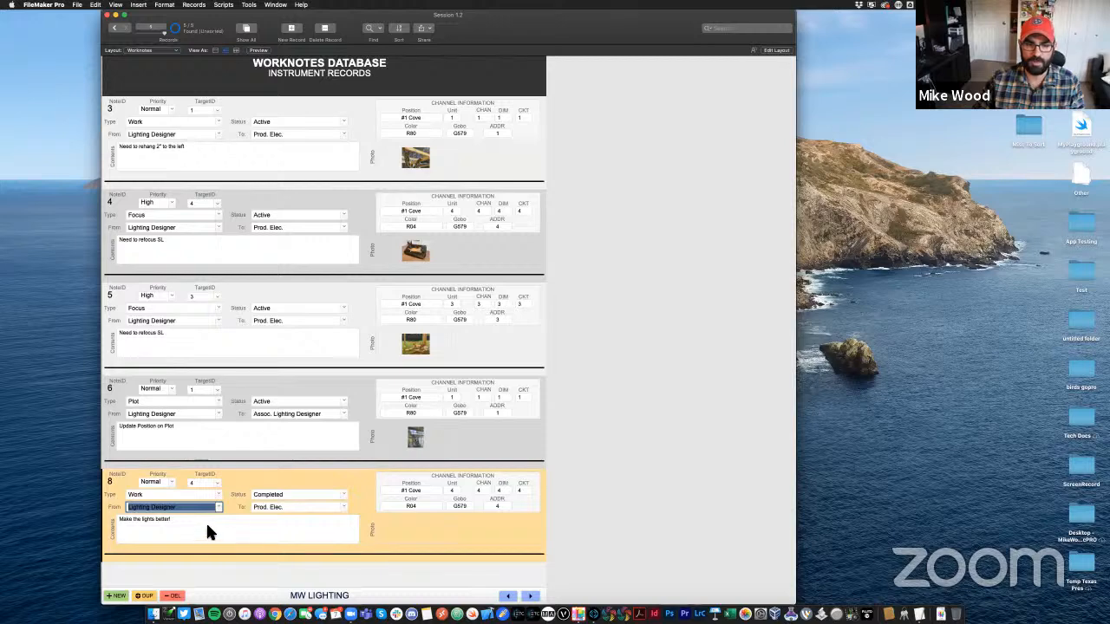
click(289, 399)
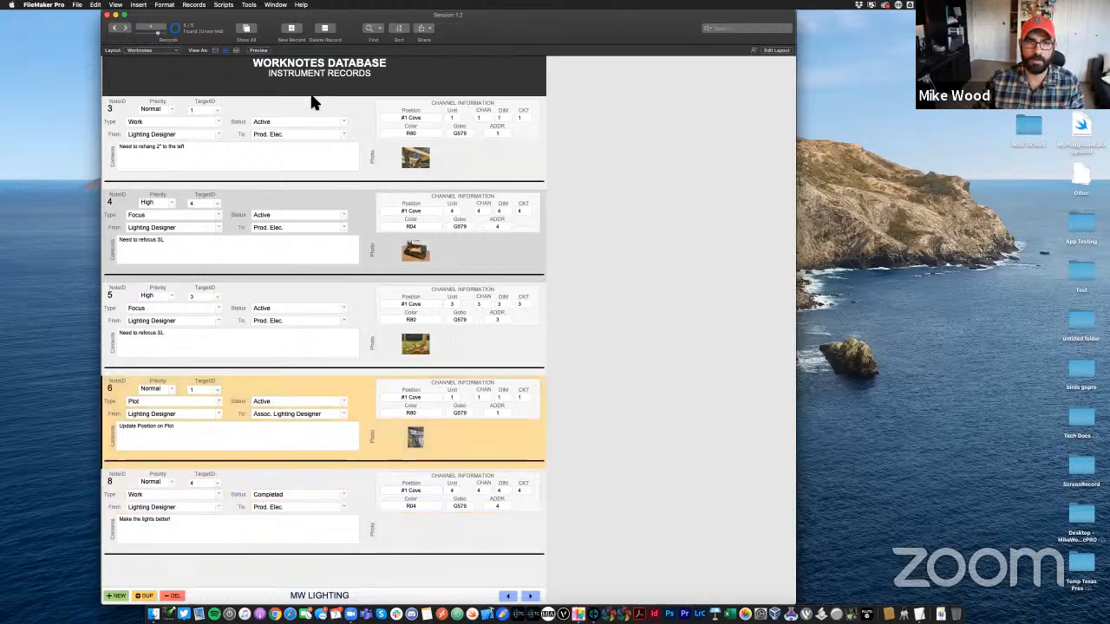
Find the worknotes whose Status is Completed
click(371, 35)
click(288, 126)
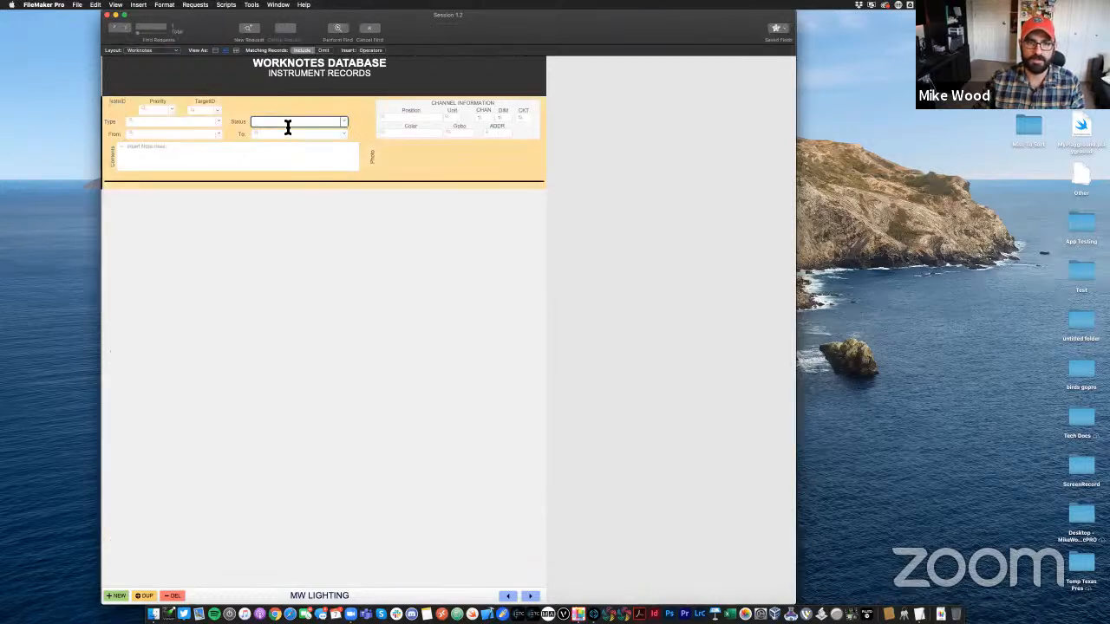
text(Completed)
key(Return)
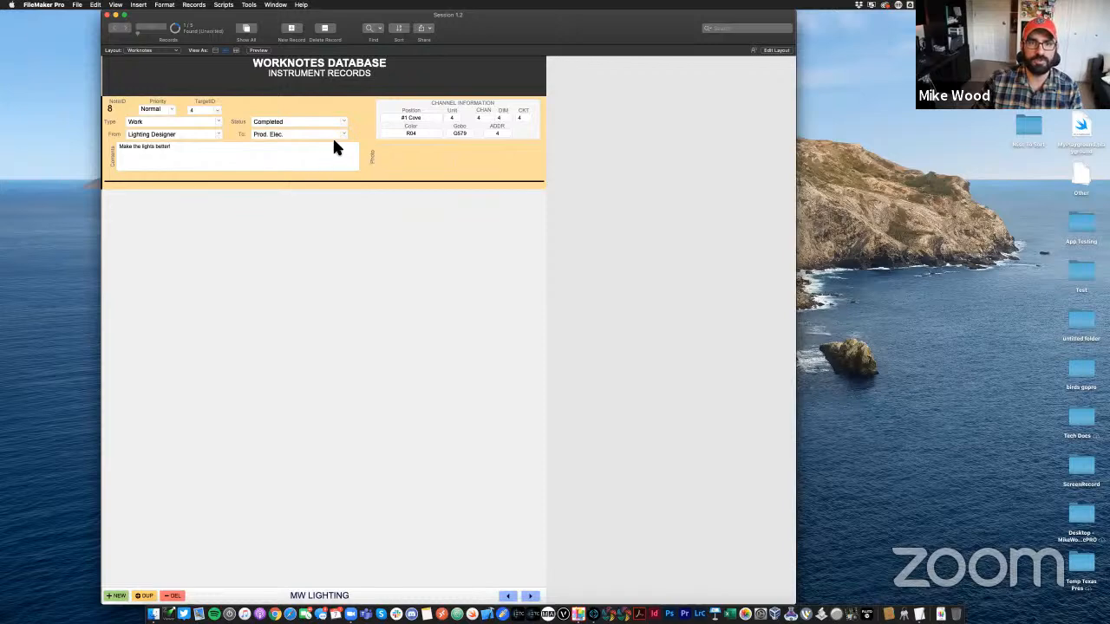
Show all worknotes again and switch to the Instruments layout
click(244, 38)
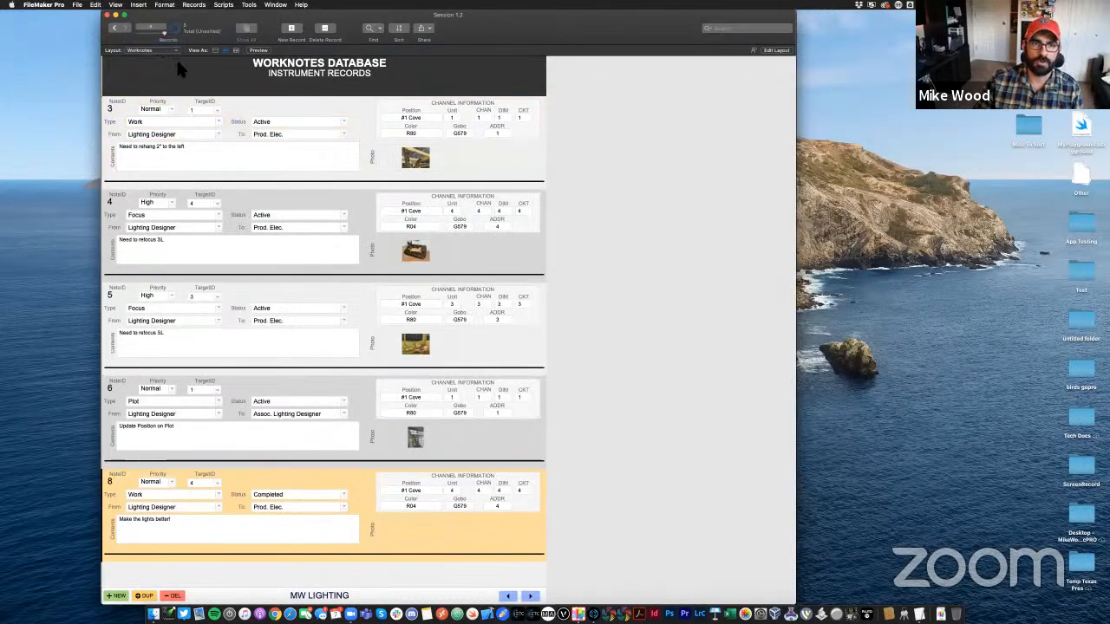
click(177, 61)
click(225, 50)
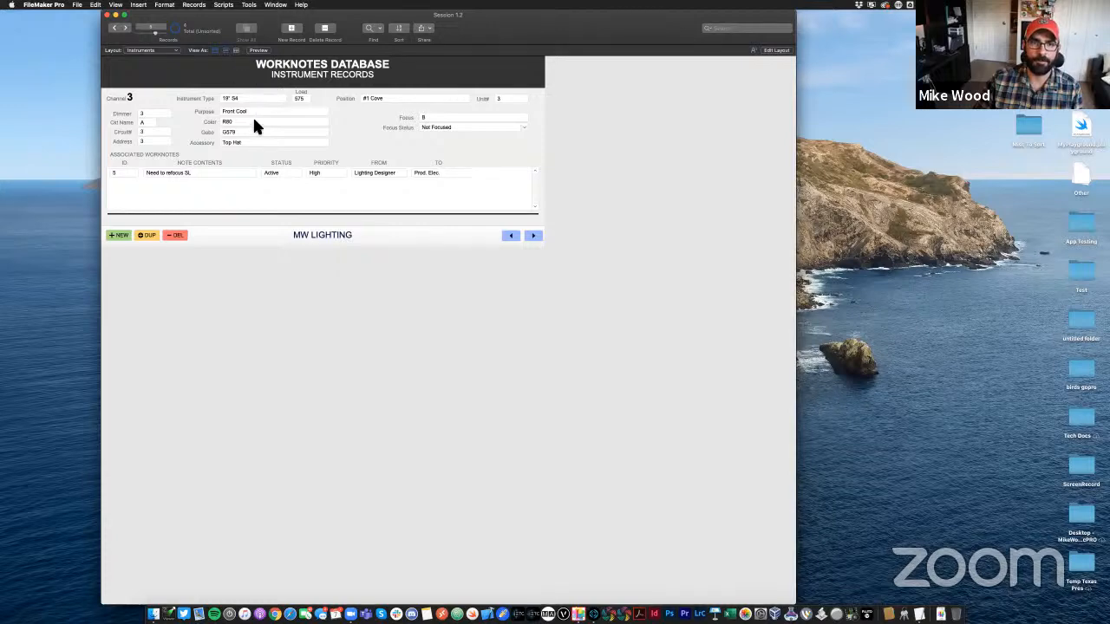
Find the instrument records whose Color is R80
click(375, 35)
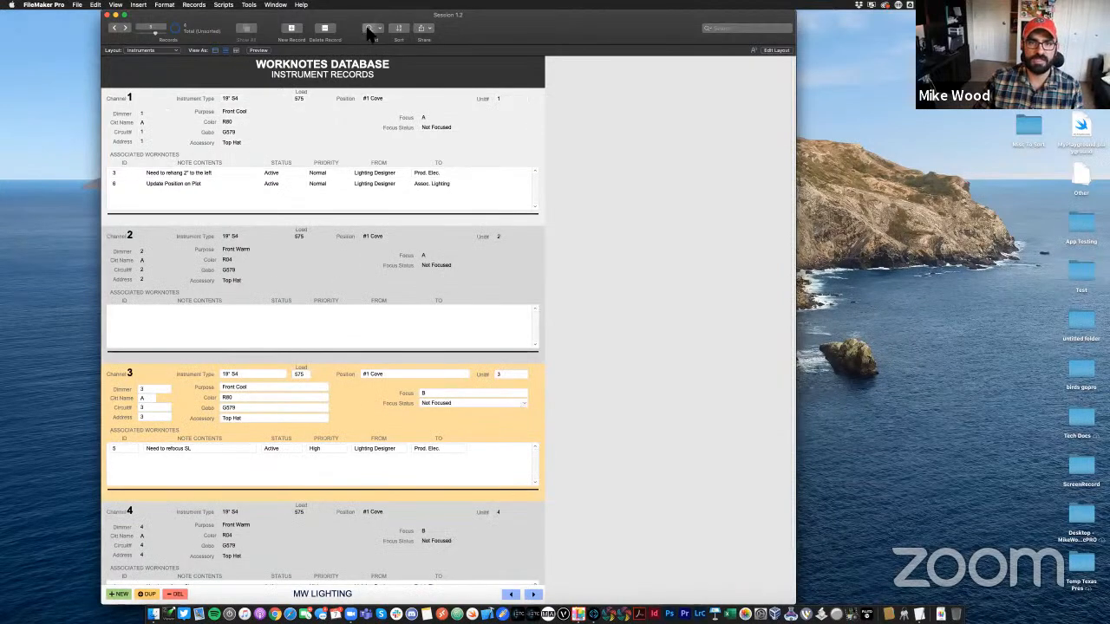
click(249, 101)
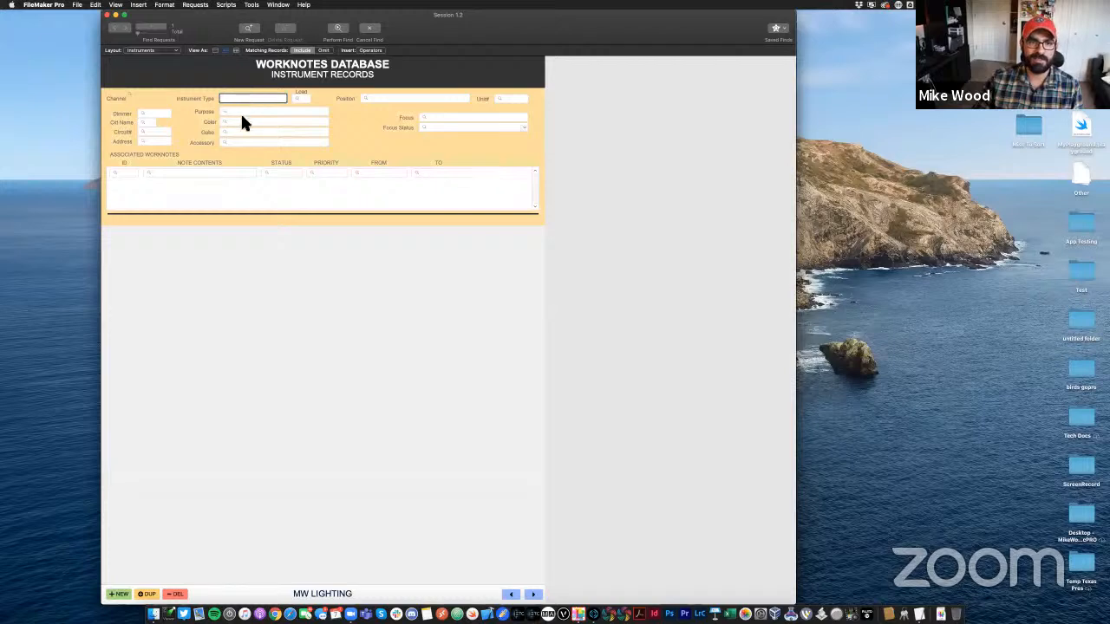
click(244, 121)
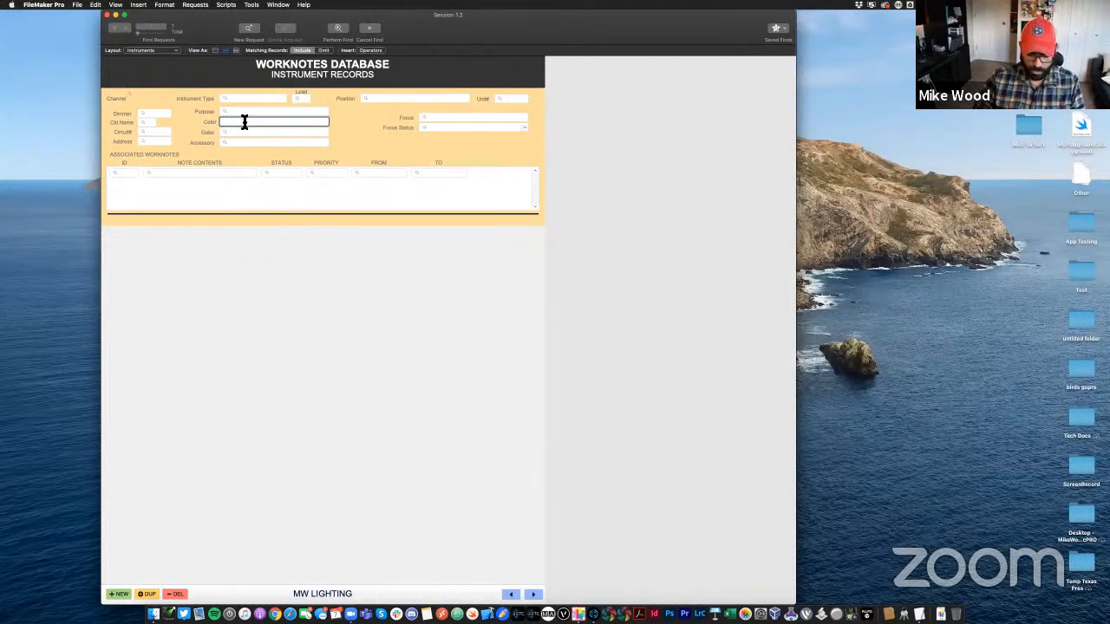
text(R80)
key(Return)
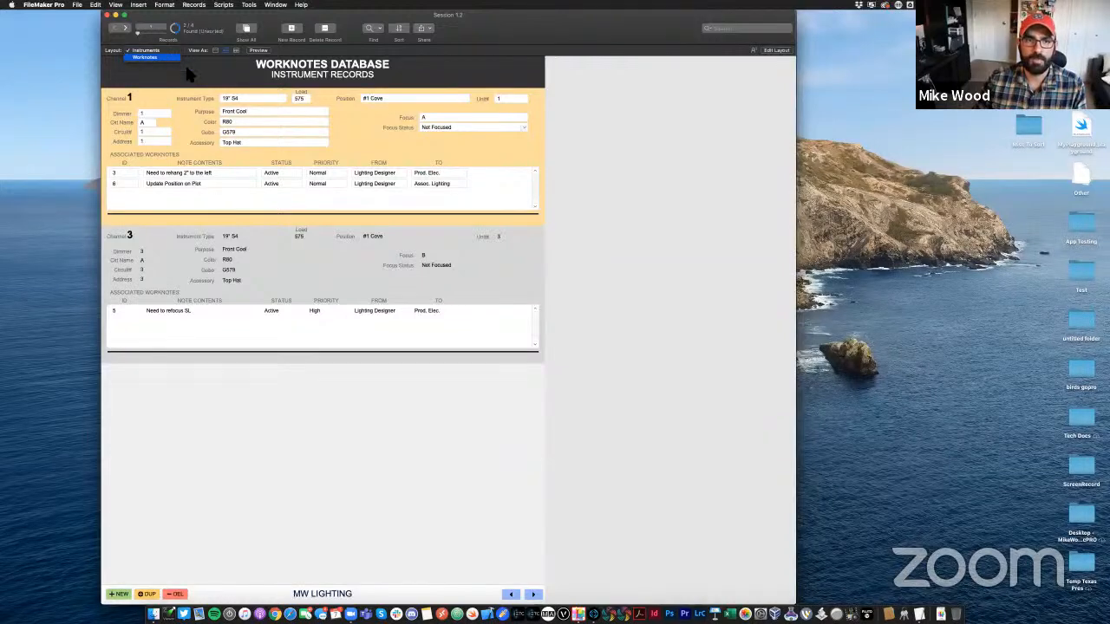
Find the worknotes whose Status is Active on the Worknotes layout and show all records again
click(157, 57)
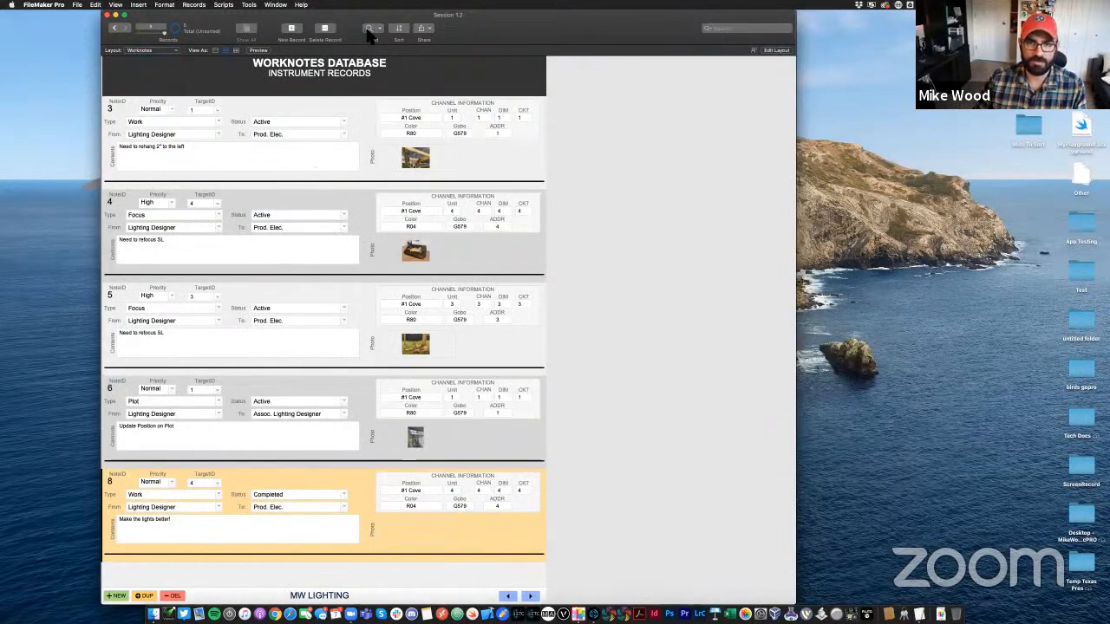
click(369, 29)
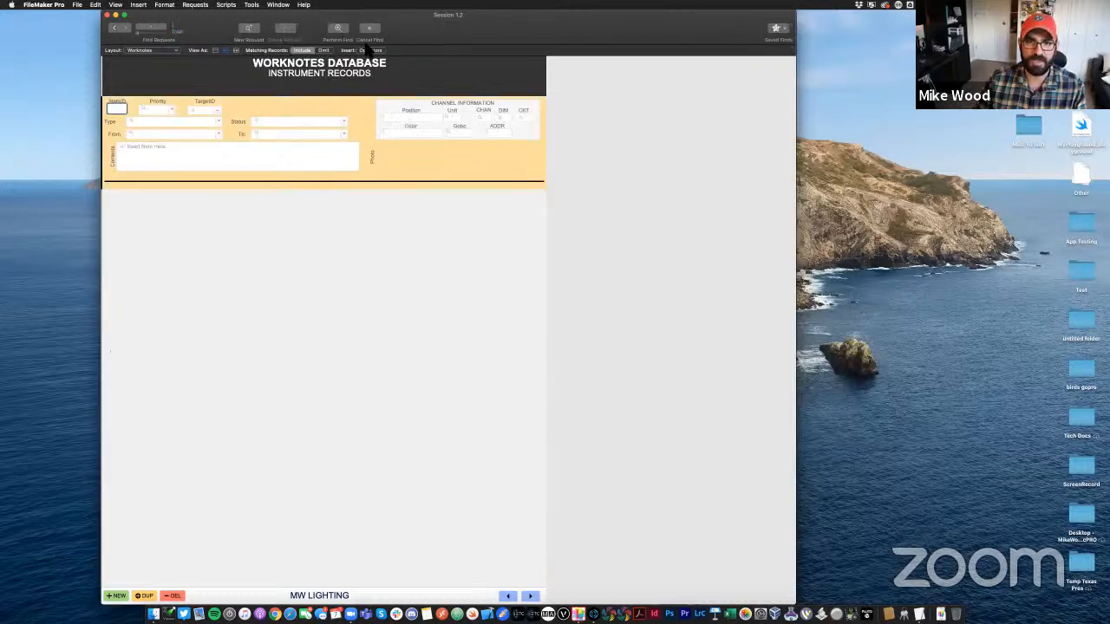
click(284, 122)
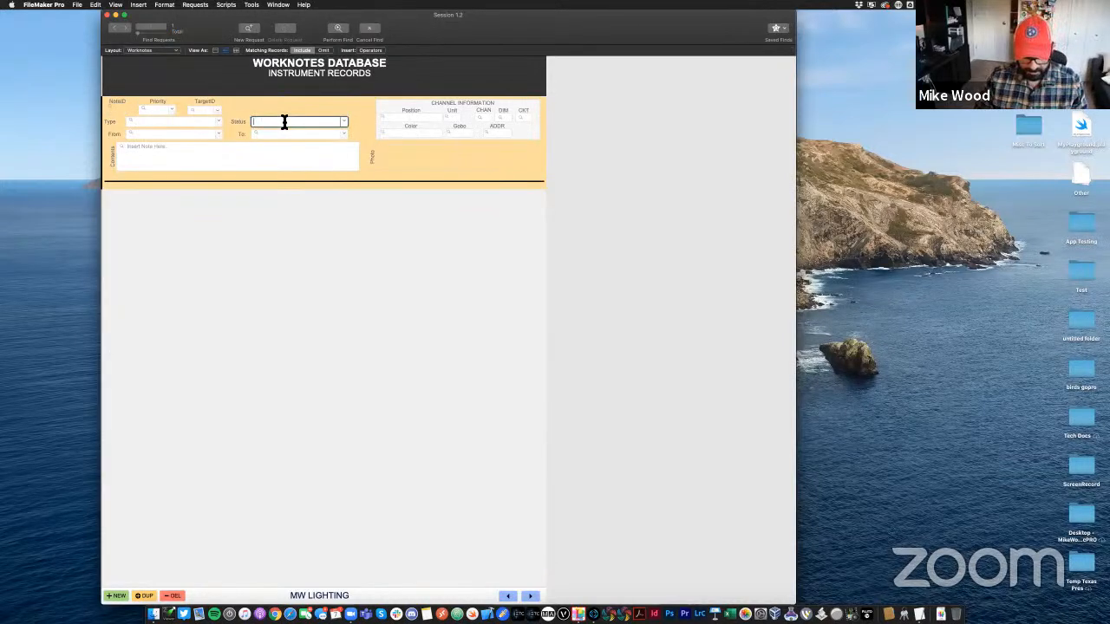
text(Active)
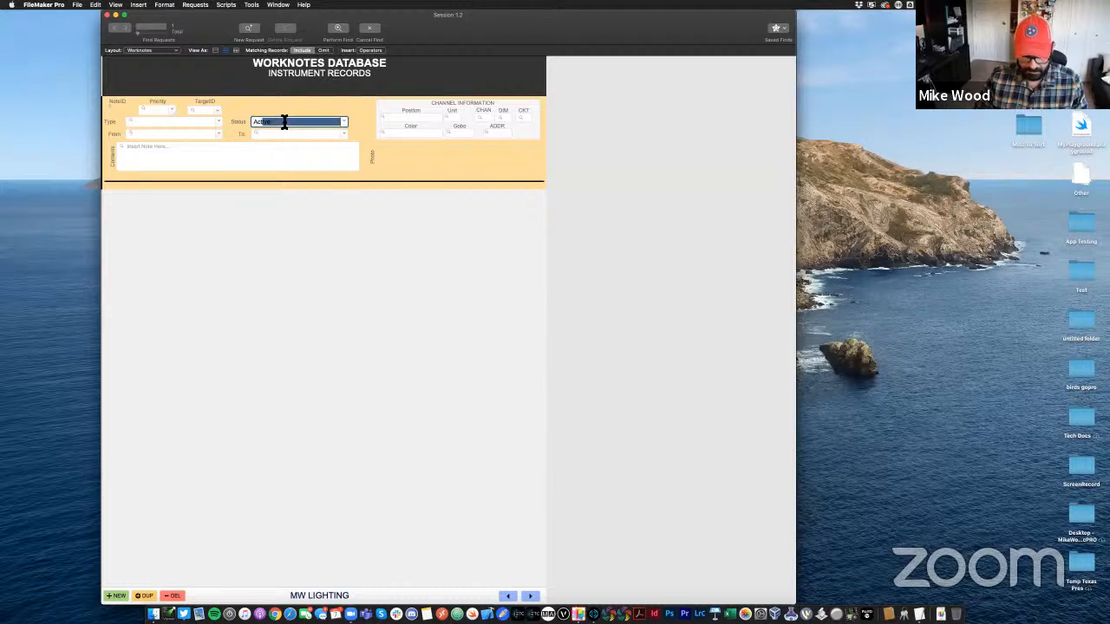
key(Return)
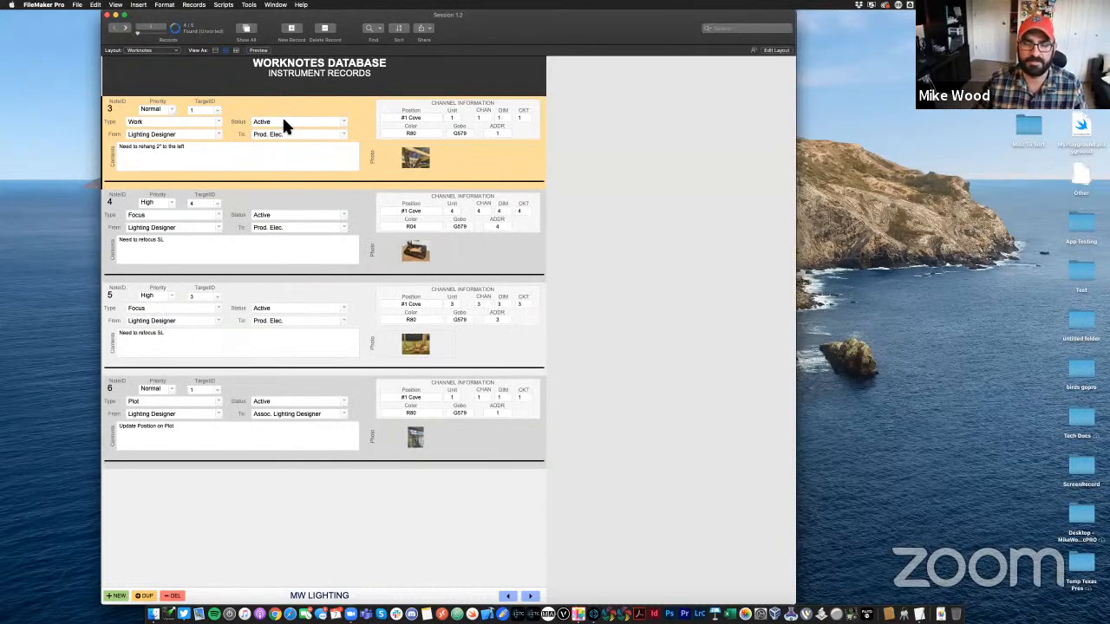
click(248, 32)
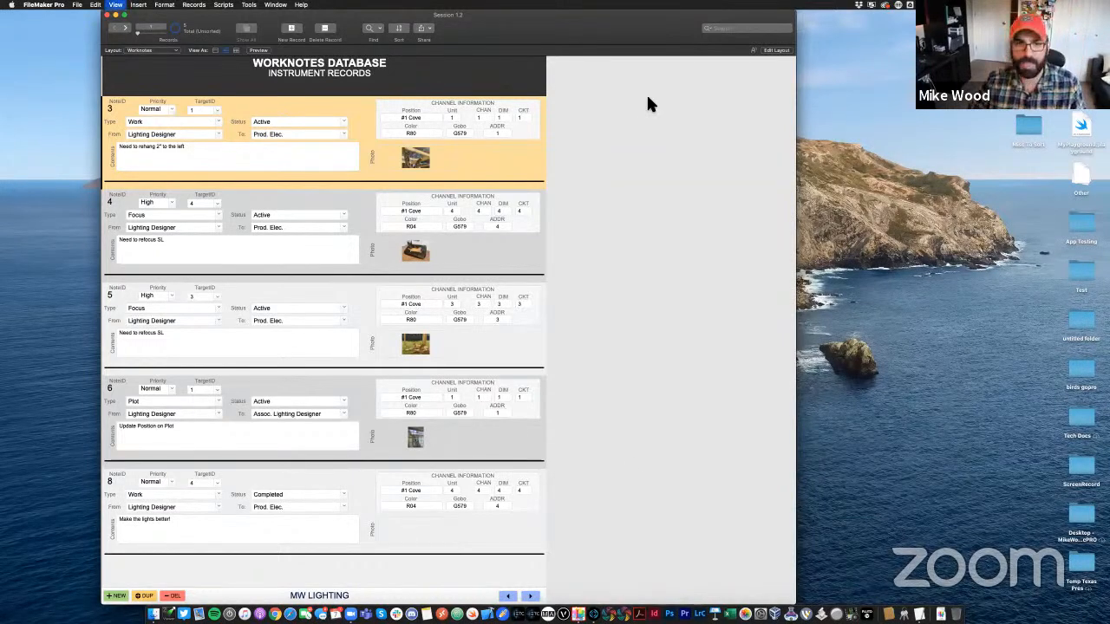
Draw a three-segment button bar across the Worknotes layout's header, beneath the INSTRUMENT RECORDS subtitle
key(super+l)
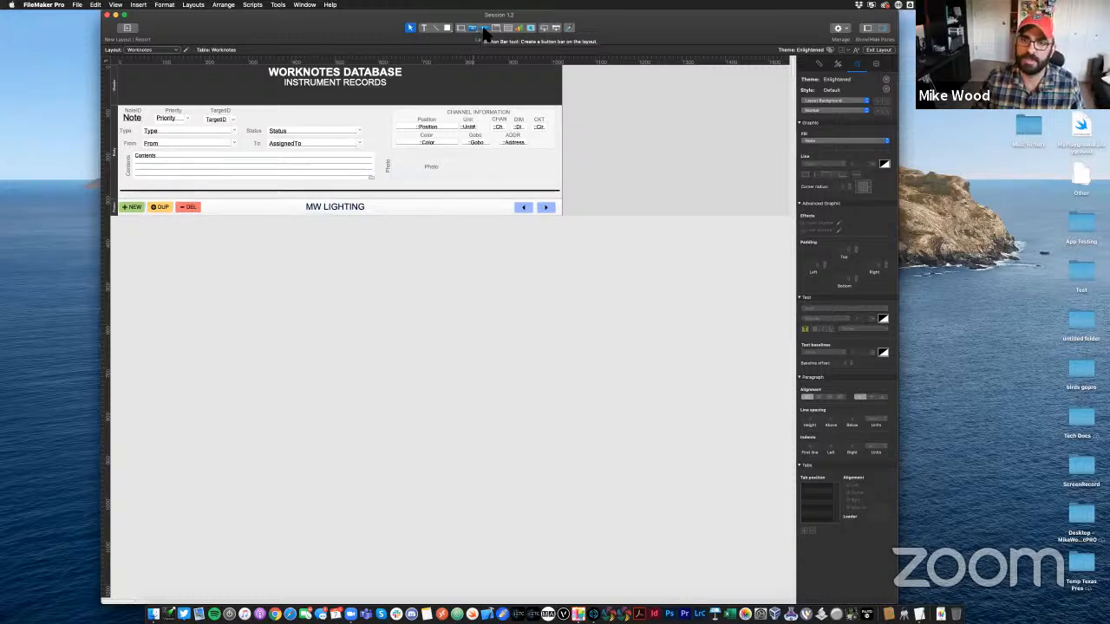
click(483, 31)
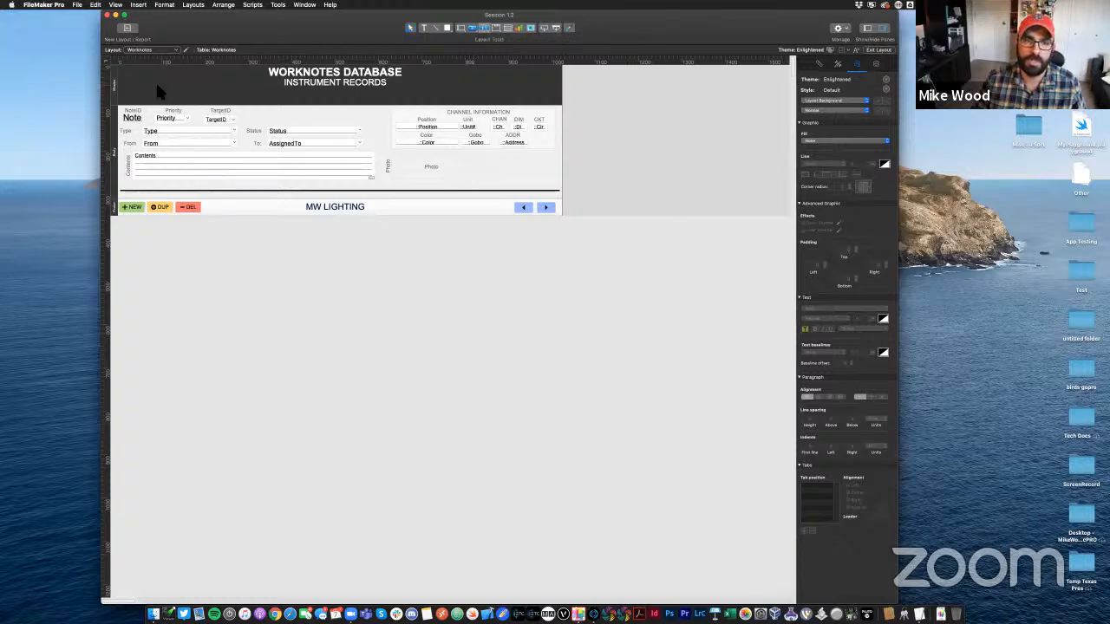
drag(159, 91, 436, 98)
drag(532, 90, 379, 222)
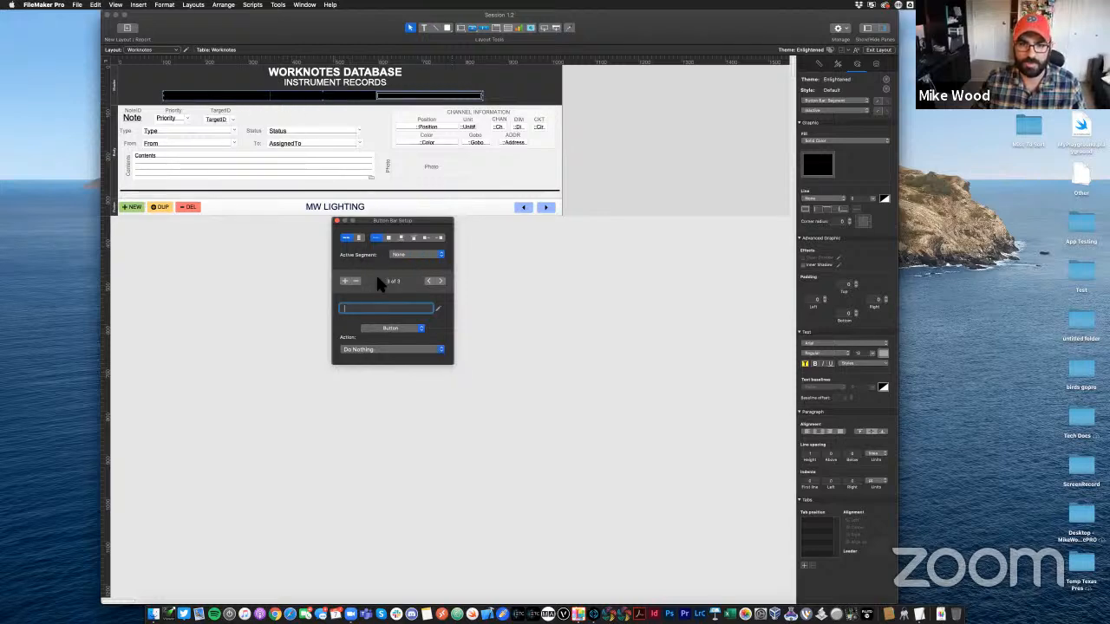
Look through the new button bar's segments, its icon and label styles, and the available segment types
click(426, 281)
click(428, 281)
click(440, 281)
click(440, 281)
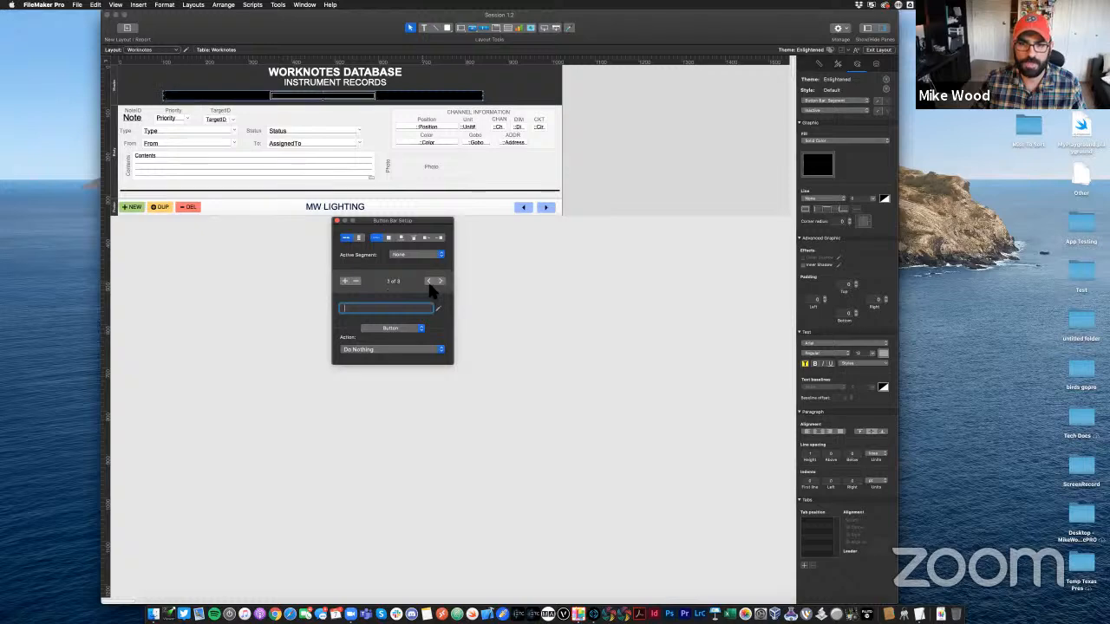
click(427, 282)
click(427, 282)
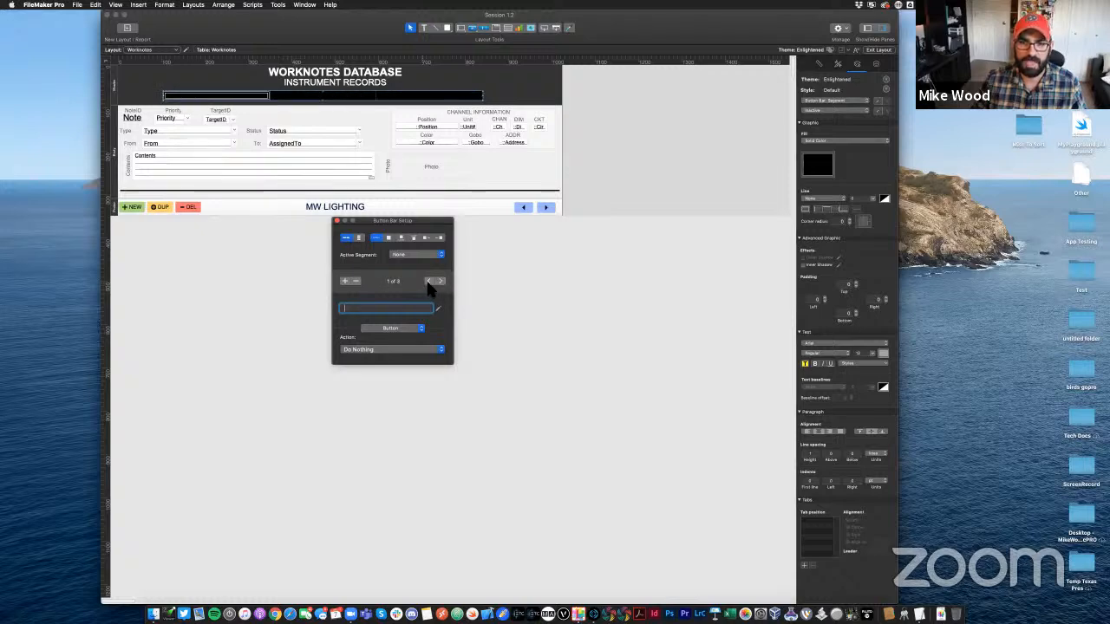
click(385, 239)
click(378, 238)
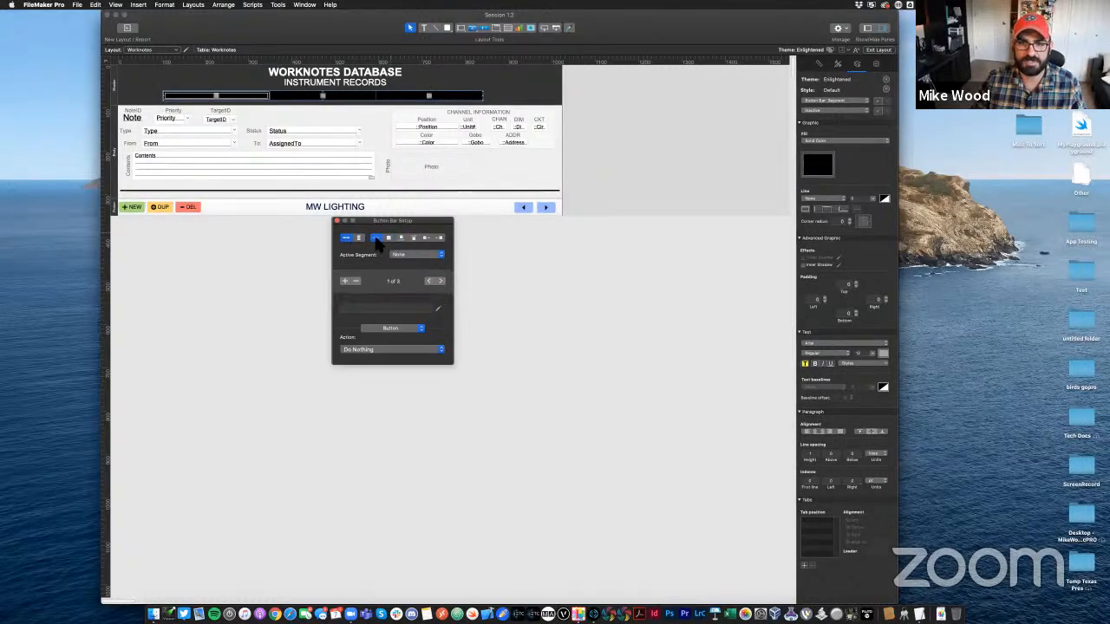
click(397, 328)
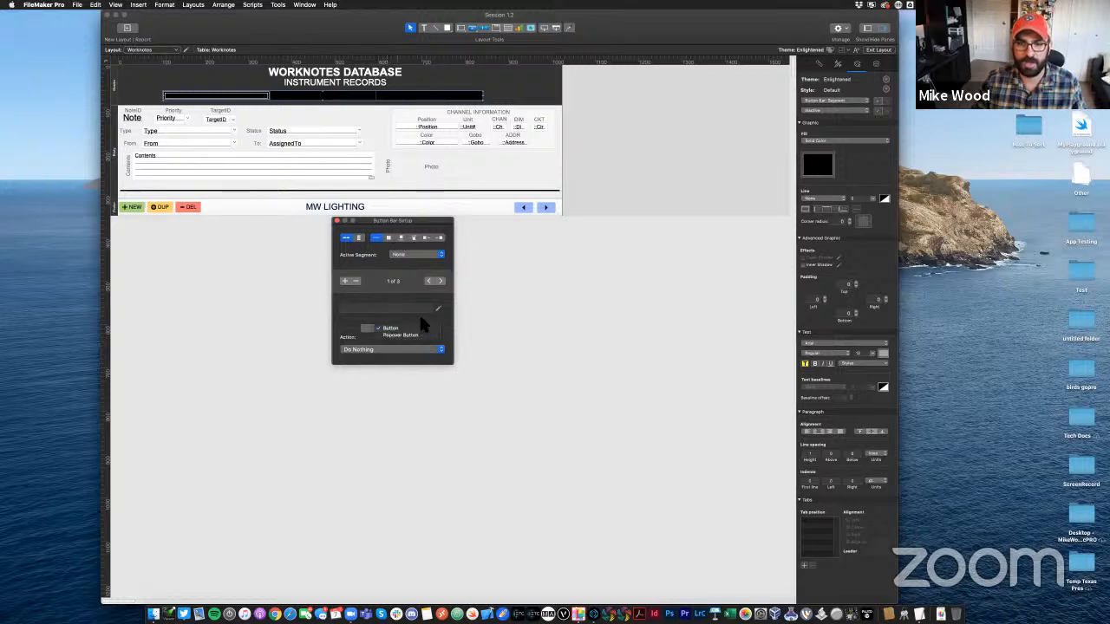
click(420, 325)
Label the button bar's three segments WORK, FOCUS and PLOT, and return to Browse mode
click(379, 309)
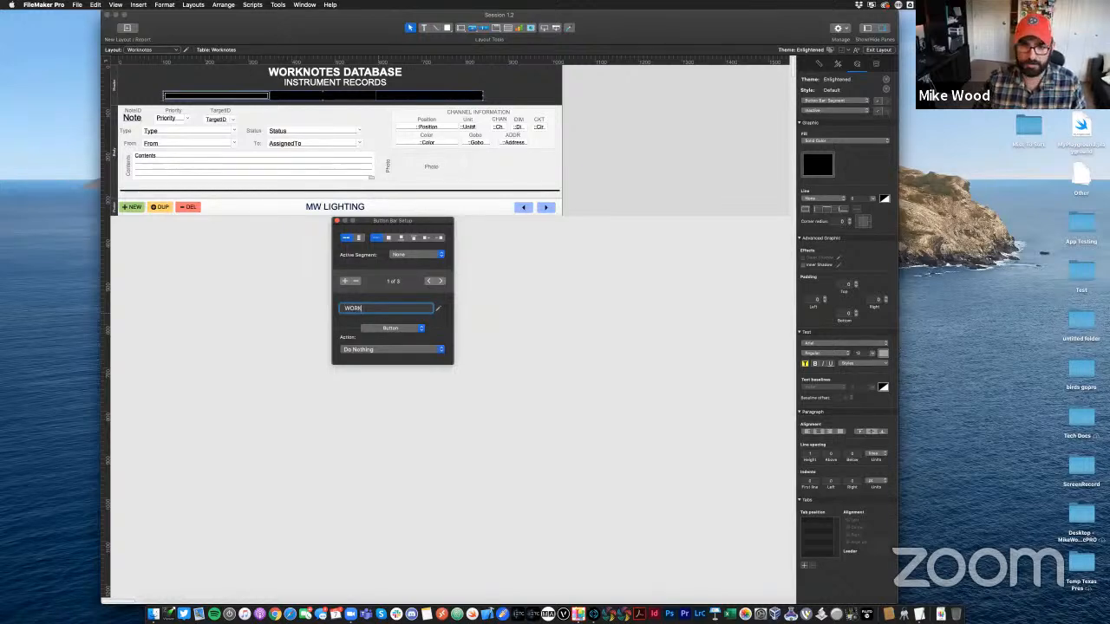
text(WORK)
click(441, 281)
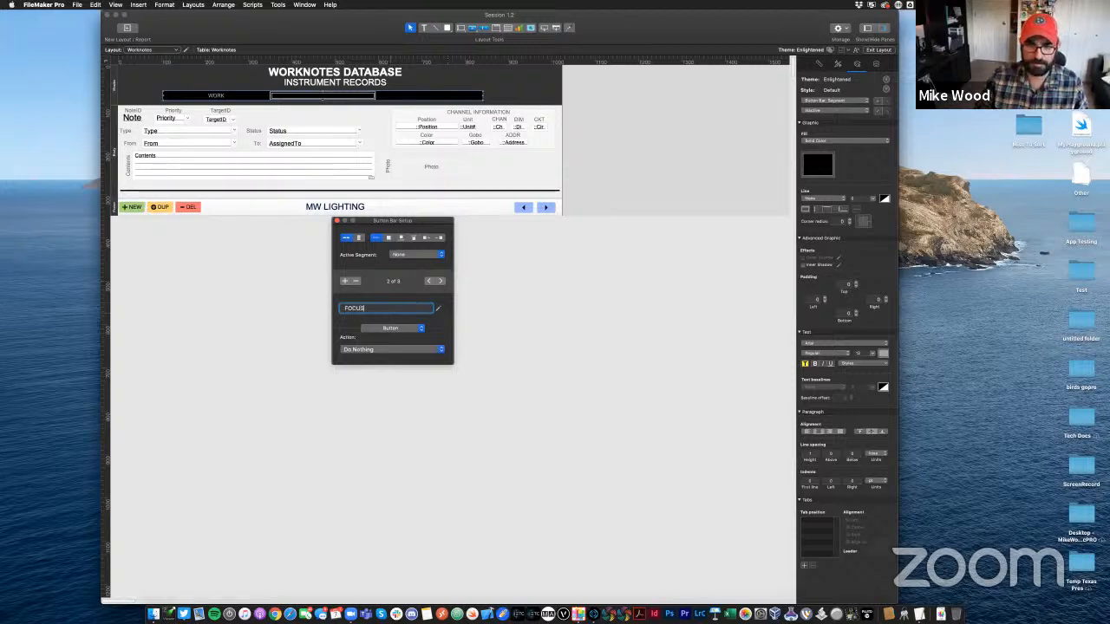
click(441, 281)
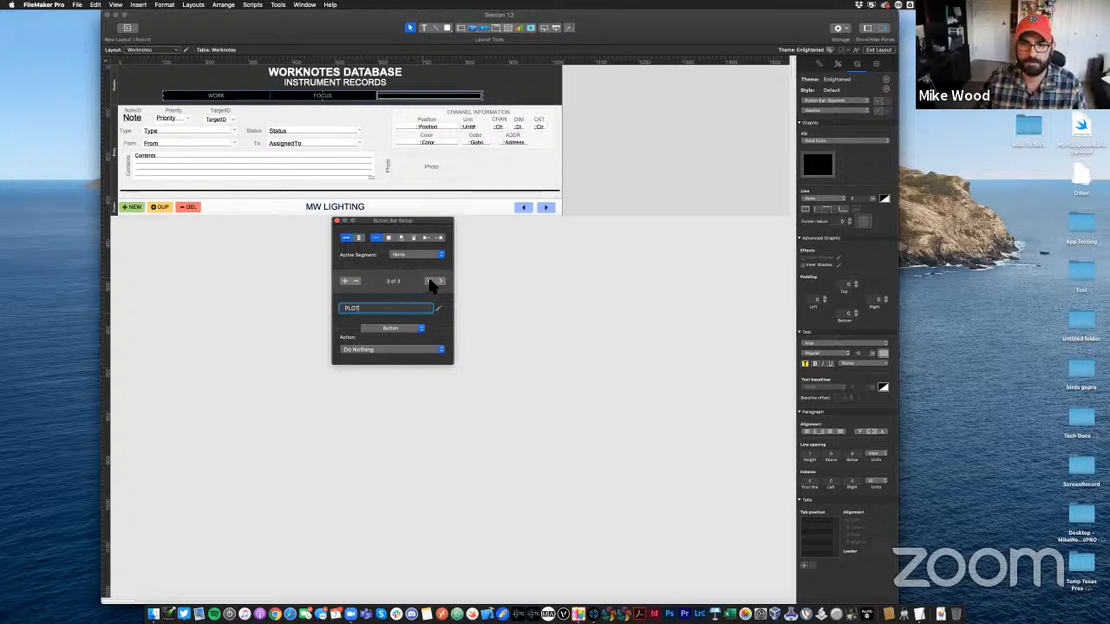
key(Return)
key(super+b)
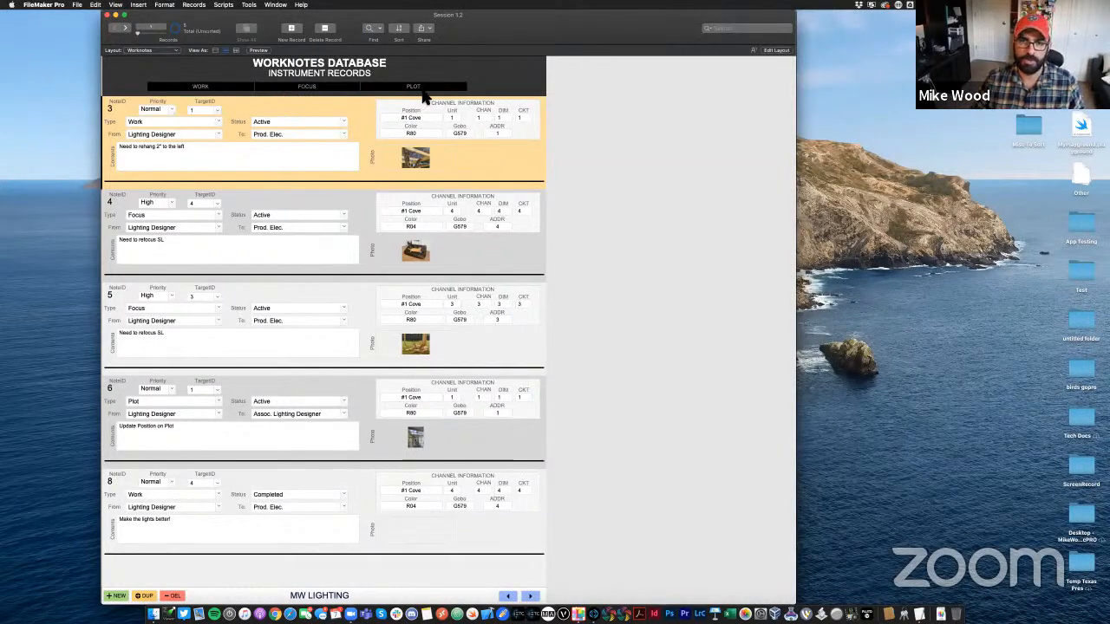
Check which values the worknotes' Type field offers
key(super+l)
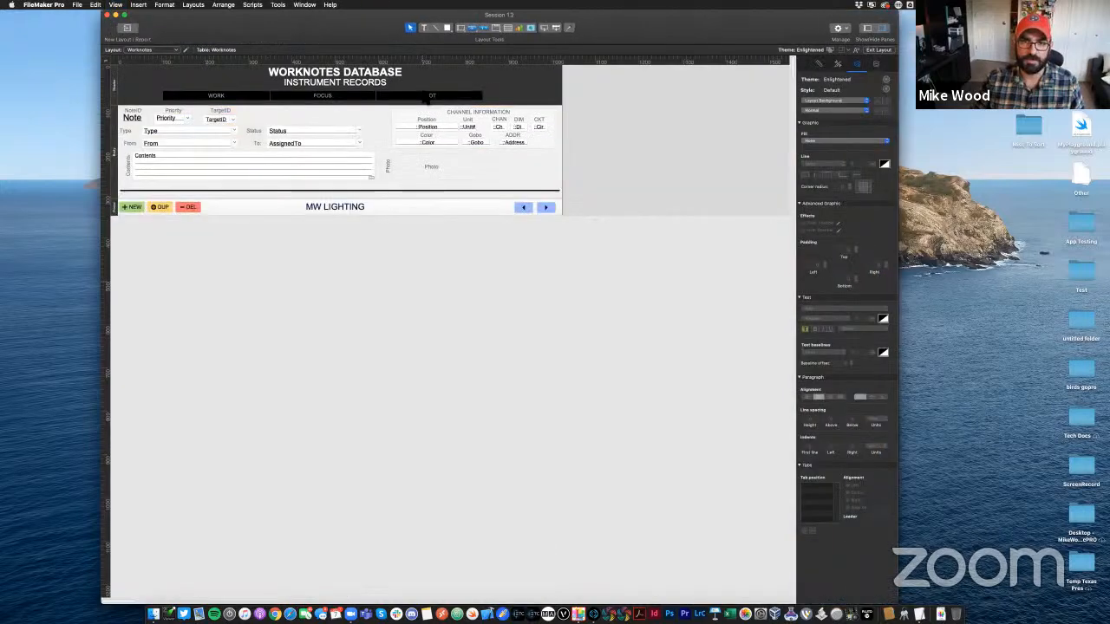
key(super+b)
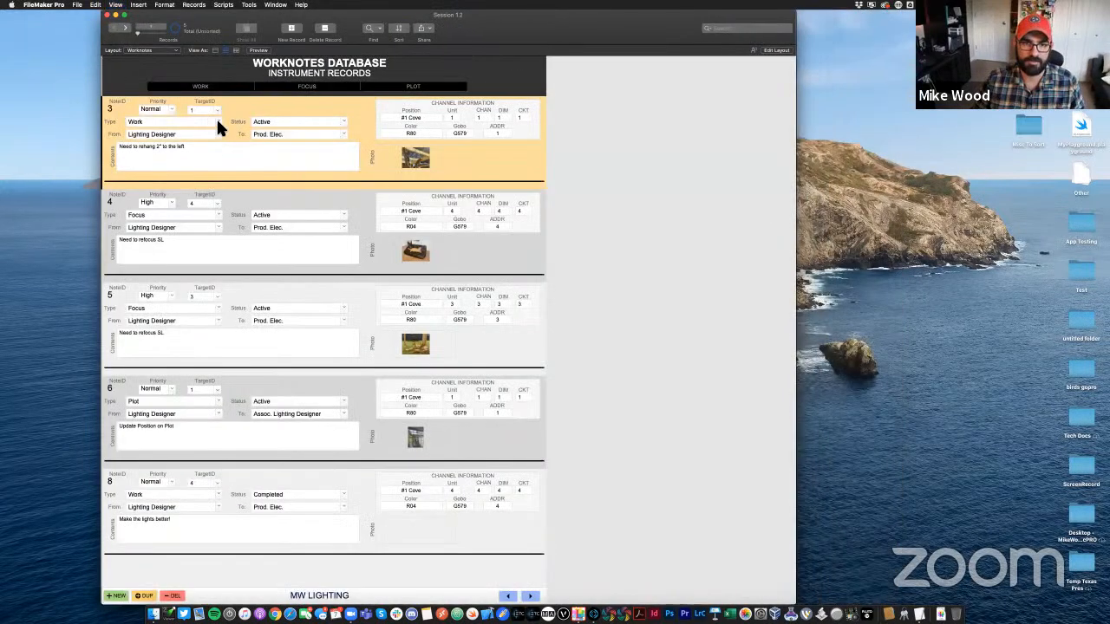
click(216, 121)
key(Escape)
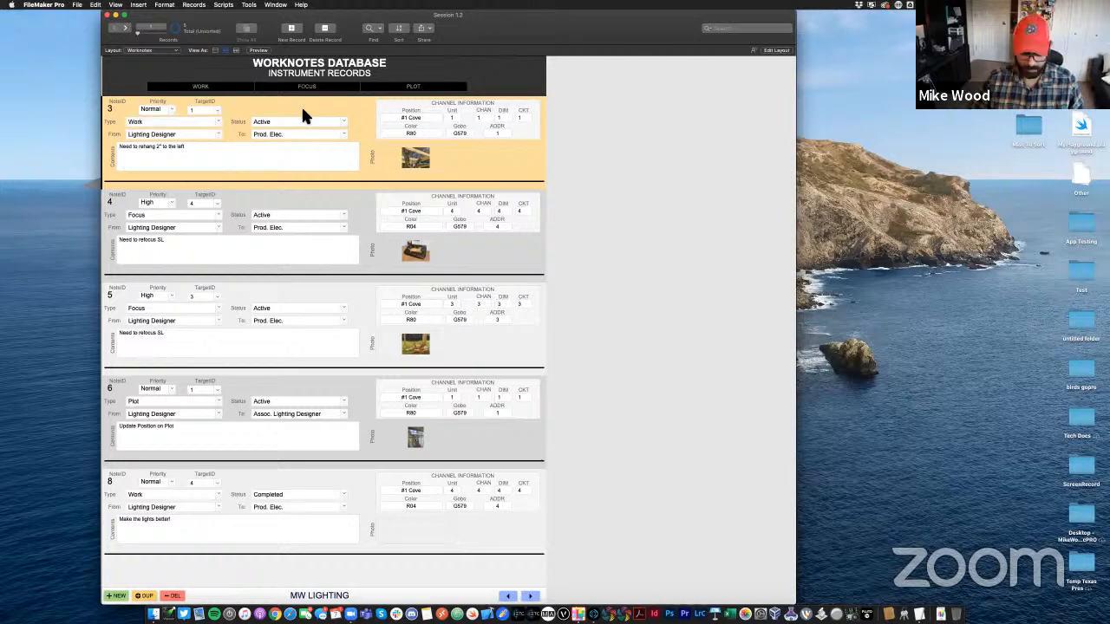
Add a segment labelled PROGRAMMING between FOCUS and PLOT in the header's button bar
key(super+l)
double_click(306, 97)
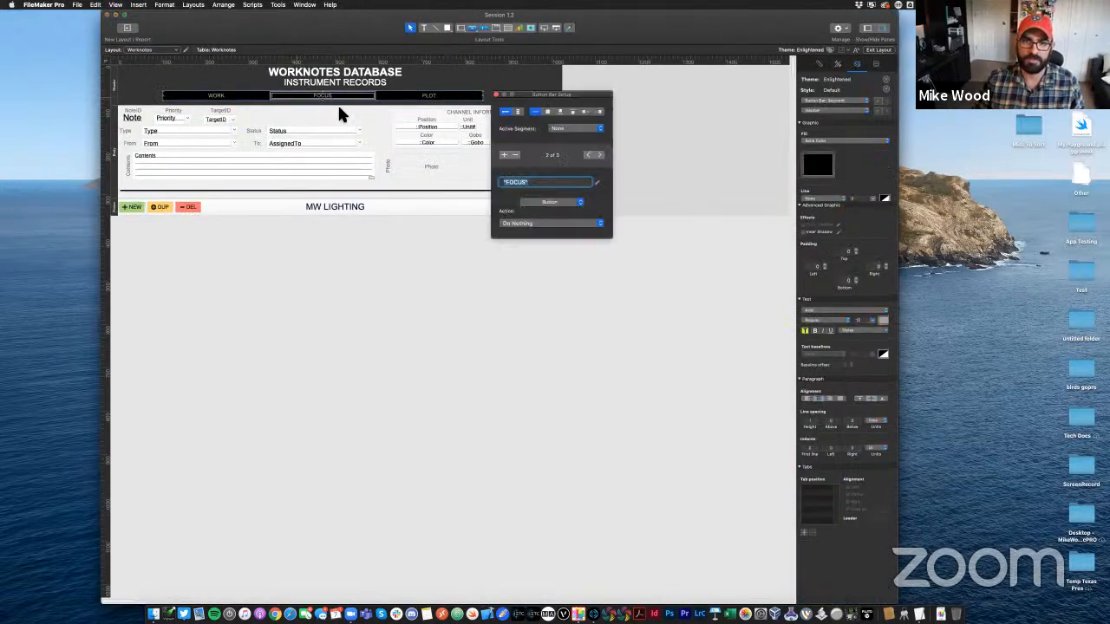
click(504, 155)
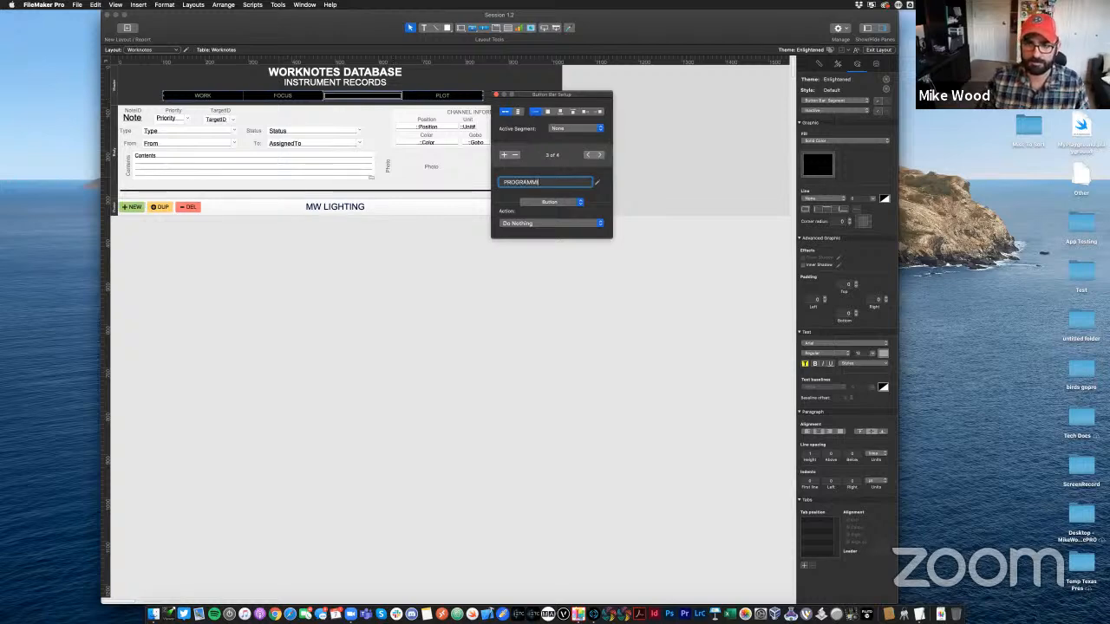
key(Return)
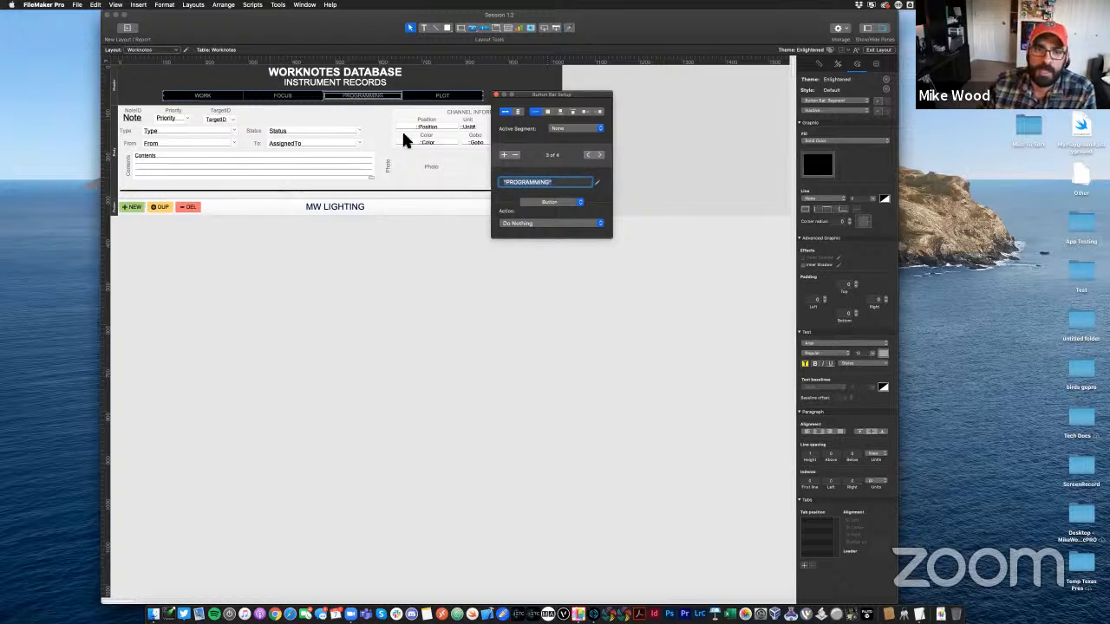
Give the WORK segment a Single Step action that uses the Perform Find script step
click(588, 154)
click(588, 154)
click(545, 224)
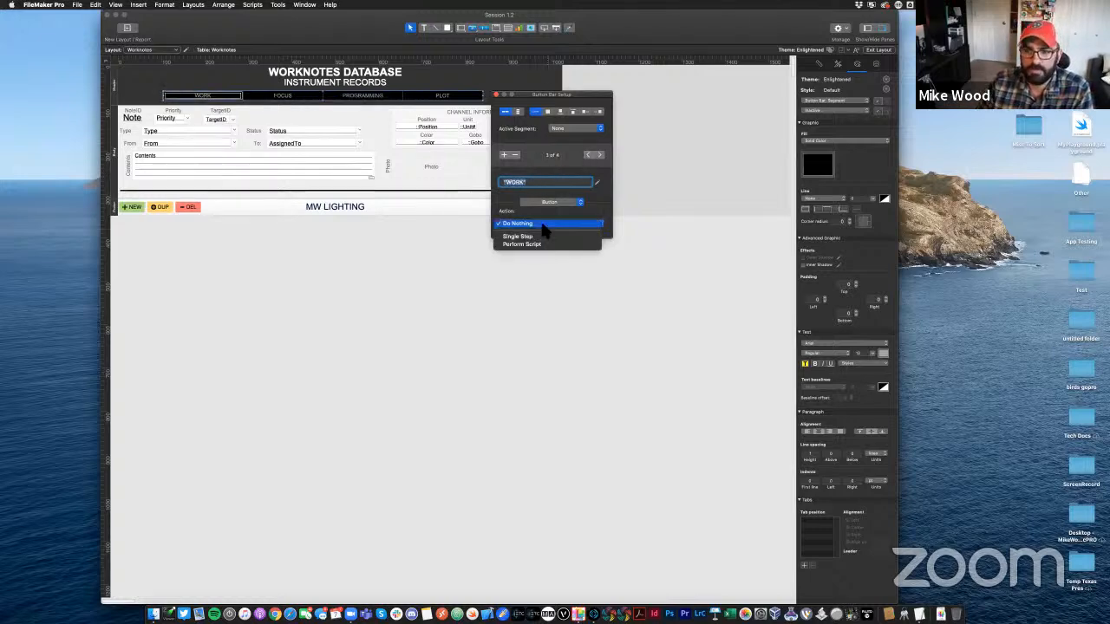
click(532, 236)
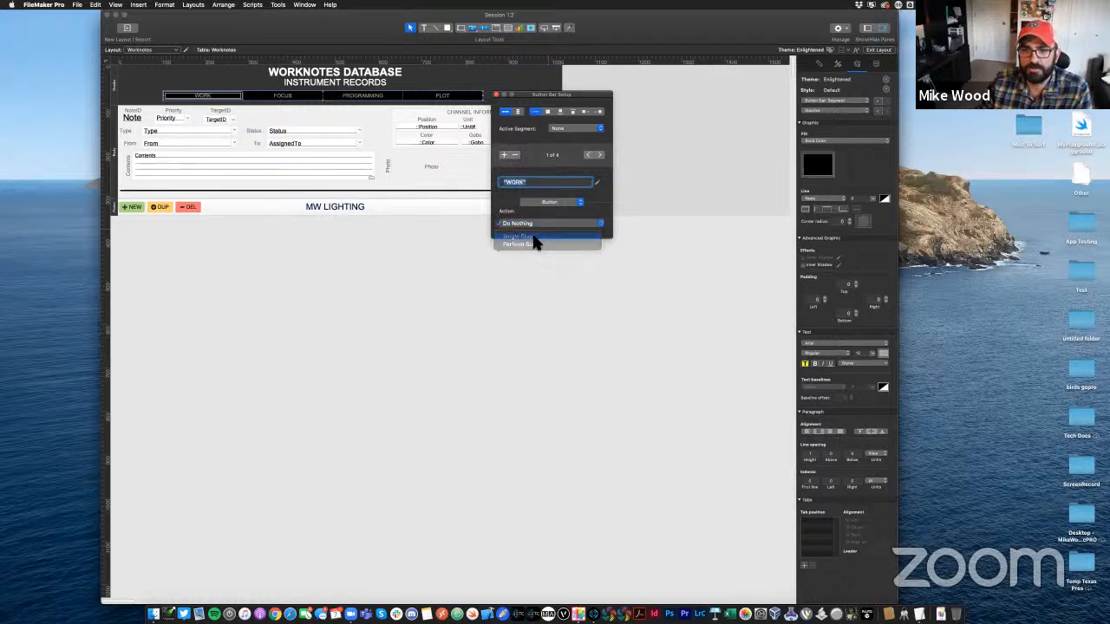
drag(415, 249, 396, 260)
click(346, 282)
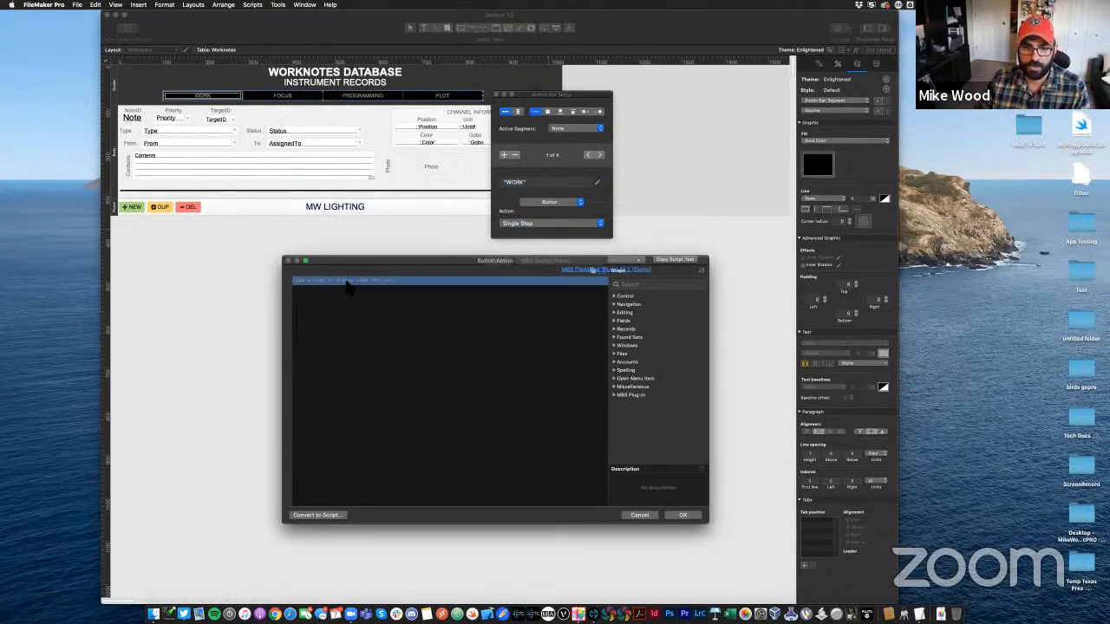
text(Find)
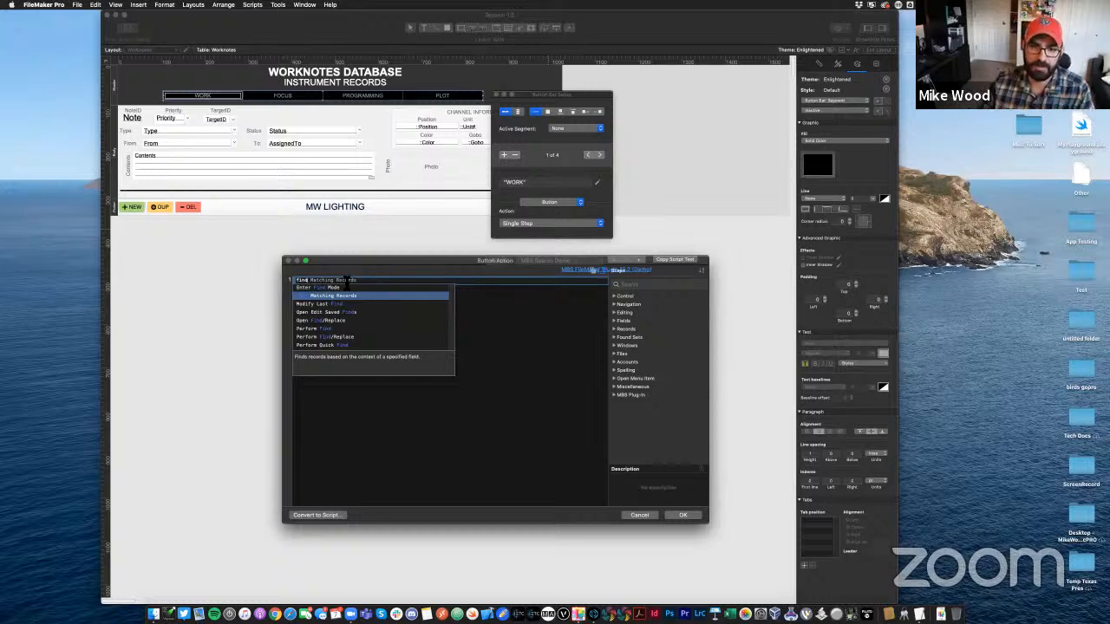
click(321, 328)
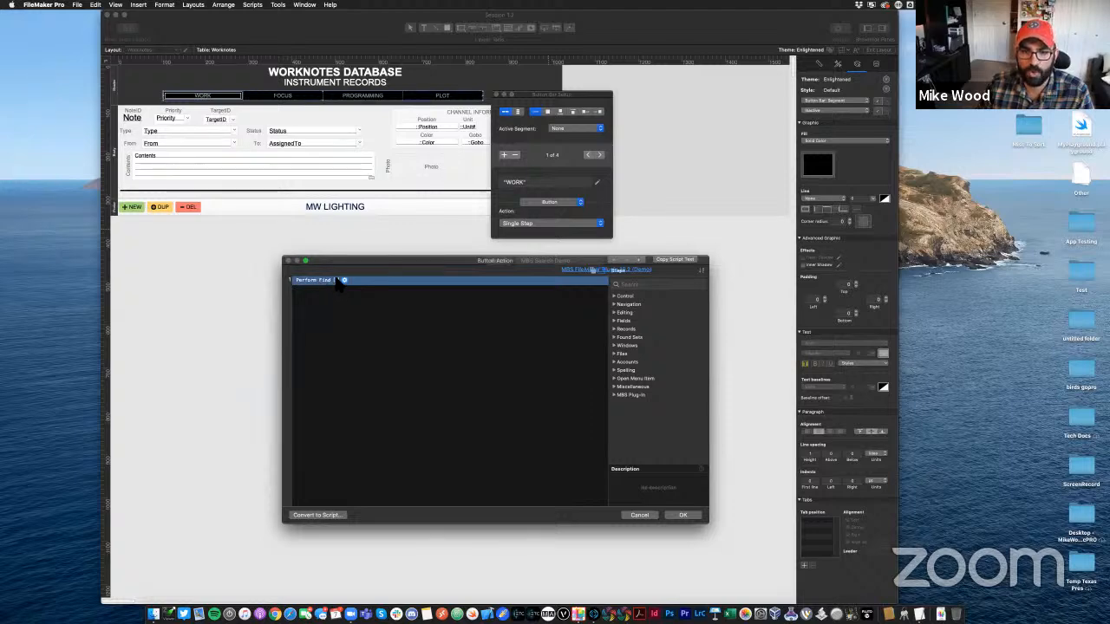
Start a new Find Records request for the WORK segment's Perform Find step
click(344, 280)
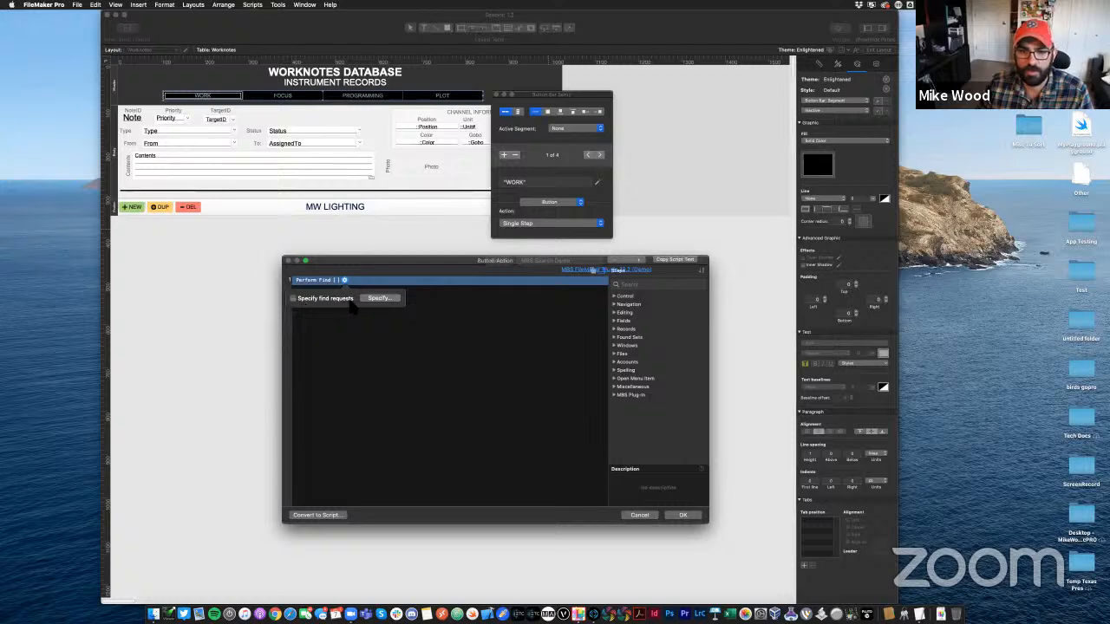
click(379, 298)
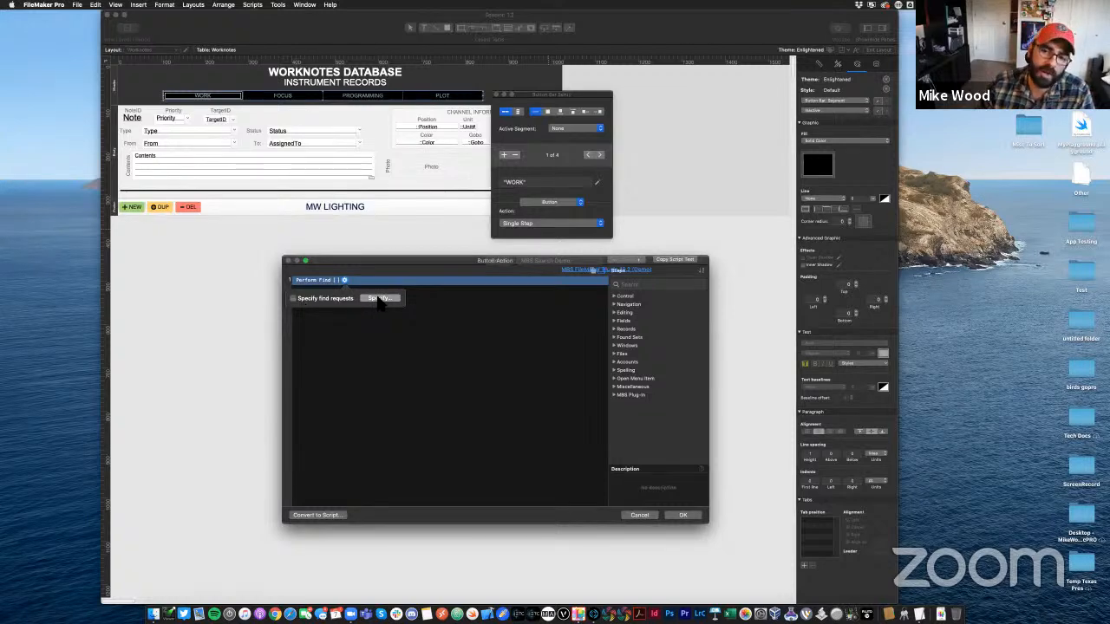
drag(523, 130, 474, 230)
click(475, 269)
click(521, 366)
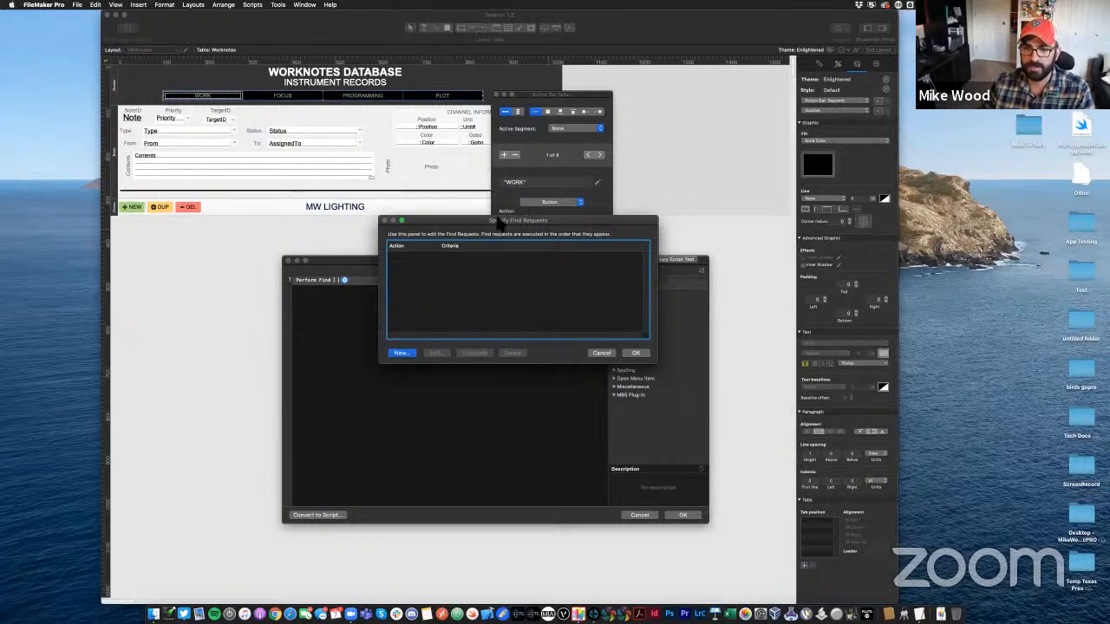
drag(501, 222, 497, 249)
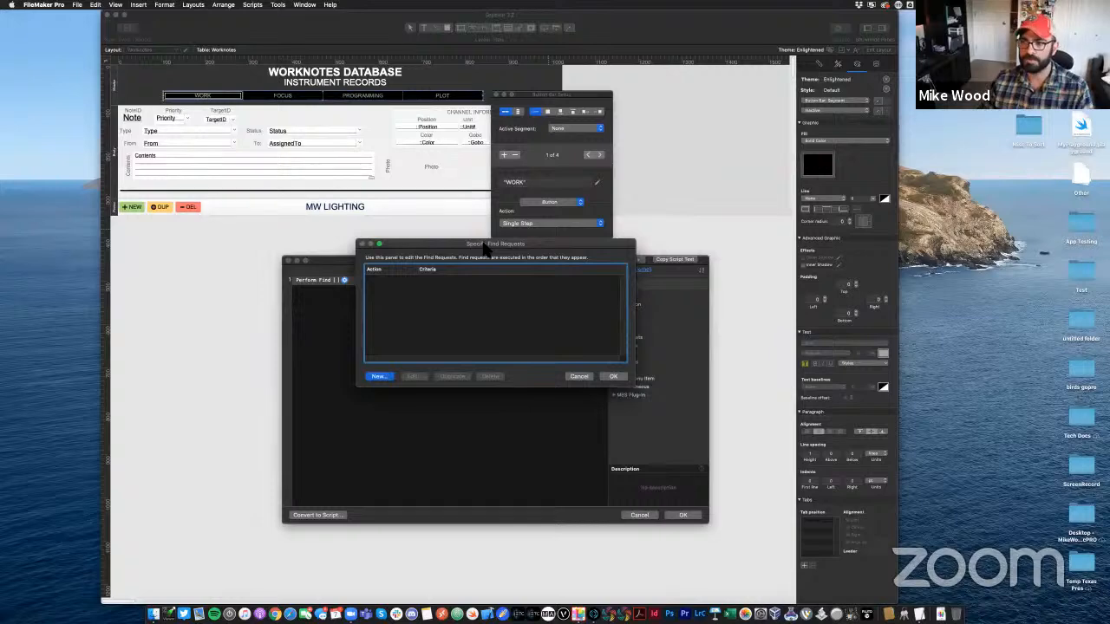
click(382, 376)
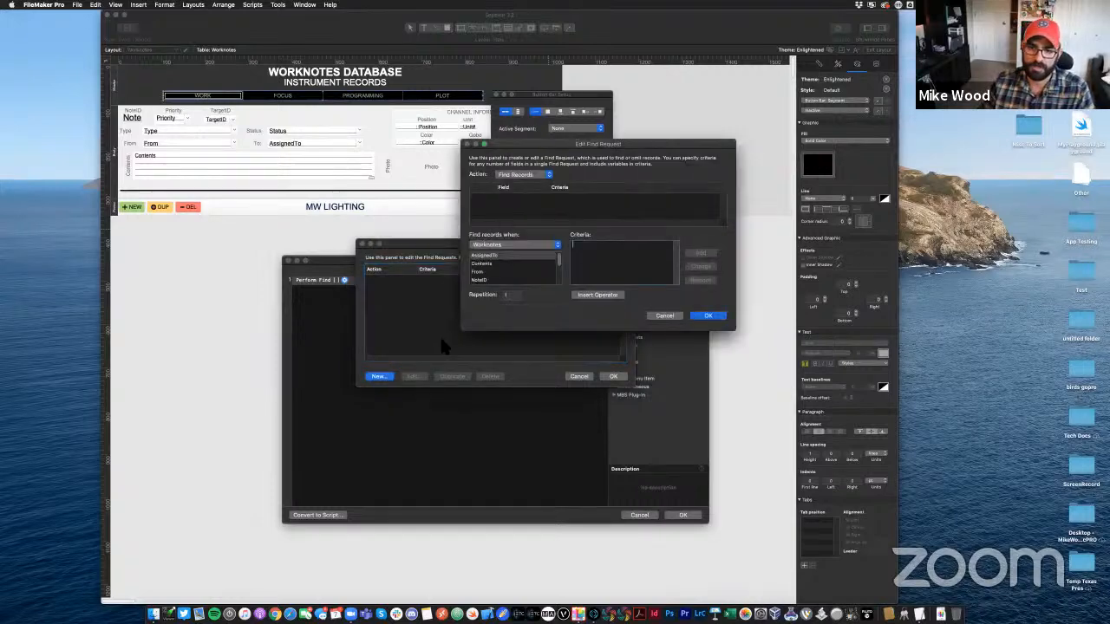
click(517, 183)
click(527, 186)
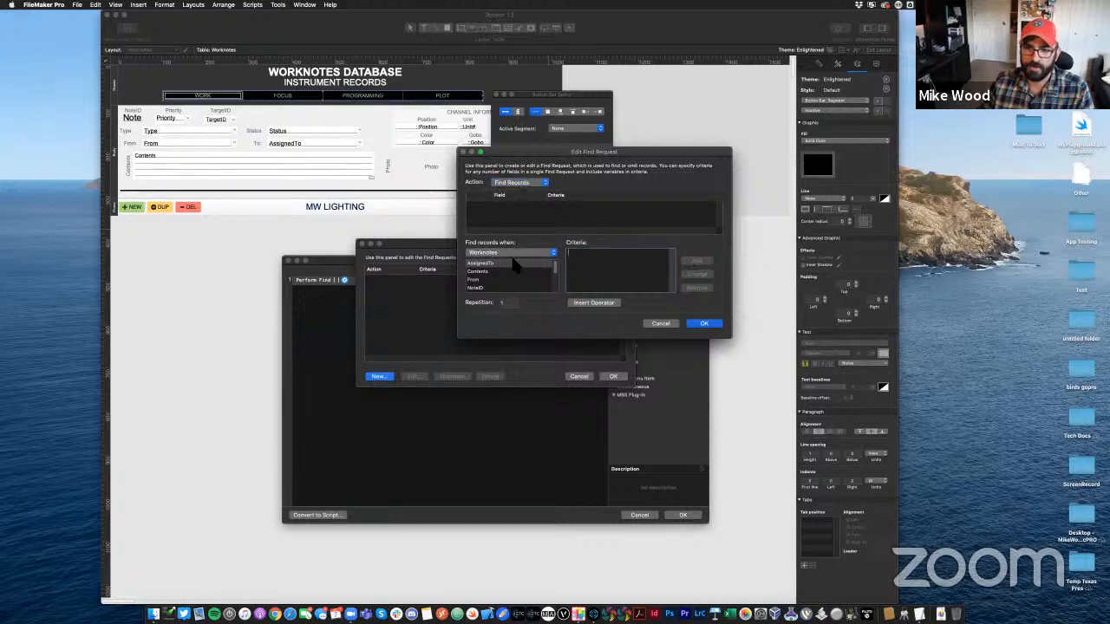
Add the criterion =WORK on the Worknotes Type field to the find request and save the WORK segment's action
scroll(558, 272, down, 4)
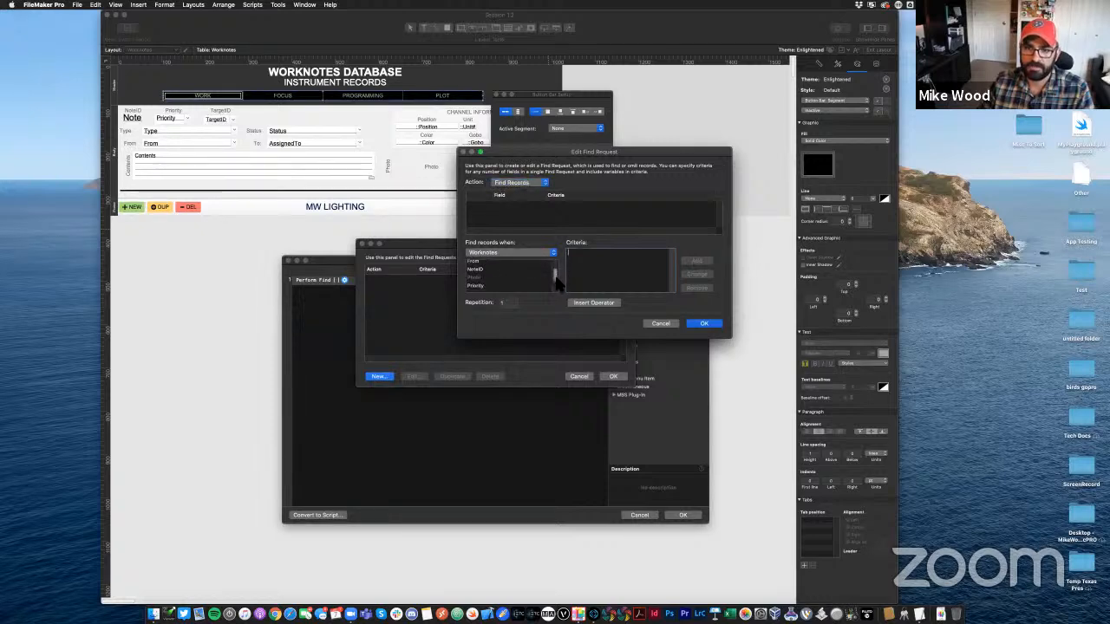
click(526, 288)
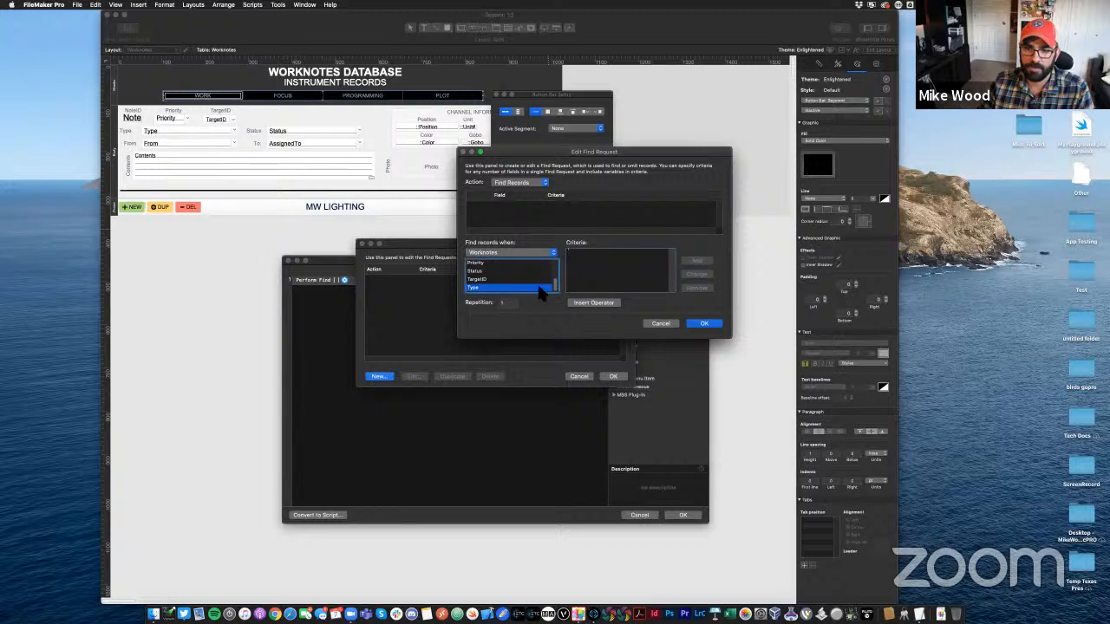
click(616, 276)
text(w)
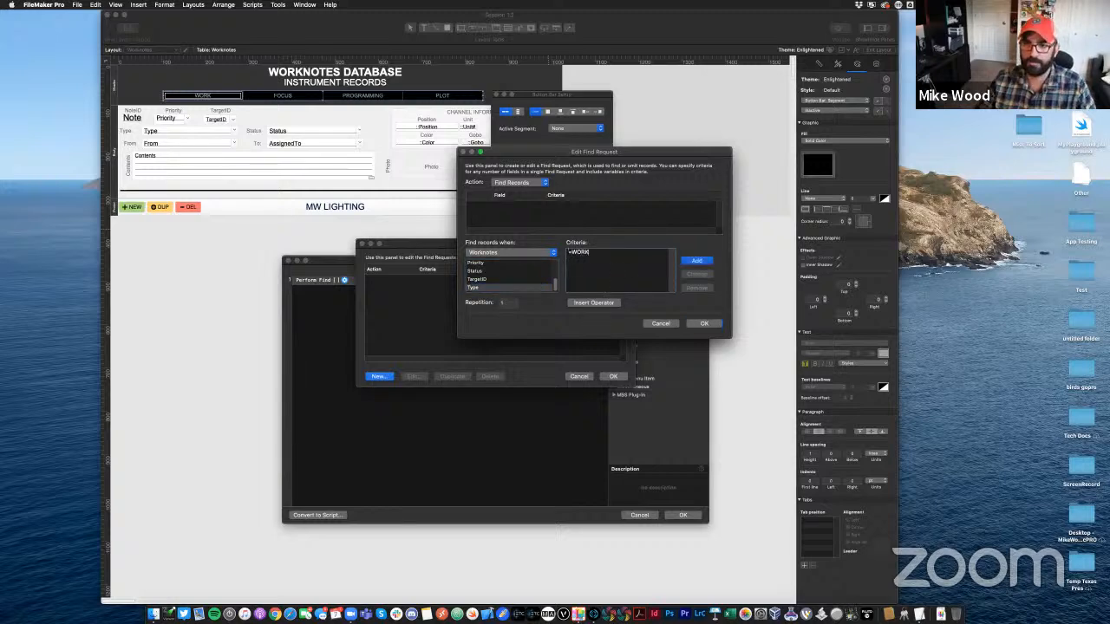
click(698, 260)
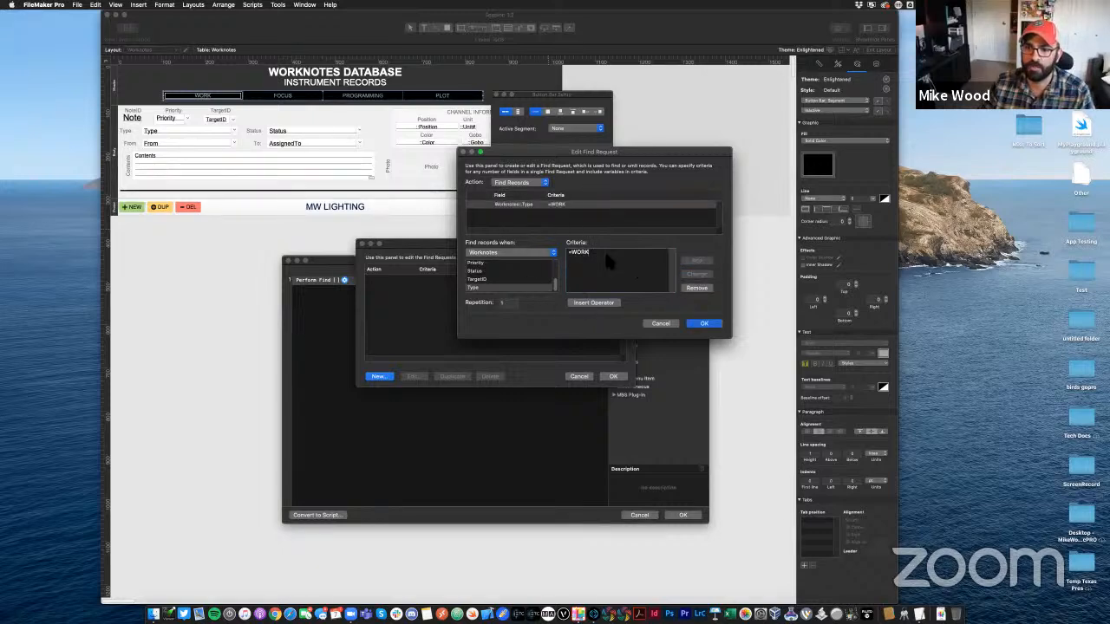
click(707, 324)
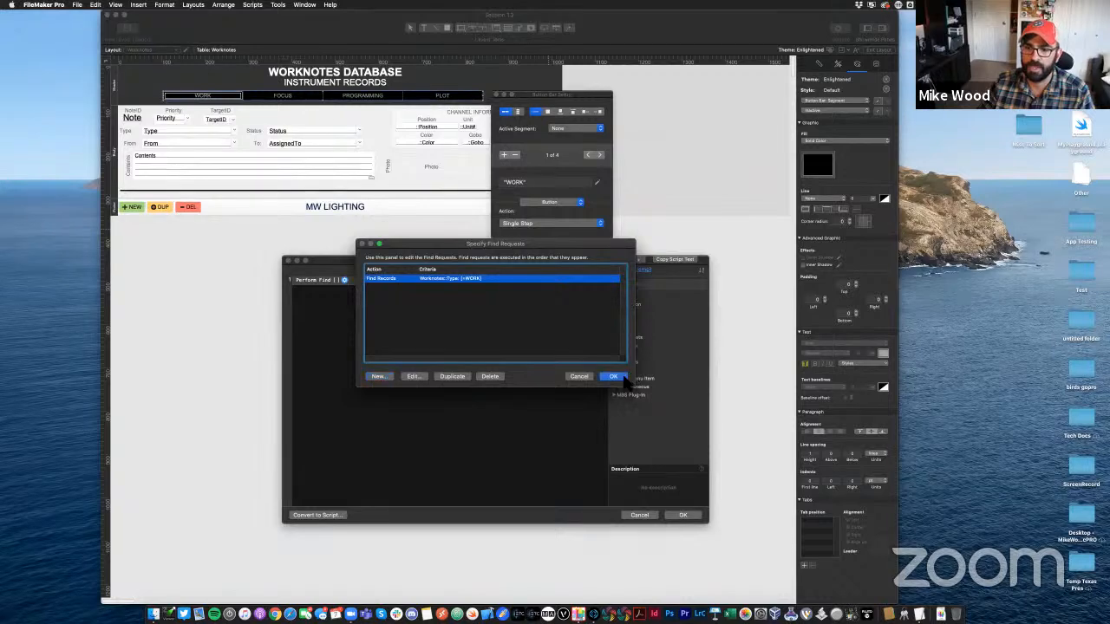
click(615, 378)
click(682, 515)
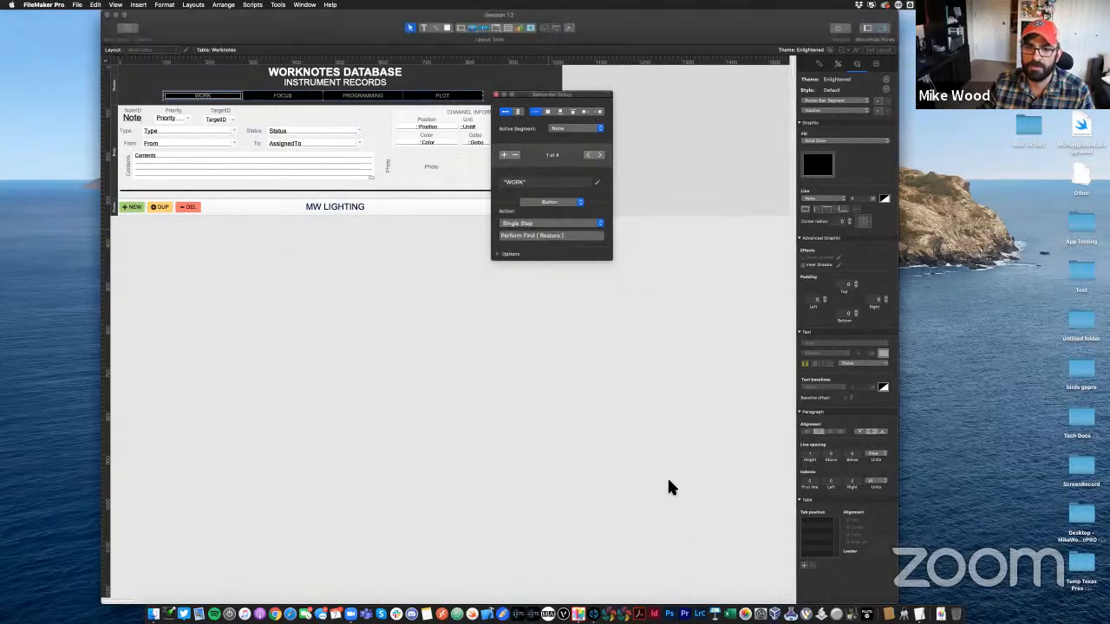
Close the button bar setup, return to Browse mode and test the WORK segment
click(542, 305)
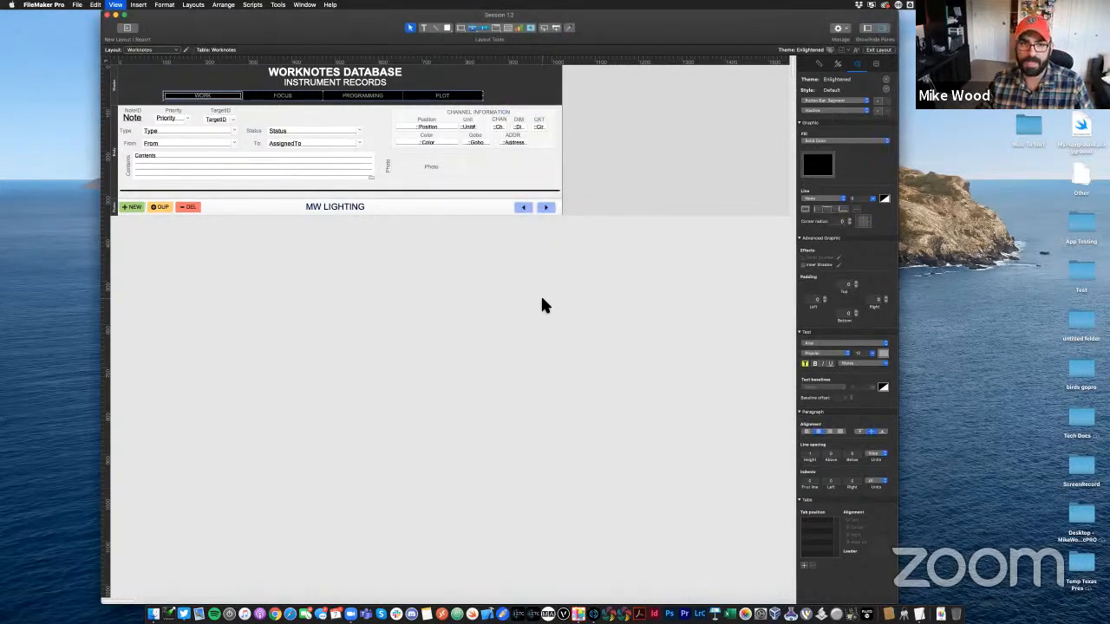
key(super+b)
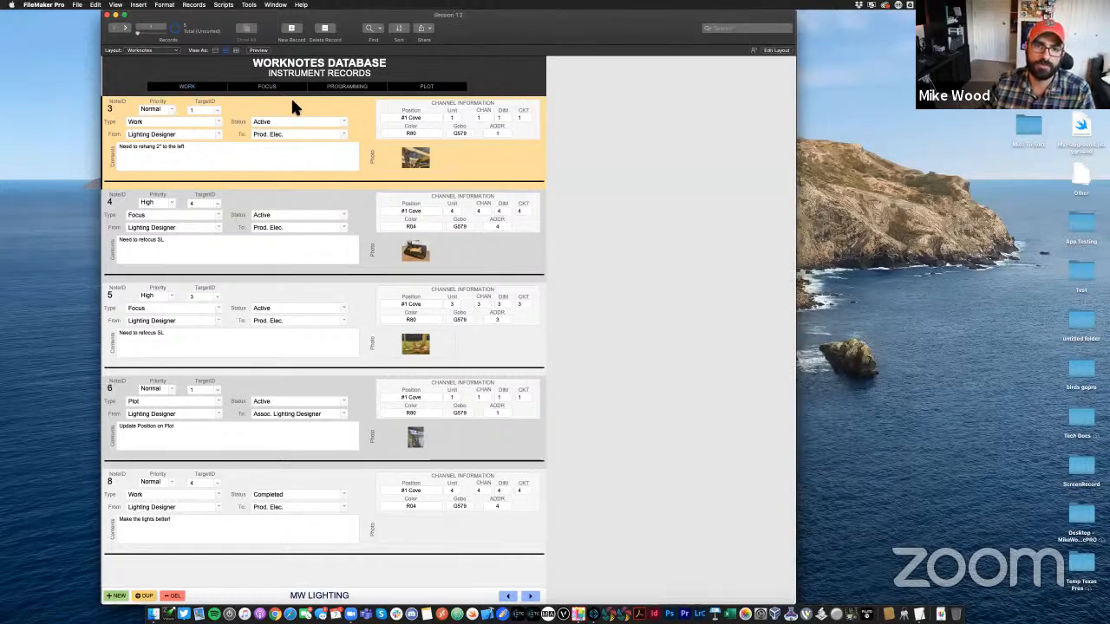
click(184, 90)
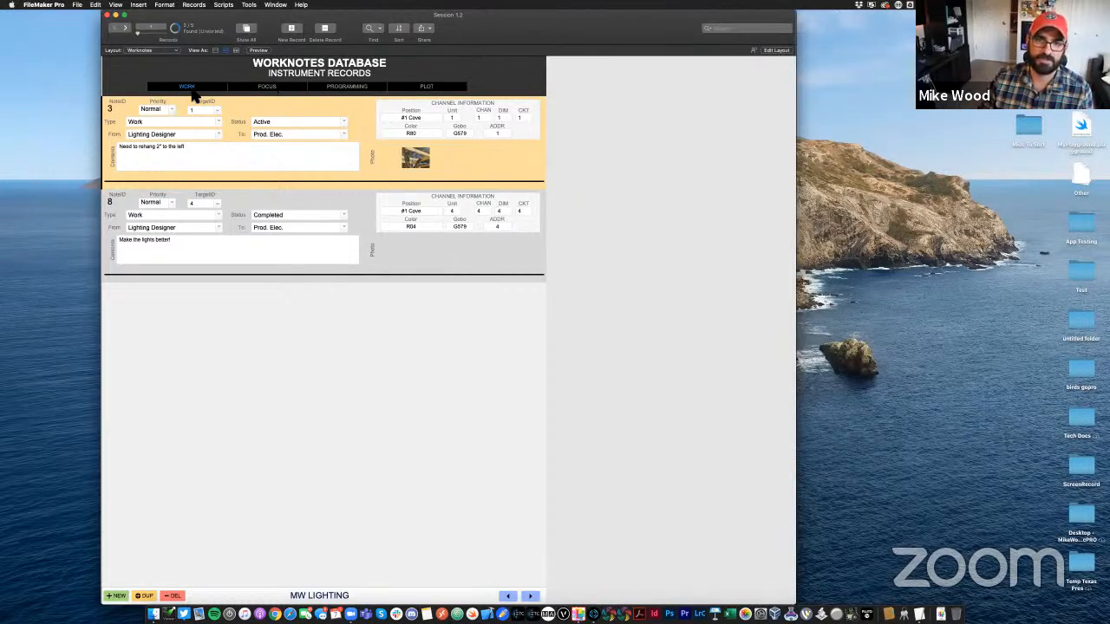
Go back to Layout mode and review the WORK segment's Perform Find action
key(super+l)
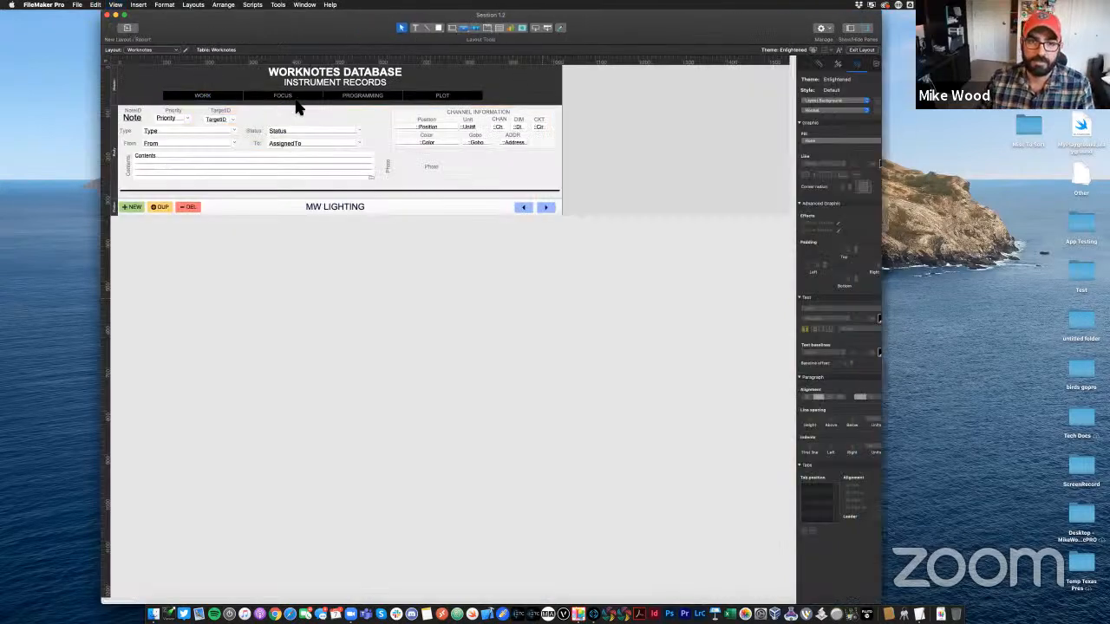
double_click(288, 102)
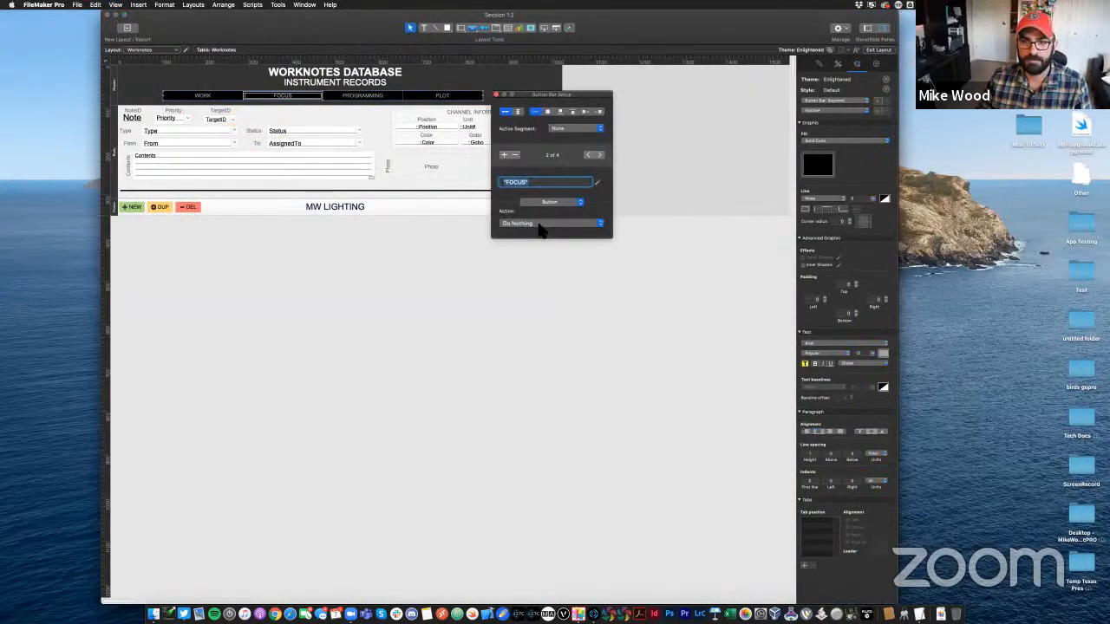
double_click(200, 97)
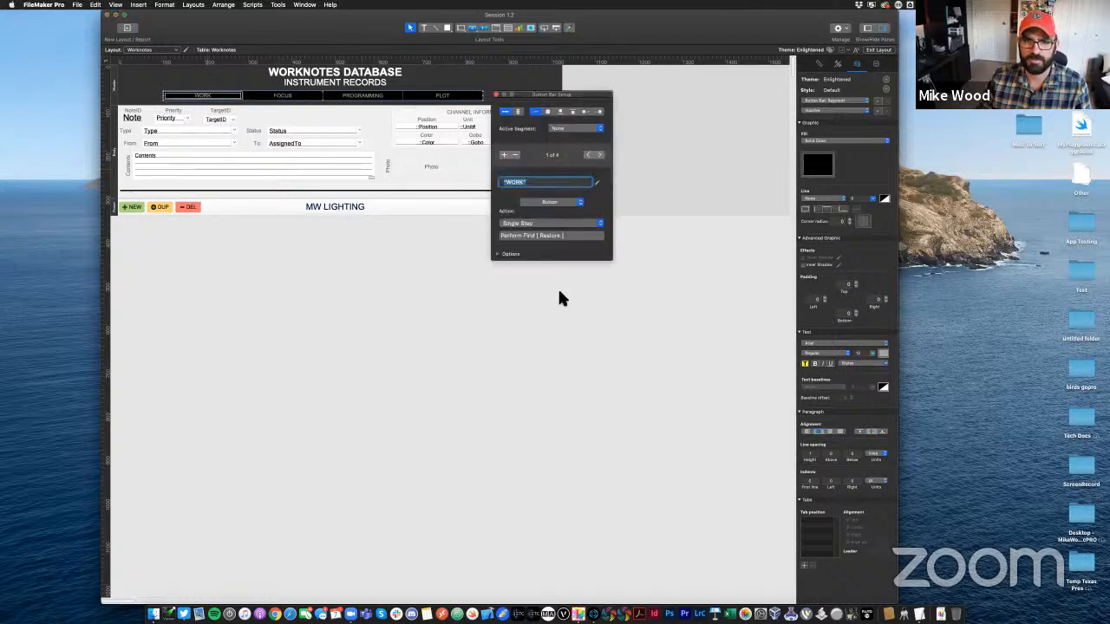
click(538, 235)
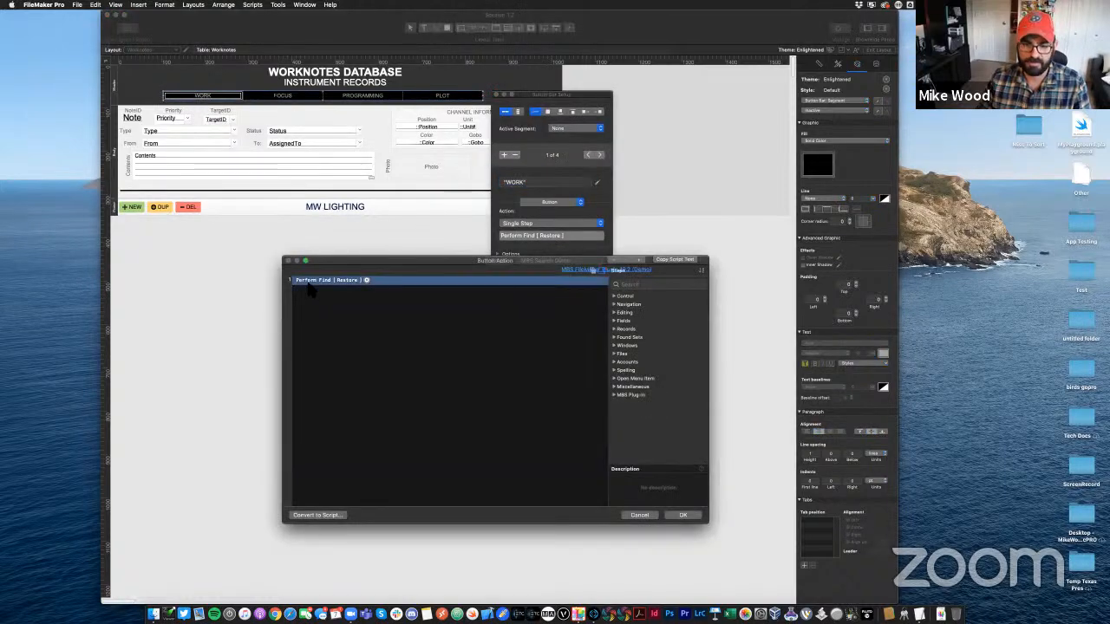
click(683, 515)
Give the FOCUS segment a Single Step action that uses the Perform Find script step
click(282, 100)
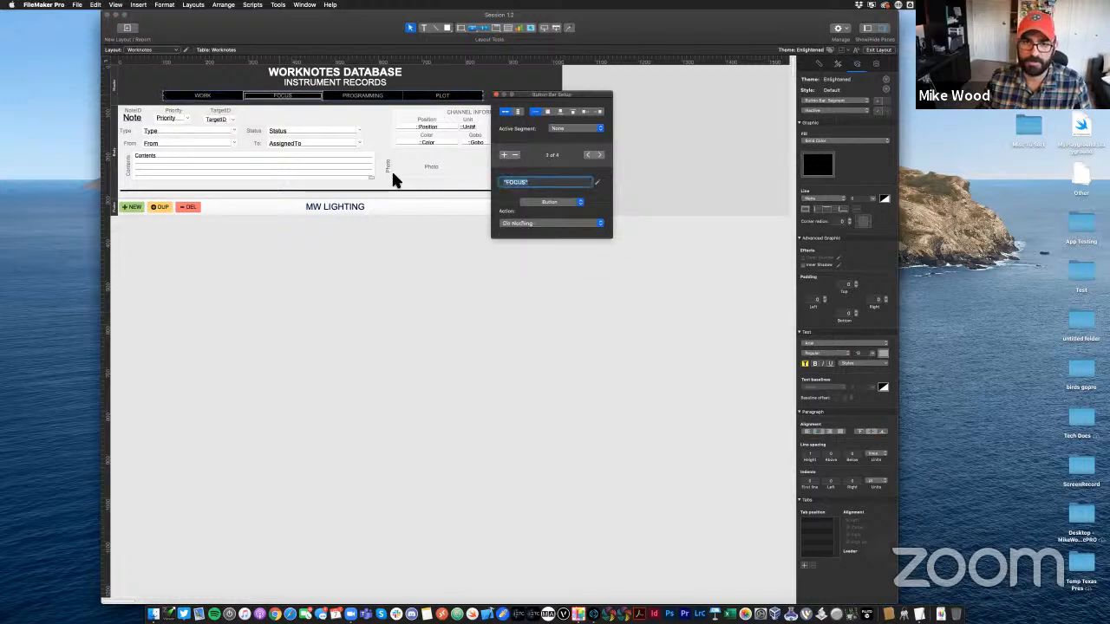
click(519, 223)
click(518, 236)
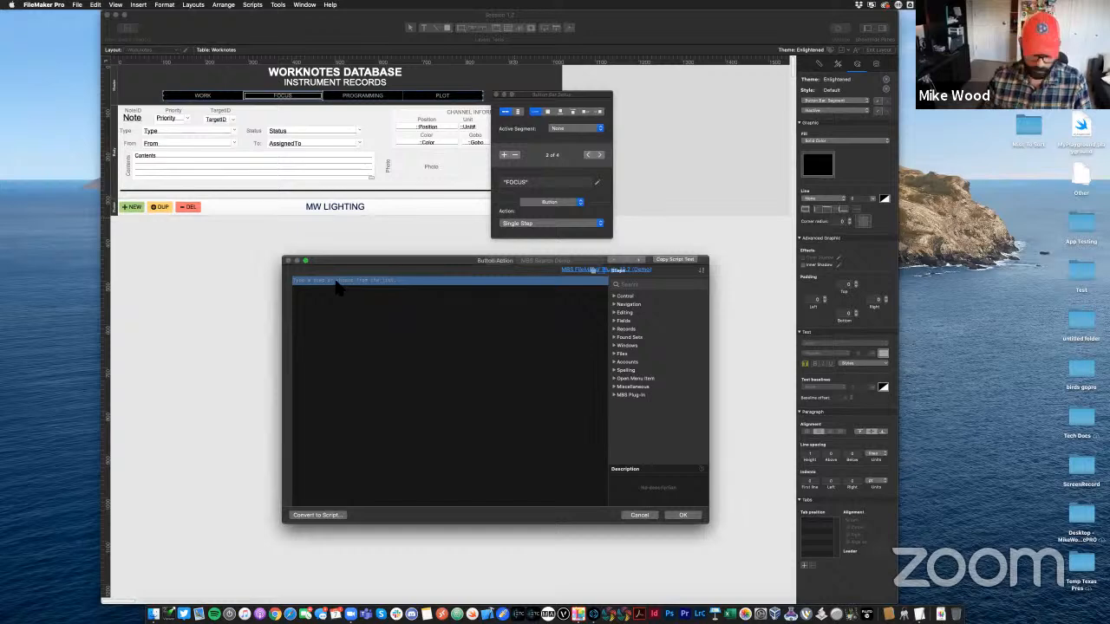
text(Find)
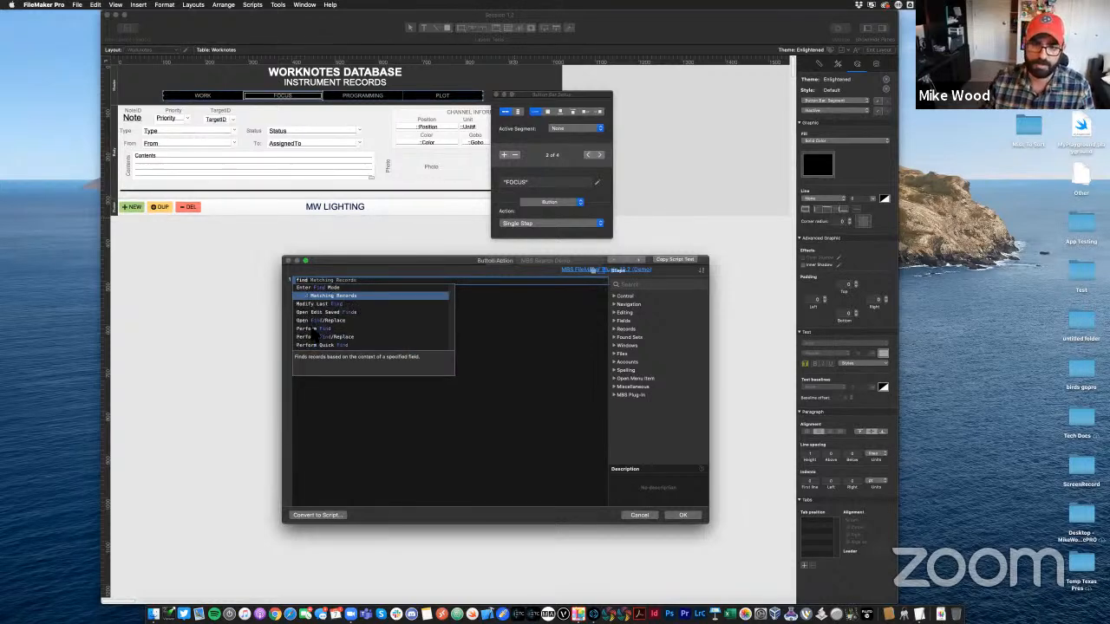
click(313, 329)
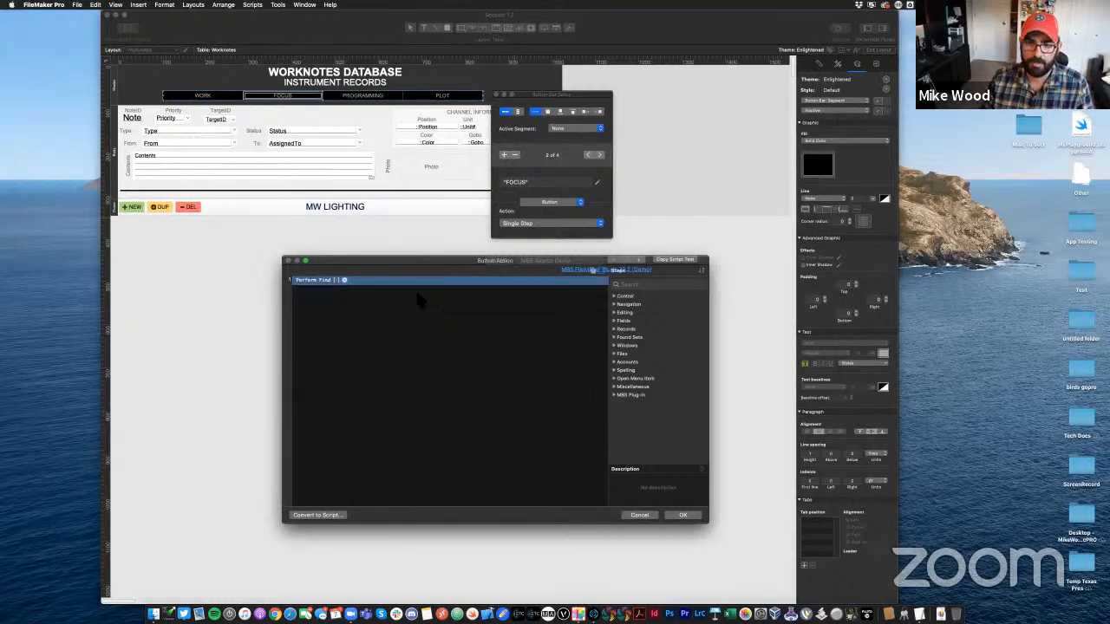
Open the find requests of the FOCUS segment's Perform Find step
click(344, 280)
click(382, 298)
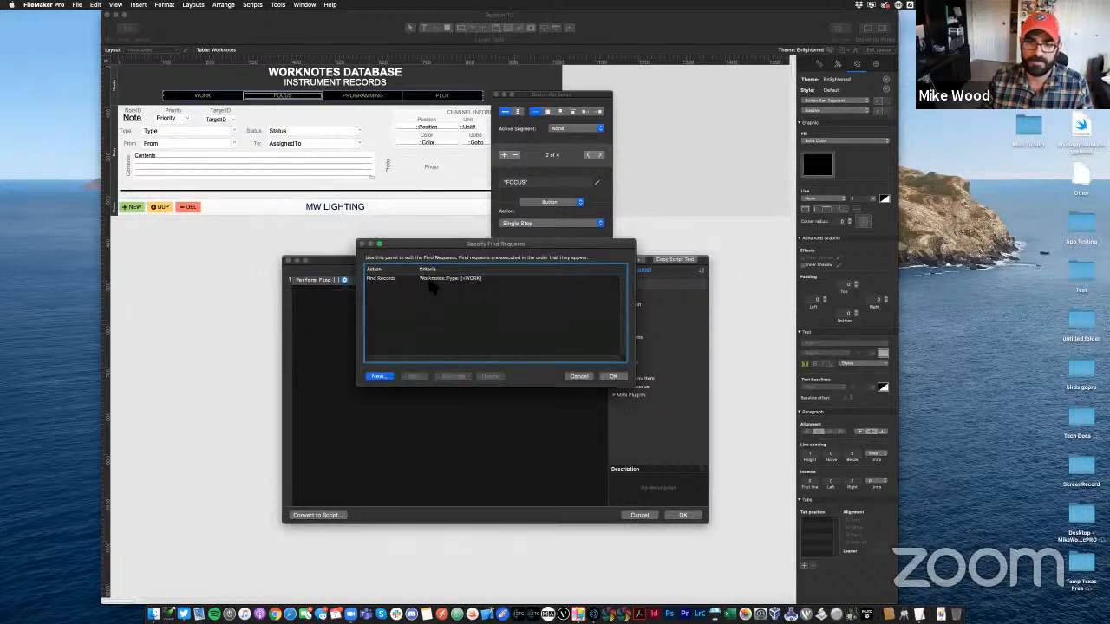
Change the FOCUS segment's find request so Worknotes::Type matches =FOCUS, and save the button action
click(429, 281)
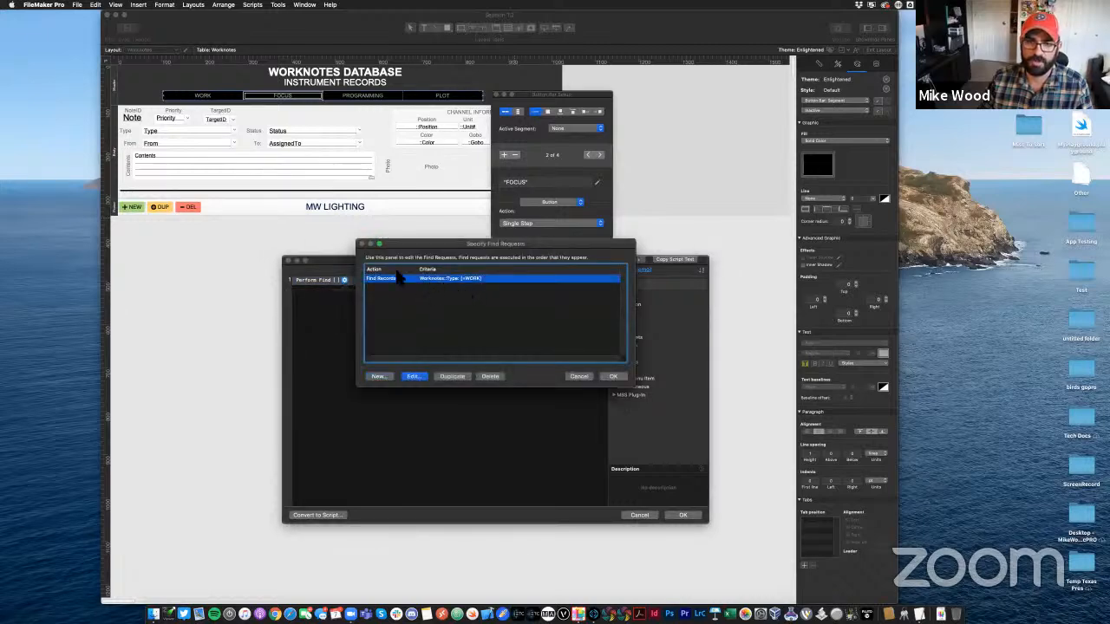
double_click(450, 289)
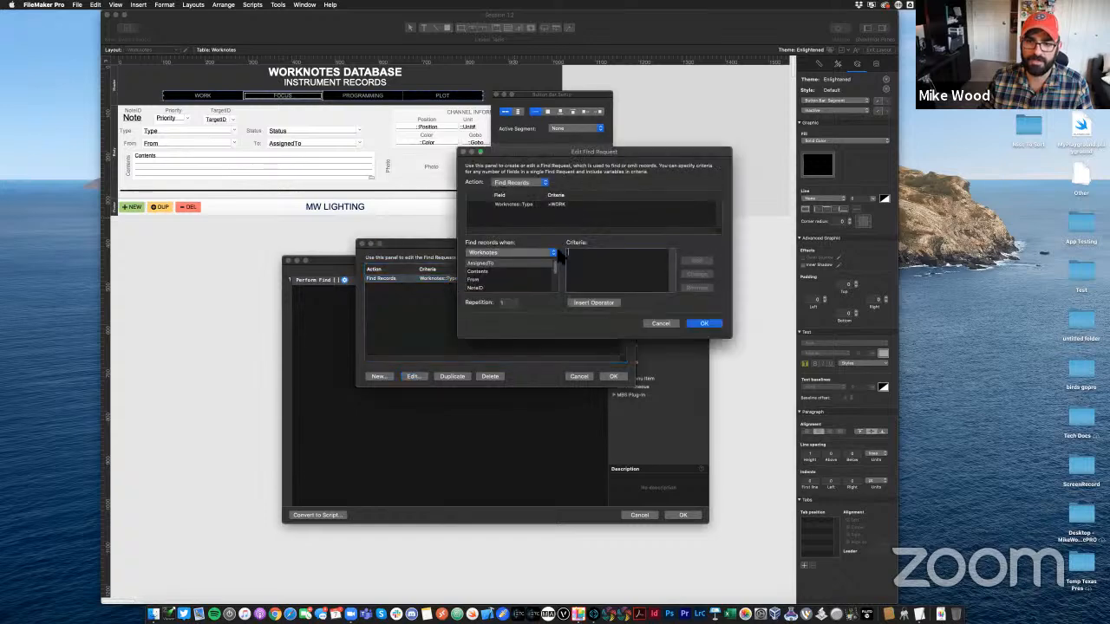
click(562, 206)
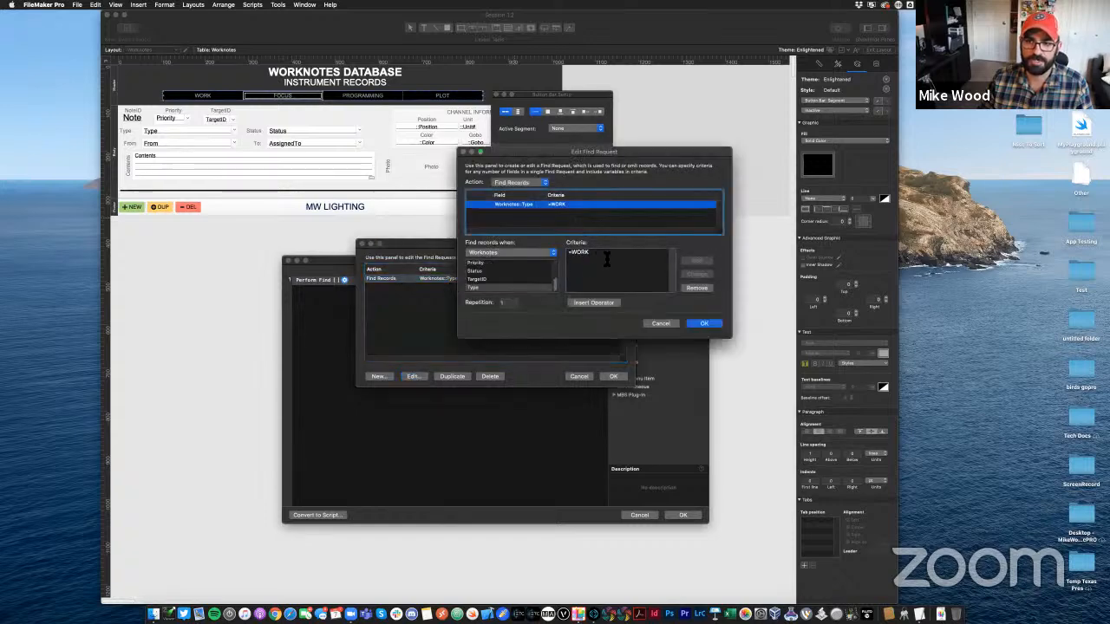
text(=FOCUS)
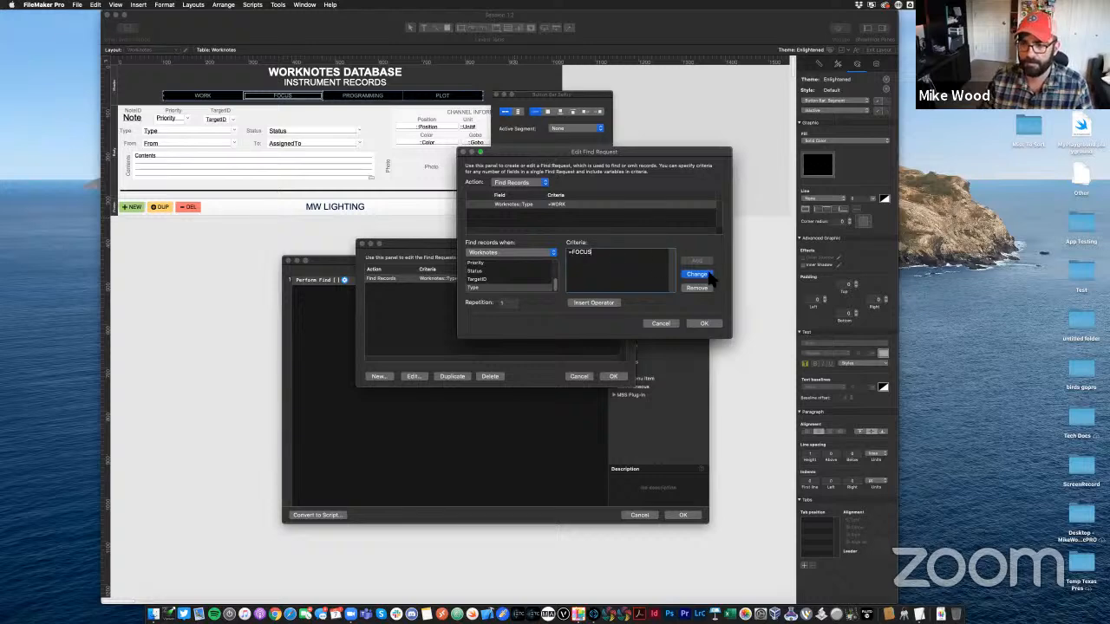
click(708, 274)
click(707, 326)
click(615, 376)
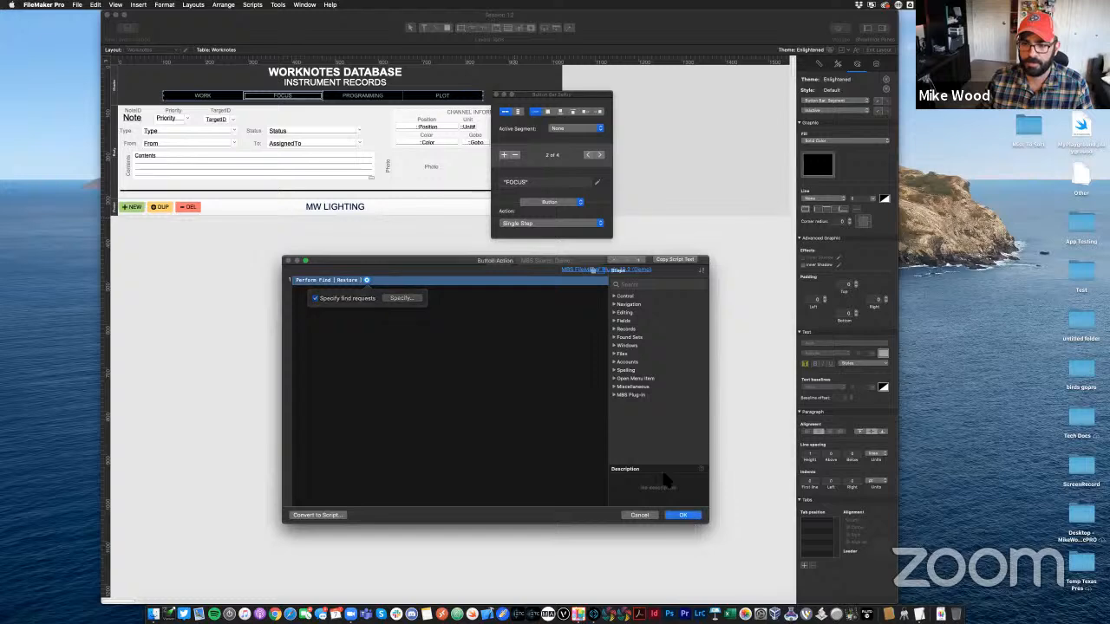
click(683, 515)
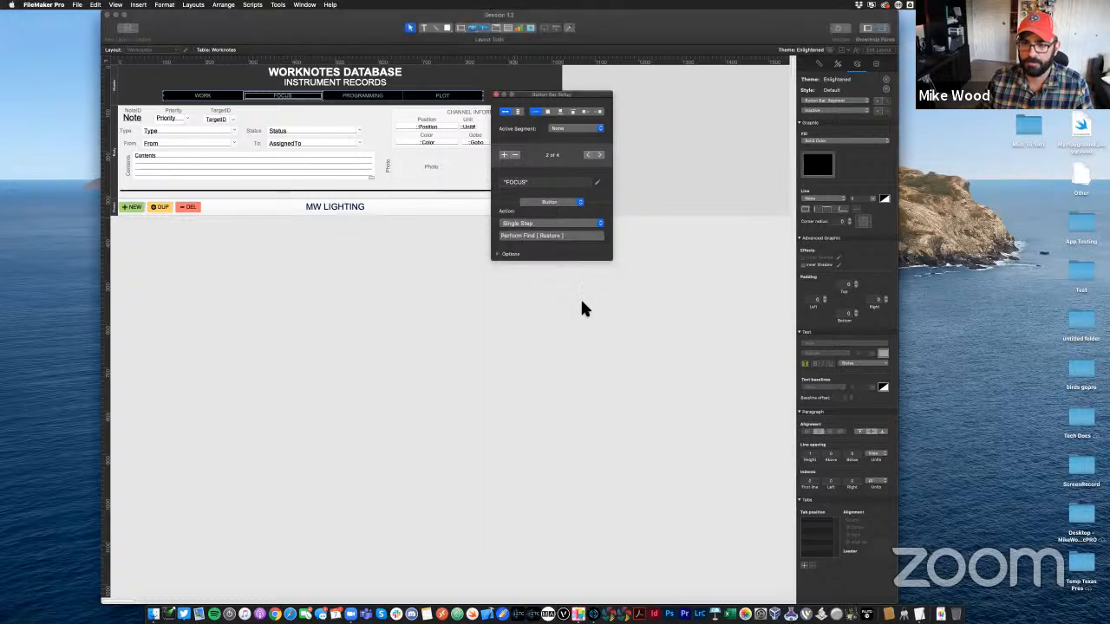
Give the PROGRAMMING segment of the button bar a Single Step action that runs Perform Find
click(599, 155)
click(556, 224)
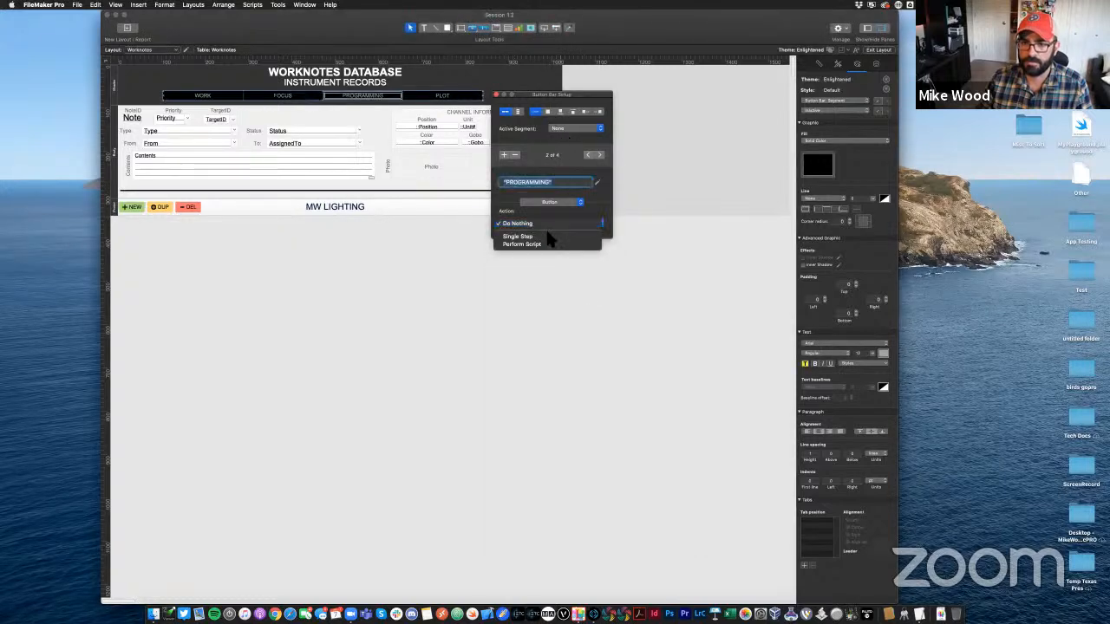
click(550, 241)
click(350, 283)
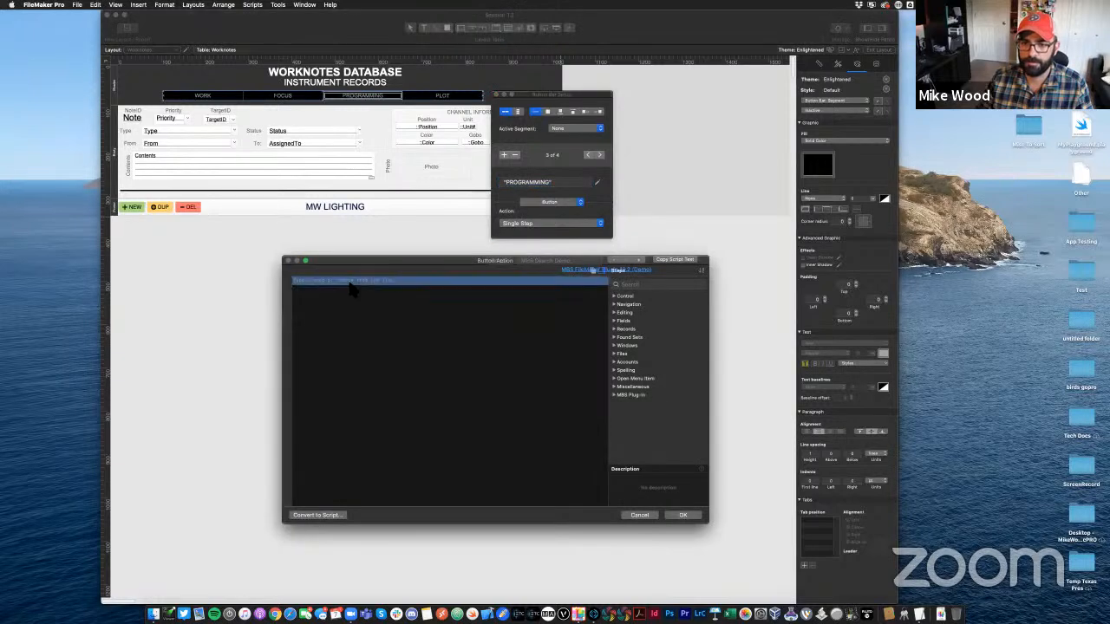
text(perform)
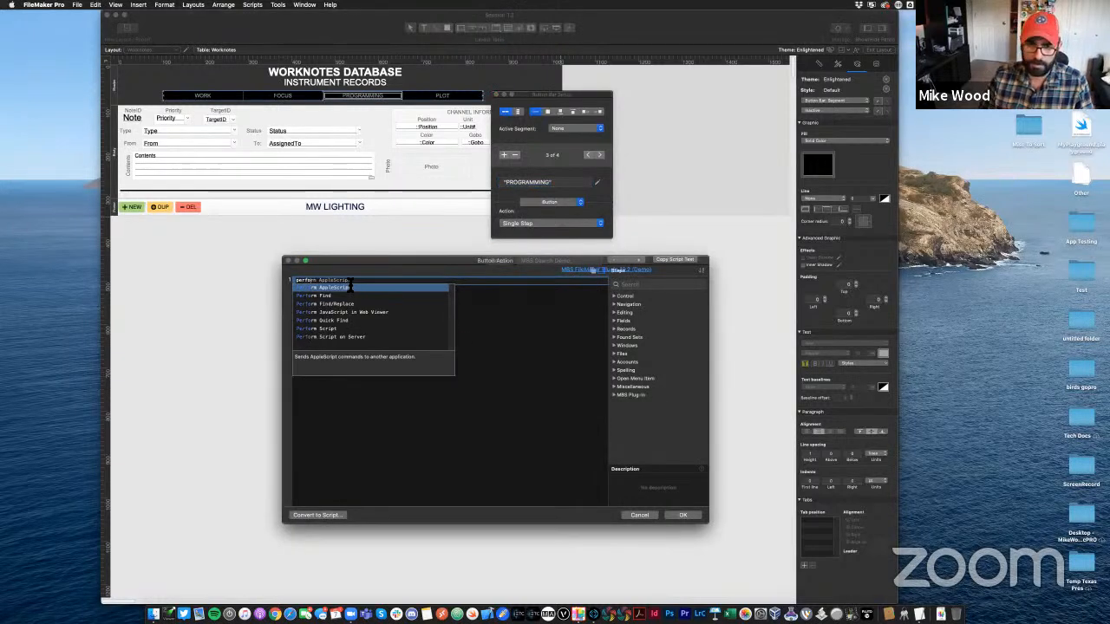
key(Down)
key(Return)
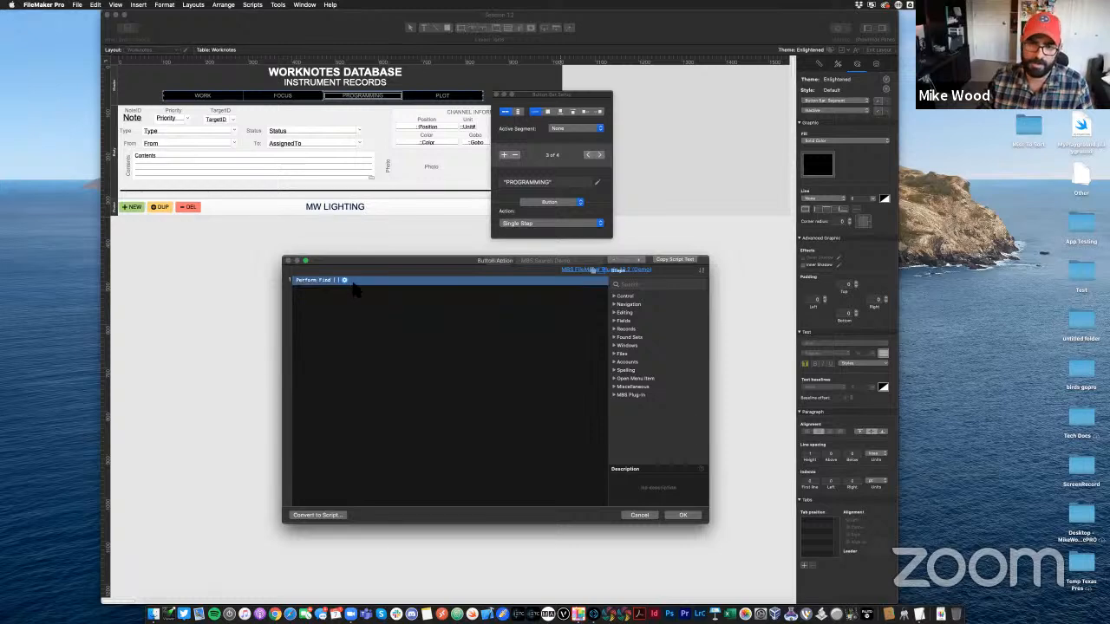
Set the PROGRAMMING segment's find request to match =PROGRAMMING in Worknotes::Type and save the button action
click(344, 280)
click(384, 297)
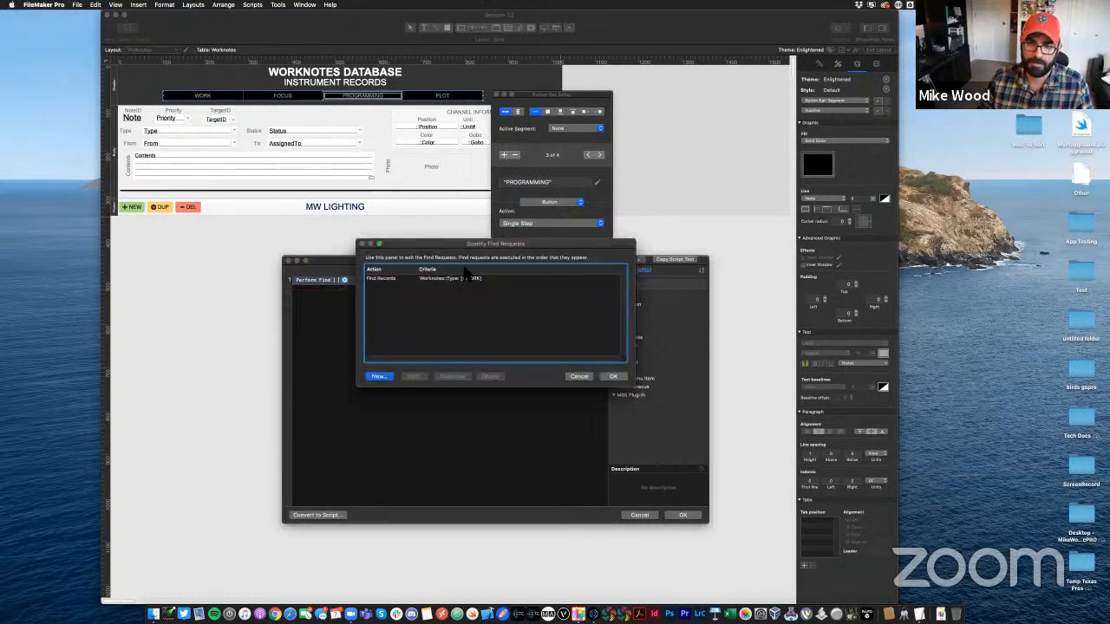
click(457, 279)
double_click(457, 278)
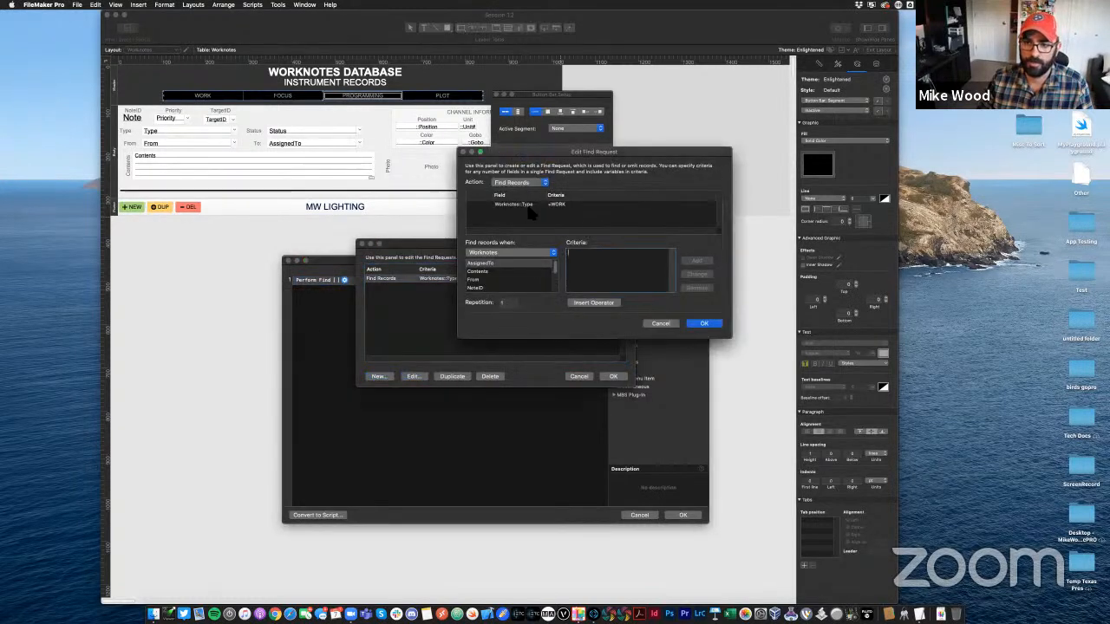
double_click(588, 257)
text(PRO)
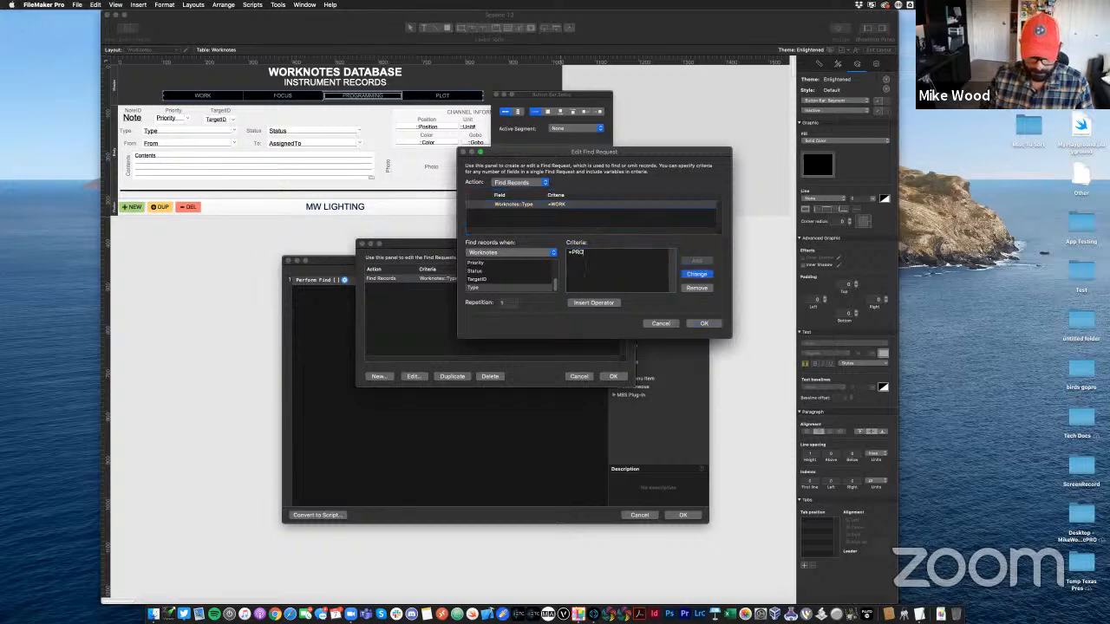
text(GRAMMING)
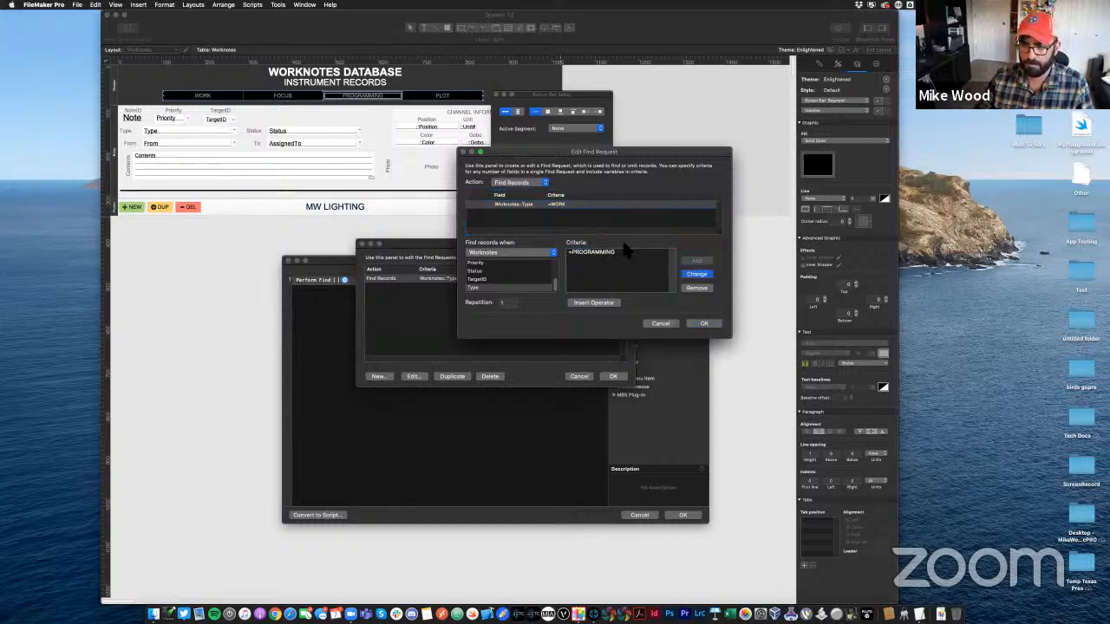
click(697, 274)
click(705, 324)
key(Return)
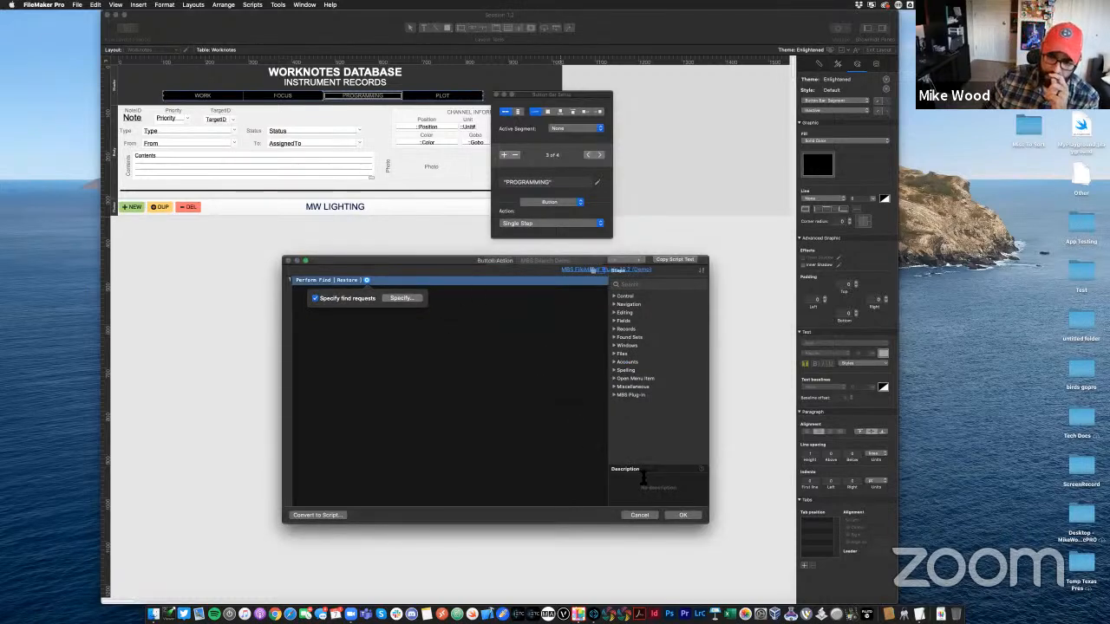
click(685, 517)
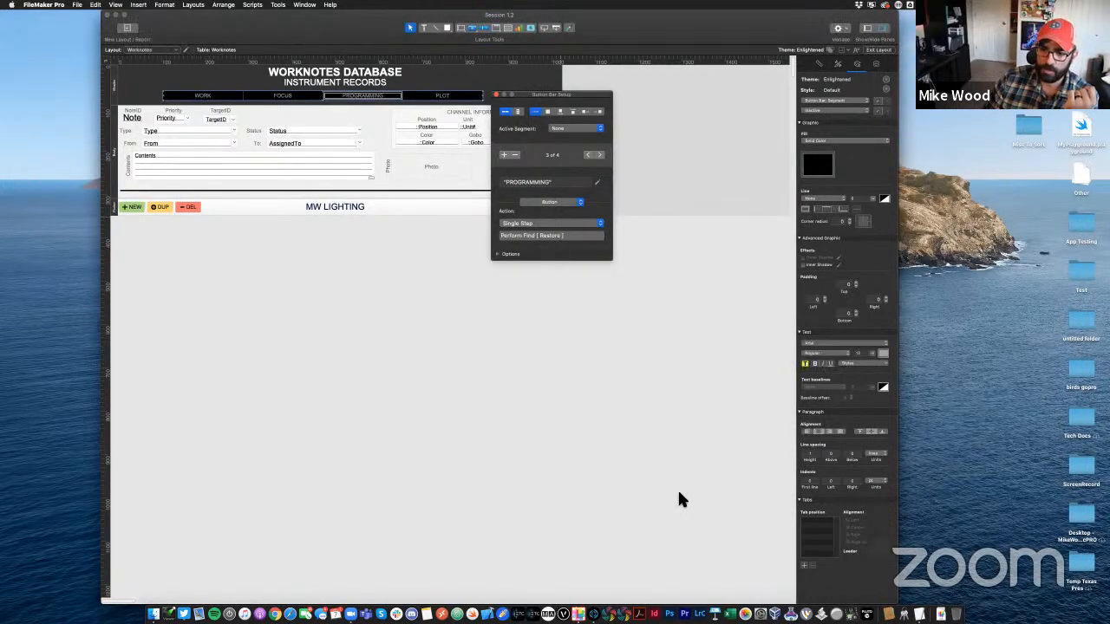
Assign a Single Step action with Perform Find to the PLOT segment of the button bar
click(431, 97)
click(538, 223)
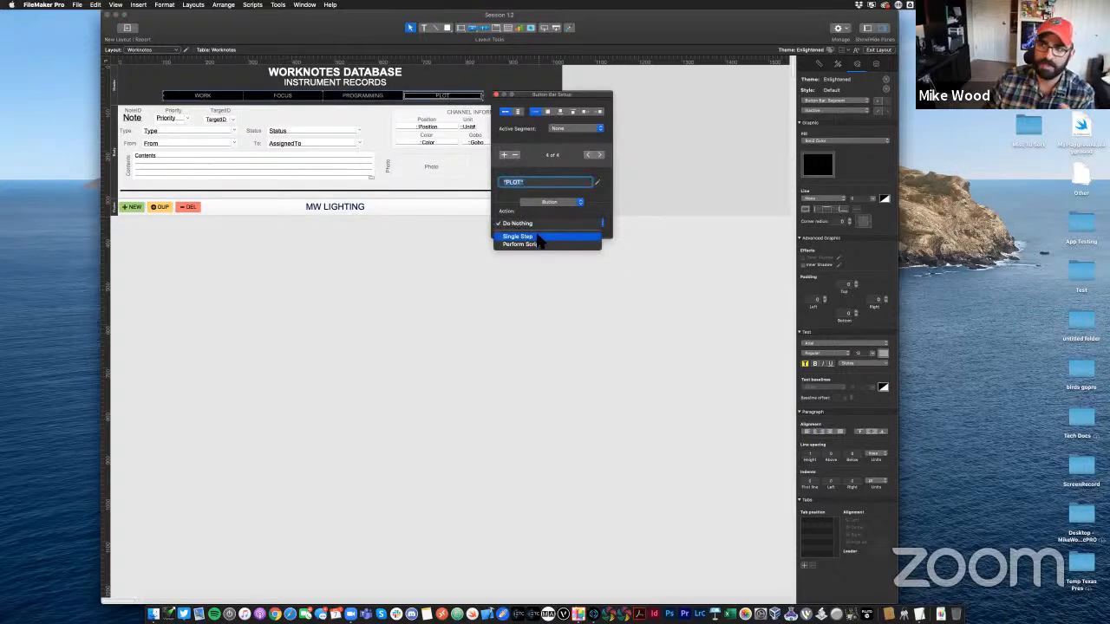
click(531, 236)
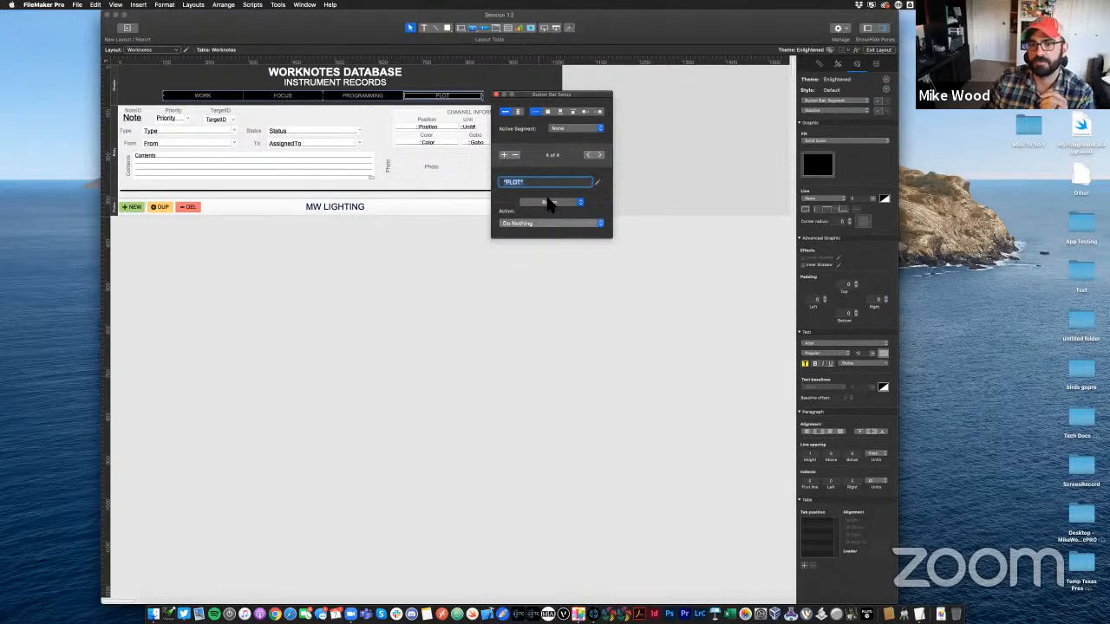
text(fin)
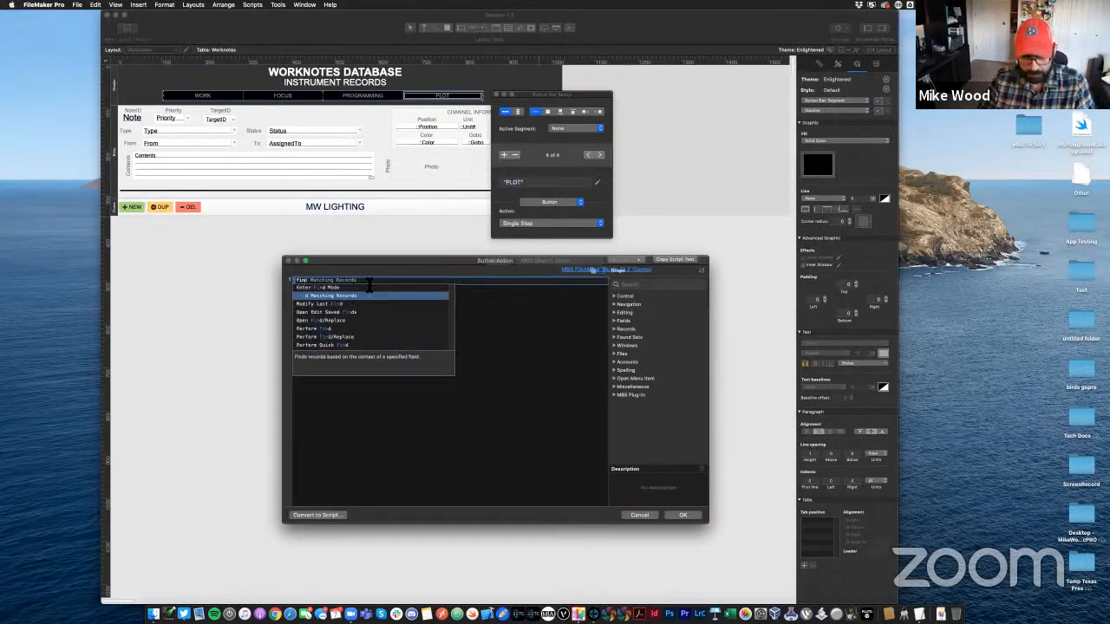
key(Down)
key(Down)
key(Down)
key(Down)
key(Return)
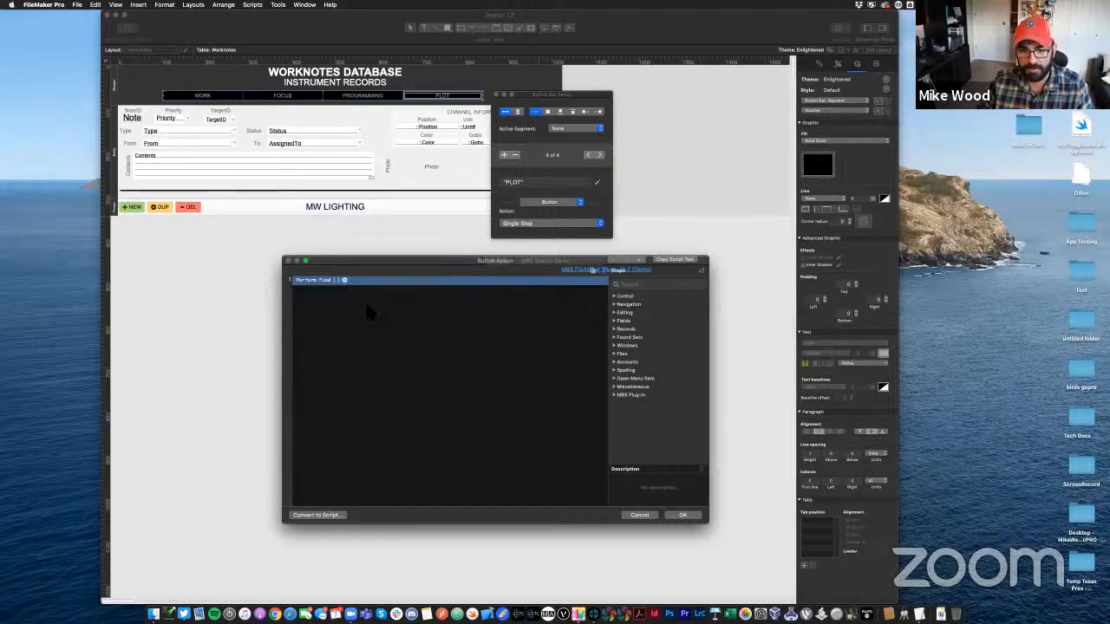
Specify =PLOT as the Worknotes::Type criterion in the PLOT segment's find request and save the button action
click(346, 279)
click(382, 299)
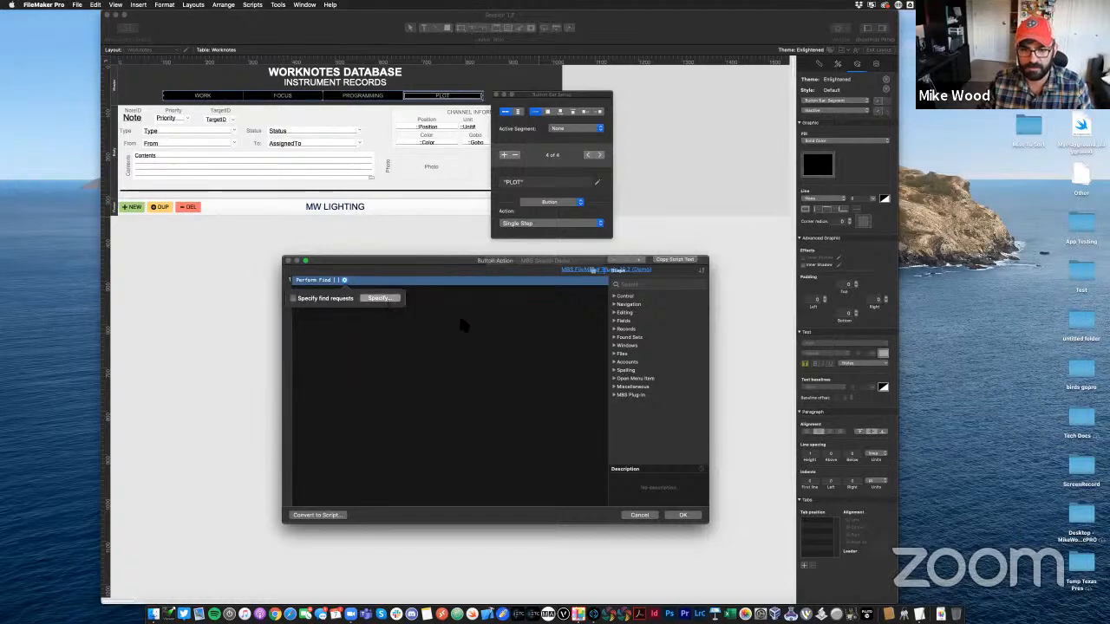
double_click(420, 283)
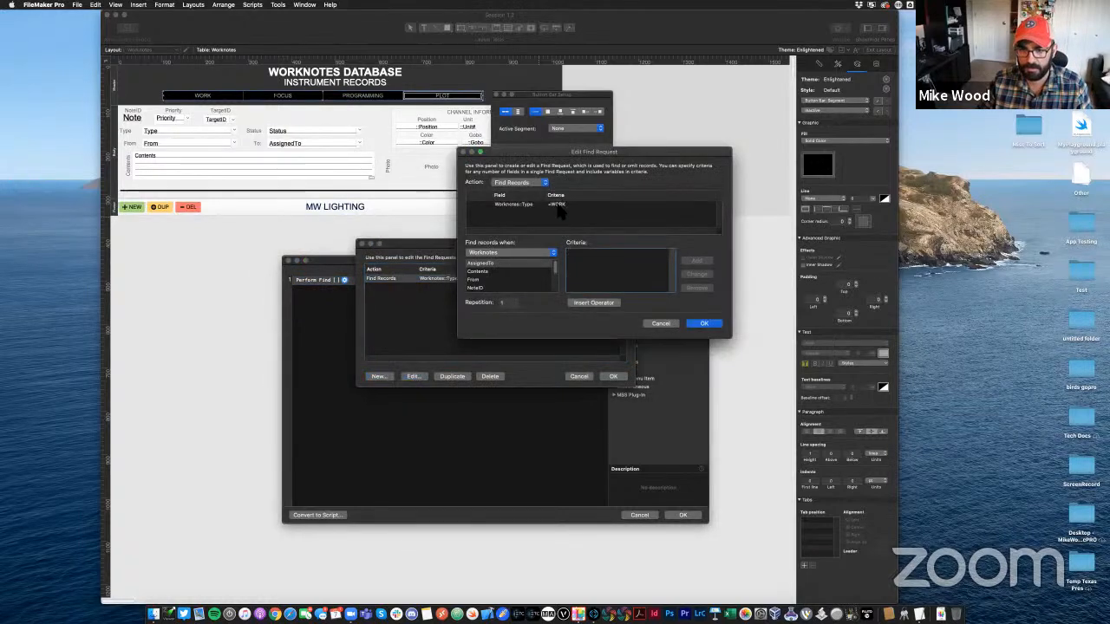
click(560, 205)
click(572, 255)
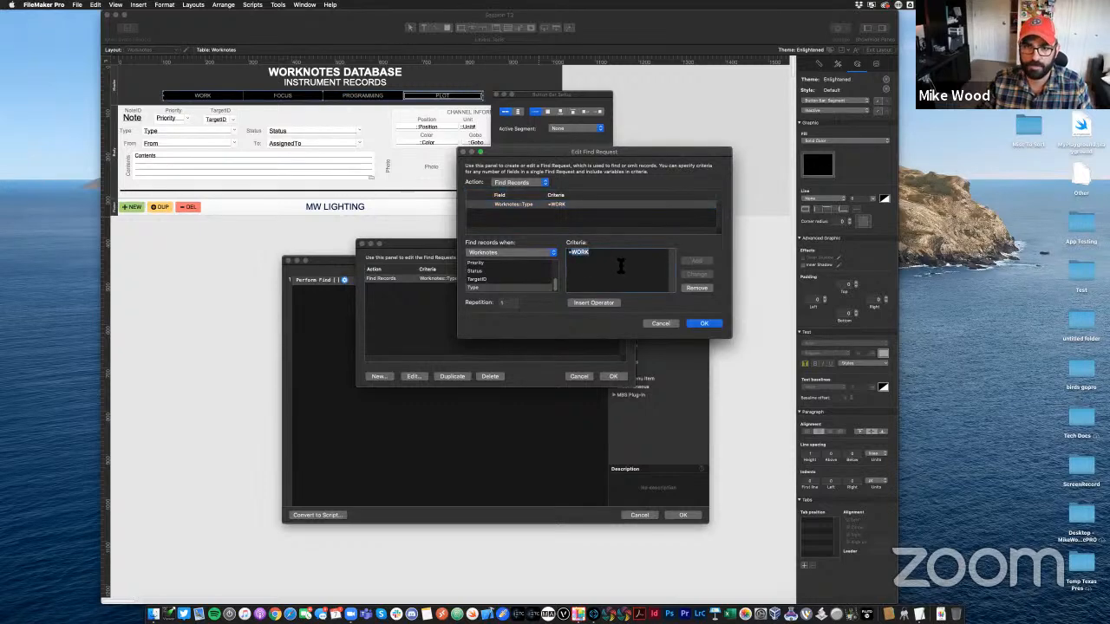
text(=PLOT)
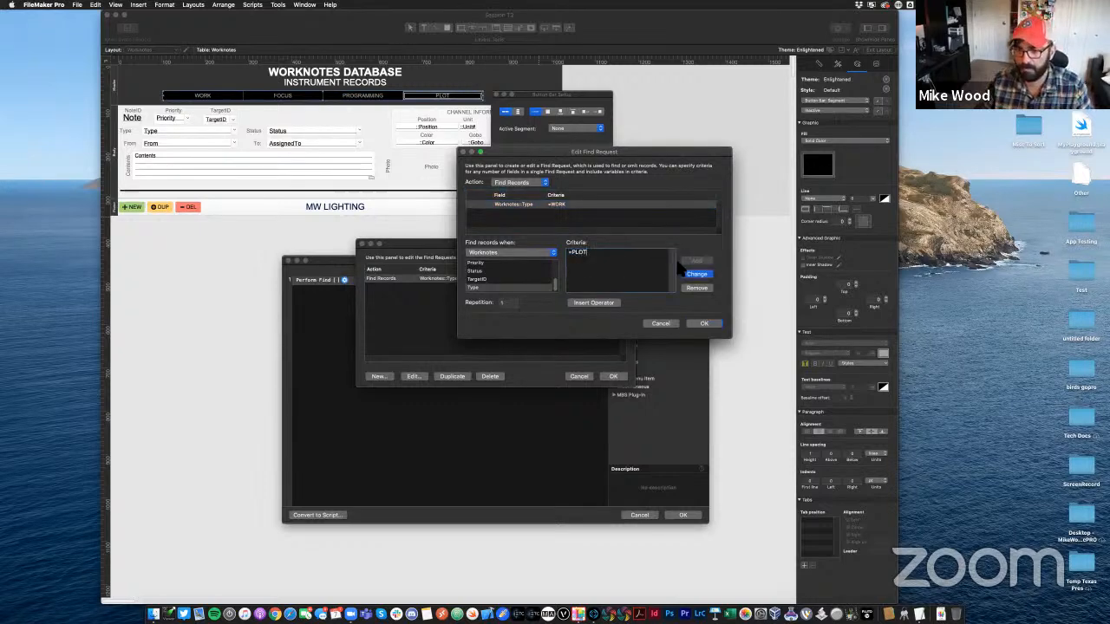
click(705, 324)
click(613, 377)
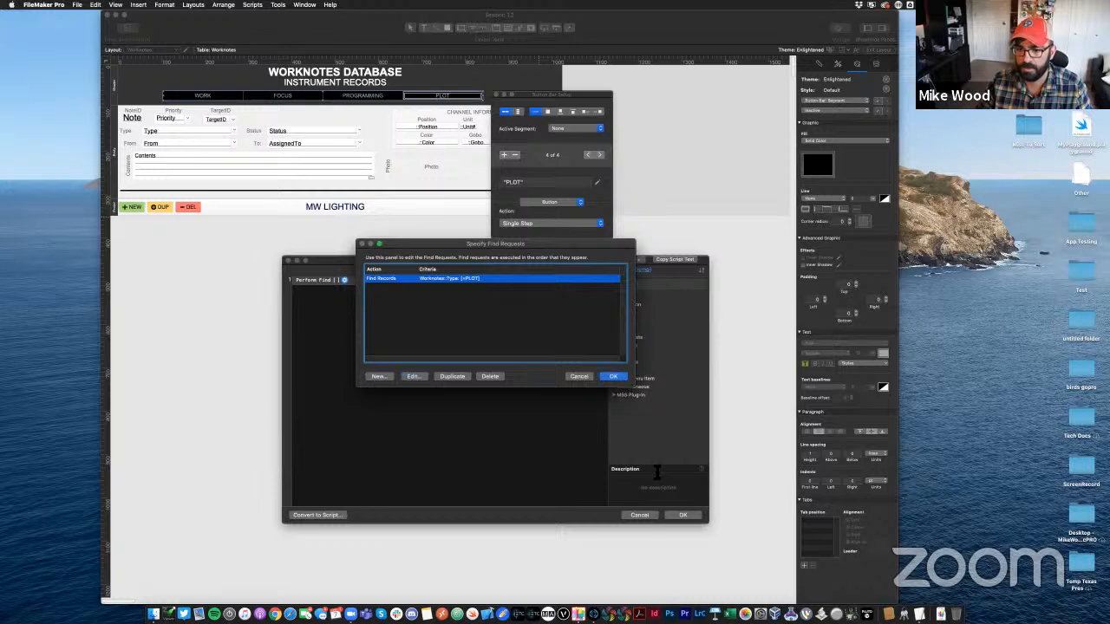
click(683, 515)
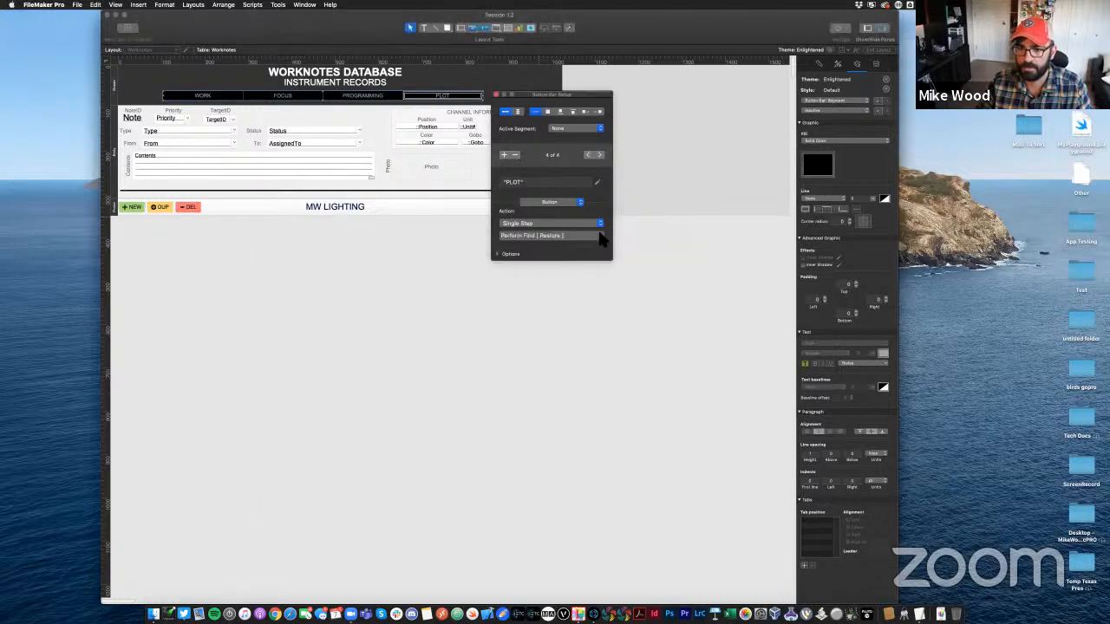
Switch to Browse mode and test the WORK, FOCUS and PLOT buttons by filtering the worknotes with each
click(399, 320)
key(super+b)
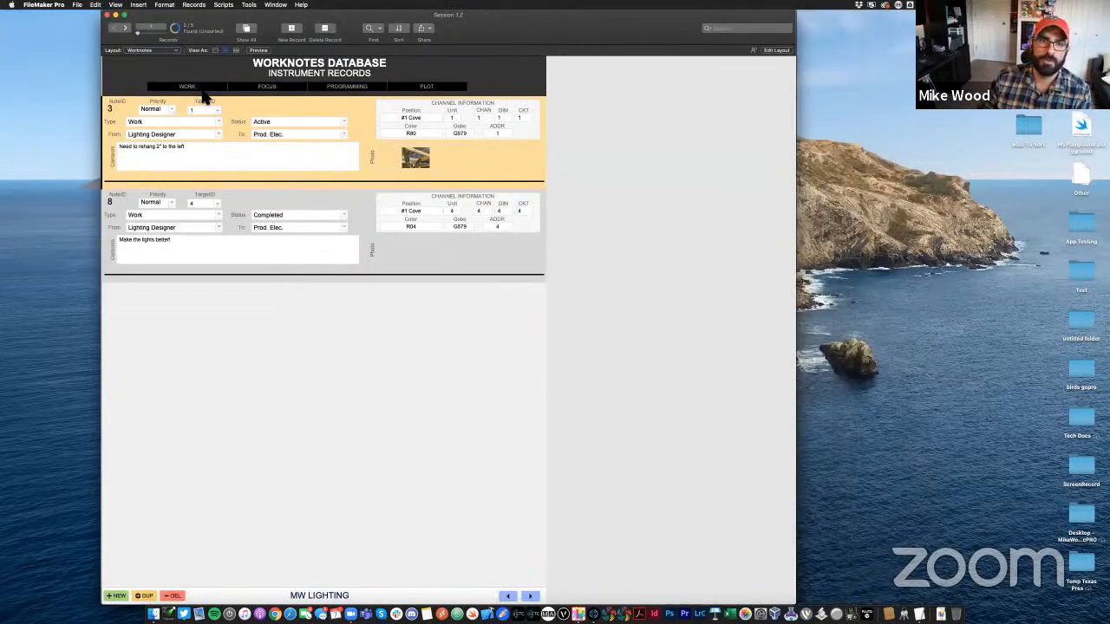
click(261, 90)
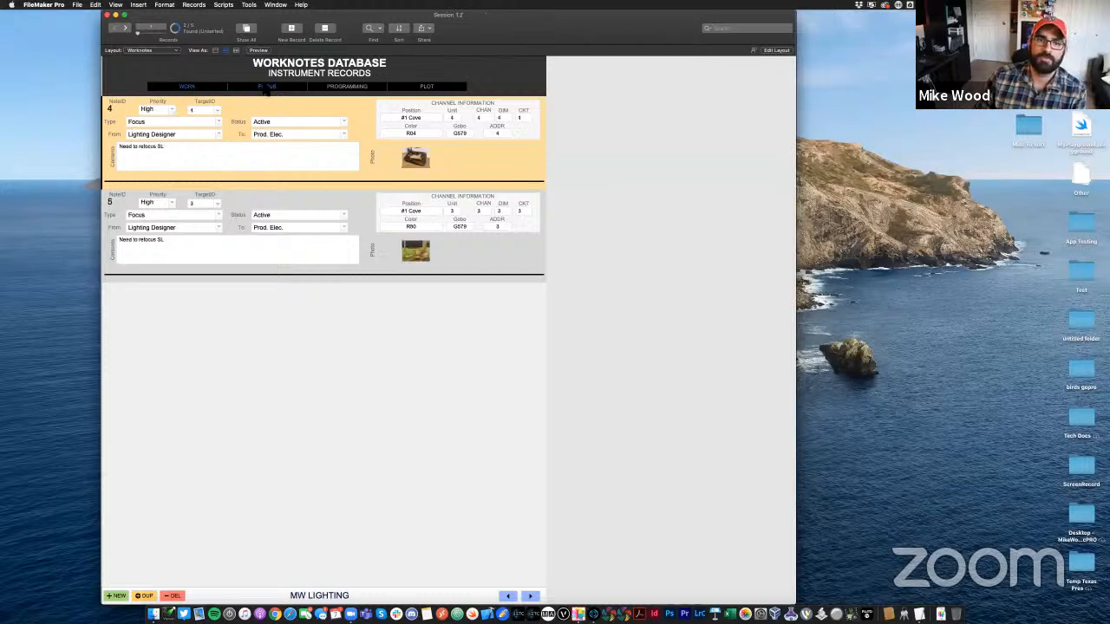
click(196, 94)
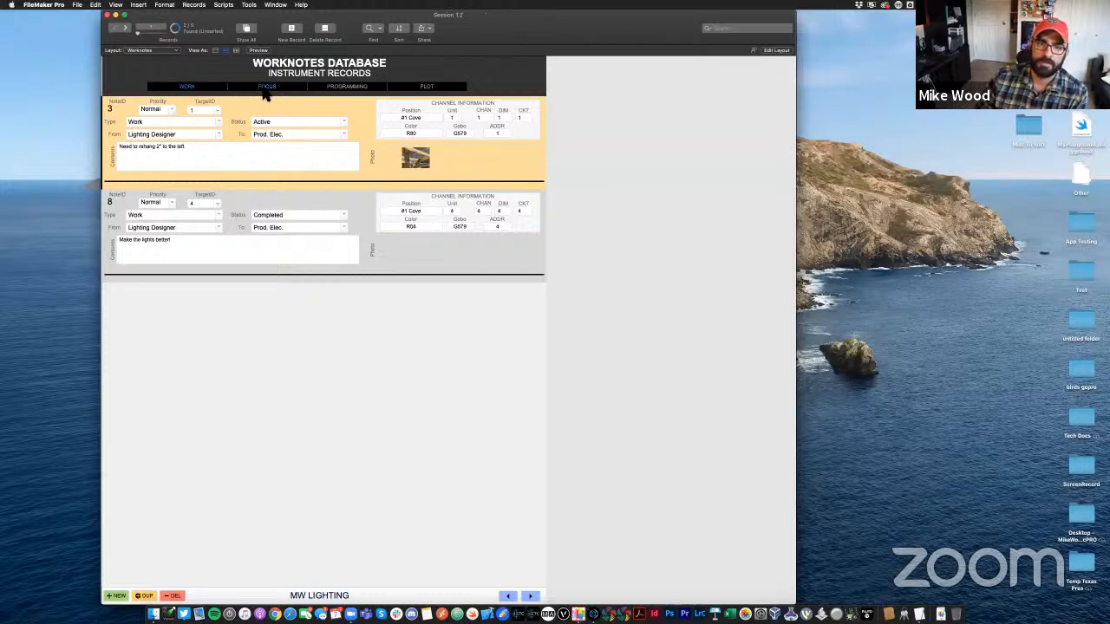
click(425, 91)
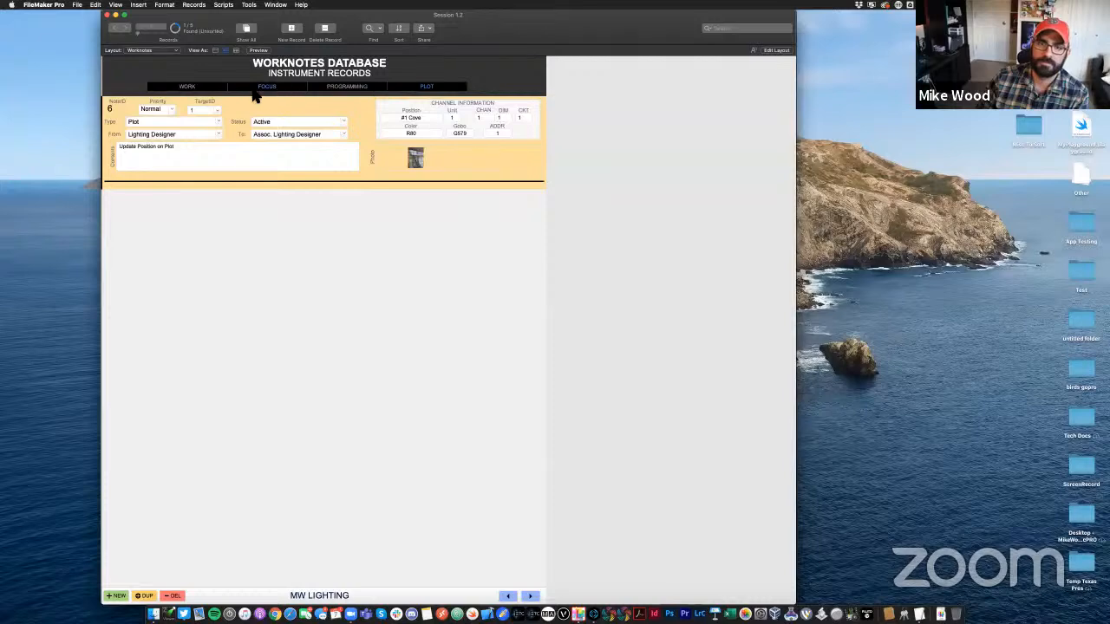
click(222, 90)
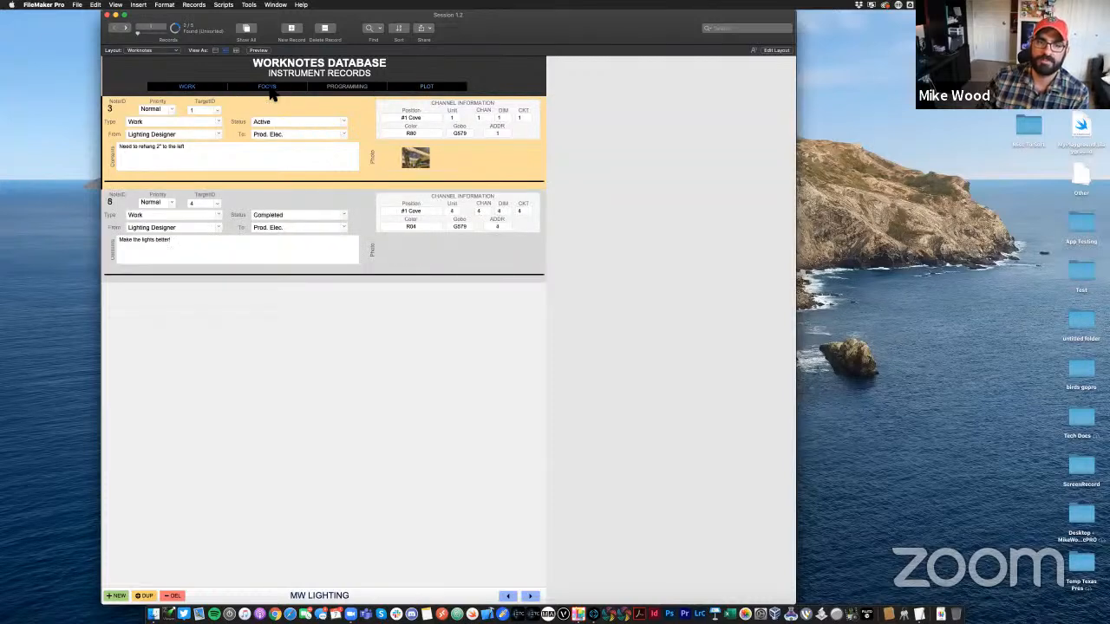
click(273, 91)
click(205, 91)
click(274, 91)
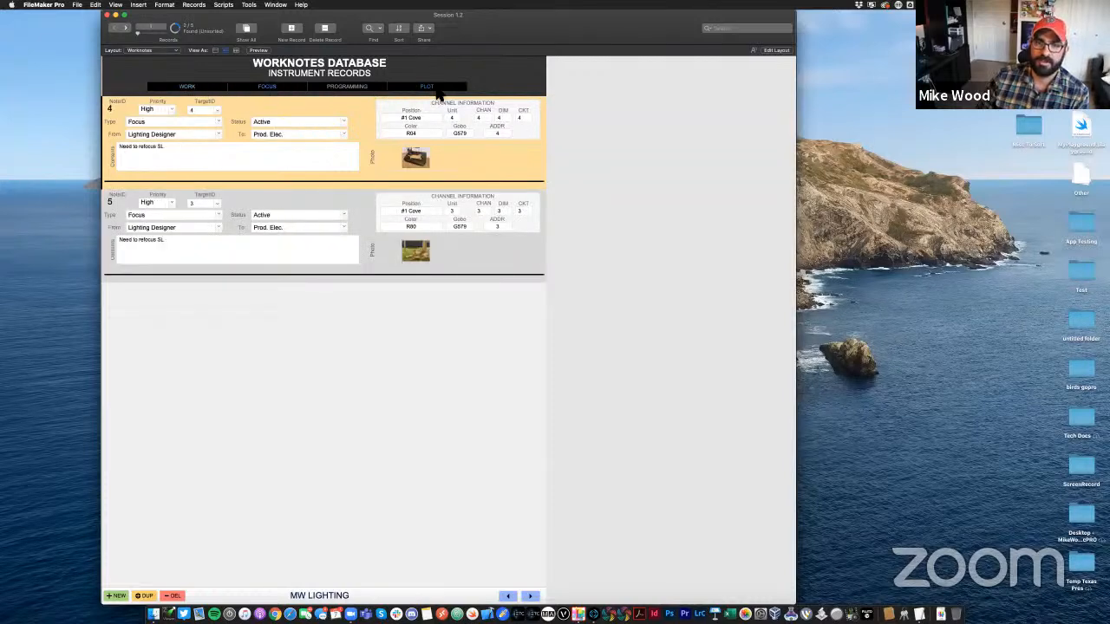
click(437, 91)
click(257, 91)
click(189, 91)
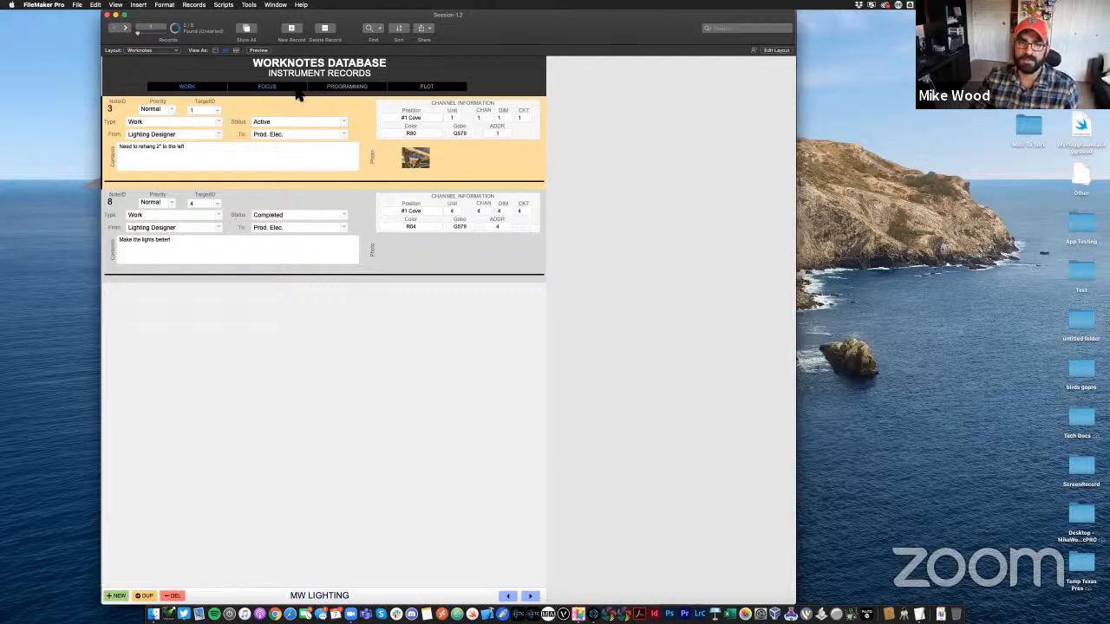
Add a fifth segment labelled ALL after PLOT in the Worknotes button bar and give it a Single Step action
key(super+l)
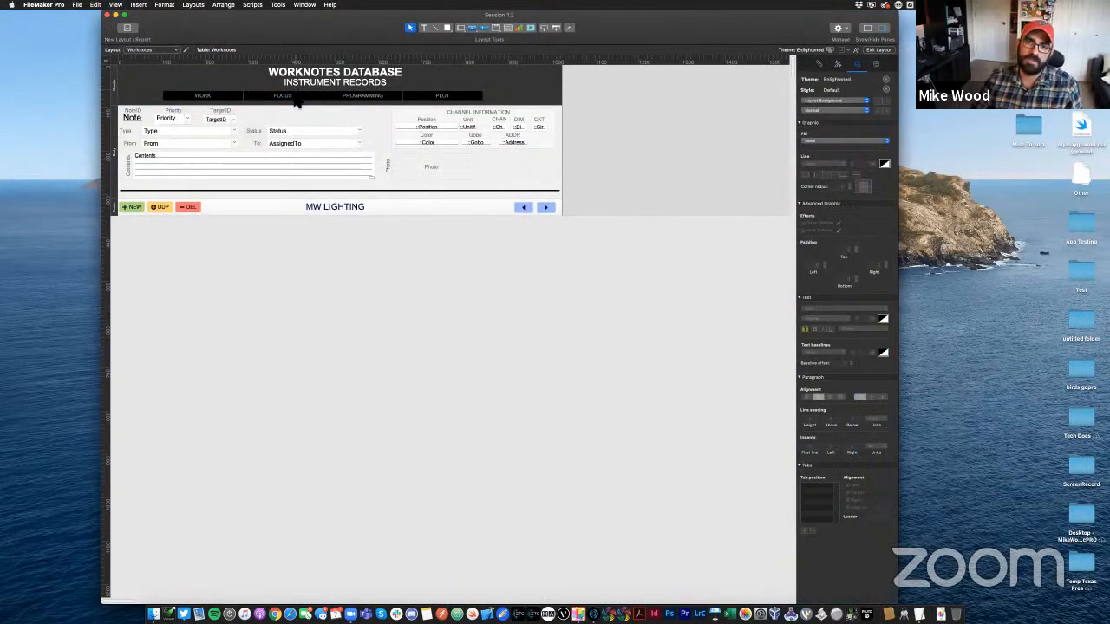
double_click(328, 99)
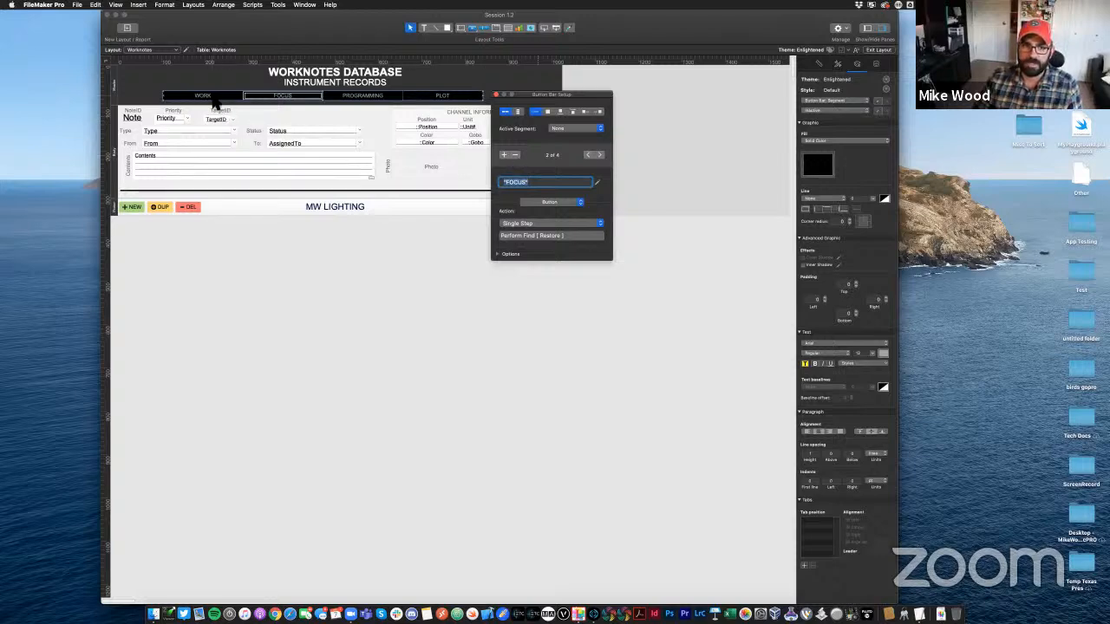
click(210, 99)
click(504, 154)
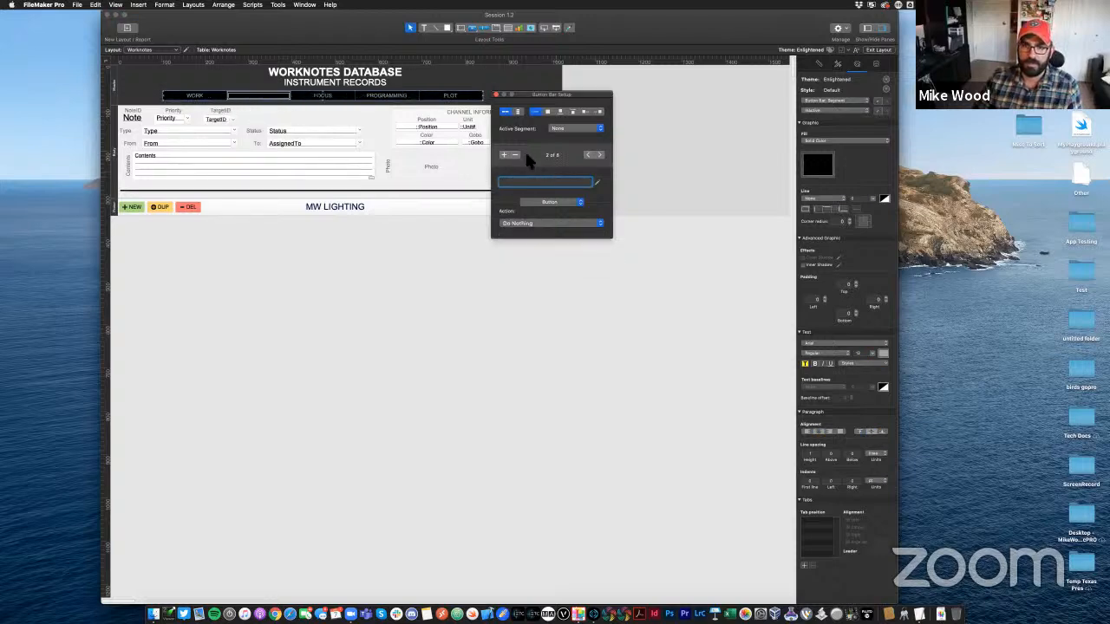
click(516, 155)
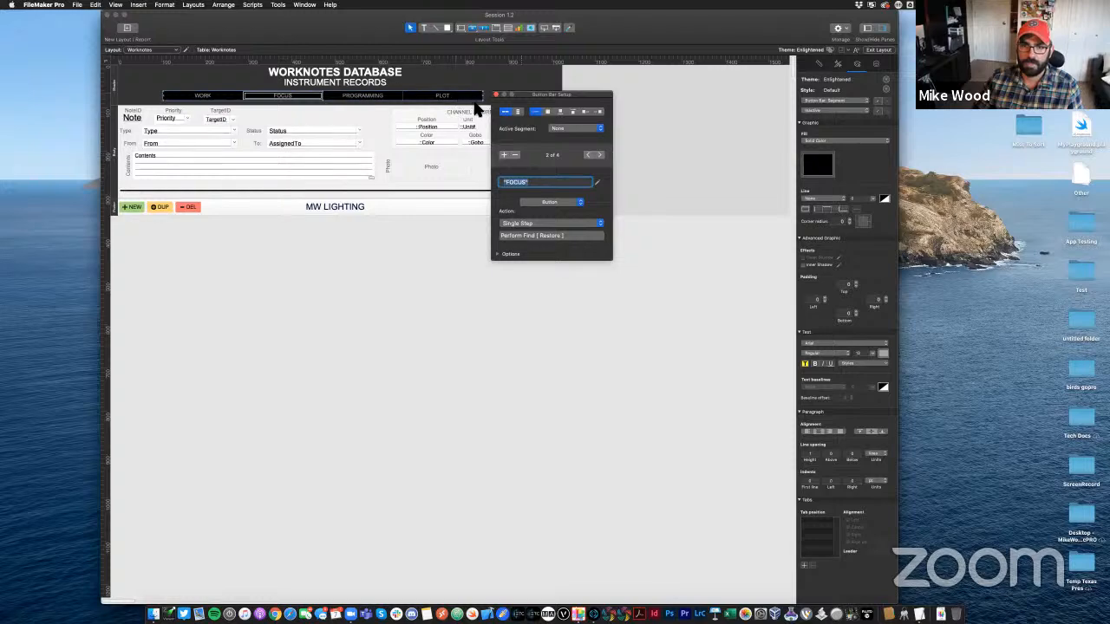
click(504, 154)
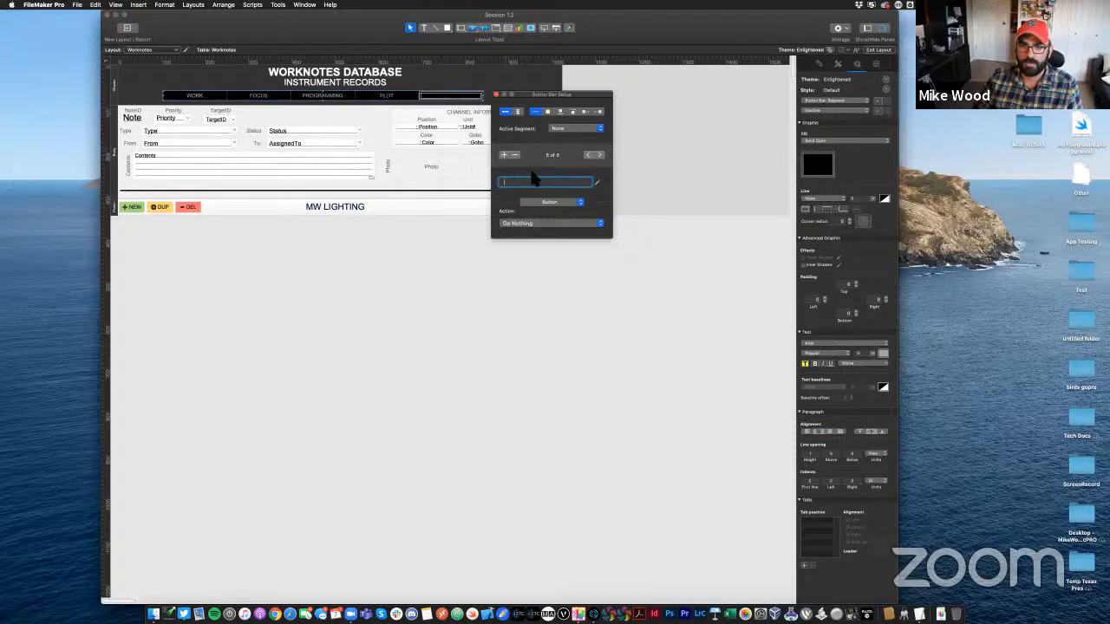
click(533, 224)
click(530, 238)
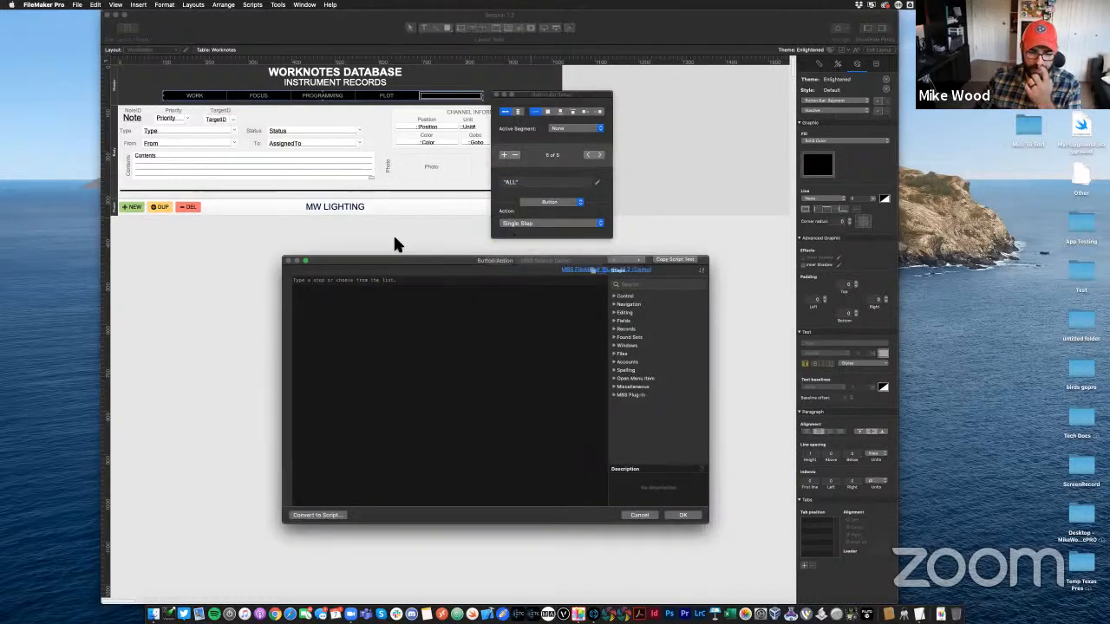
Choose Show All Records as the script step for the ALL segment
click(318, 282)
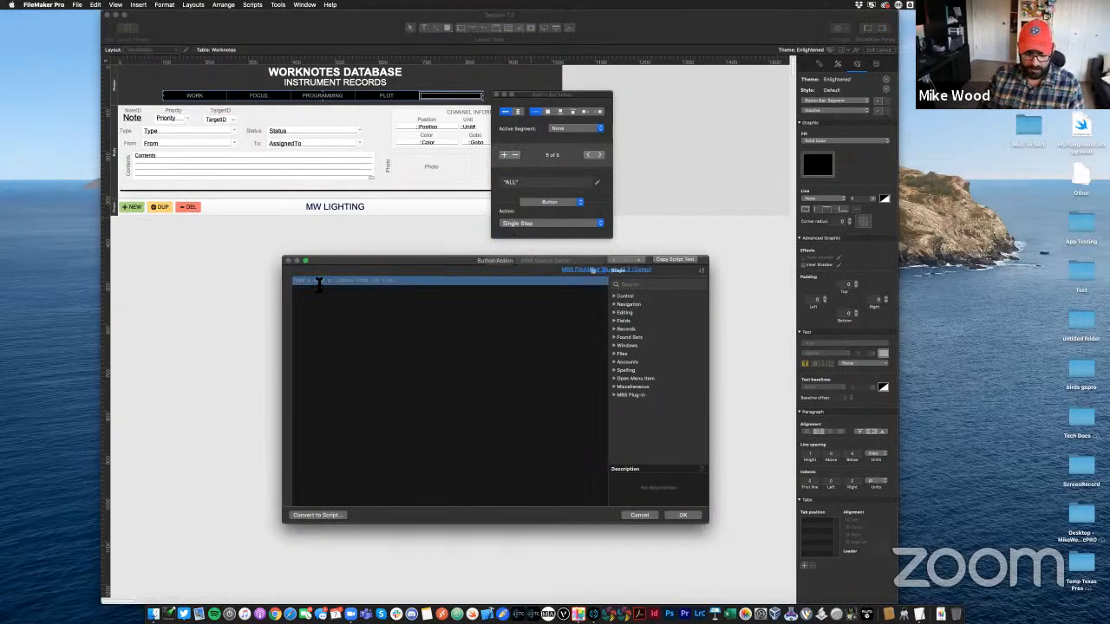
text(show cu)
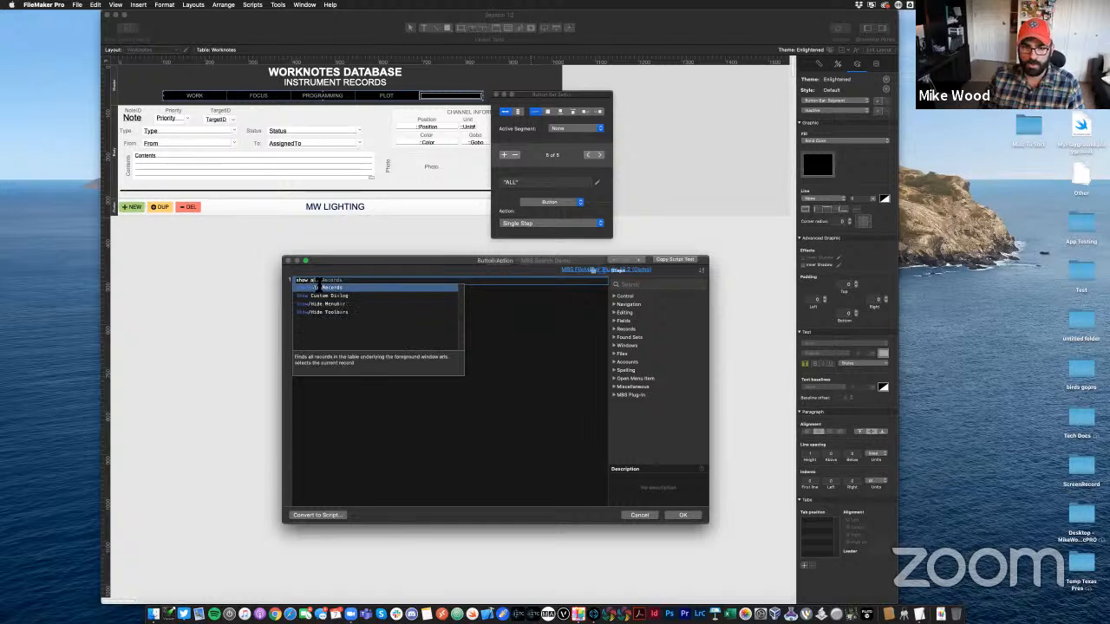
click(316, 288)
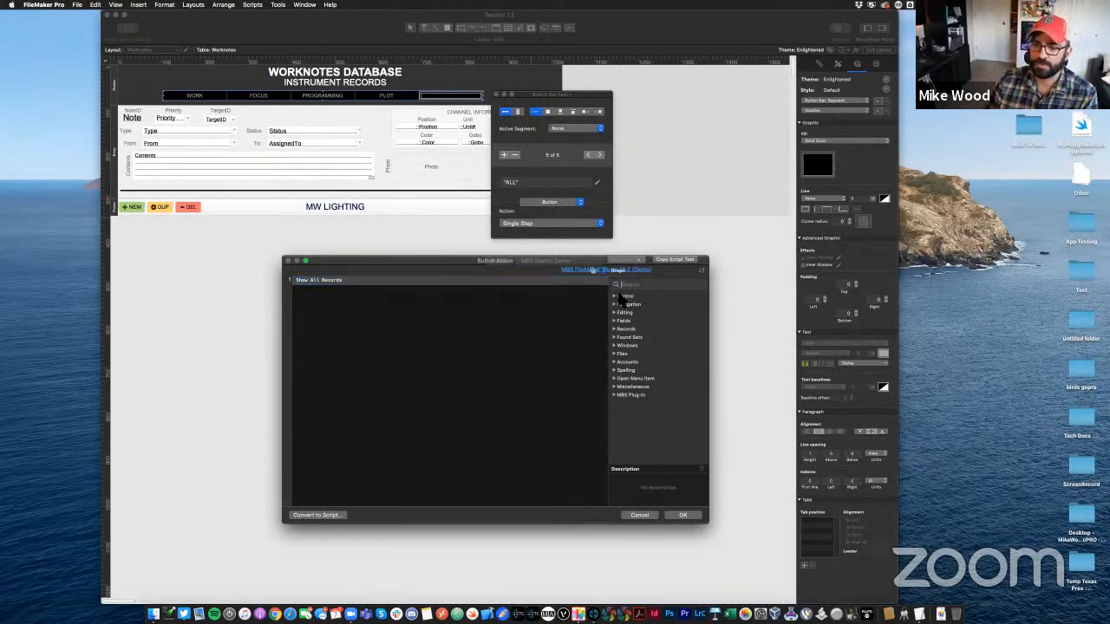
click(615, 297)
click(615, 297)
click(614, 304)
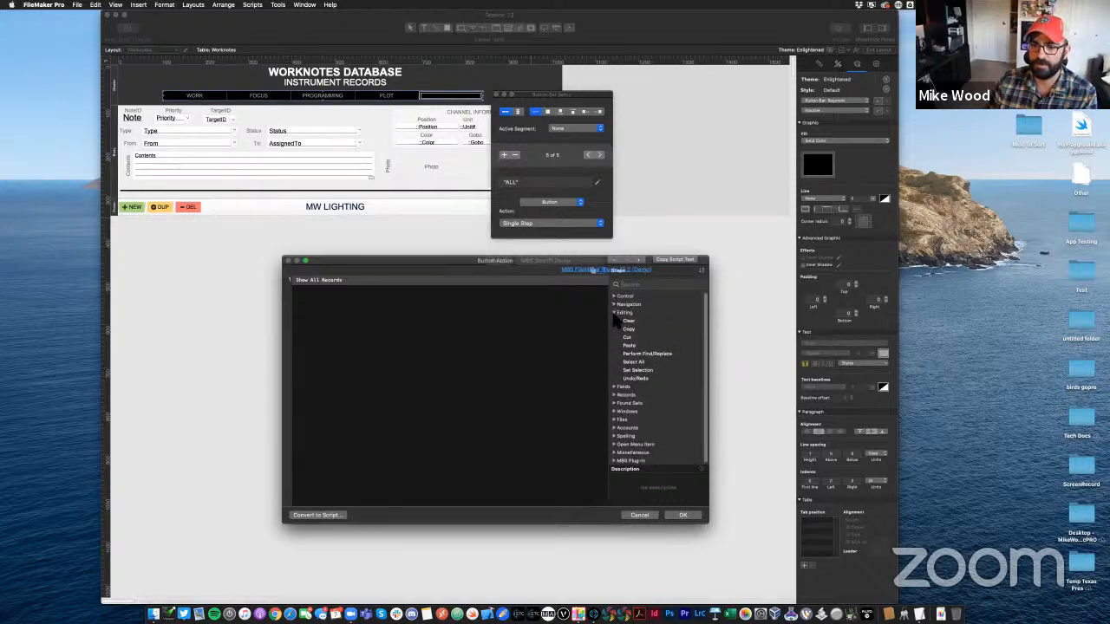
click(614, 304)
click(293, 280)
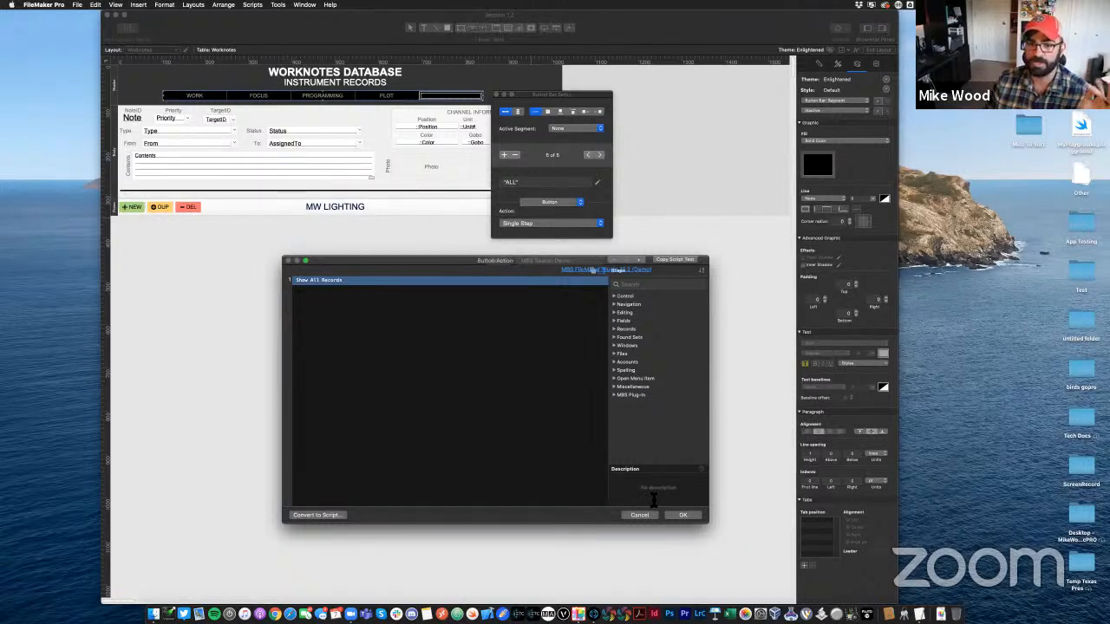
Save the ALL segment's button action and shift the button bar slightly right, roughly centring it under the header title
click(682, 516)
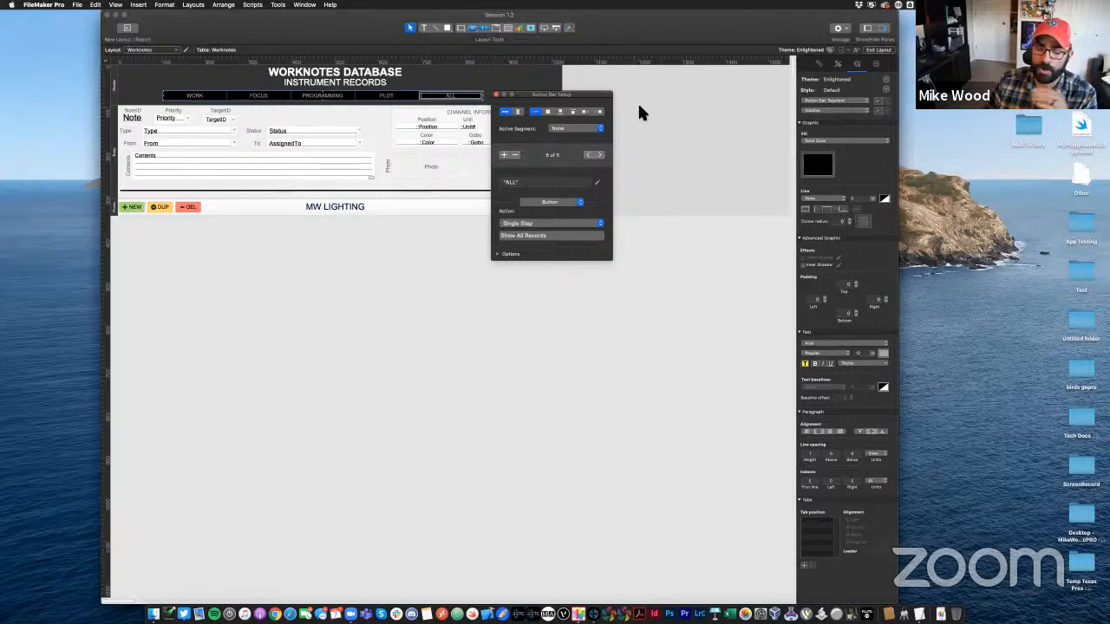
click(497, 94)
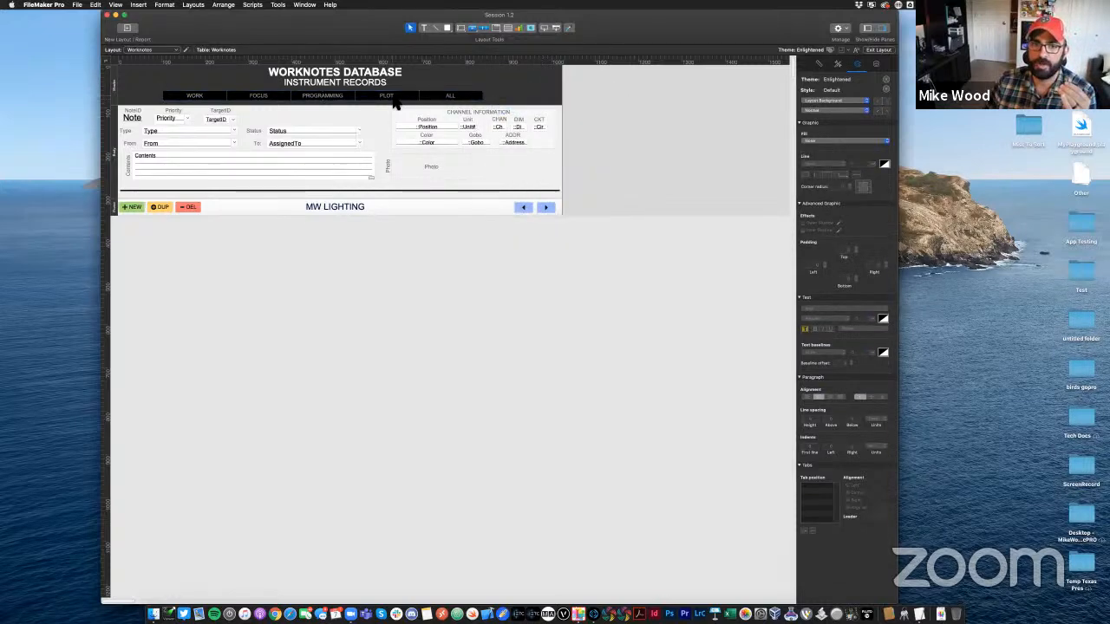
drag(396, 97, 402, 97)
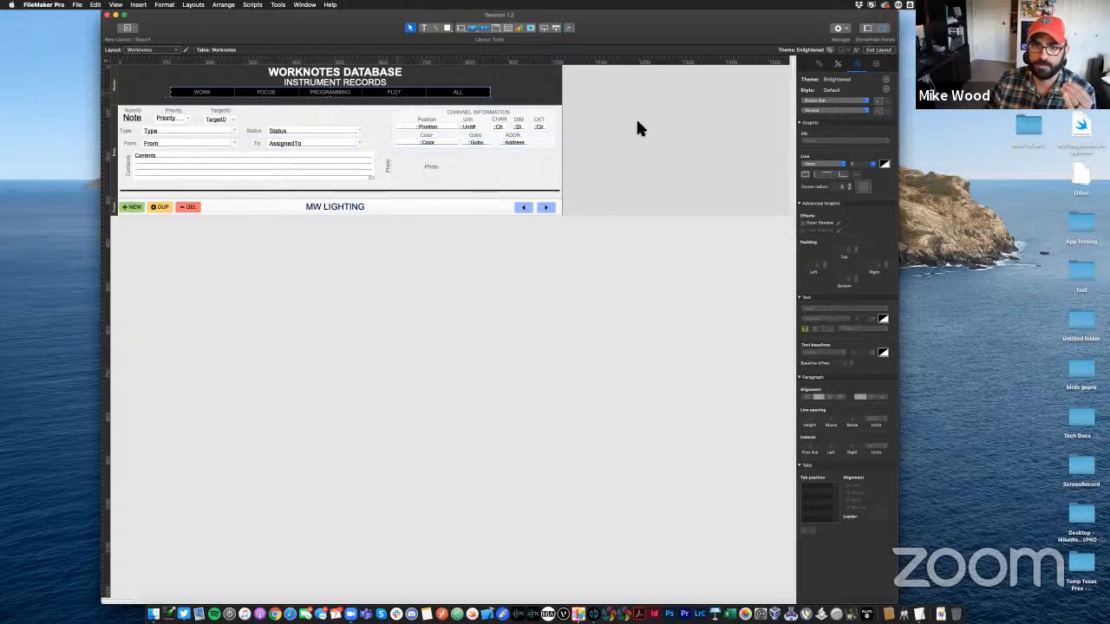
click(666, 116)
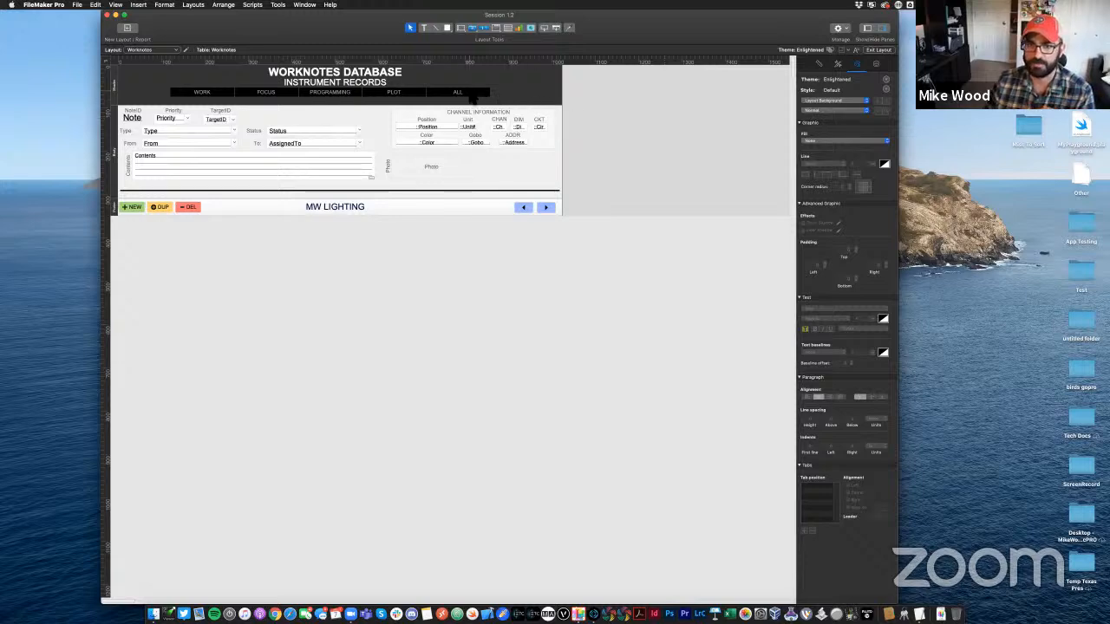
drag(470, 95, 473, 99)
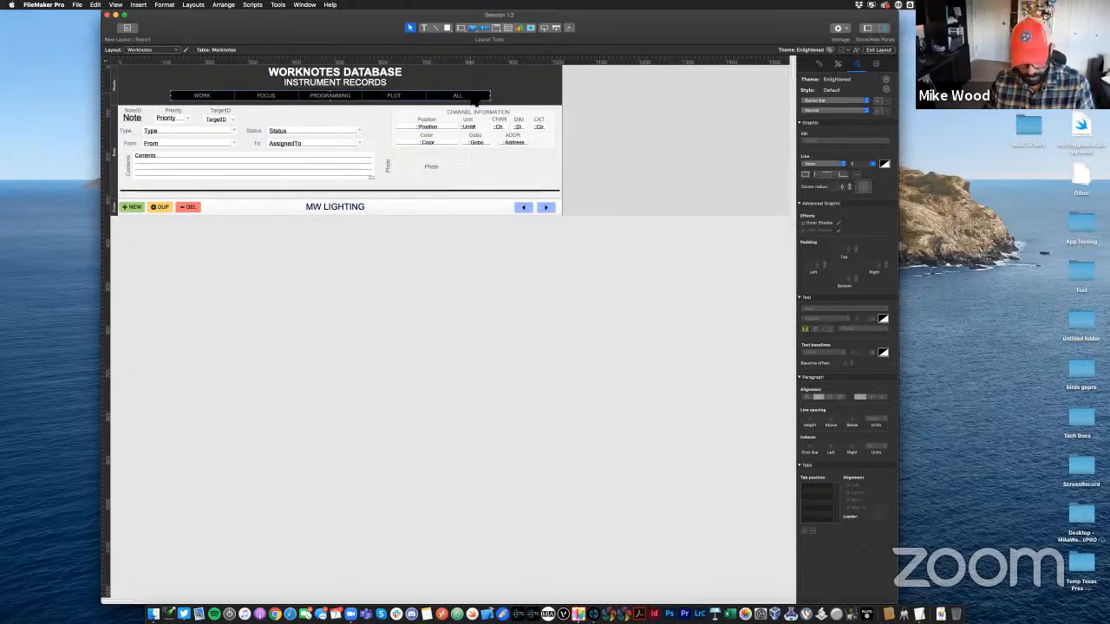
Switch to Browse mode and test the new ALL button by alternating it with the WORK and FOCUS filters
key(super+b)
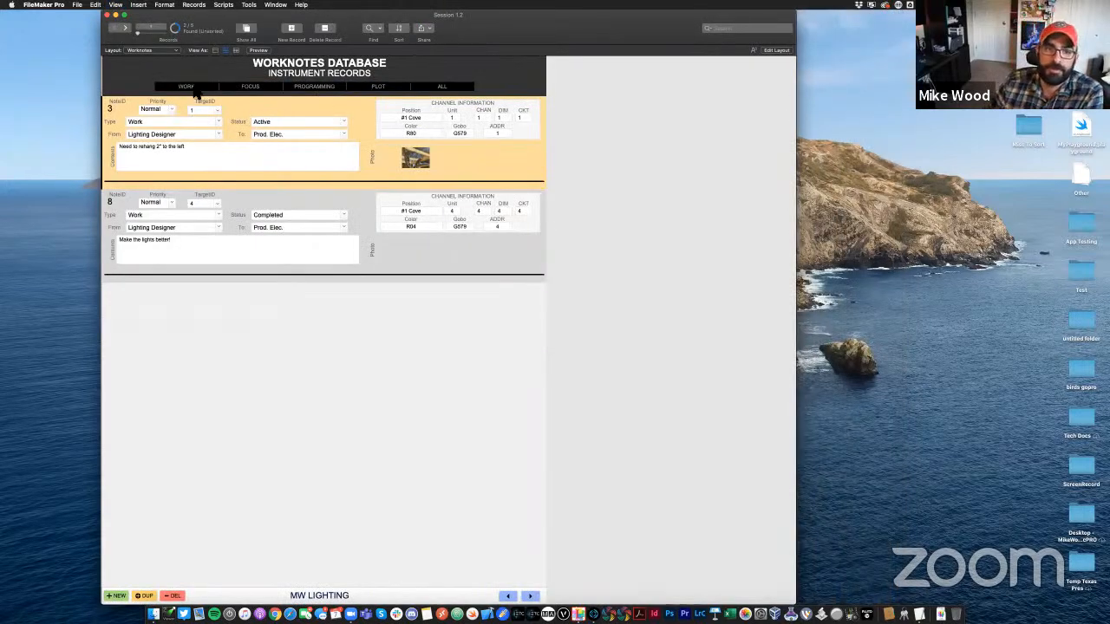
click(251, 92)
click(442, 90)
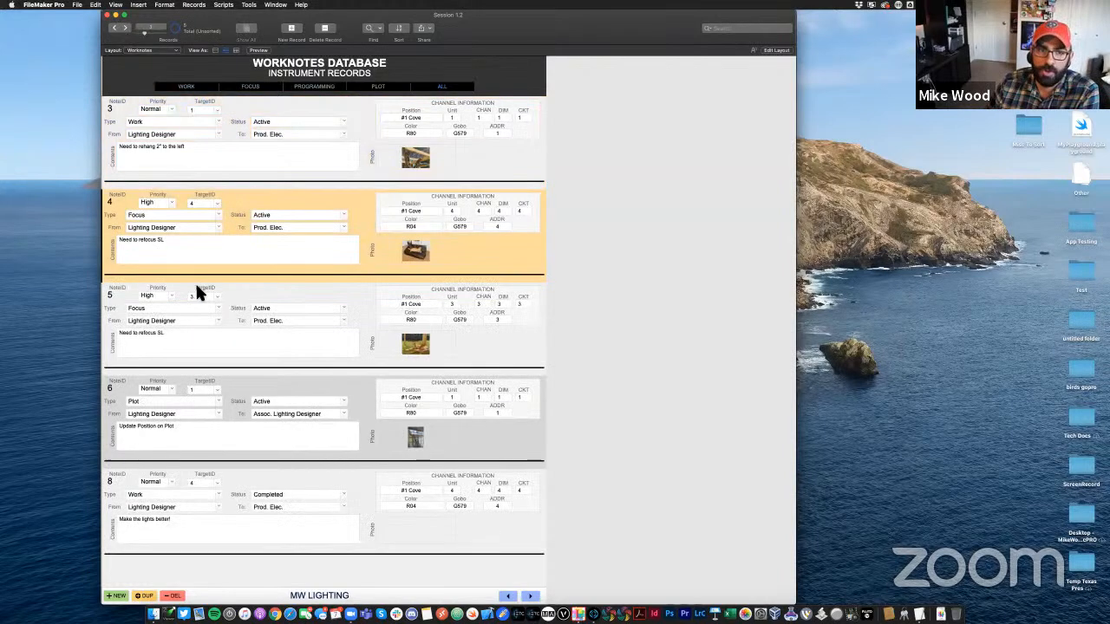
click(187, 87)
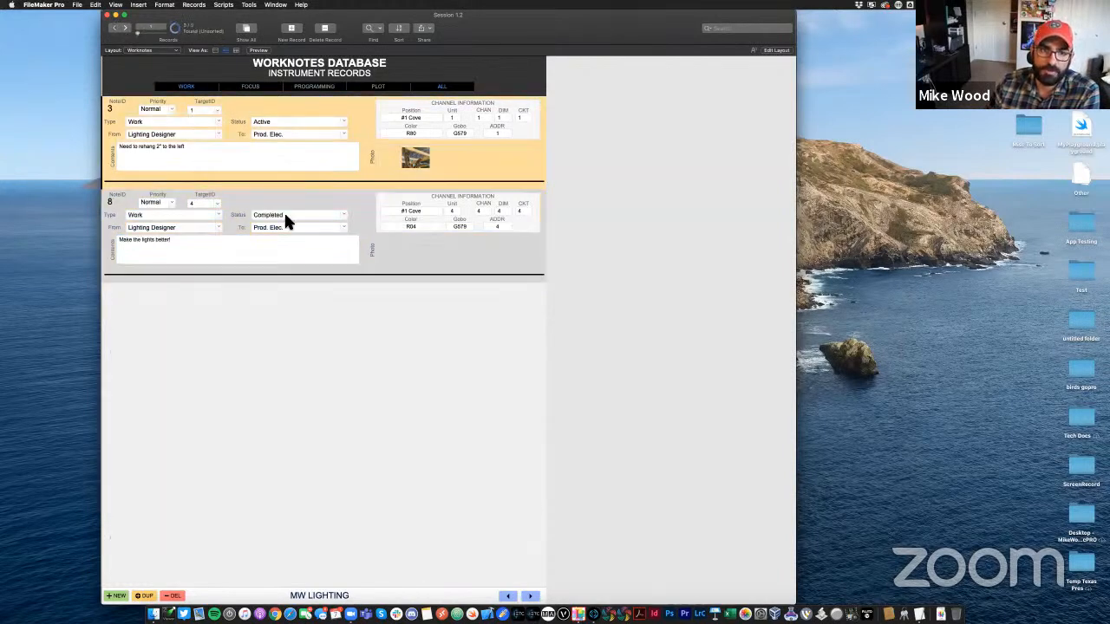
click(431, 272)
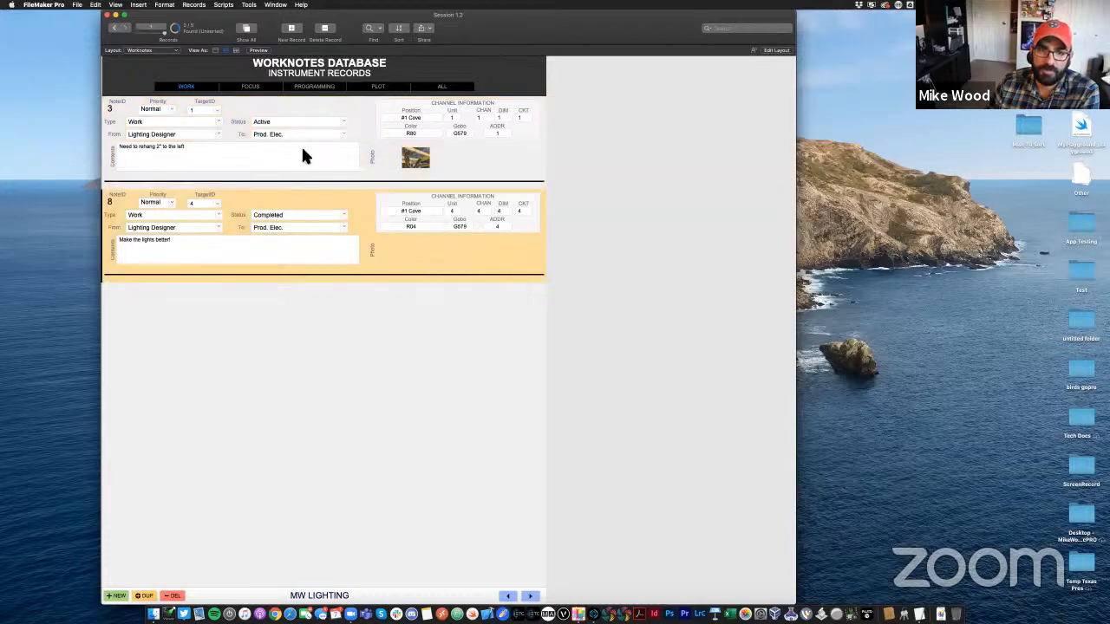
click(441, 87)
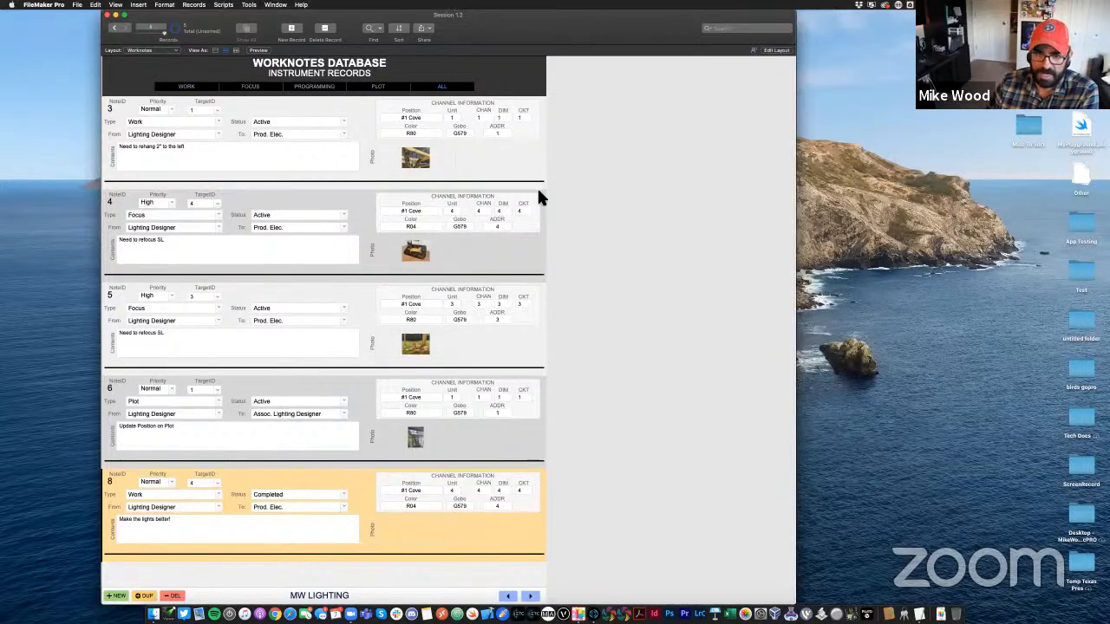
click(523, 158)
click(250, 87)
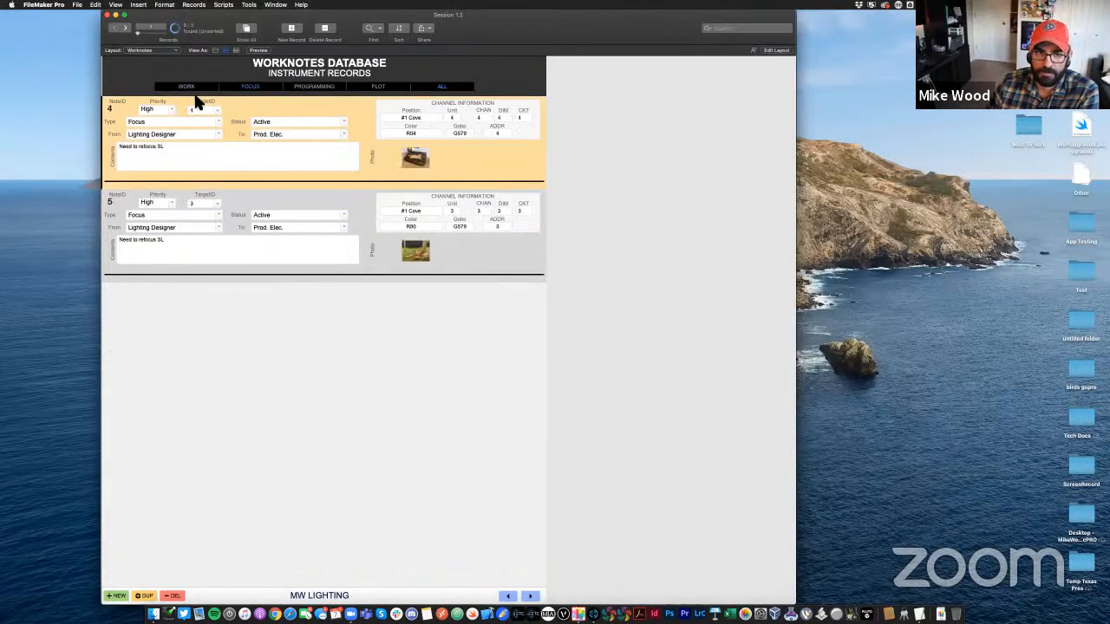
click(187, 87)
click(444, 87)
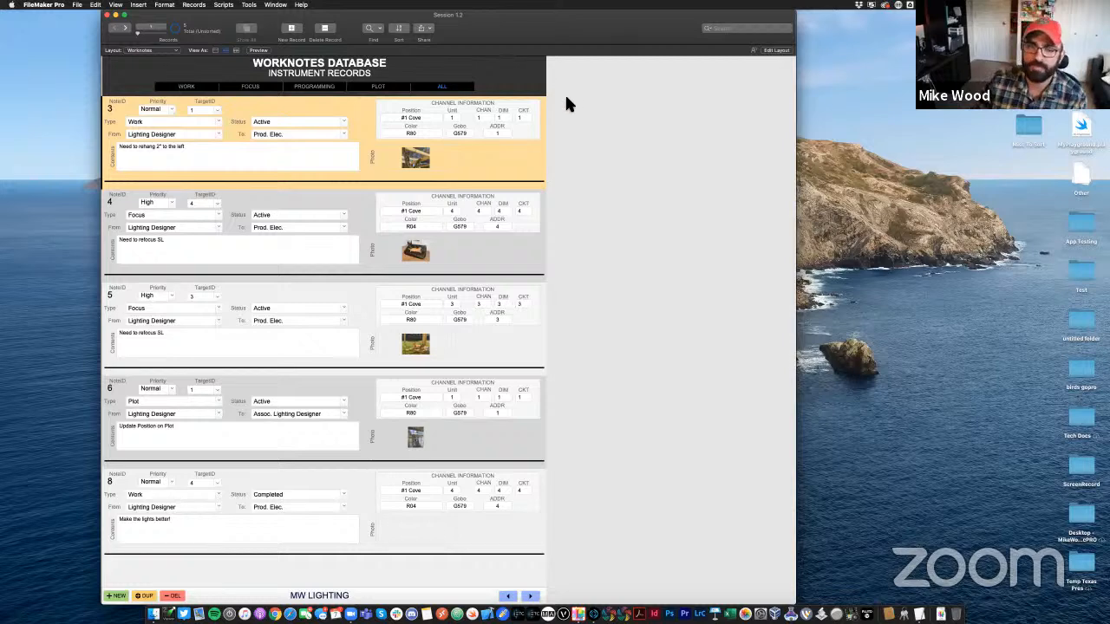
Open the People value list from the first record's From field, review its entries and cancel without editing
click(218, 134)
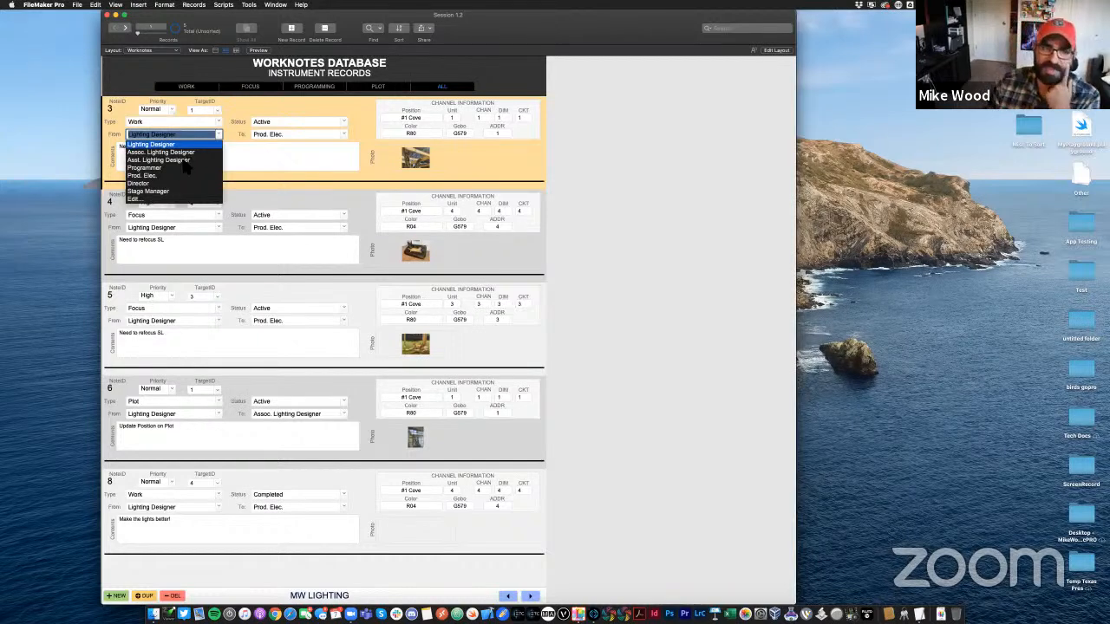
click(139, 199)
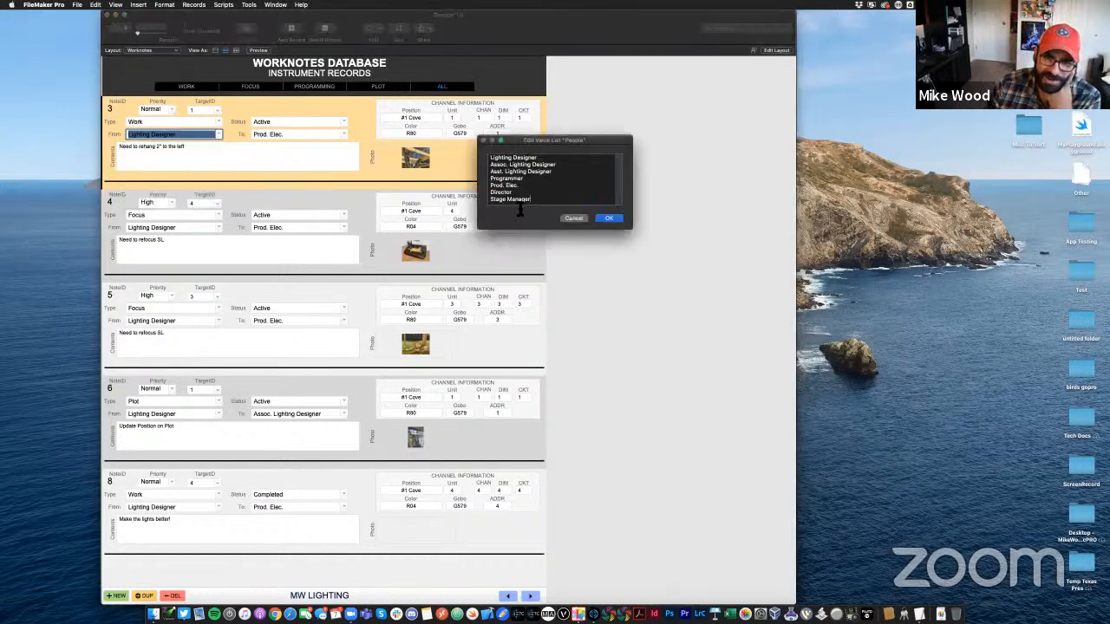
click(569, 219)
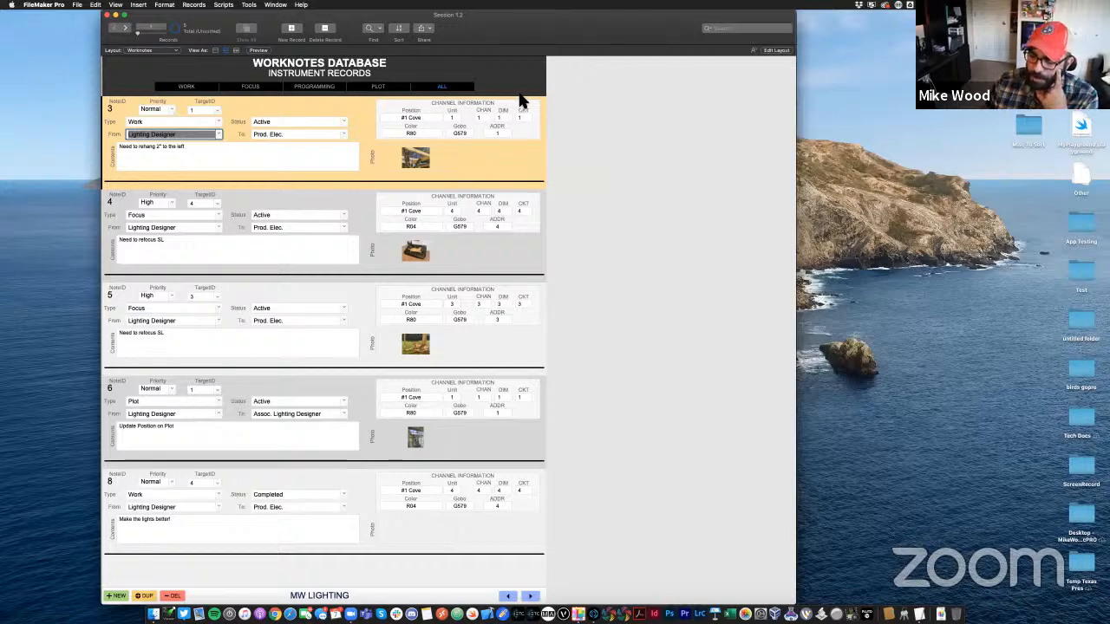
click(628, 98)
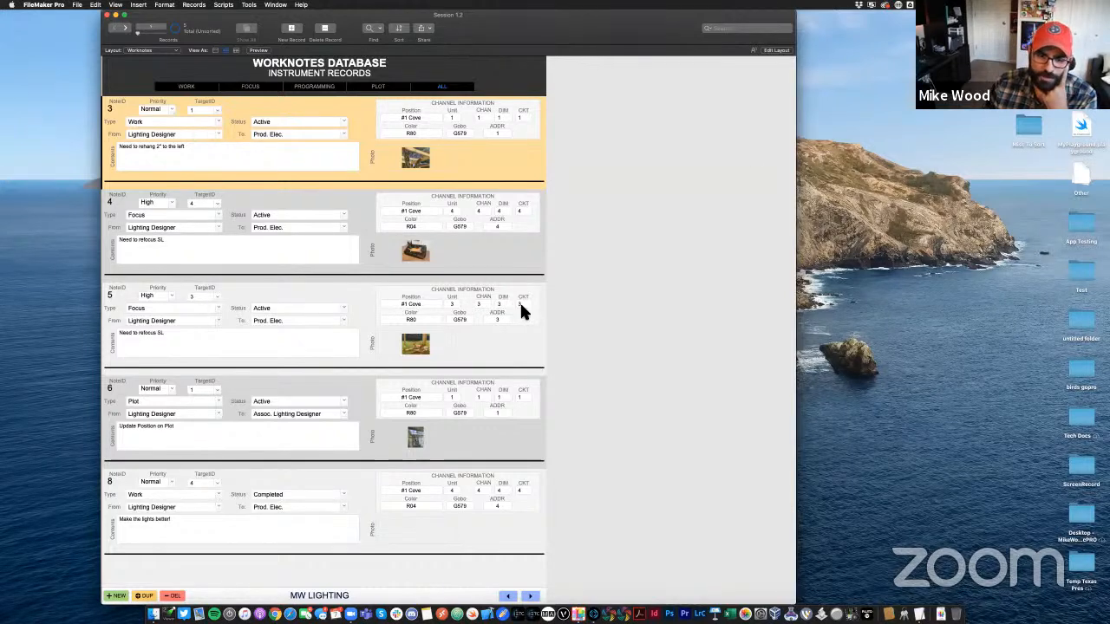
View the records on the Instruments layout and return to the Worknotes layout
click(148, 50)
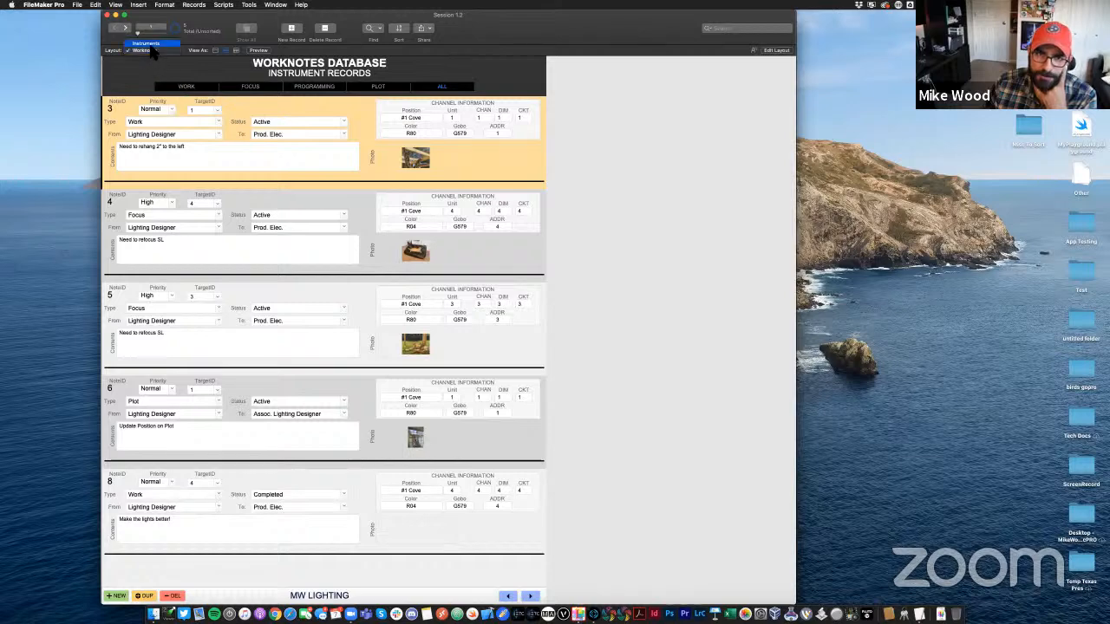
click(146, 43)
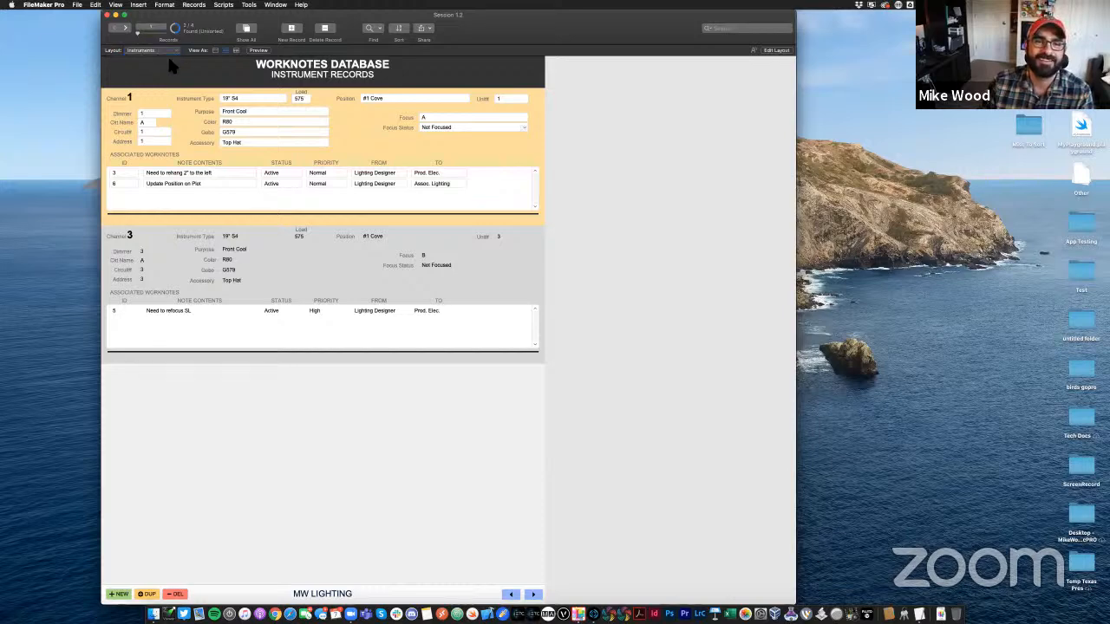
click(169, 60)
Test the WORK, FOCUS and PROGRAMMING filters on the worknotes, cancelling the find after PROGRAMMING
click(193, 90)
click(271, 89)
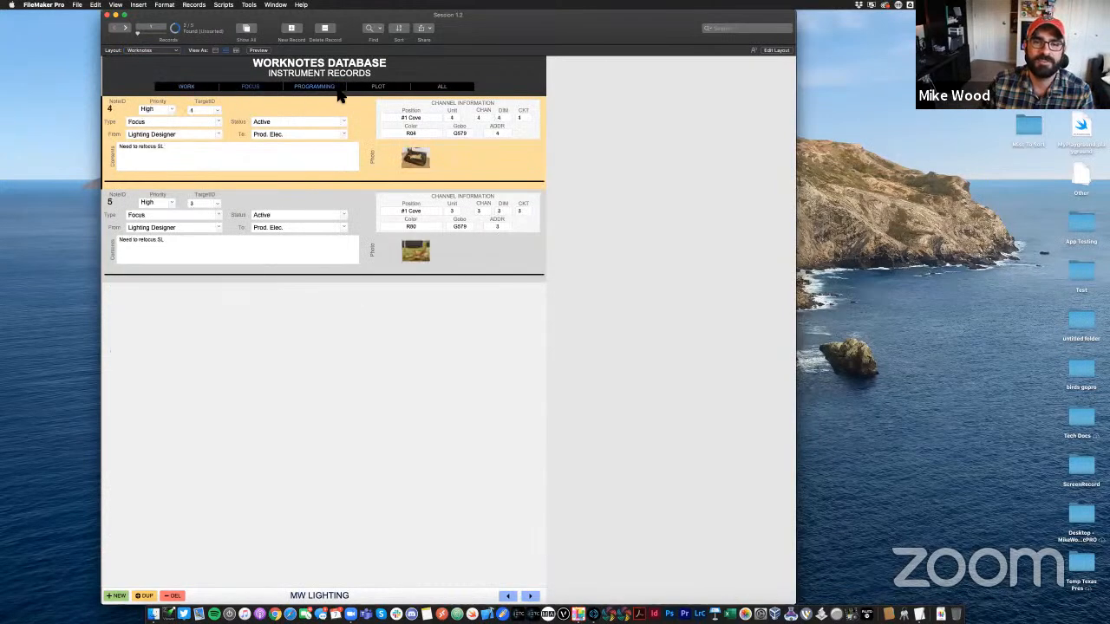
click(338, 90)
click(515, 195)
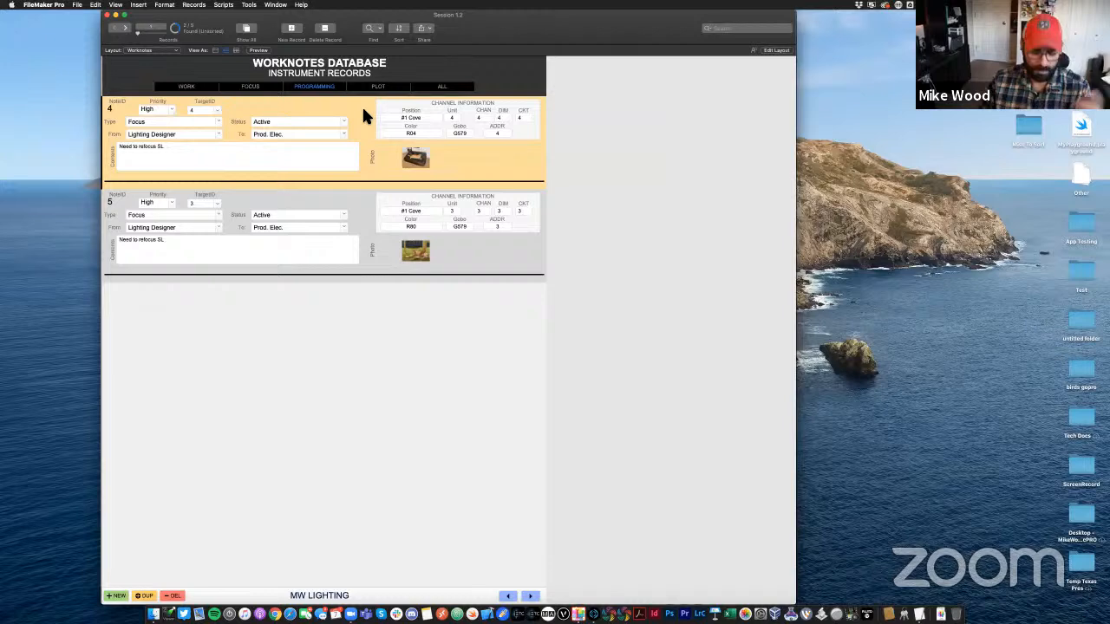
In Layout mode, make the header part taller and place a copy of the TargetID label in it, just left of the WORK segment
key(super+l)
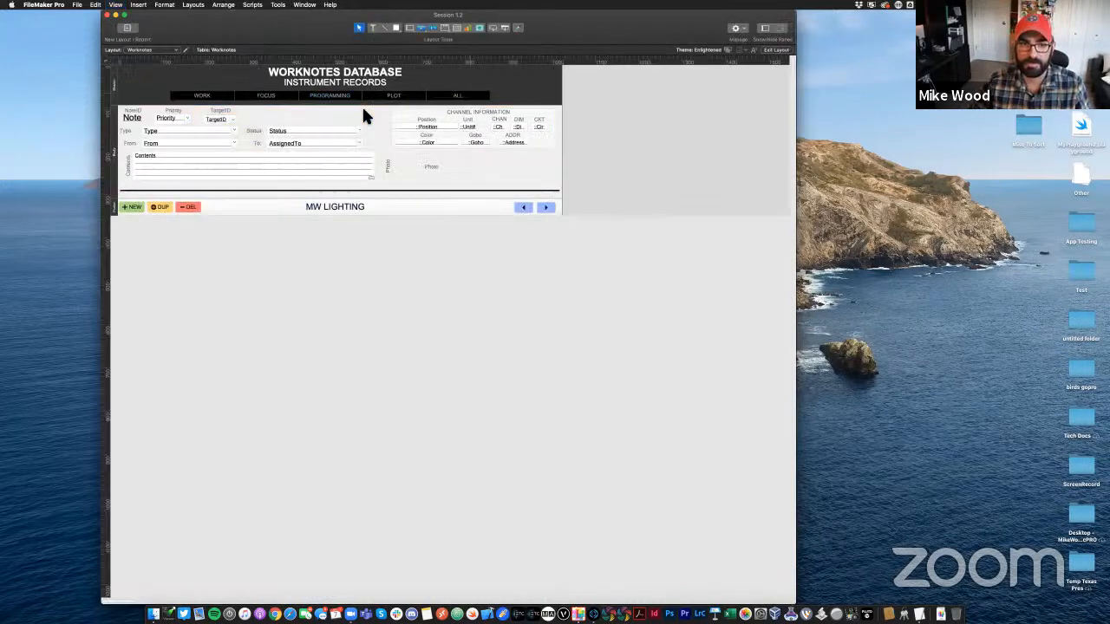
drag(405, 105, 408, 118)
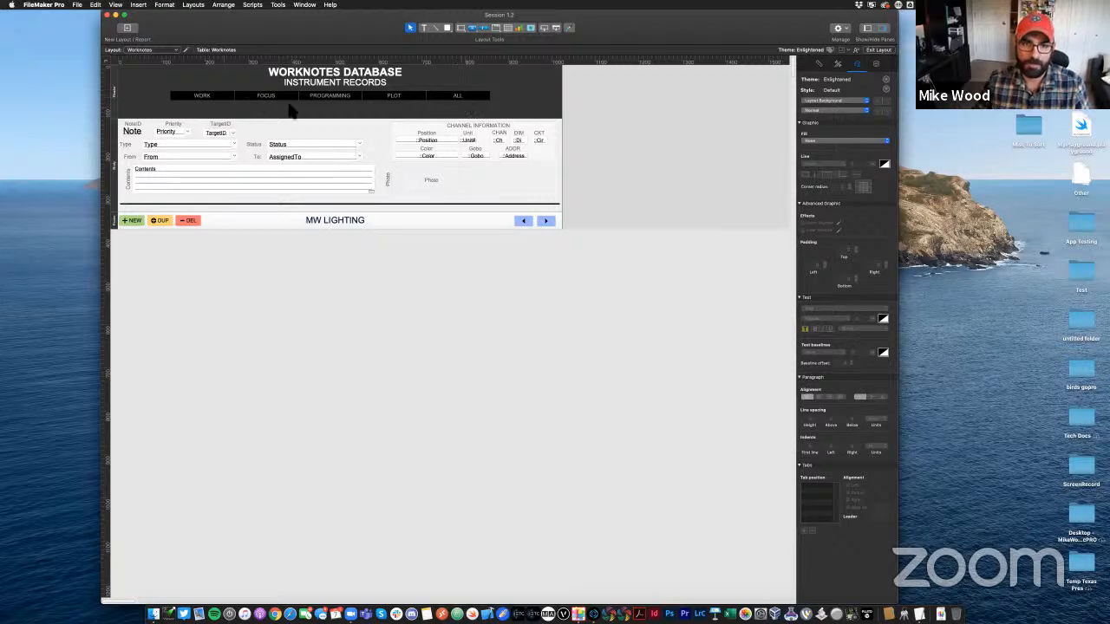
click(221, 128)
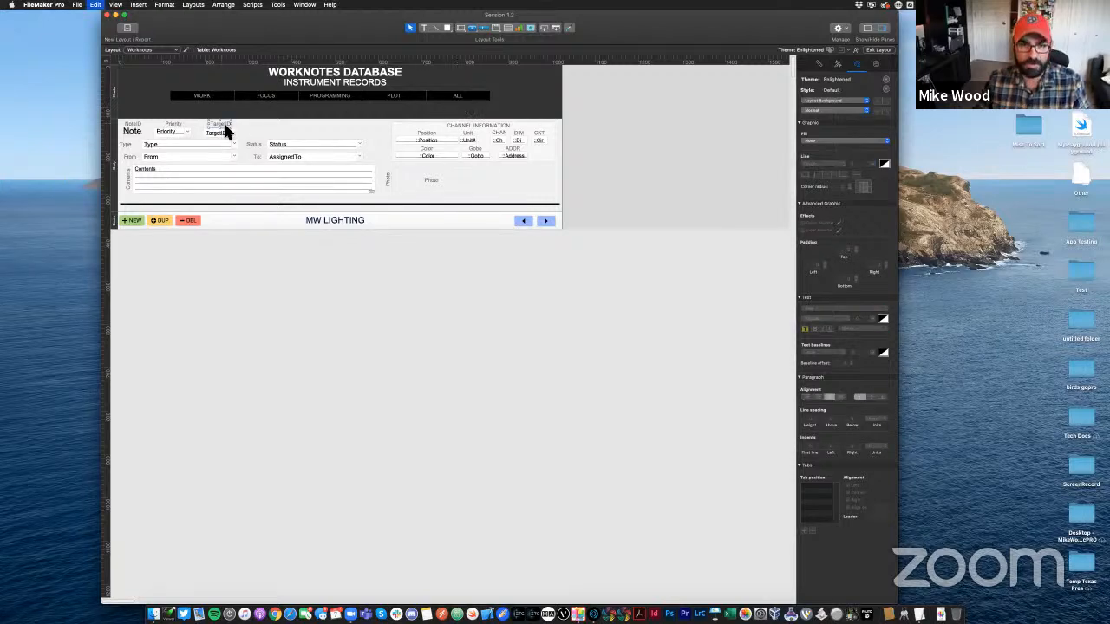
drag(223, 124, 153, 96)
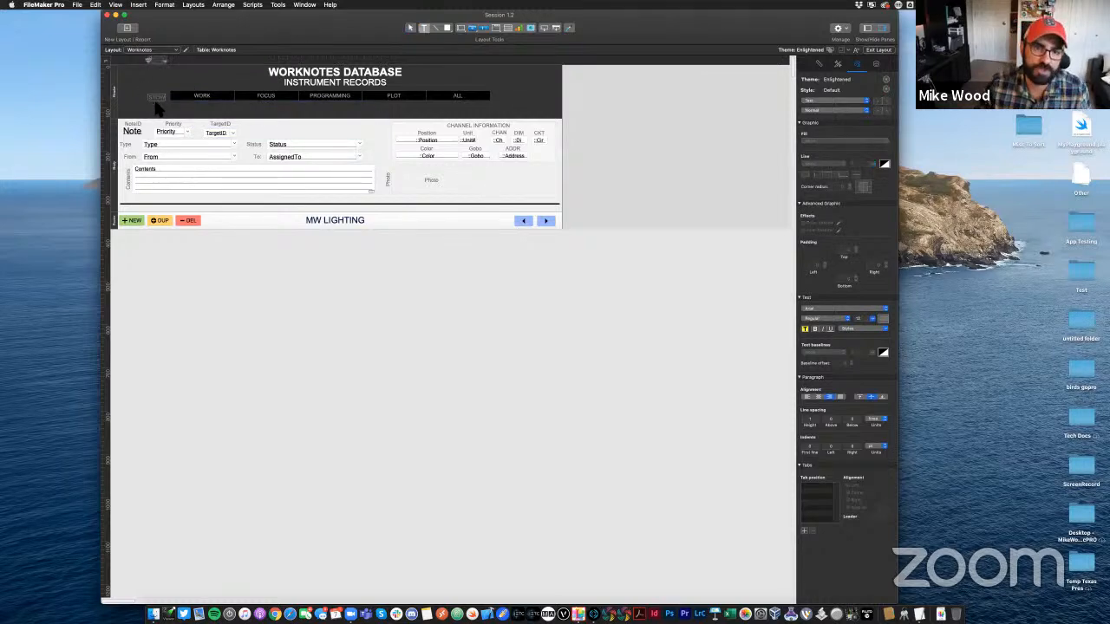
Set the text color of the SHOW label beside the WORK segment to white
click(157, 100)
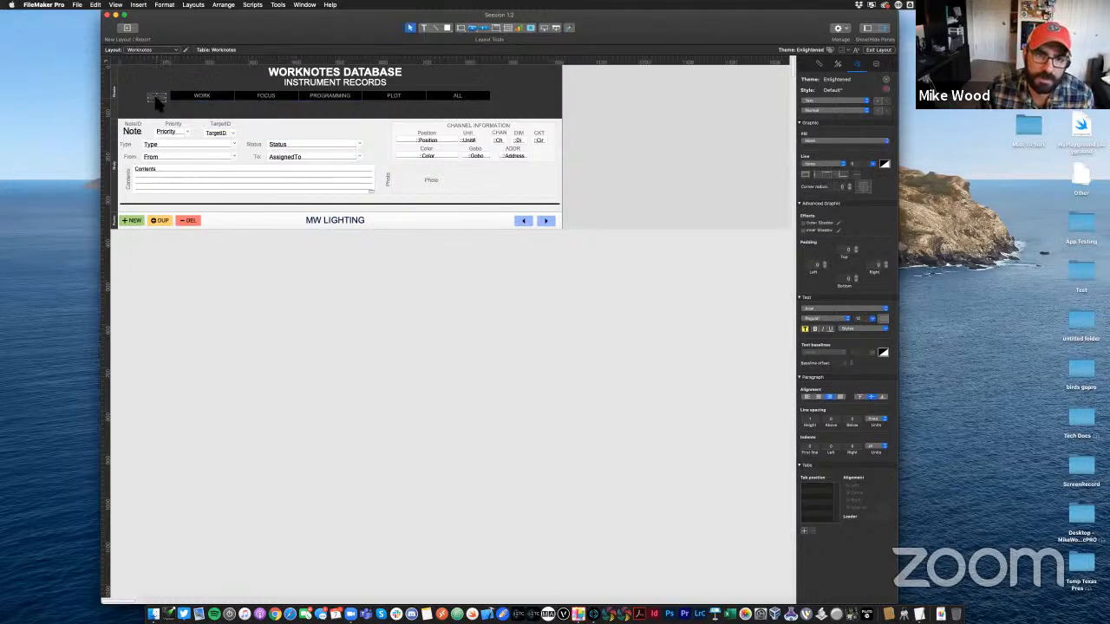
click(882, 319)
click(911, 350)
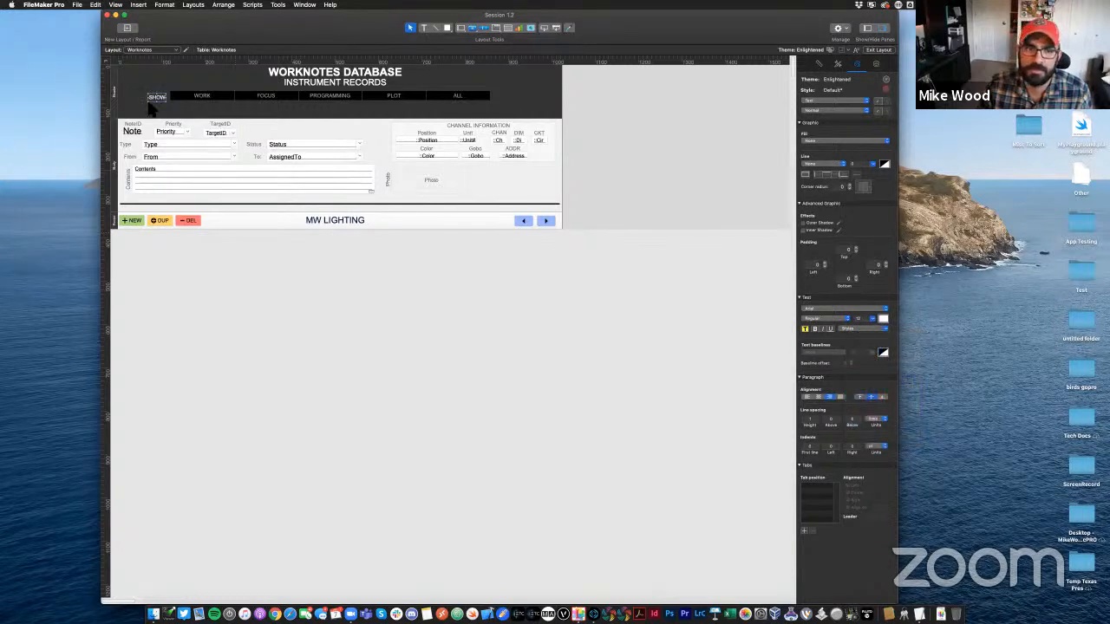
Duplicate the SHOW label and its button bar directly below the originals and change the copied label's text to SORT
drag(158, 99, 180, 112)
click(171, 105)
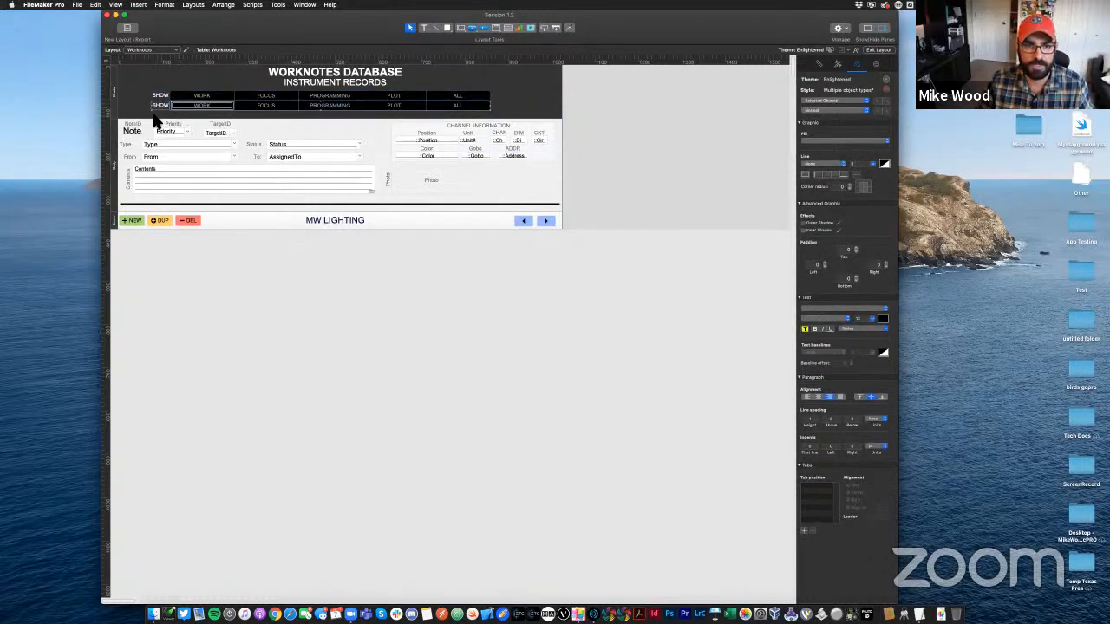
double_click(160, 106)
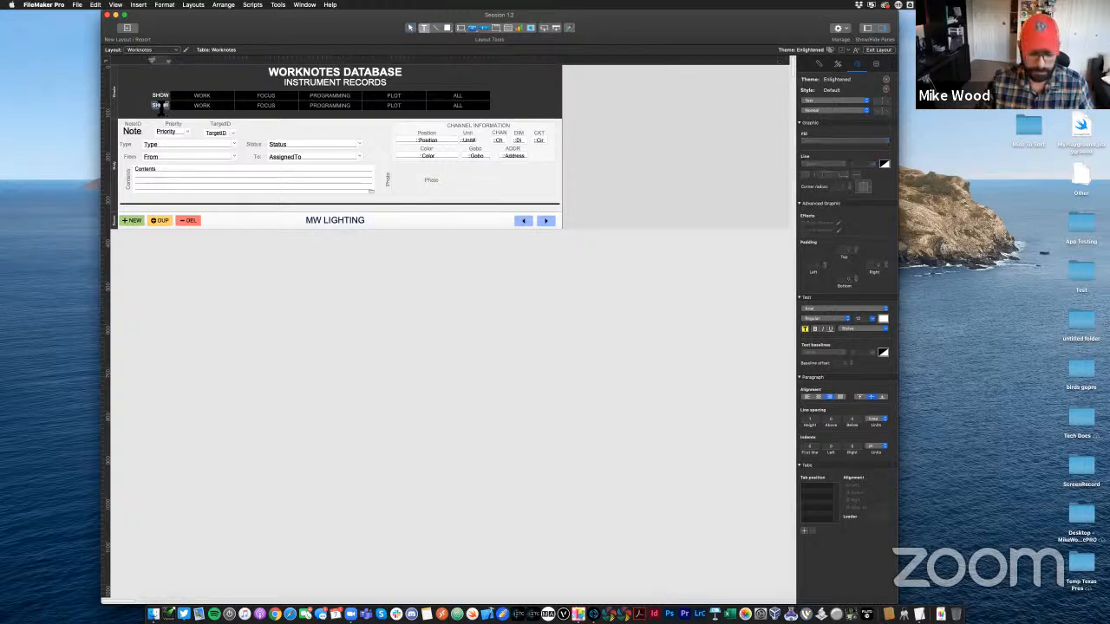
text(SORT)
click(585, 105)
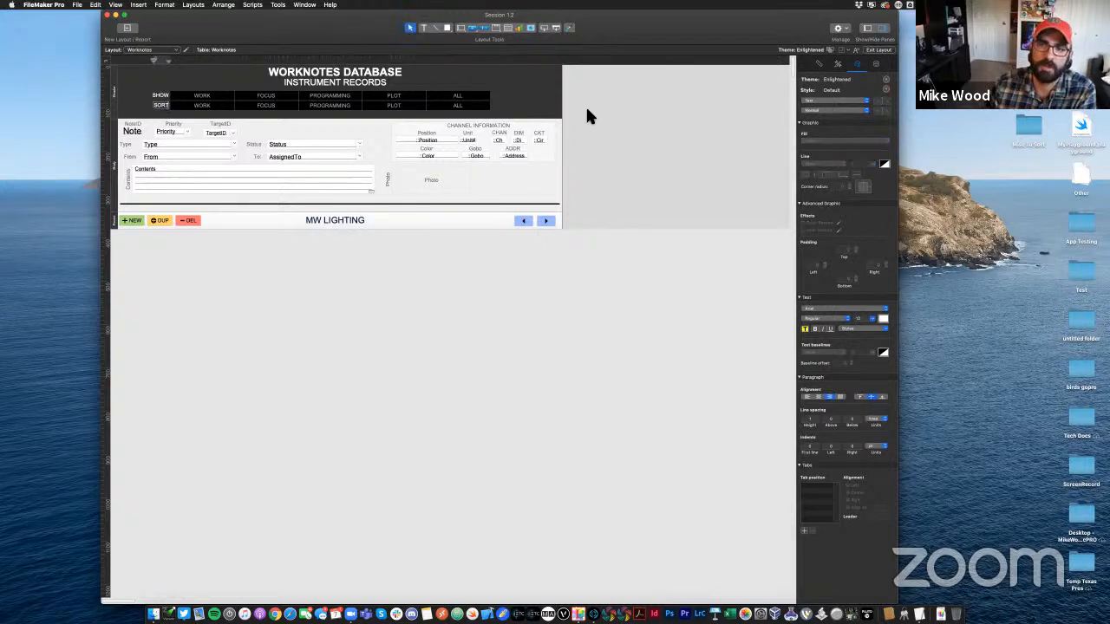
Relabel the five segments of the SORT button bar as TYPE, STATUS, FROM, TO and ID
click(212, 116)
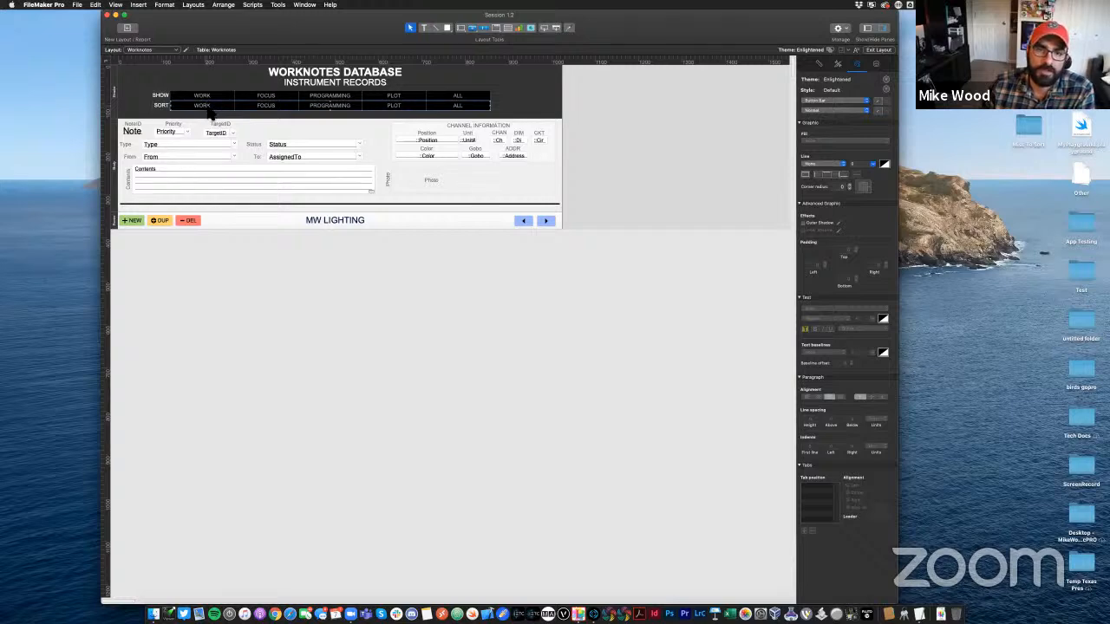
double_click(208, 111)
text(TYPE)
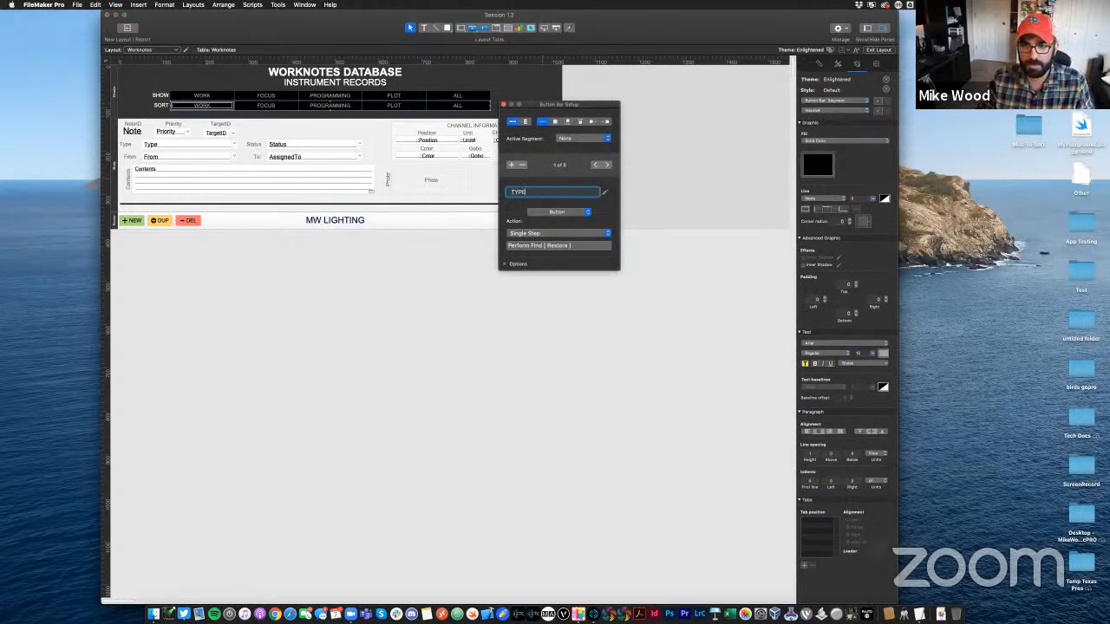
click(607, 164)
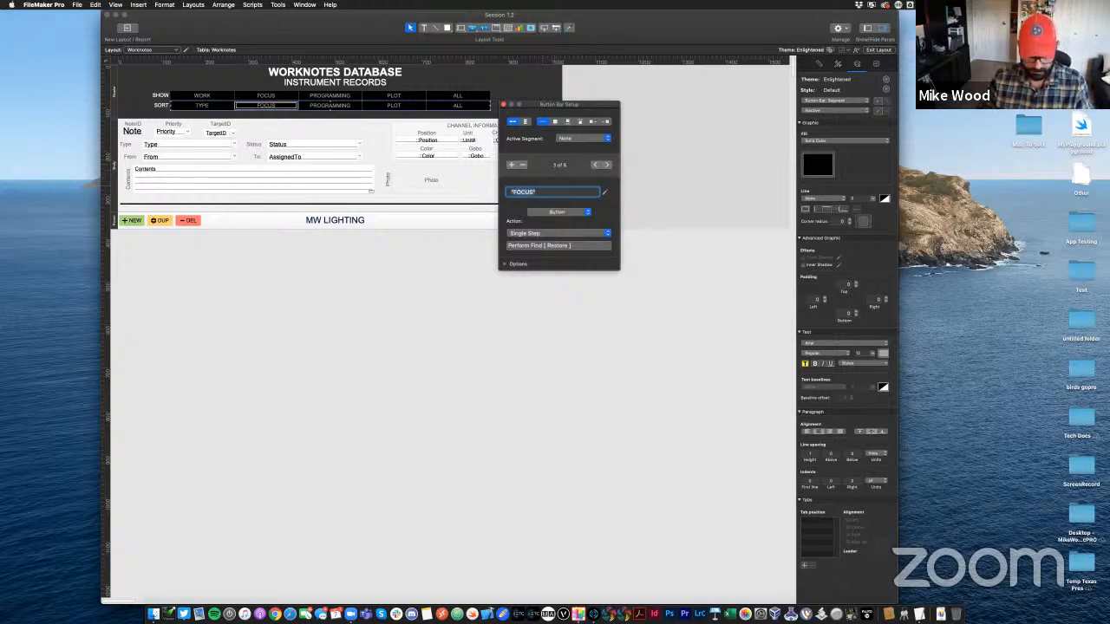
text(STATUS)
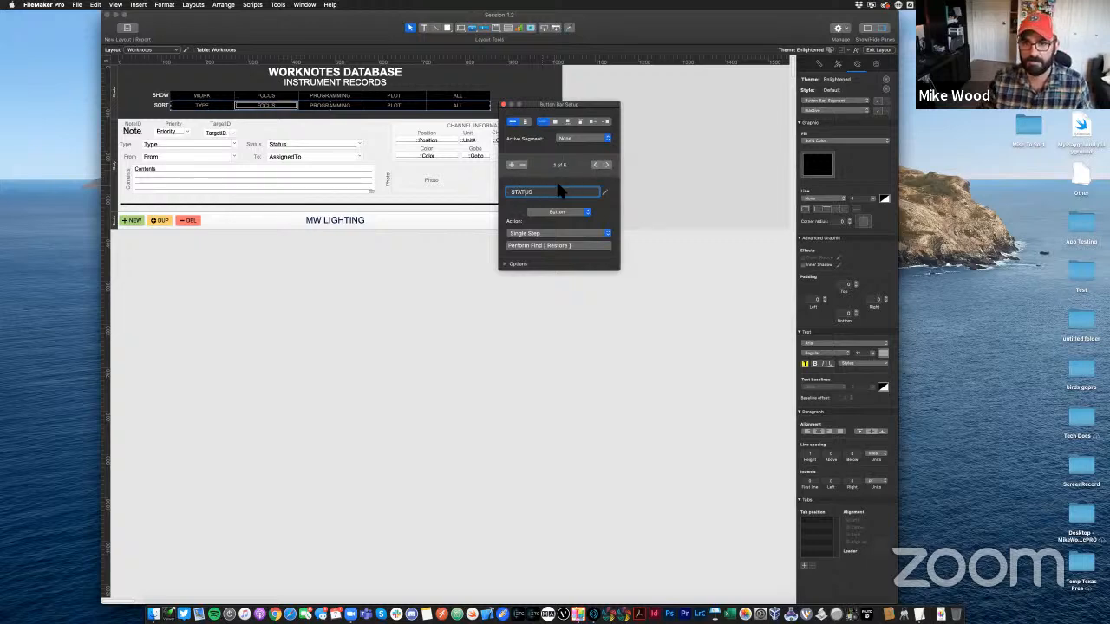
click(607, 164)
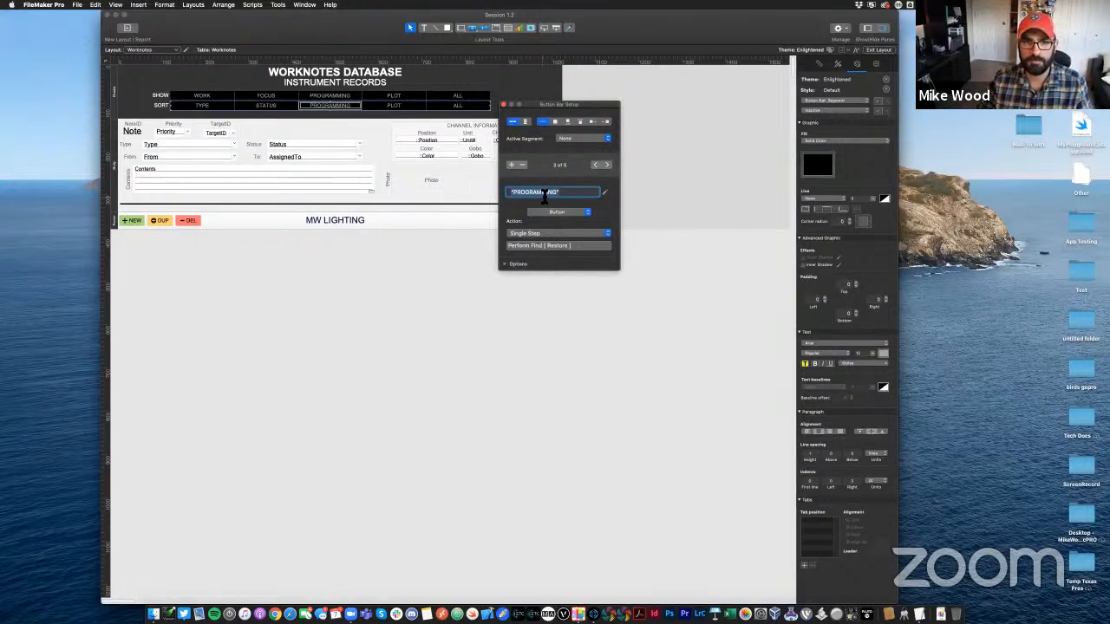
text(P)
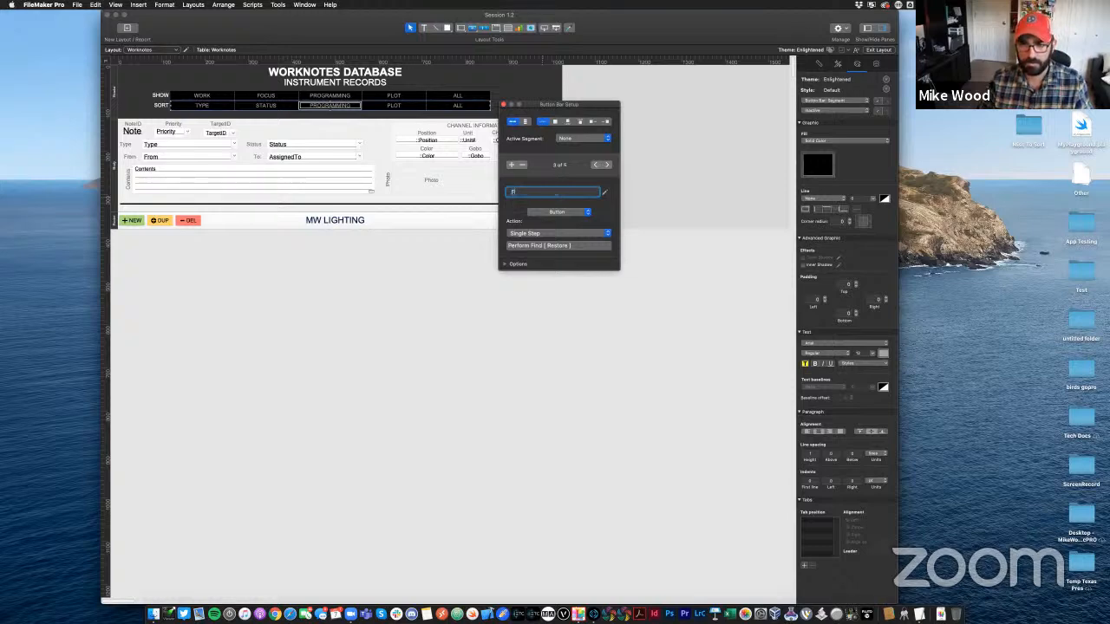
click(607, 164)
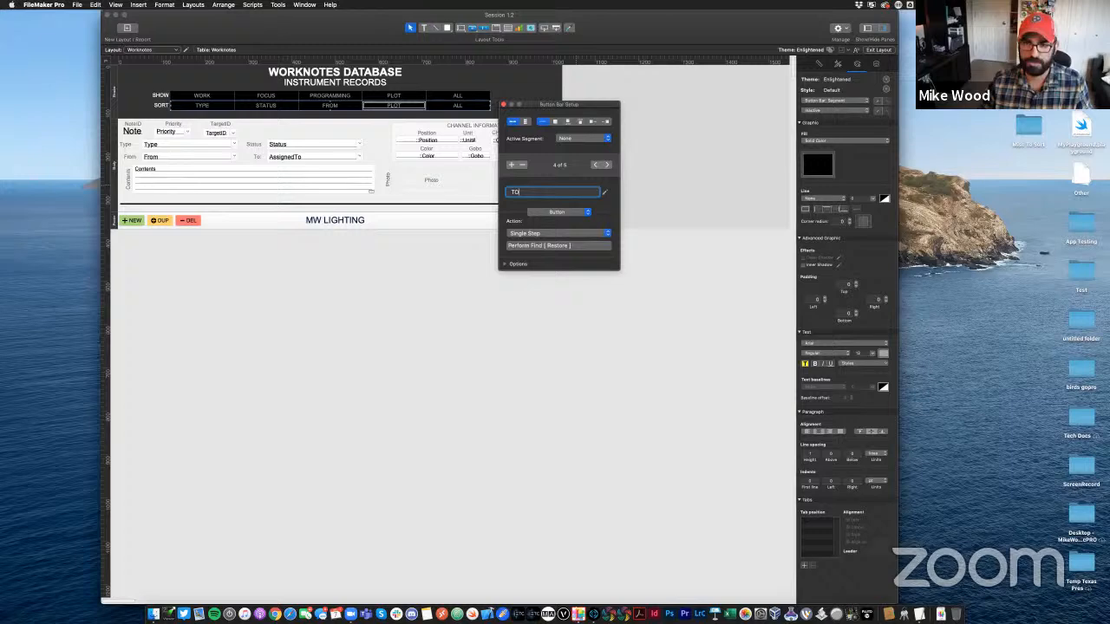
click(607, 164)
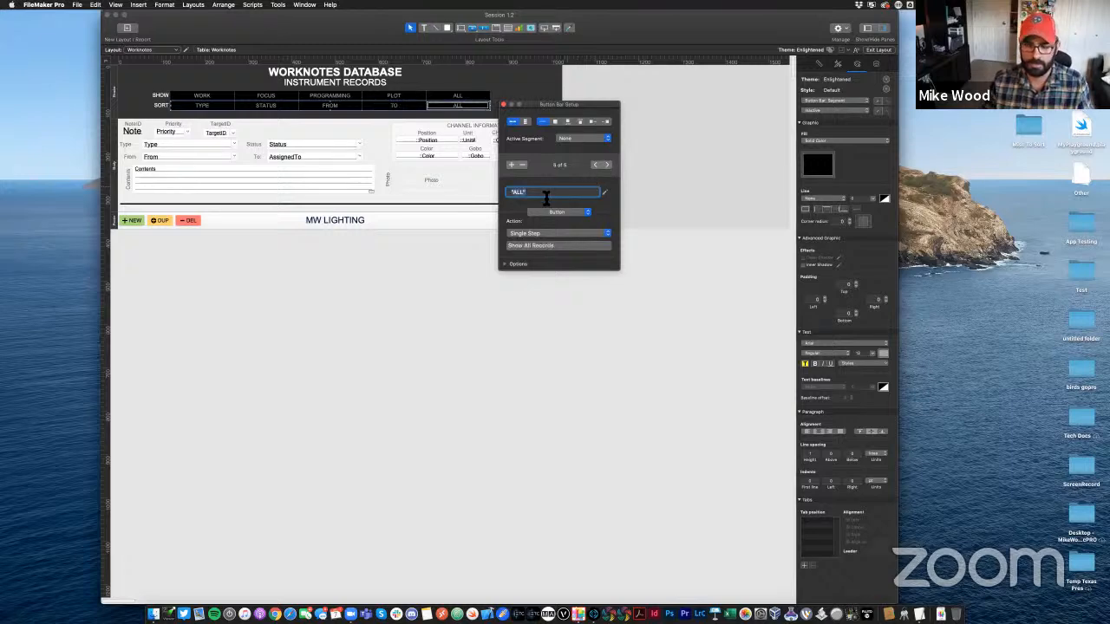
click(504, 104)
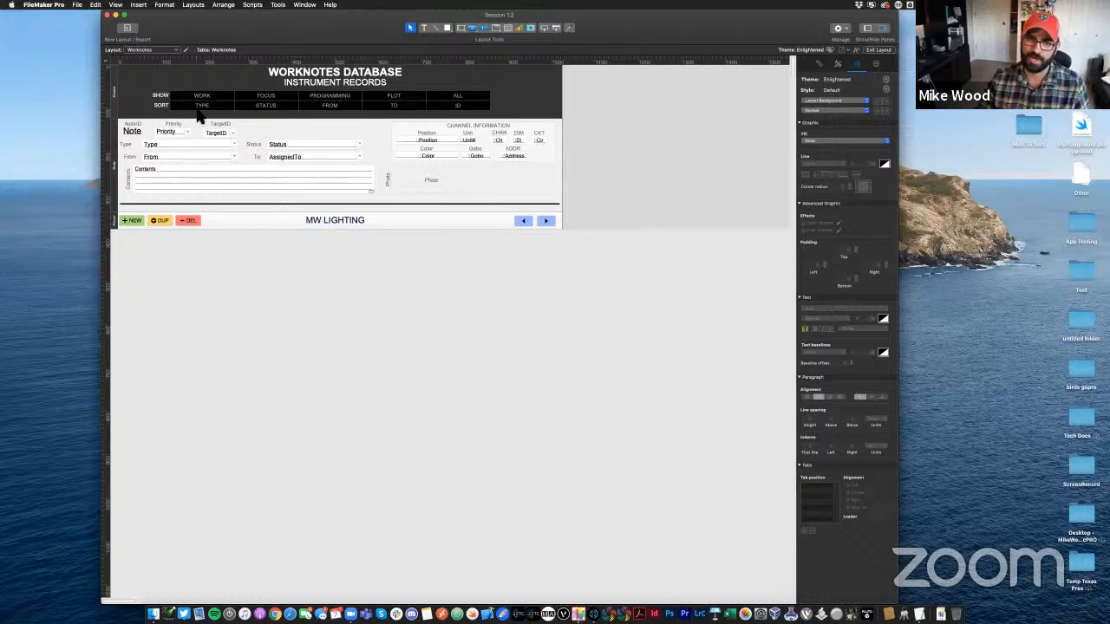
Replace the TYPE segment's Perform Find action with a Sort Records step that has its dialog turned off
click(201, 105)
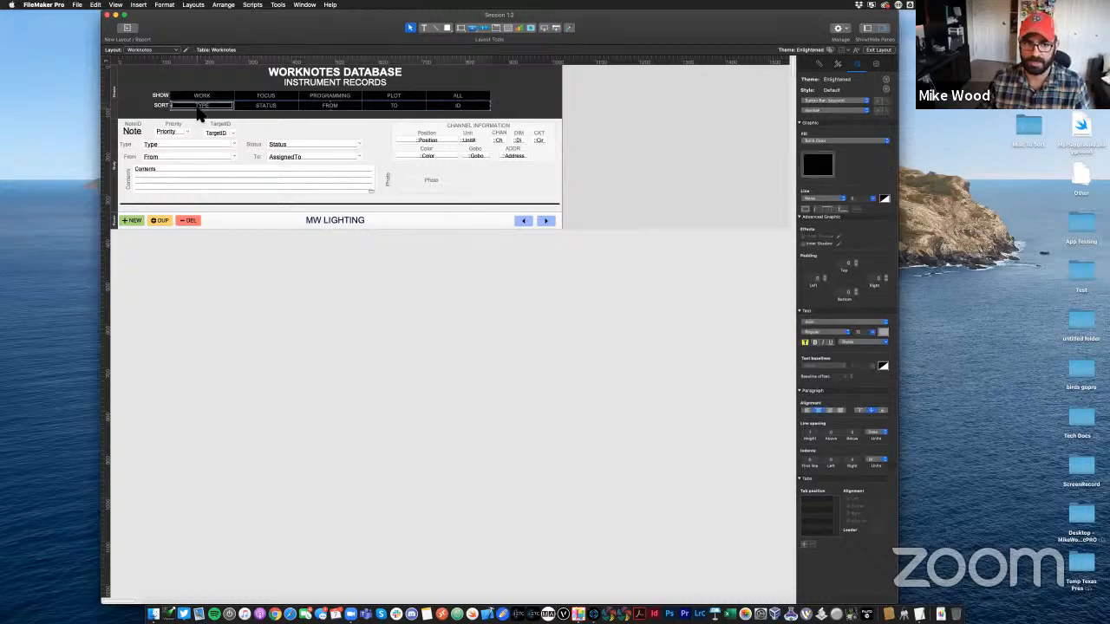
double_click(200, 108)
click(562, 247)
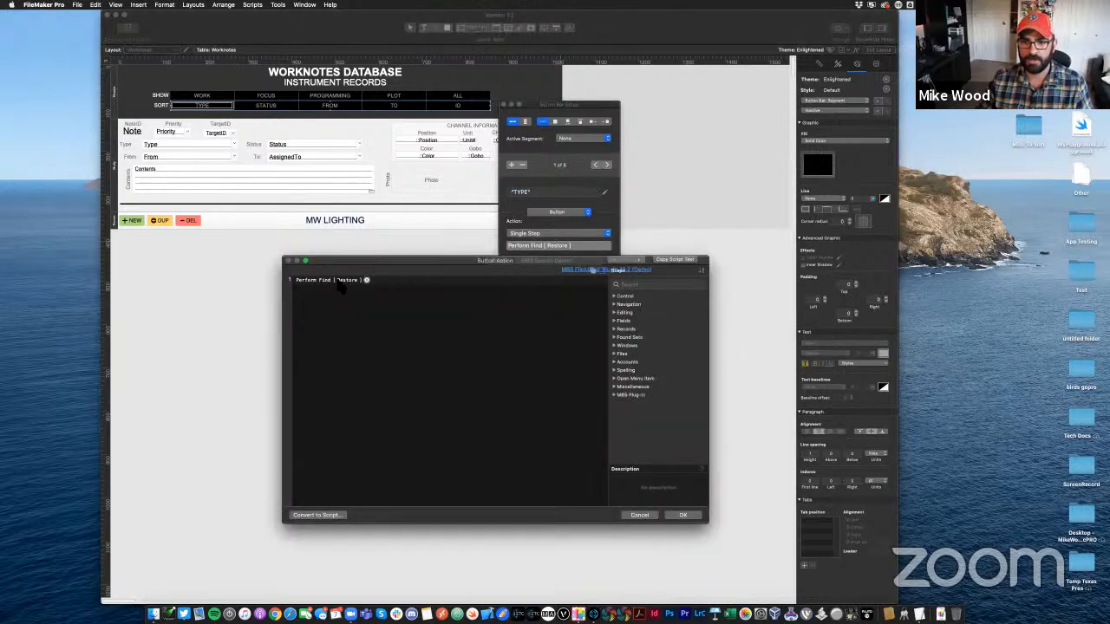
key(Delete)
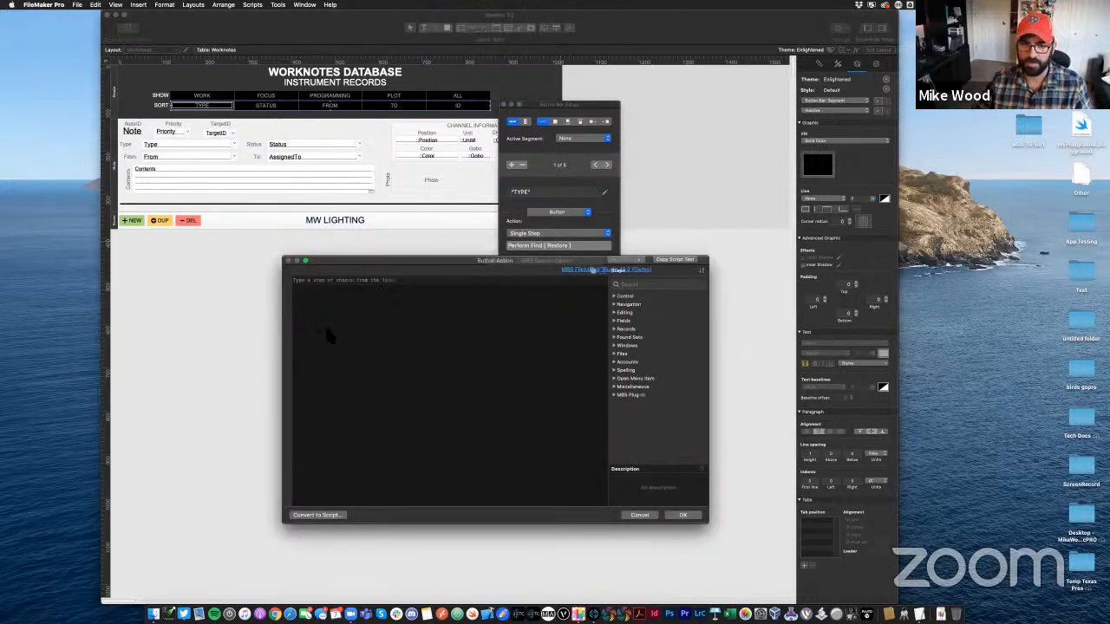
click(307, 285)
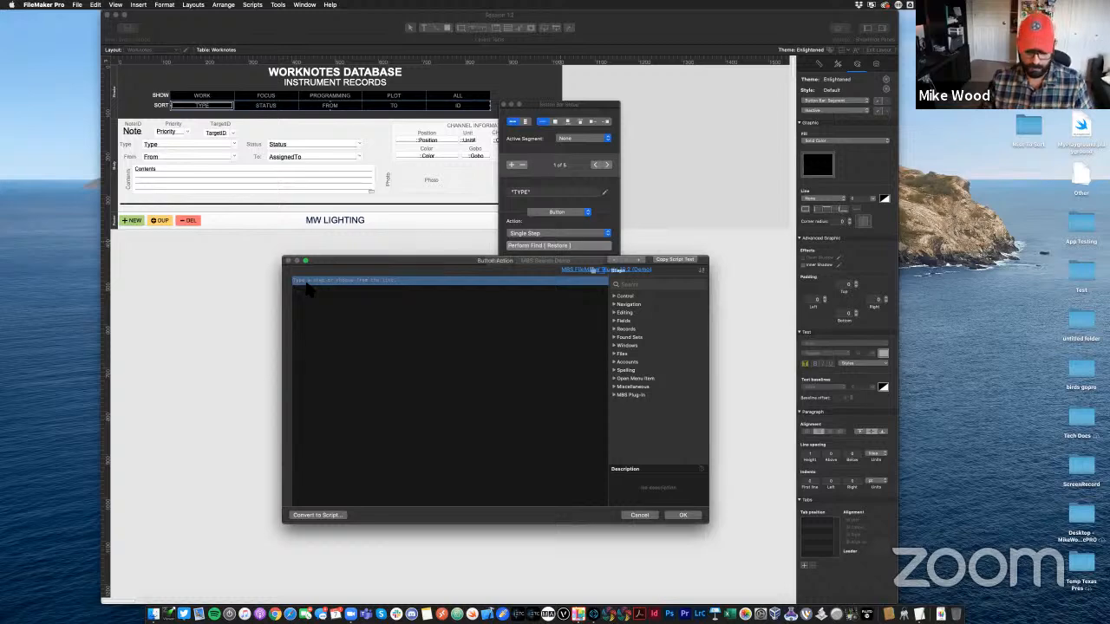
text(sort)
key(Return)
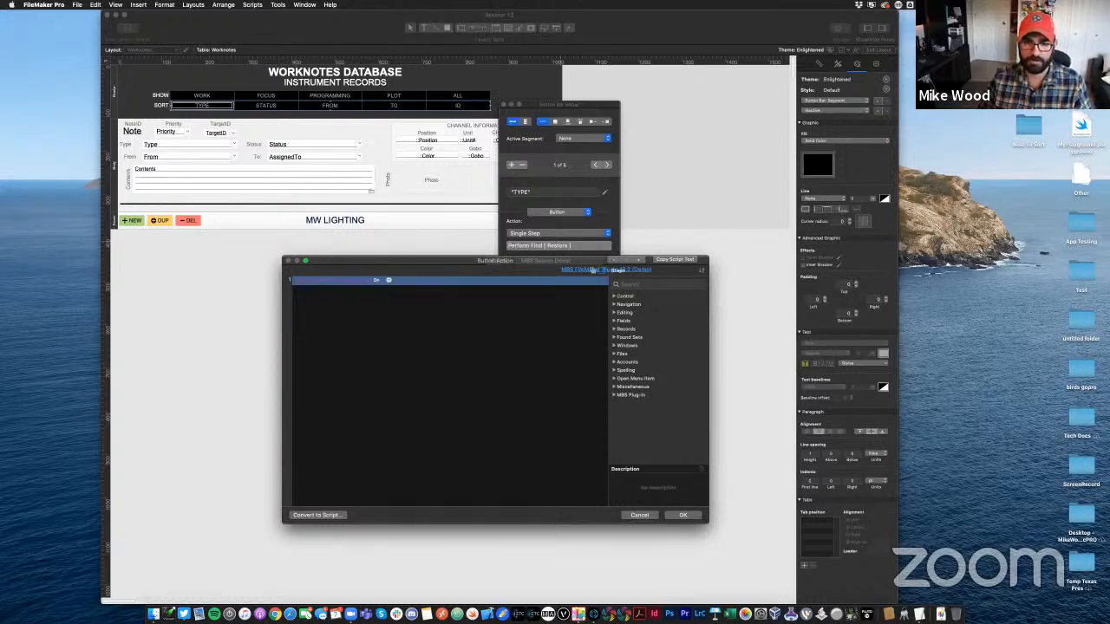
click(375, 292)
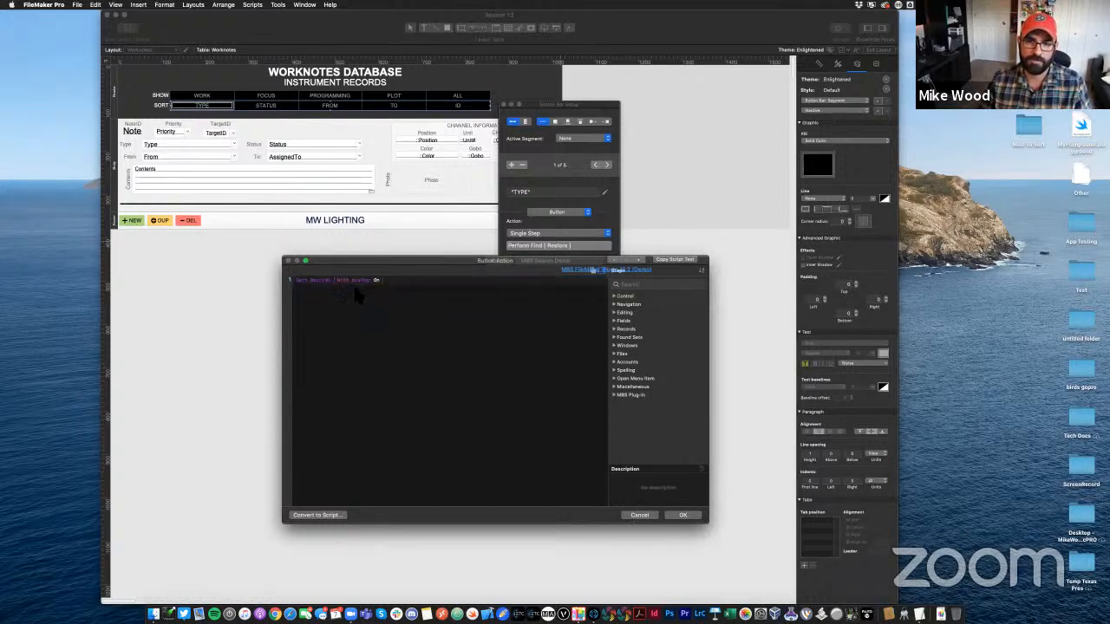
click(378, 282)
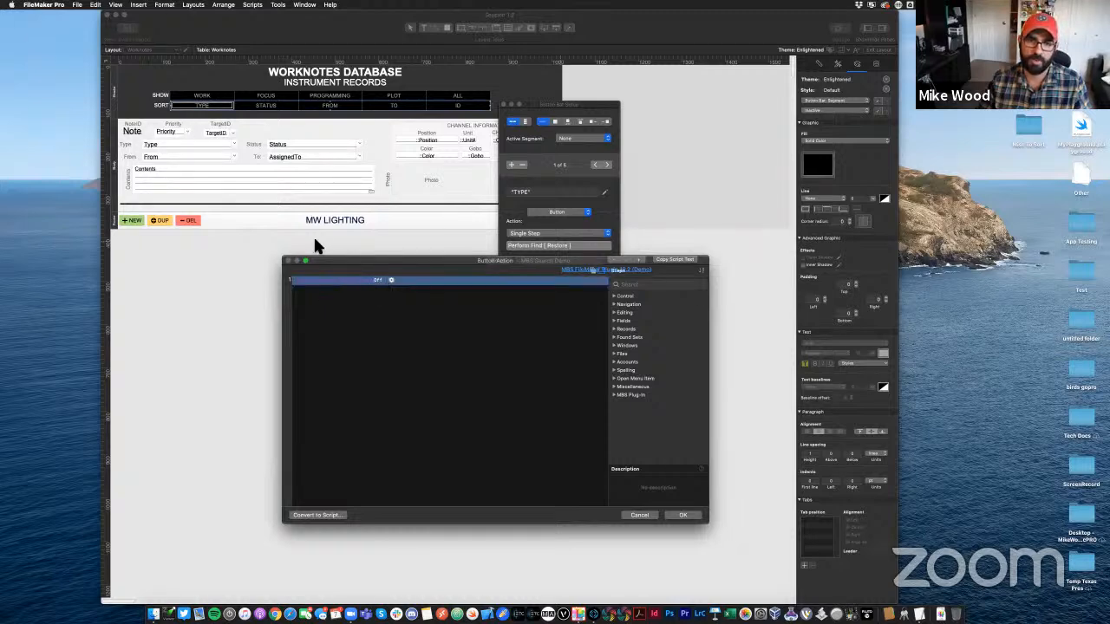
Specify an ascending sort order on the Worknotes Type field for the TYPE segment's Sort Records step and save the action
click(391, 281)
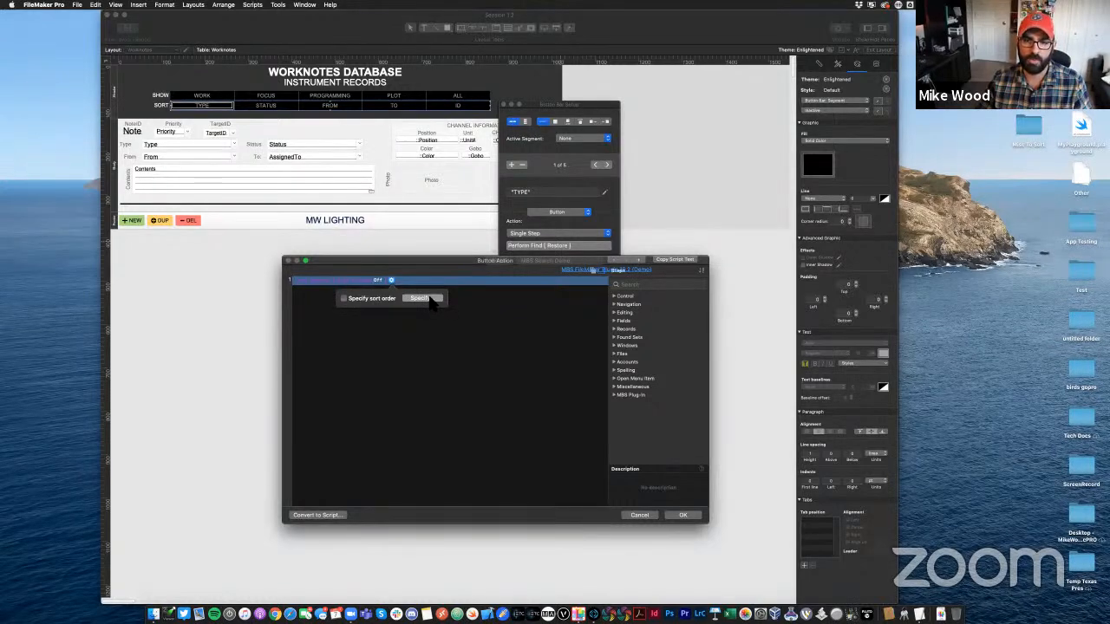
click(429, 299)
click(479, 239)
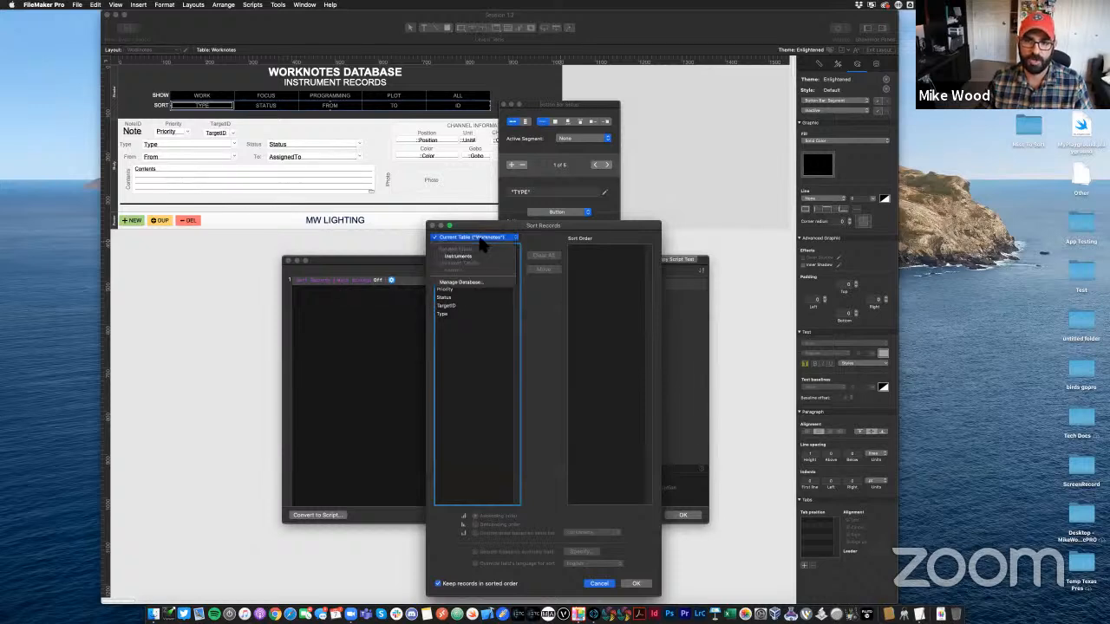
click(510, 240)
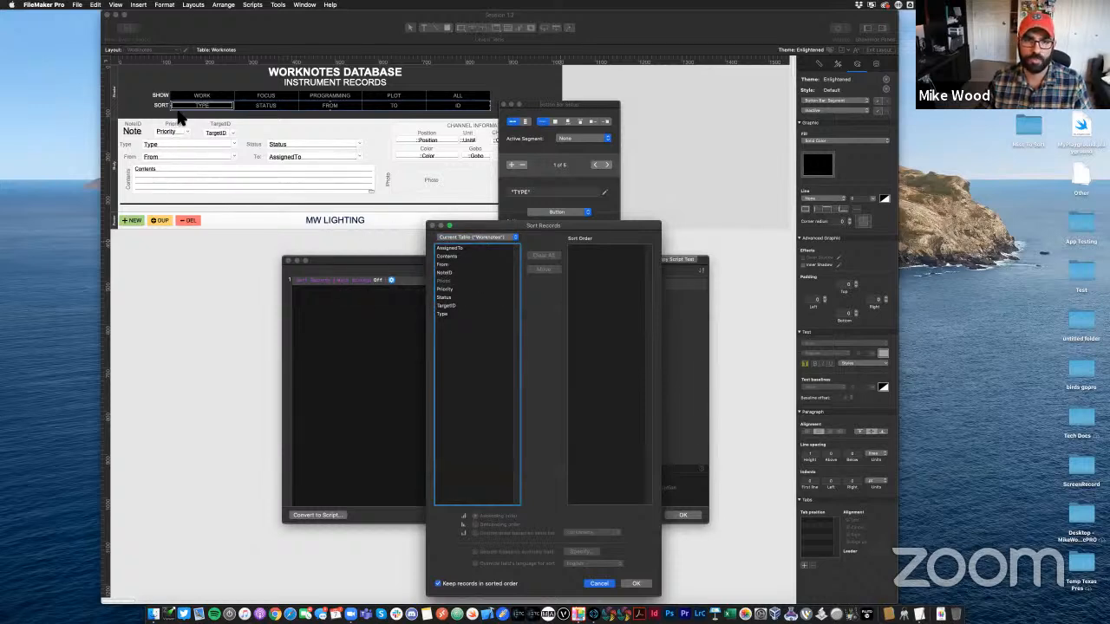
click(444, 314)
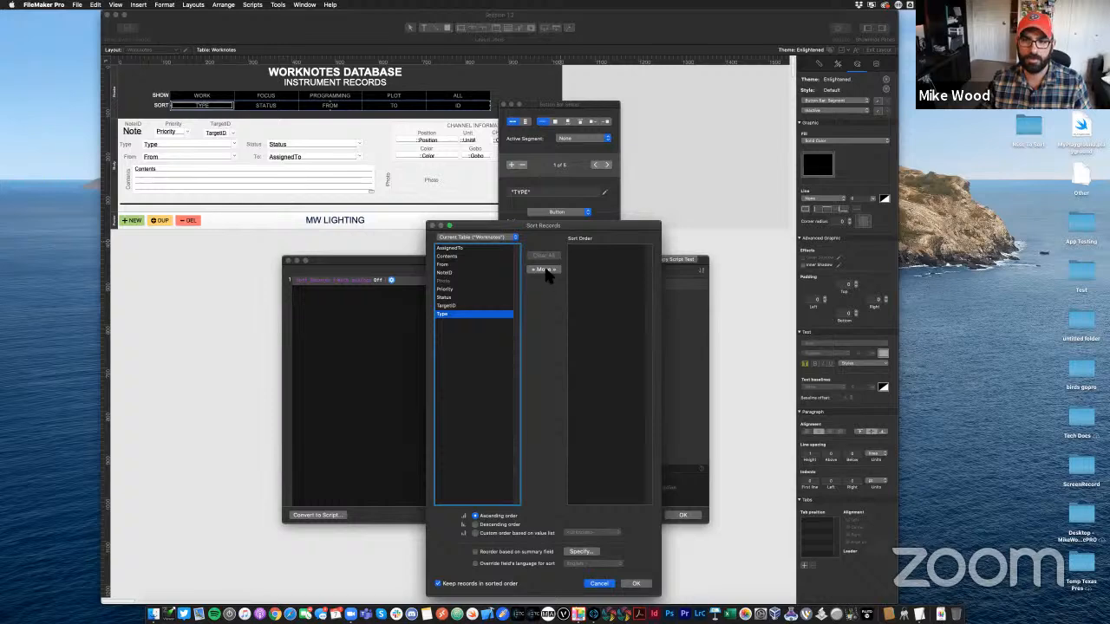
click(544, 270)
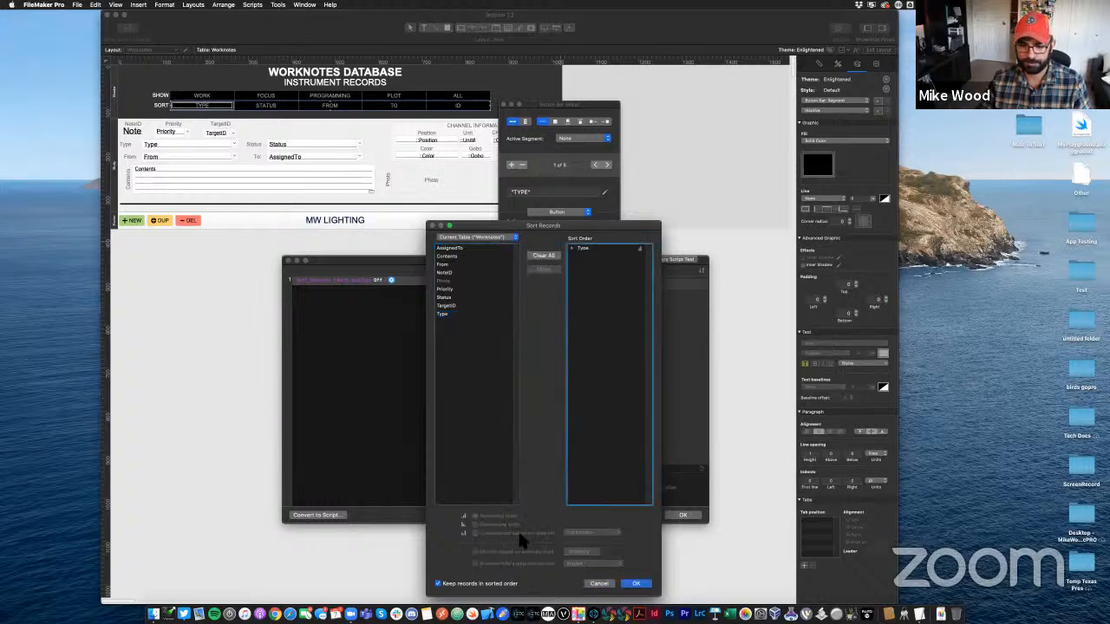
click(637, 584)
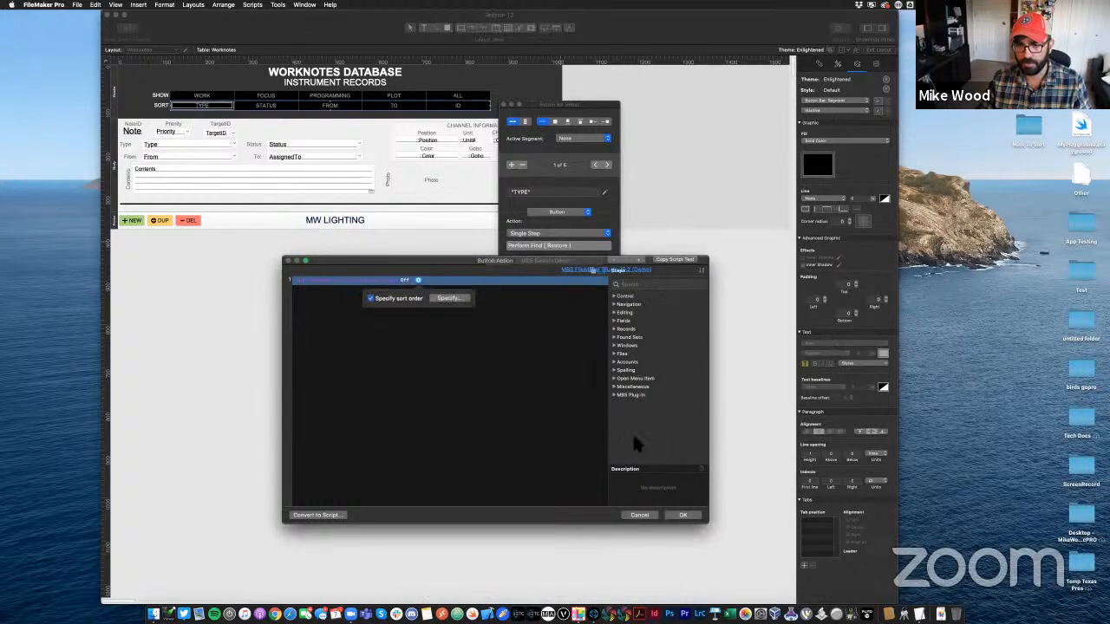
click(682, 515)
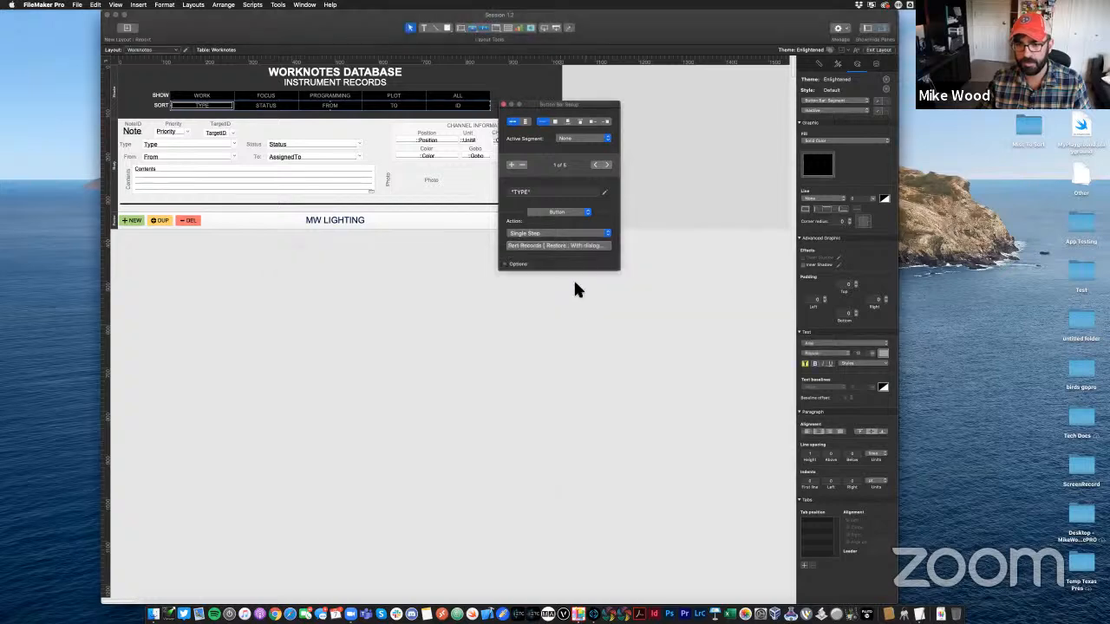
Replace the STATUS segment's Perform Find action with a Sort Records step that has its dialog turned off
click(607, 164)
click(516, 250)
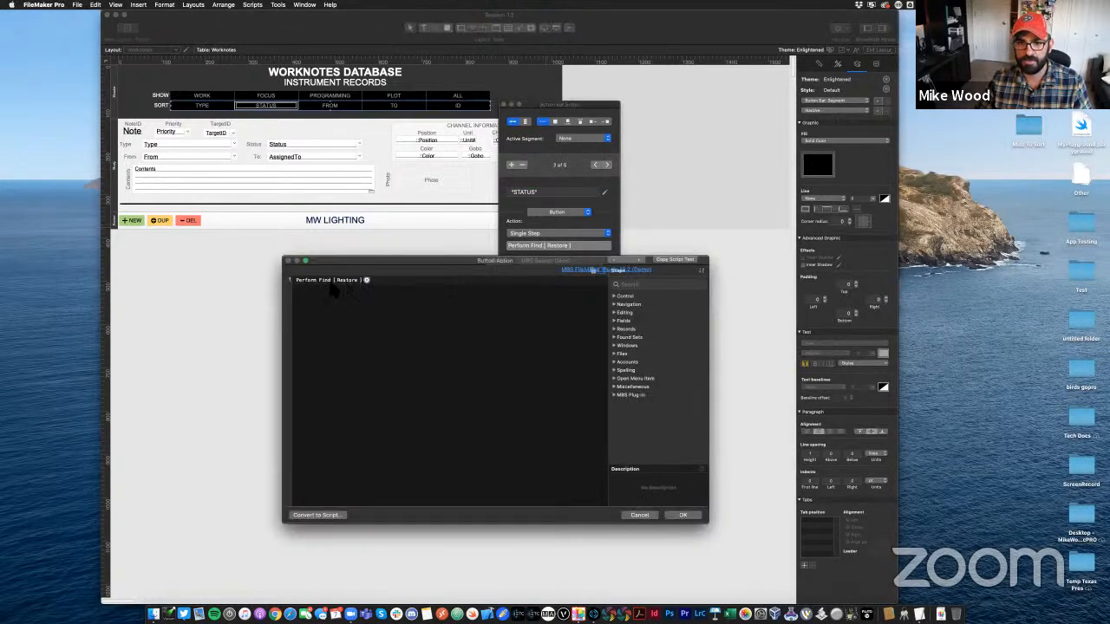
key(BackSpace)
text(sort)
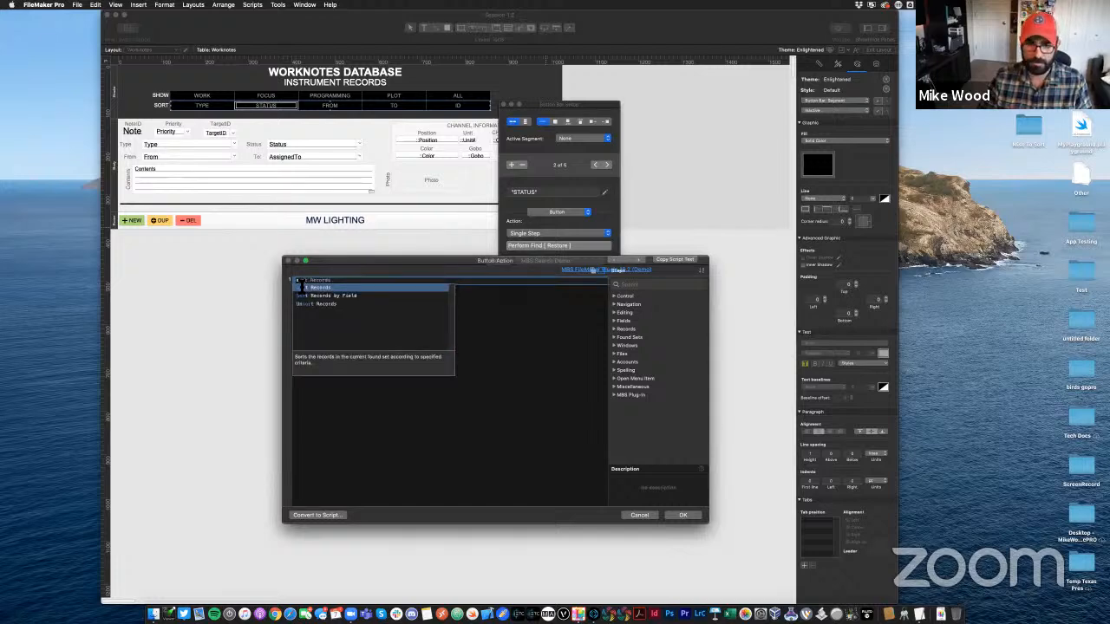
key(Return)
click(374, 280)
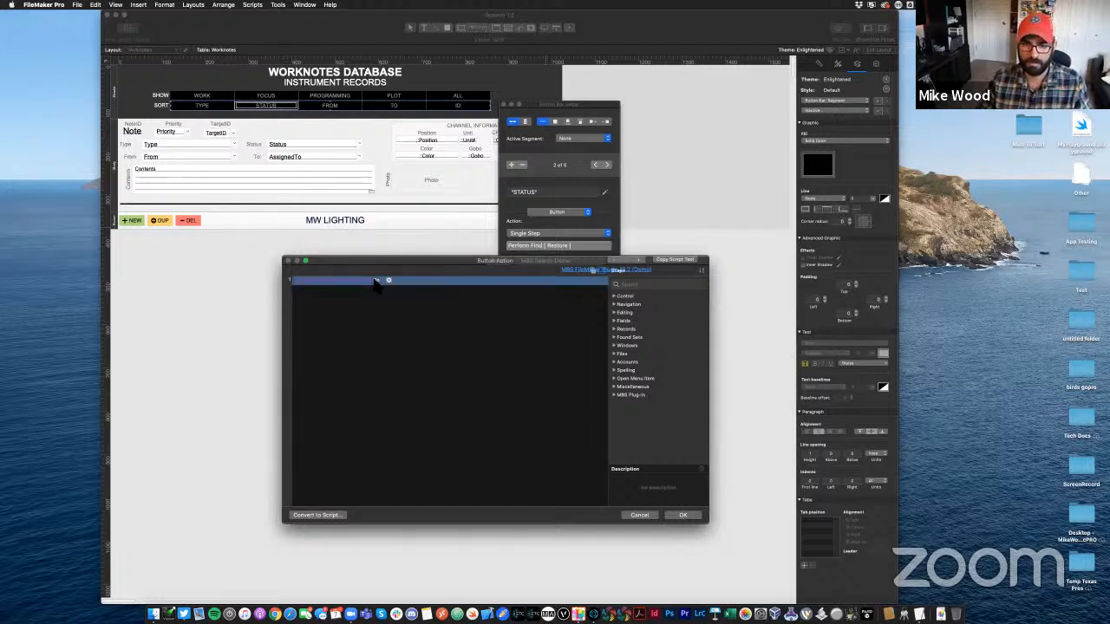
Specify a sort order on the Status field for the STATUS segment's Sort Records step and save the action
click(390, 281)
click(421, 298)
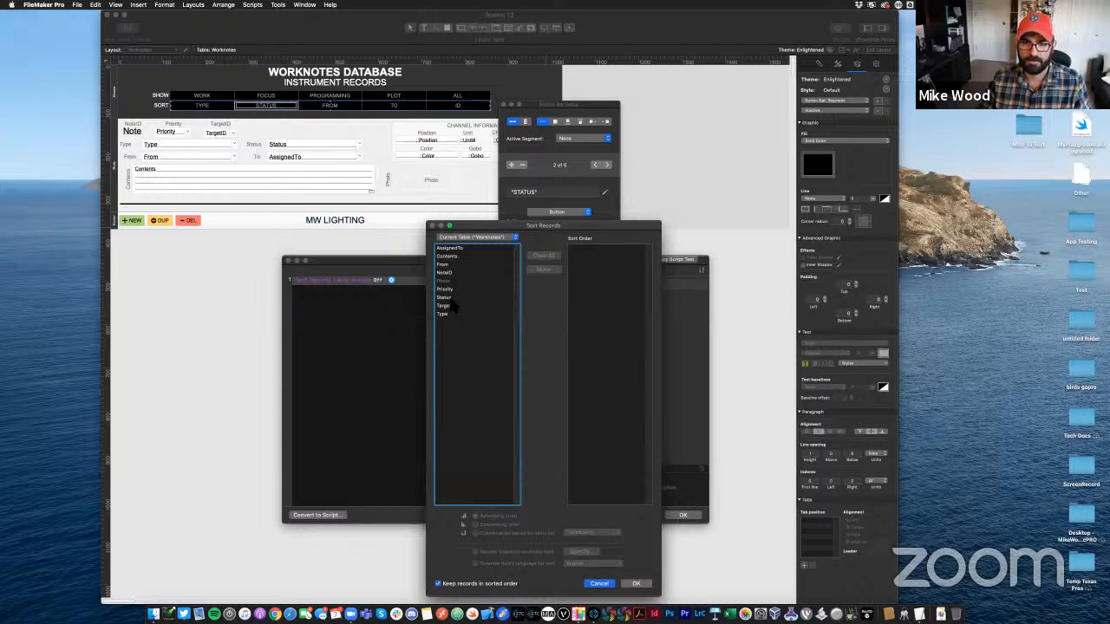
click(447, 298)
click(544, 269)
click(635, 584)
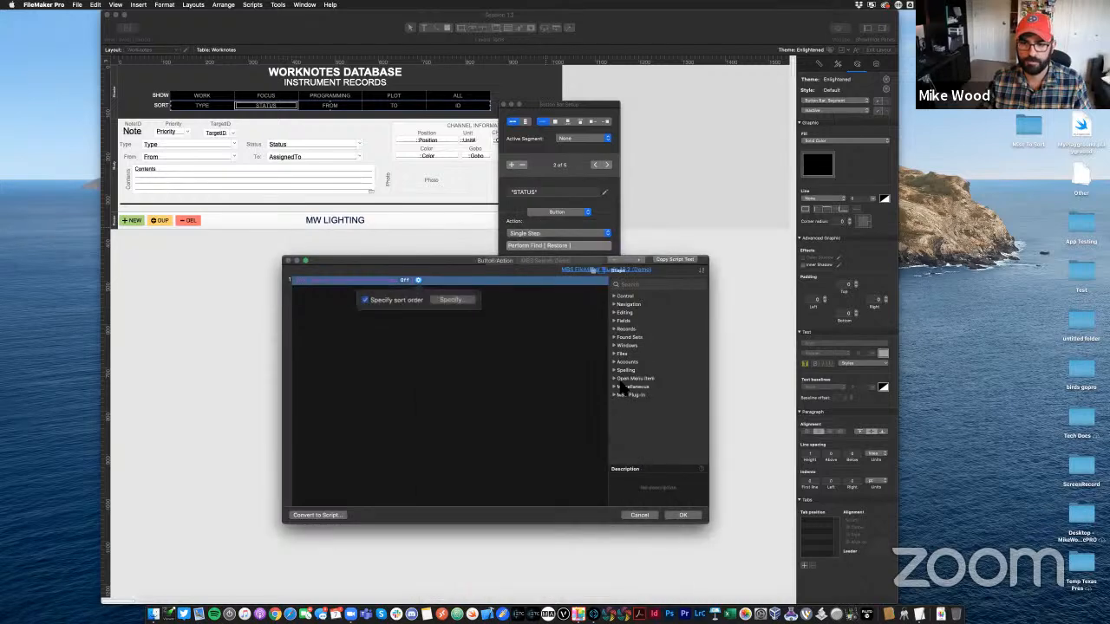
click(682, 516)
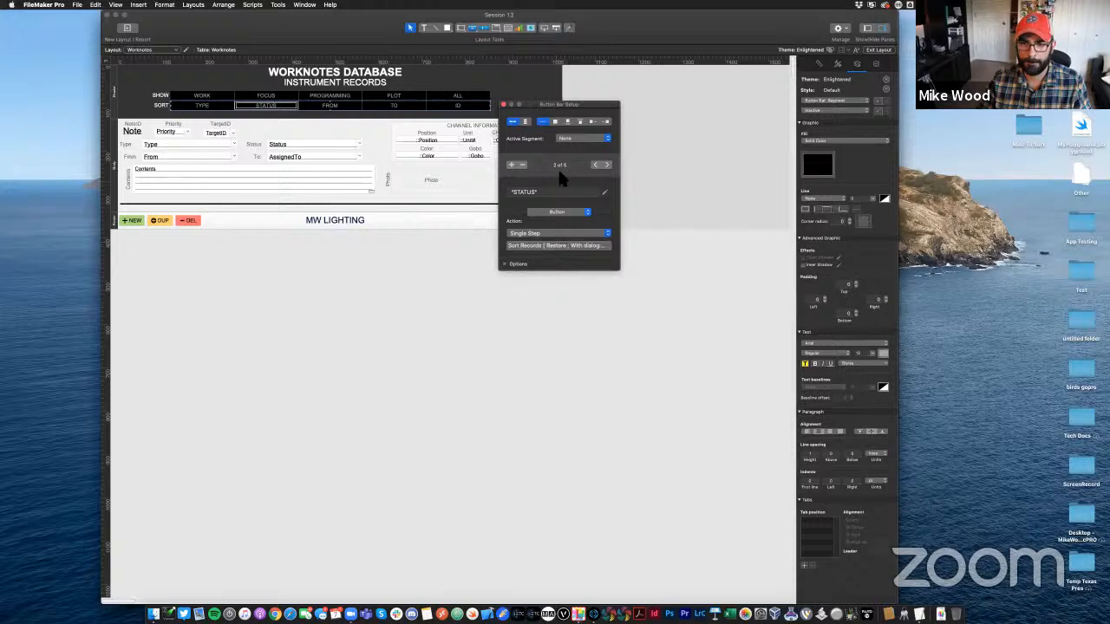
Replace the FROM segment's Perform Find action with a Sort Records step that has its dialog turned off
click(607, 164)
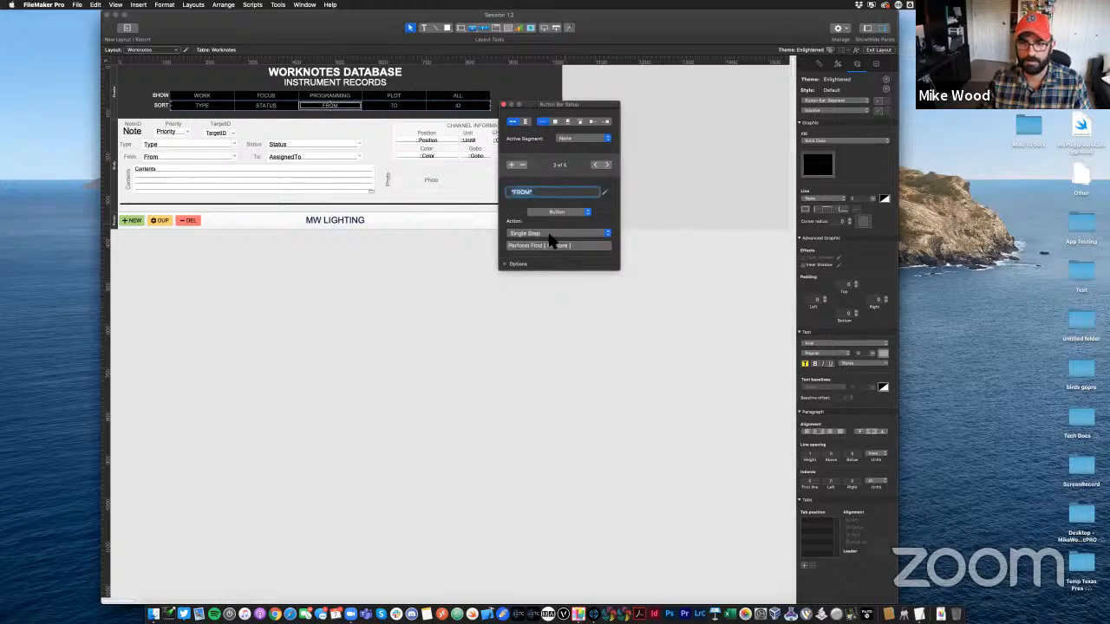
click(540, 247)
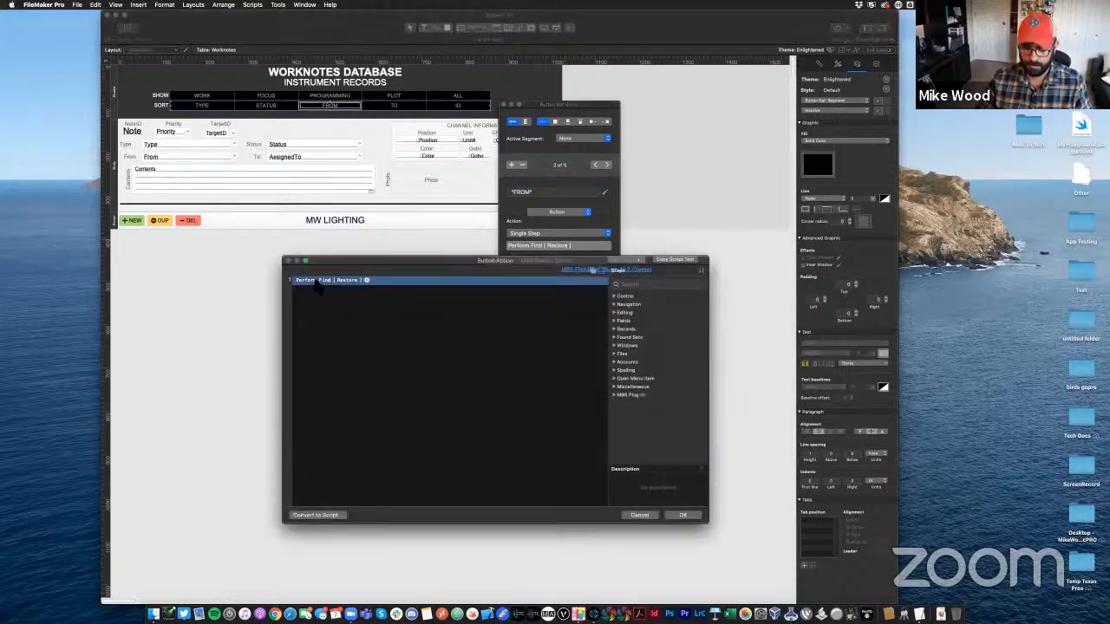
key(BackSpace)
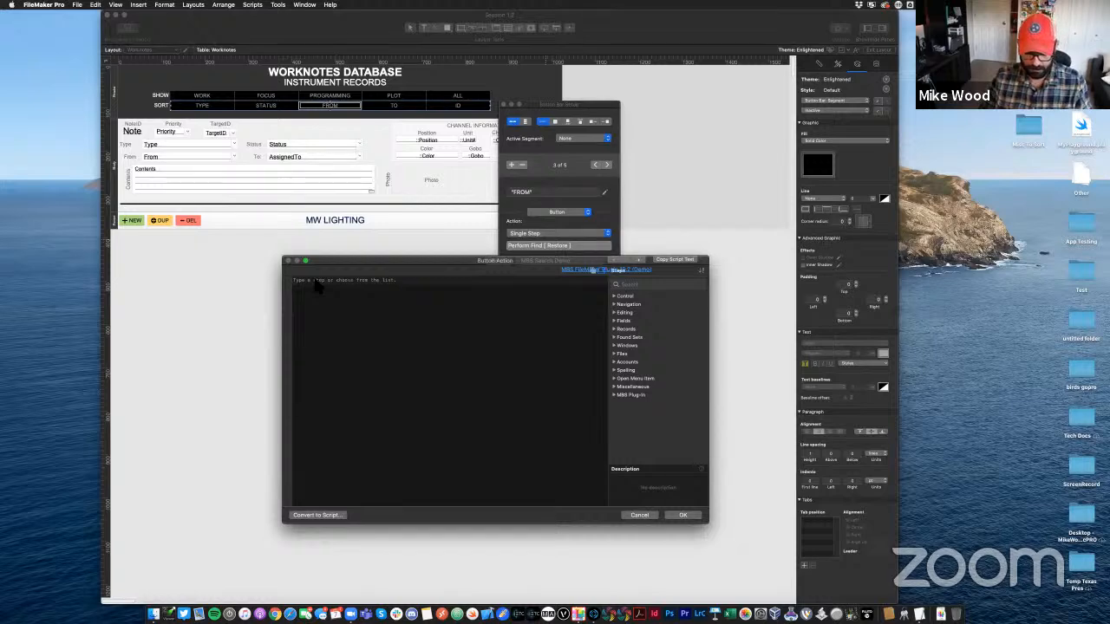
text(sort)
key(Return)
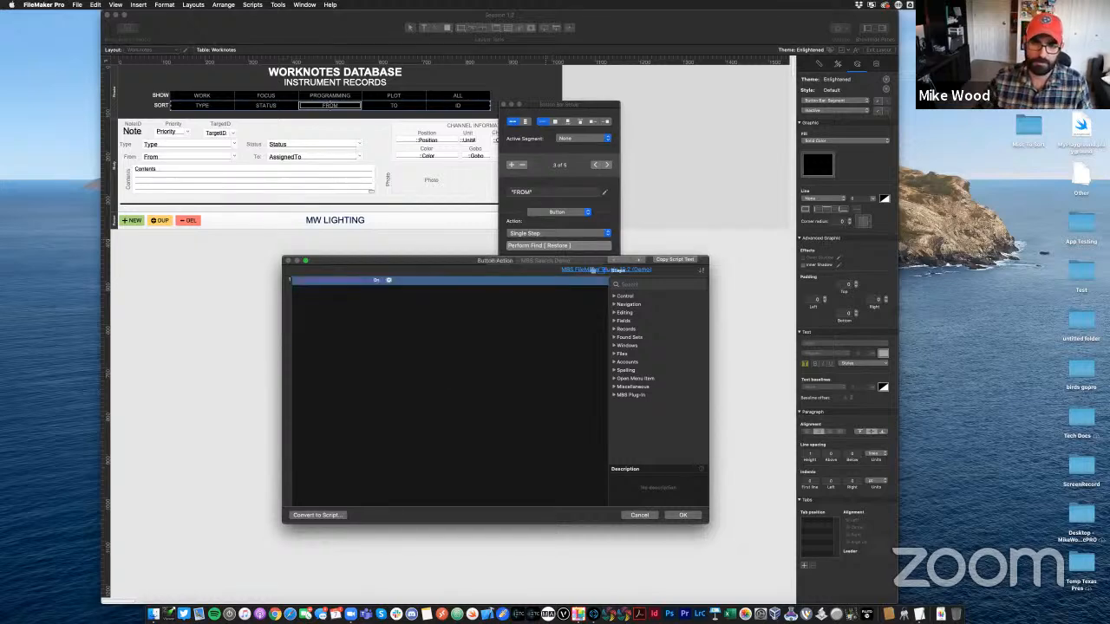
click(379, 280)
click(392, 280)
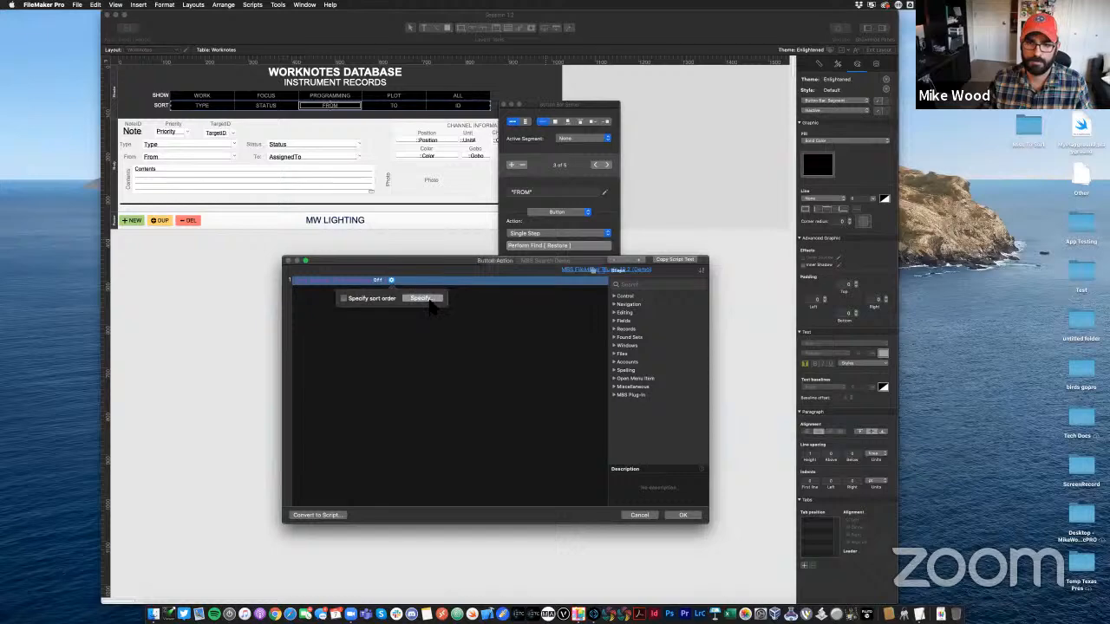
Specify an ascending sort order on the From field for the FROM segment's Sort Records step and save the action
click(424, 299)
click(453, 264)
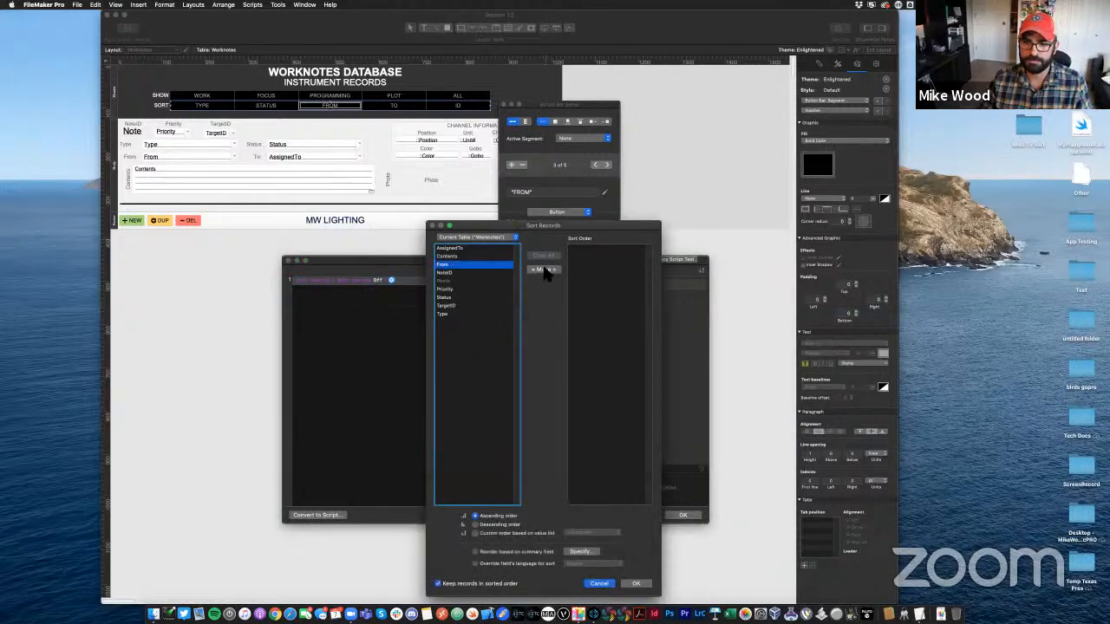
click(544, 269)
click(636, 583)
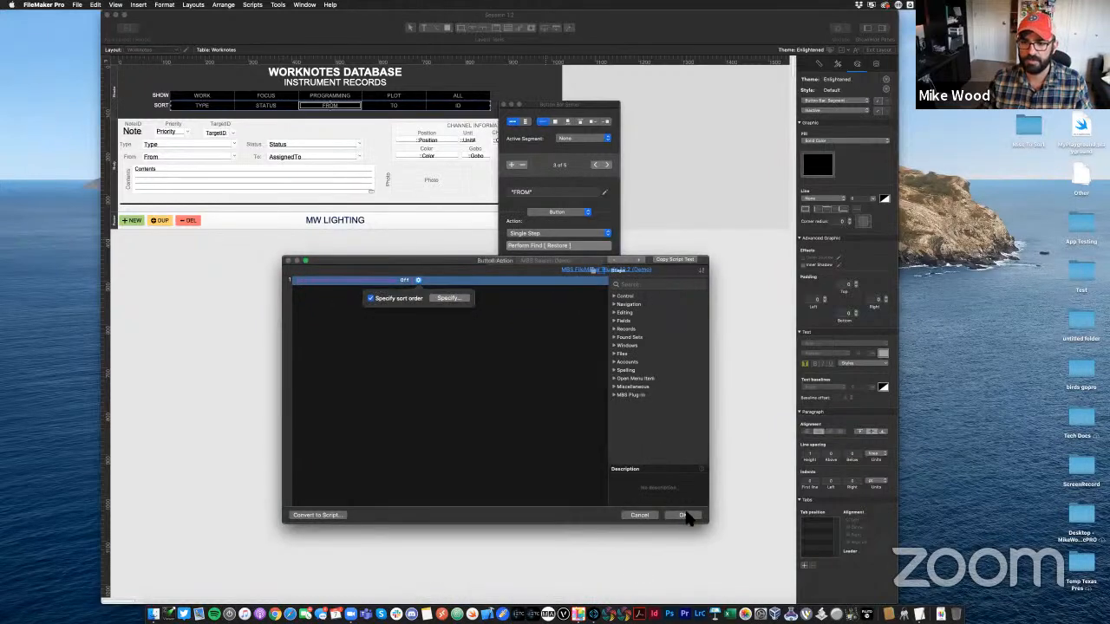
click(685, 516)
Replace the TO segment's Perform Find action with a Sort Records step that has its dialog turned off
click(607, 164)
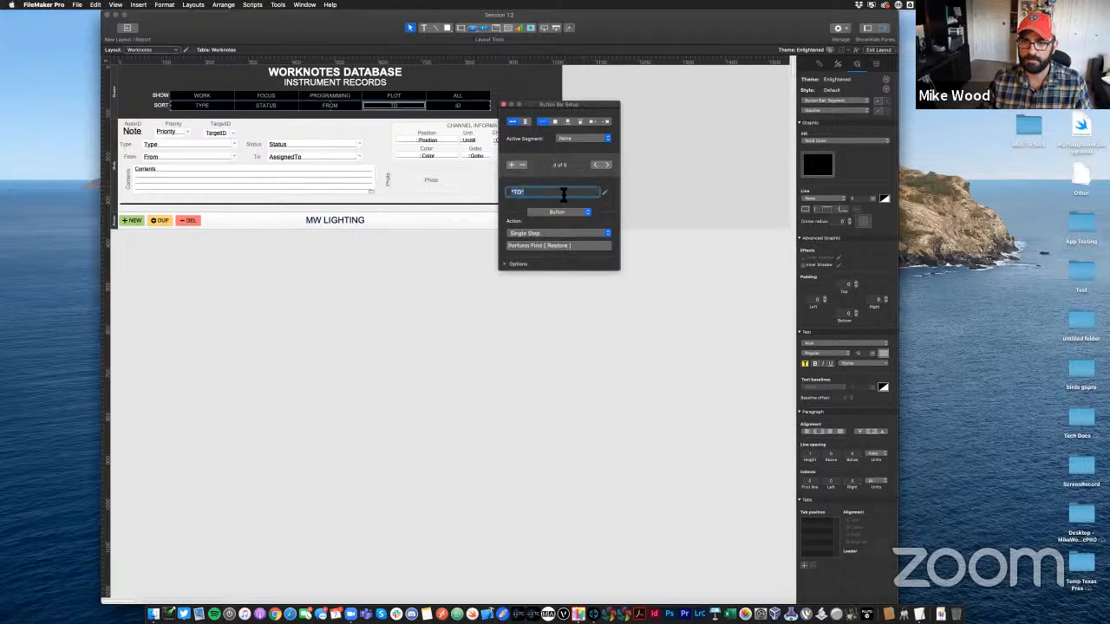
click(546, 247)
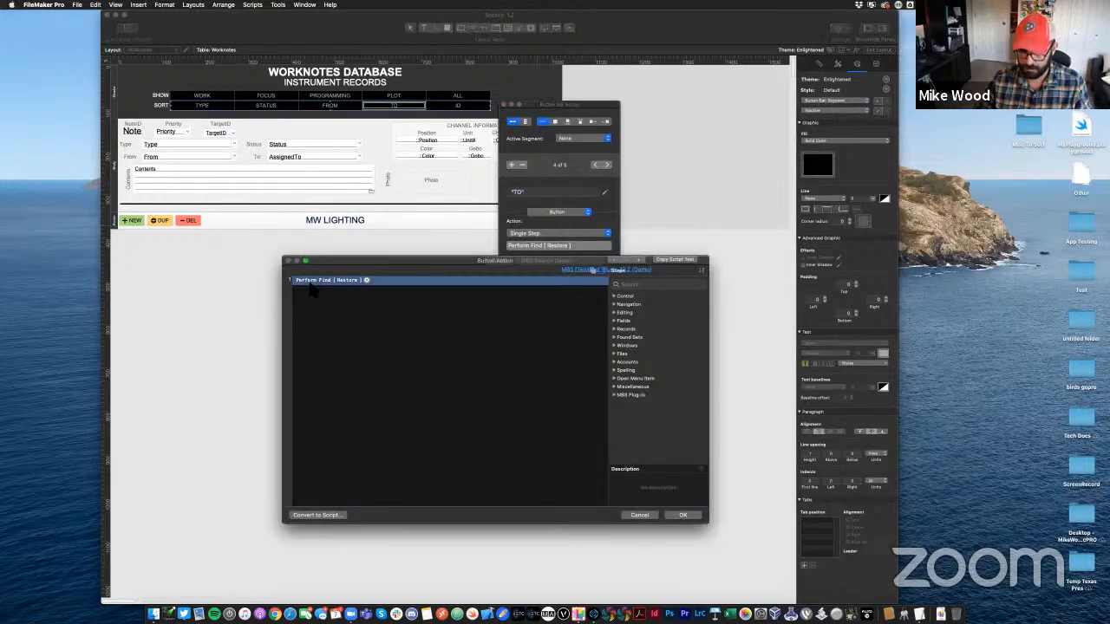
key(Delete)
click(311, 282)
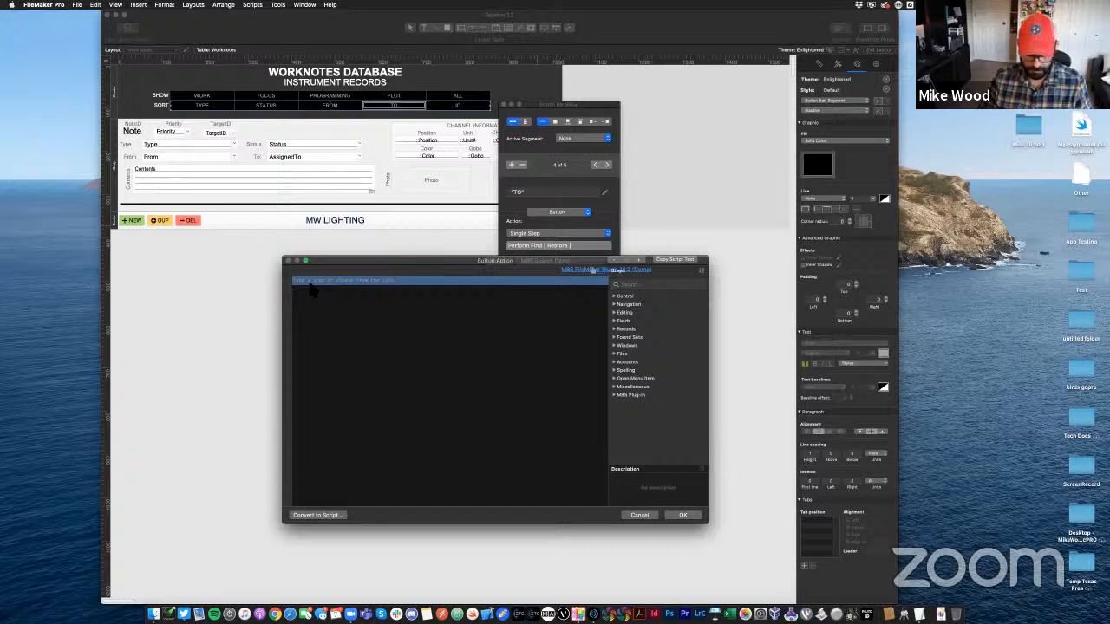
text(sort)
key(Return)
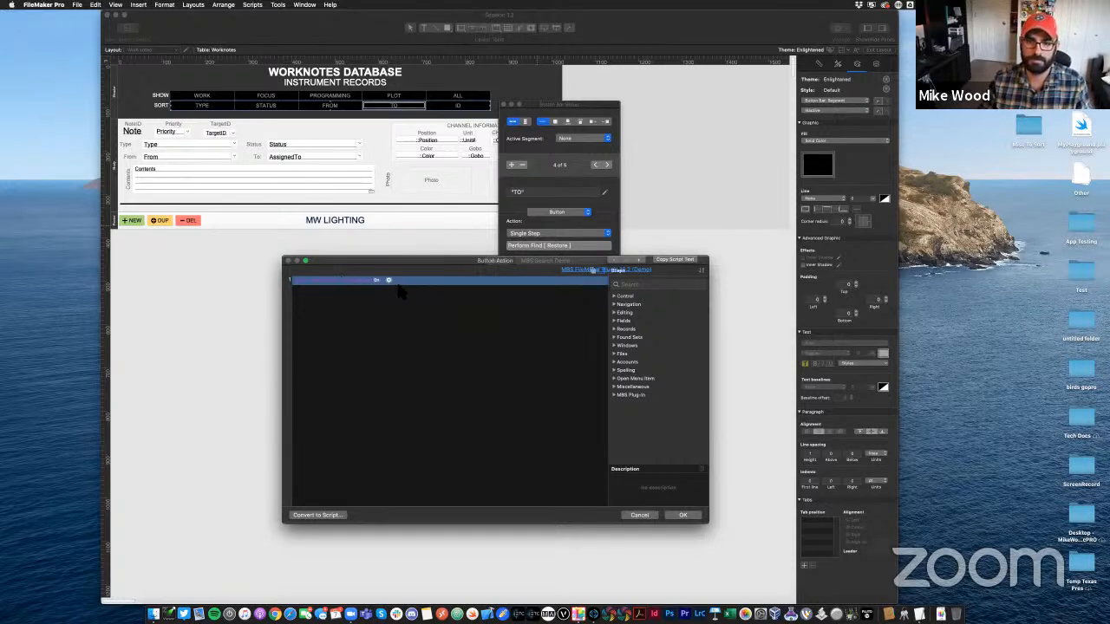
click(377, 280)
click(391, 280)
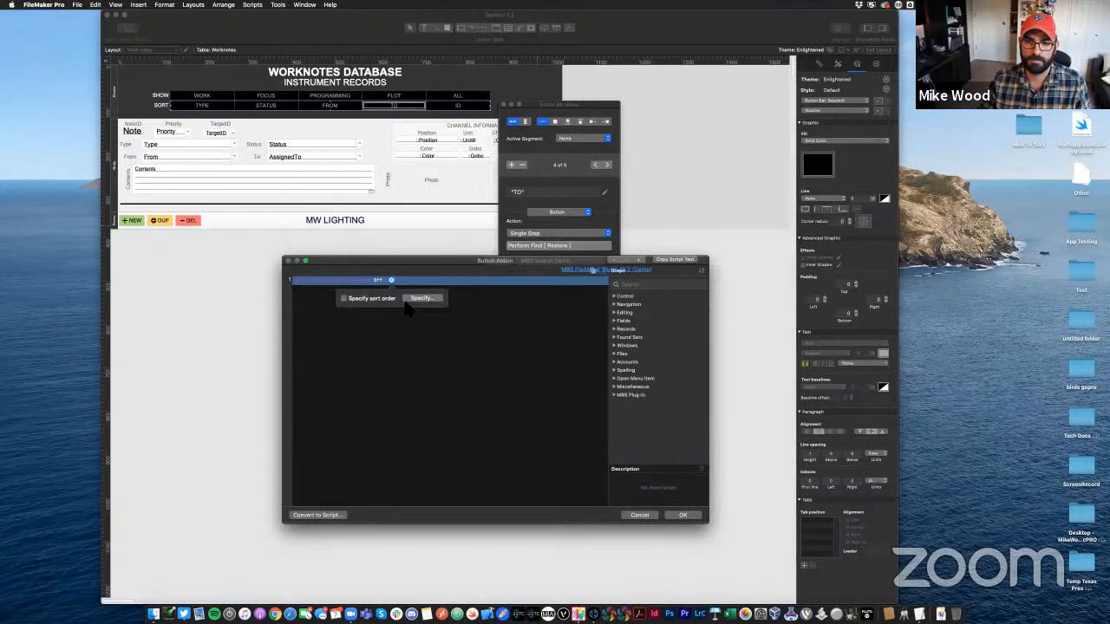
Specify a sort order on the AssignedTo field for the TO segment's Sort Records step and save the action
click(424, 305)
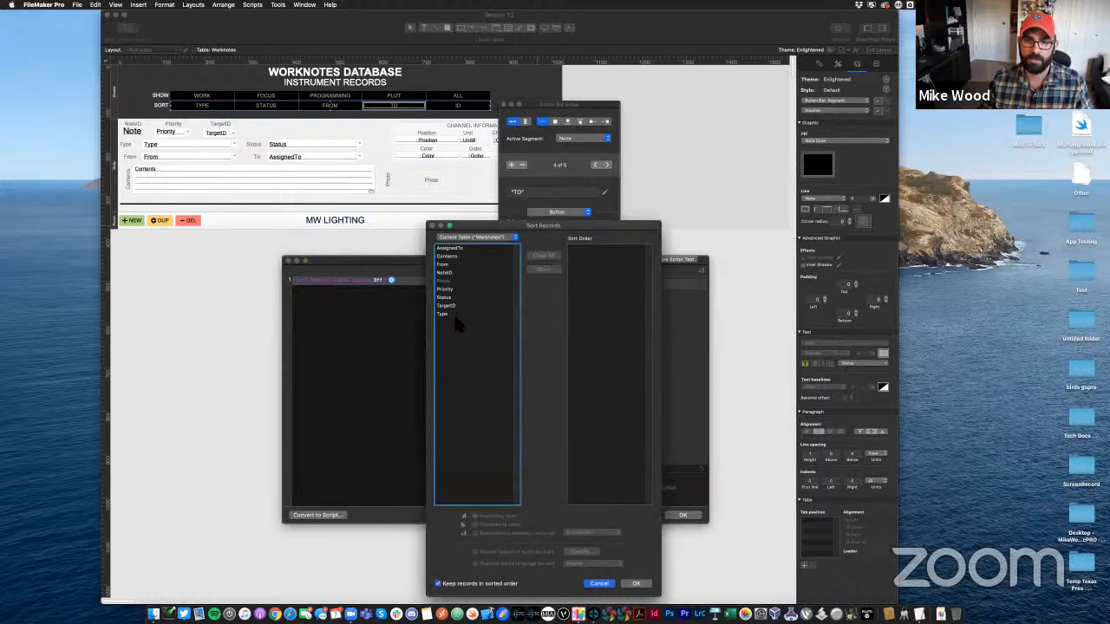
click(451, 249)
click(543, 270)
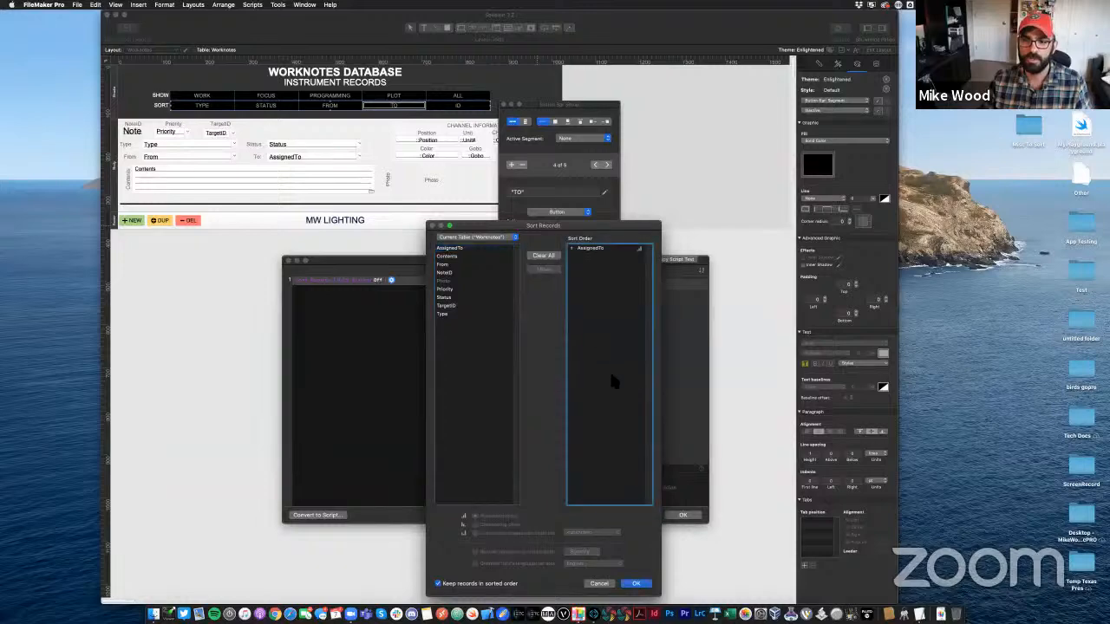
drag(522, 229, 506, 206)
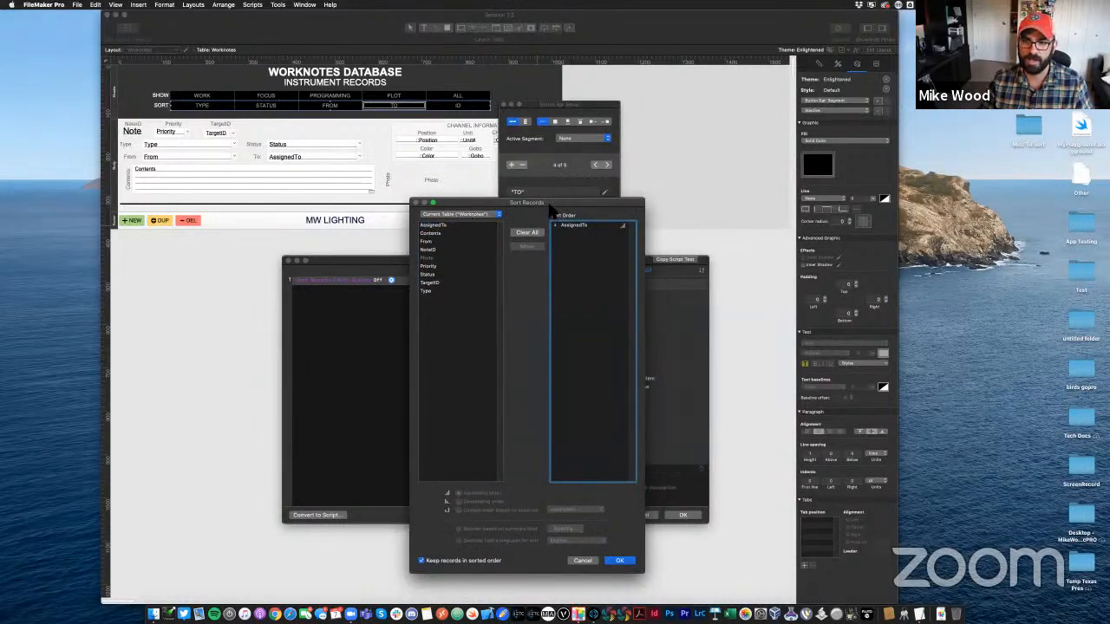
drag(553, 202, 531, 198)
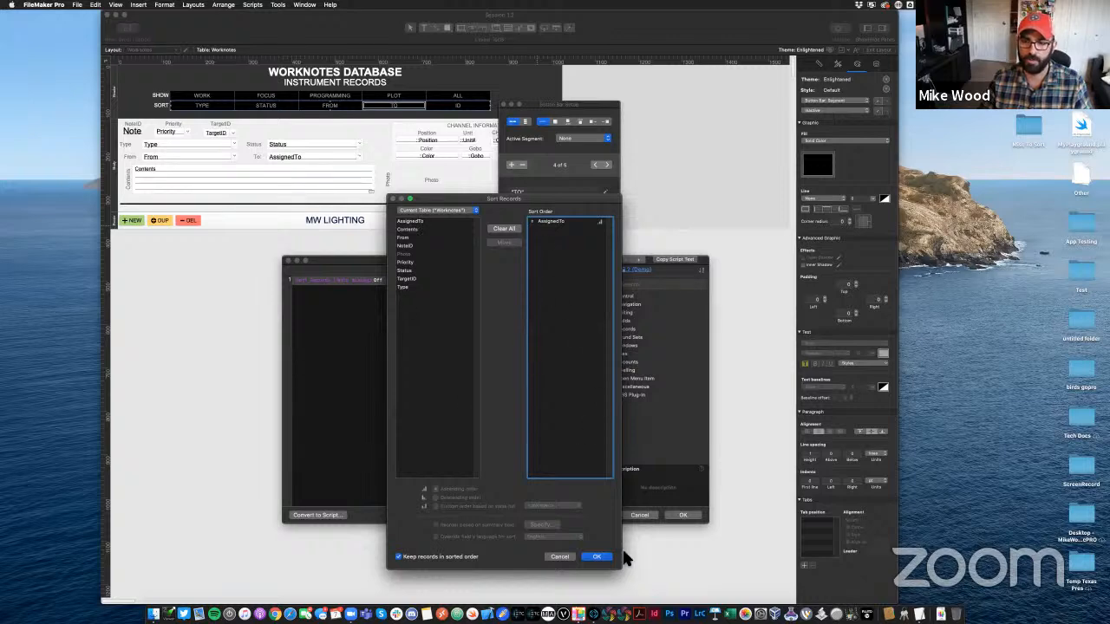
click(596, 557)
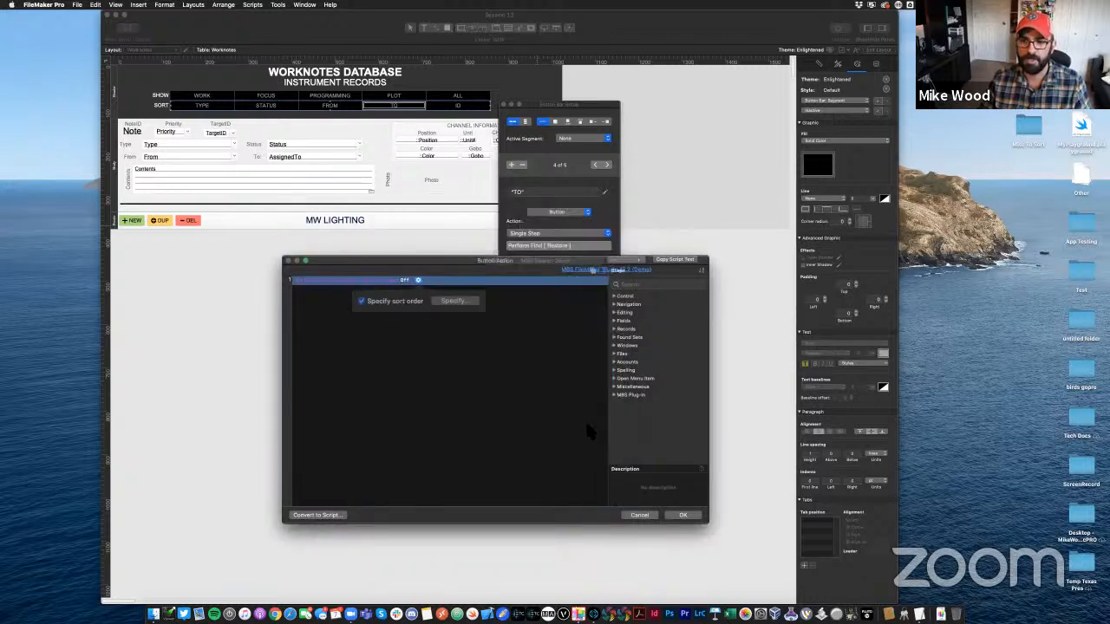
click(681, 516)
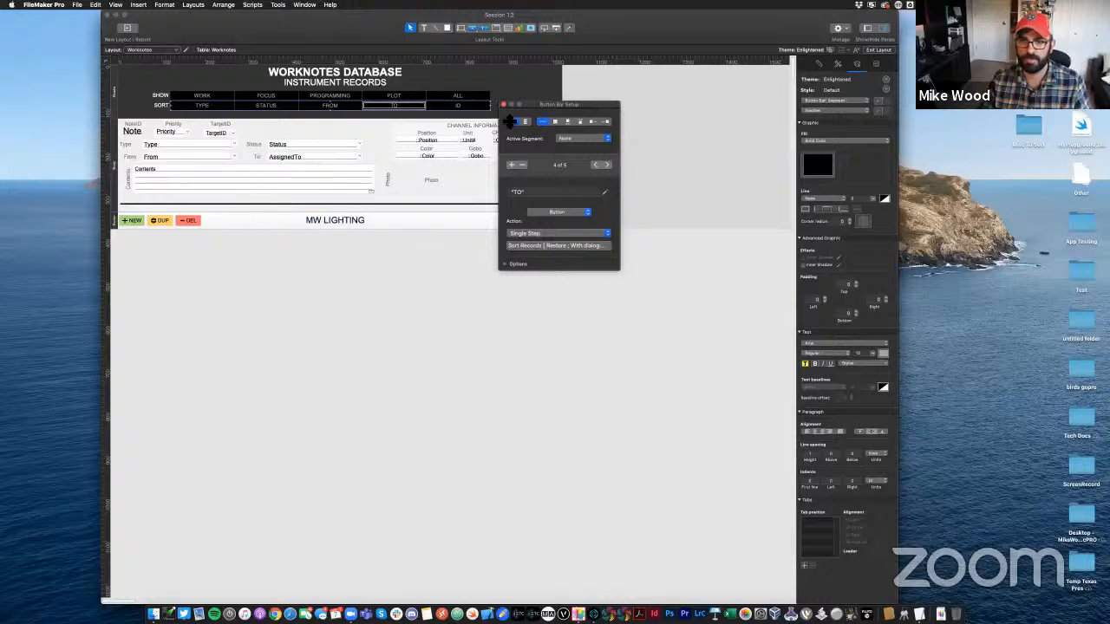
Replace the ID segment's Show All Records action with a Sort Records step that has its dialog turned off
click(608, 165)
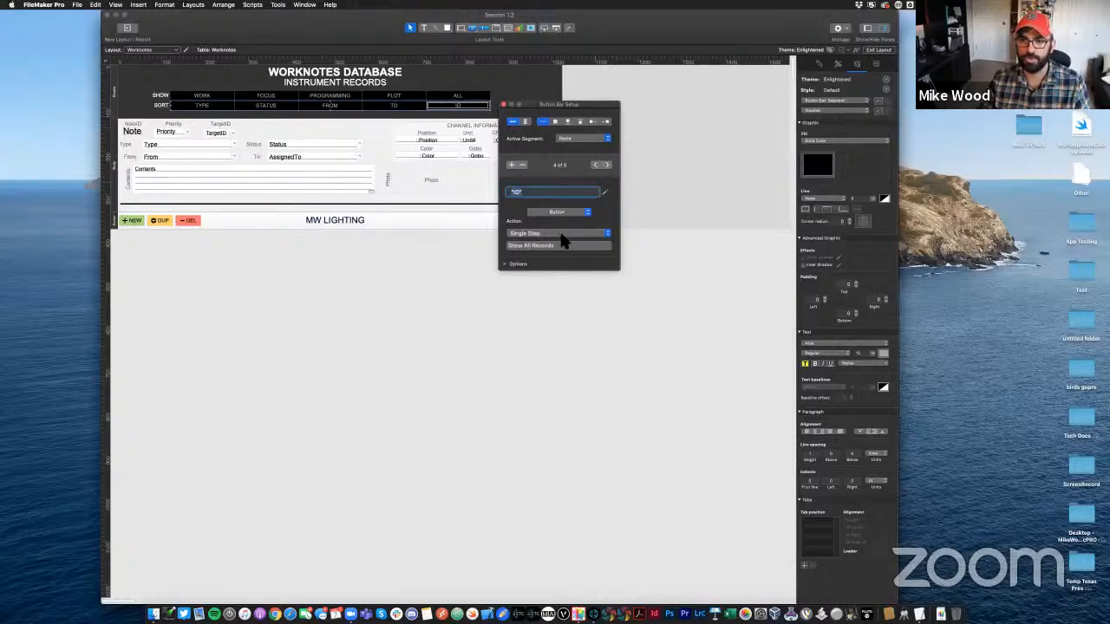
click(548, 248)
click(331, 281)
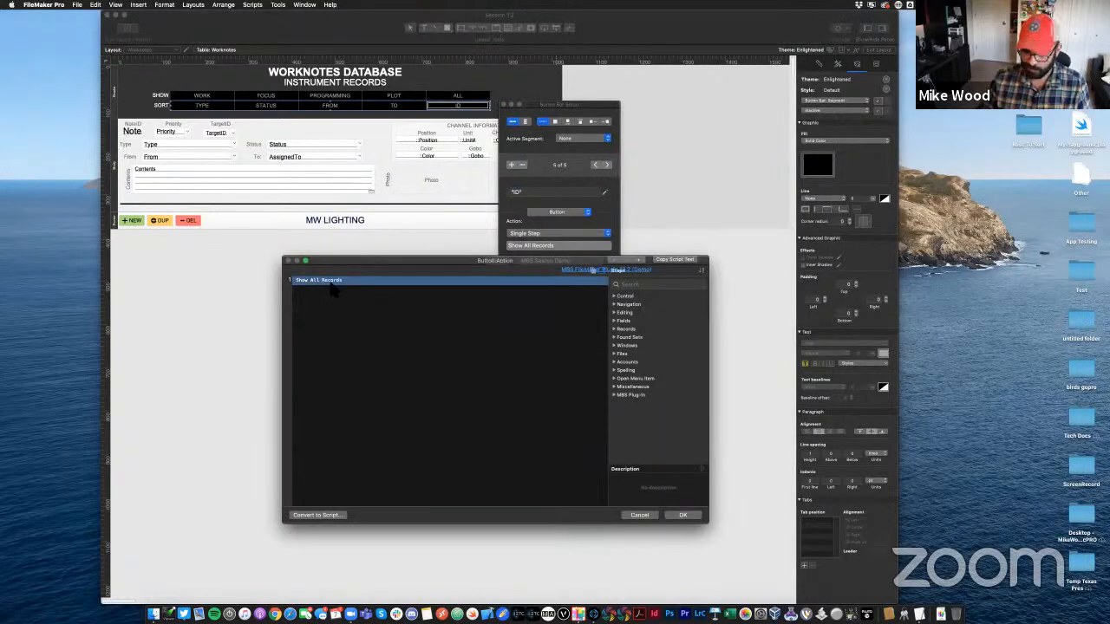
key(BackSpace)
text(sort)
key(Return)
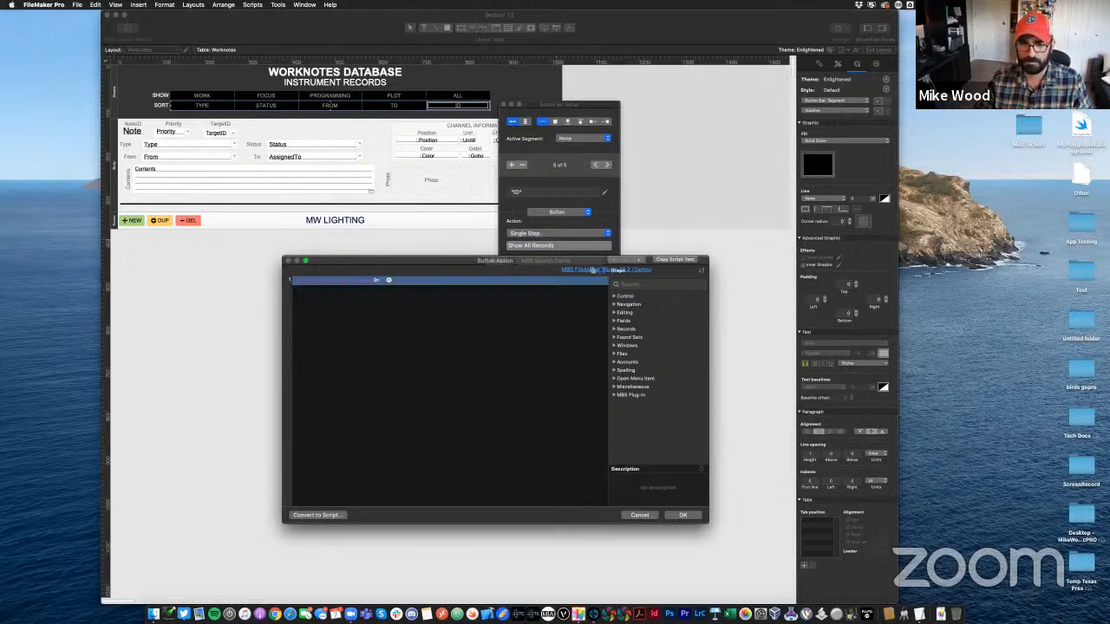
click(392, 280)
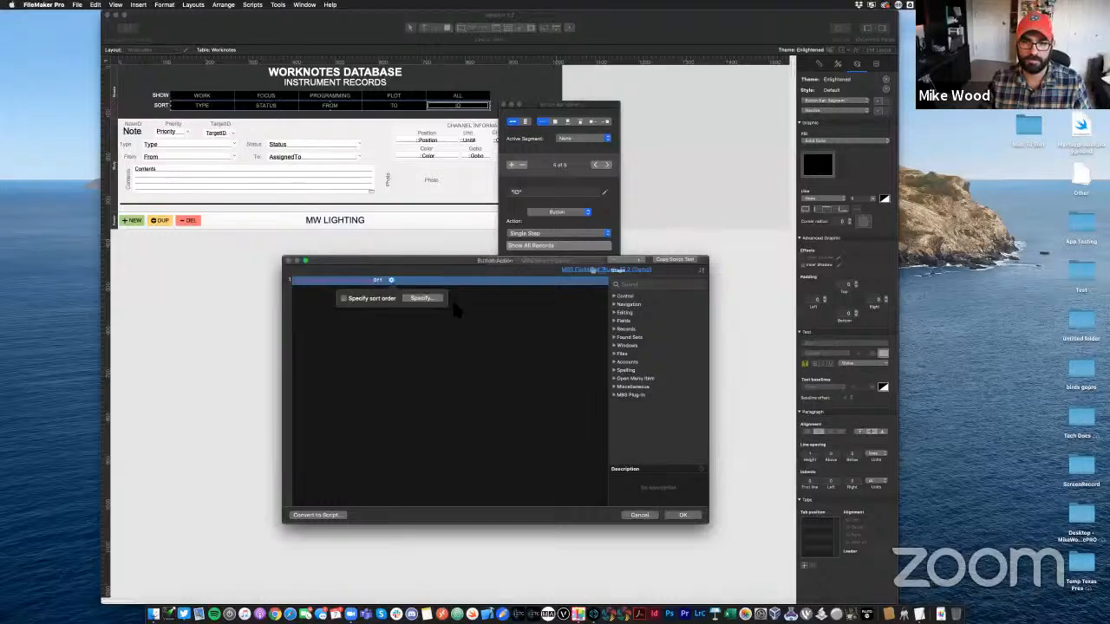
Specify an ascending sort order on the NoteID field for the ID segment's Sort Records step and save the action
click(422, 298)
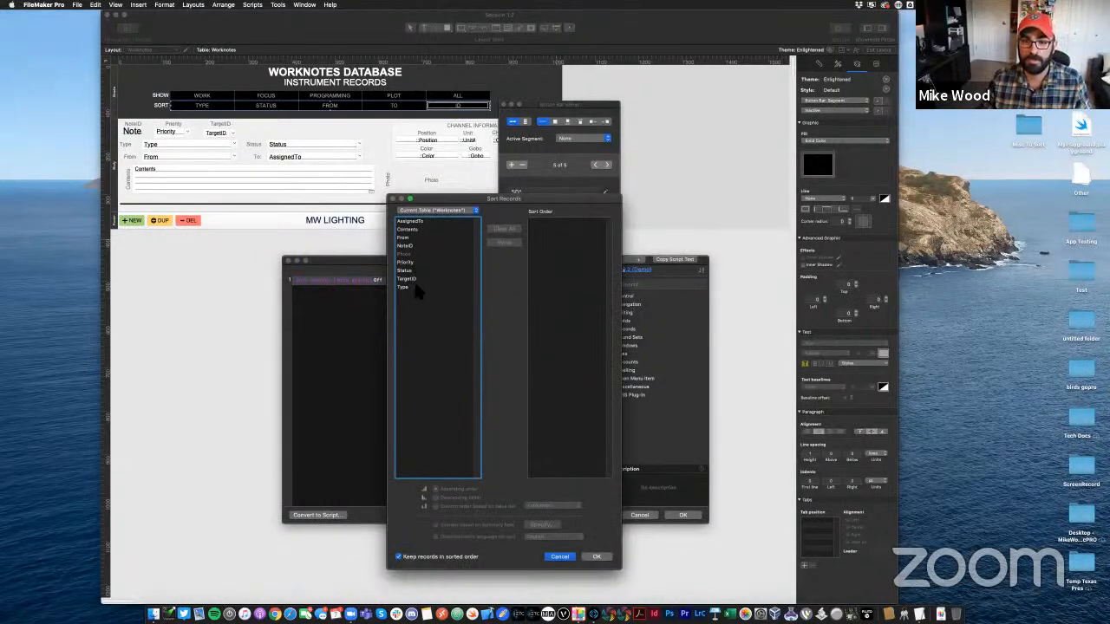
click(460, 278)
click(425, 244)
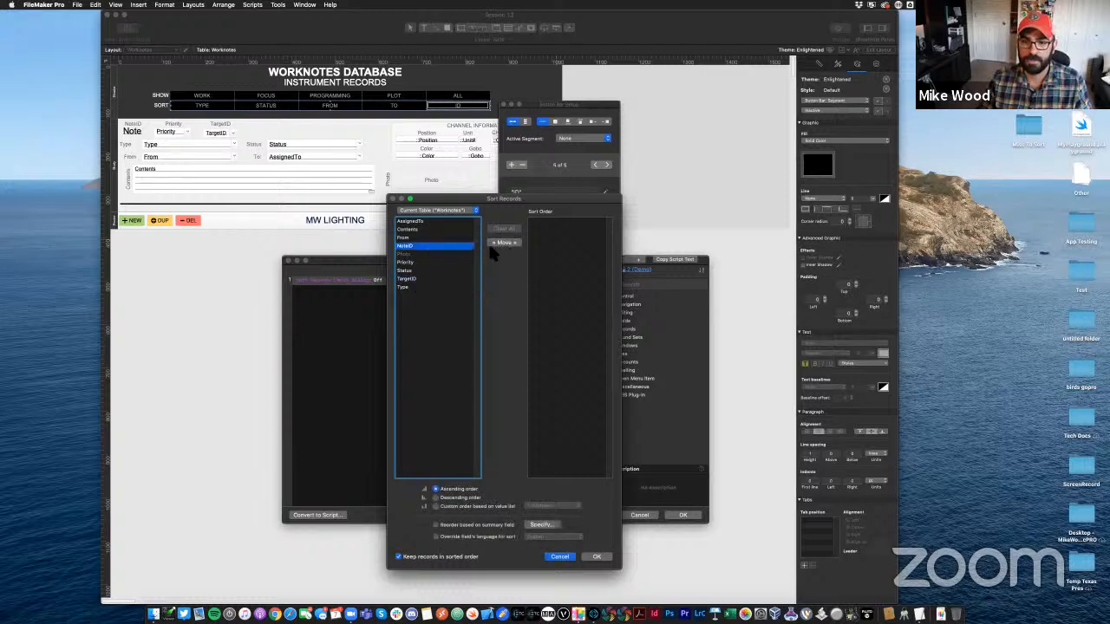
click(595, 557)
click(685, 515)
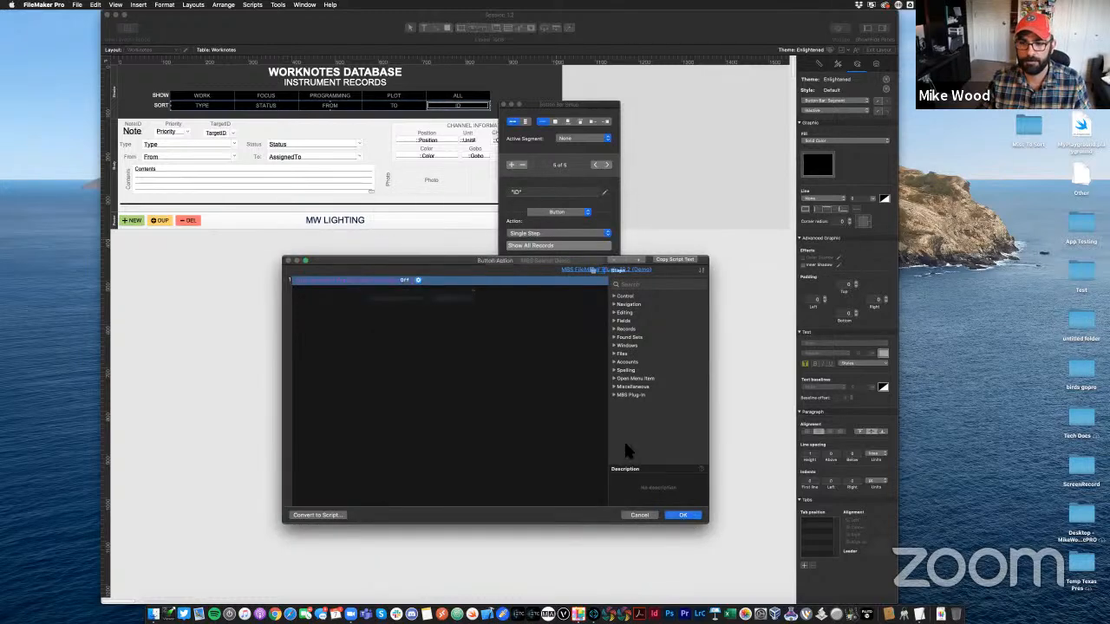
Test the finished bars in Browse mode by showing all records and sorting them by TYPE, STATUS, FROM, TO and ID
key(super+b)
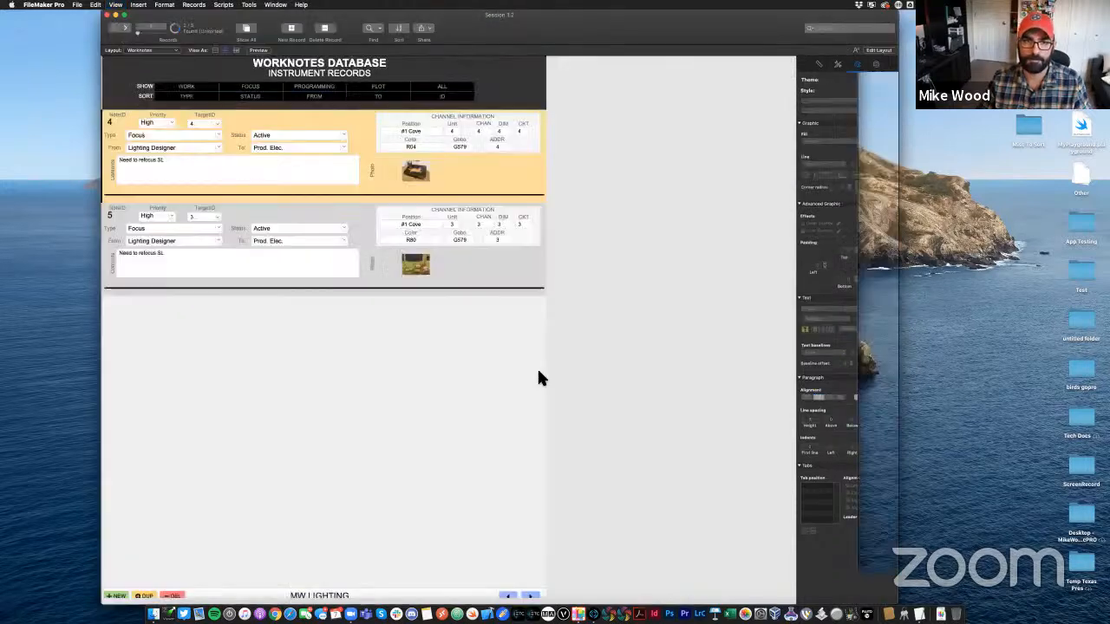
click(447, 87)
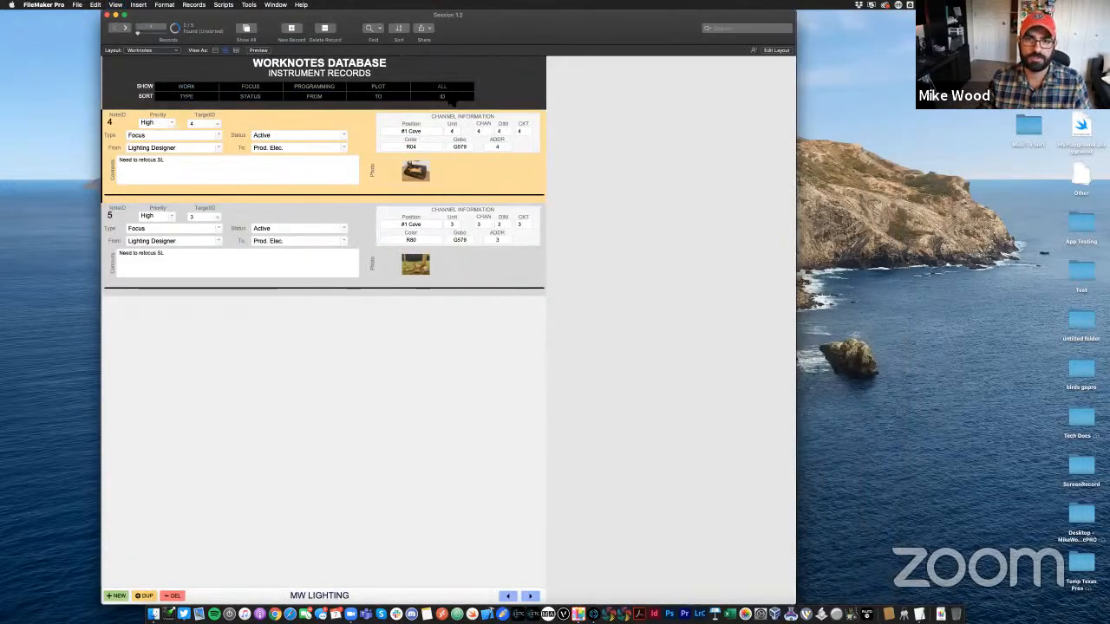
click(187, 96)
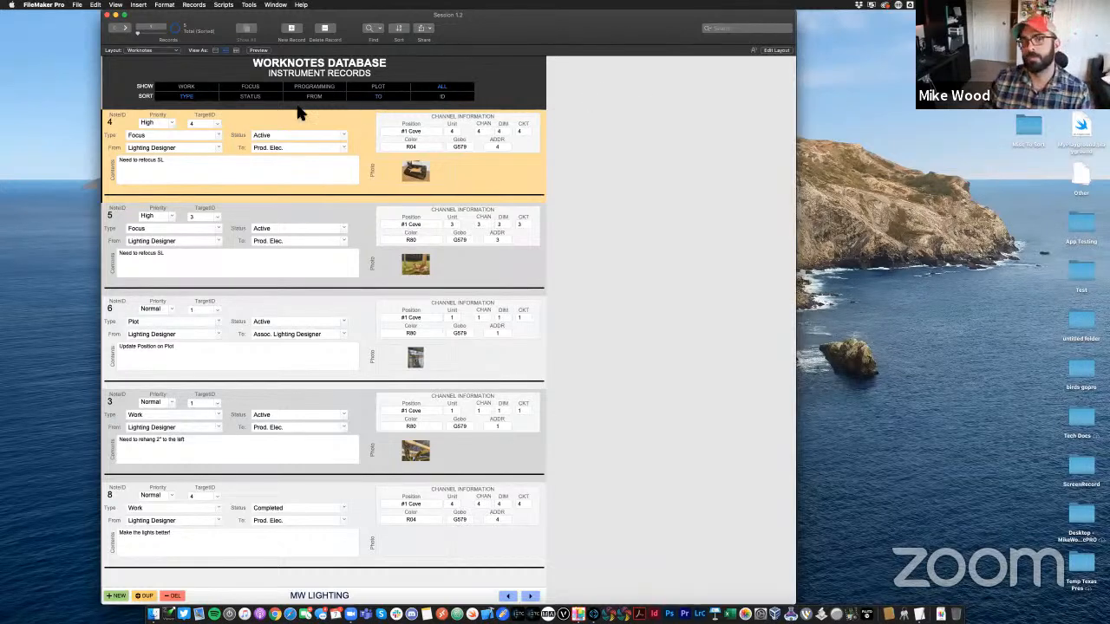
click(250, 98)
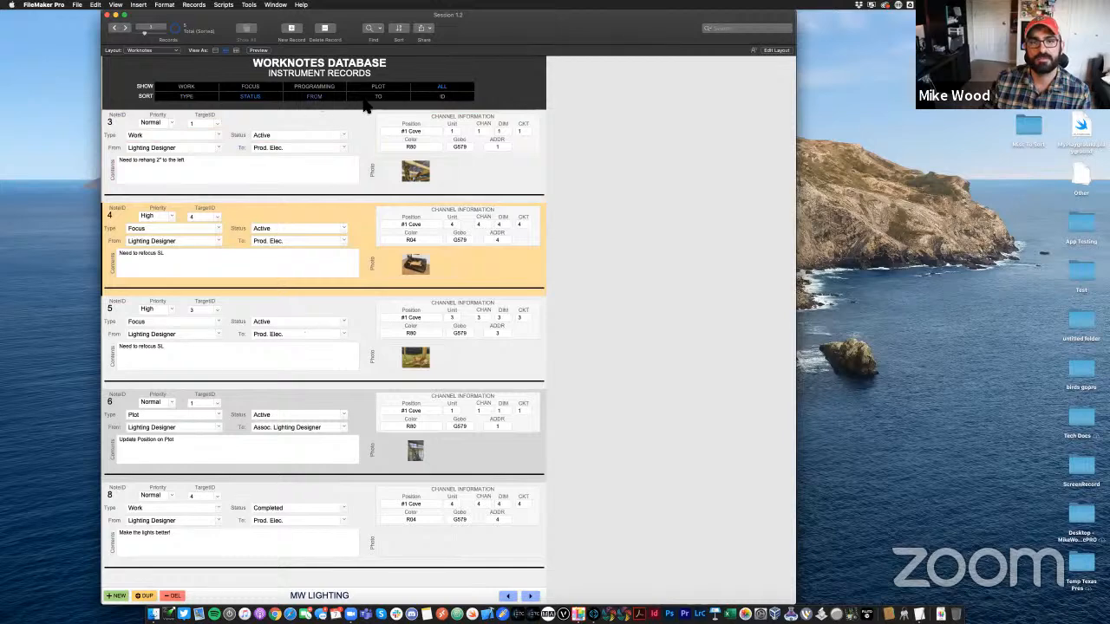
click(378, 98)
click(444, 97)
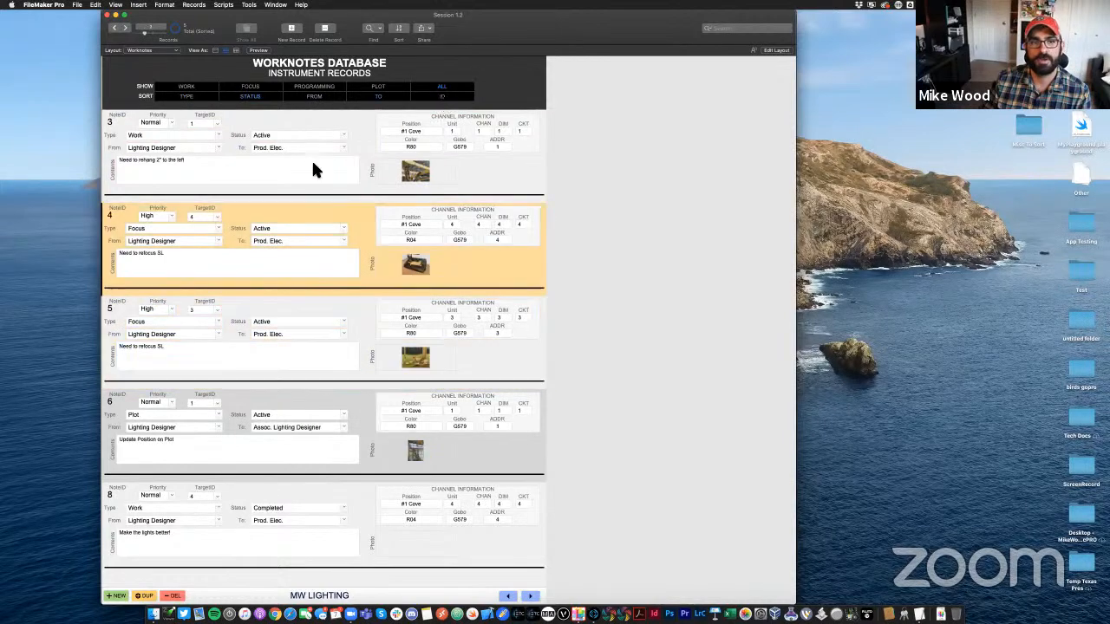
Run through the TYPE, FROM, TO and ID sorts again, ending on the TO sort
click(187, 98)
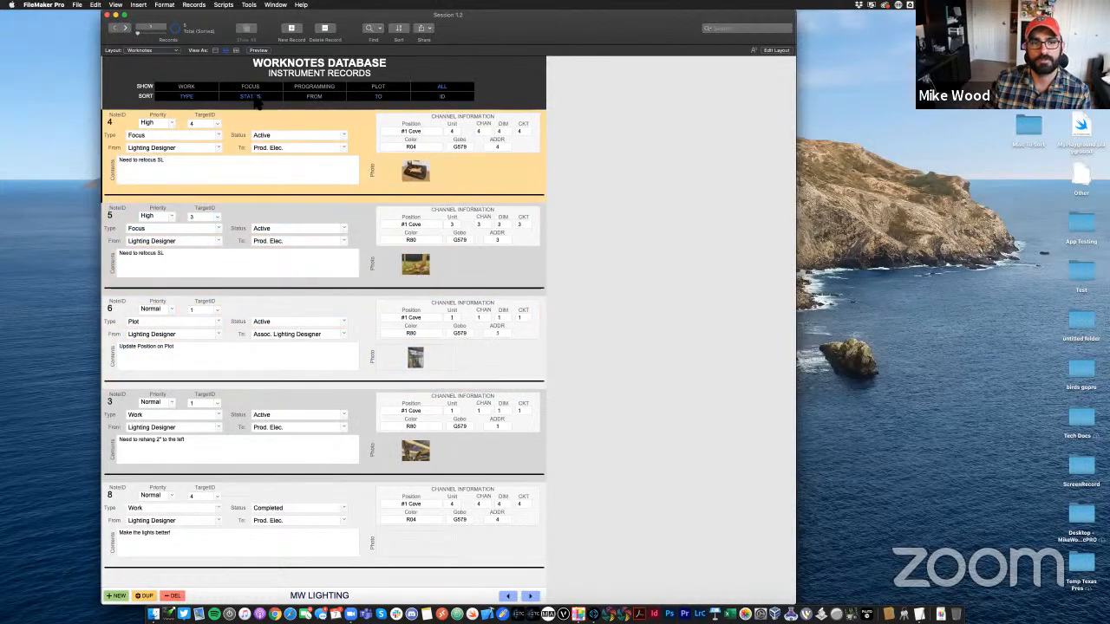
click(314, 99)
click(379, 99)
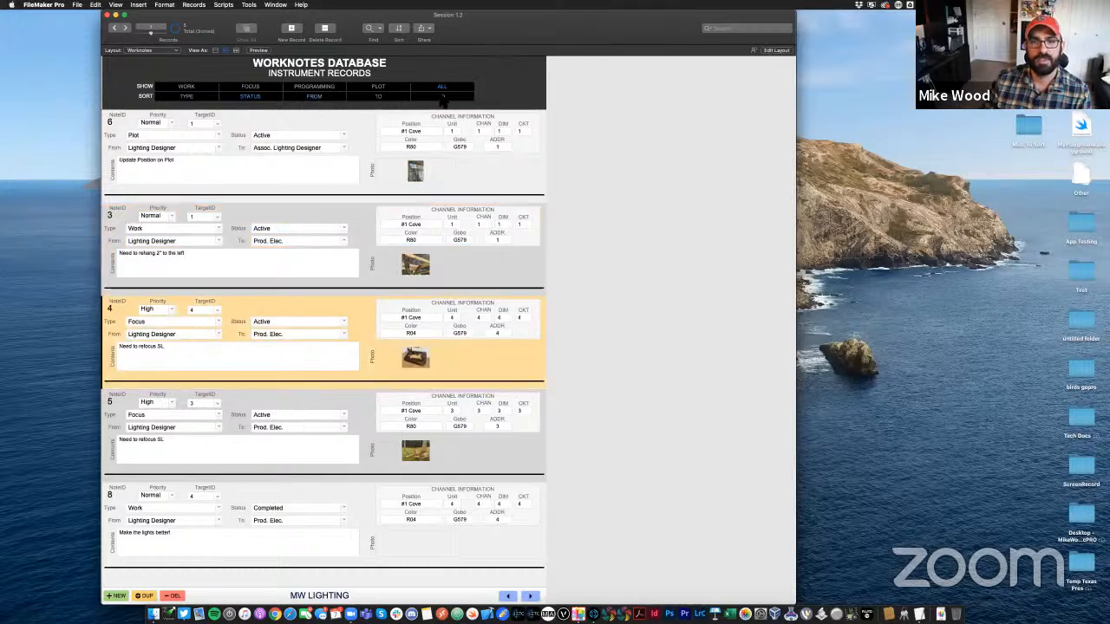
click(440, 99)
click(392, 100)
Check the active sort order in the Sort Records dialog without changing it, and test the WORK and ALL filters
click(397, 30)
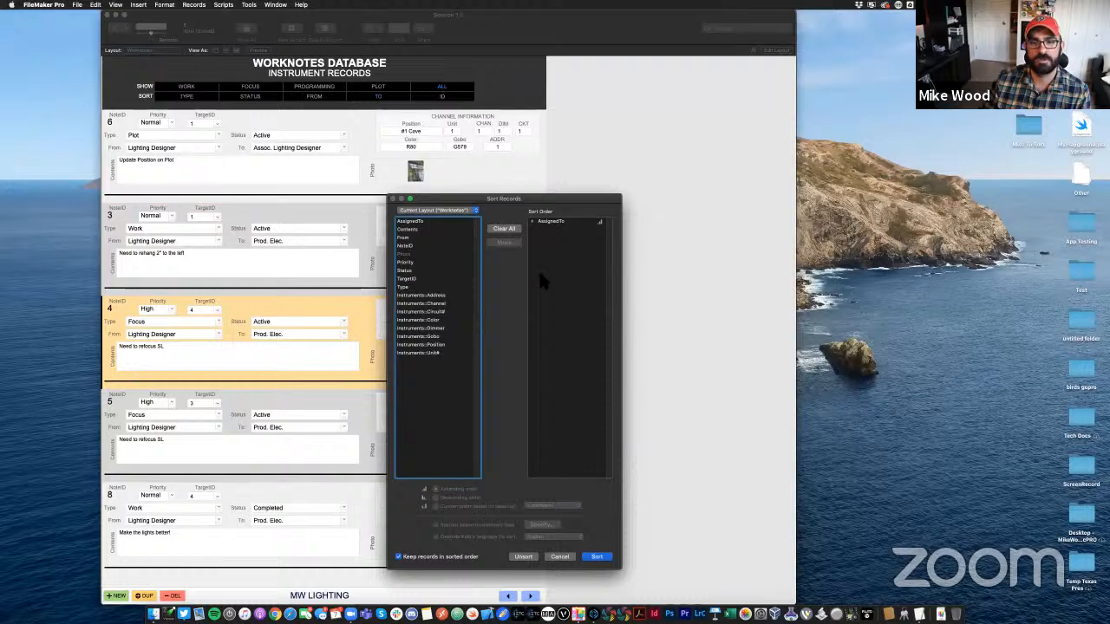
click(559, 557)
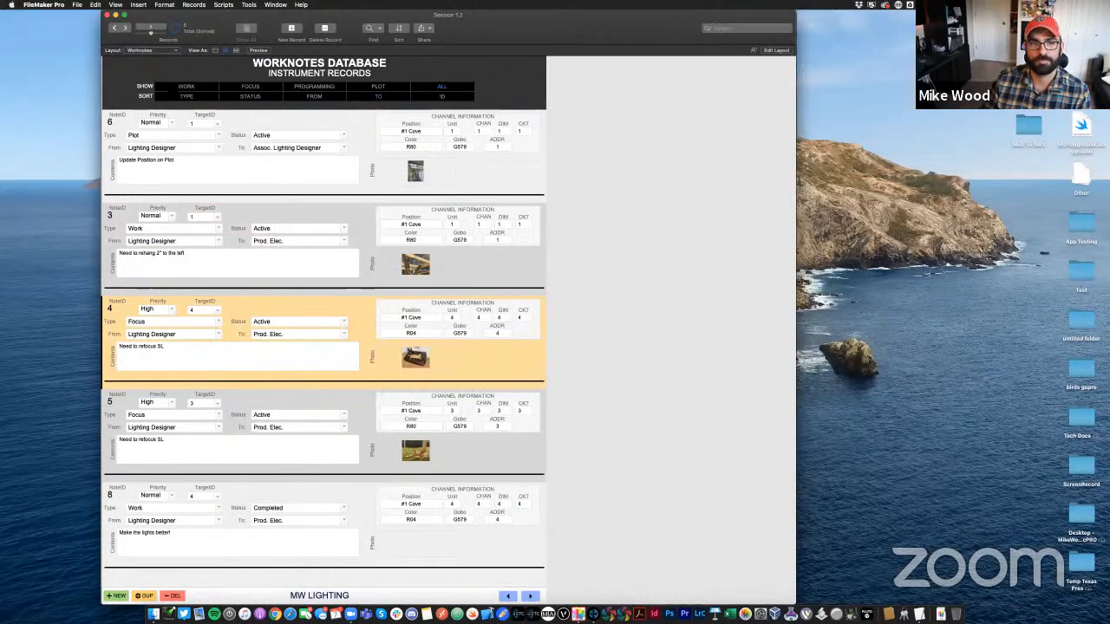
click(187, 86)
click(442, 86)
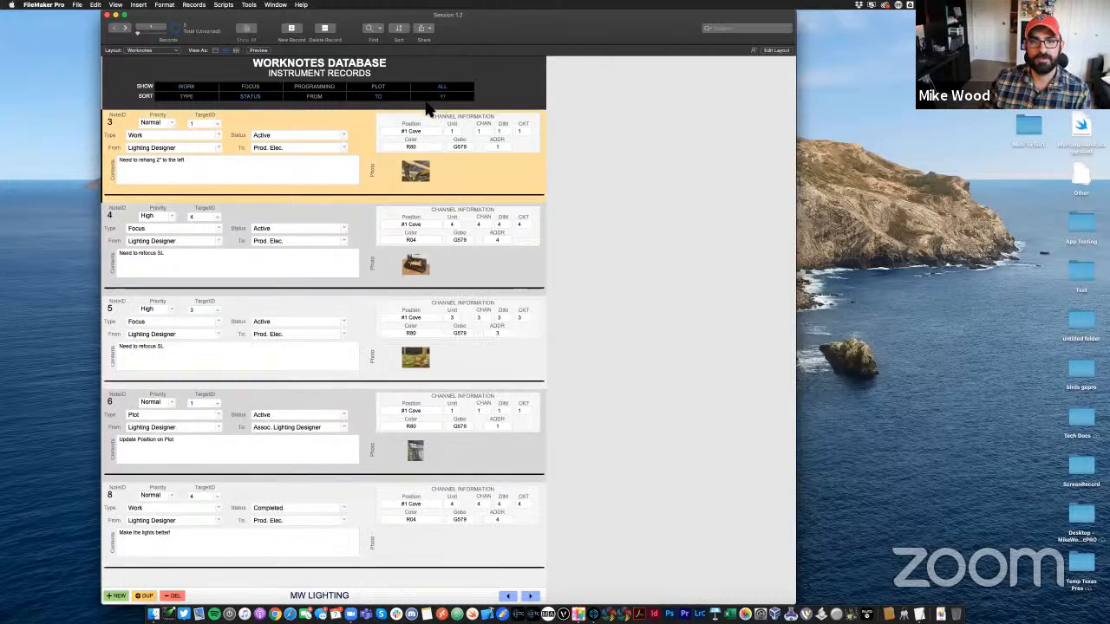
Test the TYPE sort, the WORK, FOCUS, PROGRAMMING, PLOT and ALL filters, and the ID sort, cancelling any no-match prompt
click(170, 97)
click(186, 87)
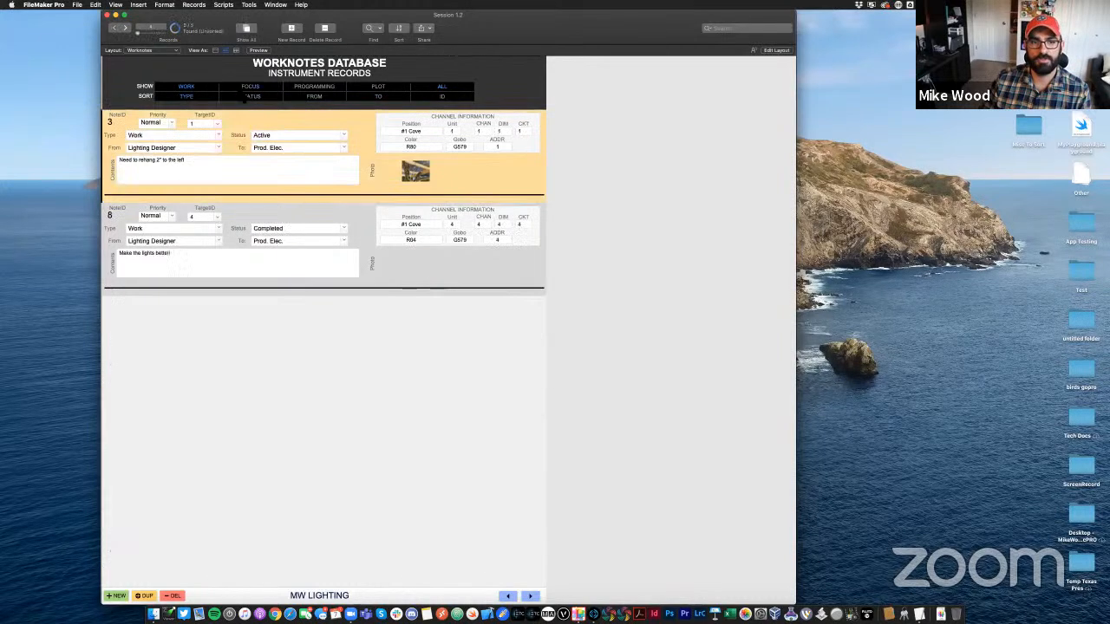
click(251, 87)
click(315, 86)
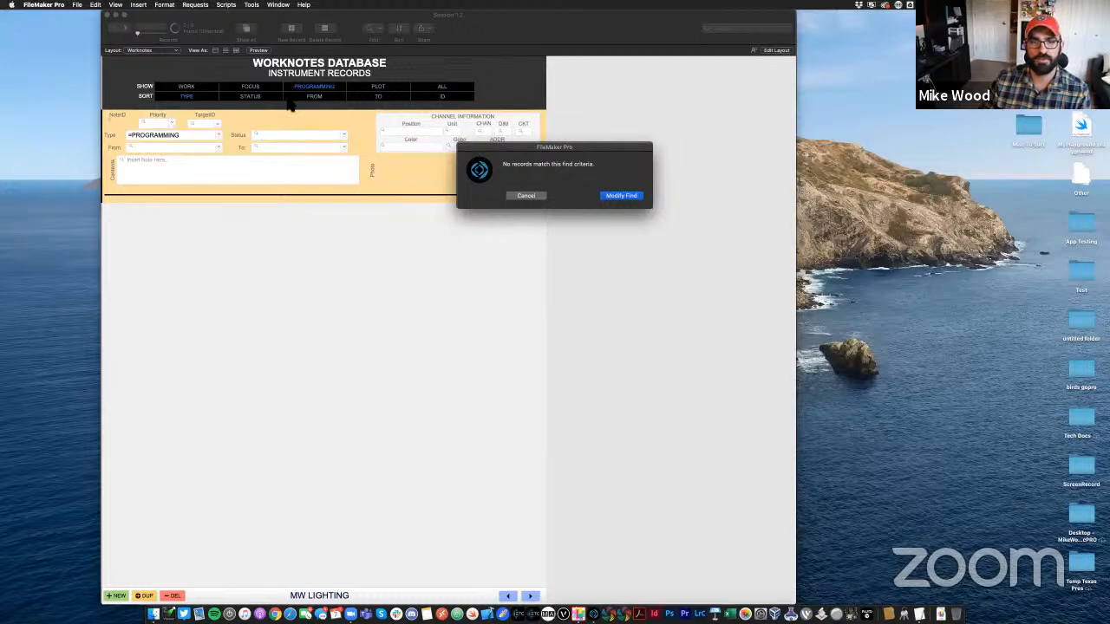
click(527, 196)
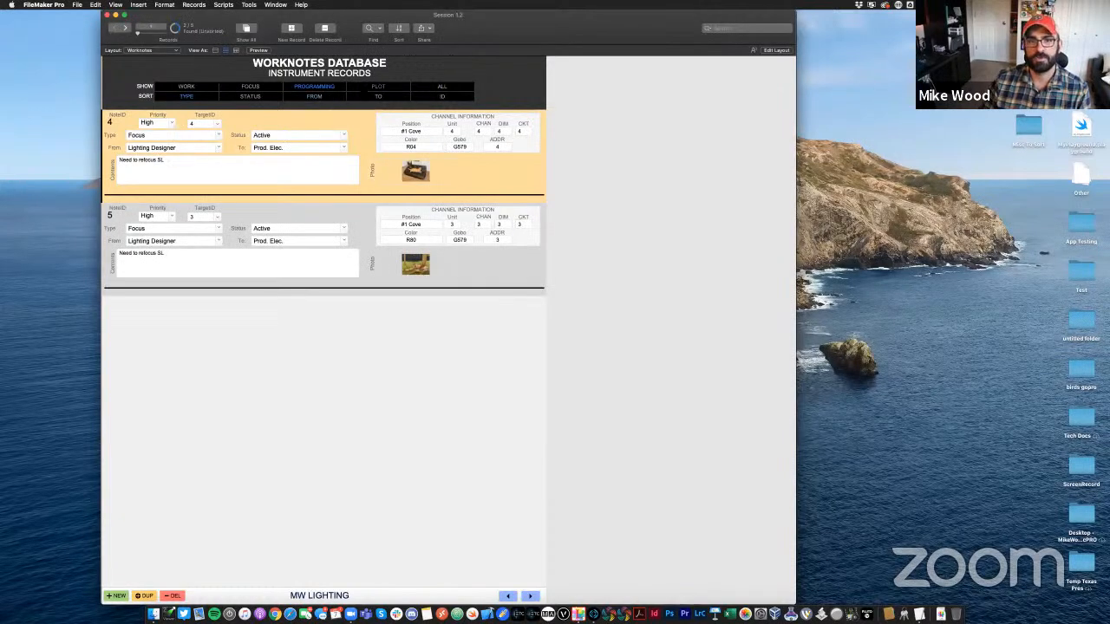
click(359, 88)
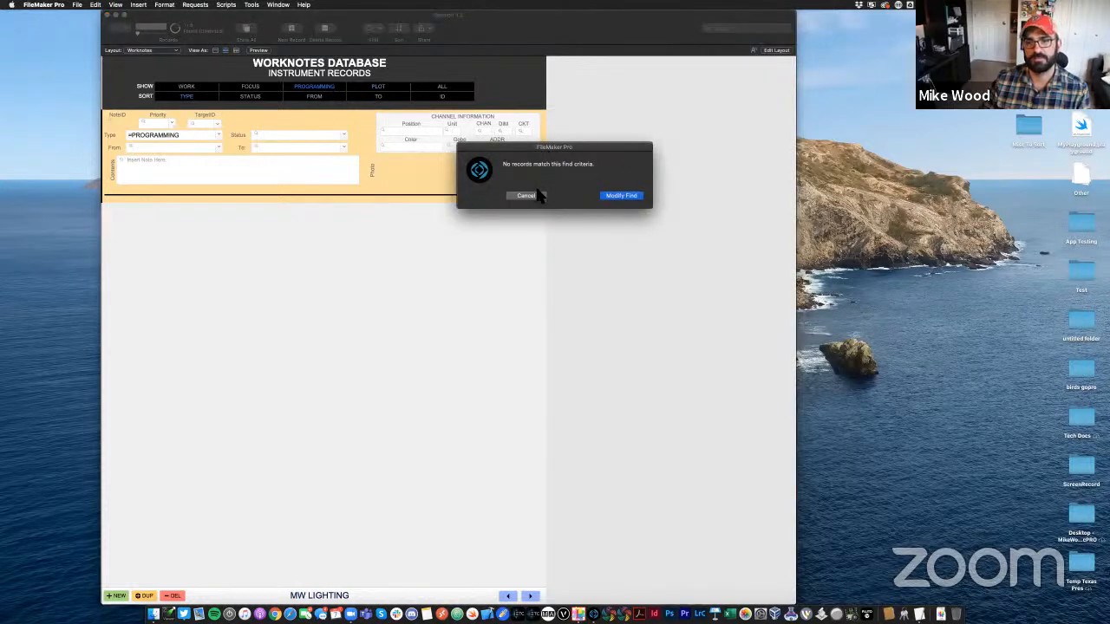
click(529, 196)
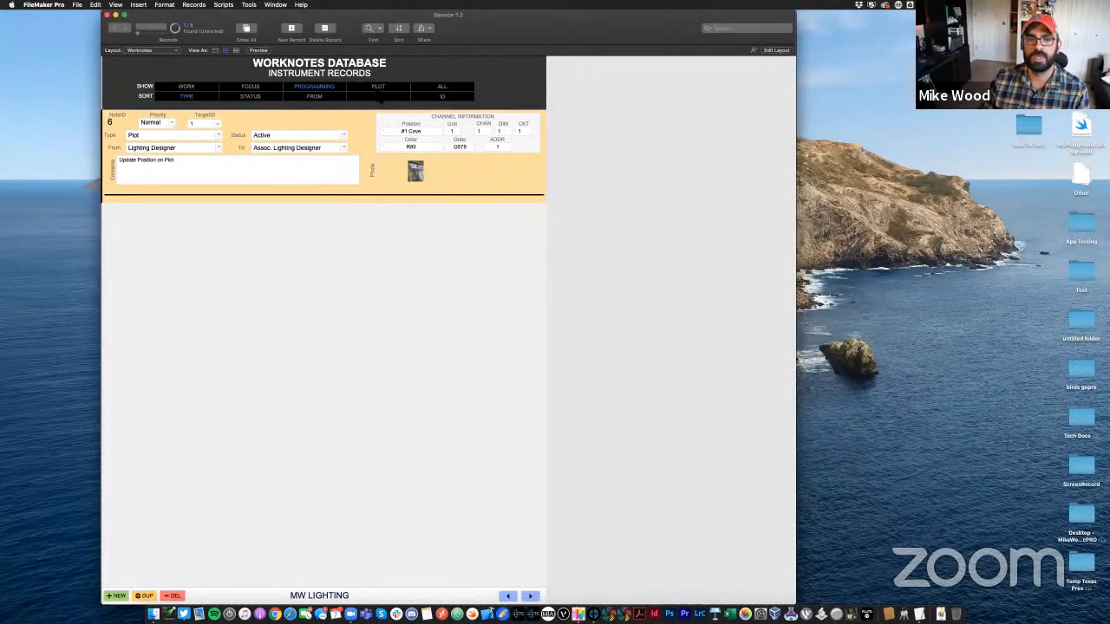
click(447, 89)
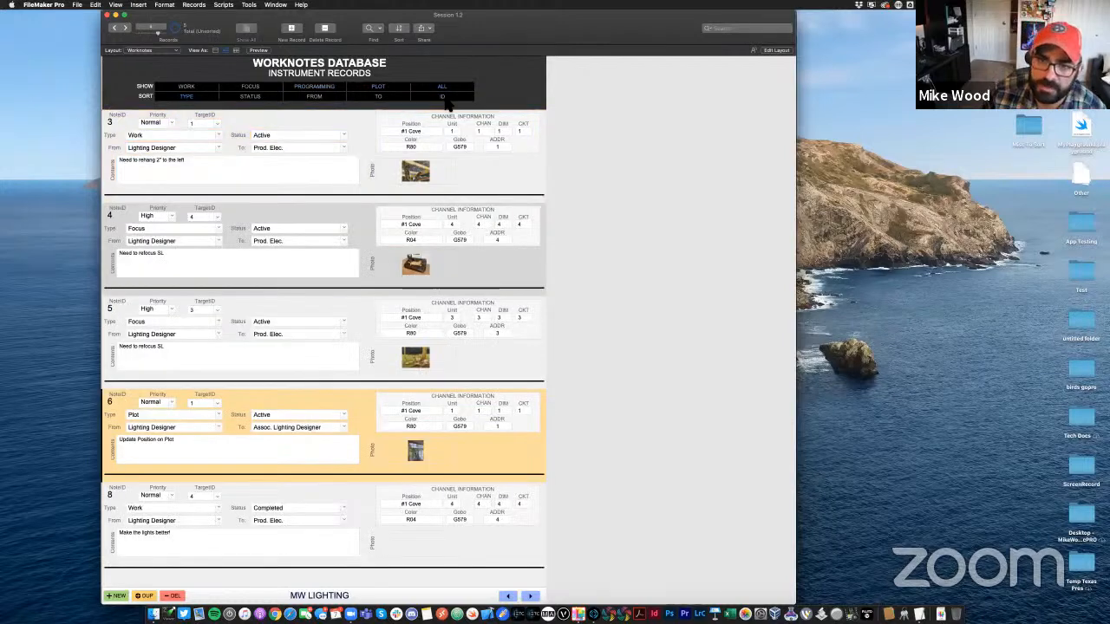
click(444, 98)
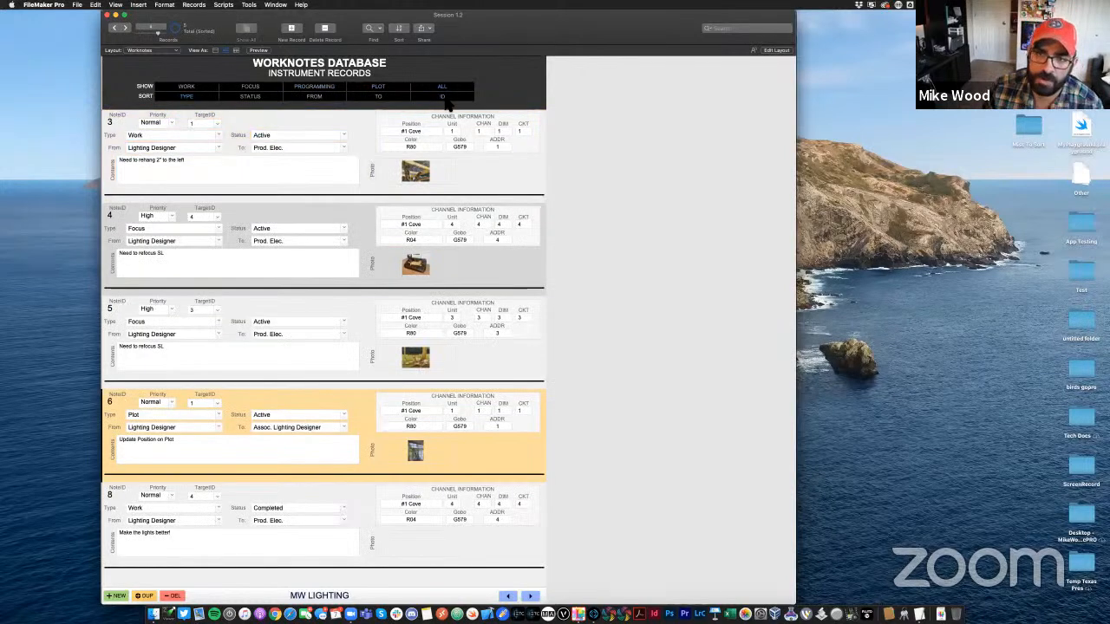
Switch to the Instruments layout and show all of its records
click(156, 51)
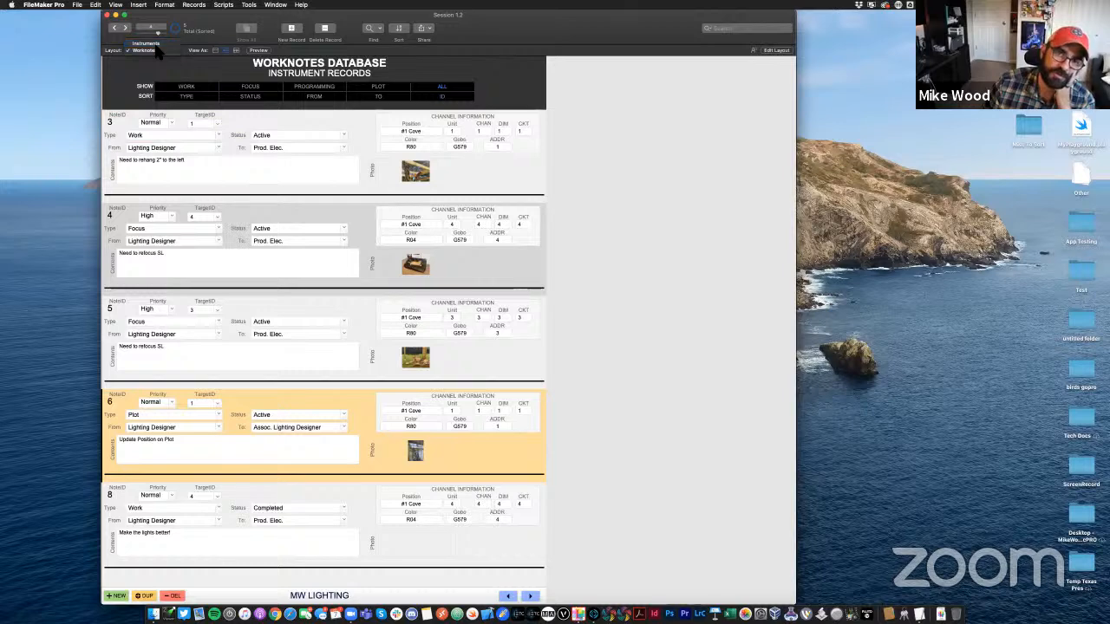
click(145, 43)
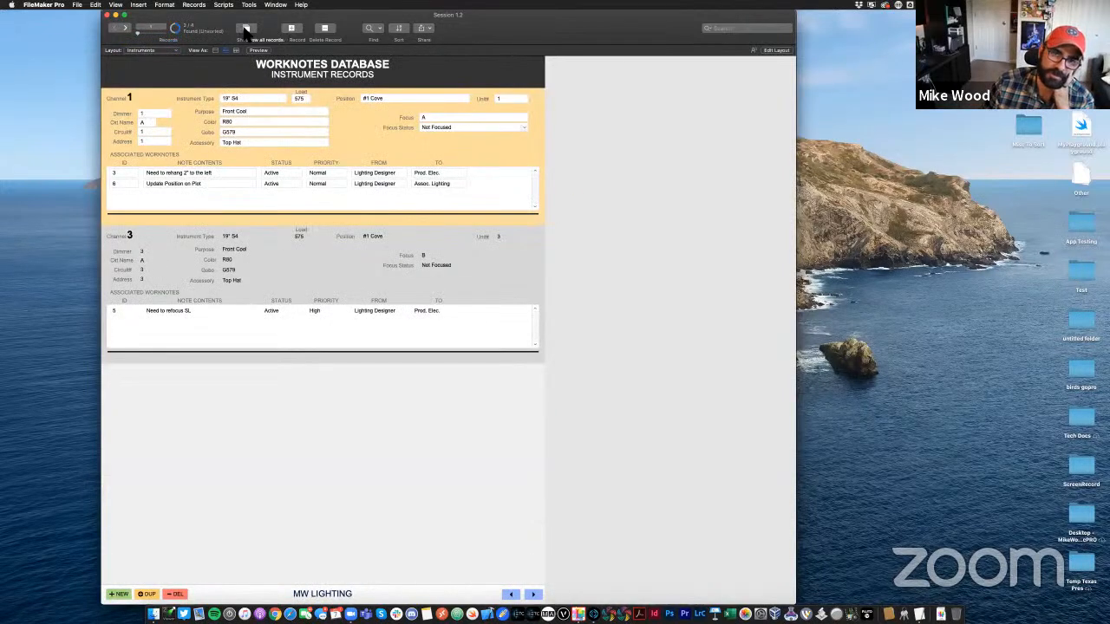
click(247, 30)
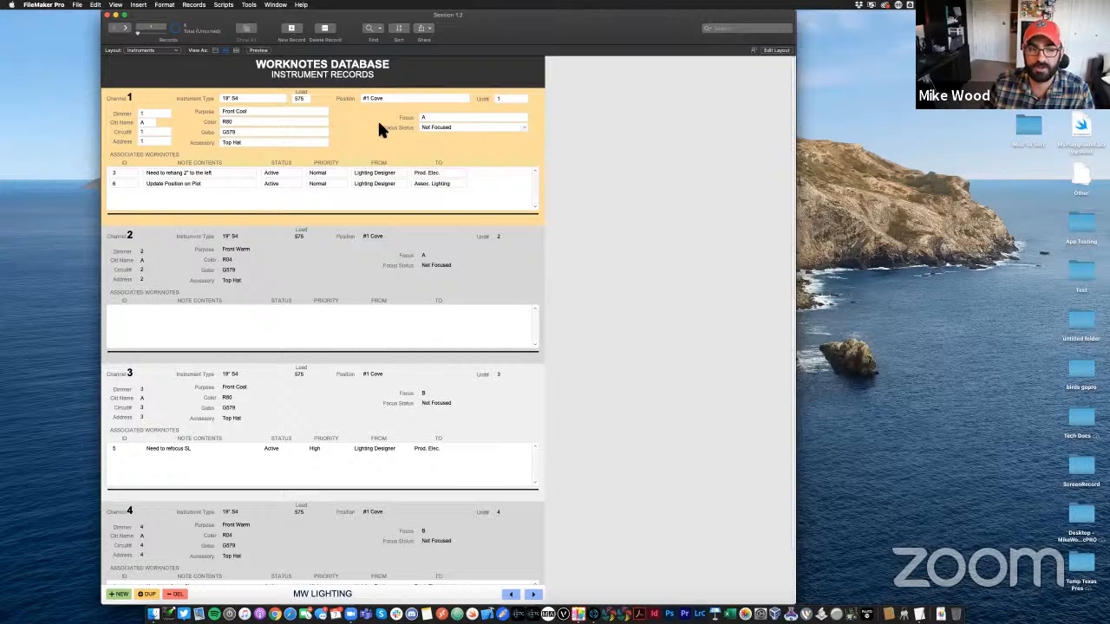
Open the Worknotes layout in Layout mode and copy the SORT label together with its button bar
click(157, 51)
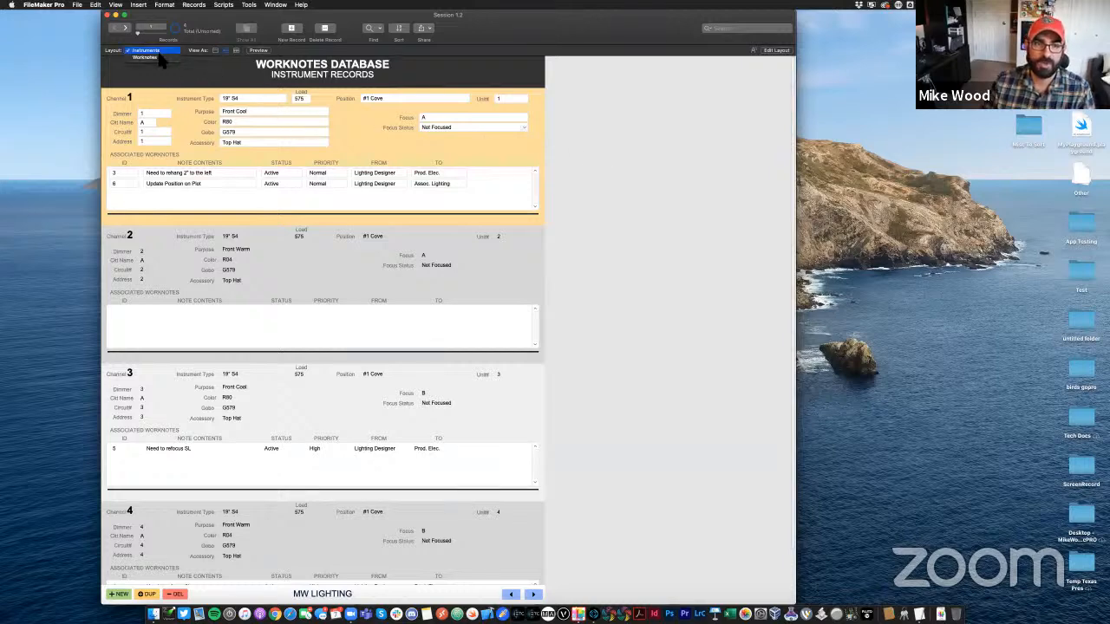
click(159, 58)
key(super+l)
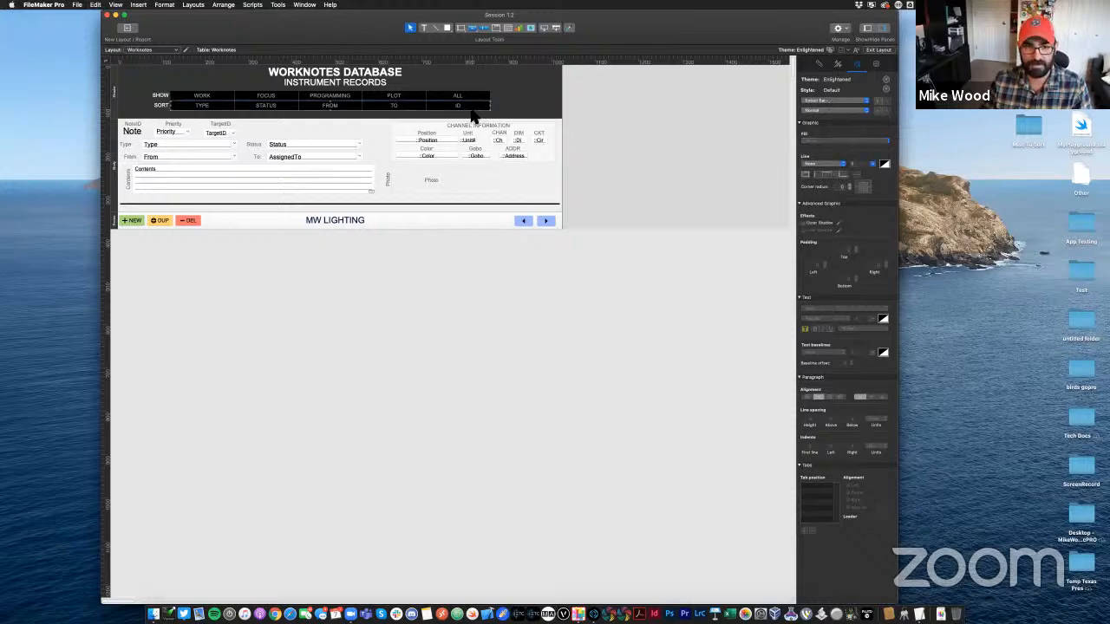
click(163, 106)
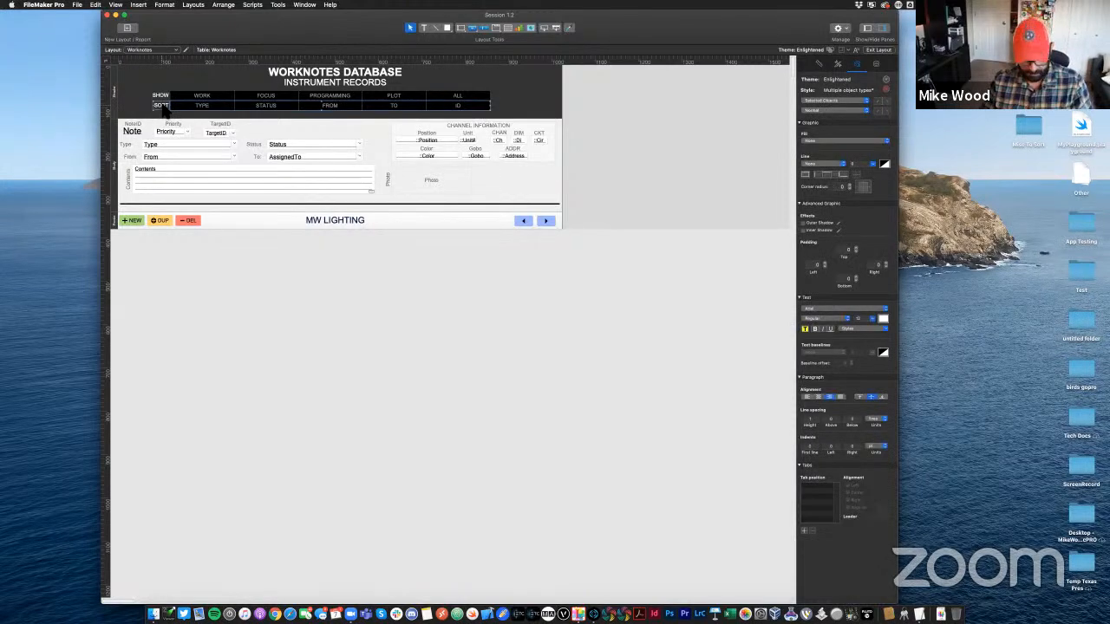
On the Instruments layout, extend the header part downward to make room beneath the INSTRUMENT RECORDS subtitle
click(168, 53)
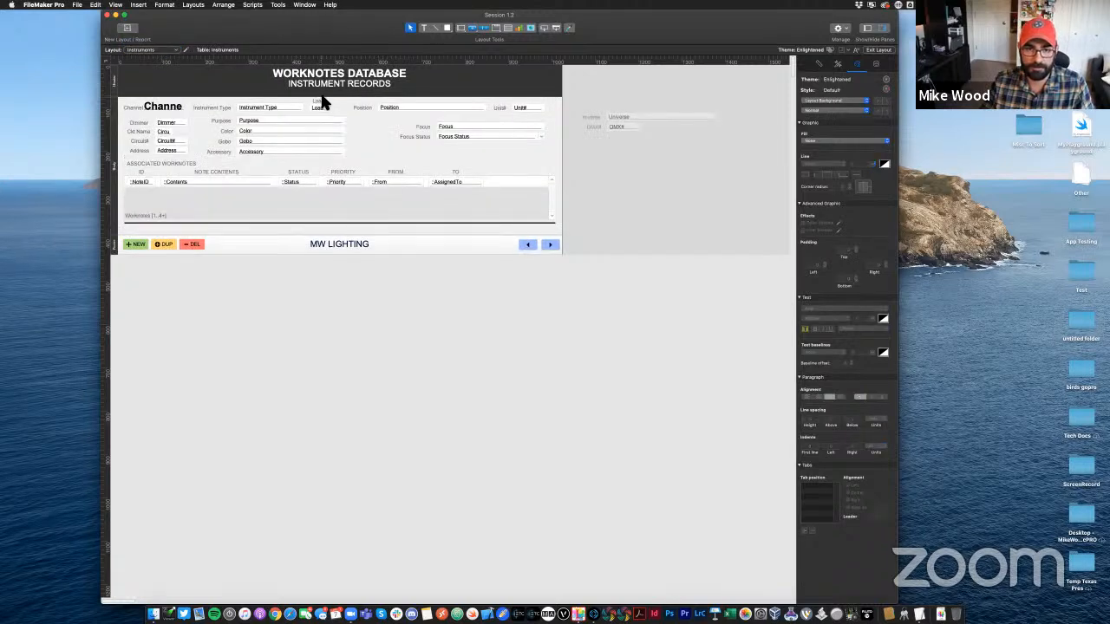
click(319, 112)
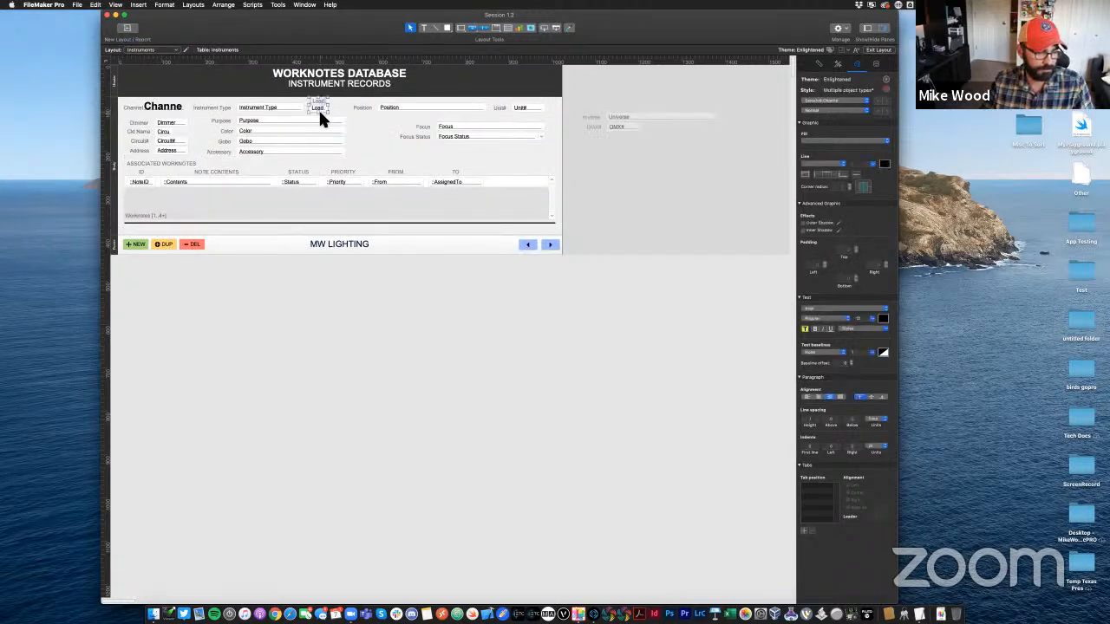
drag(348, 97, 351, 111)
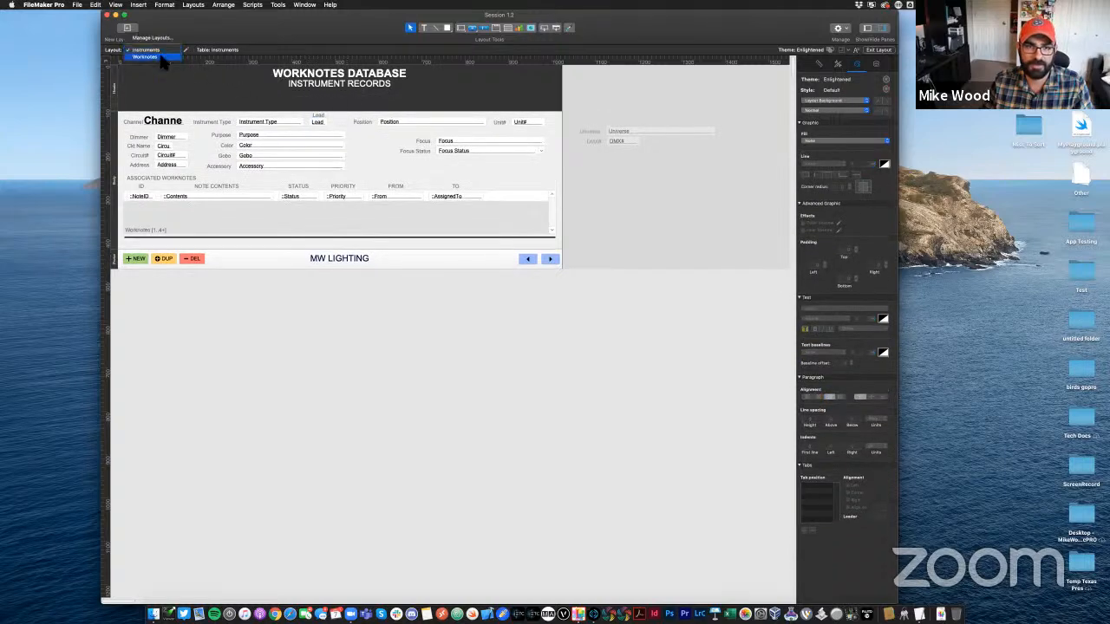
Change the header subtitle on the Worknotes layout to WORKNOTES
key(ctrl+Up)
double_click(301, 84)
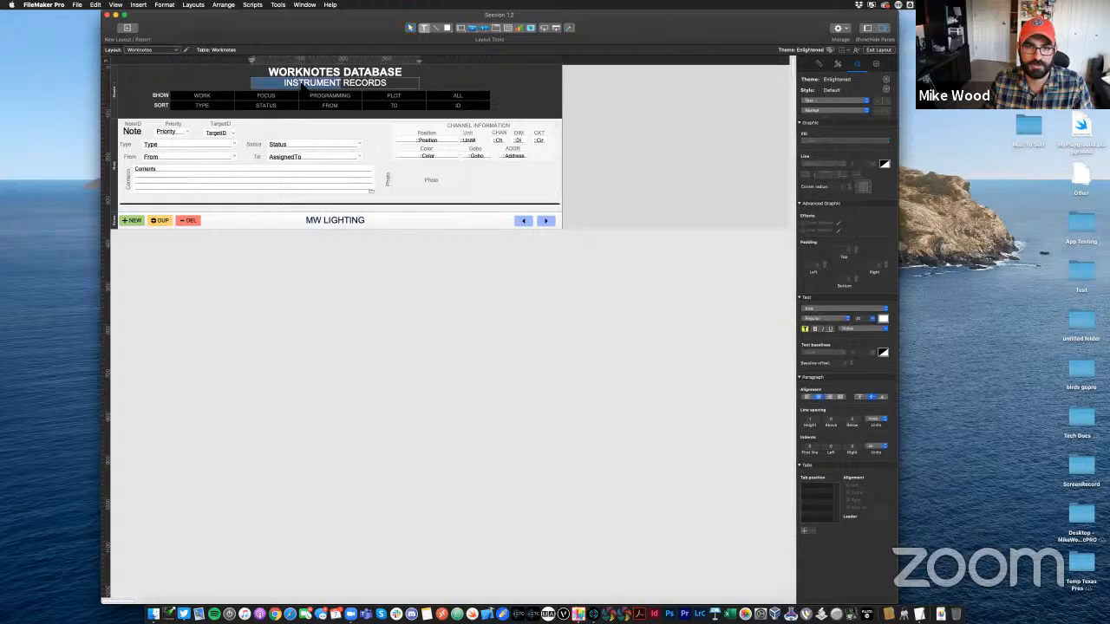
key(ctrl+a)
text(WORKNOTES)
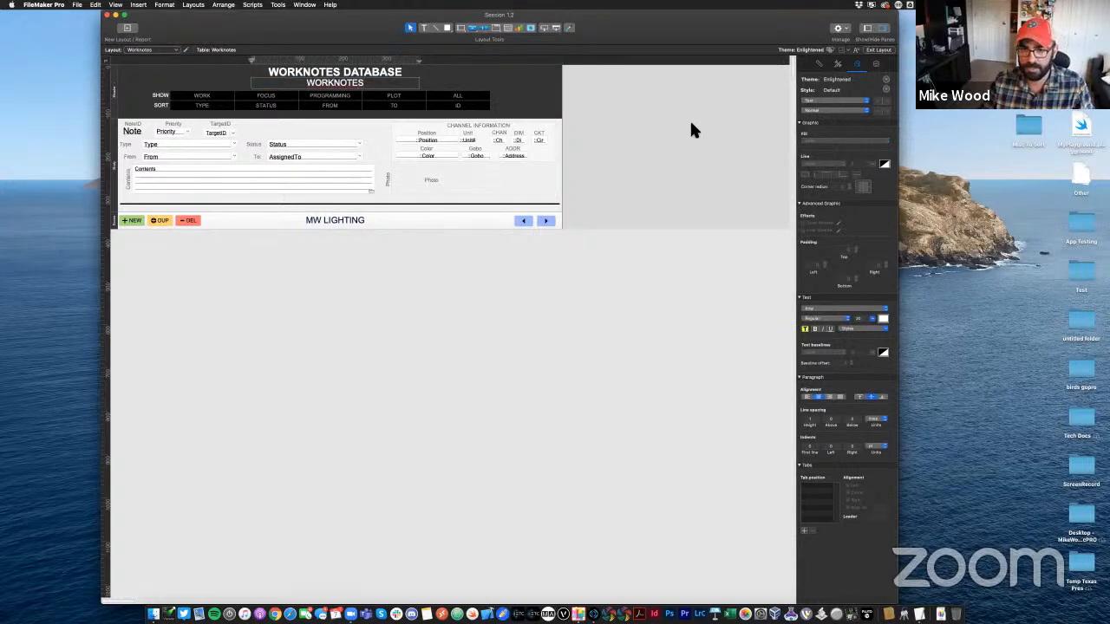
key(Escape)
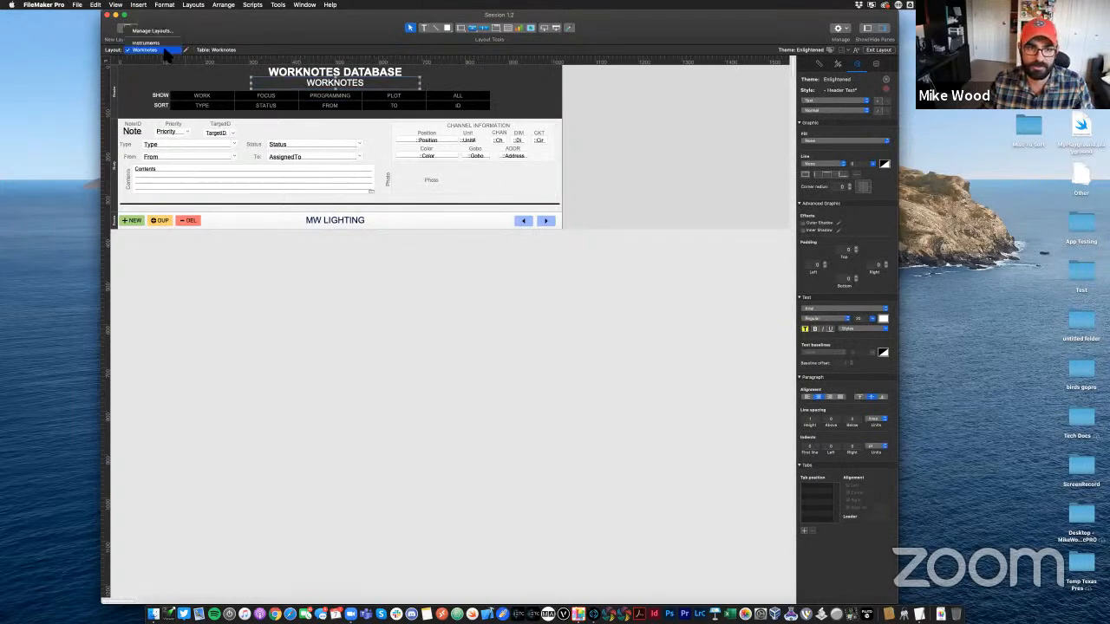
Paste the copied SORT label and button bar into the Instruments layout's header, placing them just below the subtitle
click(156, 50)
click(162, 44)
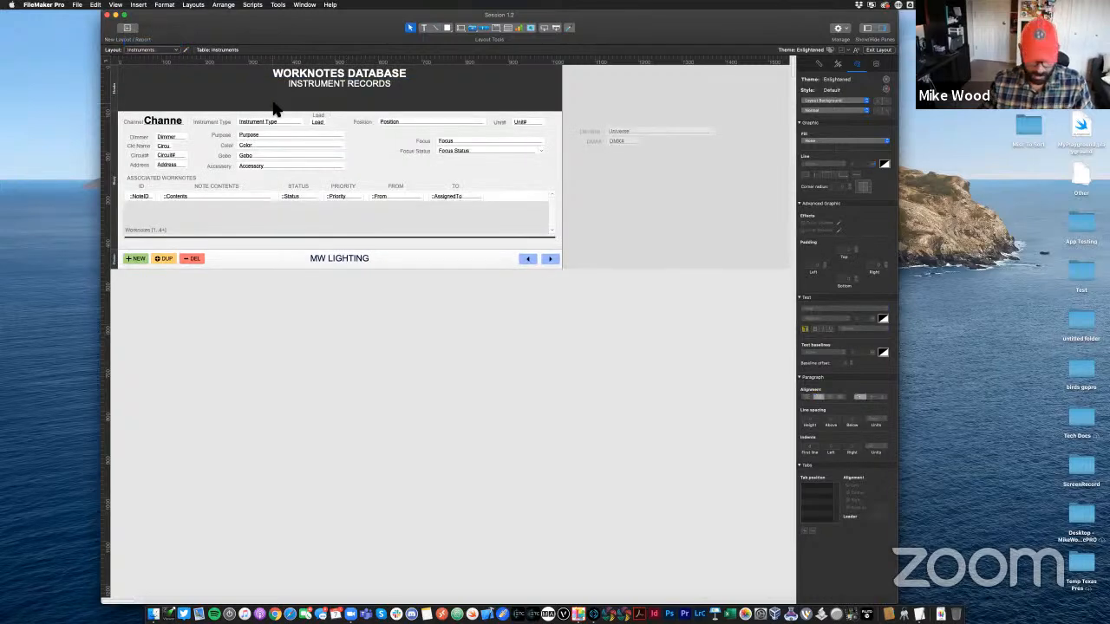
key(super+v)
drag(422, 102, 462, 92)
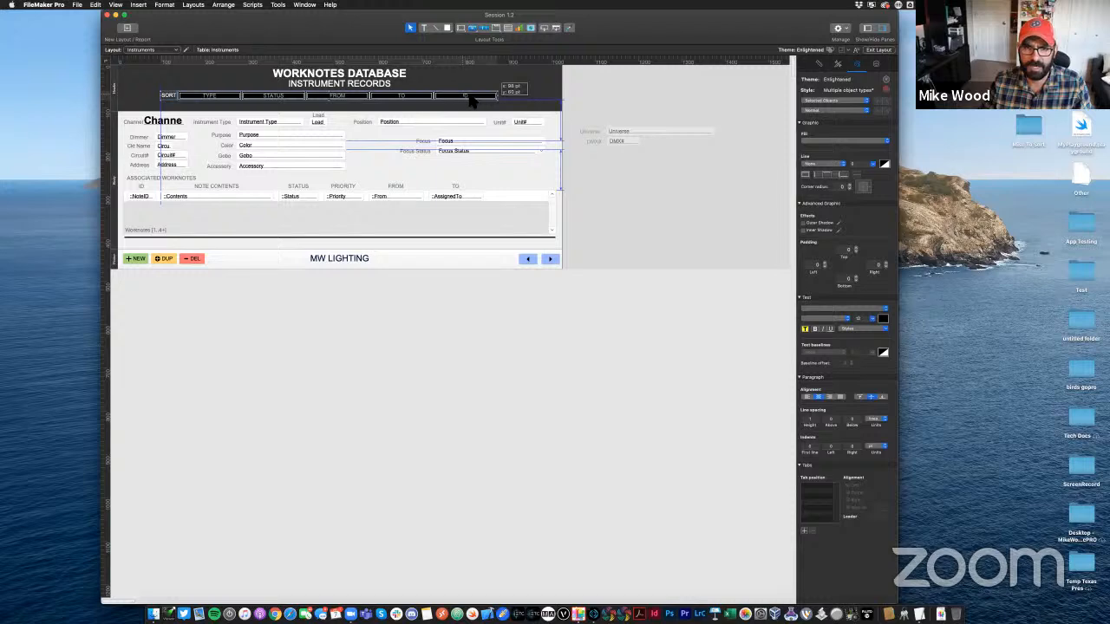
click(508, 99)
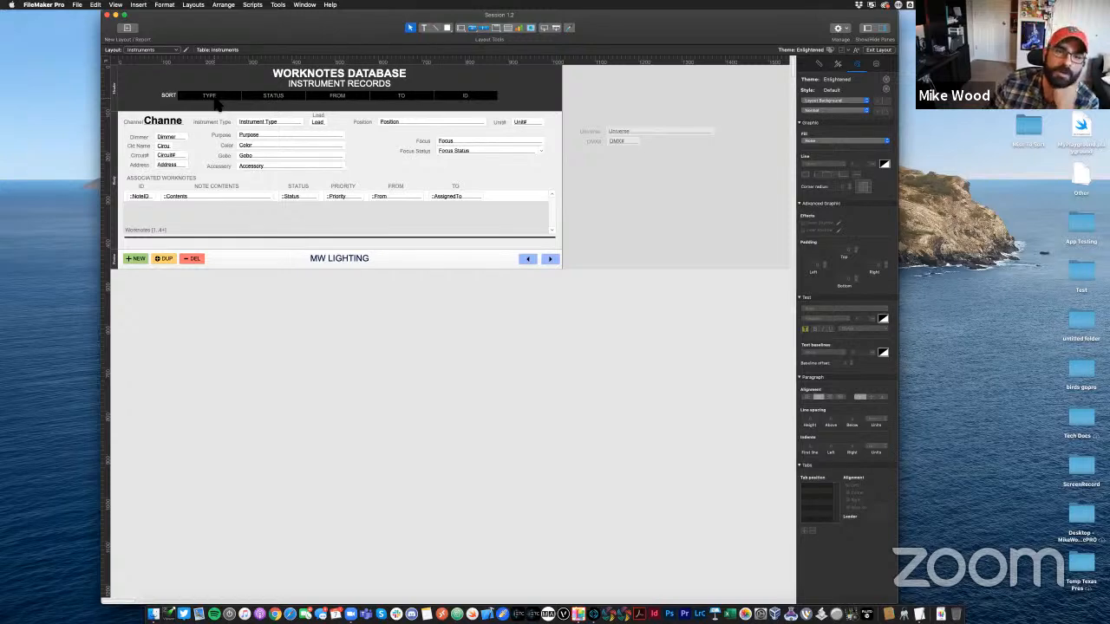
Relabel the first three segments of the Instruments SORT bar as CHANNEL, PURPOSE and POSITION
double_click(216, 103)
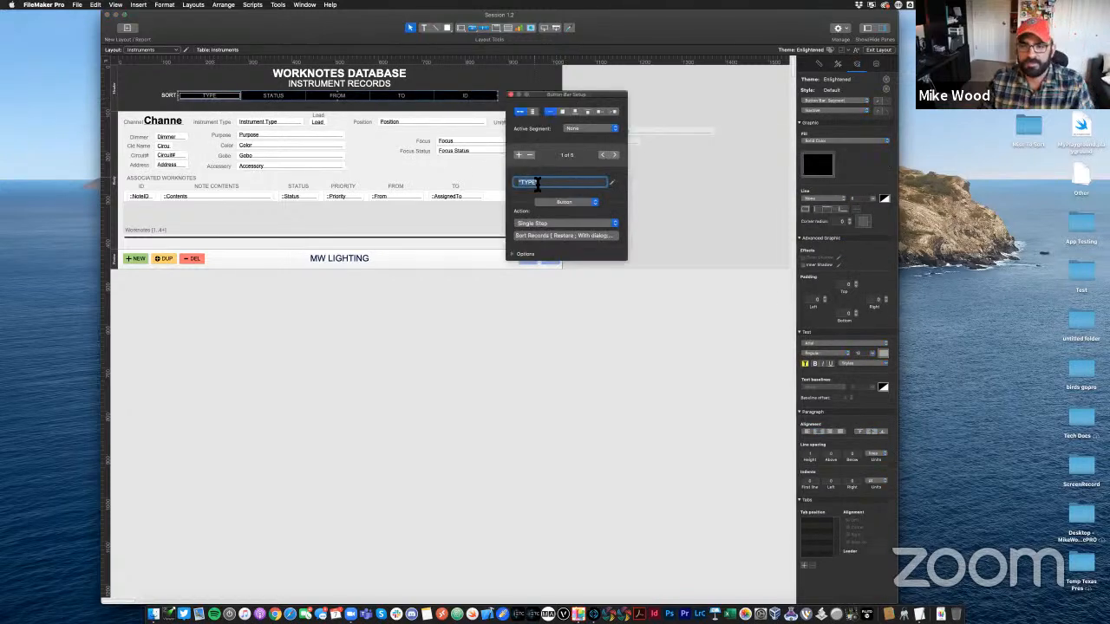
text(CHANNEL)
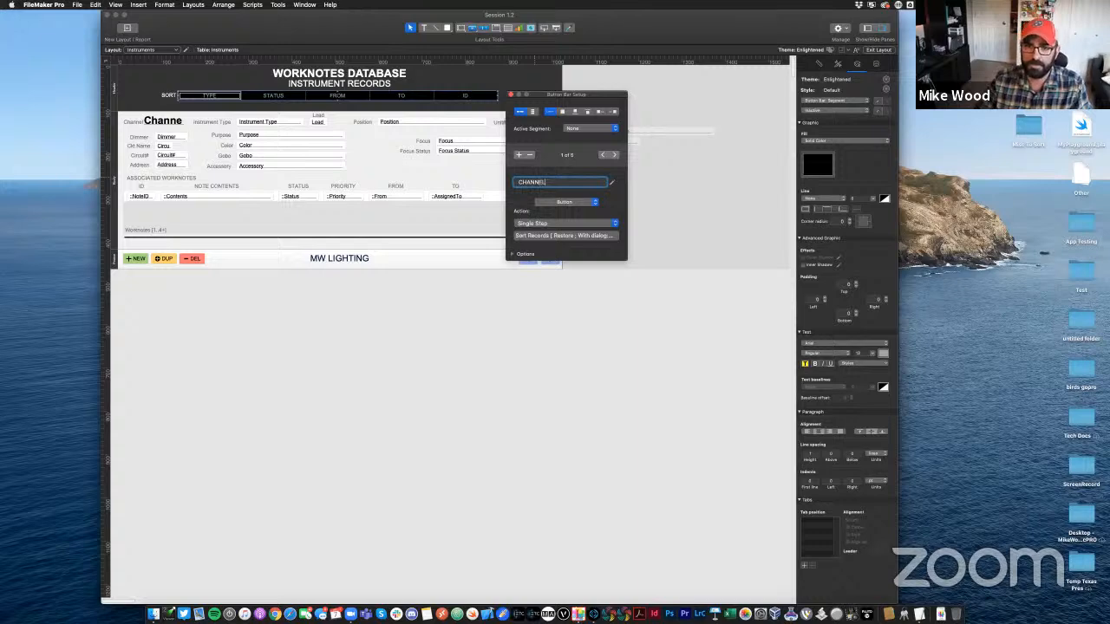
click(614, 155)
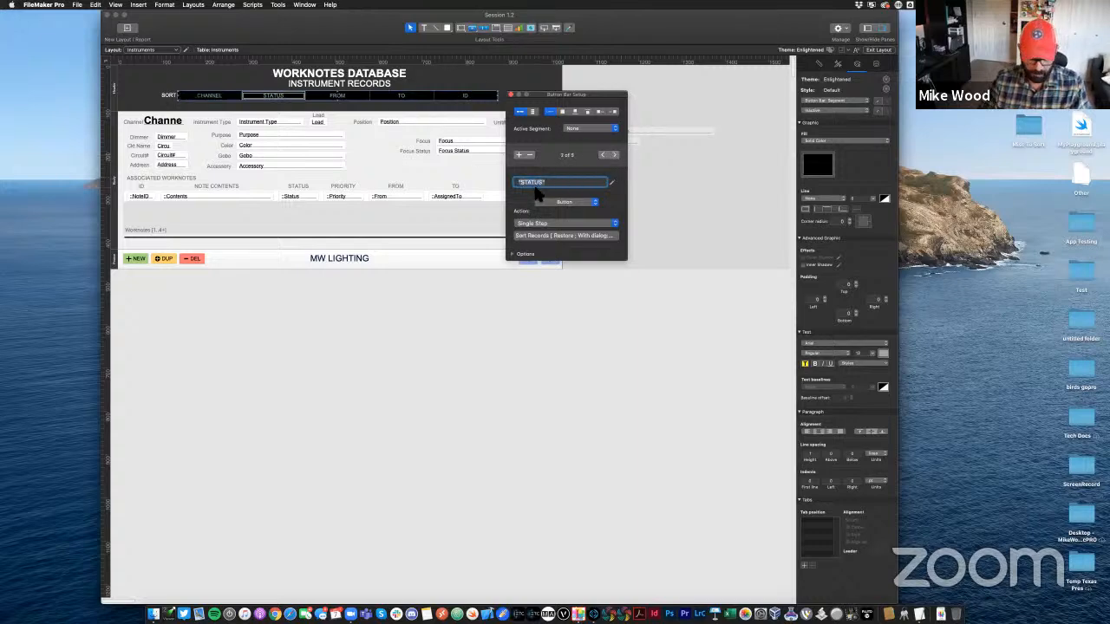
text(PURPOSE)
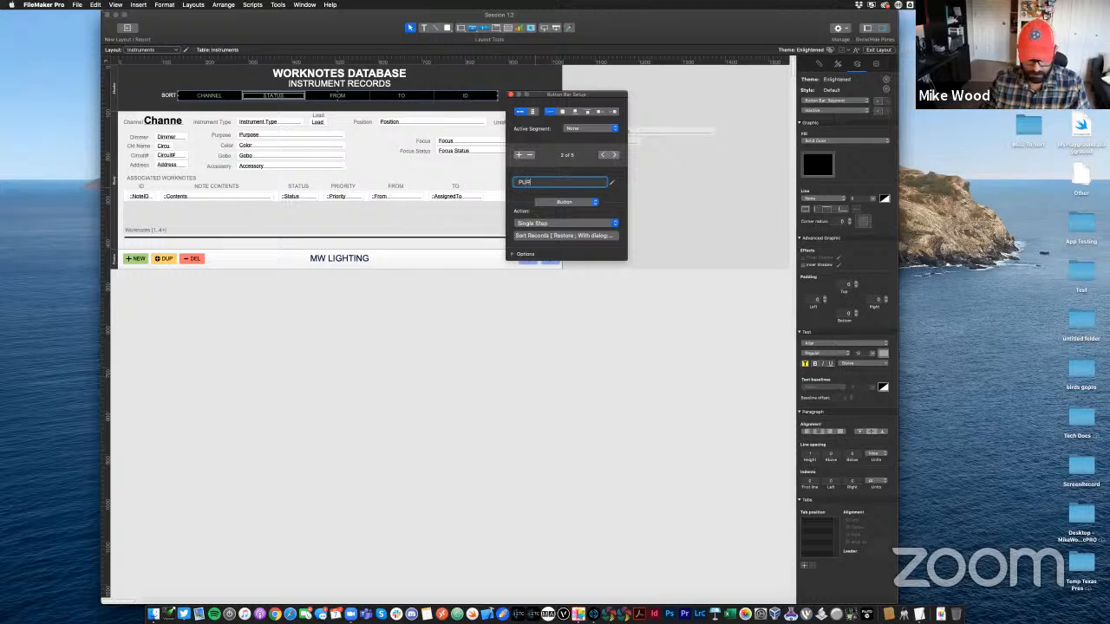
click(614, 155)
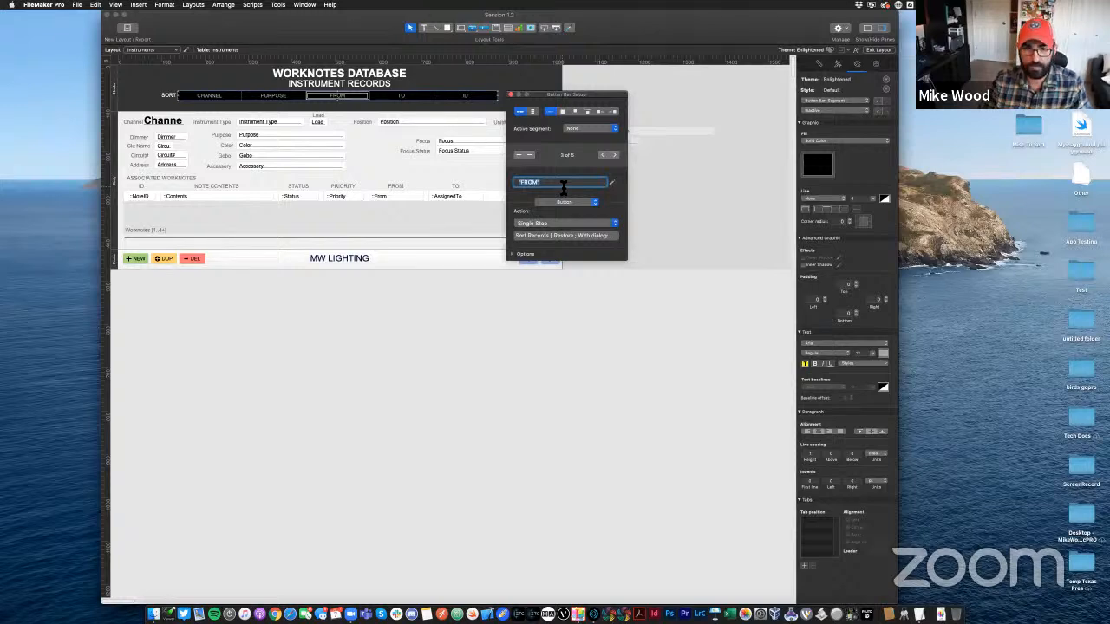
text(POSITION)
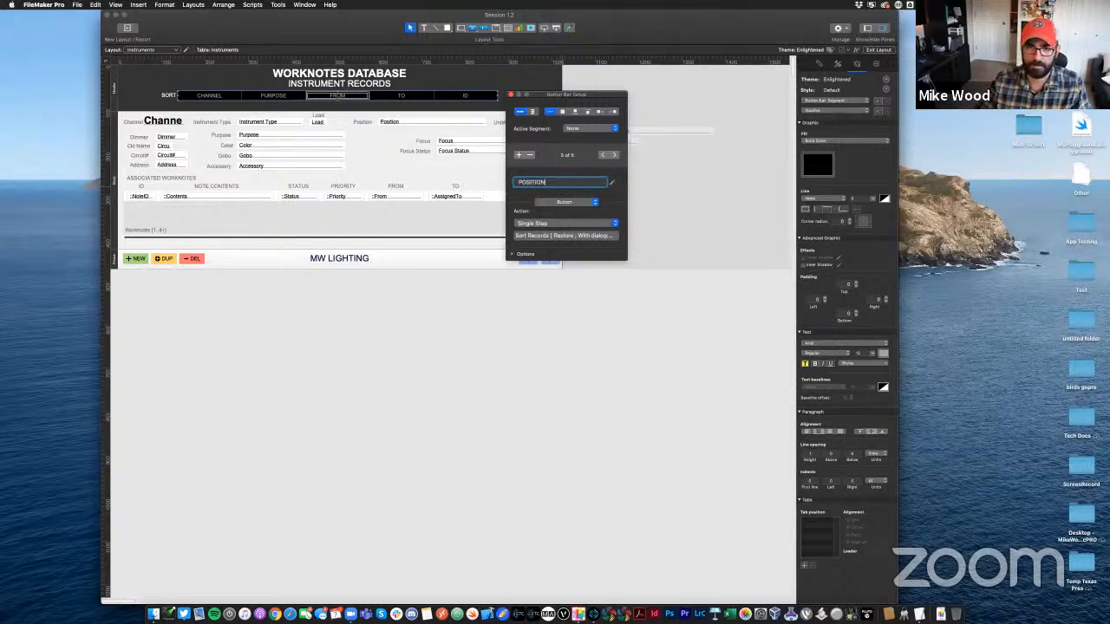
Delete the TO and ID segments from the Instruments SORT bar and close its setup
click(614, 154)
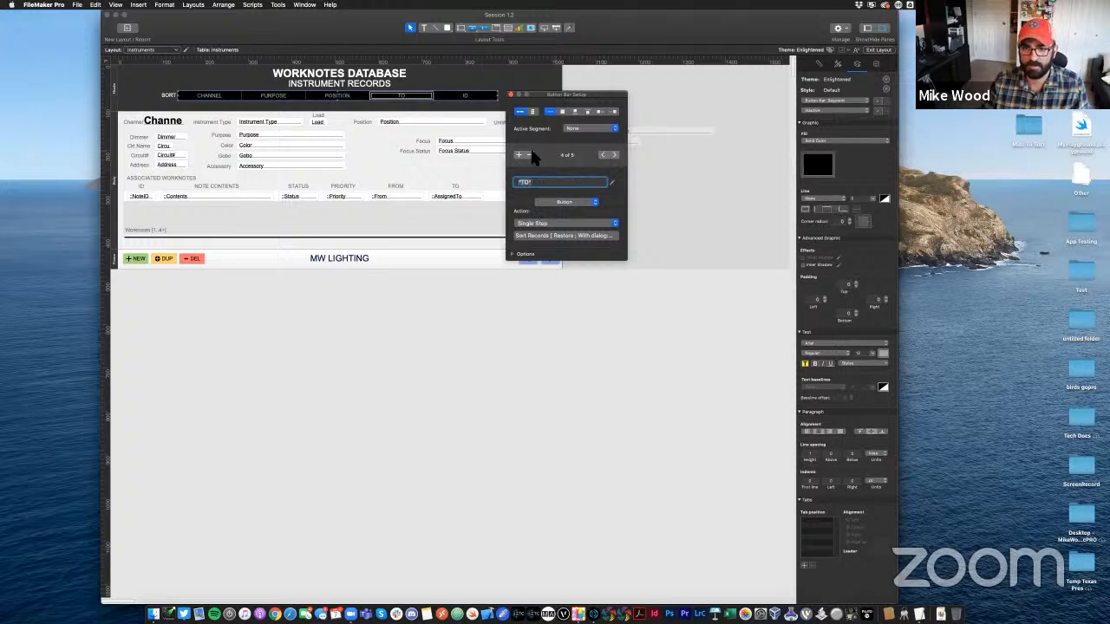
click(604, 155)
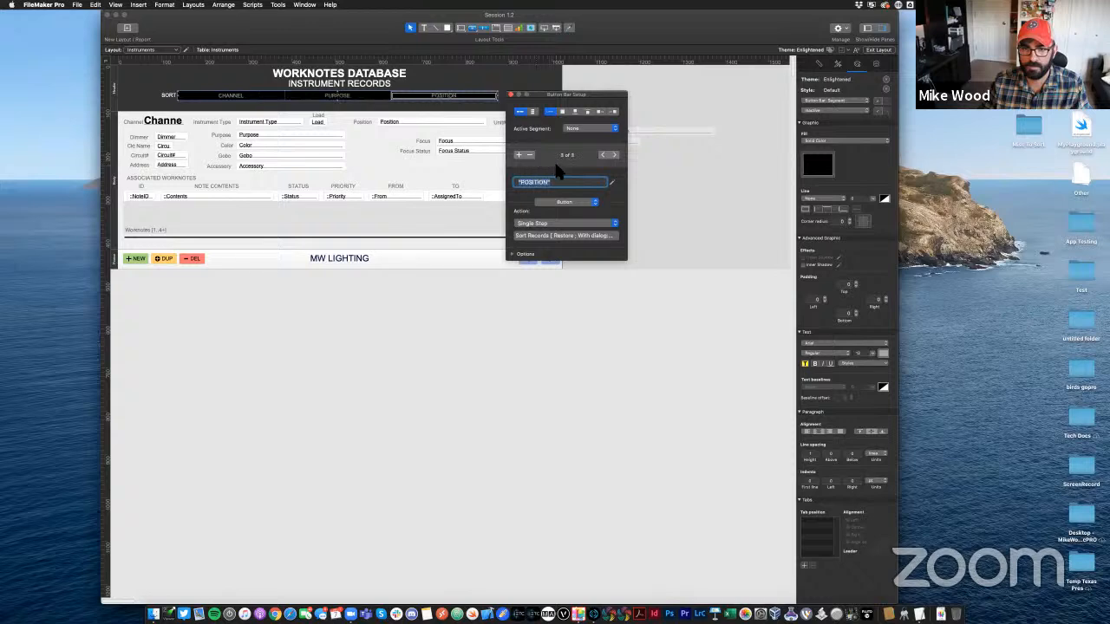
click(511, 95)
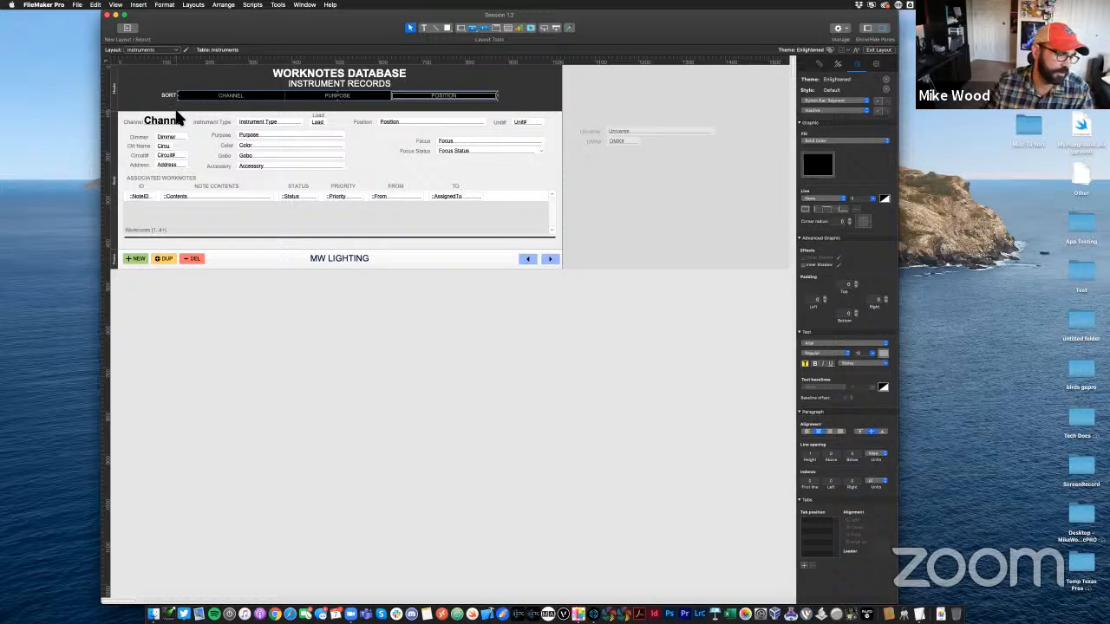
Set the CHANNEL segment of the Instruments SORT bar to sort the records by the Channel field
double_click(230, 95)
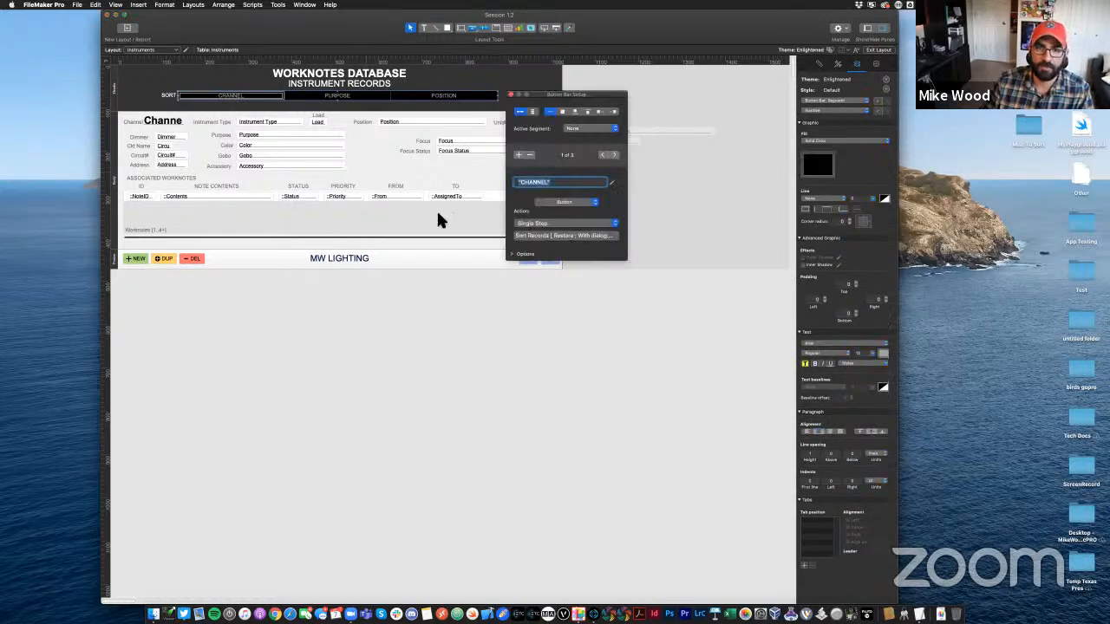
click(532, 236)
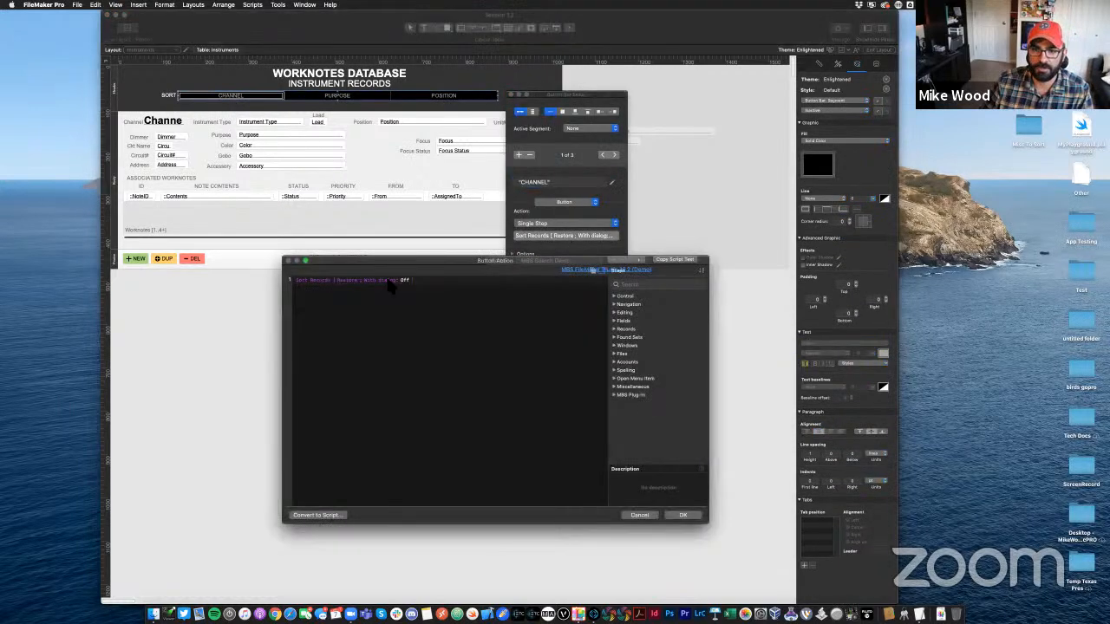
double_click(319, 286)
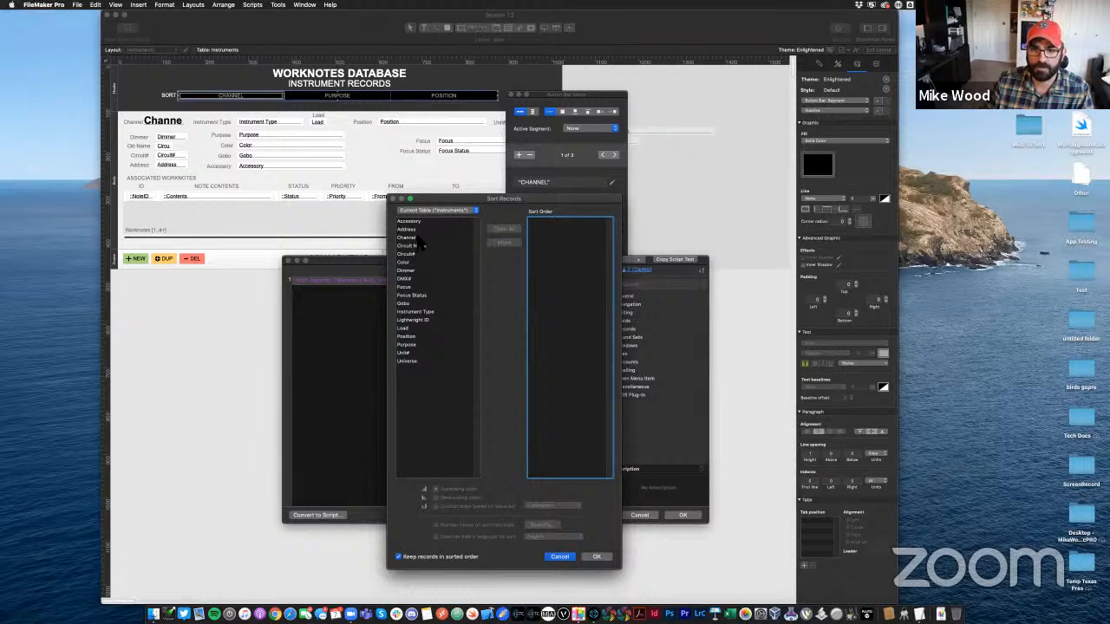
click(597, 557)
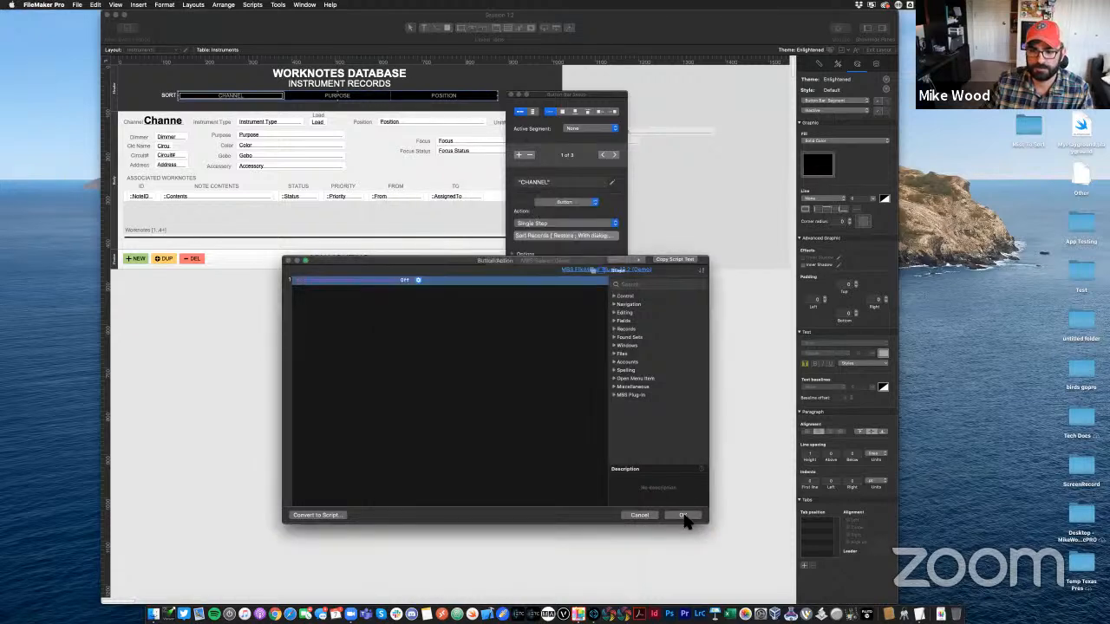
click(683, 516)
Set the PURPOSE segment of the SORT bar to sort the Instruments records by the Purpose field
click(359, 98)
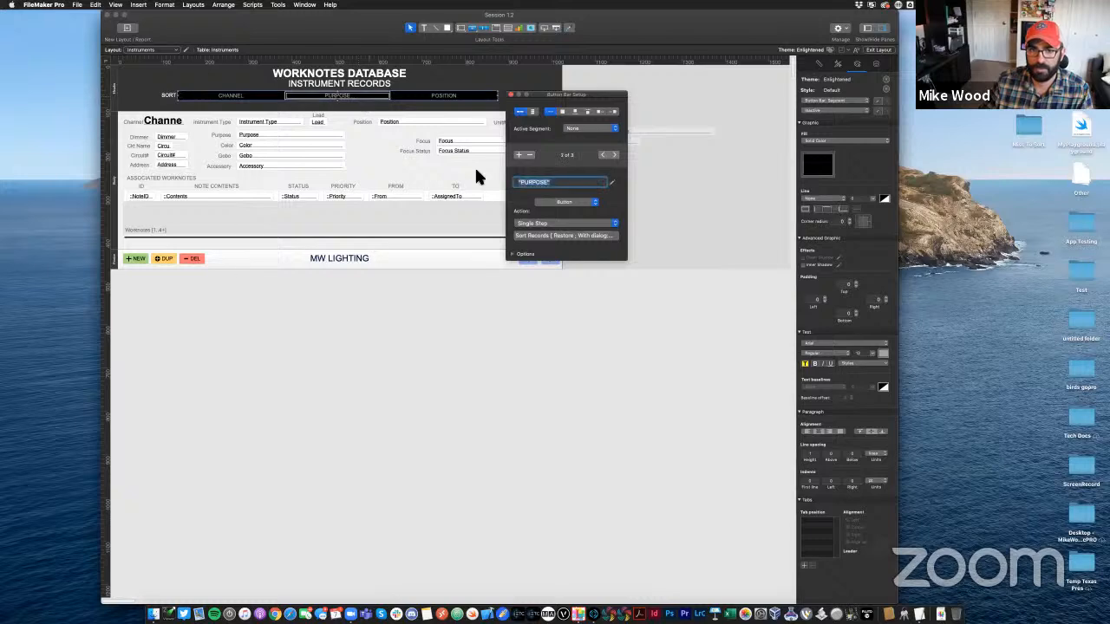
click(555, 236)
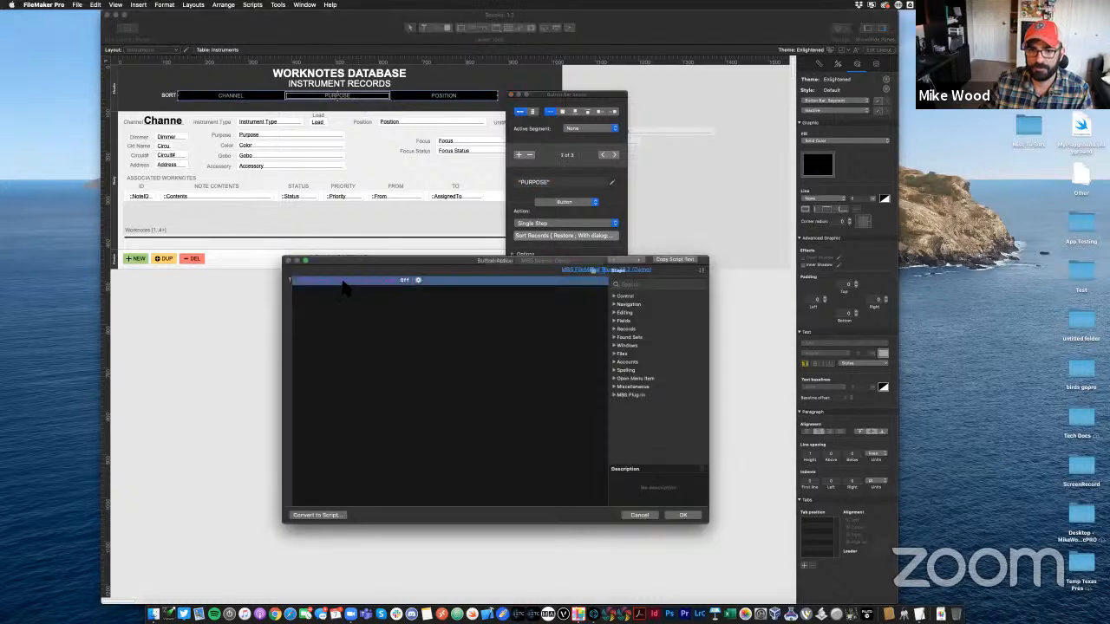
double_click(343, 282)
click(505, 229)
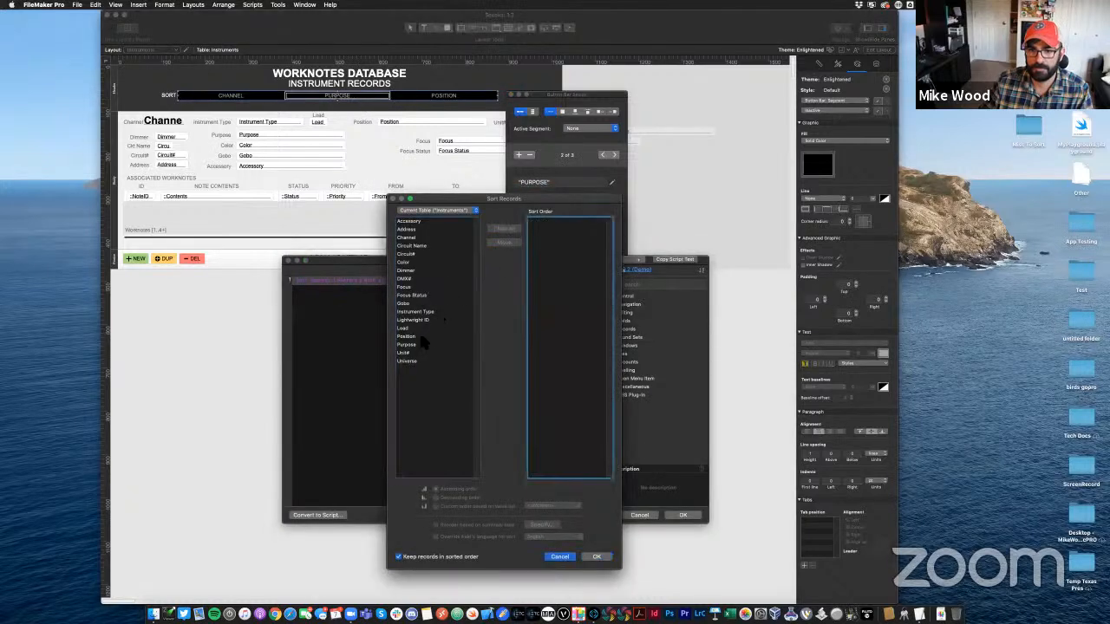
click(420, 345)
click(505, 243)
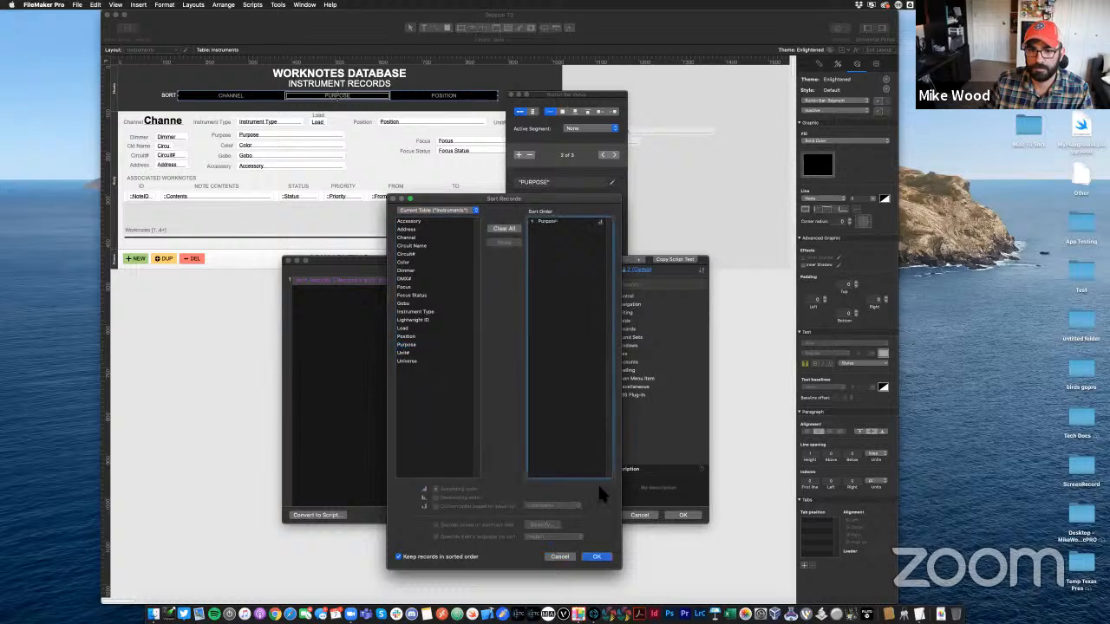
click(596, 557)
click(682, 515)
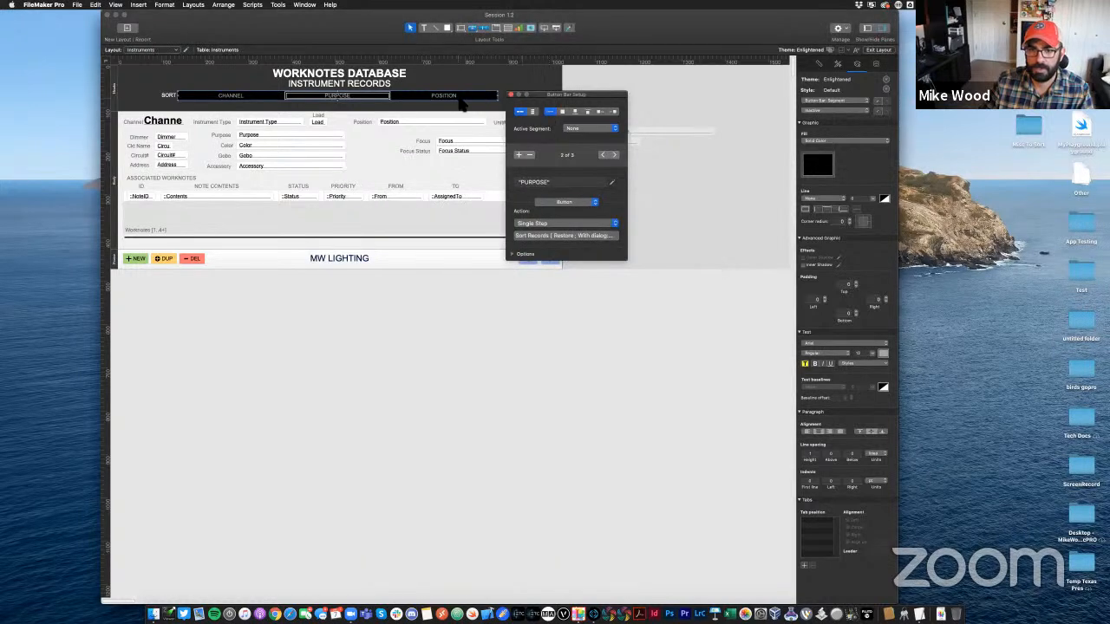
Build the POSITION segment's sort order from the Instruments table with Position first and Unit# second
click(463, 98)
click(612, 184)
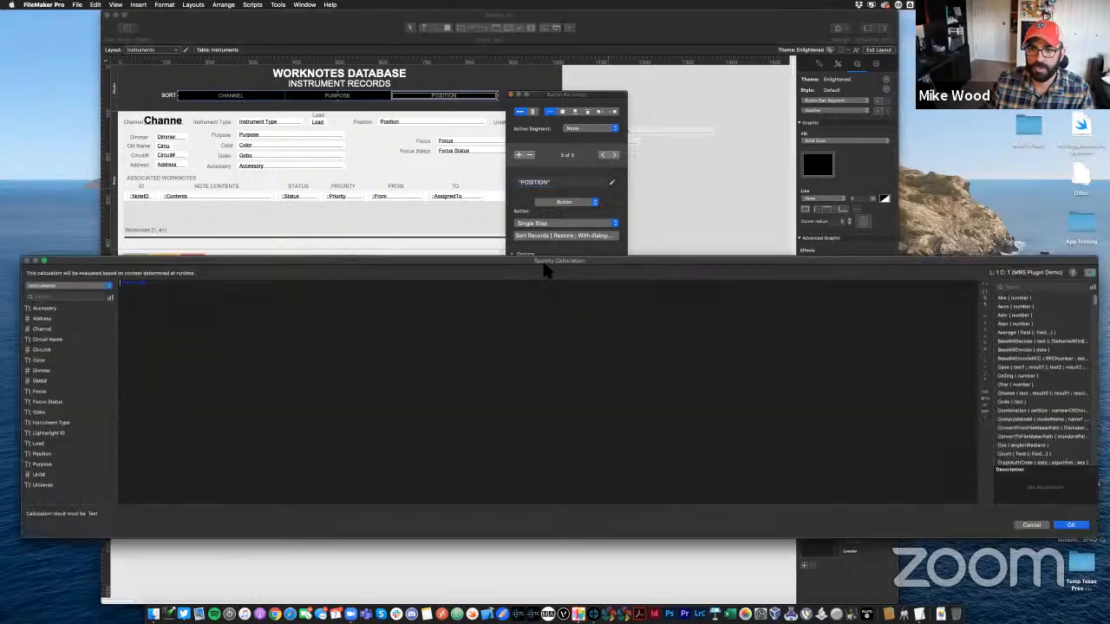
click(1031, 525)
click(539, 237)
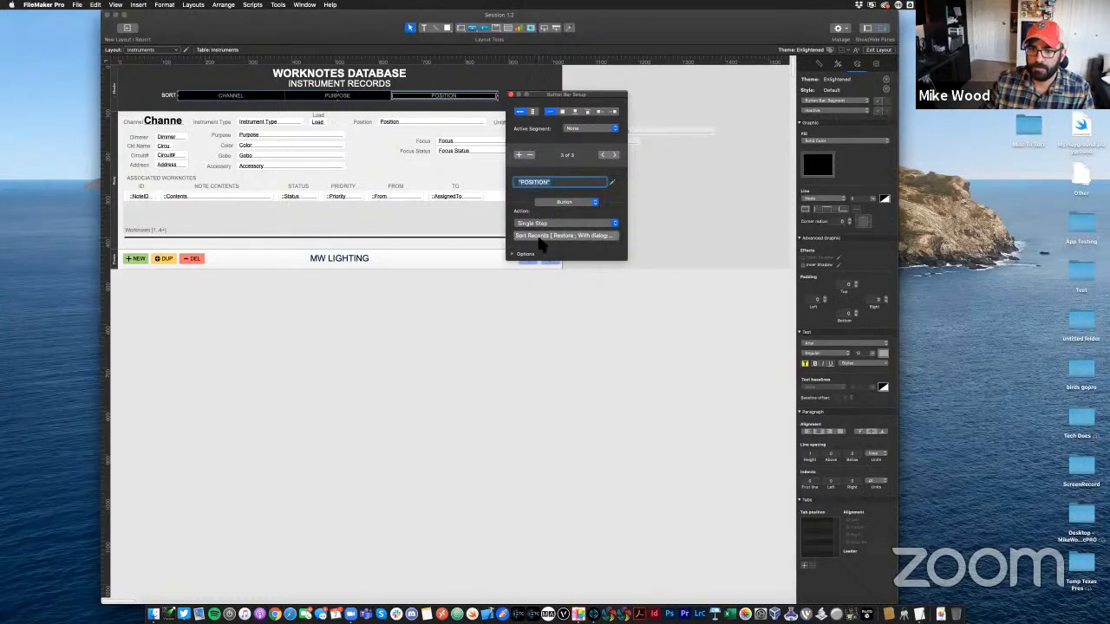
click(313, 282)
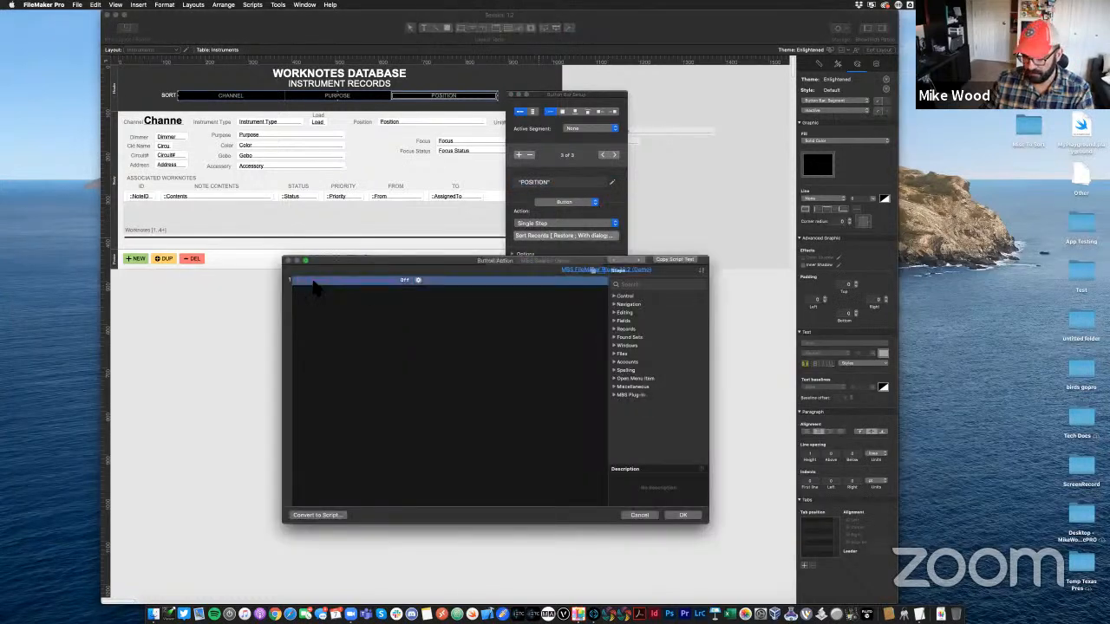
click(417, 281)
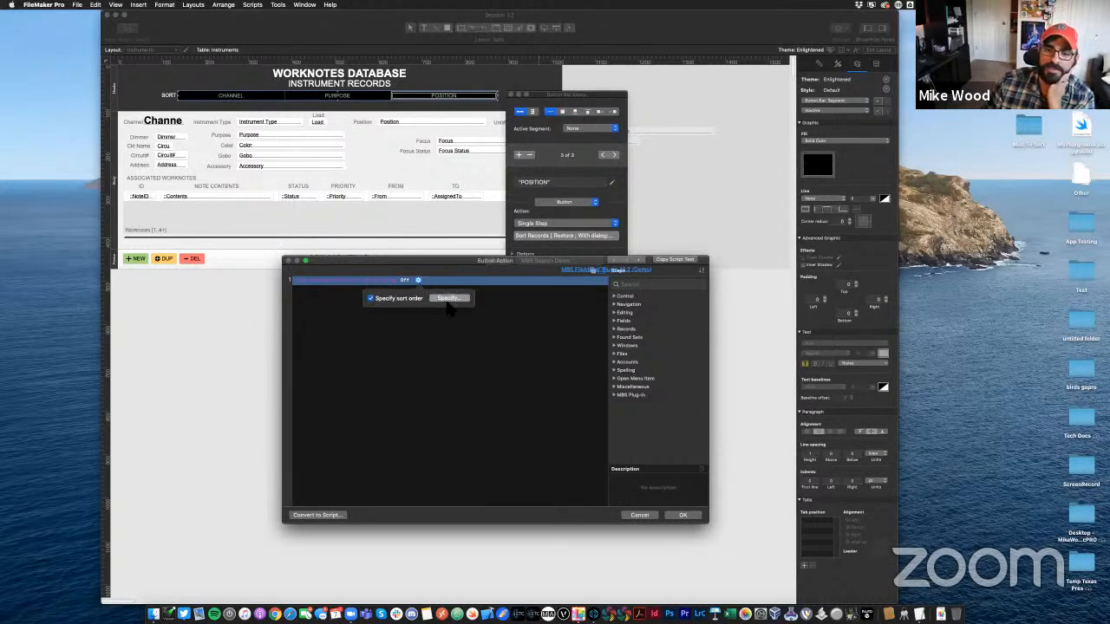
click(448, 298)
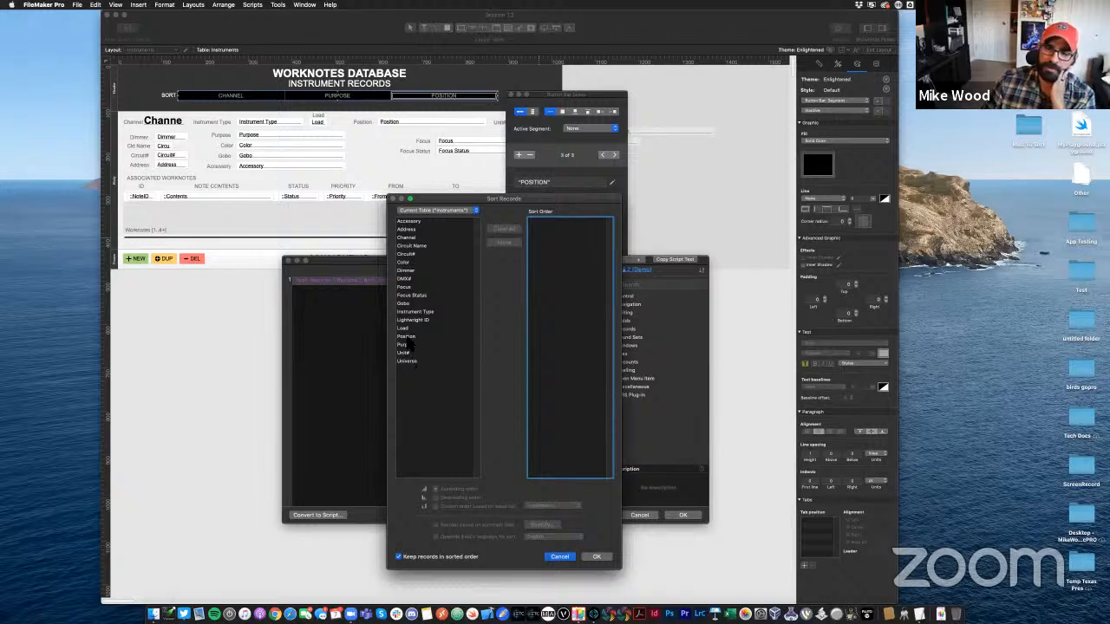
drag(486, 200, 479, 172)
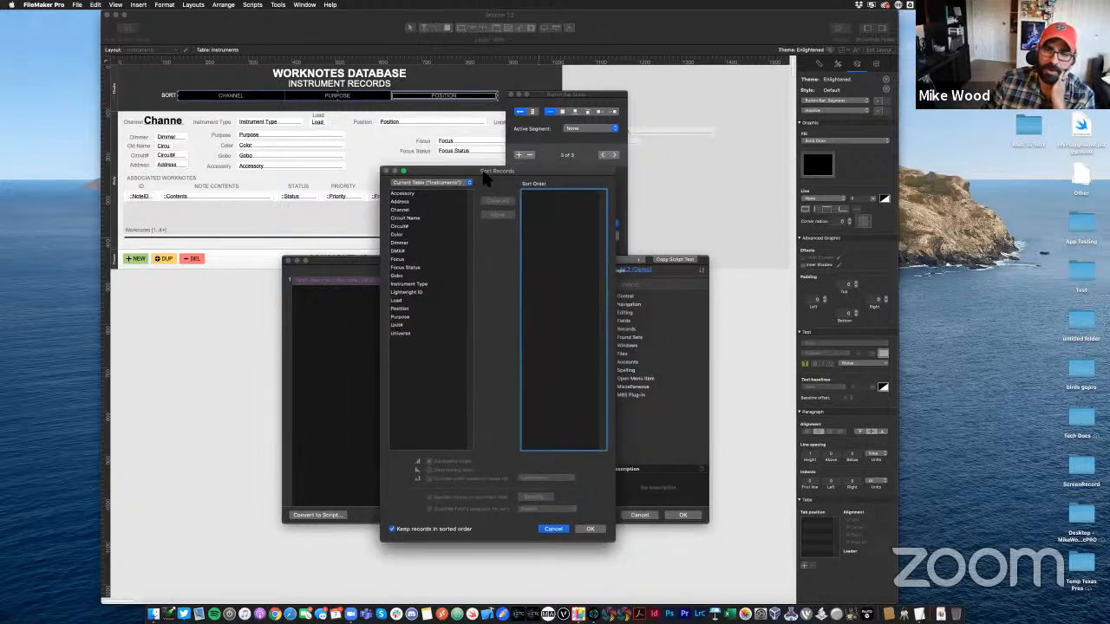
click(405, 310)
double_click(402, 311)
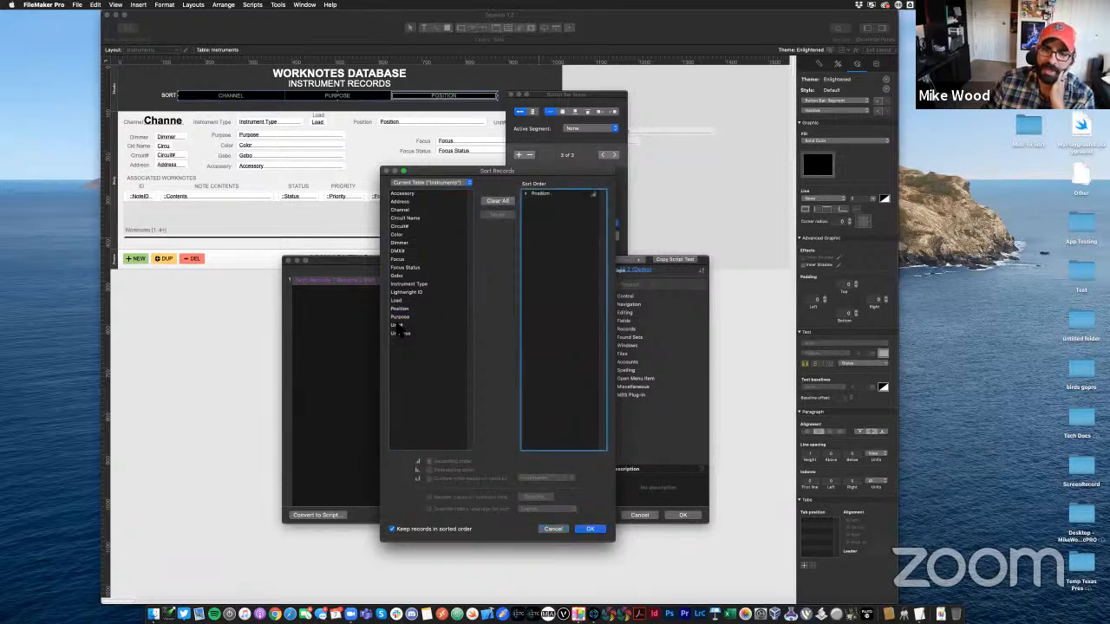
drag(397, 325, 559, 201)
Try descending order for Unit#, return it to ascending, and save the POSITION segment's sort action
click(557, 192)
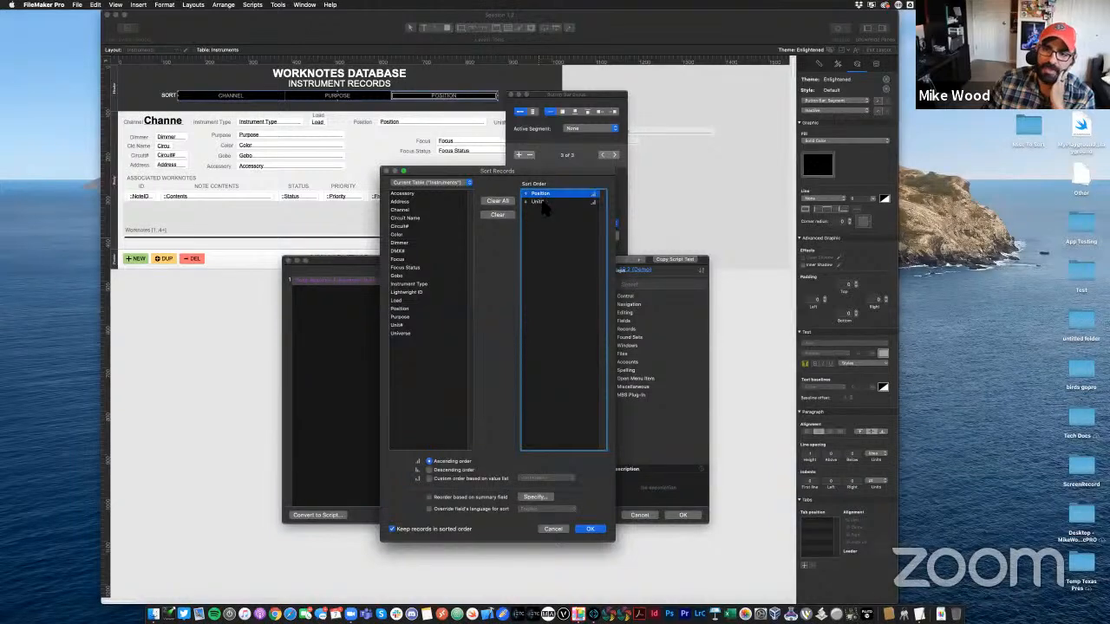
click(544, 202)
click(545, 194)
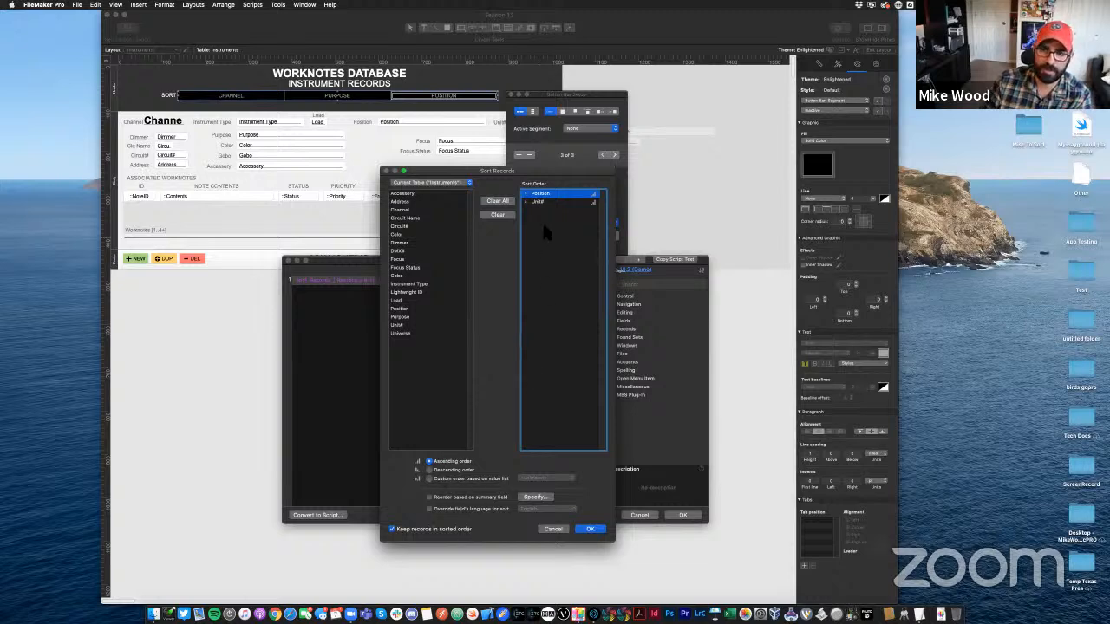
click(545, 202)
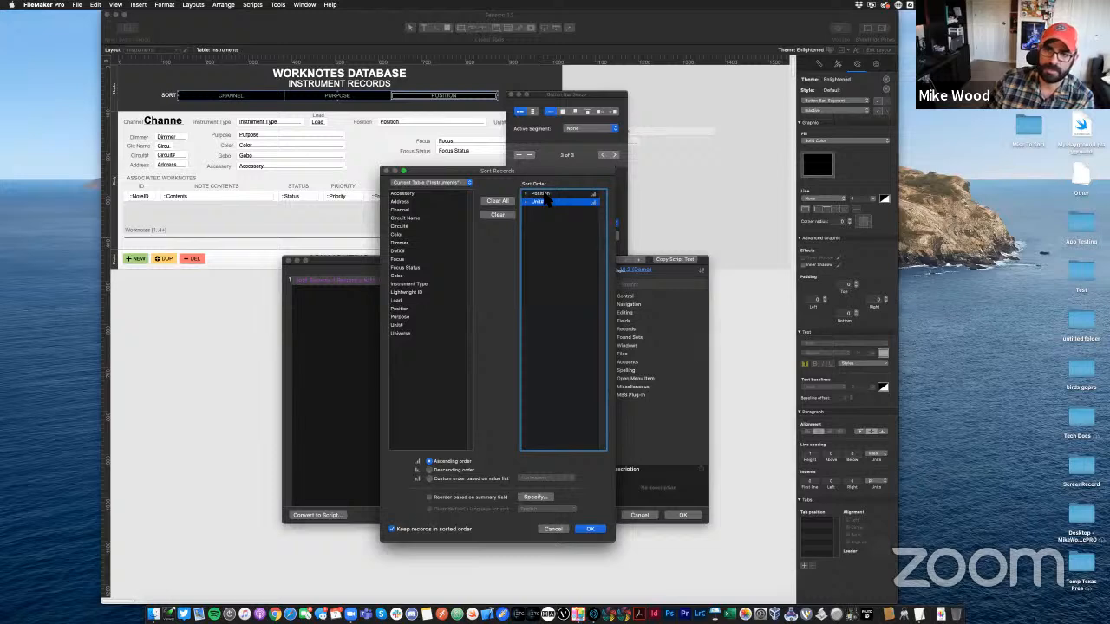
click(544, 194)
click(548, 203)
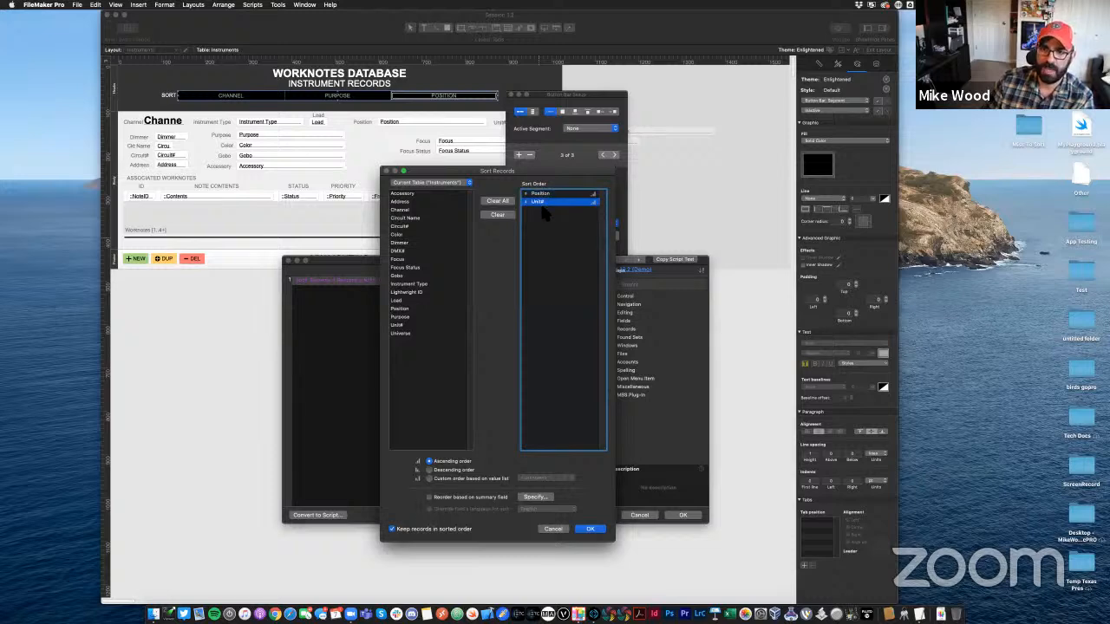
click(444, 473)
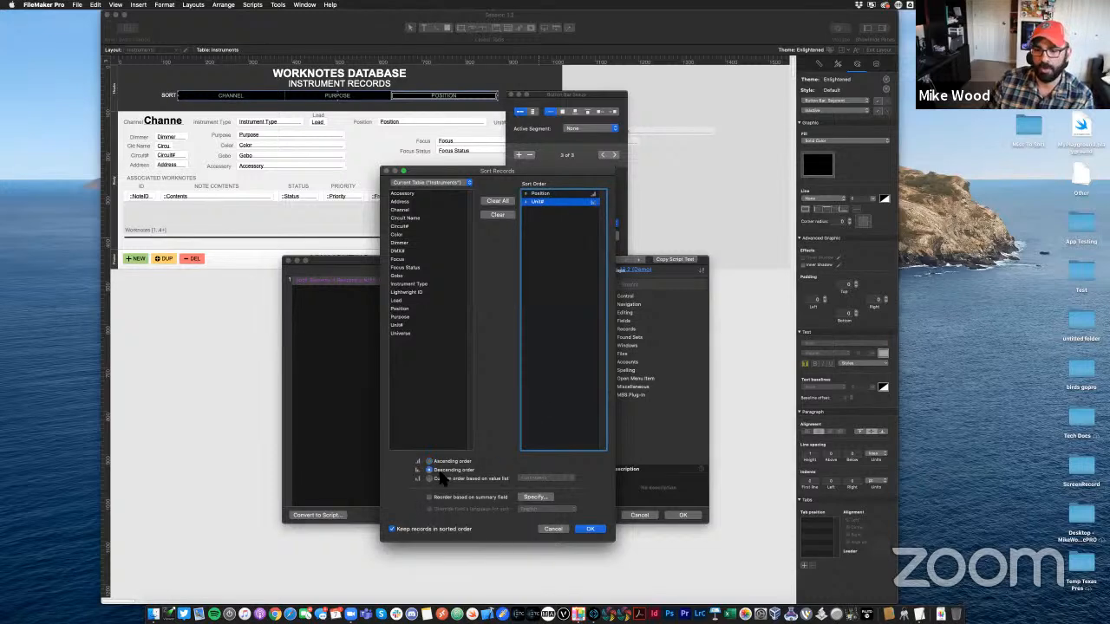
click(450, 462)
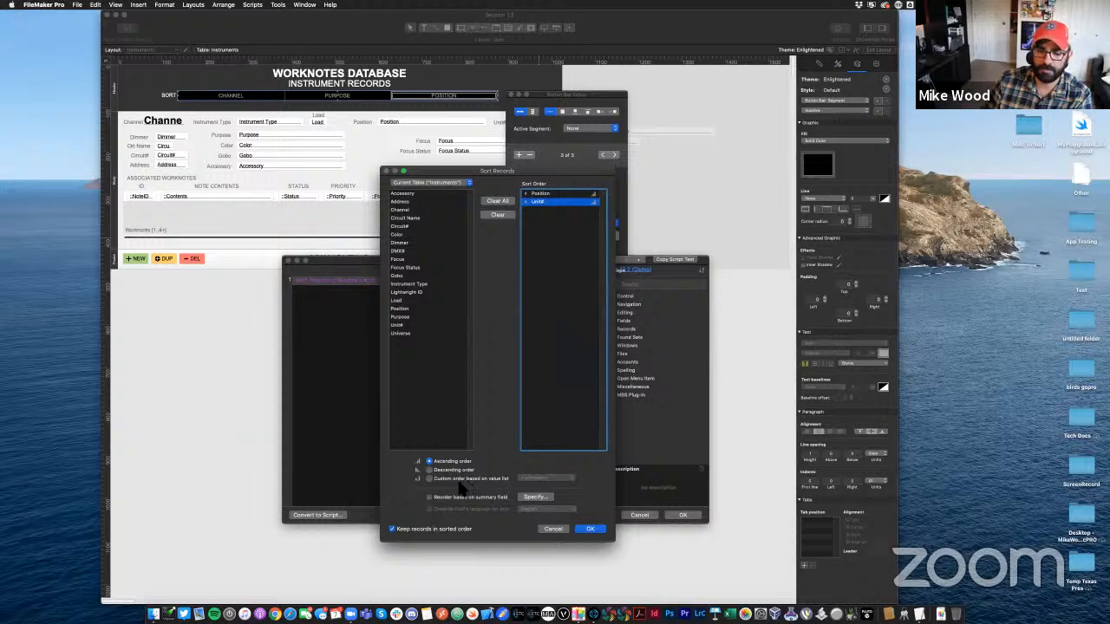
click(562, 193)
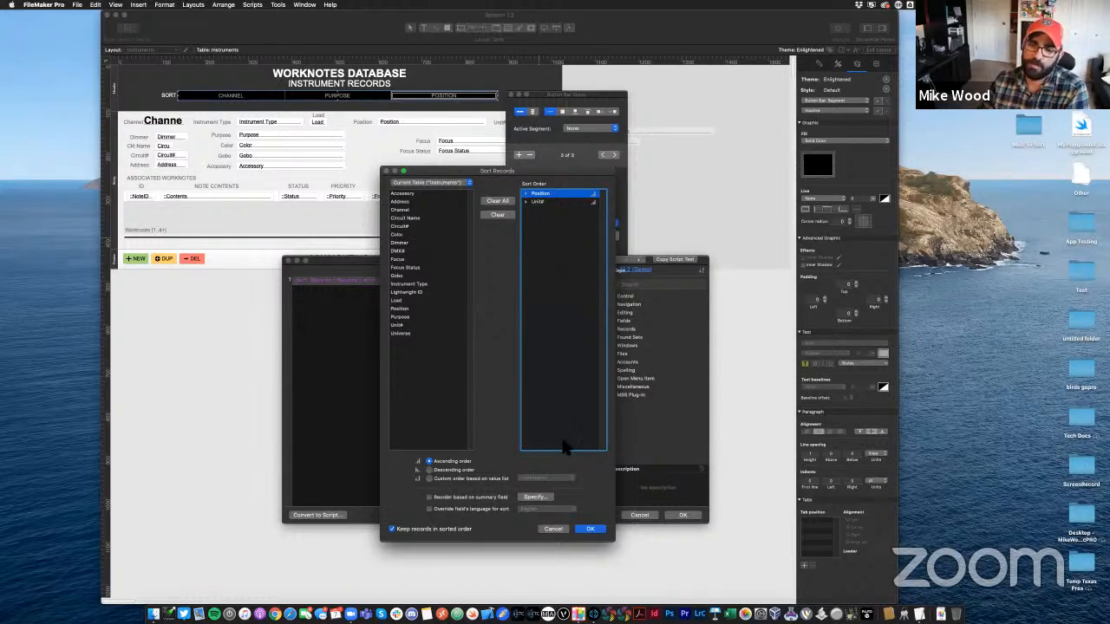
click(588, 529)
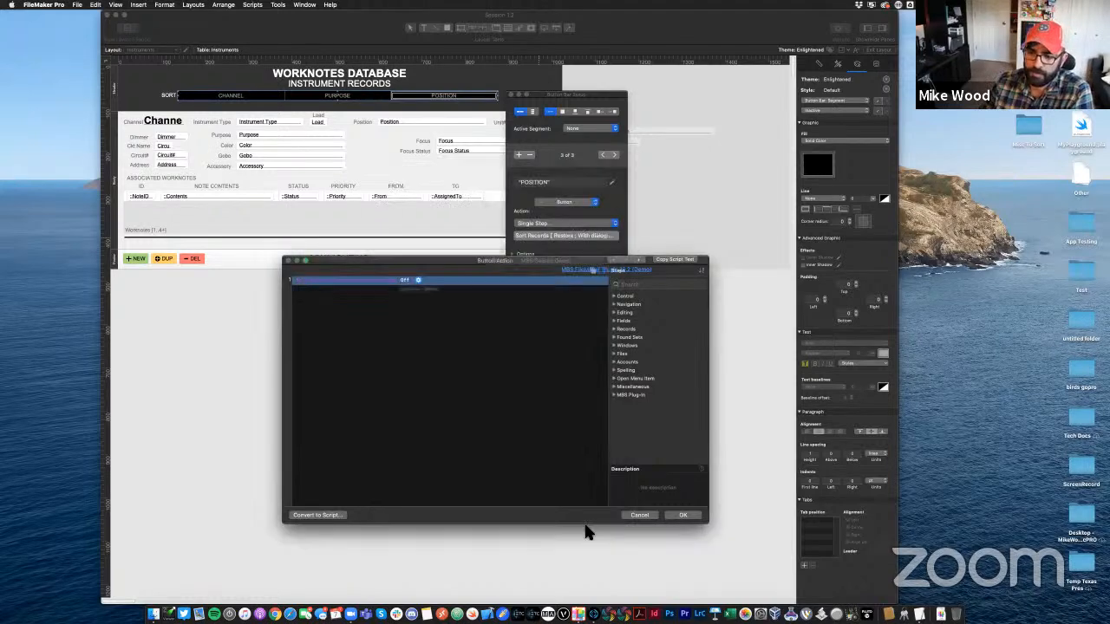
click(676, 515)
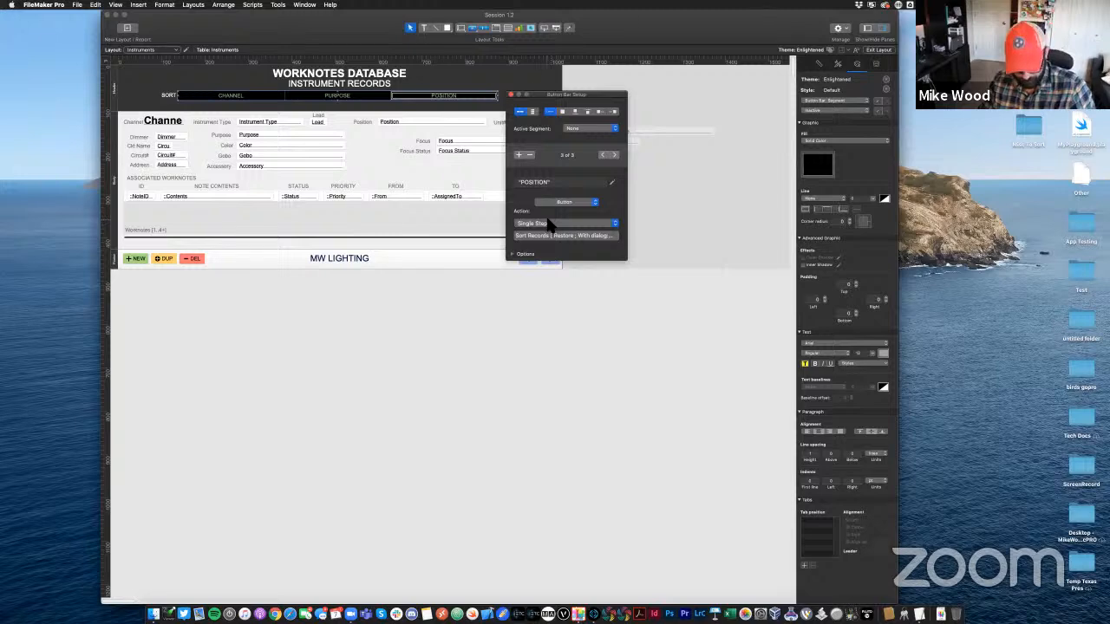
Switch to Browse mode and test the SORT bar by sorting the instruments by purpose and by position
key(super+b)
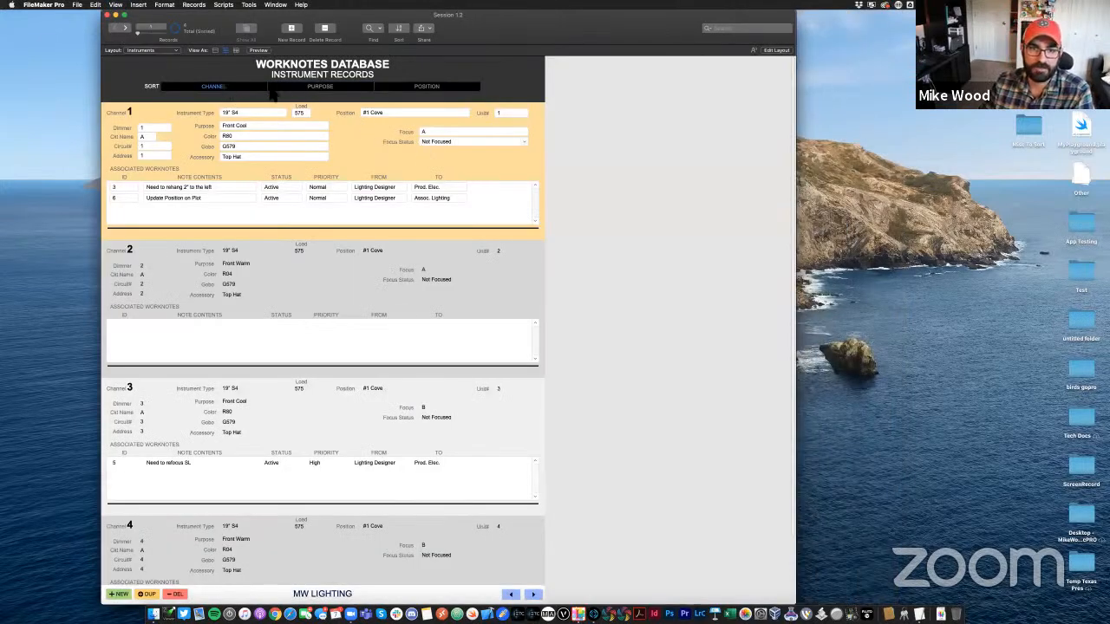
click(314, 88)
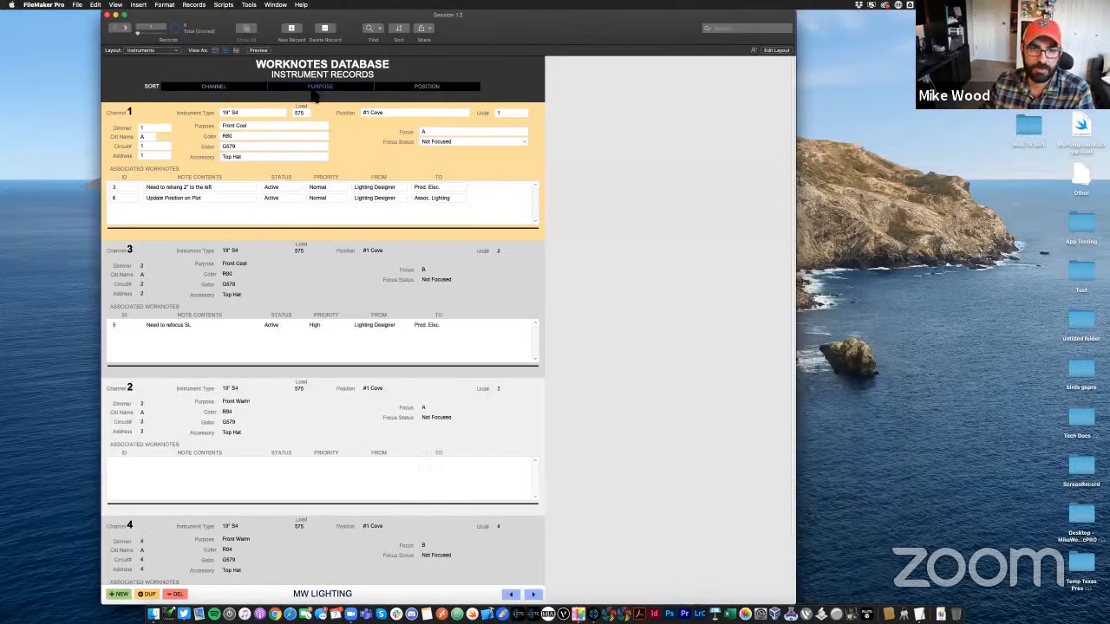
click(427, 87)
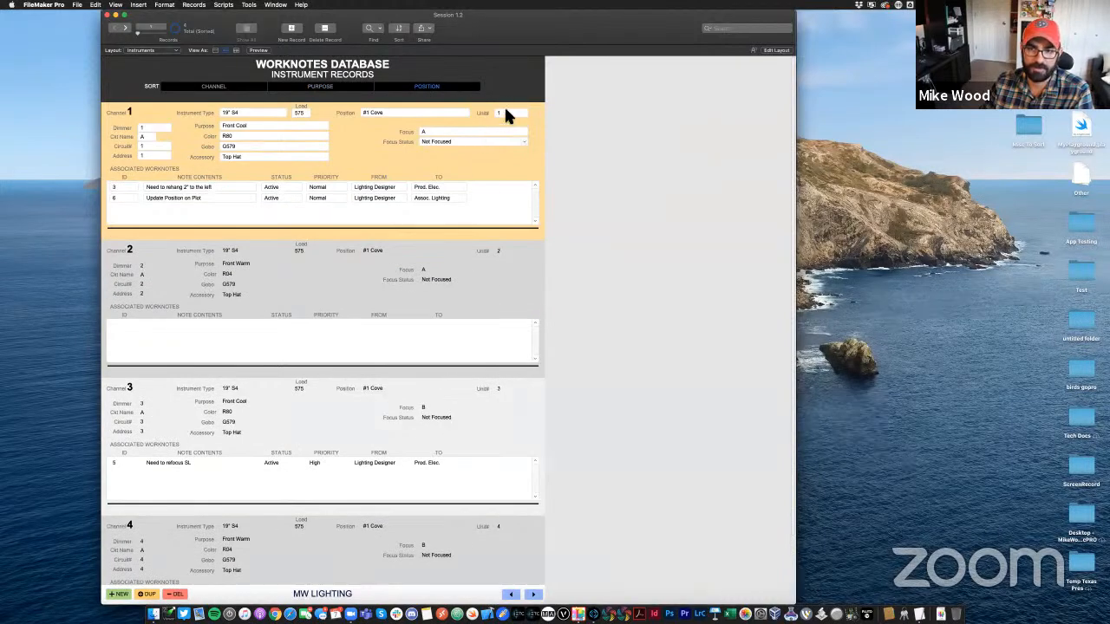
scroll(511, 451, down, 2)
scroll(498, 365, up, 2)
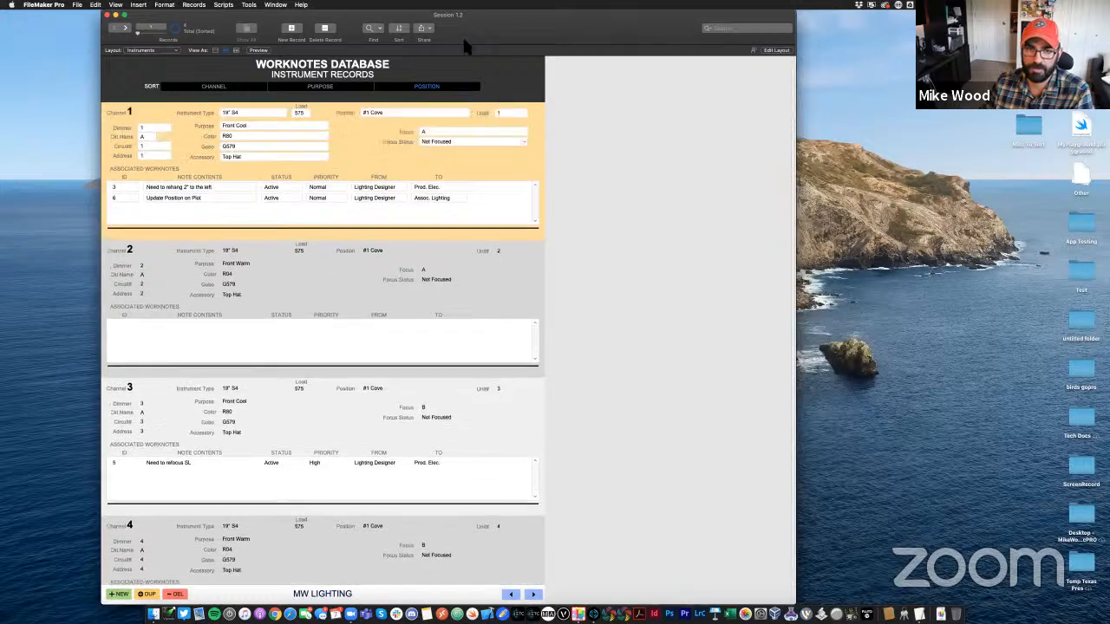
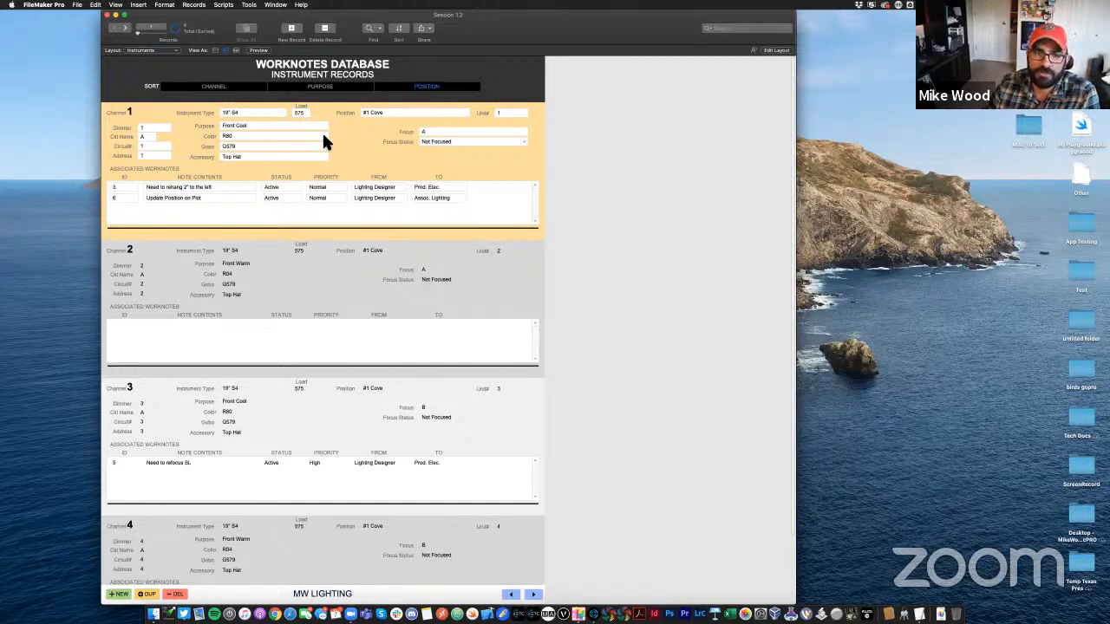
Find the instrument records with color R80, and show all records again
click(369, 29)
click(254, 139)
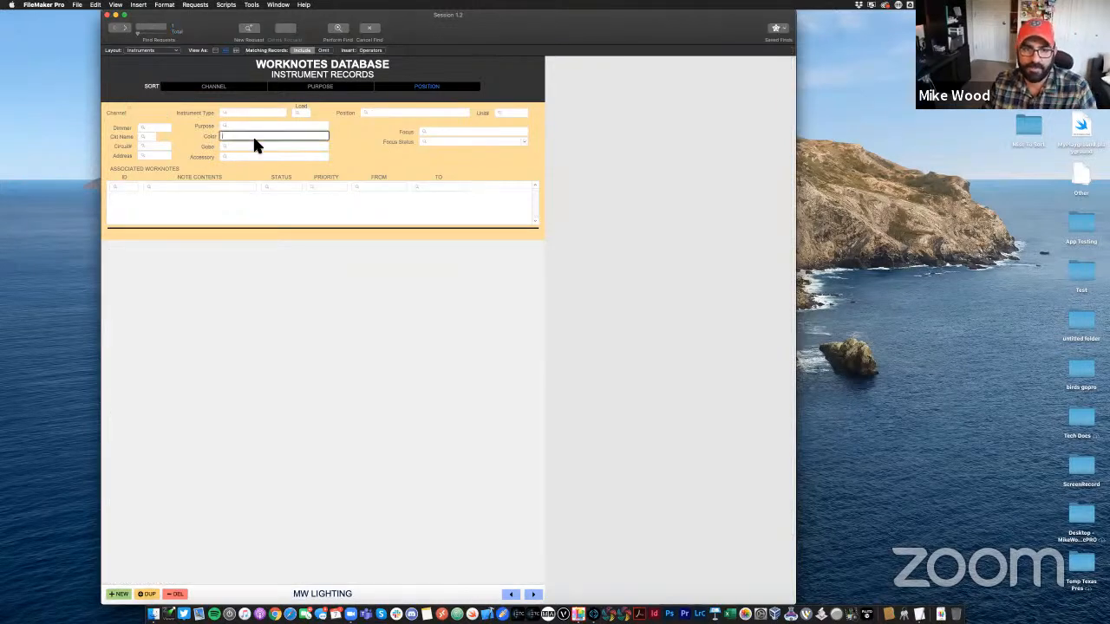
text(R80)
key(Return)
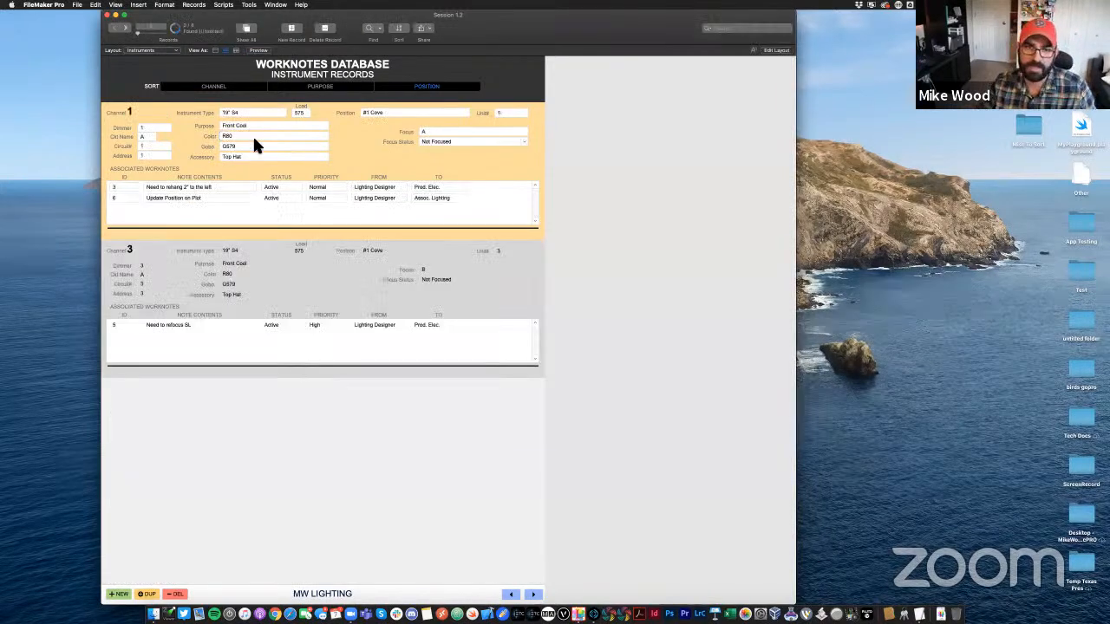
click(246, 31)
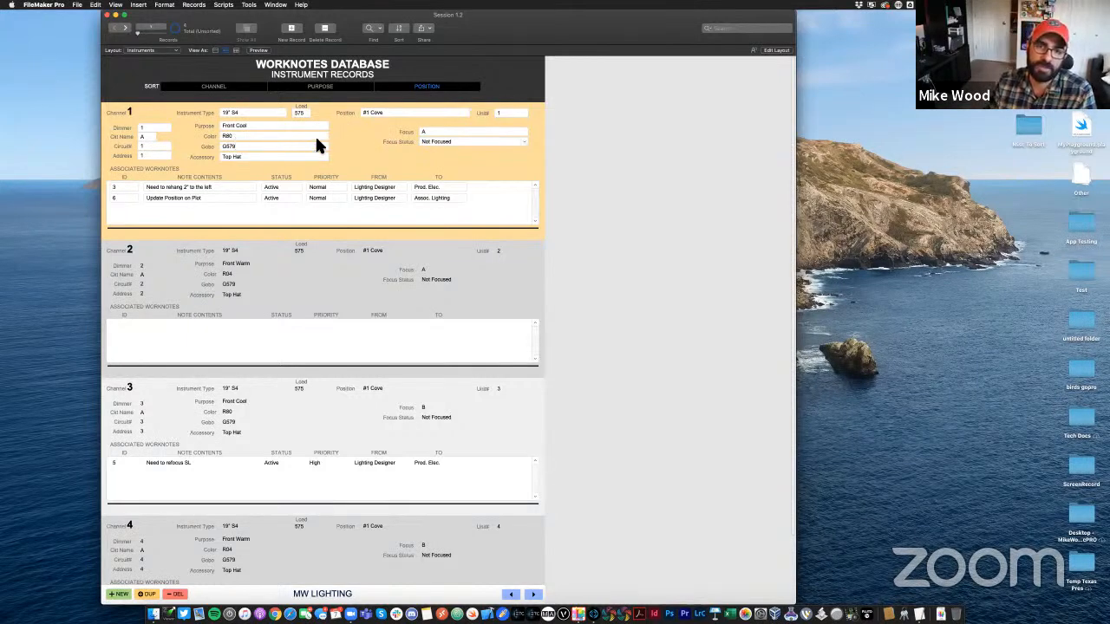
Switch to Layout mode and draw a small button beside the Color field in the Instruments layout
key(super+l)
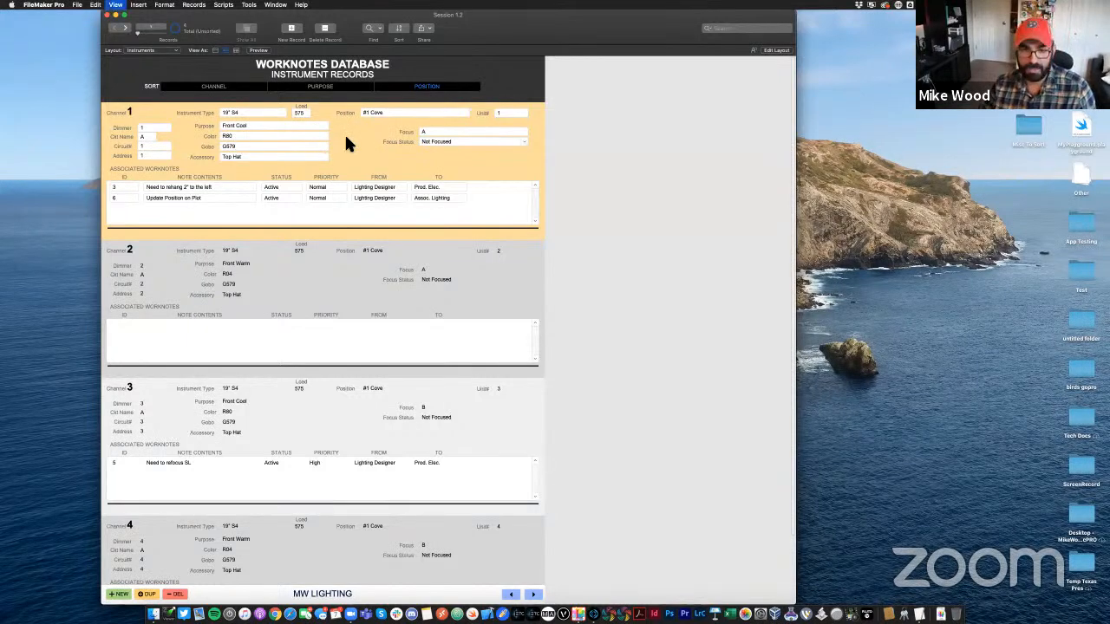
click(476, 27)
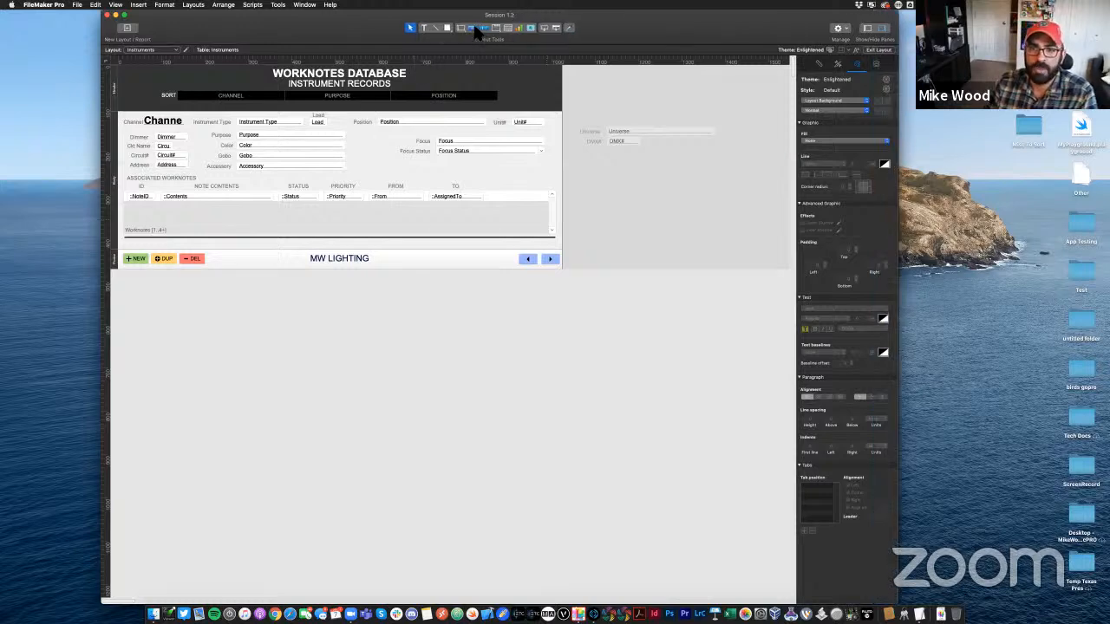
drag(349, 141, 366, 151)
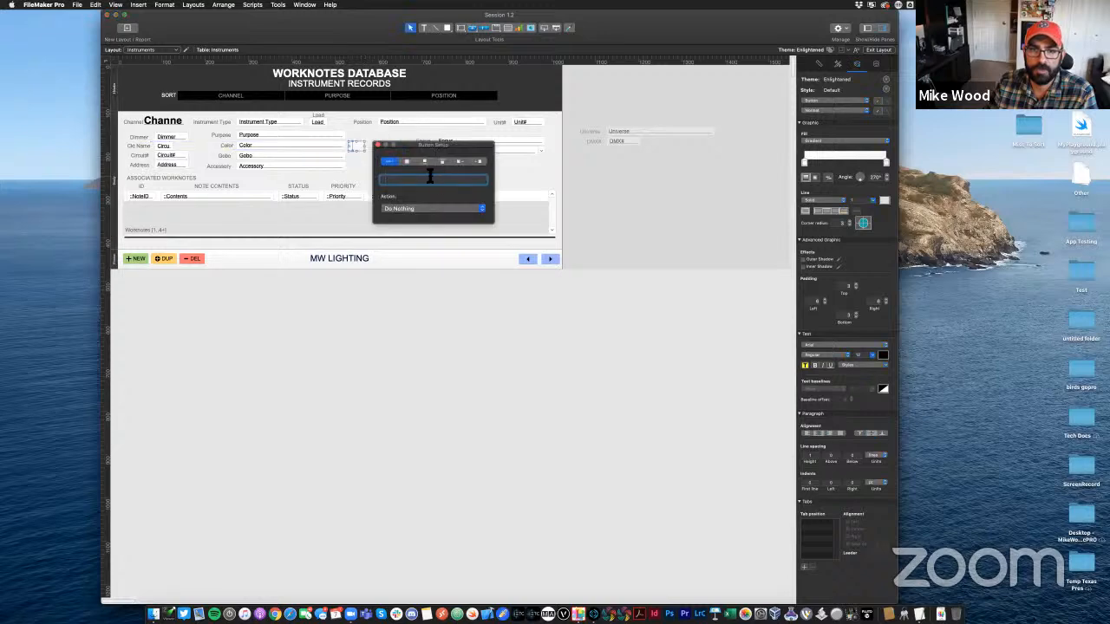
Give the new button beside the Color field a solid magnifying-glass icon instead of a text label
click(407, 161)
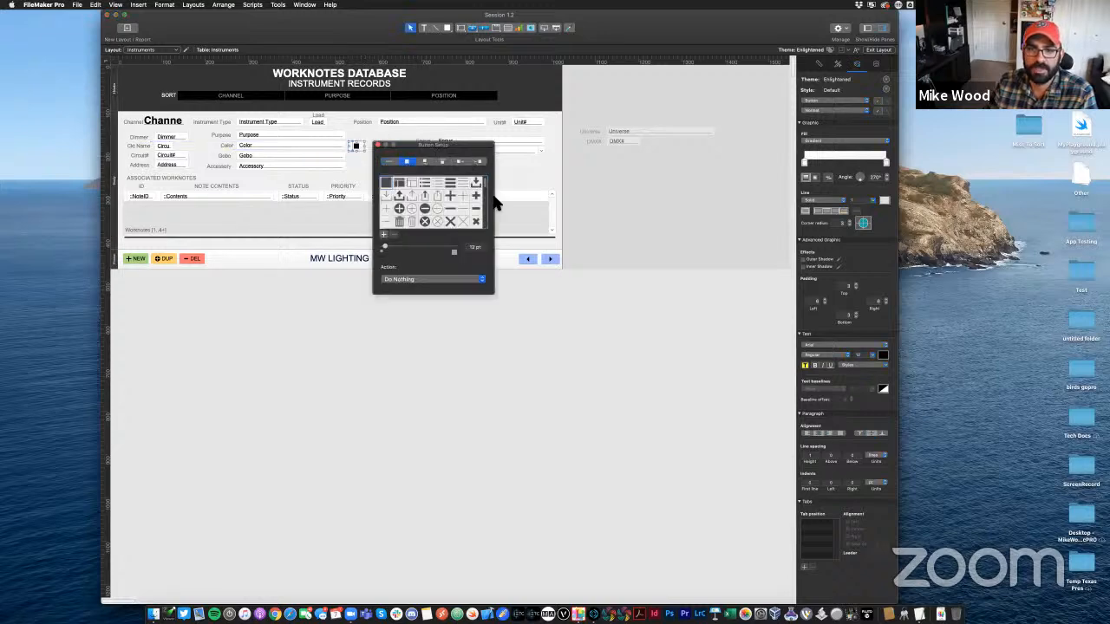
scroll(472, 211, down, 2)
scroll(448, 201, down, 5)
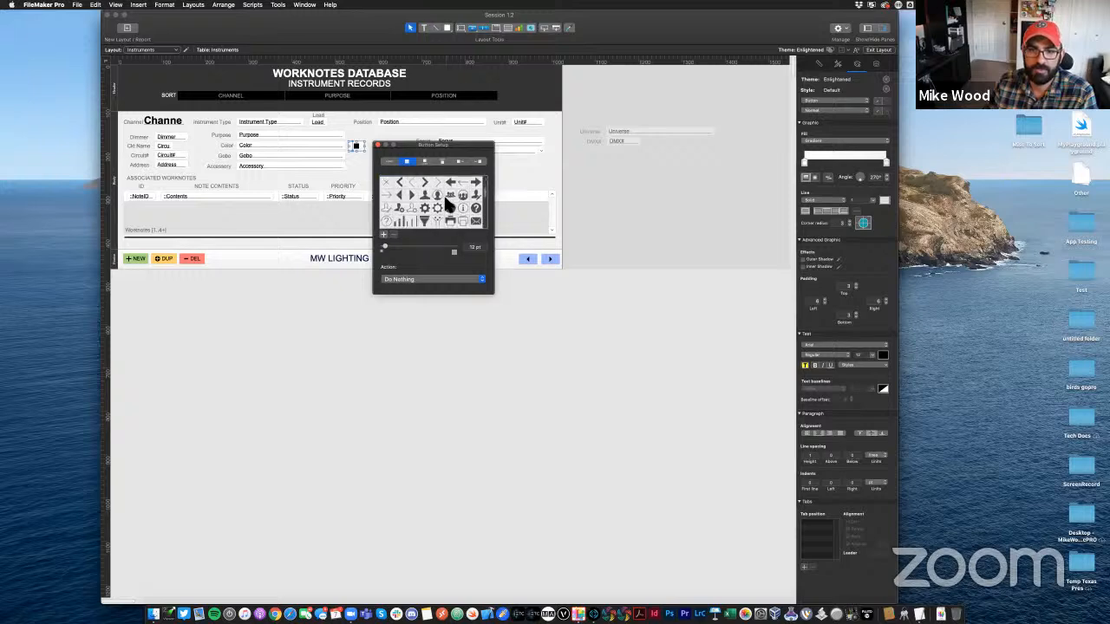
scroll(443, 198, down, 8)
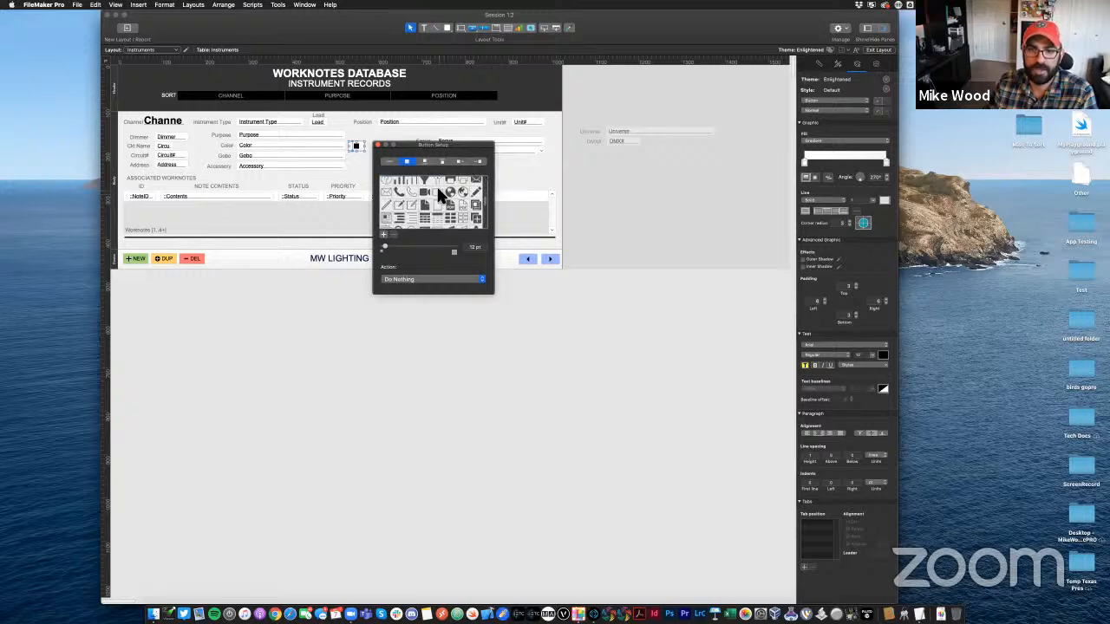
click(399, 211)
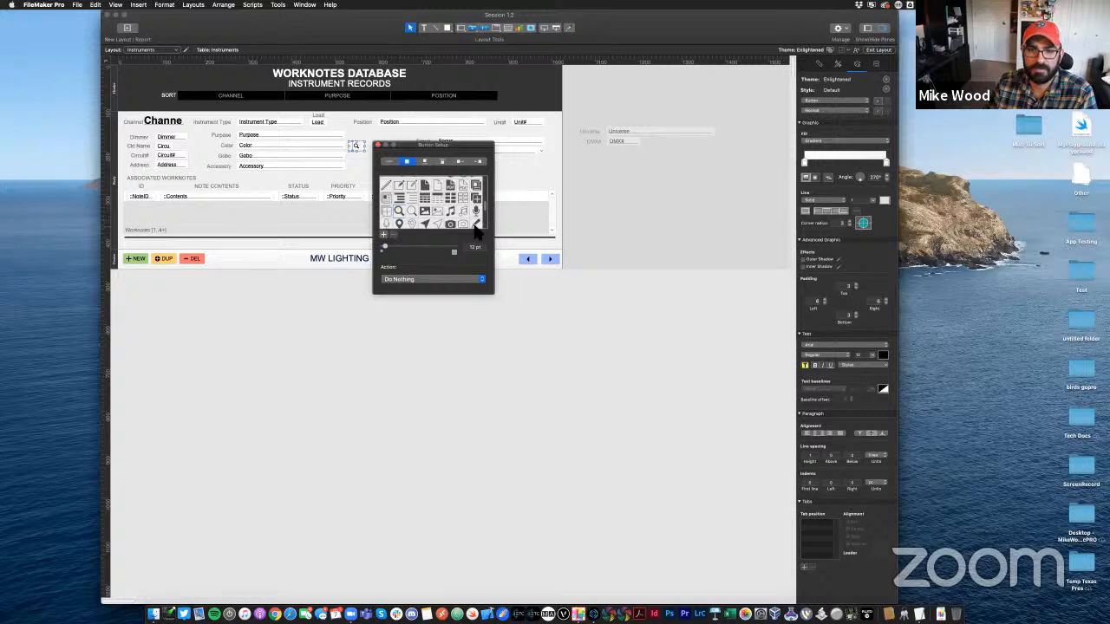
click(356, 152)
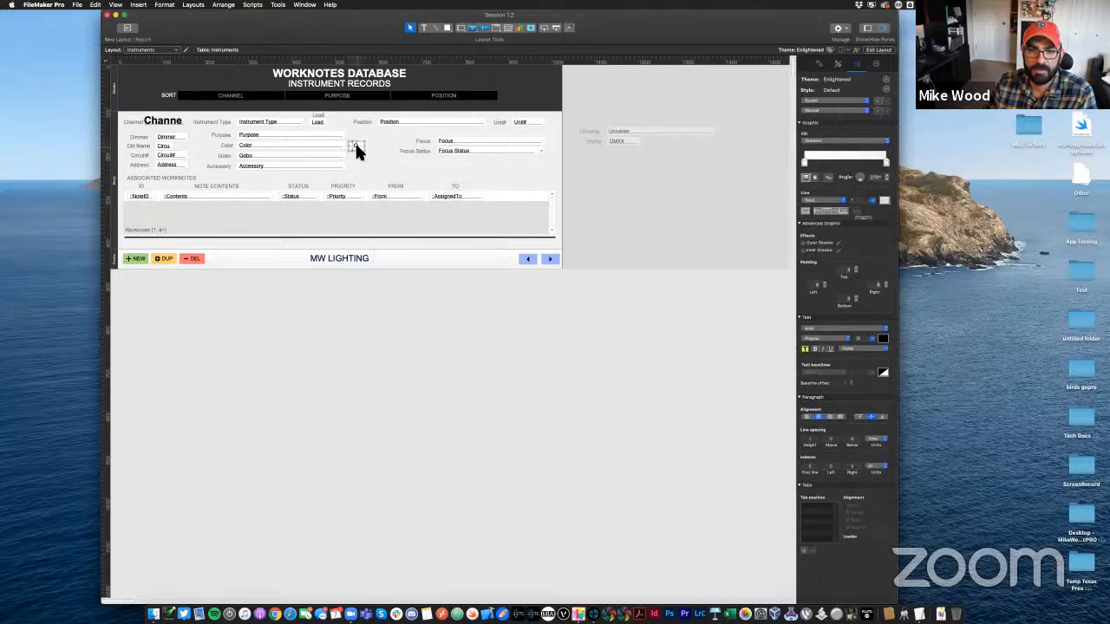
Align the magnifying-glass button vertically with the Color field
click(377, 149)
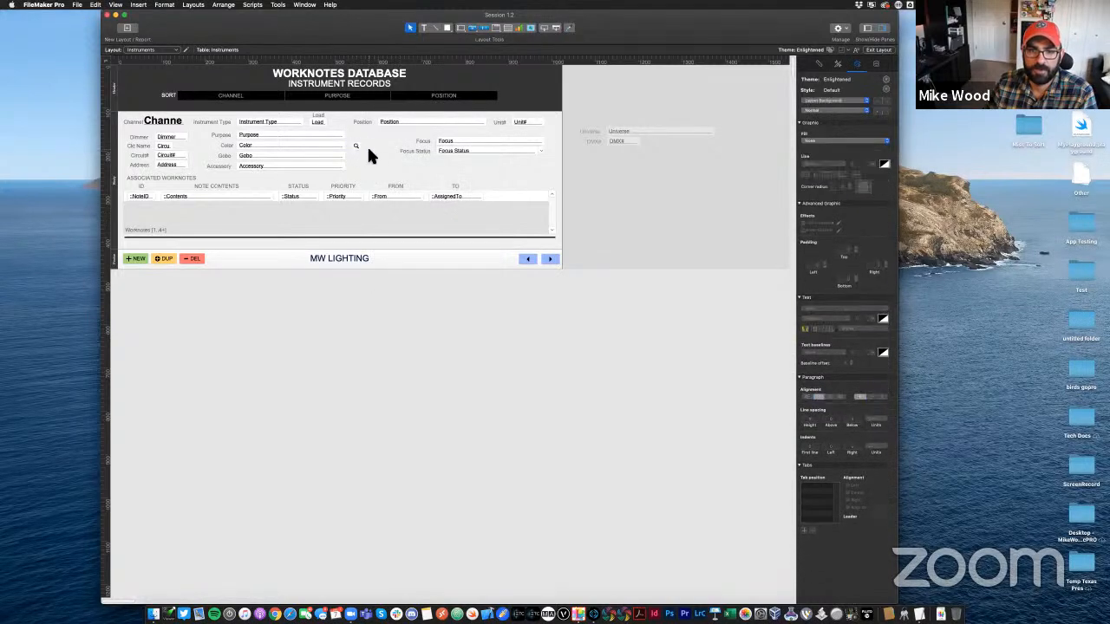
click(360, 147)
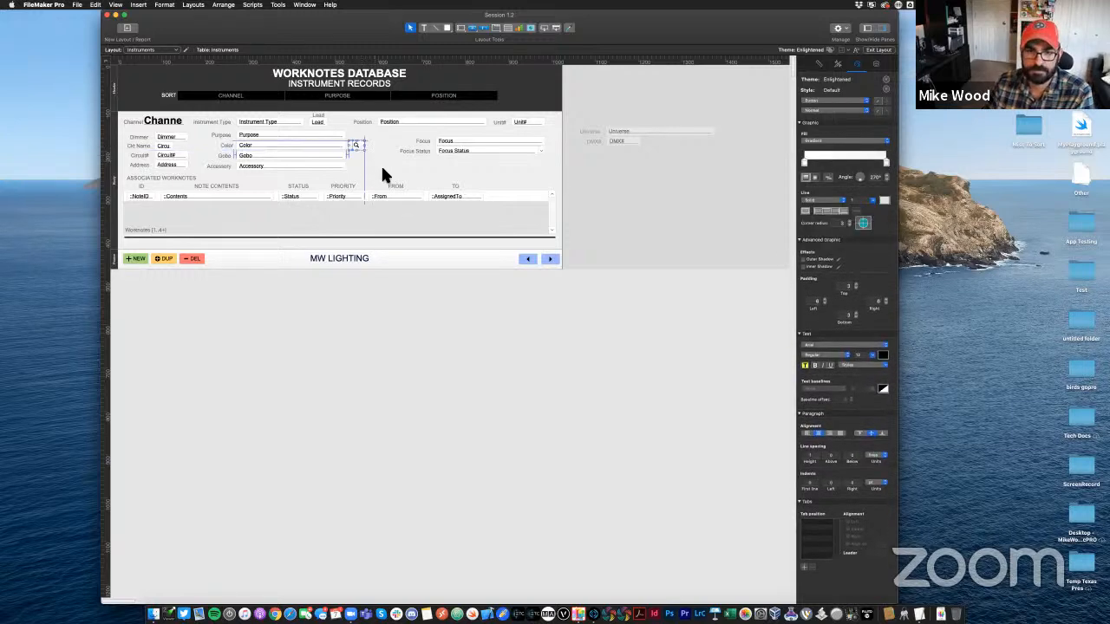
click(382, 173)
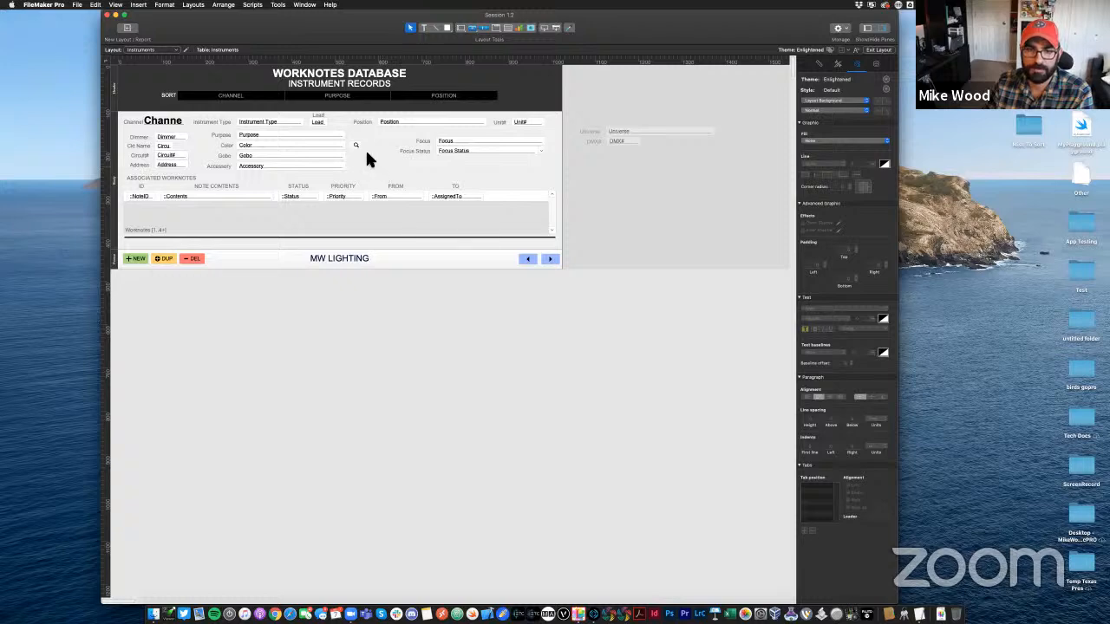
double_click(357, 143)
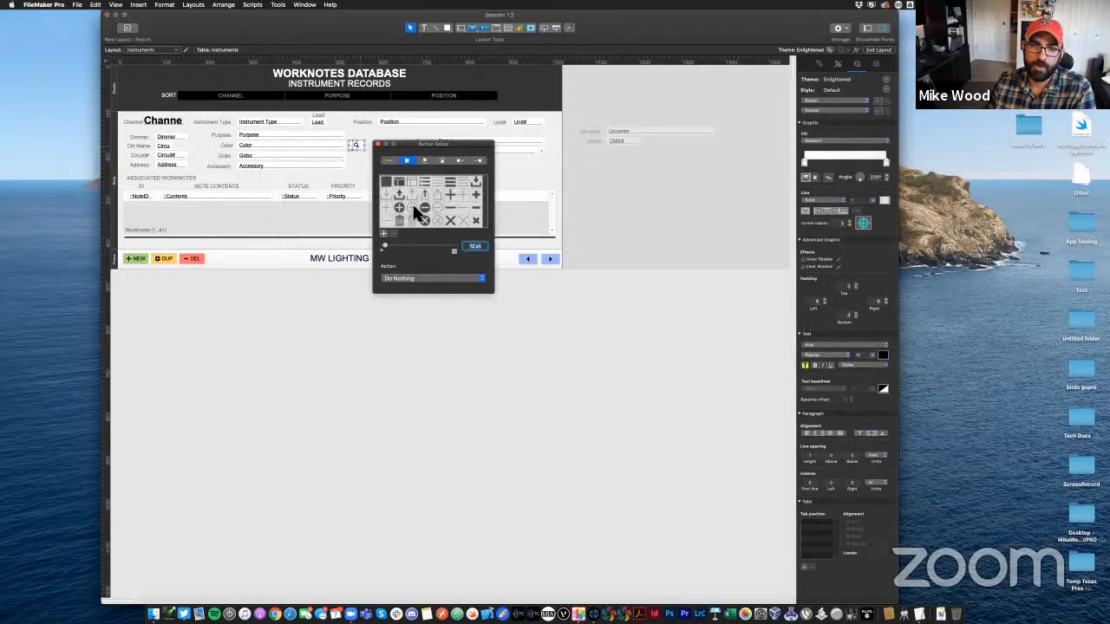
drag(425, 152, 403, 269)
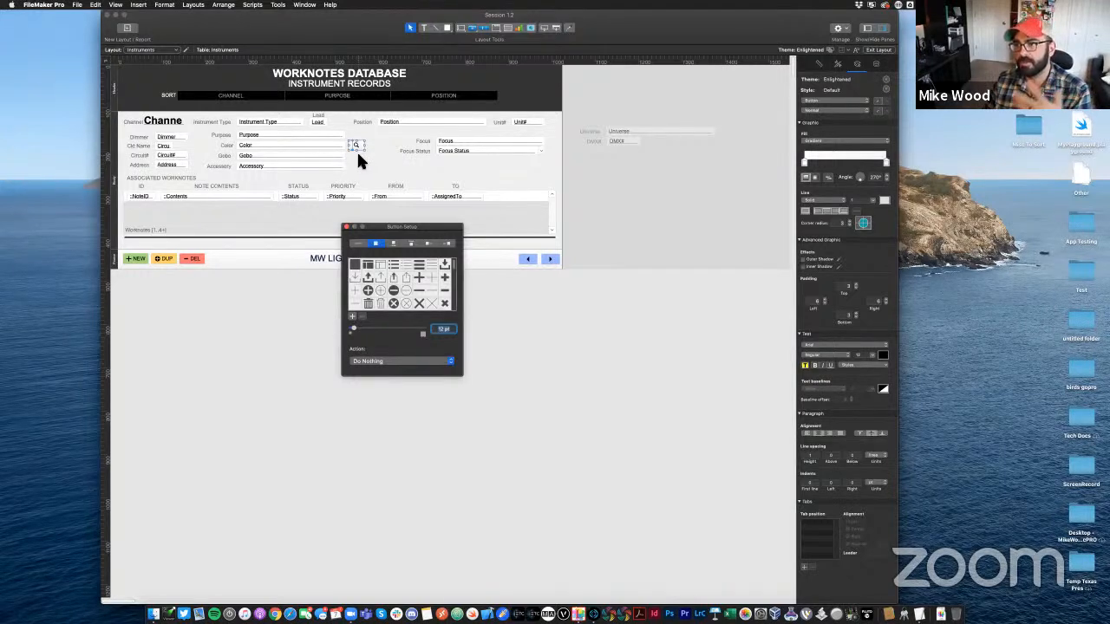
click(346, 227)
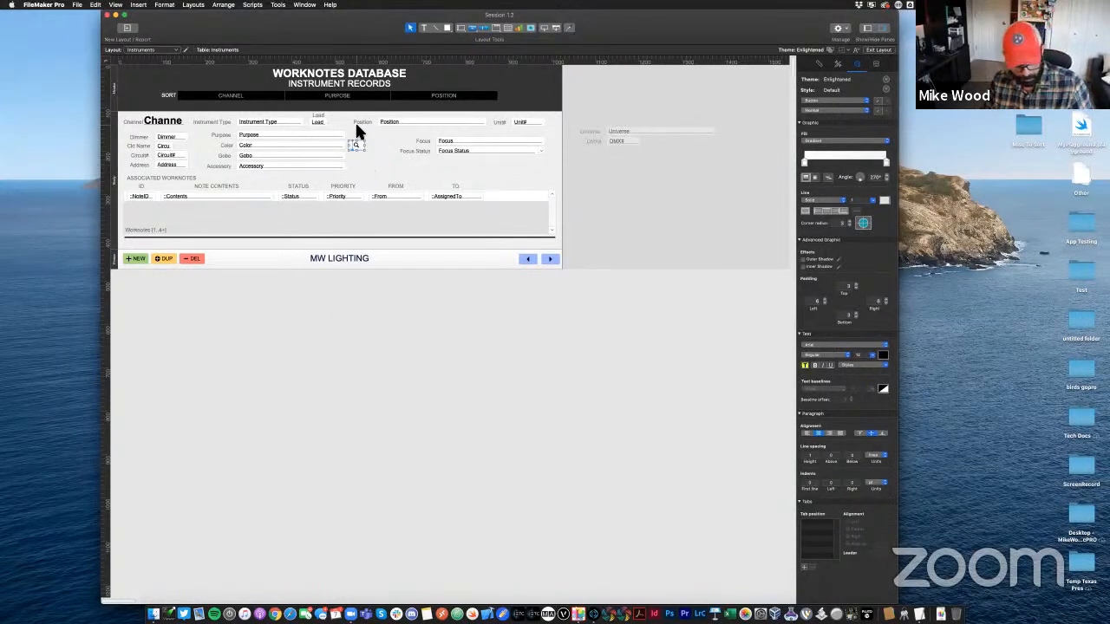
Open the Script Workspace for the database and move its window clear of the layout's Color field area
click(79, 5)
mouse_move(112, 75)
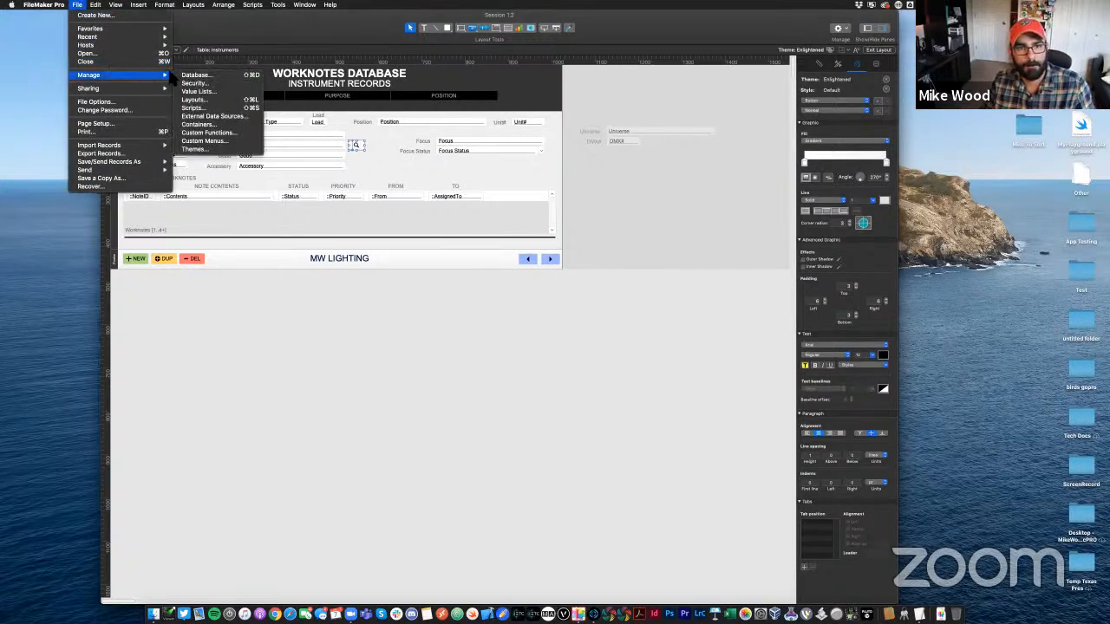
click(218, 109)
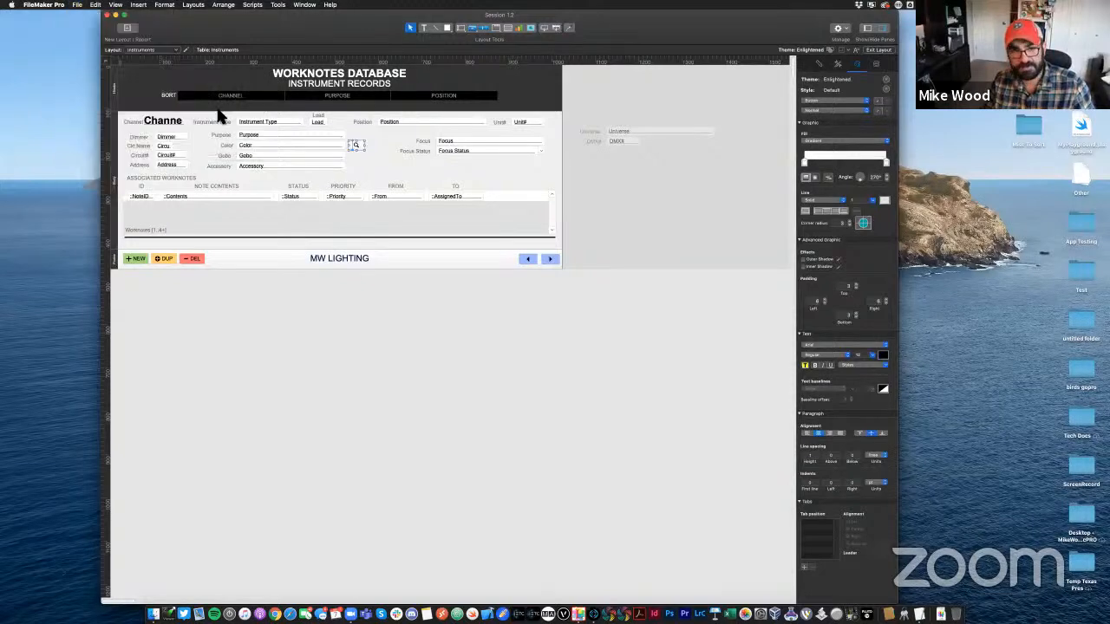
drag(40, 10, 273, 132)
mouse_move(421, 149)
mouse_down()
mouse_move(397, 119)
mouse_move(415, 139)
mouse_up()
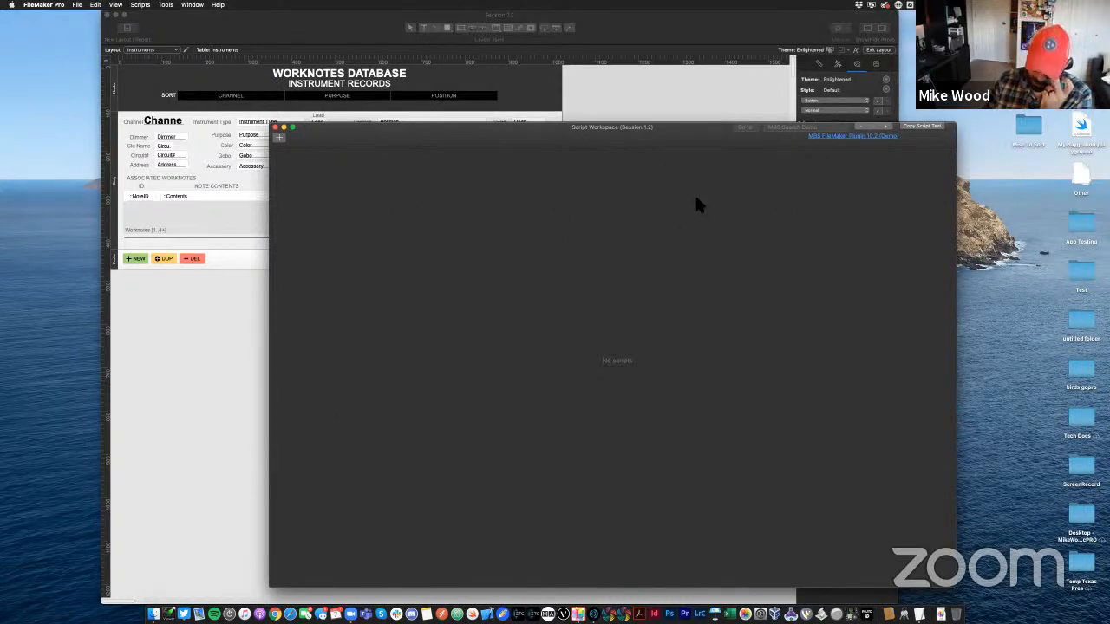
Create a new script named Search For Color
click(279, 137)
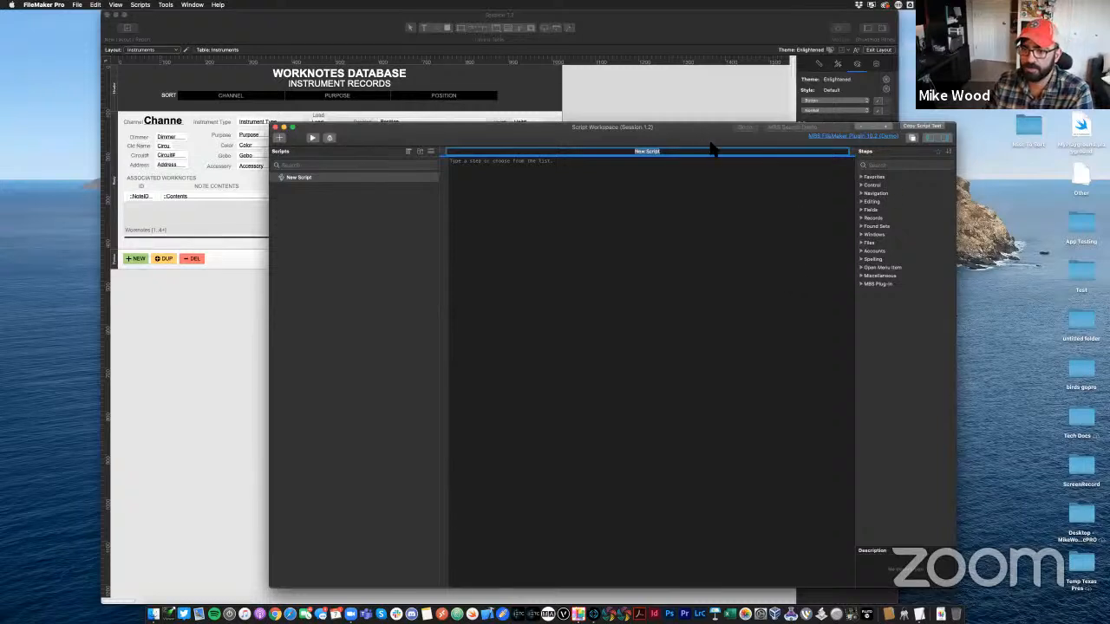
triple_click(649, 155)
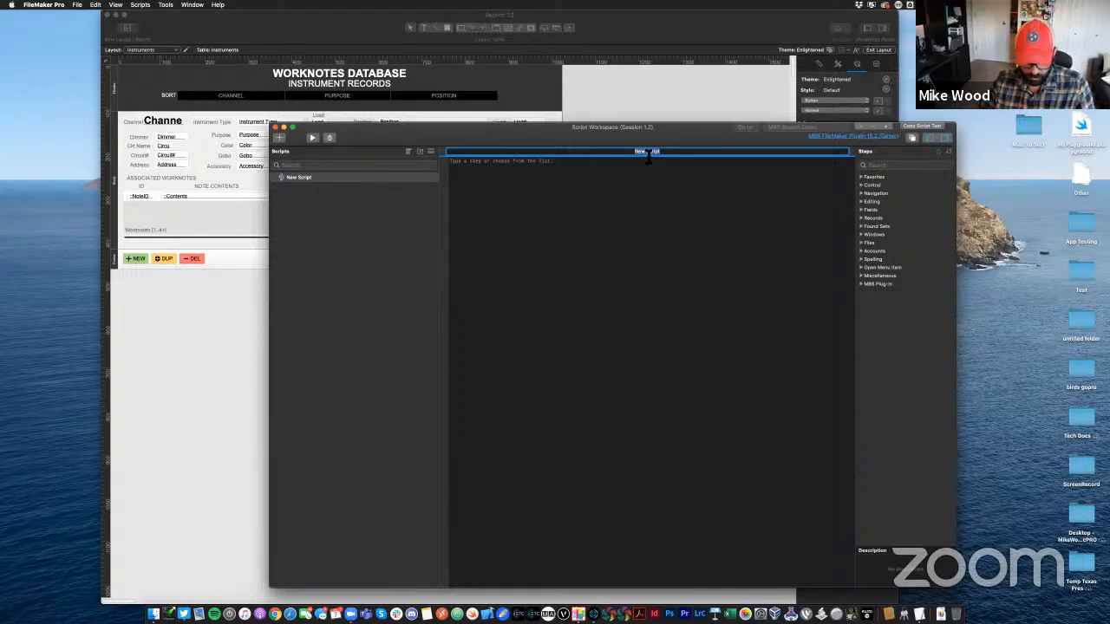
text(Search For Co)
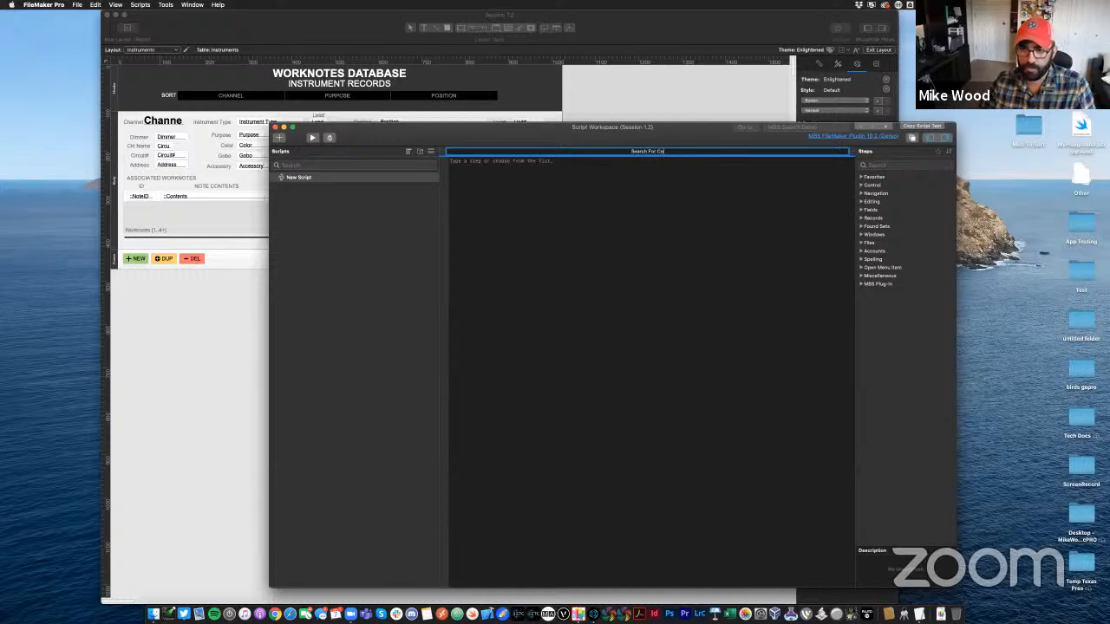
text(lor)
key(Return)
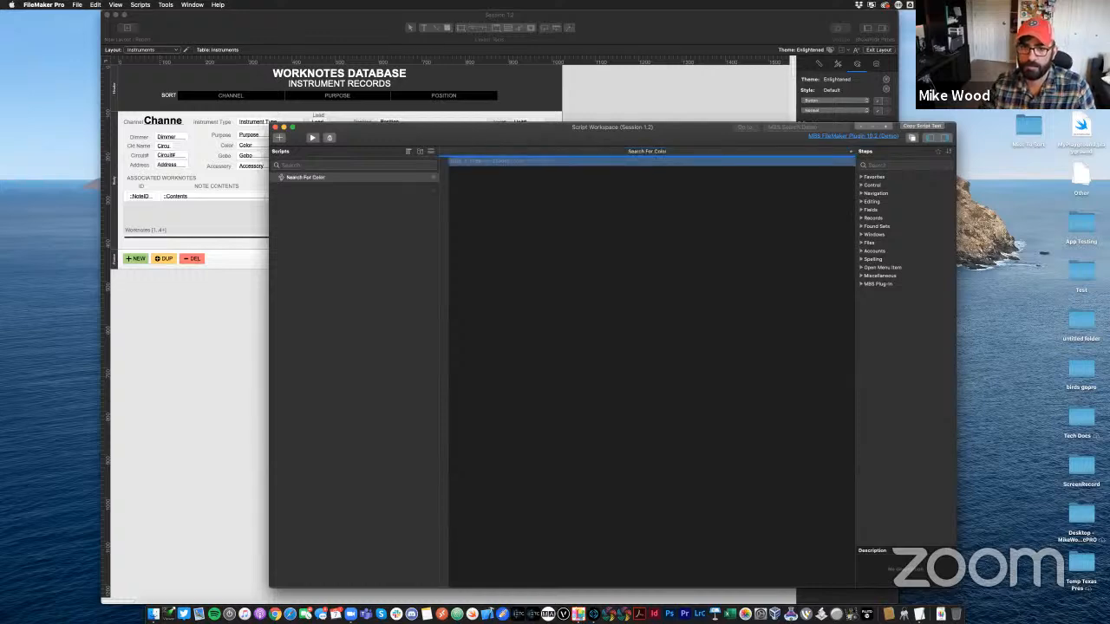
Add a separator to the script list and place it above the Search For Color script
click(379, 192)
click(330, 178)
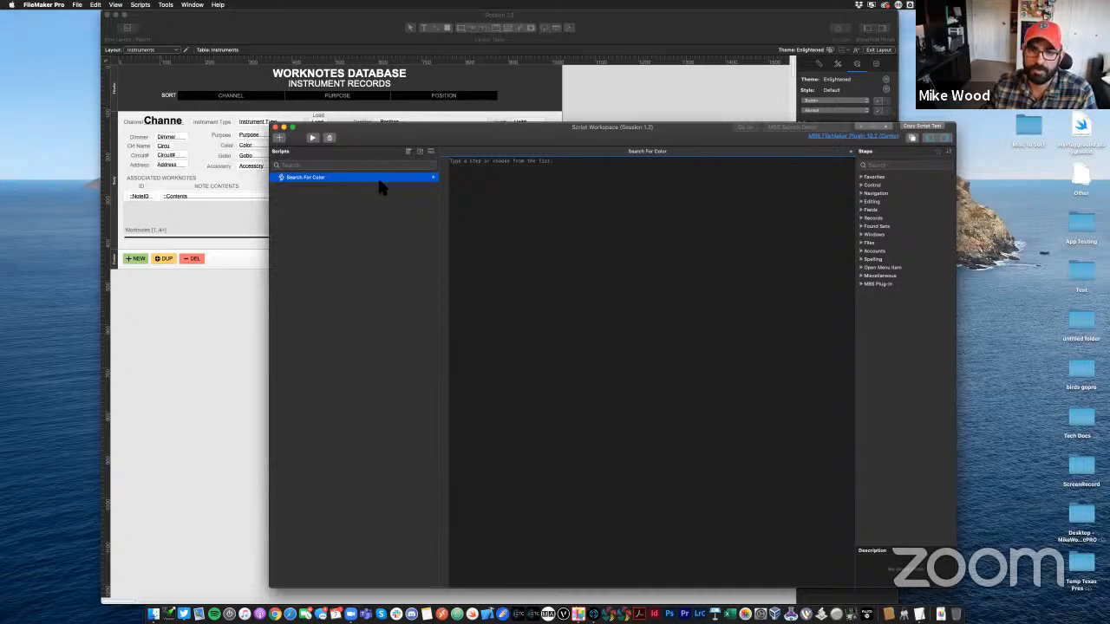
click(431, 151)
drag(343, 186, 384, 173)
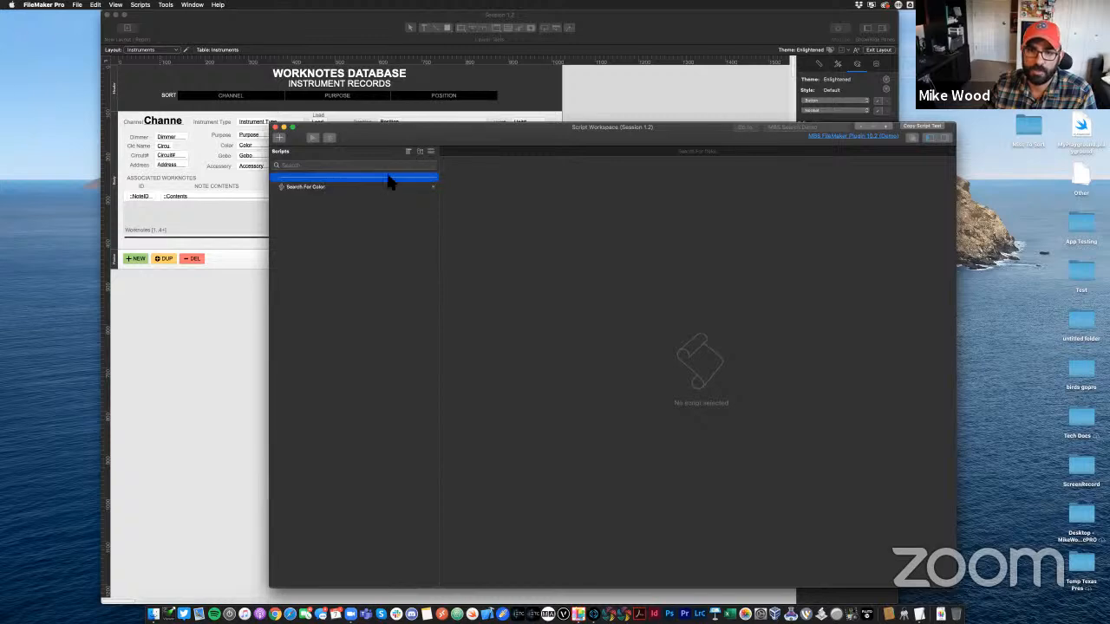
Create a script folder named Instrument Finds and move the Search For Color script into it
click(420, 152)
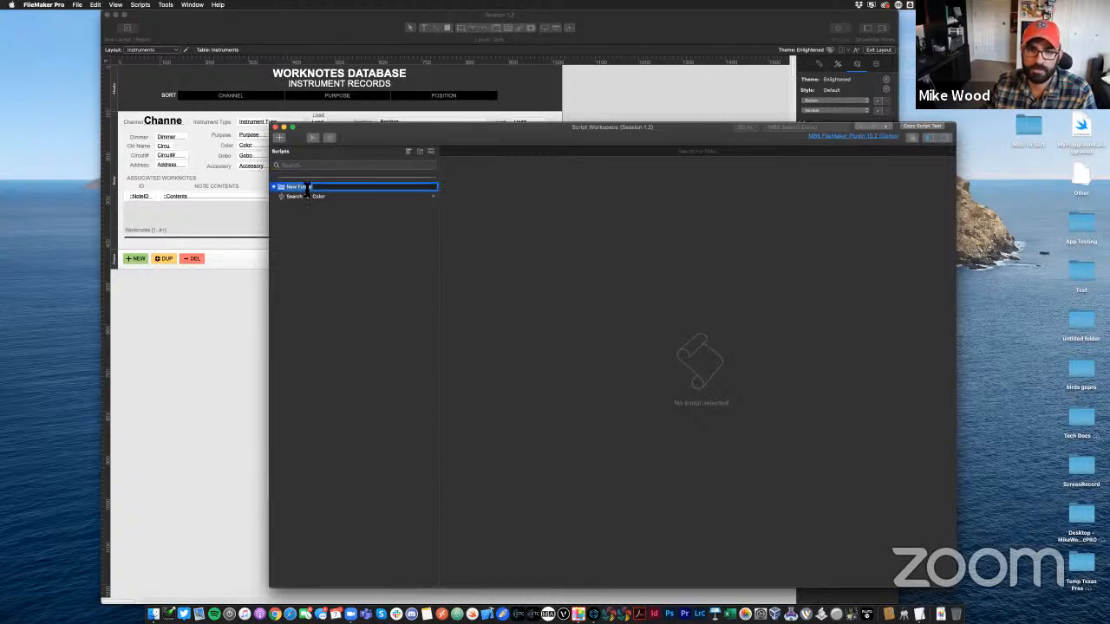
text(Inst)
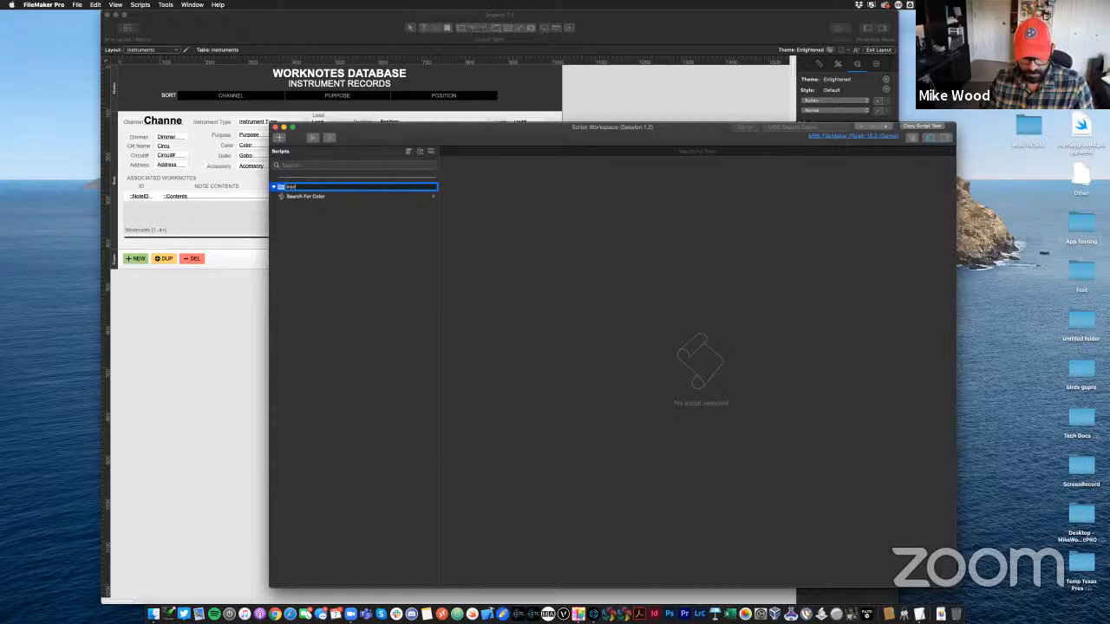
text(rument)
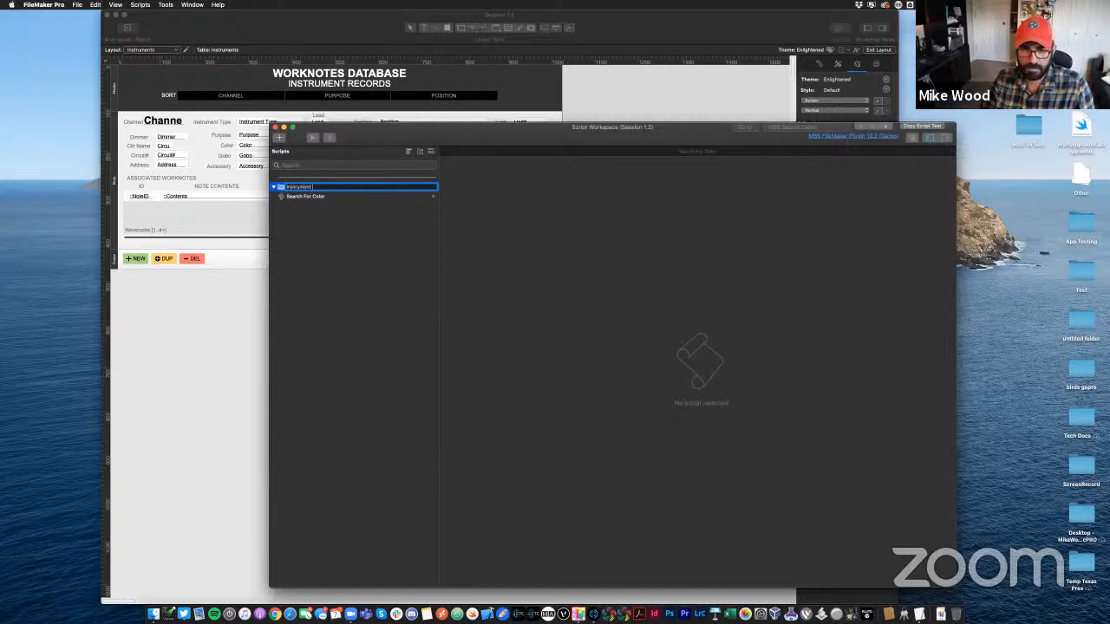
text( Finds)
key(Return)
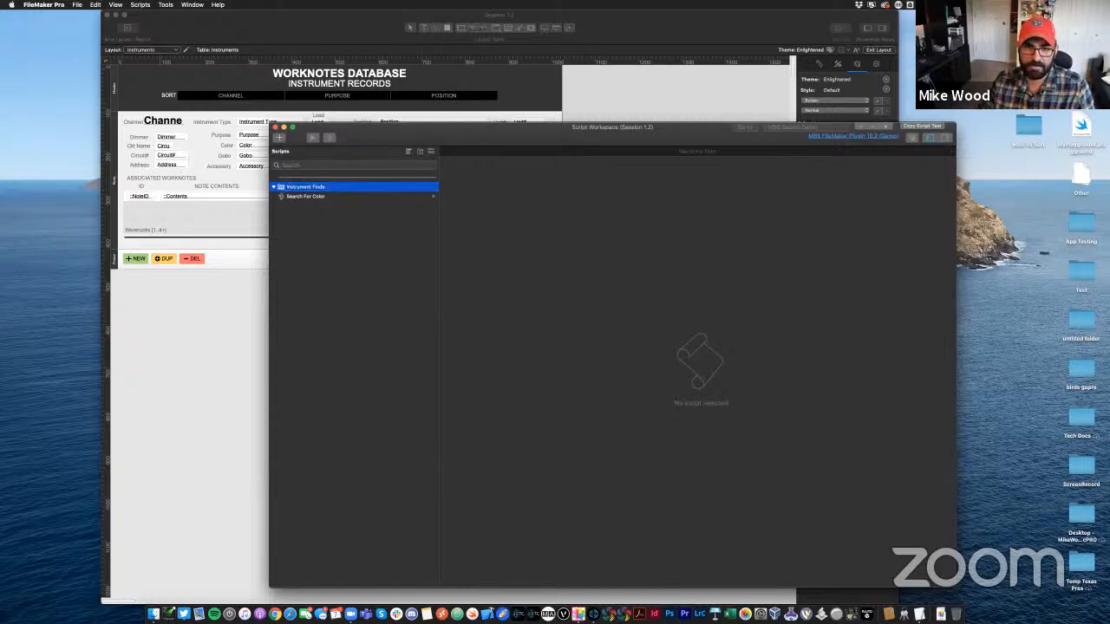
click(299, 197)
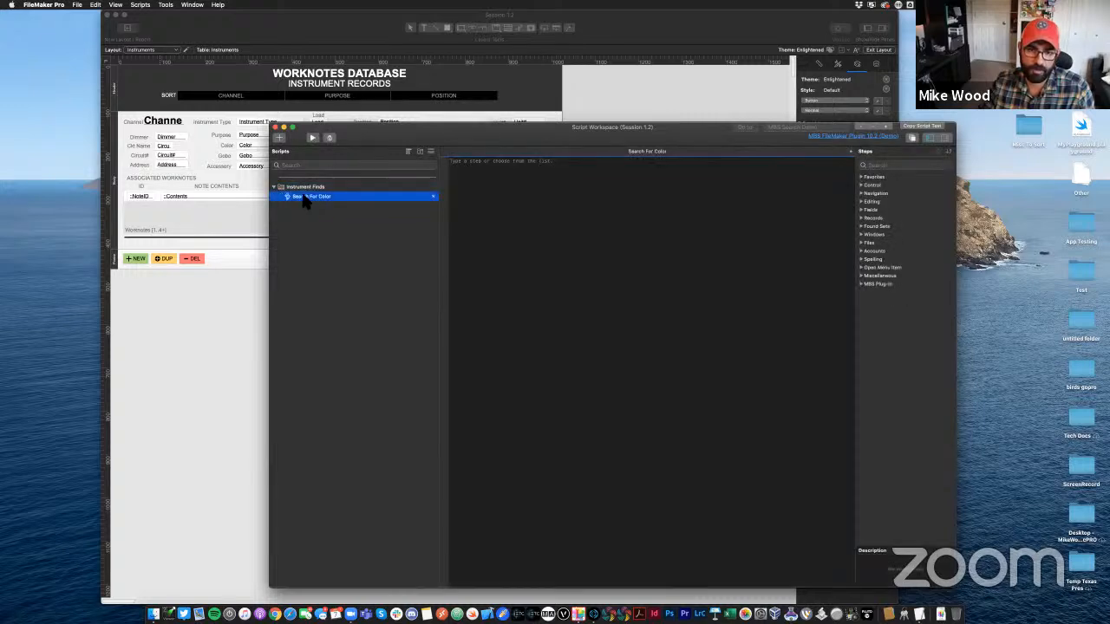
Add a second separator to the script list and place it below the Instrument Finds folder
click(312, 186)
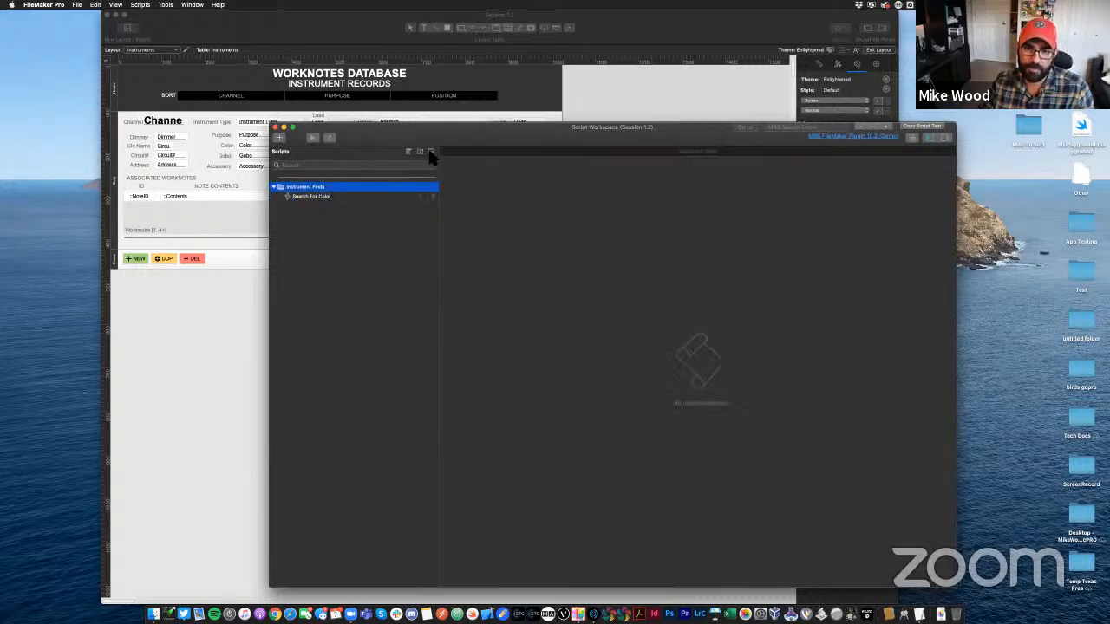
click(430, 152)
mouse_move(331, 196)
mouse_down()
mouse_move(328, 213)
mouse_move(315, 211)
mouse_up()
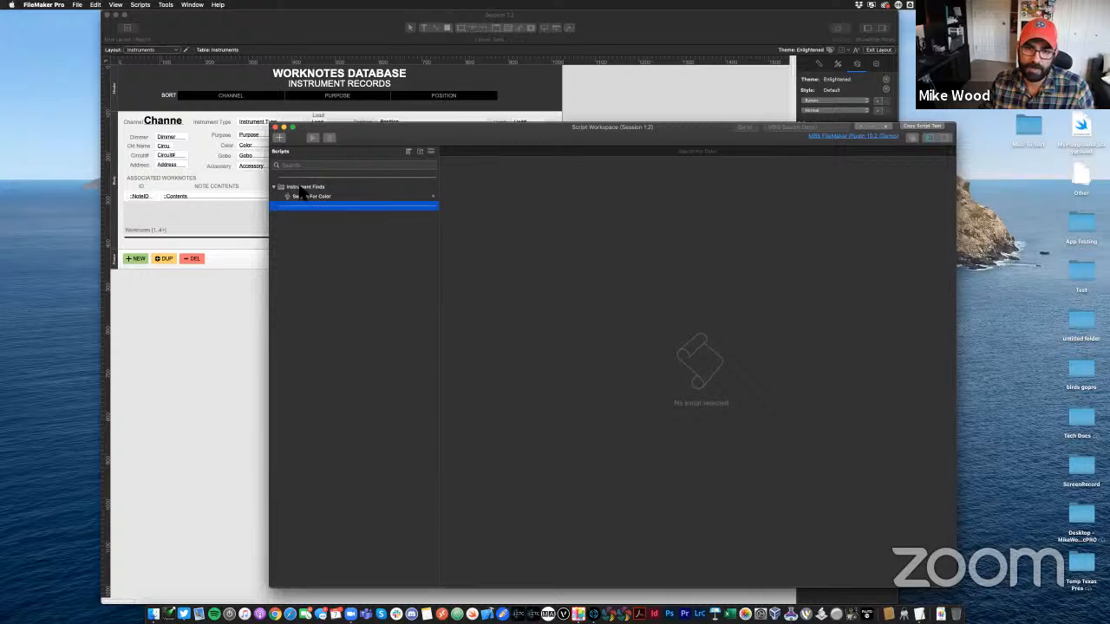
Open the Search For Color script and add a Set Variable step as its first line
click(301, 188)
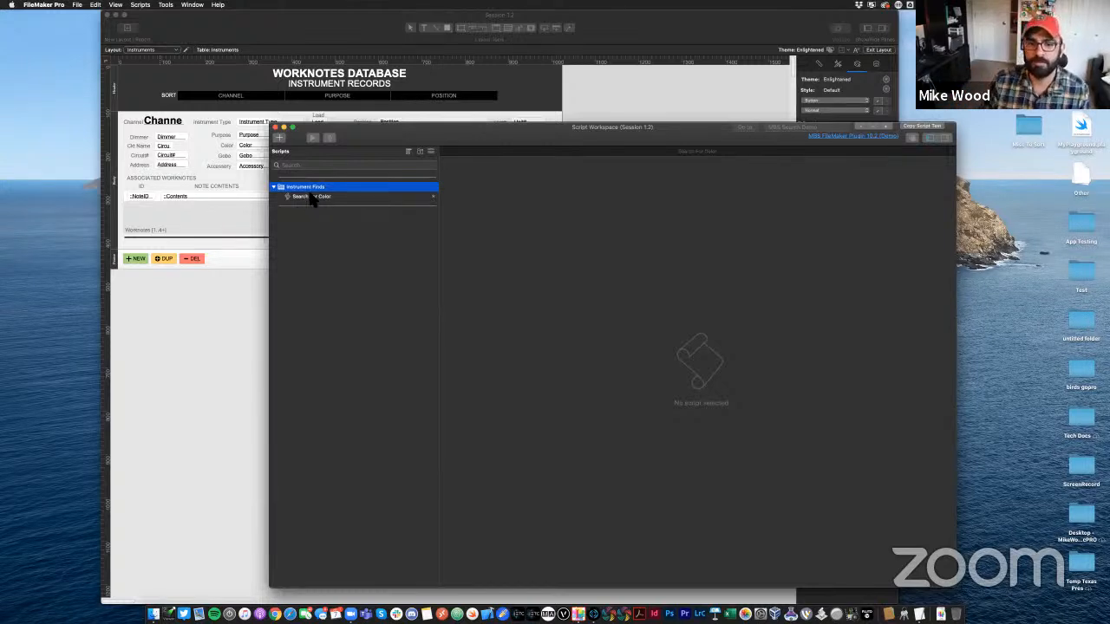
click(312, 196)
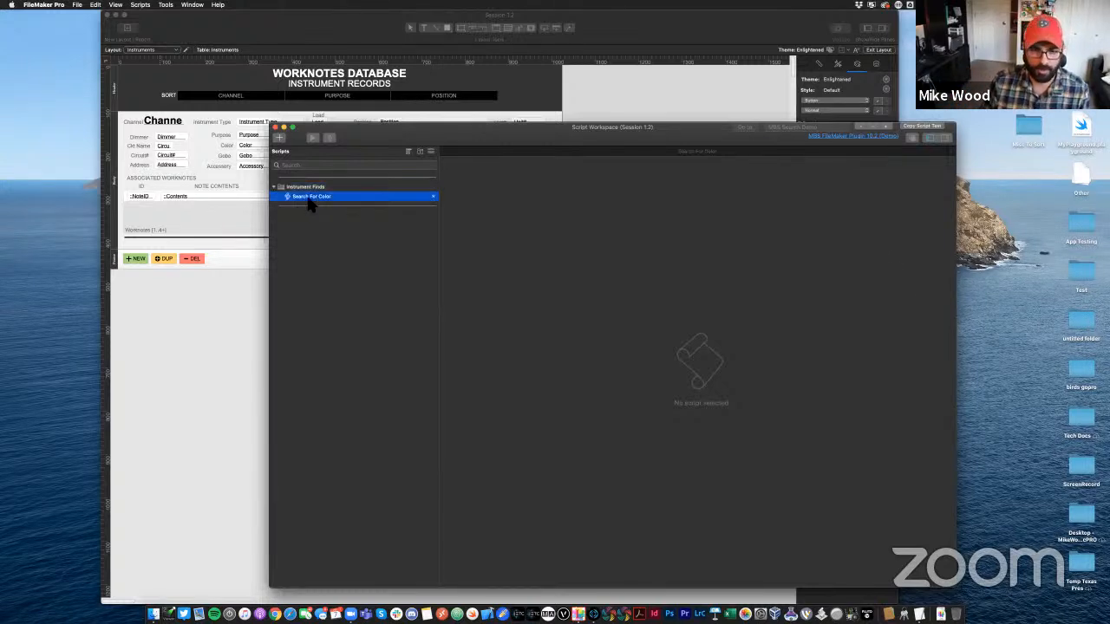
drag(661, 129, 698, 127)
click(676, 334)
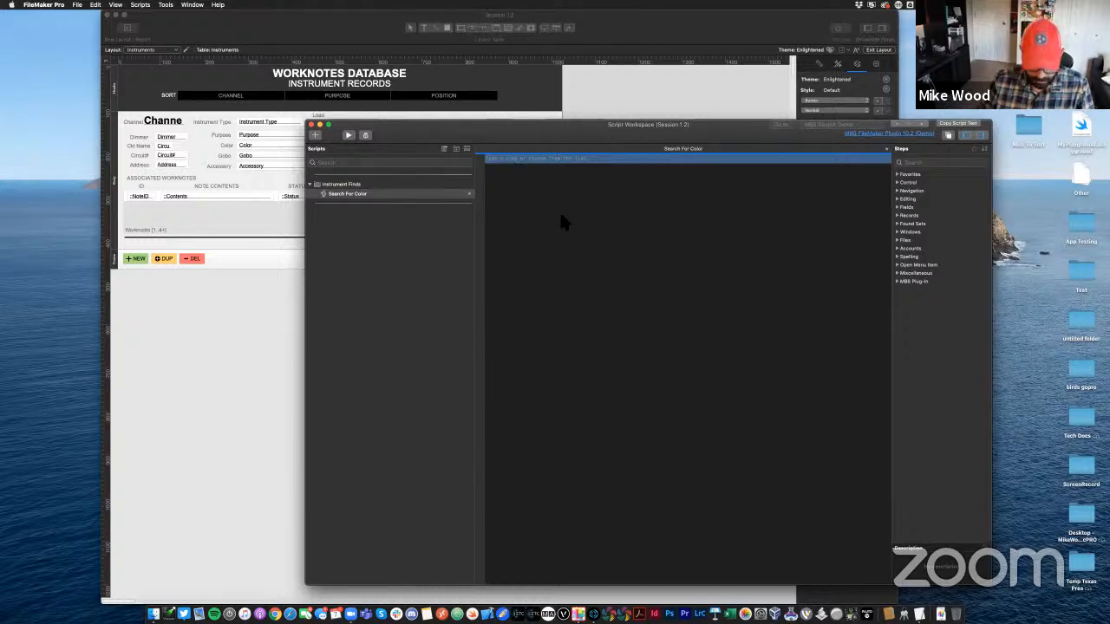
text(set var)
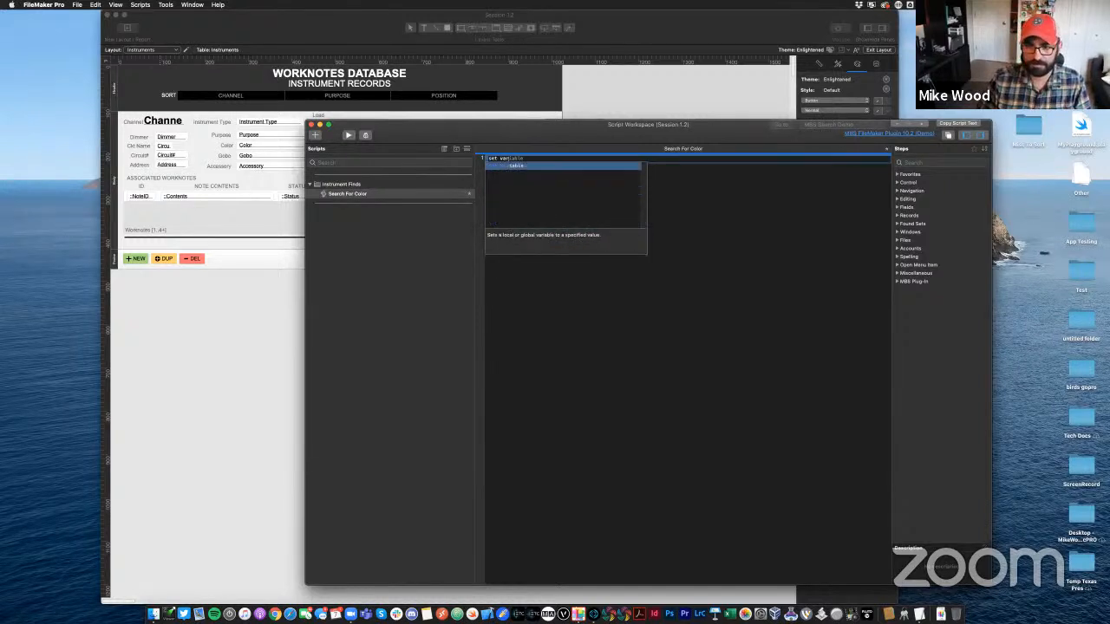
key(Return)
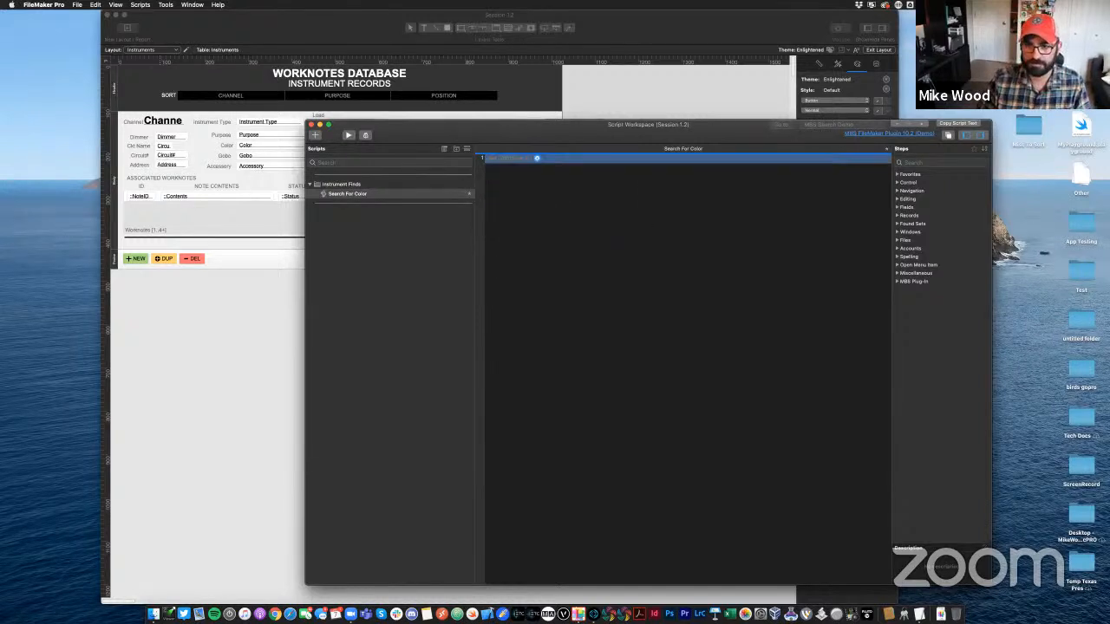
Open the Set Variable step's options and name the variable $color
click(537, 160)
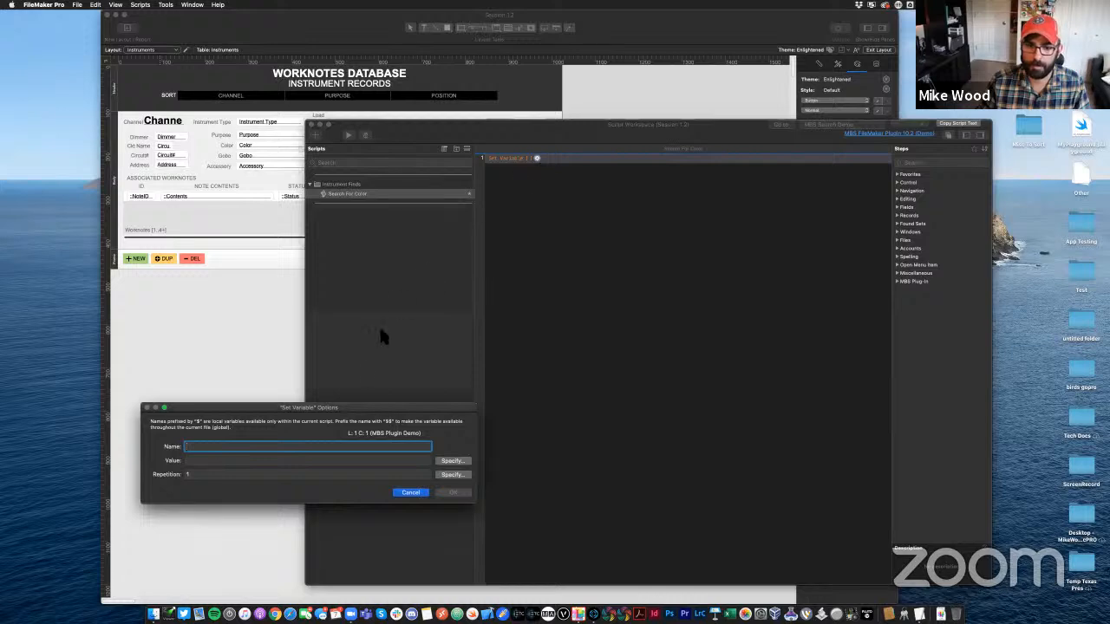
drag(364, 411, 541, 280)
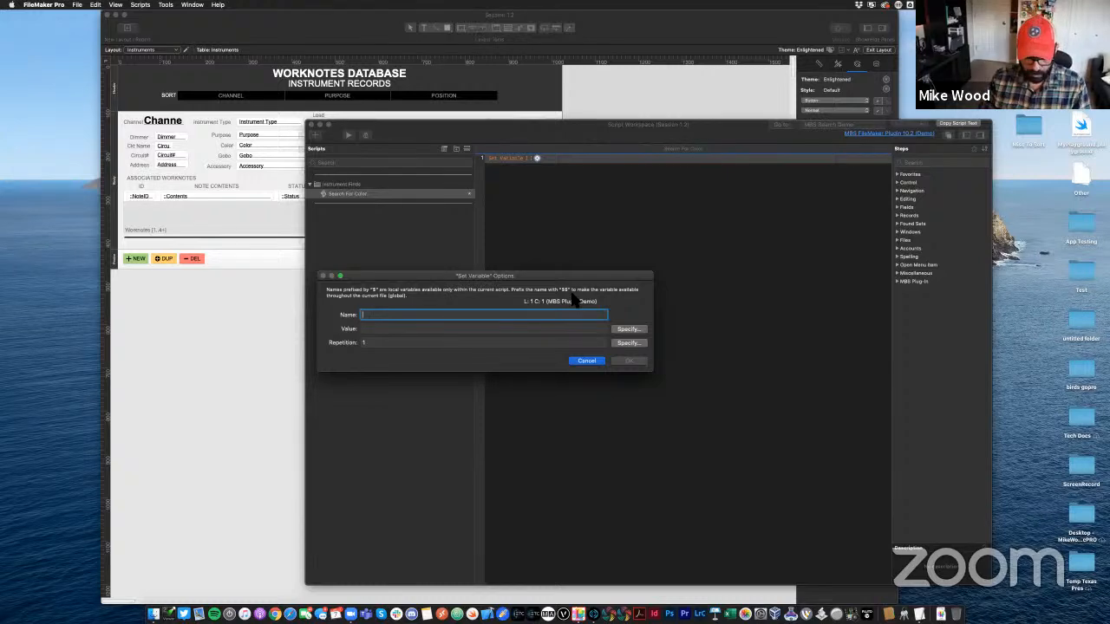
text($)
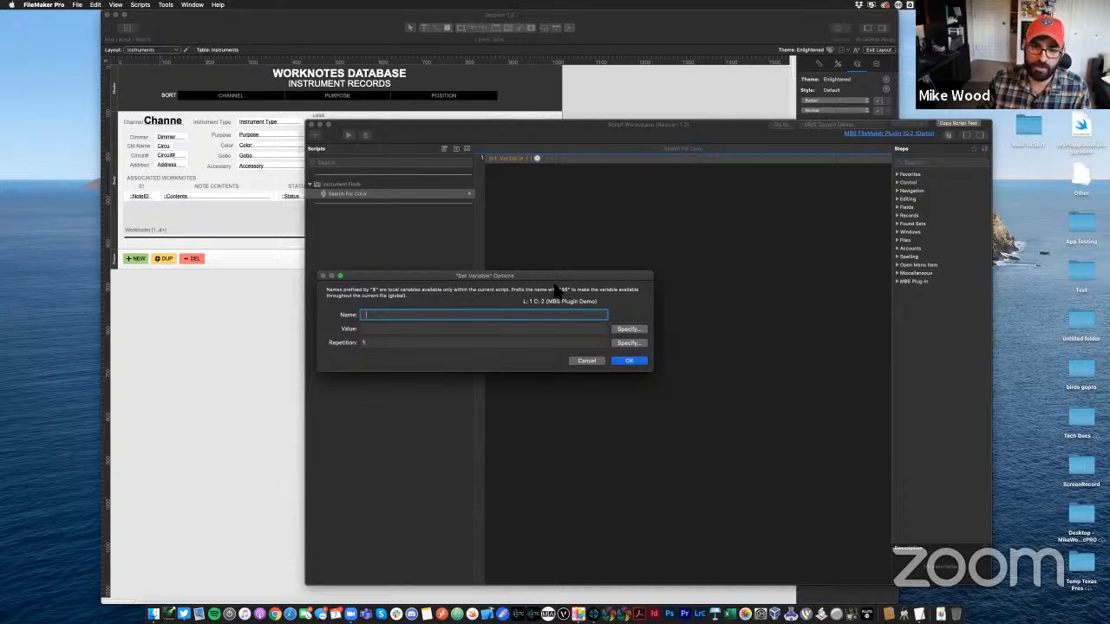
drag(369, 314, 352, 319)
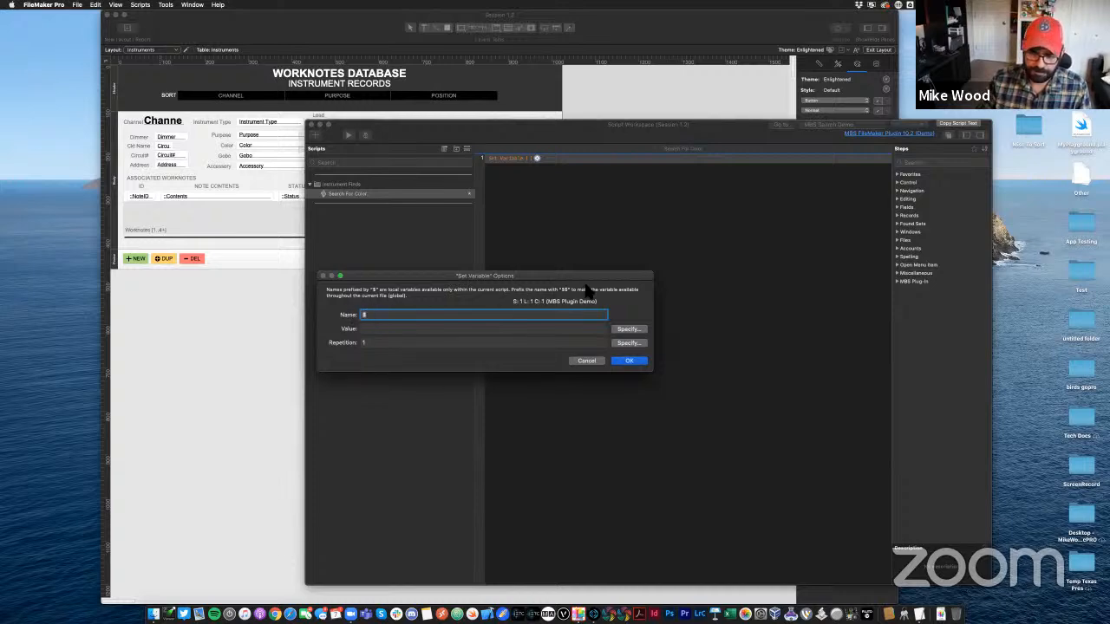
click(375, 318)
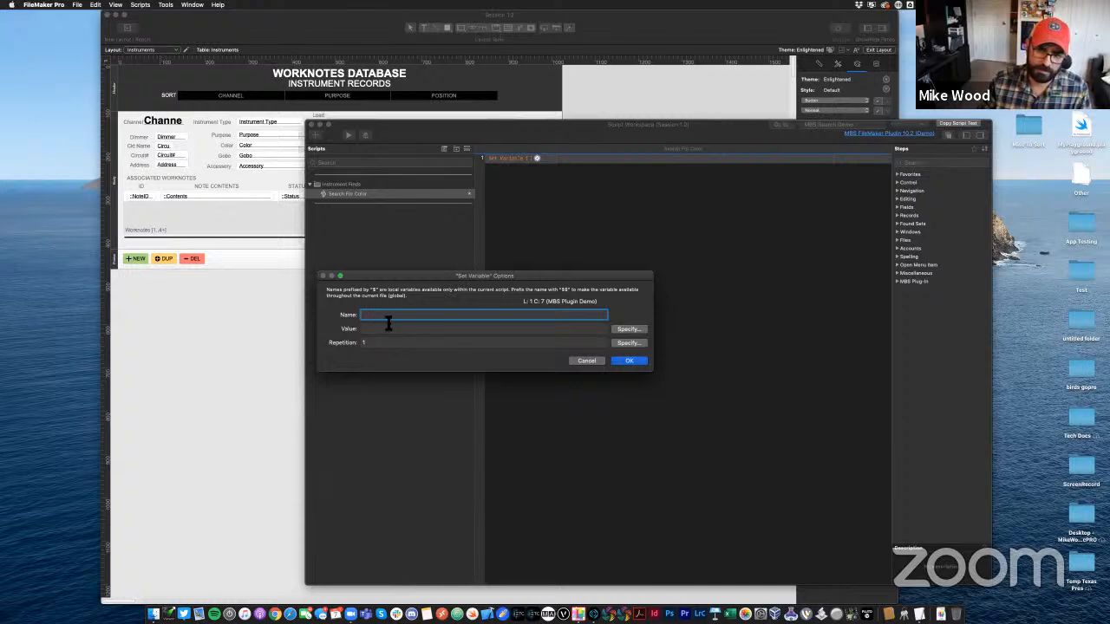
drag(391, 316, 336, 316)
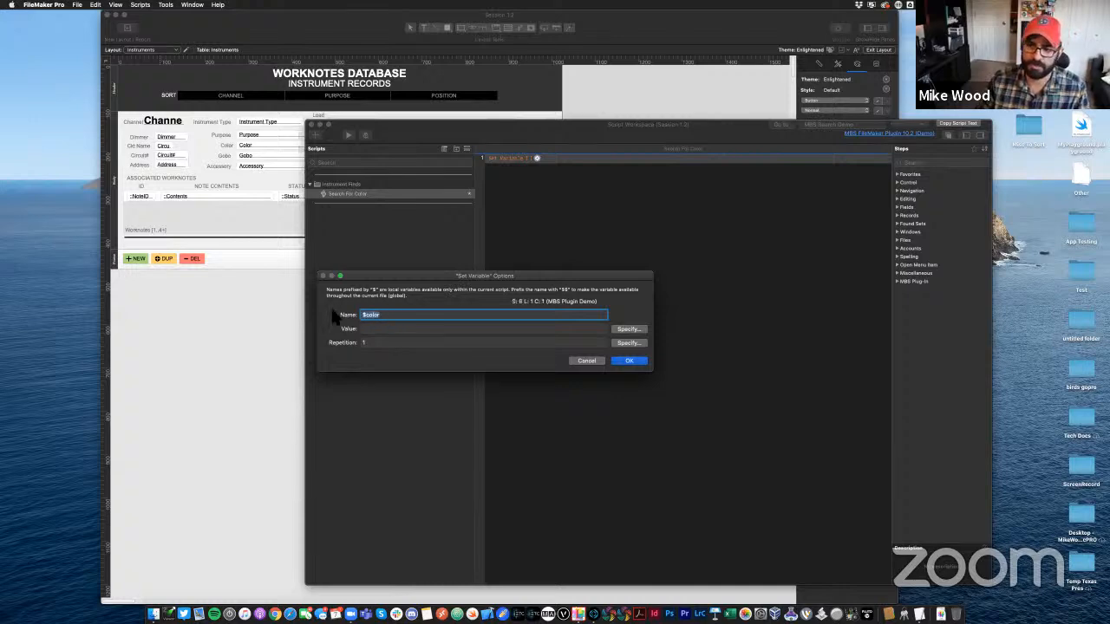
Set the variable's value to the Instruments::Color field and accept the Set Variable options
click(374, 332)
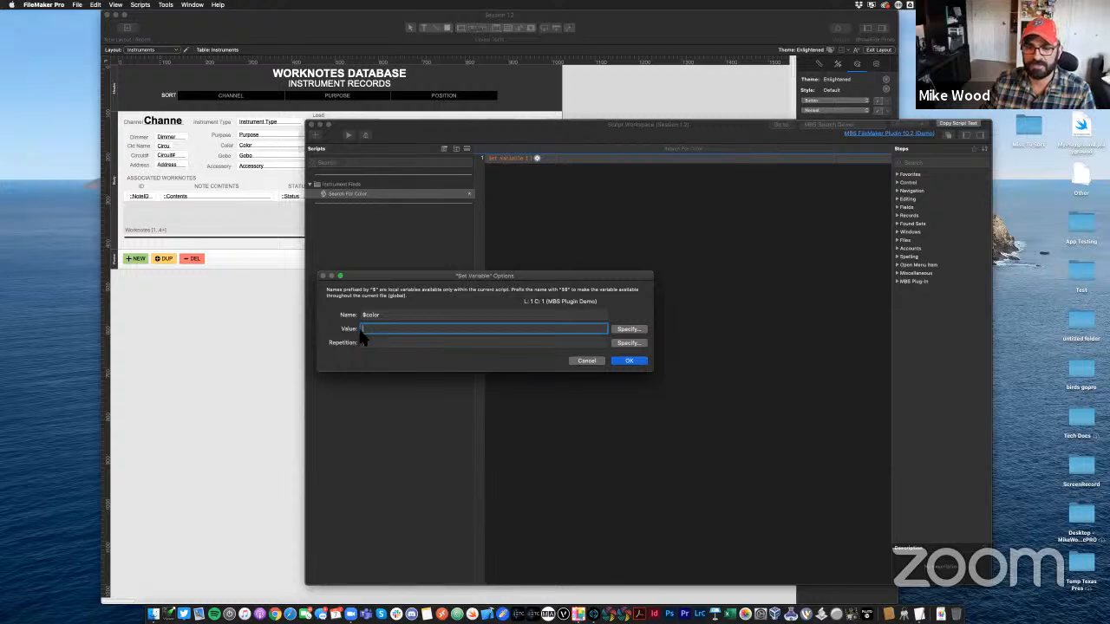
click(628, 329)
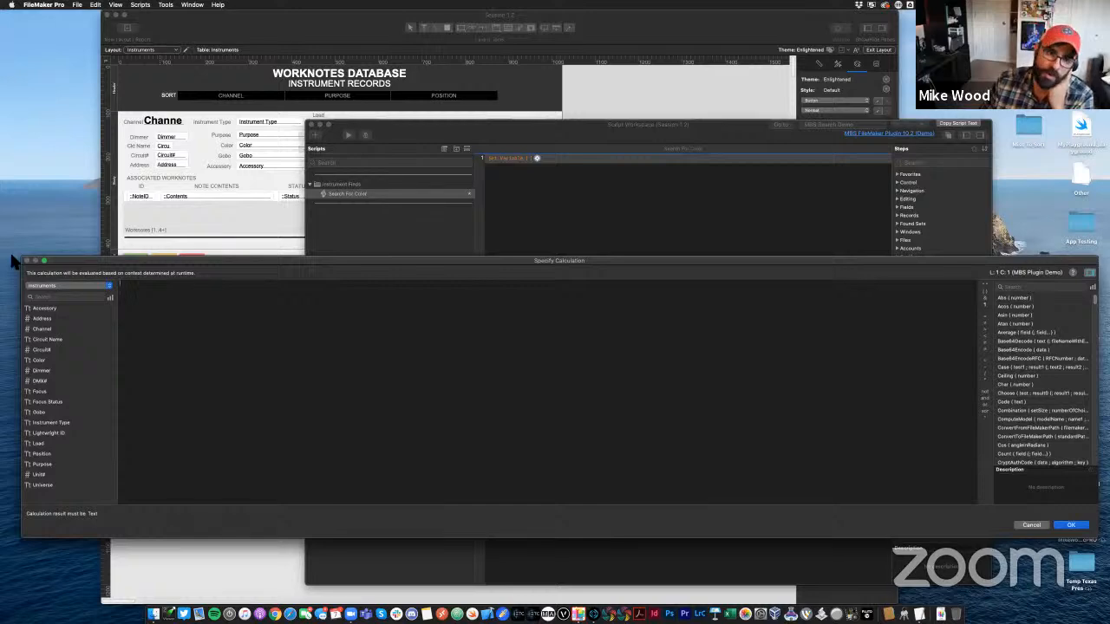
drag(22, 258, 367, 166)
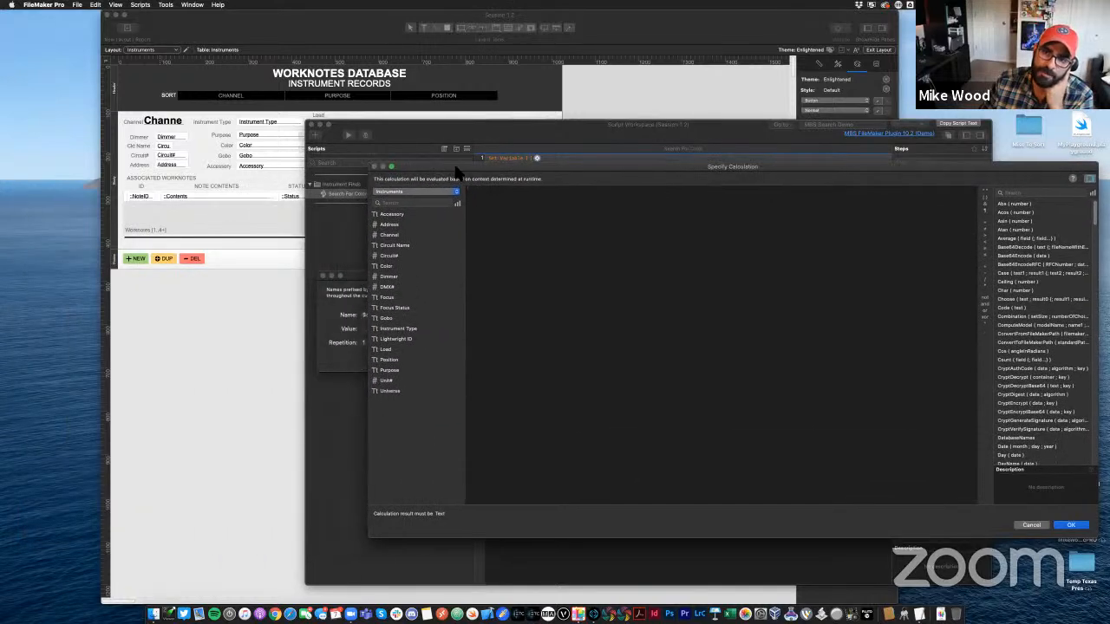
drag(458, 172, 311, 177)
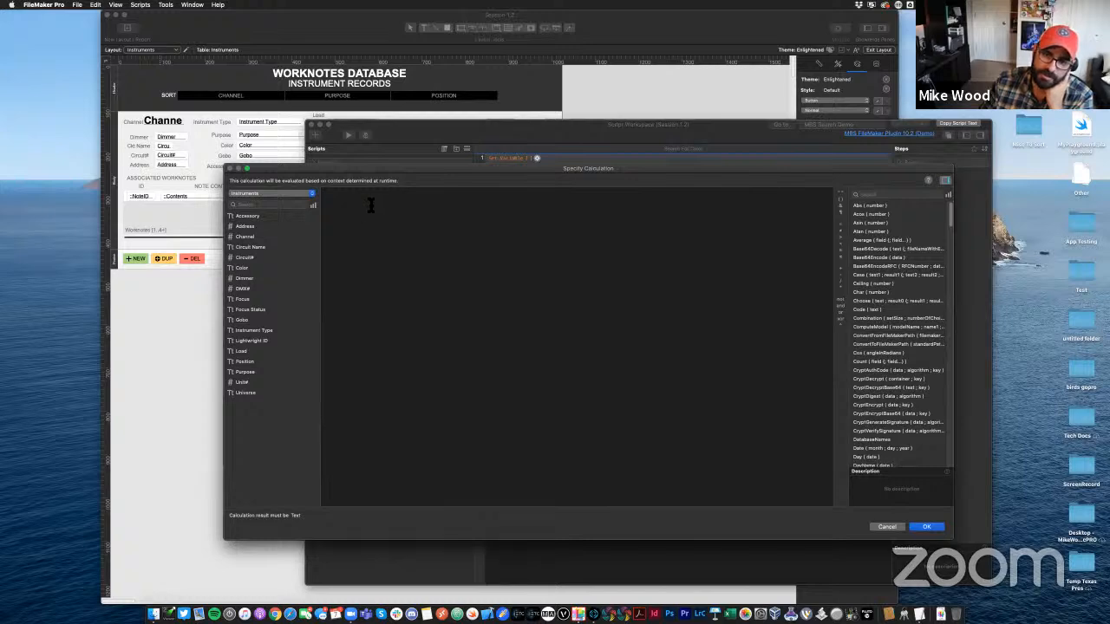
double_click(243, 268)
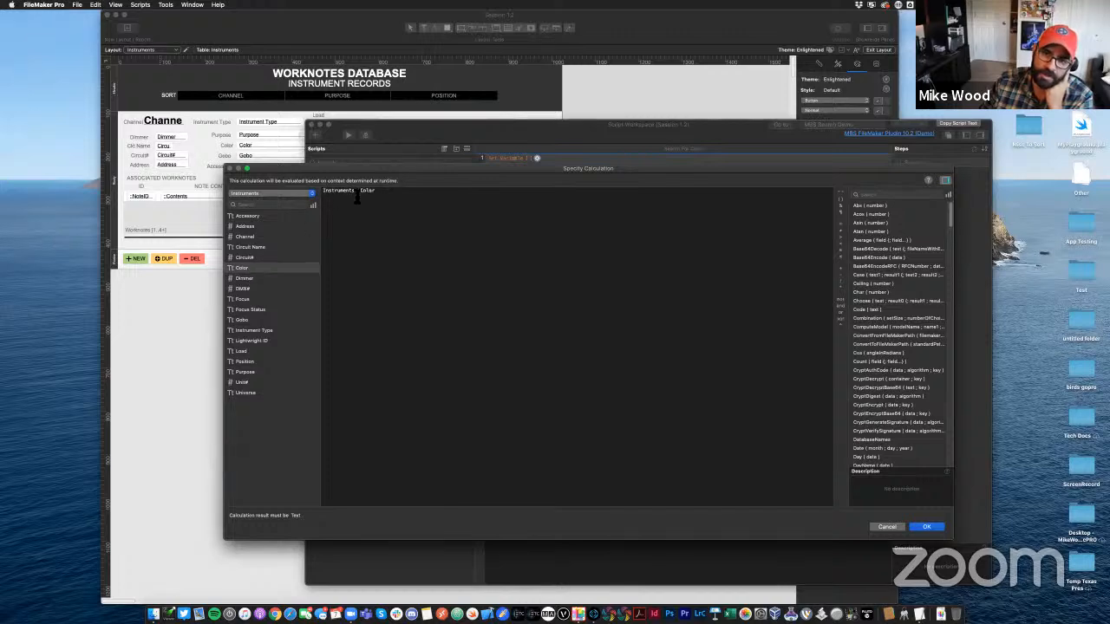
drag(323, 196, 375, 196)
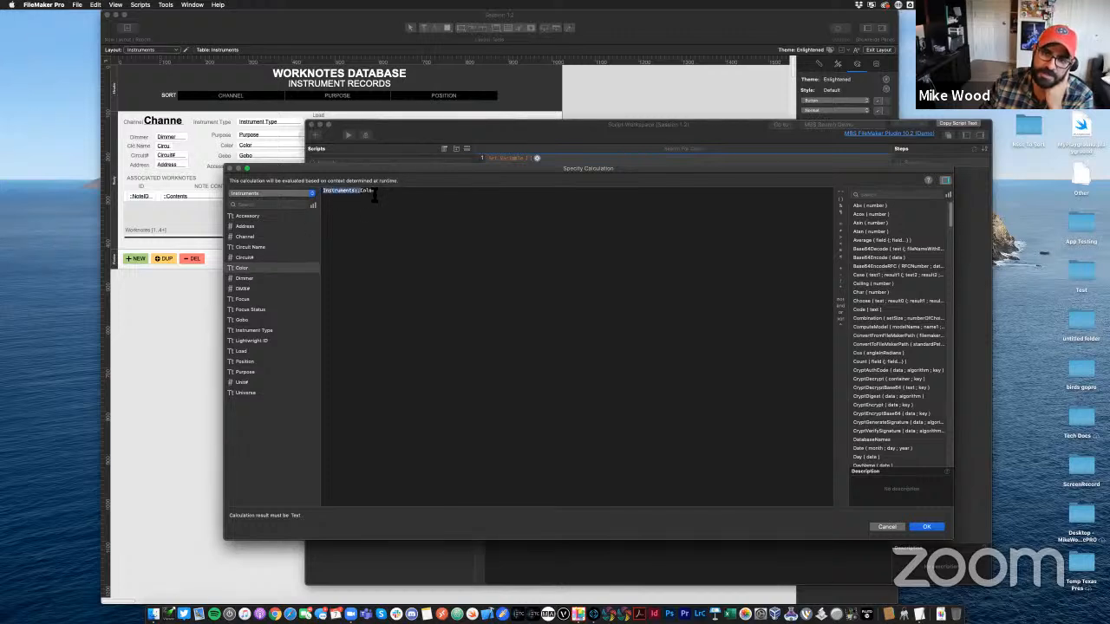
click(926, 526)
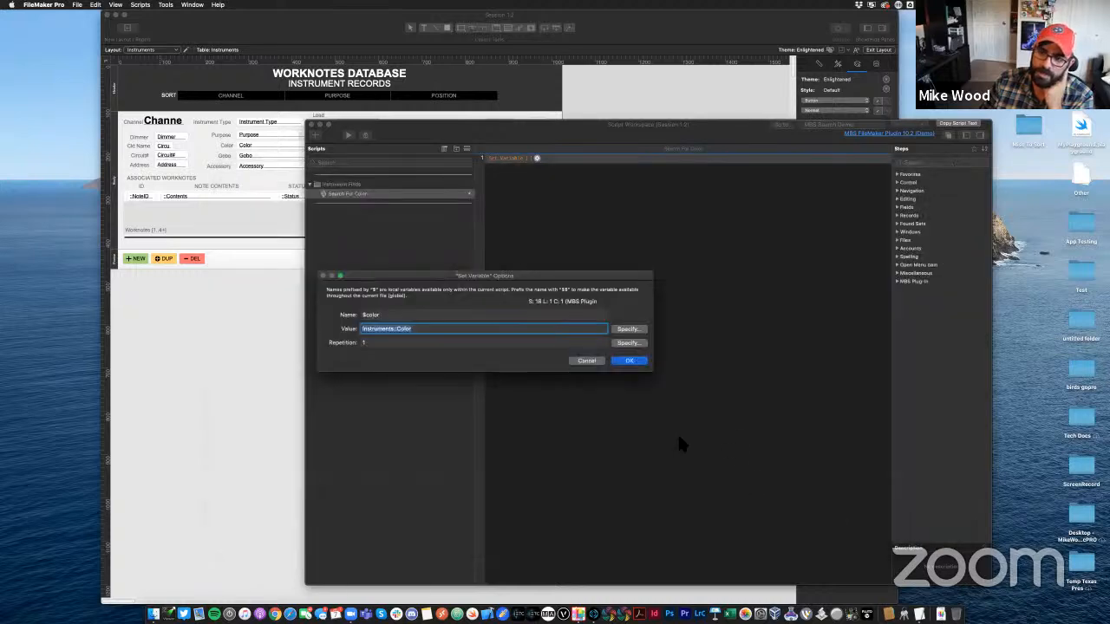
click(629, 361)
click(634, 157)
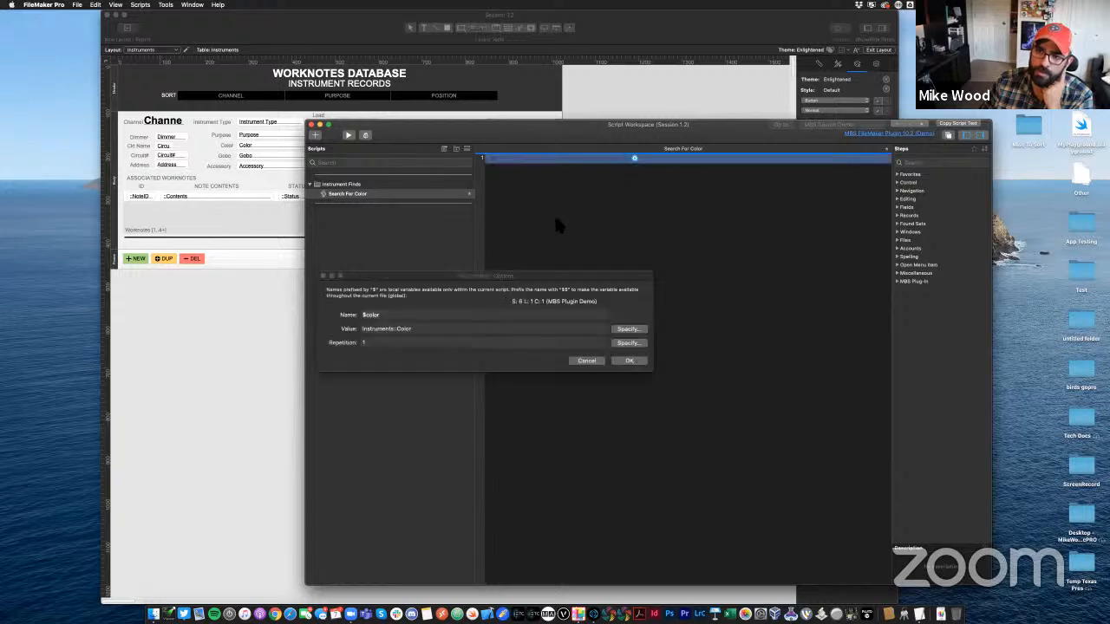
click(630, 361)
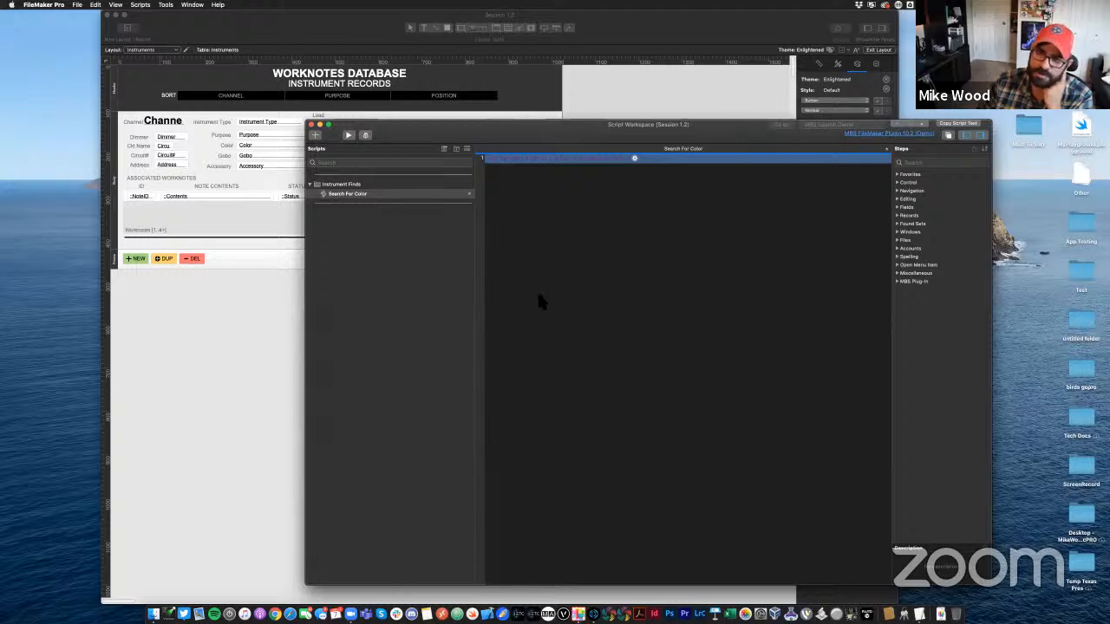
Add a Perform Find step below the Set Variable line and delete its prefilled find request
key(Return)
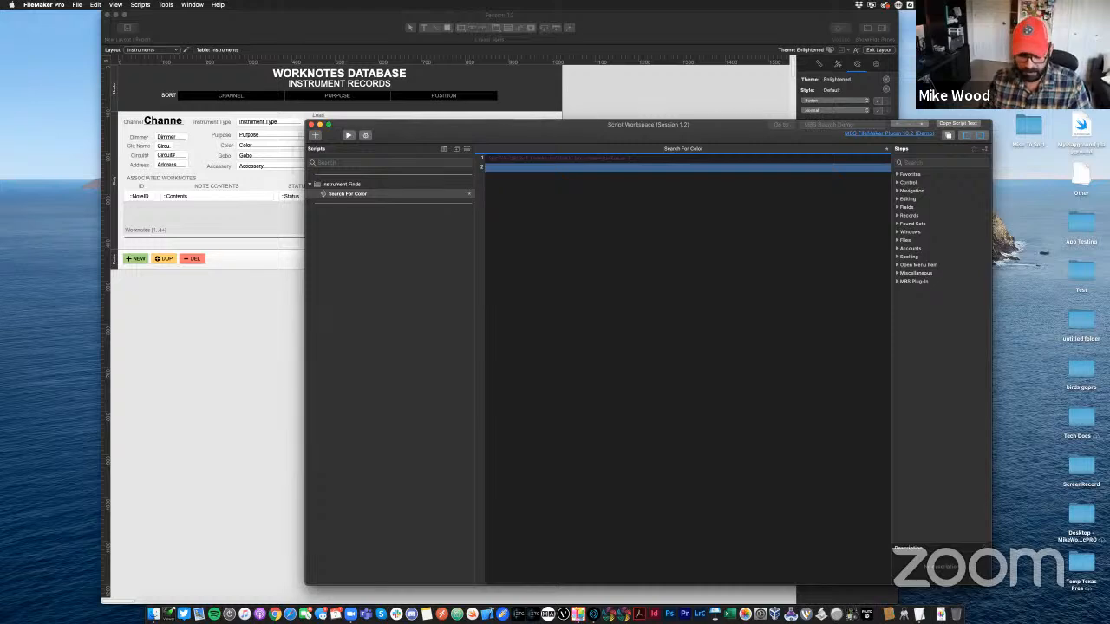
text(perform find)
key(Return)
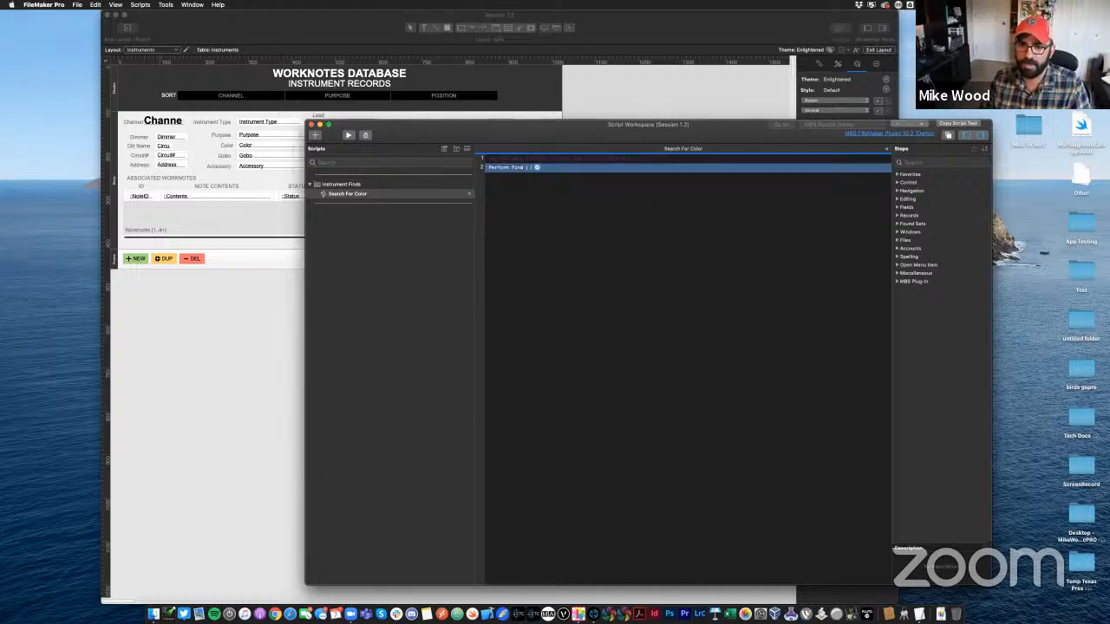
click(537, 167)
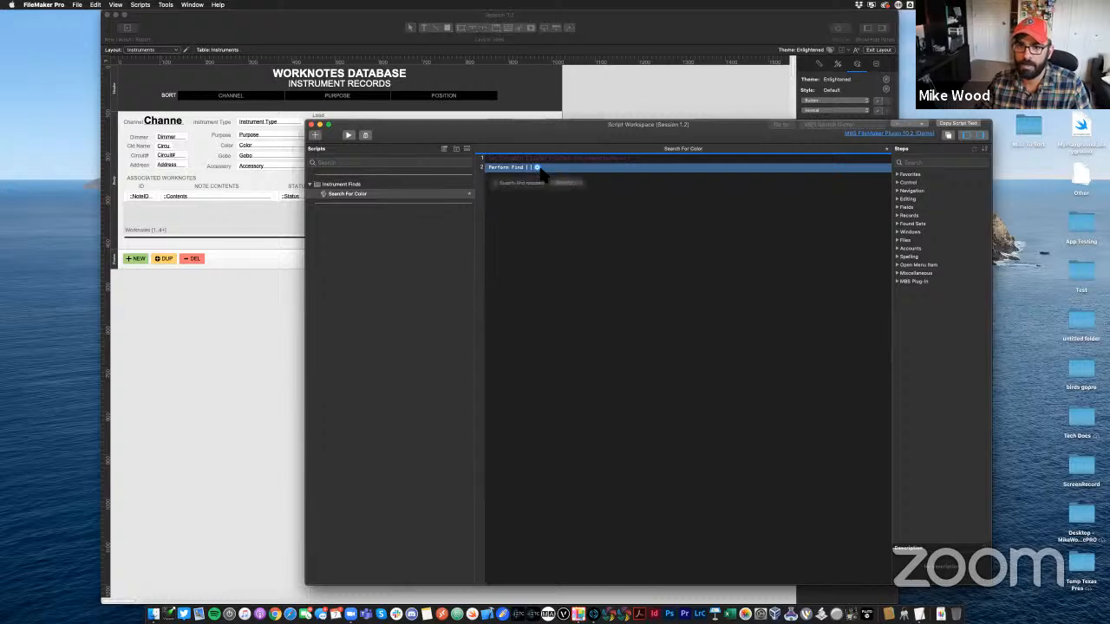
click(572, 185)
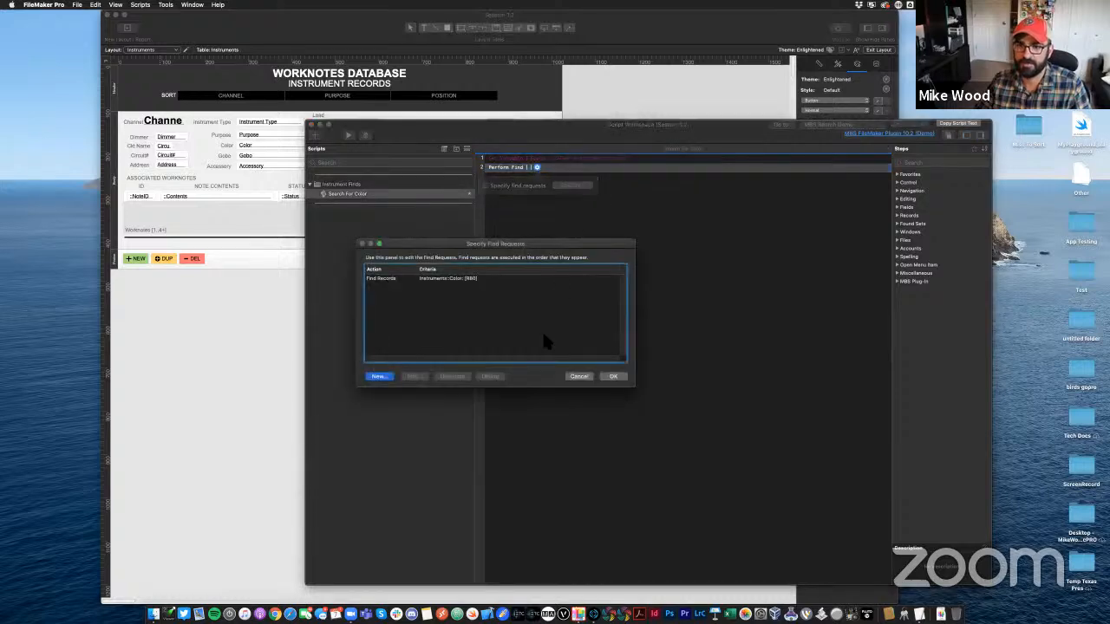
click(446, 278)
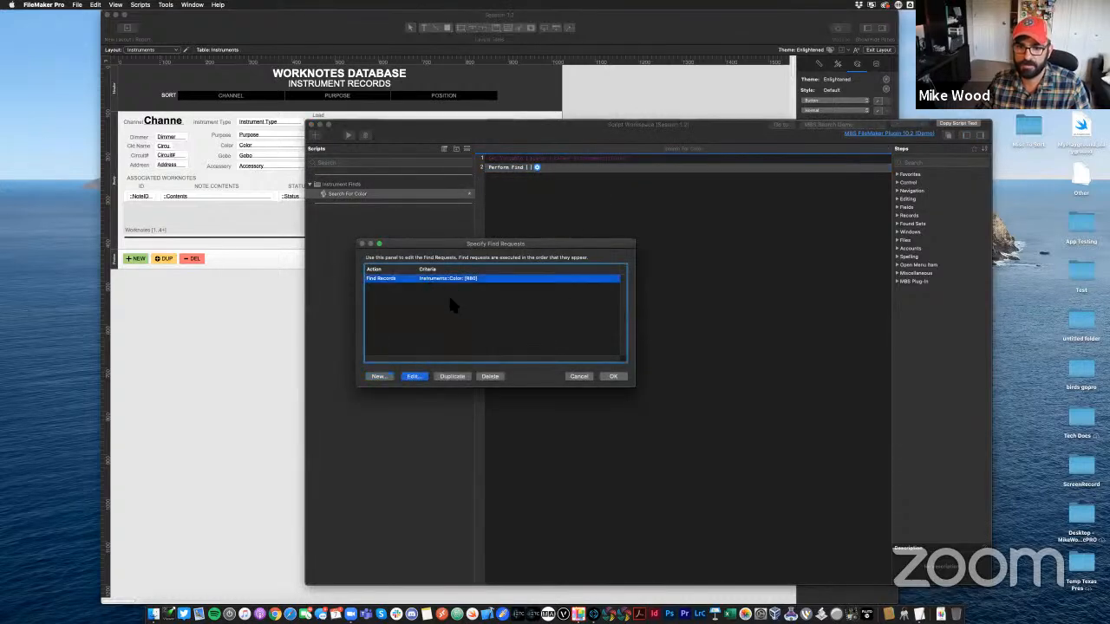
click(489, 377)
Create a find request that finds records when the Instruments Color field matches the criteria =$color
click(380, 377)
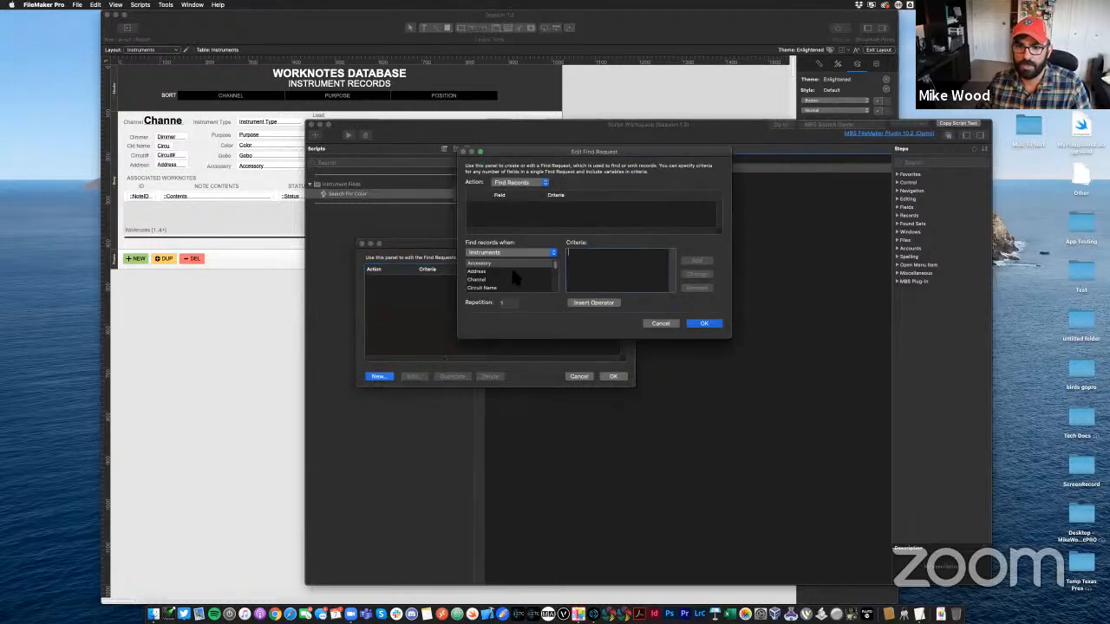
scroll(491, 282, down, 2)
click(485, 287)
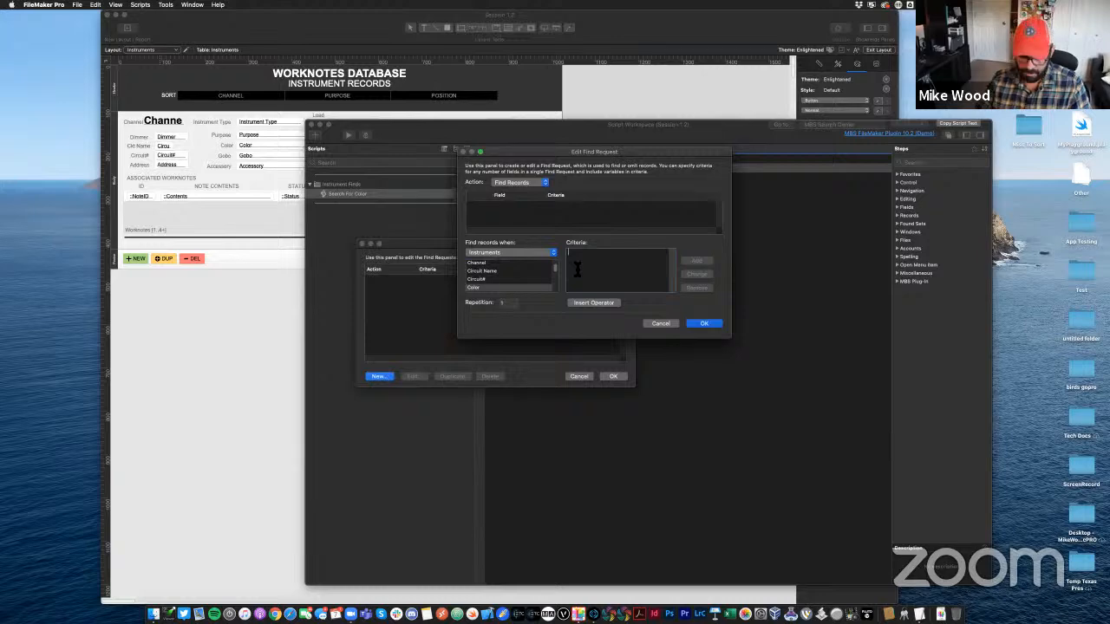
text(=)
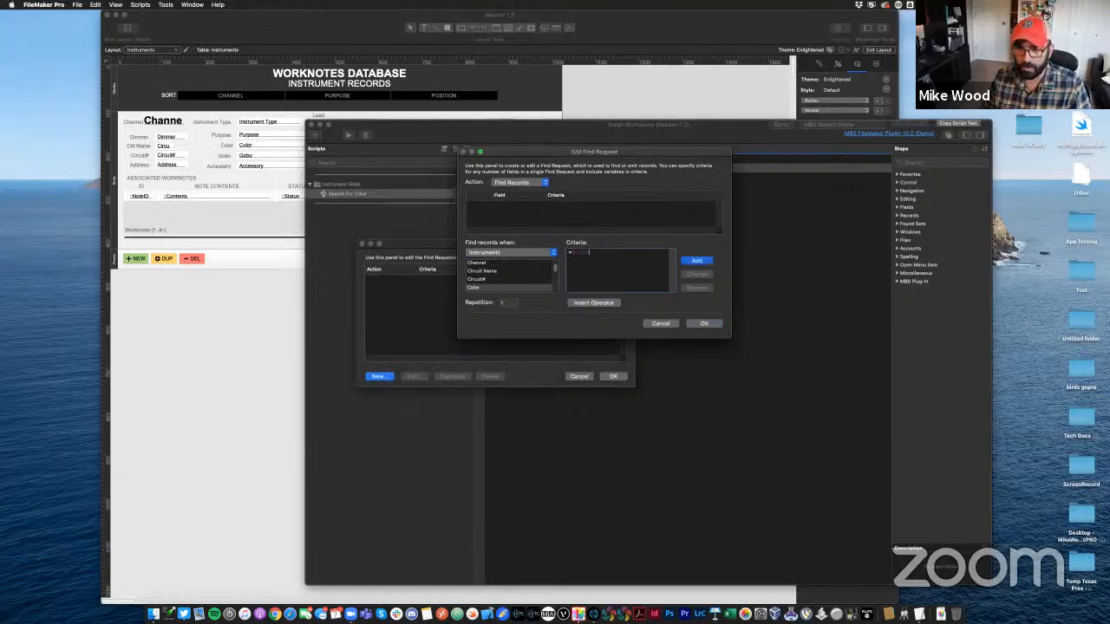
drag(592, 256, 551, 249)
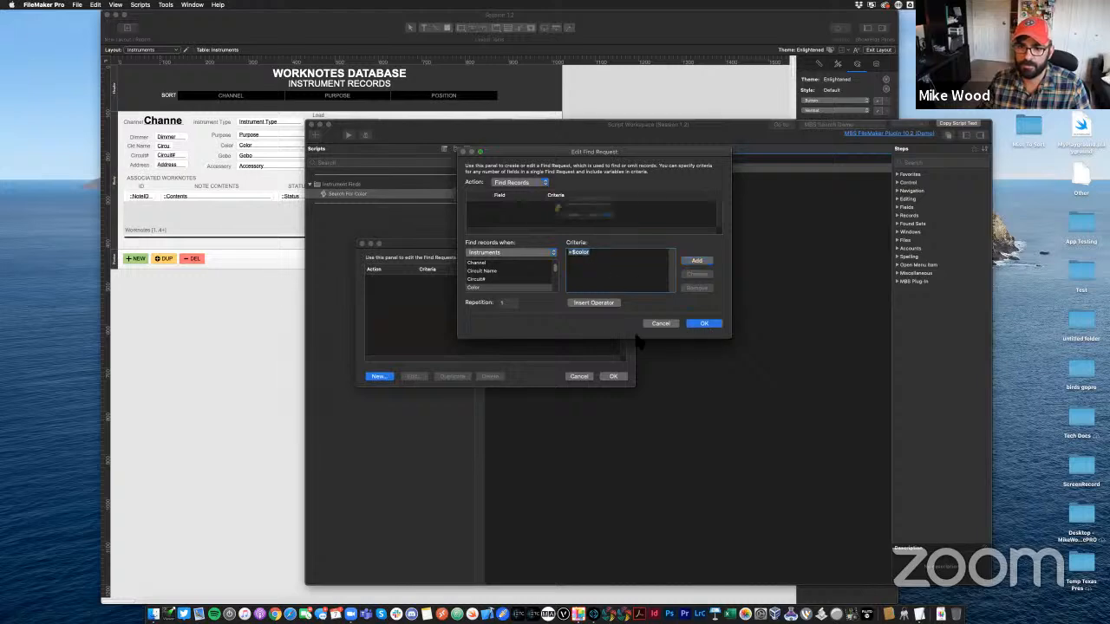
click(705, 325)
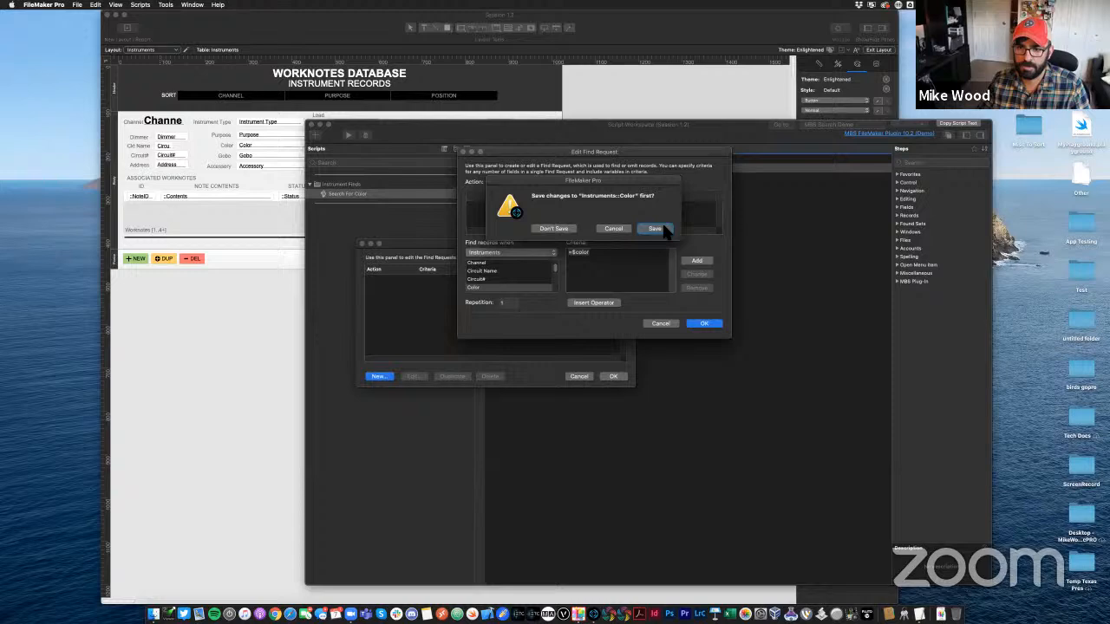
click(616, 230)
click(692, 264)
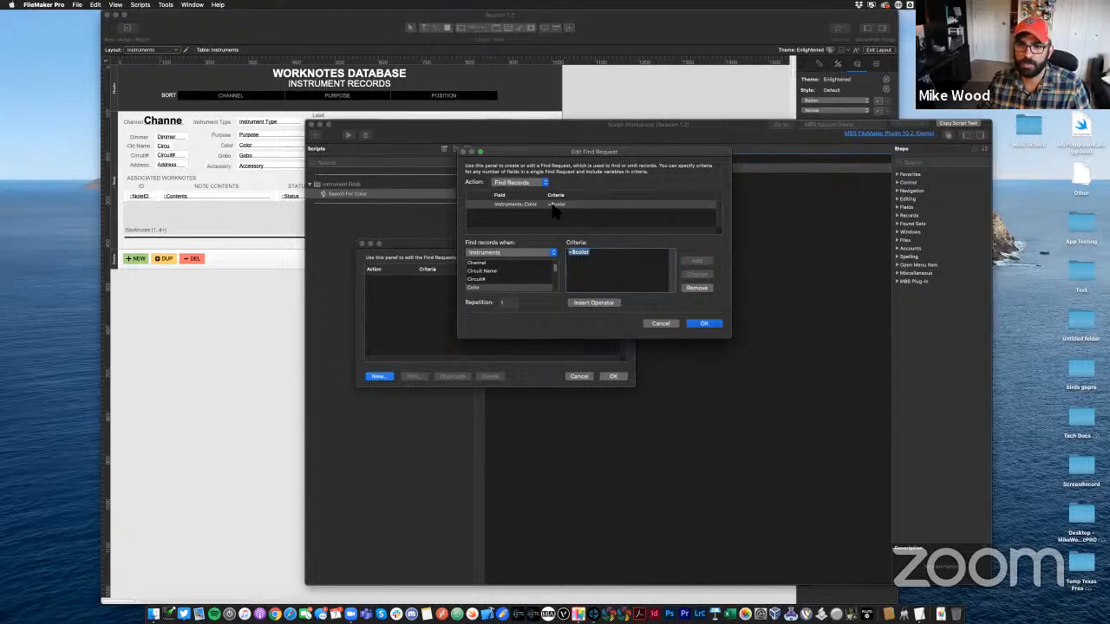
click(703, 322)
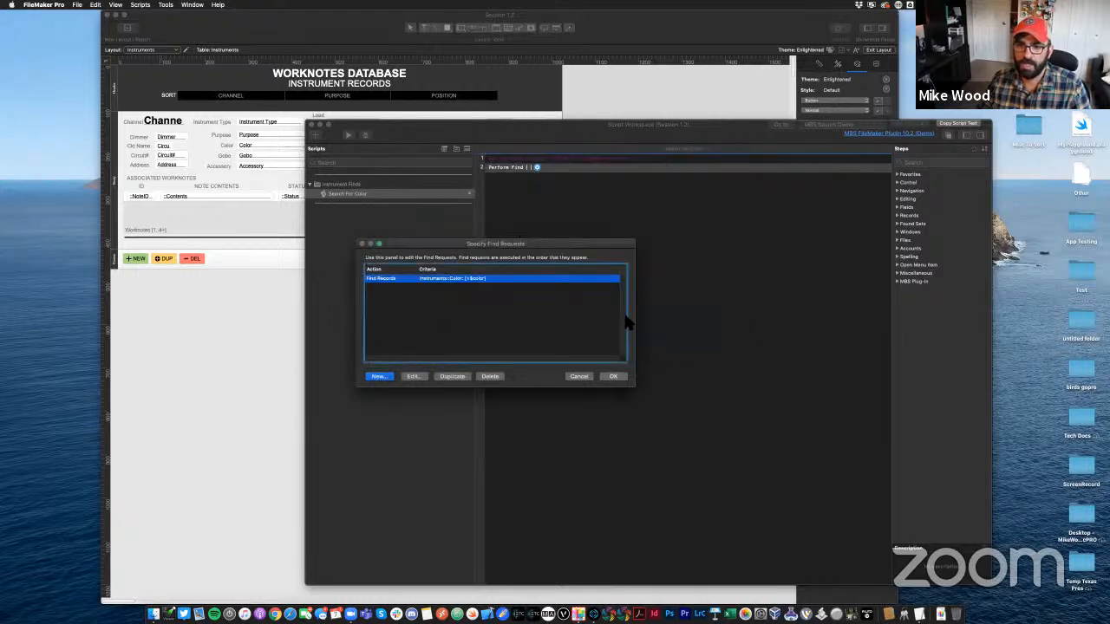
Accept the find requests and close the Script Workspace, saving the script changes
click(611, 377)
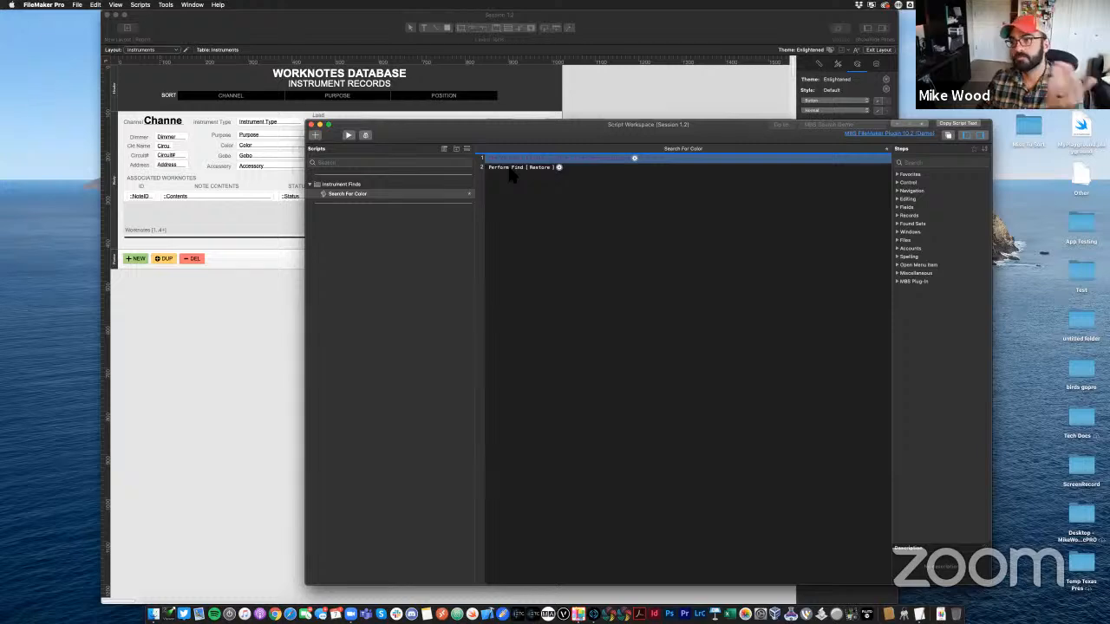
click(314, 129)
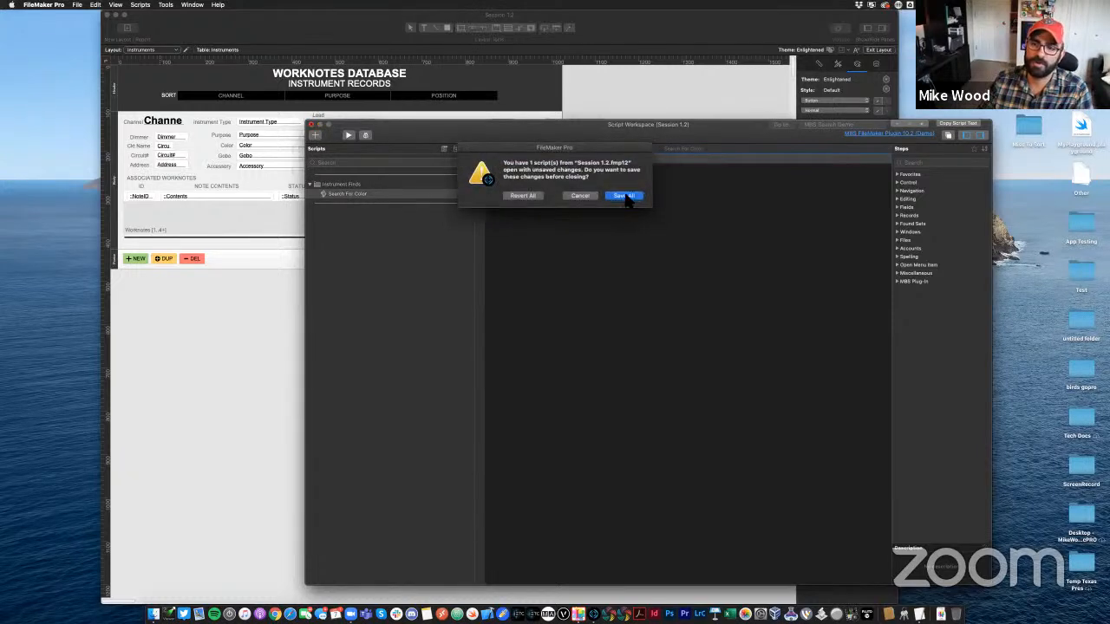
click(625, 196)
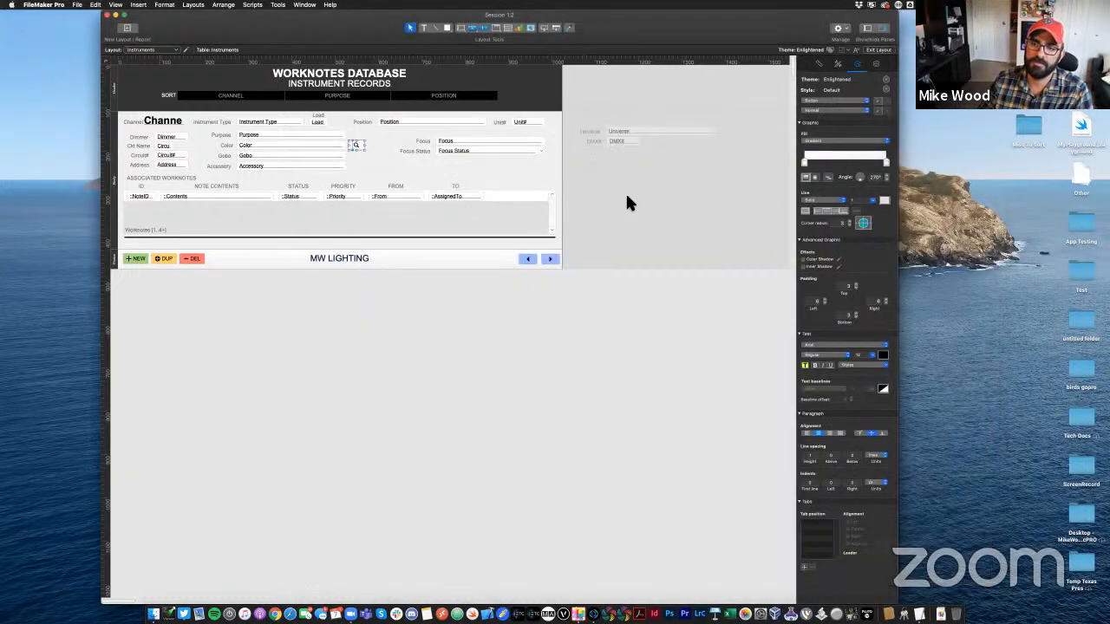
Set the magnifying-glass button beside Color to perform the Search For Color script and switch the layout to Browse mode
double_click(357, 146)
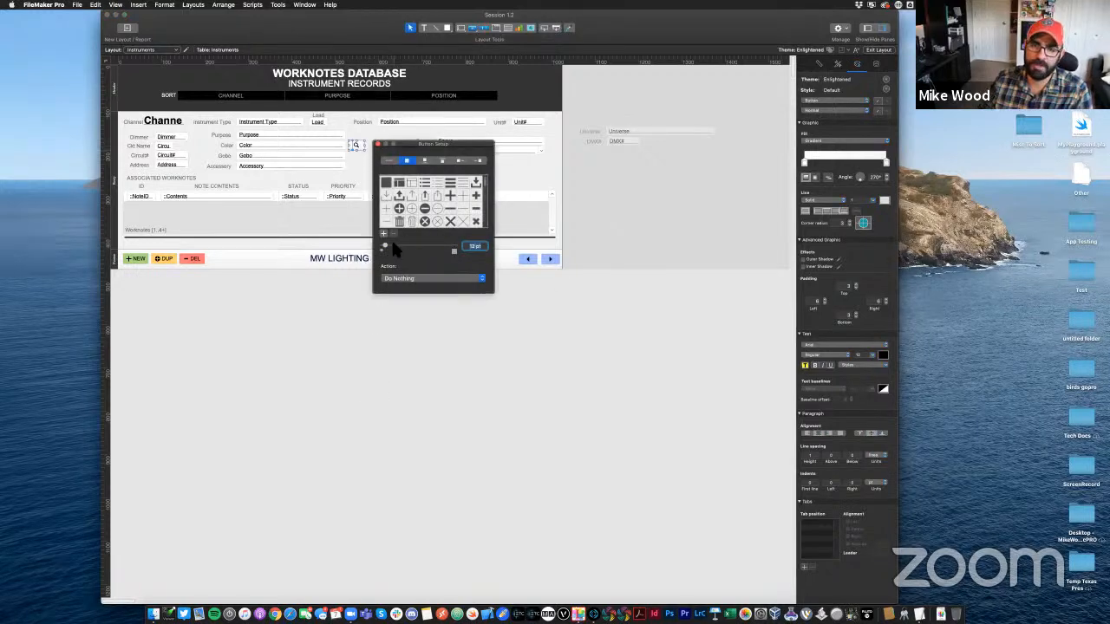
click(397, 279)
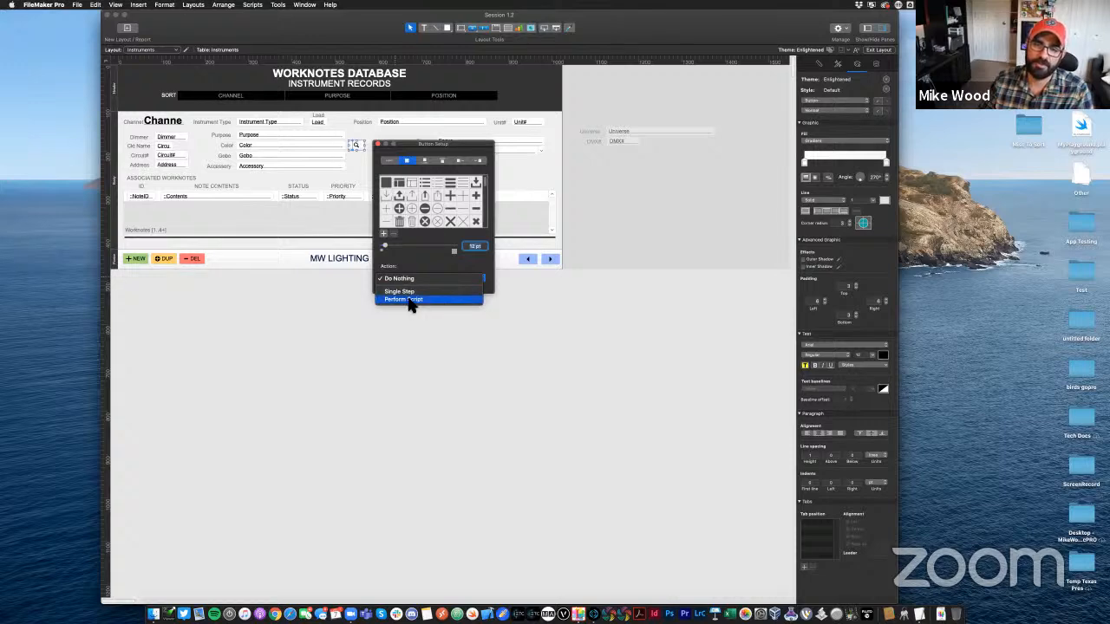
click(412, 300)
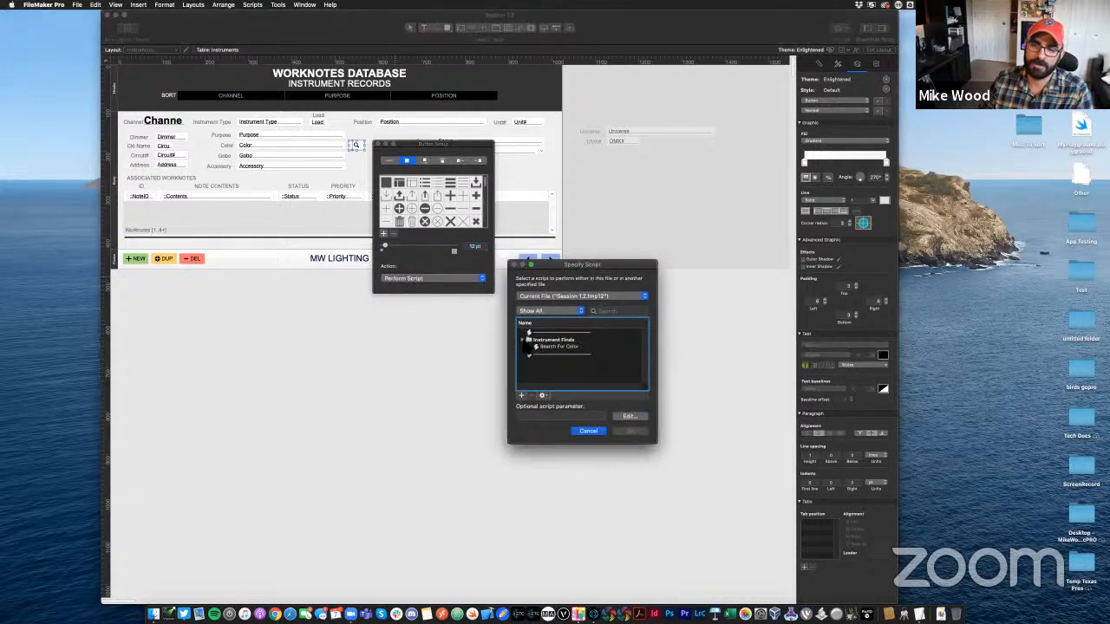
double_click(548, 347)
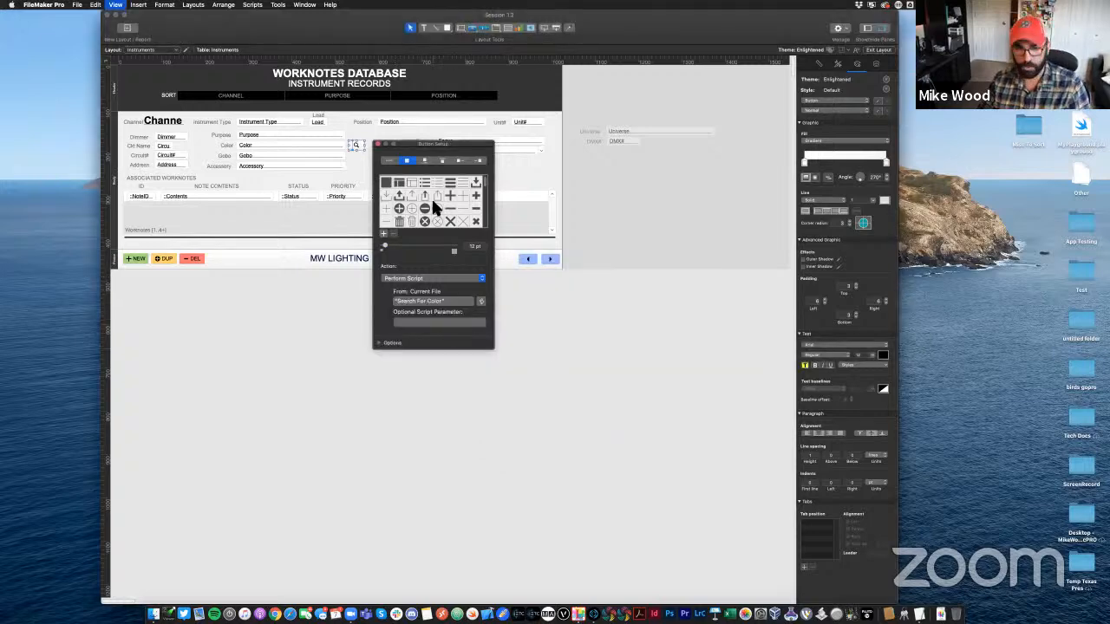
key(super+b)
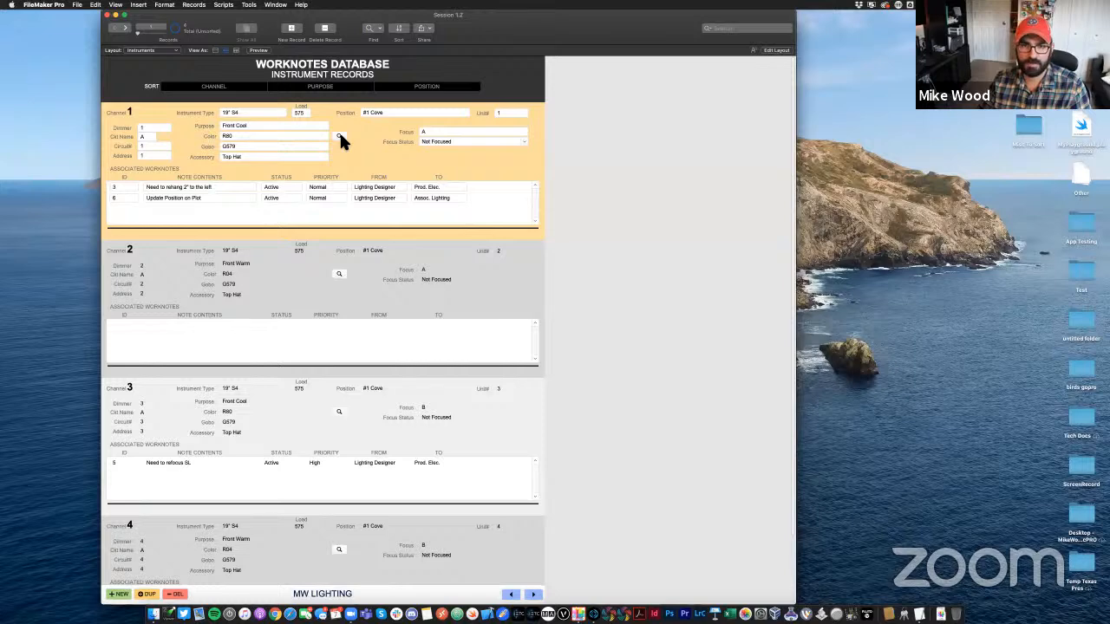
Test the color search from the channel 1 record, show all records, and run it again from a record colored R04
click(339, 136)
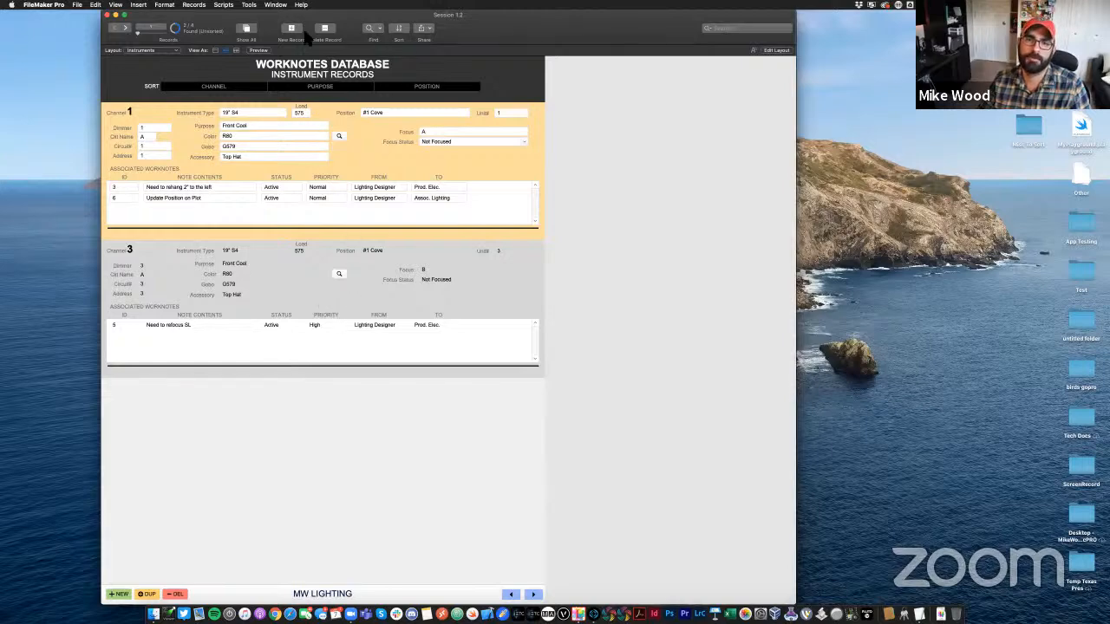
click(247, 35)
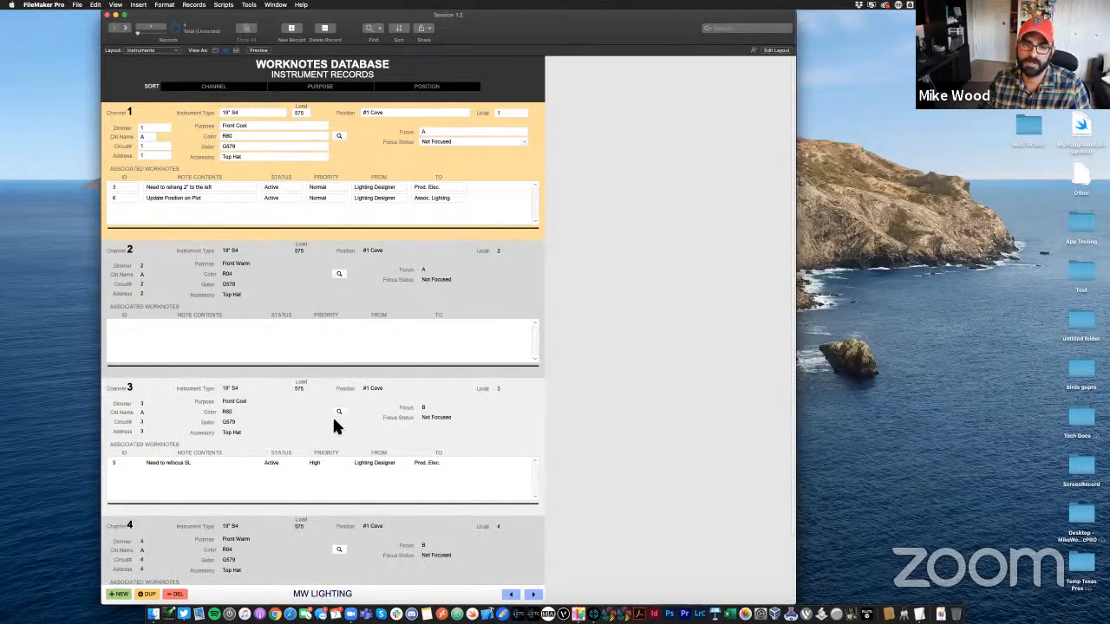
scroll(277, 475, down, 2)
click(341, 481)
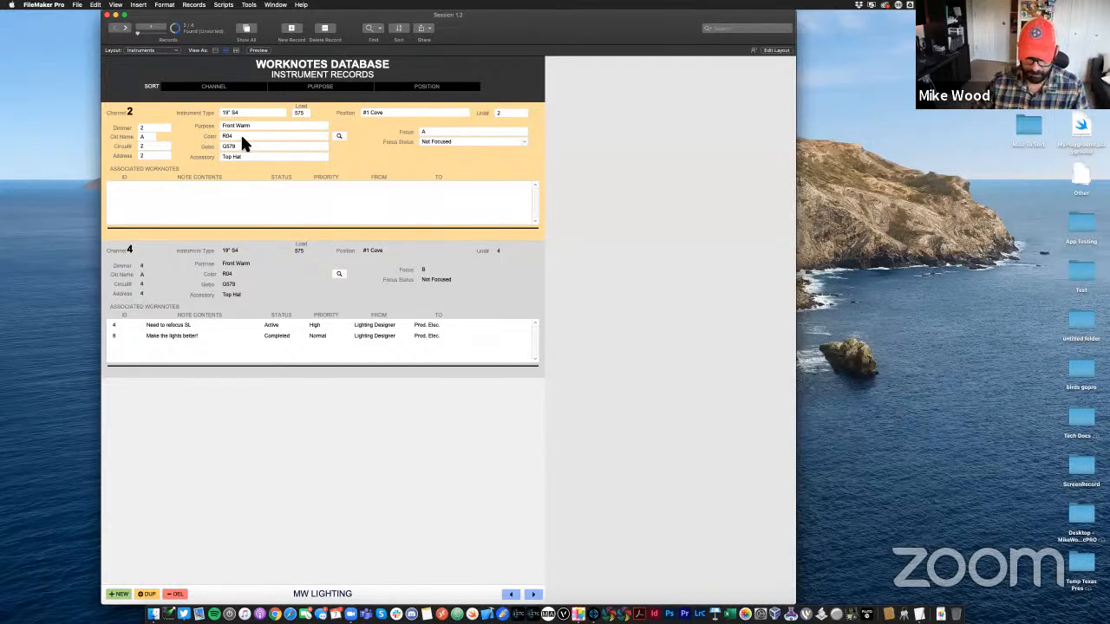
In Layout mode, duplicate the magnifying-glass button beside Color and line the copy up with the Purpose field
key(super+l)
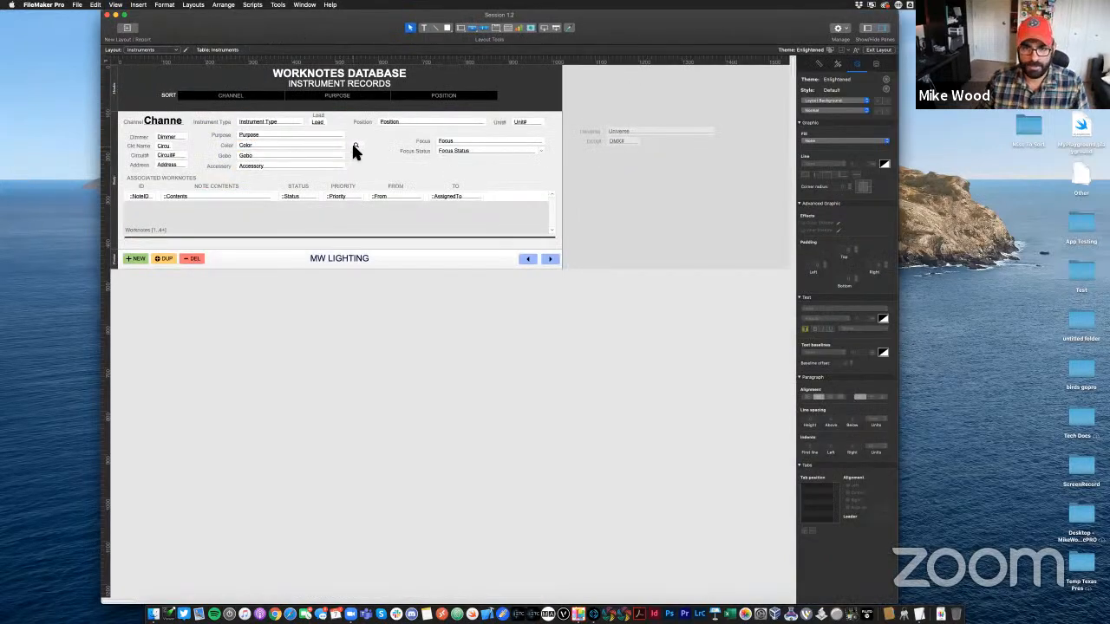
drag(352, 144, 363, 143)
click(385, 139)
click(356, 134)
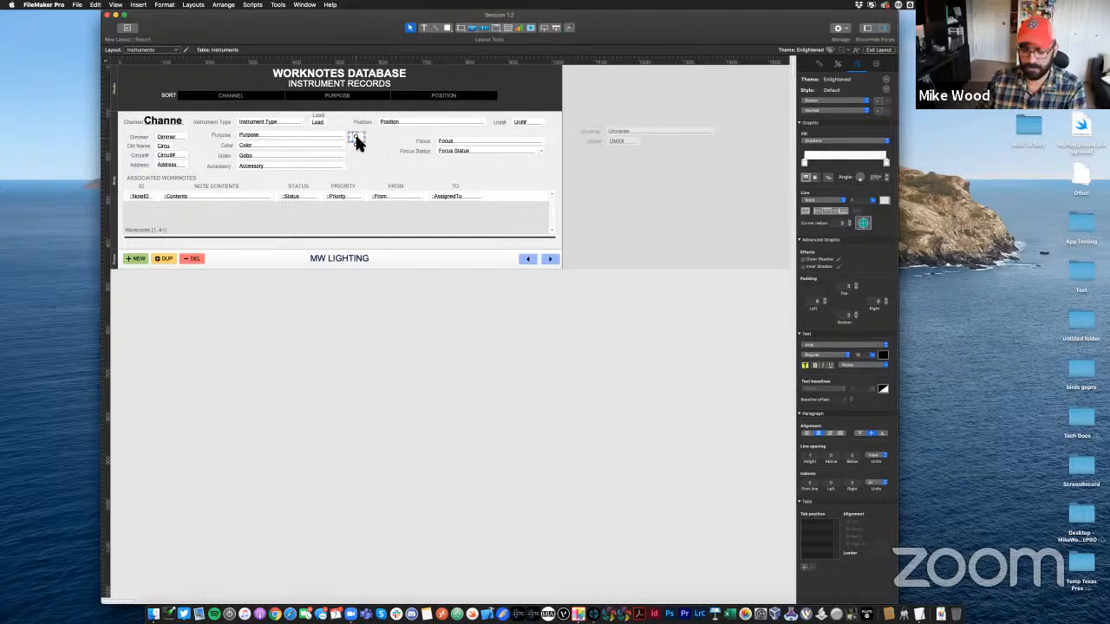
key(Up)
key(Up)
click(383, 140)
click(354, 134)
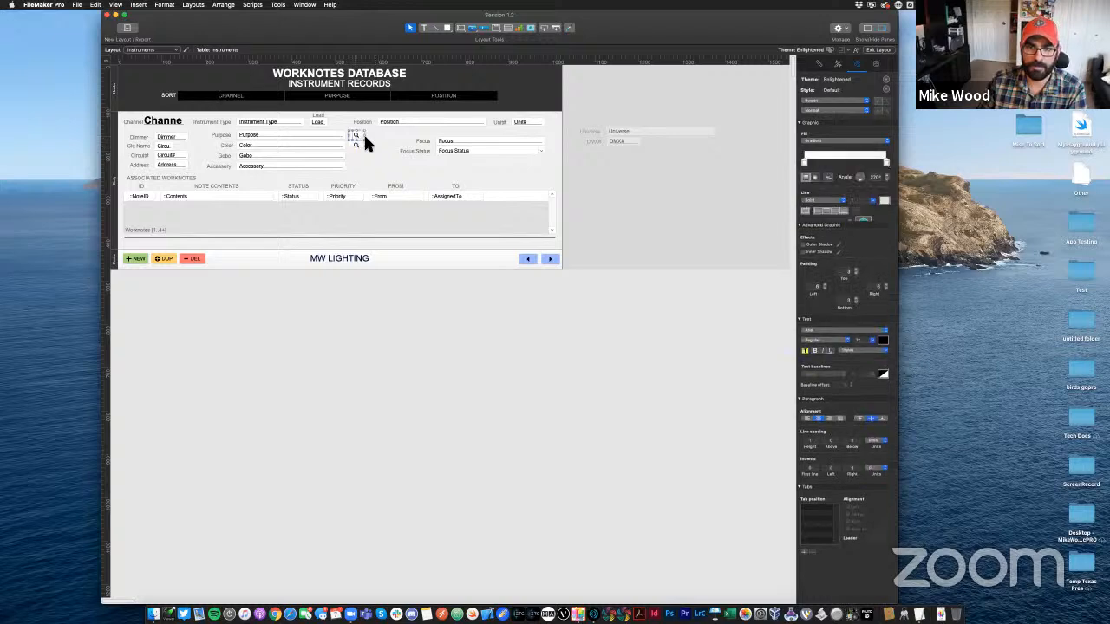
click(366, 134)
double_click(354, 135)
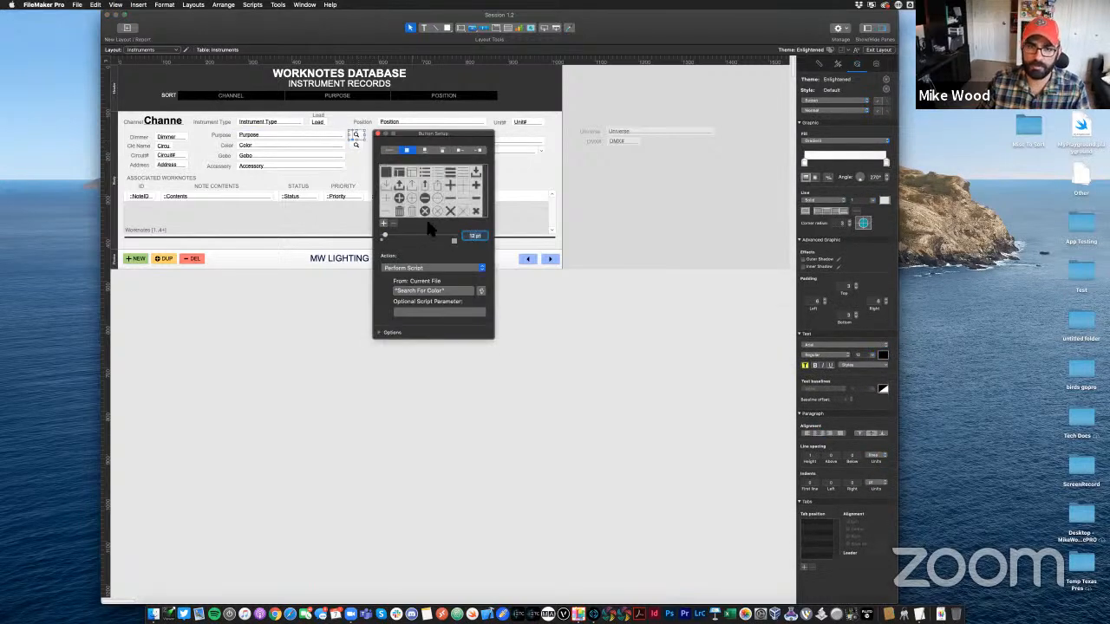
click(377, 134)
key(super+shift+d)
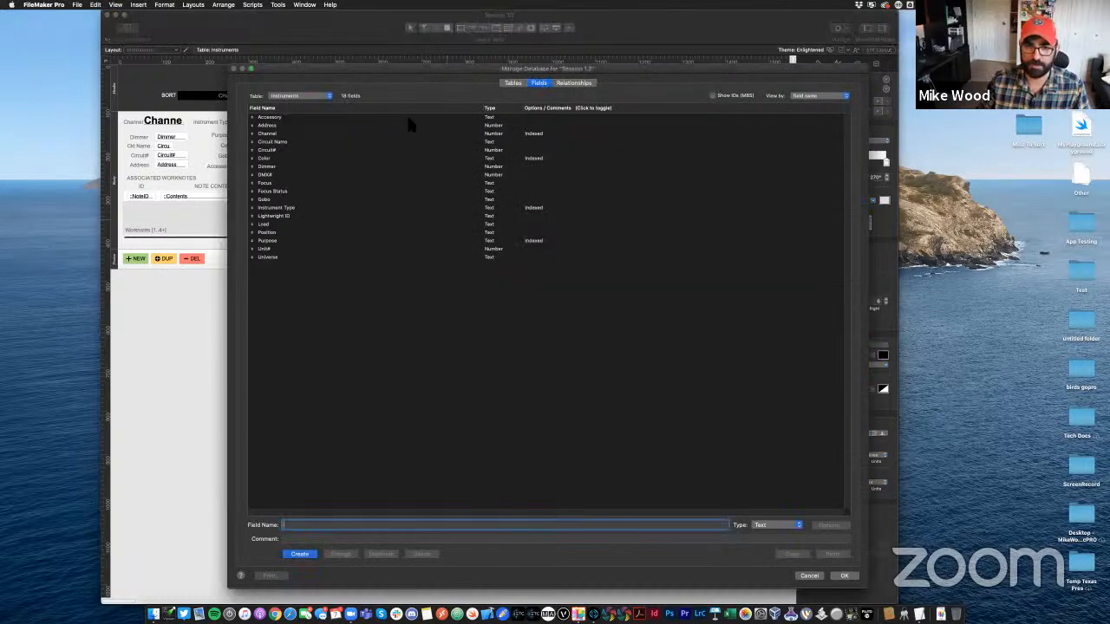
click(805, 577)
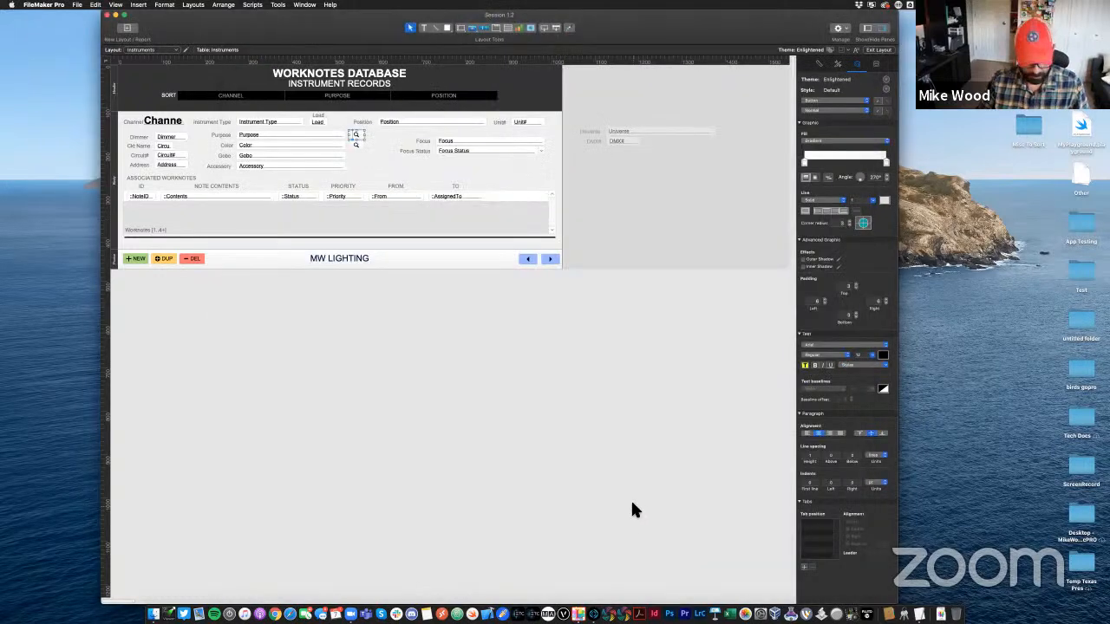
Duplicate the Search For Color script in the Script Workspace and rename the copy Search For Purpose
key(super+shift+s)
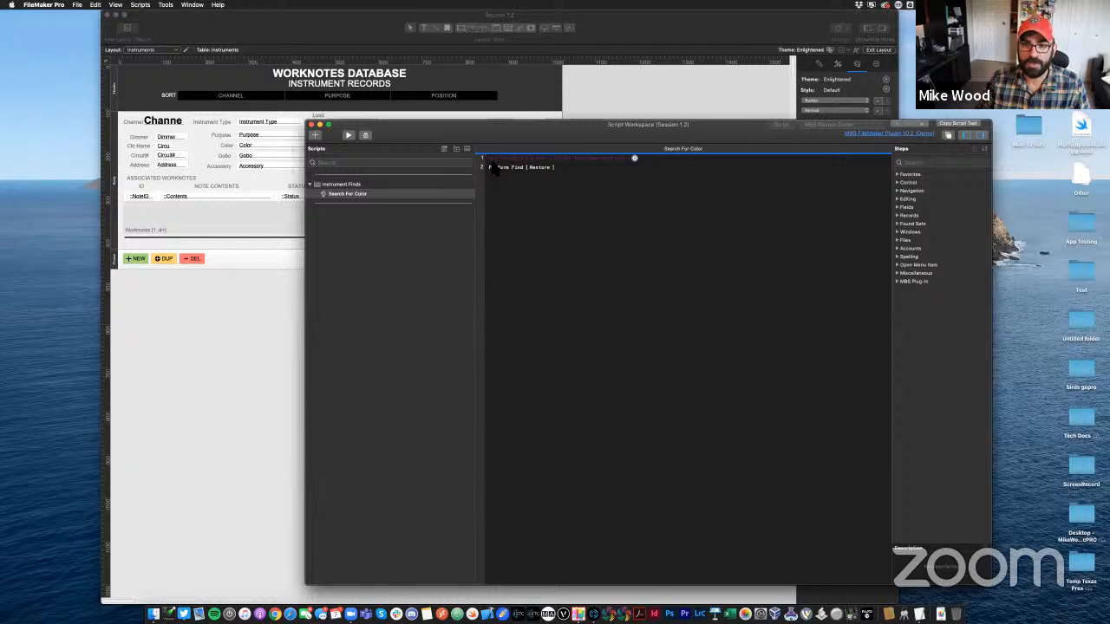
click(363, 195)
key(super+d)
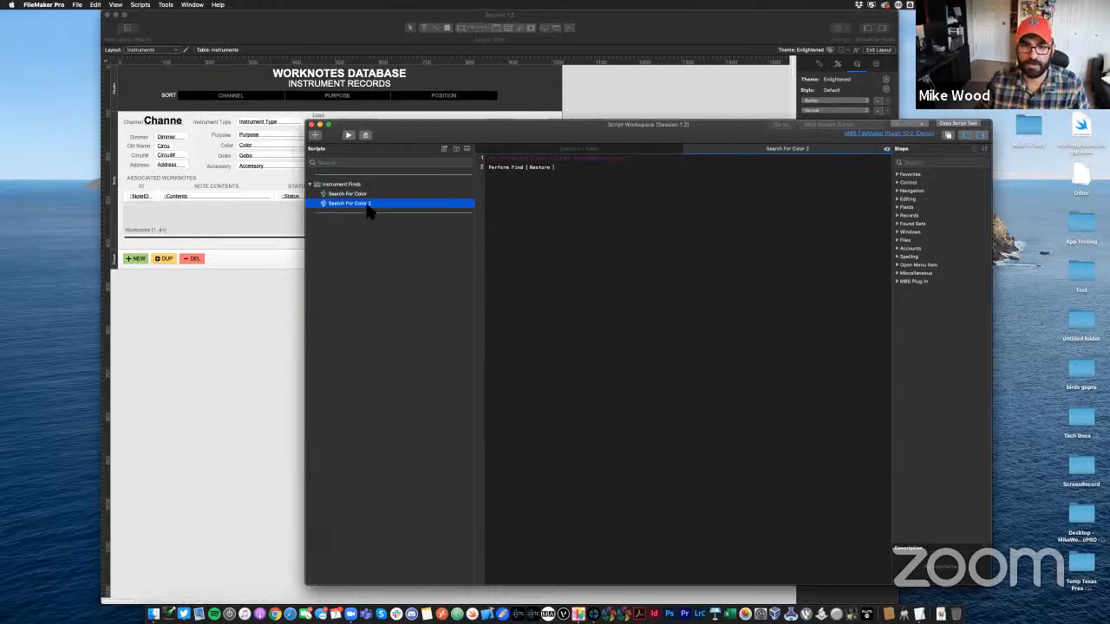
double_click(801, 150)
drag(791, 149, 852, 155)
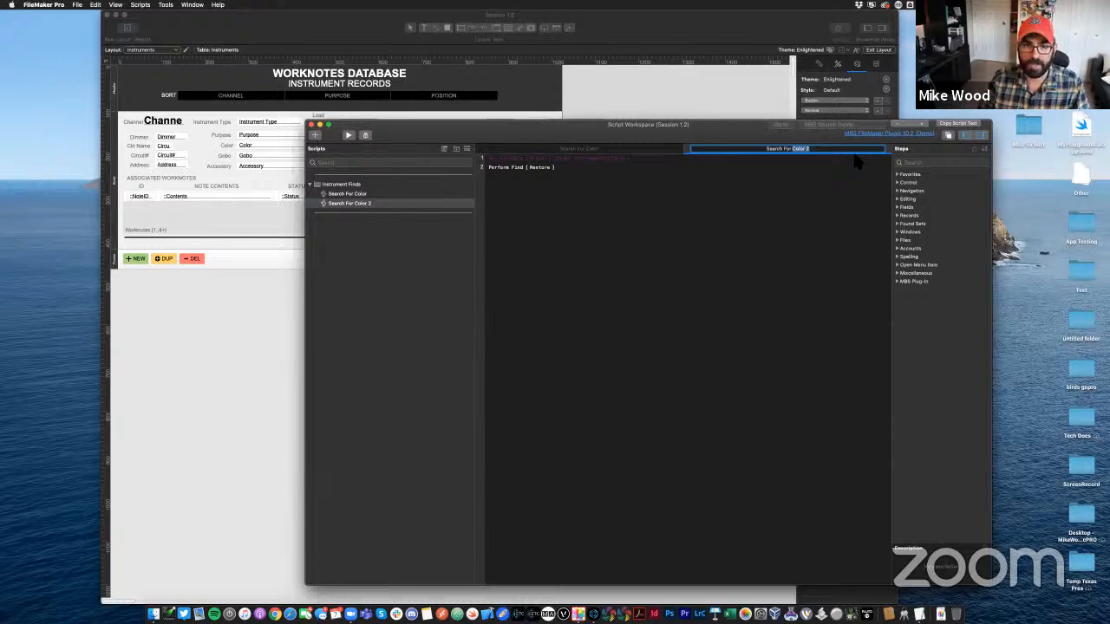
text(Purpose)
key(Return)
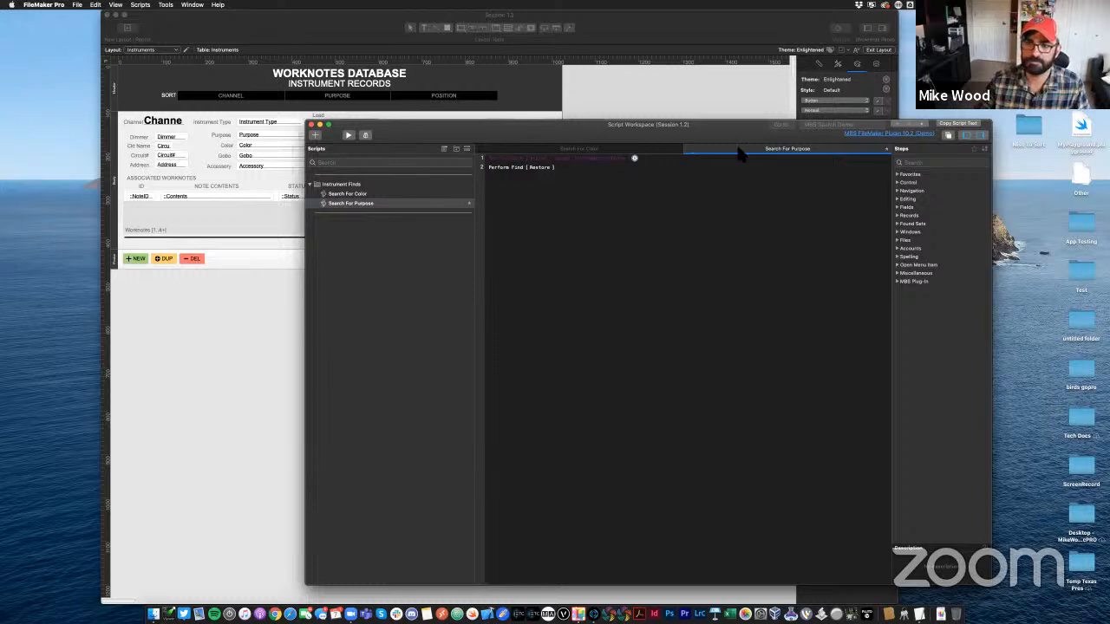
Change the Set Variable step of Search For Purpose to name $purpose with the value Instruments::Purpose
click(634, 158)
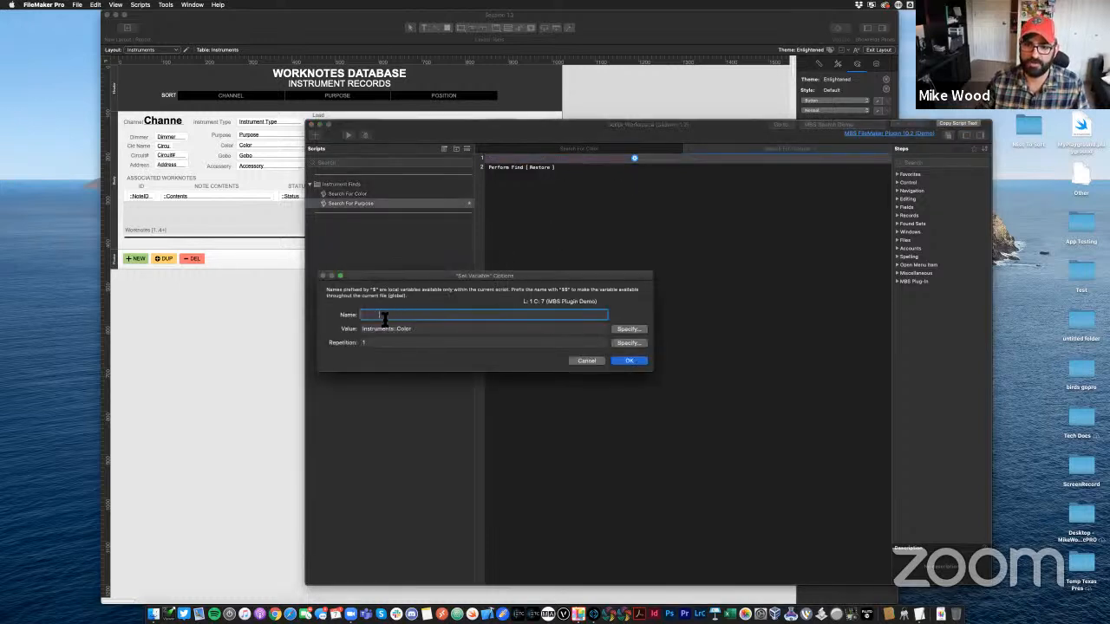
drag(367, 318, 460, 329)
text(Purpos)
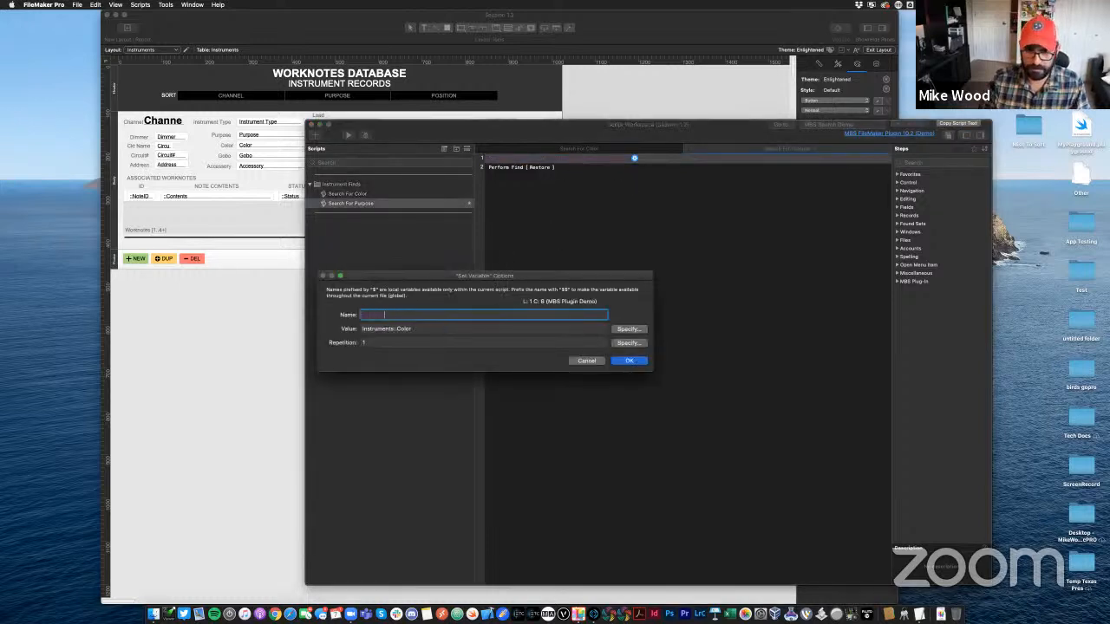
text(e)
drag(401, 330, 483, 336)
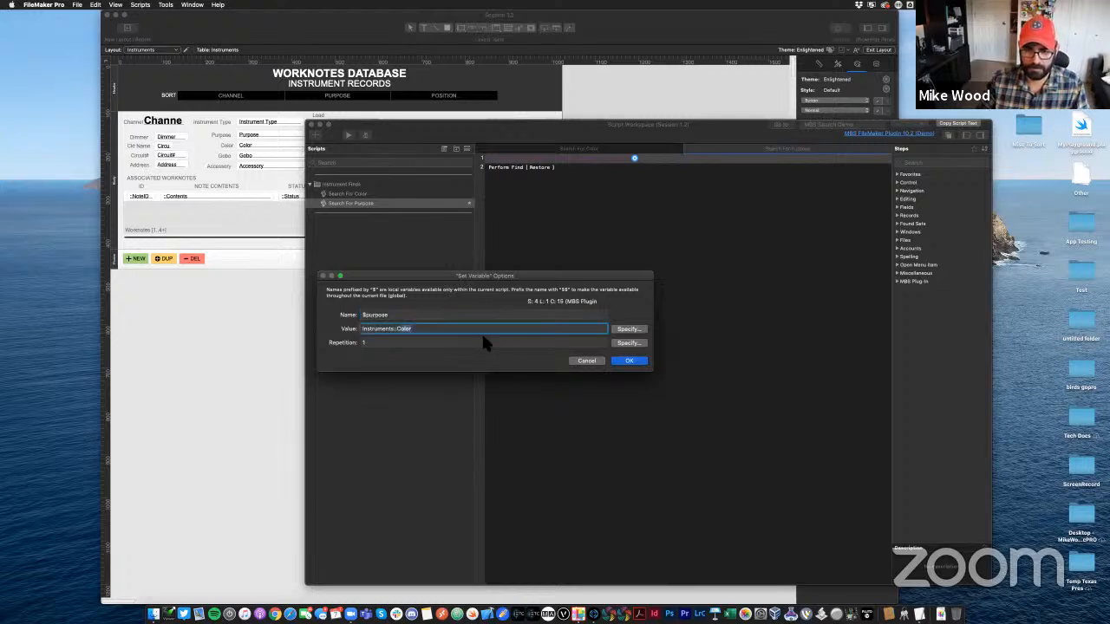
key(BackSpace)
text(Purp)
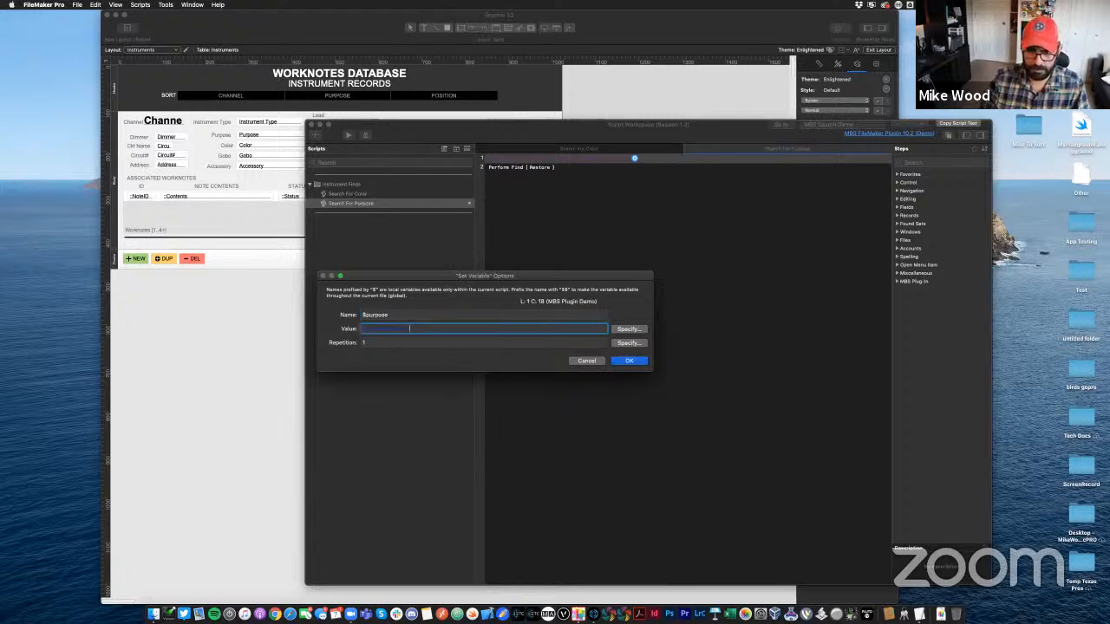
text(ose)
key(Return)
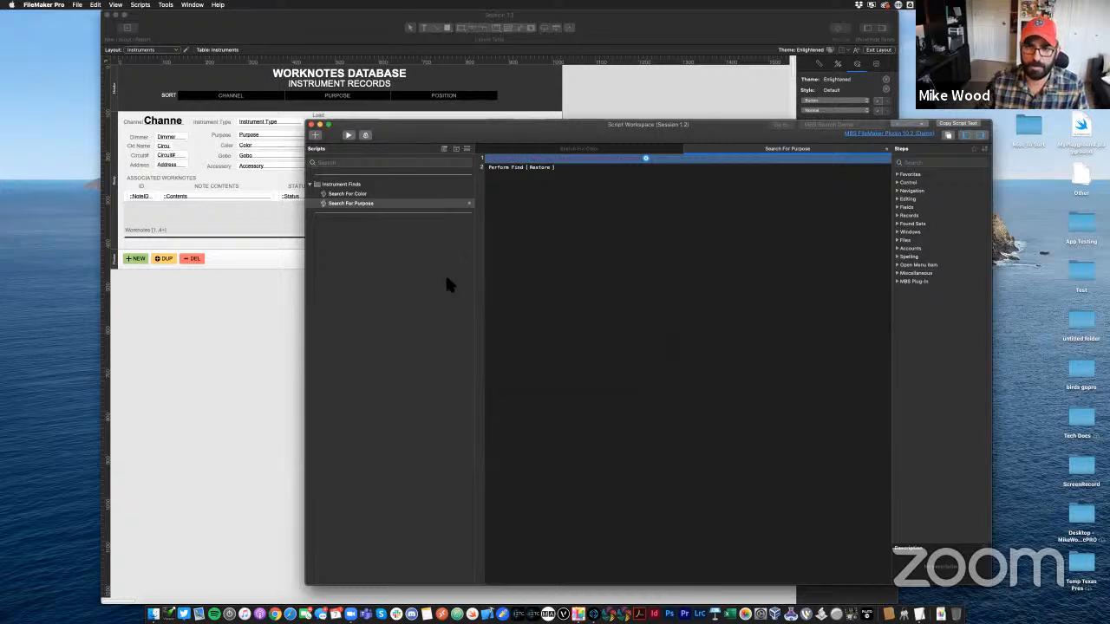
Edit the Perform Find request to find records when the Instruments Purpose field matches =$purpose, and accept the find requests
double_click(512, 167)
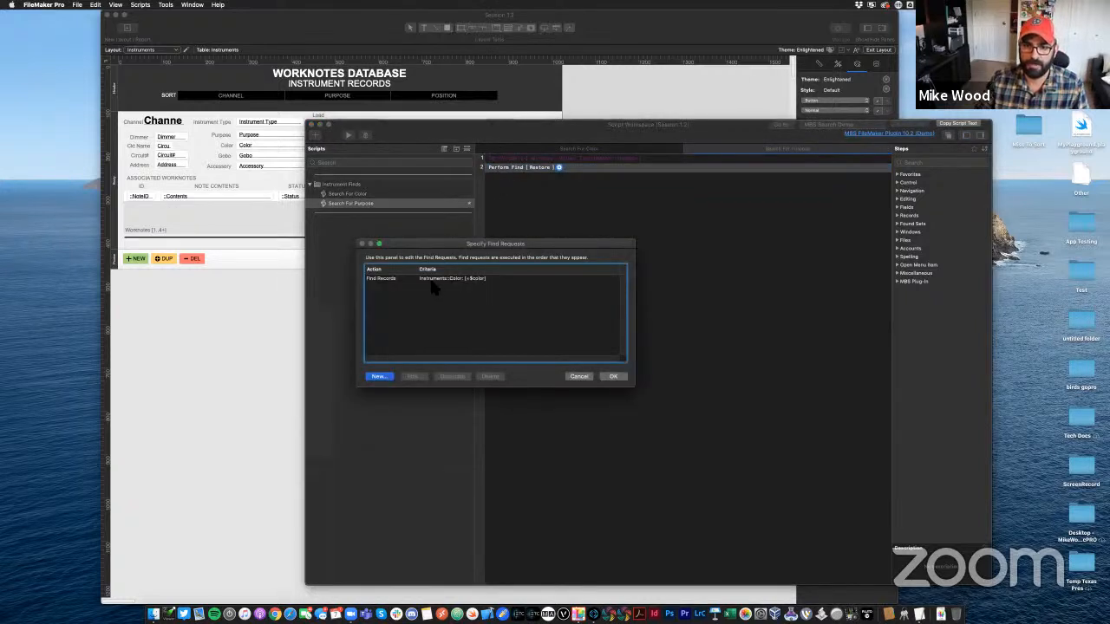
click(443, 280)
double_click(444, 281)
click(513, 205)
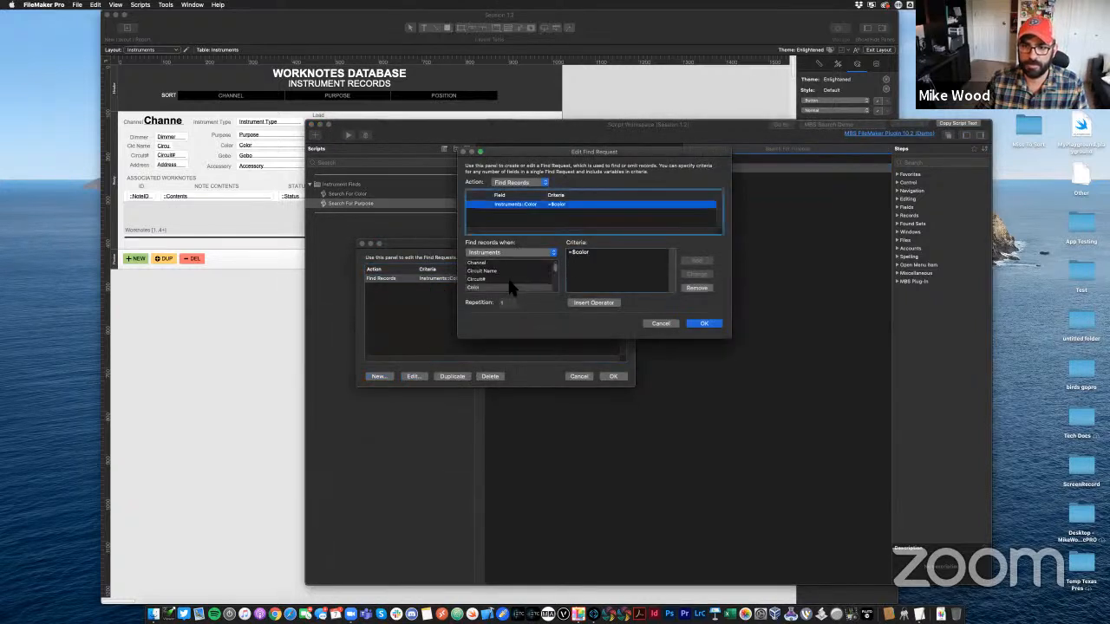
scroll(507, 280, up, 2)
scroll(509, 282, down, 5)
click(489, 272)
drag(576, 254, 630, 261)
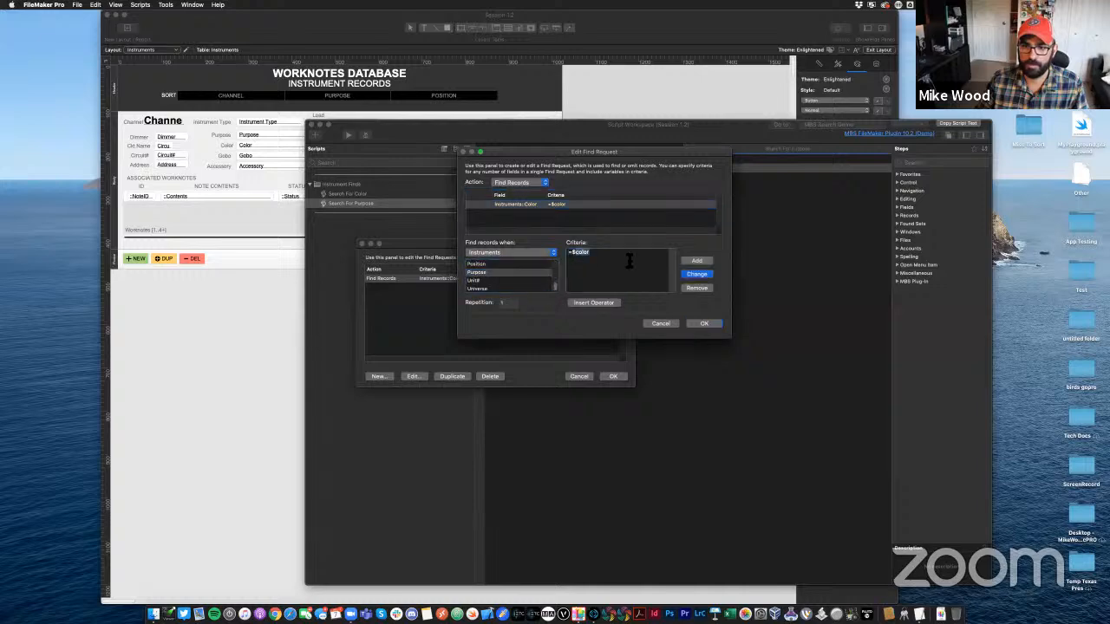
text(purpose)
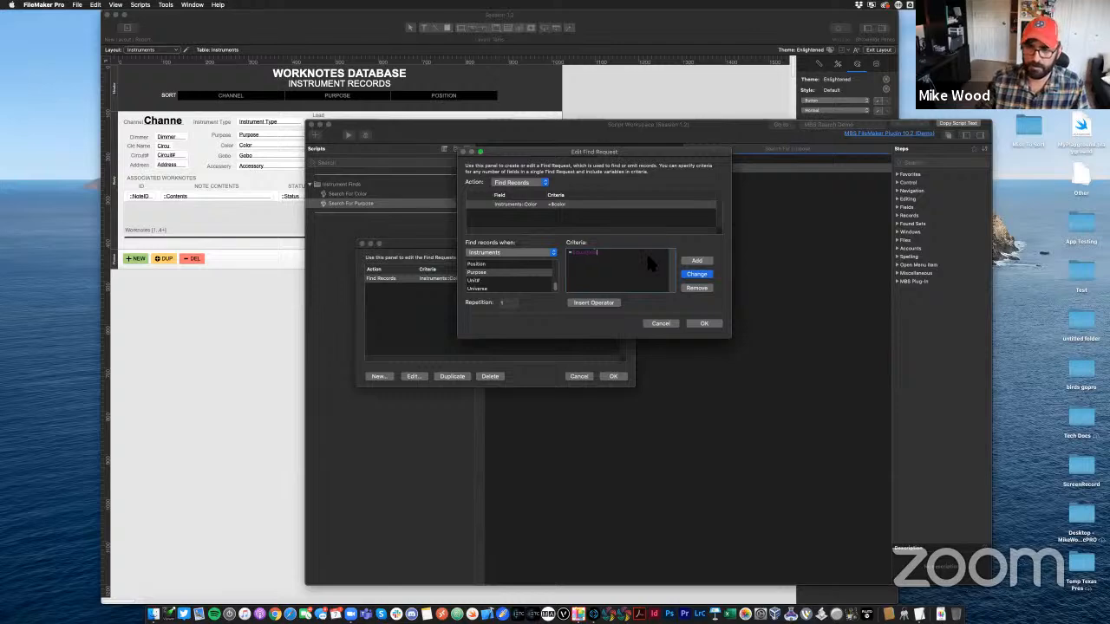
click(698, 275)
click(704, 323)
click(613, 376)
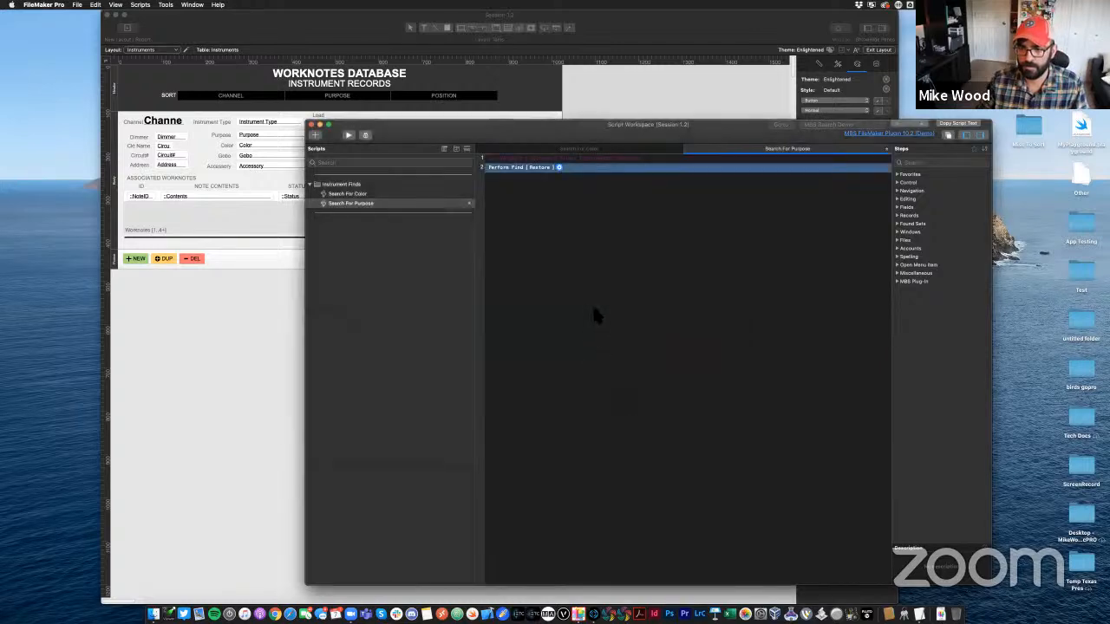
Set the magnifying-glass button beside Purpose to perform the Search For Purpose script and switch the layout to Browse mode
click(218, 365)
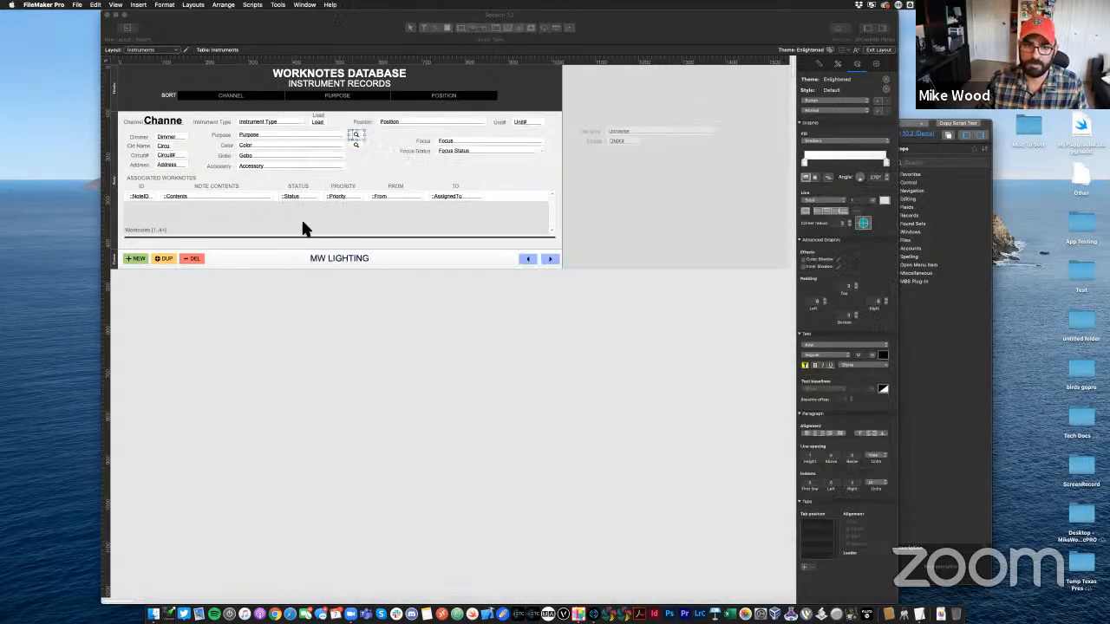
double_click(362, 141)
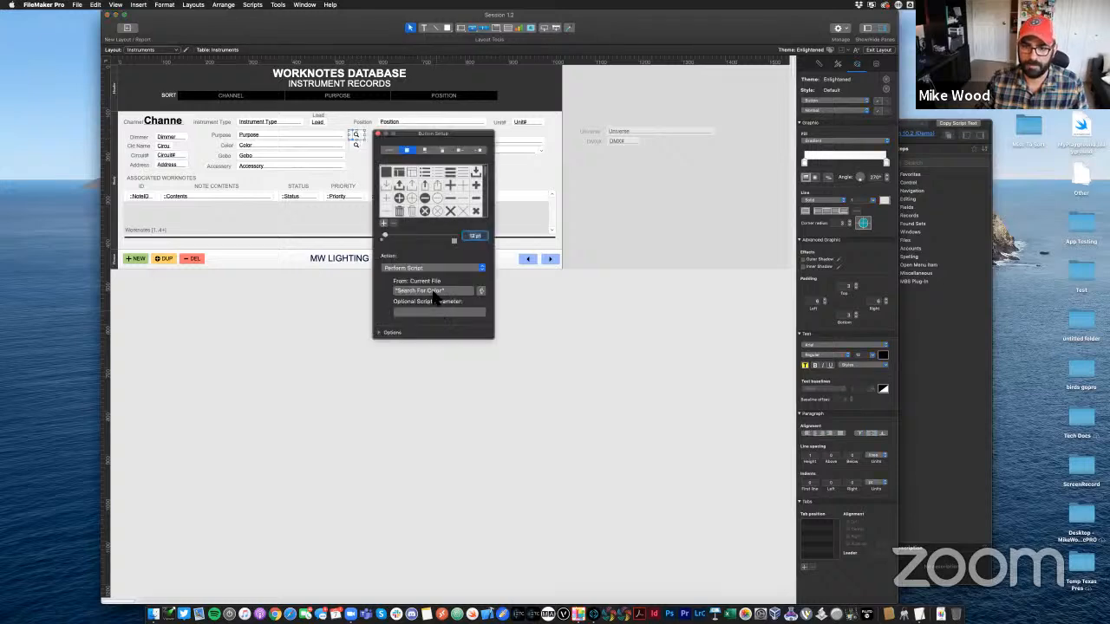
click(438, 304)
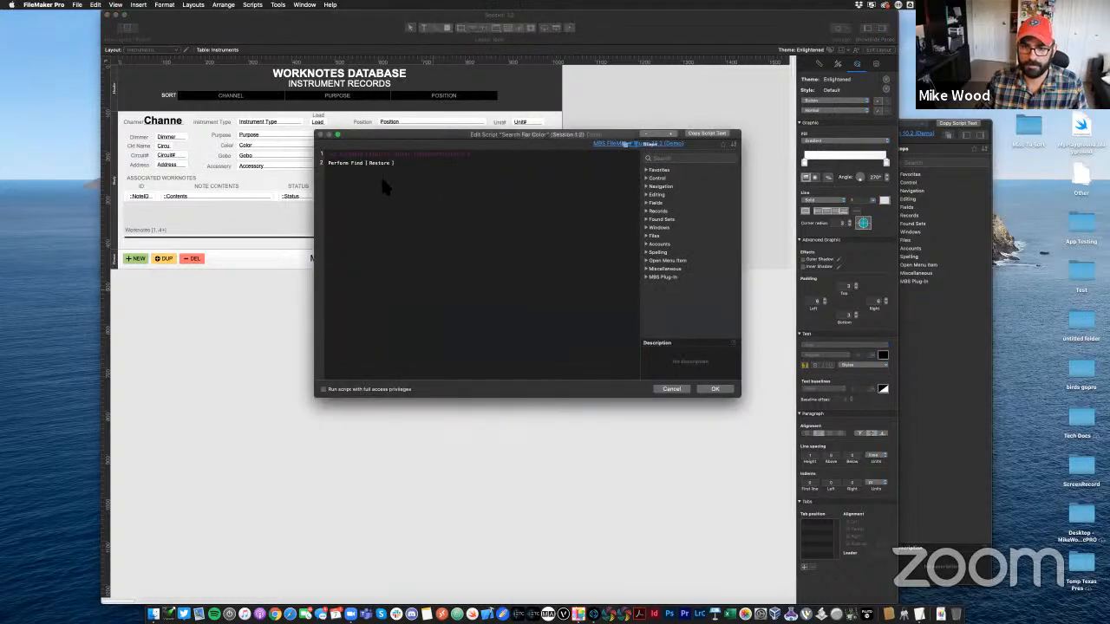
click(671, 389)
click(482, 291)
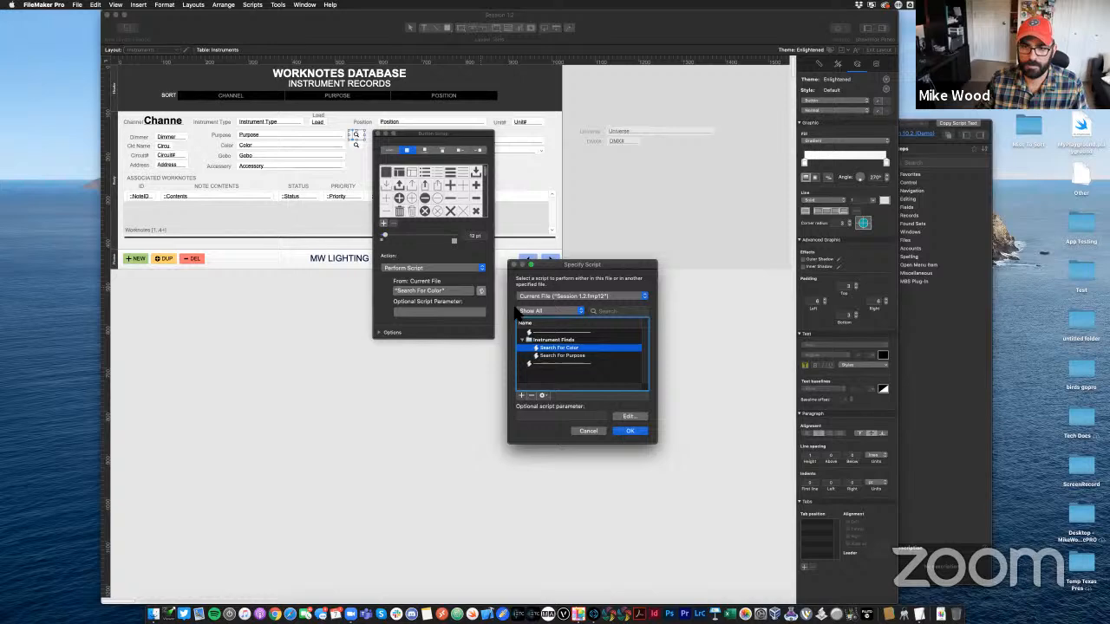
double_click(558, 355)
click(583, 328)
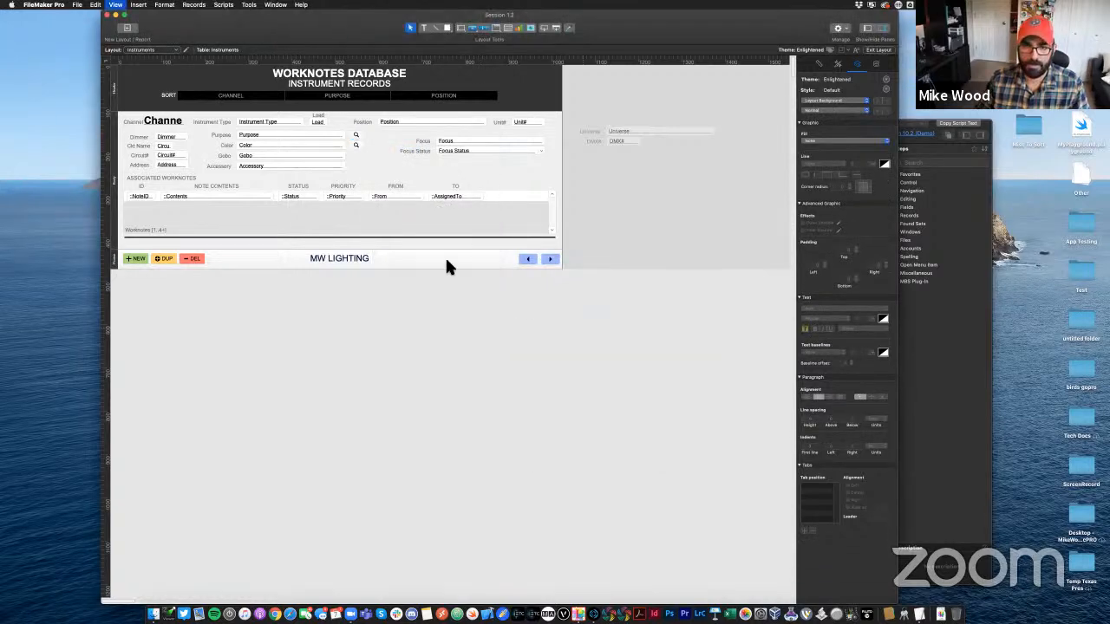
key(super+b)
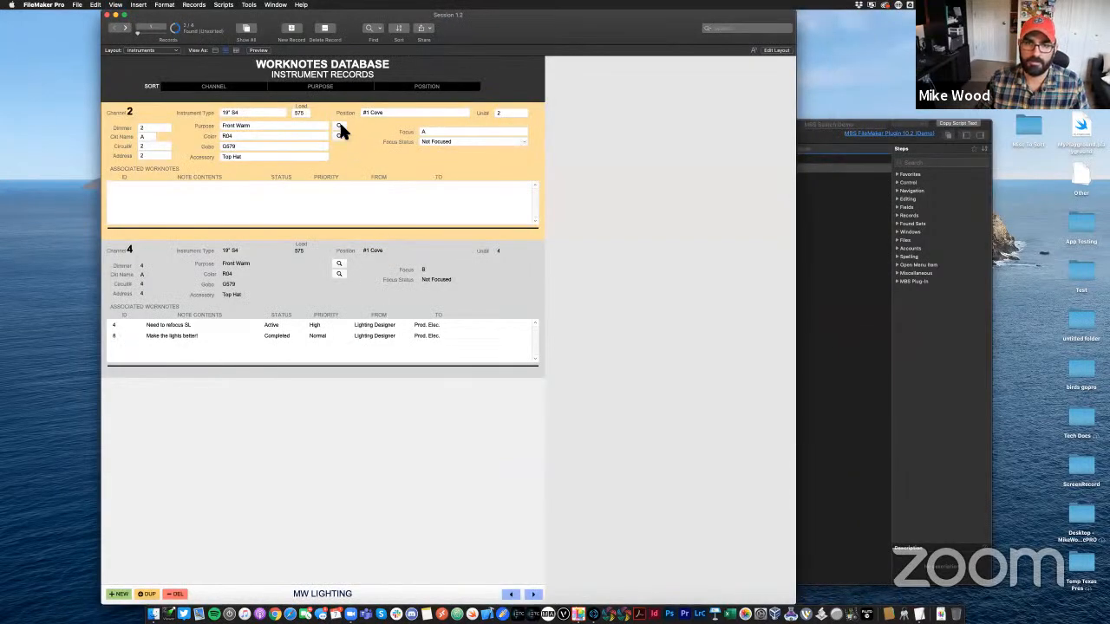
Test the purpose search from the channel 2 and channel 1 records, showing all records after each find
click(339, 126)
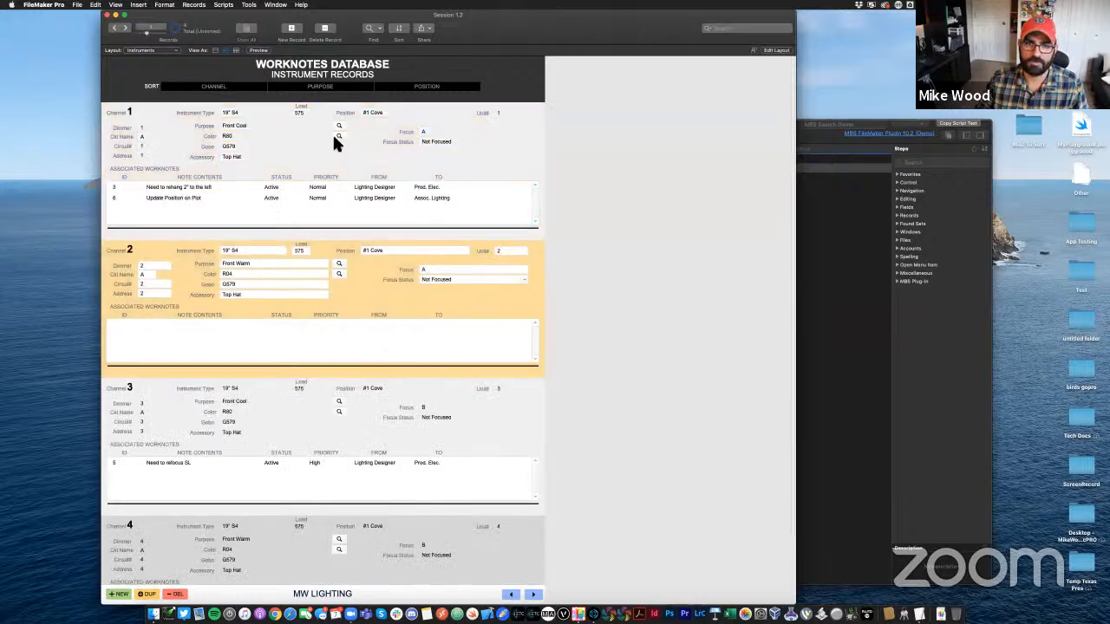
click(340, 127)
click(246, 30)
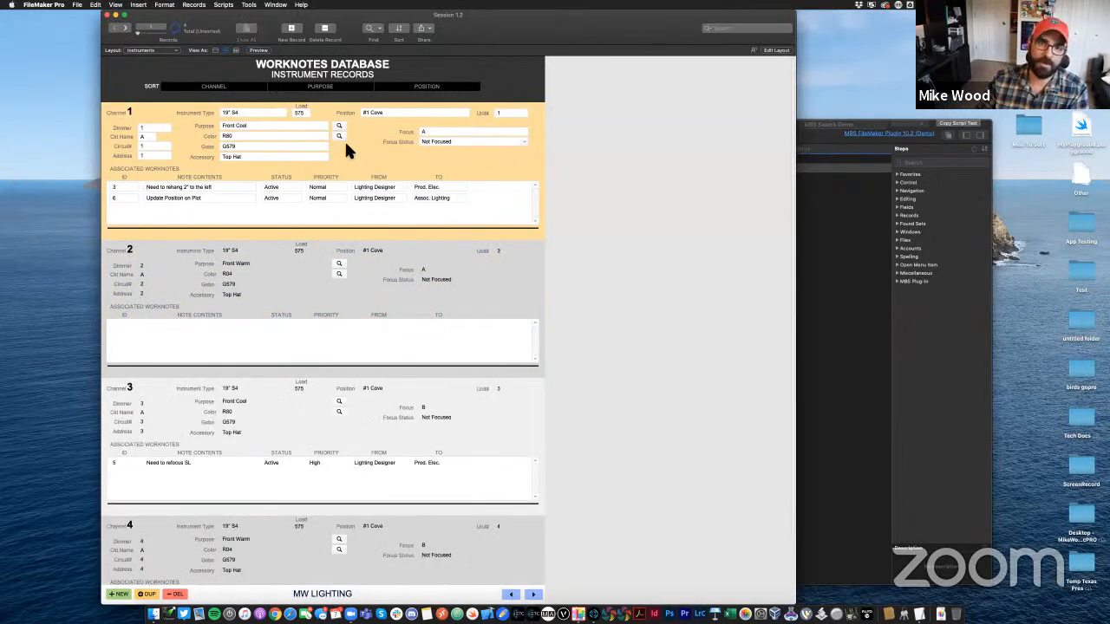
click(335, 130)
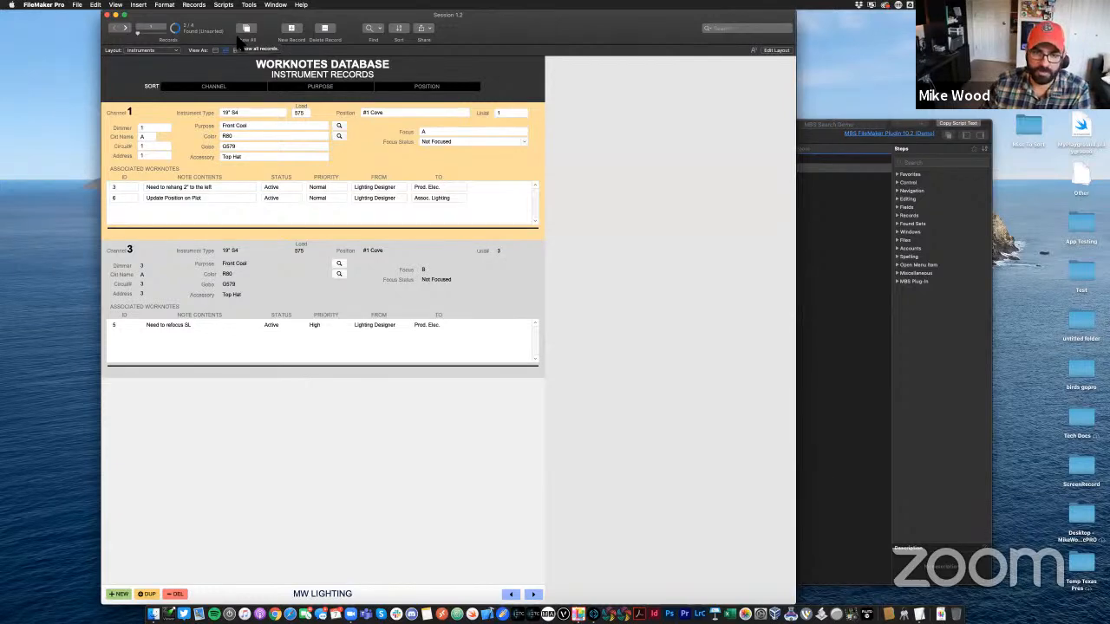
click(242, 35)
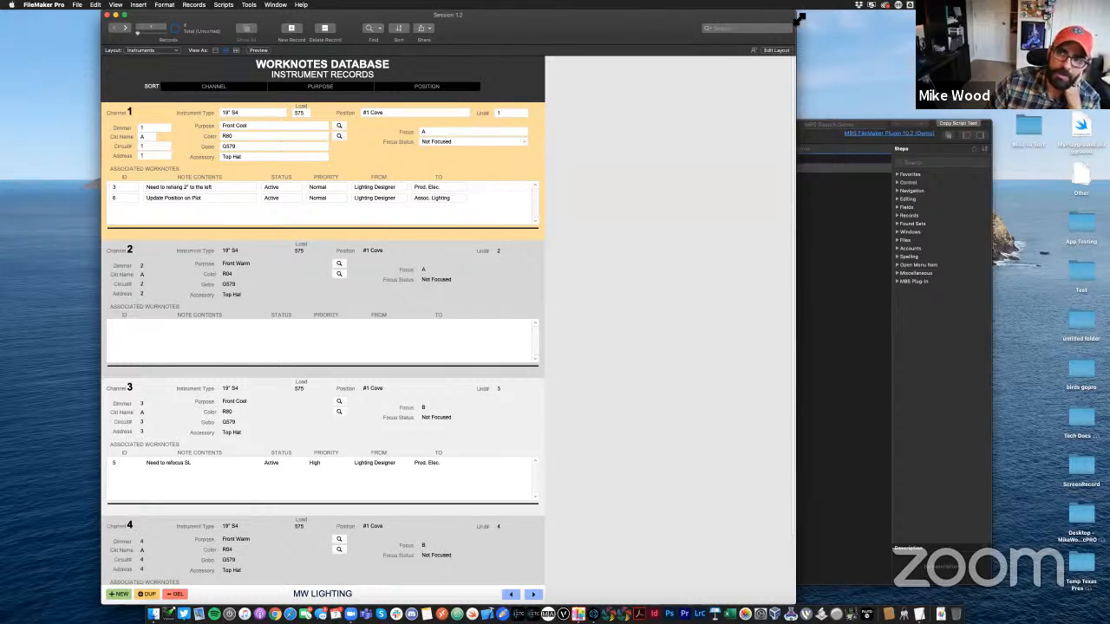
Narrow the database window and switch to the Worknotes layout
drag(688, 8, 513, 23)
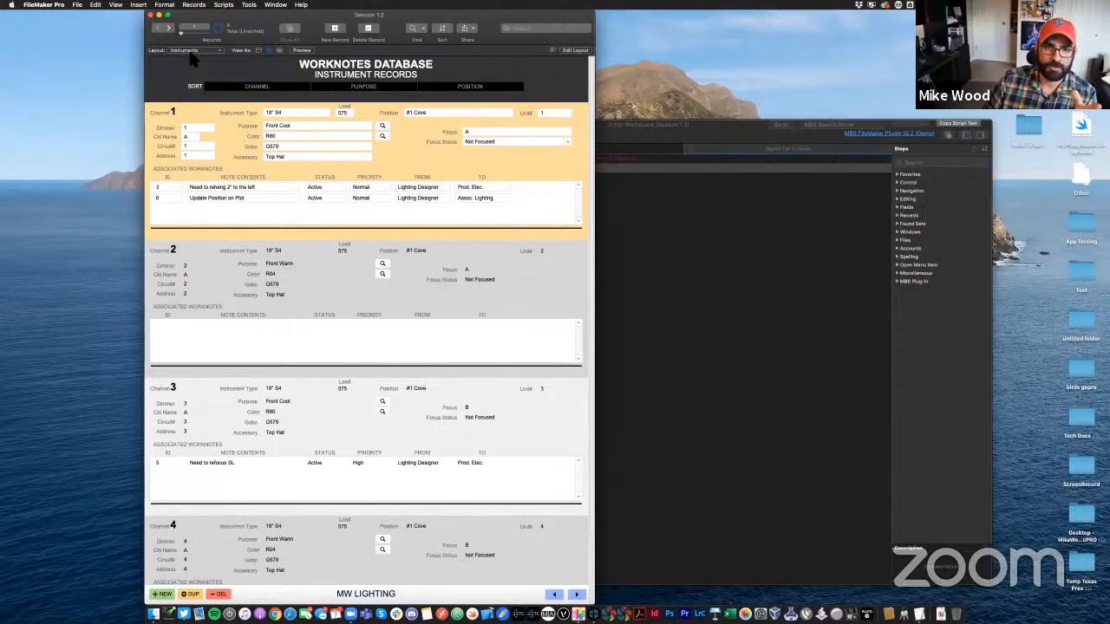
click(213, 198)
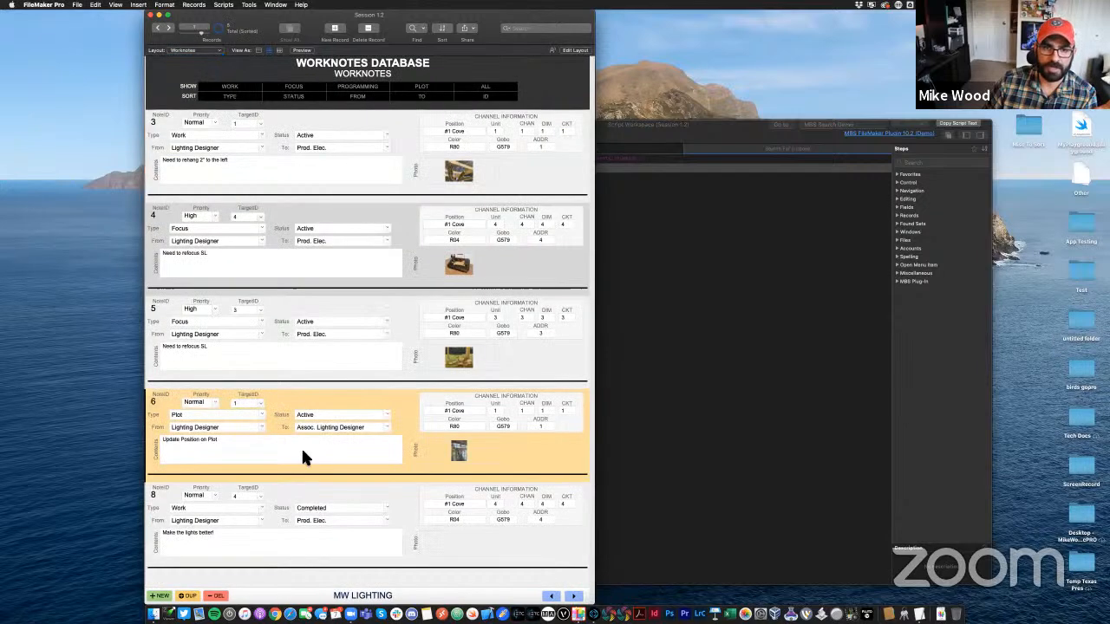
Switch to the Instruments layout and open the relationships graph in the database management settings
click(193, 50)
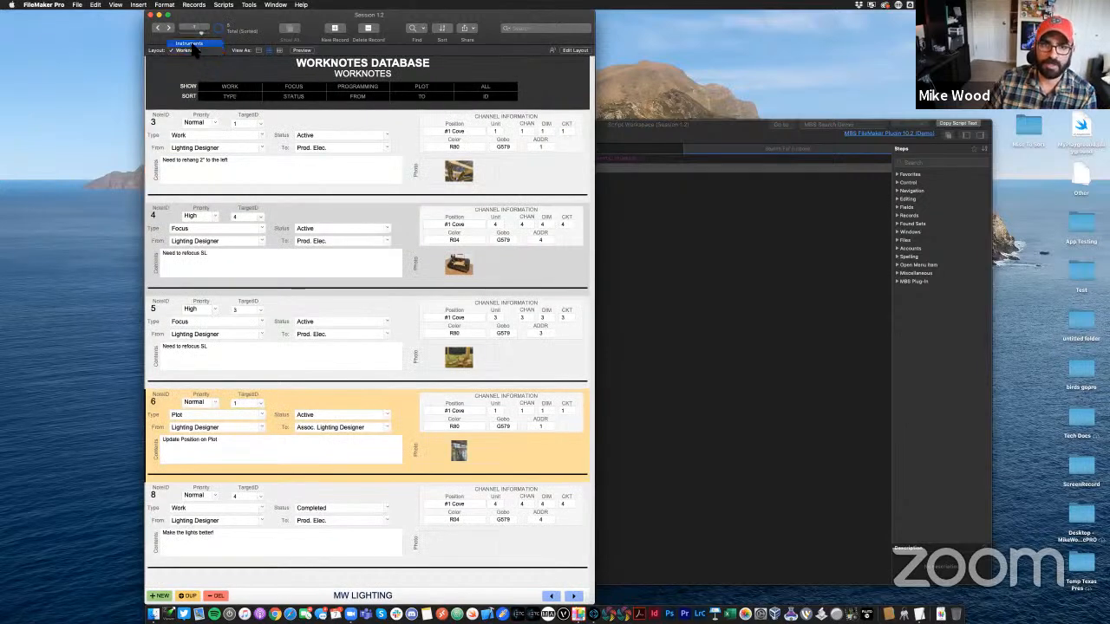
click(189, 44)
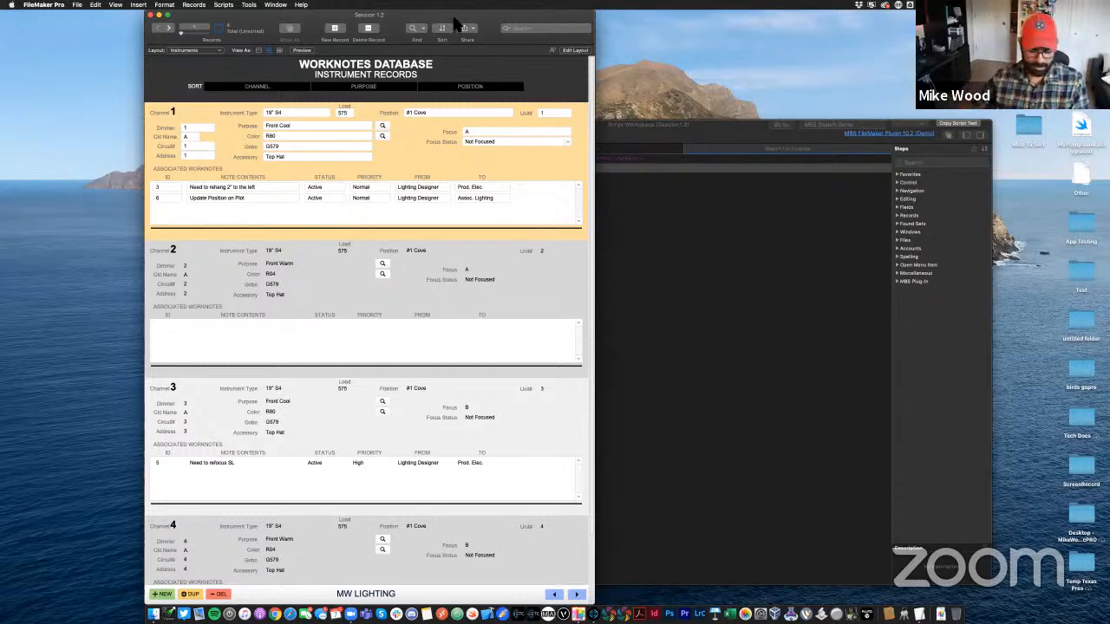
click(79, 5)
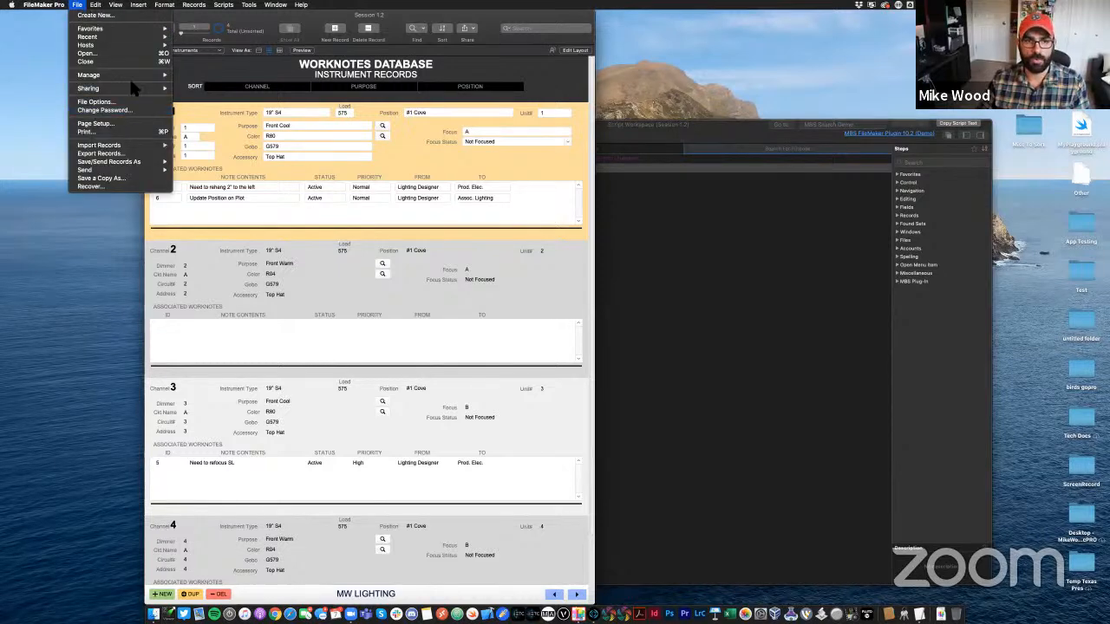
mouse_move(135, 75)
click(208, 76)
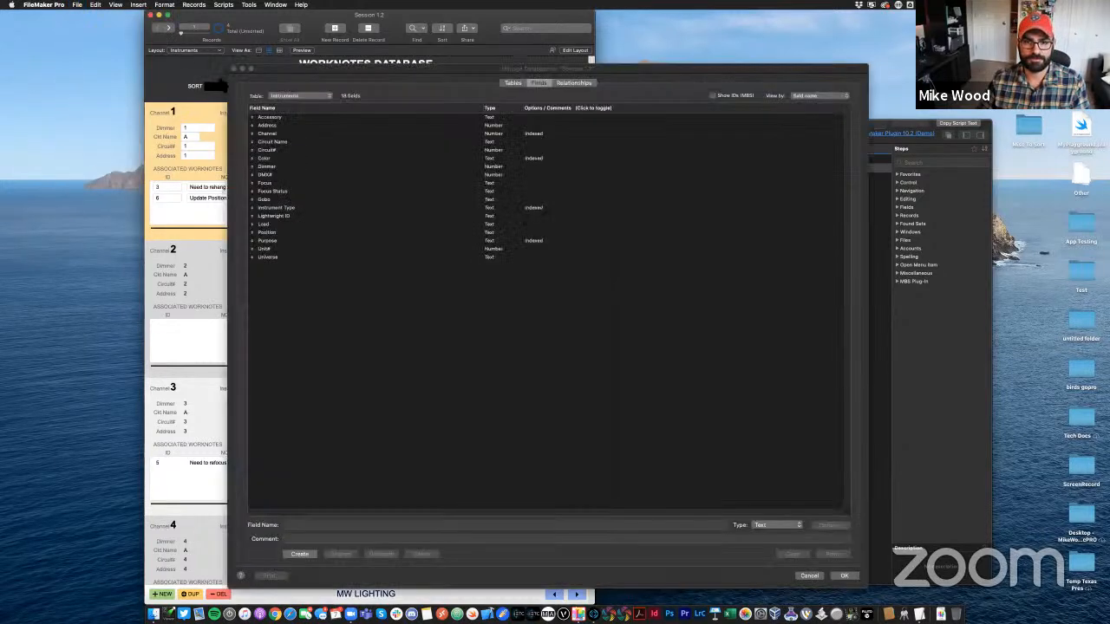
click(577, 83)
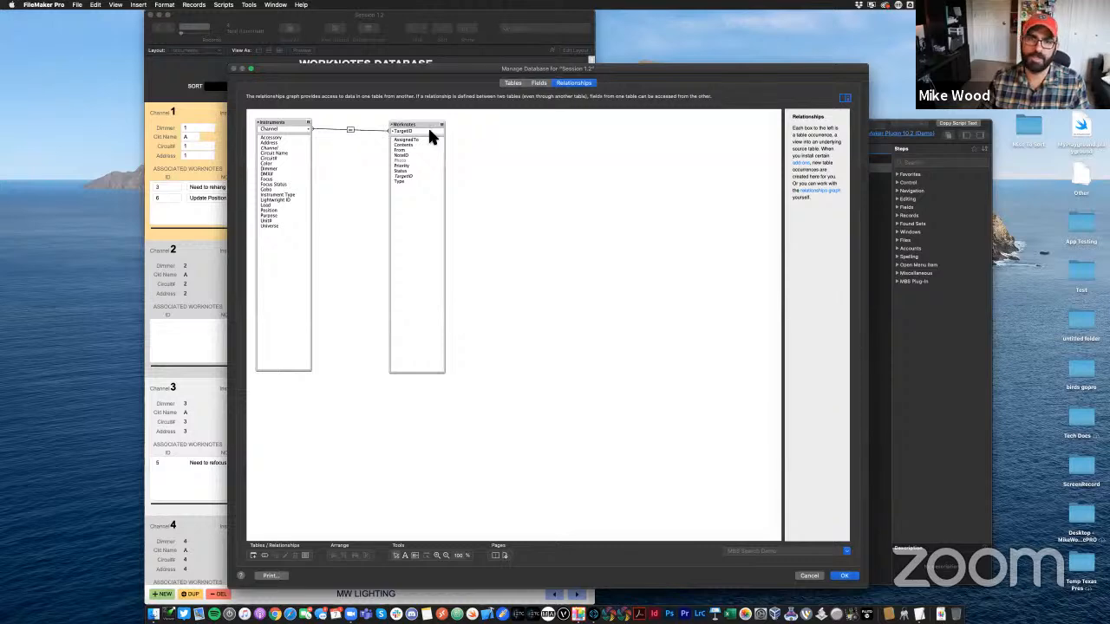
Nudge the Worknotes table down, allow creation of Worknotes records via its relationship to Instruments, and accept the database changes
mouse_move(431, 133)
mouse_down()
mouse_move(443, 130)
mouse_move(433, 178)
mouse_move(440, 151)
mouse_up()
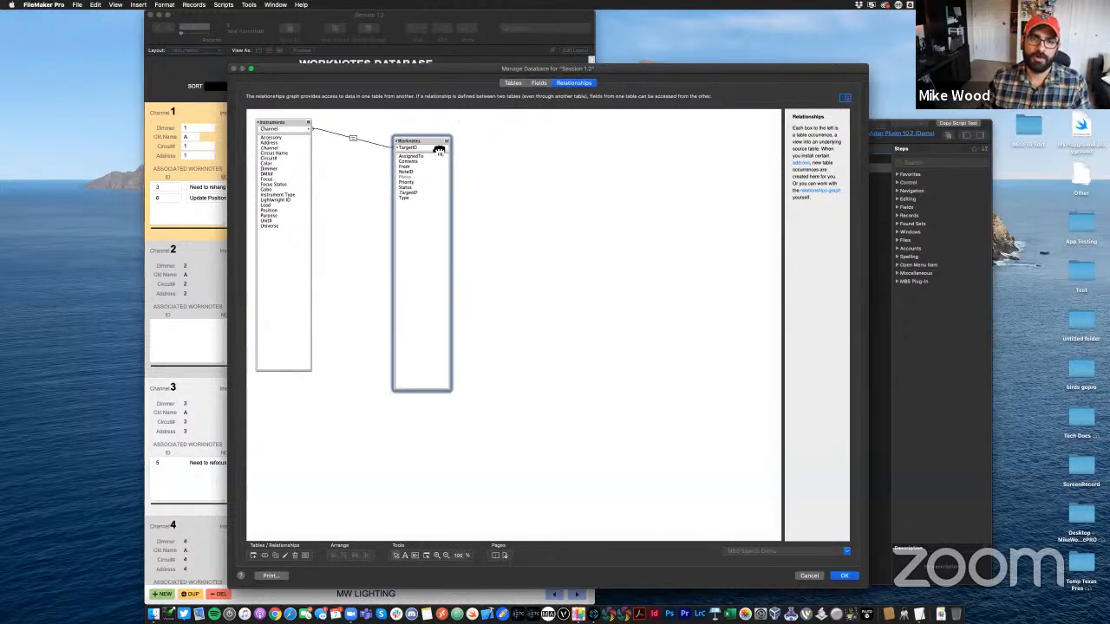
click(370, 139)
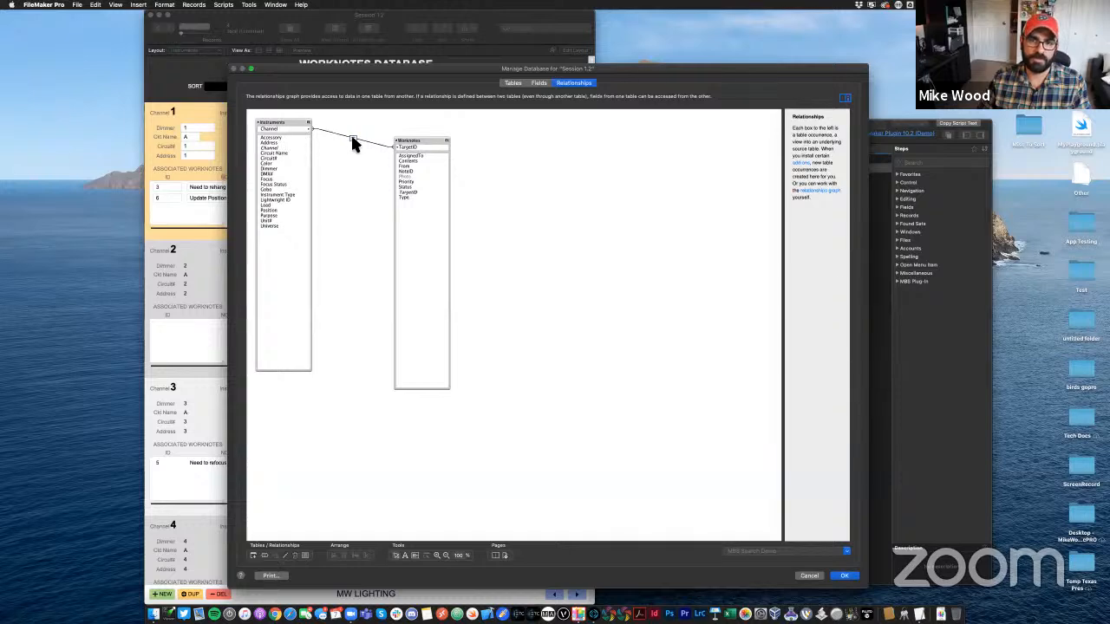
double_click(353, 141)
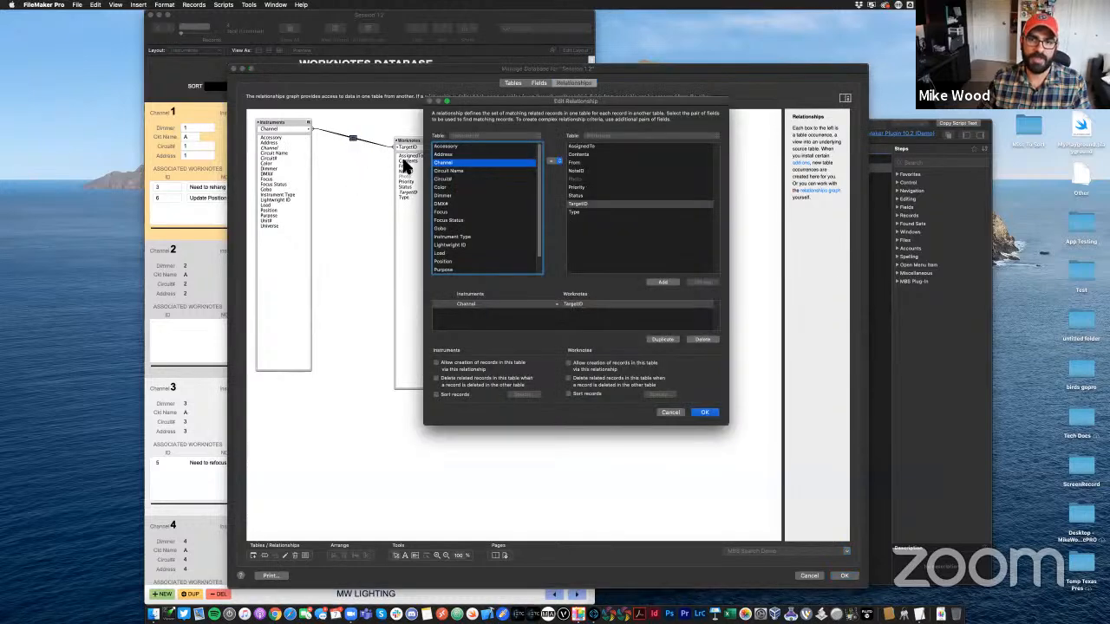
drag(599, 106, 577, 135)
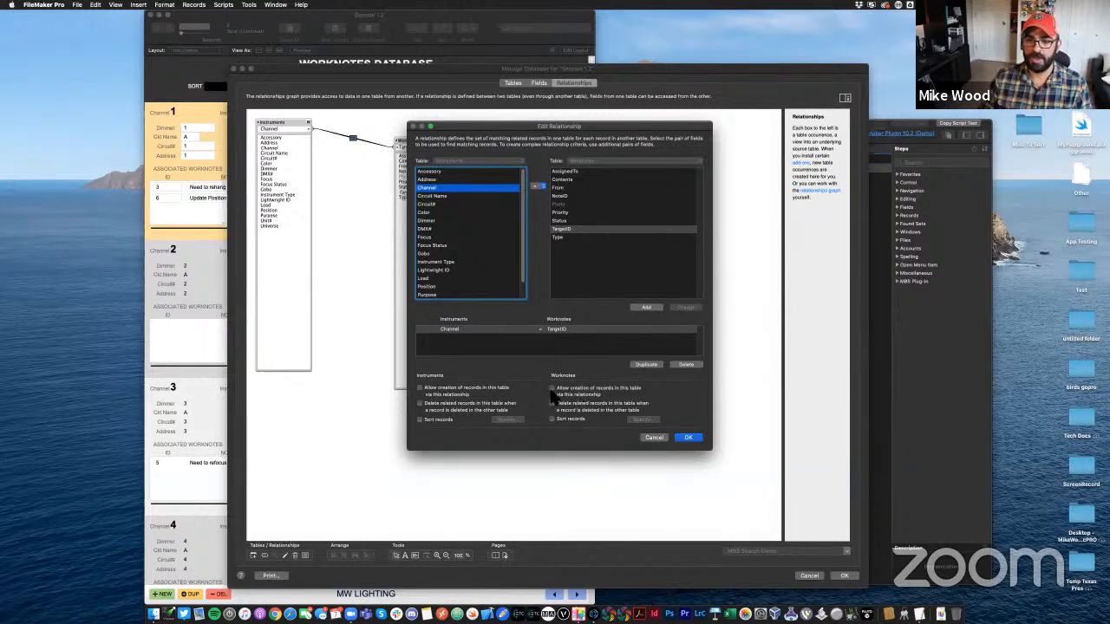
click(687, 437)
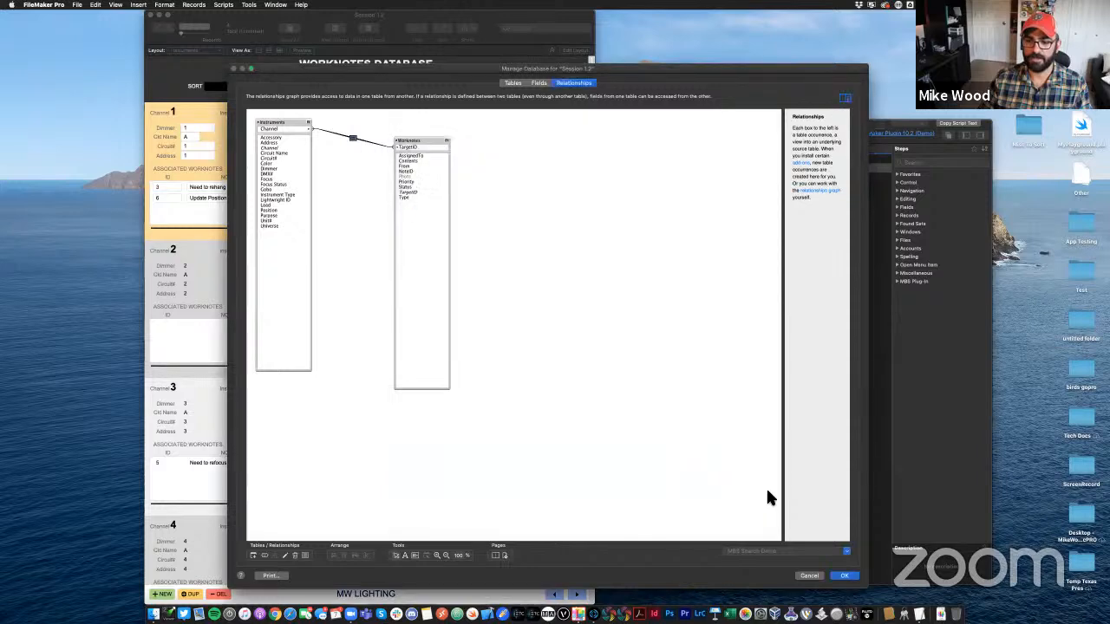
click(848, 577)
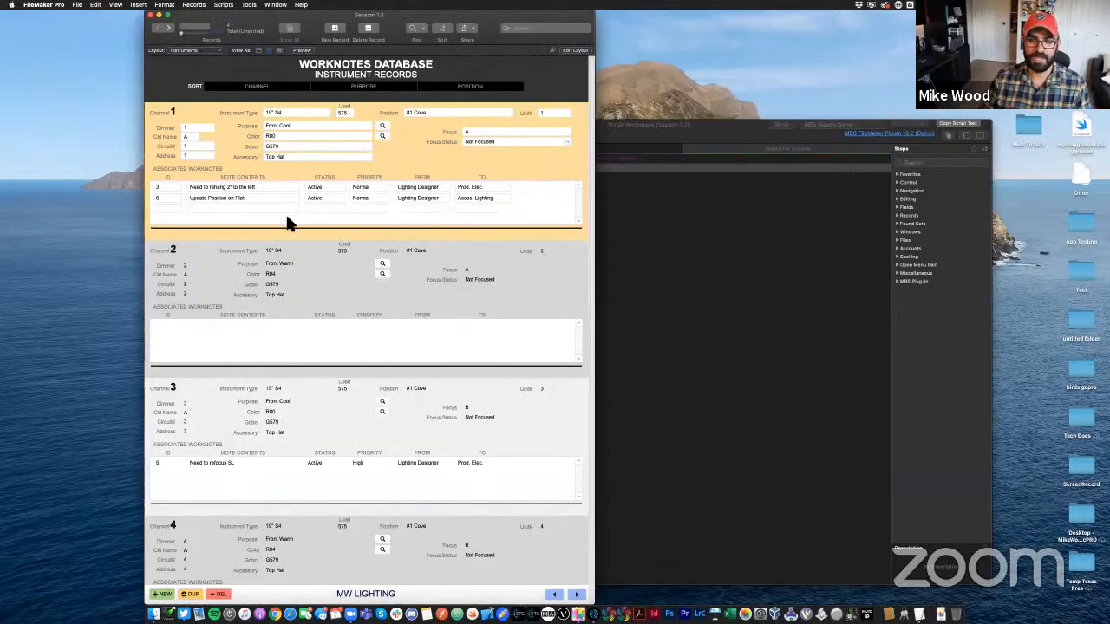
Add a worknote with the contents "Note Here" in the associated worknotes portal of the channel 1 record
click(545, 211)
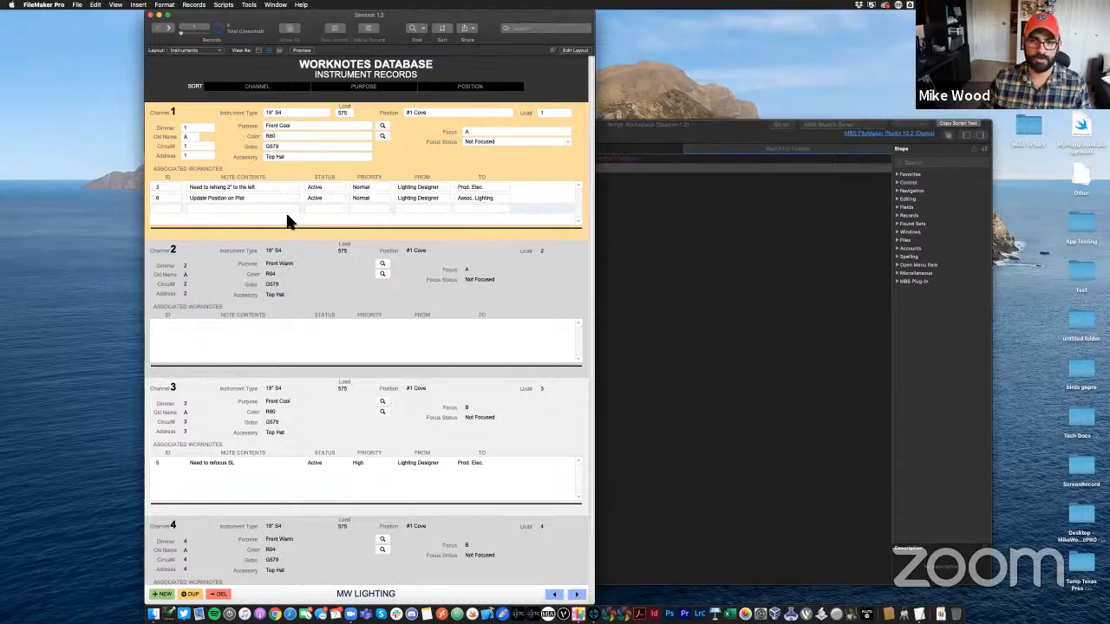
click(258, 210)
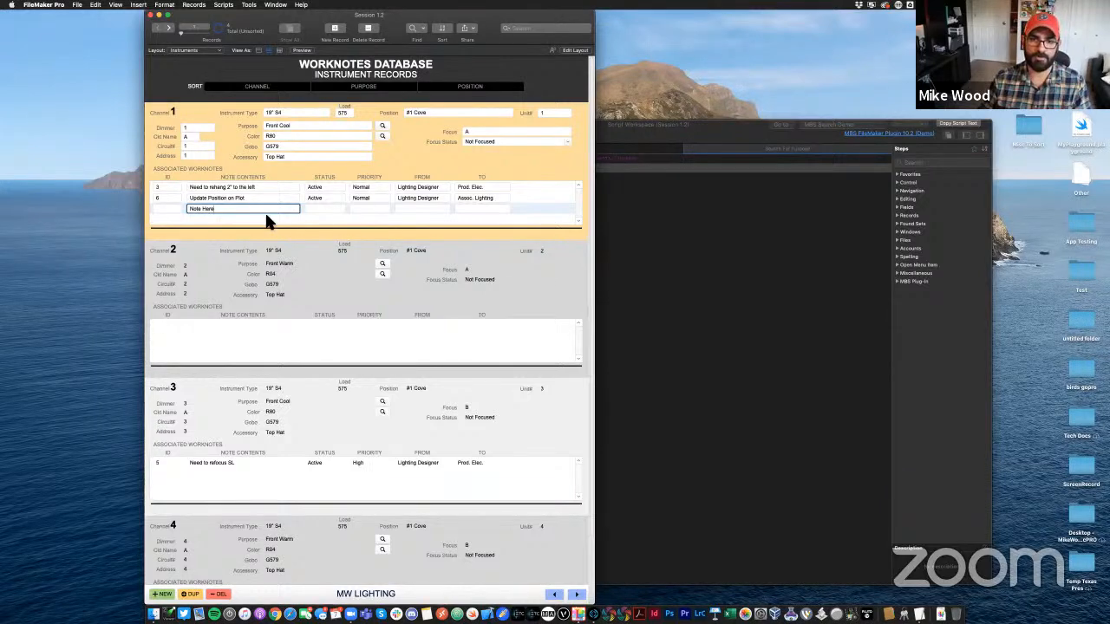
key(Tab)
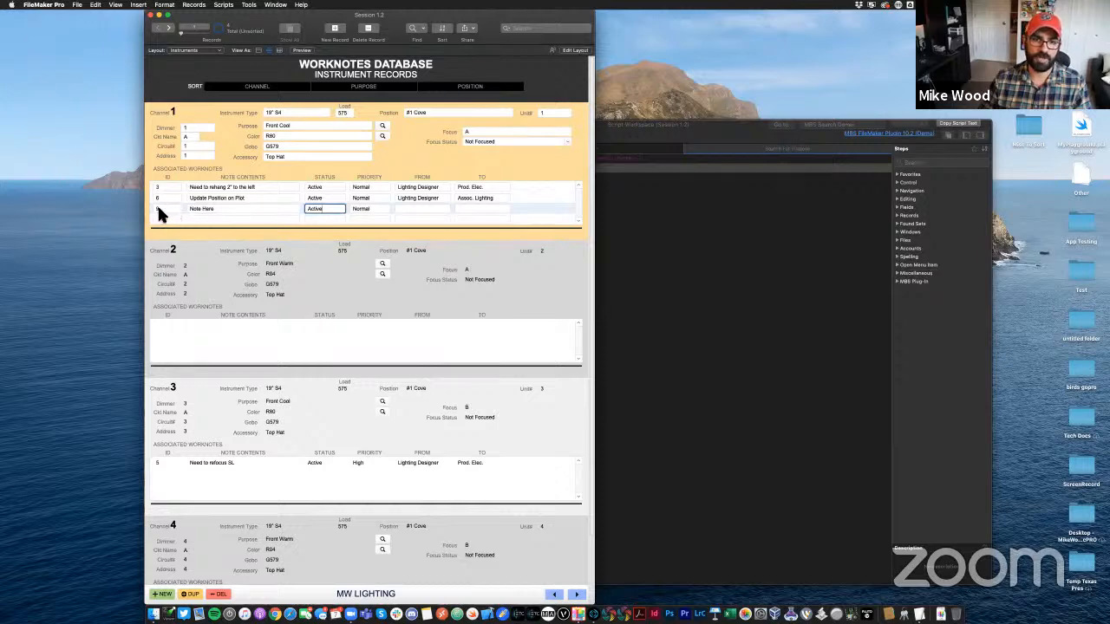
click(359, 212)
click(301, 209)
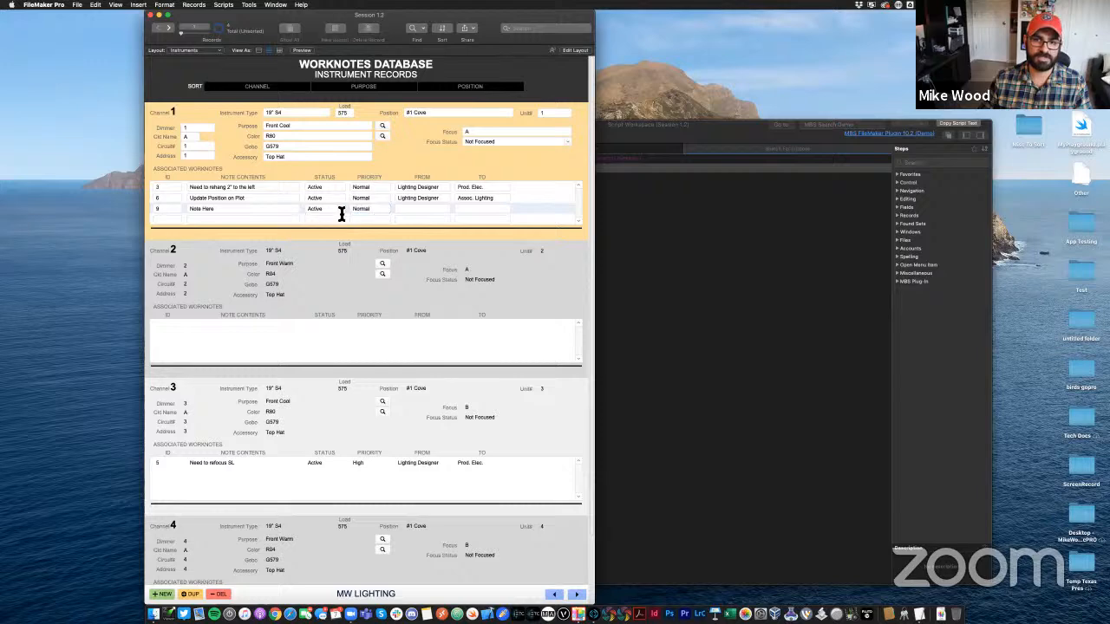
click(340, 212)
click(363, 212)
click(430, 210)
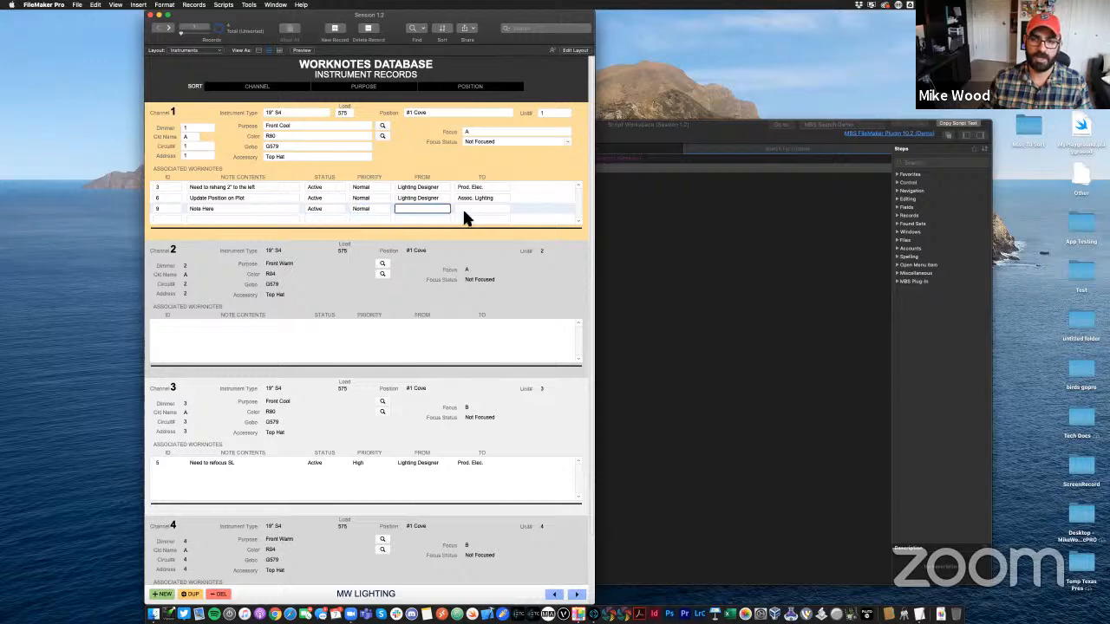
click(167, 220)
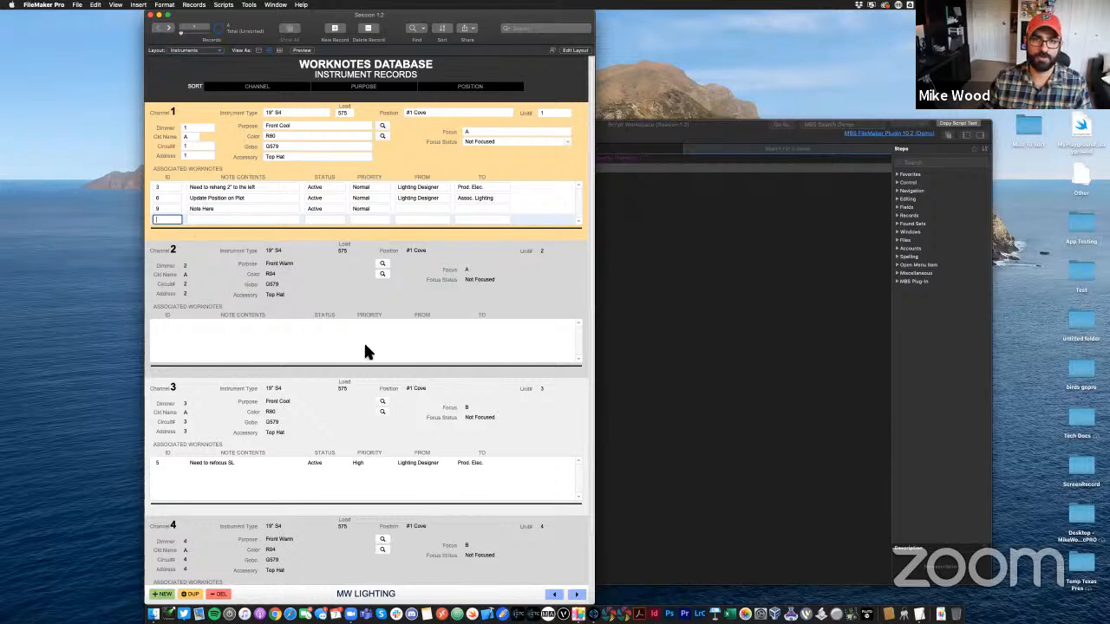
Check the new note's record in the Worknotes layout and return to the Instruments layout
key(super+1)
scroll(353, 372, down, 2)
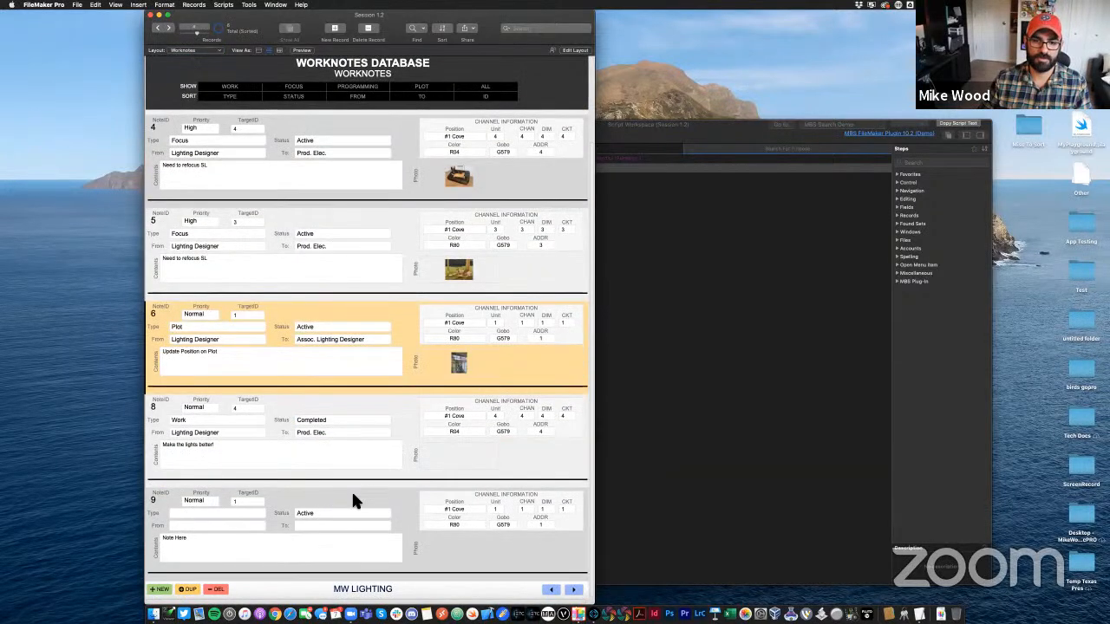
click(359, 526)
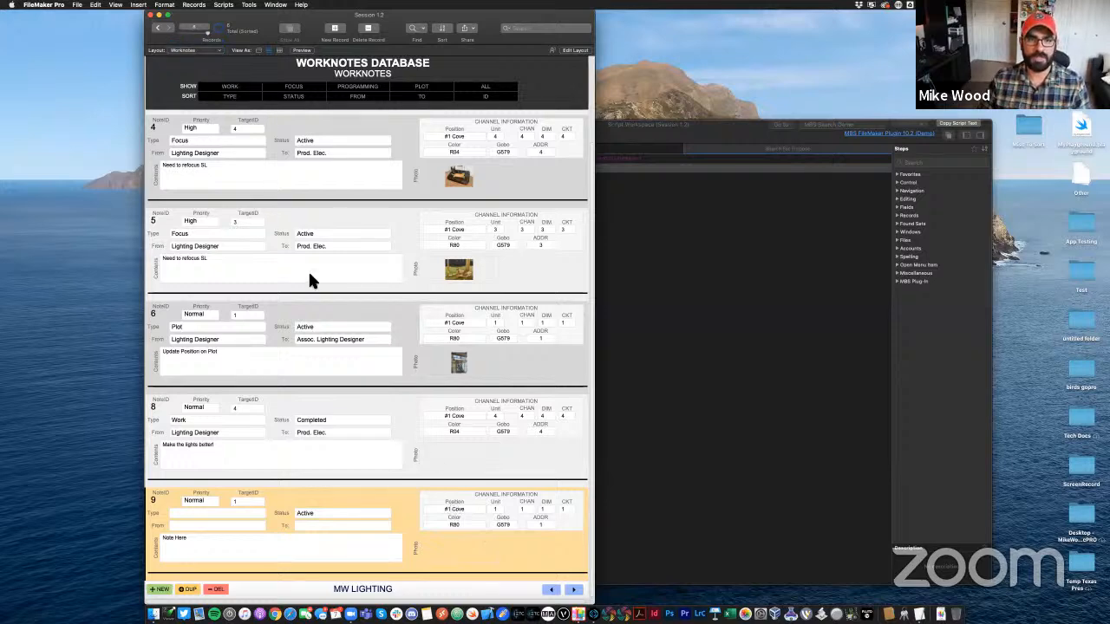
scroll(413, 286, up, 3)
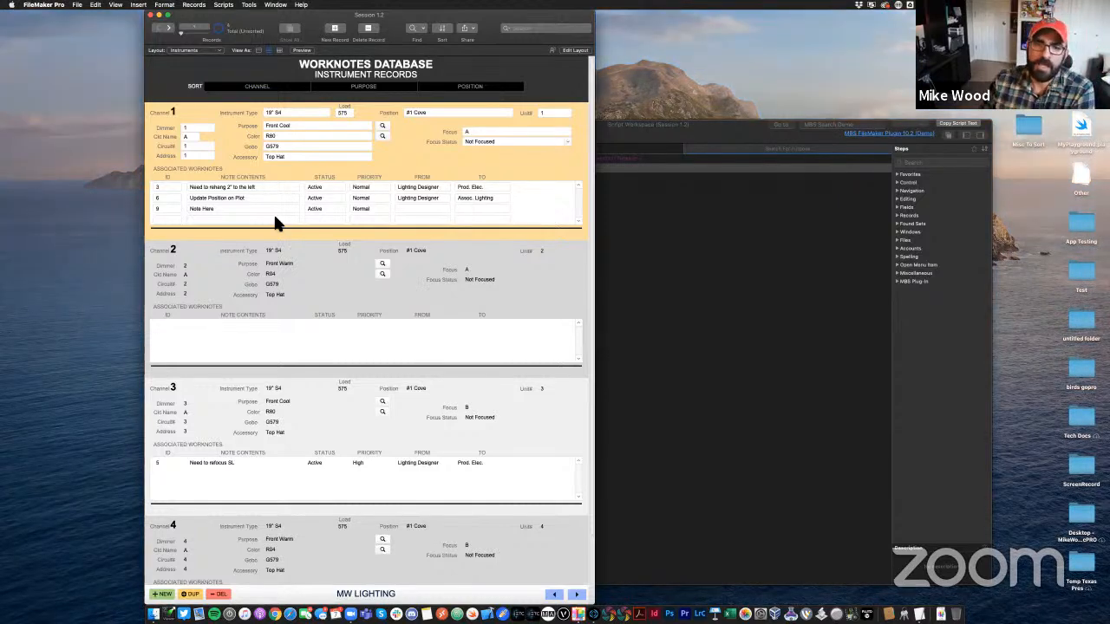
click(505, 200)
click(526, 207)
click(520, 190)
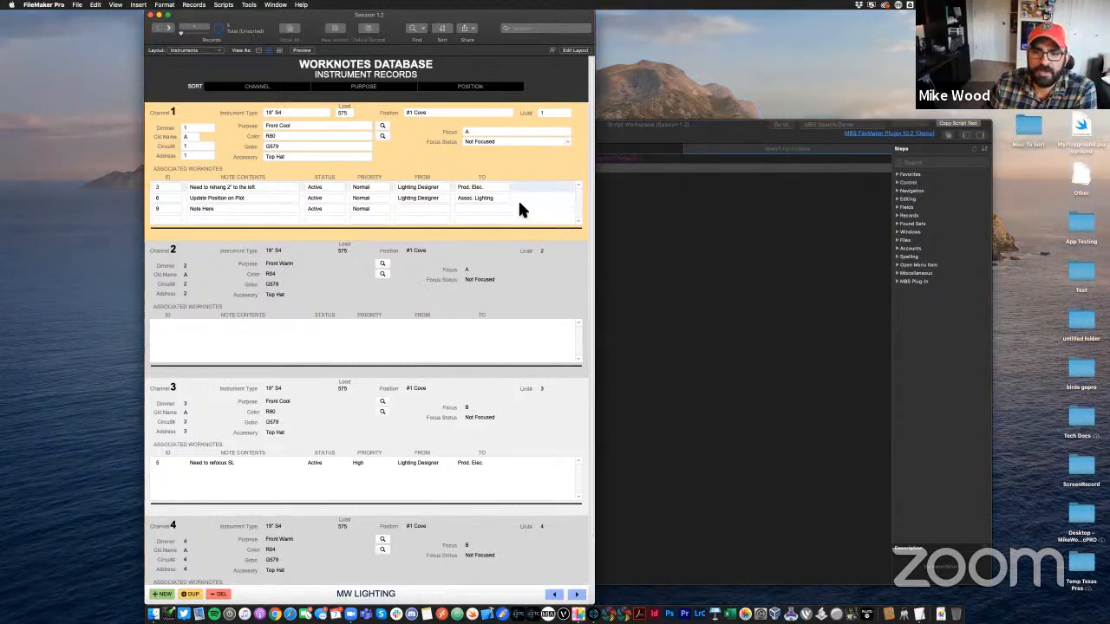
click(525, 199)
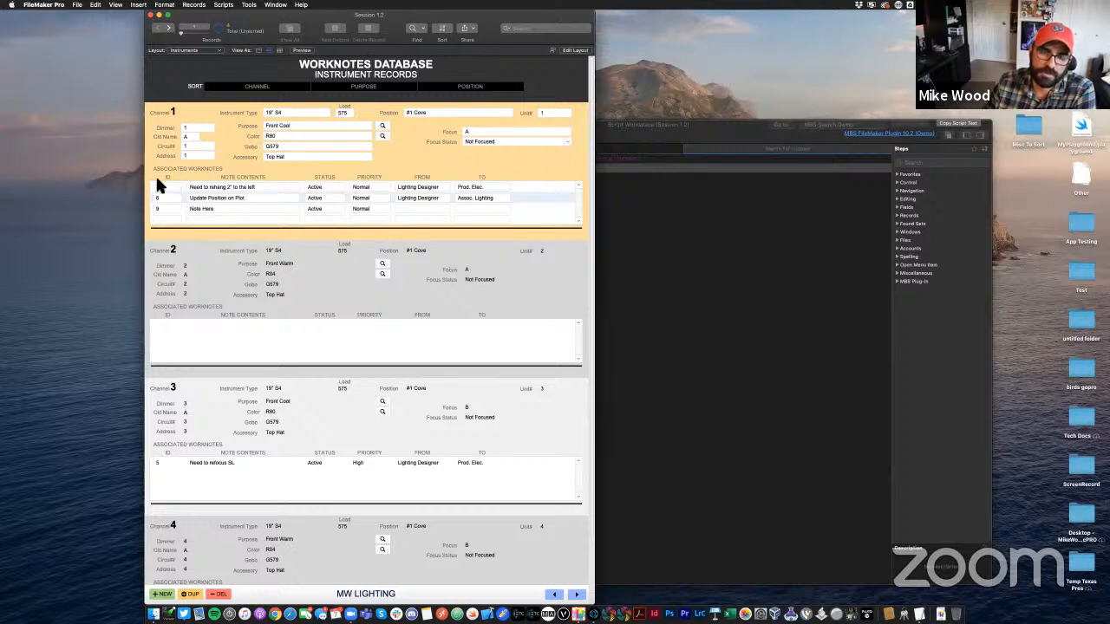
click(539, 176)
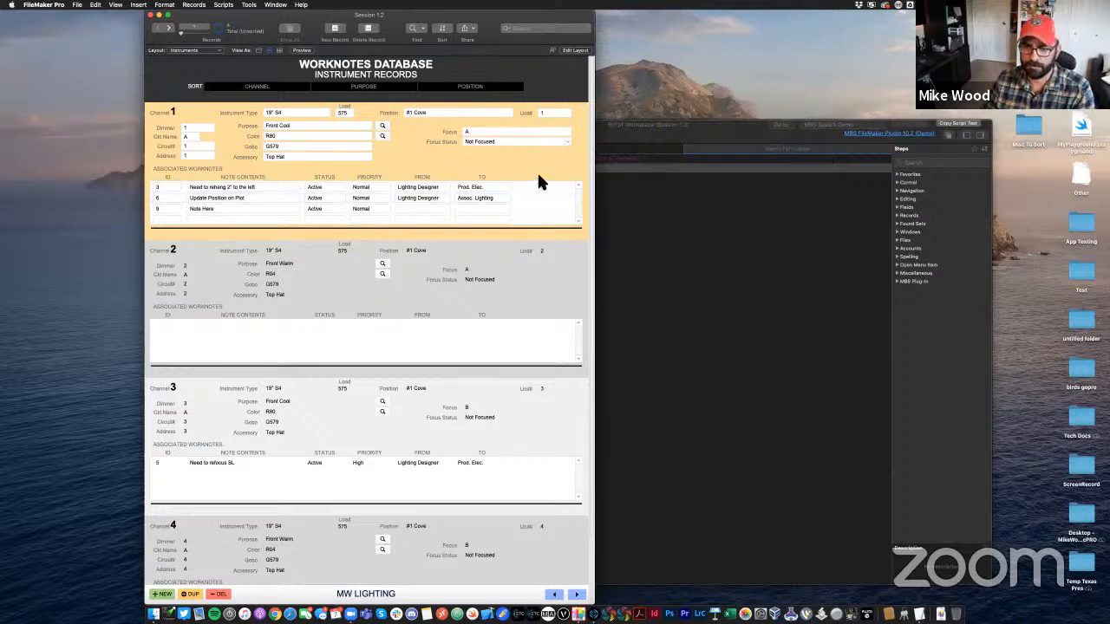
In Layout mode, duplicate the Color field's magnifying-glass button into the worknotes portal row beside AssignedTo and align it with the row
key(super+l)
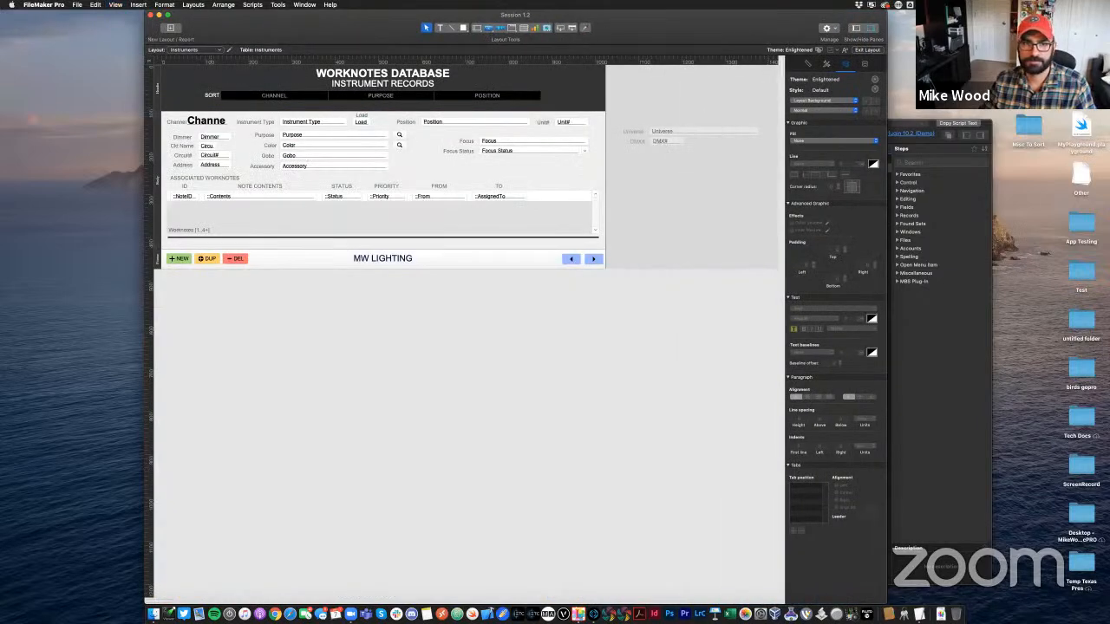
click(399, 146)
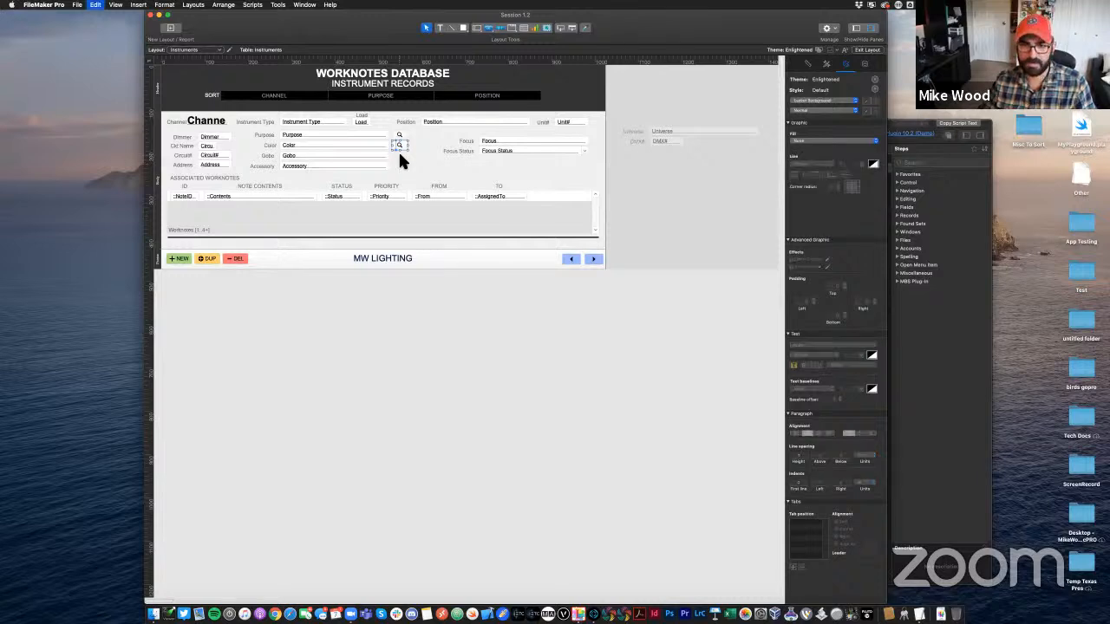
drag(404, 145, 540, 194)
click(116, 4)
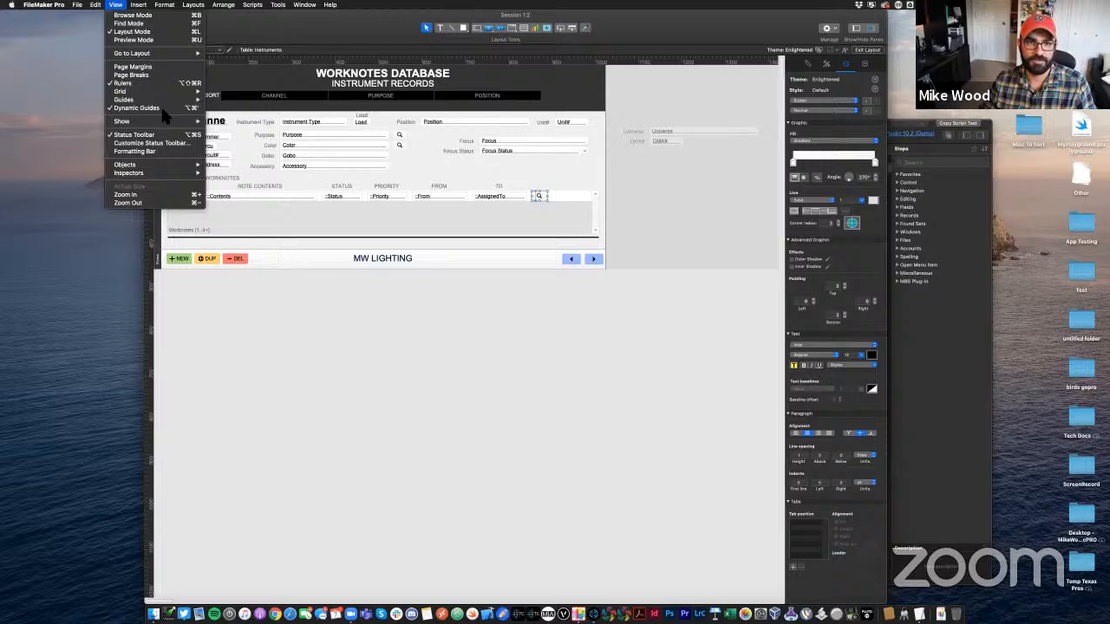
click(177, 195)
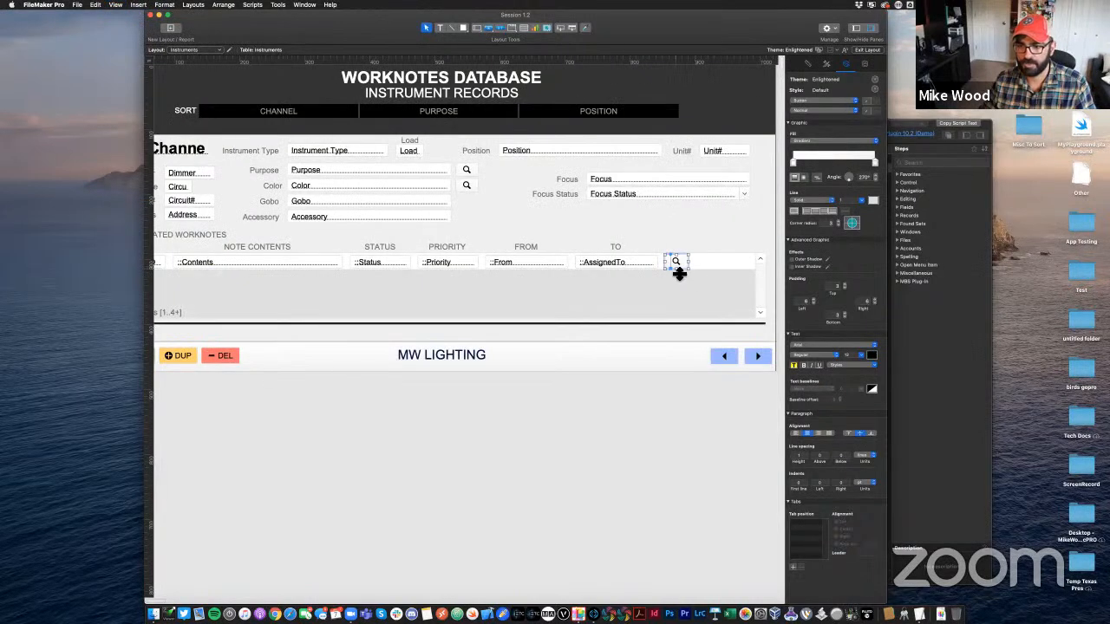
drag(679, 273, 679, 262)
click(720, 237)
click(678, 261)
click(715, 213)
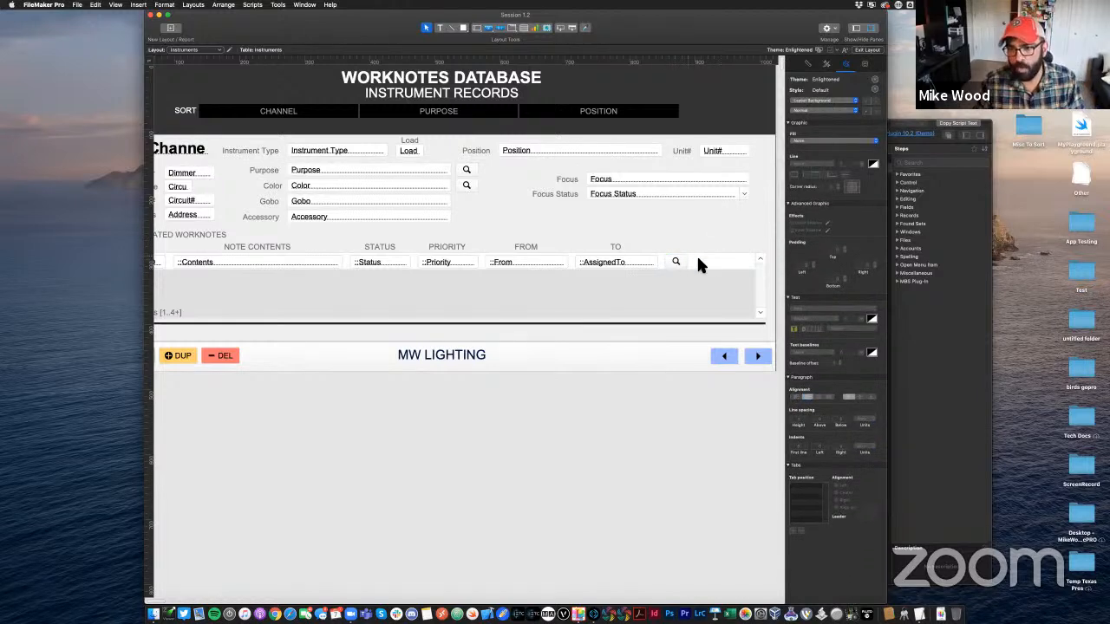
Change the icon of the portal row's magnifying-glass button to the pencil-and-paper edit icon
click(676, 262)
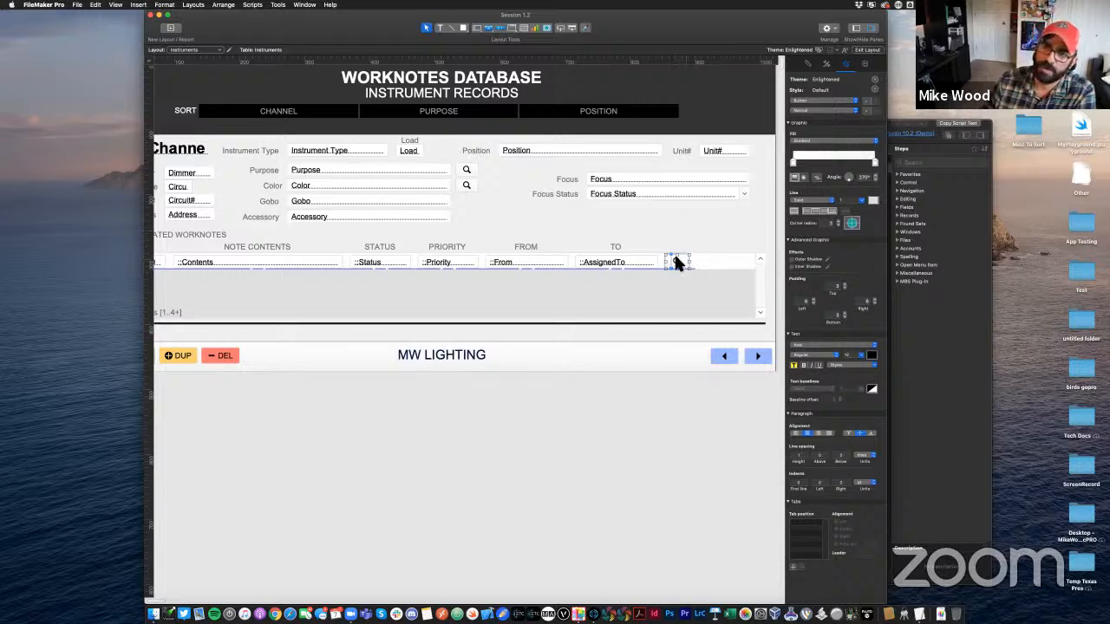
double_click(676, 262)
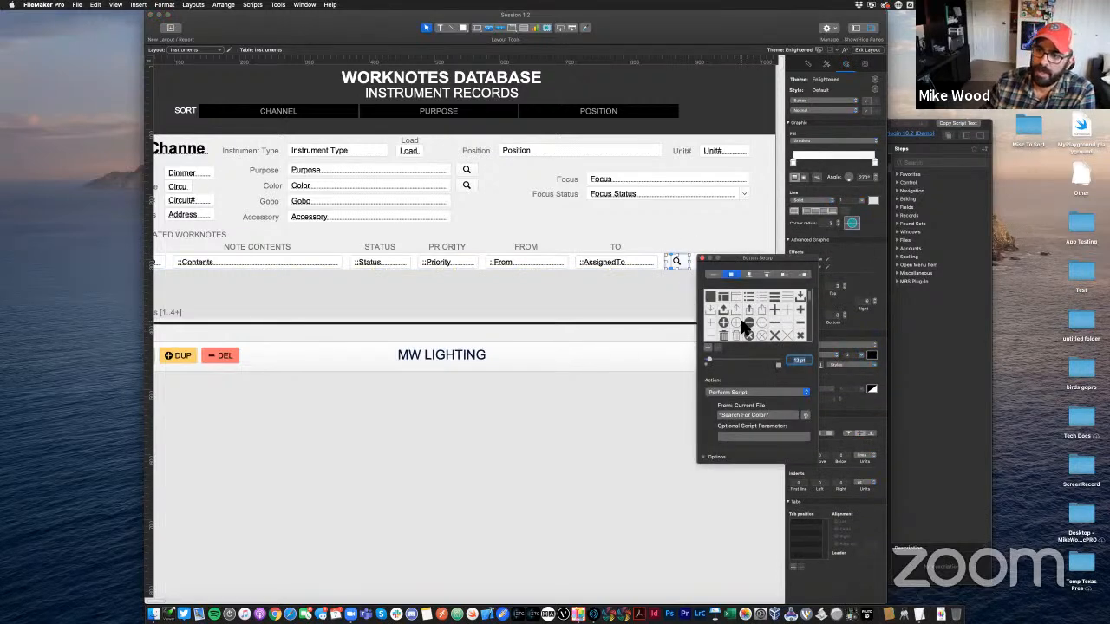
scroll(744, 325, down, 5)
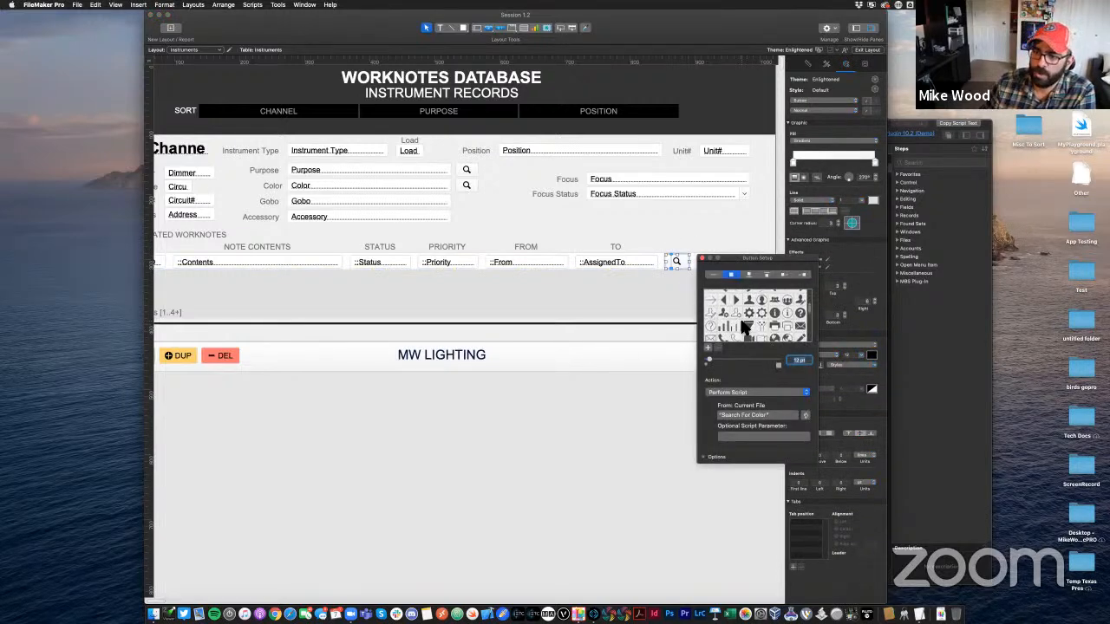
scroll(744, 324, down, 6)
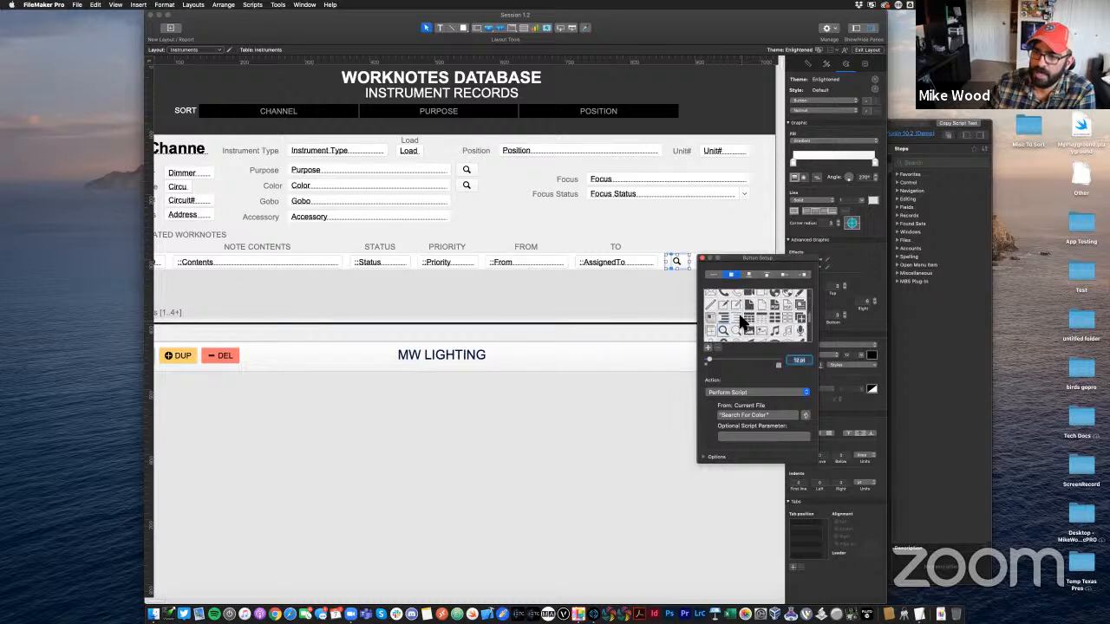
click(721, 305)
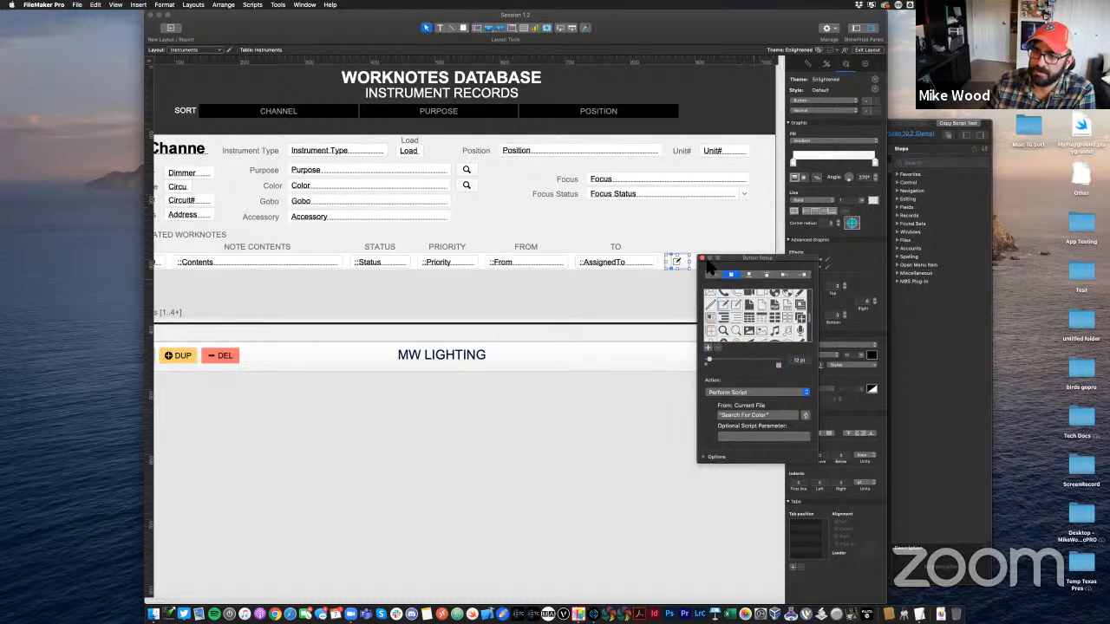
click(703, 258)
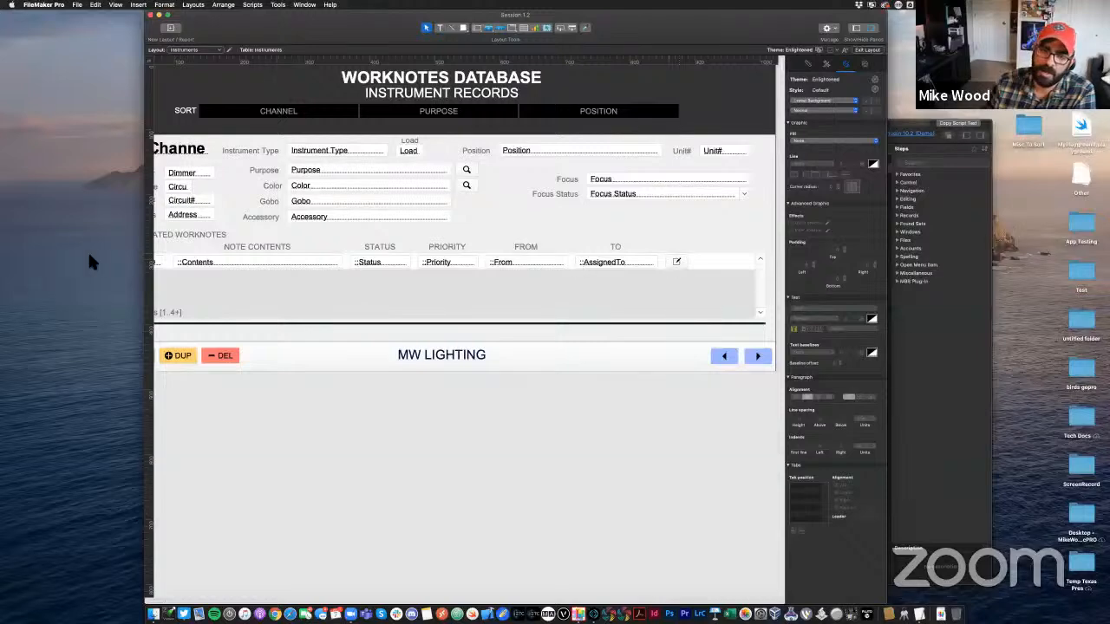
Switch the portal row's edit button action to Single Step and remove its "Search For Color" script step
double_click(684, 263)
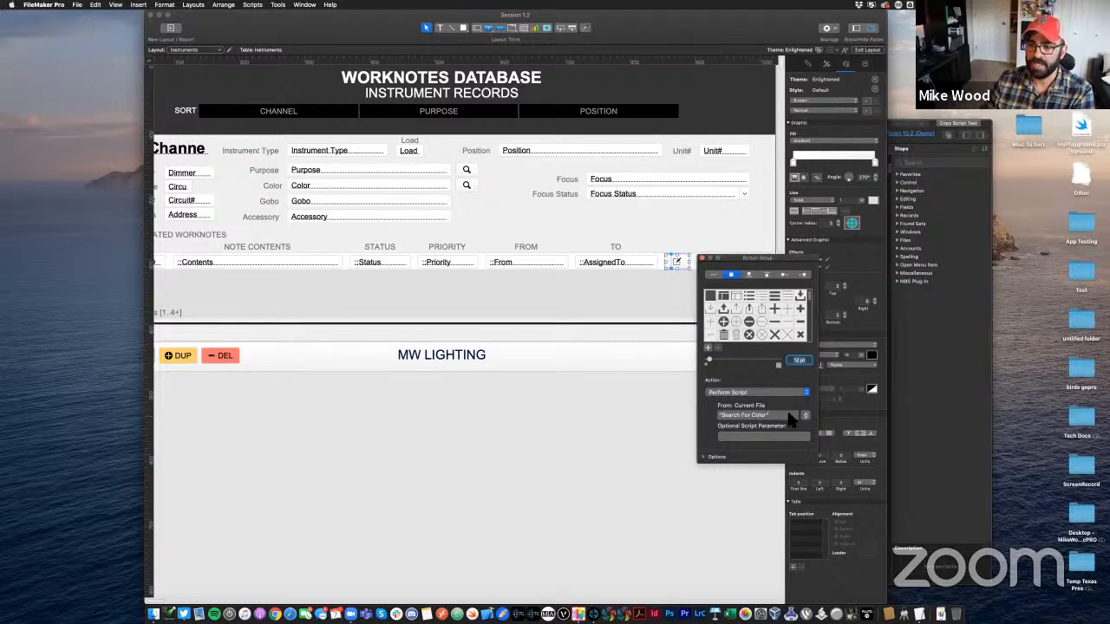
click(797, 393)
click(765, 395)
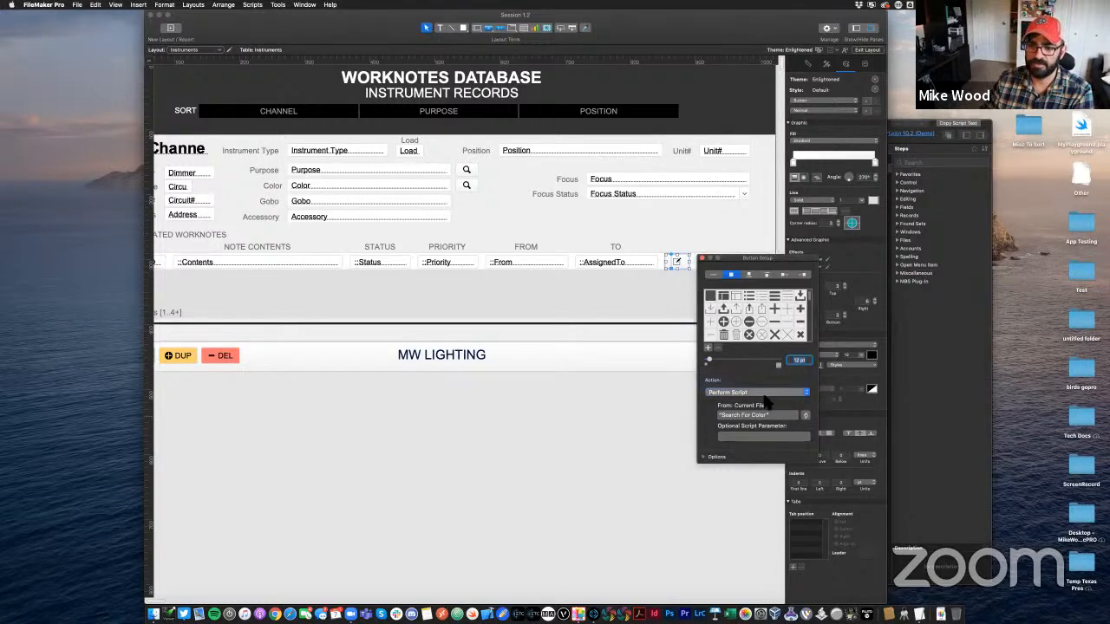
click(352, 156)
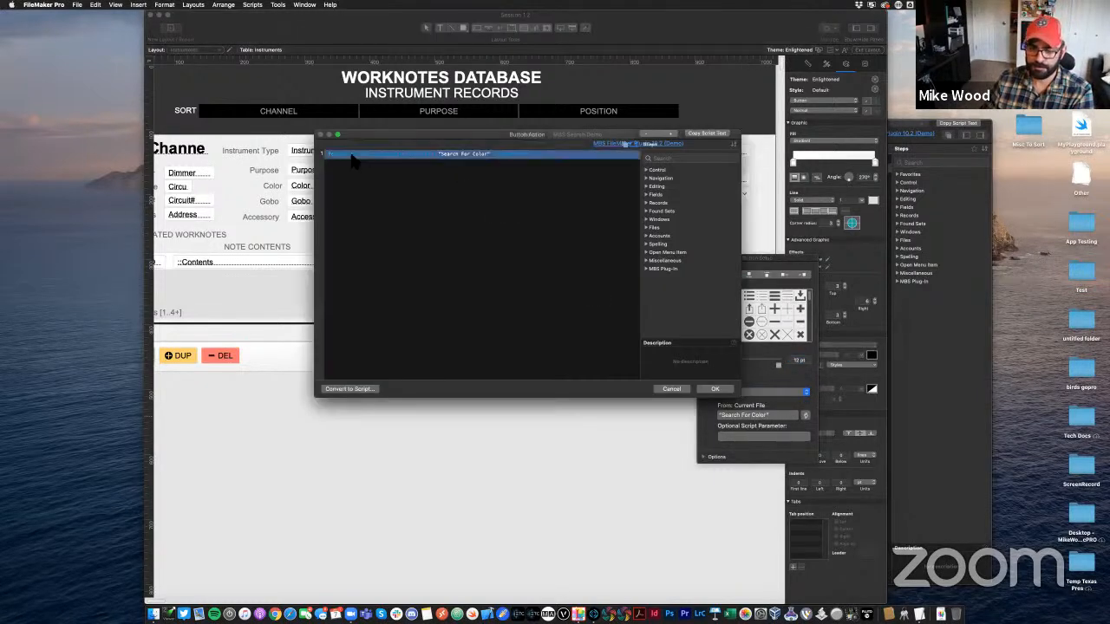
key(Delete)
drag(419, 136, 383, 222)
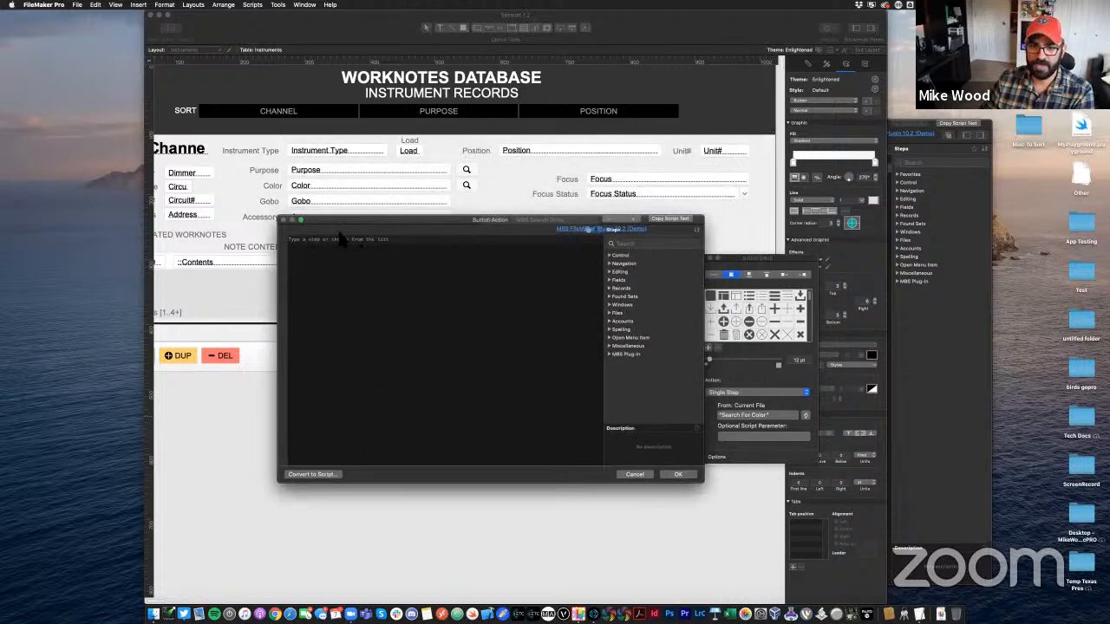
Add a Go to Related Record step as the edit button's action
click(321, 240)
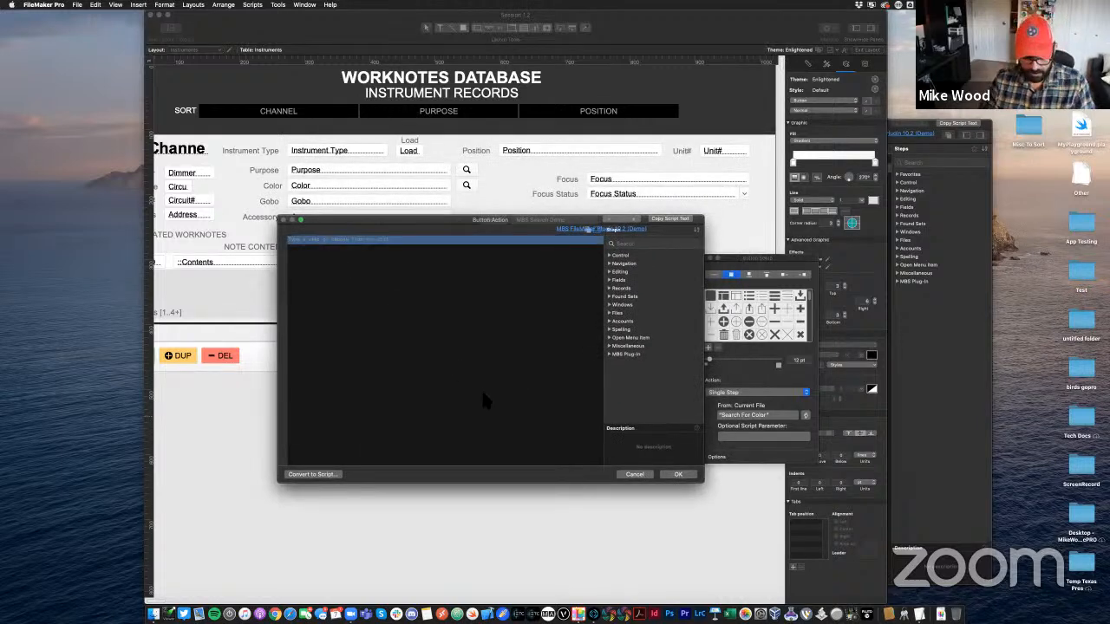
text(go to rel)
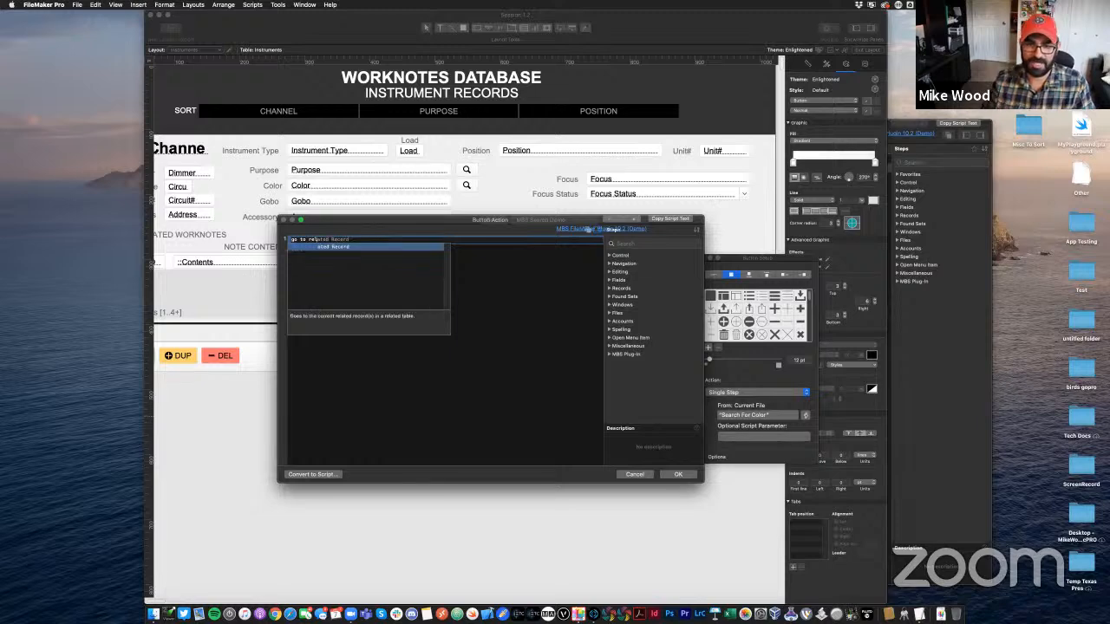
key(Return)
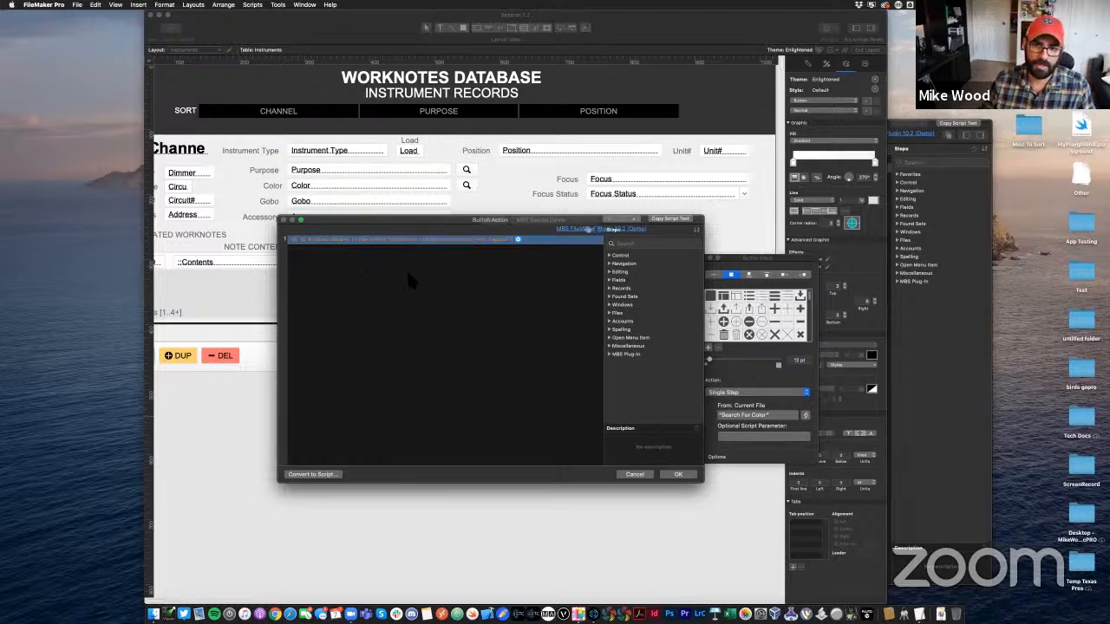
click(402, 268)
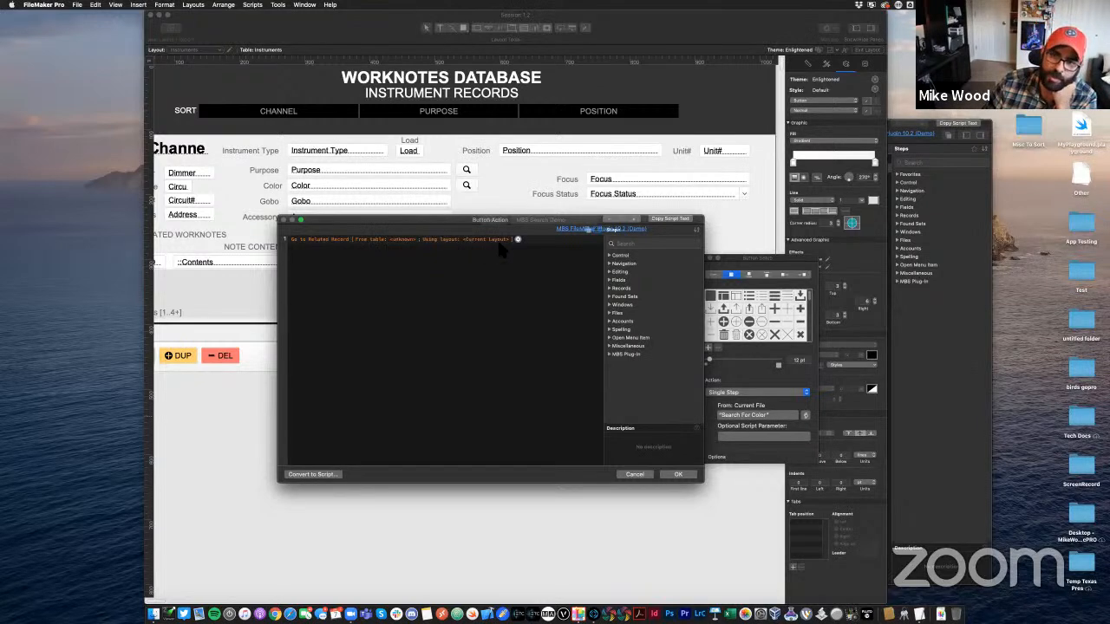
Set the Go to Related Record step to get records from the Worknotes table and show them using the Worknotes layout
click(517, 240)
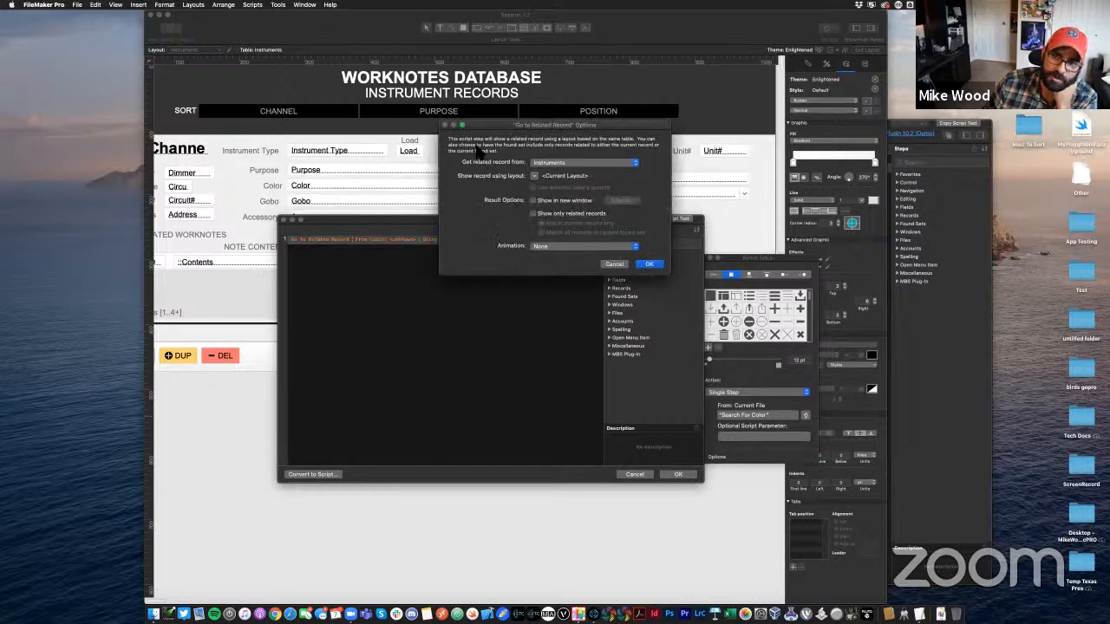
click(537, 165)
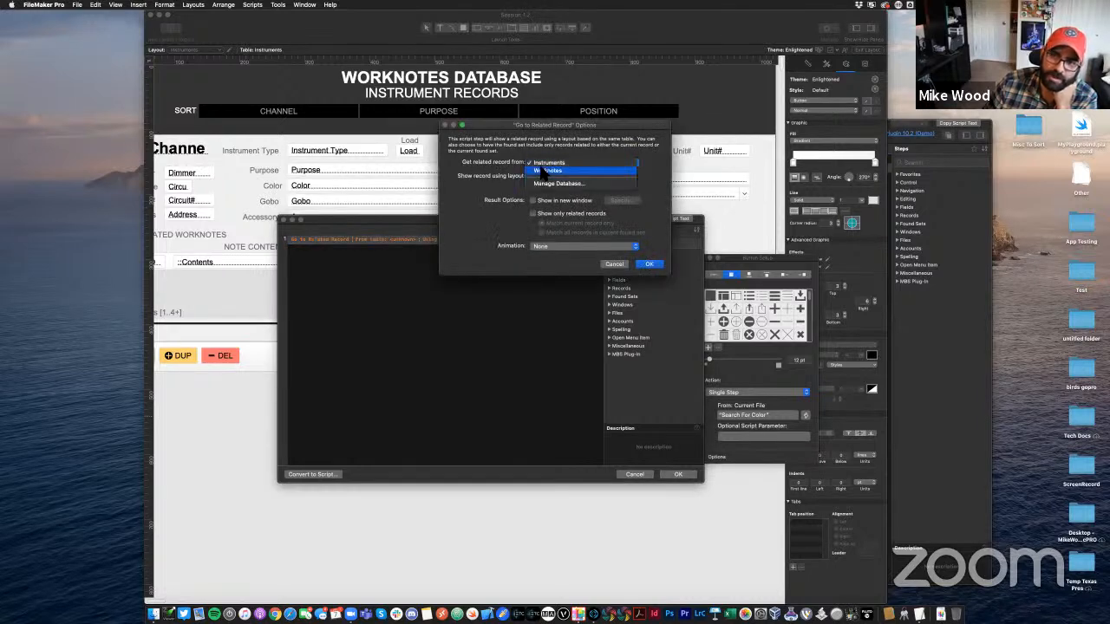
click(542, 176)
click(536, 176)
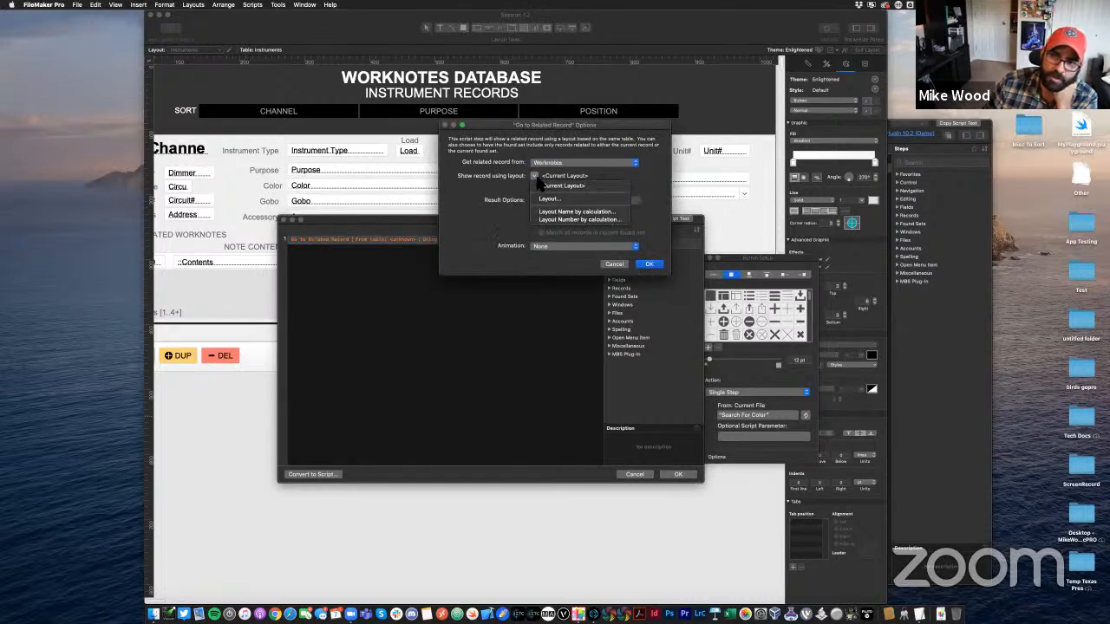
click(553, 200)
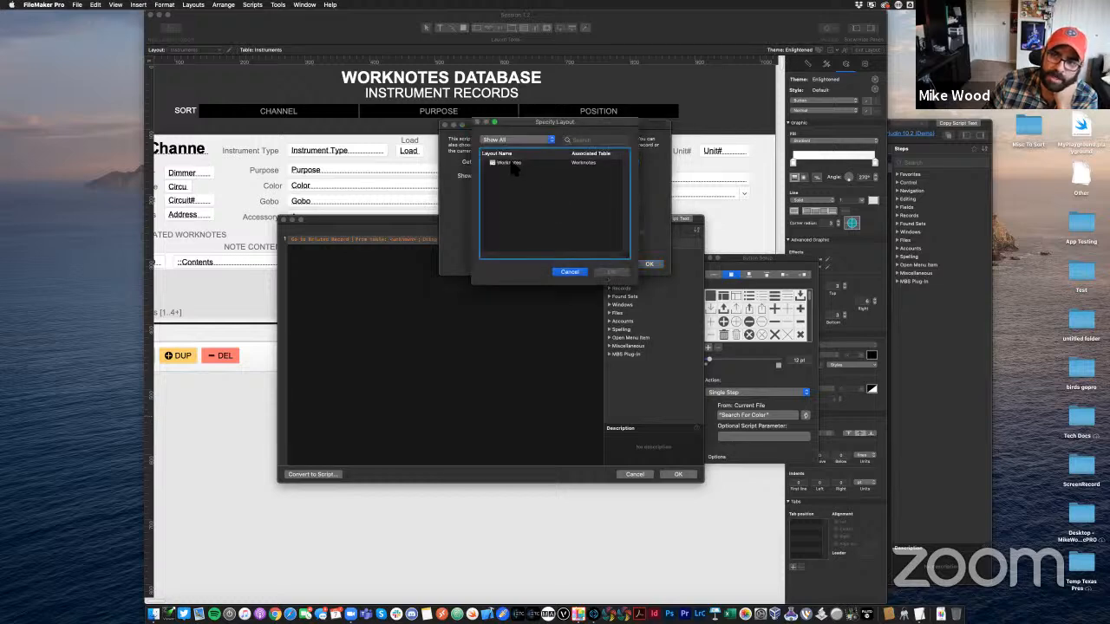
click(516, 167)
click(609, 271)
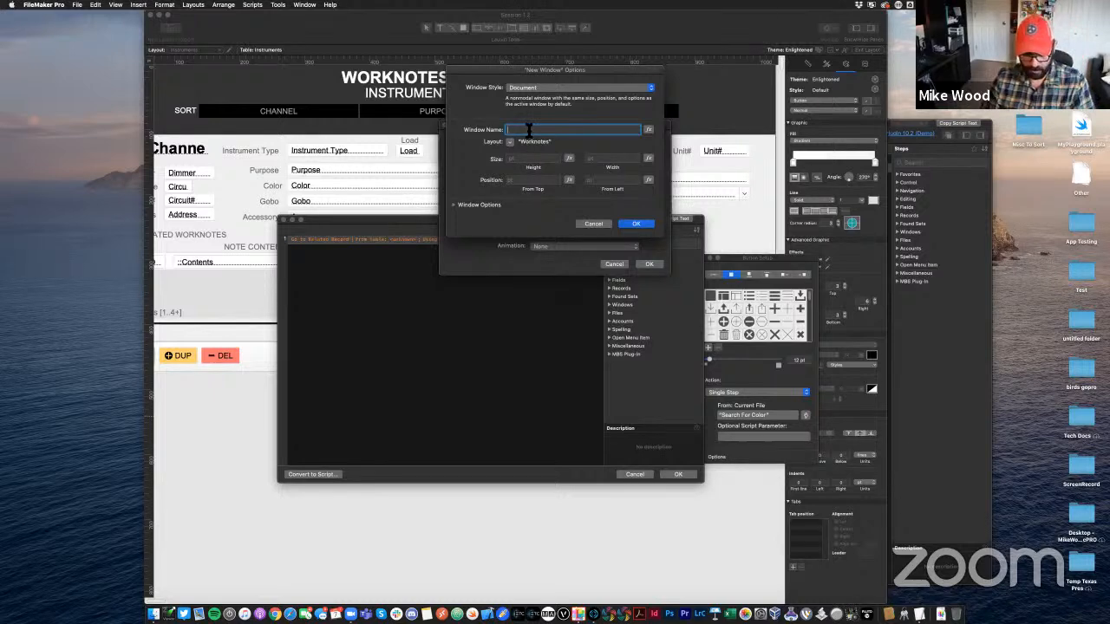
Have the step open a new window named "WORKNOTE EDIT" showing only related records for the current record, and save the button setup
text(WORKNOTE EDIT)
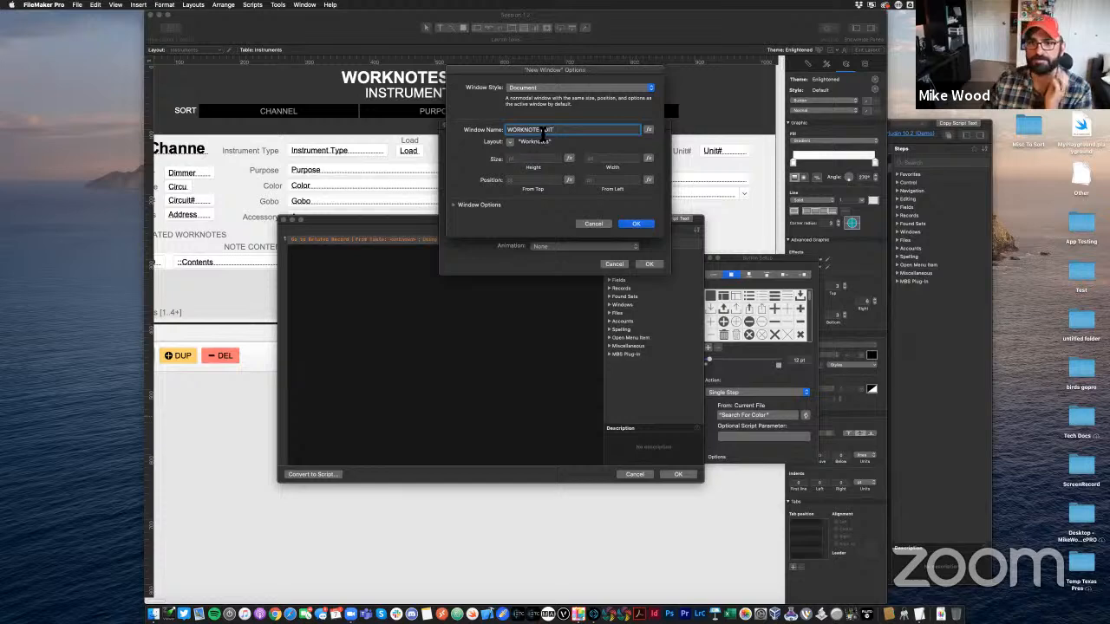
click(638, 224)
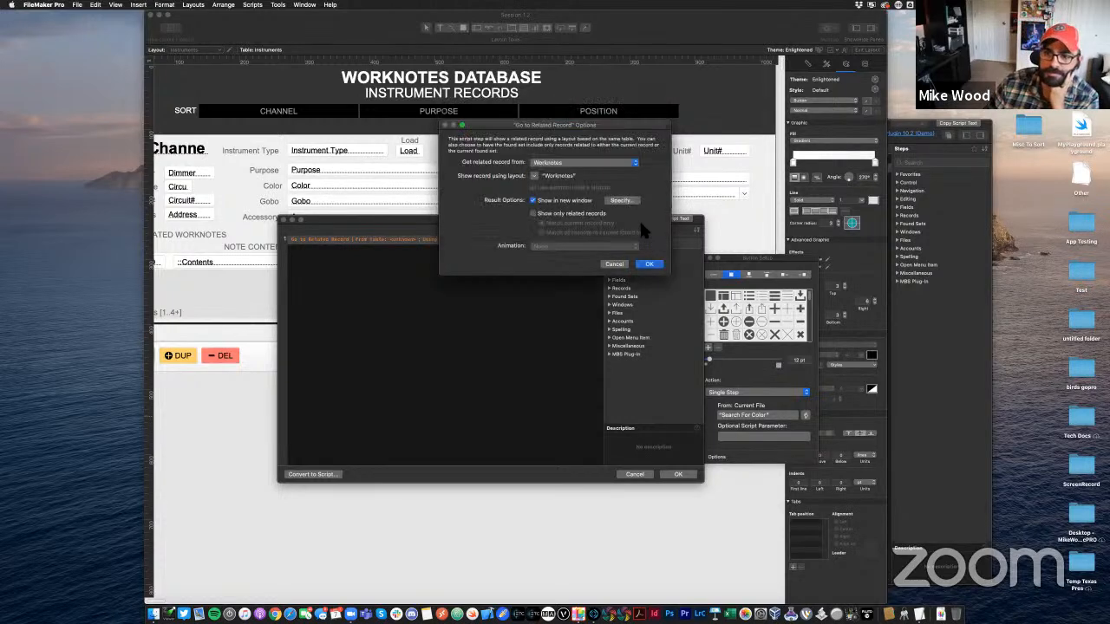
click(544, 214)
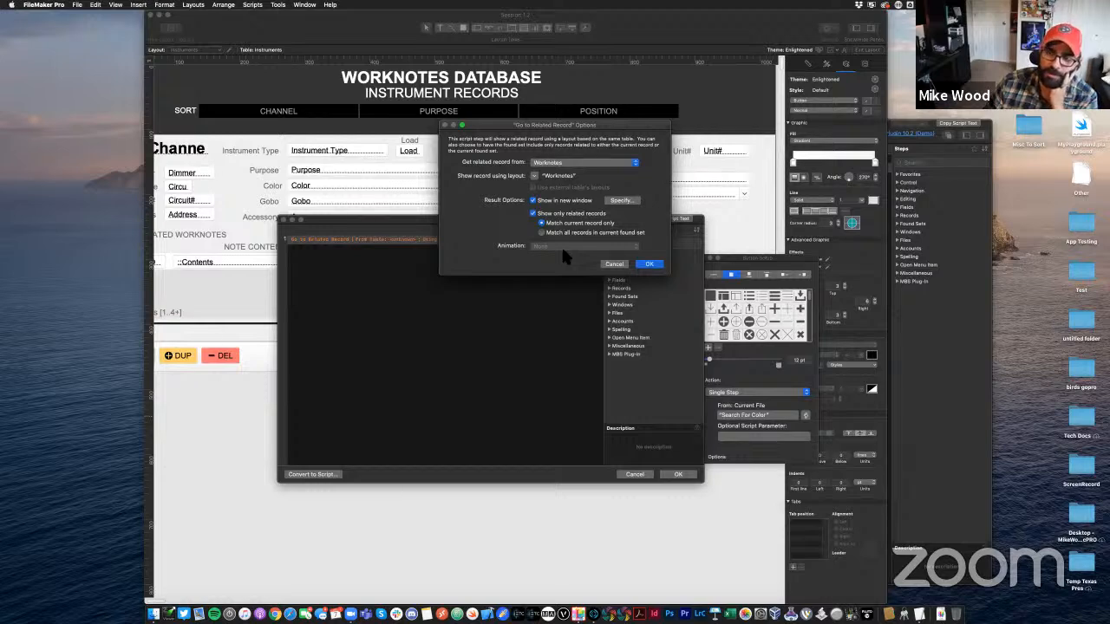
click(648, 266)
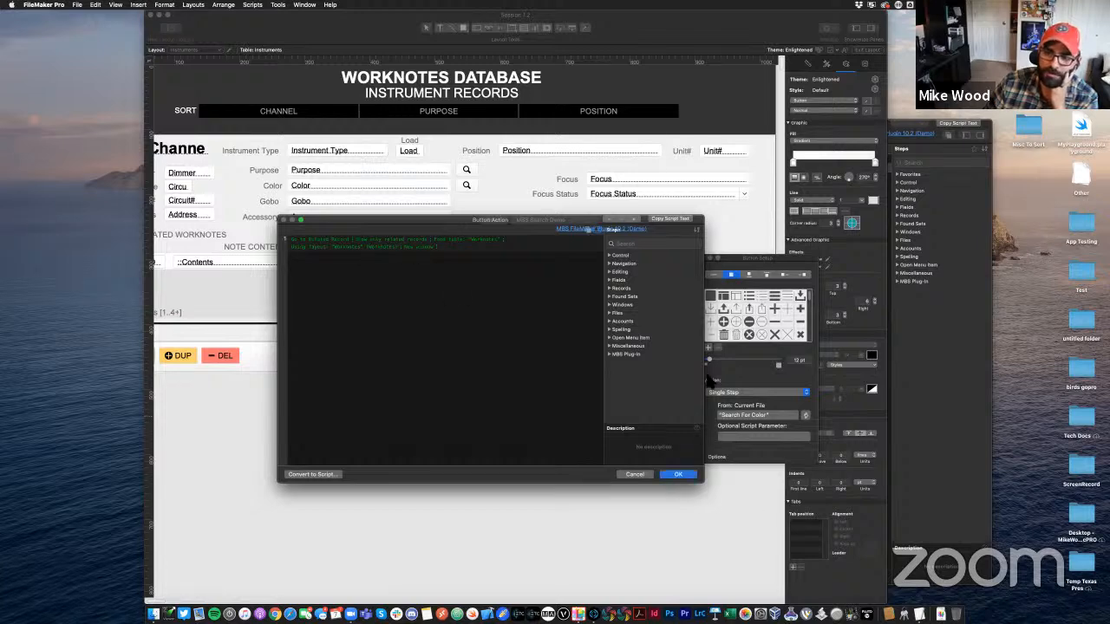
key(Return)
click(709, 259)
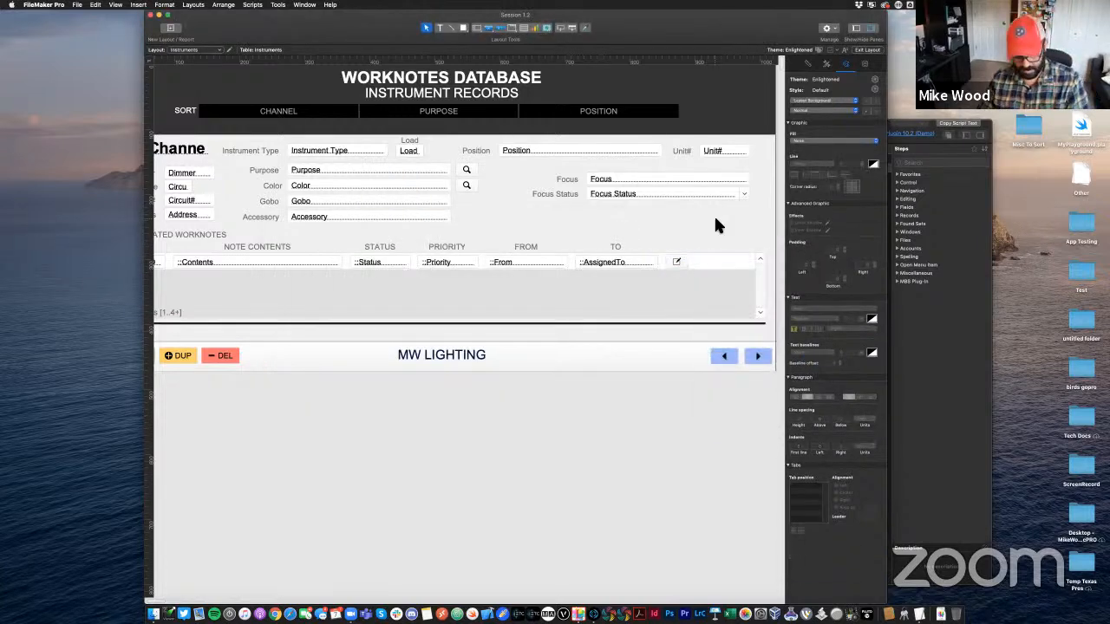
In Browse mode, test the edit button on channel 1's "Update Position on Plot" worknote and return to the Instruments window
key(super+b)
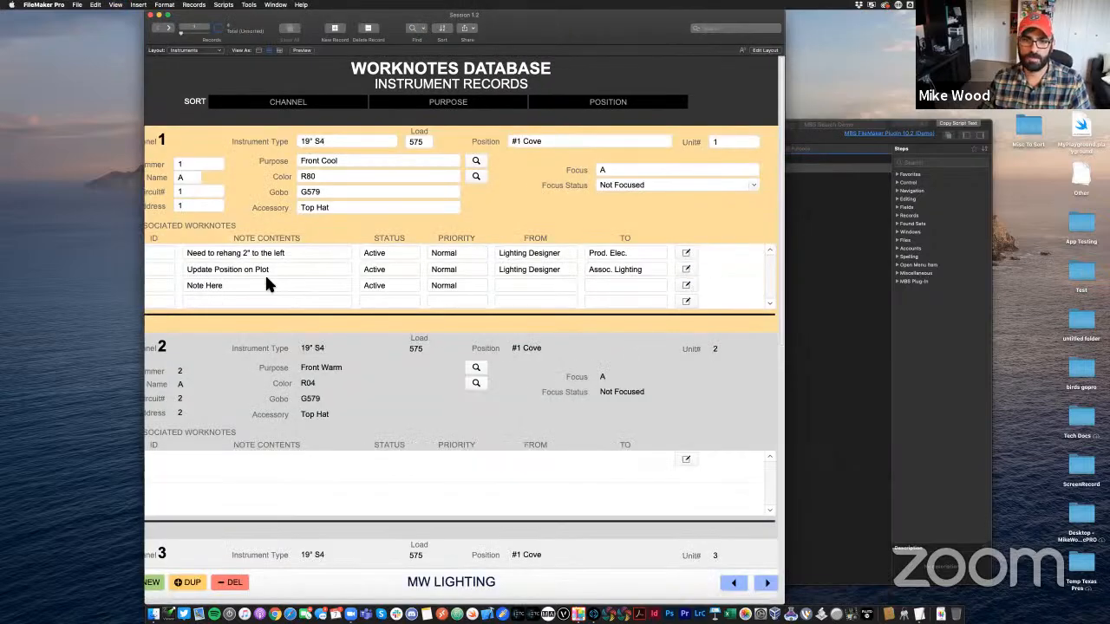
click(96, 4)
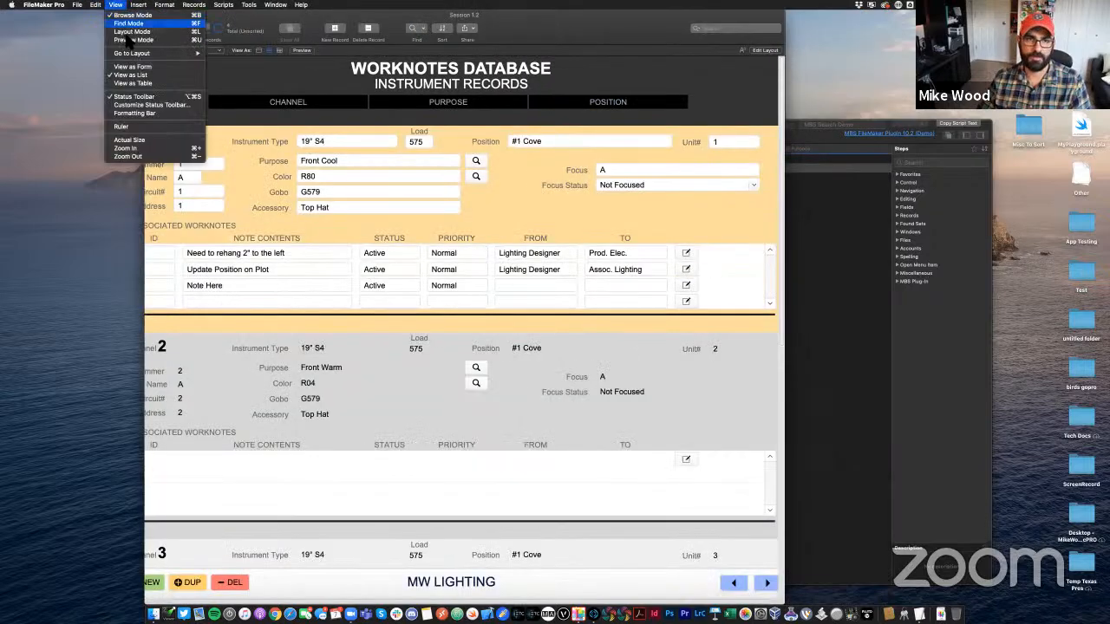
click(127, 156)
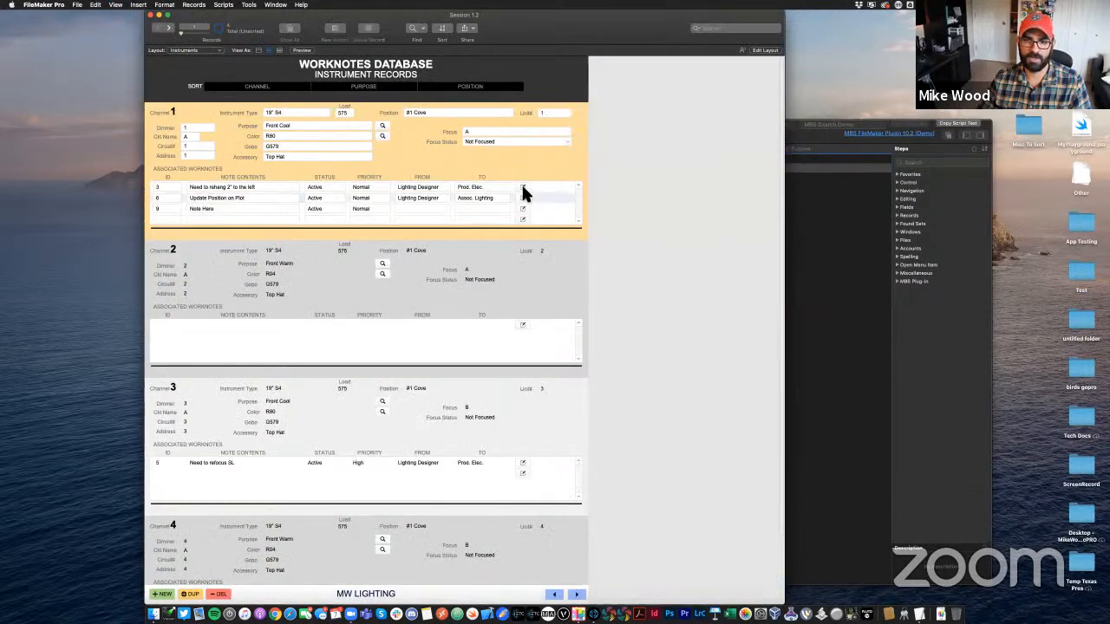
click(523, 202)
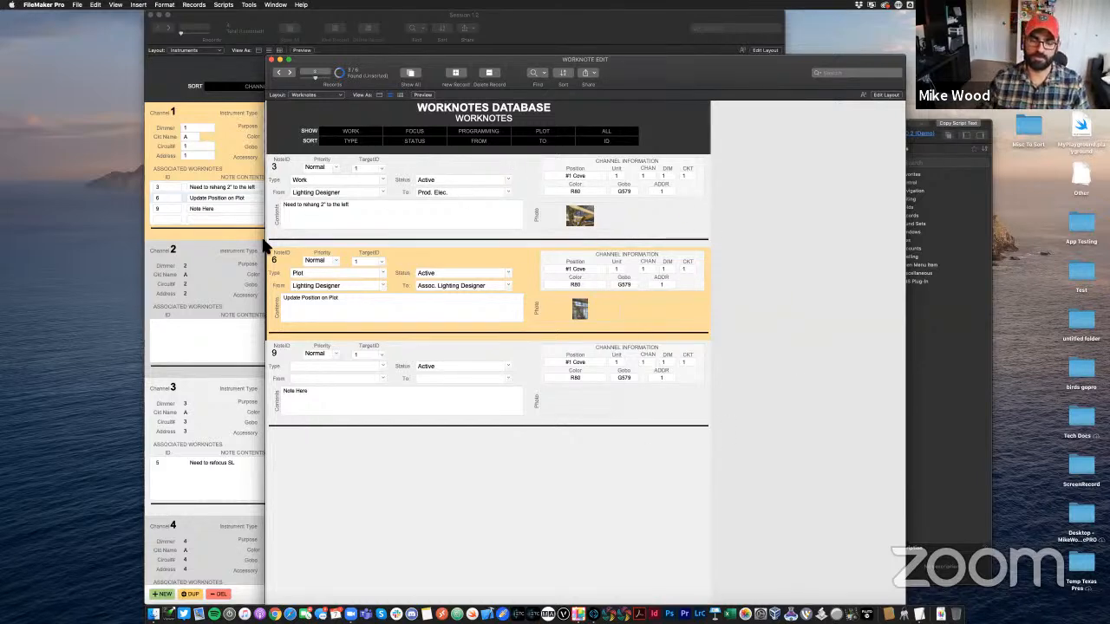
click(227, 241)
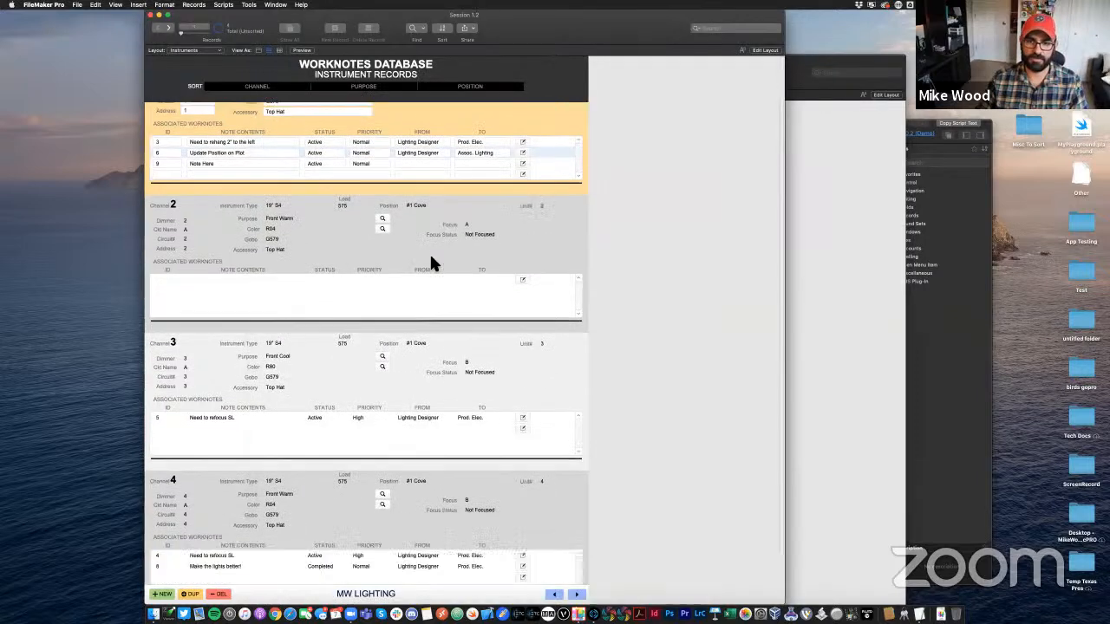
scroll(429, 252, down, 3)
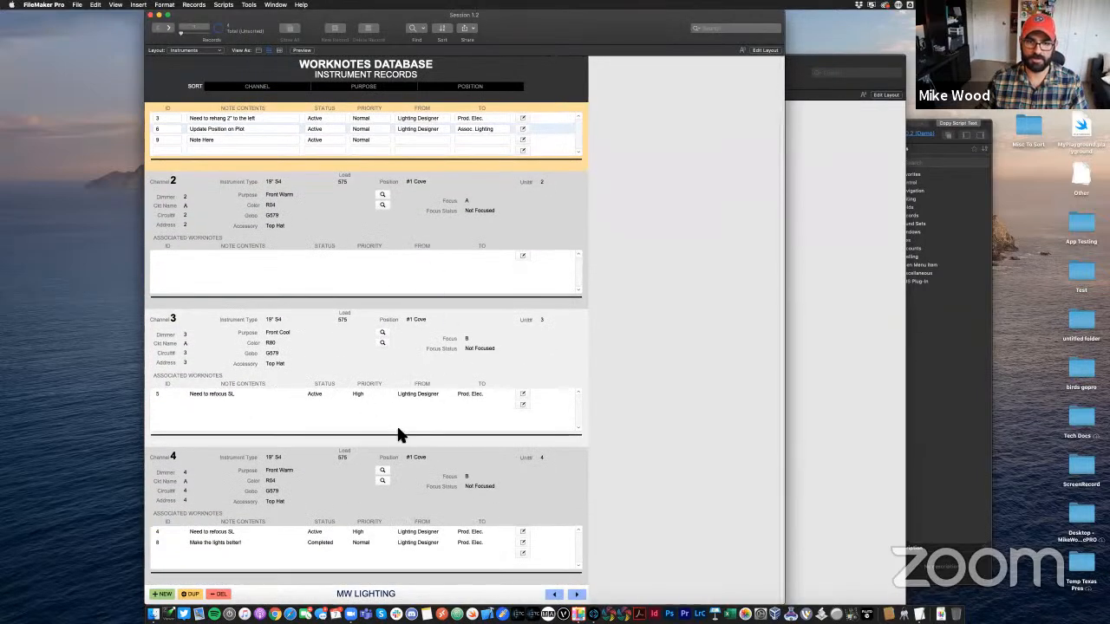
Open channel 3's "Need to refocus SL" worknote in its edit window and move that window clear of the instrument records
click(489, 414)
click(522, 394)
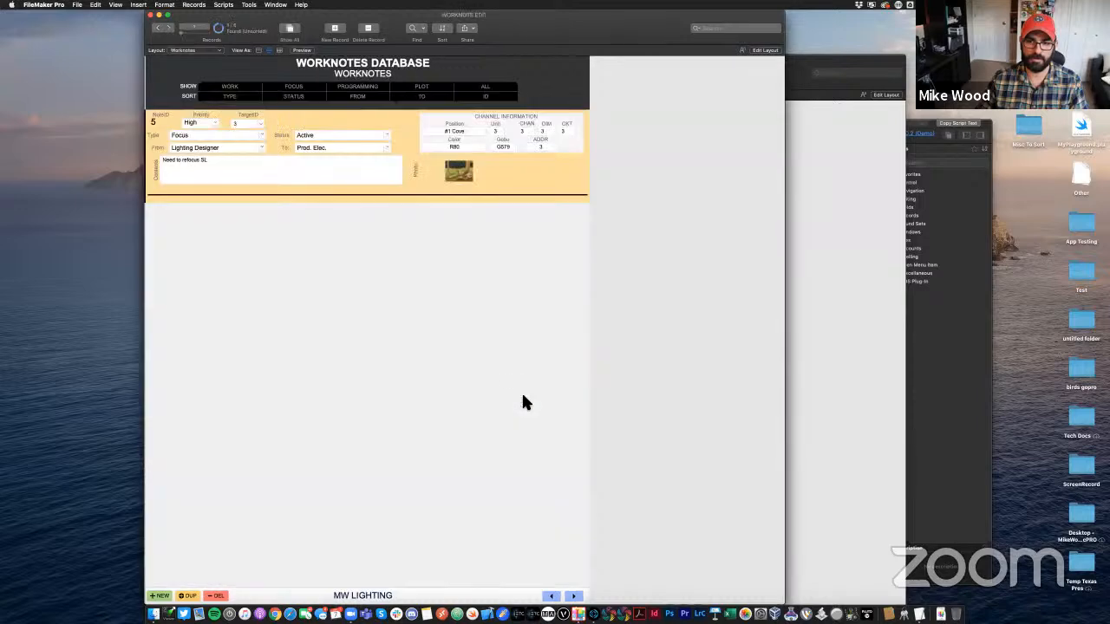
drag(198, 13, 332, 63)
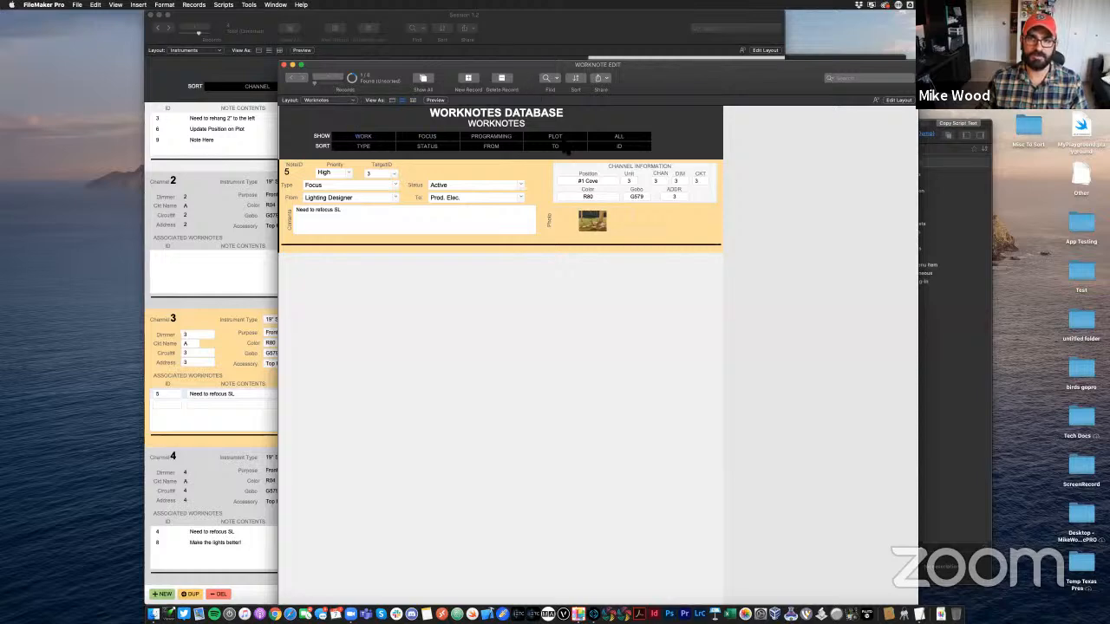
Show all worknotes sorted by status in the edit window, then close it to return to the instrument records
click(618, 136)
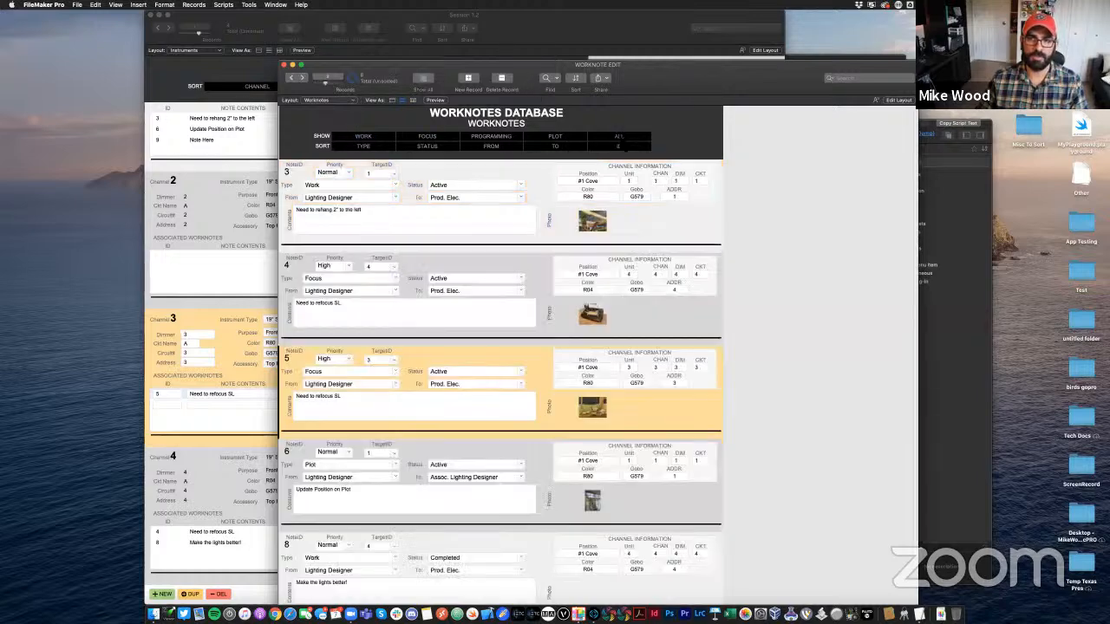
click(419, 148)
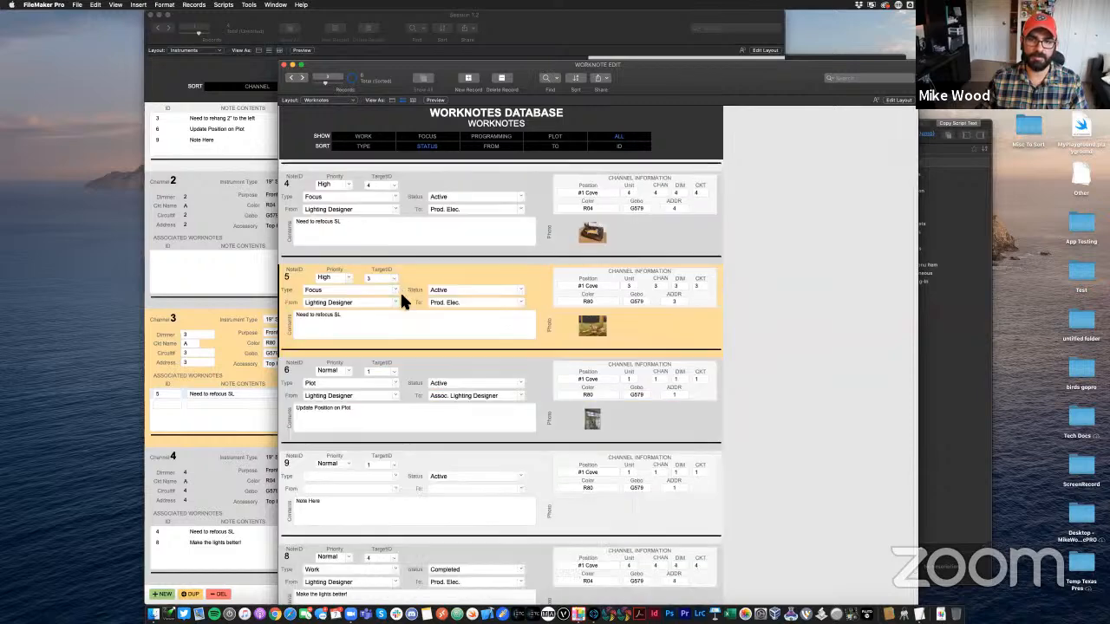
scroll(400, 290, up, 3)
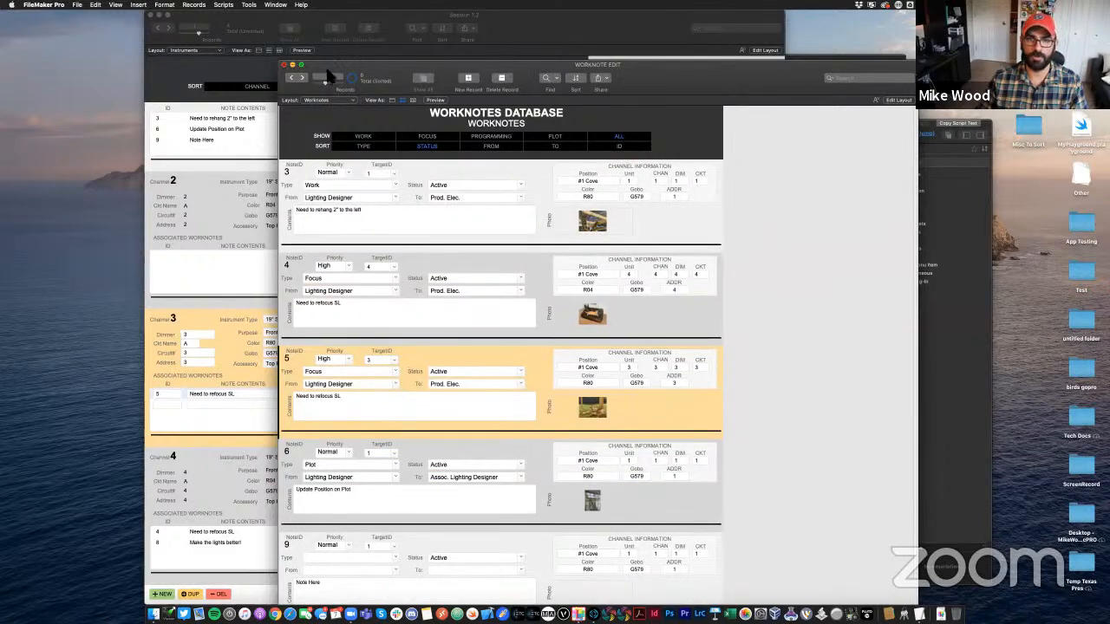
click(283, 65)
click(820, 106)
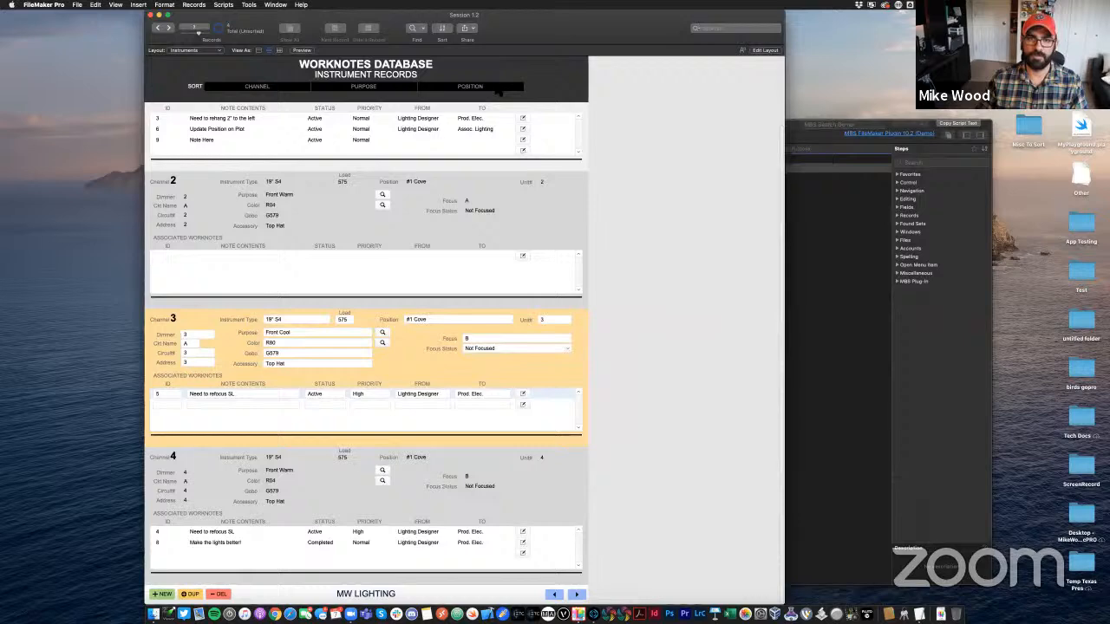
click(273, 60)
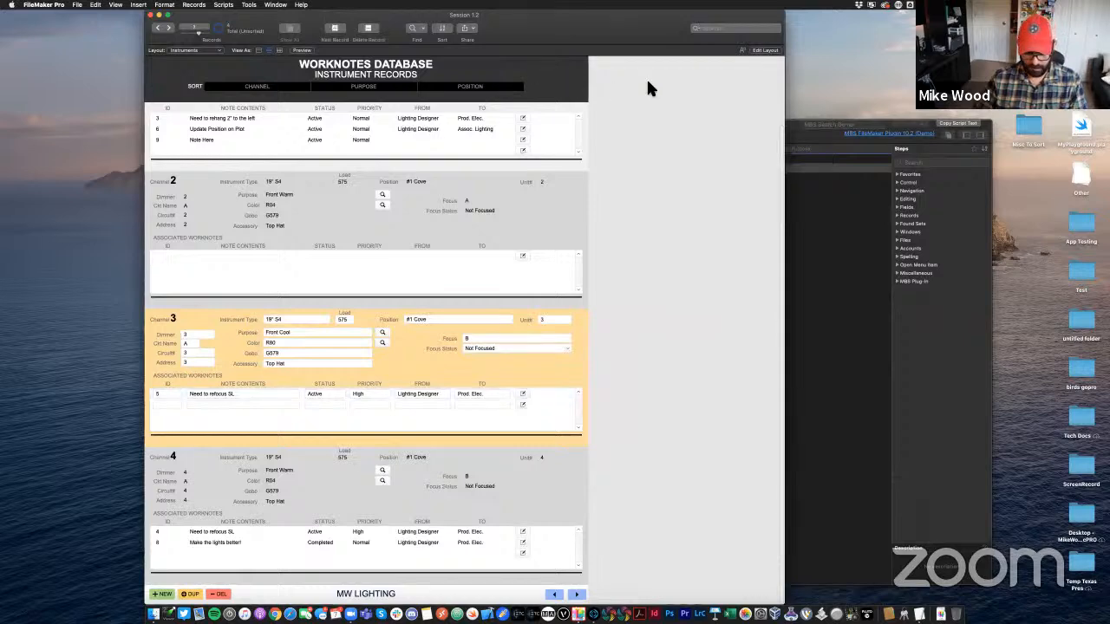
In Layout mode, add a small button labelled WORKNOTES to the header of the Instruments layout, beside the title
key(super+l)
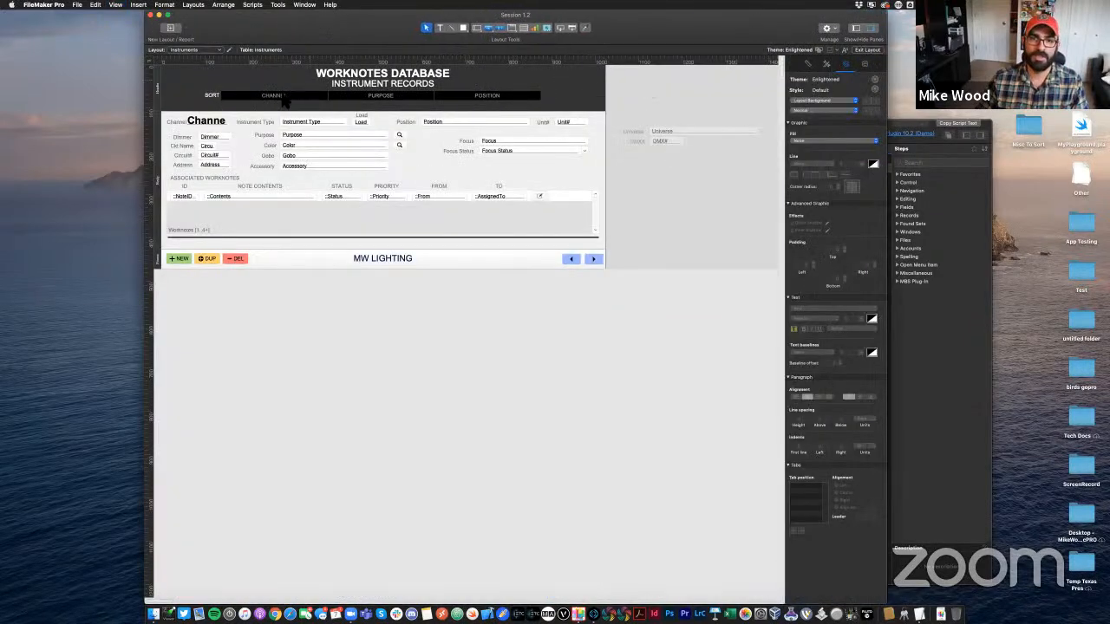
click(489, 28)
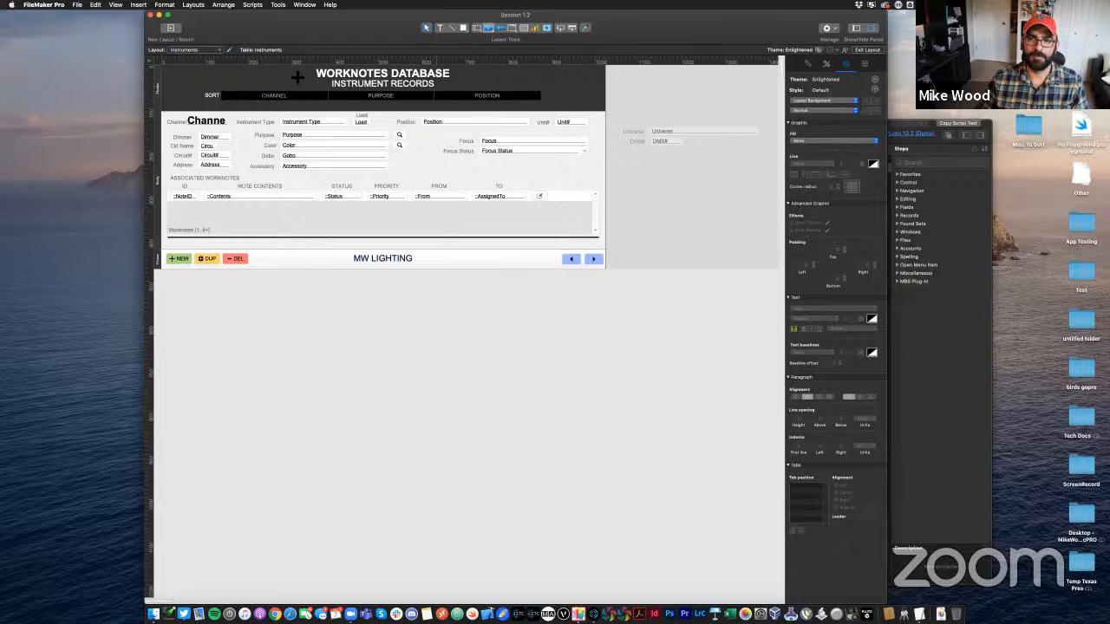
drag(168, 71, 216, 82)
text(WORKNOTES)
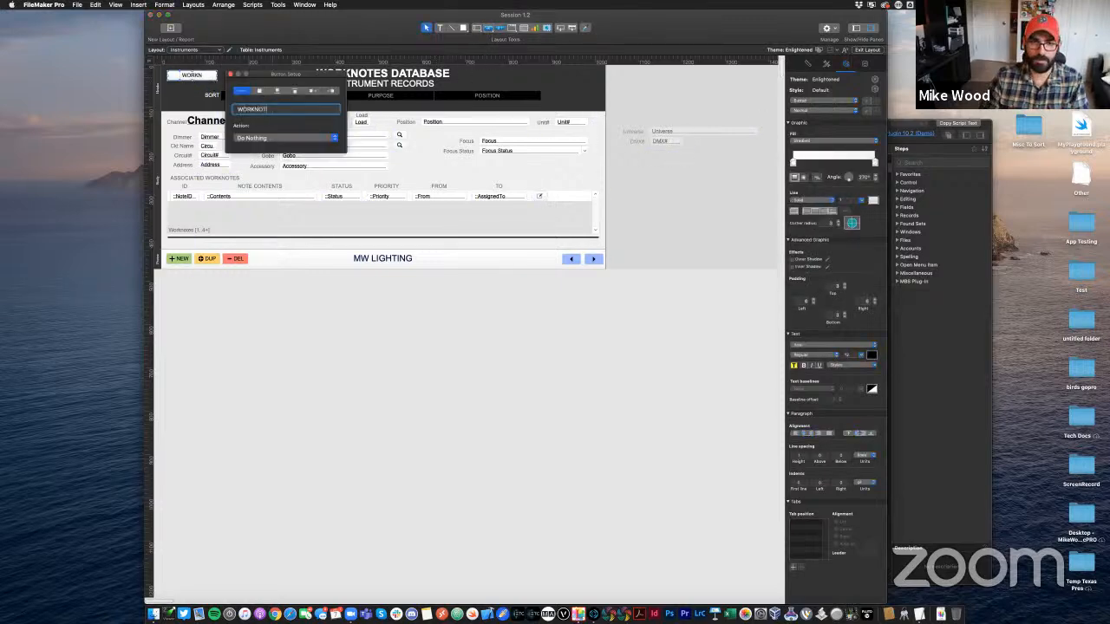
Give the WORKNOTES button a single-step action, Go to Layout, that targets the Worknotes layout
click(295, 141)
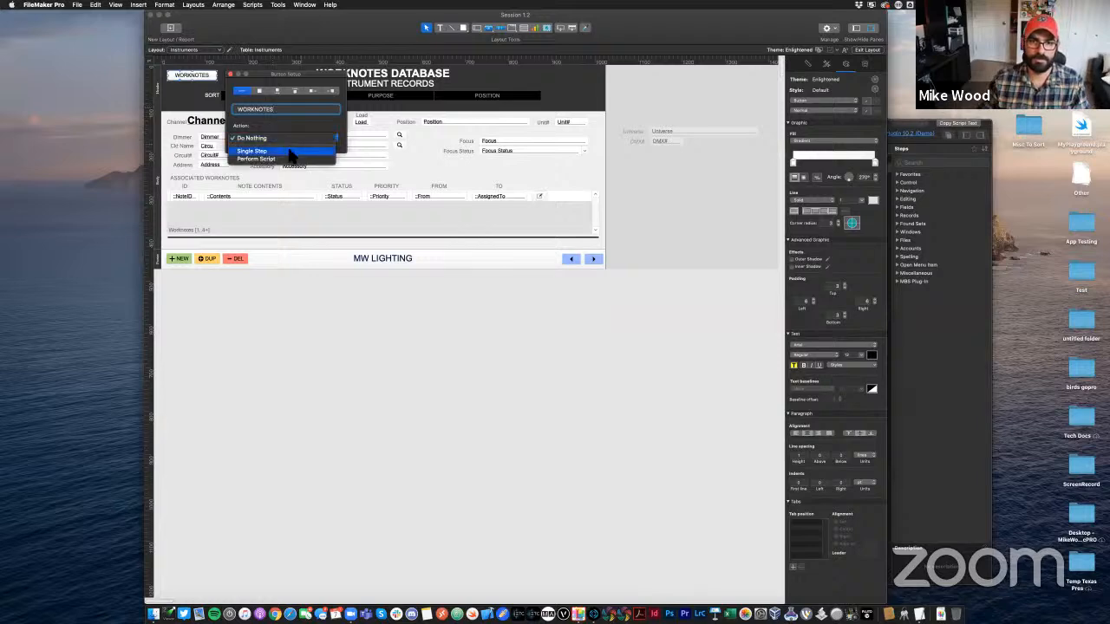
click(293, 151)
click(348, 155)
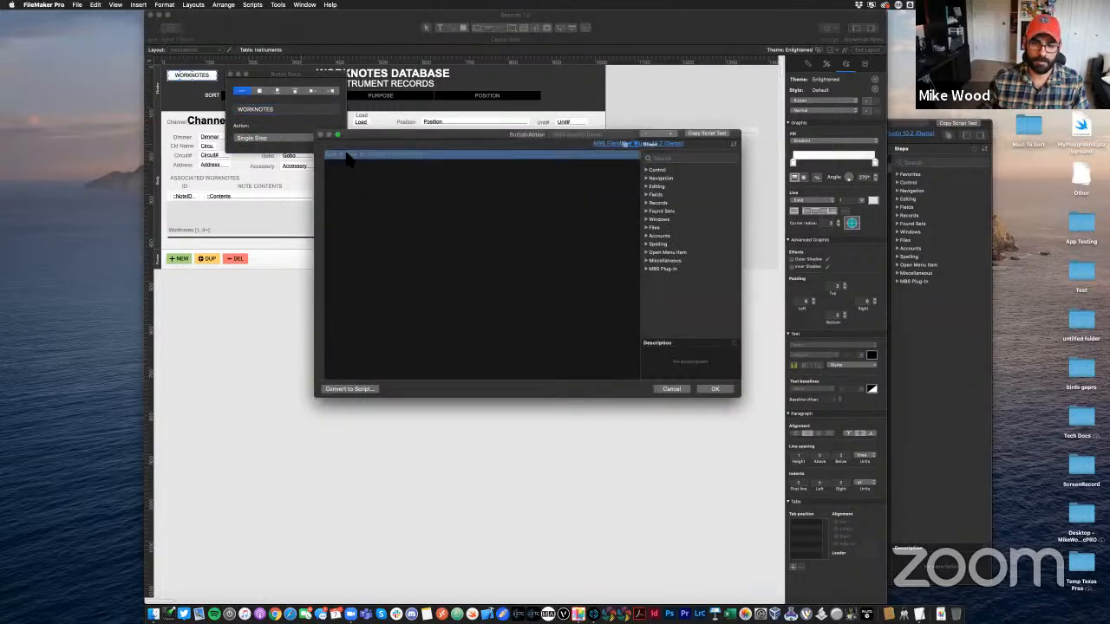
text(go to l)
key(Return)
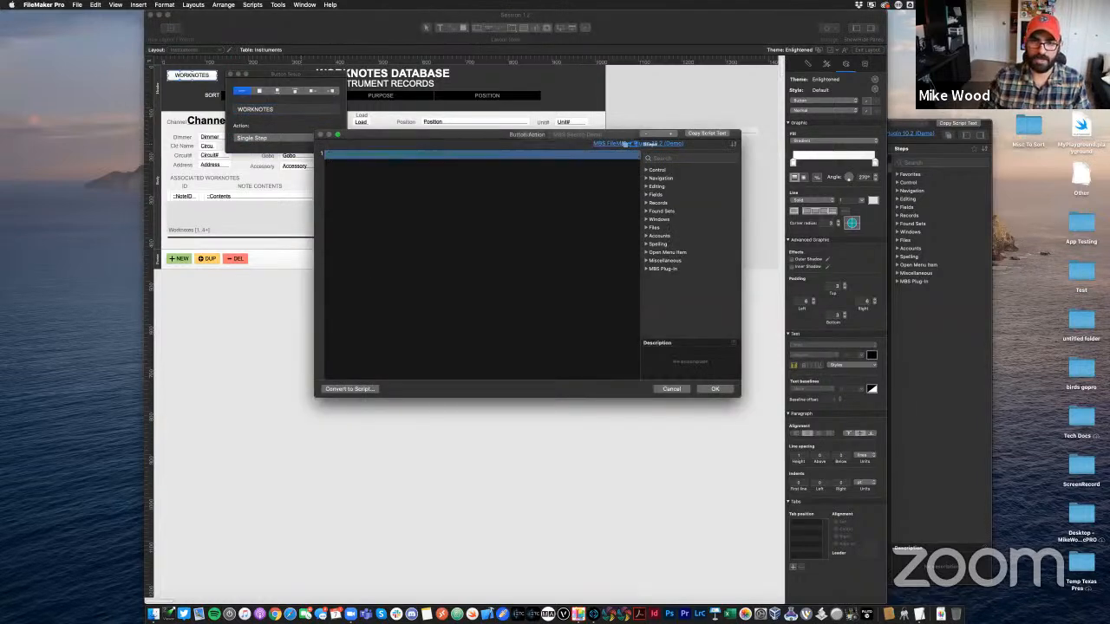
click(403, 155)
click(405, 167)
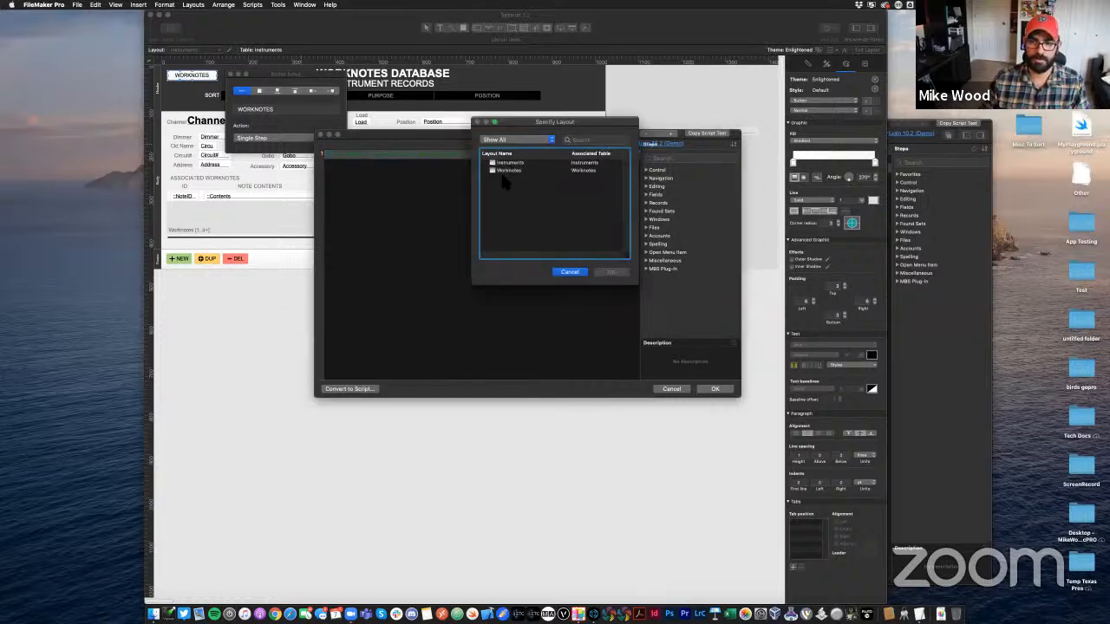
double_click(505, 172)
click(717, 389)
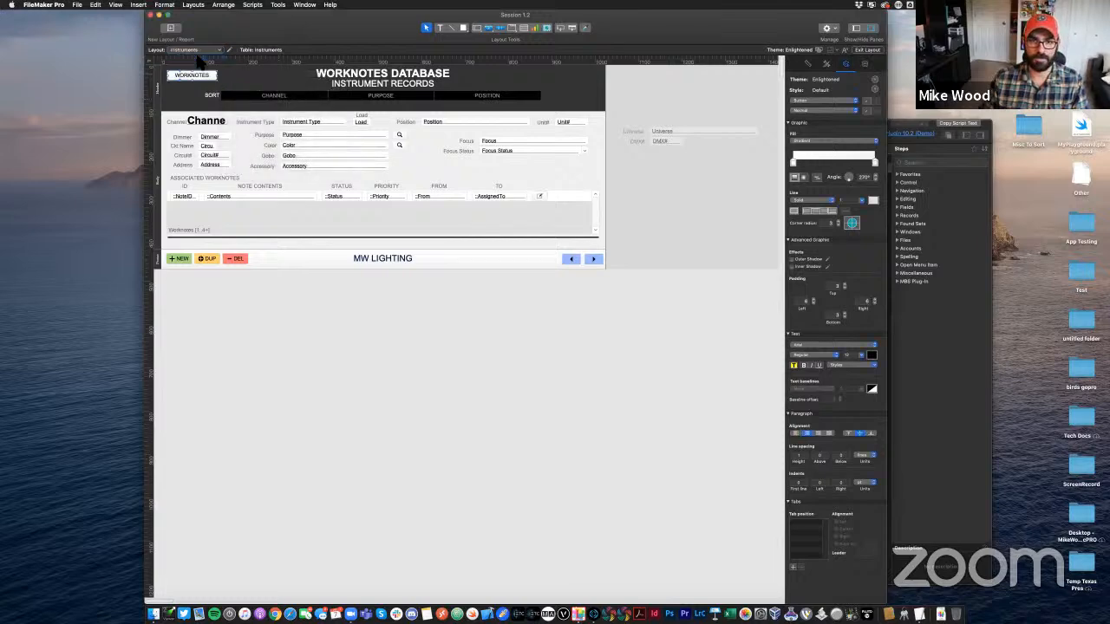
Place a copy of the WORKNOTES button in the Worknotes layout's header and relabel the copy INSTRUMENTS
click(198, 57)
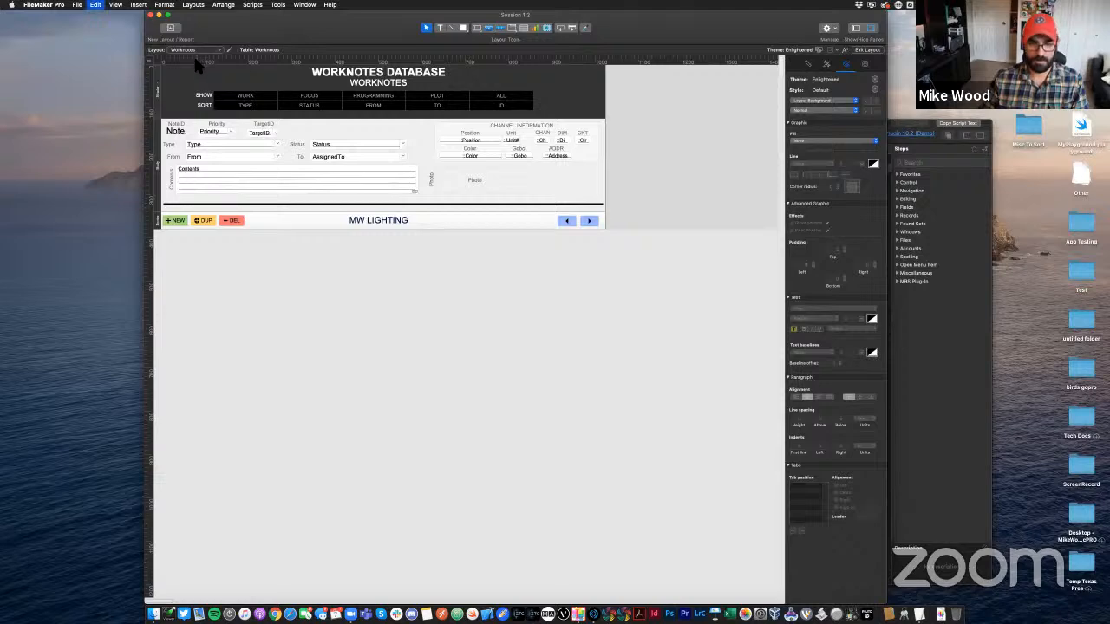
click(201, 76)
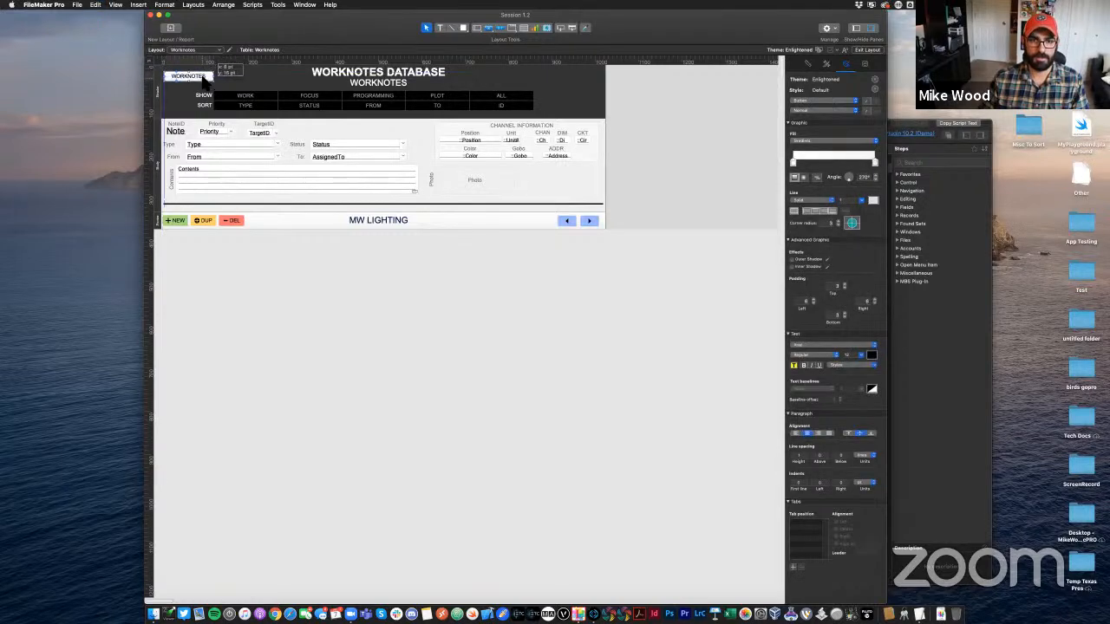
double_click(205, 77)
drag(271, 110, 252, 110)
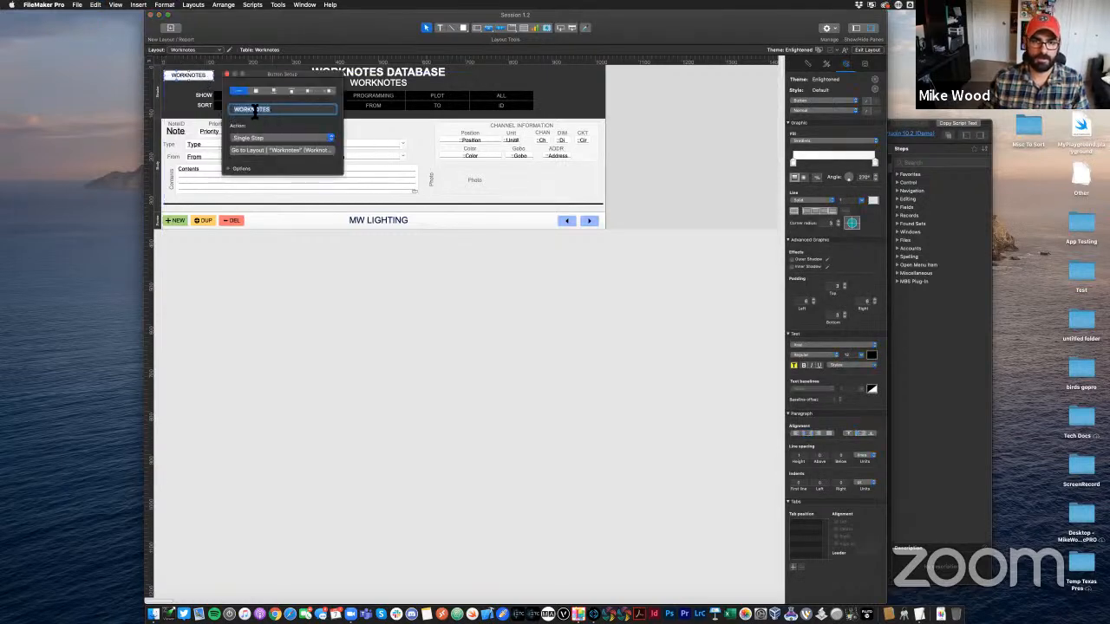
text(INSTRUMENTS)
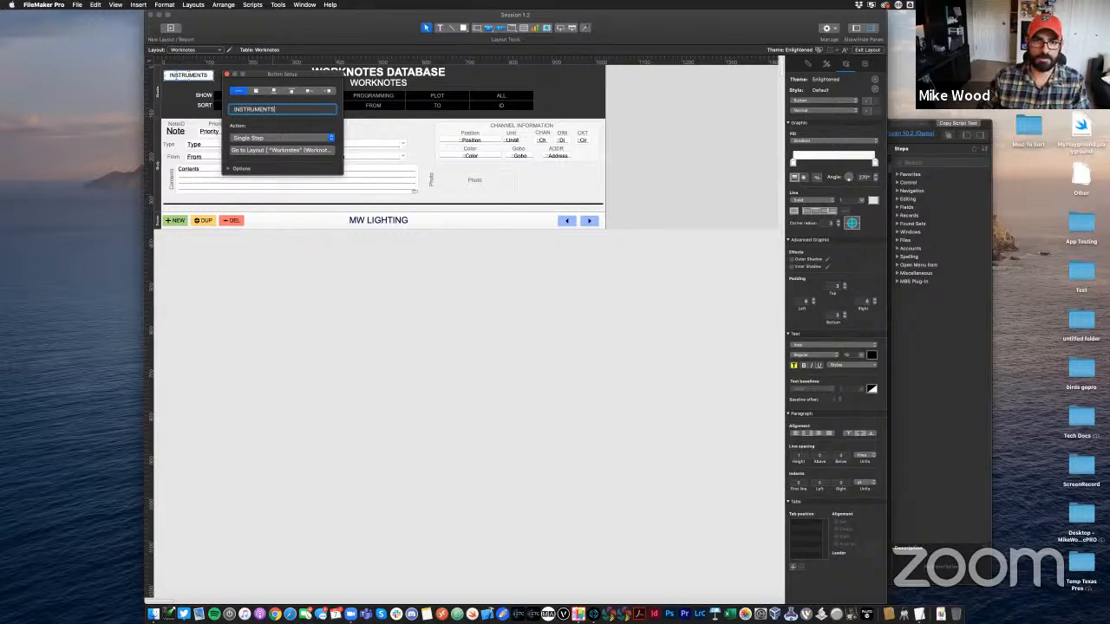
Retarget the INSTRUMENTS button's Go to Layout action to the Instruments layout and return to Browse mode
click(255, 151)
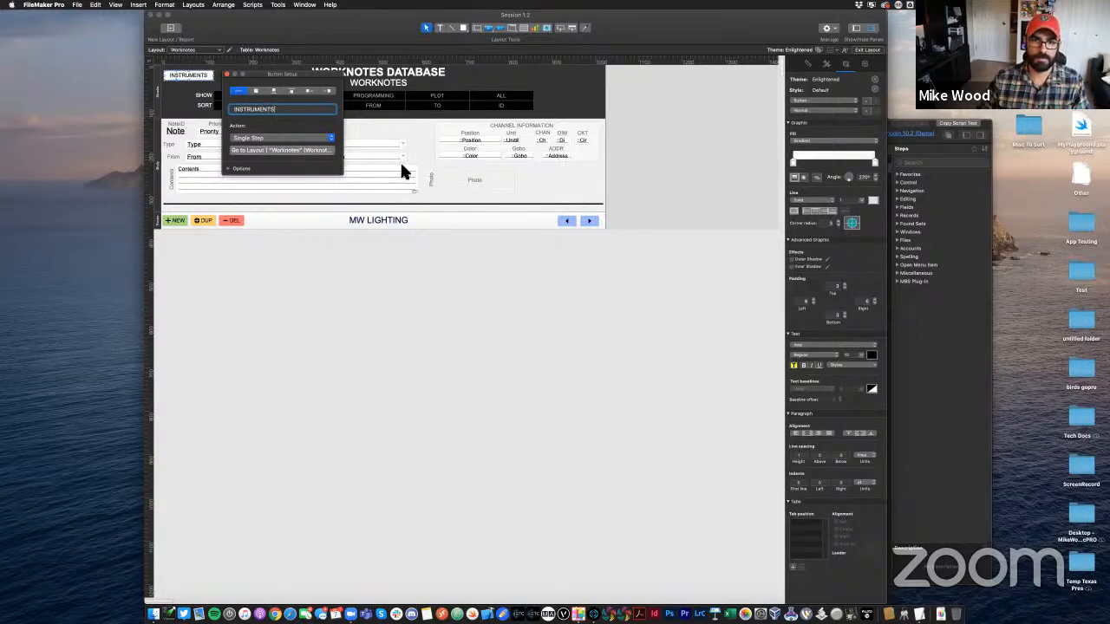
click(412, 155)
click(413, 157)
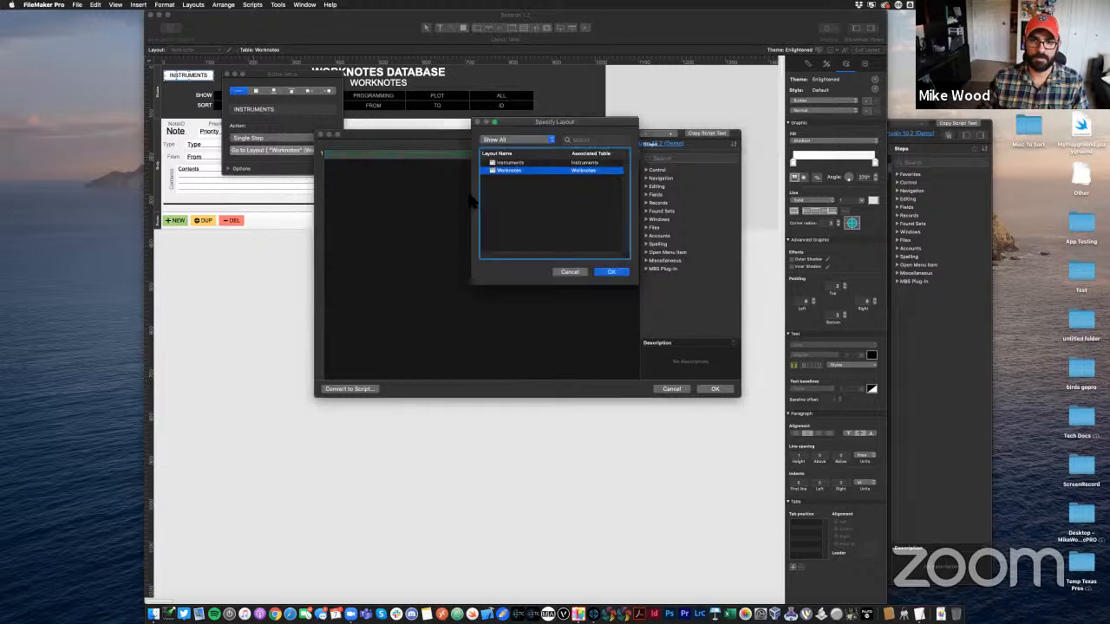
double_click(510, 162)
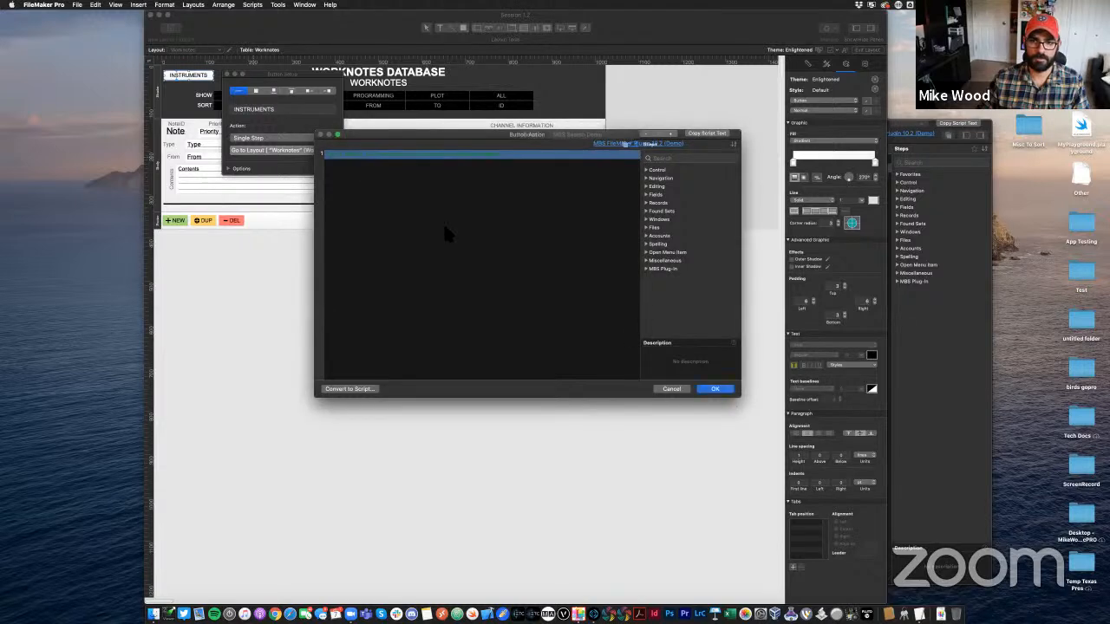
key(Return)
key(super+b)
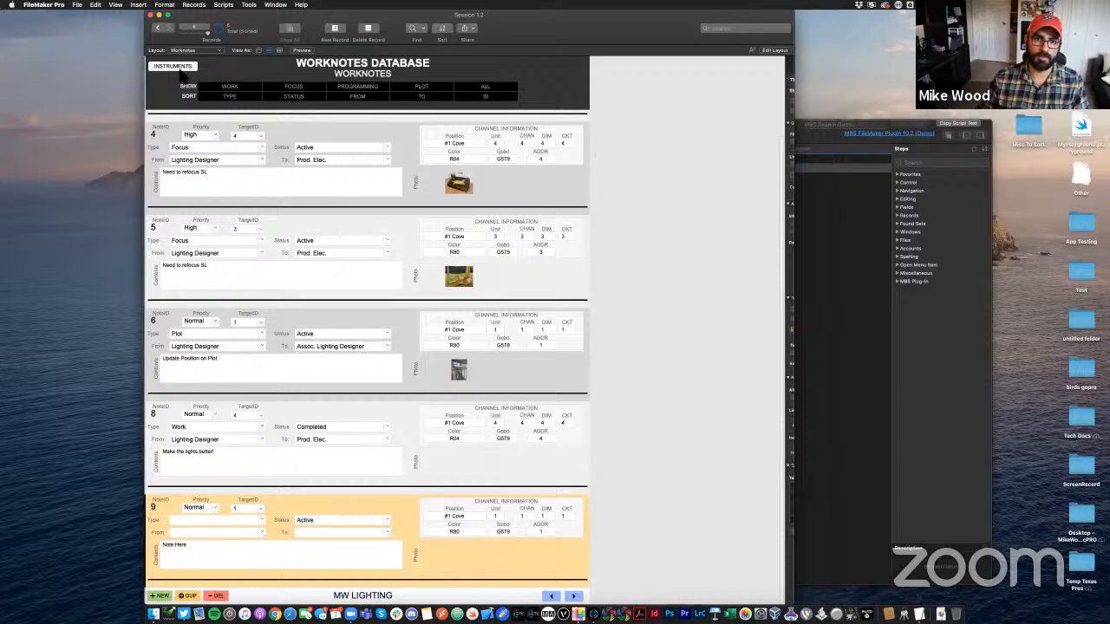
Test the INSTRUMENTS and WORKNOTES buttons by switching back and forth between the two layouts, finishing on Instruments
click(176, 70)
click(174, 68)
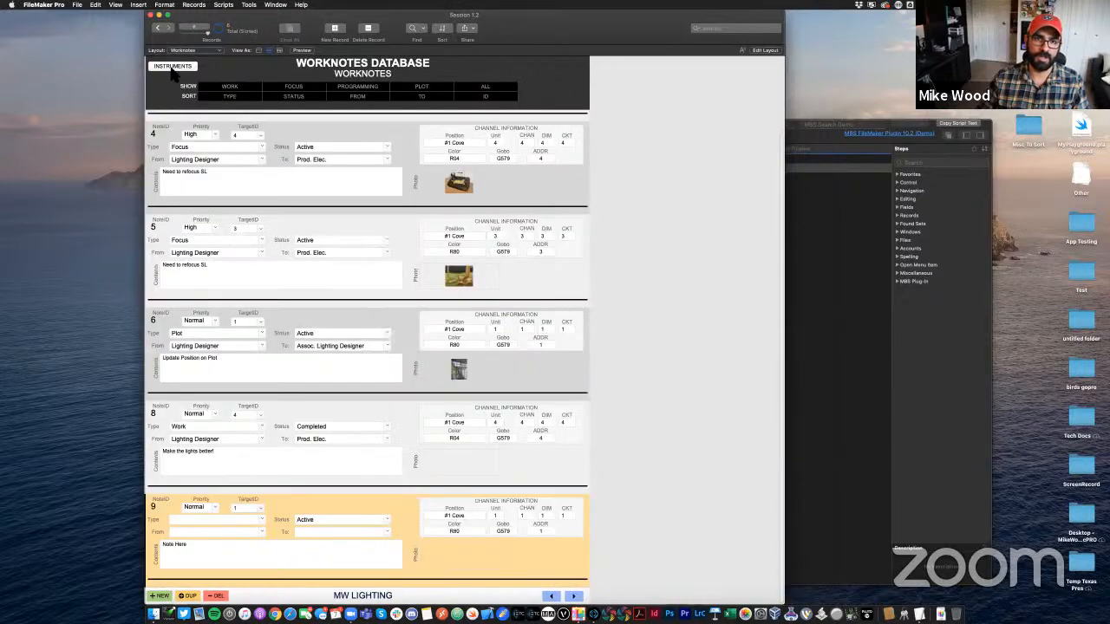
click(173, 68)
click(173, 67)
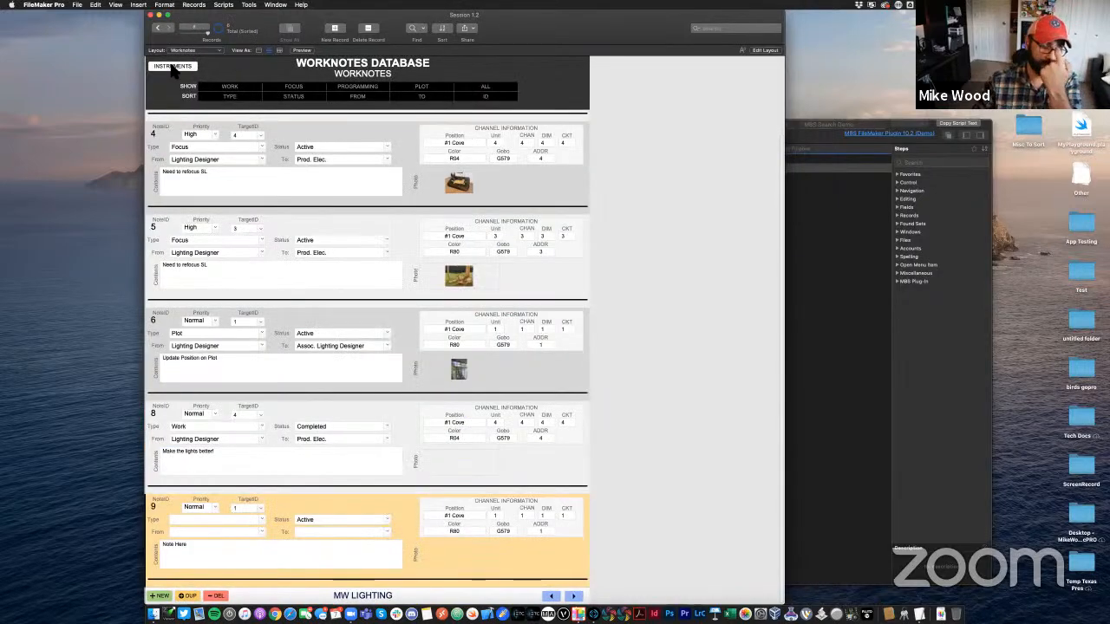
click(174, 68)
click(175, 68)
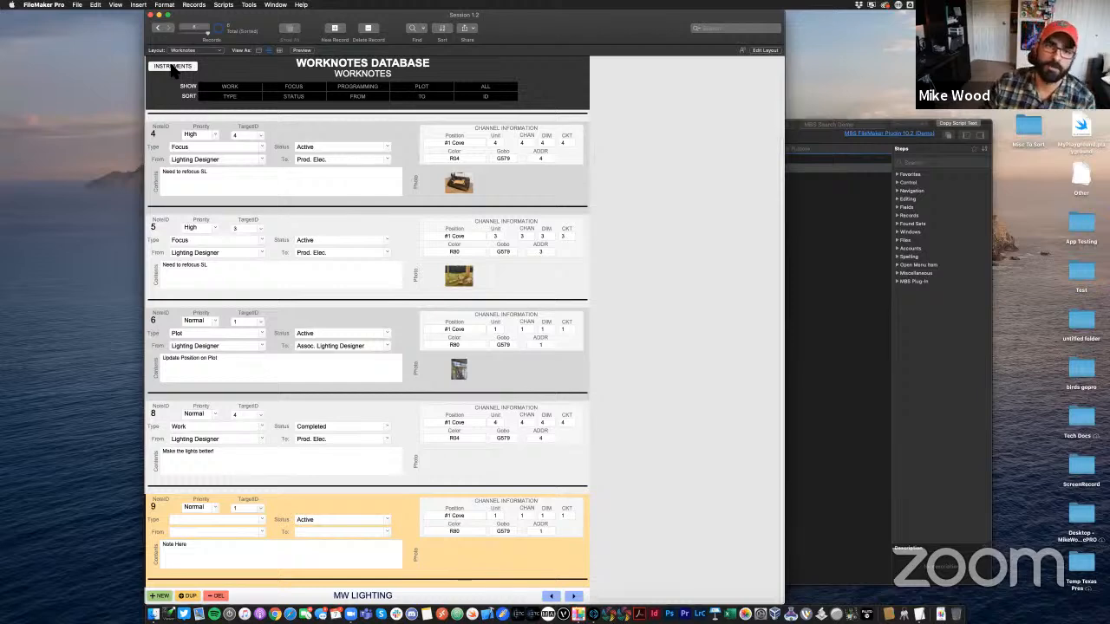
click(173, 68)
click(173, 67)
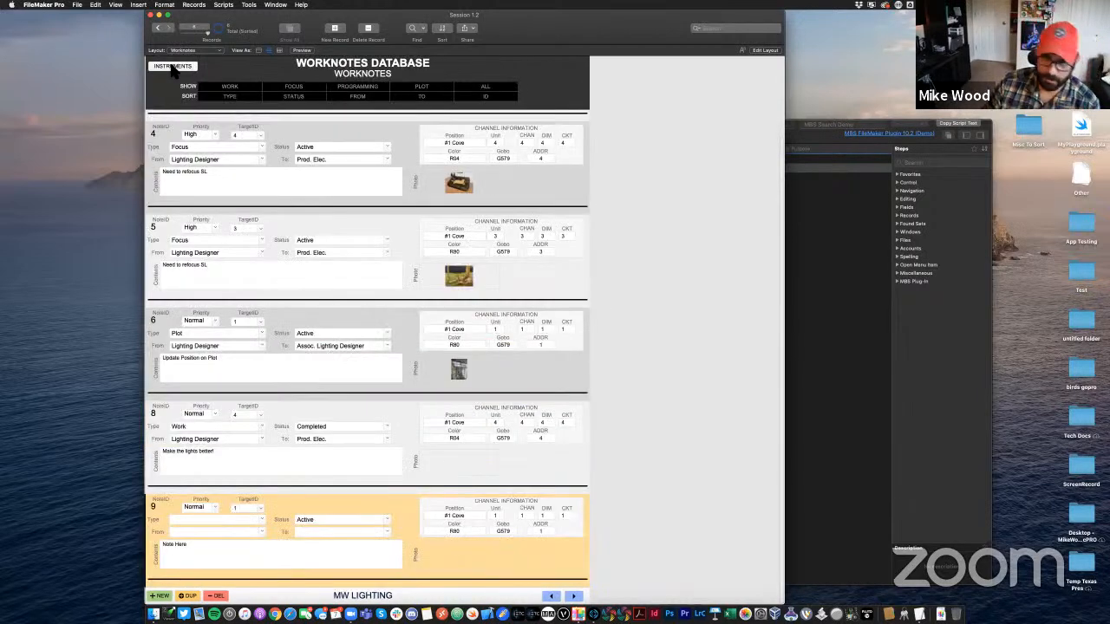
click(174, 68)
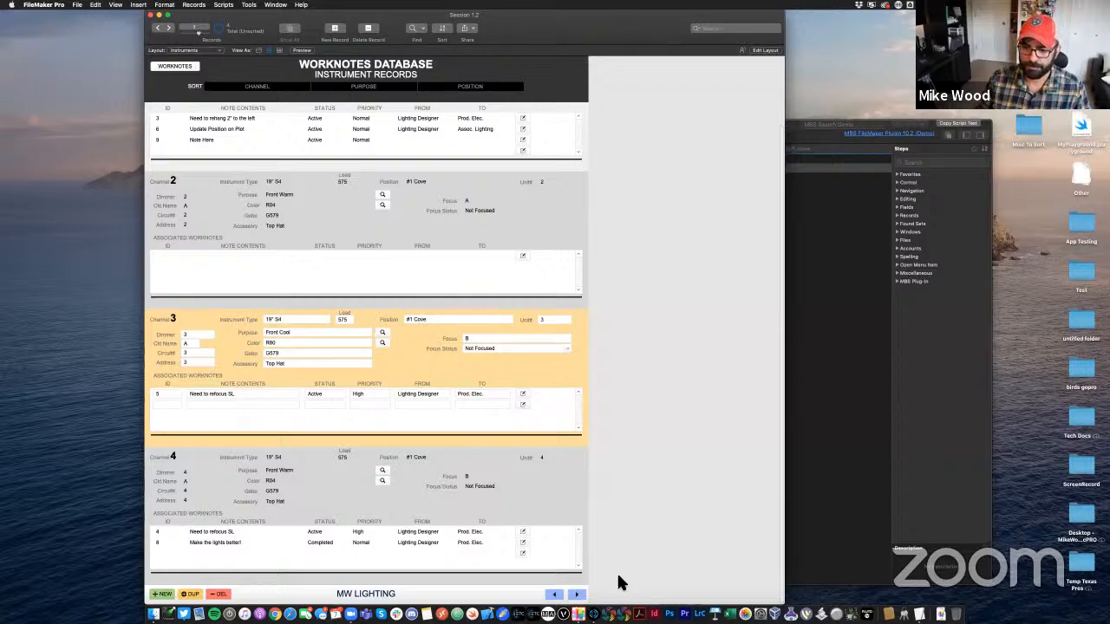
Switch to Lightwright 6, bring the 1.2 LightWright.lw6 window to Desktop 1 and position it over the database window
click(578, 614)
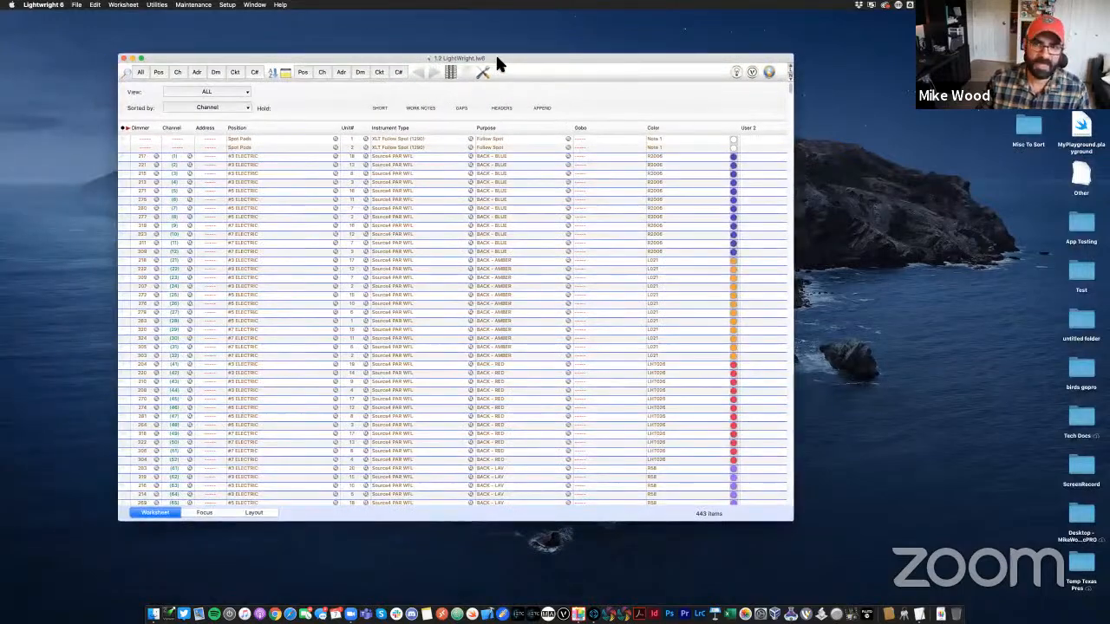
drag(495, 53, 429, 33)
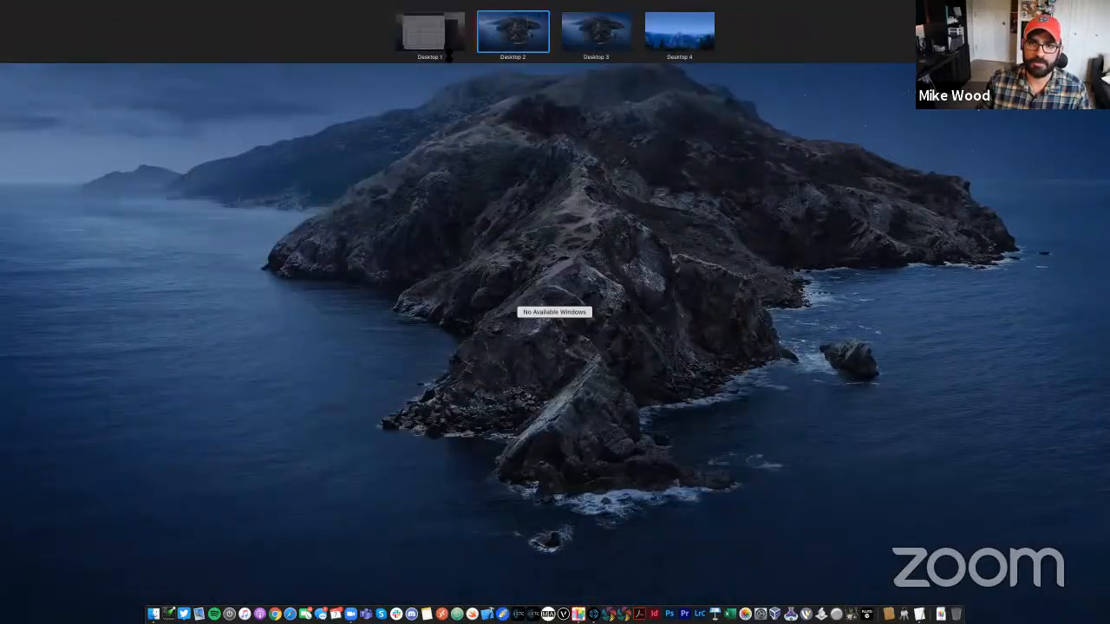
click(447, 44)
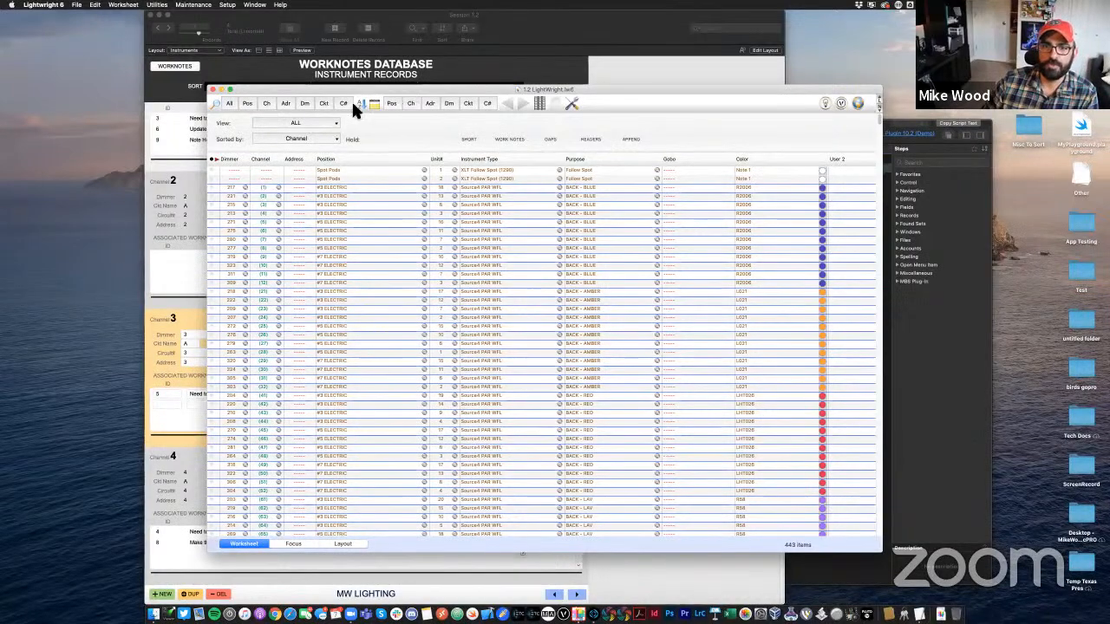
drag(356, 91, 269, 108)
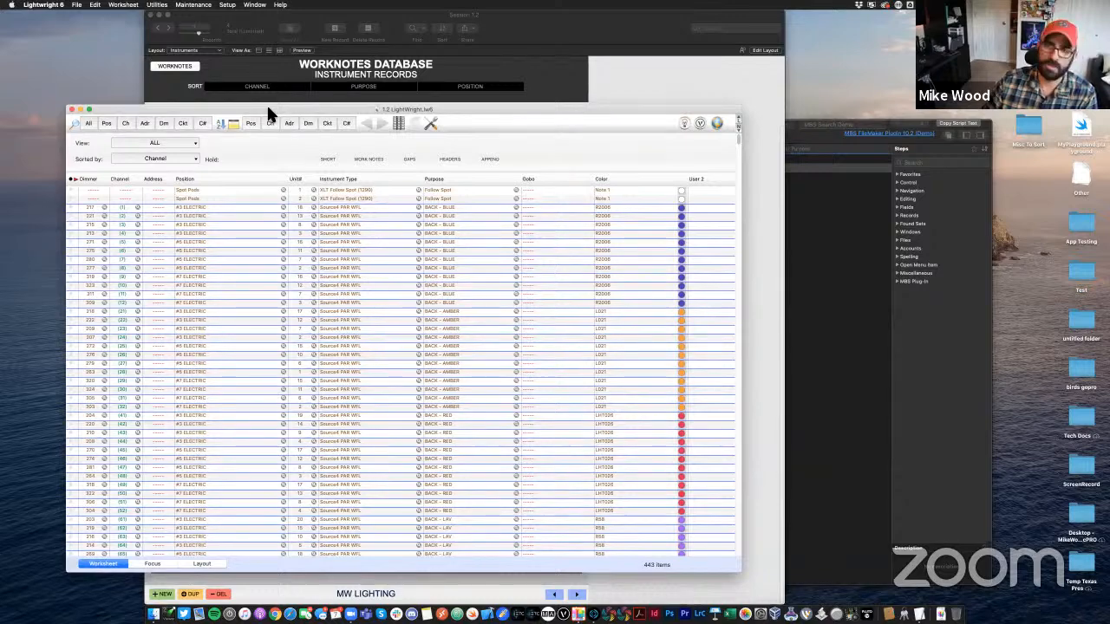
drag(289, 105, 351, 253)
Look through the instrument rows of the Lightwright worksheet and return to the start of the list
scroll(352, 251, down, 15)
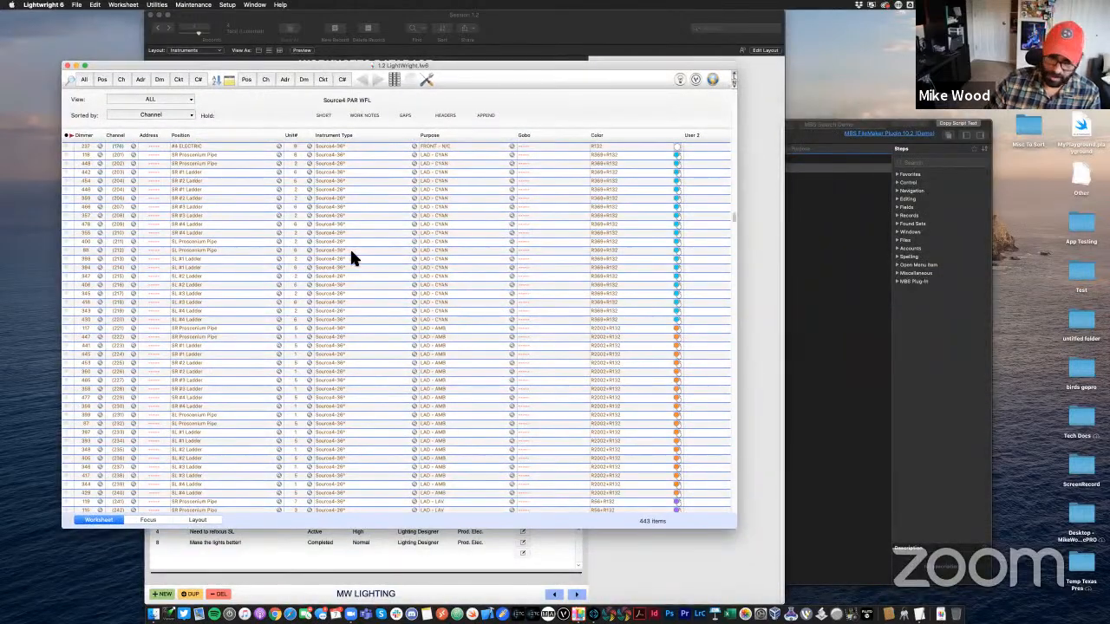
scroll(351, 257, down, 1)
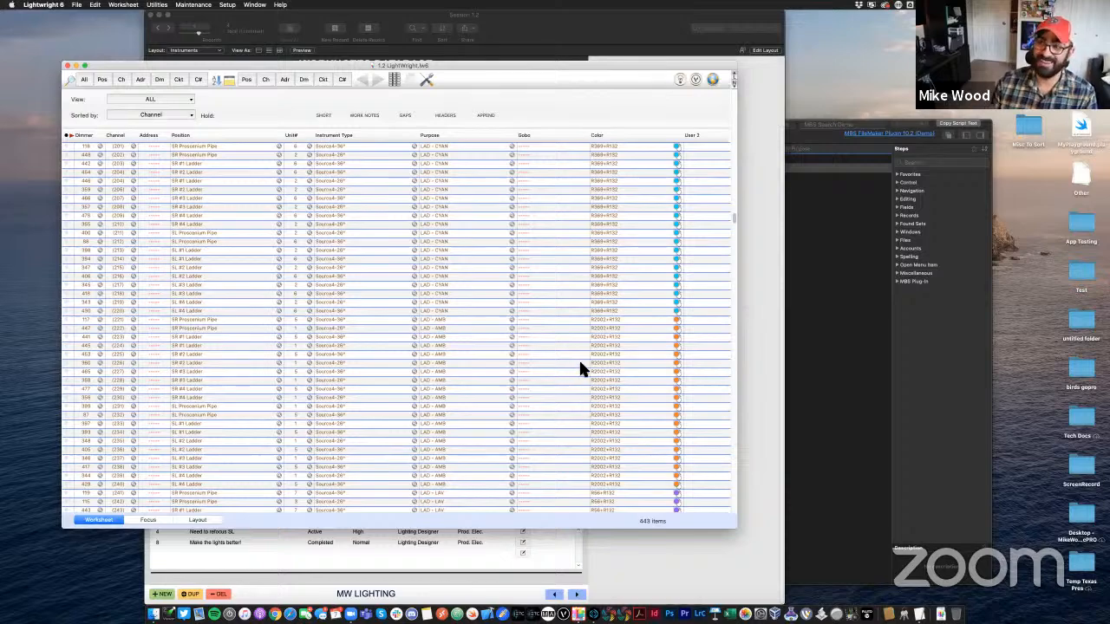
scroll(423, 232, up, 20)
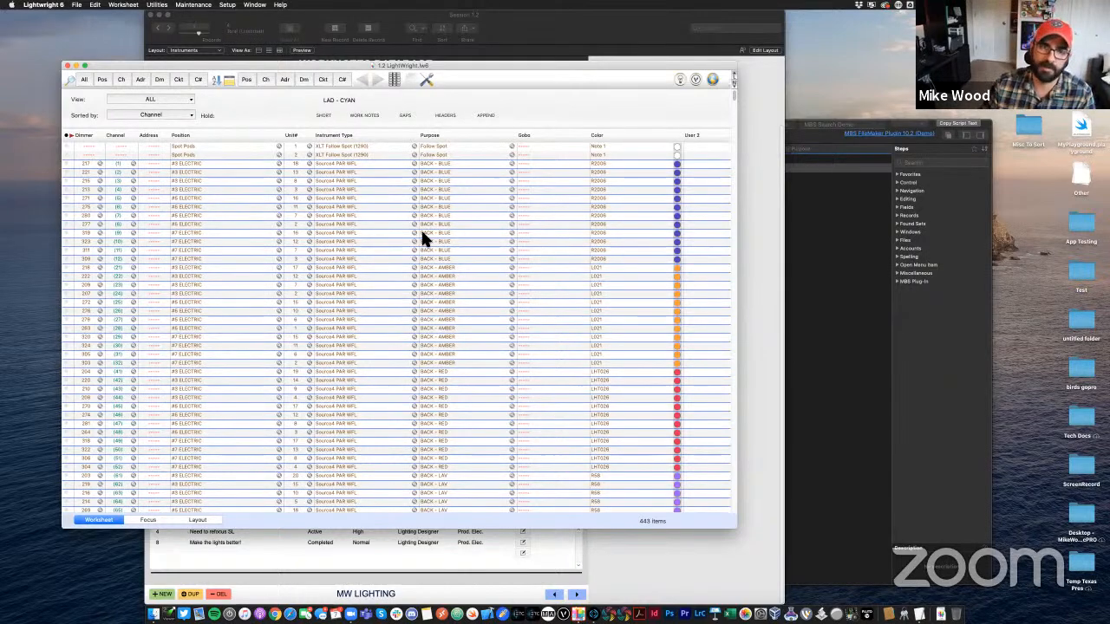
Set up a data export of the Lightwright worksheet and deselect all of its export categories
drag(184, 59, 168, 50)
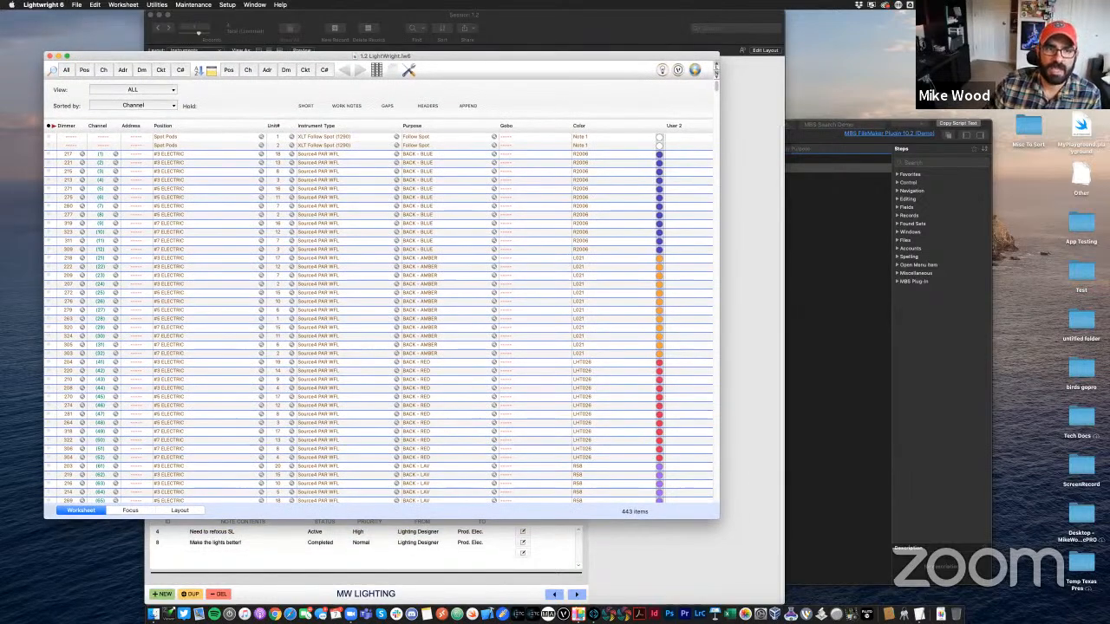
click(76, 4)
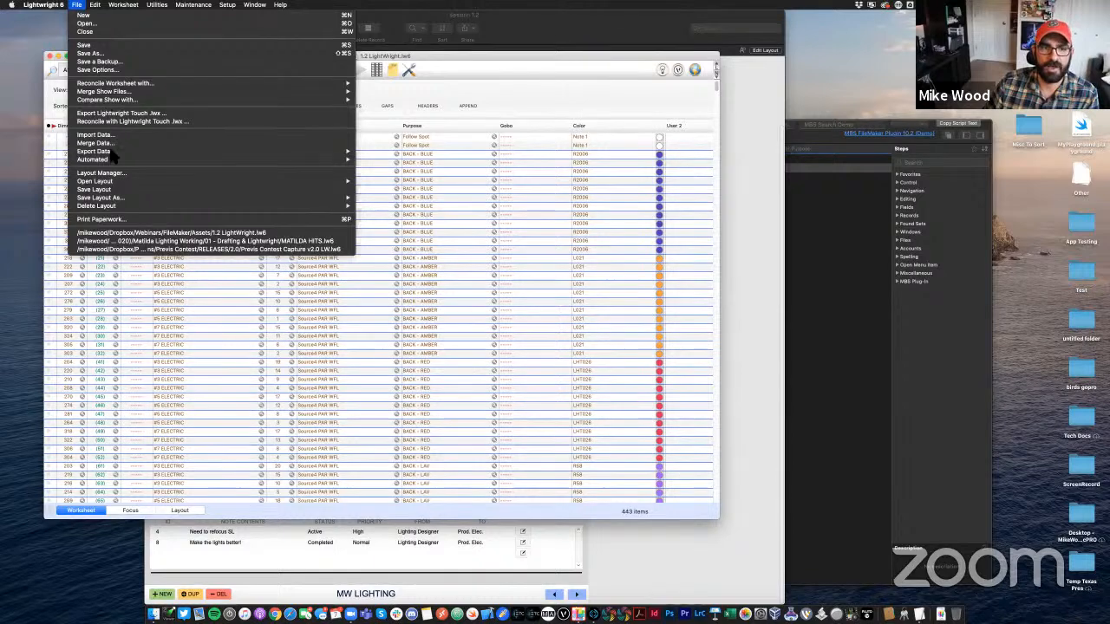
mouse_move(110, 153)
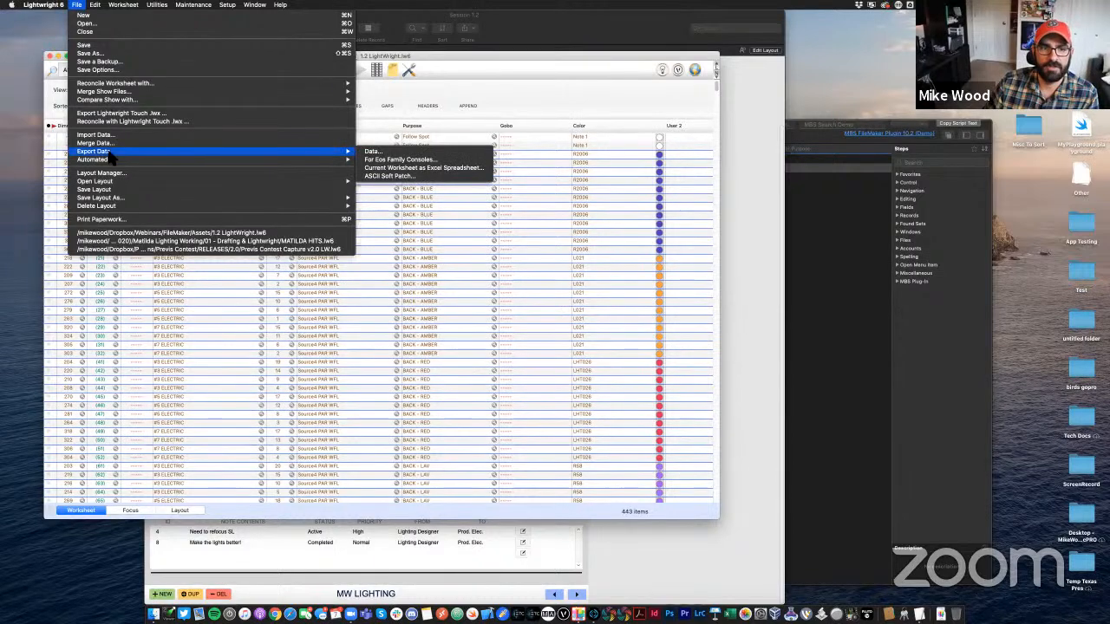
click(379, 150)
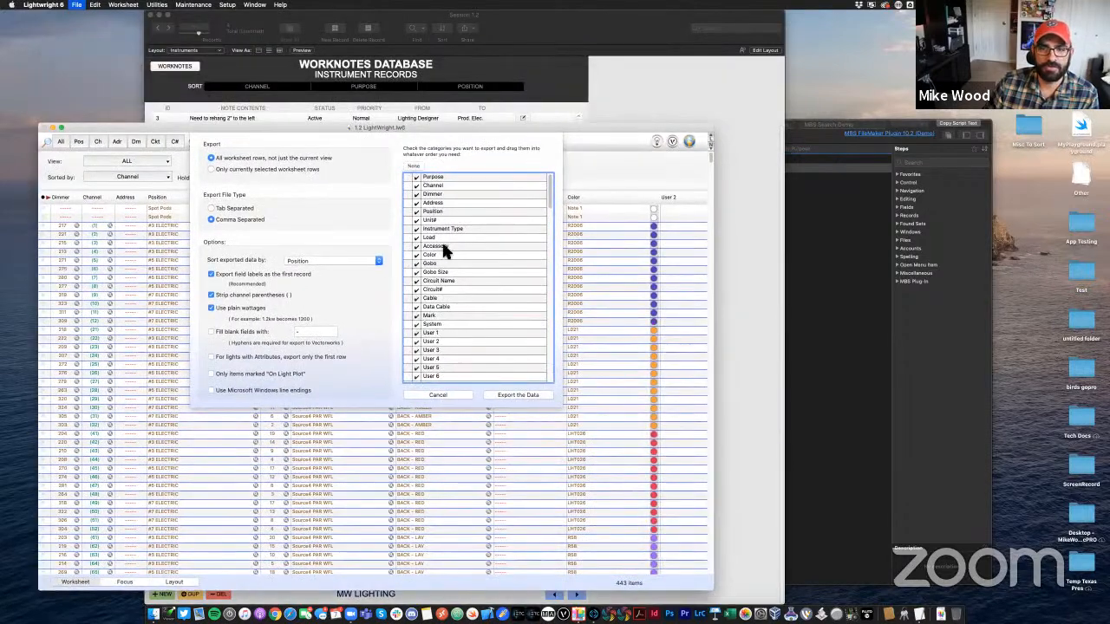
scroll(462, 317, down, 15)
scroll(460, 312, up, 15)
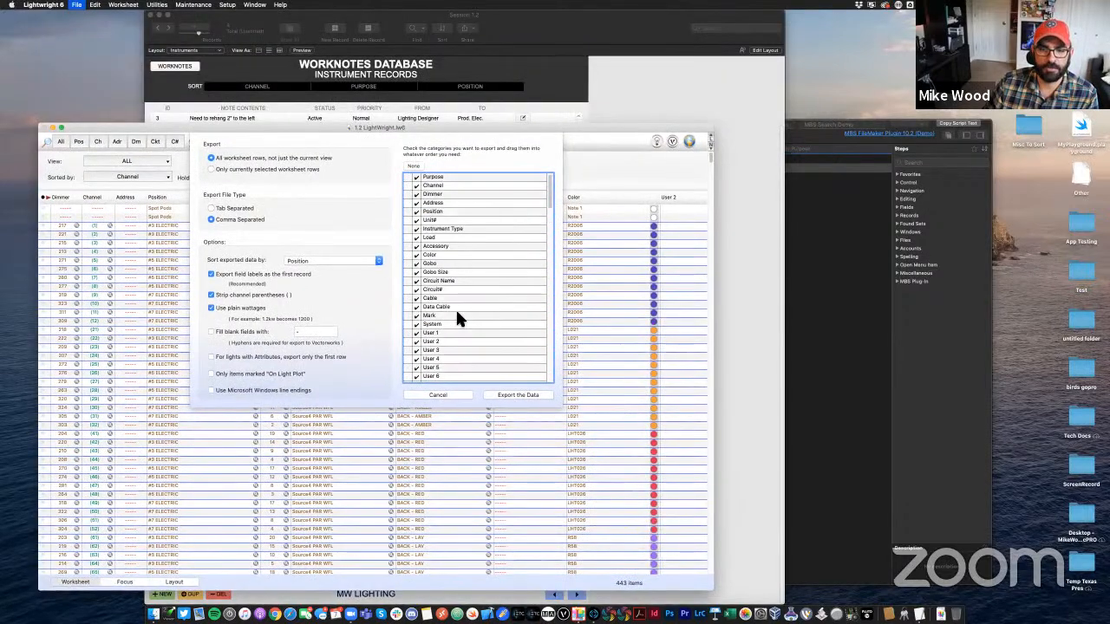
click(415, 166)
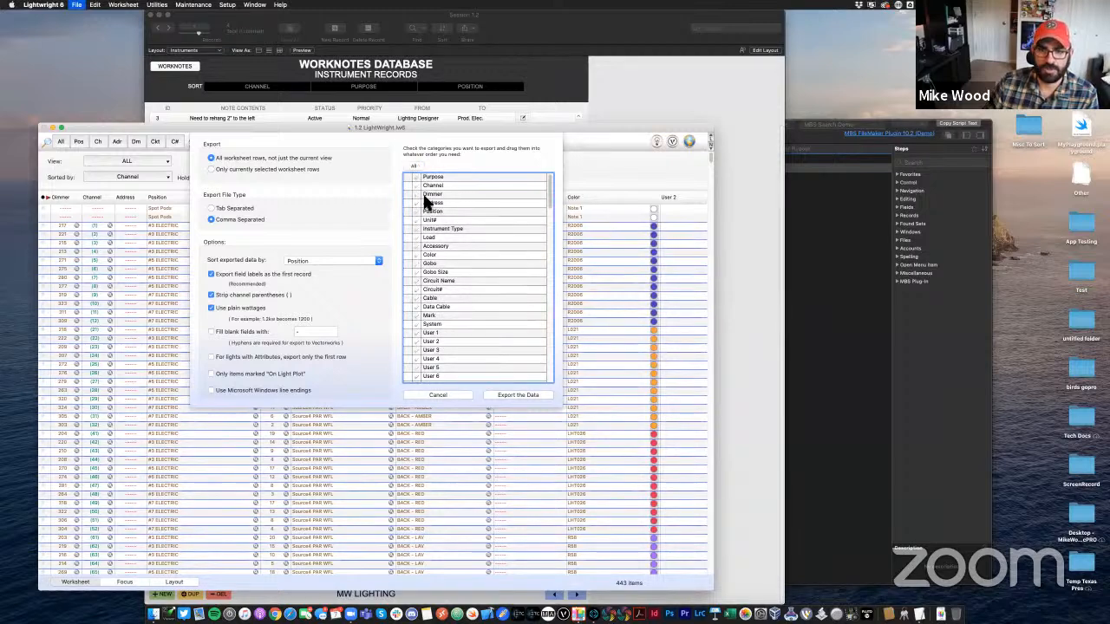
Include Purpose, Channel, Dimmer, Address, Position, Unit#, Instrument Type, Load, Accessory, Color, Gobo, Circuit Name and Circuit# in the export
click(415, 177)
click(415, 186)
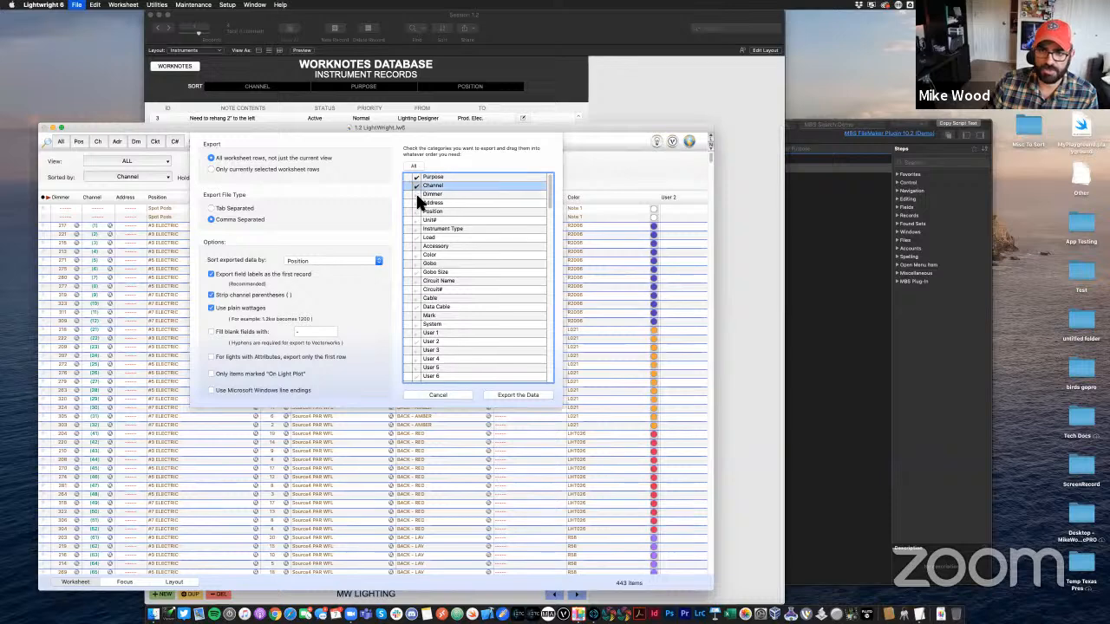
click(415, 194)
click(416, 203)
click(415, 212)
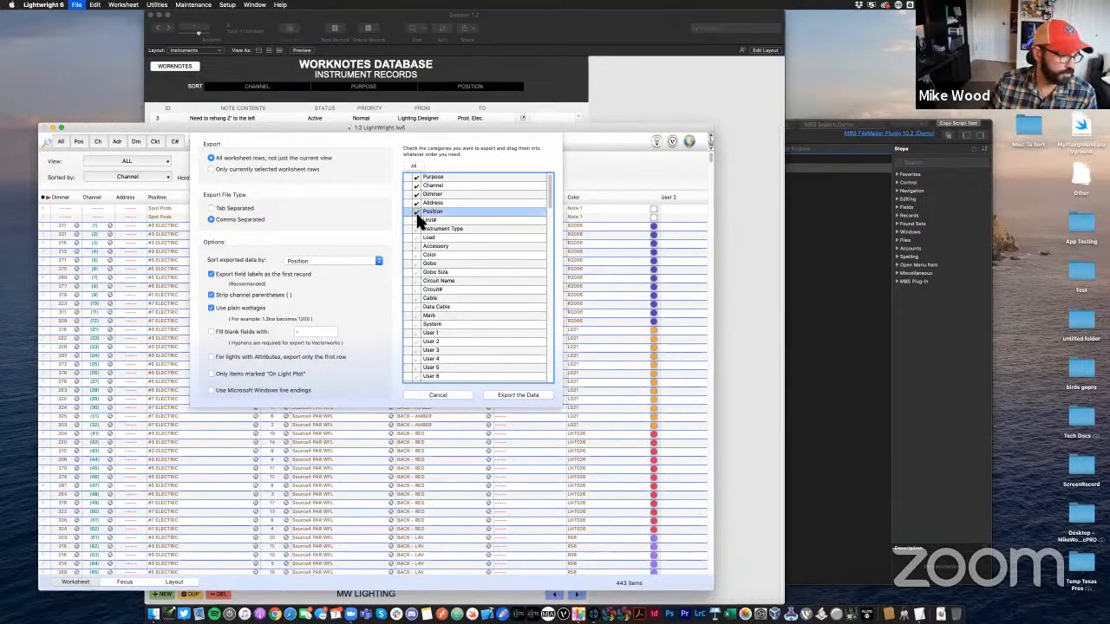
click(415, 221)
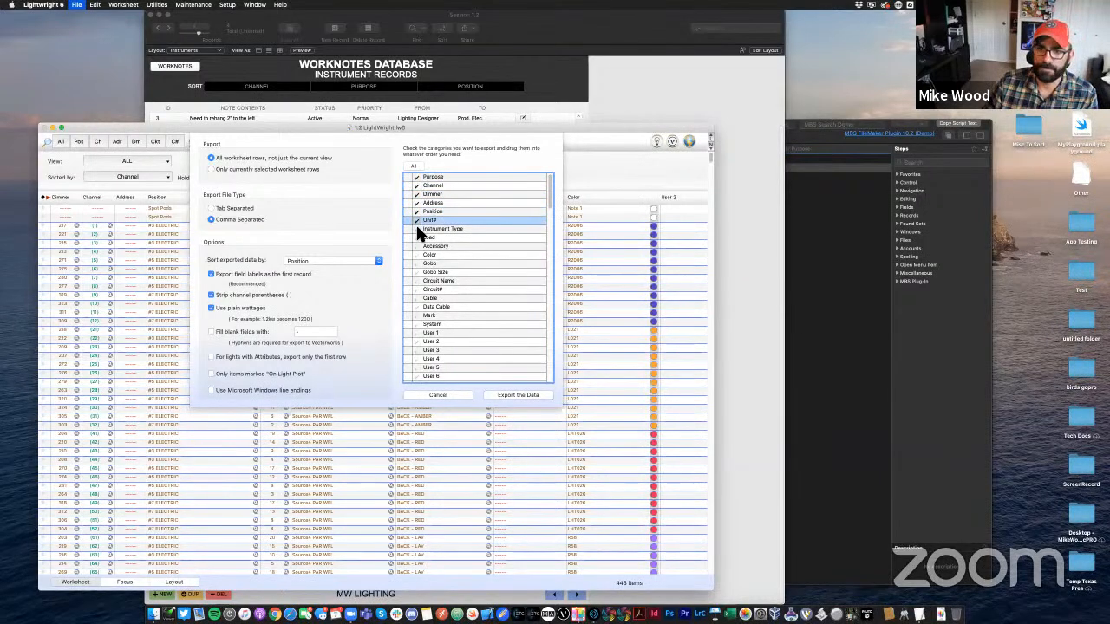
click(415, 229)
click(416, 238)
click(415, 246)
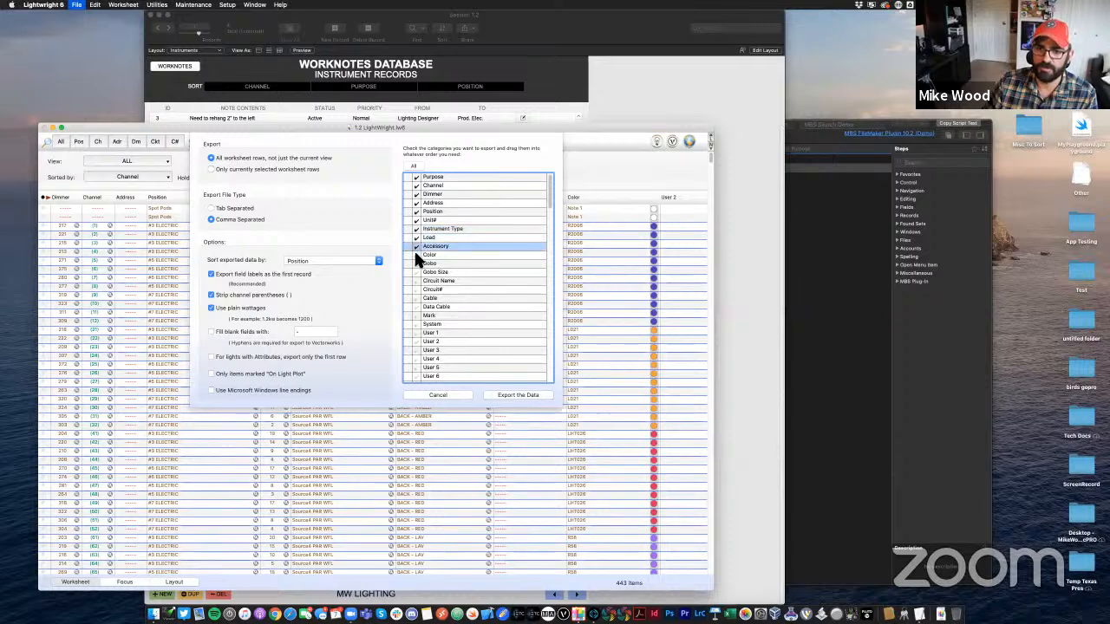
click(416, 255)
click(415, 264)
click(416, 281)
click(418, 290)
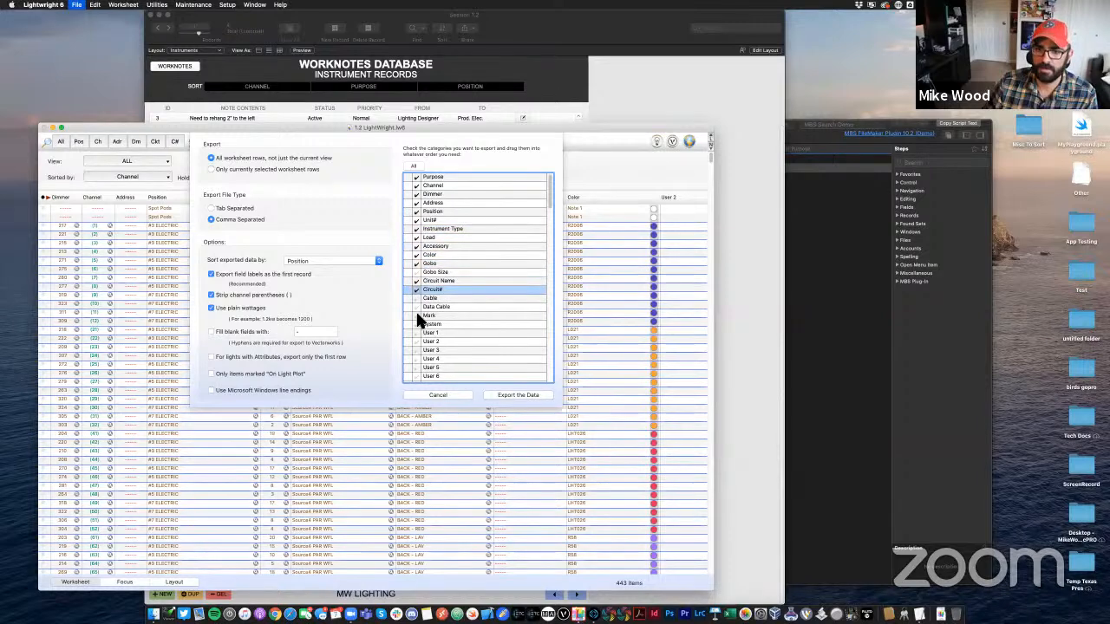
Add the Focus Status, Lightwright ID, DMX# and Universe categories to the export
scroll(421, 308, down, 5)
scroll(421, 301, down, 3)
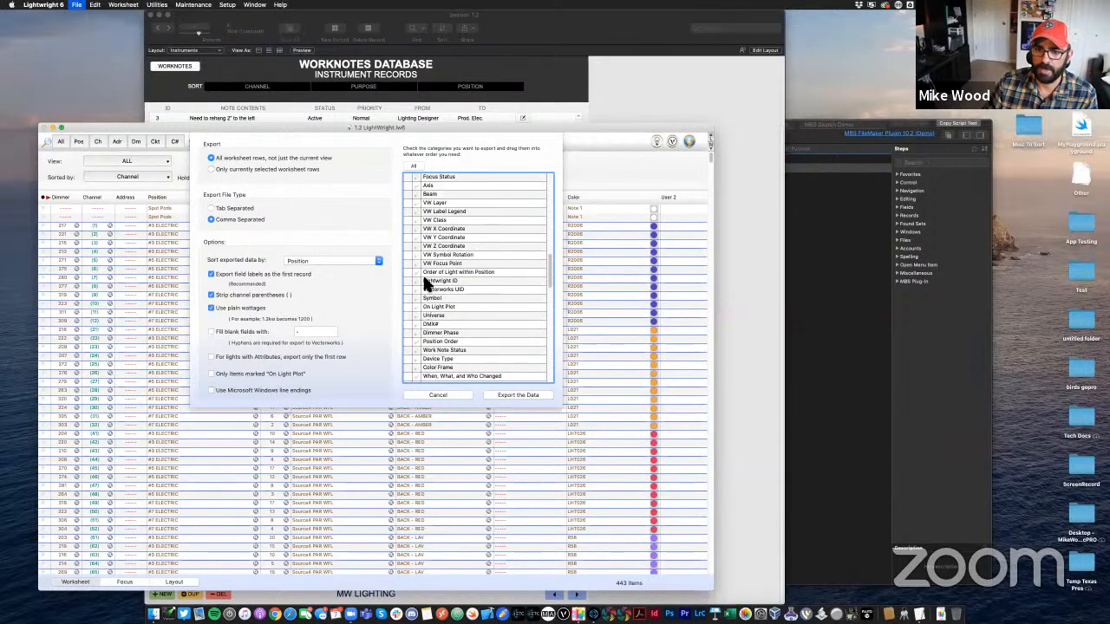
click(416, 177)
scroll(422, 217, down, 1)
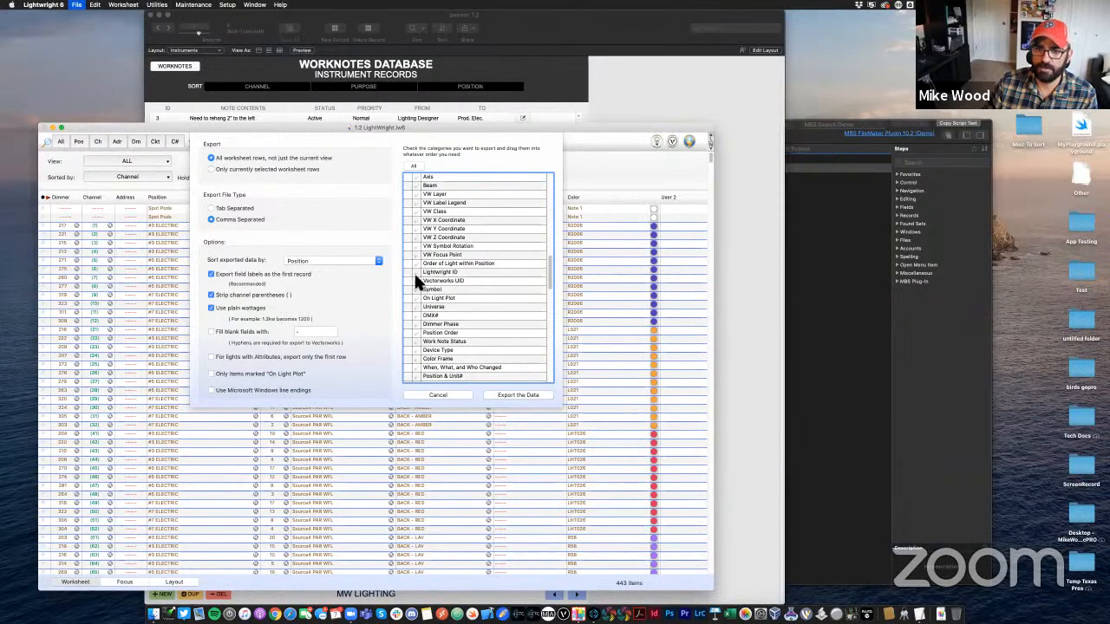
click(417, 272)
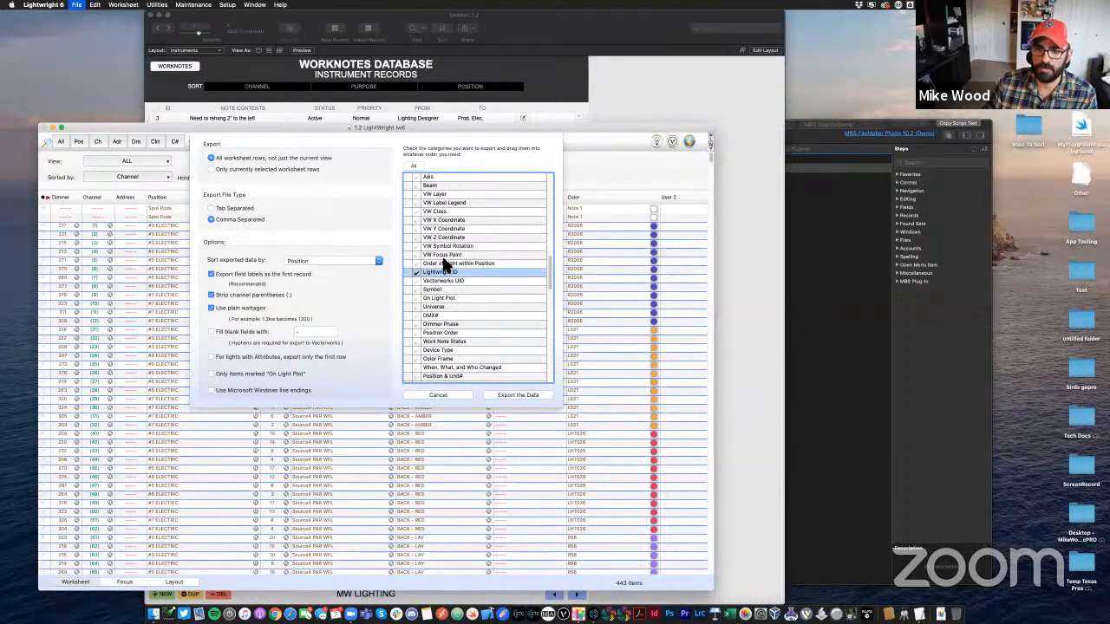
scroll(443, 258, down, 5)
click(417, 238)
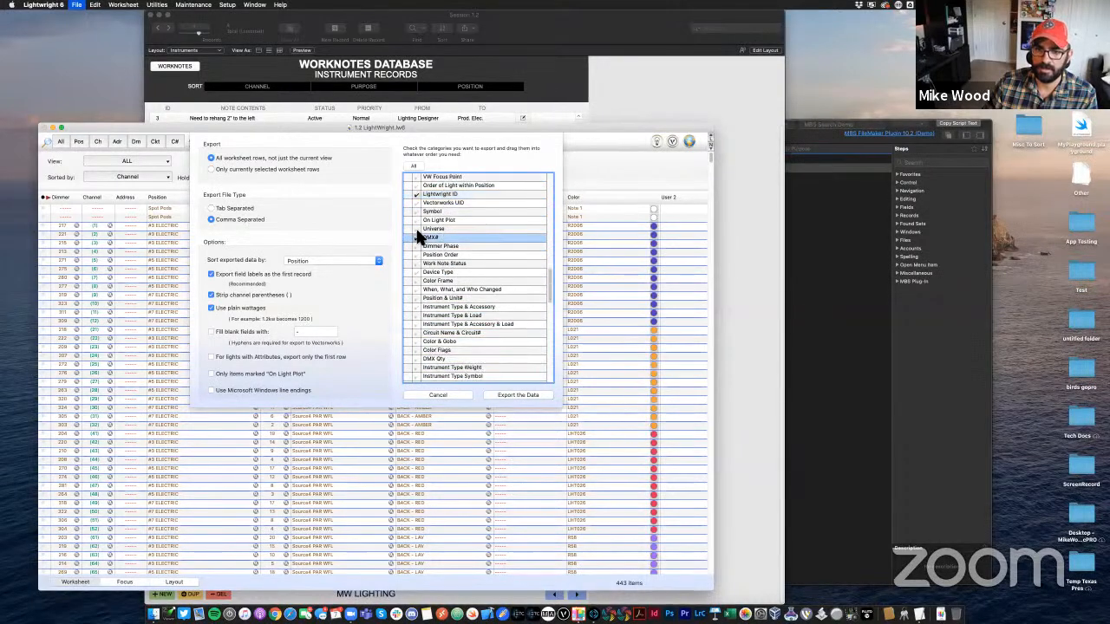
click(417, 230)
scroll(430, 243, down, 5)
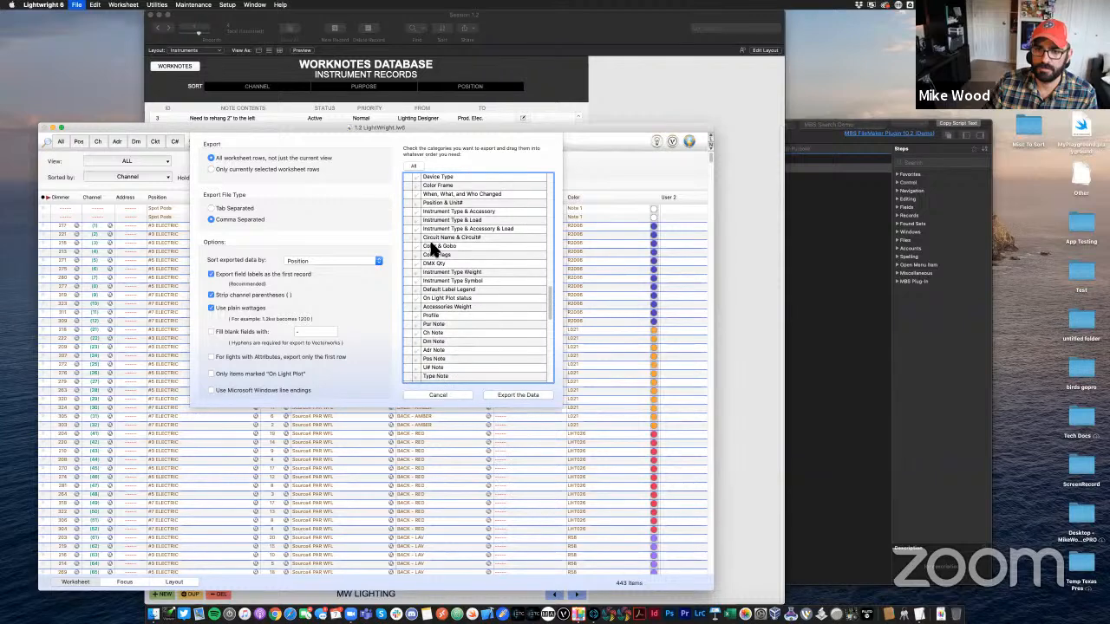
scroll(457, 208, up, 10)
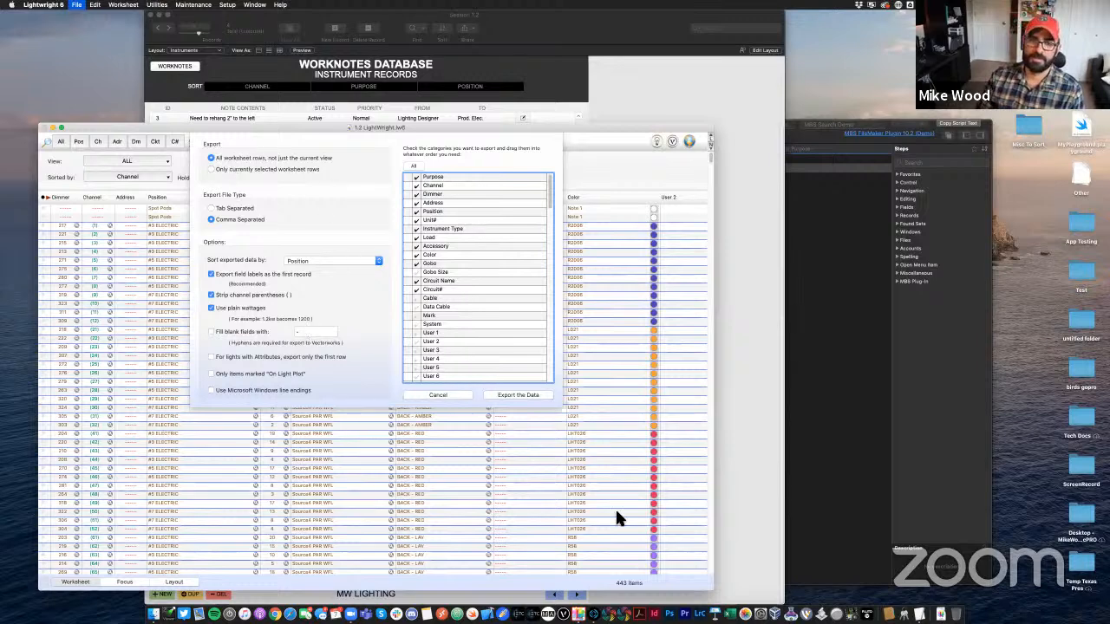
Export the selected categories as a comma-separated file in the Assets folder
click(523, 395)
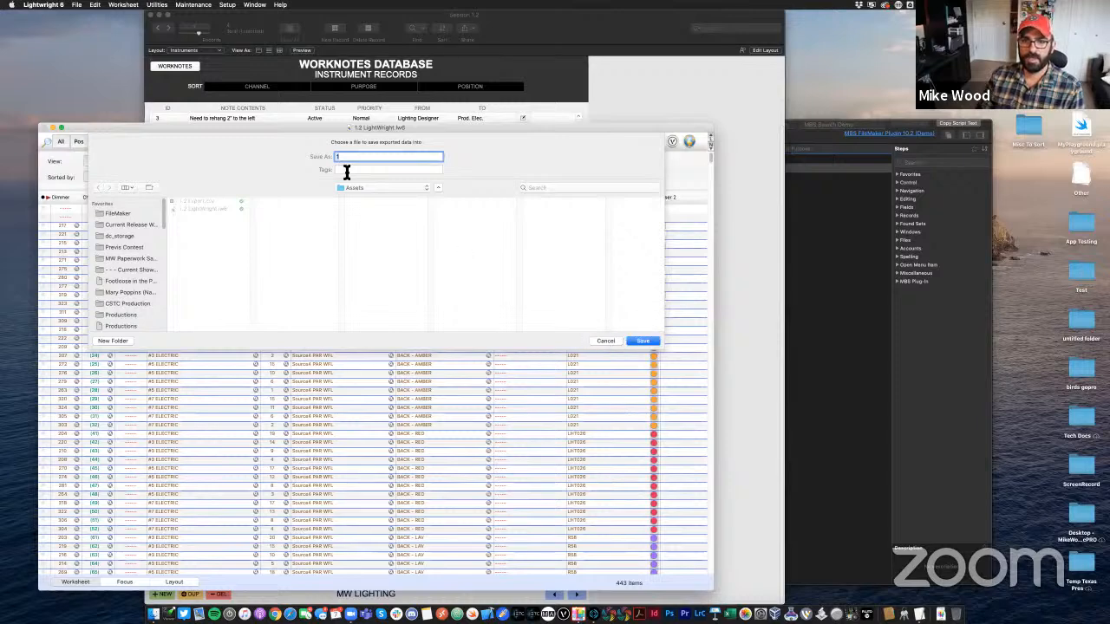
click(640, 341)
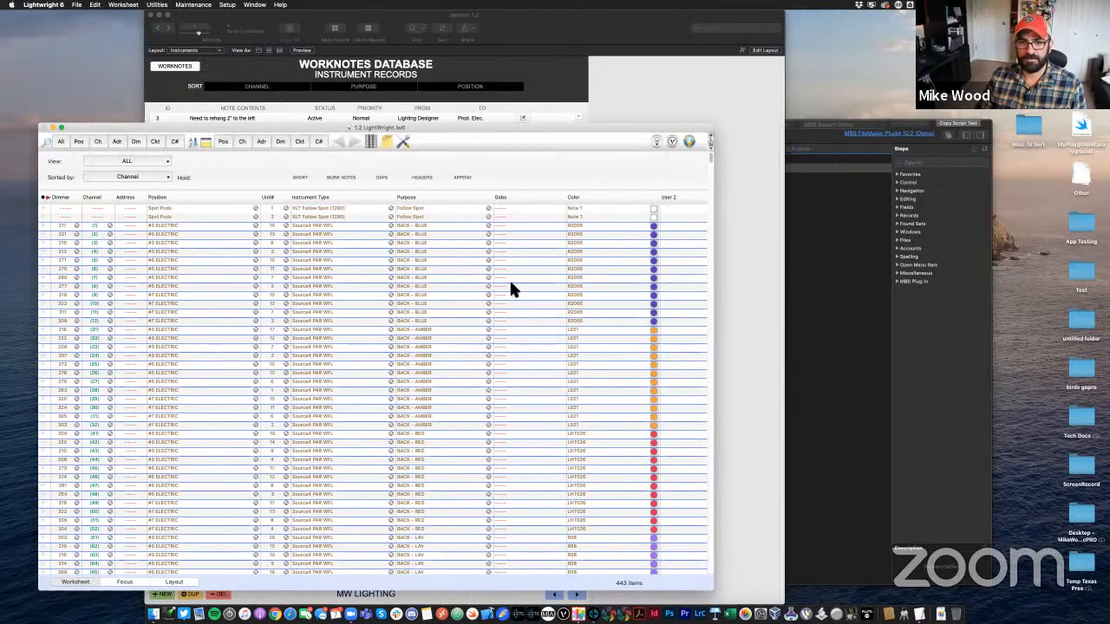
click(619, 198)
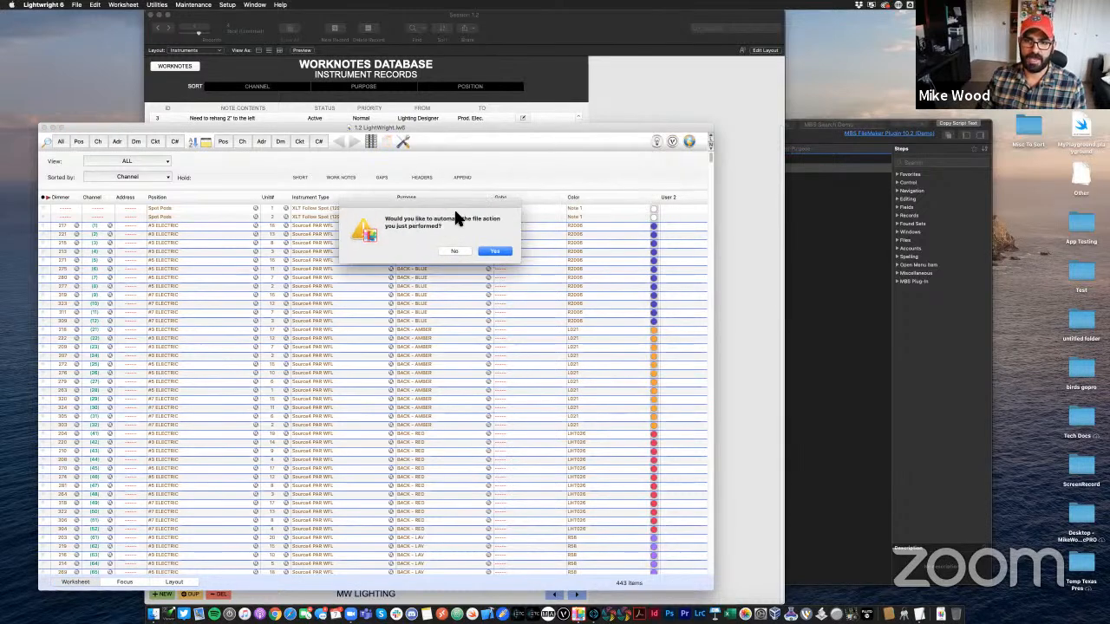
Save the export as an automated action named FILEMAKER and look it up among the automated actions
click(493, 251)
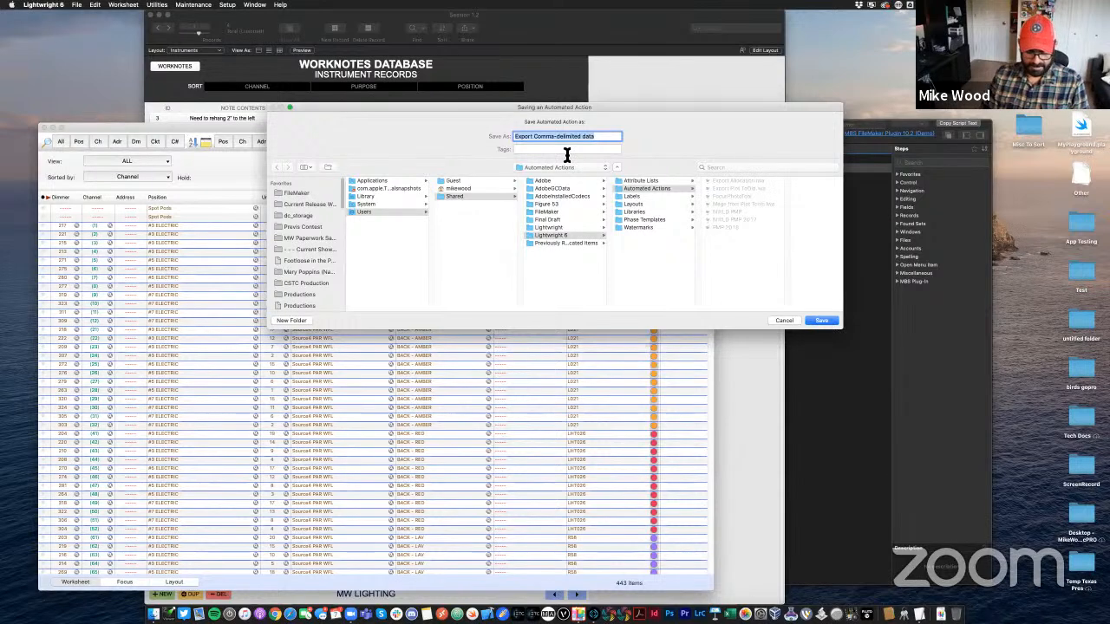
text(FILE)
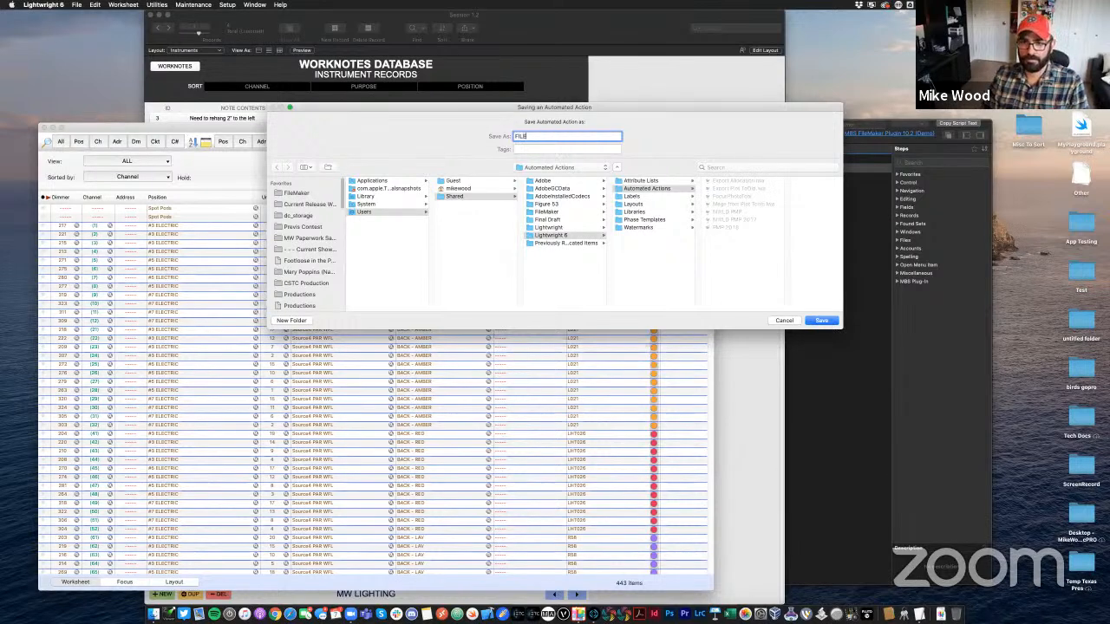
text(MAKER)
key(Return)
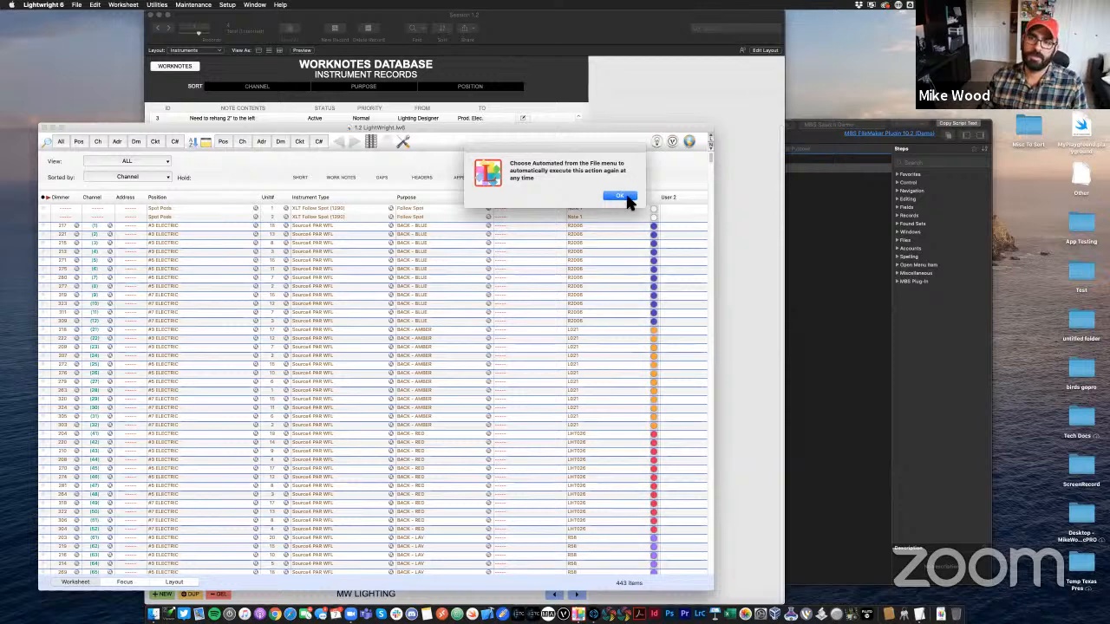
click(620, 196)
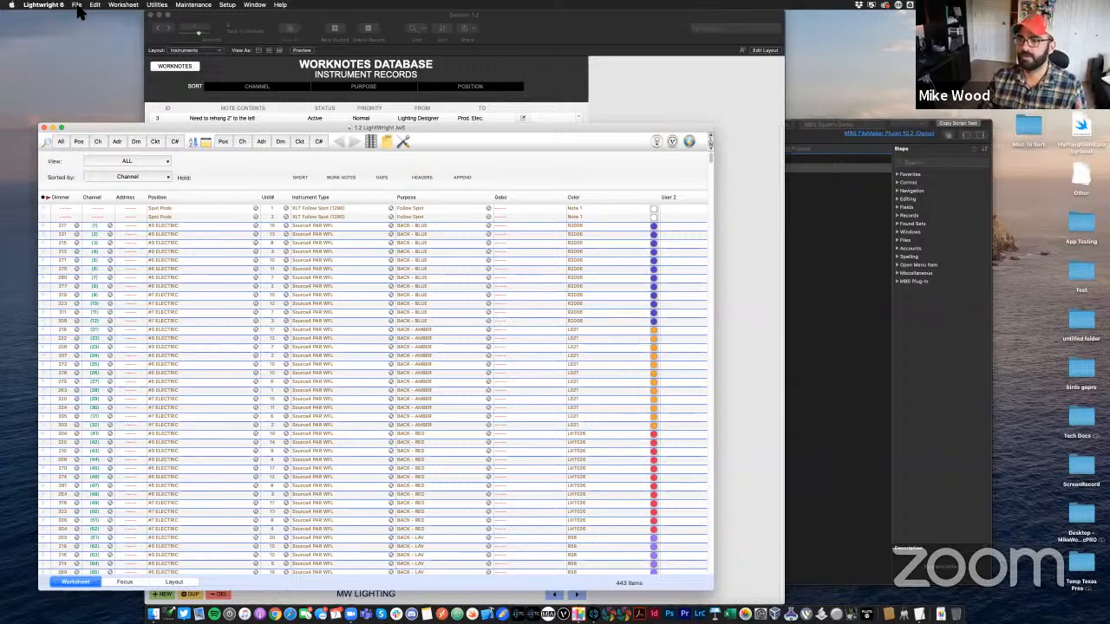
click(77, 6)
mouse_move(102, 161)
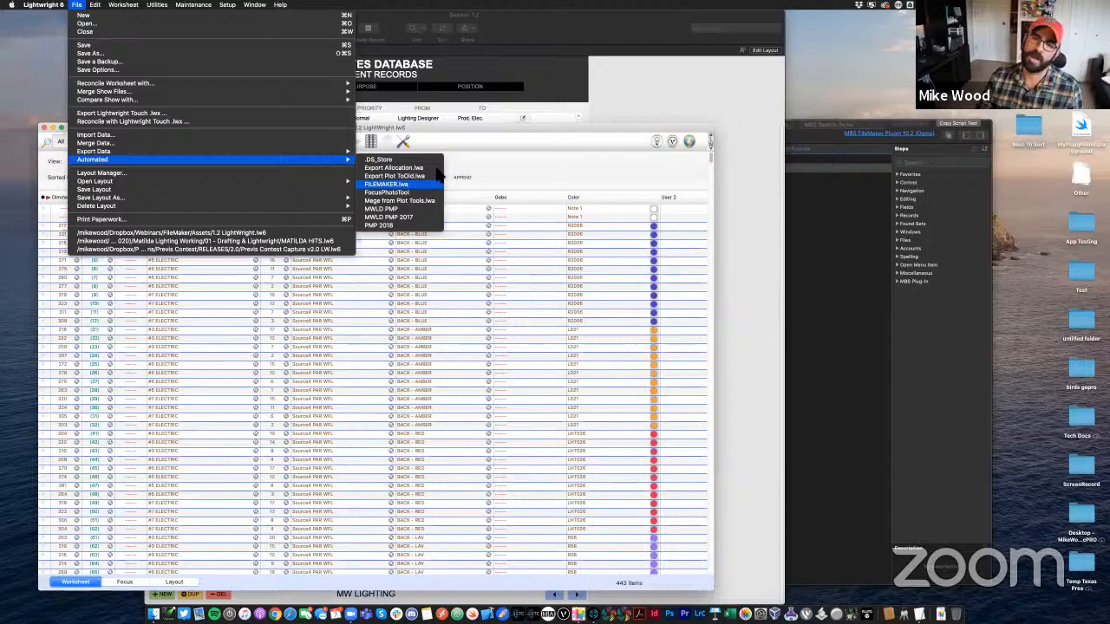
Switch back to the FileMaker Pro database and minimize the Lightwright worksheet window
click(475, 137)
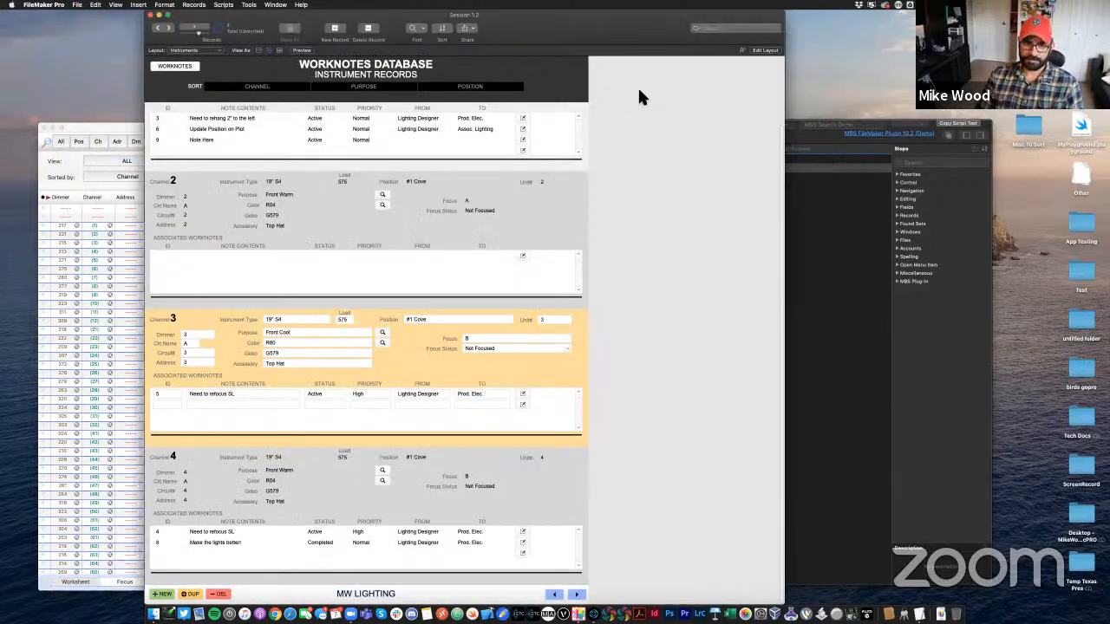
scroll(501, 183, up, 3)
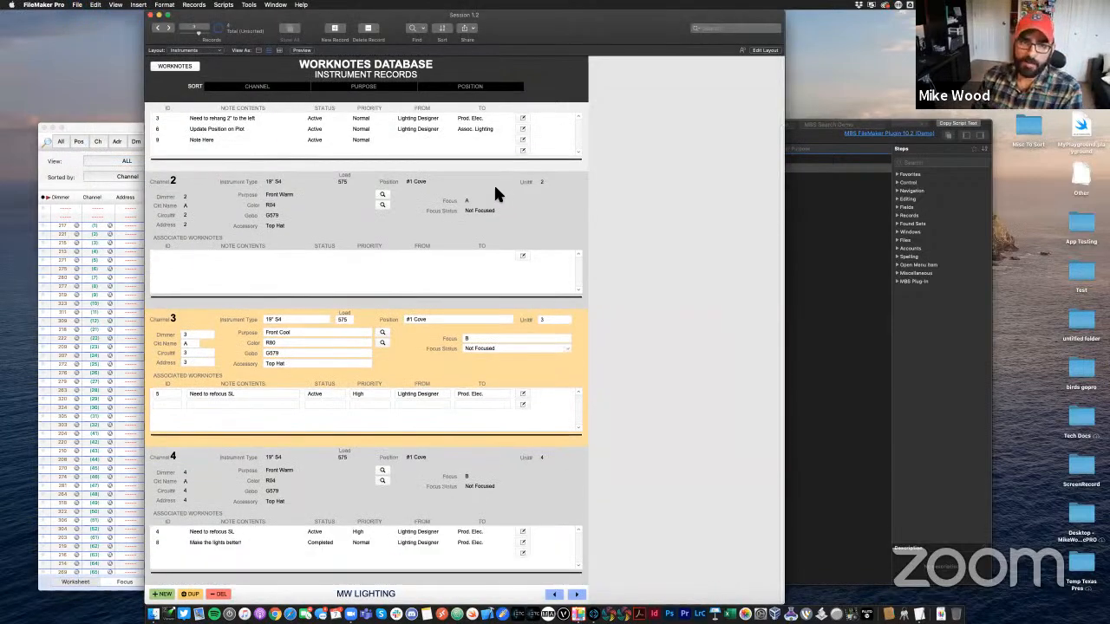
click(52, 127)
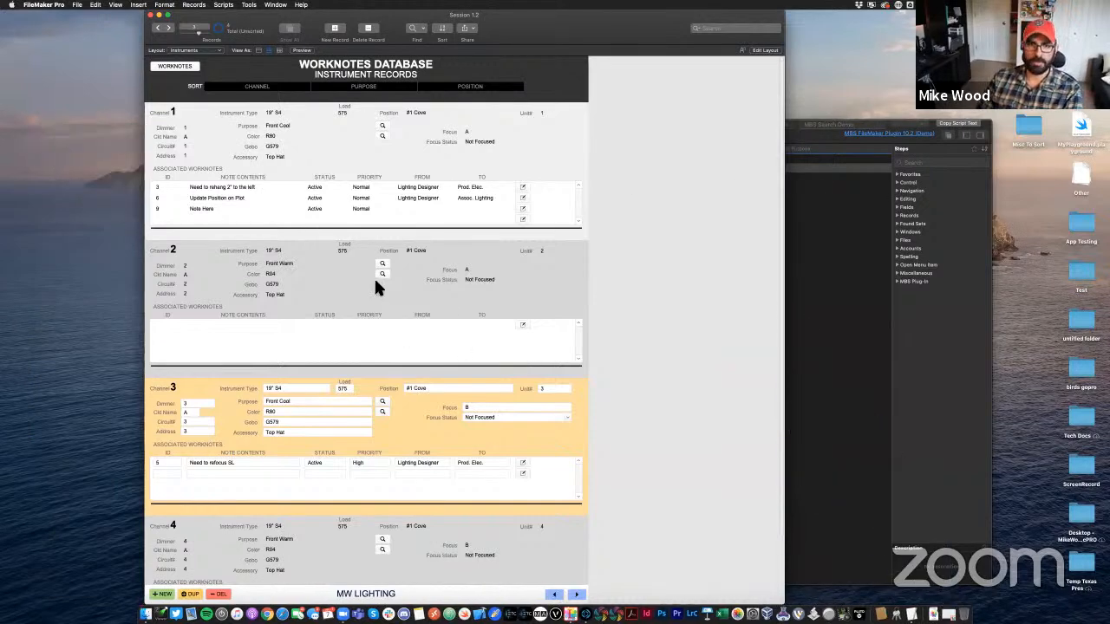
Look through the existing instrument records on the Instruments layout, selecting channels 1 through 4 in turn
scroll(416, 282, down, 2)
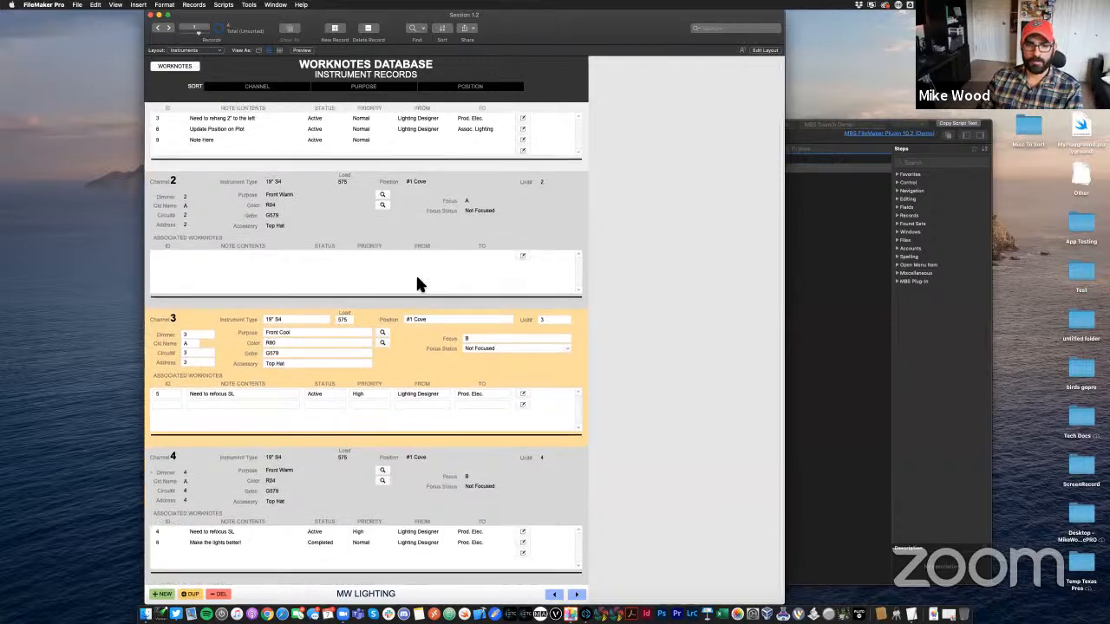
scroll(445, 426, up, 2)
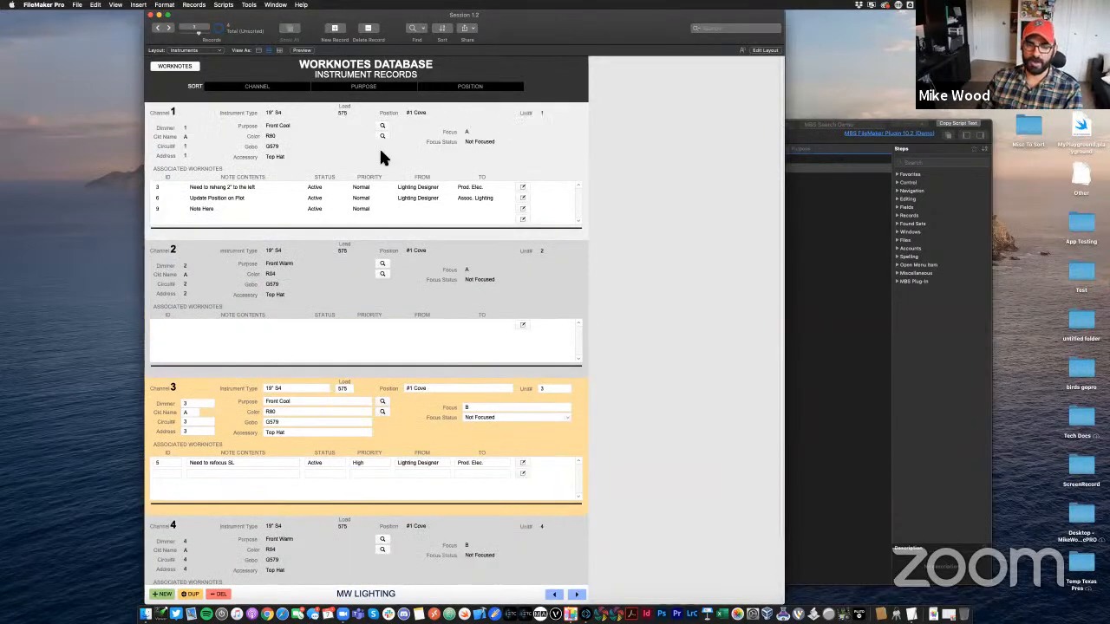
click(518, 132)
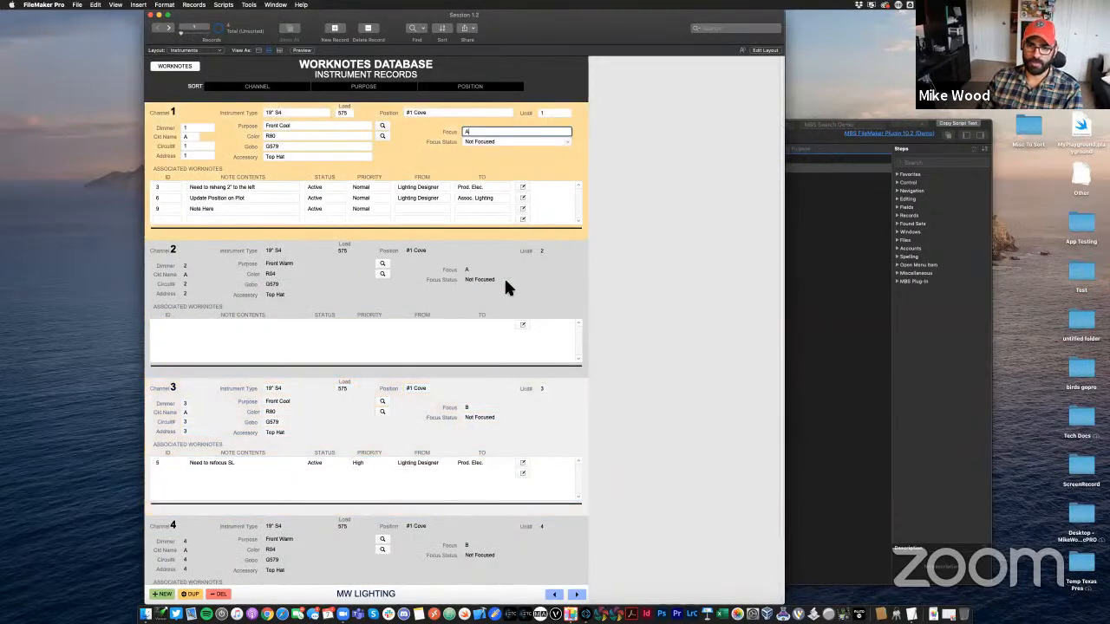
click(505, 279)
click(500, 406)
scroll(573, 460, down, 2)
click(560, 488)
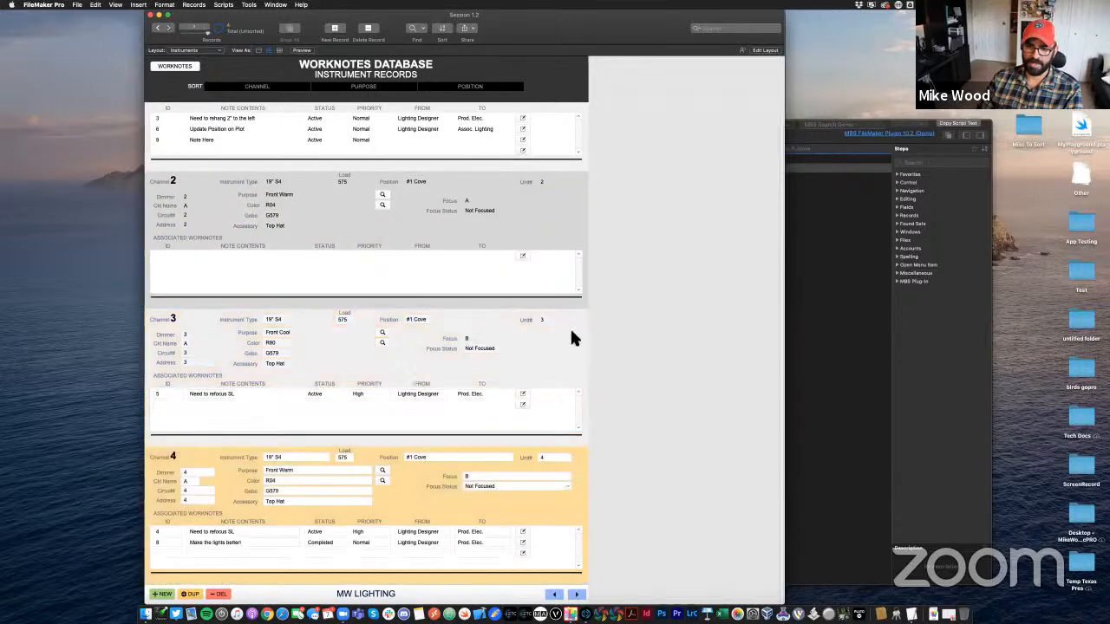
scroll(569, 327, up, 2)
Permanently delete the channel 1 instrument record
click(529, 152)
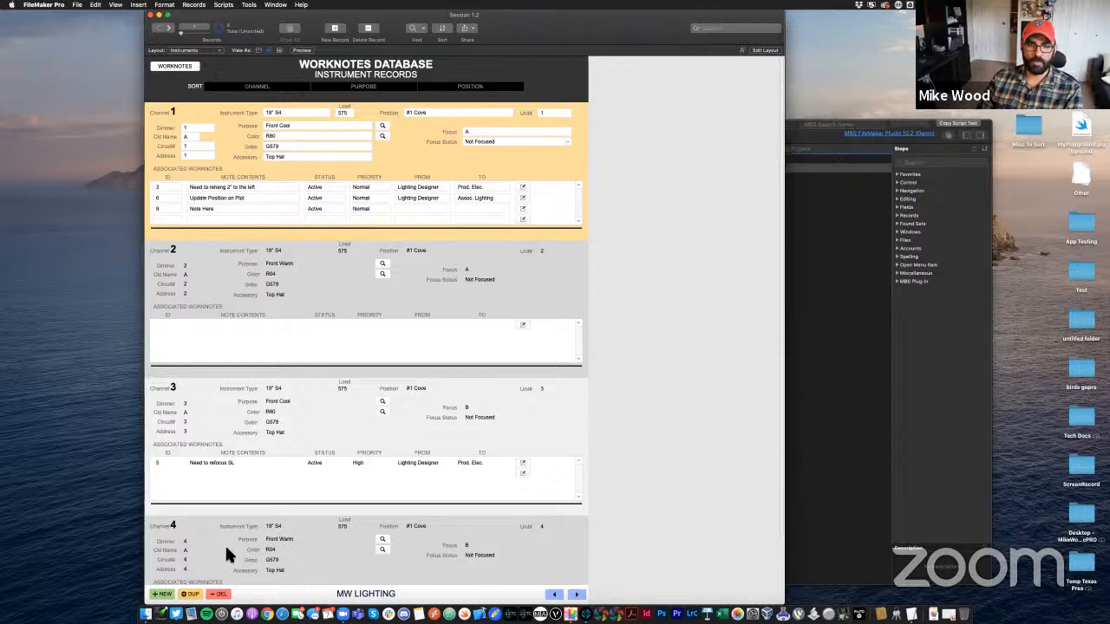
click(219, 594)
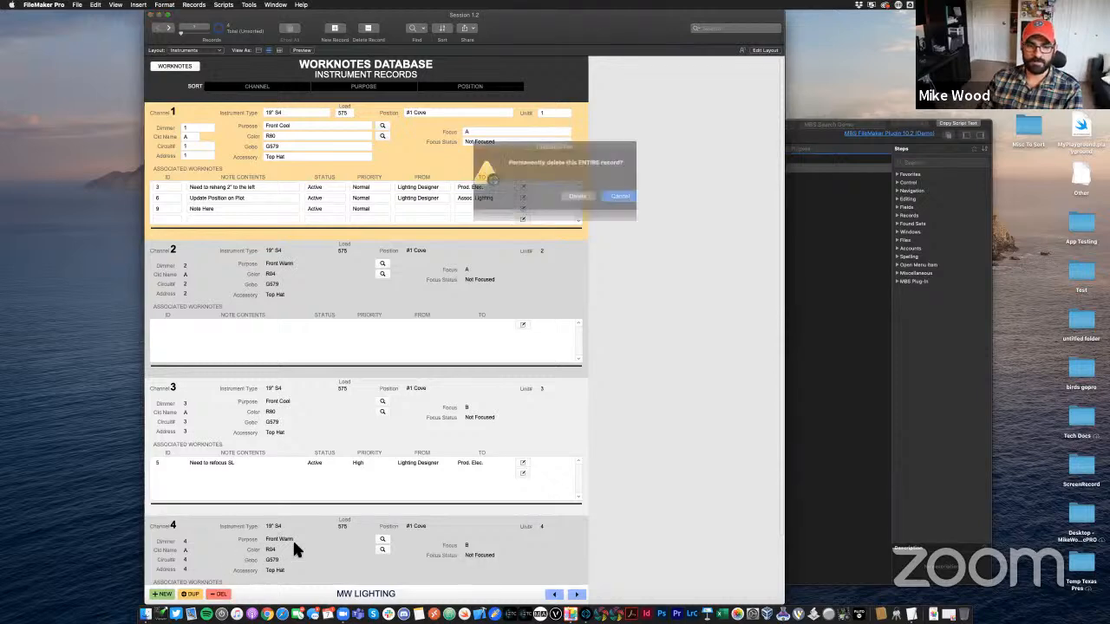
click(576, 196)
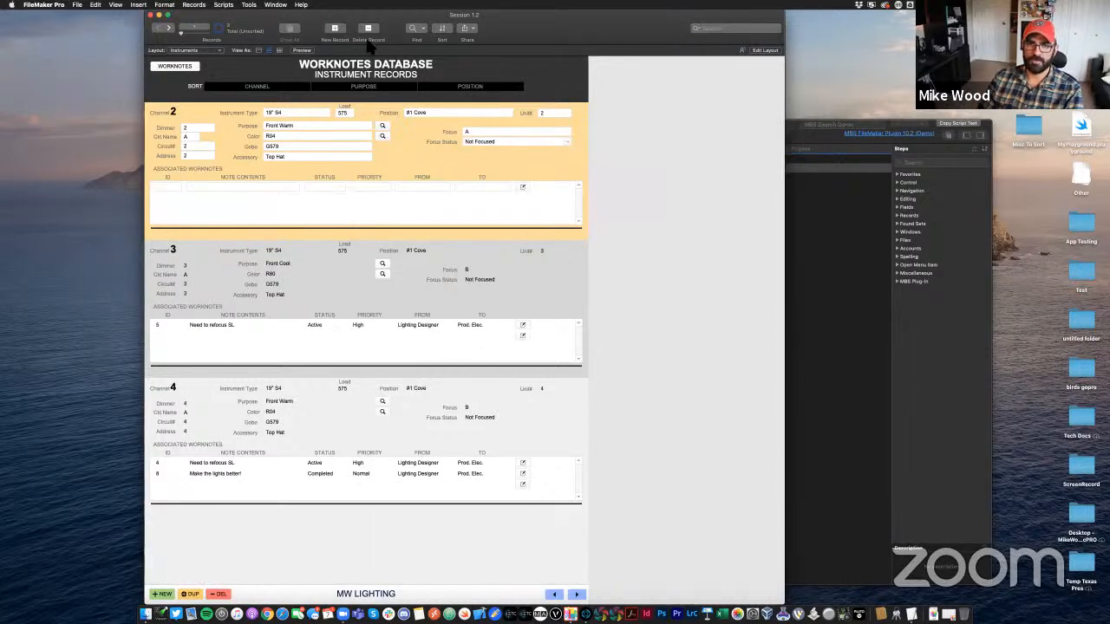
Permanently delete all remaining instrument records from the Instruments layout
click(194, 5)
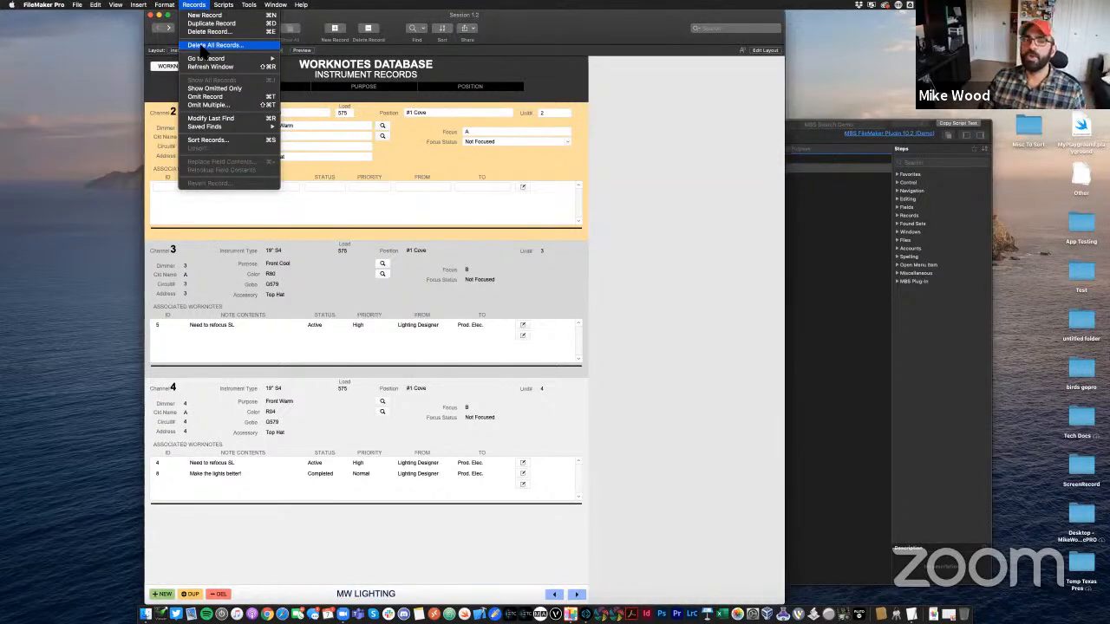
click(646, 116)
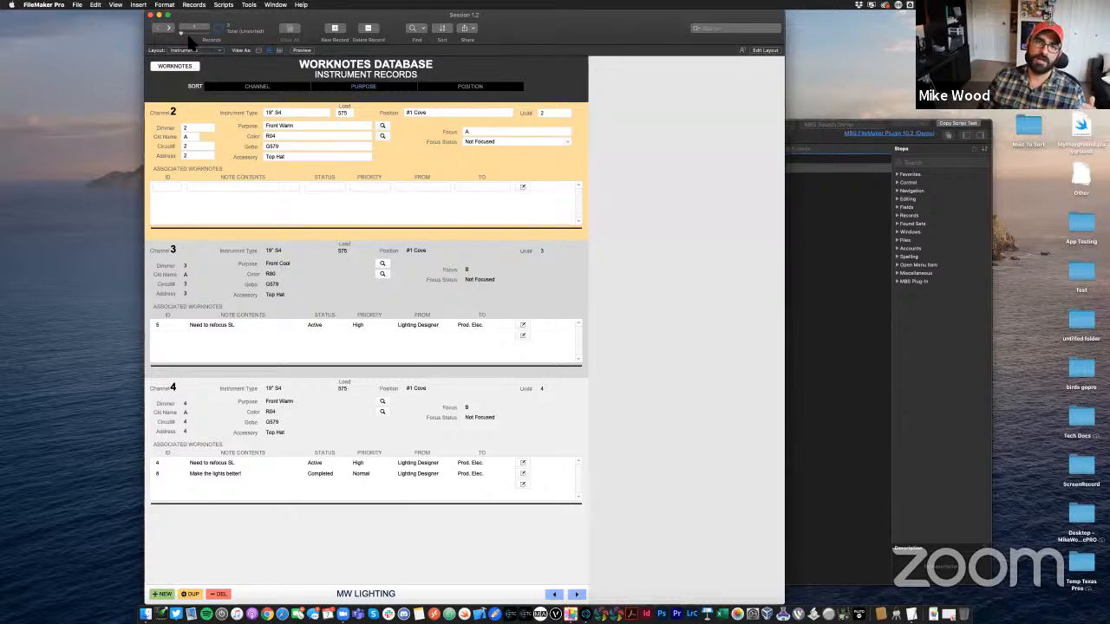
click(193, 5)
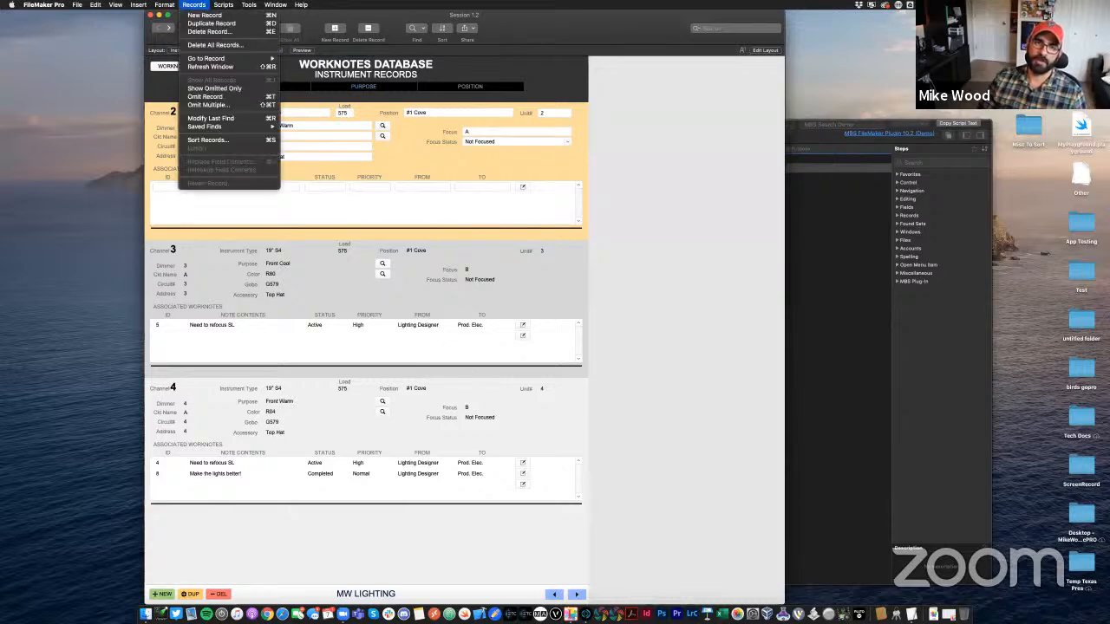
click(208, 46)
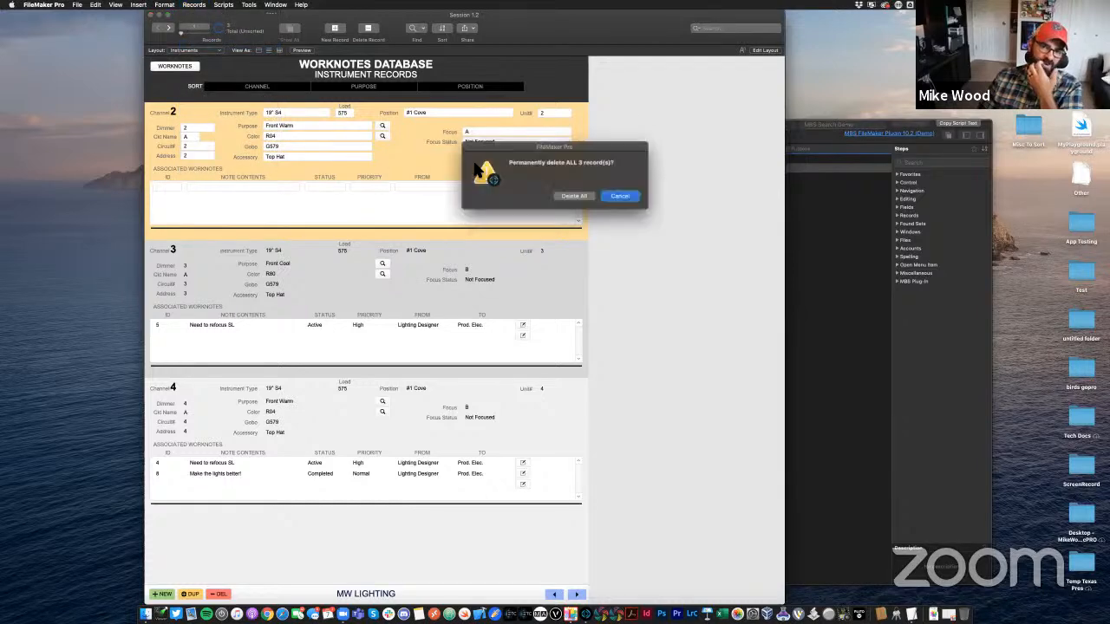
click(589, 198)
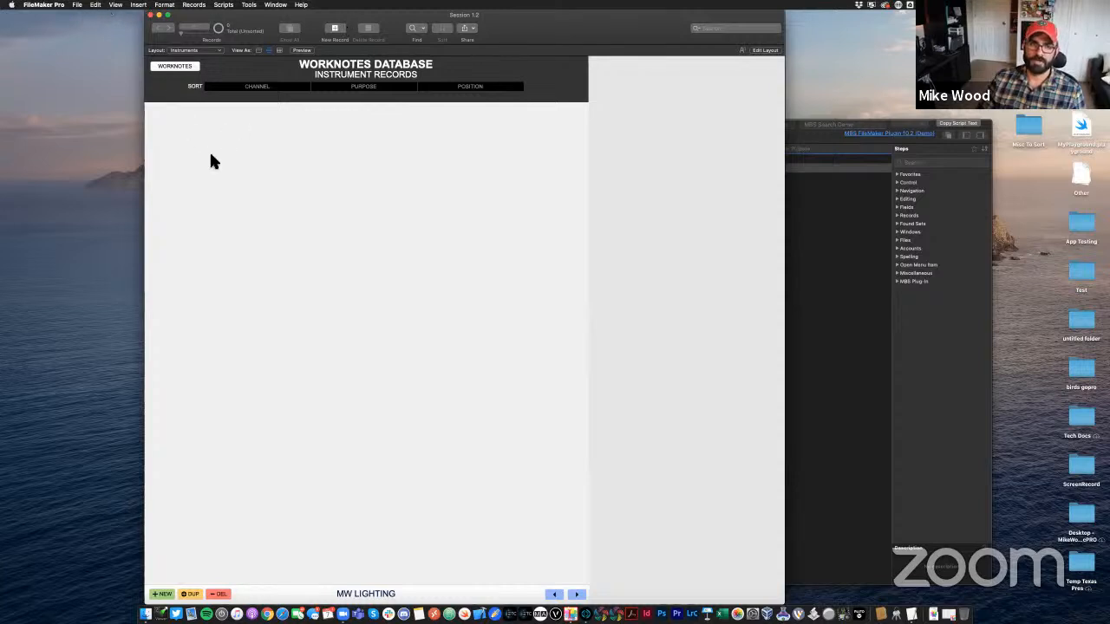
Start importing records from the file 1.2 Export.csv in the Assets folder
click(77, 7)
mouse_move(110, 148)
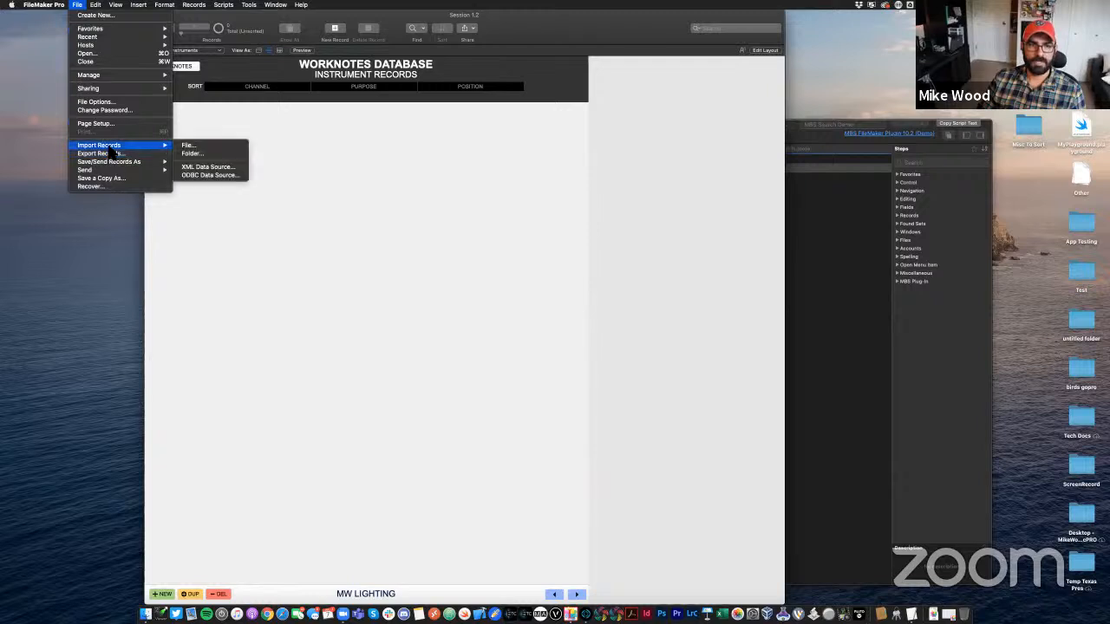
click(190, 146)
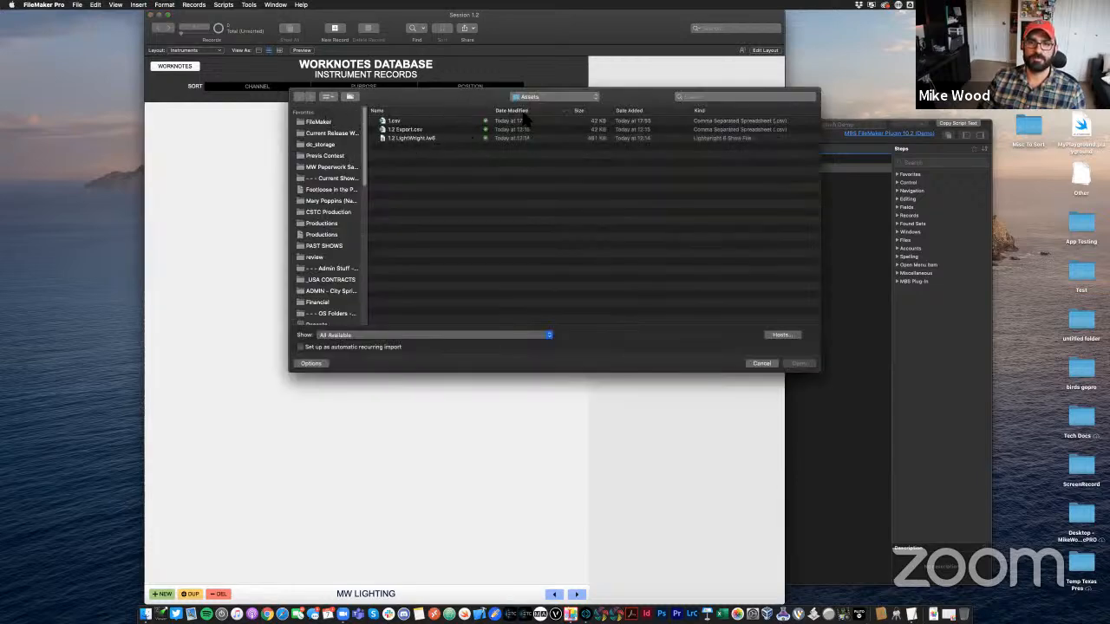
click(395, 130)
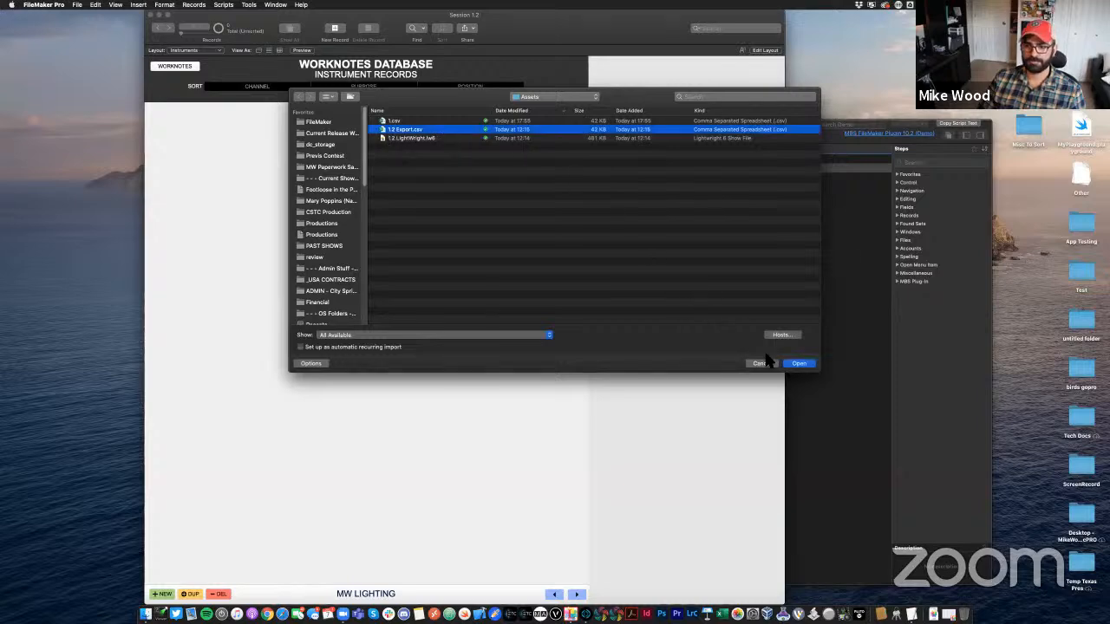
click(798, 364)
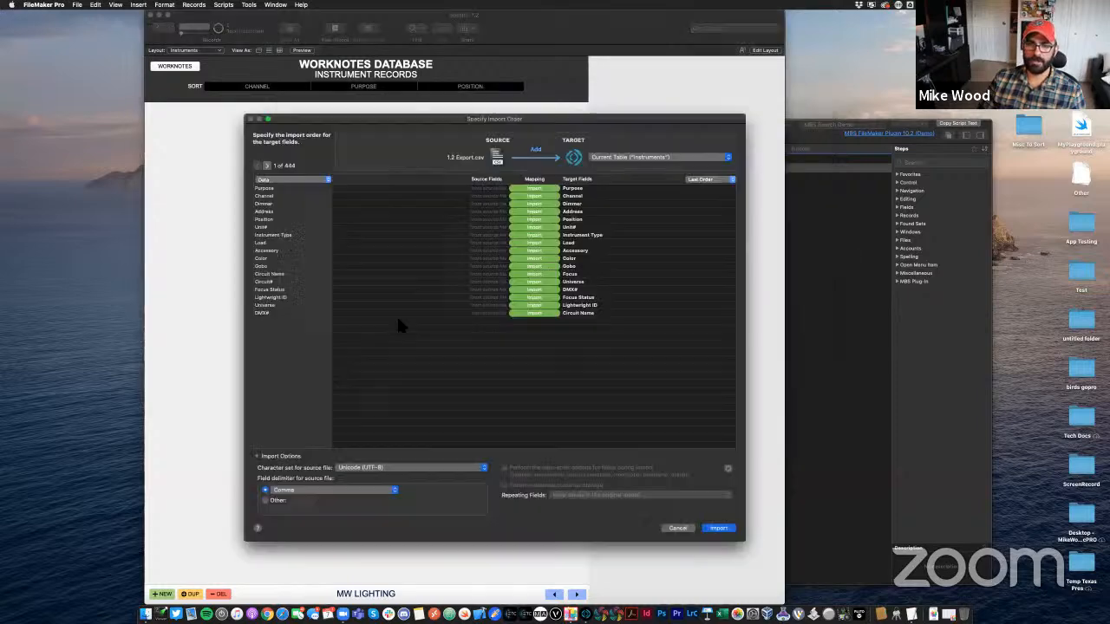
Review the Add, Update and Replace import methods and examine the first several source records of 1.2 Export.csv against the target fields
click(535, 157)
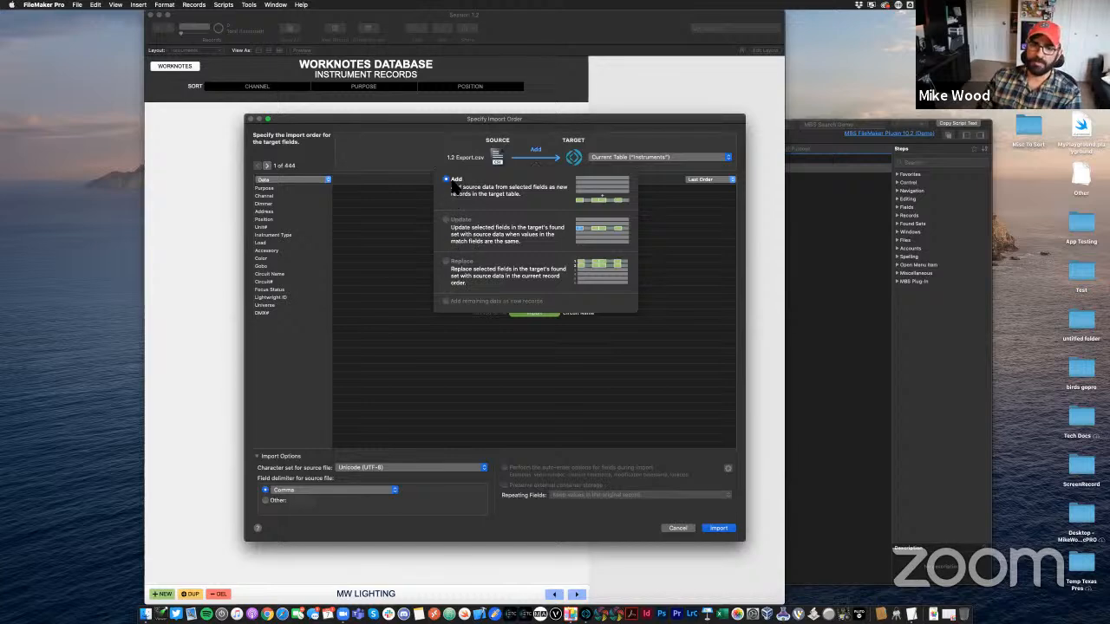
click(549, 154)
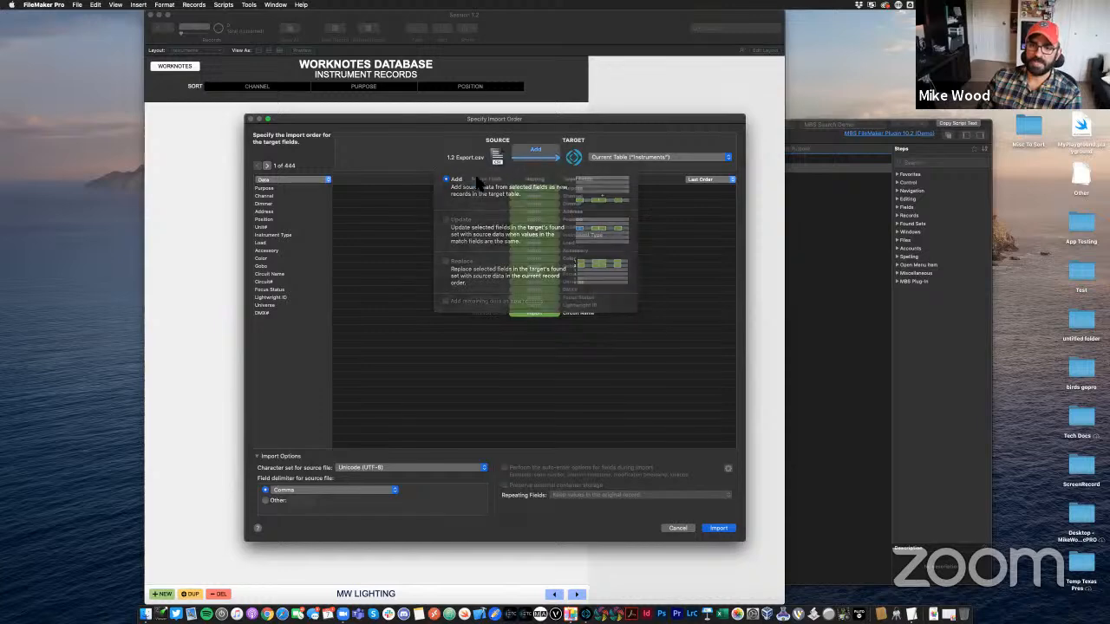
click(267, 165)
click(267, 165)
click(267, 165)
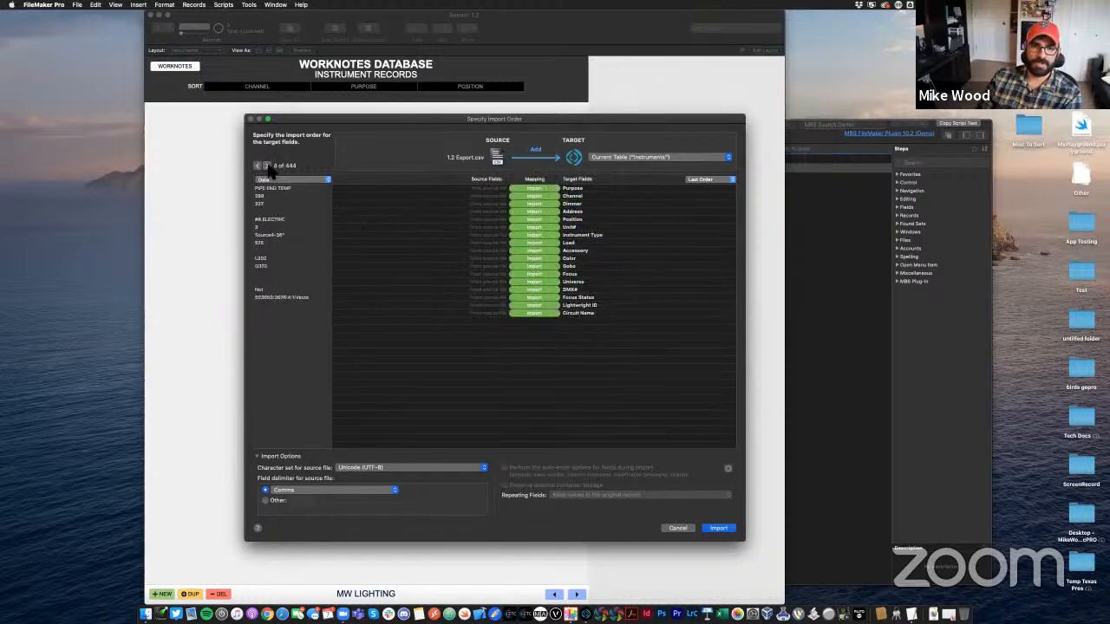
click(267, 165)
click(267, 165)
click(266, 164)
click(266, 164)
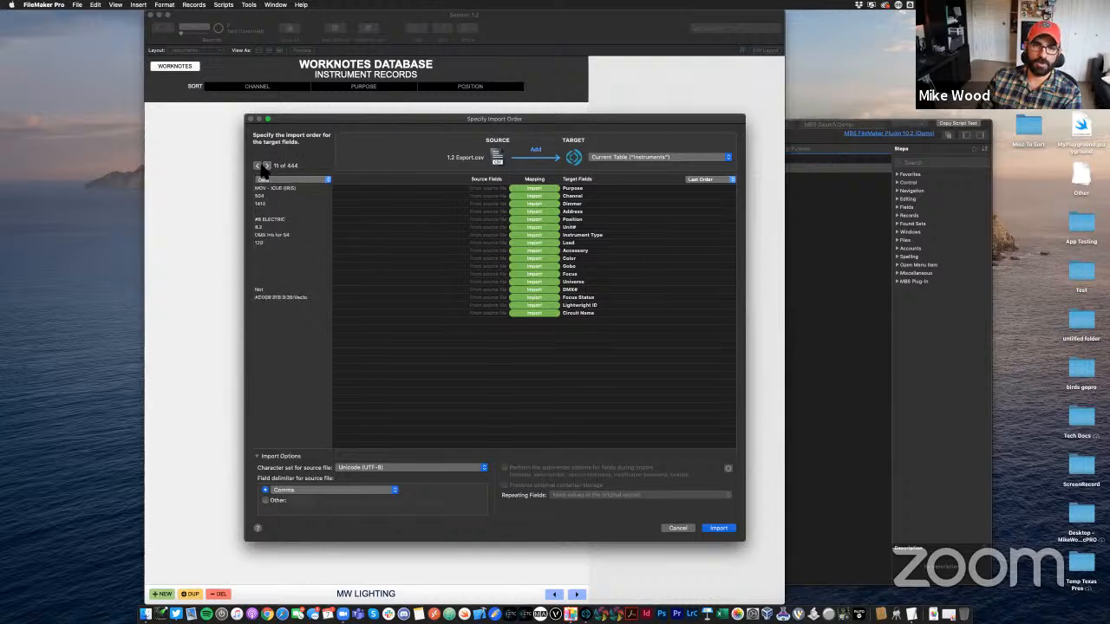
click(266, 165)
click(259, 164)
click(259, 165)
click(258, 165)
click(258, 164)
click(258, 165)
click(259, 165)
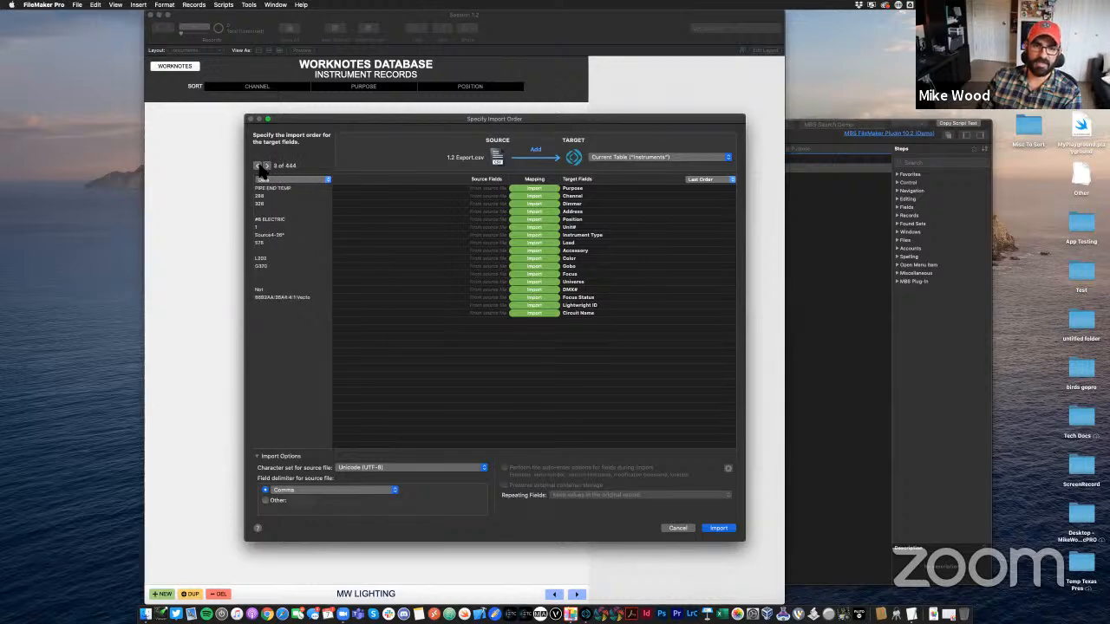
click(259, 165)
click(259, 165)
click(266, 165)
click(266, 165)
click(266, 165)
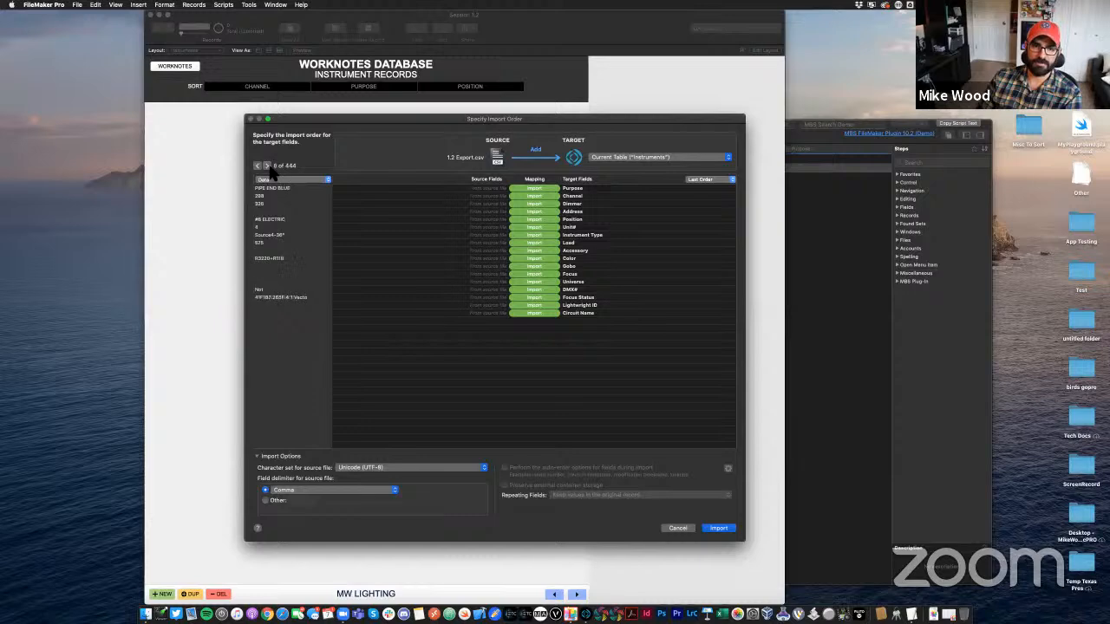
click(266, 165)
click(258, 165)
click(259, 165)
click(258, 165)
click(258, 165)
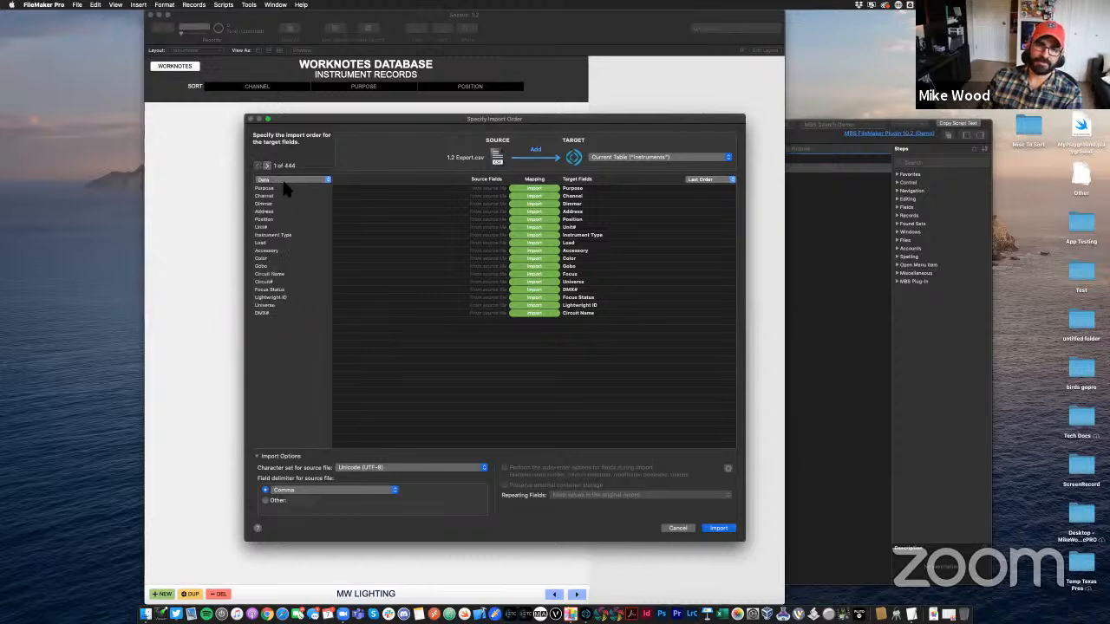
Compare the first two source rows and set the first row to Use as Field Names
click(291, 179)
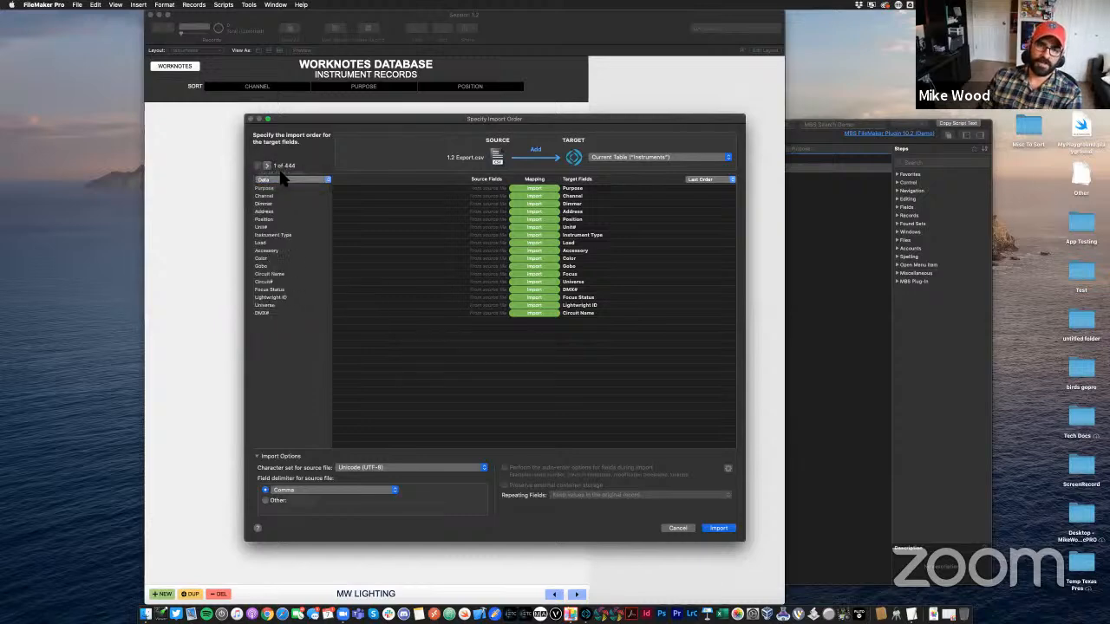
click(267, 165)
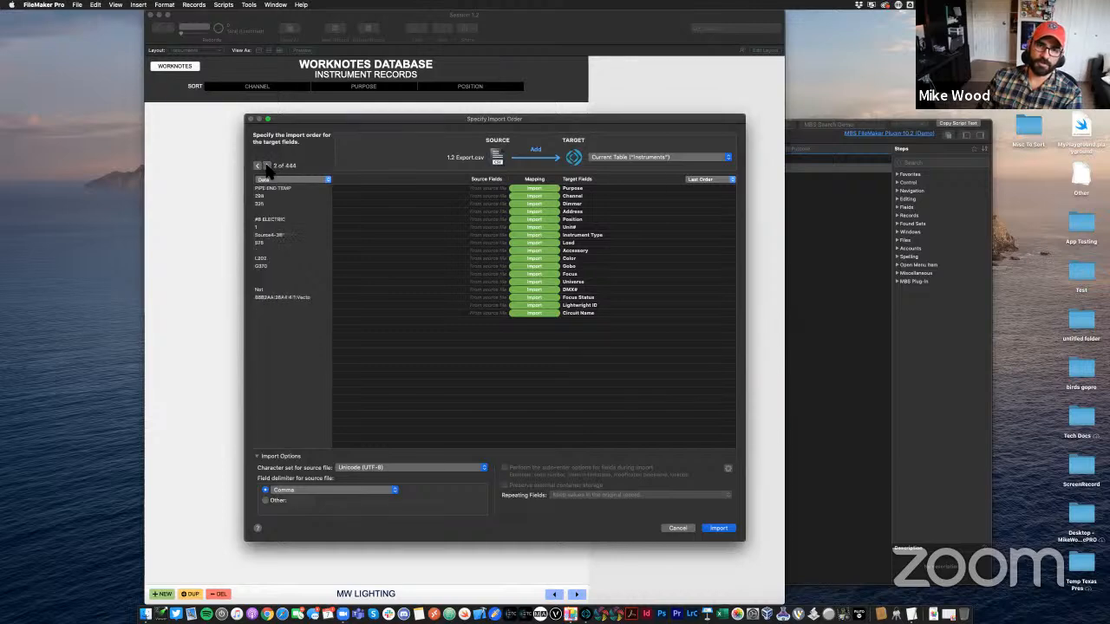
click(259, 165)
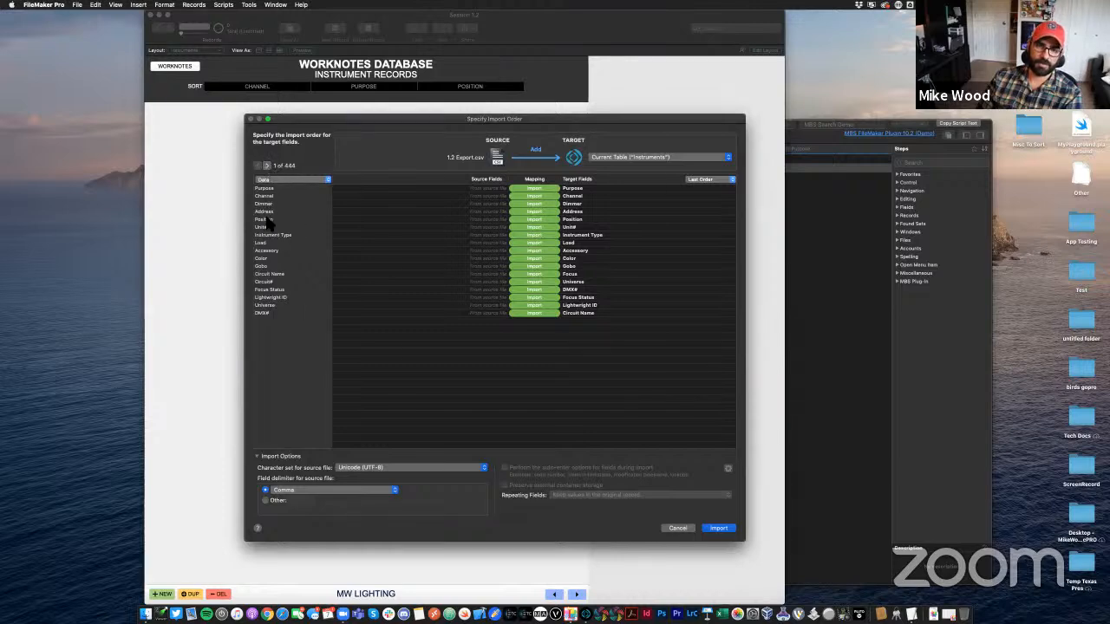
click(267, 165)
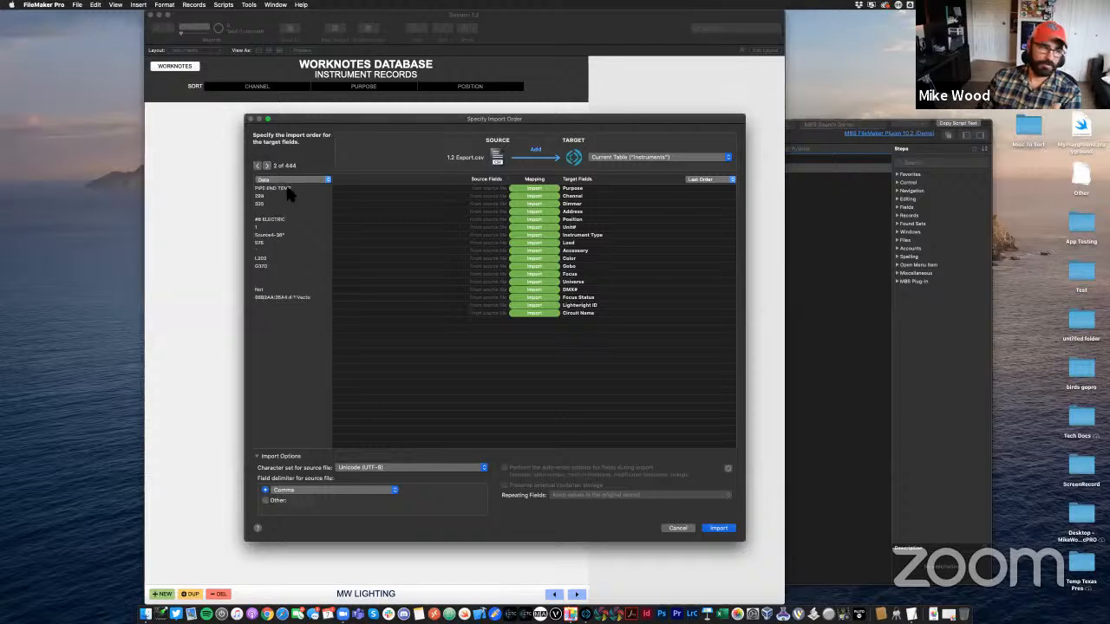
click(259, 166)
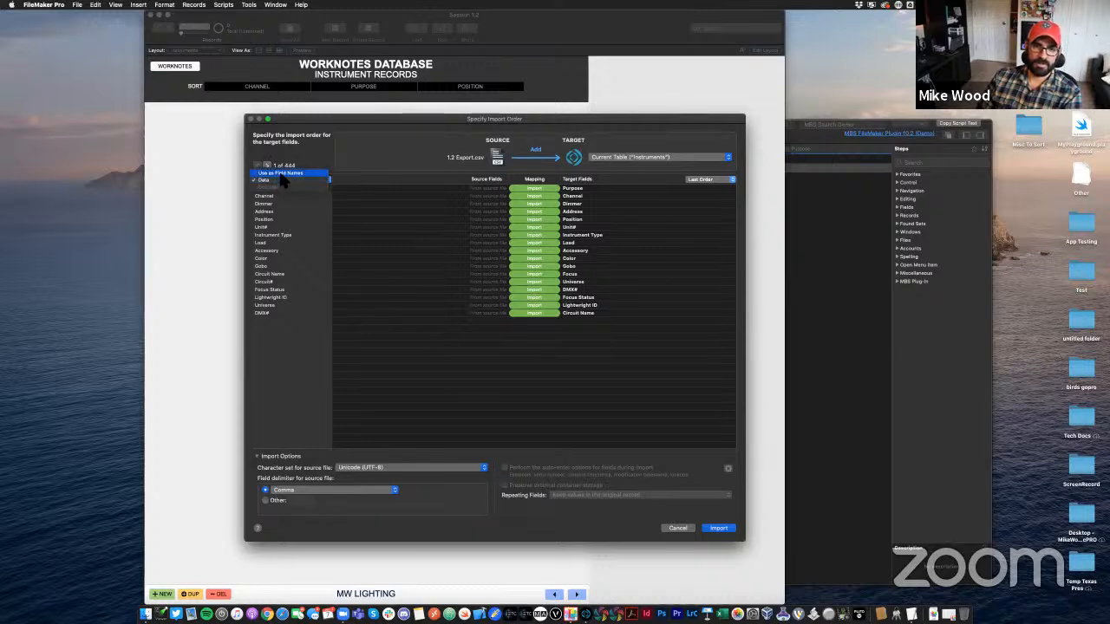
click(283, 178)
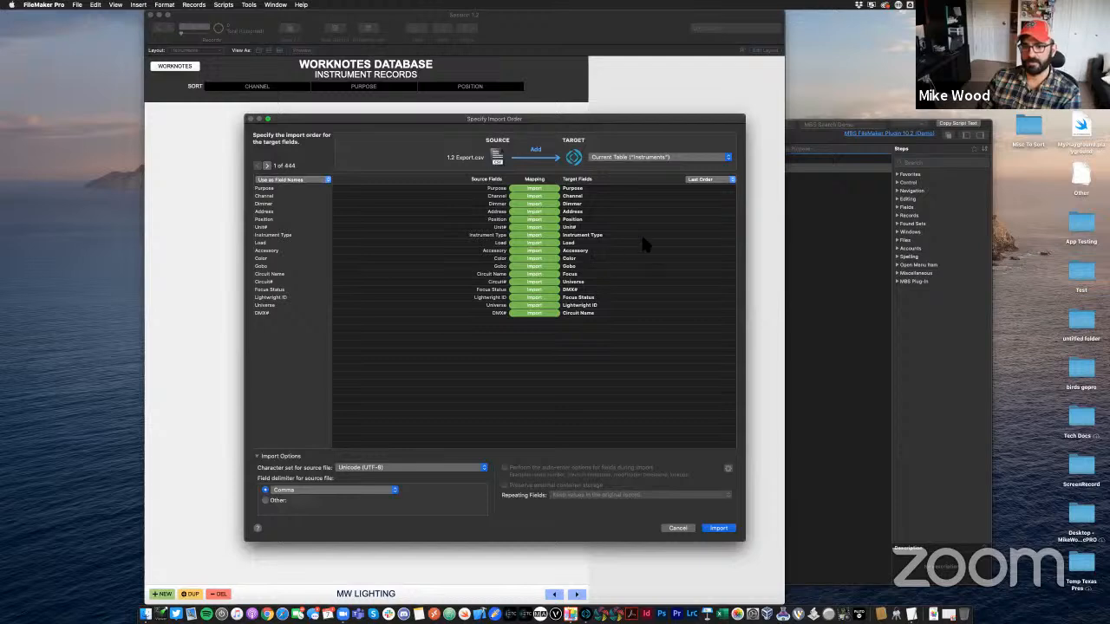
Arrange the target fields by Matching Names and import the comma-delimited records into the Instruments table
click(719, 180)
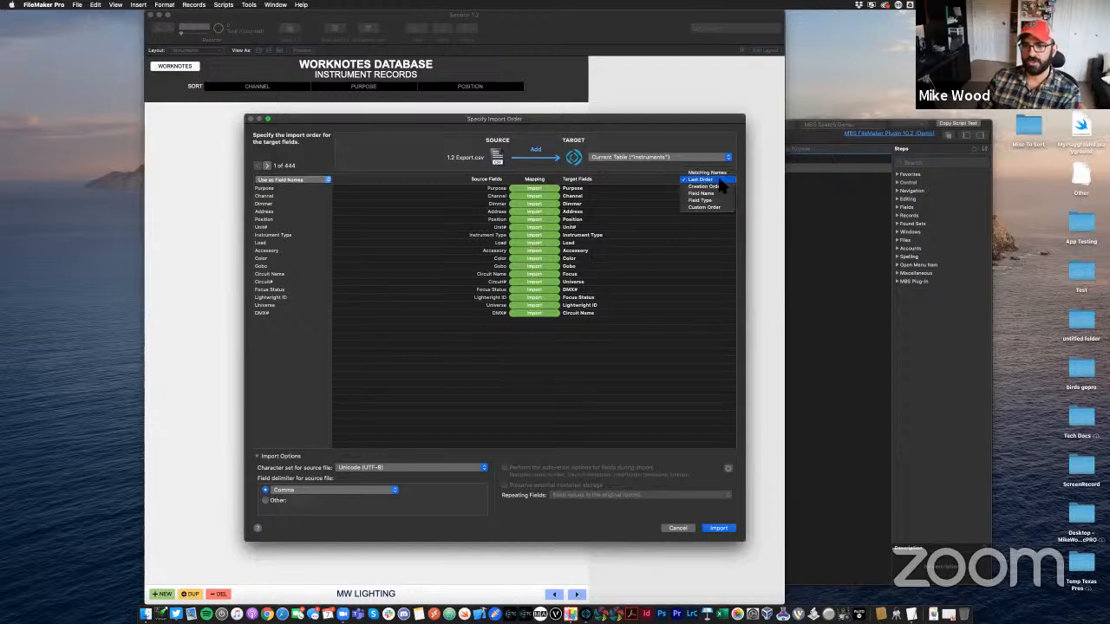
click(720, 173)
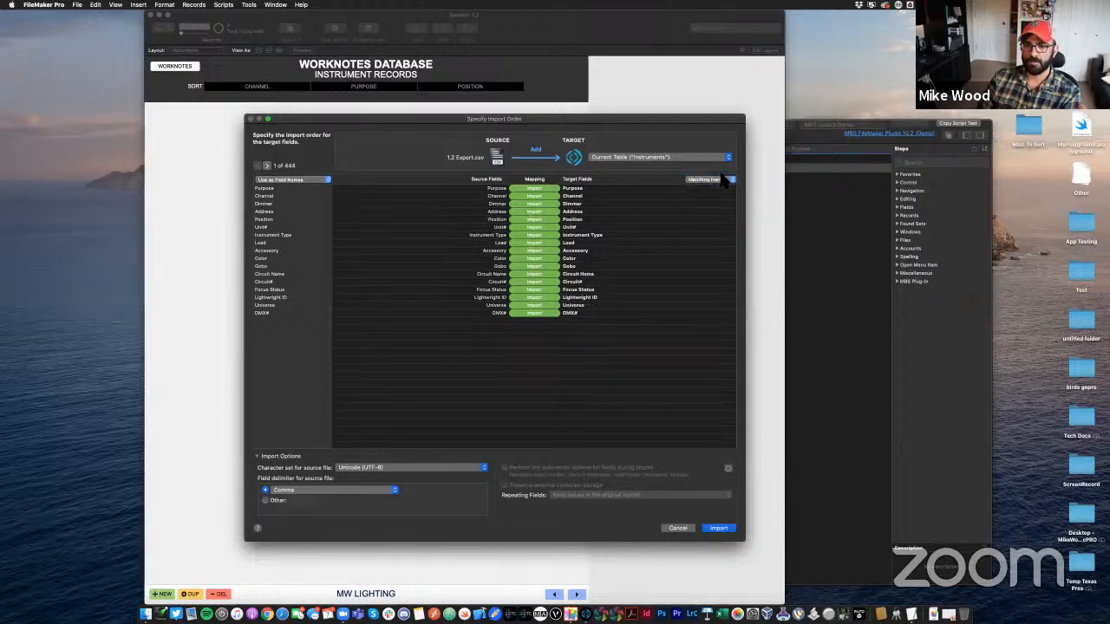
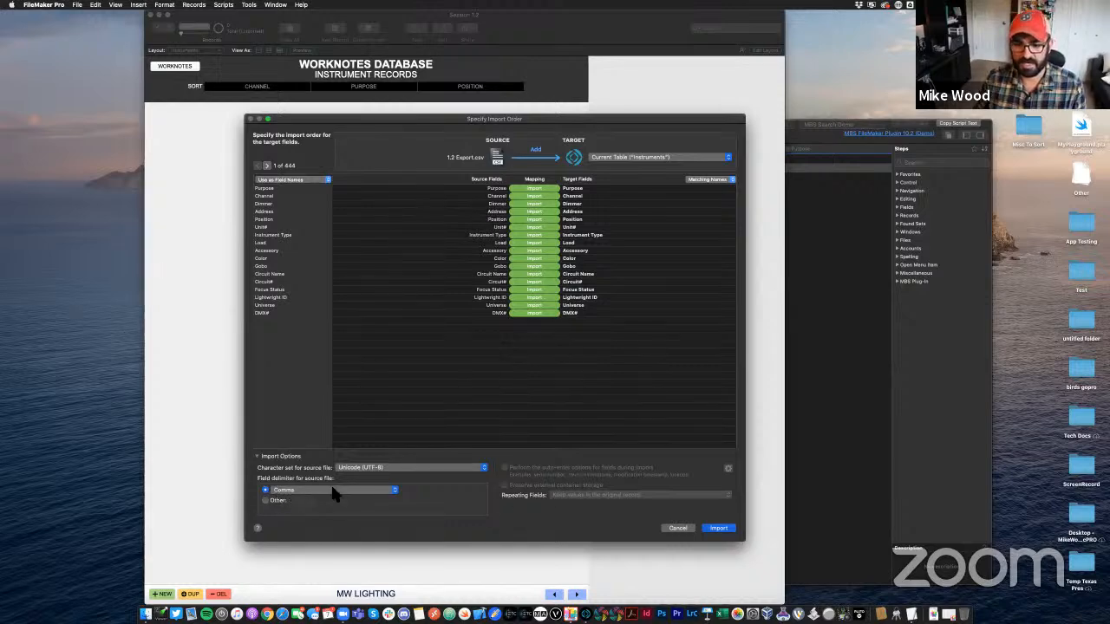
click(720, 529)
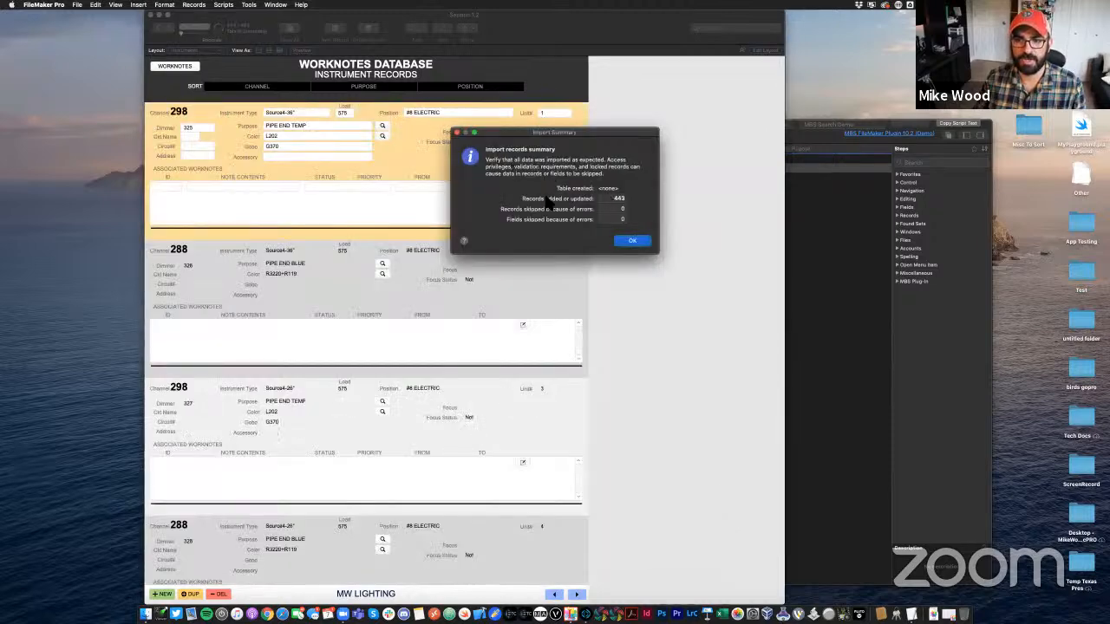
click(630, 240)
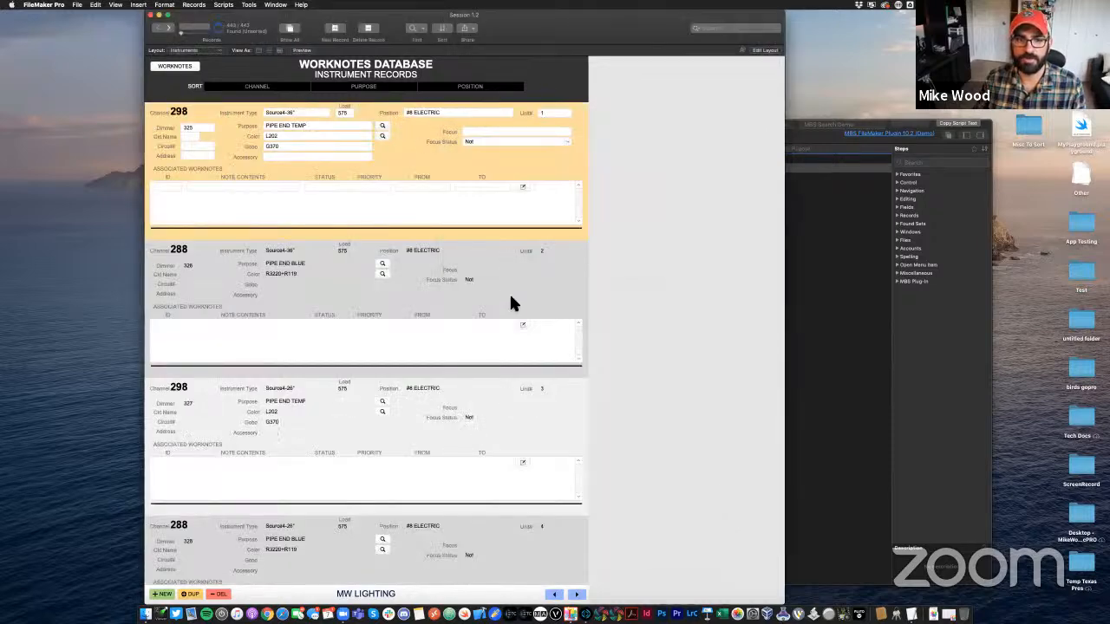
Sort the imported instrument records by channel and look through the list
scroll(499, 307, down, 15)
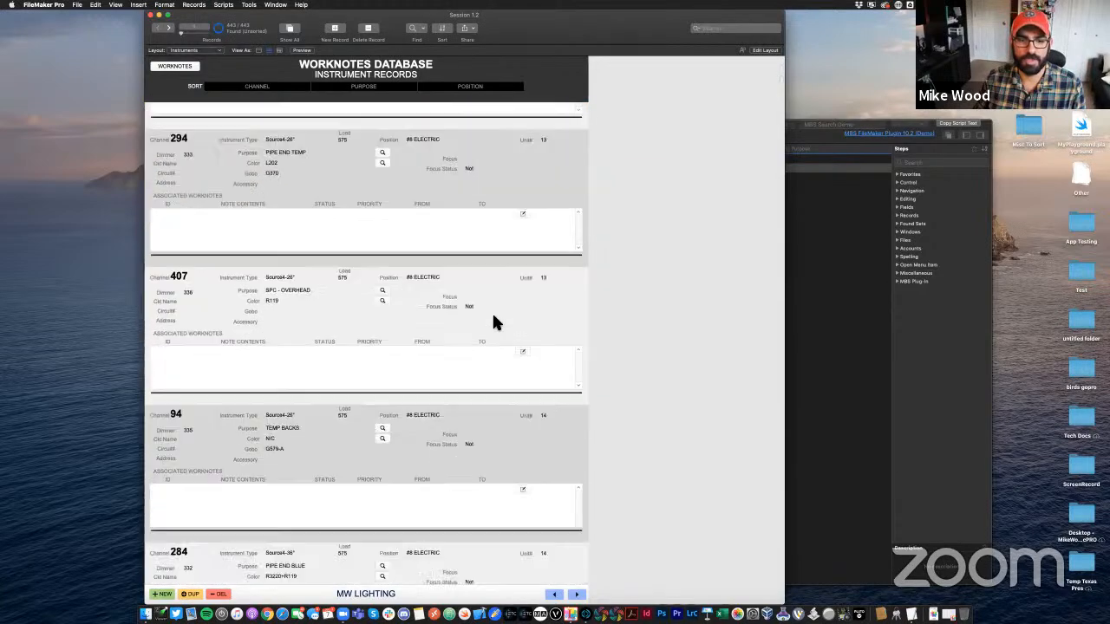
scroll(493, 323, down, 15)
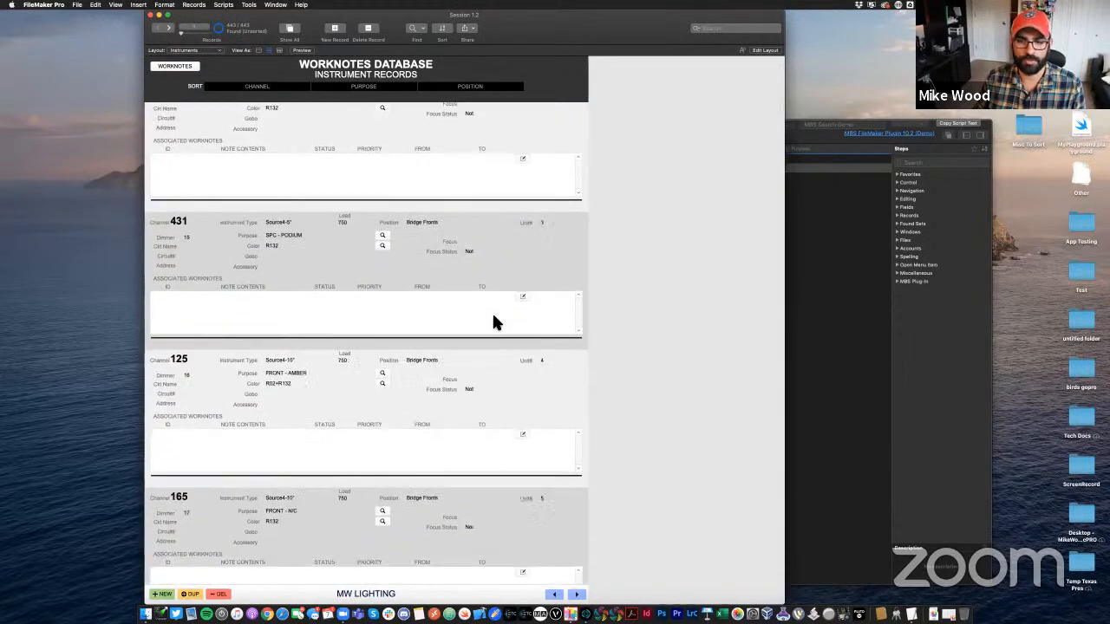
scroll(493, 316, down, 6)
scroll(493, 317, up, 8)
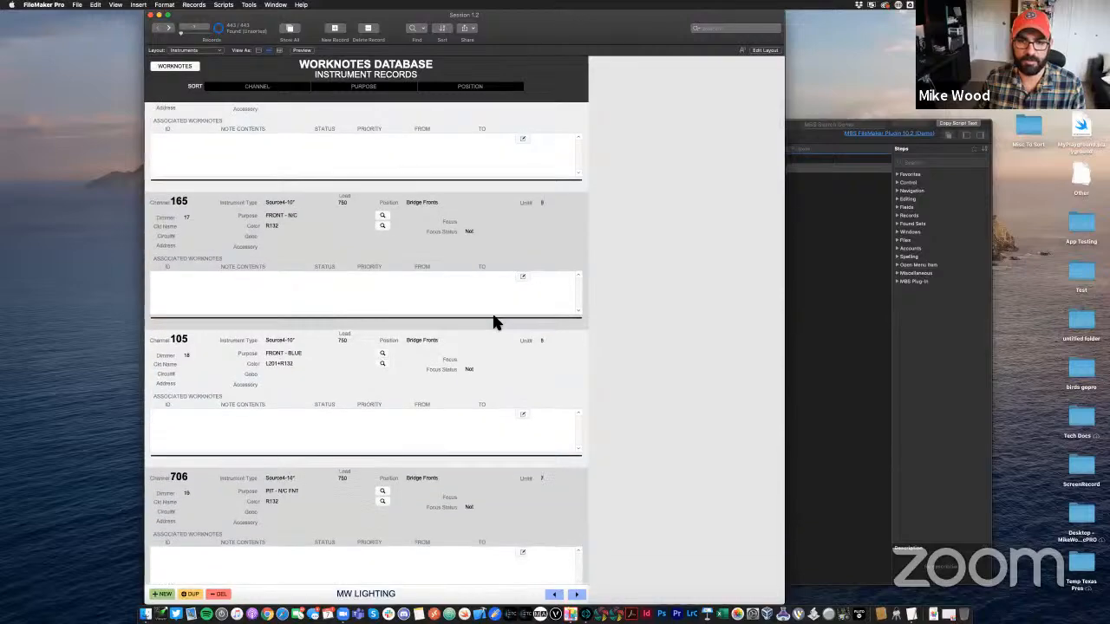
click(257, 89)
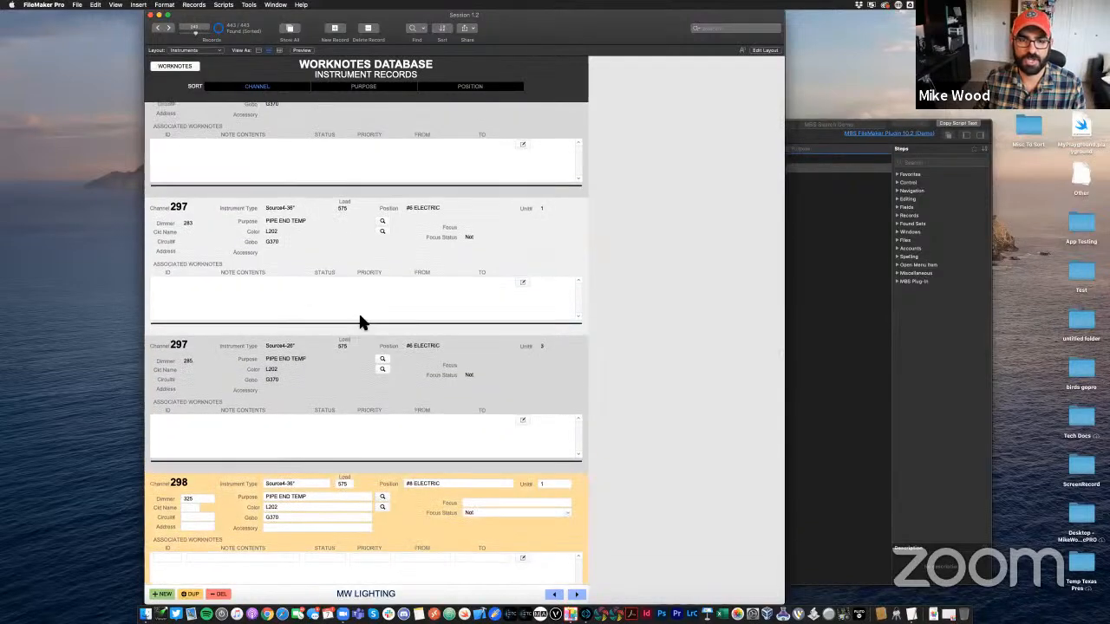
scroll(359, 321, up, 10)
scroll(362, 322, up, 12)
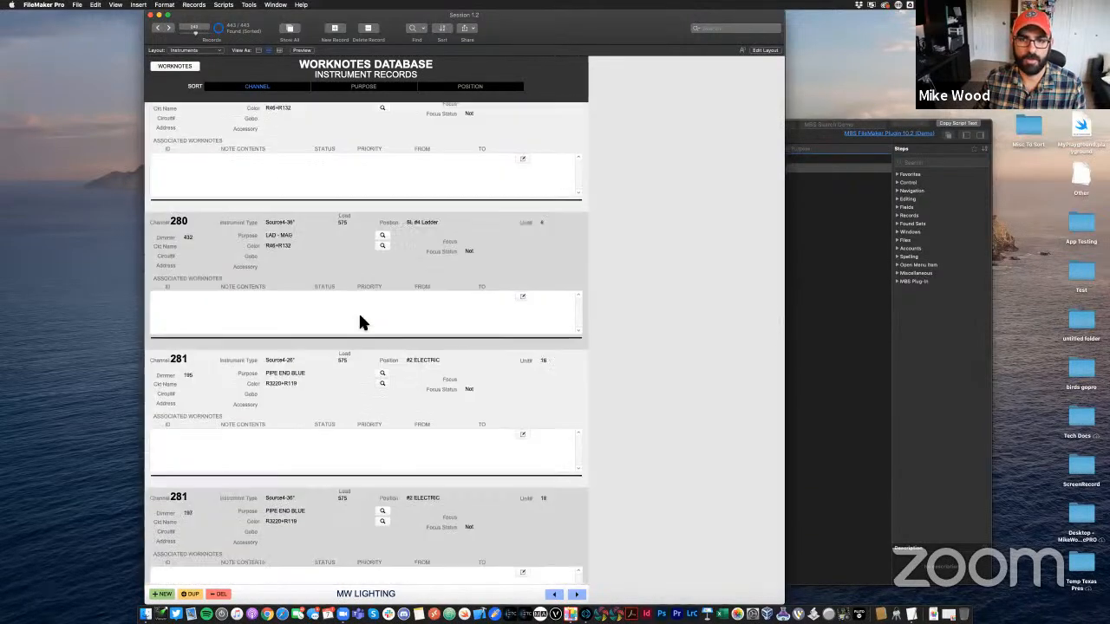
scroll(363, 321, up, 20)
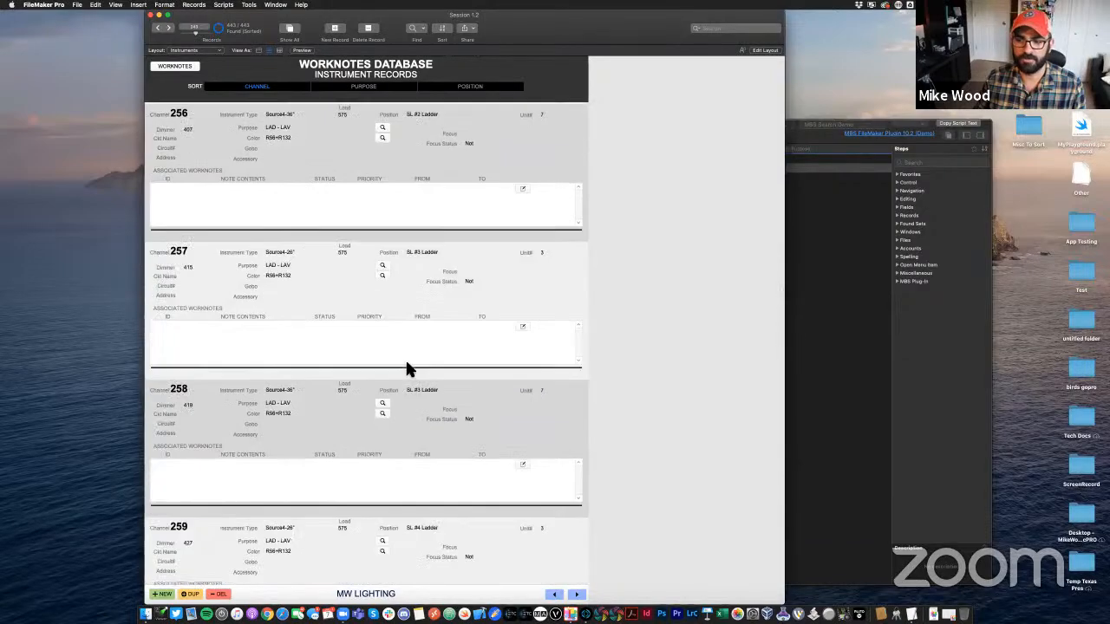
scroll(557, 373, up, 20)
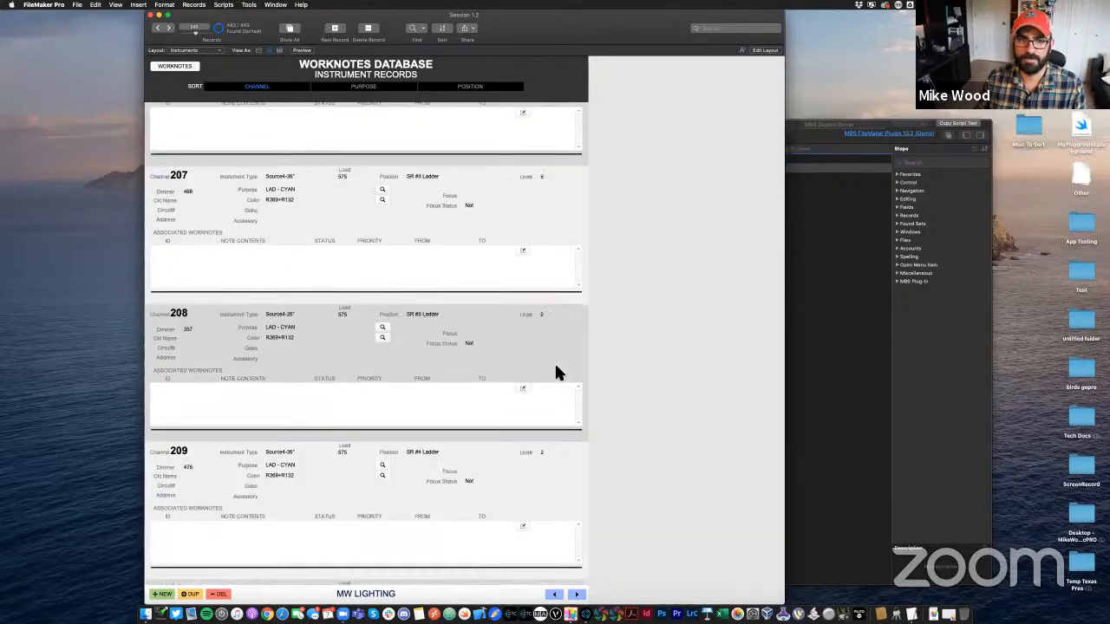
scroll(556, 373, up, 5)
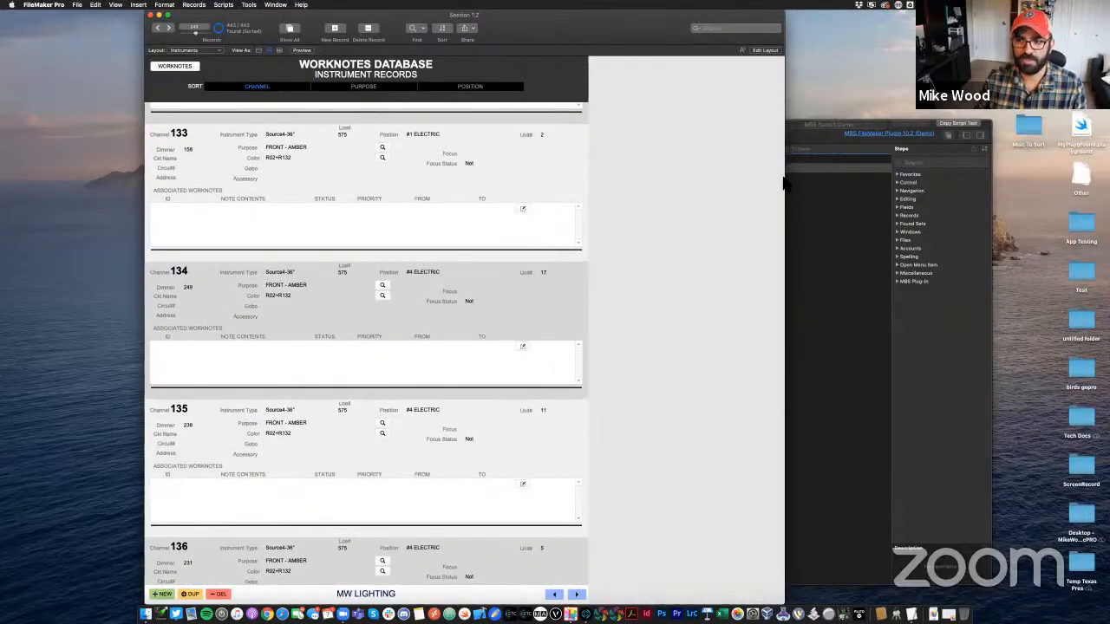
Delete the two follow spot records without a channel number from the start of the instrument list
scroll(783, 182, up, 20)
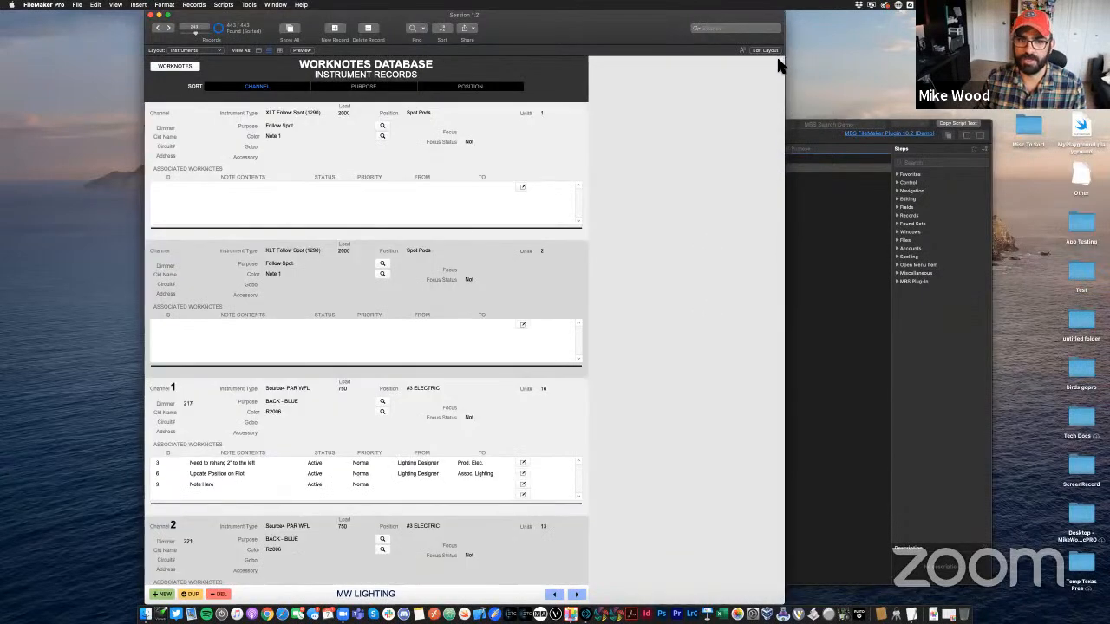
click(554, 133)
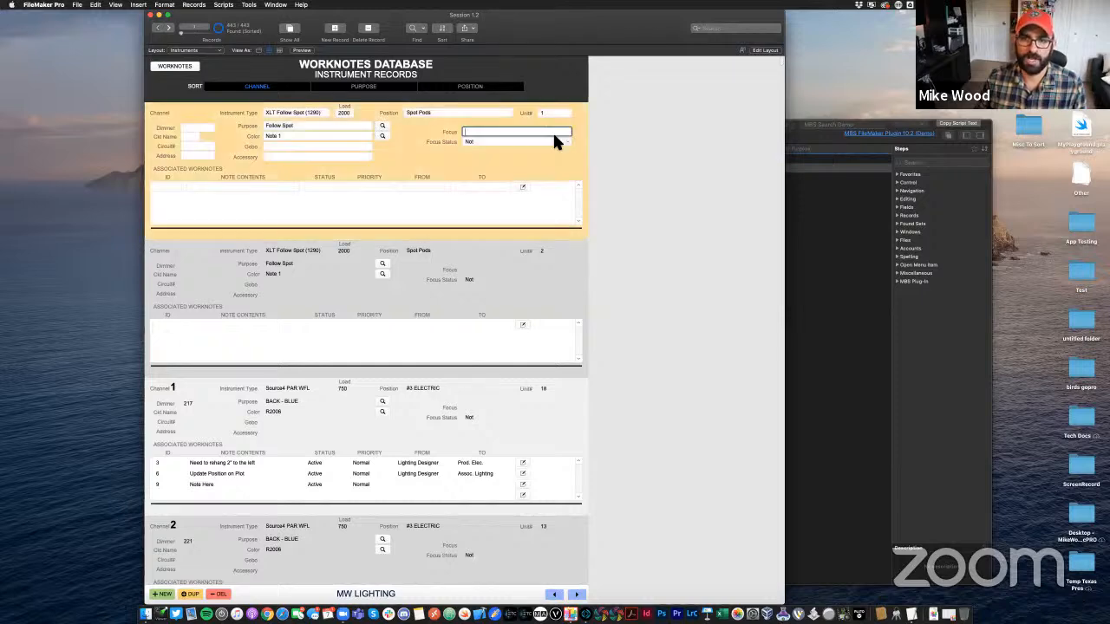
click(216, 594)
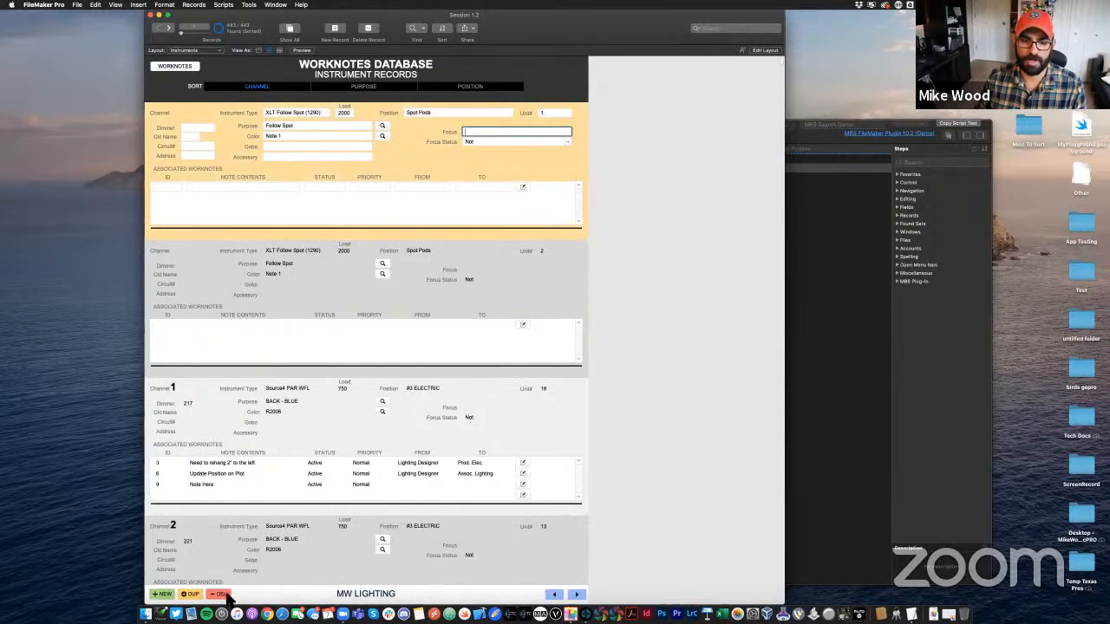
click(576, 196)
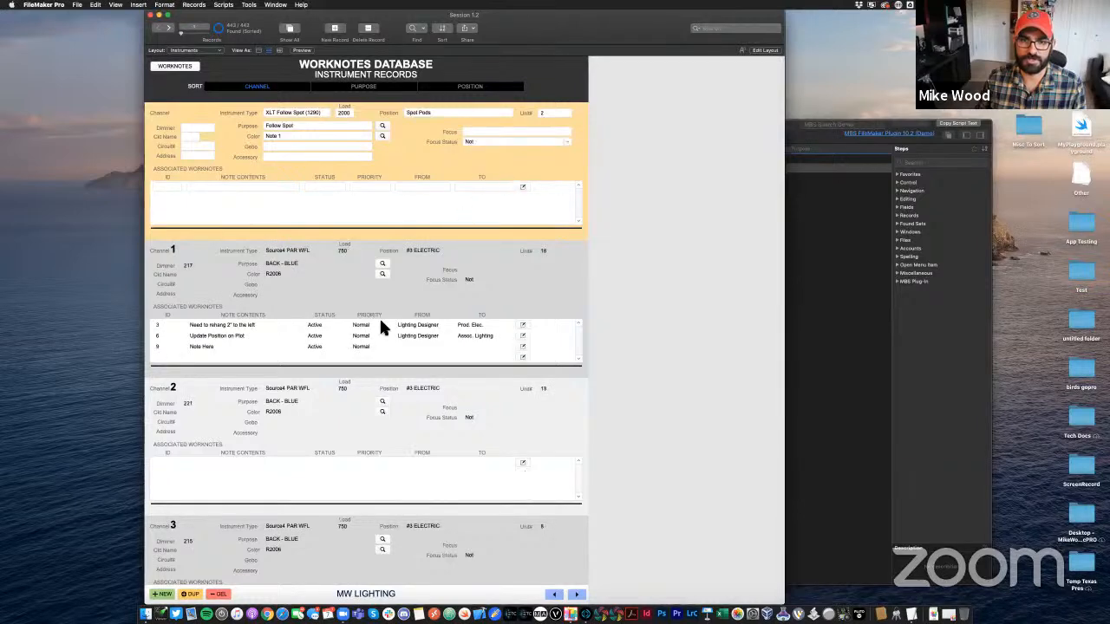
click(229, 593)
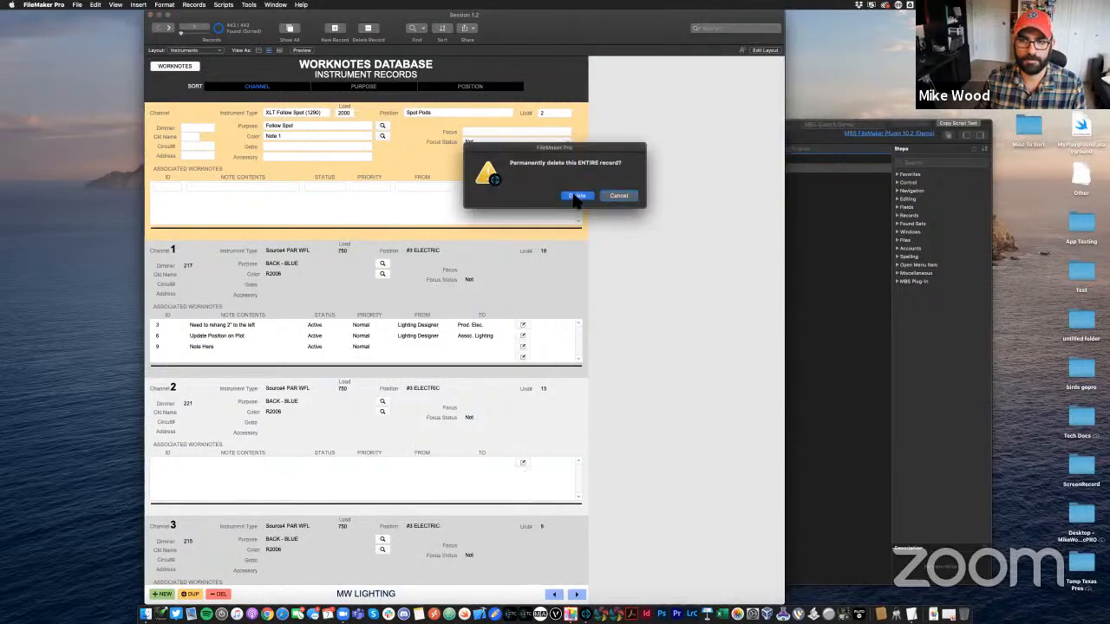
click(575, 198)
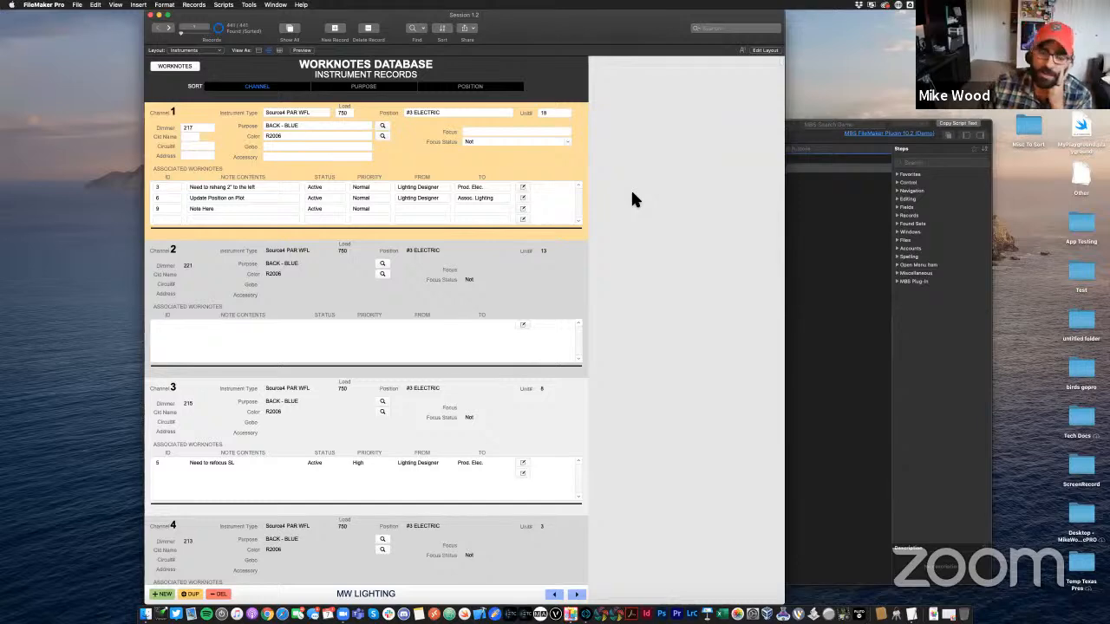
Sort the instrument records by position and look through how the #2 and #3 ELECTRIC units are listed
scroll(632, 192, down, 2)
scroll(630, 192, up, 2)
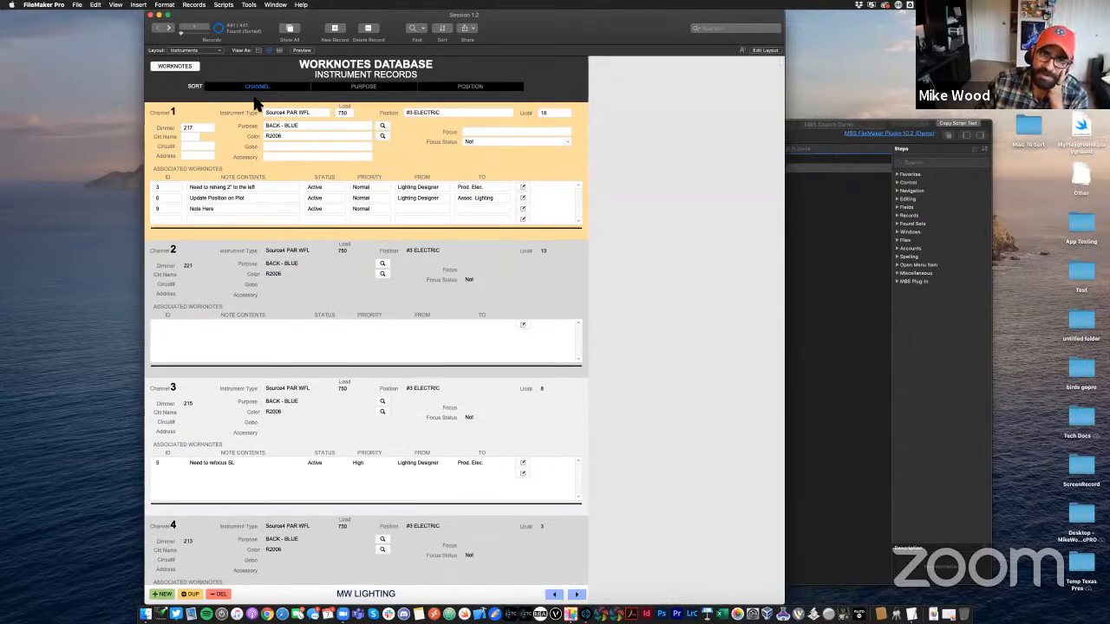
scroll(511, 163, down, 5)
scroll(511, 163, up, 5)
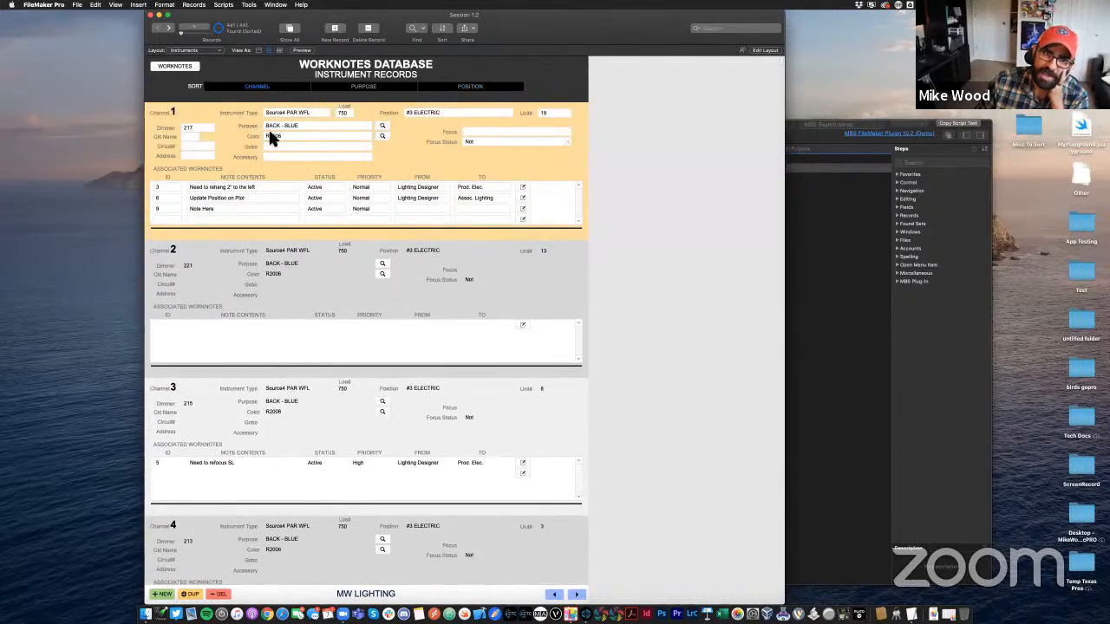
scroll(180, 119, down, 10)
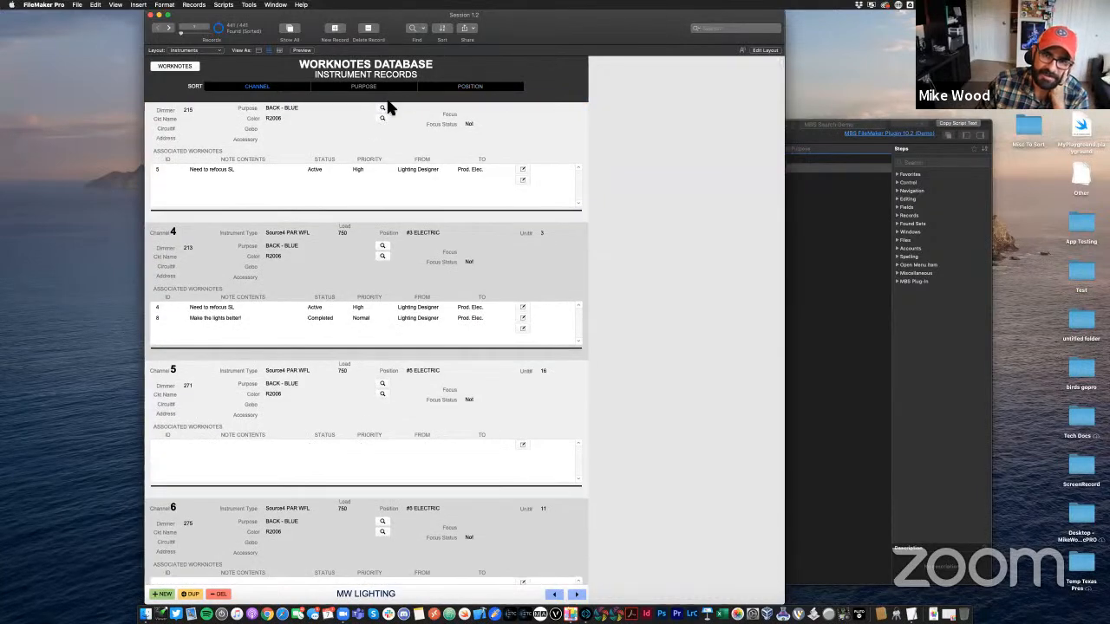
click(469, 87)
scroll(338, 142, down, 10)
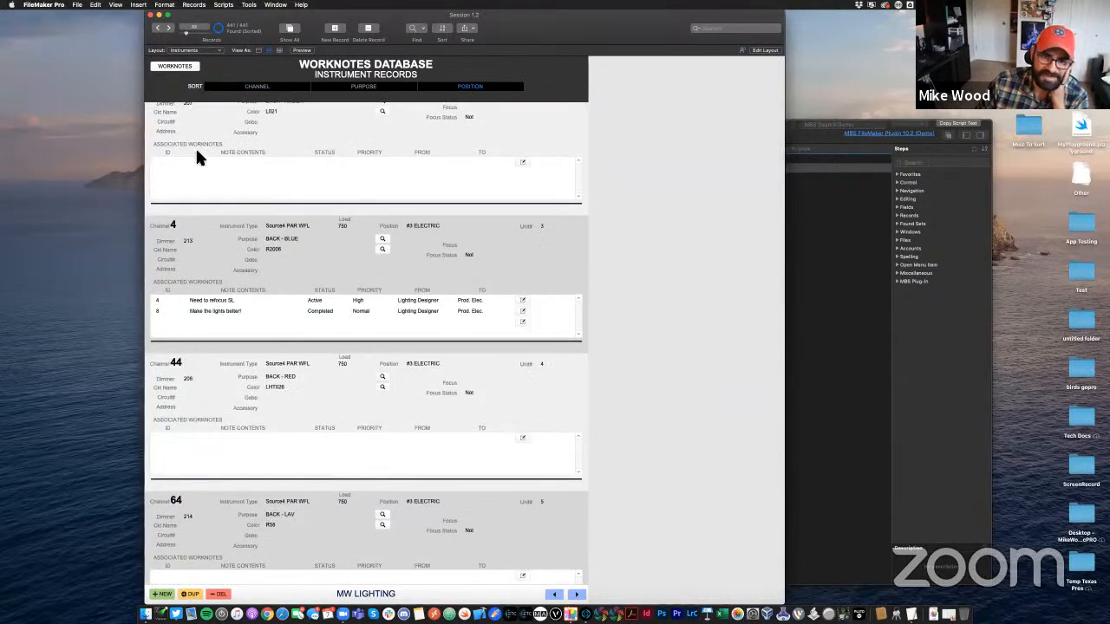
scroll(160, 121, down, 10)
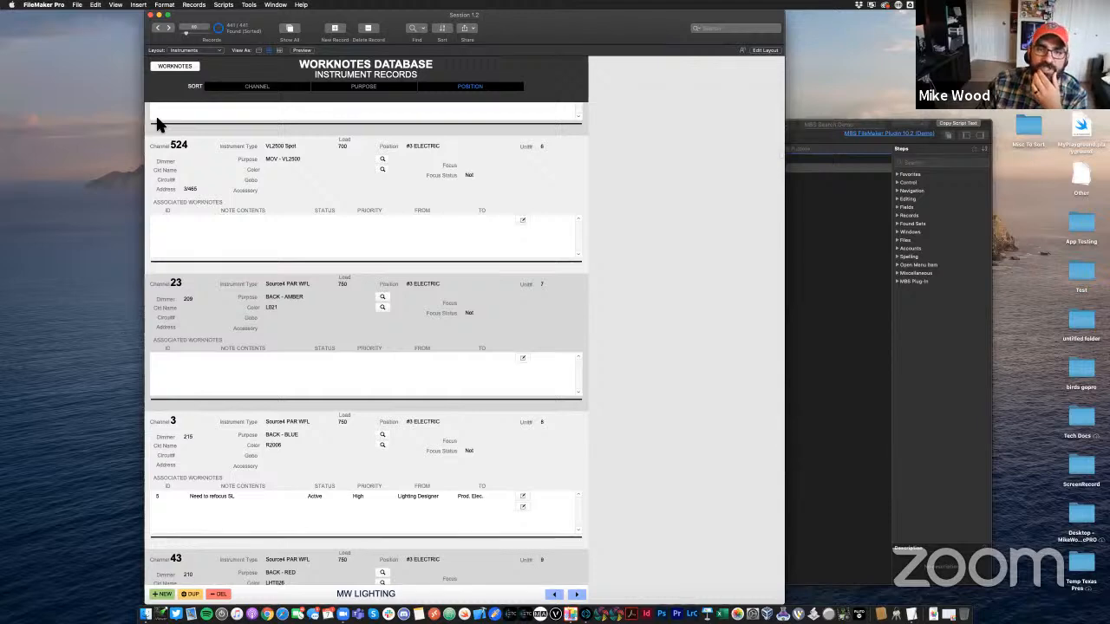
scroll(252, 189, down, 5)
scroll(257, 192, up, 4)
scroll(652, 285, up, 8)
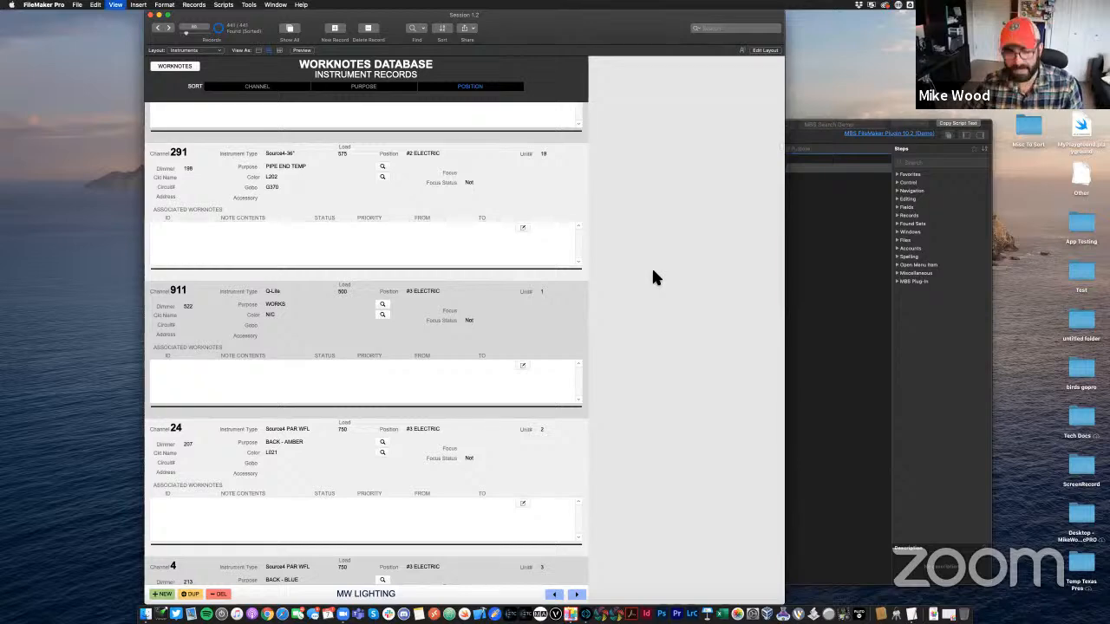
Open the Instruments layout for editing and examine its header, body and footer parts
key(super+l)
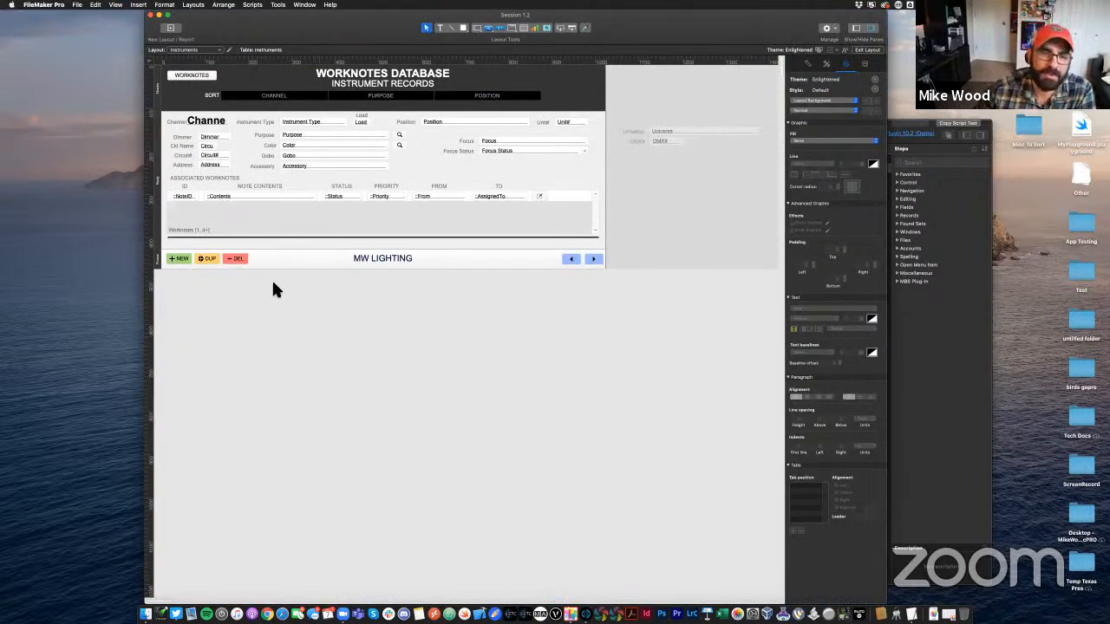
click(157, 93)
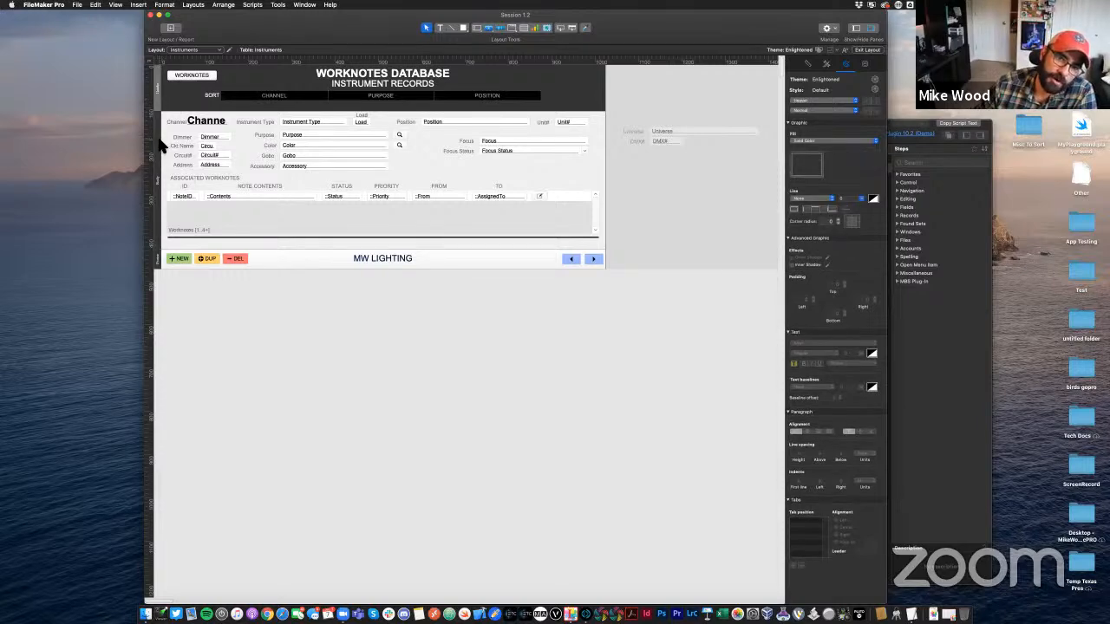
click(157, 196)
click(156, 263)
click(280, 309)
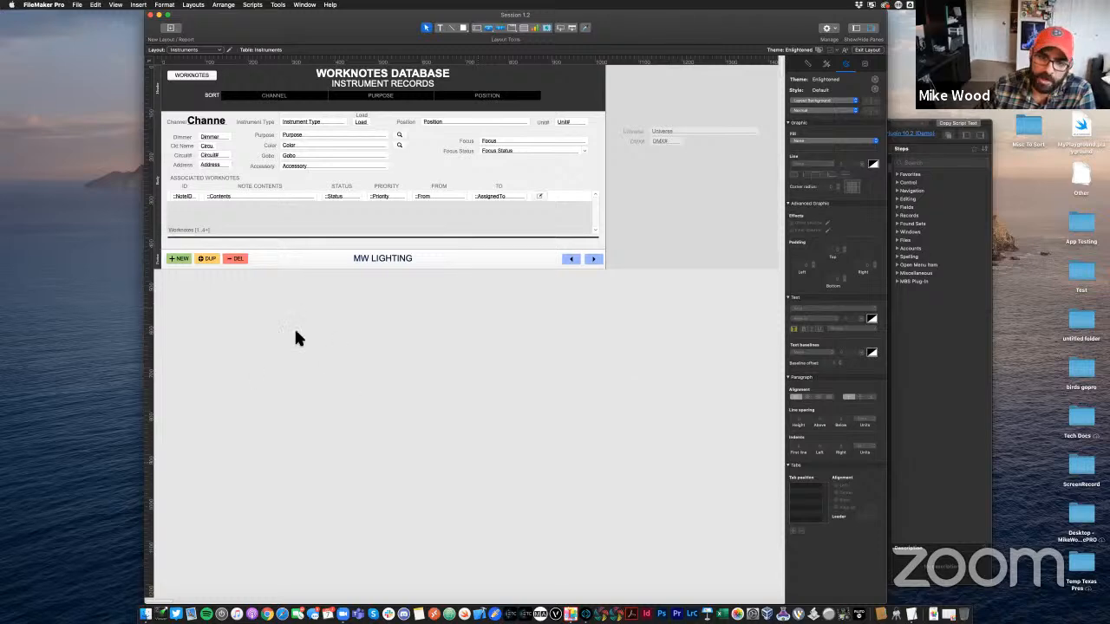
Add a sub-summary part when sorted by Position to the Instruments layout, printed above the records it summarizes
right_click(237, 311)
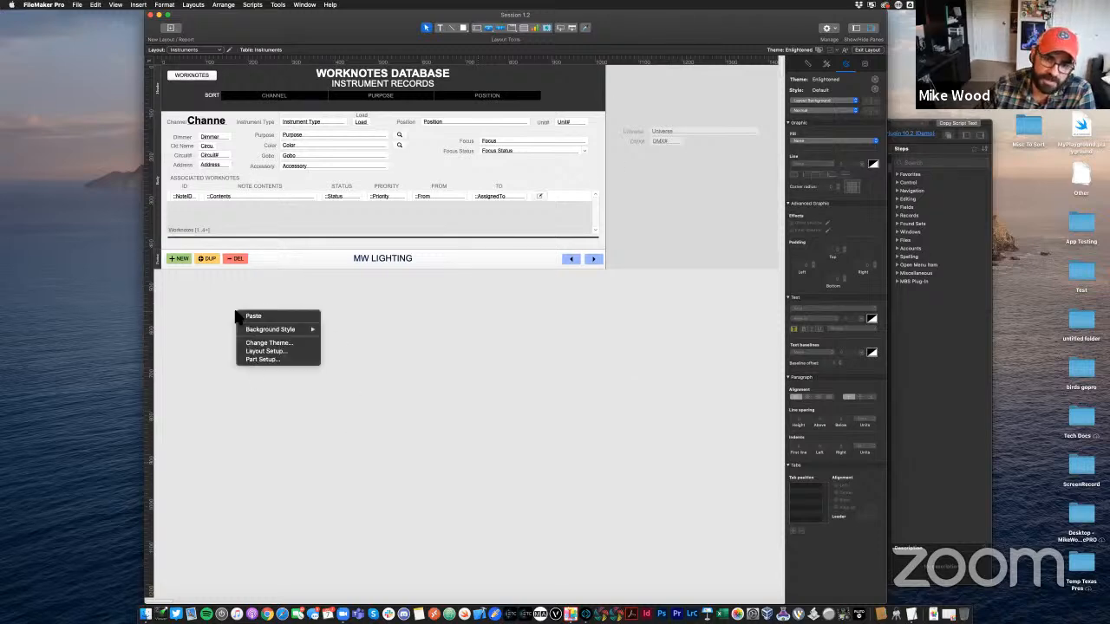
click(276, 359)
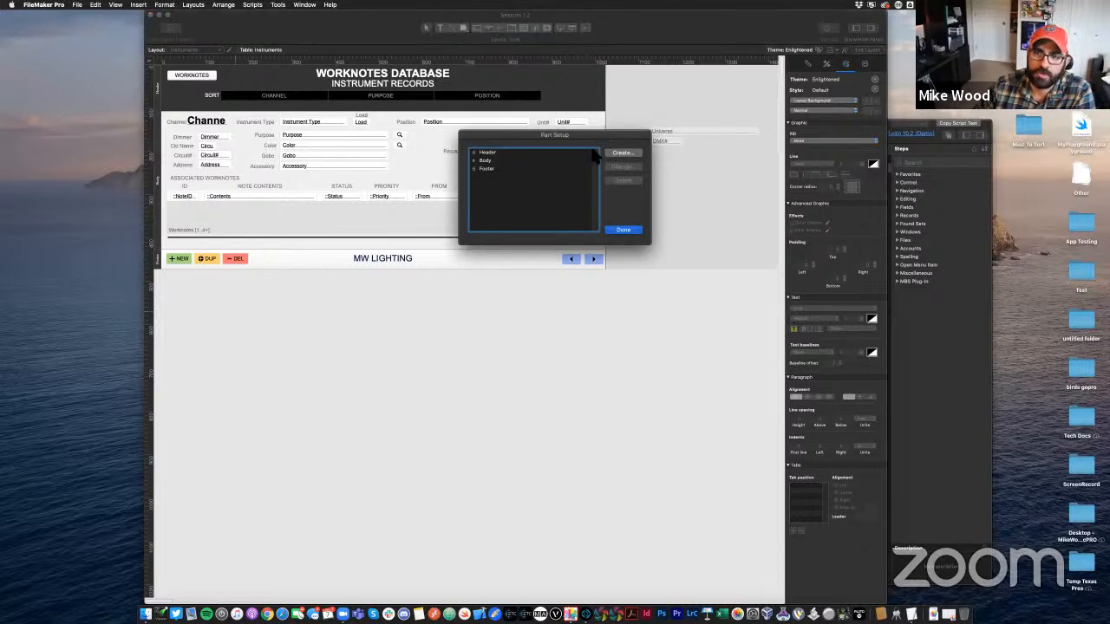
click(623, 154)
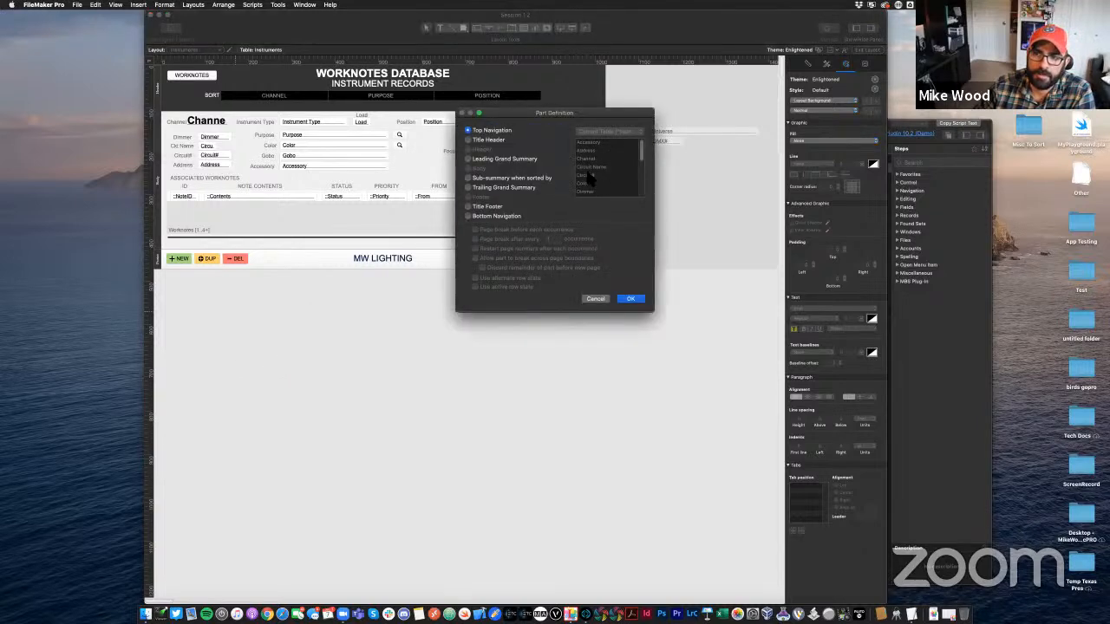
click(512, 180)
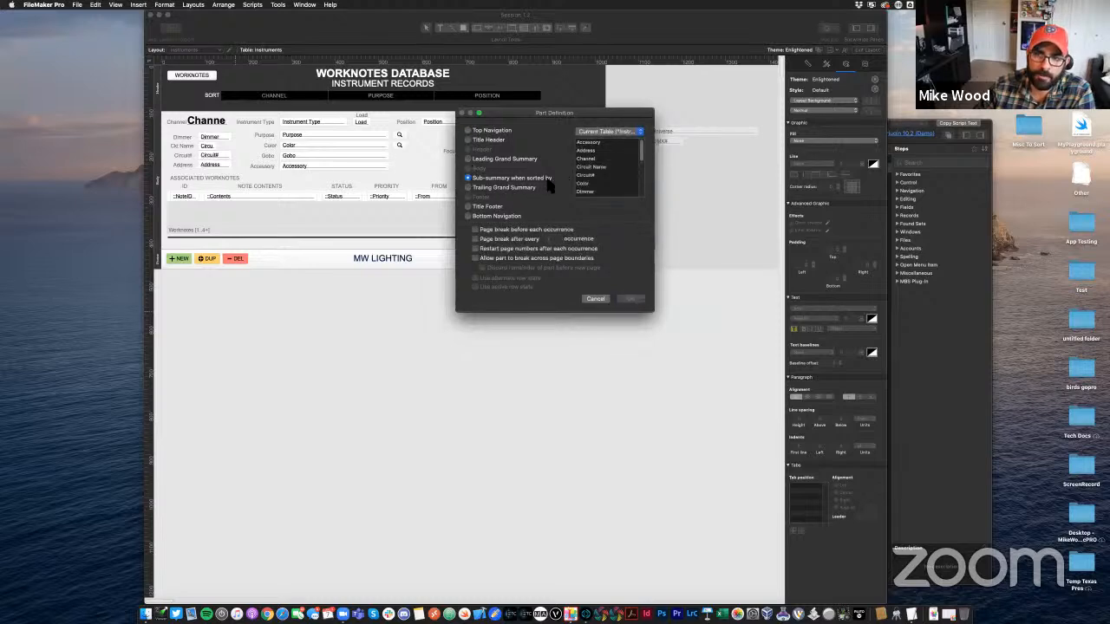
drag(643, 152, 631, 185)
click(606, 177)
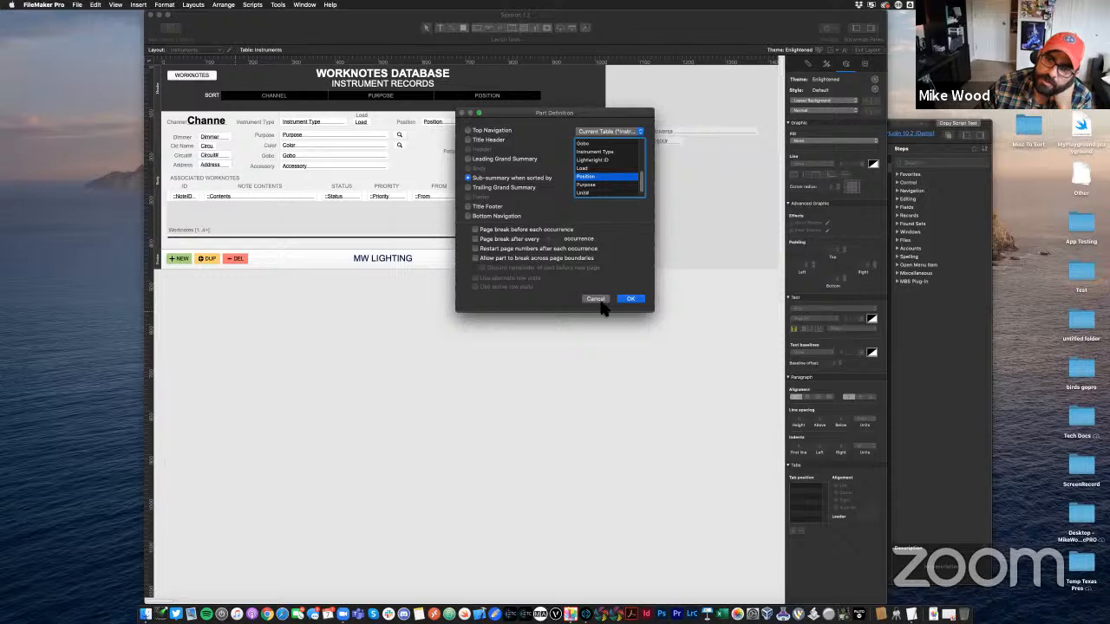
click(631, 299)
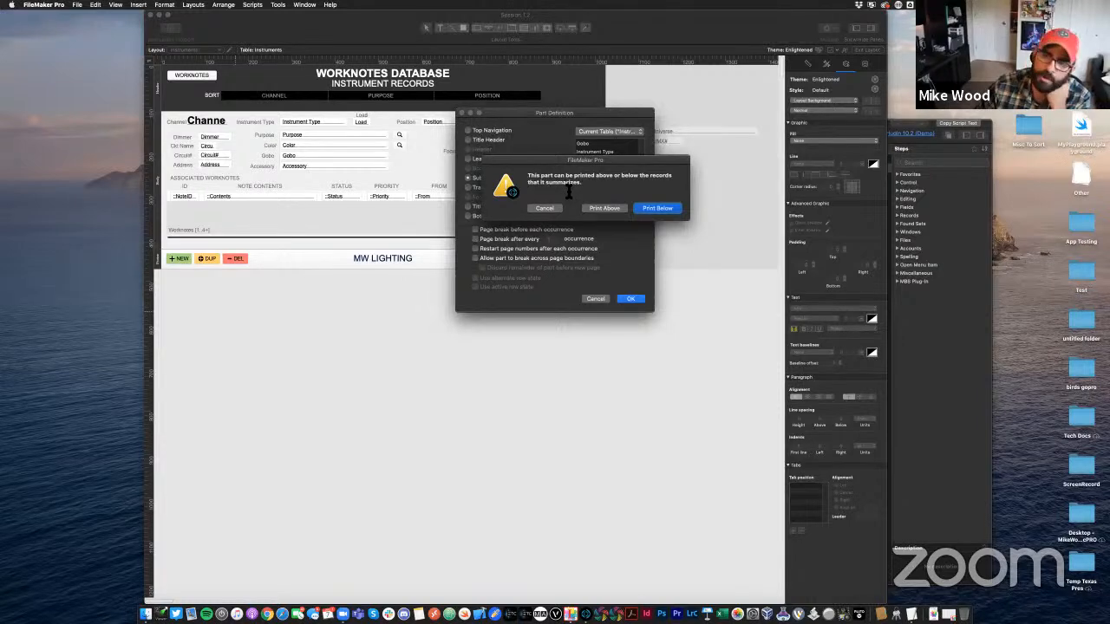
click(608, 210)
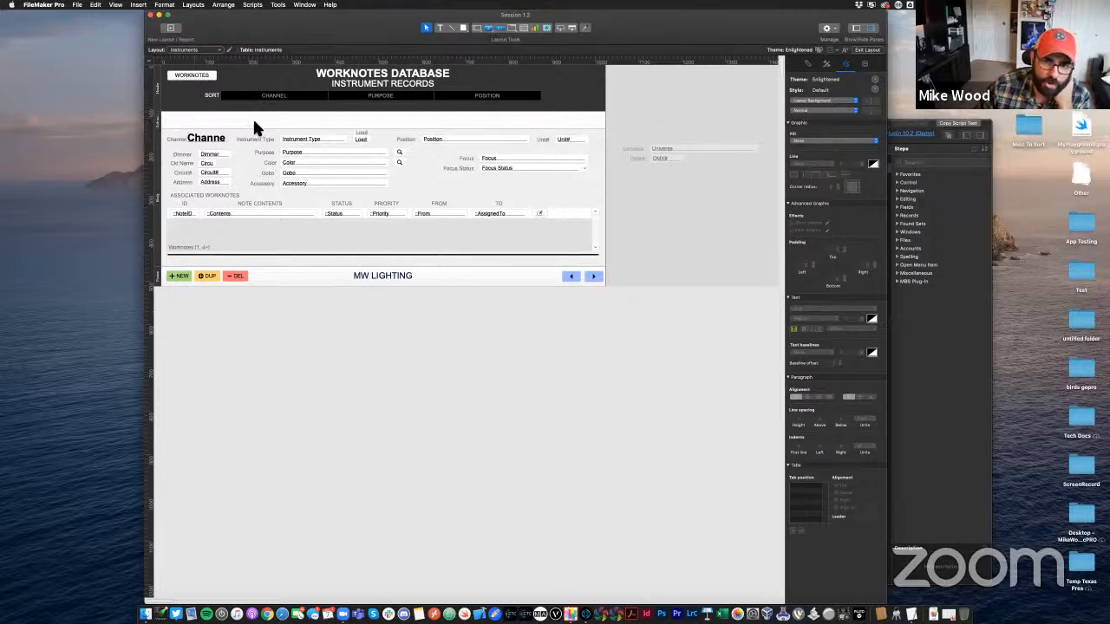
Place a copy of the Position field in the new sub-summary part and stretch it across most of the part's width
mouse_move(194, 119)
mouse_down()
mouse_move(553, 122)
mouse_move(183, 114)
mouse_up()
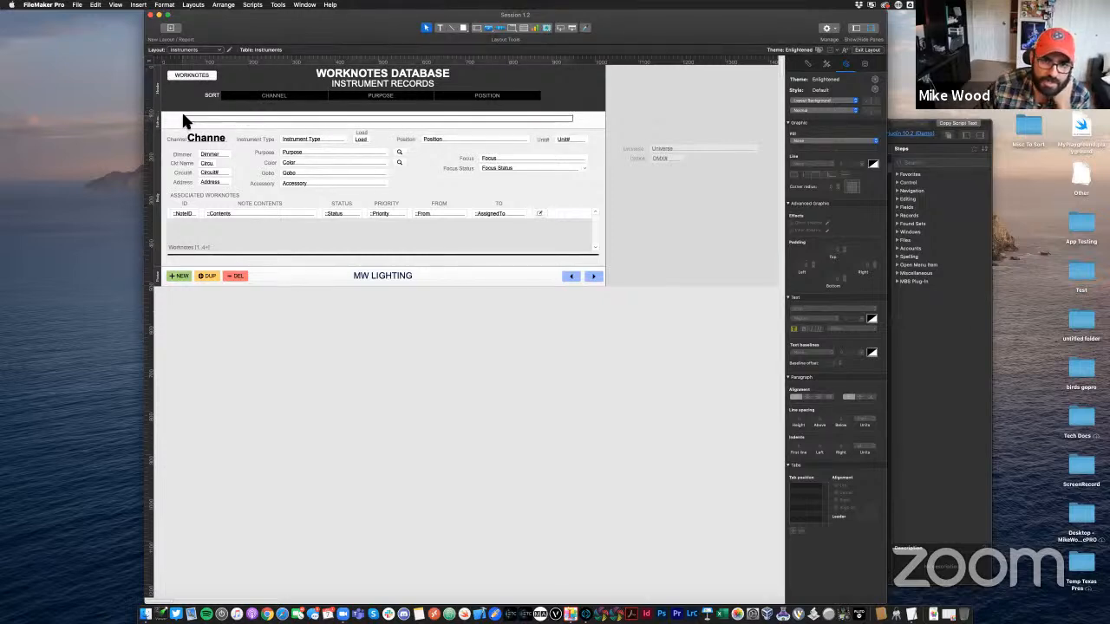
click(442, 143)
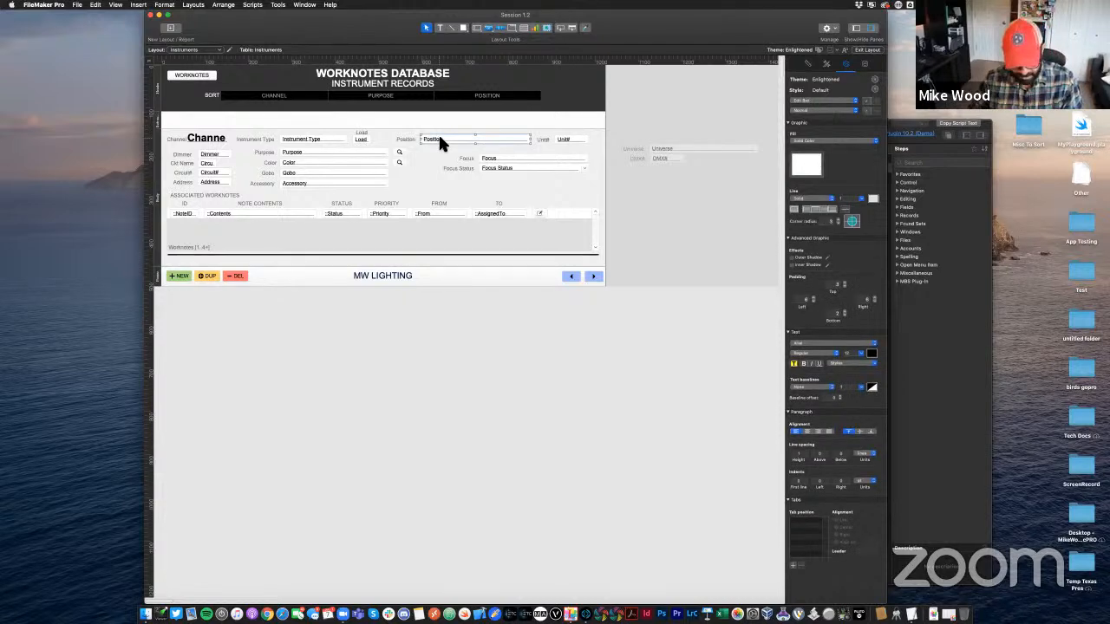
drag(440, 138, 194, 120)
drag(282, 116, 569, 119)
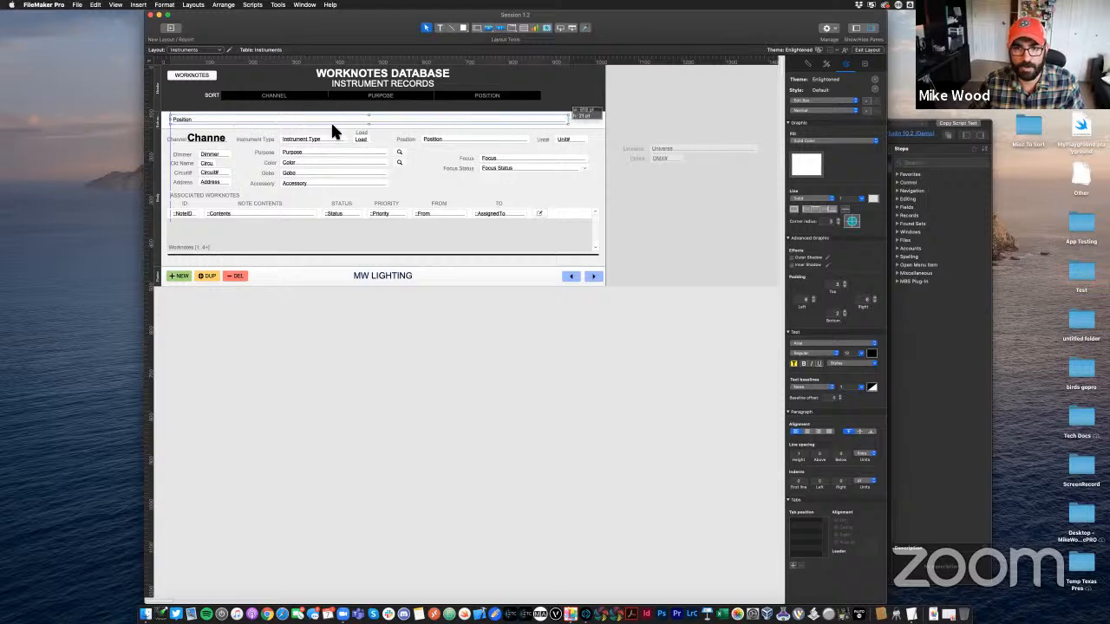
drag(370, 126, 403, 134)
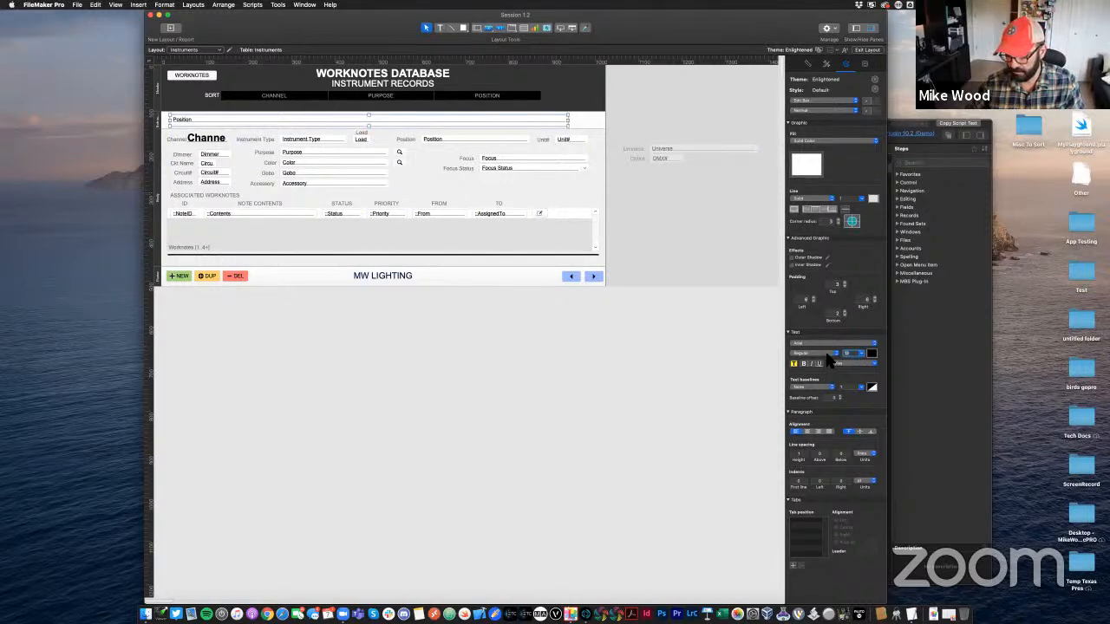
Enlarge the font size of the sub-summary Position field and set its left, top, bottom and right padding to 0
key(Return)
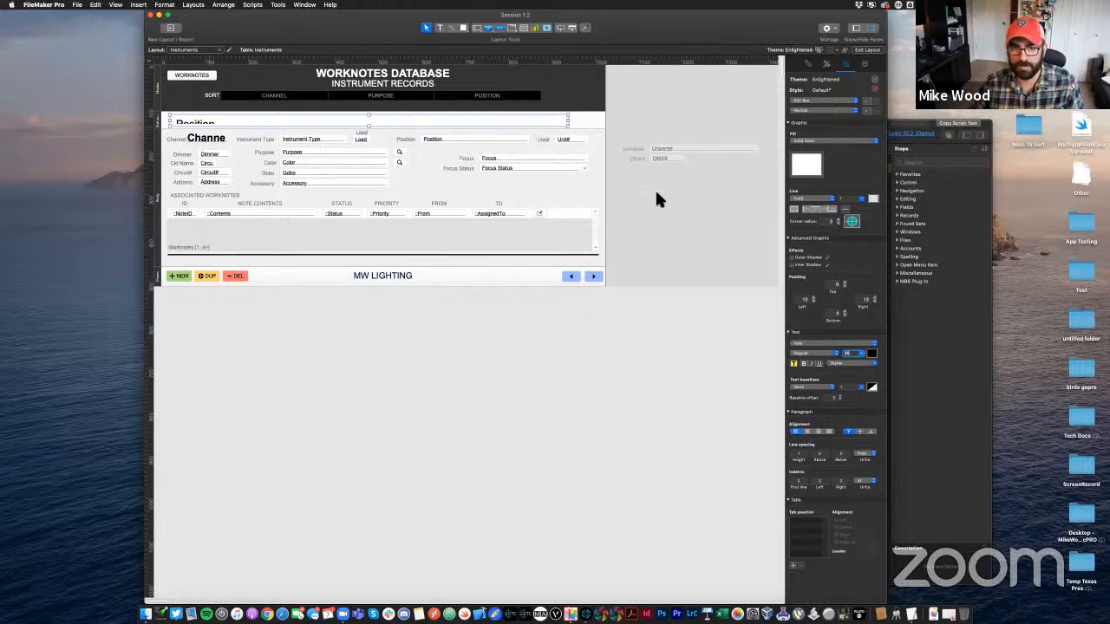
double_click(803, 302)
text(0)
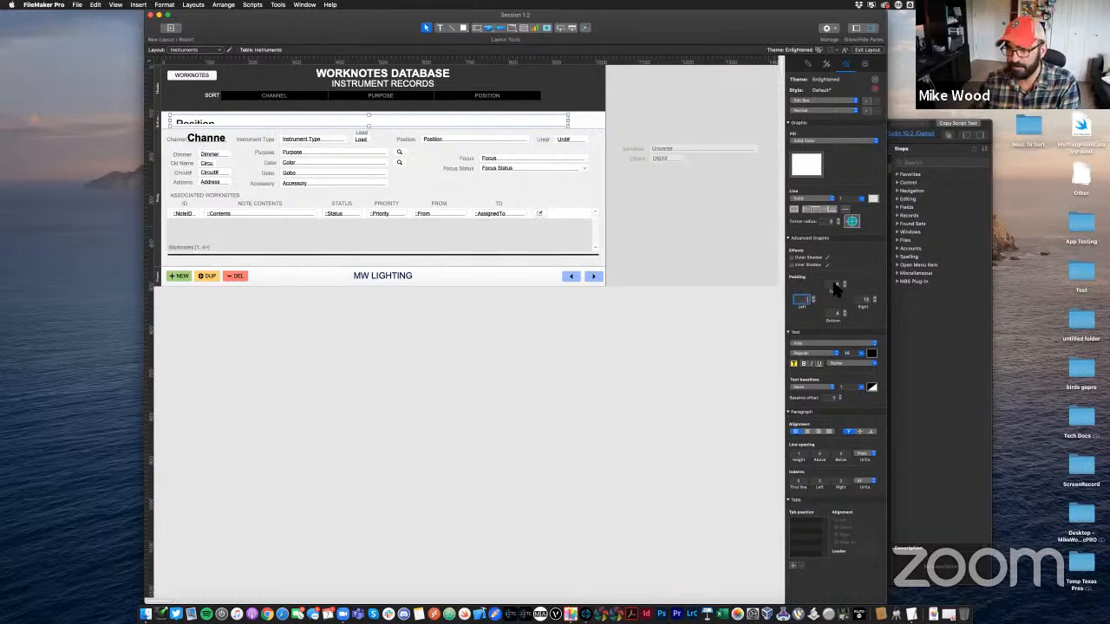
double_click(835, 286)
text(0)
double_click(838, 314)
text(0)
double_click(865, 302)
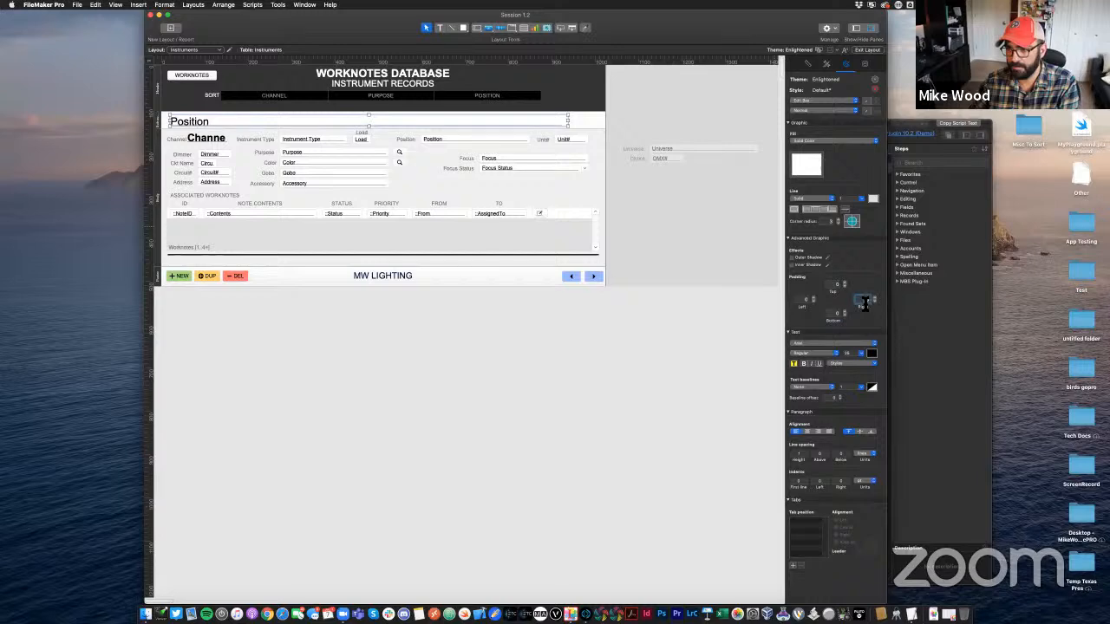
text(0)
click(521, 358)
Give the sub-summary Position field a yellow text highlight and make its text bold
click(211, 122)
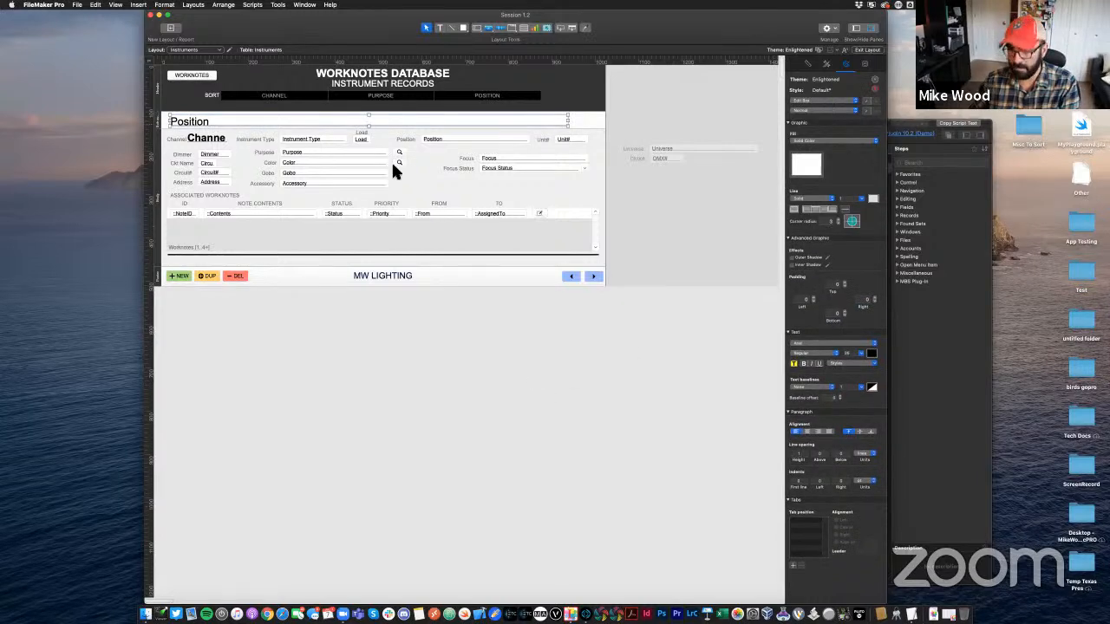
click(794, 364)
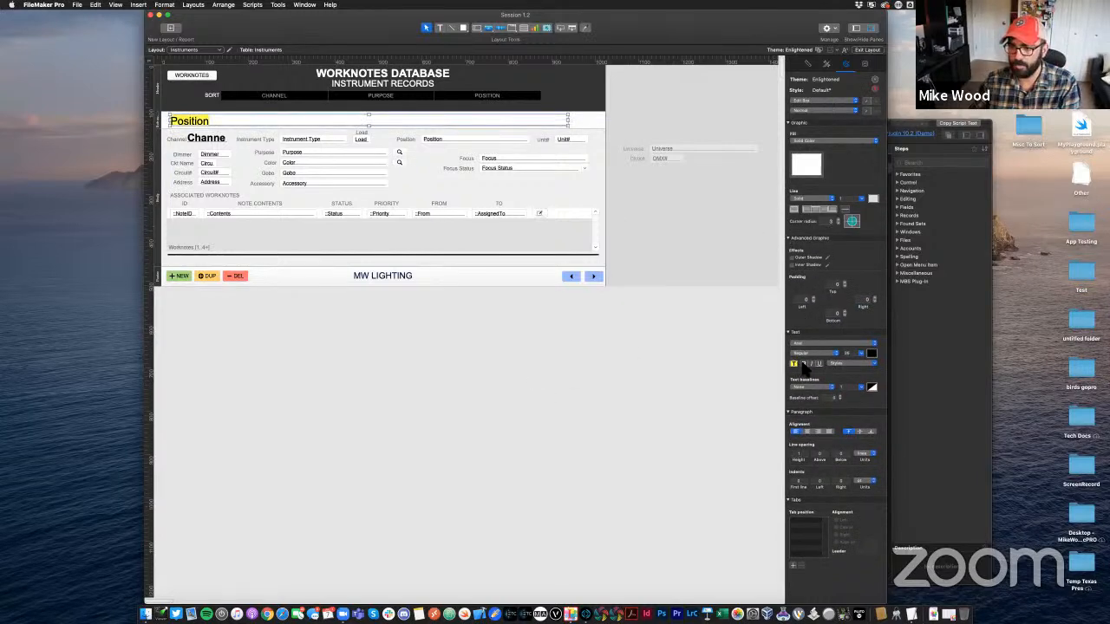
click(804, 363)
click(539, 373)
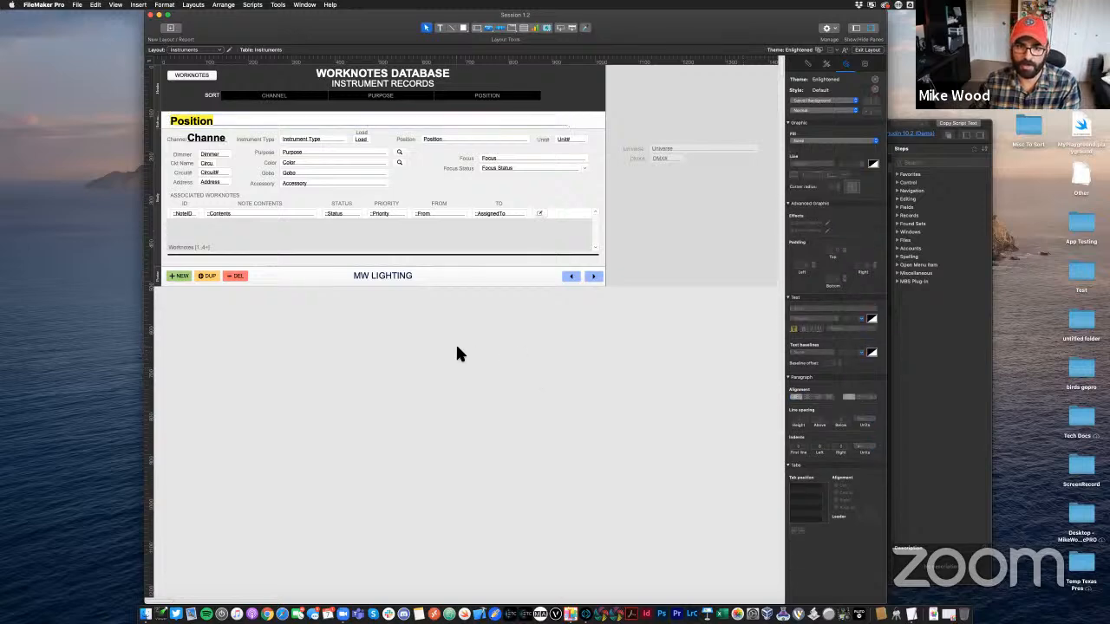
Return to browsing the instrument records, sort them by channel and check the list for position headings
key(super+b)
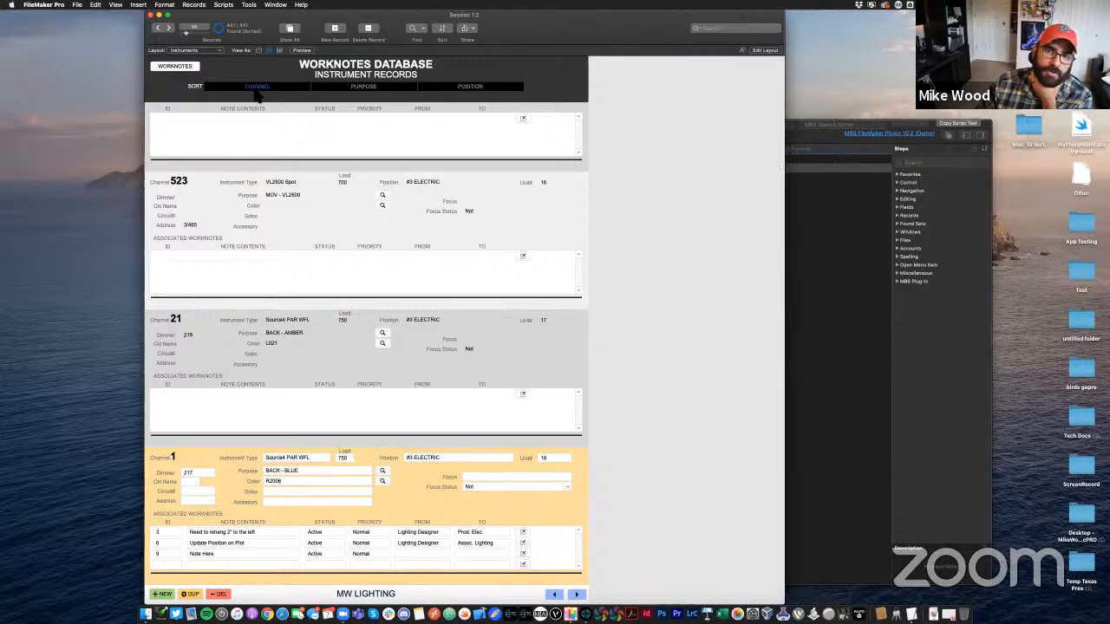
click(257, 90)
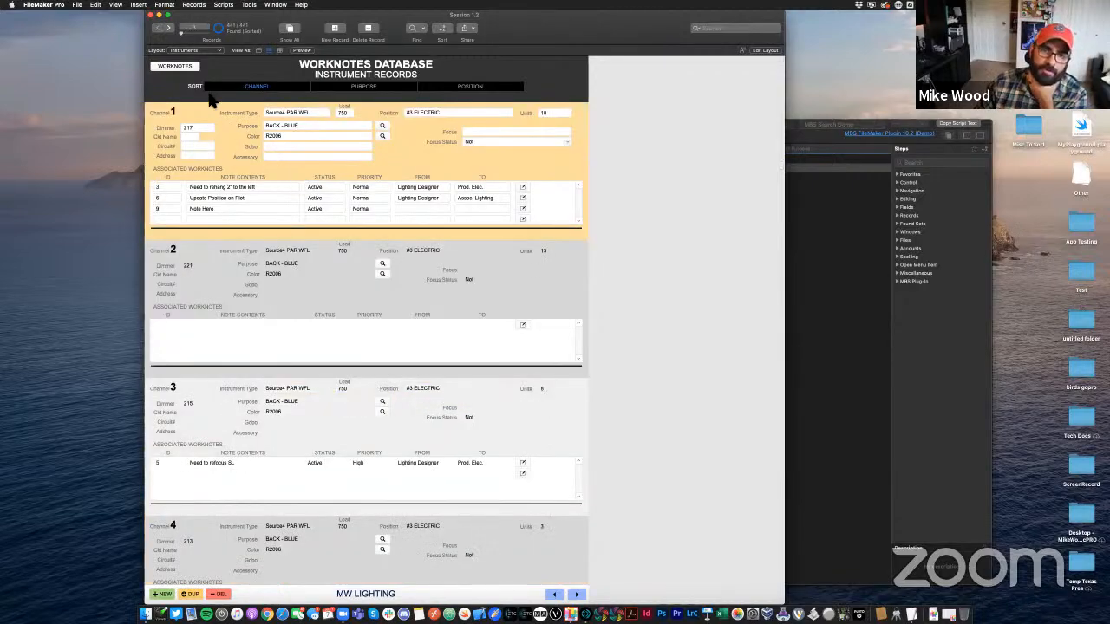
scroll(226, 161, down, 10)
scroll(229, 175, up, 10)
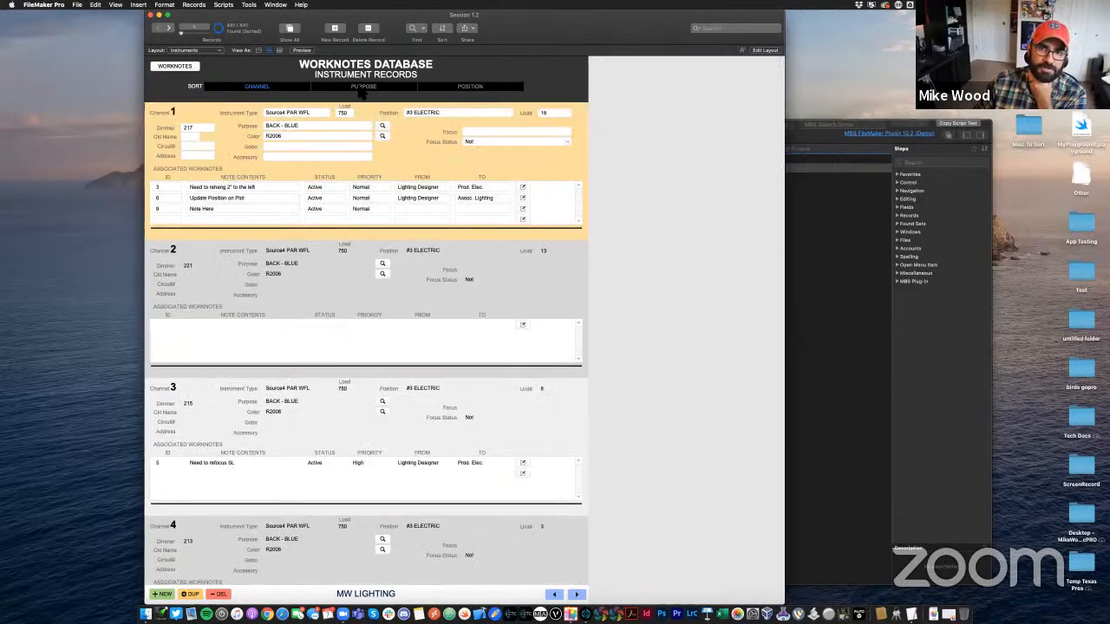
Sort the instrument records by position and check the list for position headings above each group
click(464, 86)
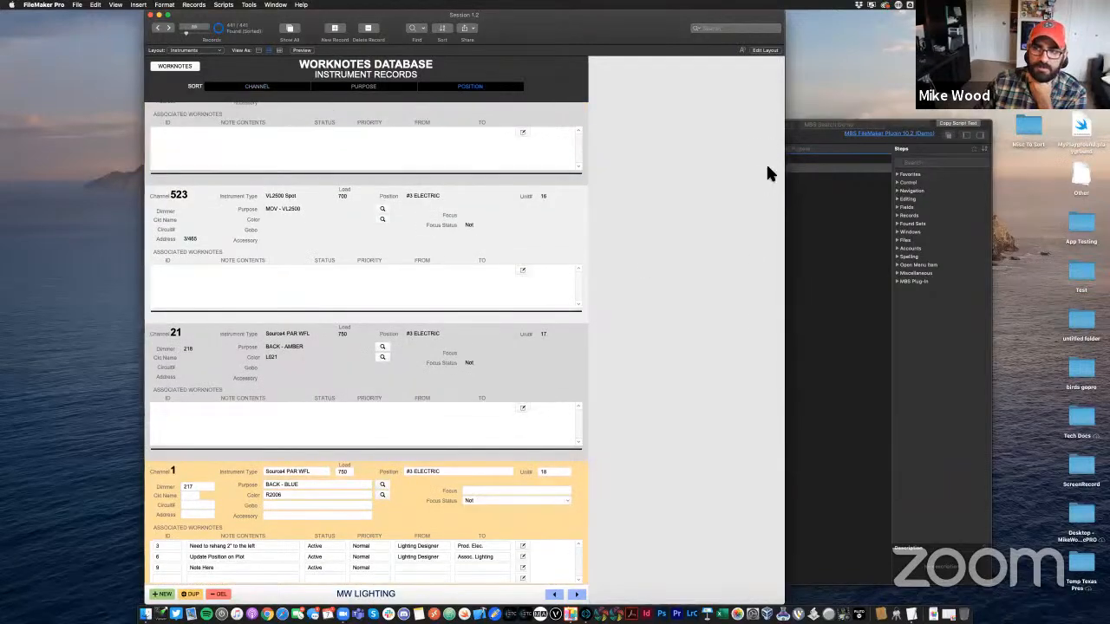
scroll(695, 217, down, 10)
scroll(698, 224, down, 15)
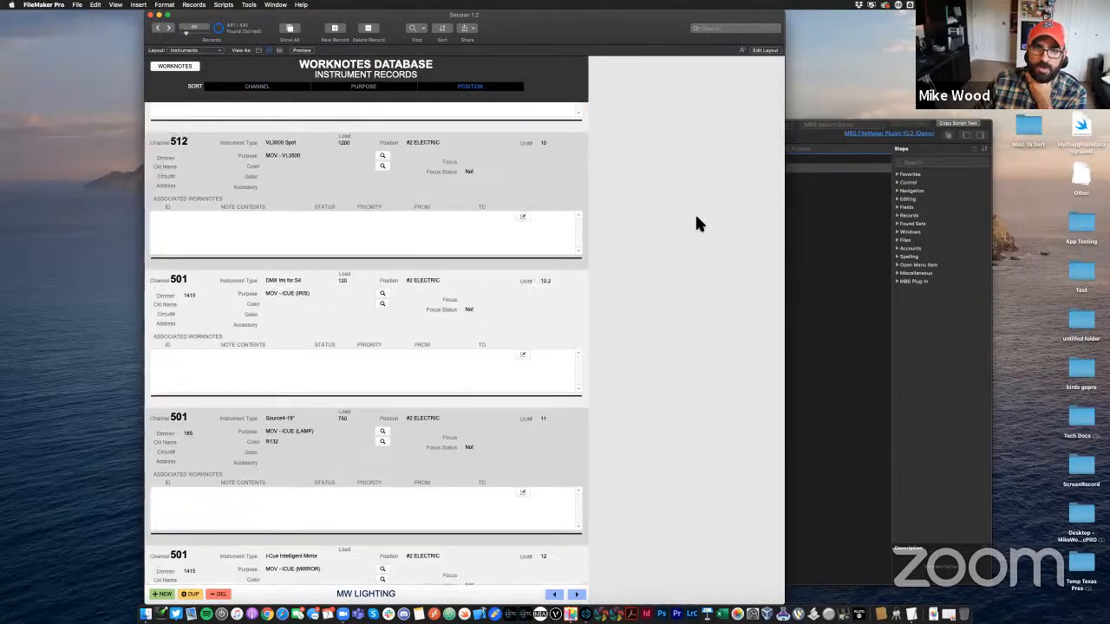
scroll(695, 212, down, 5)
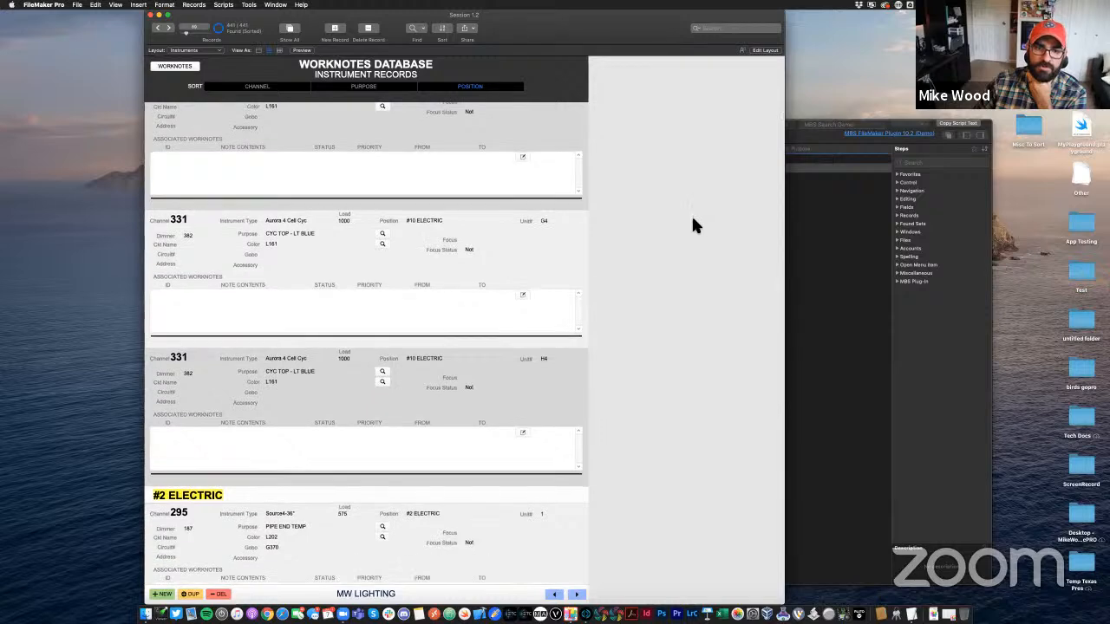
scroll(373, 330, up, 1)
scroll(248, 330, down, 1)
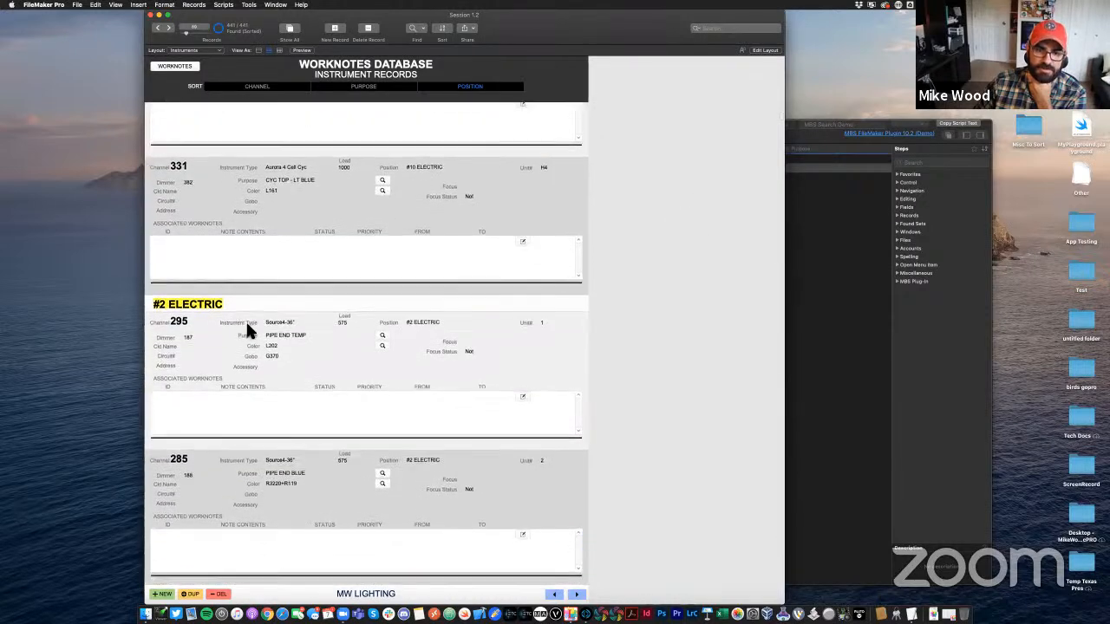
scroll(295, 299, down, 3)
scroll(208, 250, down, 2)
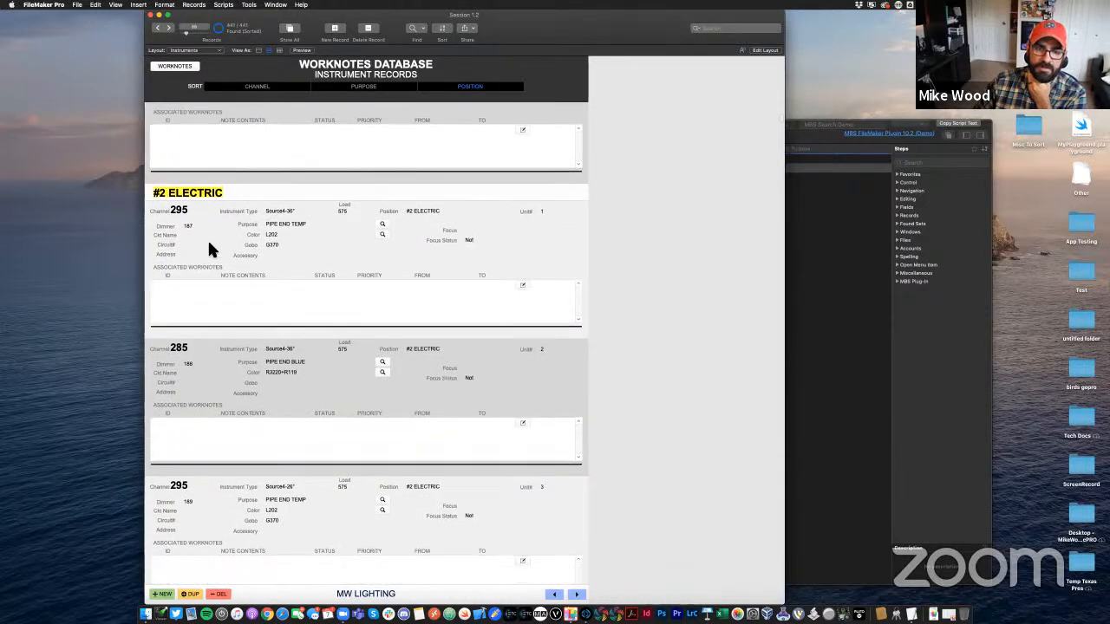
scroll(208, 246, down, 1)
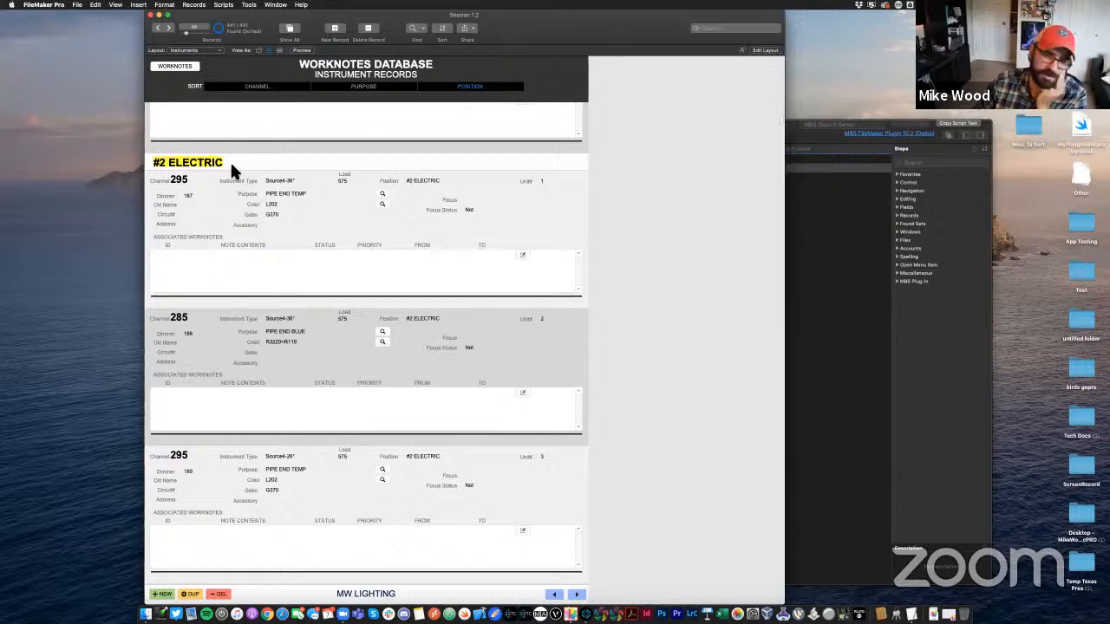
scroll(226, 159, down, 4)
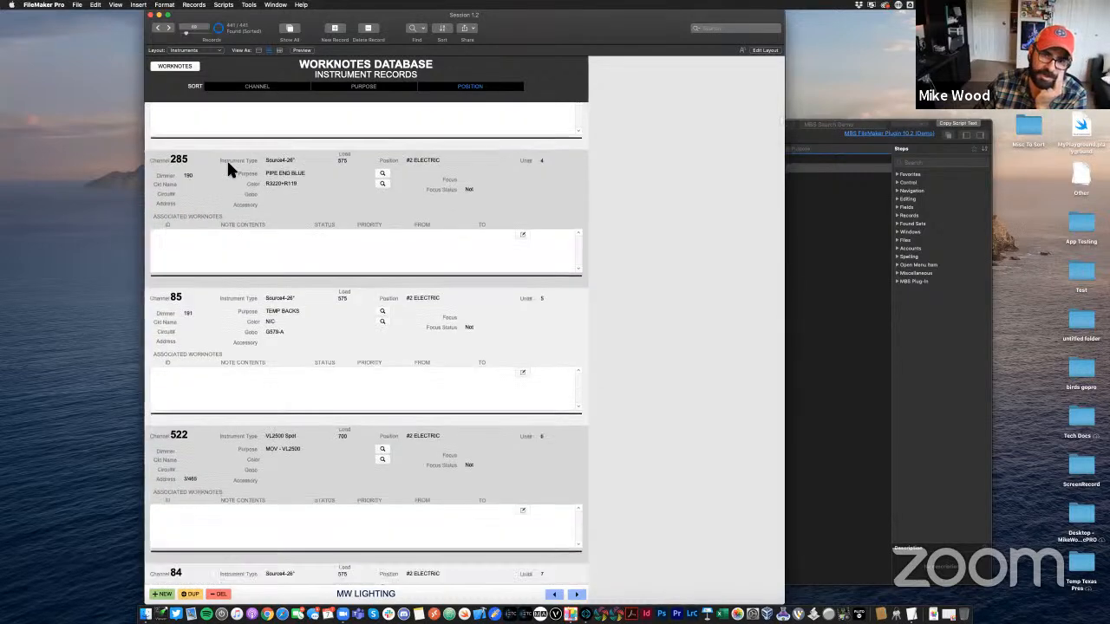
scroll(229, 169, up, 2)
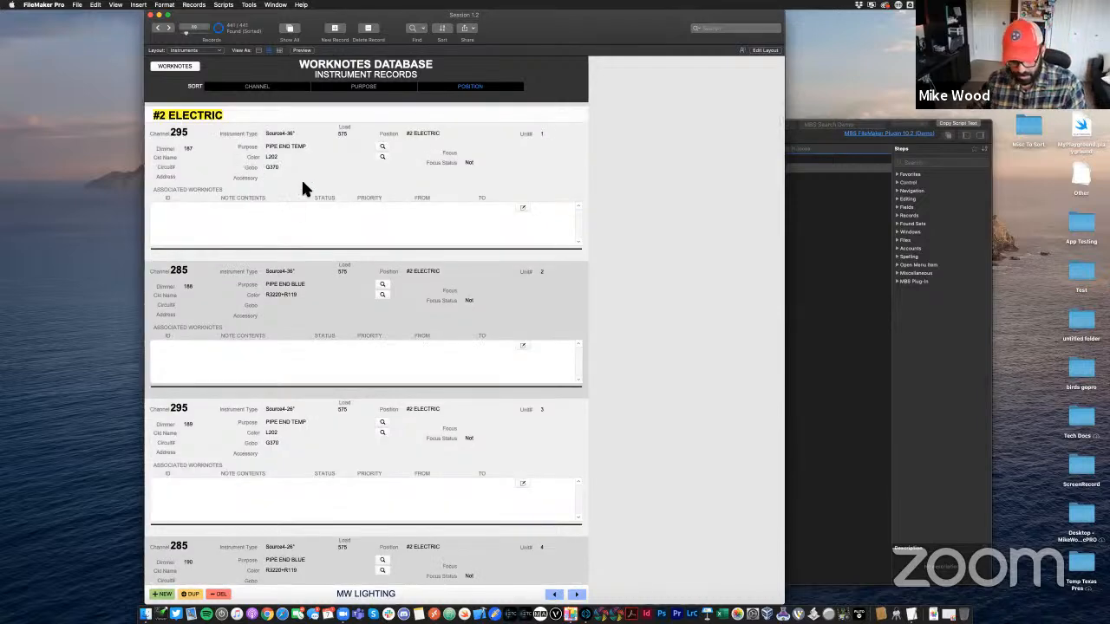
Open the Instruments layout for editing
key(super+l)
right_click(265, 337)
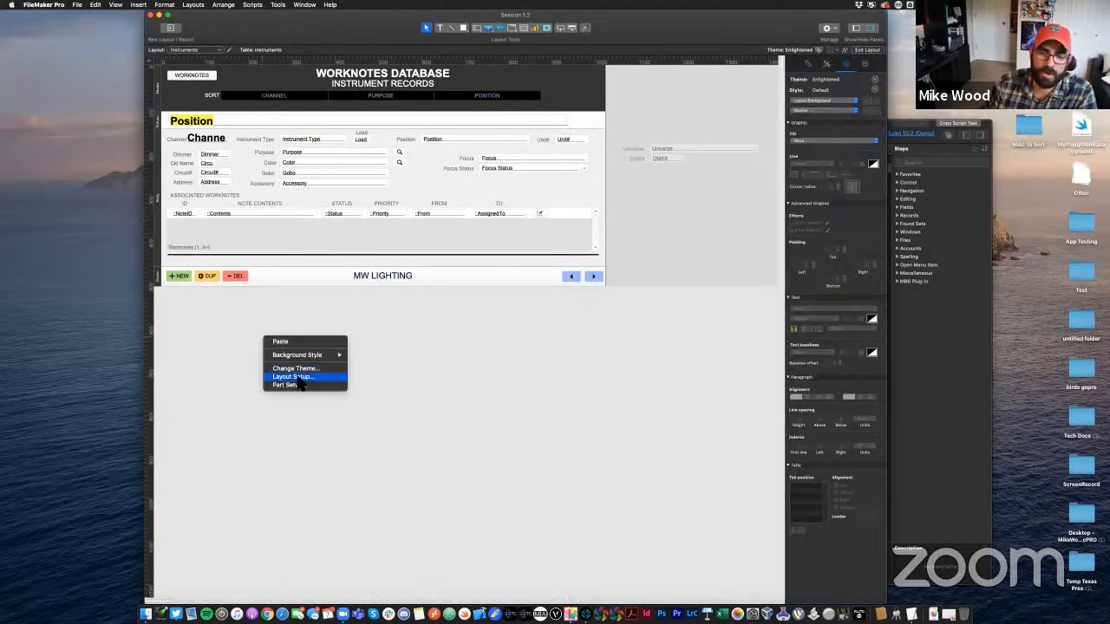
click(299, 378)
click(598, 291)
right_click(336, 355)
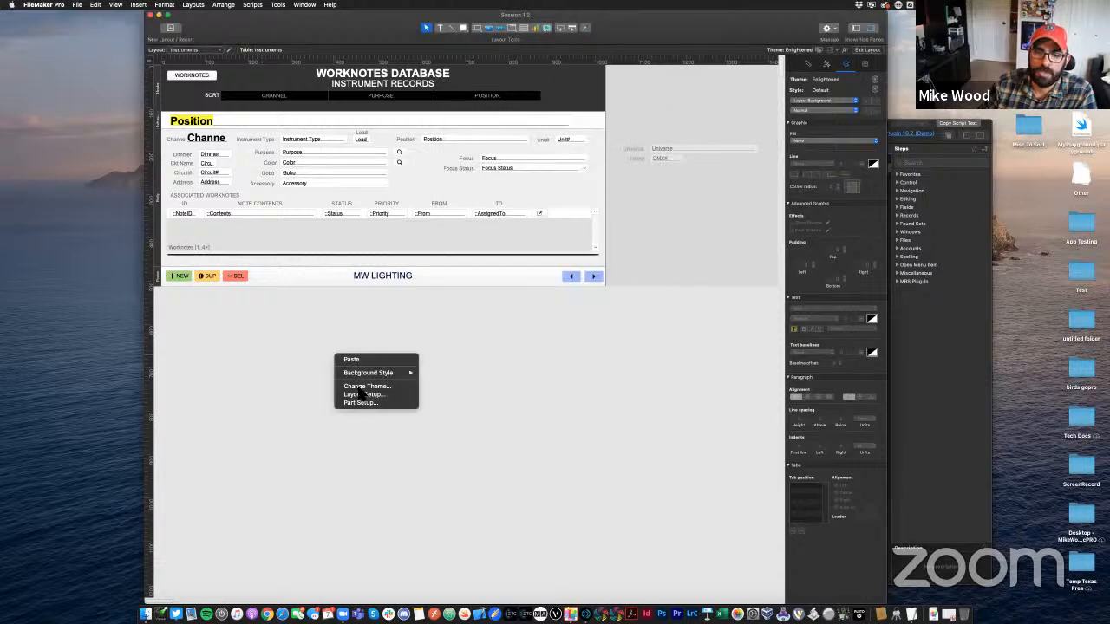
click(351, 360)
right_click(350, 383)
click(524, 382)
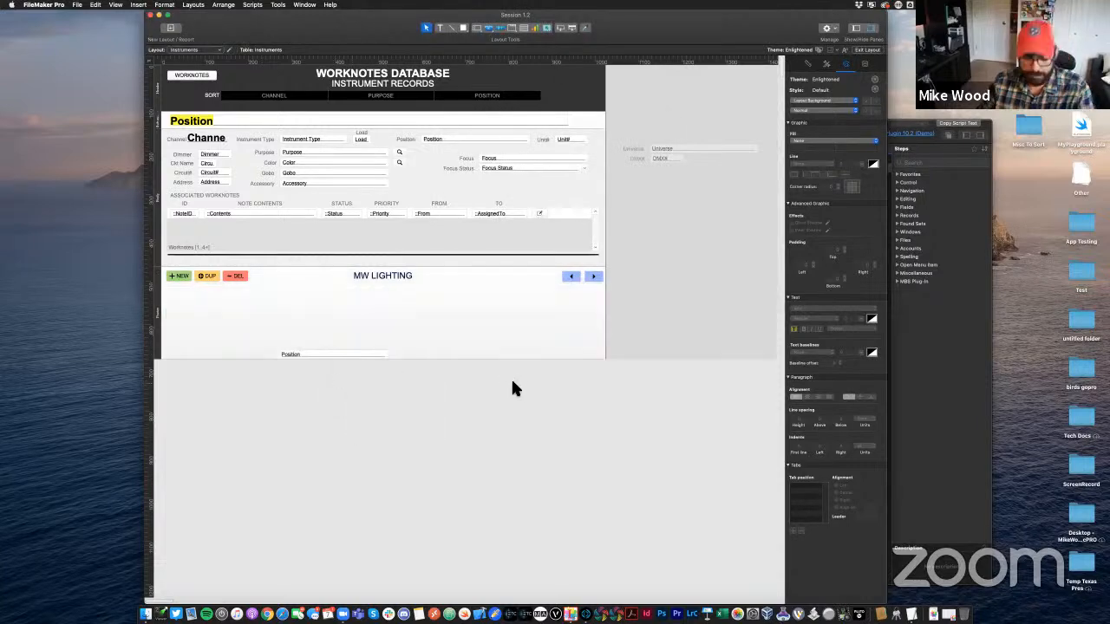
key(super+z)
Create a leading sub-summary part on the Instruments layout that applies when records are sorted by Purpose
right_click(303, 343)
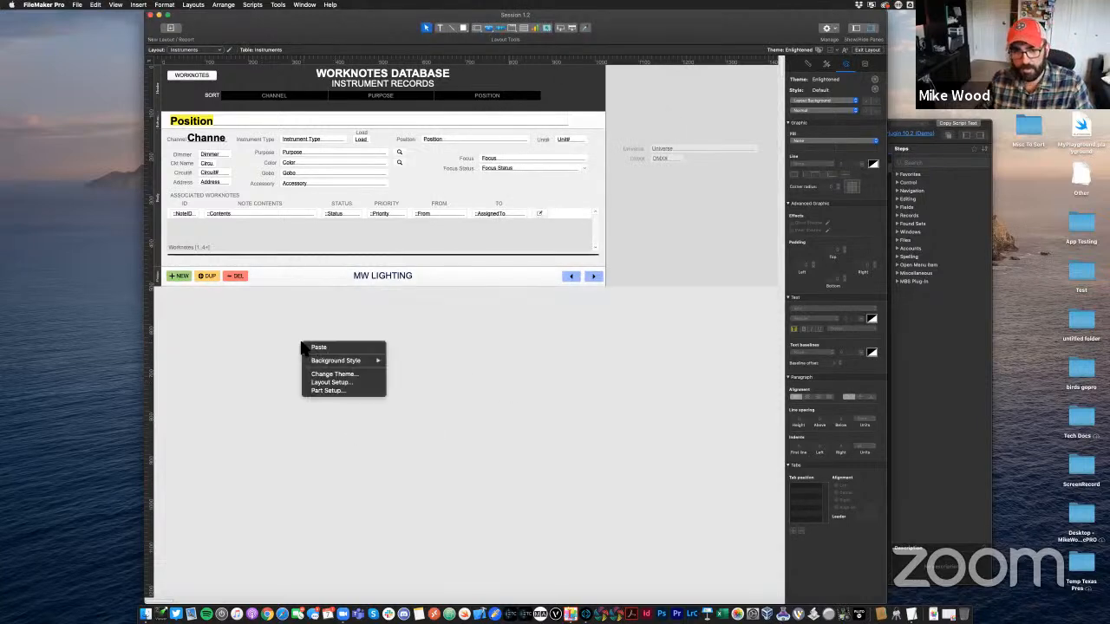
click(339, 390)
click(510, 161)
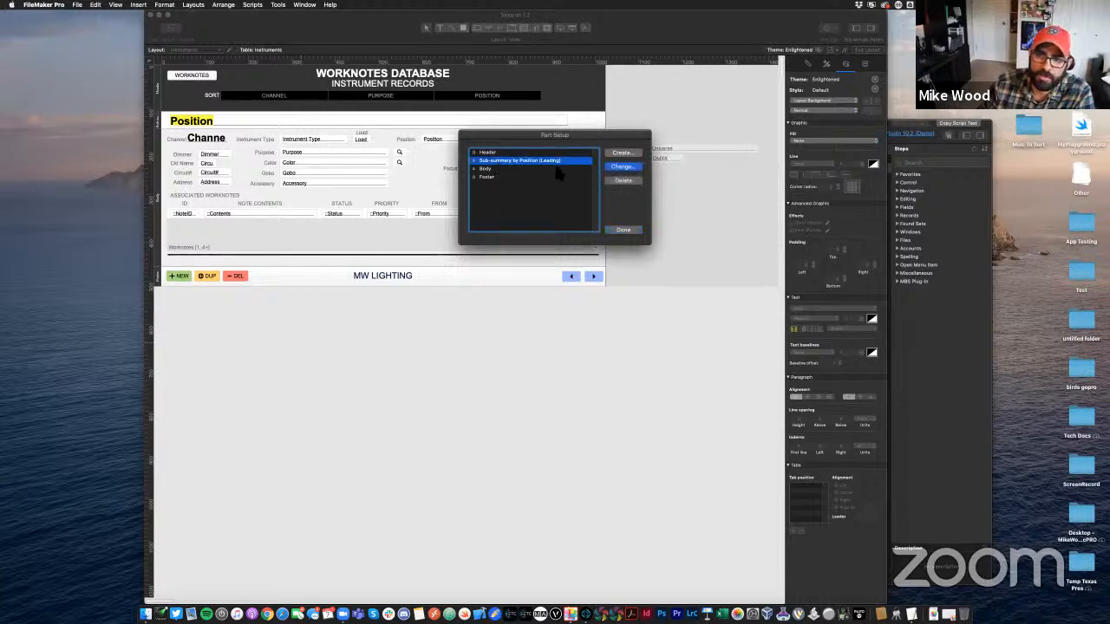
click(627, 155)
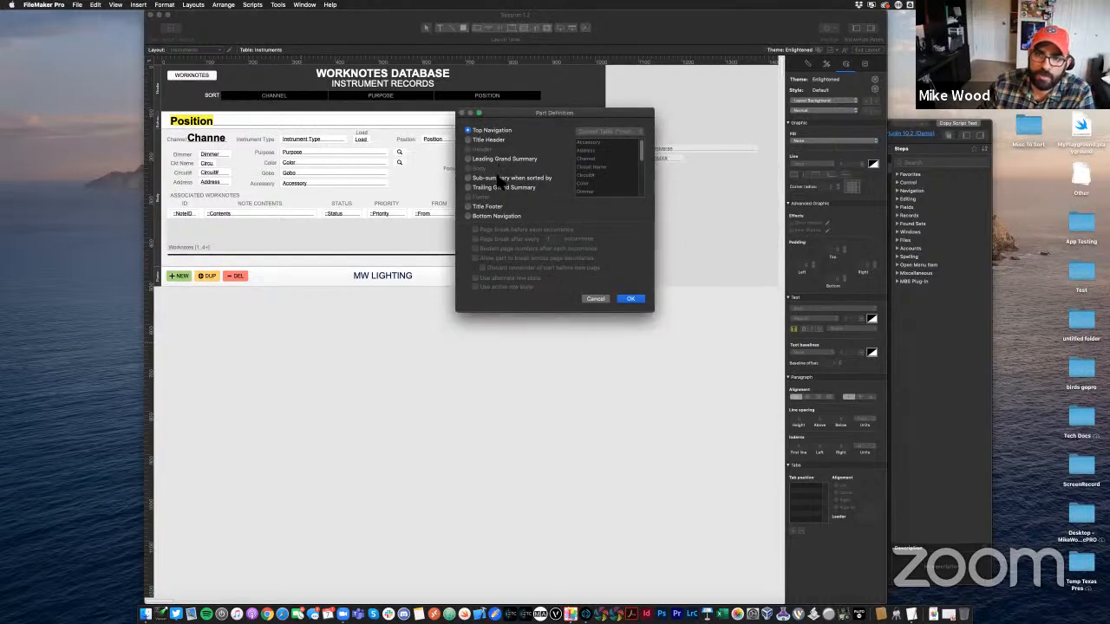
click(496, 178)
drag(641, 154, 640, 192)
click(587, 176)
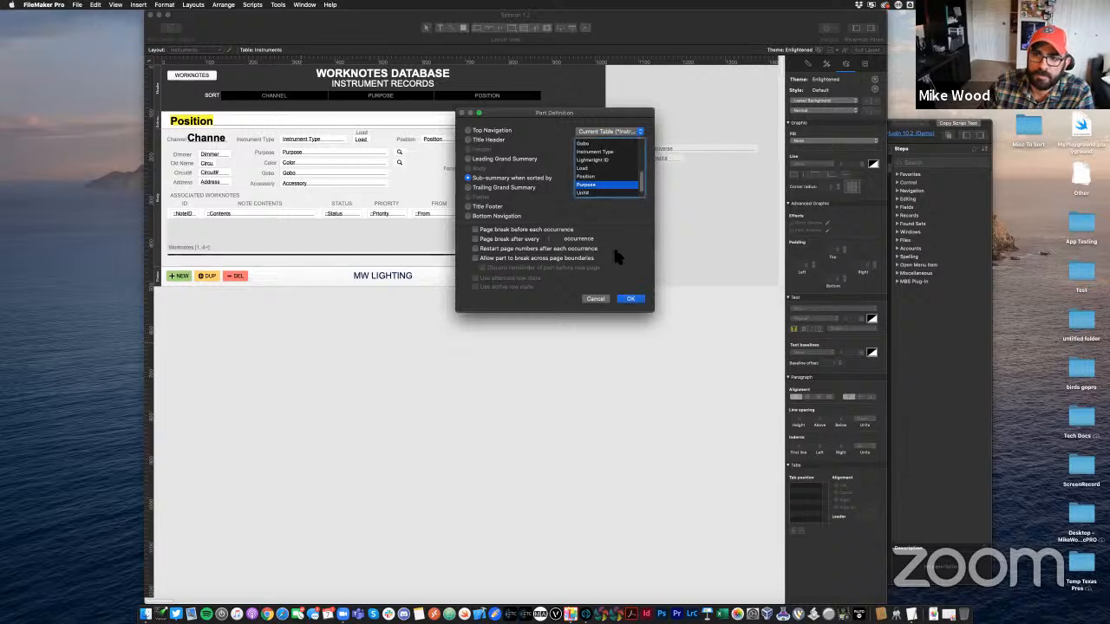
click(629, 299)
click(606, 189)
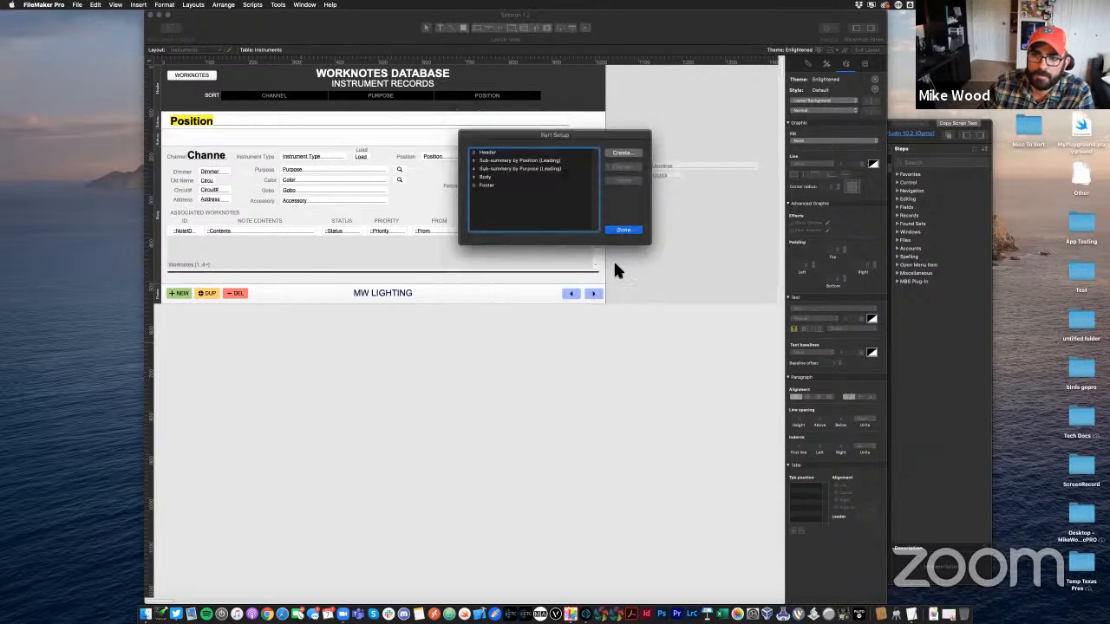
click(622, 231)
Place a copy of the highlighted Position heading field in the Purpose sub-summary part and reassign it to the Purpose field
click(210, 124)
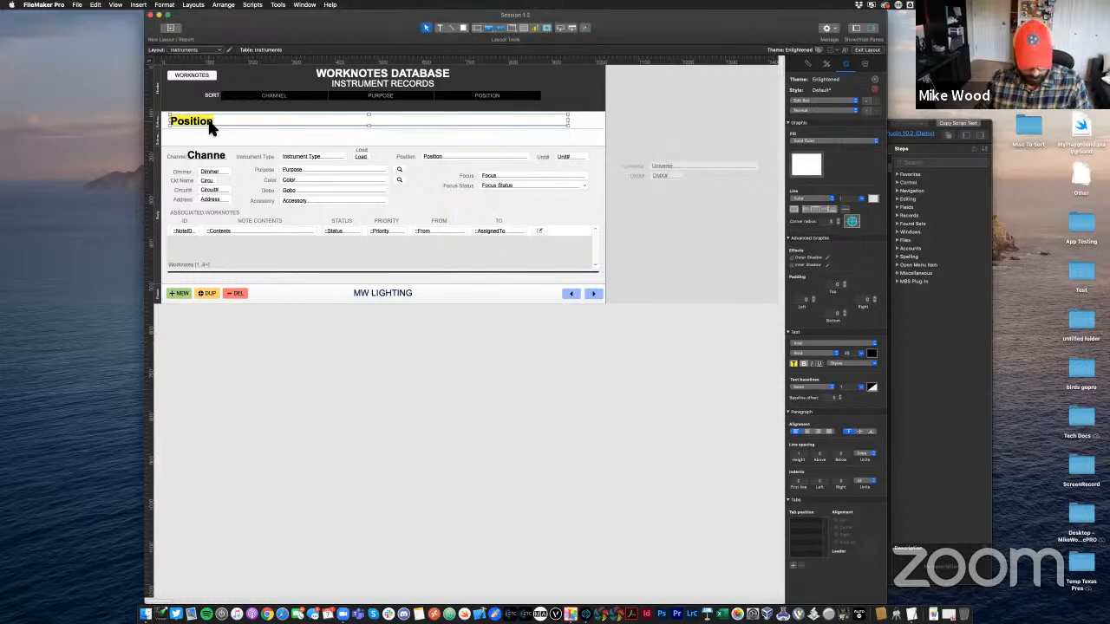
drag(212, 119, 215, 136)
double_click(215, 138)
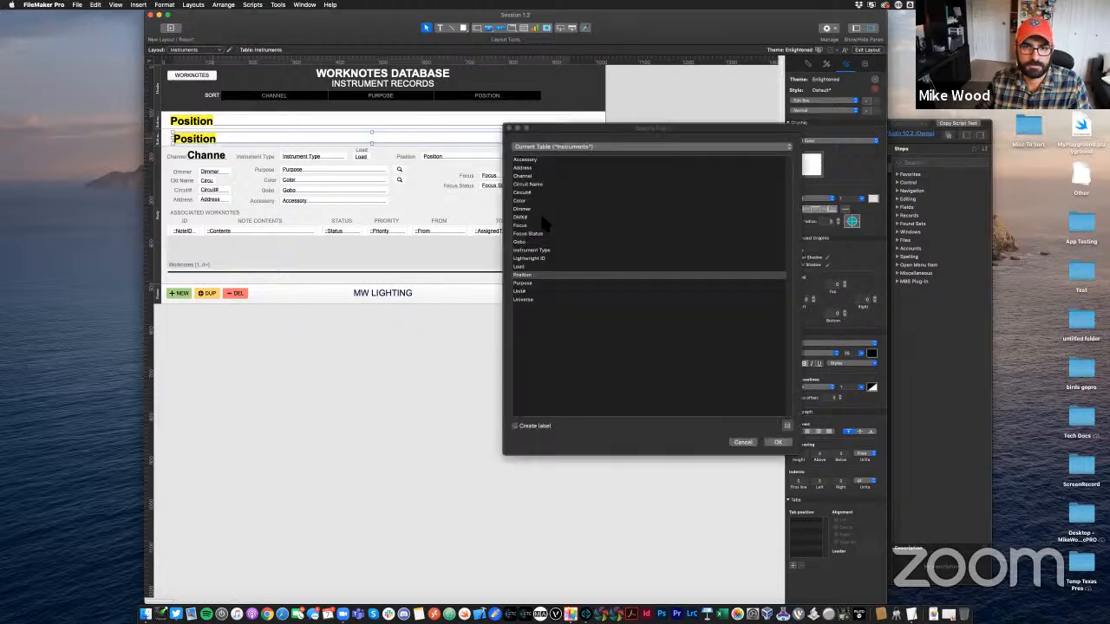
click(525, 284)
double_click(529, 285)
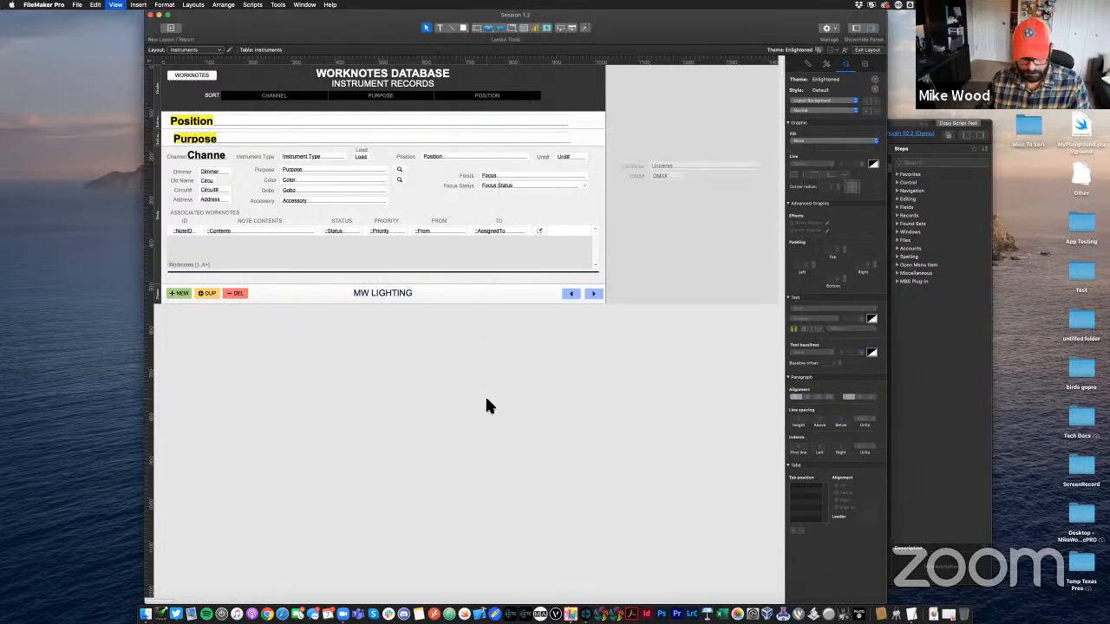
Return to browsing the instrument records, sort them by channel and by purpose, and check the list for purpose headings
key(super+b)
click(260, 88)
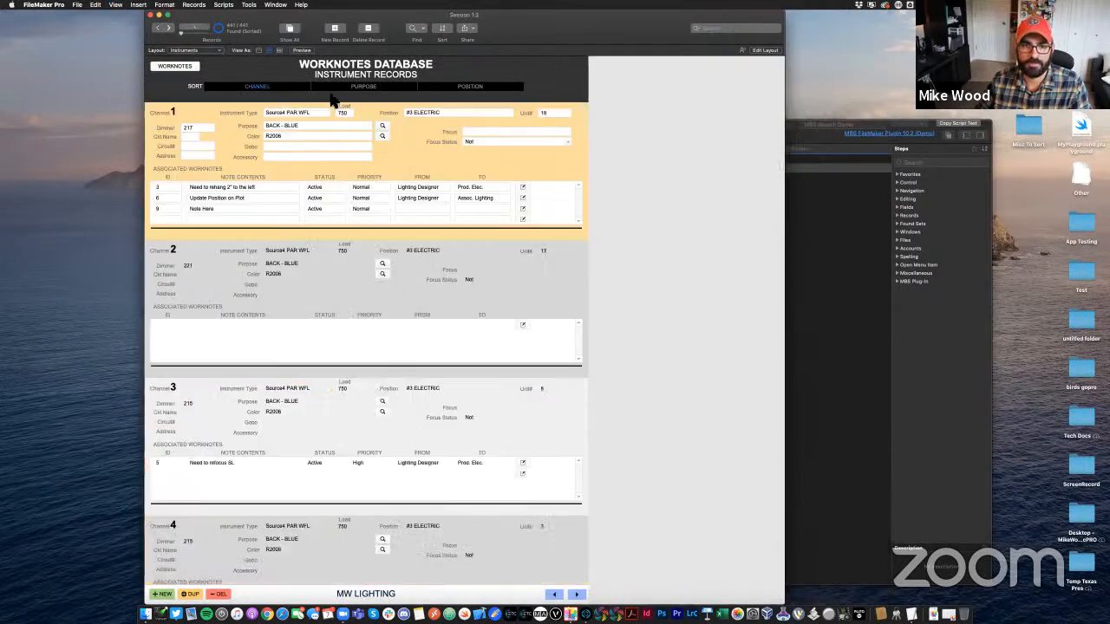
click(359, 88)
scroll(257, 420, up, 12)
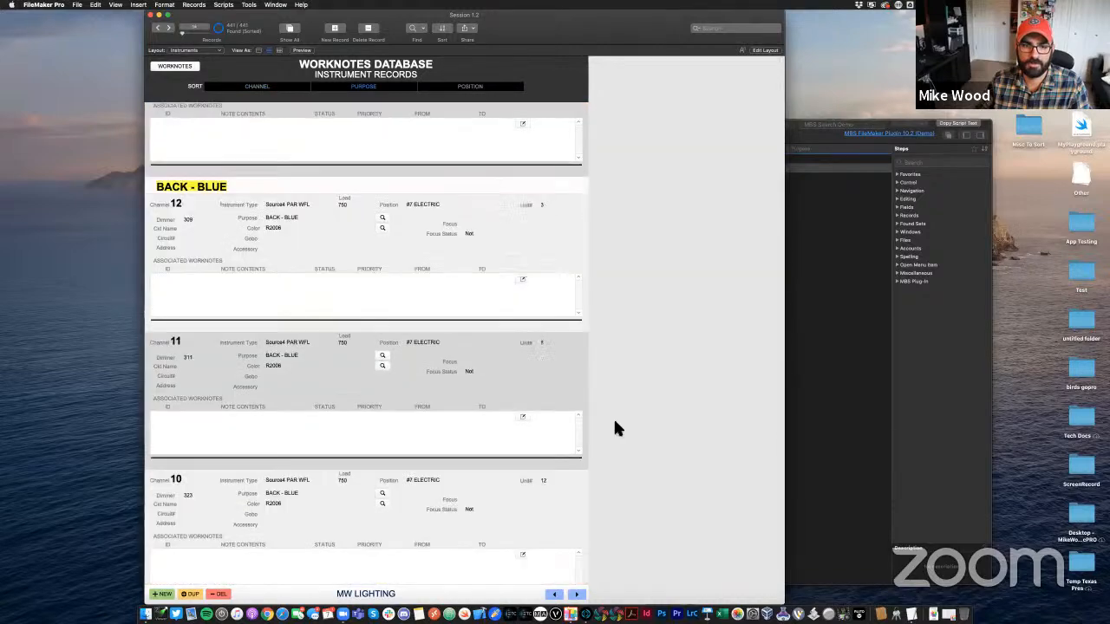
scroll(758, 107, up, 4)
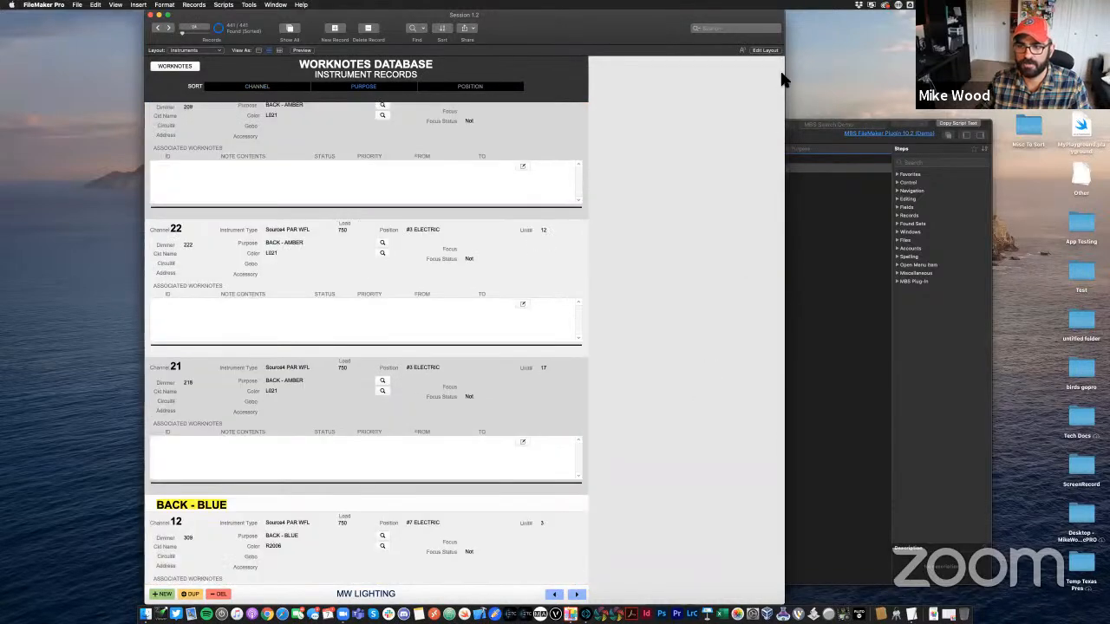
scroll(780, 73, down, 5)
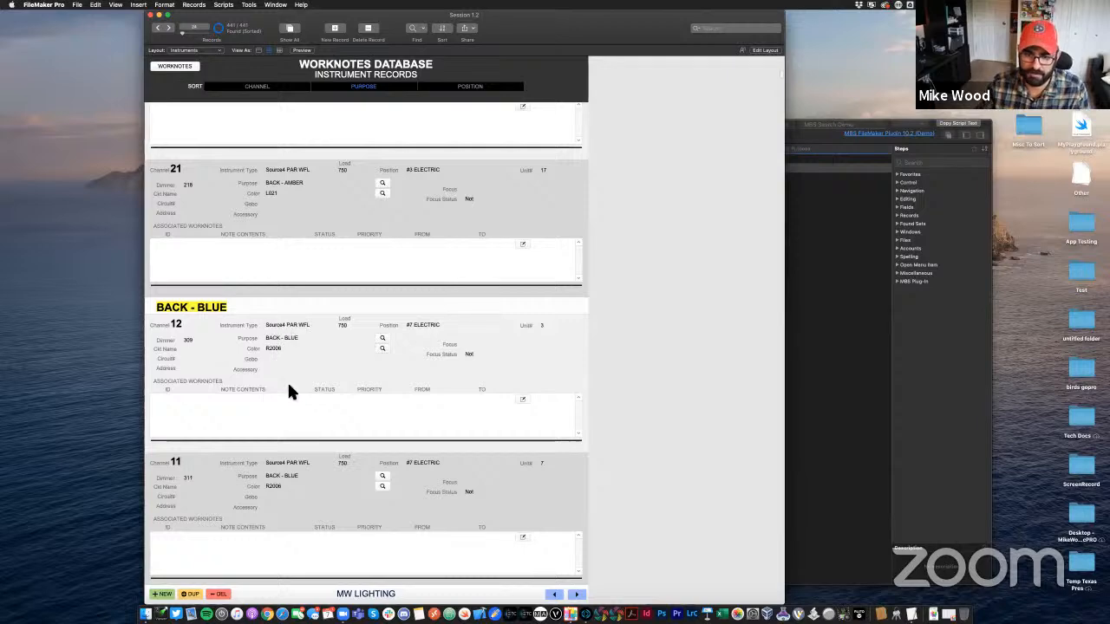
Open the worknotes list, sort it by type to review the notes, and go back to the instrument records
click(174, 67)
scroll(356, 174, up, 2)
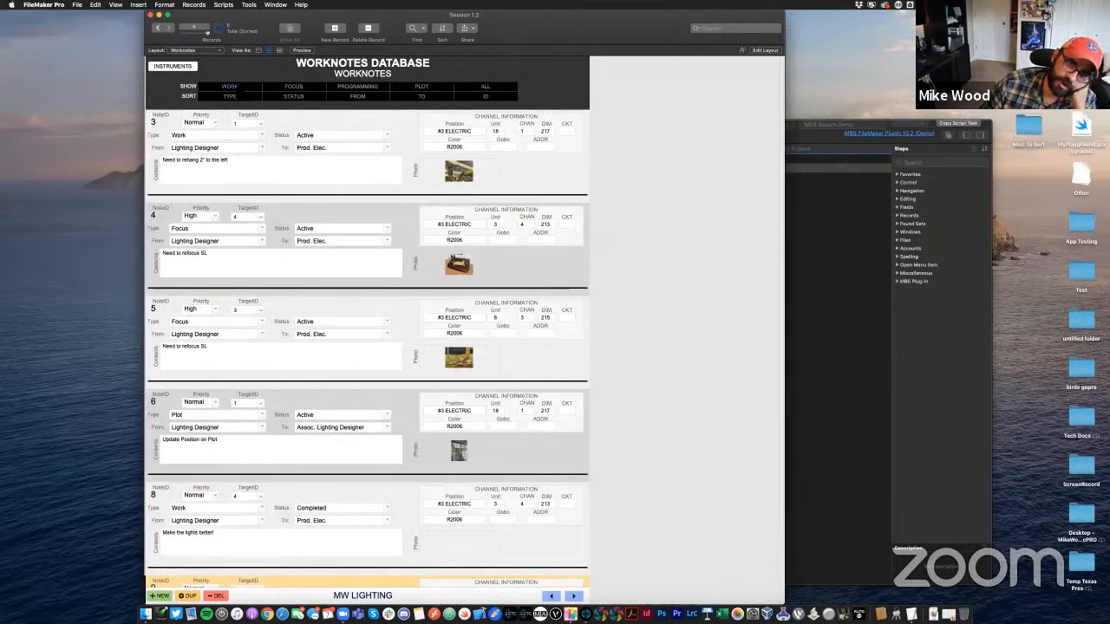
click(233, 97)
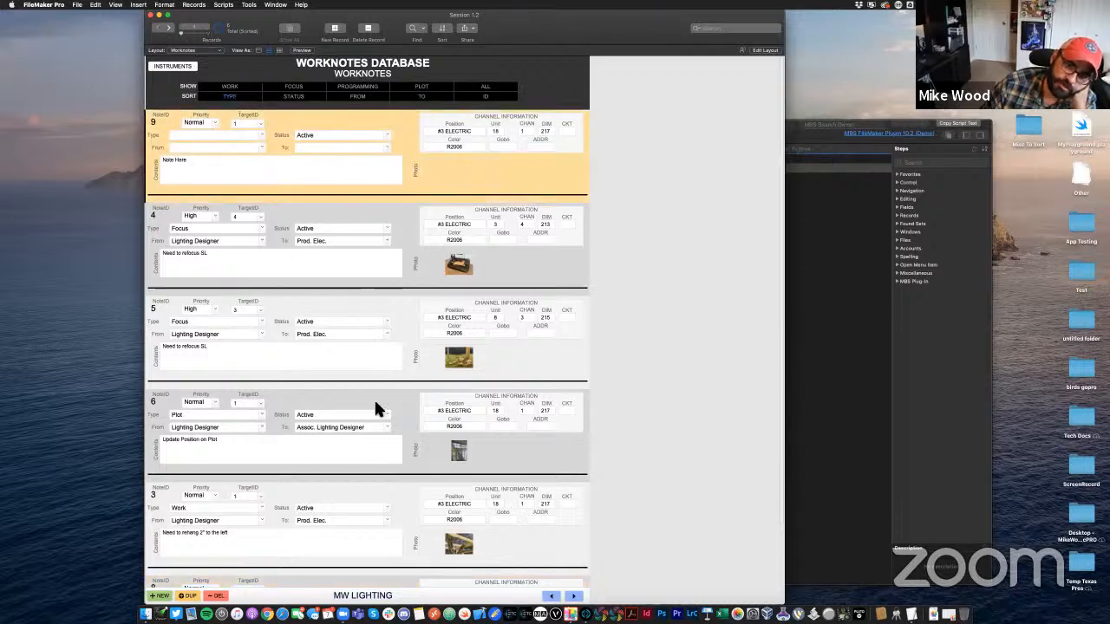
scroll(324, 278, down, 2)
scroll(323, 264, up, 2)
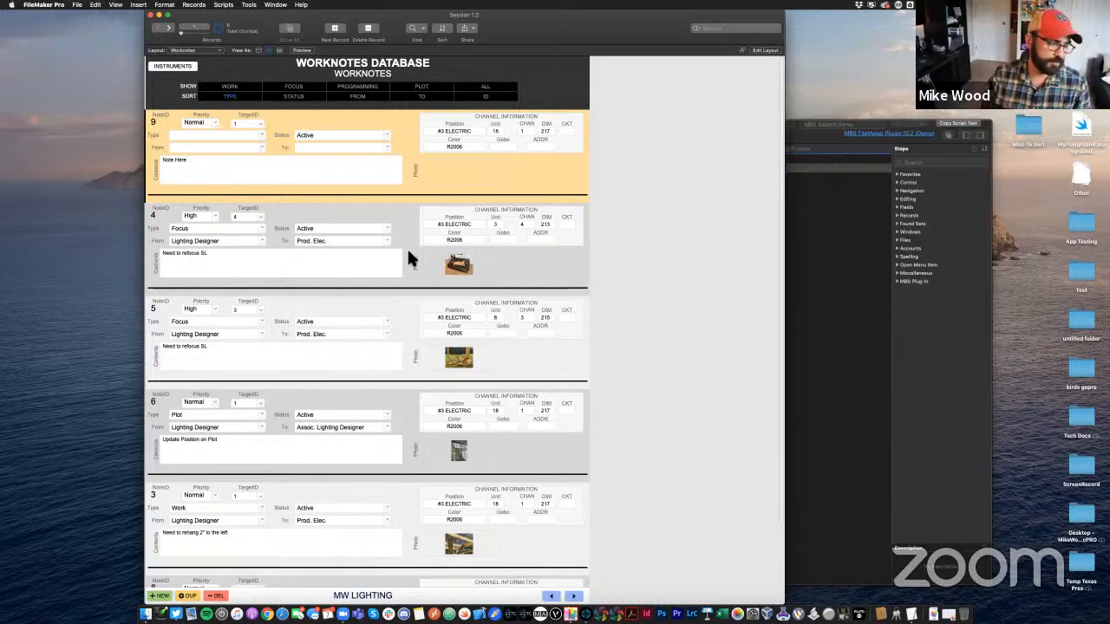
click(191, 42)
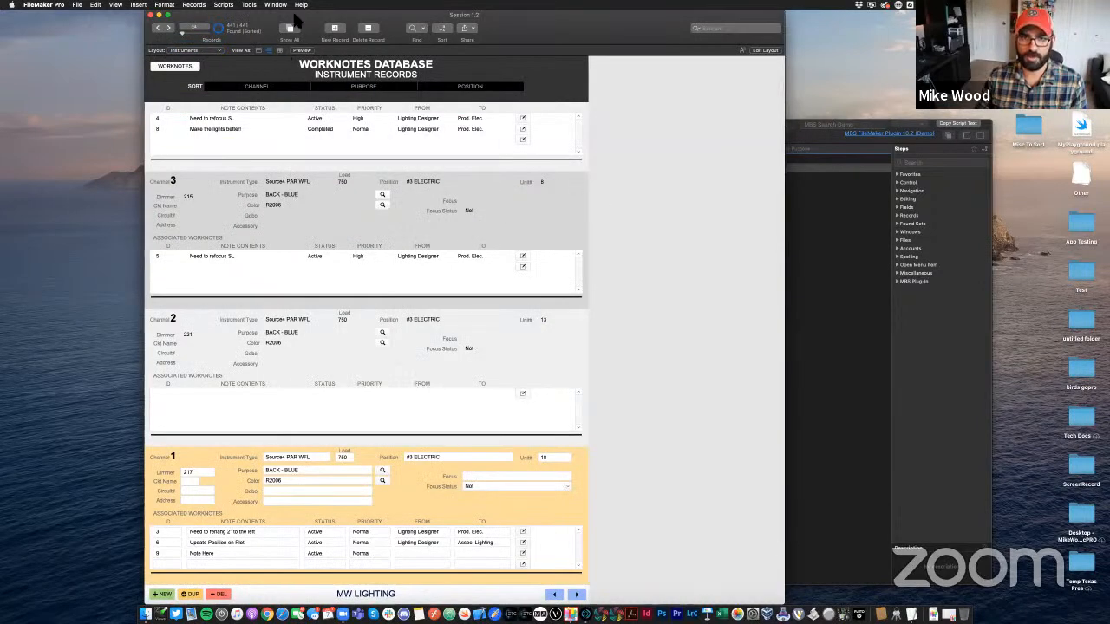
Zoom in on the instrument records and widen and reposition the database window to fit the full layout
click(115, 6)
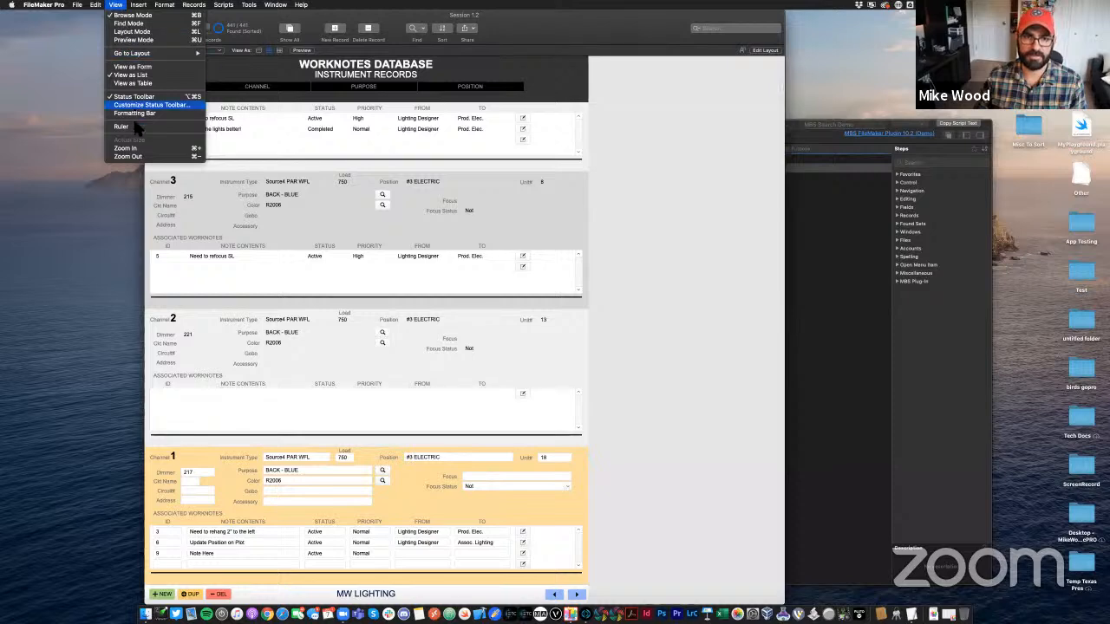
click(371, 211)
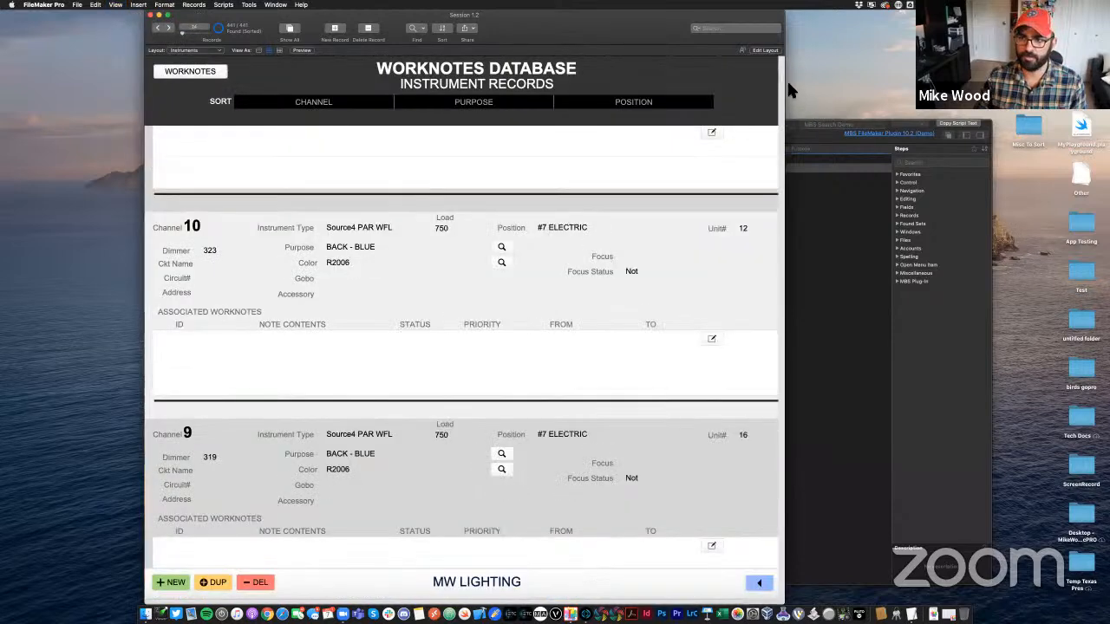
drag(787, 87, 883, 86)
drag(692, 14, 567, 7)
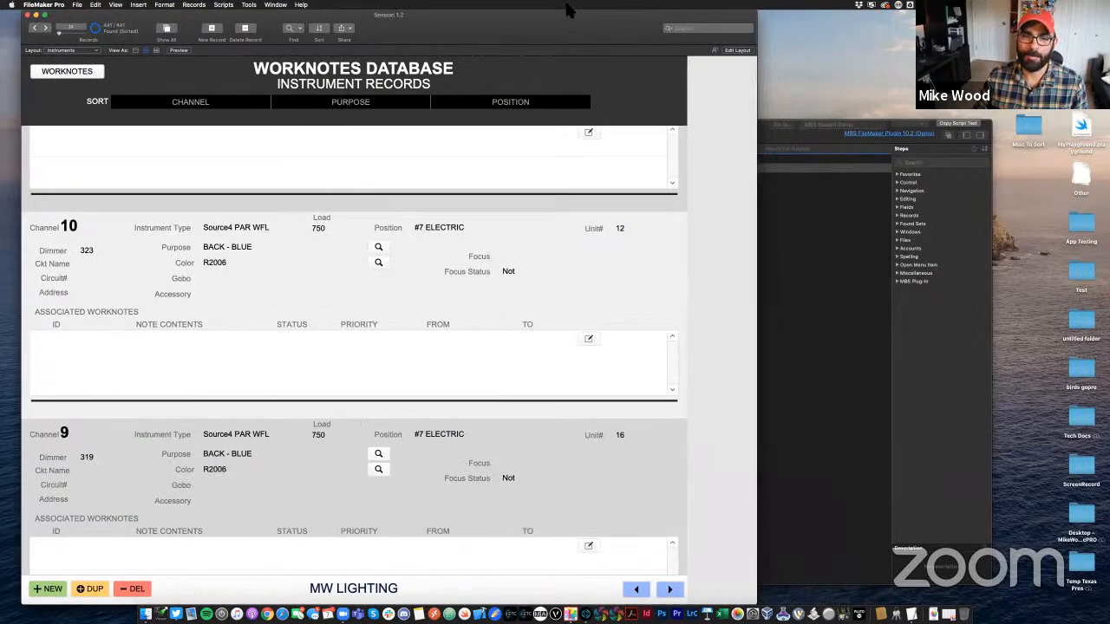
Compare the Search For Color and Search For Purpose scripts in the Script Workspace, and return to the instrument records window
click(814, 190)
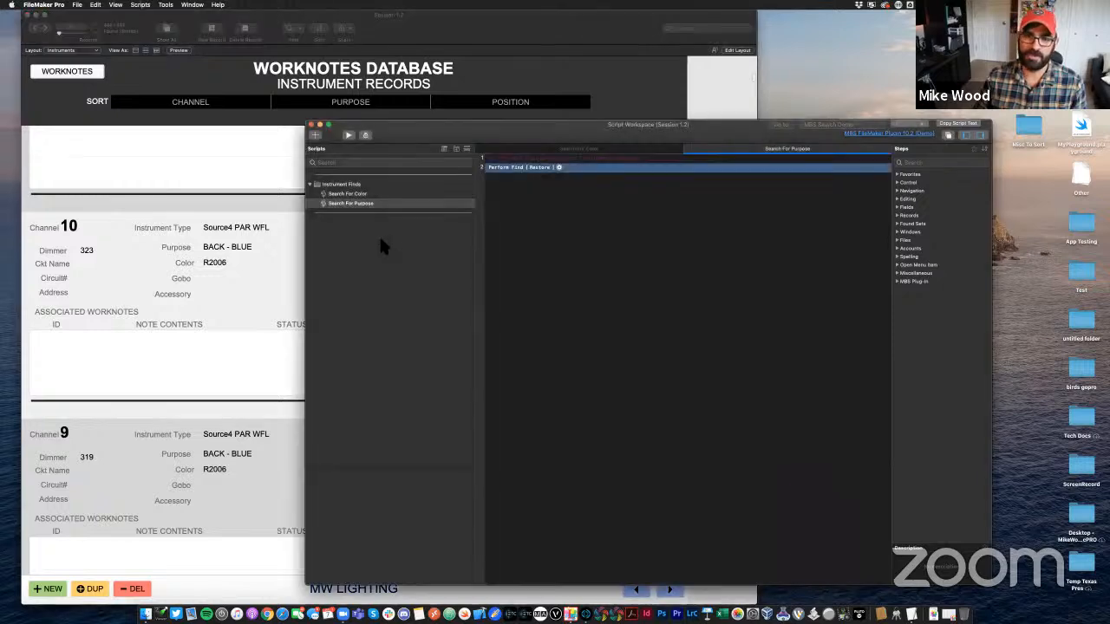
click(360, 194)
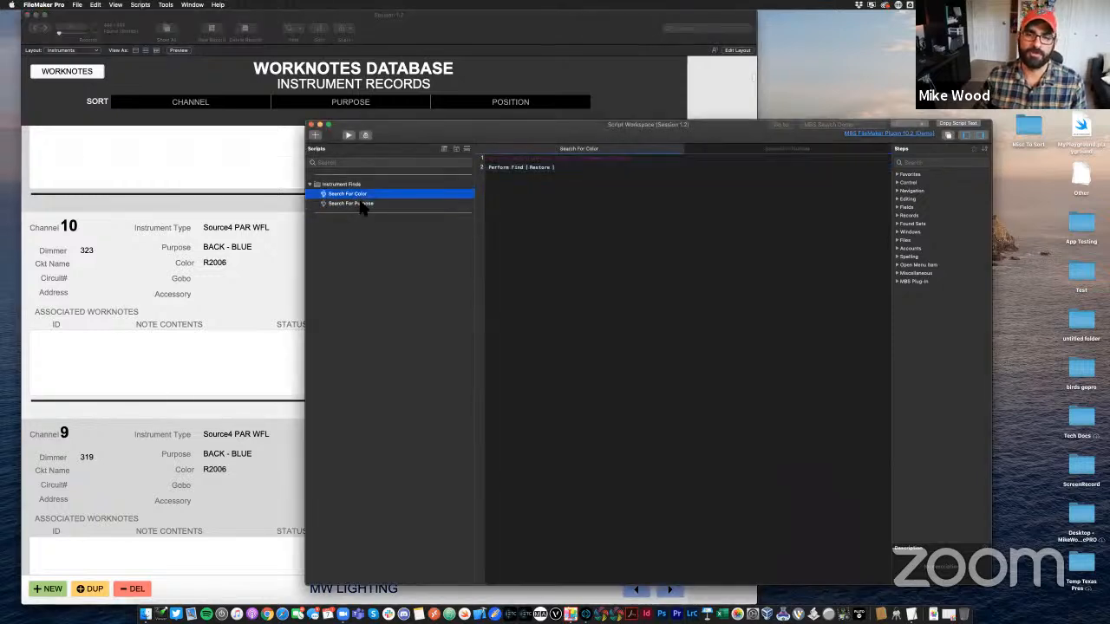
click(361, 205)
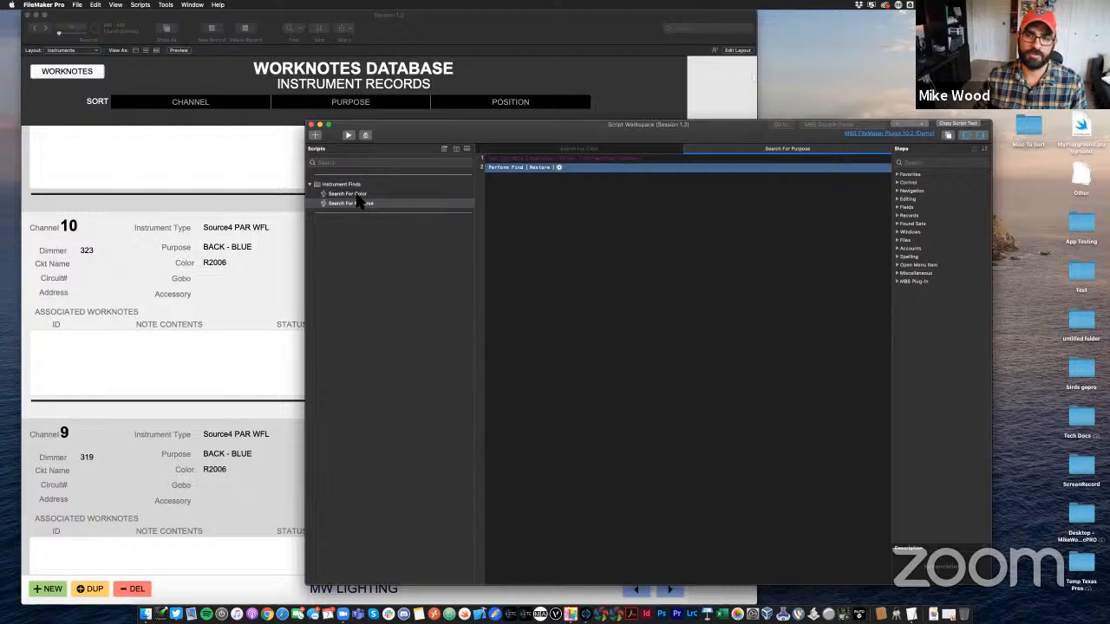
click(358, 194)
click(359, 203)
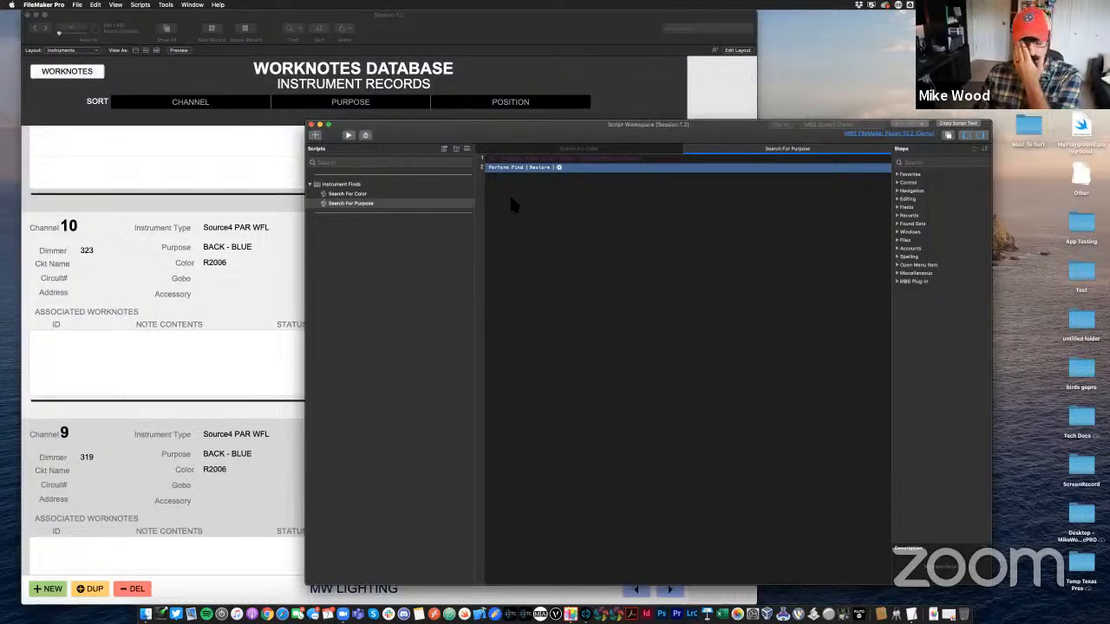
click(270, 212)
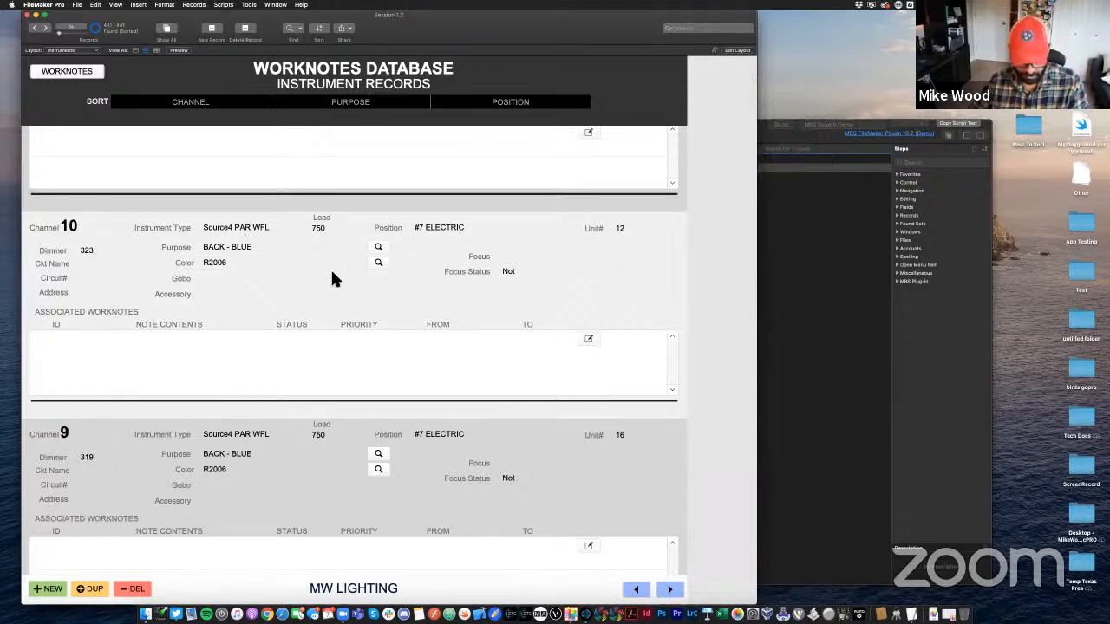
Open the Instruments layout for editing and examine the script and optional parameter assigned to the Color search button
key(super+l)
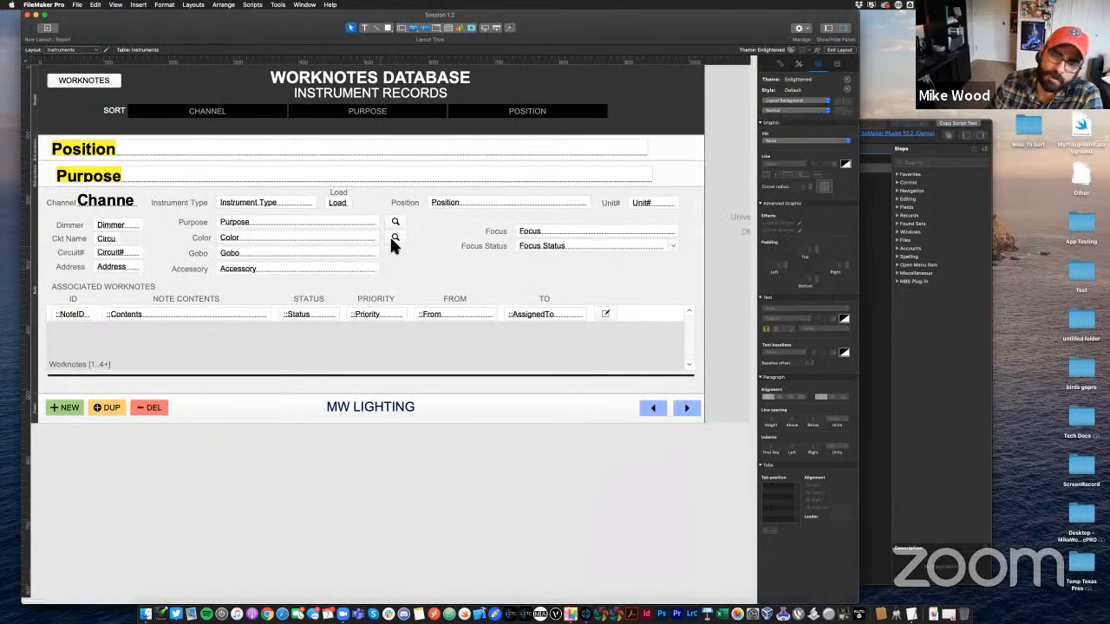
double_click(393, 238)
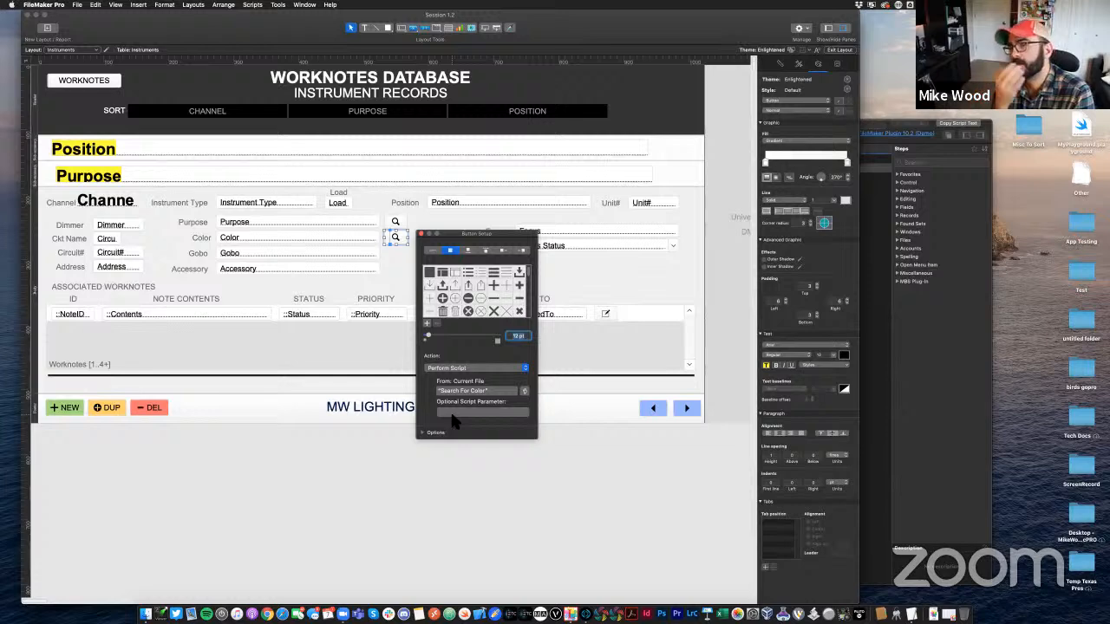
click(454, 412)
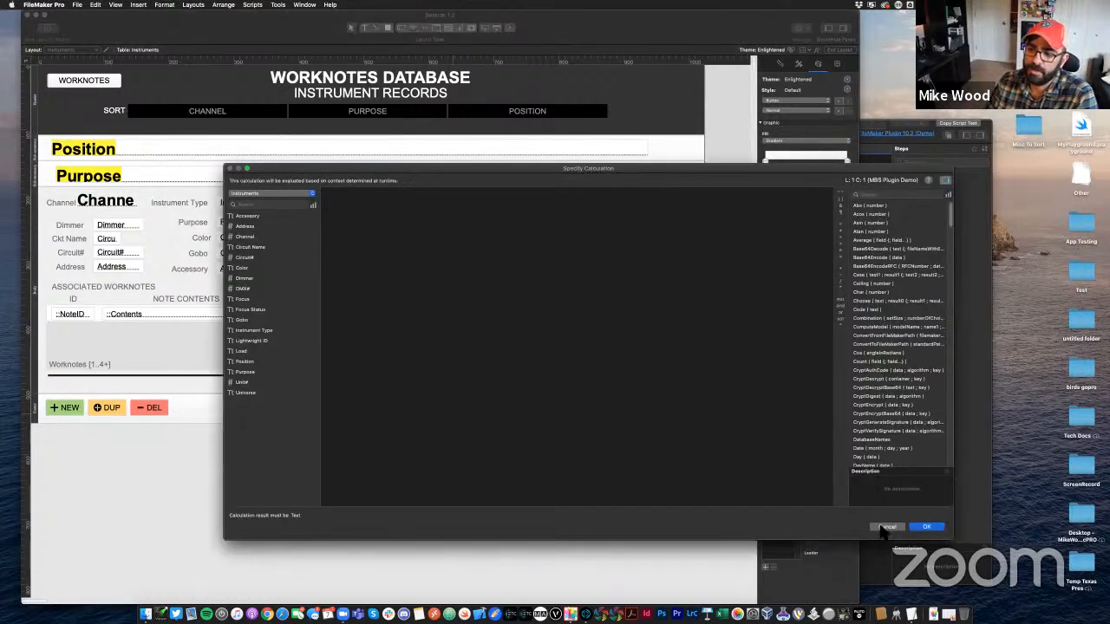
click(886, 527)
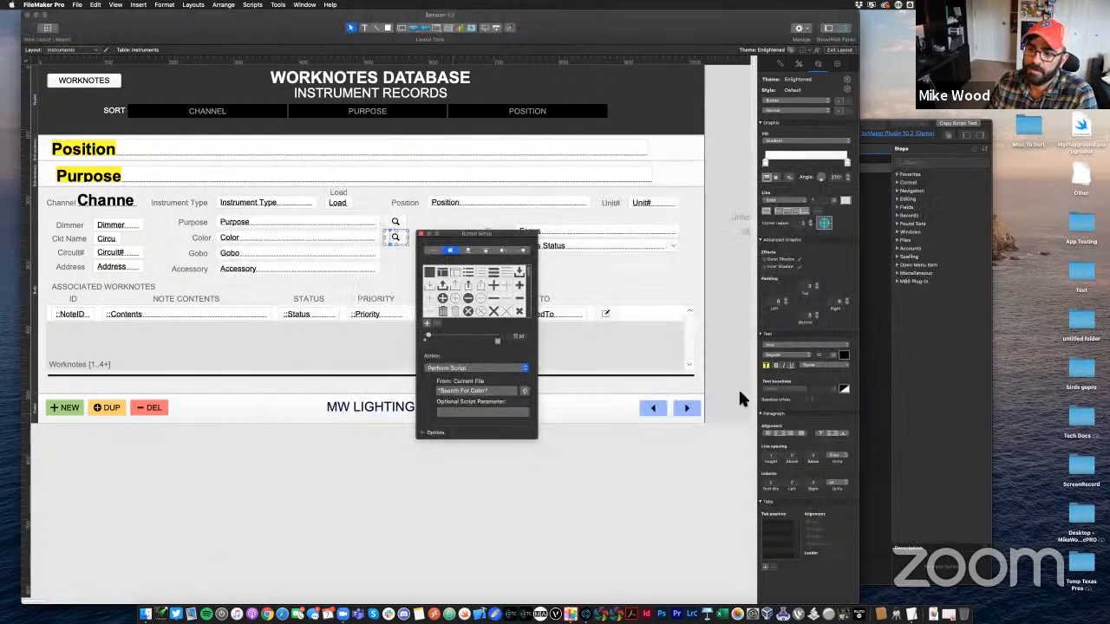
click(488, 392)
click(672, 389)
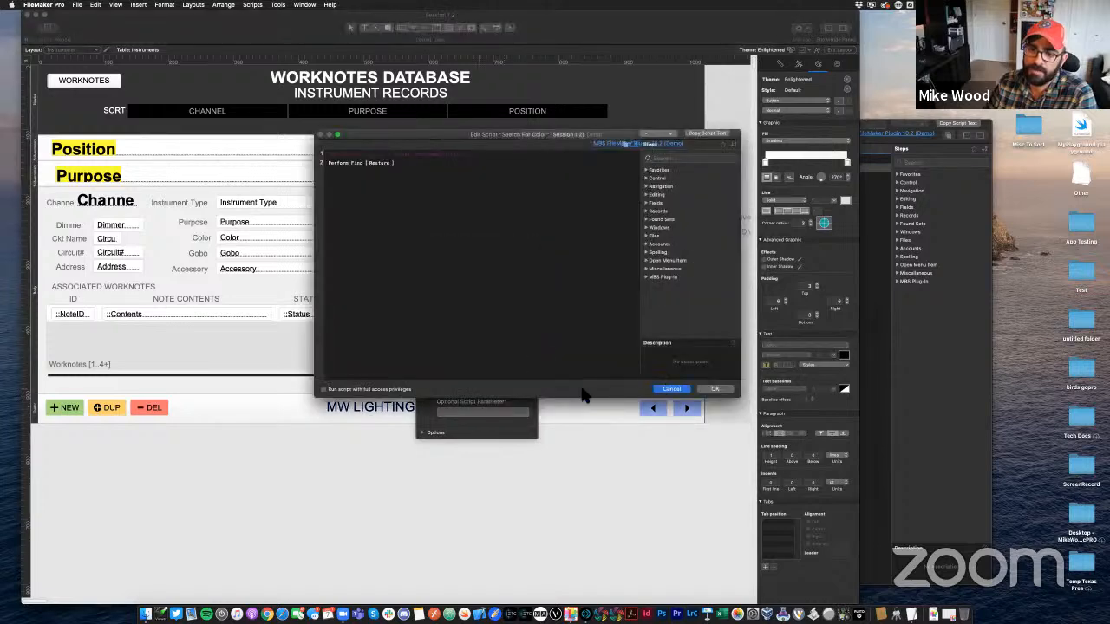
Set the Color search button's action to Do Nothing
click(482, 368)
click(458, 347)
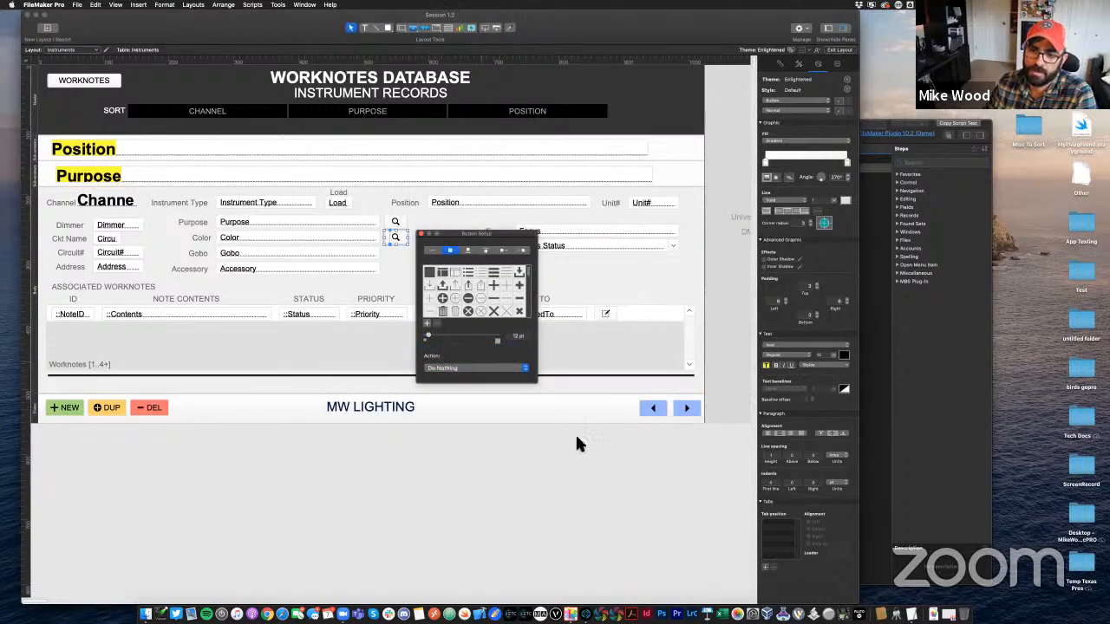
click(461, 369)
click(458, 391)
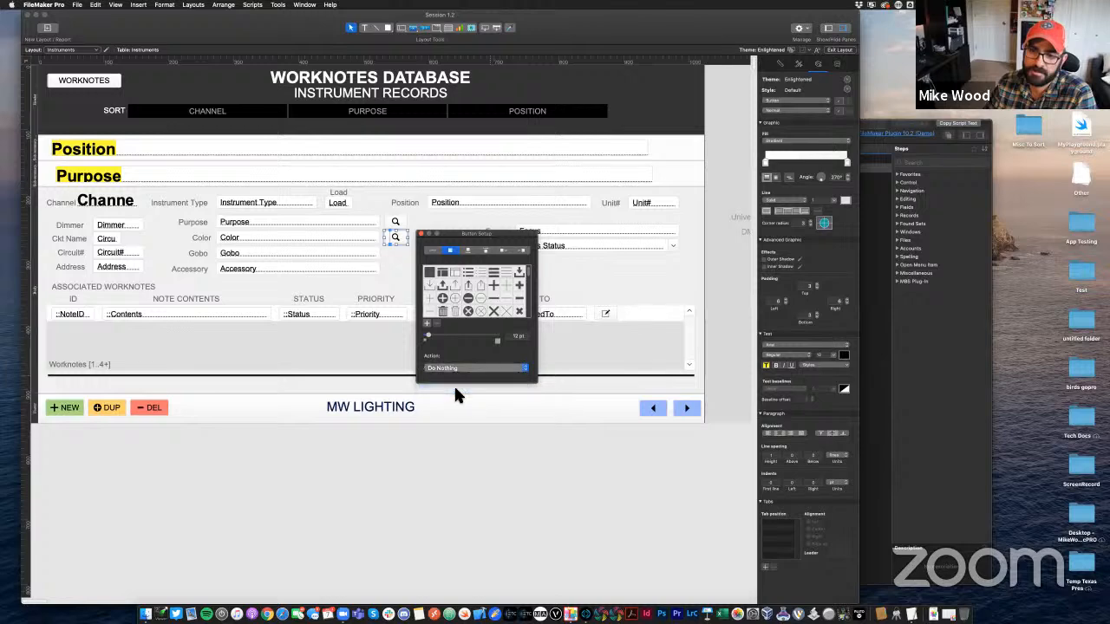
click(462, 369)
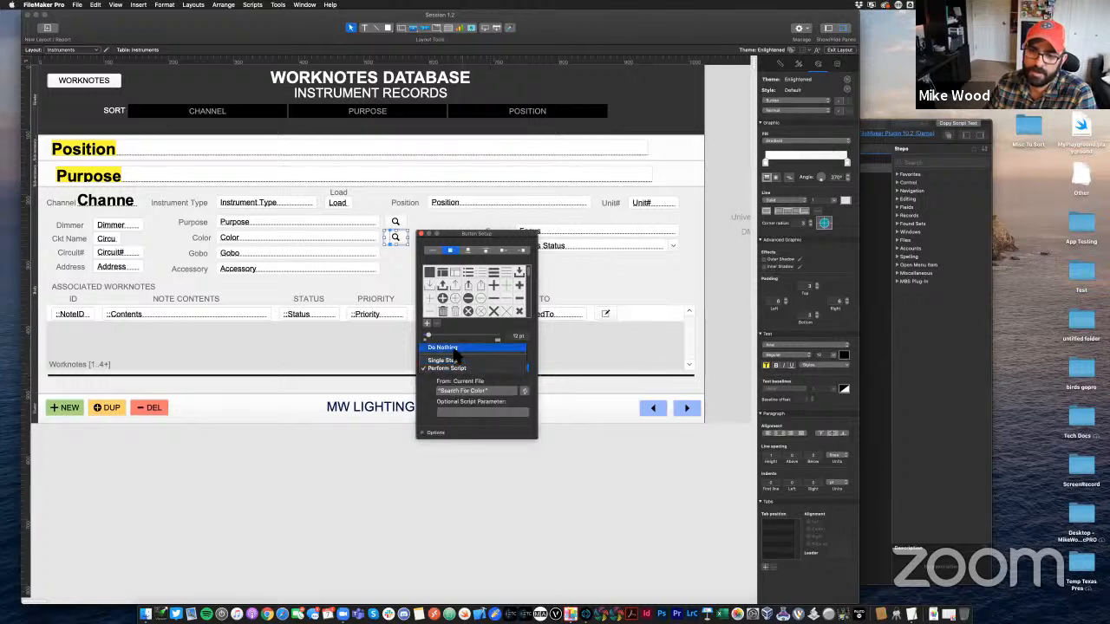
click(449, 348)
click(523, 490)
double_click(397, 237)
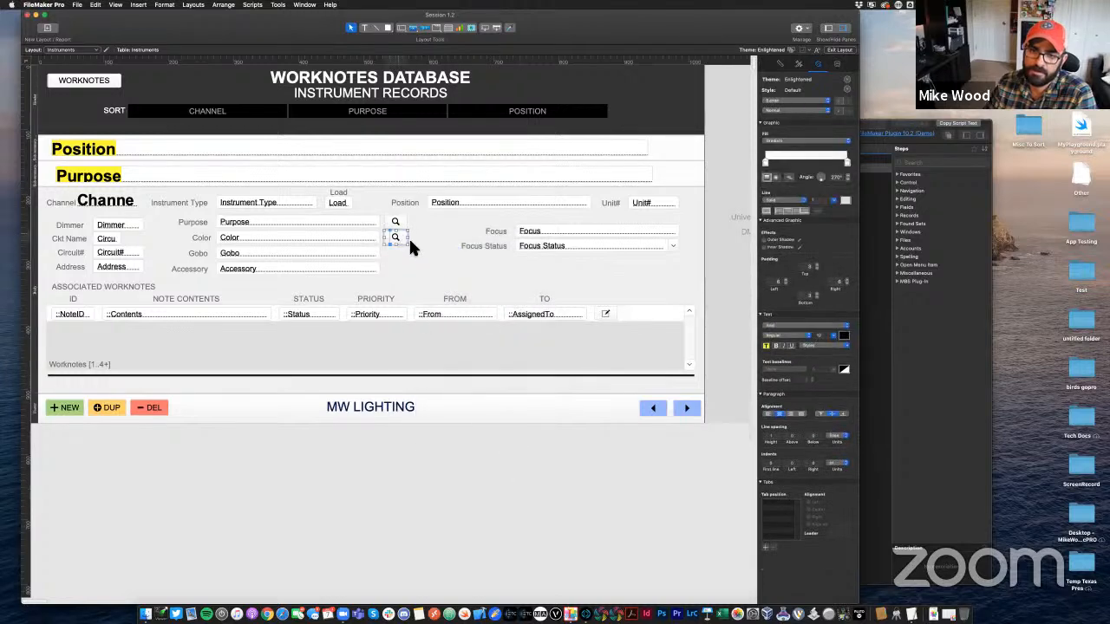
click(460, 367)
click(453, 389)
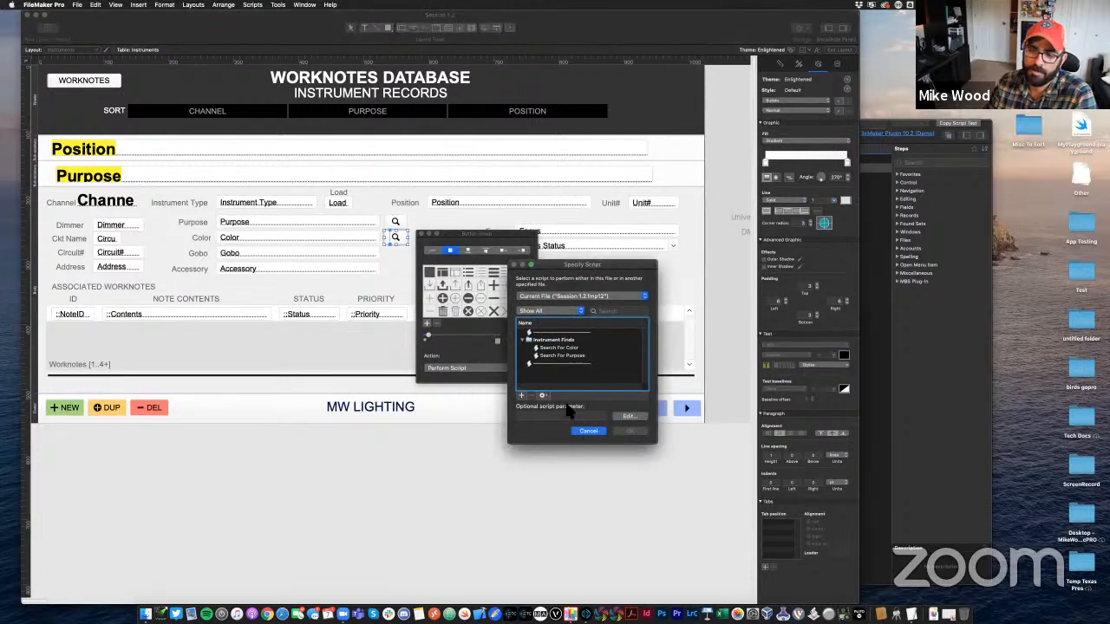
click(586, 431)
Create a script named "Find By Field" and place it first in the Instrument Finds folder, above Search For Color
click(874, 205)
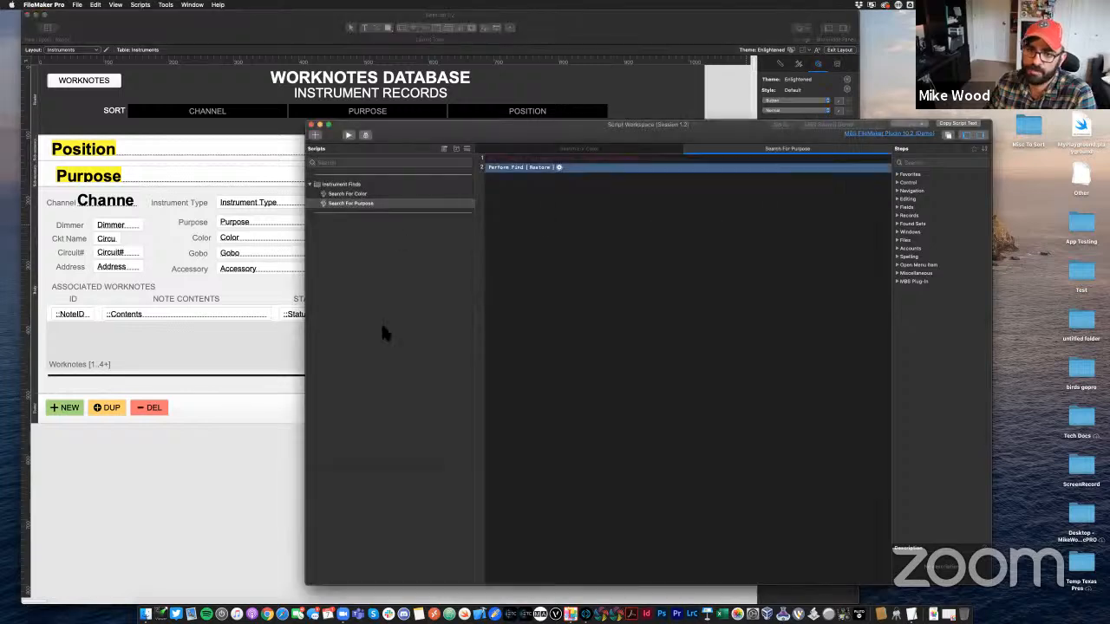
click(315, 135)
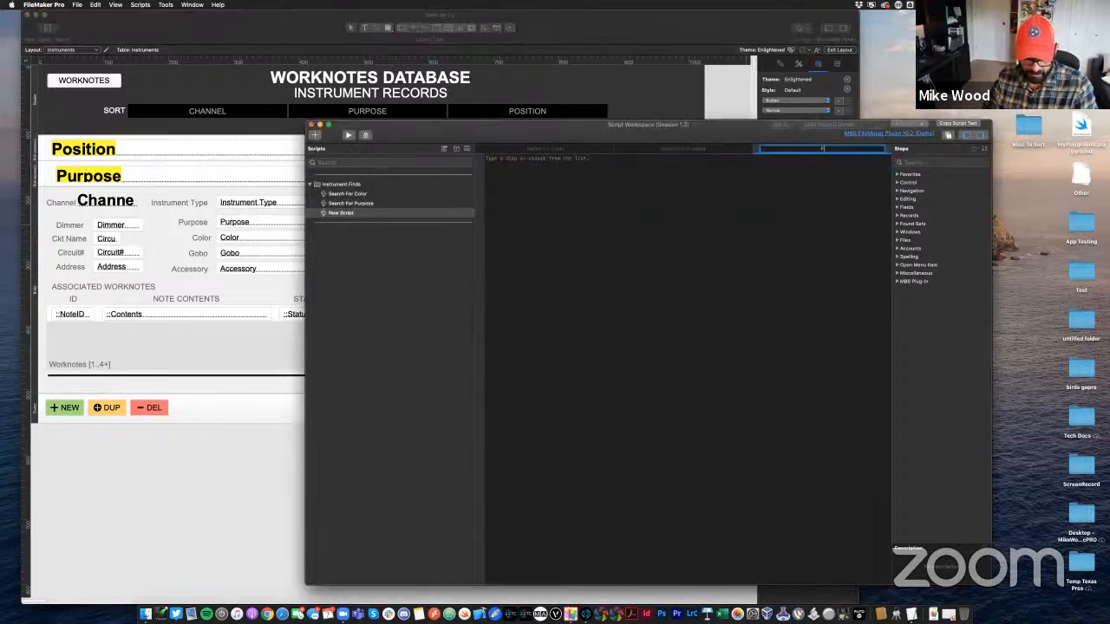
text(Find By Field)
key(Return)
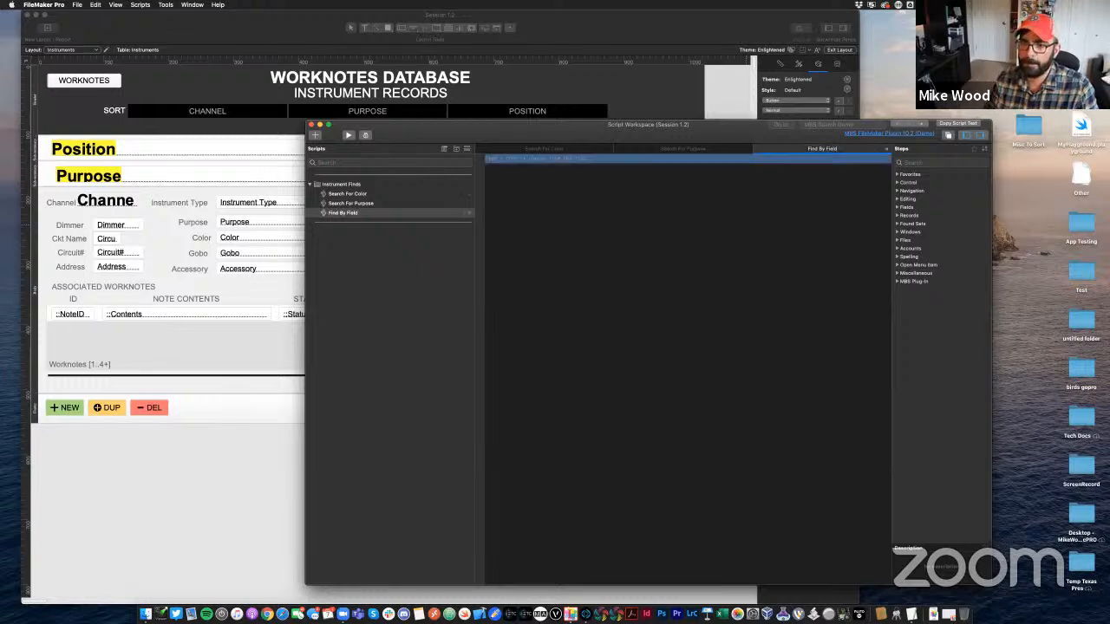
drag(355, 213, 359, 192)
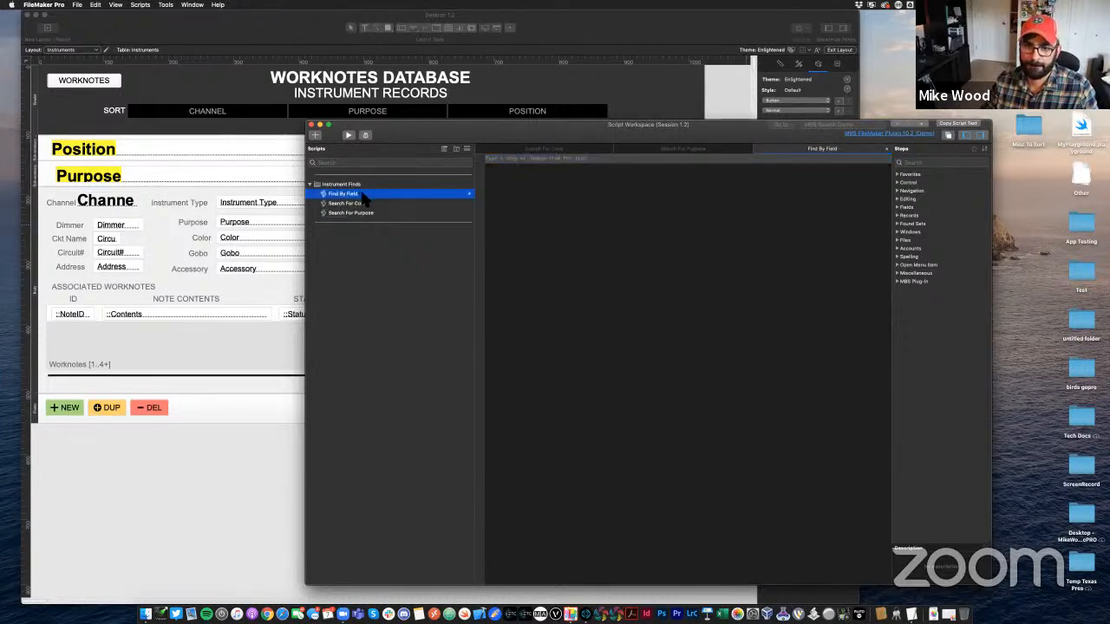
click(763, 197)
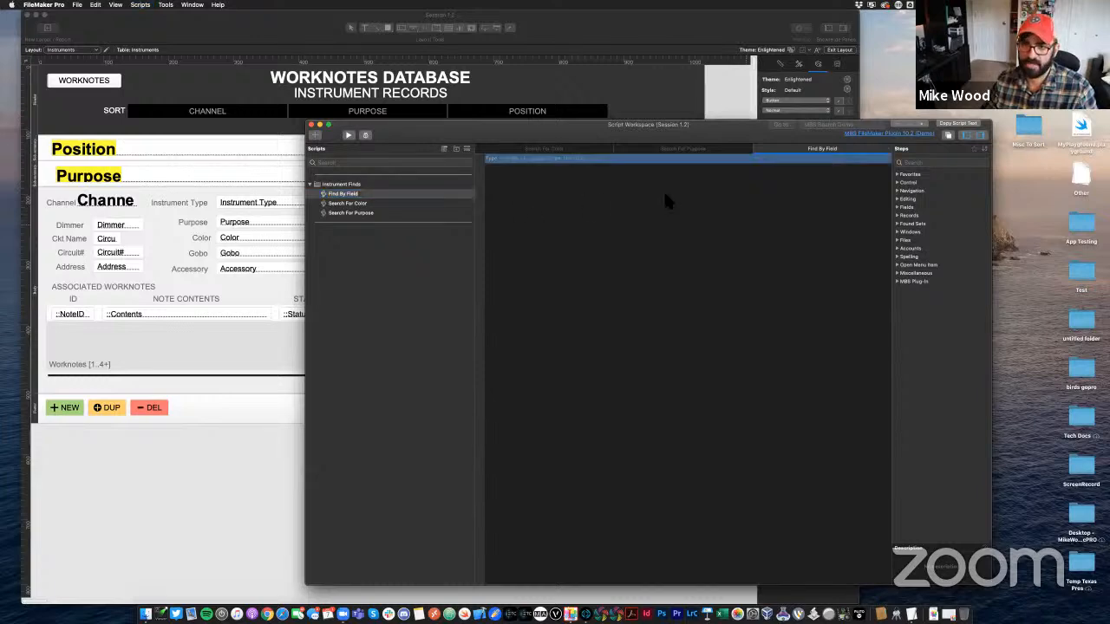
Make the Color search button on the Instruments layout perform the Find By Field script with the parameter "Color"
click(622, 52)
double_click(396, 237)
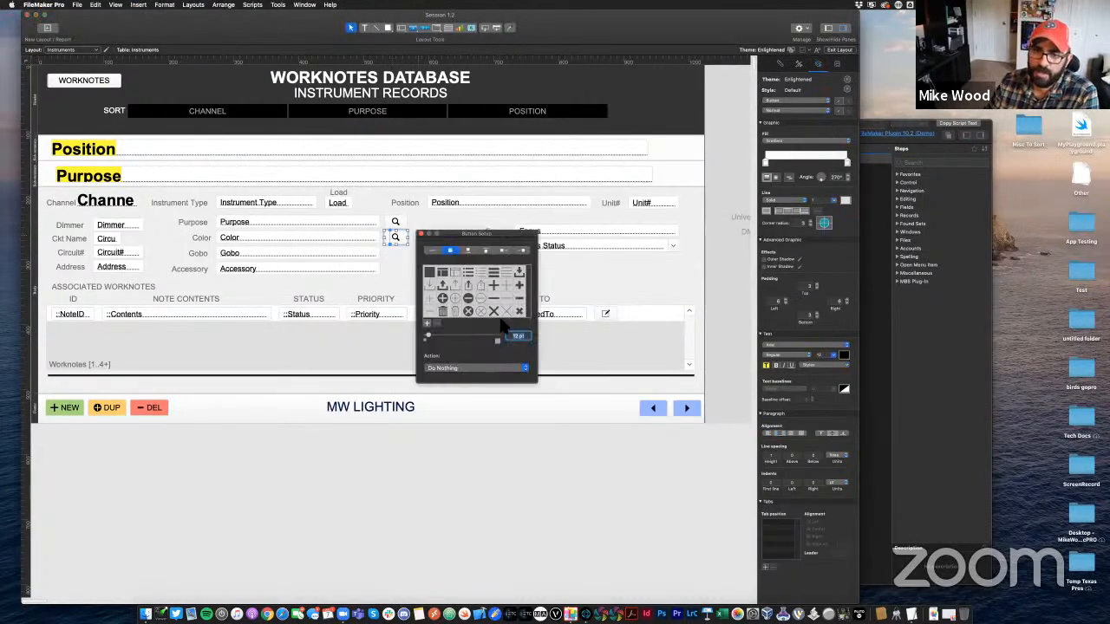
click(512, 372)
click(504, 390)
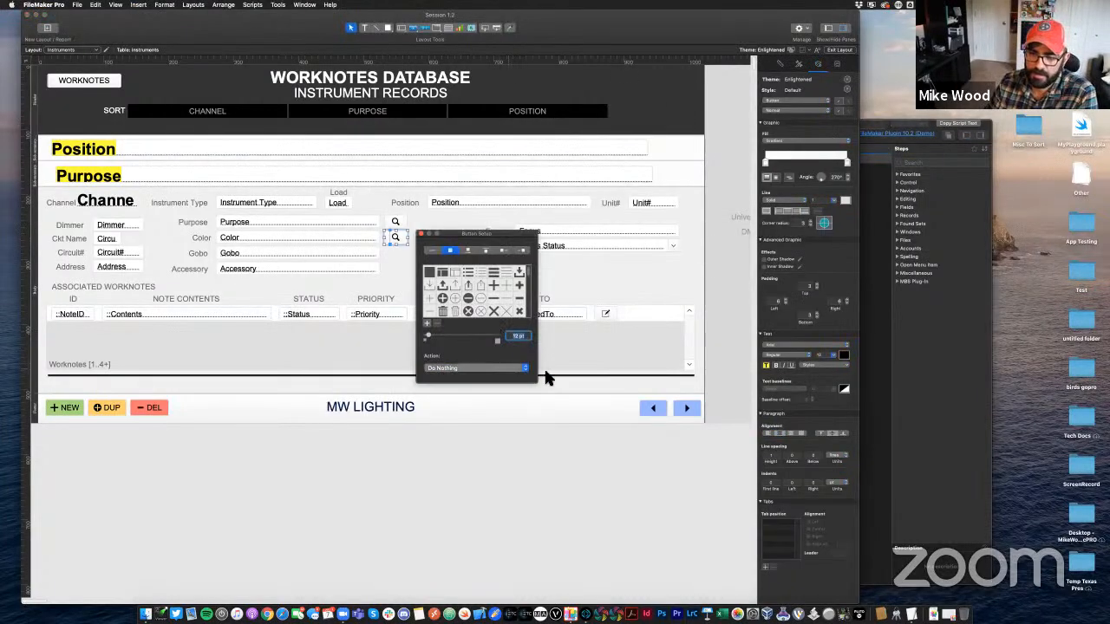
click(558, 349)
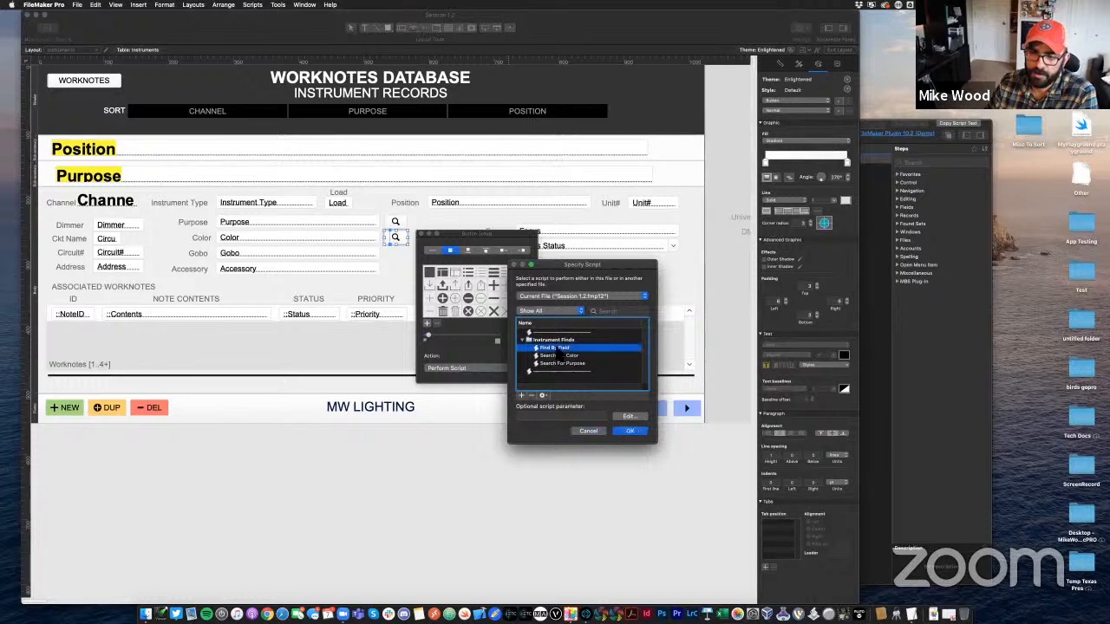
click(540, 418)
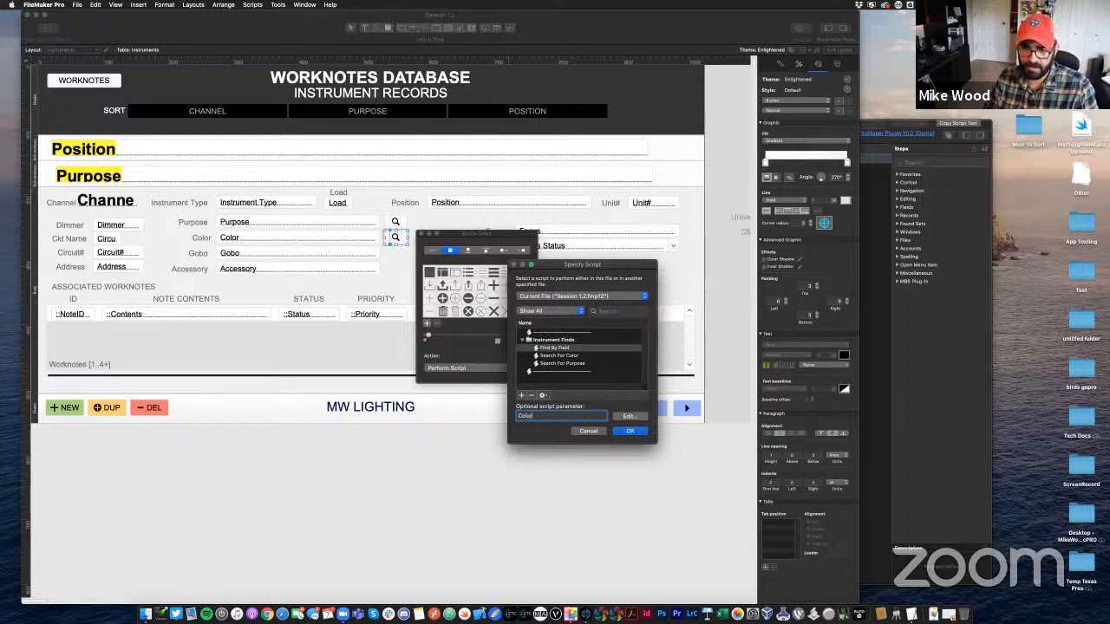
text(Color)
key(Return)
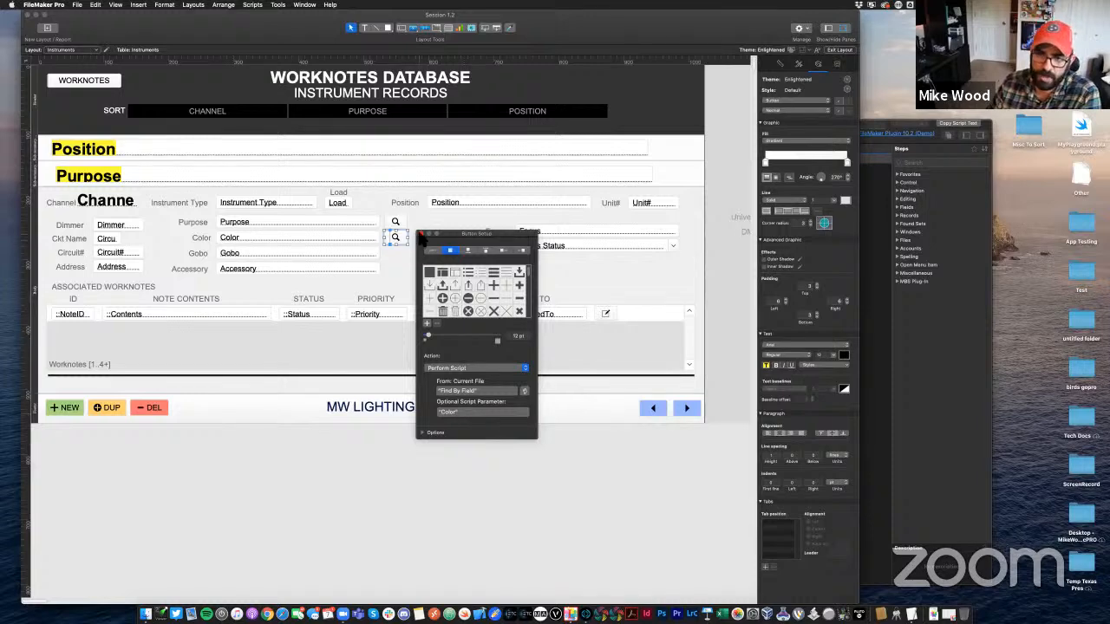
click(421, 234)
Make the Purpose search button perform the Find By Field script with the parameter "Purpose"
double_click(396, 222)
double_click(498, 376)
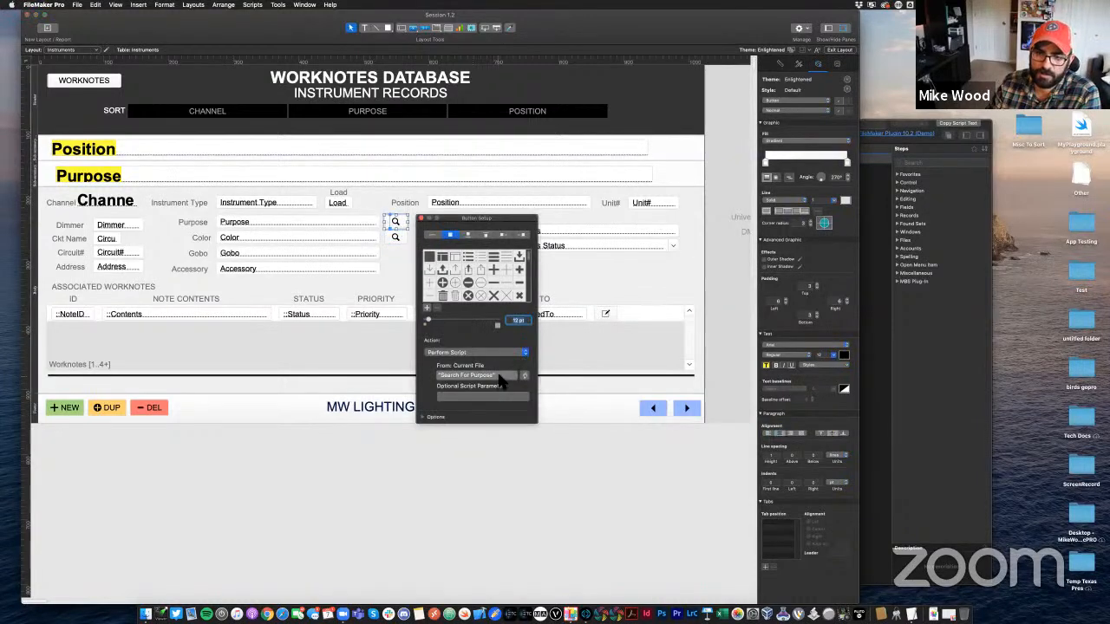
click(672, 389)
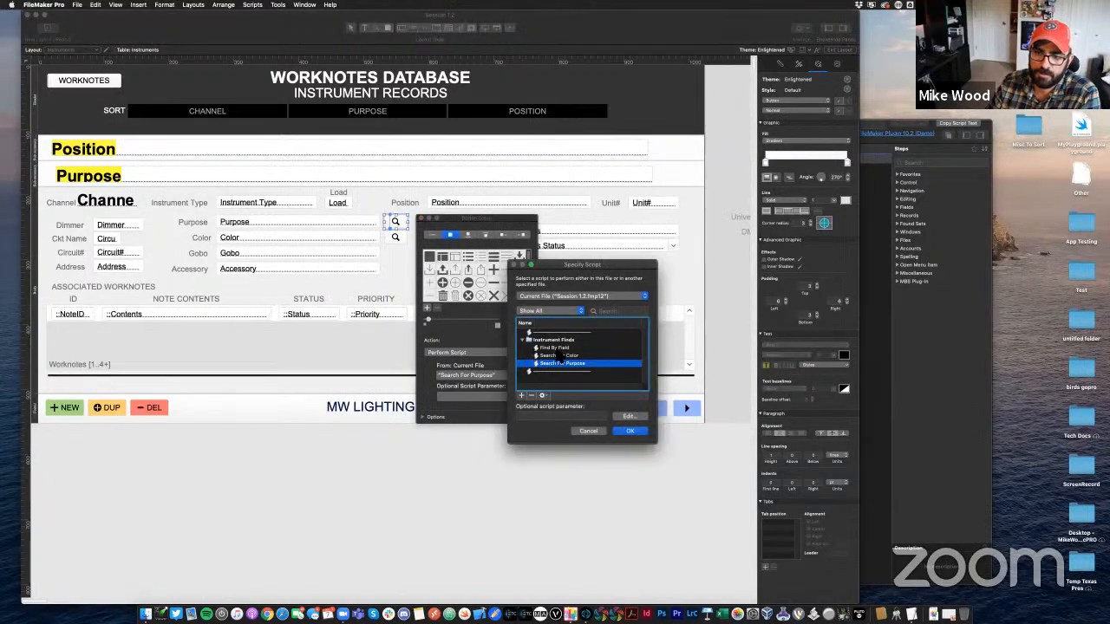
double_click(554, 347)
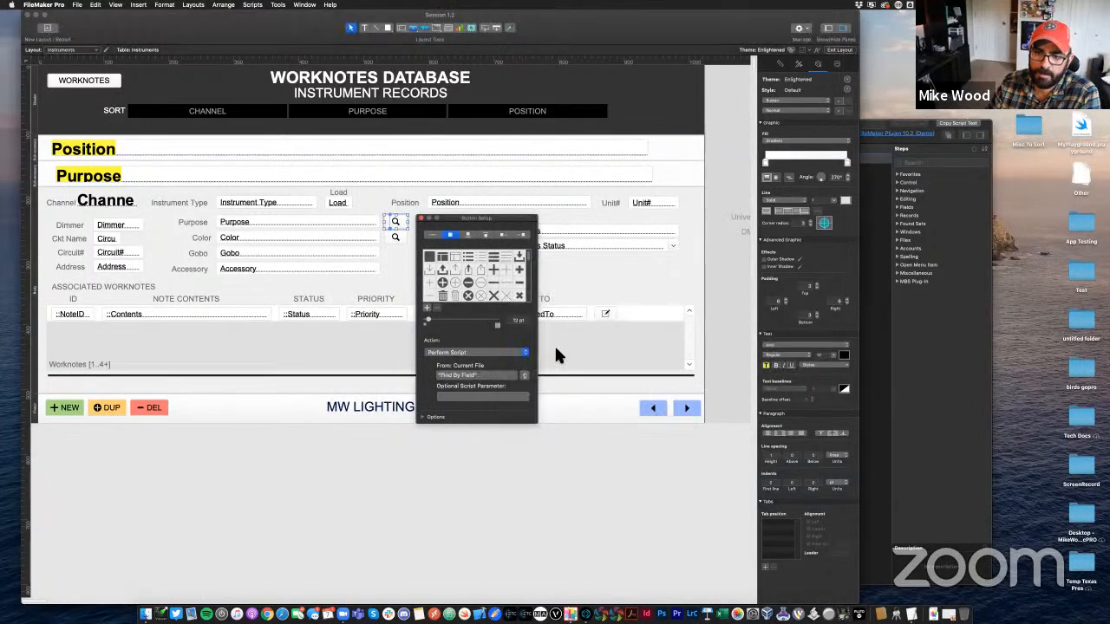
click(466, 396)
text(i)
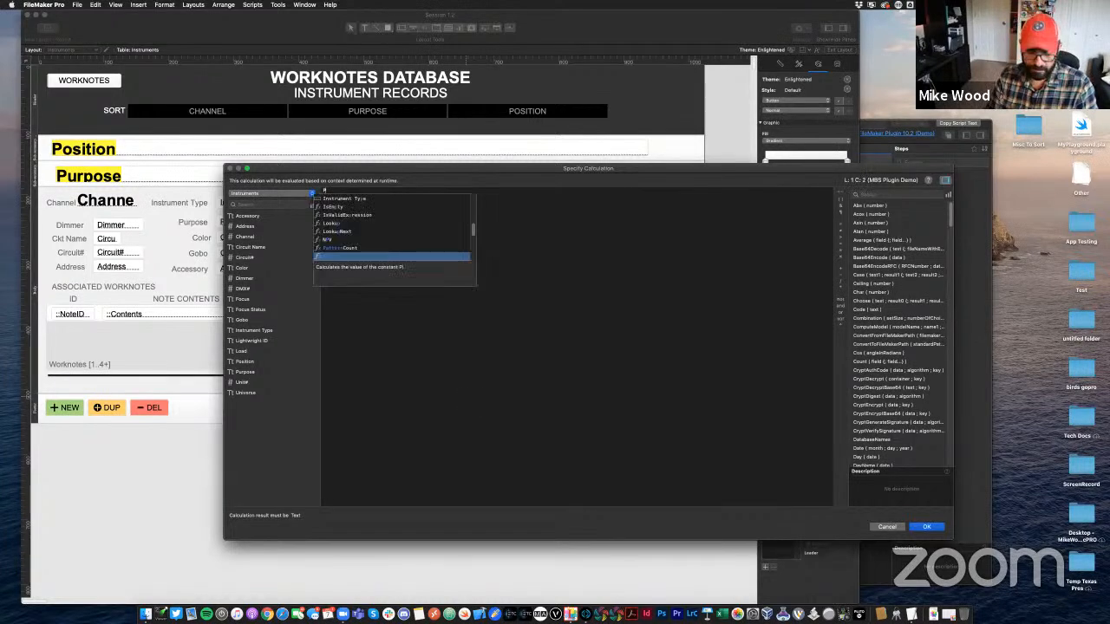
key(BackSpace)
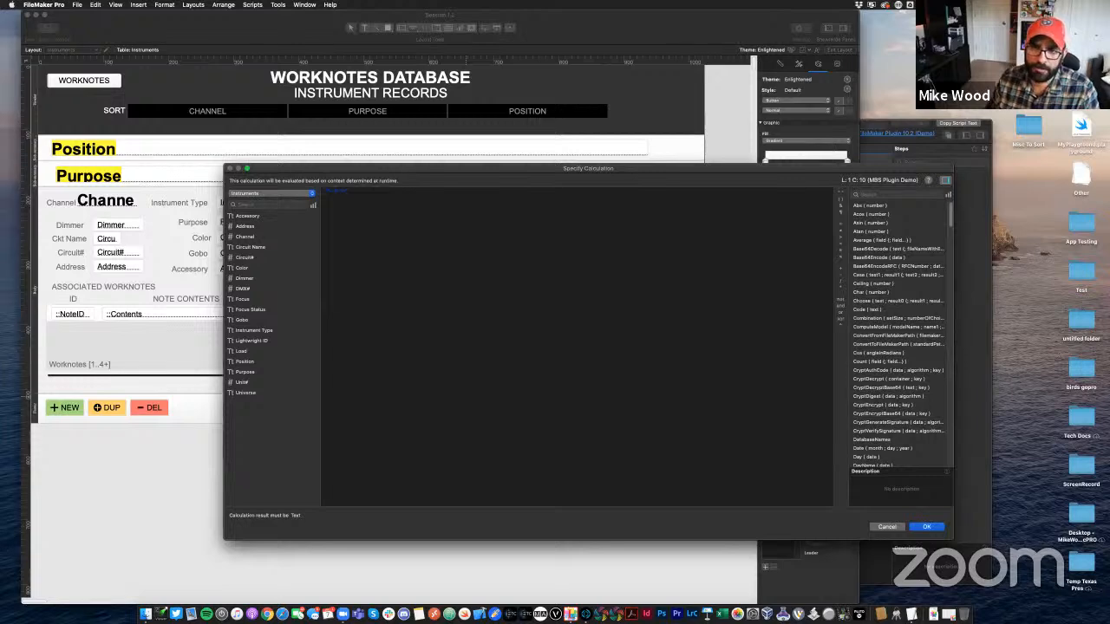
key(Return)
click(485, 487)
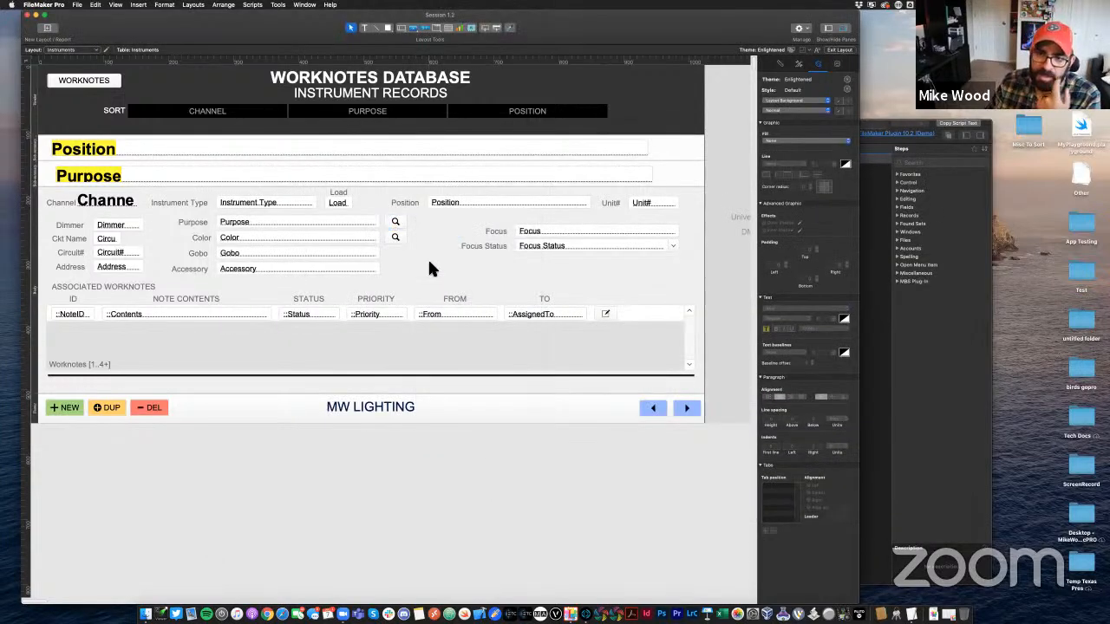
Duplicate the Color search button beside the Gobo field and change the copy's script parameter to "Gobo"
click(396, 237)
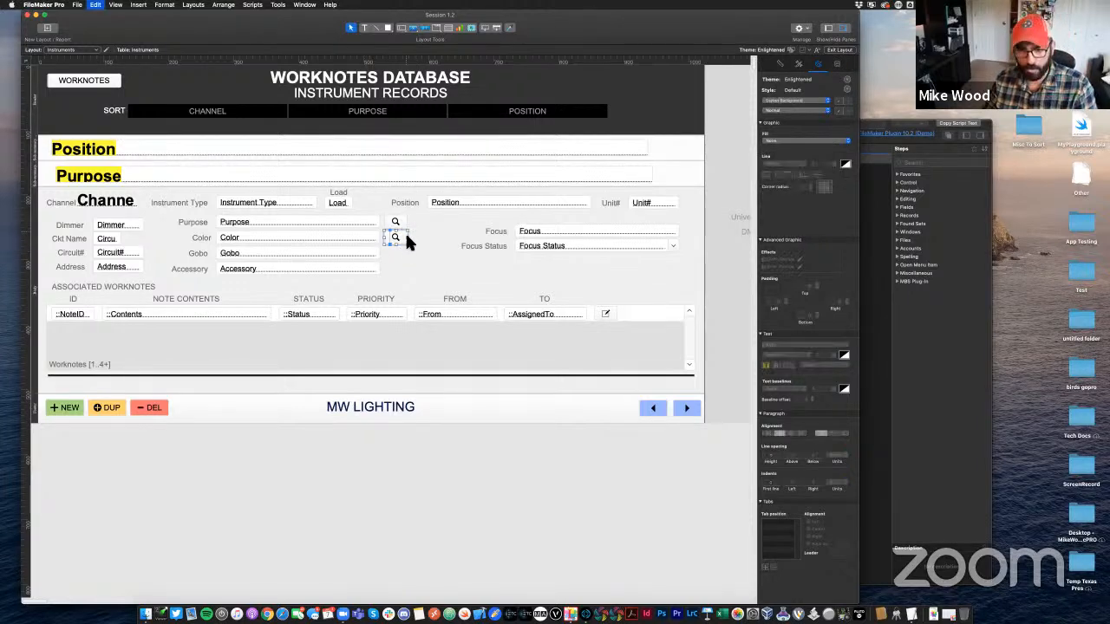
drag(405, 233, 397, 258)
double_click(400, 257)
click(454, 430)
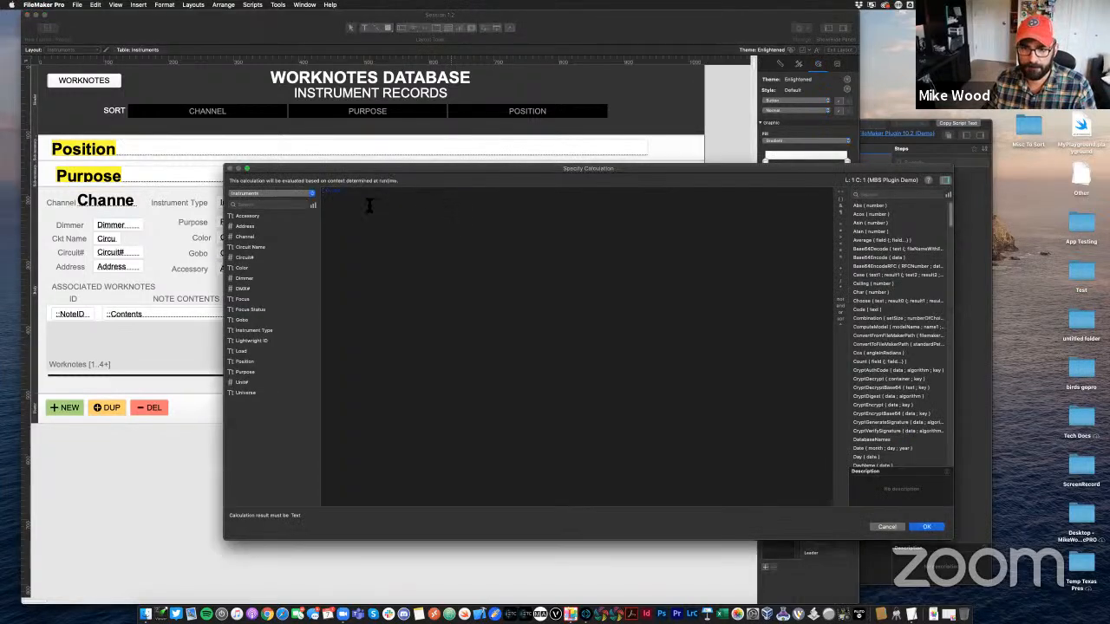
double_click(335, 192)
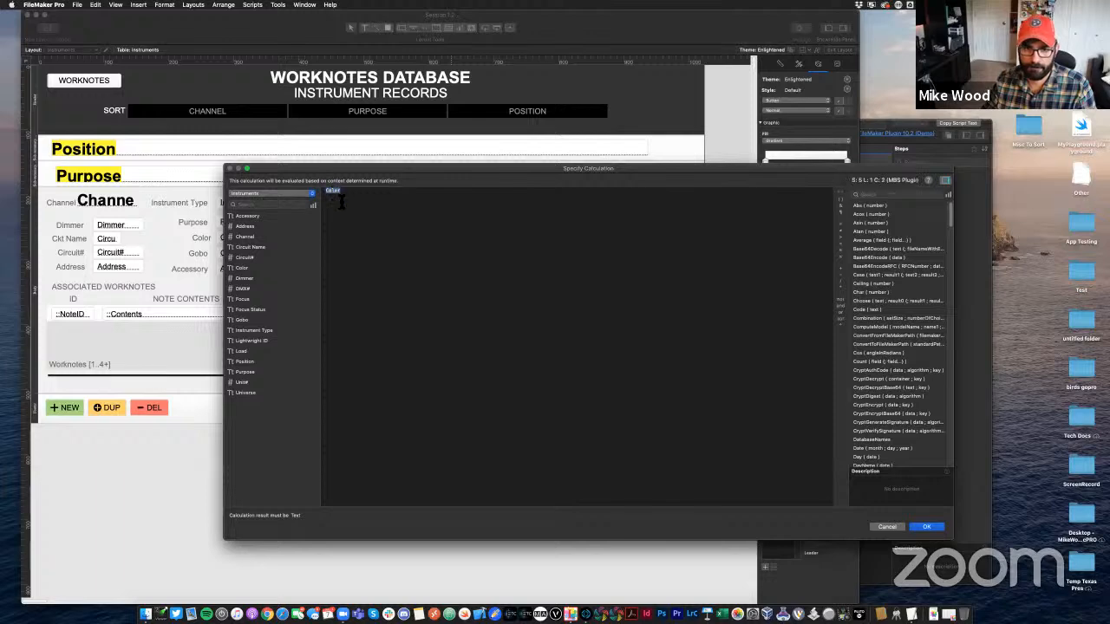
text(Gobo)
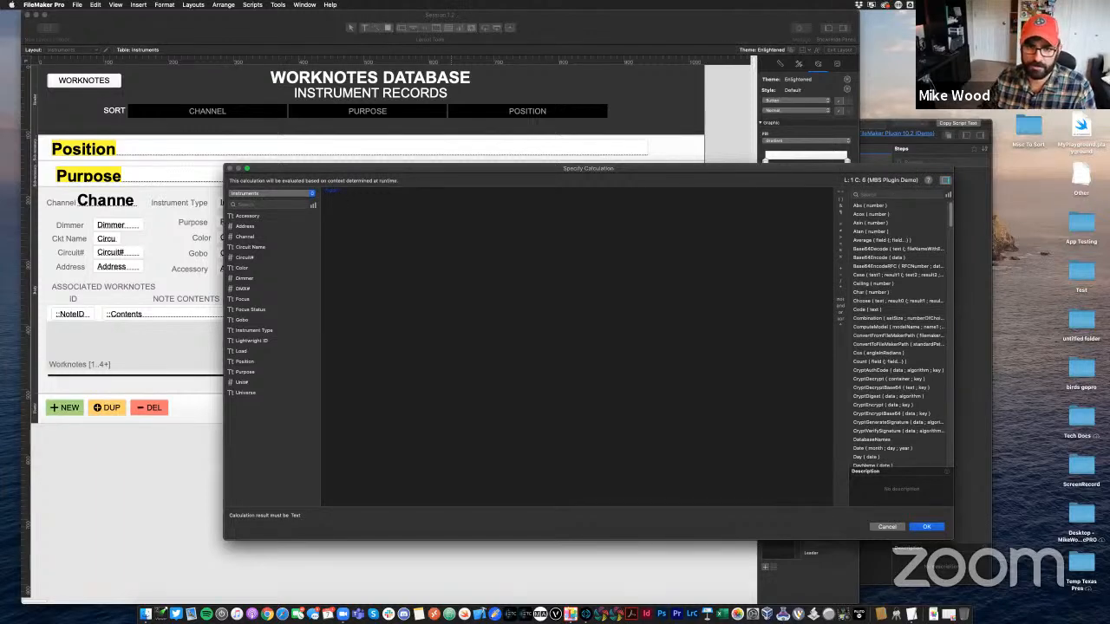
key(Return)
click(415, 261)
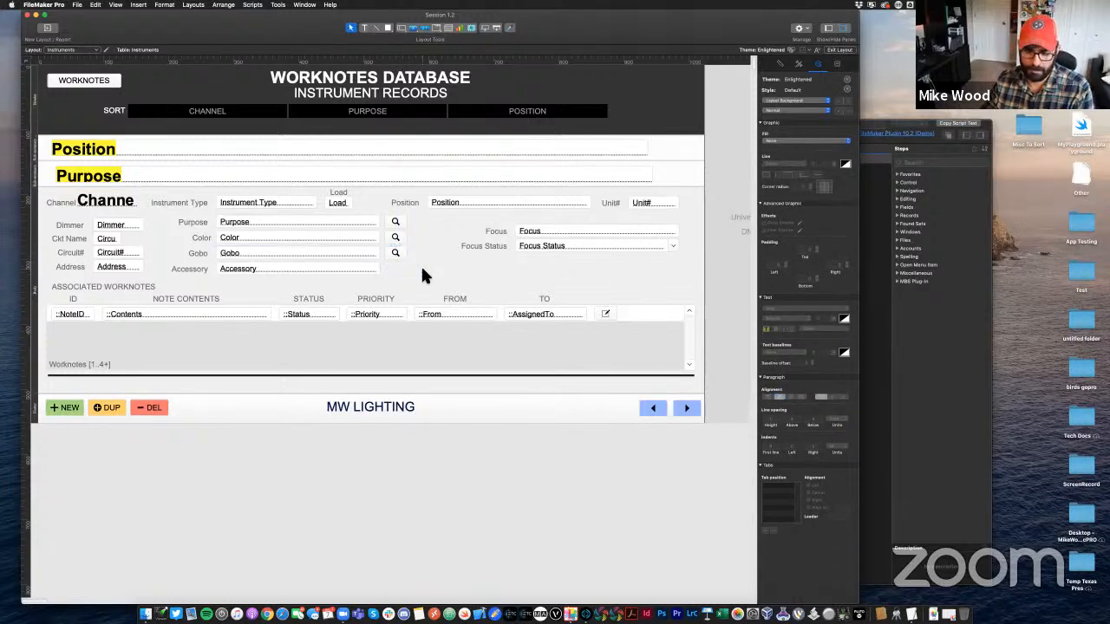
Return to browsing the instrument records and add a Set Variable step to the empty Find By Field script
key(super+b)
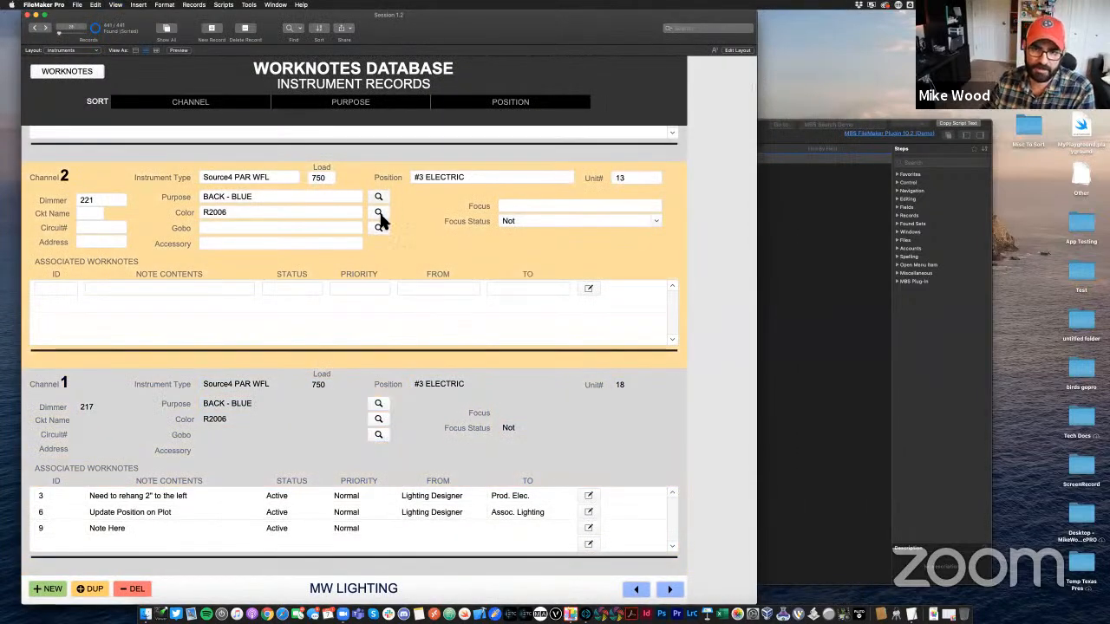
click(856, 261)
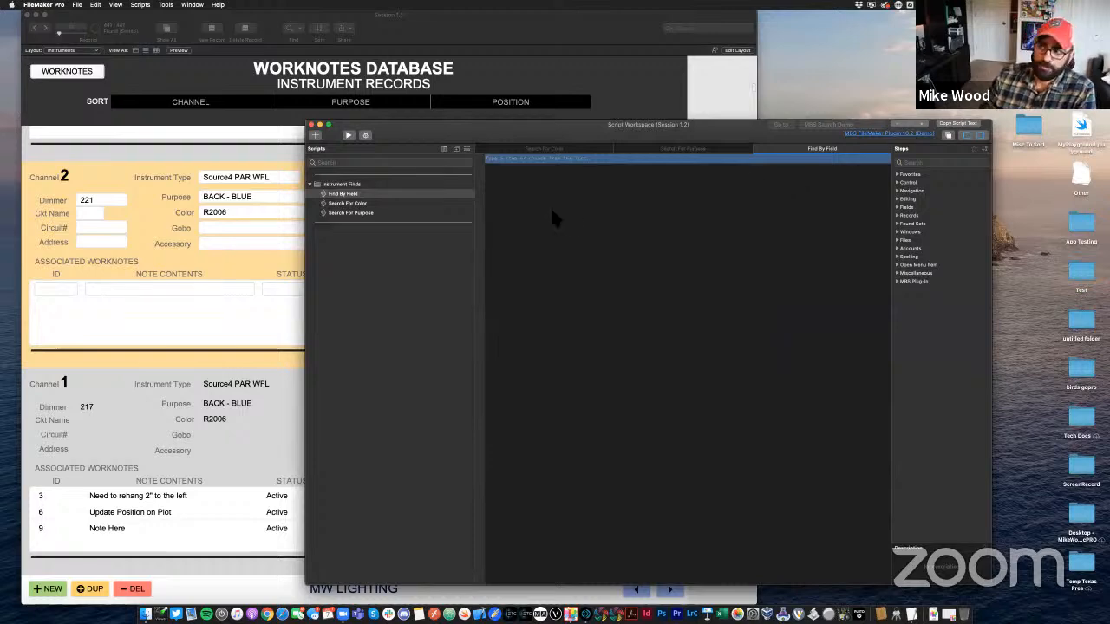
click(516, 177)
click(506, 162)
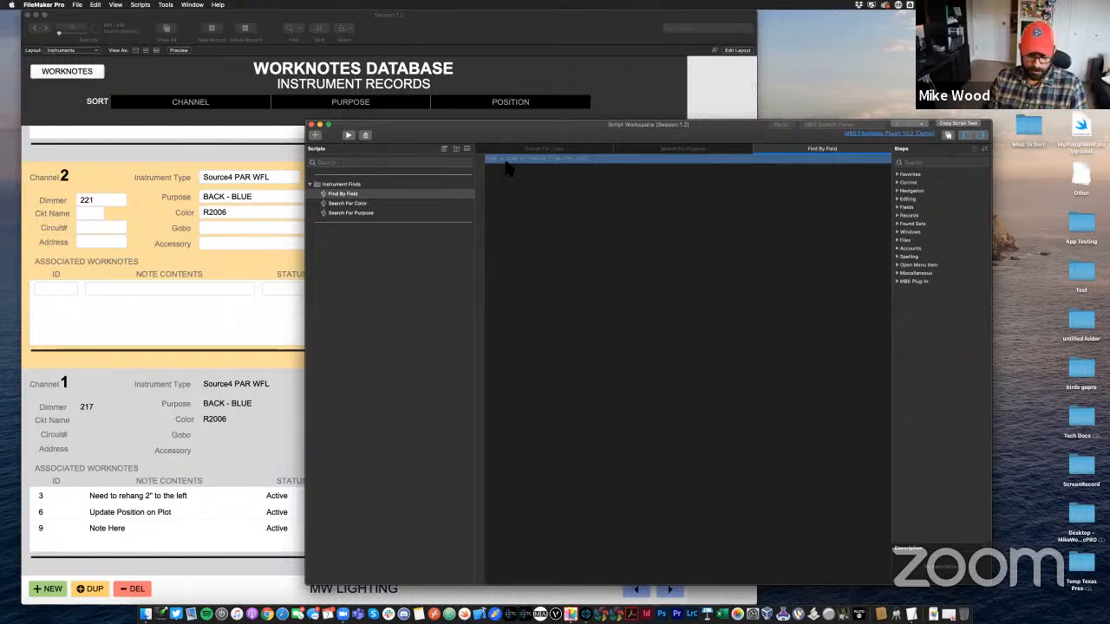
text(Set Variable)
key(Return)
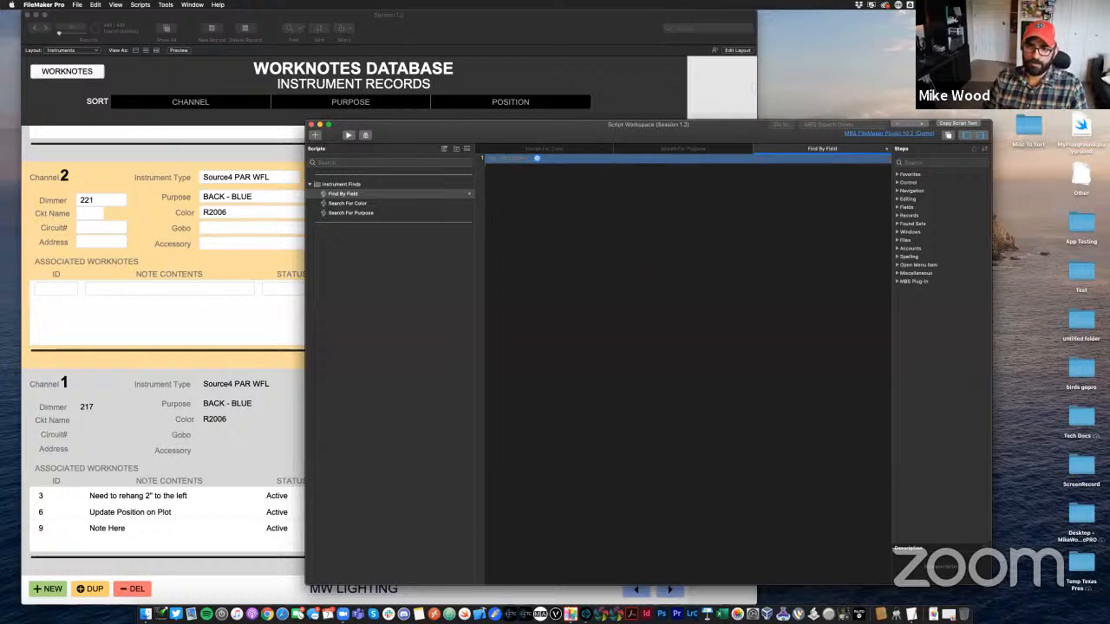
Open the options of the Set Variable step in Find By Field and name the variable $search
click(537, 159)
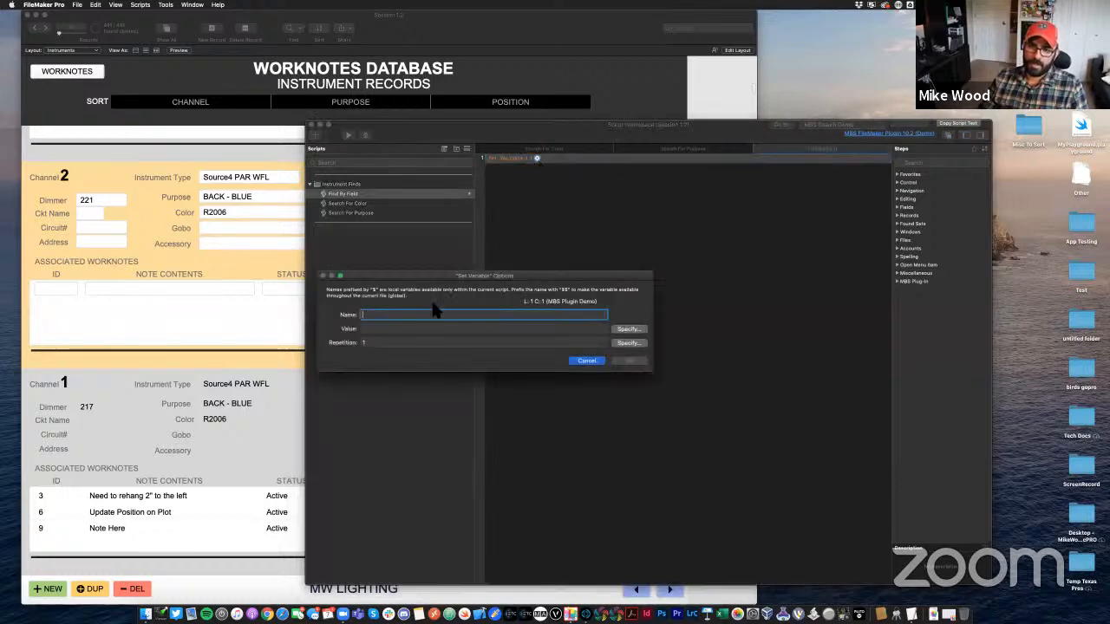
text($se)
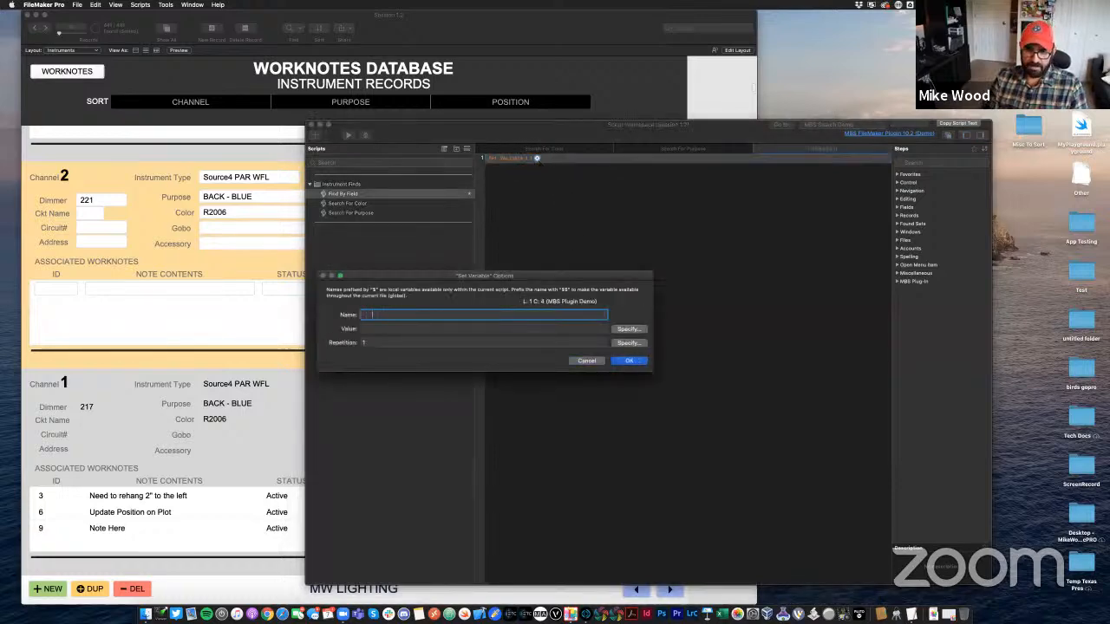
text(arch)
key(super+a)
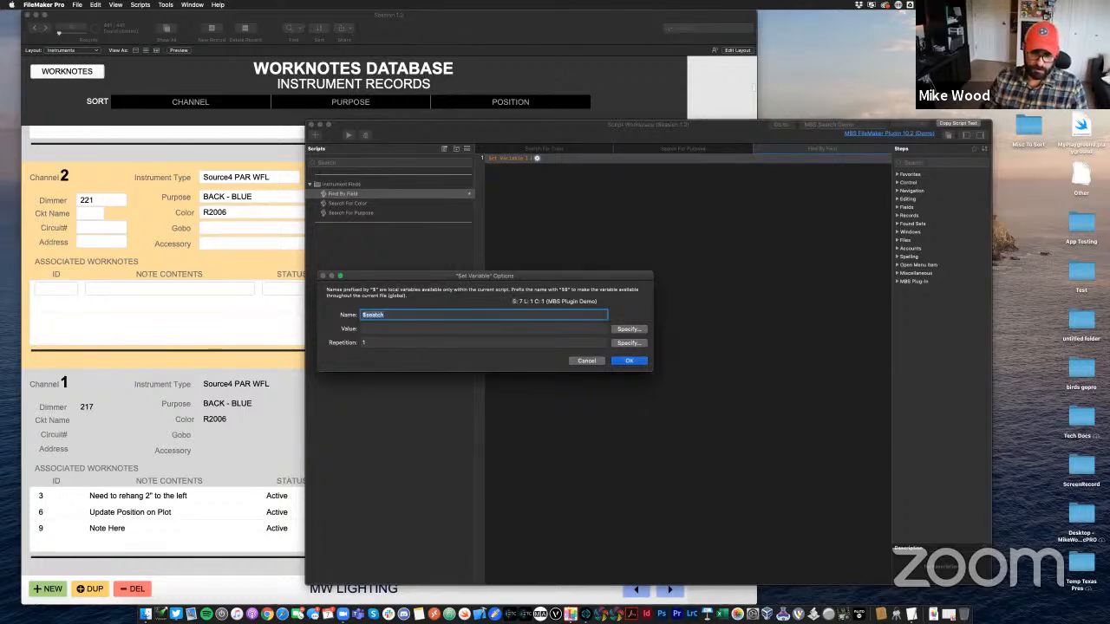
click(379, 317)
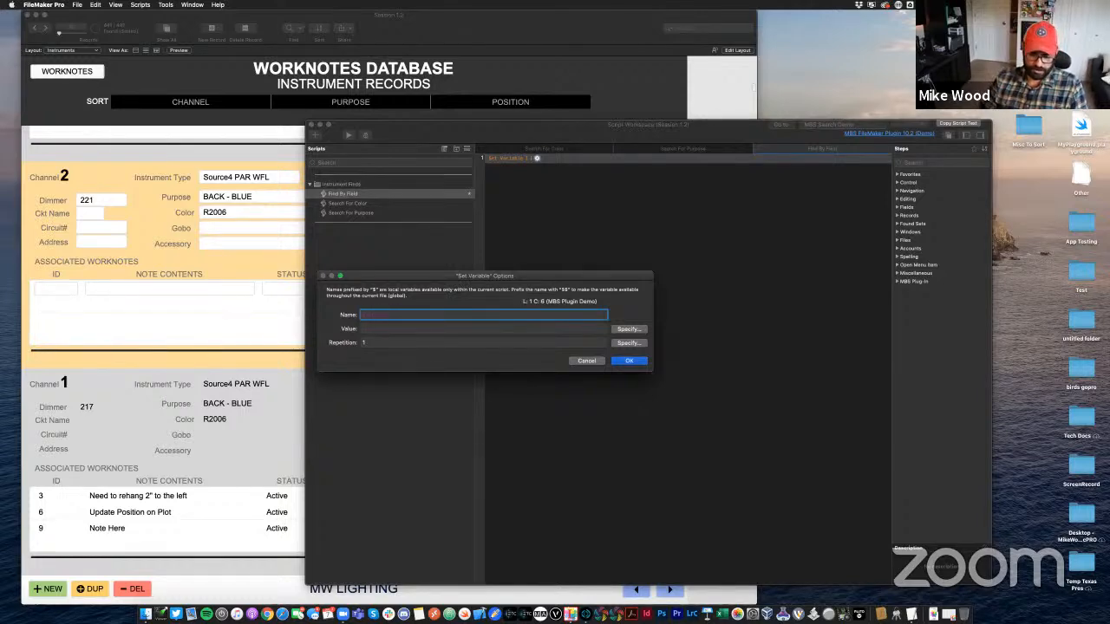
key(super+a)
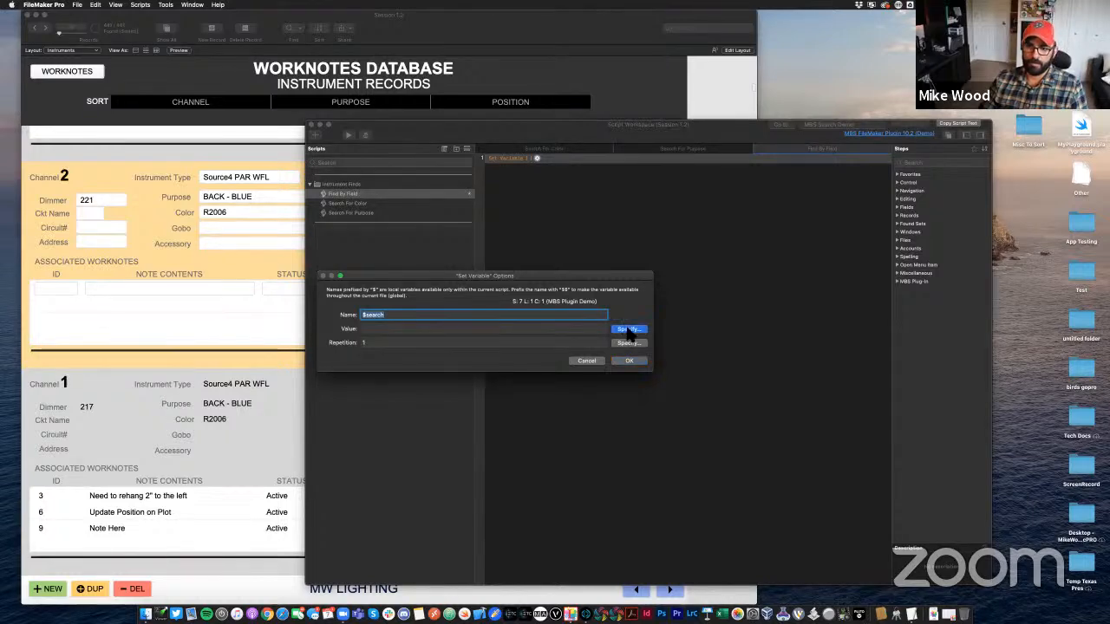
Set the $search variable's value to Get ( ScriptParameter ) and apply the Set Variable options
click(629, 330)
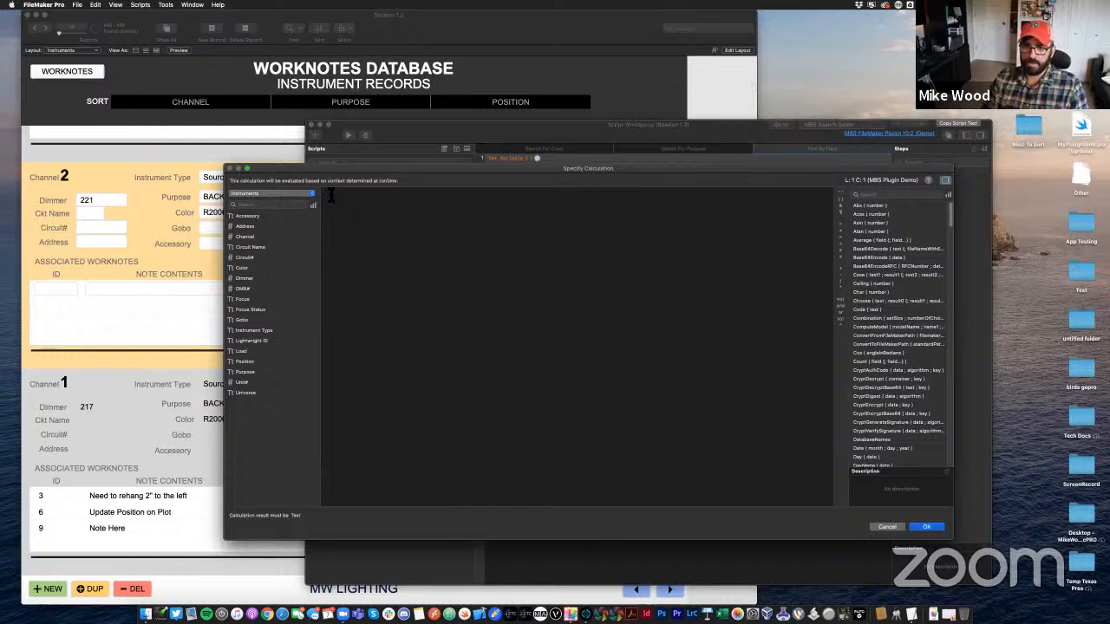
text(get)
key(Return)
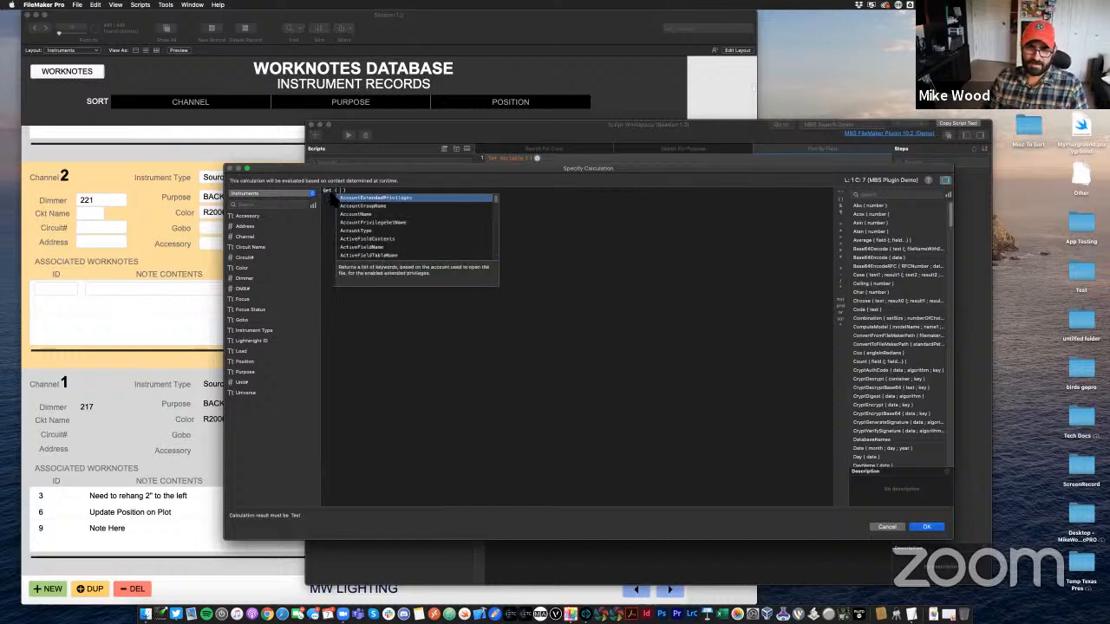
text(csc)
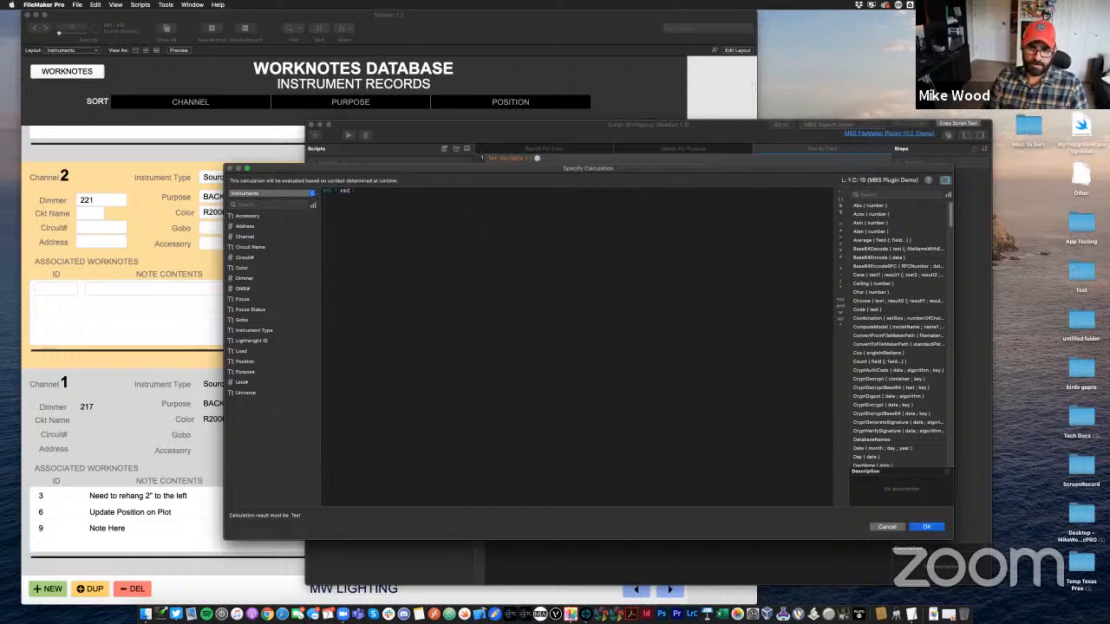
key(BackSpace)
key(BackSpace)
key(BackSpace)
text(script)
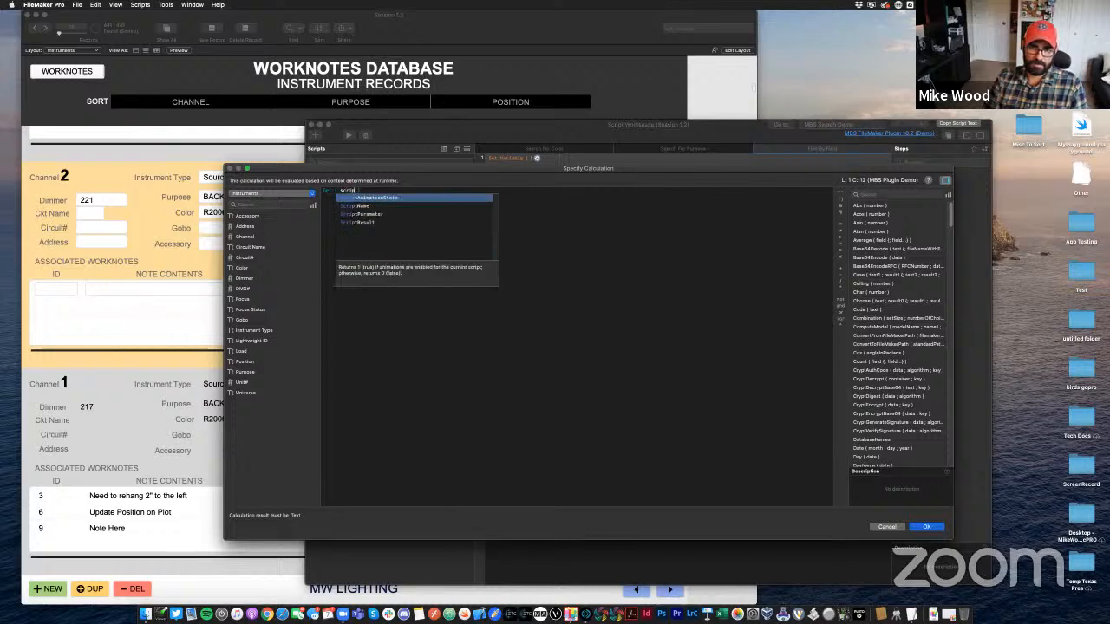
click(351, 215)
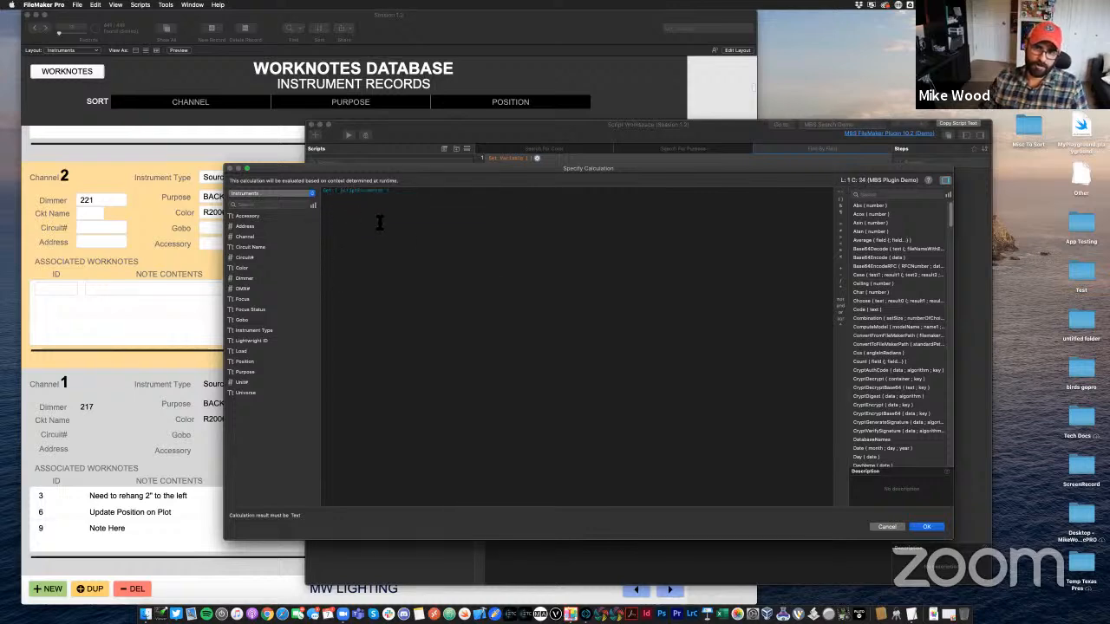
click(927, 528)
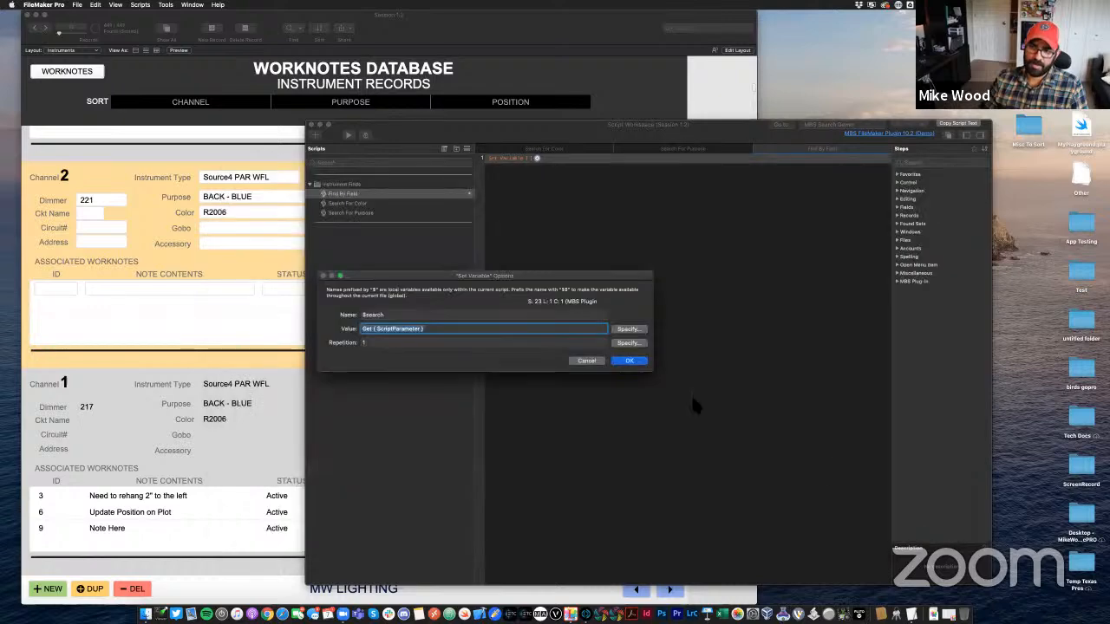
click(364, 315)
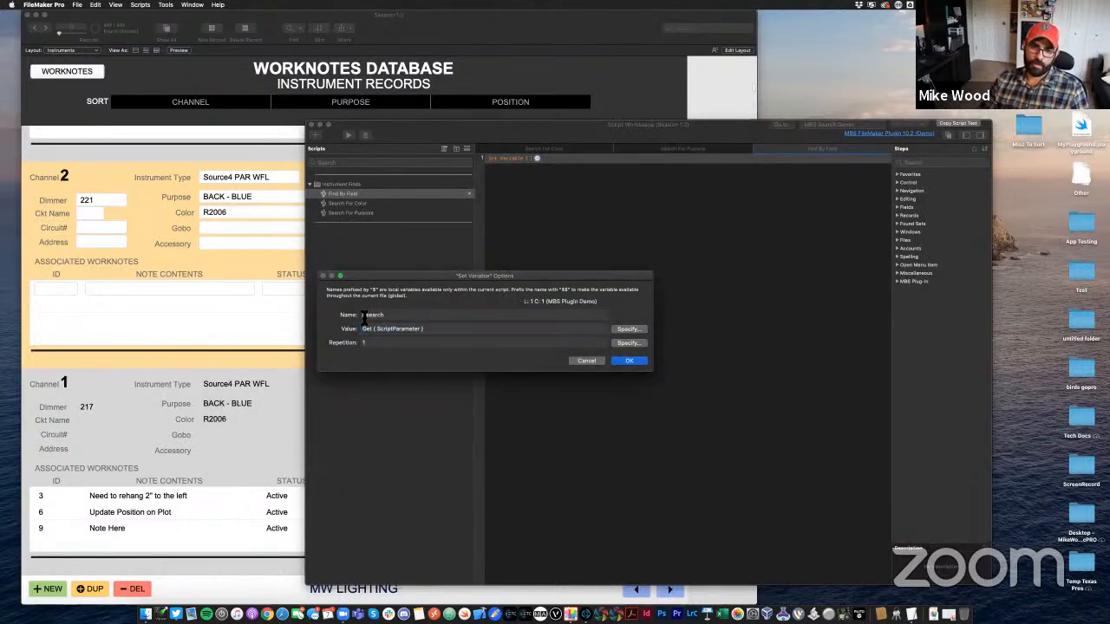
text($)
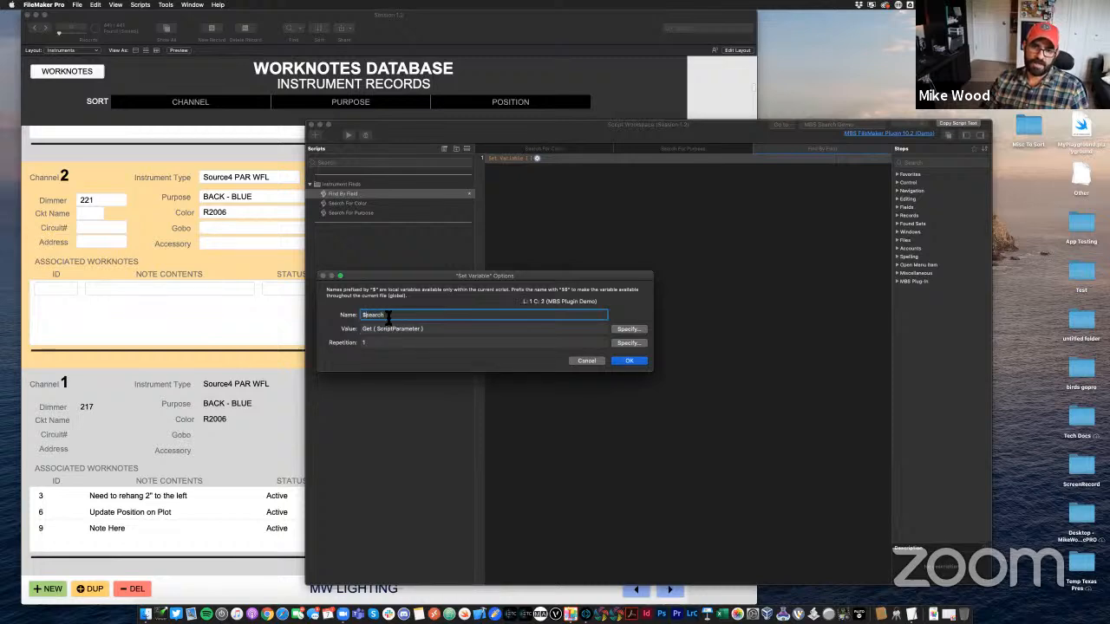
key(Tab)
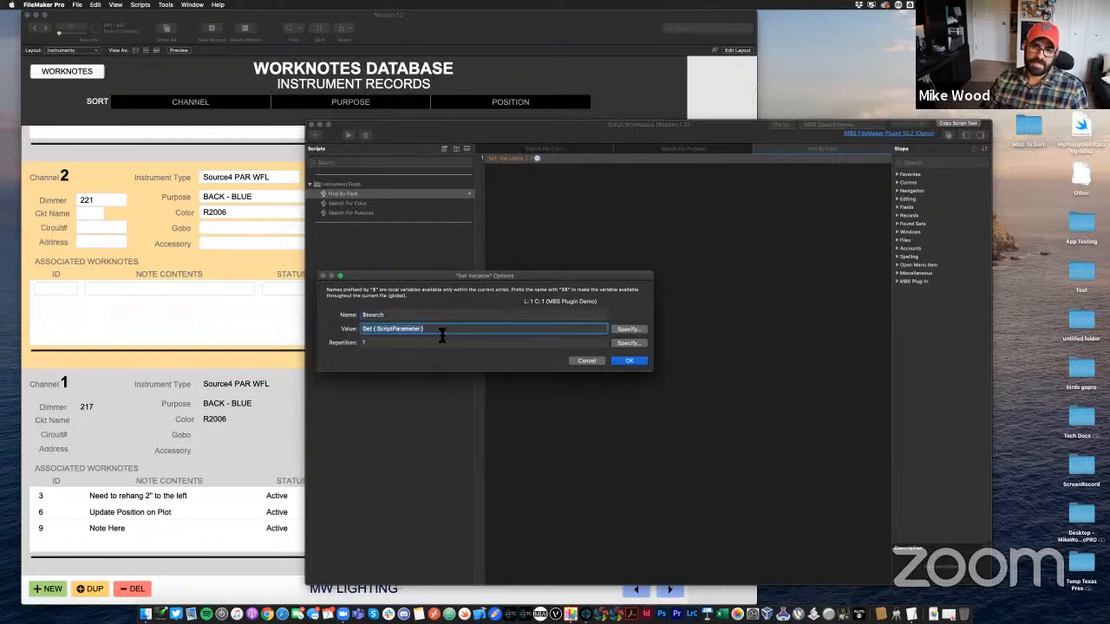
click(444, 333)
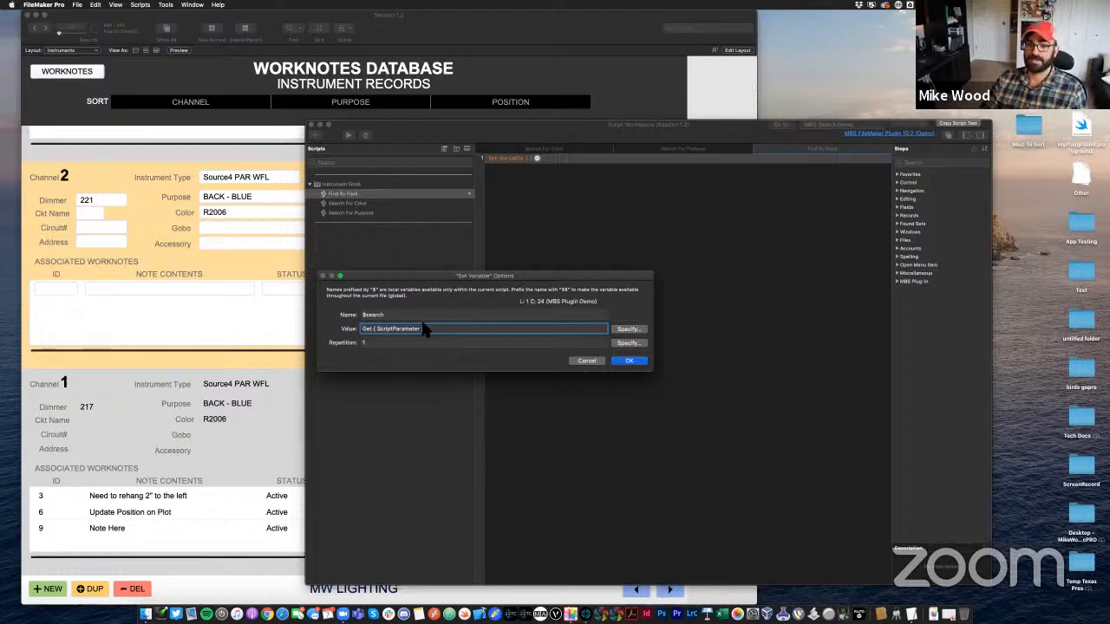
click(628, 361)
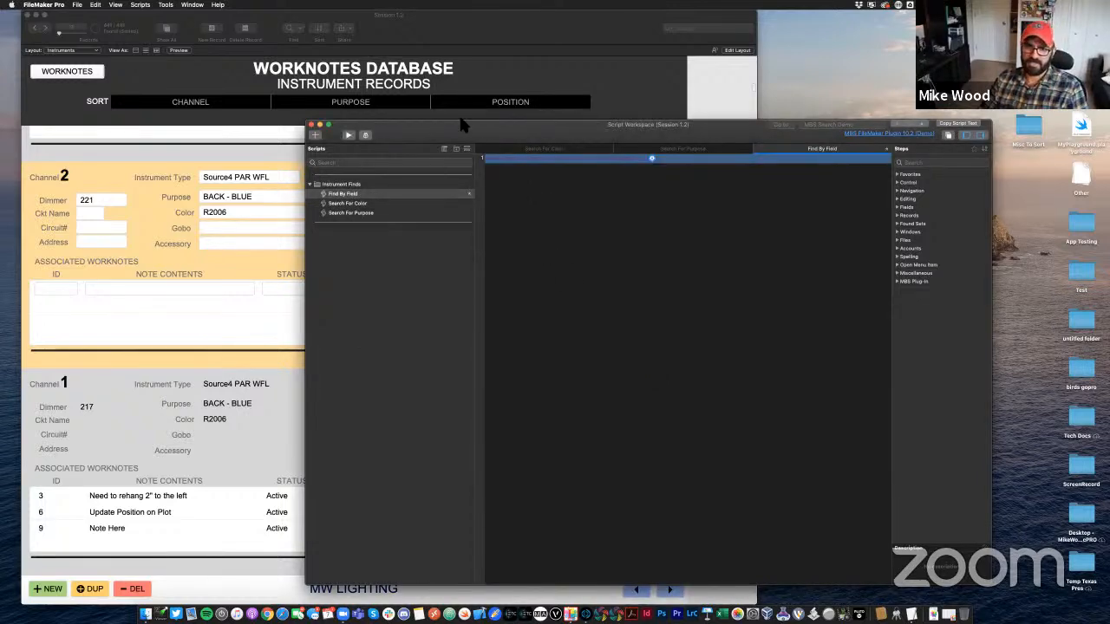
Check the Use advanced tools option in the general preferences, leaving the preferences as they are
drag(453, 137, 458, 59)
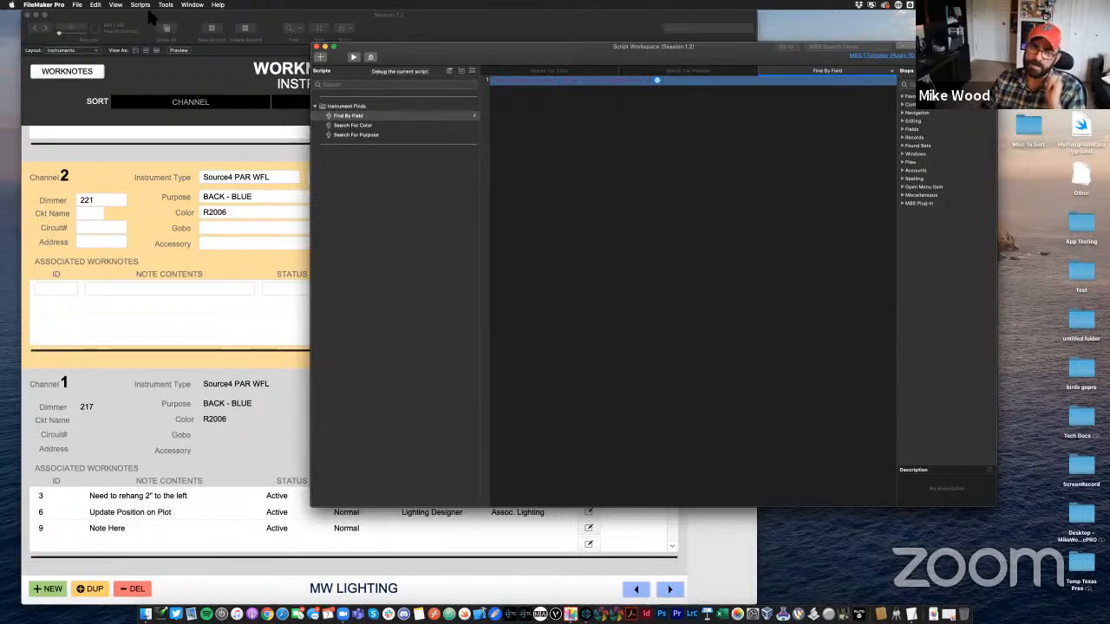
click(43, 4)
click(47, 28)
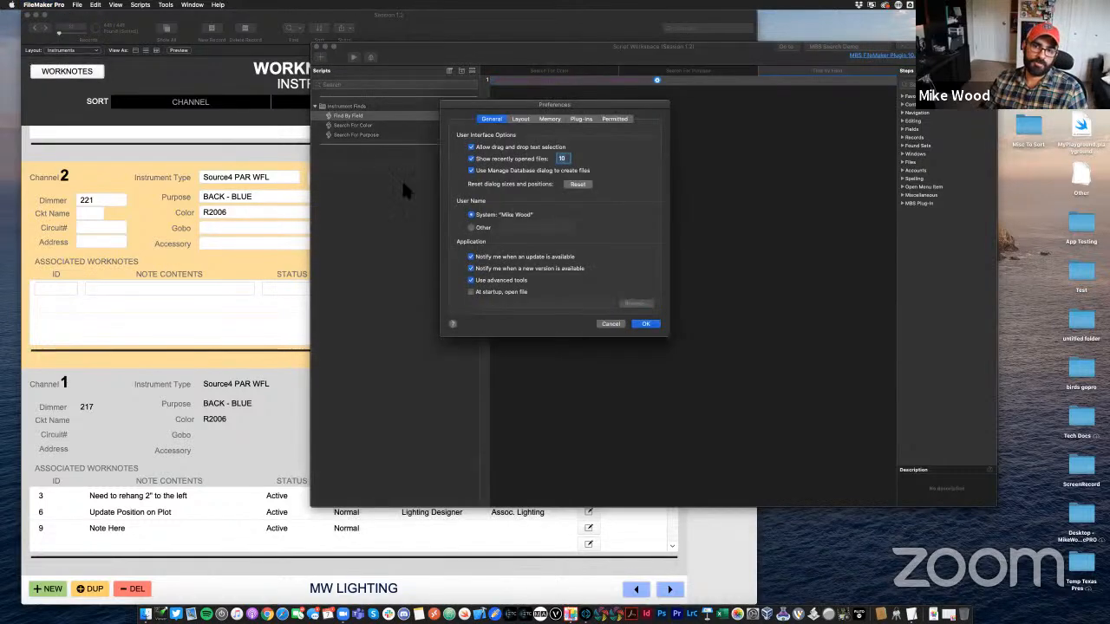
click(610, 326)
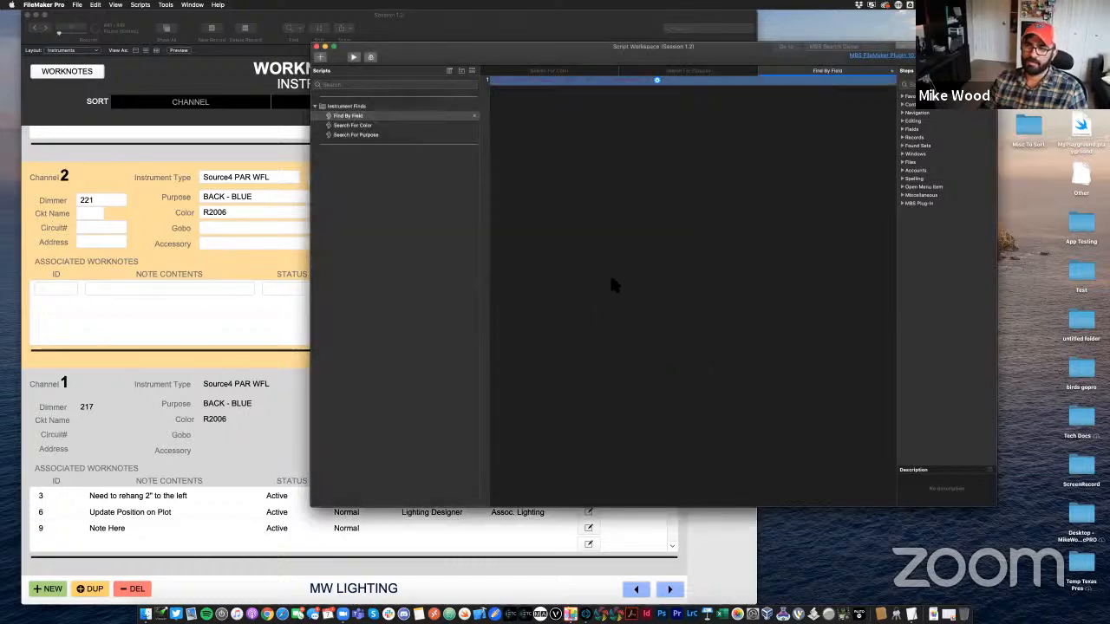
Start debugging the Find By Field script, saving its changes, and arrange the Script Debugger and the narrowed Instruments window side by side
drag(510, 59, 542, 126)
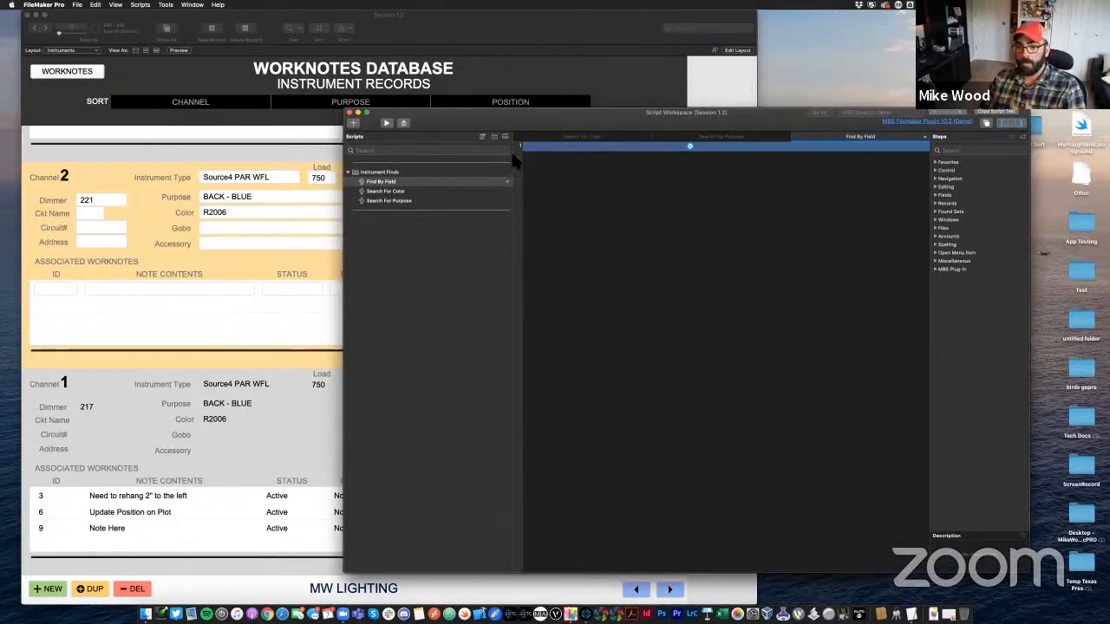
click(403, 123)
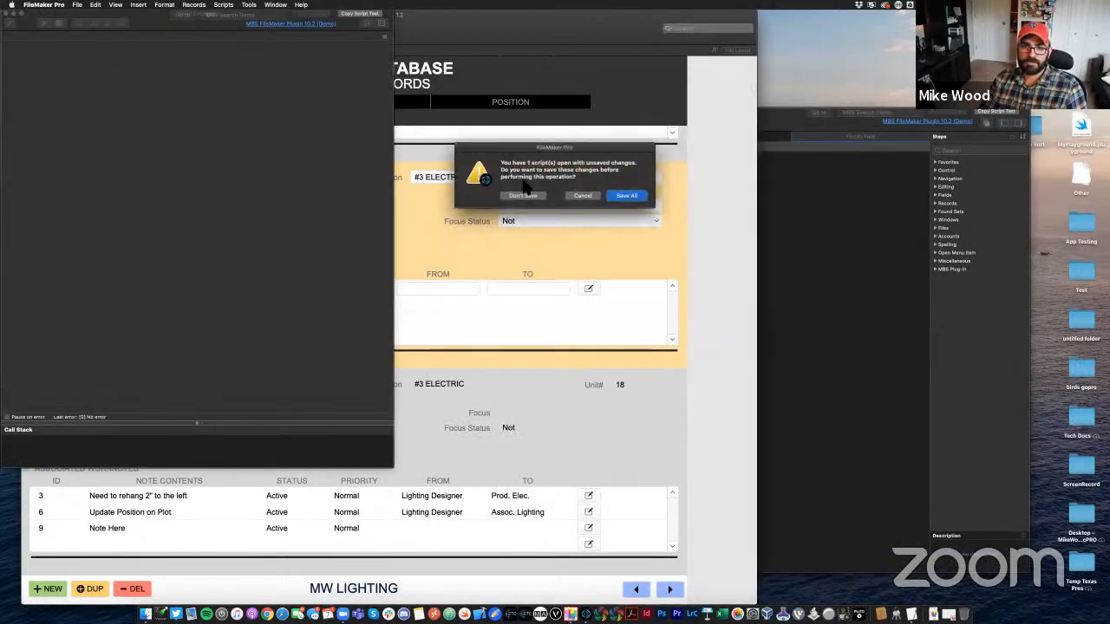
click(628, 200)
drag(164, 15, 822, 122)
drag(596, 26, 590, 27)
drag(747, 28, 642, 35)
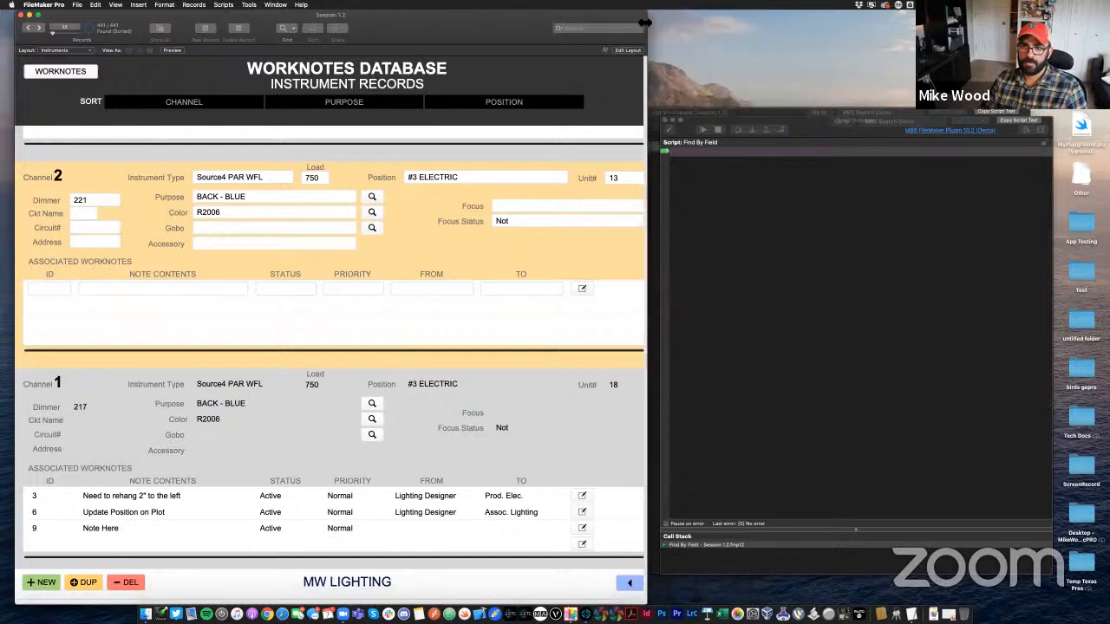
Close the current Script Debugger session, turn the Script Debugger back on and return to the Instruments window
click(665, 121)
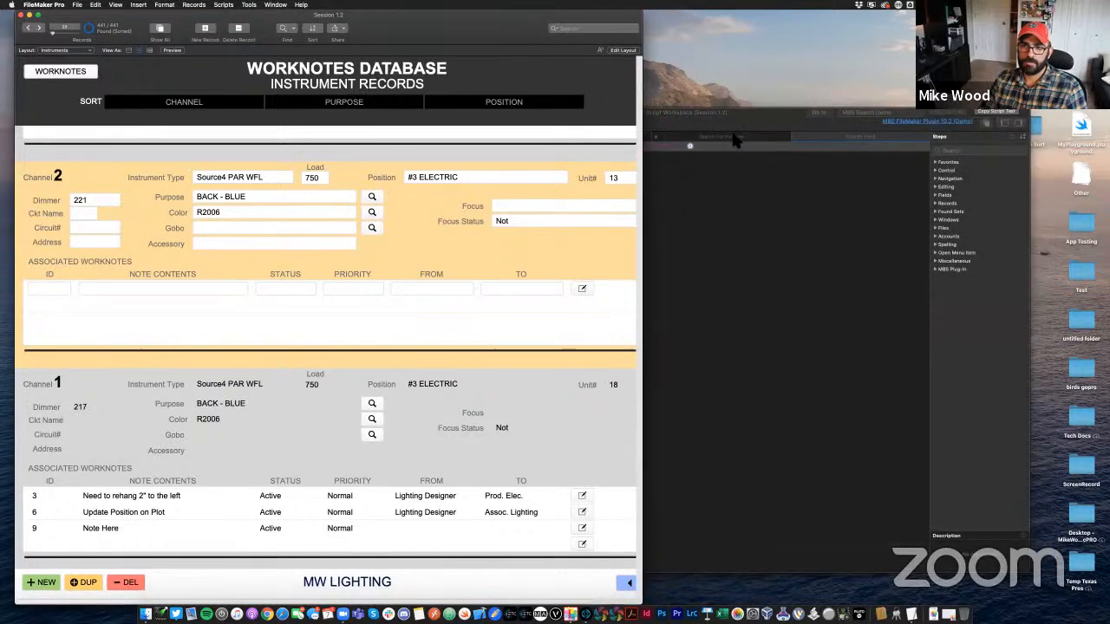
click(736, 142)
click(165, 4)
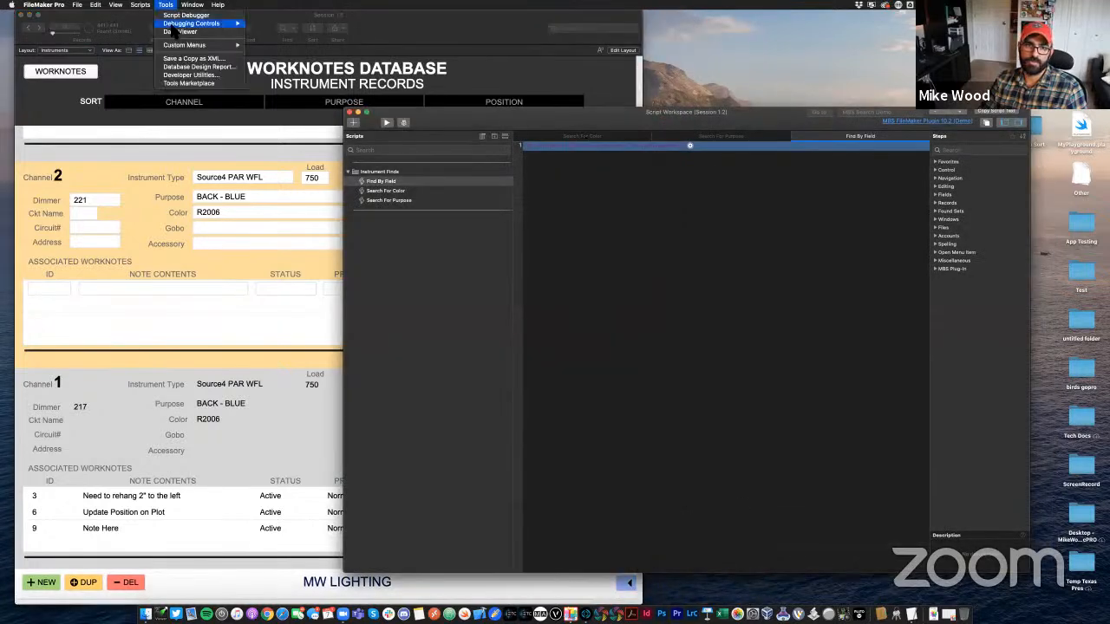
mouse_move(178, 24)
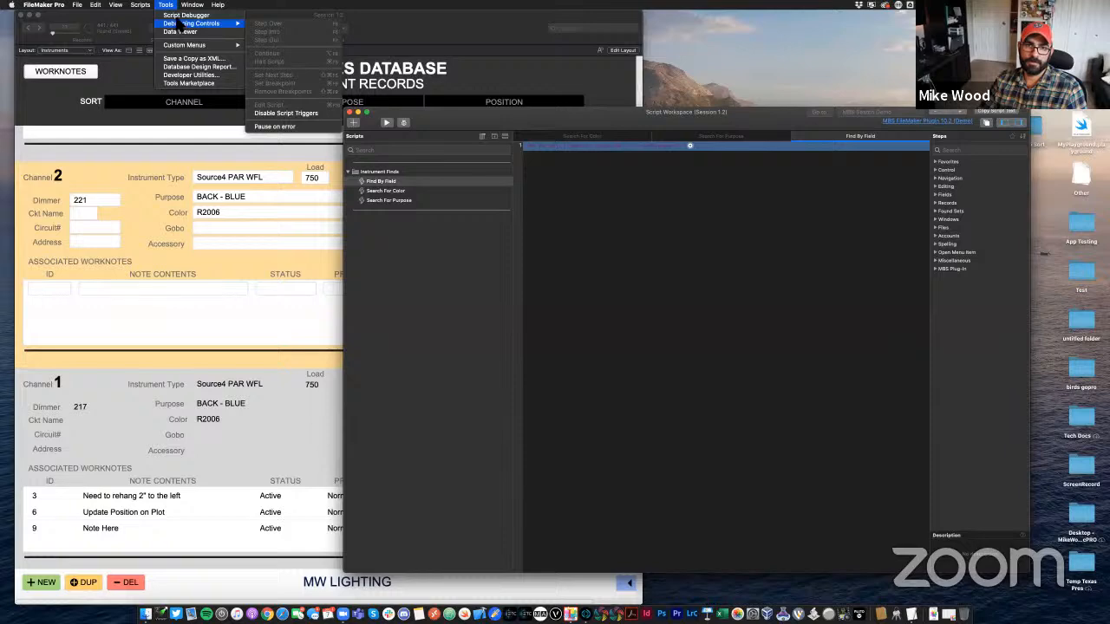
click(182, 15)
click(512, 33)
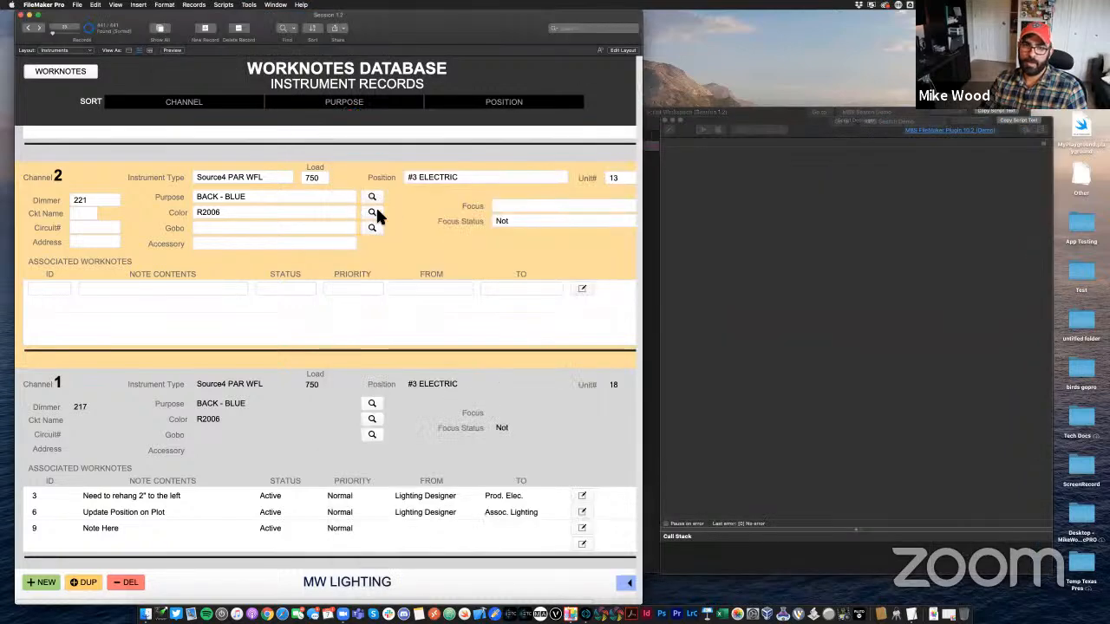
Run the Color search on the channel 2 record and step into the Find By Field script in the debugger
click(372, 213)
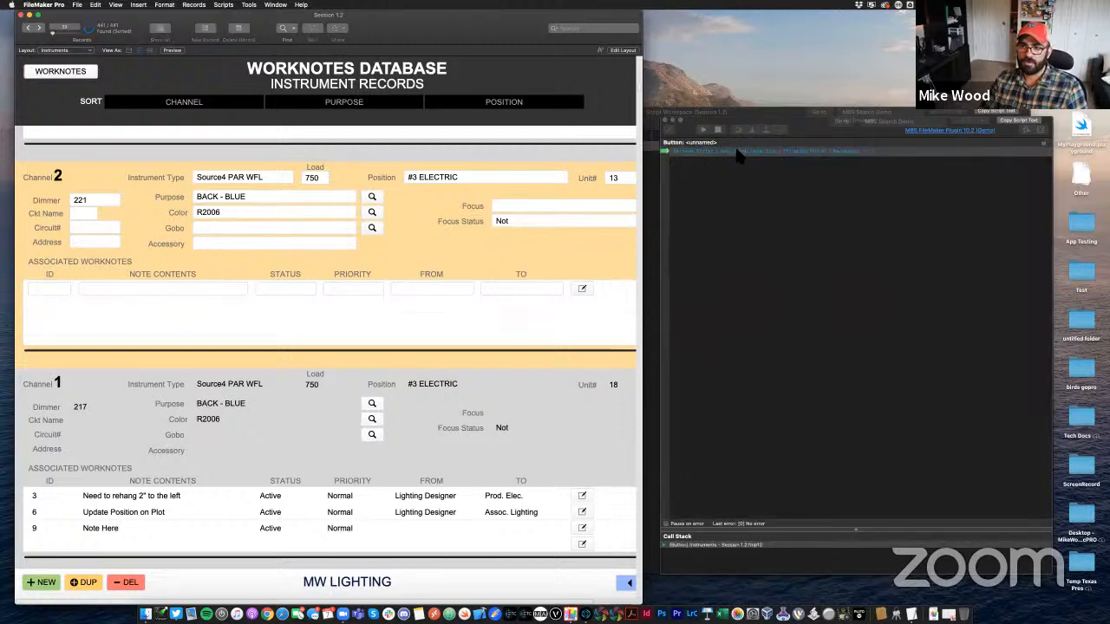
click(773, 152)
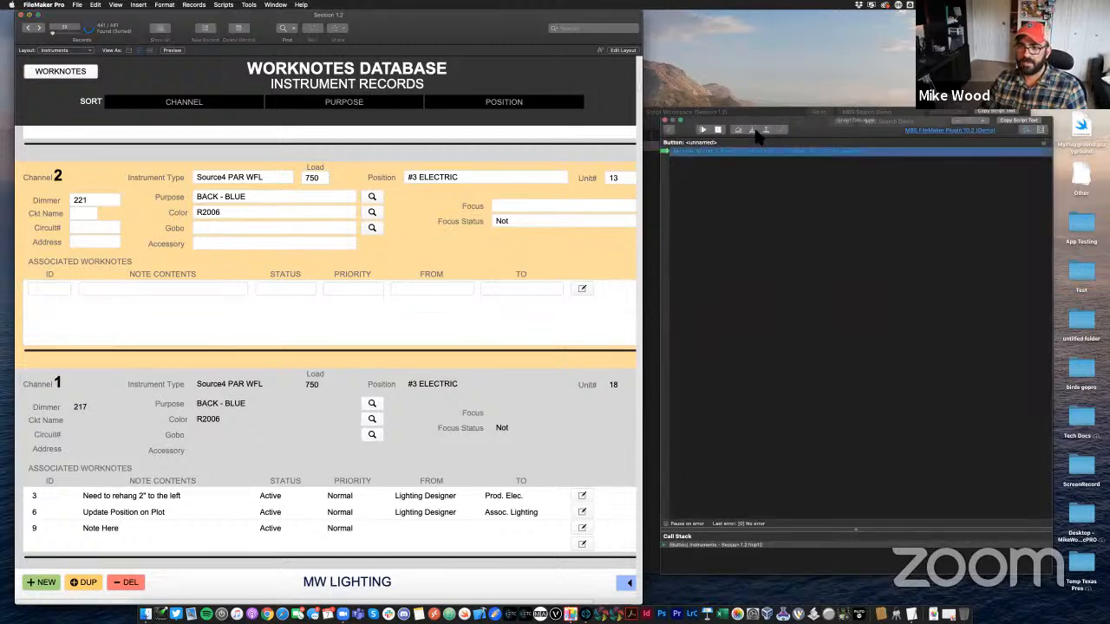
click(752, 130)
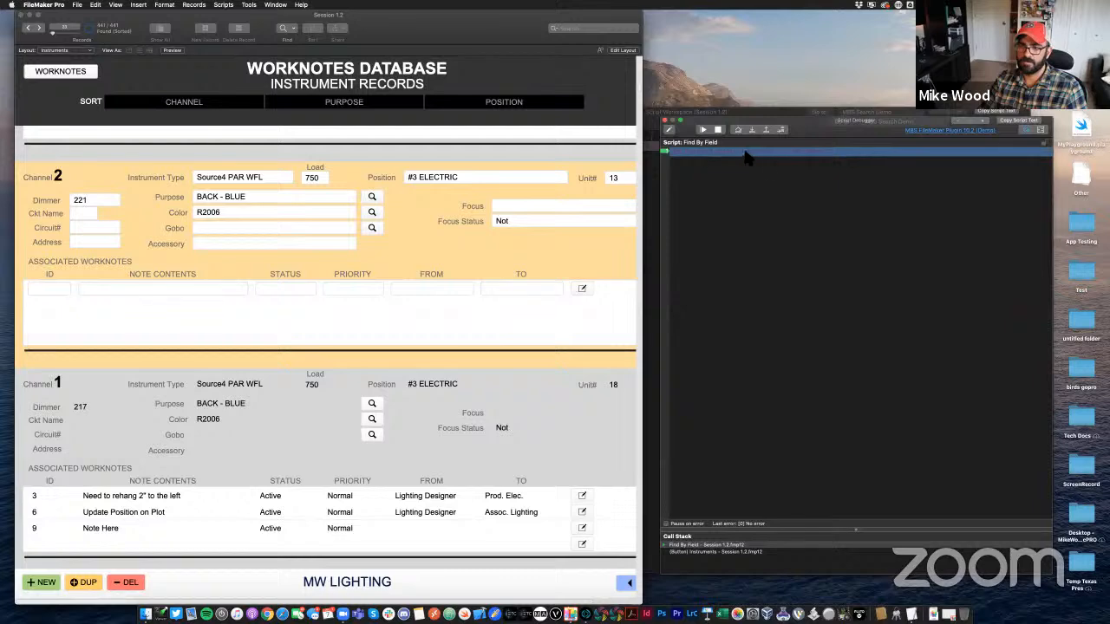
Open the Data Viewer, place it beside the Script Debugger and step past the script's Set Variable step
click(249, 4)
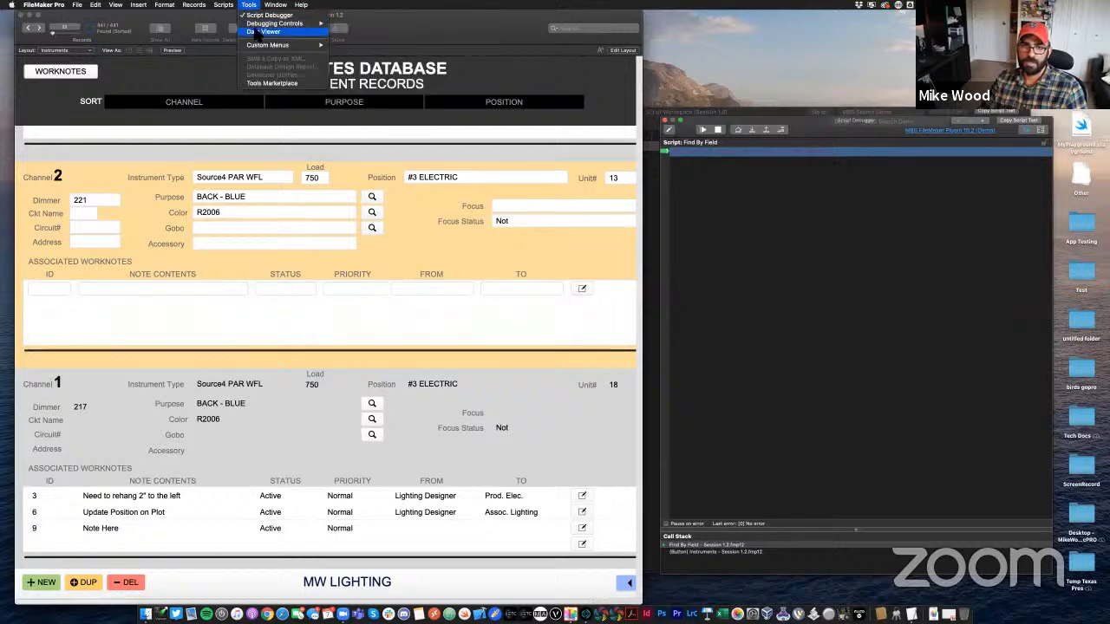
click(260, 34)
drag(303, 91, 1109, 149)
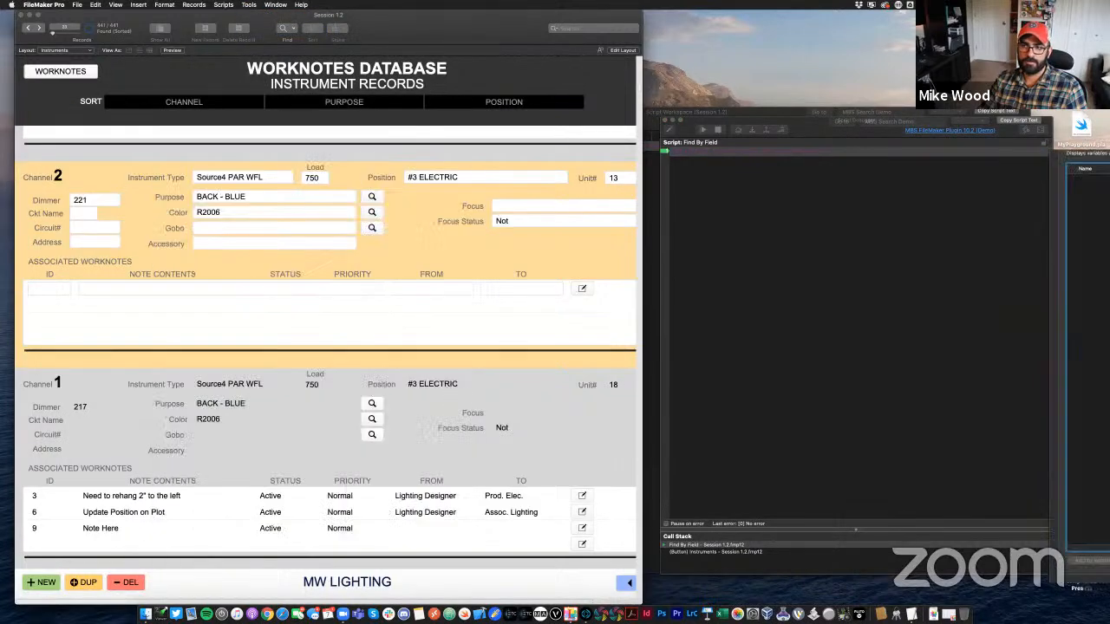
click(753, 128)
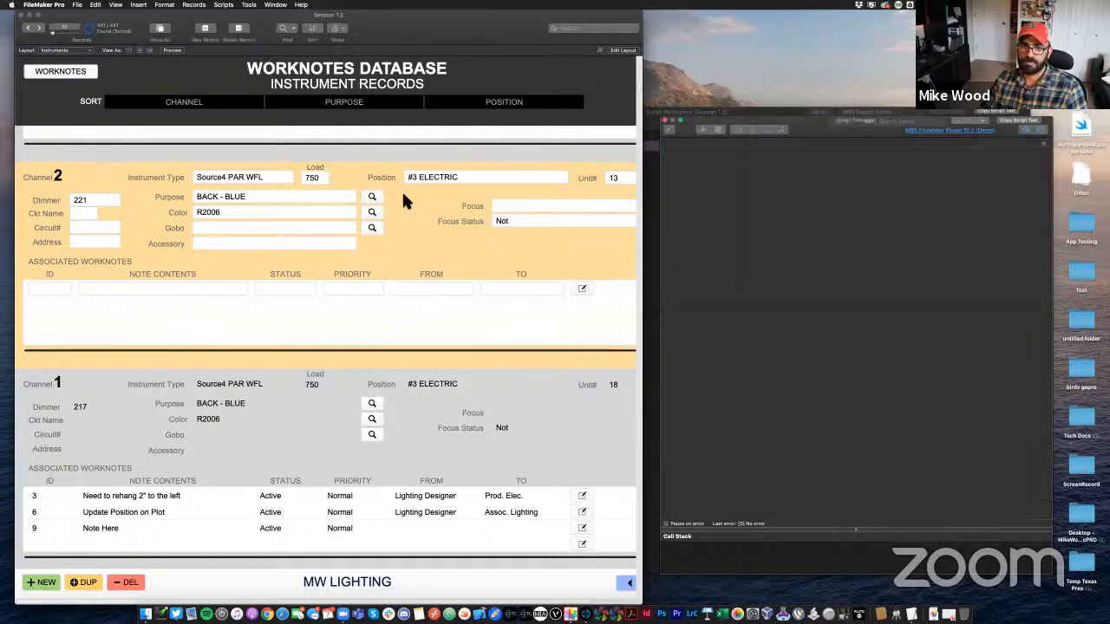
Run channel 2's Color search again, step into Find By Field and bring the Data Viewer into view over the windows
click(376, 210)
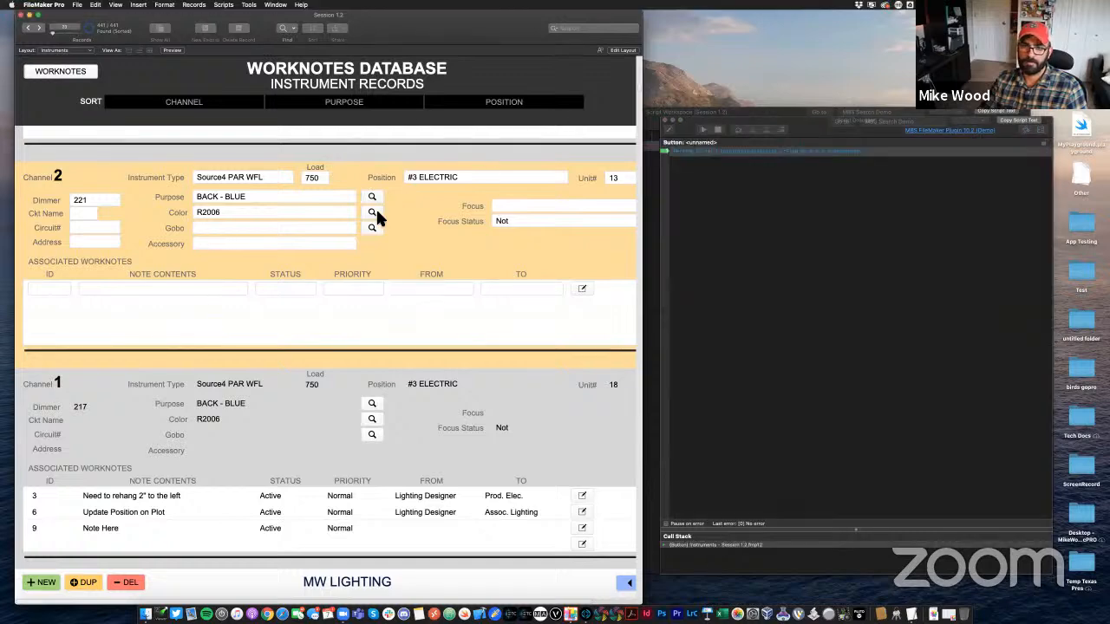
click(753, 130)
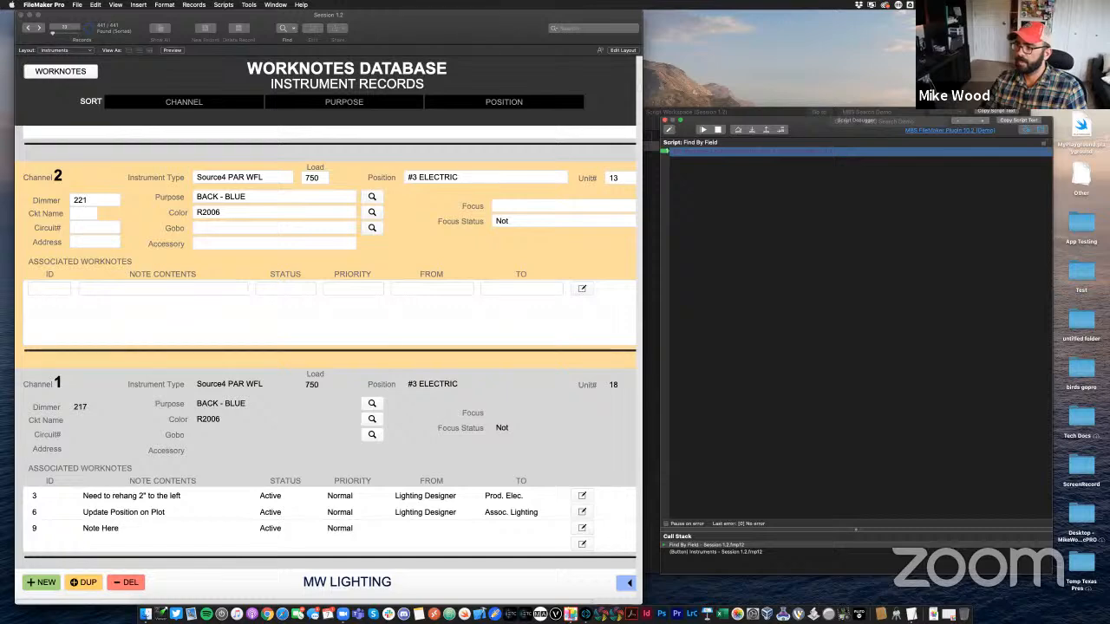
click(1040, 129)
drag(787, 129, 657, 26)
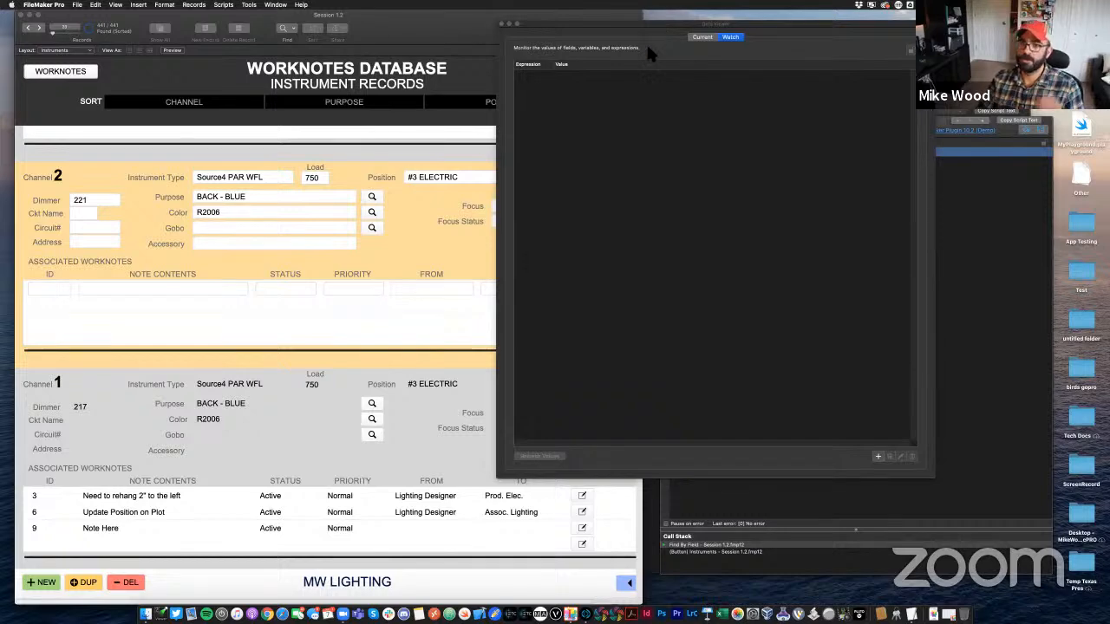
Add $search as a watched expression in the Data Viewer and place the viewer beside the Script Debugger
click(877, 456)
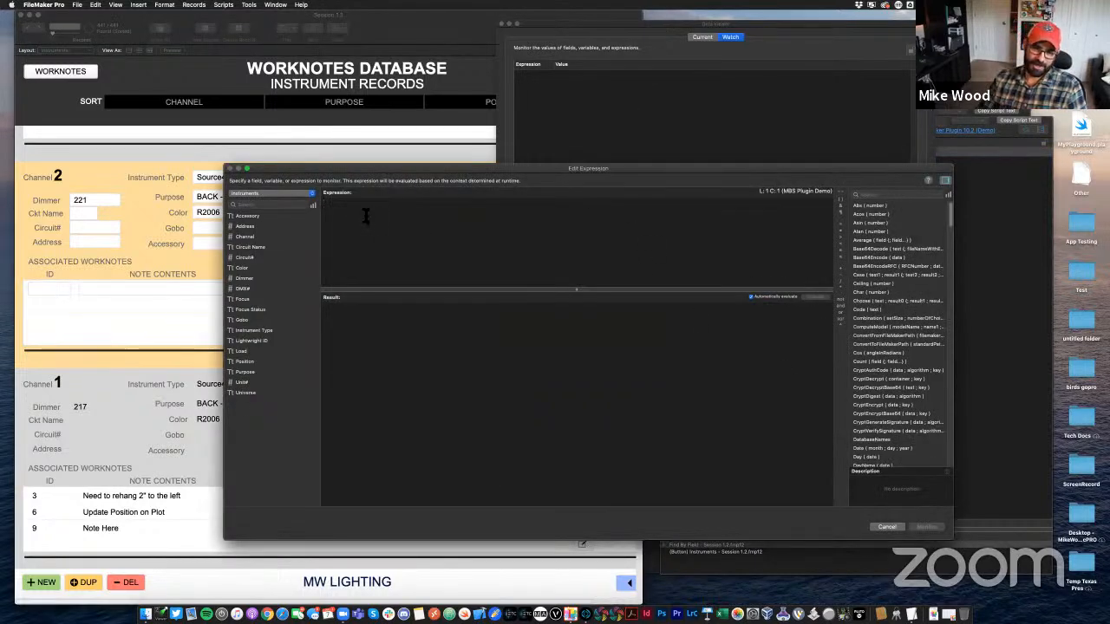
text(l)
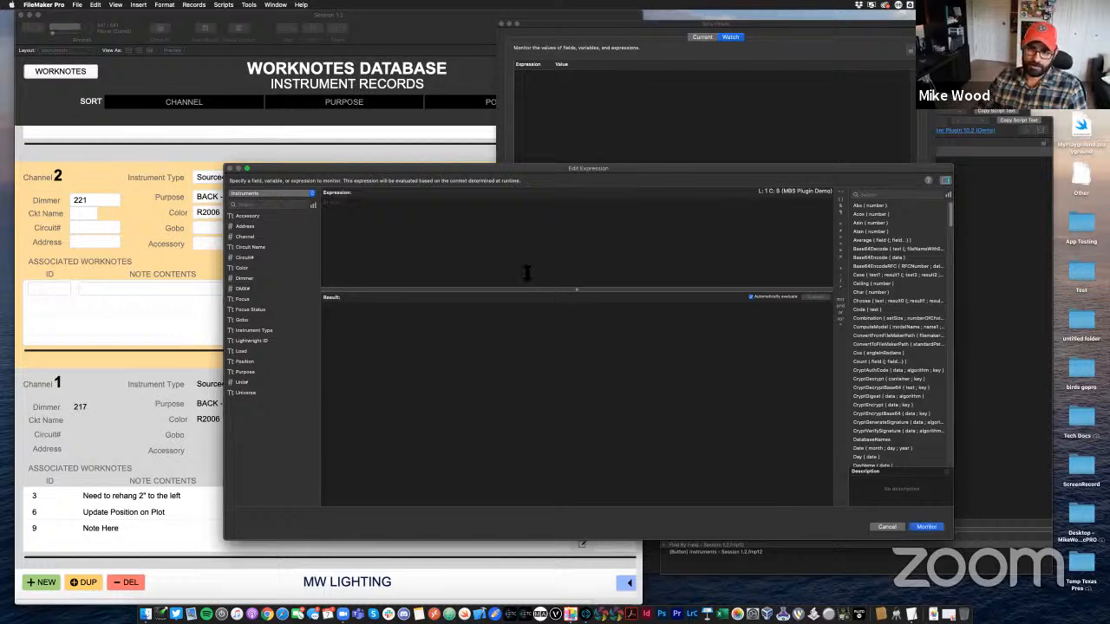
click(925, 527)
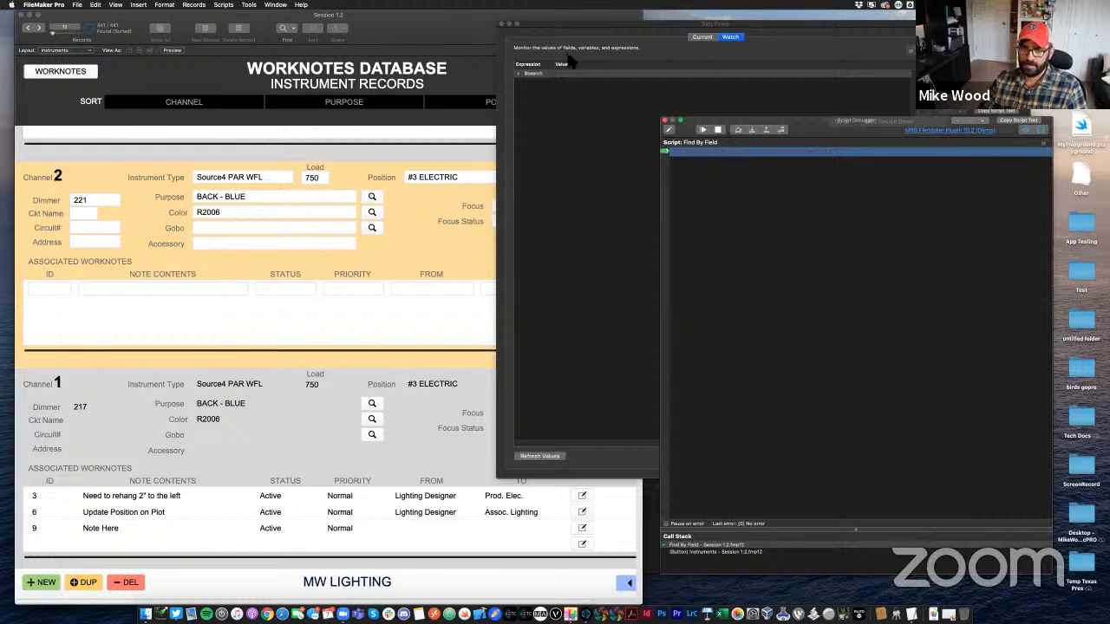
drag(597, 43, 544, 24)
click(893, 150)
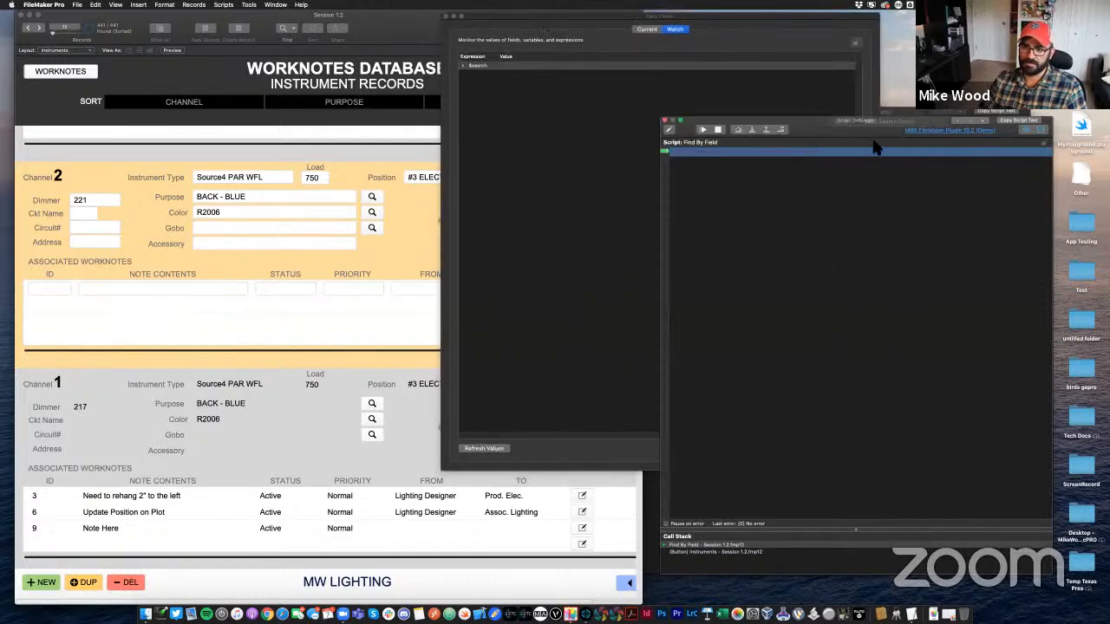
Let the paused script finish, run channel 2's Color search through the debugger once more and close the Data Viewer
click(702, 129)
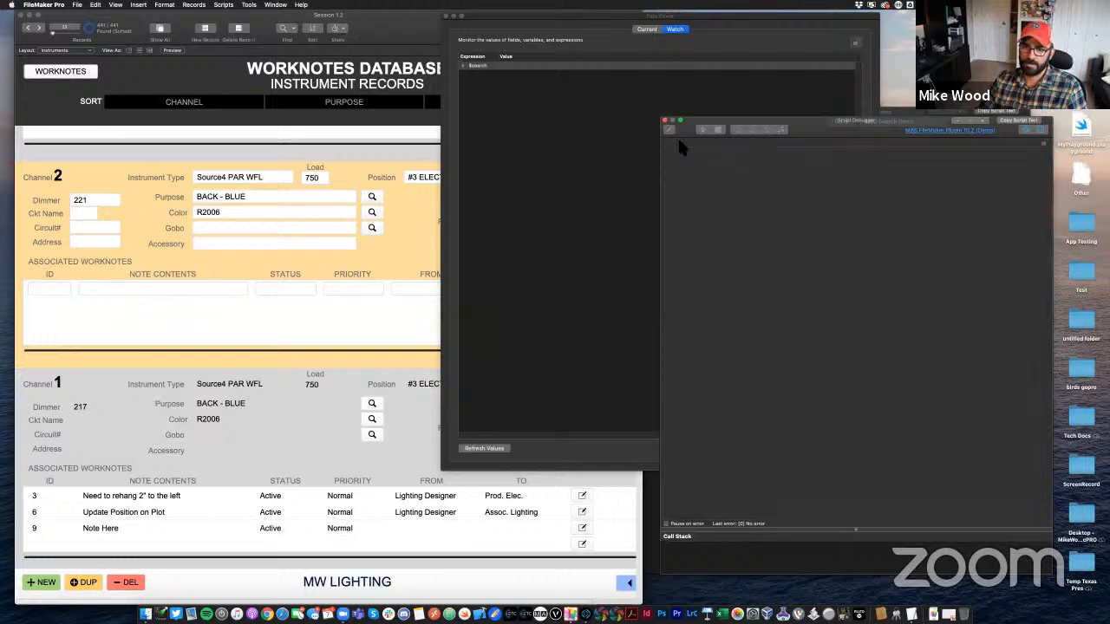
click(373, 214)
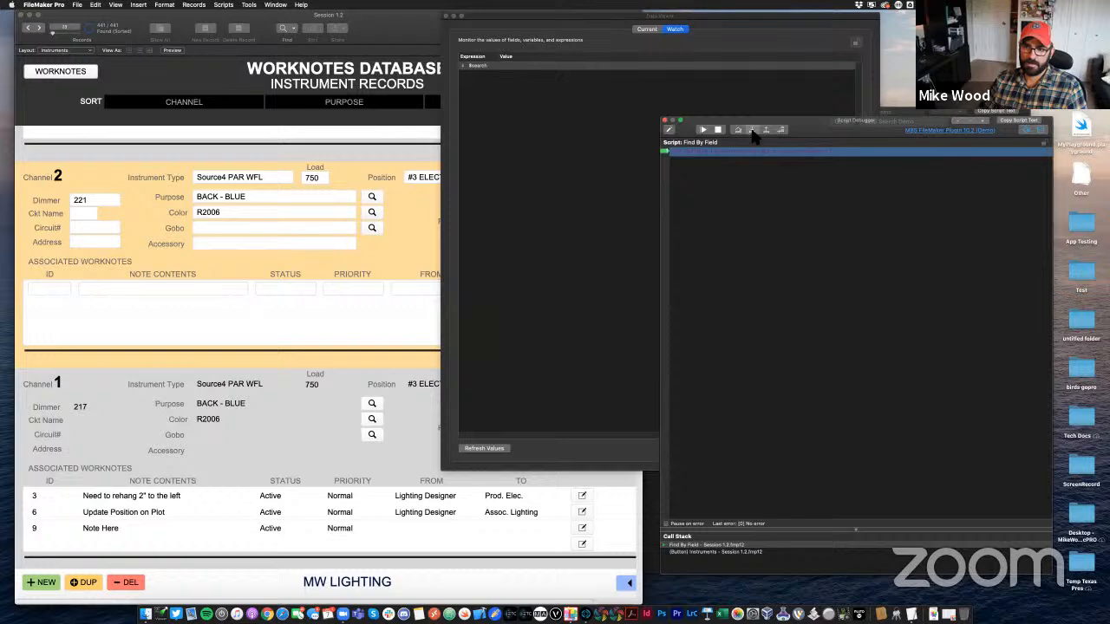
click(703, 130)
click(403, 211)
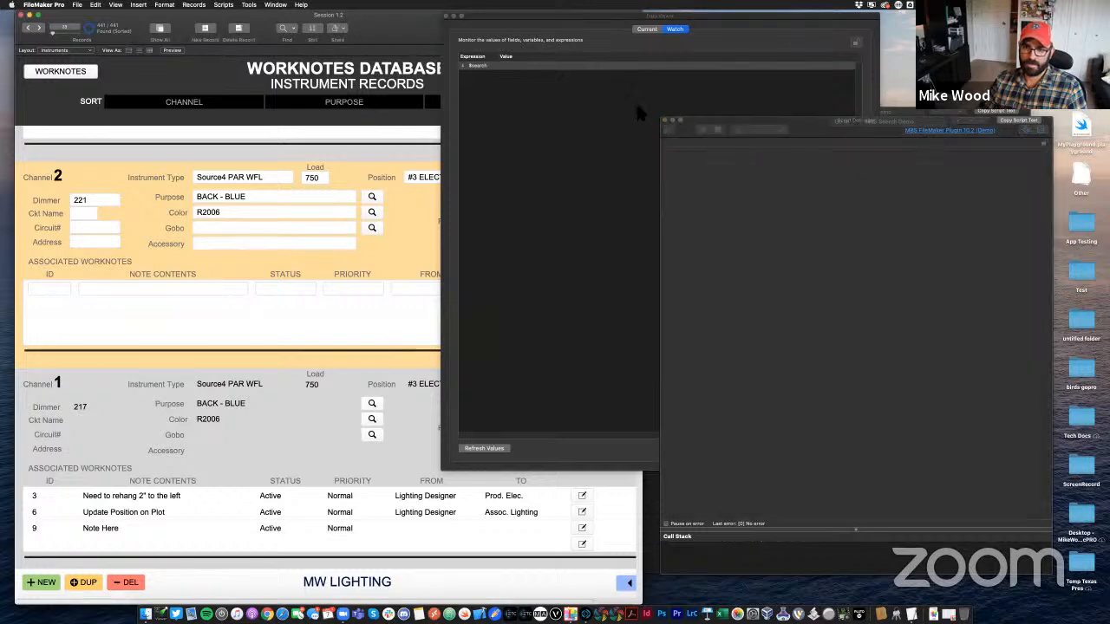
click(446, 17)
Set the script parameter of the Color search button on the Instruments layout to "Color" and return to Browse mode
key(super+l)
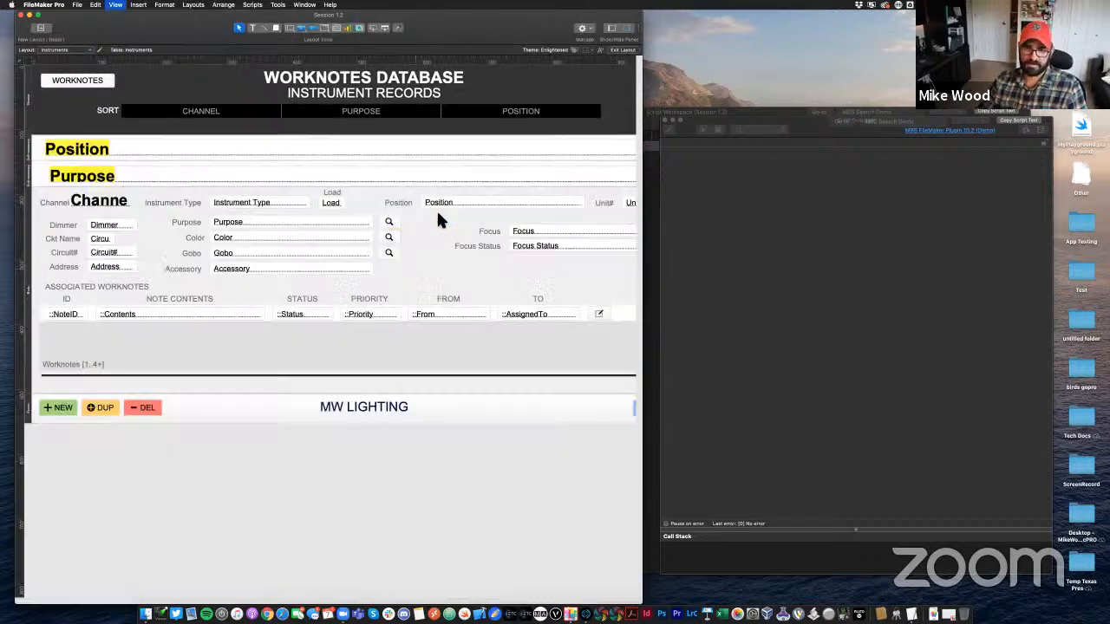
click(388, 240)
double_click(388, 243)
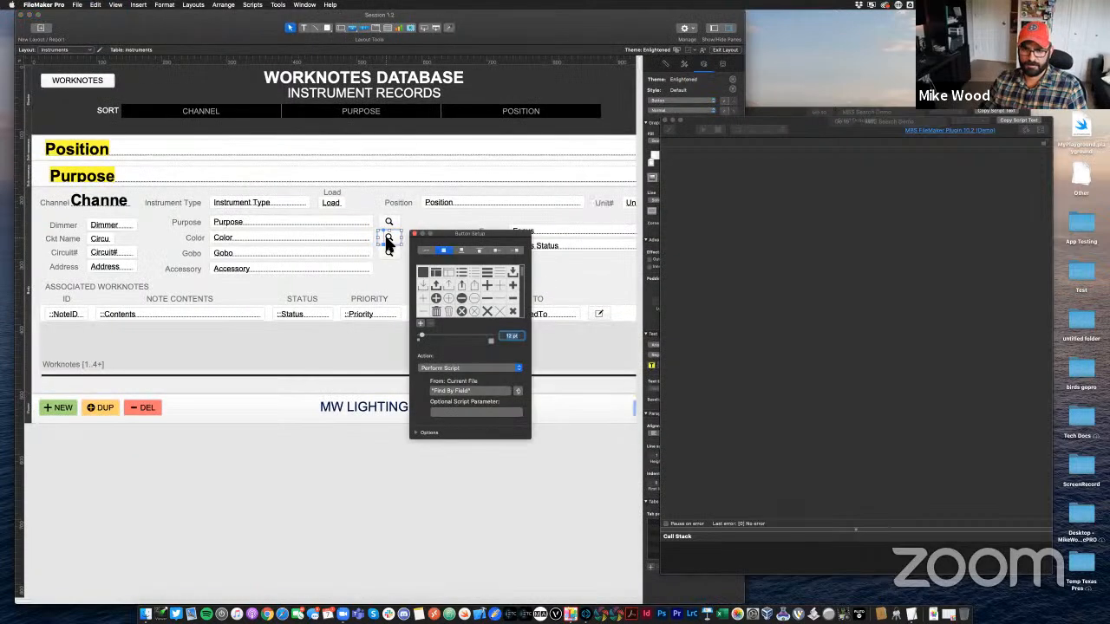
click(464, 413)
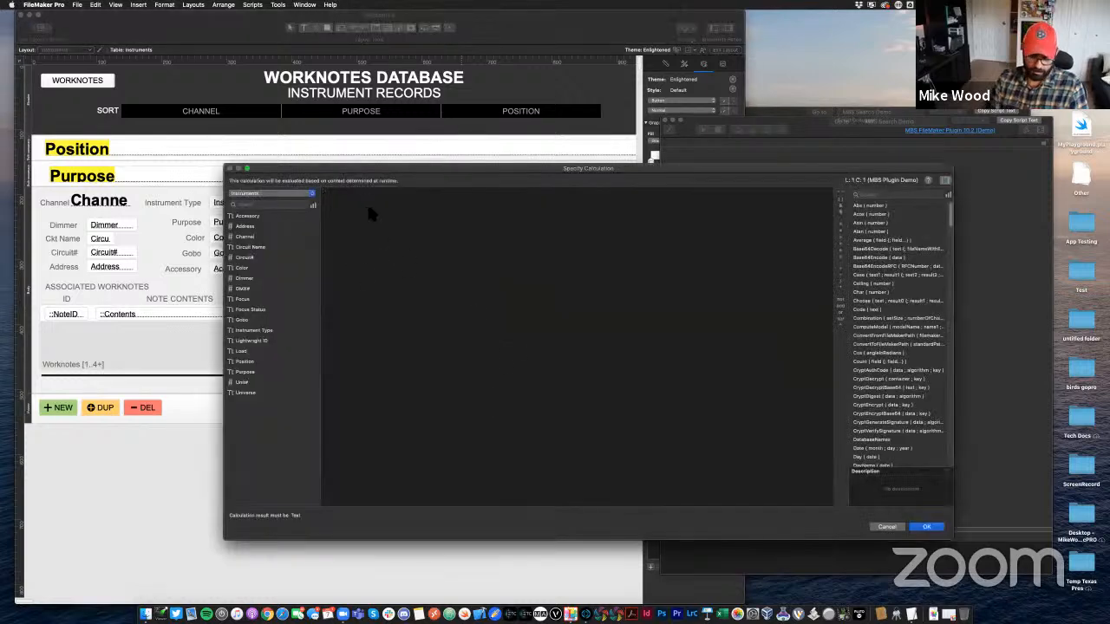
text("")
key(Left)
text(Color)
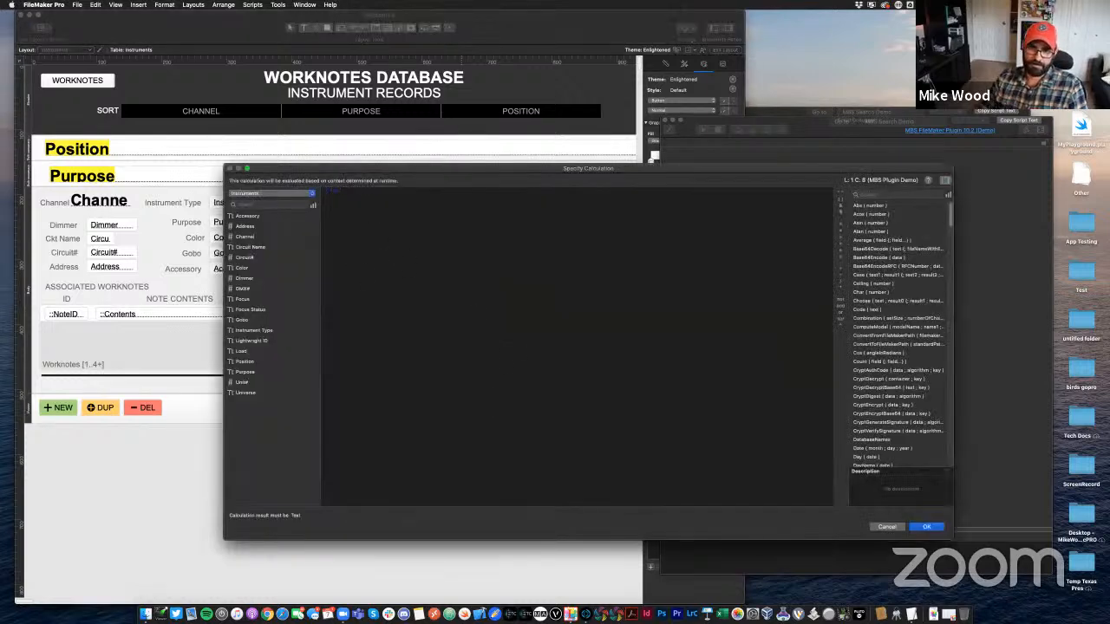
key(Return)
key(super+b)
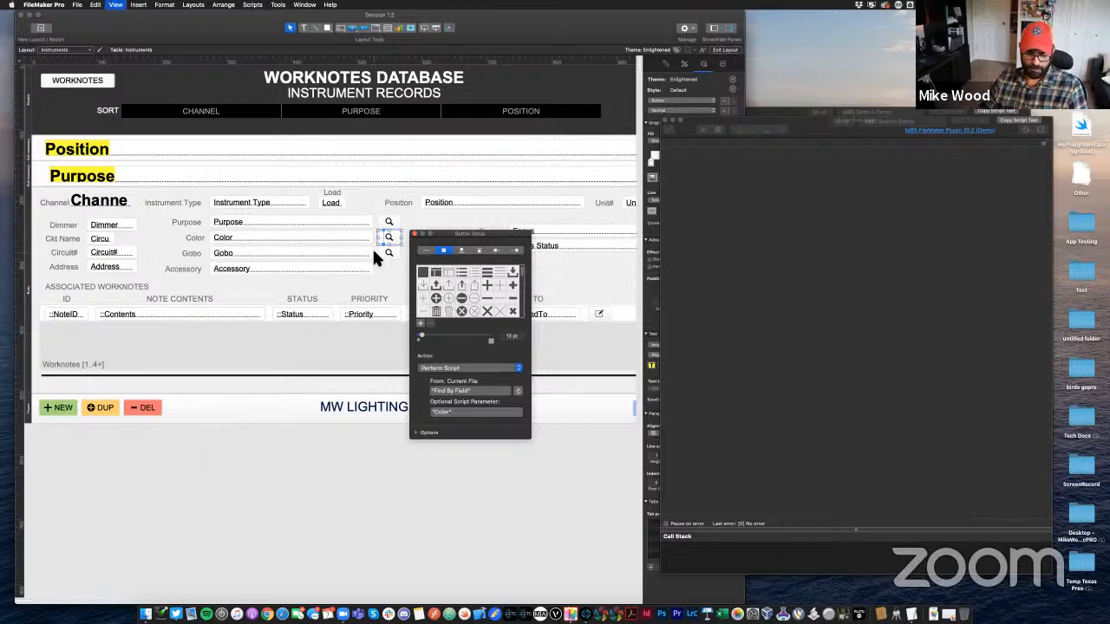
key(super+b)
Reopen the Data Viewer and step through channel 3's Color search in the Script Debugger
click(249, 4)
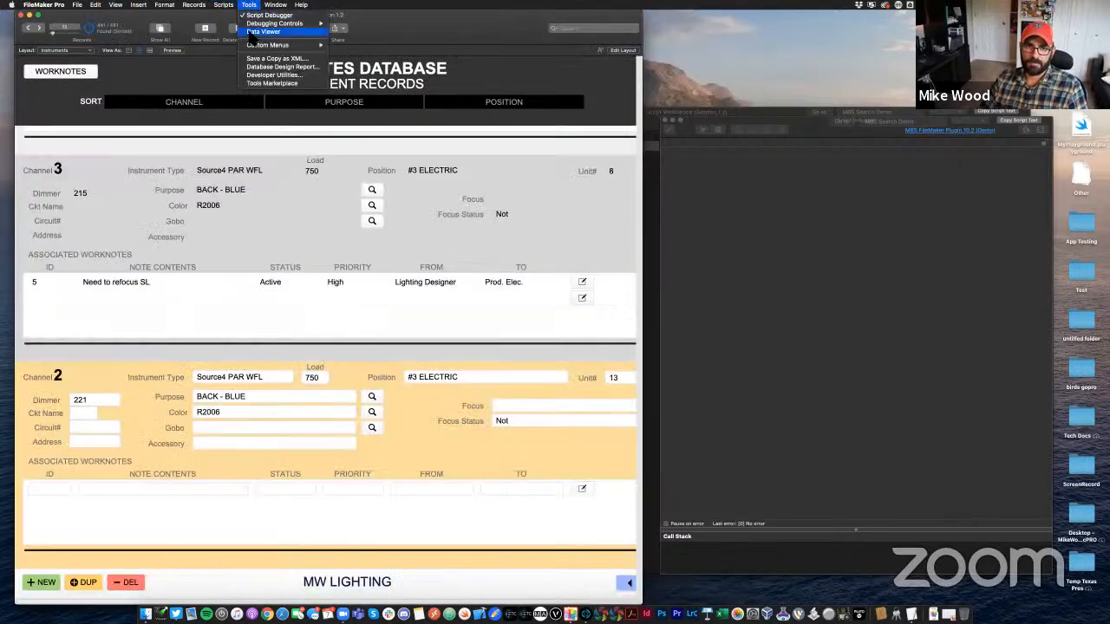
click(934, 247)
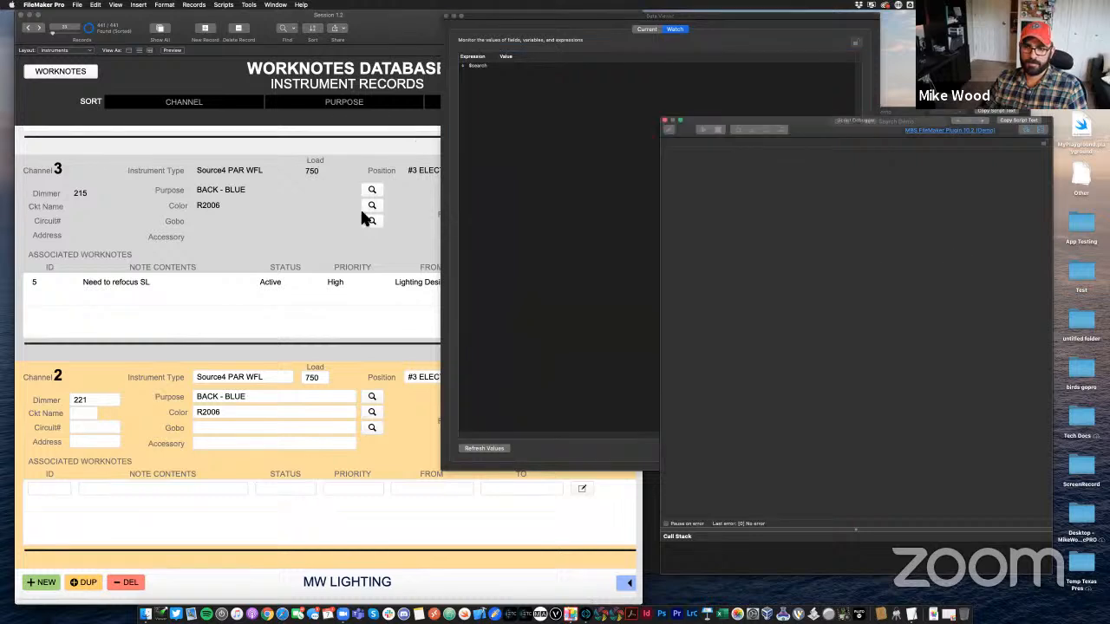
click(375, 202)
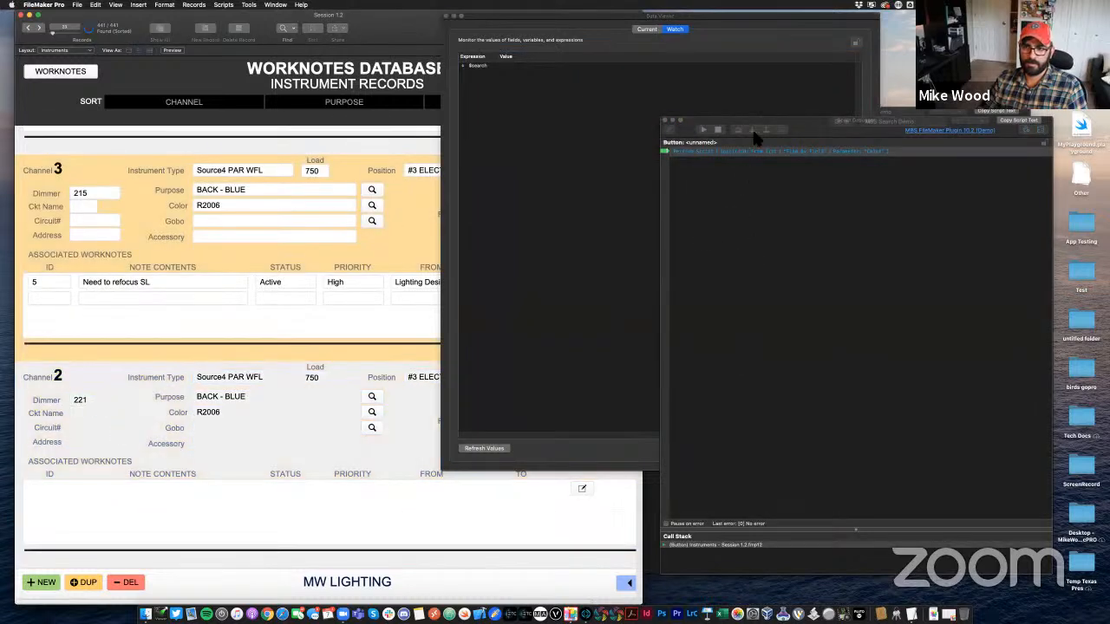
click(753, 130)
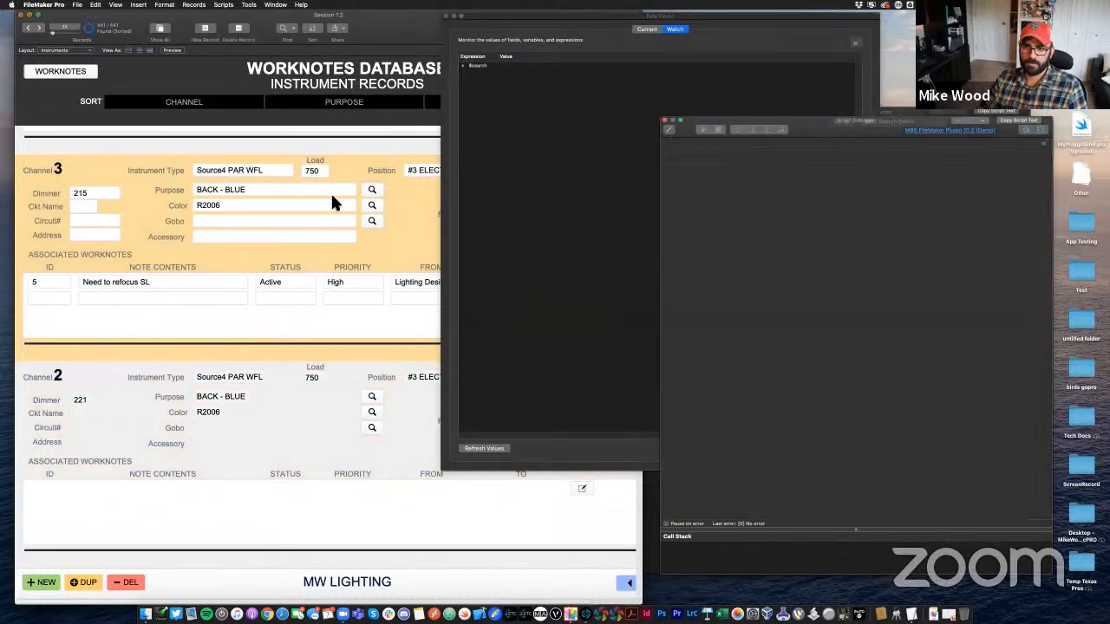
Step through channel 3's Purpose search in the Script Debugger to the end and close the Data Viewer
click(372, 190)
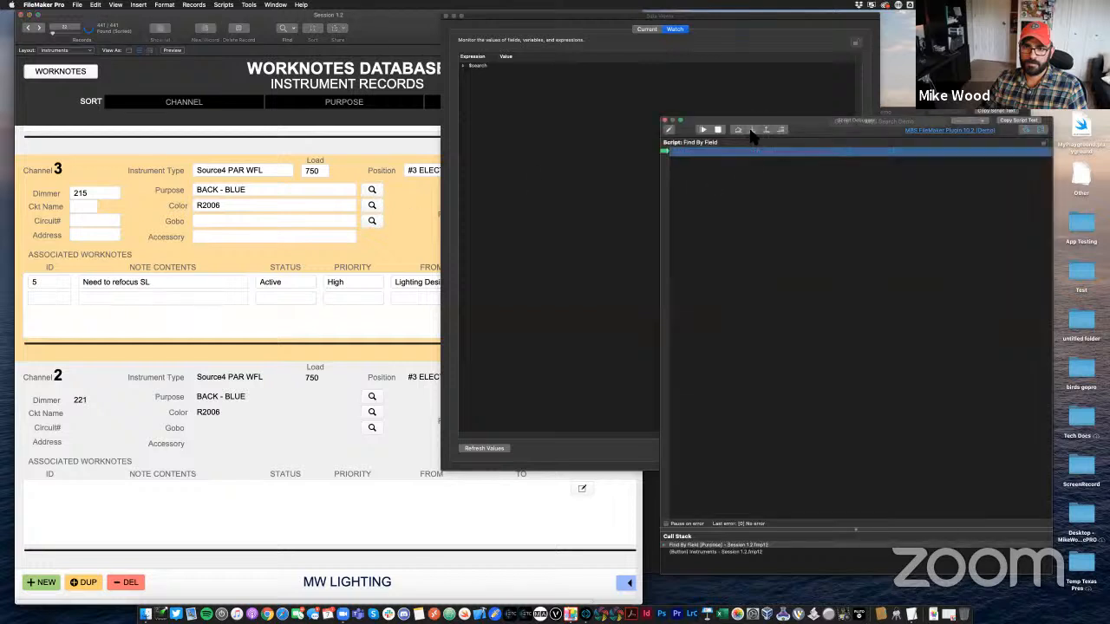
click(753, 130)
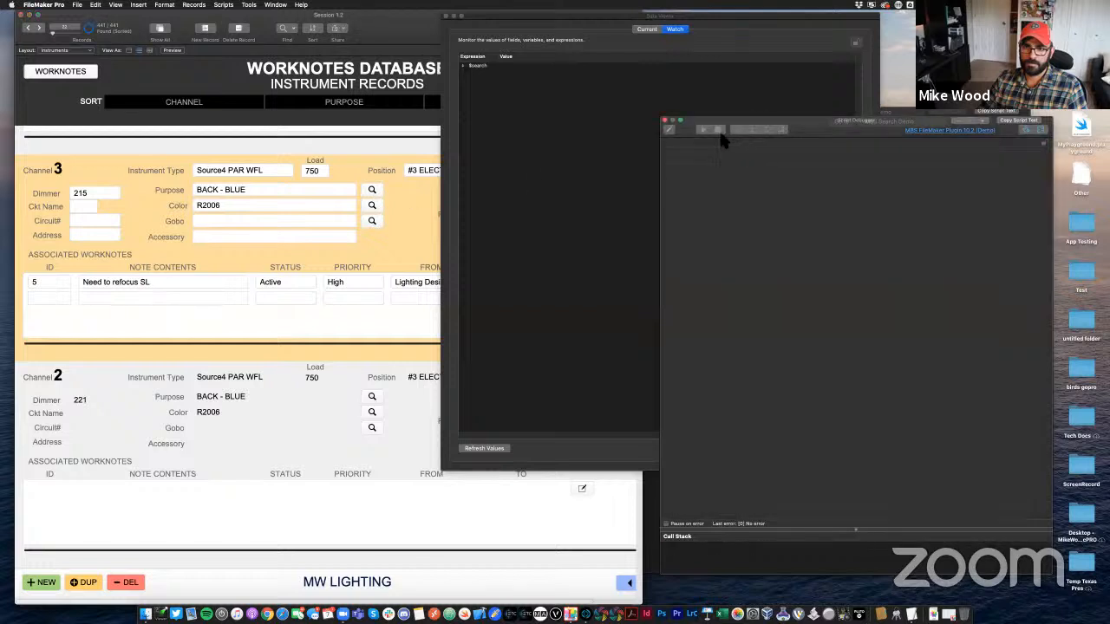
click(444, 28)
click(444, 17)
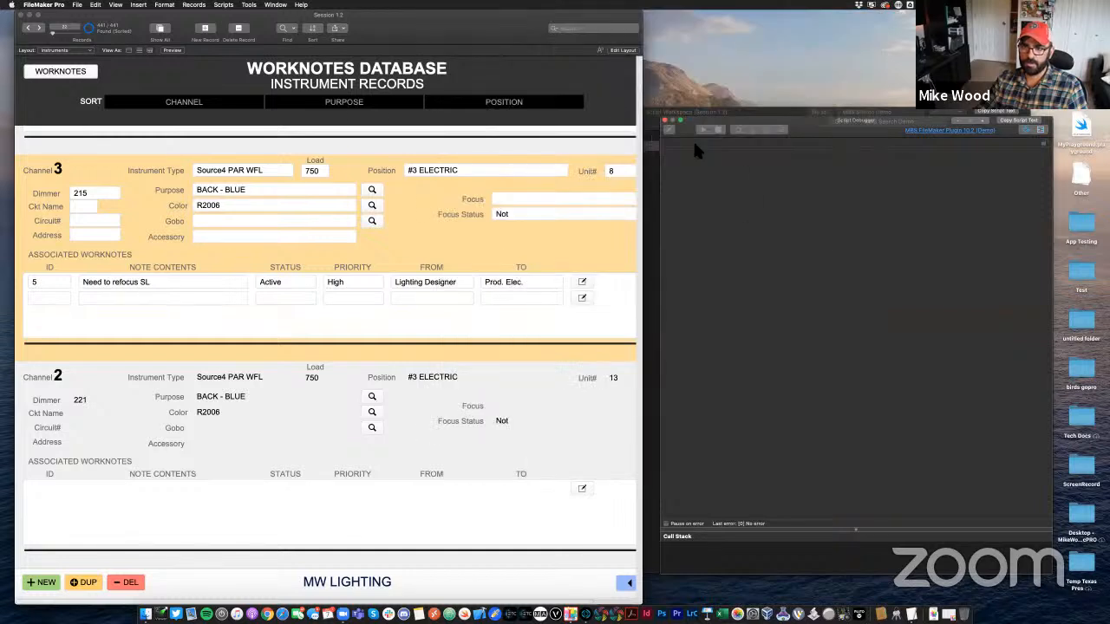
Open the Find By Field script for editing and add an If step with the condition $search="Purpose" below a blank line
click(668, 126)
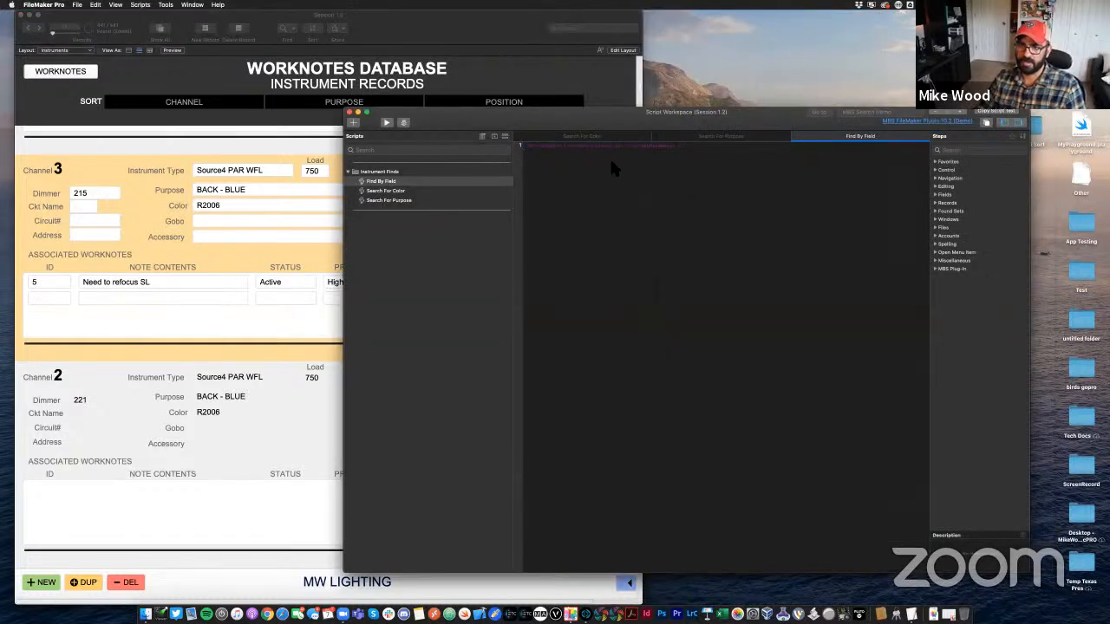
click(543, 146)
key(Return)
key(Return)
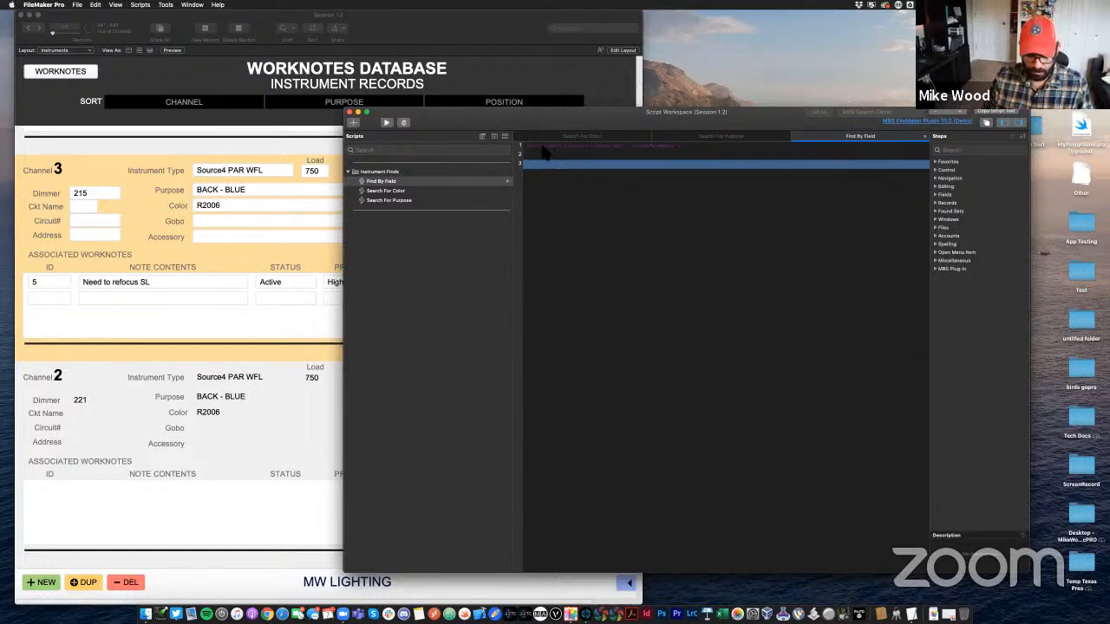
text(if)
key(Return)
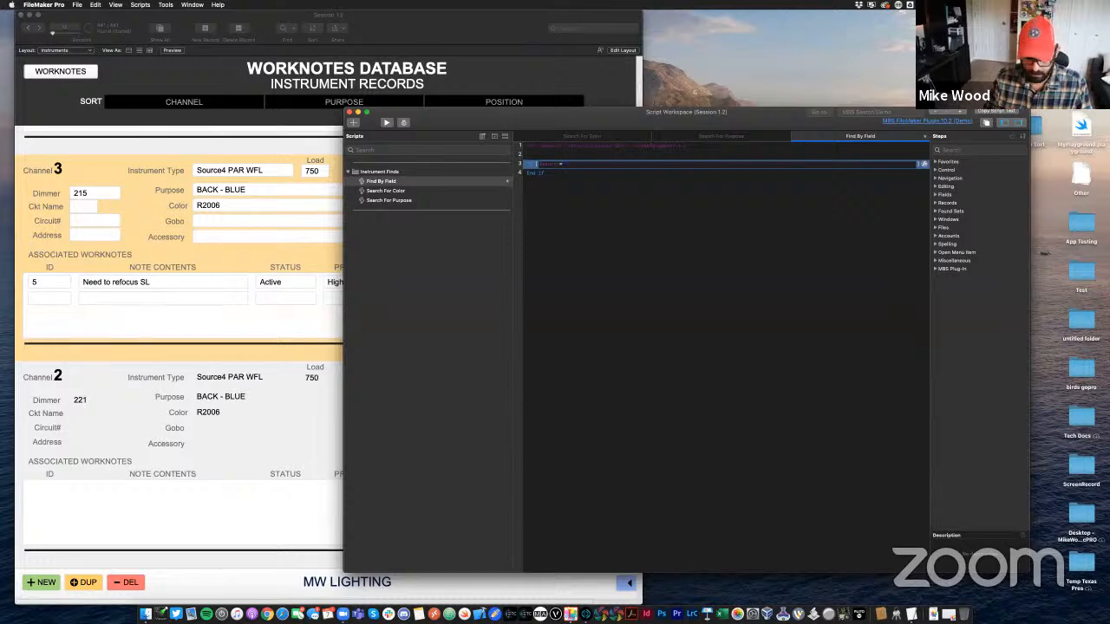
key(Return)
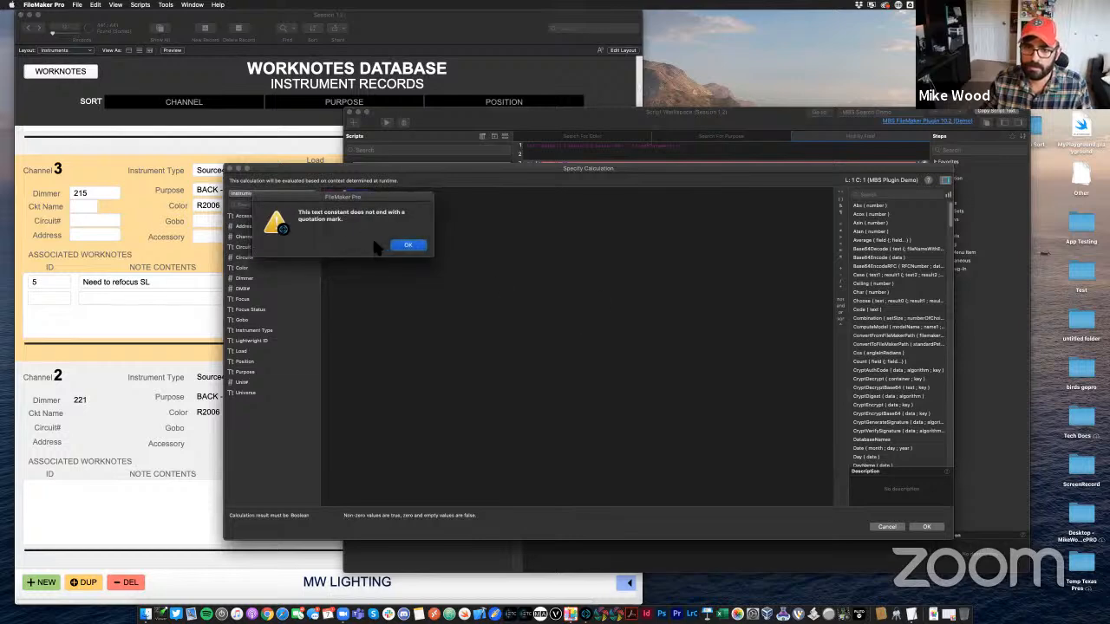
click(409, 245)
click(404, 197)
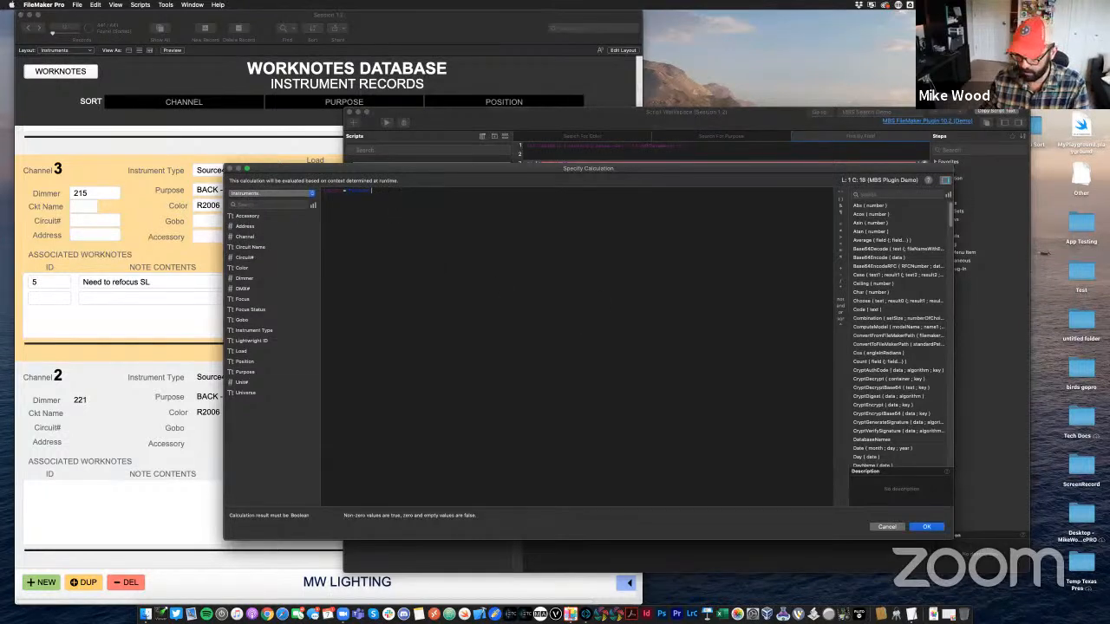
key(Return)
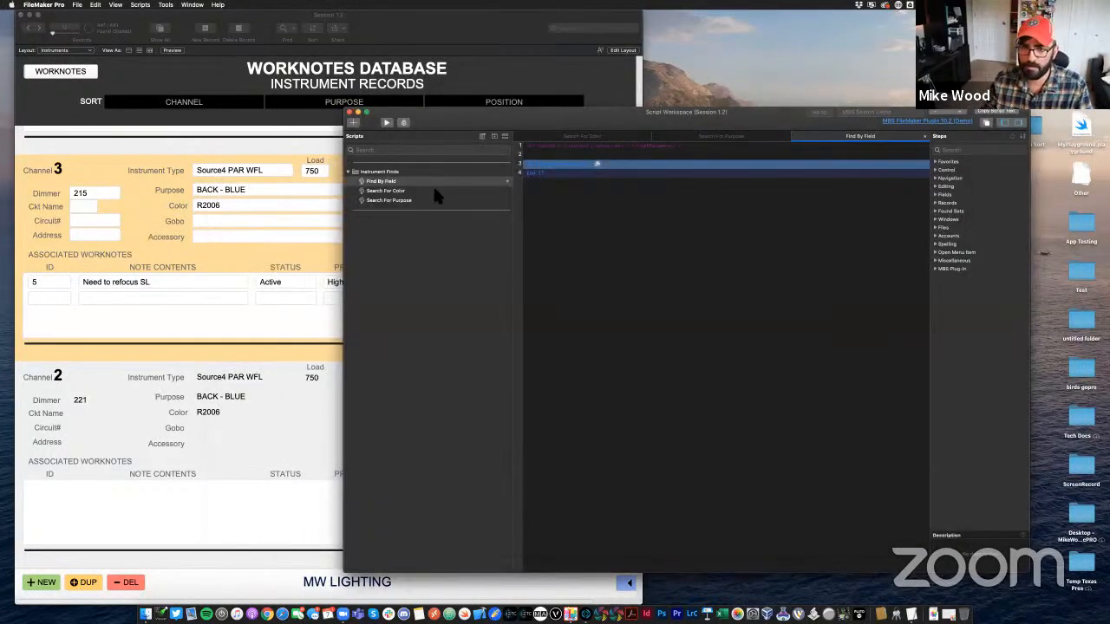
Copy the Perform Find step from Search For Purpose into Find By Field's If block and check its stored find request
click(538, 165)
click(727, 136)
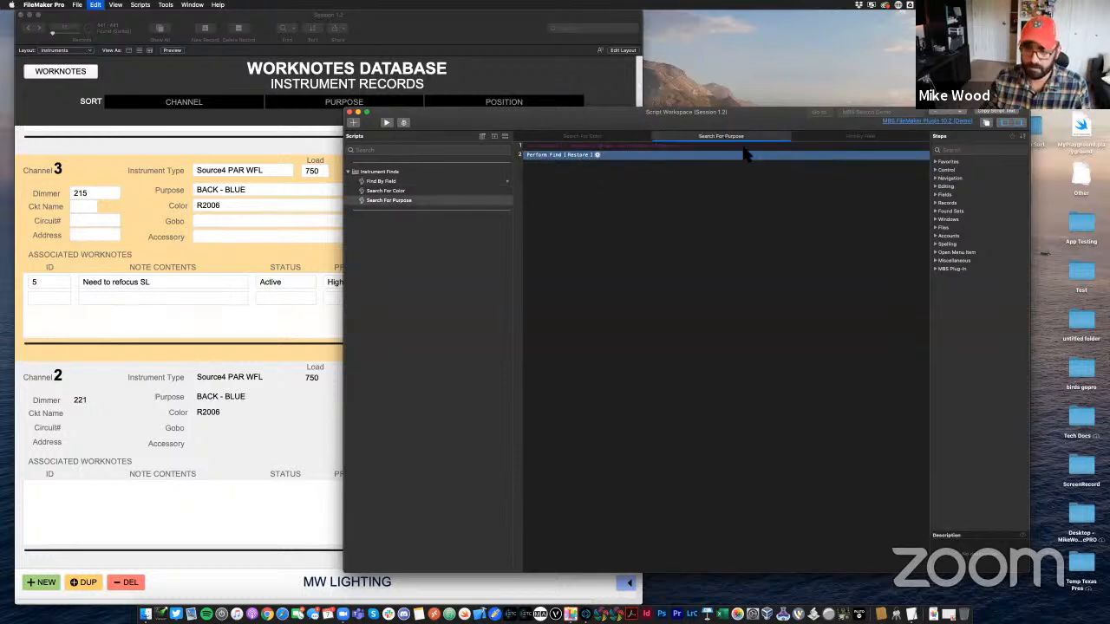
click(841, 137)
text(Perform Find [ Restore ])
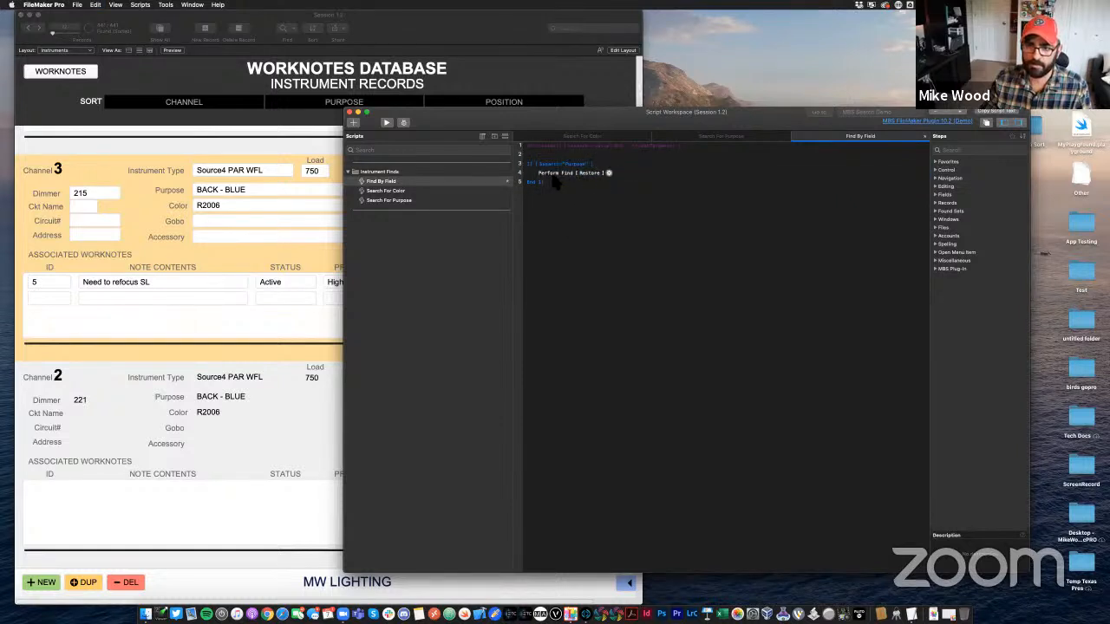
click(609, 172)
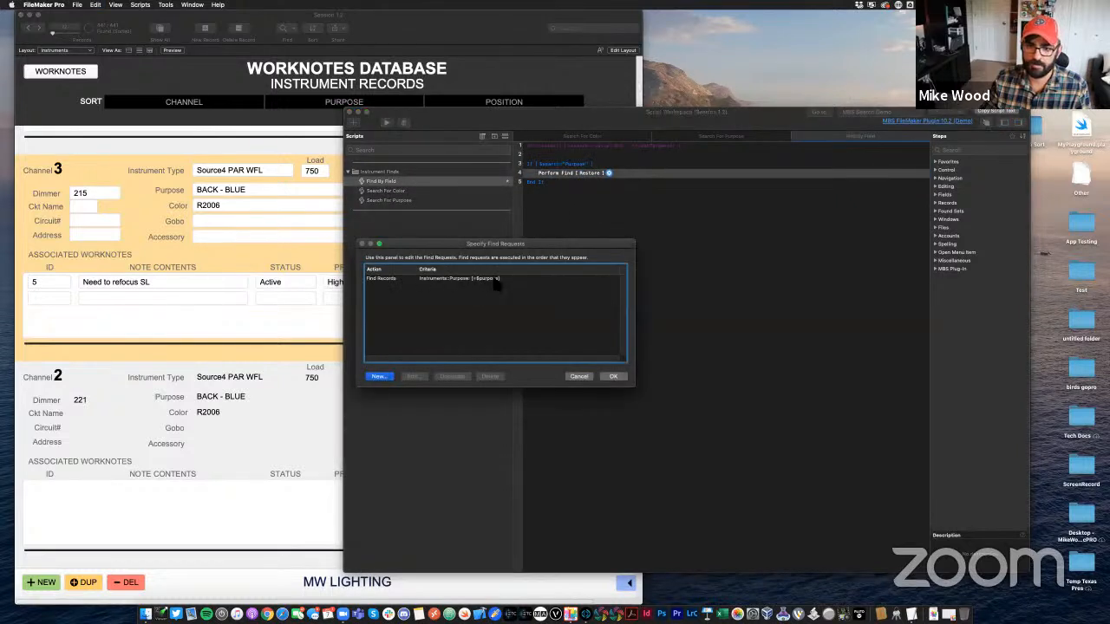
click(496, 279)
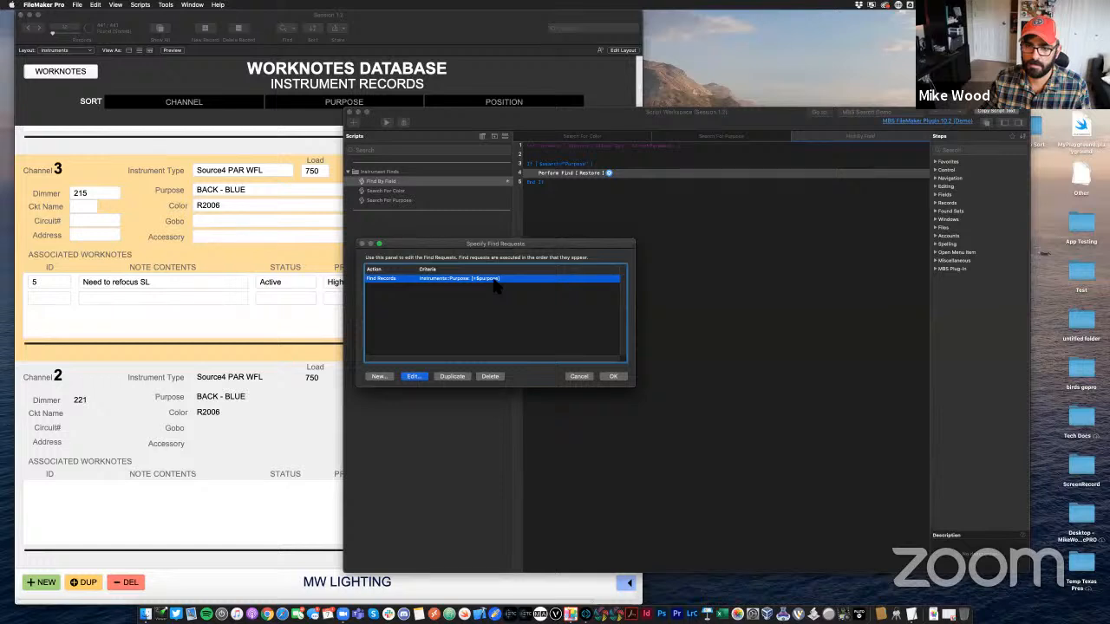
click(577, 377)
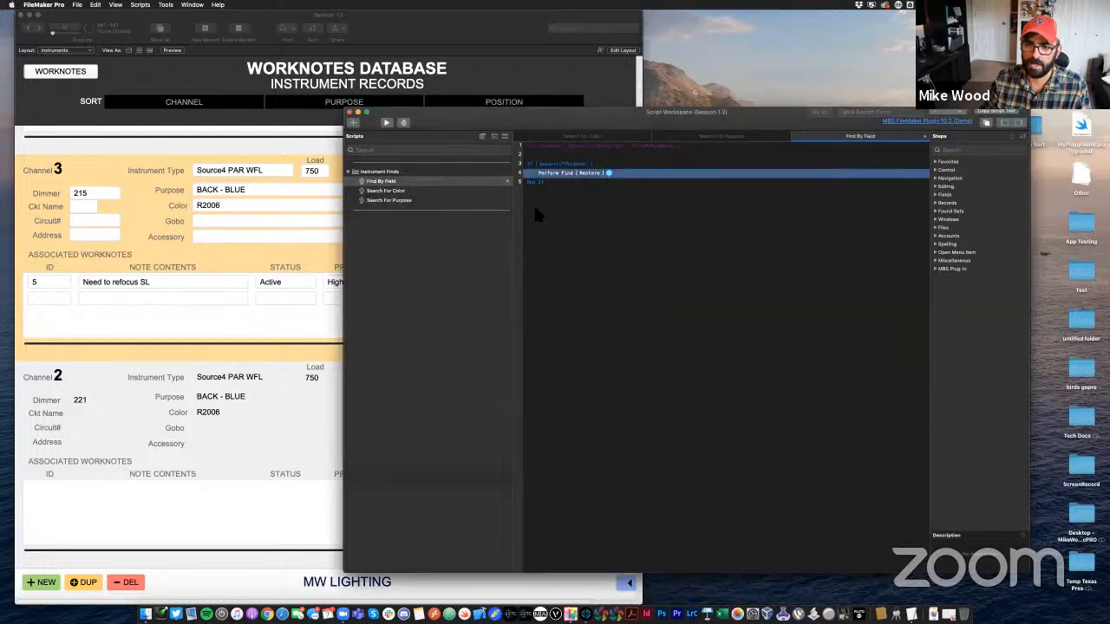
Copy the Set Variable step from Search For Purpose into Find By Field's If block above Perform Find, removing the spare blank line
click(530, 165)
click(551, 174)
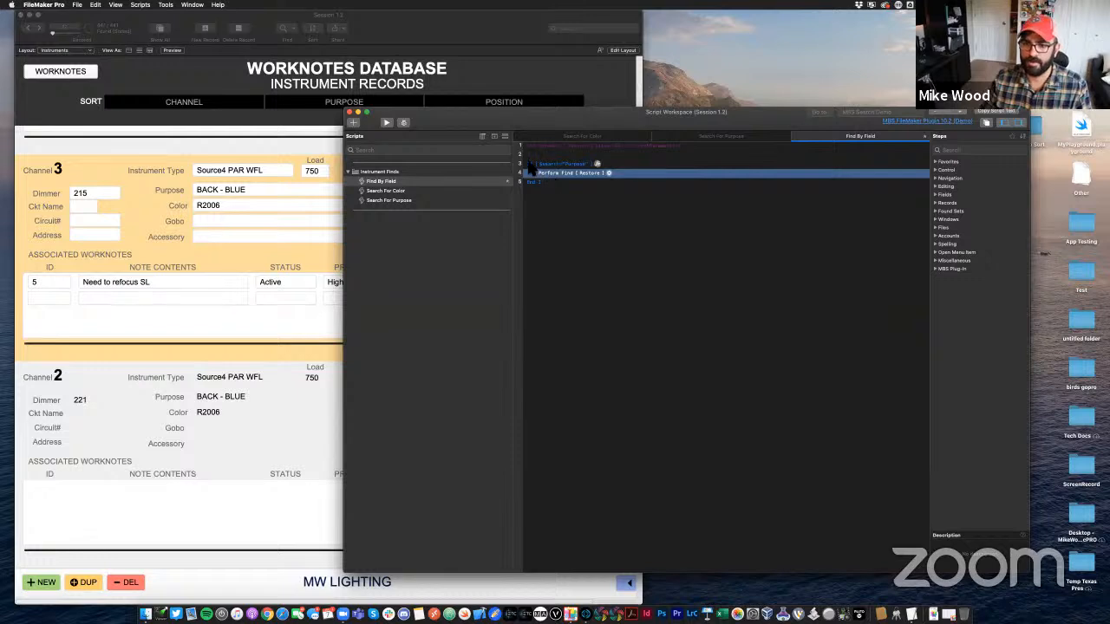
click(528, 164)
key(Return)
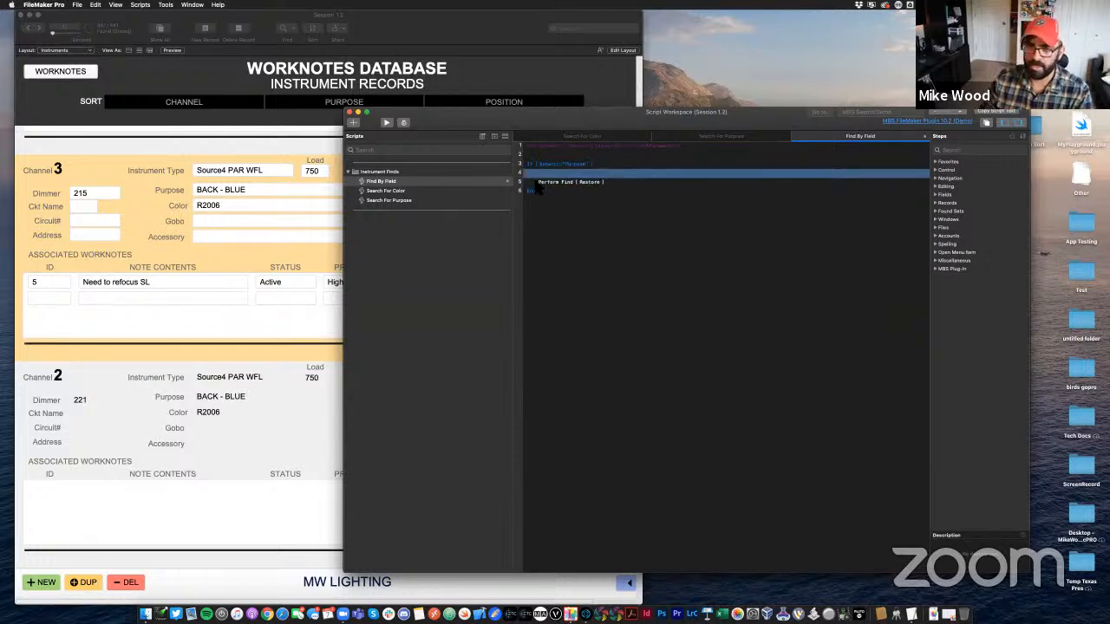
click(707, 136)
click(539, 147)
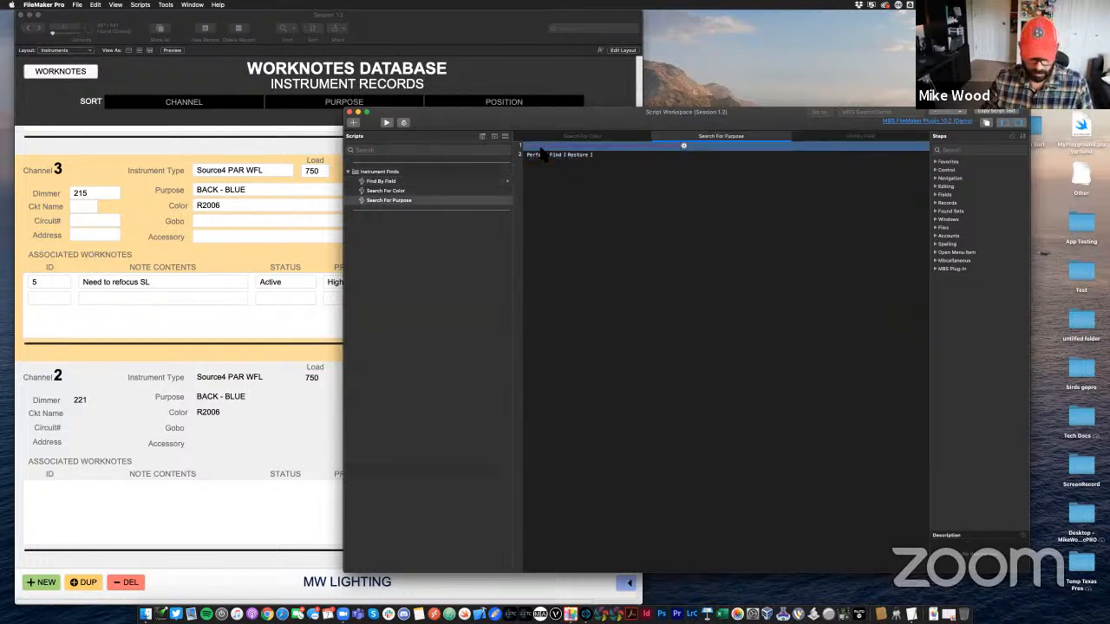
click(843, 137)
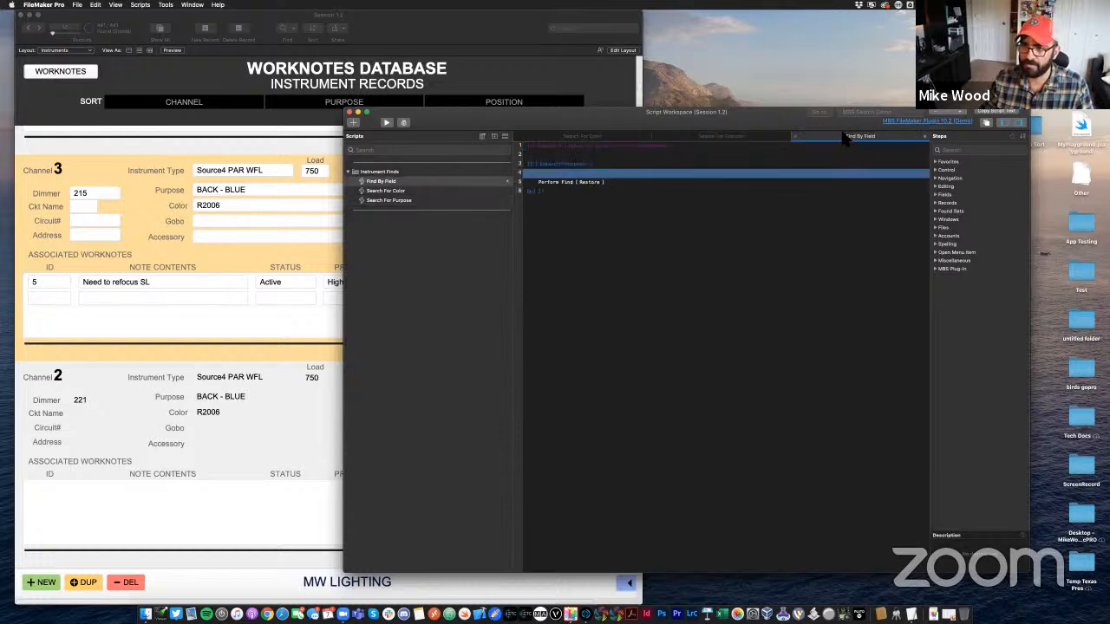
key(super+v)
click(565, 175)
key(BackSpace)
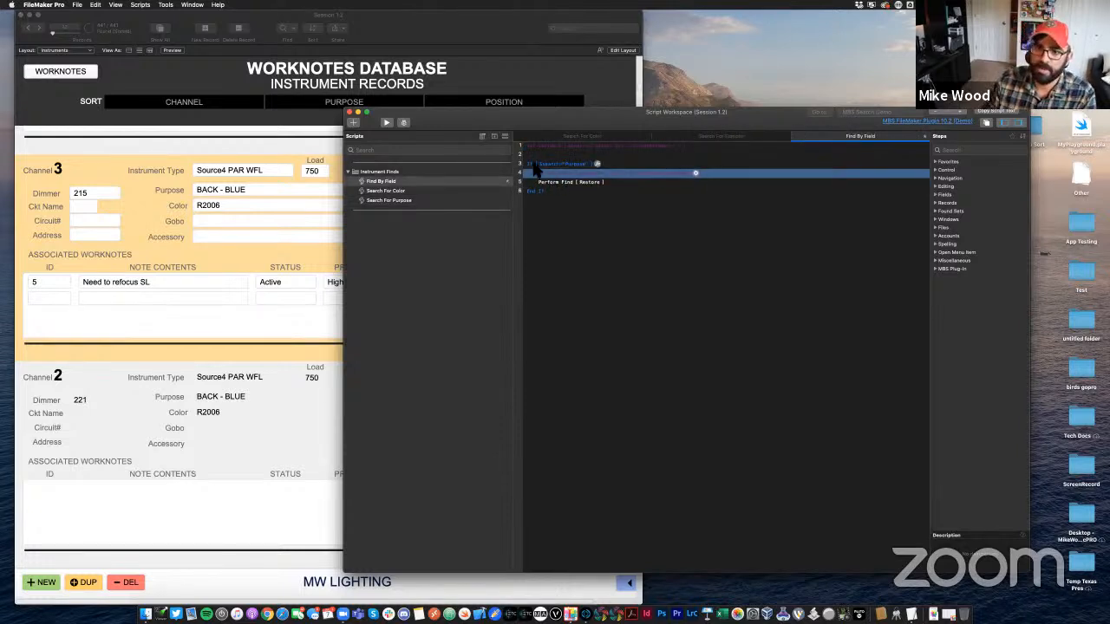
Add an Else If step with the condition $search="Color" below the Purpose branch's Perform Find in Find By Field
click(535, 164)
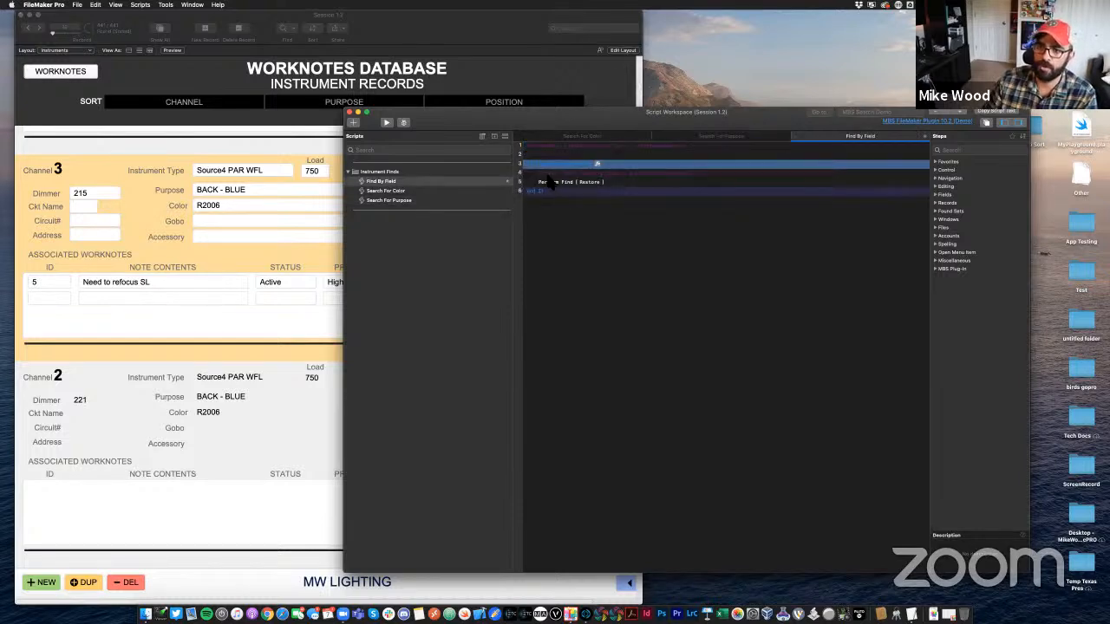
click(572, 203)
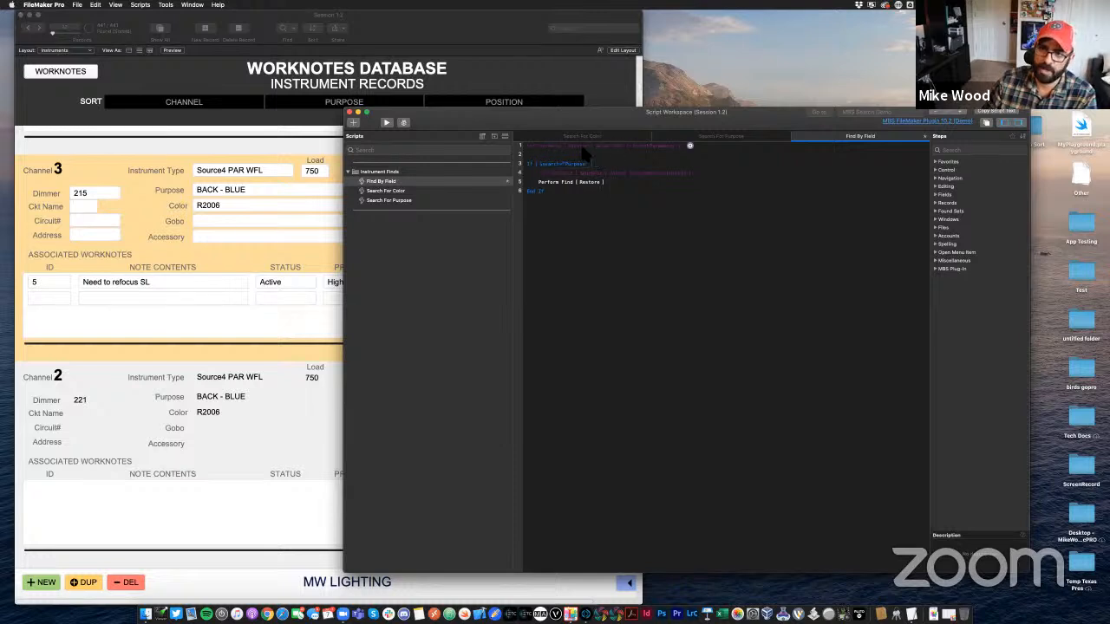
click(548, 183)
text(Else If)
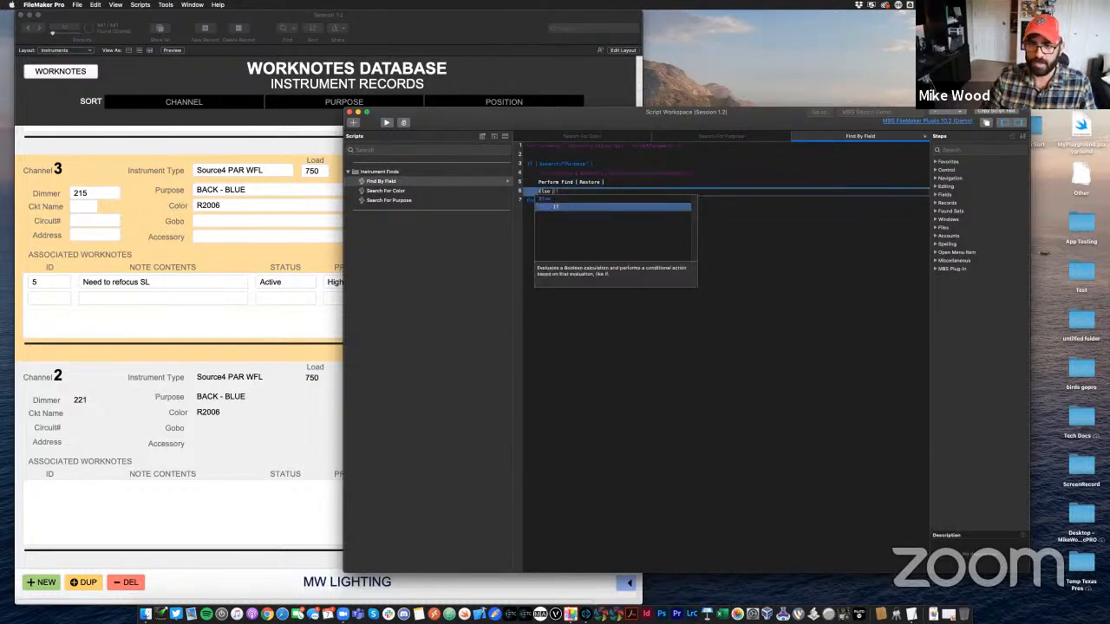
key(Return)
click(542, 164)
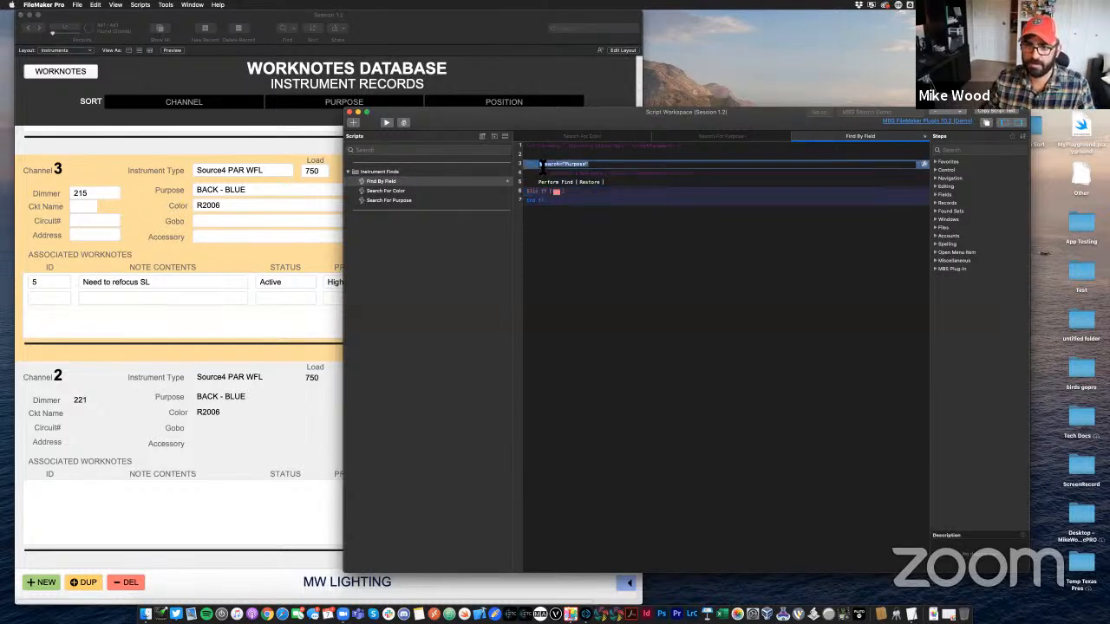
click(558, 192)
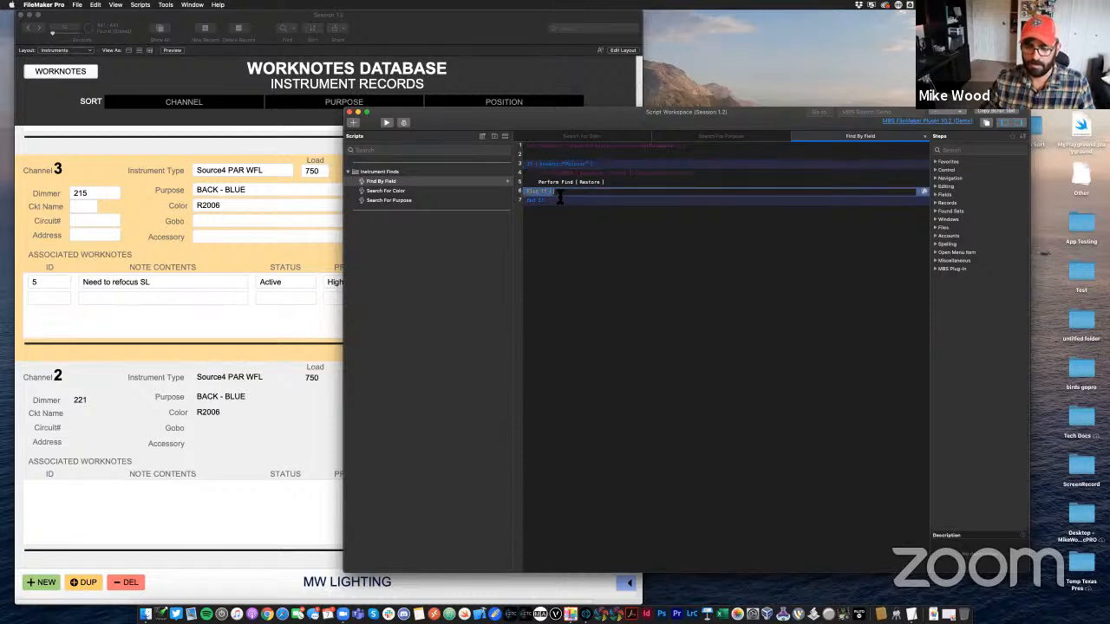
key(BackSpace)
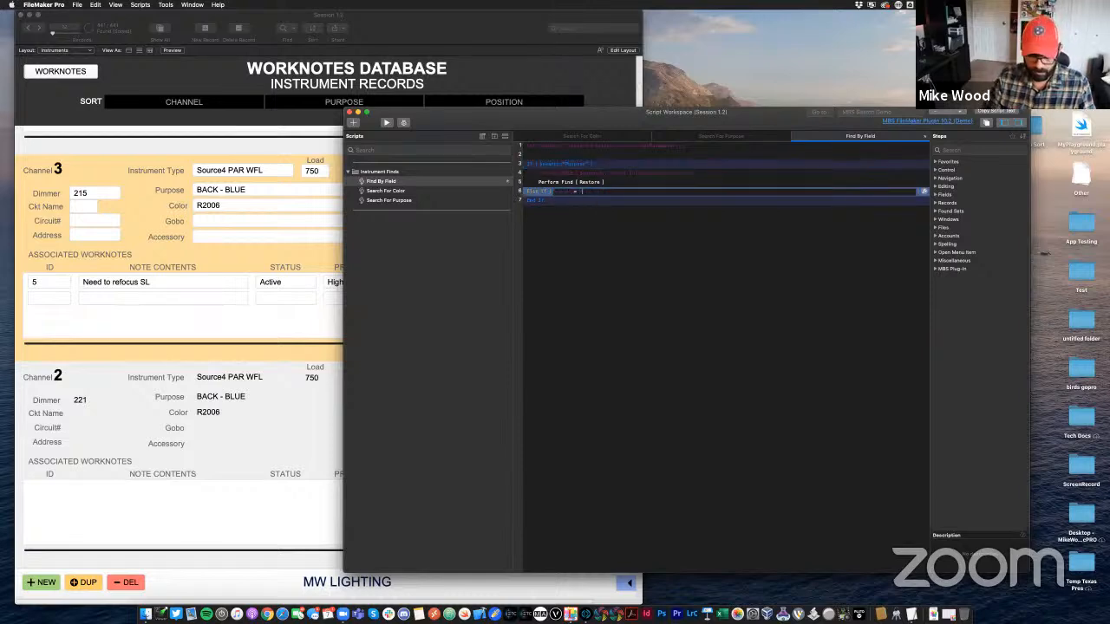
Copy the Set Variable and Perform Find steps from Search For Color into Find By Field's Color branch
click(605, 137)
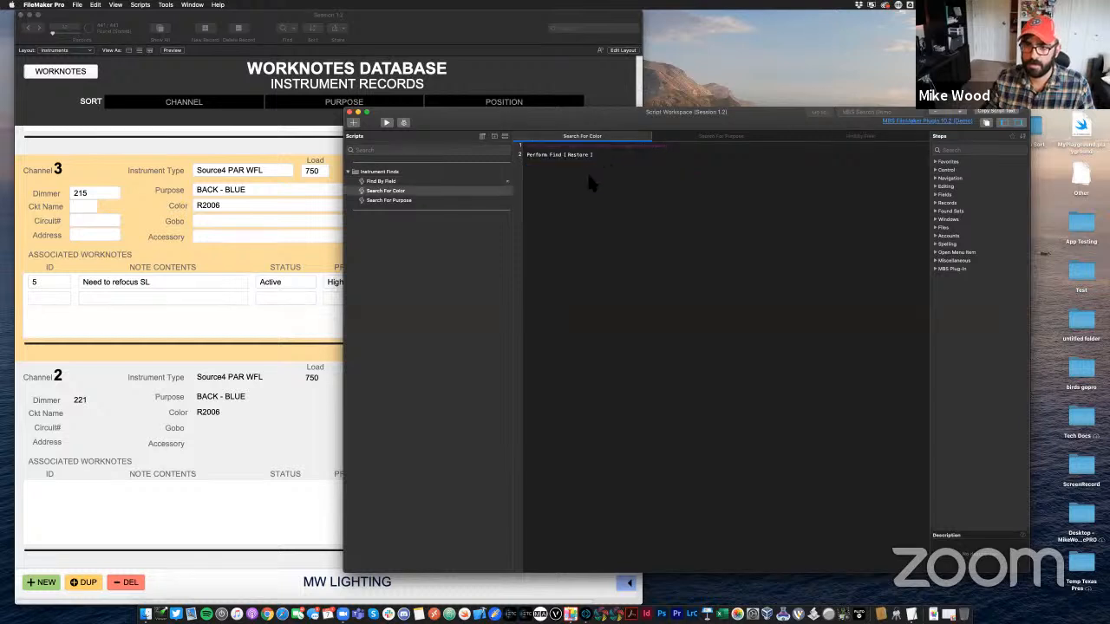
click(553, 155)
shift+click(553, 147)
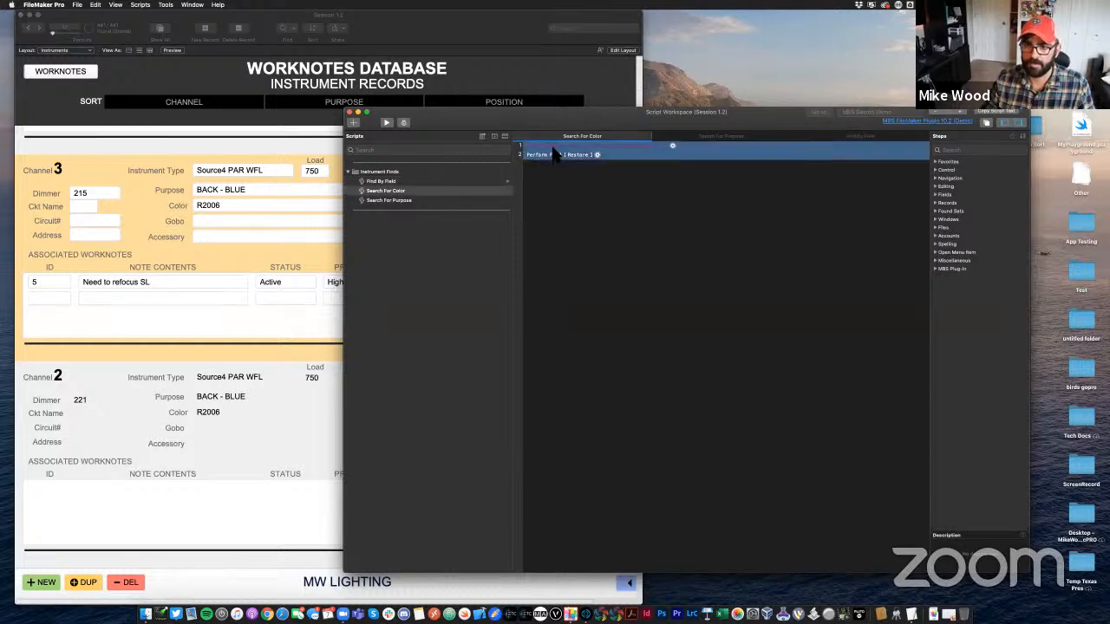
click(838, 137)
click(539, 199)
key(super+v)
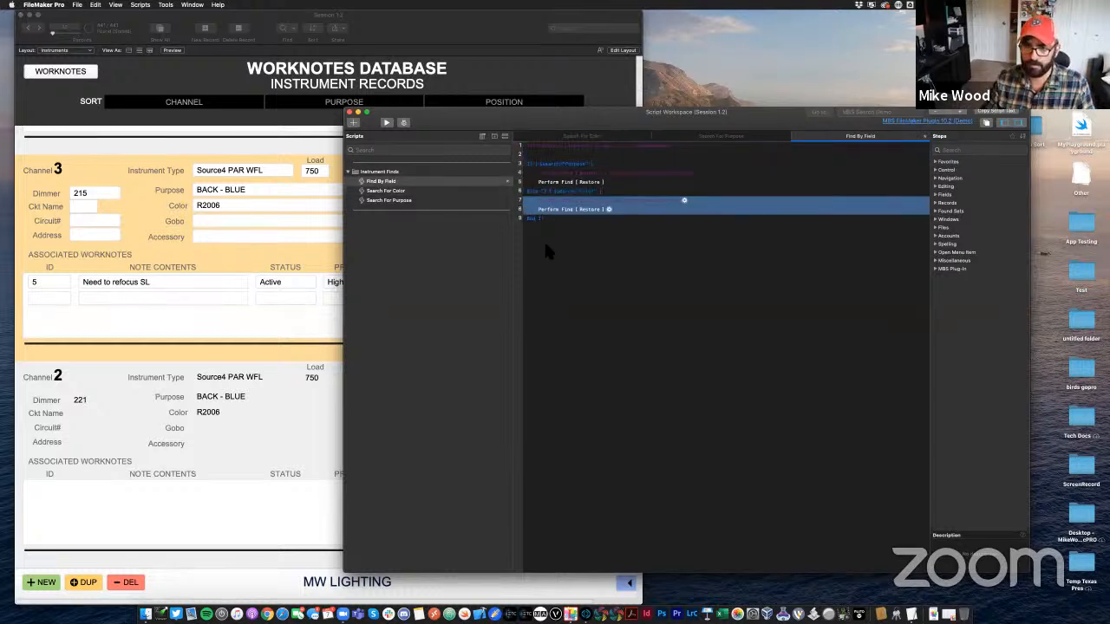
Add another Else If step below the Color branch's Perform Find with the condition $search="Gobo"
click(545, 241)
click(548, 211)
key(Return)
text(Else If)
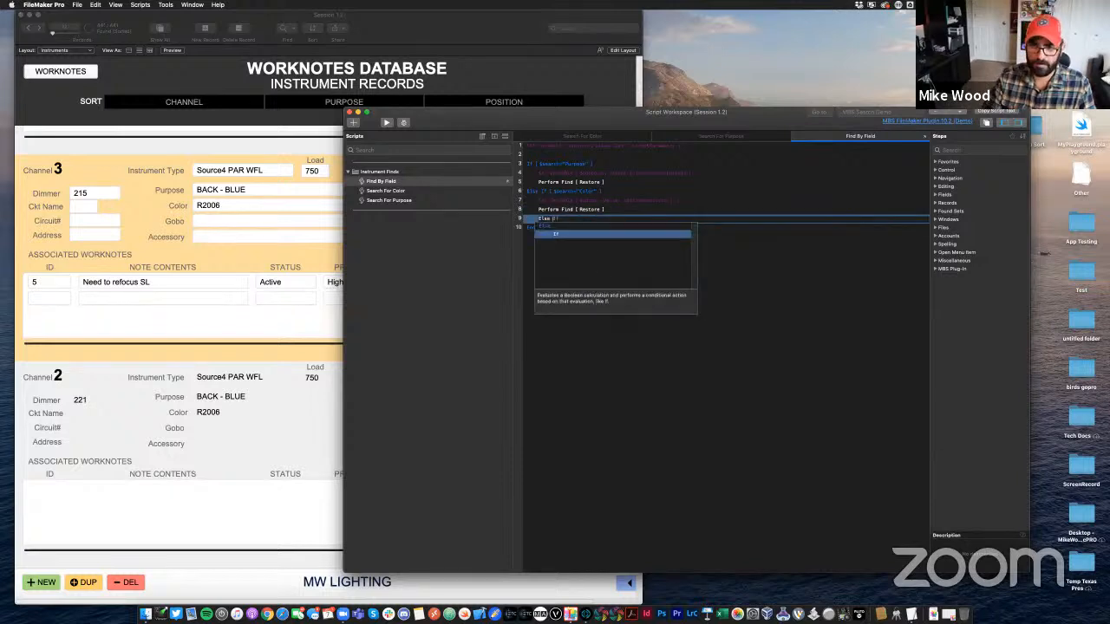
key(Return)
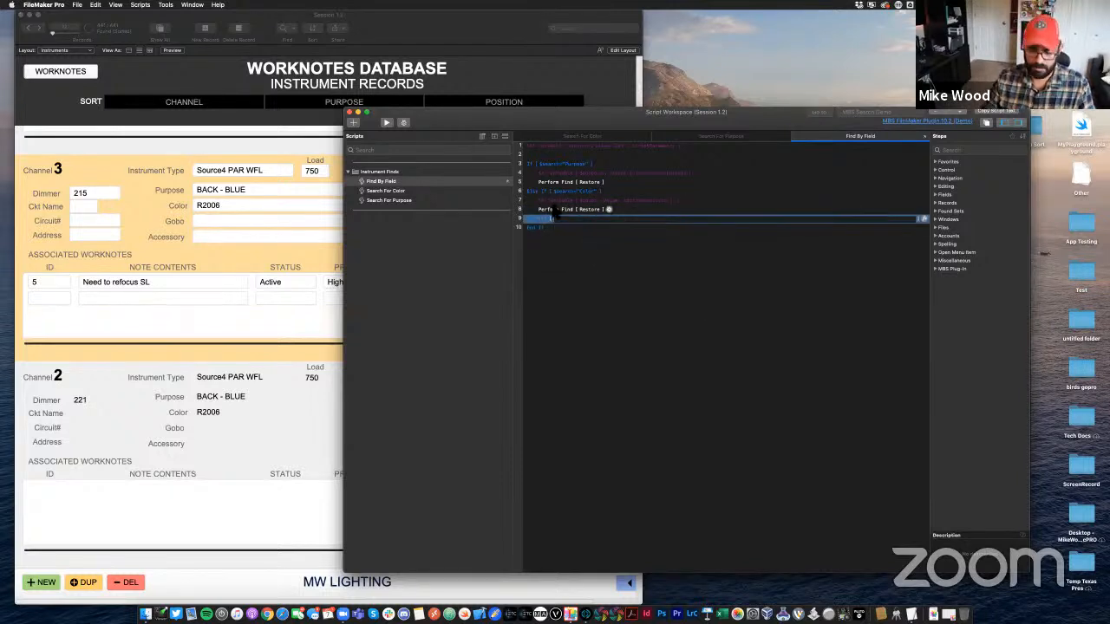
click(575, 191)
key(super+c)
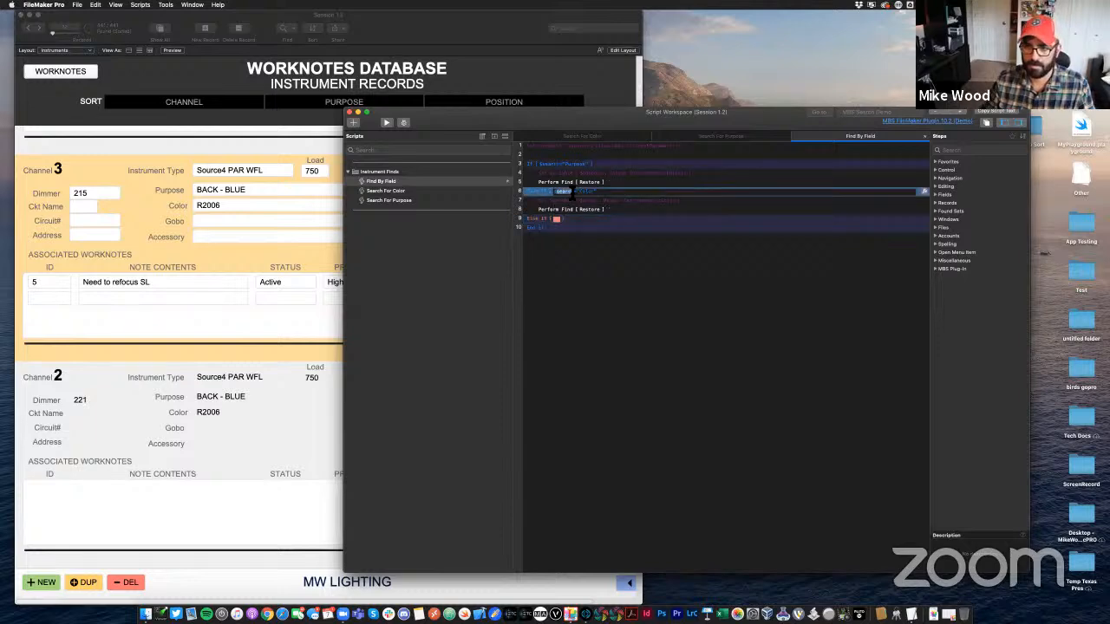
click(558, 220)
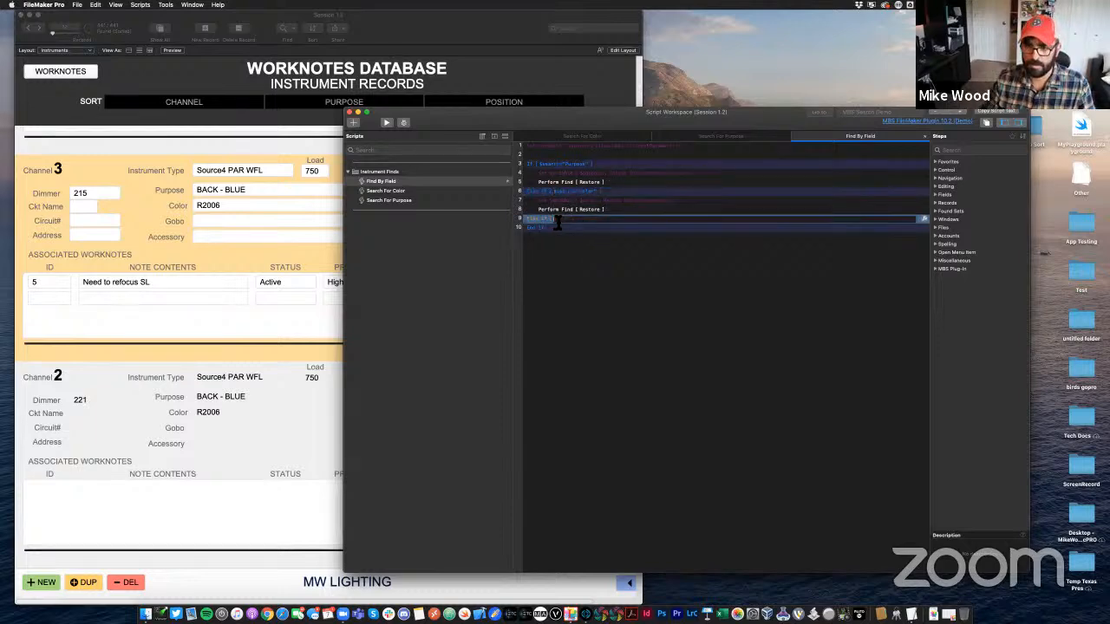
key(super+v)
double_click(590, 220)
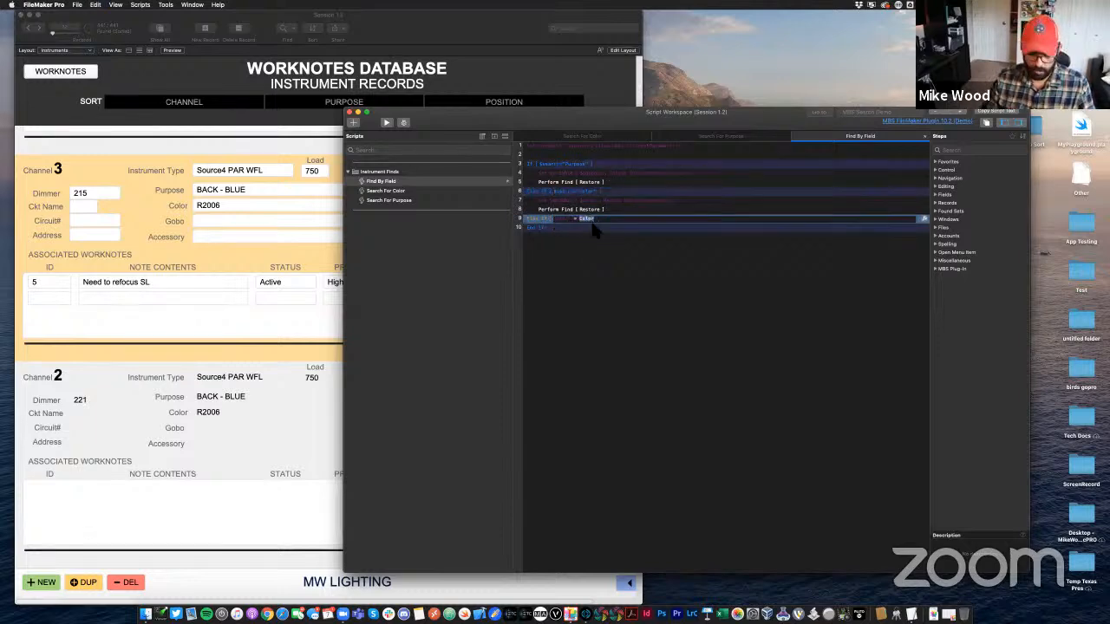
key(Return)
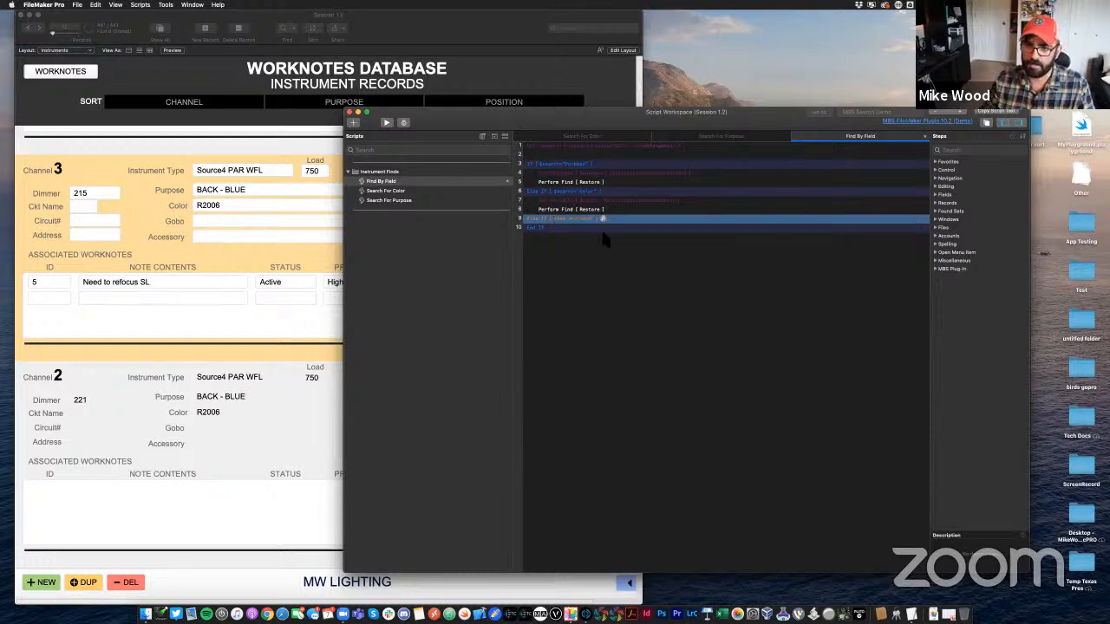
Duplicate the Color branch's Set Variable and Perform Find steps into the Gobo branch
click(602, 234)
click(557, 202)
shift+click(554, 208)
key(super+c)
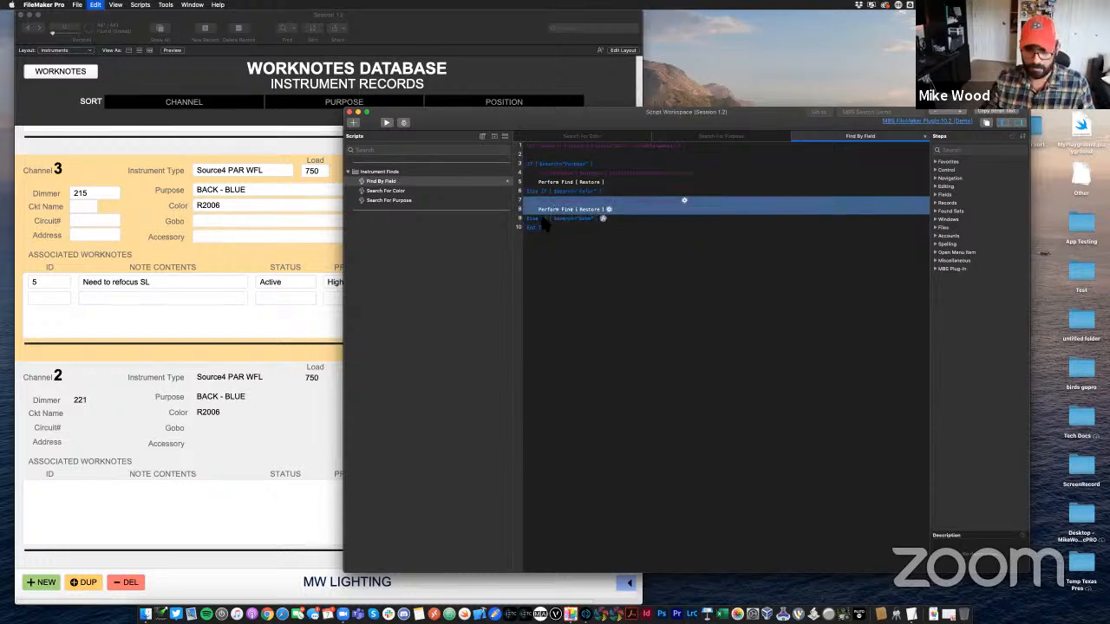
click(541, 220)
key(super+v)
click(584, 249)
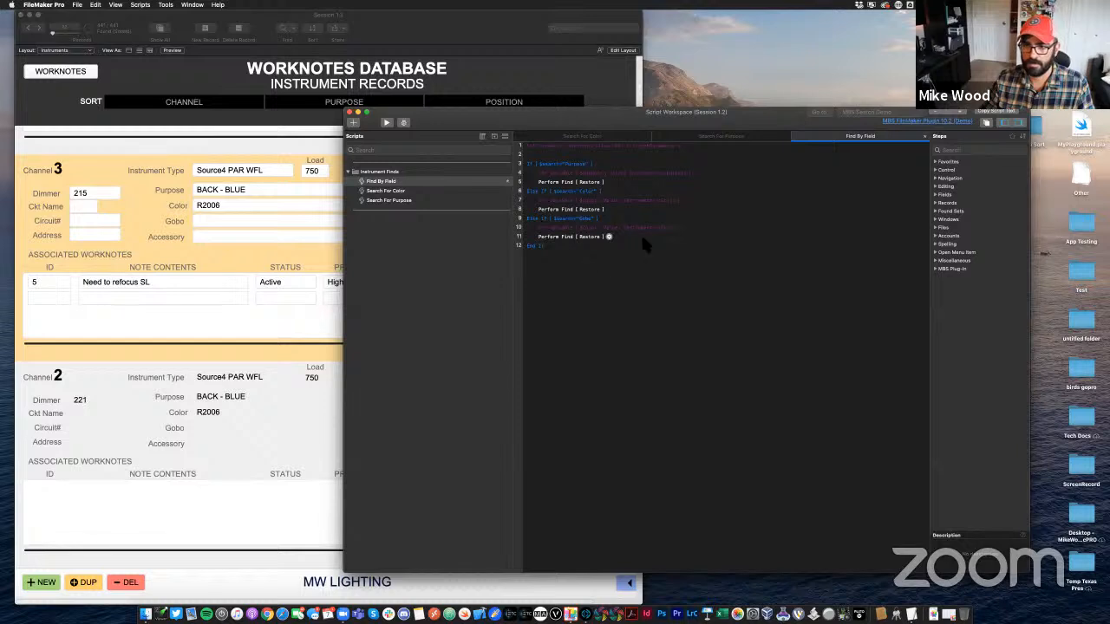
Change the Gobo branch's Set Variable step to name $gobo with the value Instruments::Gobo
double_click(605, 230)
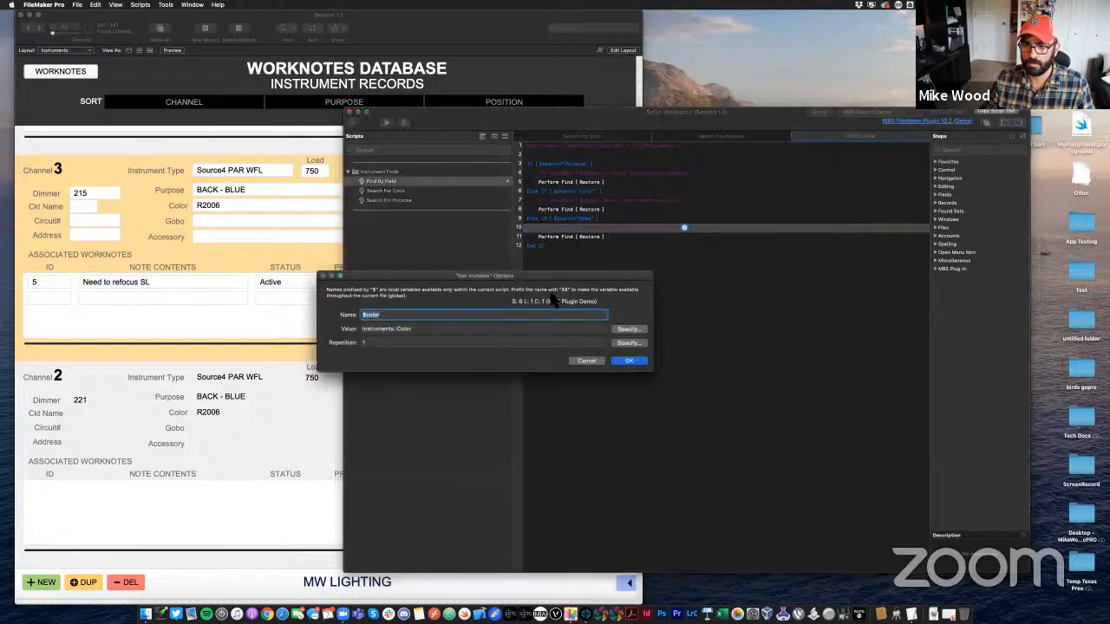
double_click(374, 317)
text(gob)
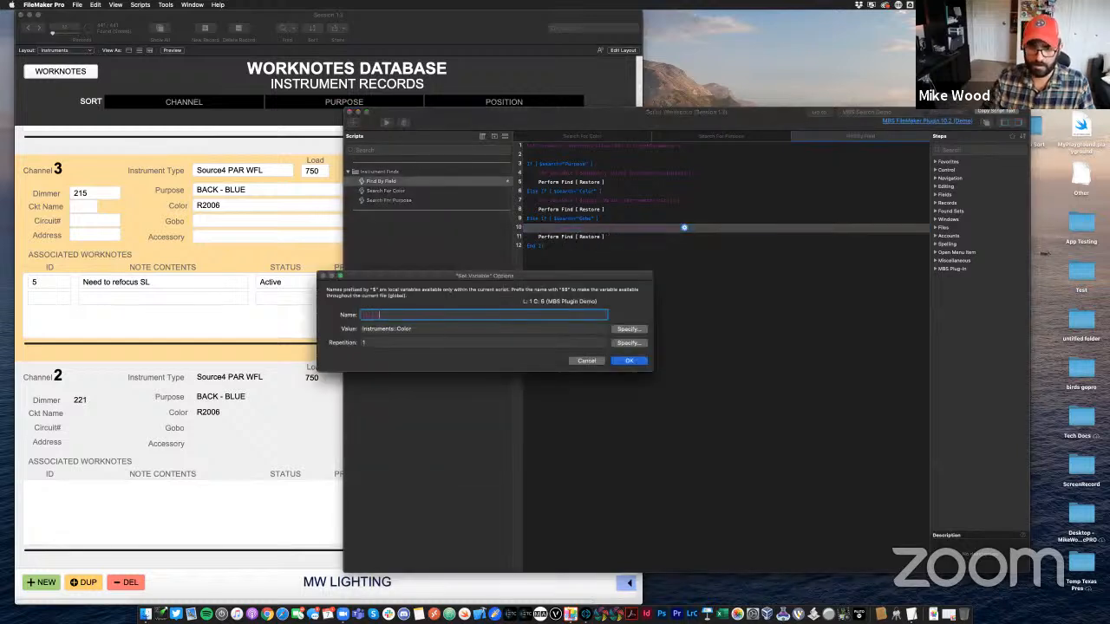
double_click(409, 330)
text(Gobo)
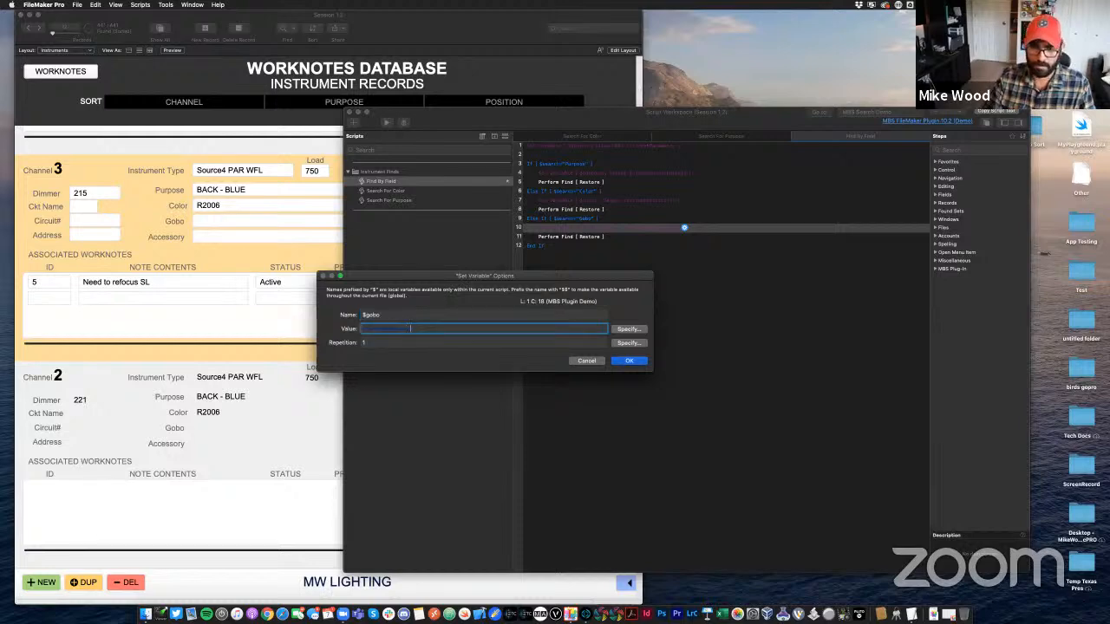
key(Return)
Change the Gobo branch's stored find request to search the Instruments Gobo field for =$gobo
double_click(590, 243)
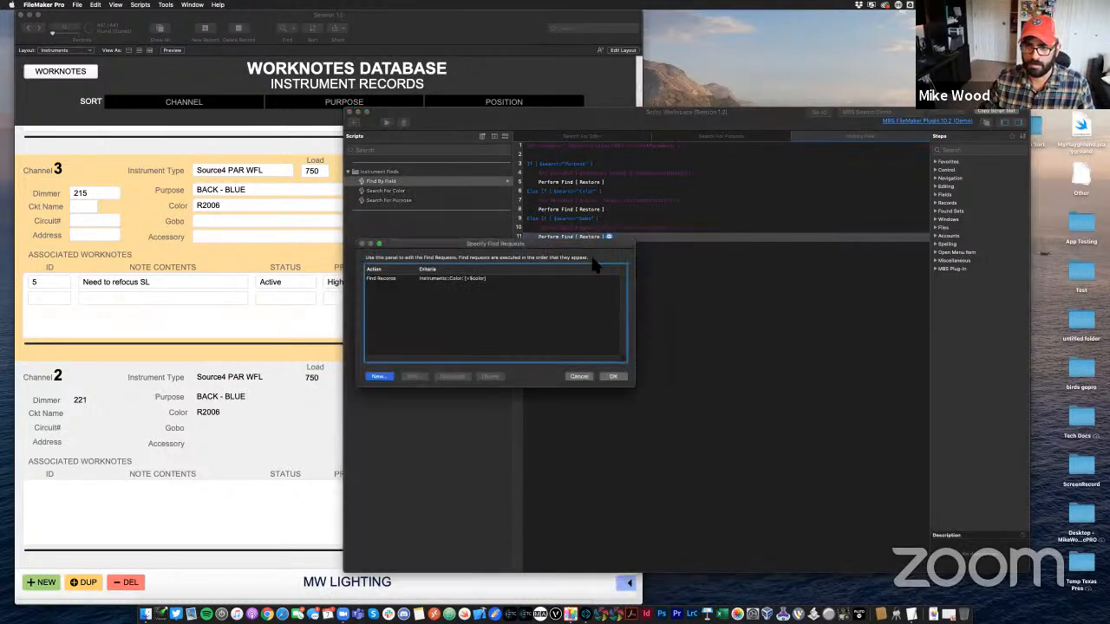
double_click(458, 279)
click(537, 207)
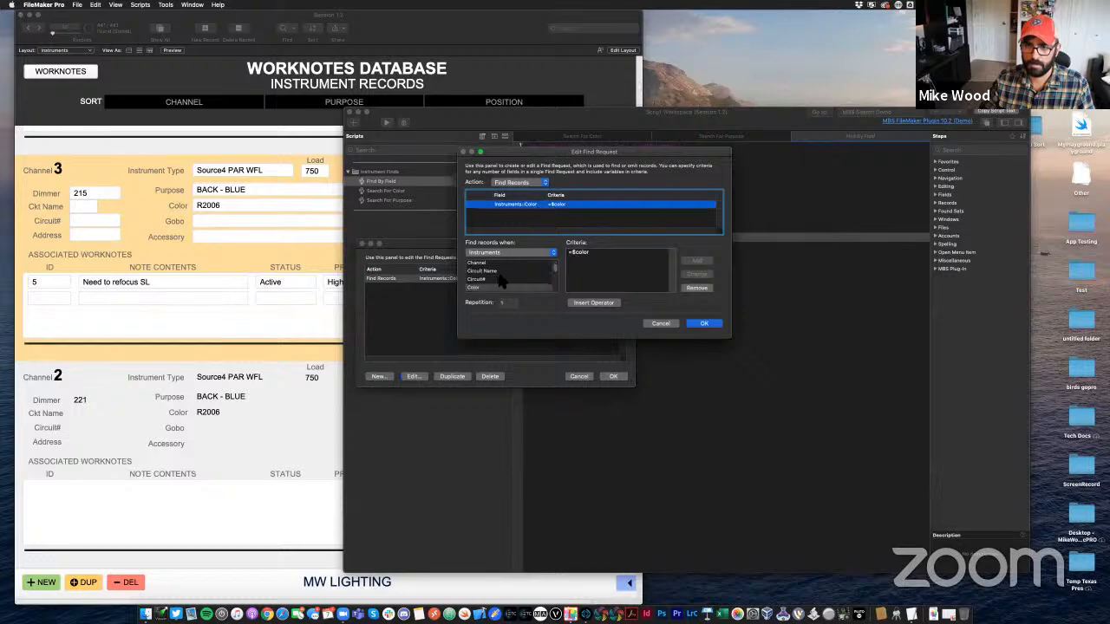
scroll(496, 282, down, 3)
scroll(496, 284, down, 1)
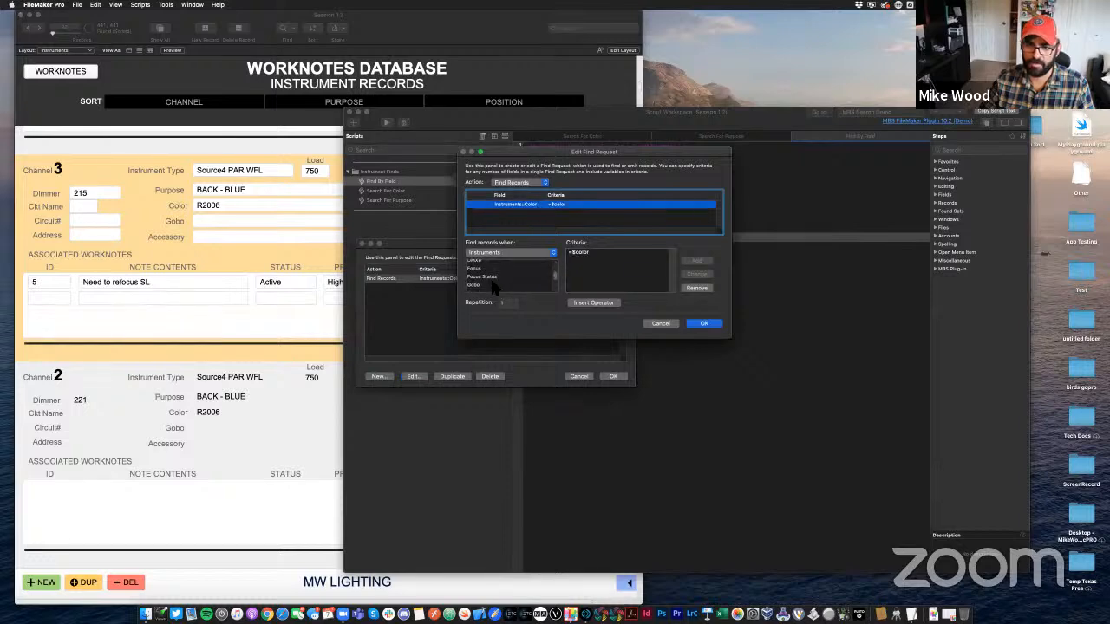
click(486, 284)
double_click(582, 252)
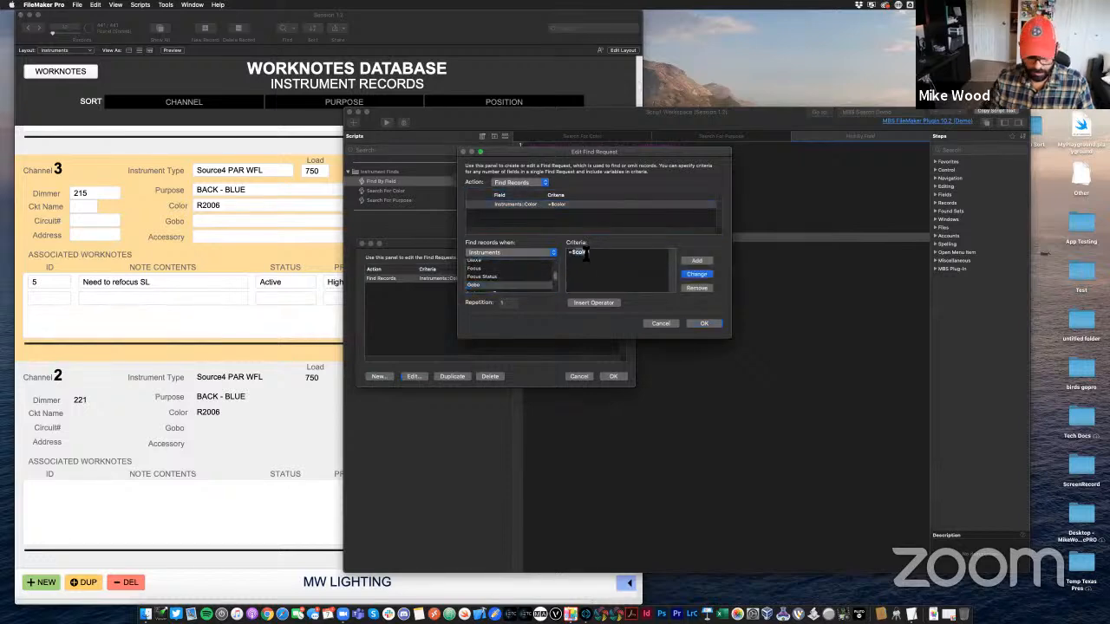
text(gobo)
click(697, 274)
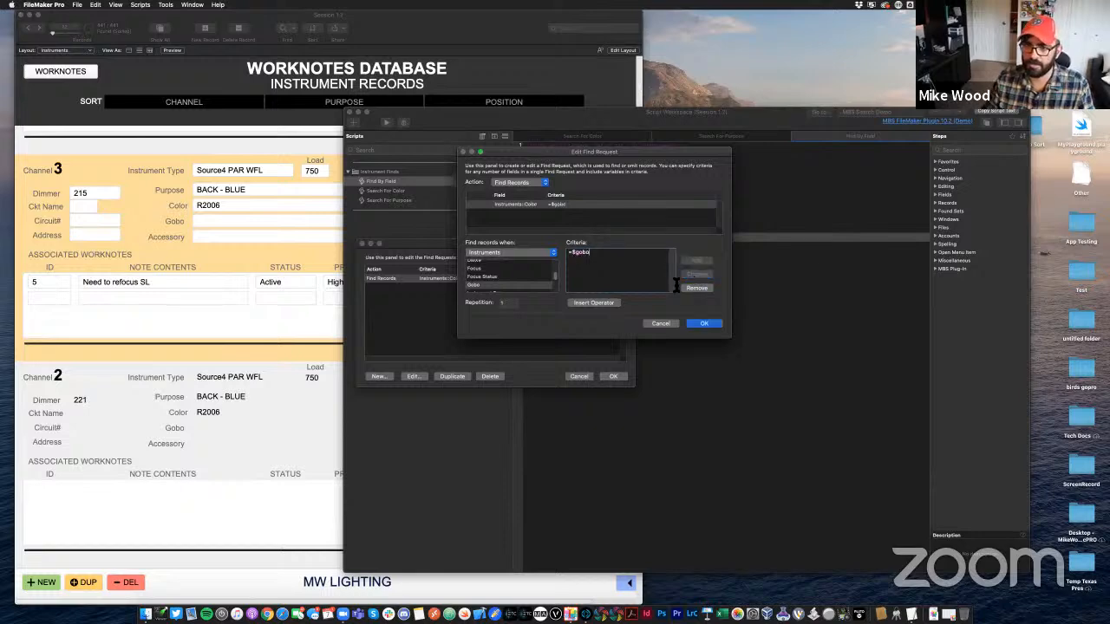
click(703, 323)
click(611, 377)
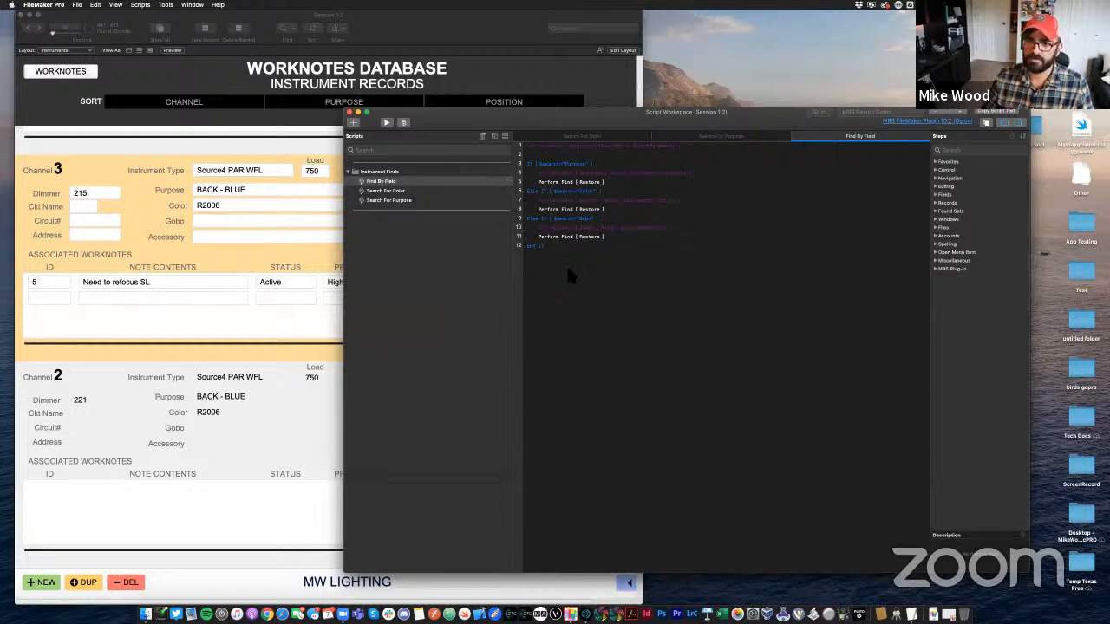
Run the Color search from channel 69's instrument record and look through the found records
click(521, 102)
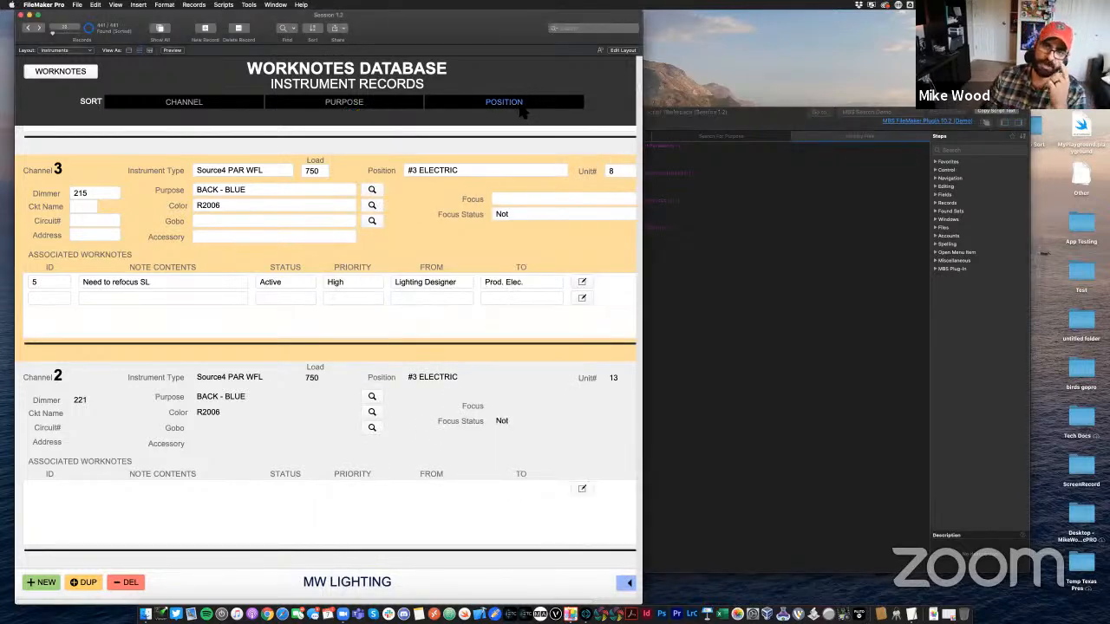
click(139, 5)
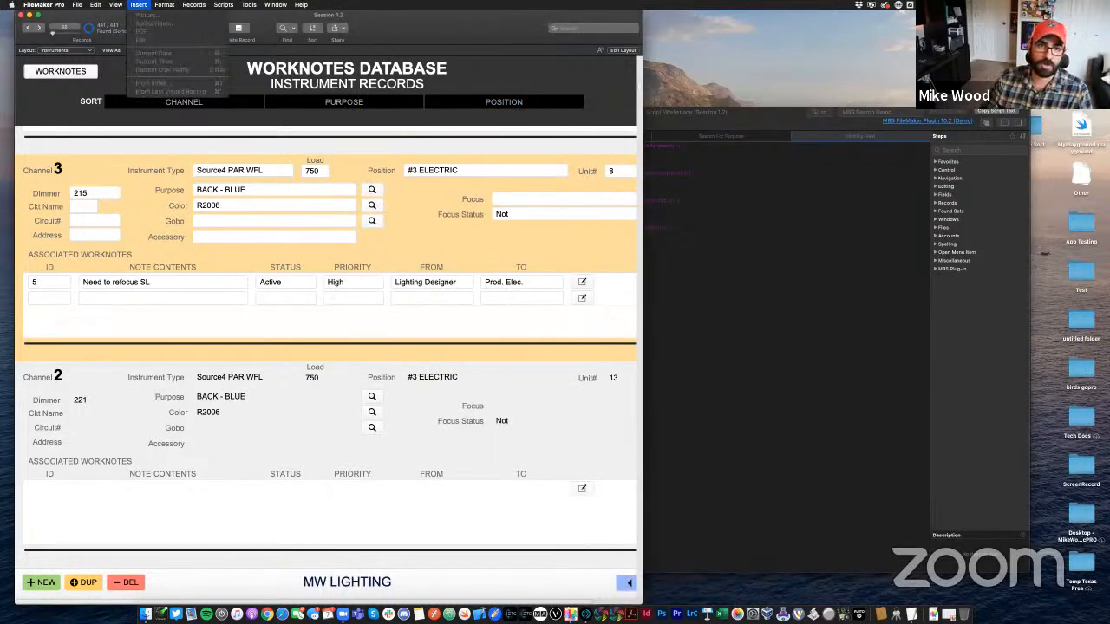
click(175, 34)
click(115, 6)
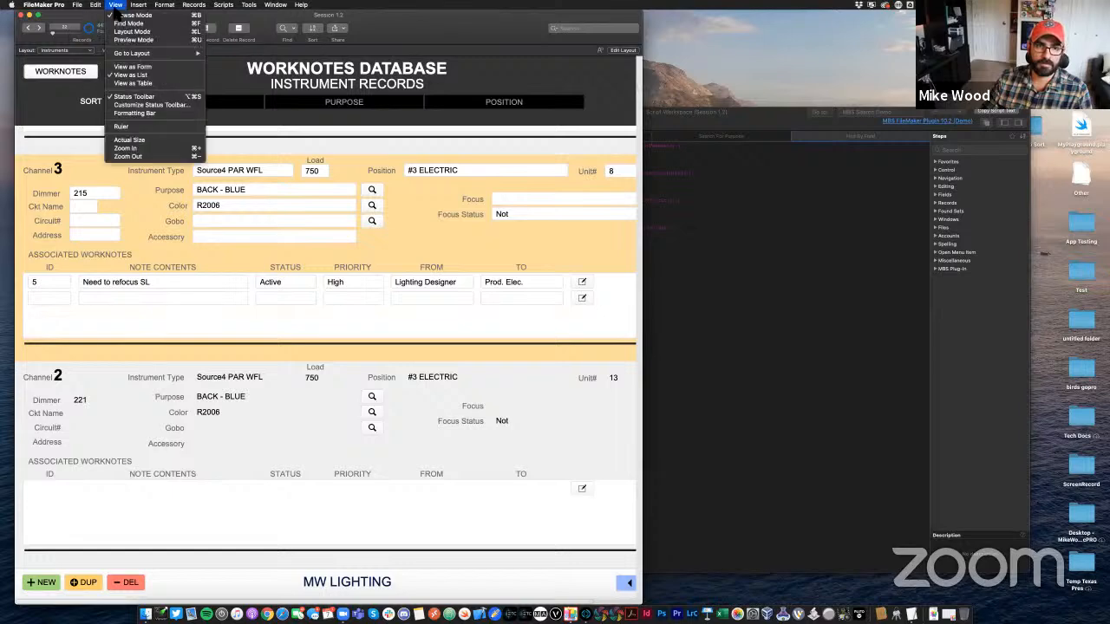
click(127, 157)
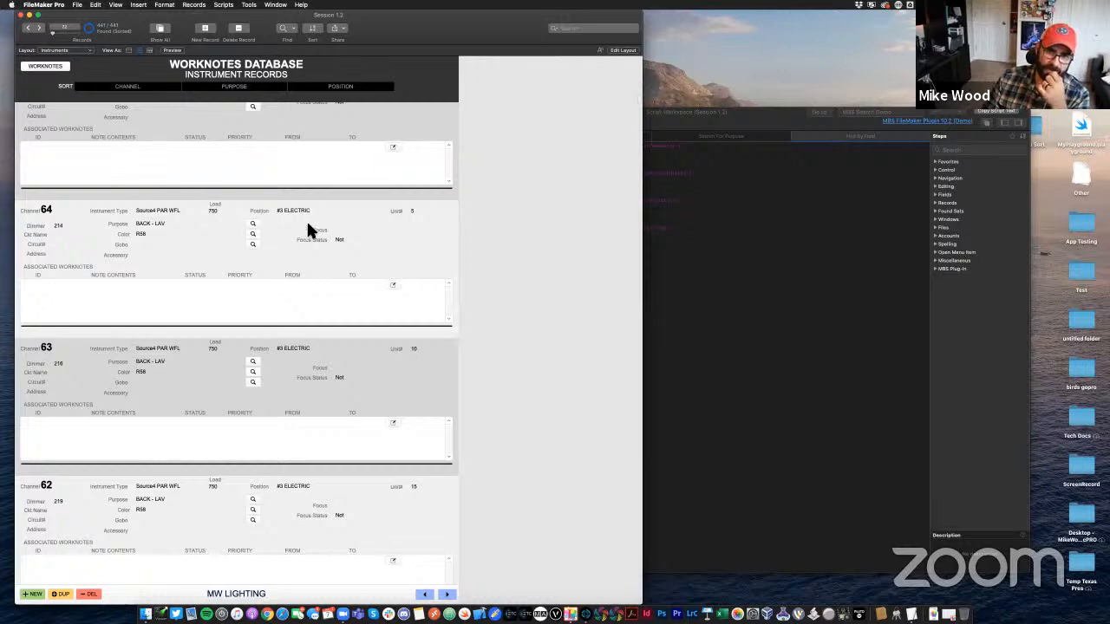
scroll(411, 260, up, 5)
click(180, 177)
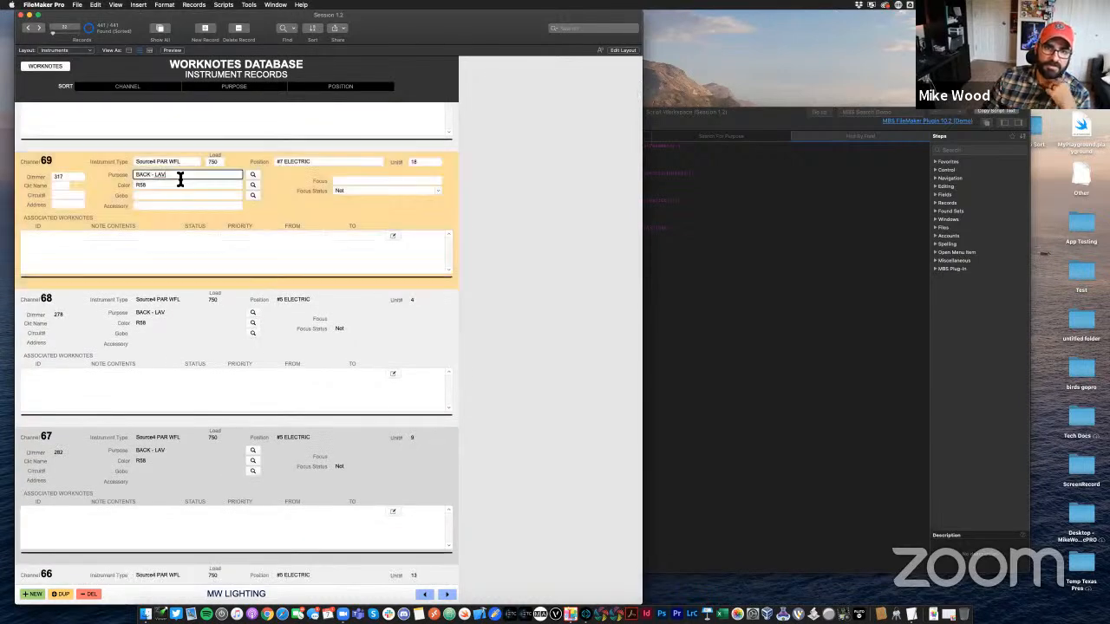
click(250, 182)
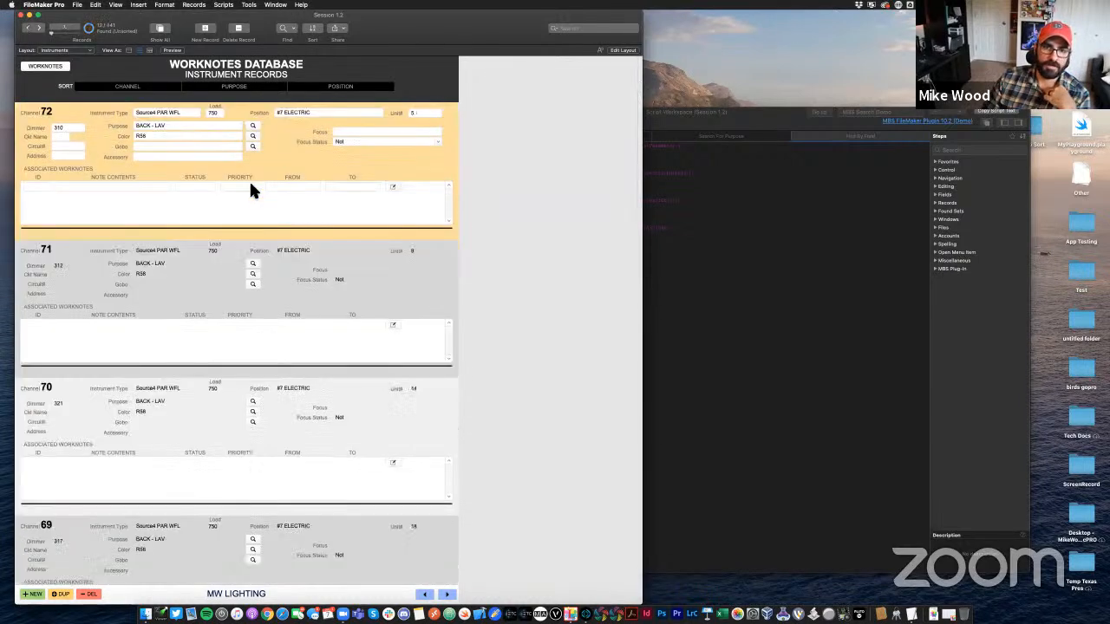
scroll(184, 289, down, 15)
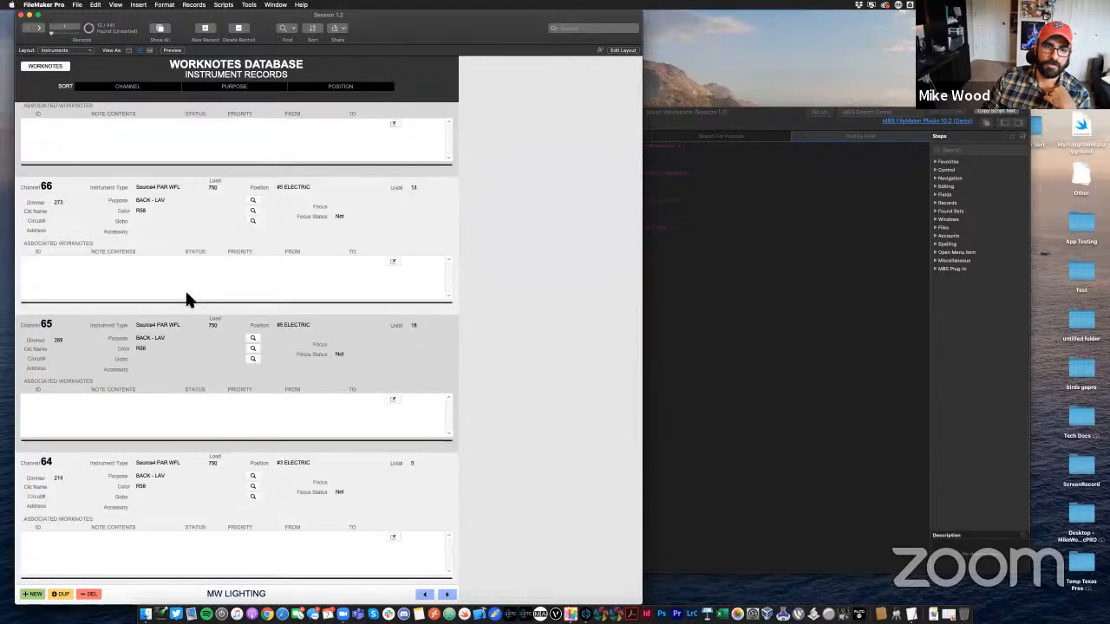
scroll(182, 293, up, 15)
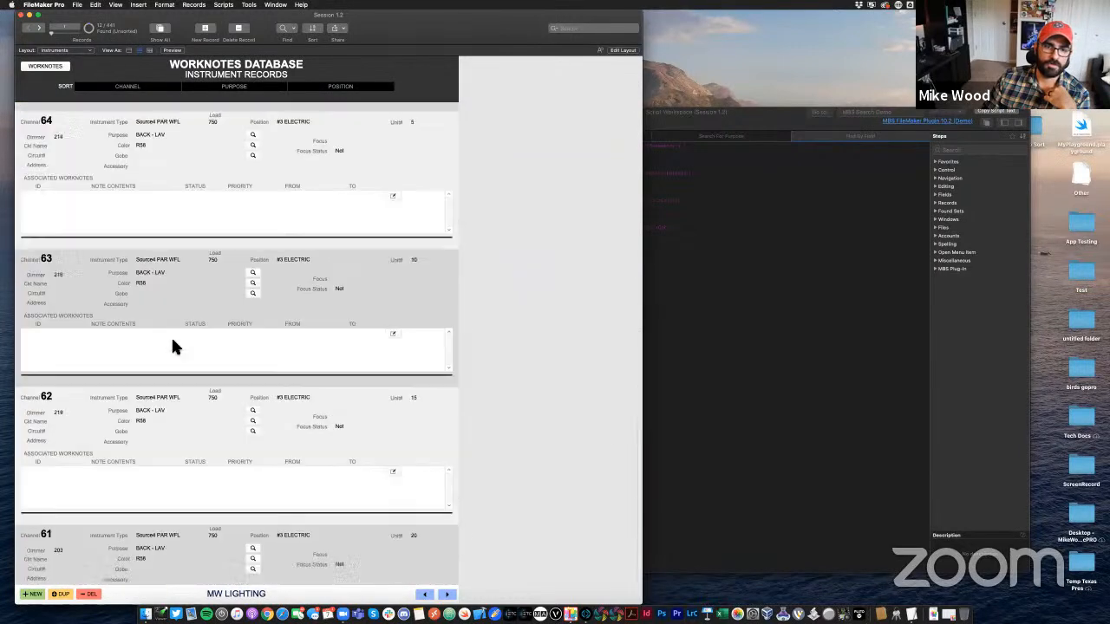
scroll(164, 174, down, 1)
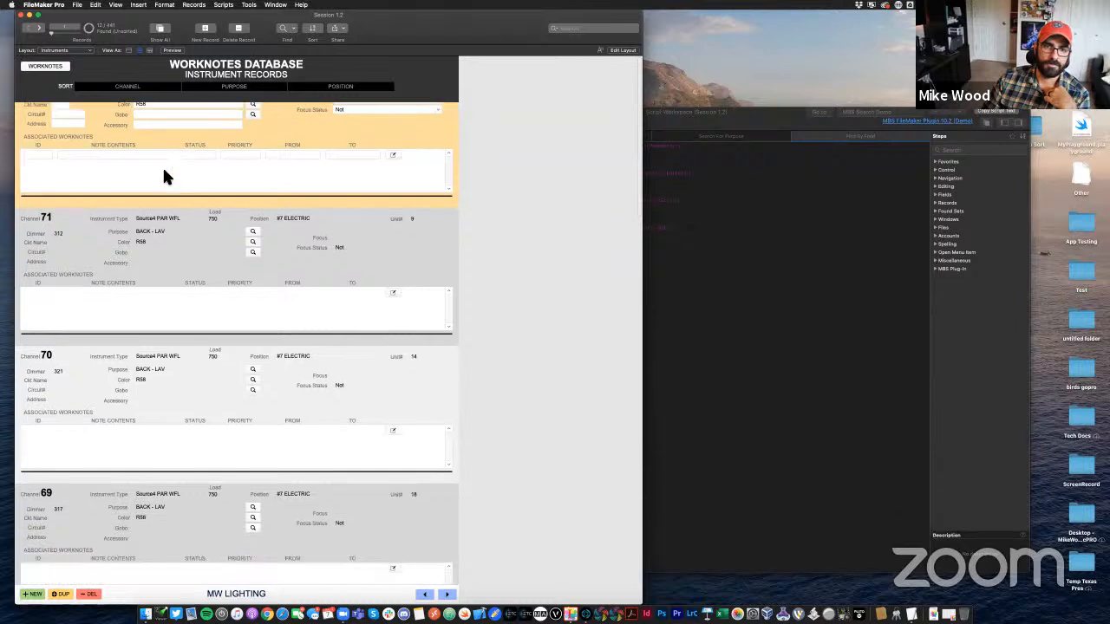
Show all instrument records, run the Color search from channel 71's record and look through the found records
scroll(162, 164, up, 1)
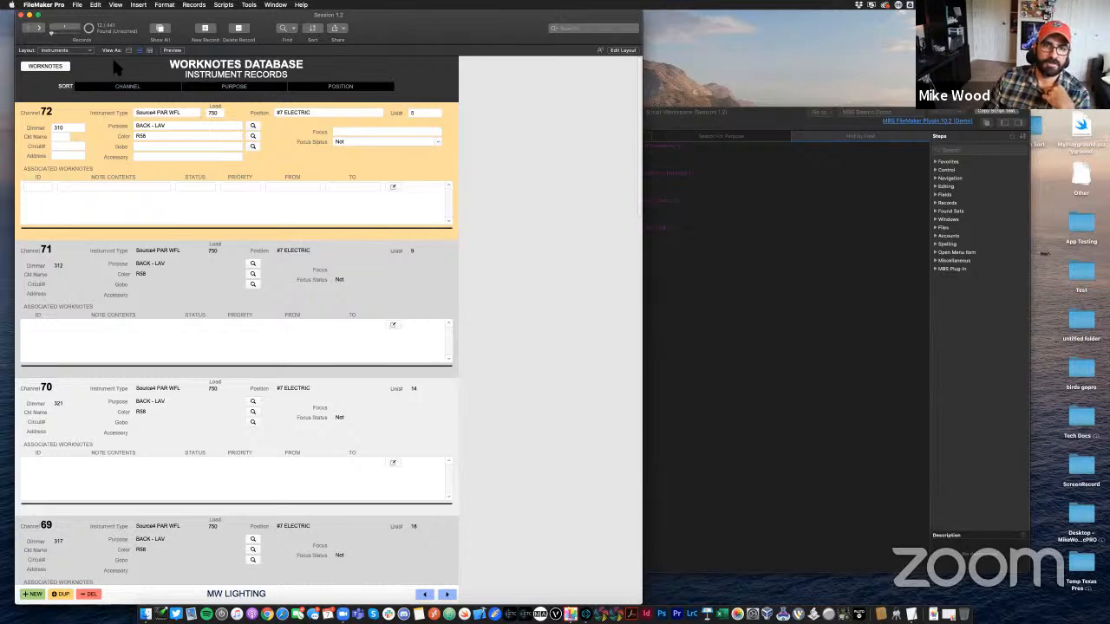
click(160, 33)
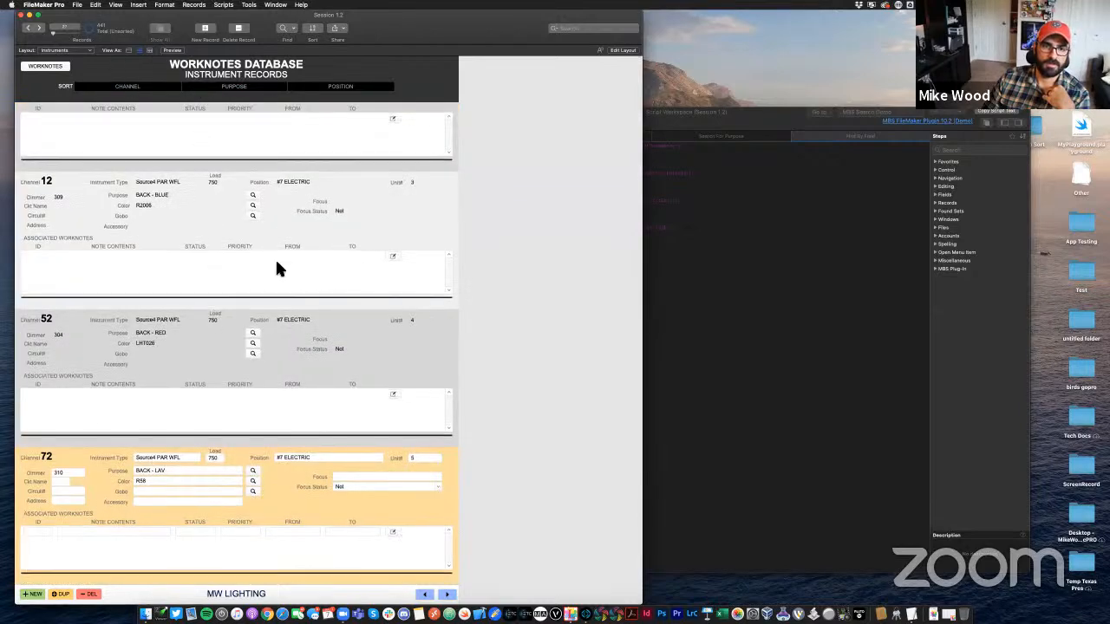
scroll(275, 258, down, 2)
scroll(275, 257, down, 10)
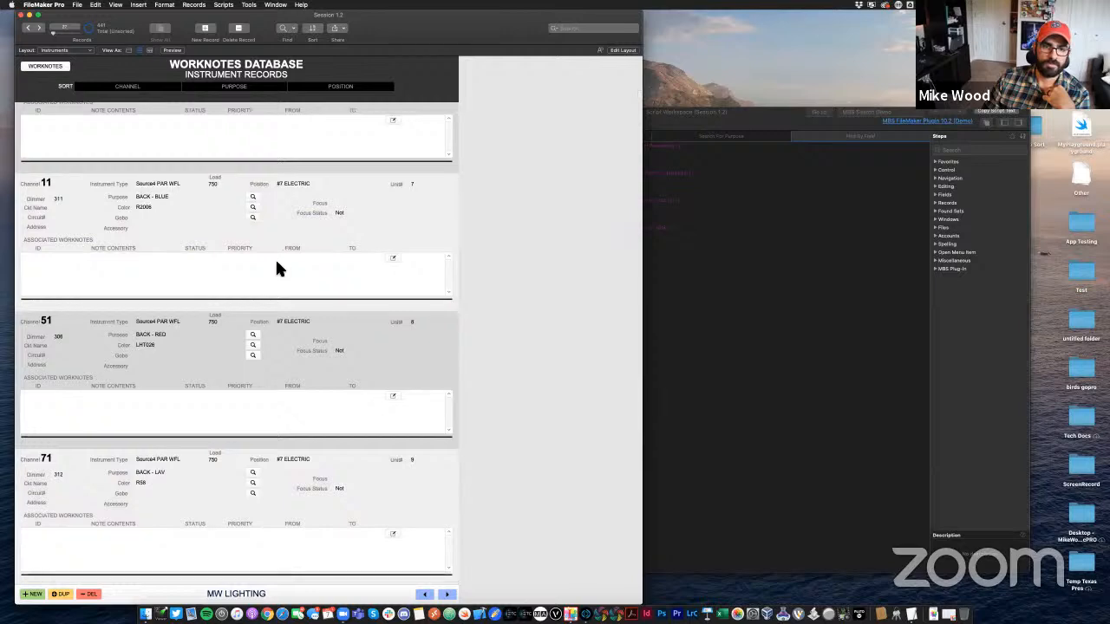
scroll(276, 264, down, 1)
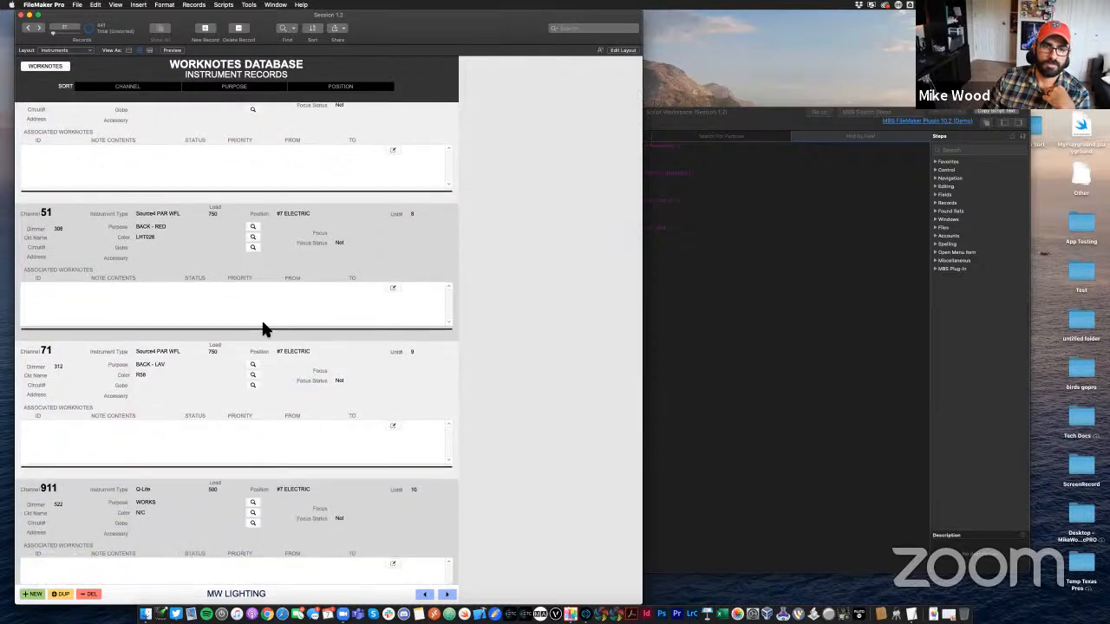
click(253, 374)
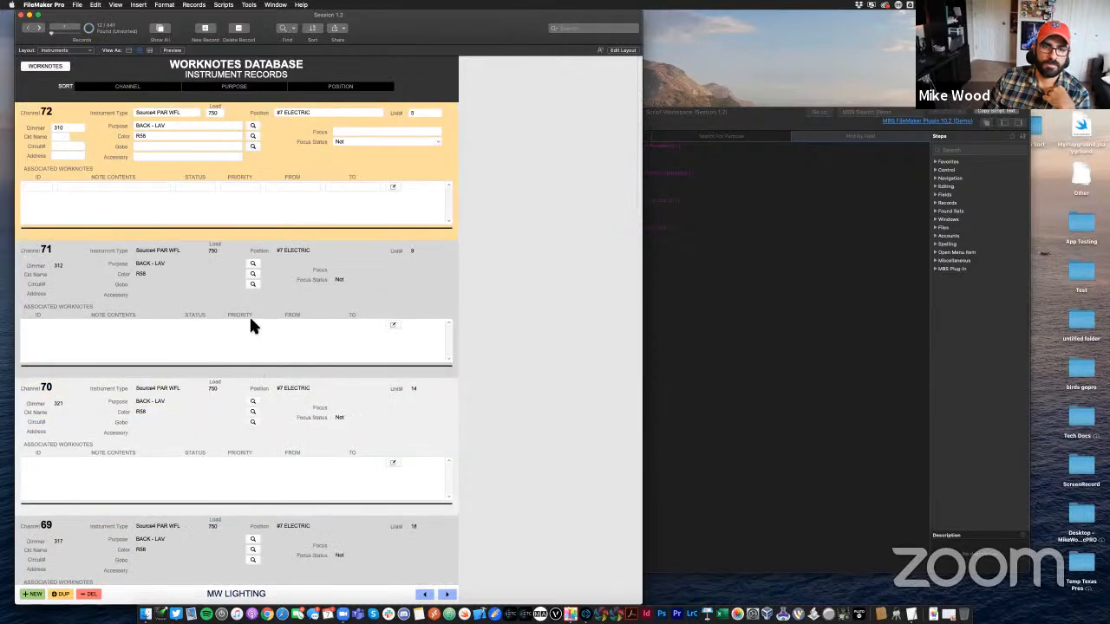
scroll(218, 200, down, 15)
Examine the Find By Field script's opening Set Variable step and the Purpose, Color and Gobo branches
click(776, 295)
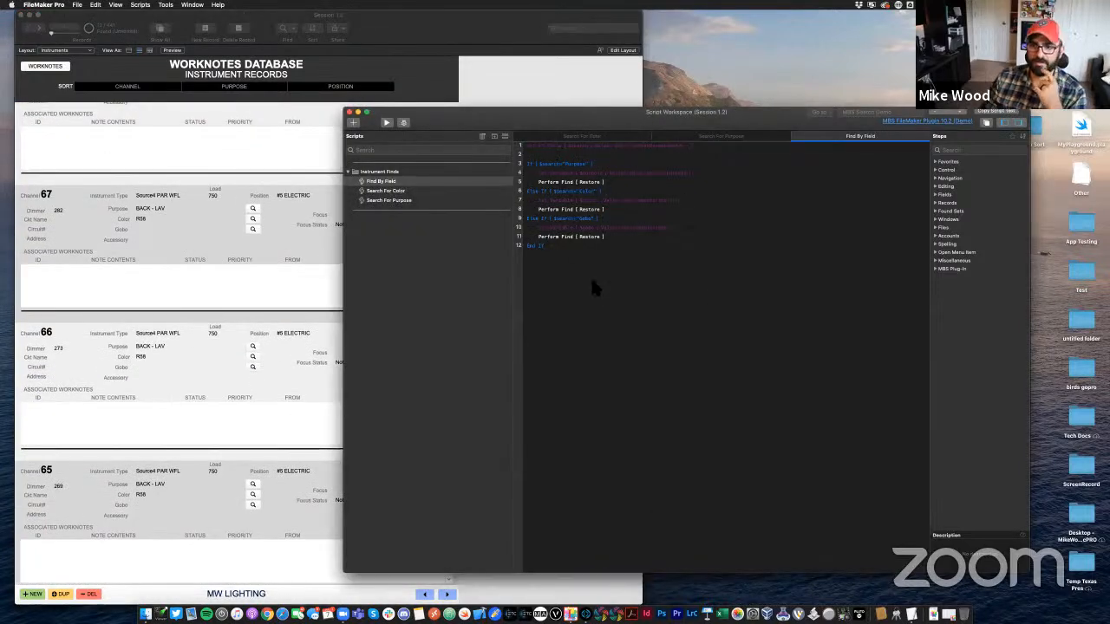
click(545, 149)
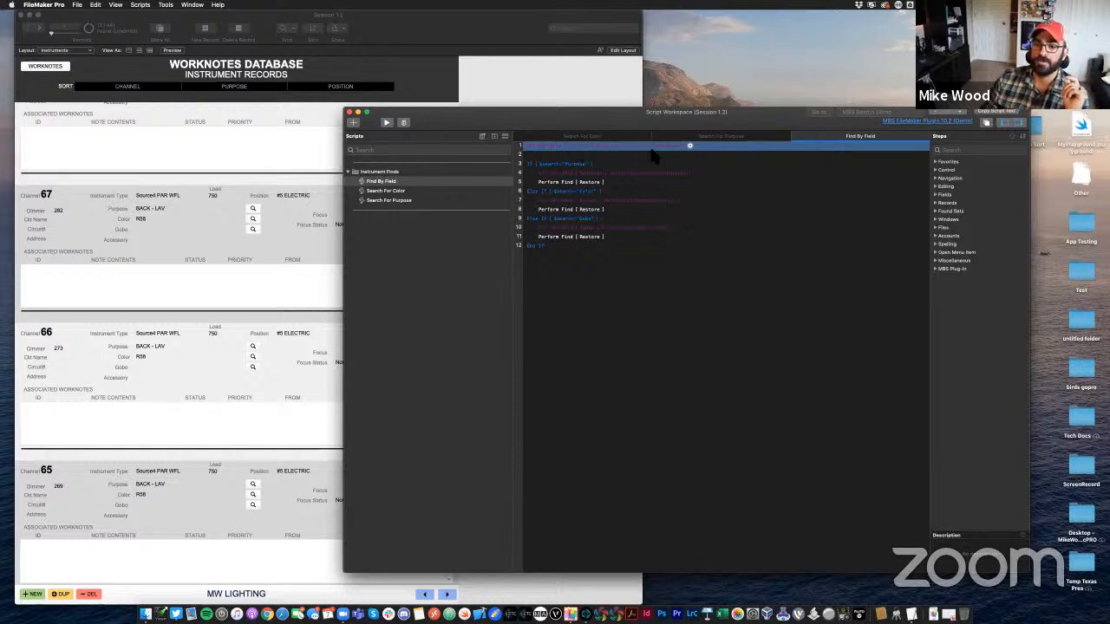
click(468, 32)
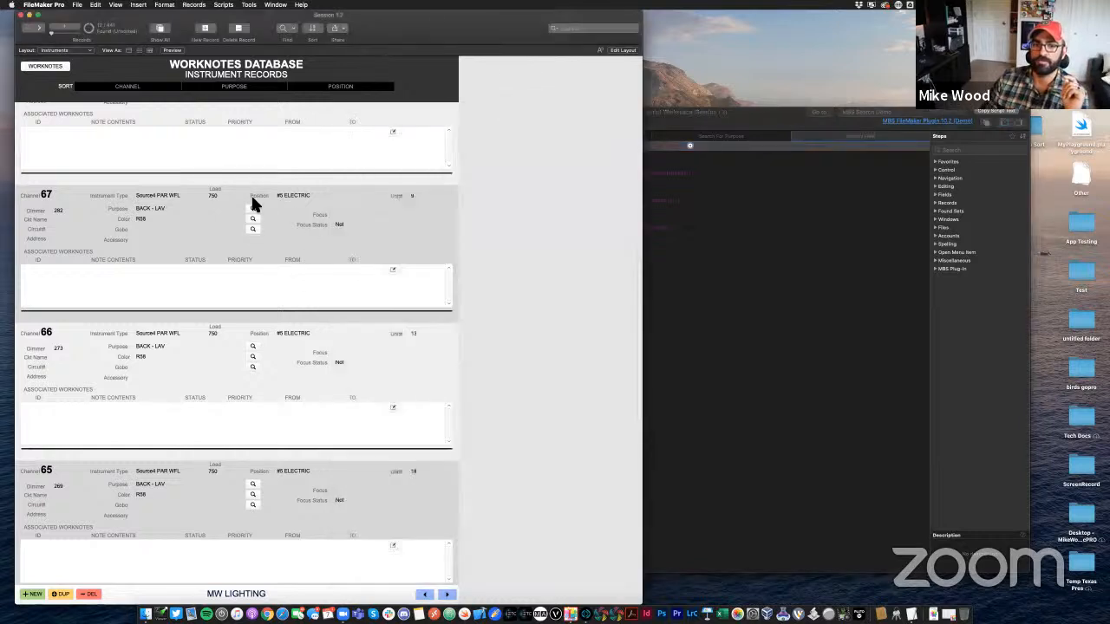
click(781, 328)
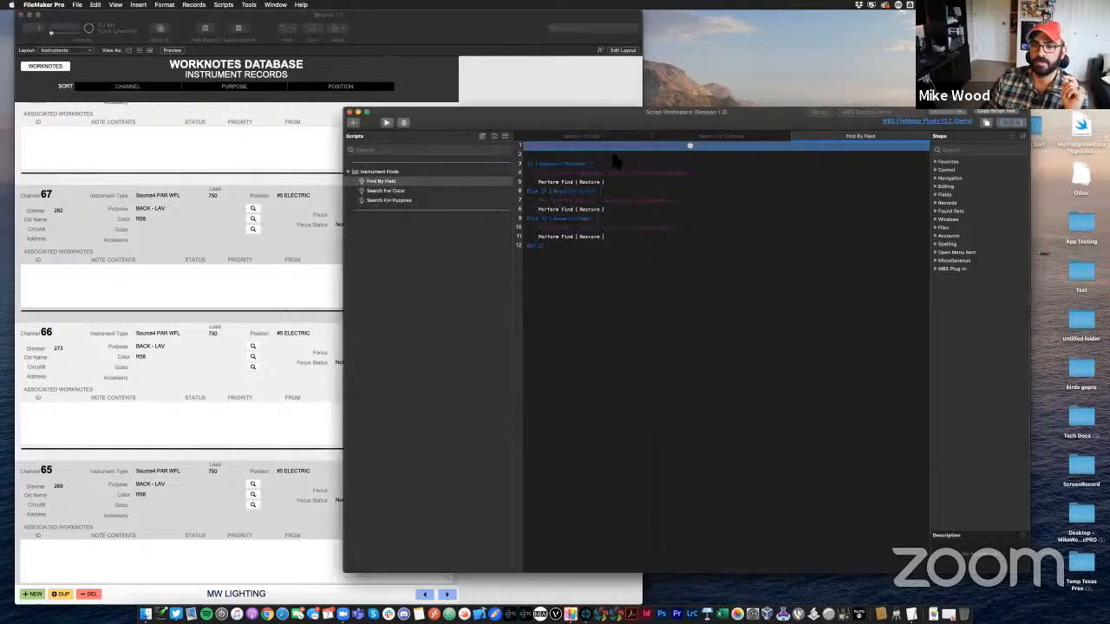
click(532, 164)
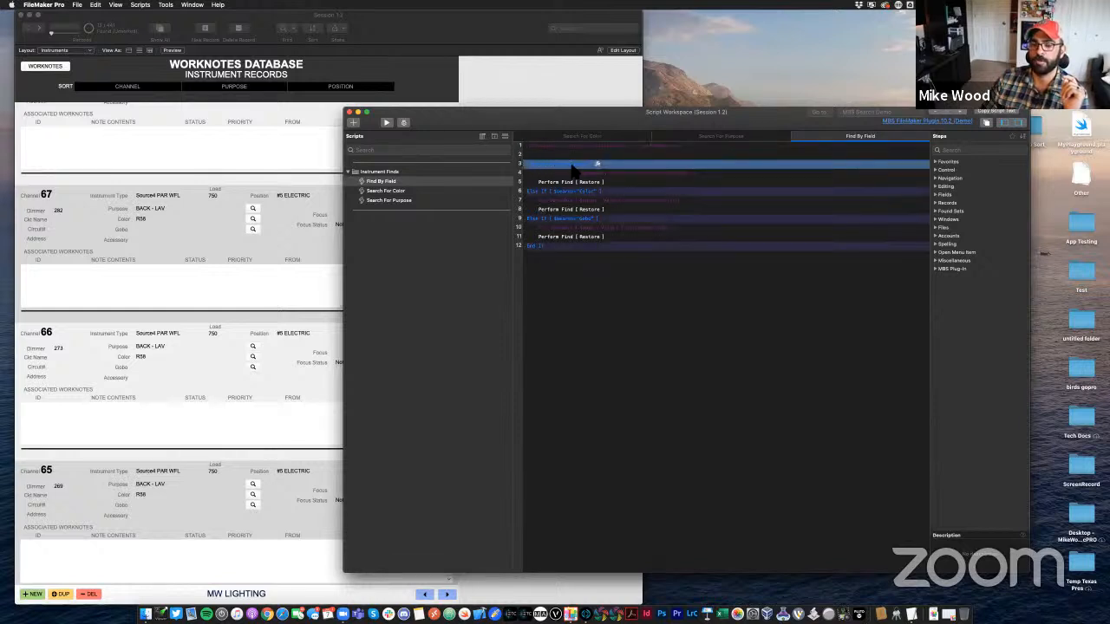
click(562, 182)
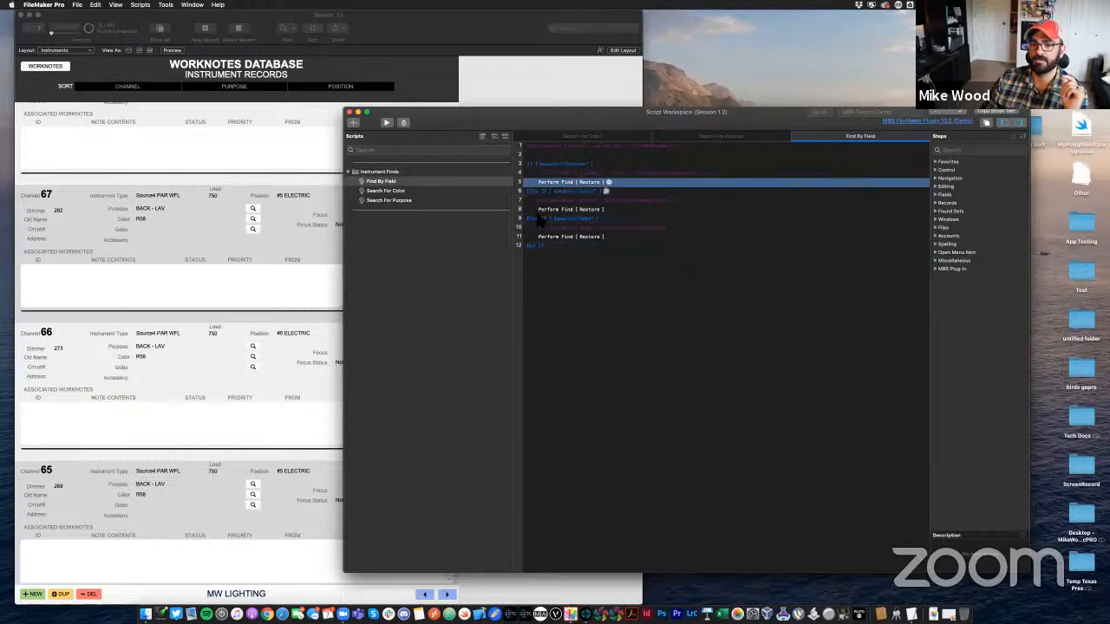
click(552, 202)
click(550, 211)
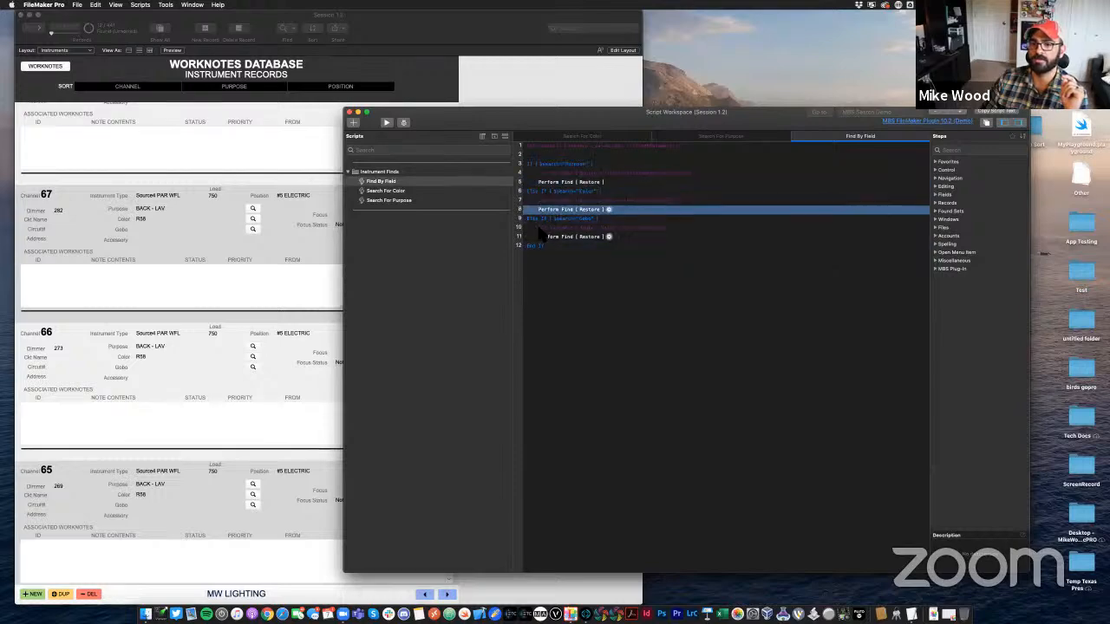
click(542, 221)
click(549, 228)
click(552, 238)
click(564, 293)
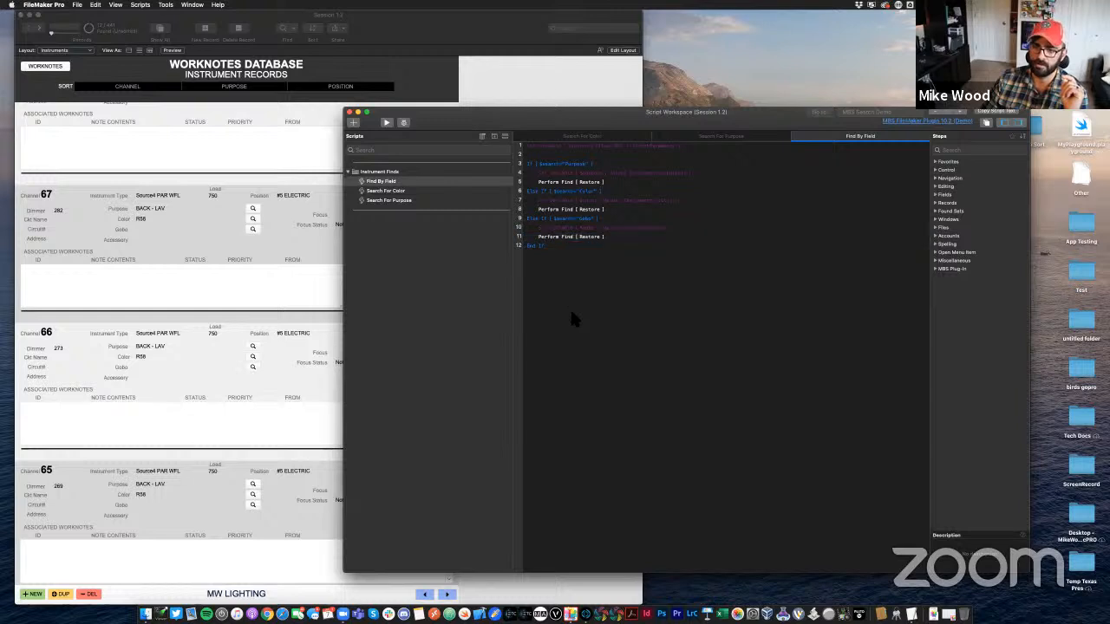
Review how the opening Set Variable step feeds $search into the Purpose branch's condition
click(547, 147)
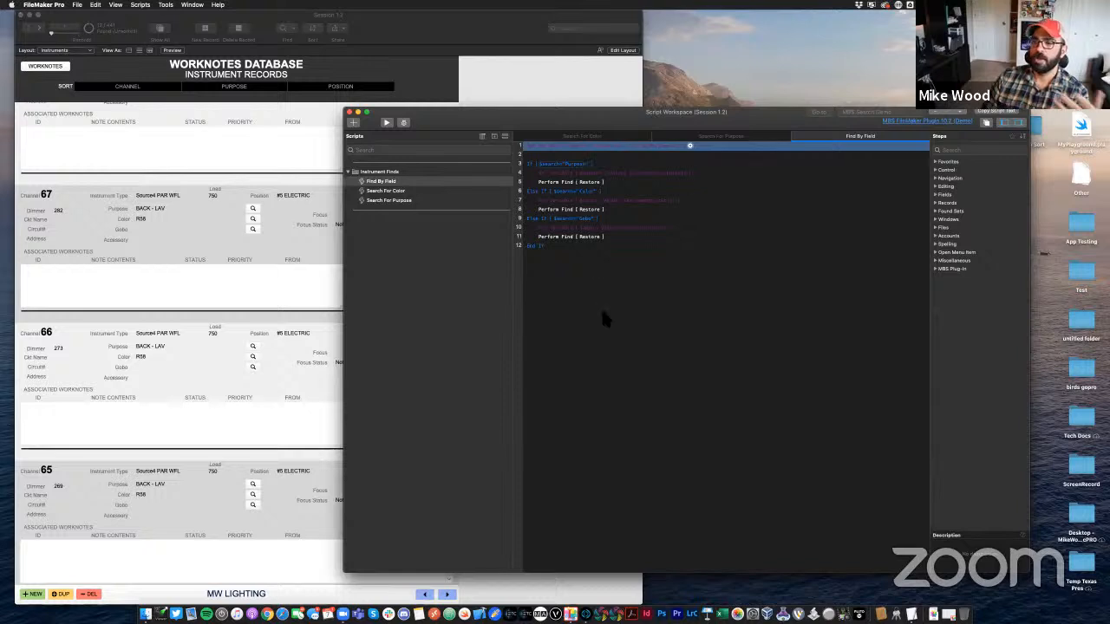
click(552, 164)
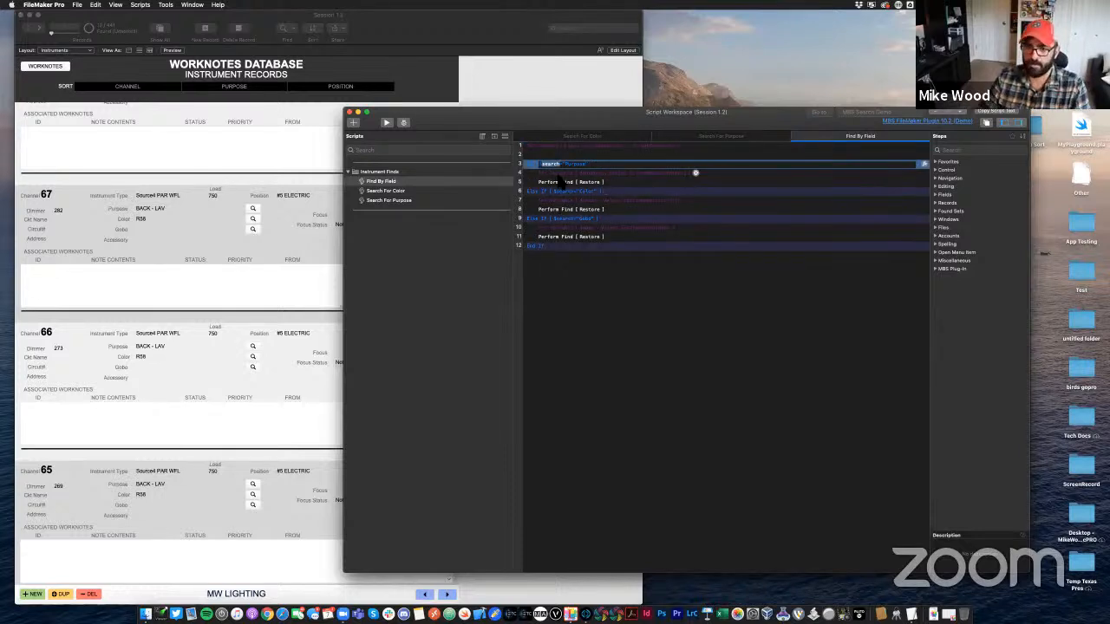
click(536, 147)
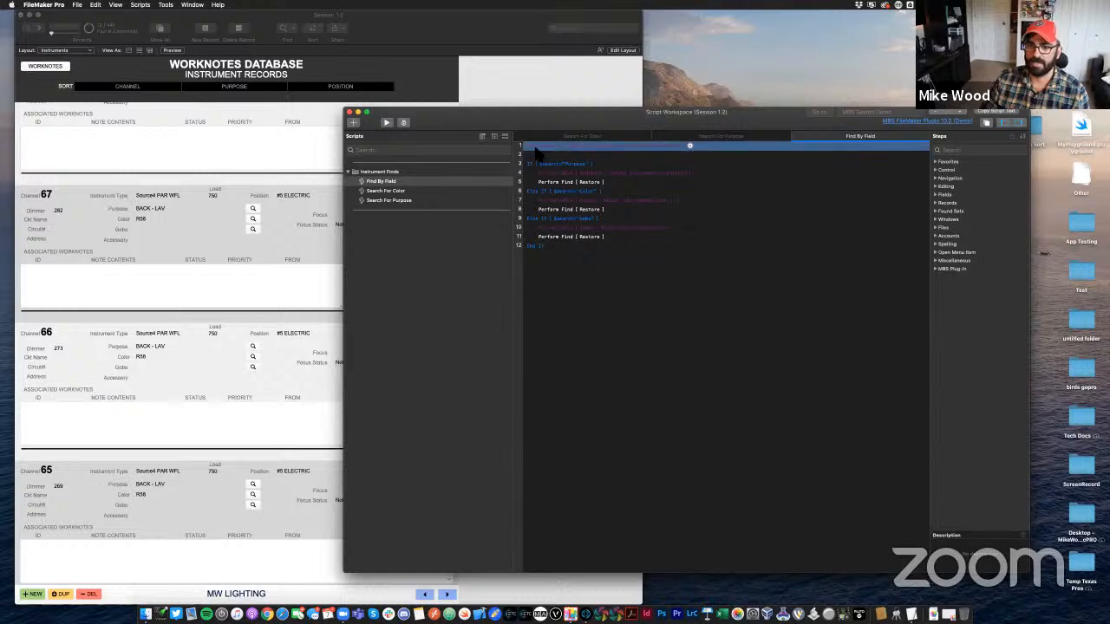
click(568, 314)
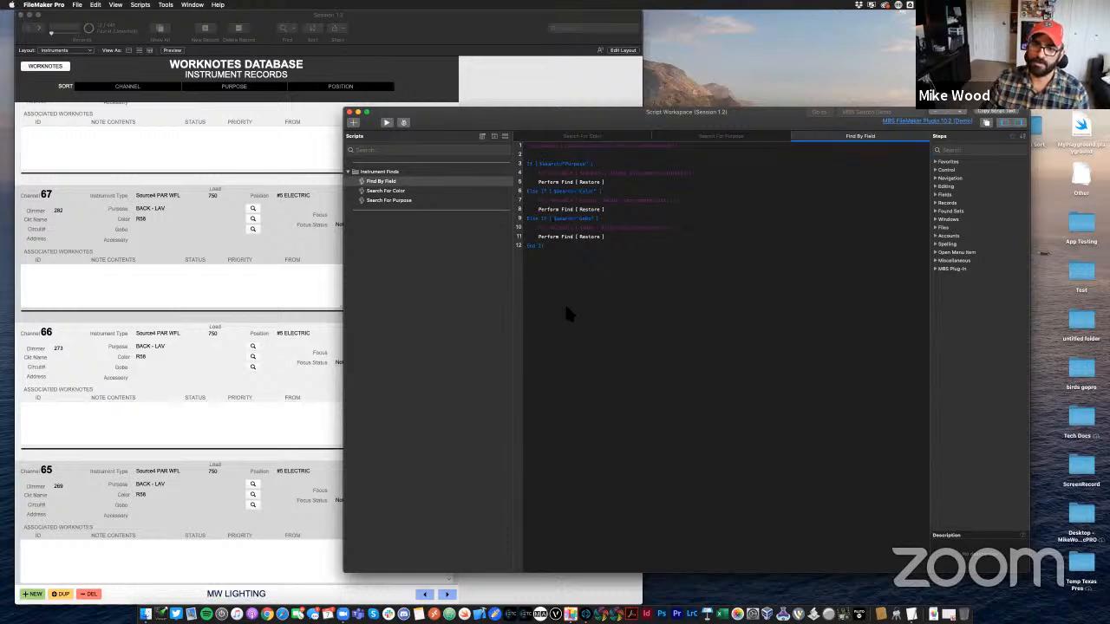
Show all instrument records and shorten the Instrument Type field in the Instruments layout
click(460, 92)
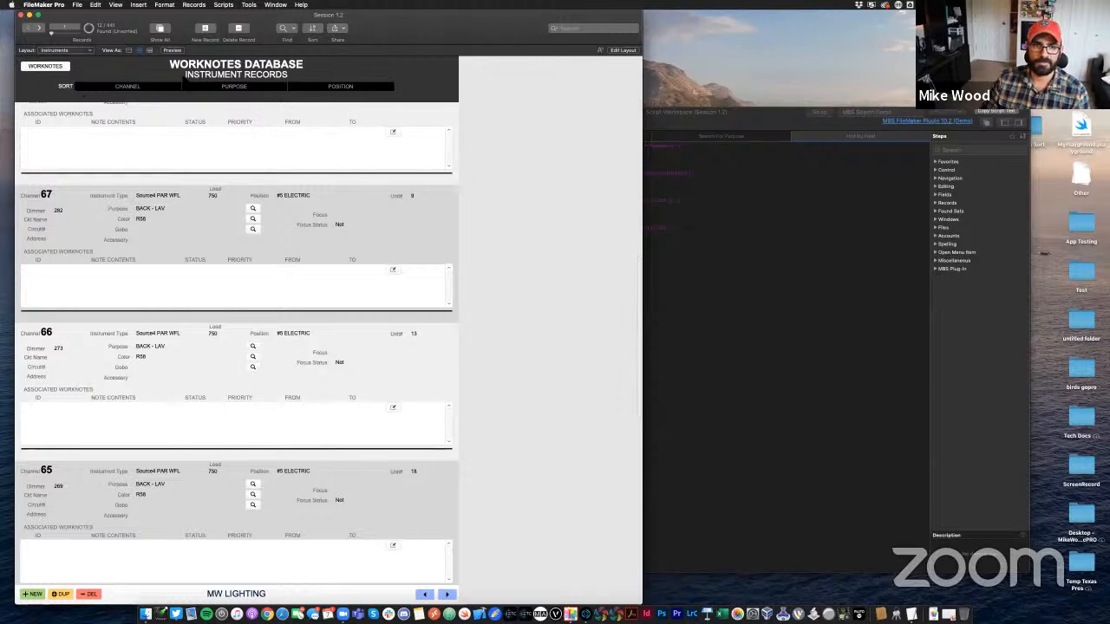
click(162, 32)
scroll(303, 294, down, 15)
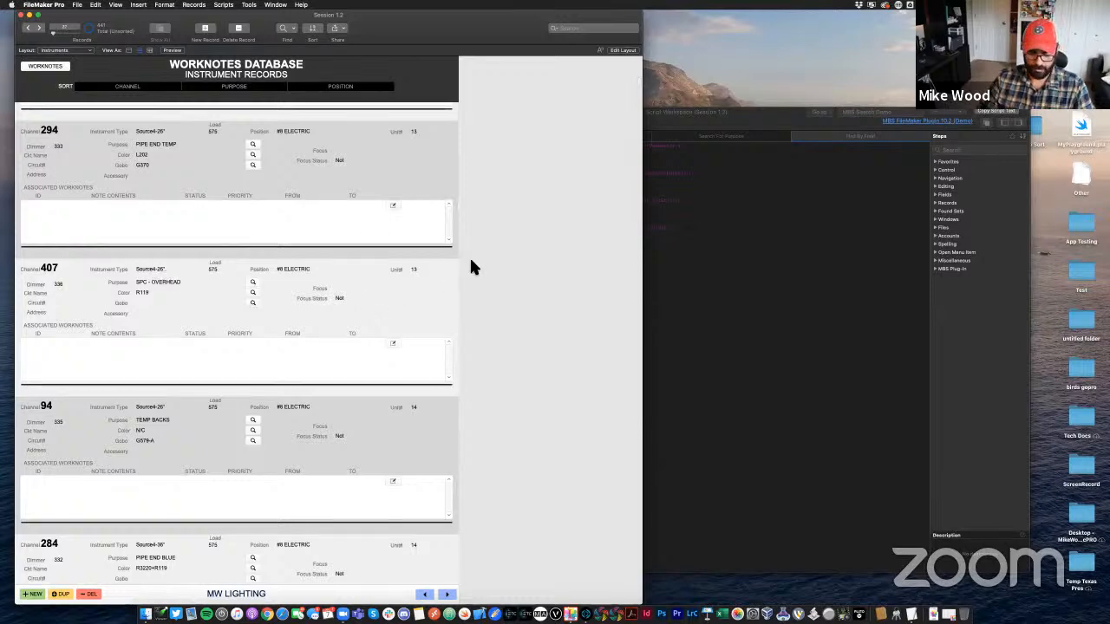
key(super+l)
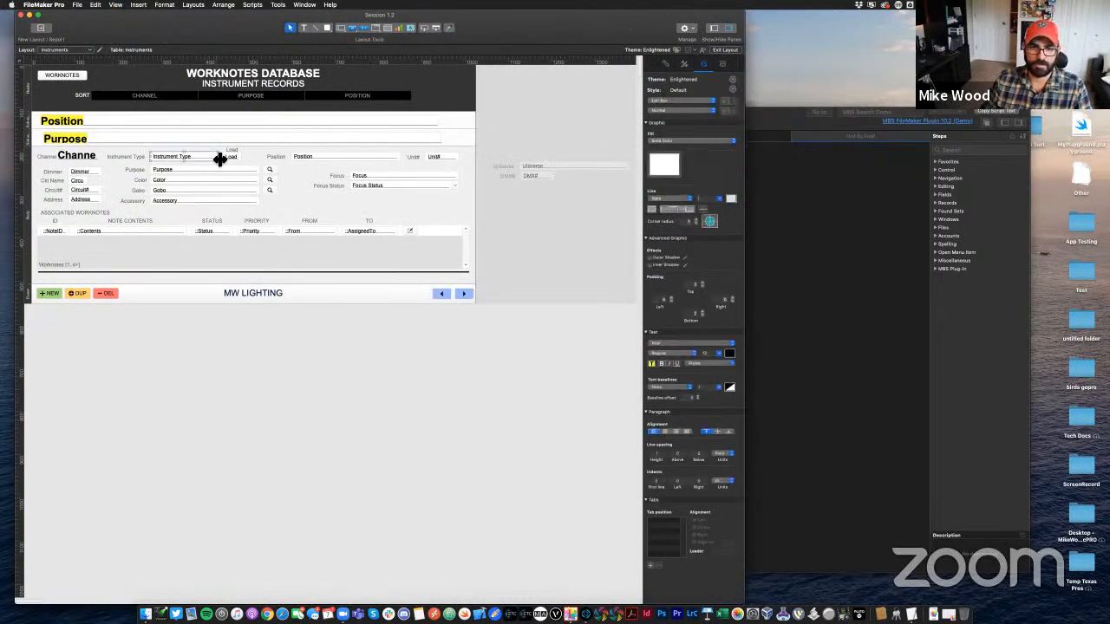
drag(221, 159, 209, 155)
Duplicate the Purpose field's search button and place the copy directly beside the Instrument Type field
click(270, 170)
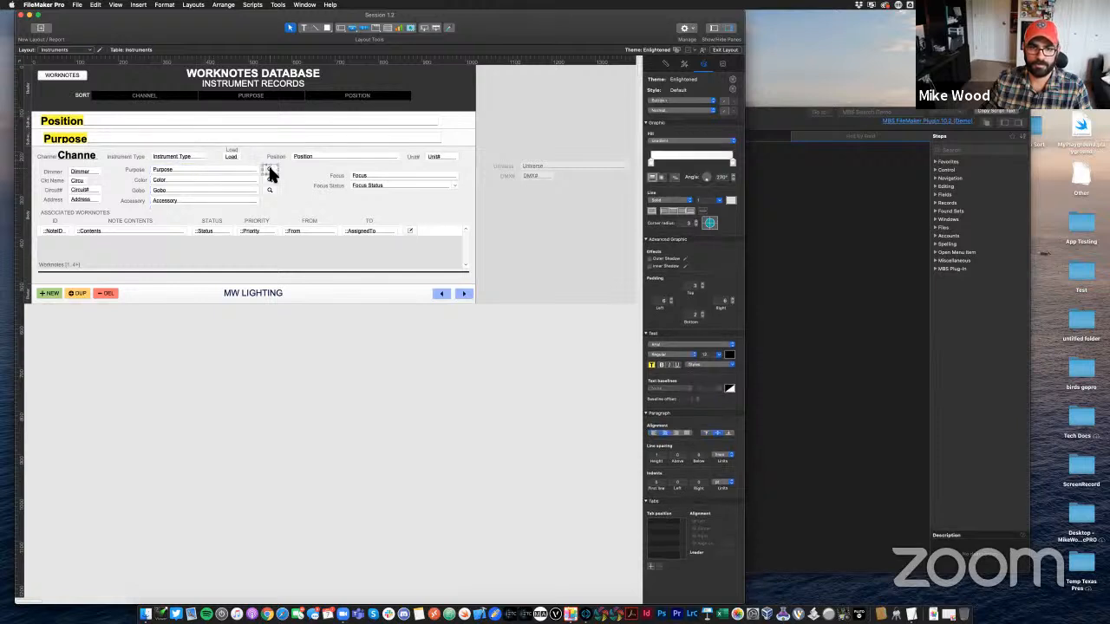
key(super+d)
drag(273, 173, 215, 154)
Set the copied button's Find By Field script parameter to "Type" and return to Browse mode
double_click(214, 155)
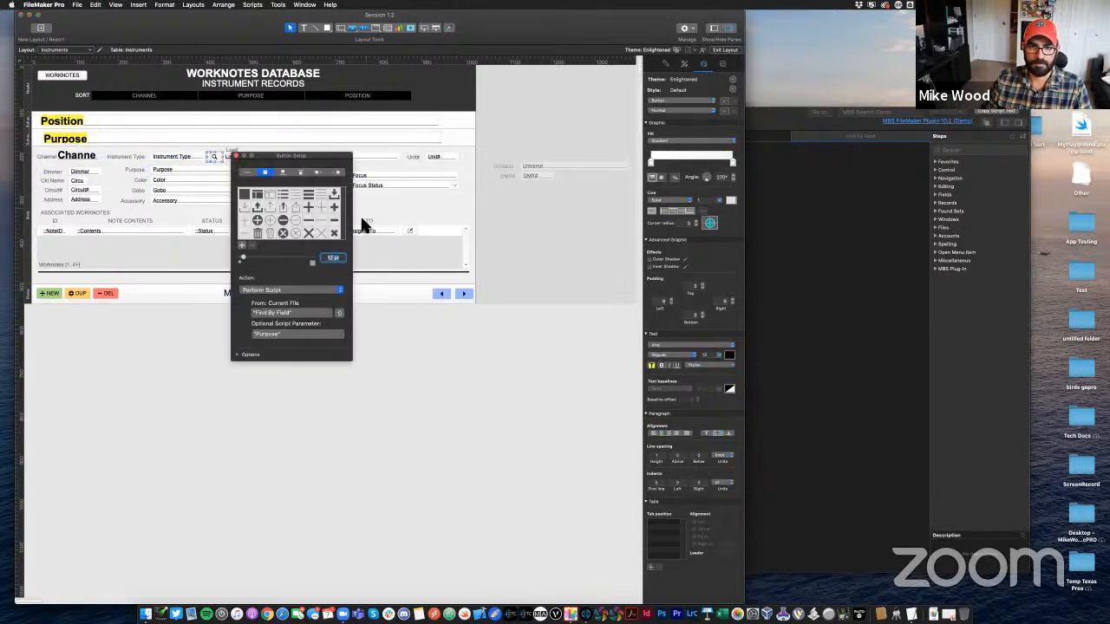
click(288, 335)
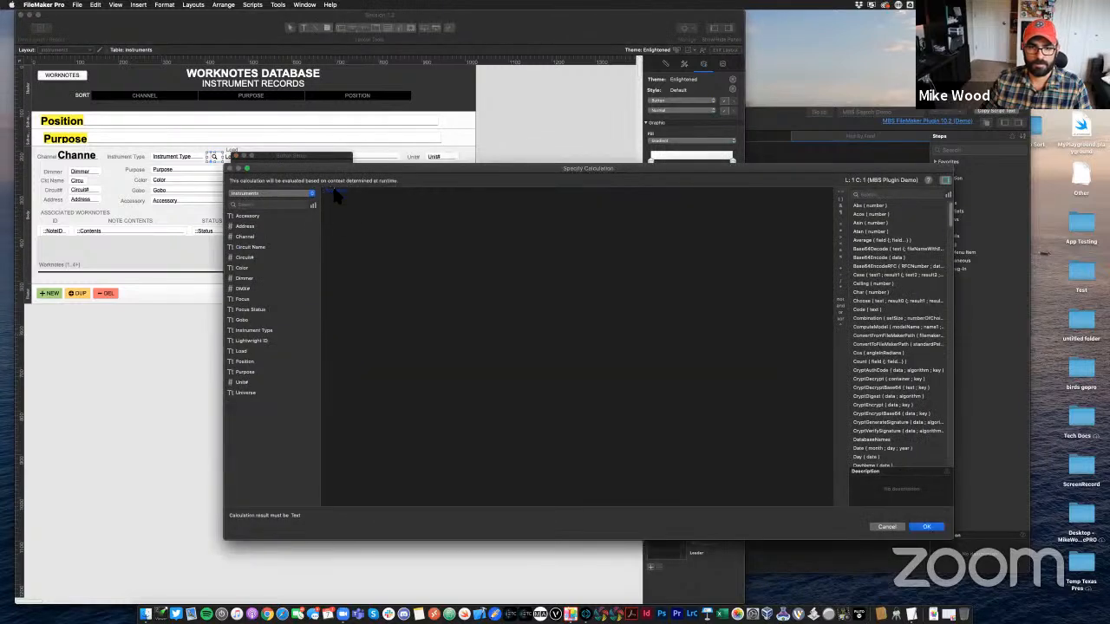
text("Inpe)
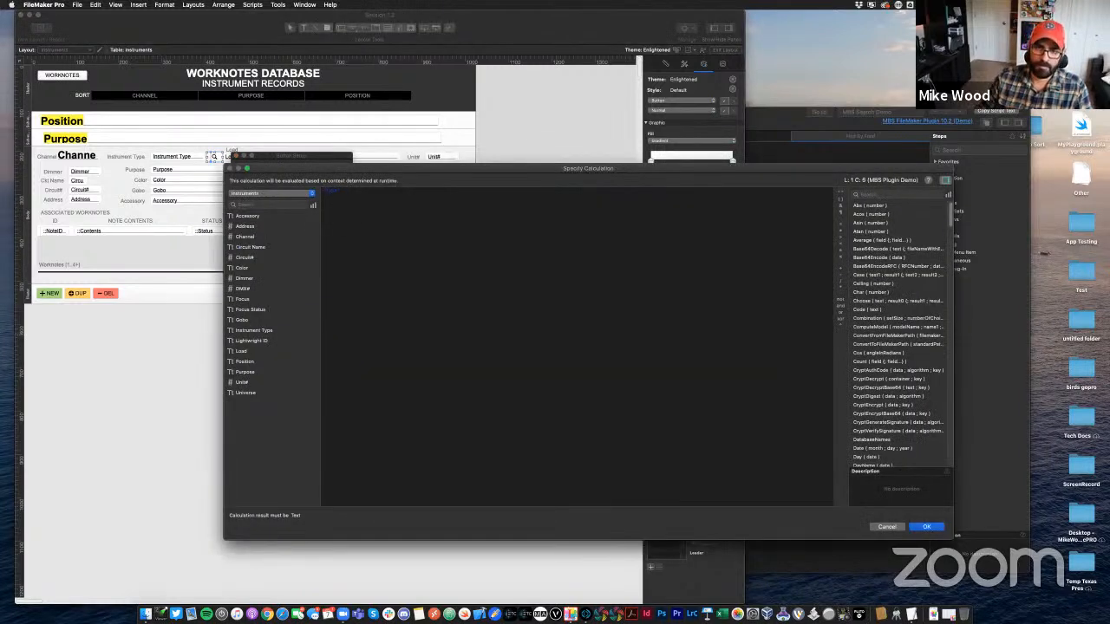
text(")
key(Return)
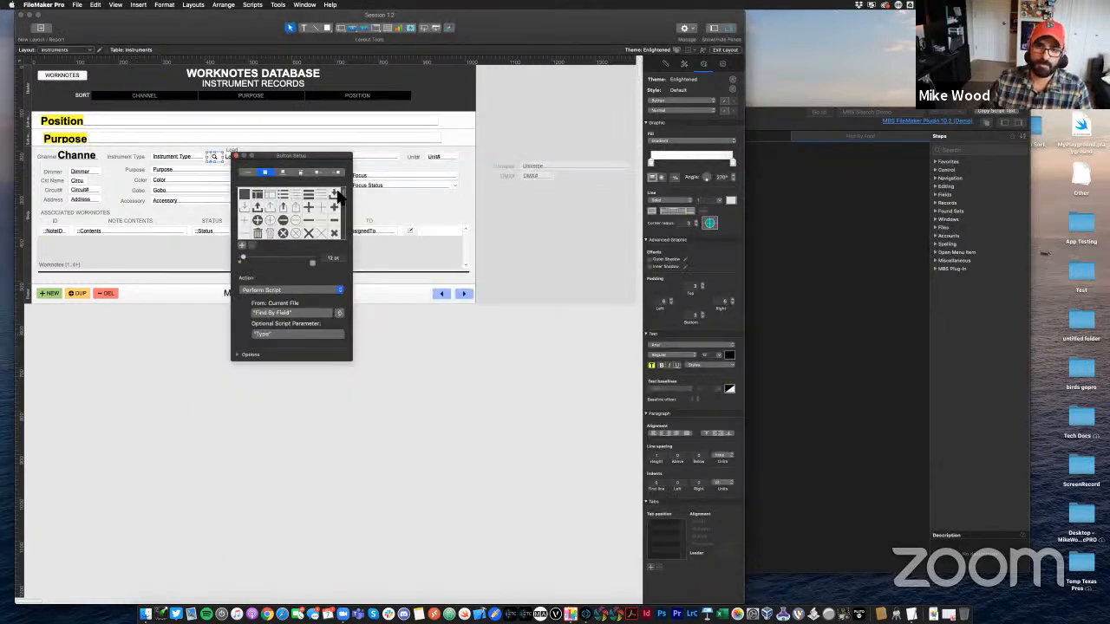
click(236, 157)
key(super+b)
Duplicate the Gobo branch's Else If, Set Variable and Perform Find steps in the Find By Field script
click(768, 286)
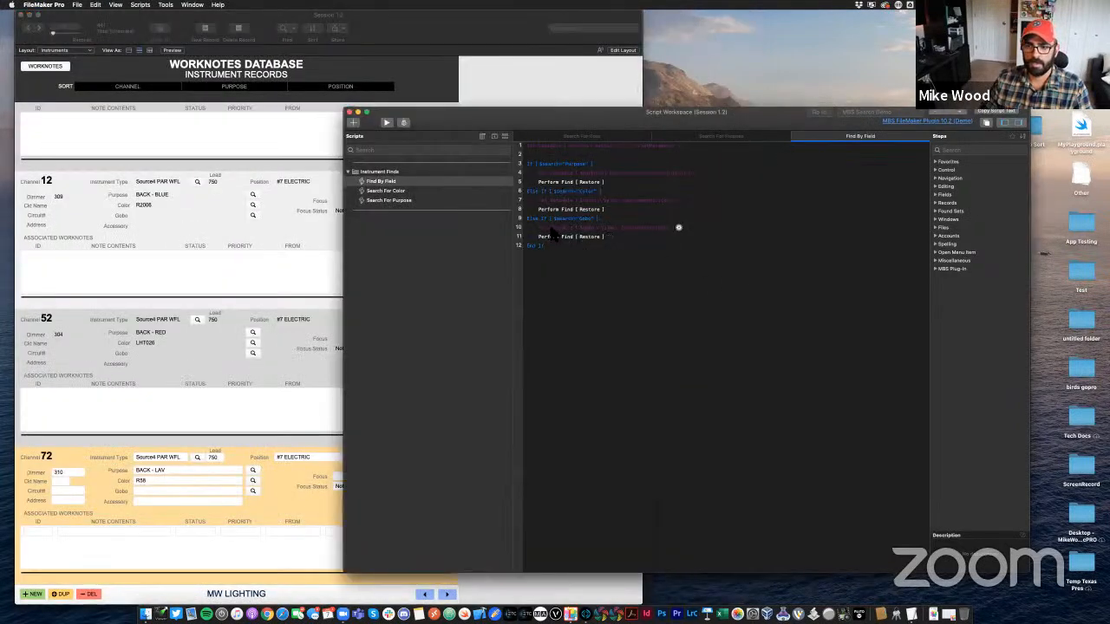
click(541, 218)
shift+click(538, 242)
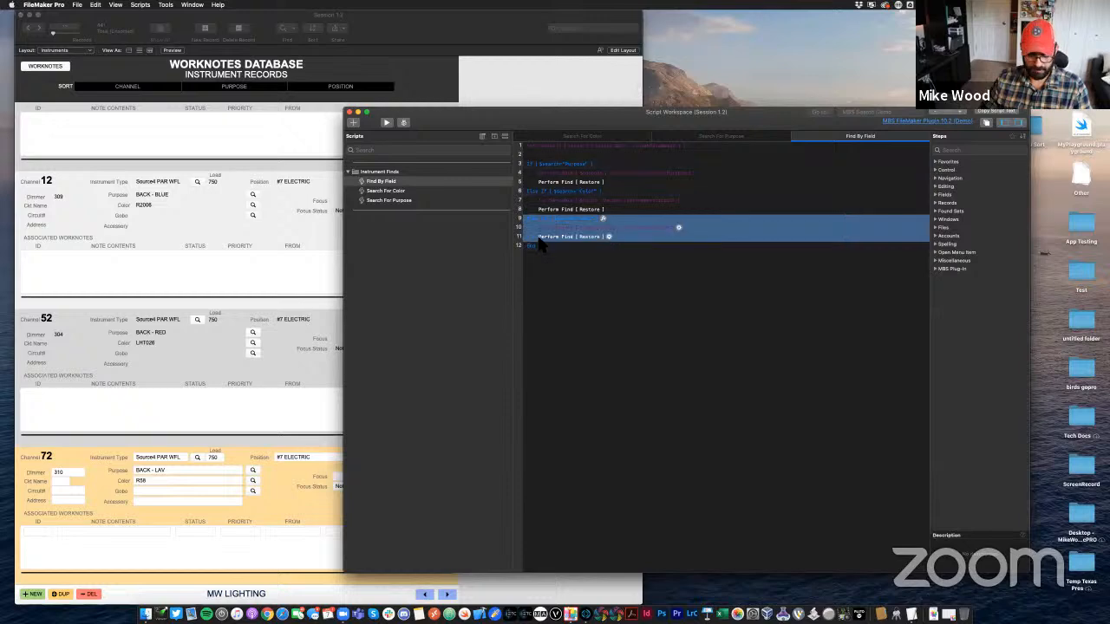
key(super+d)
click(593, 330)
Change the duplicated Else If condition to $search="Type"
double_click(585, 246)
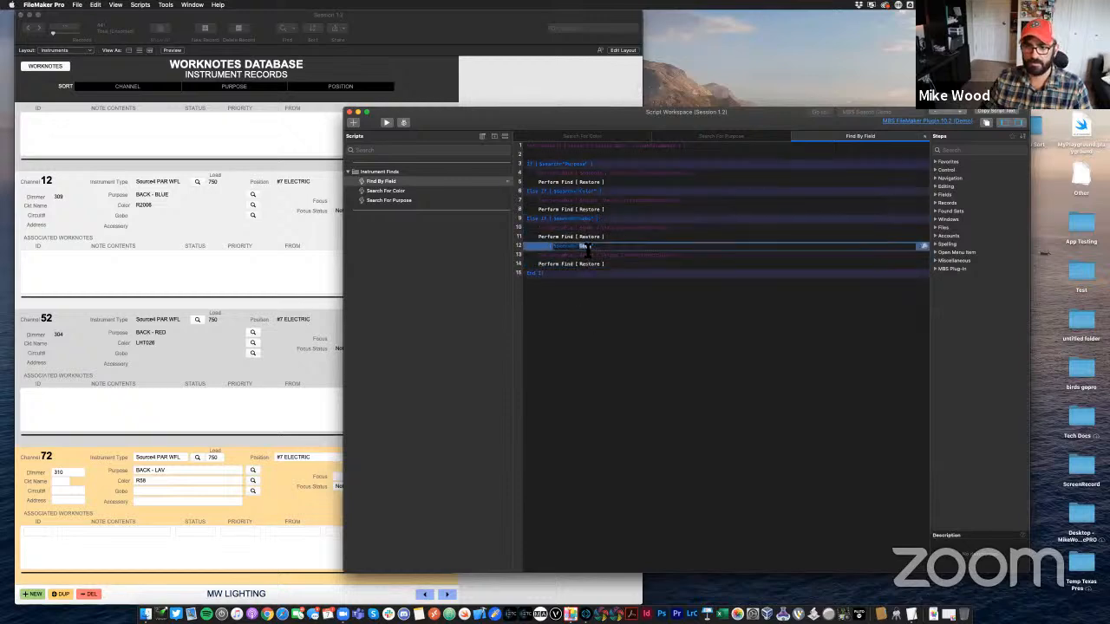
text(Ty)
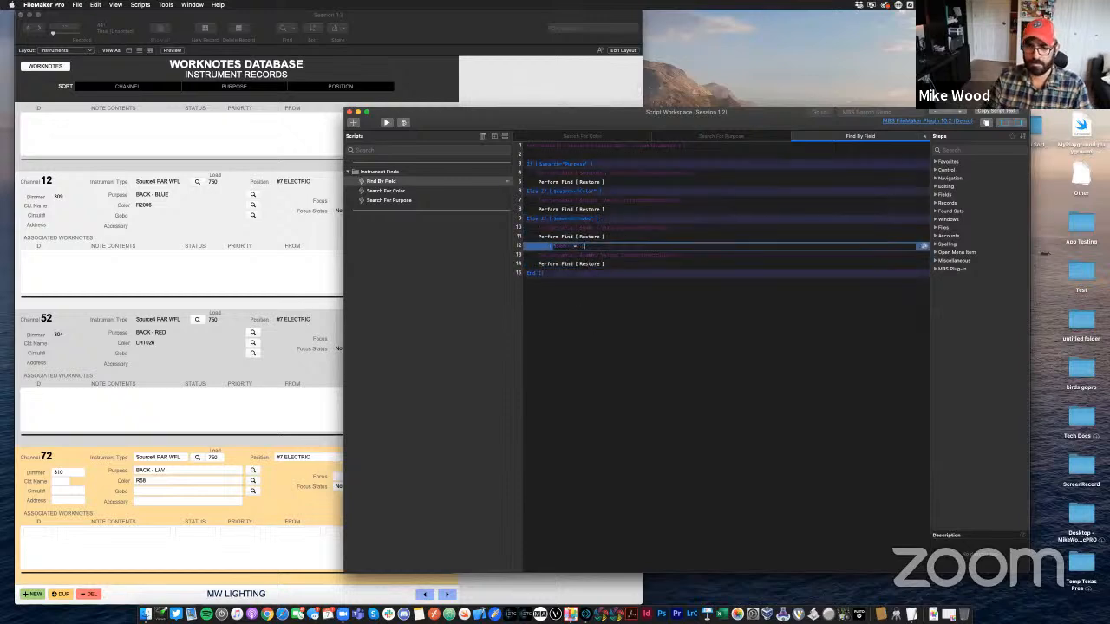
text(pe)
key(Return)
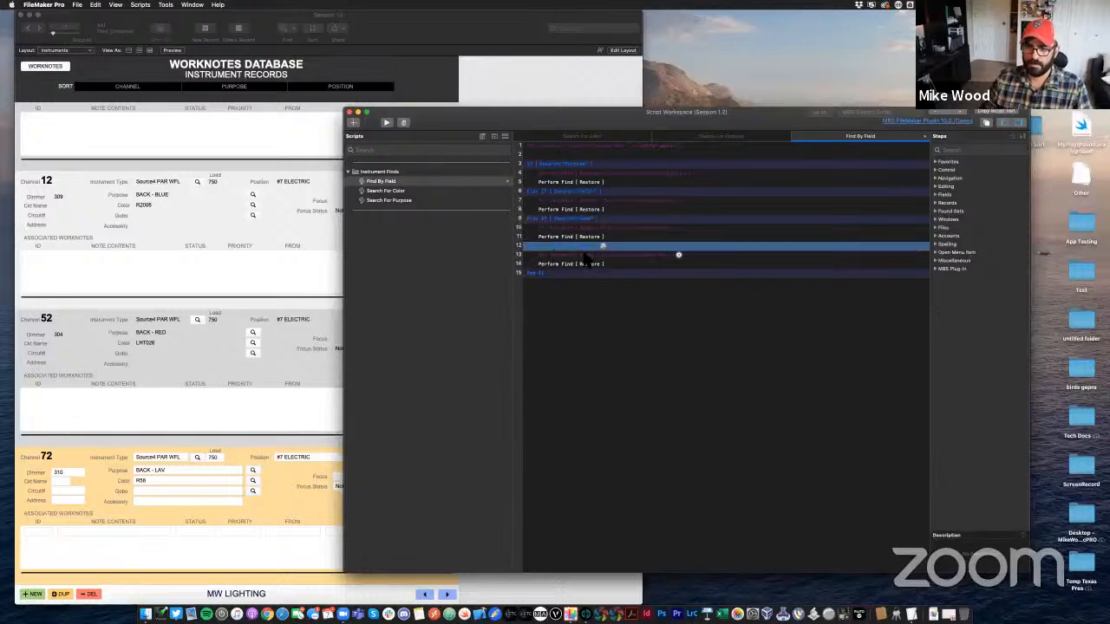
Change the Type branch's Set Variable step to name $type with the value Instruments::Instrument Type
double_click(556, 256)
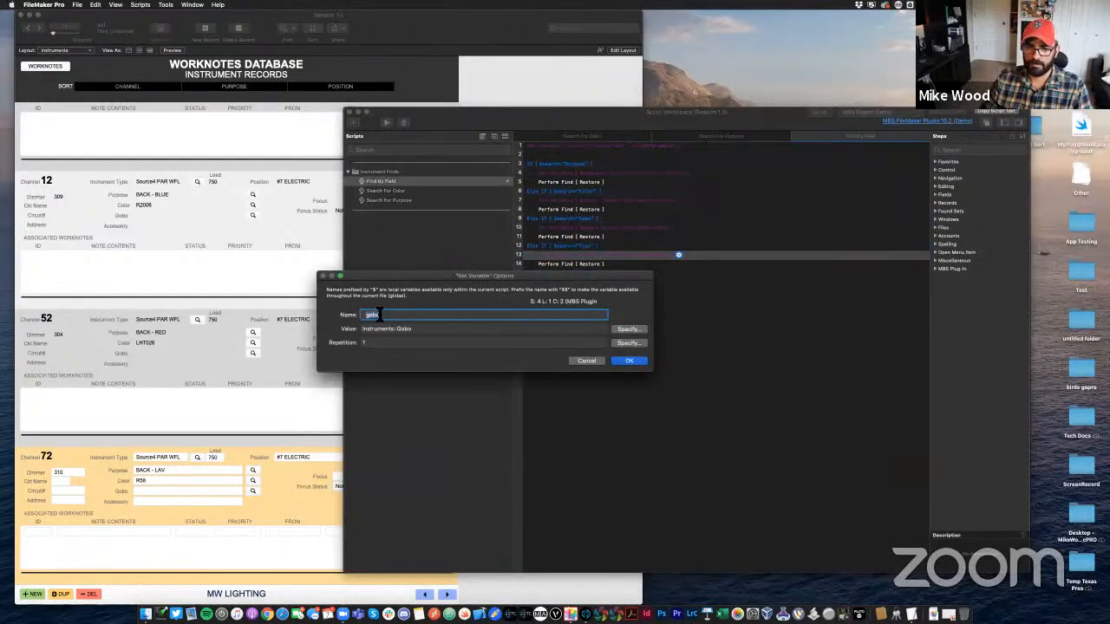
text(type)
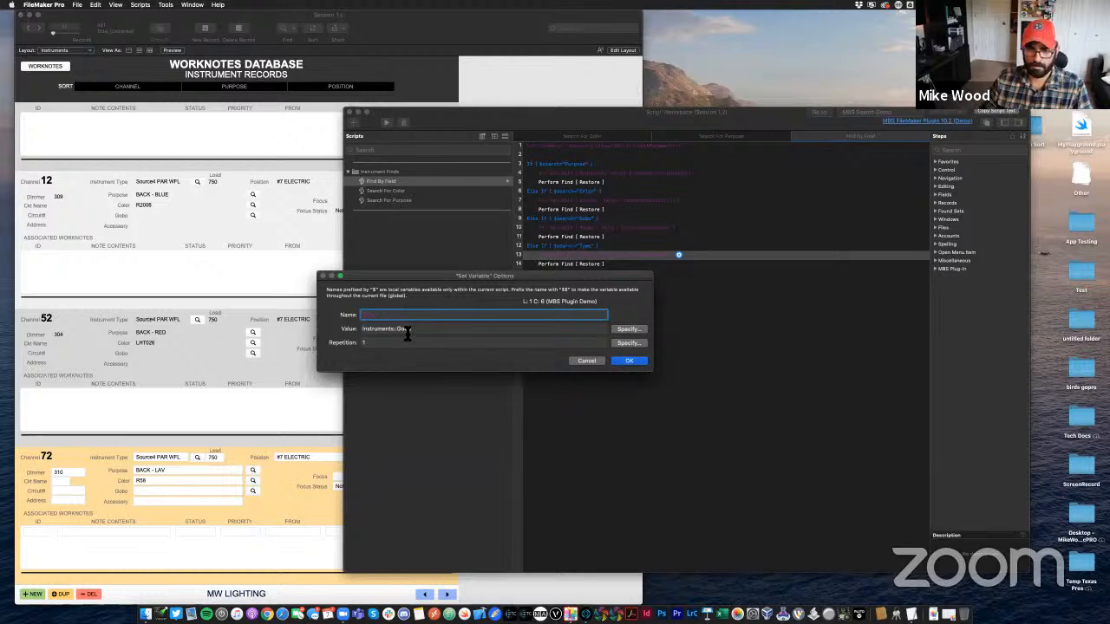
double_click(406, 330)
text(type)
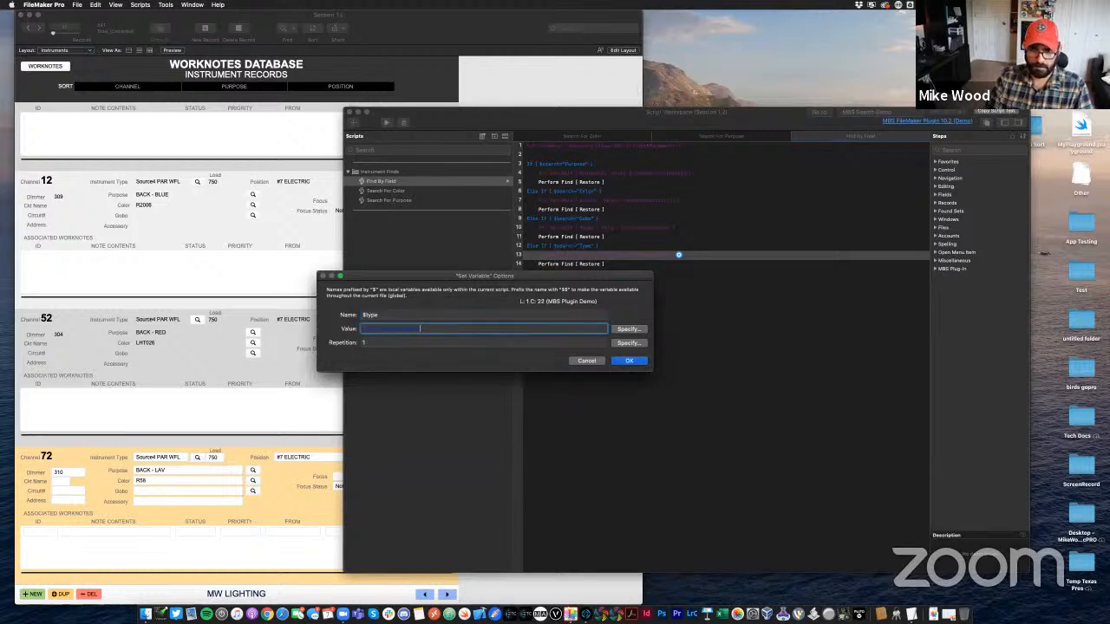
key(Return)
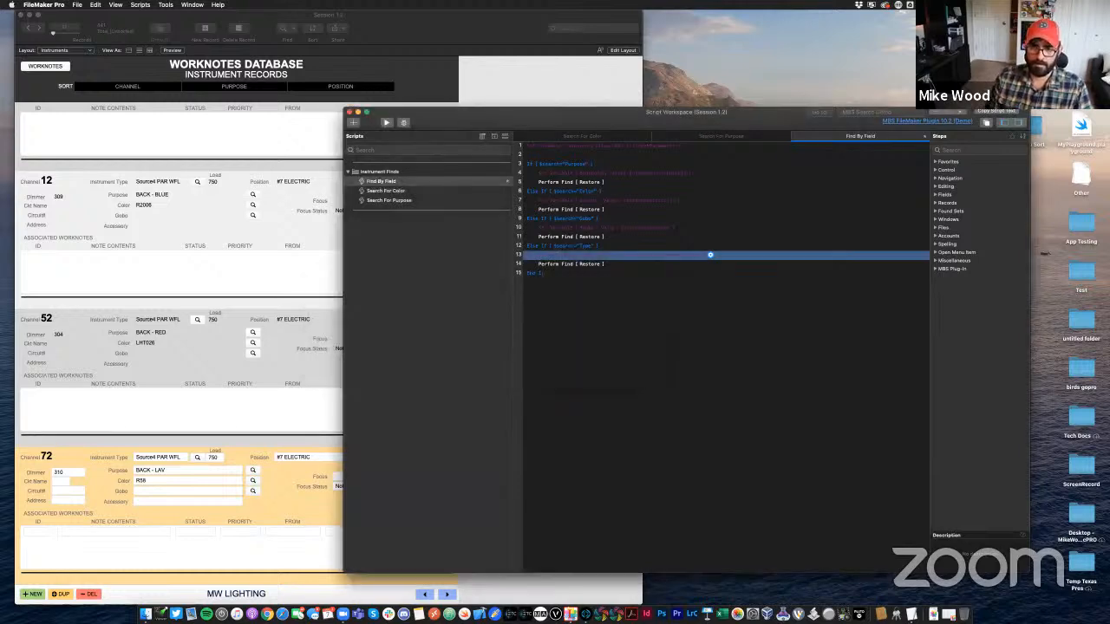
Change the Type branch's Perform Find request to search Instruments::Instrument Type with the criteria =$type
double_click(556, 264)
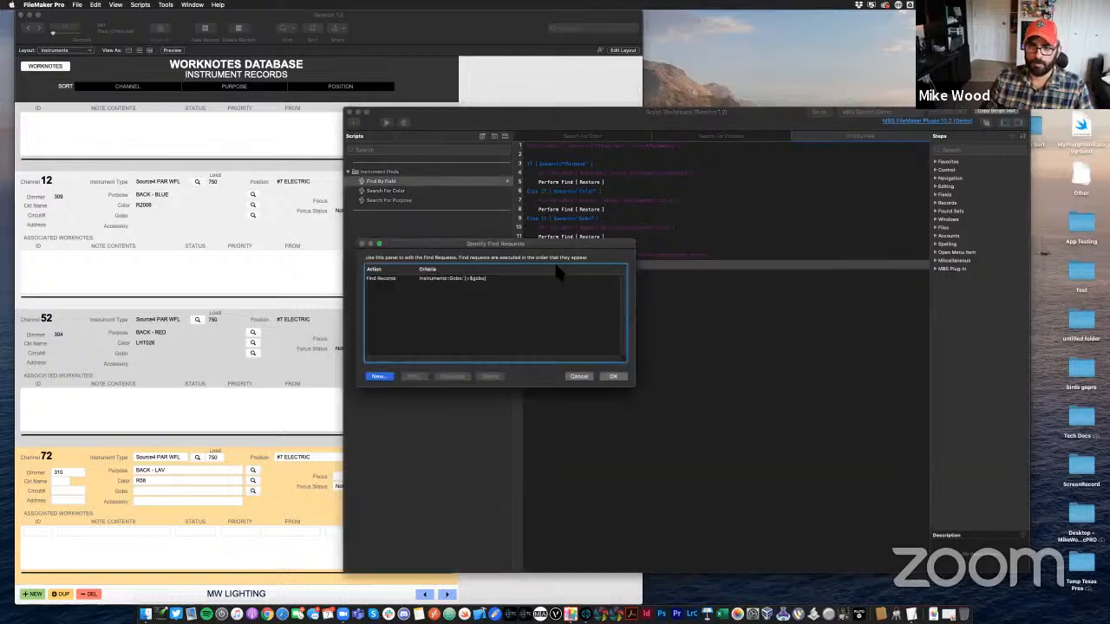
double_click(438, 278)
click(523, 205)
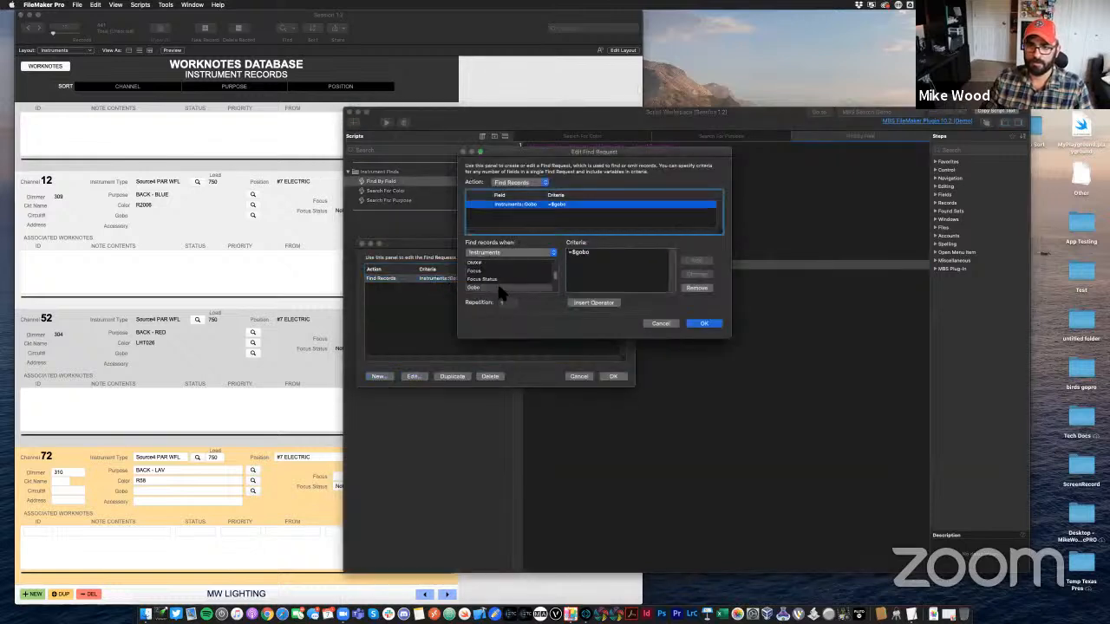
scroll(496, 279, down, 2)
scroll(496, 279, up, 2)
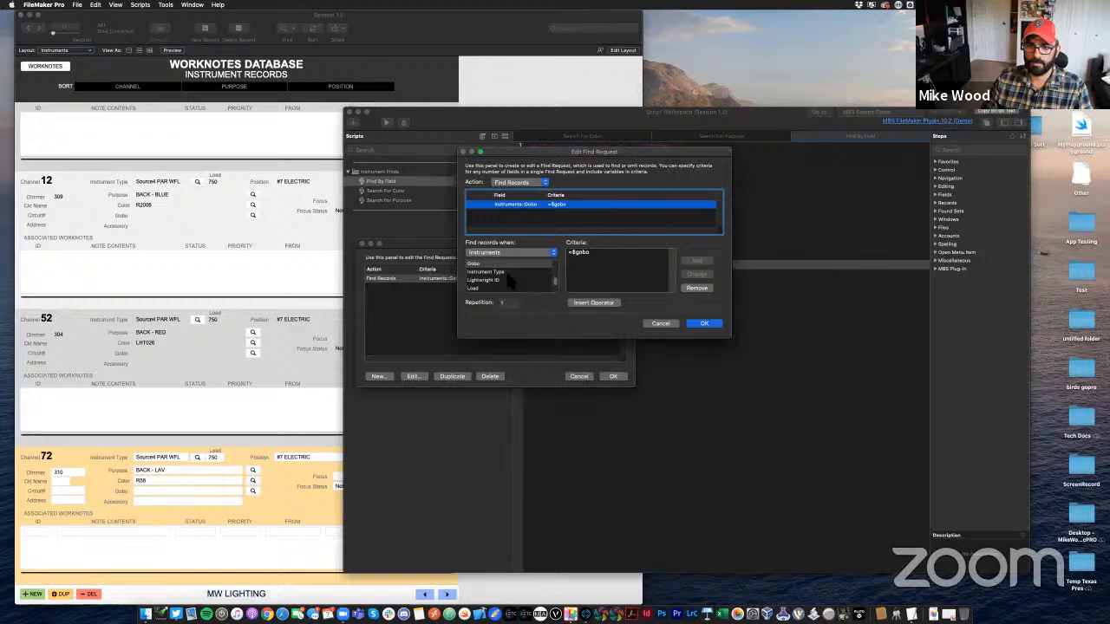
click(512, 272)
click(581, 262)
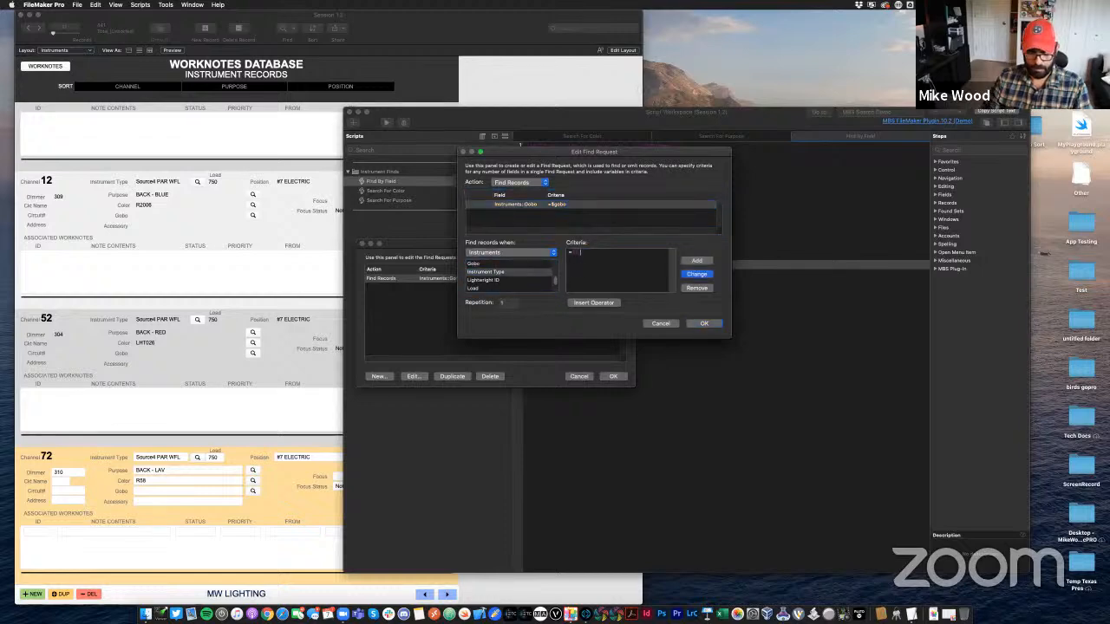
click(704, 275)
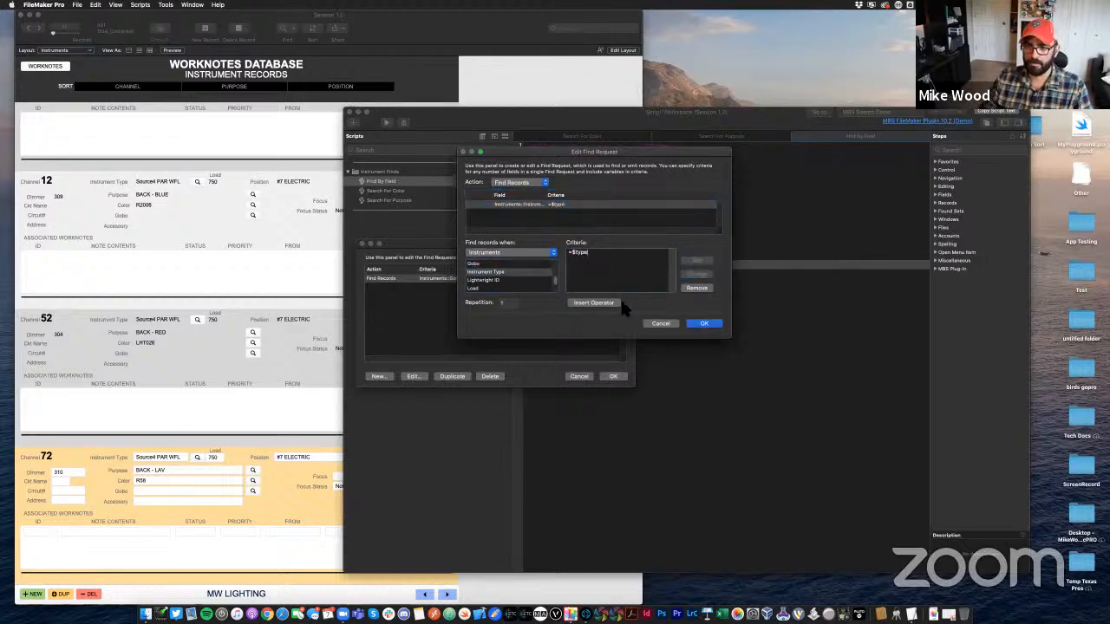
click(706, 322)
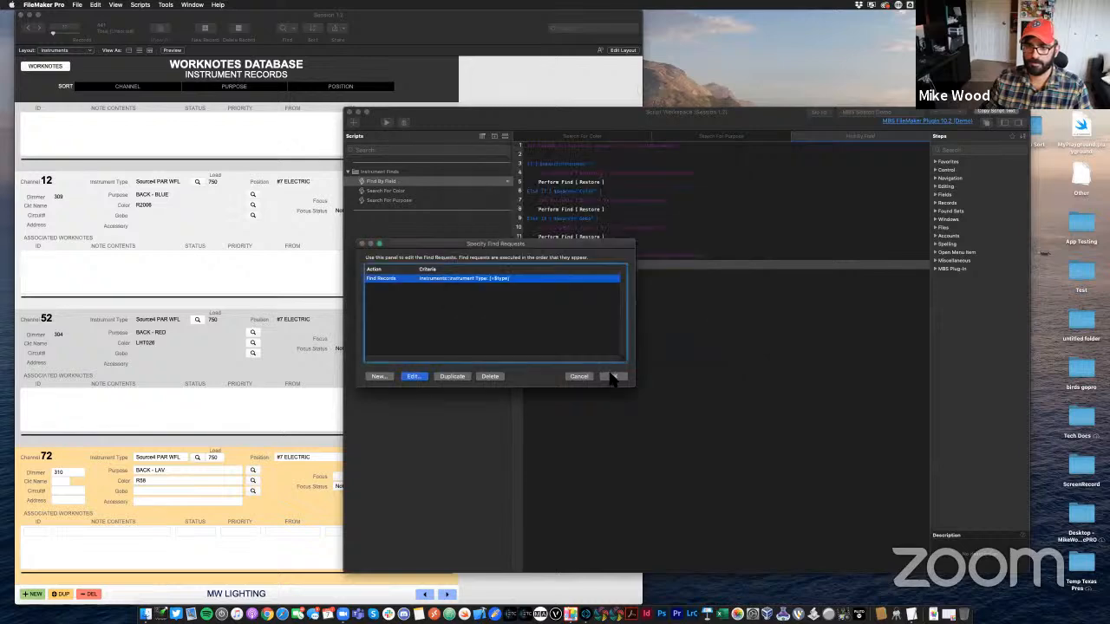
click(613, 376)
click(628, 361)
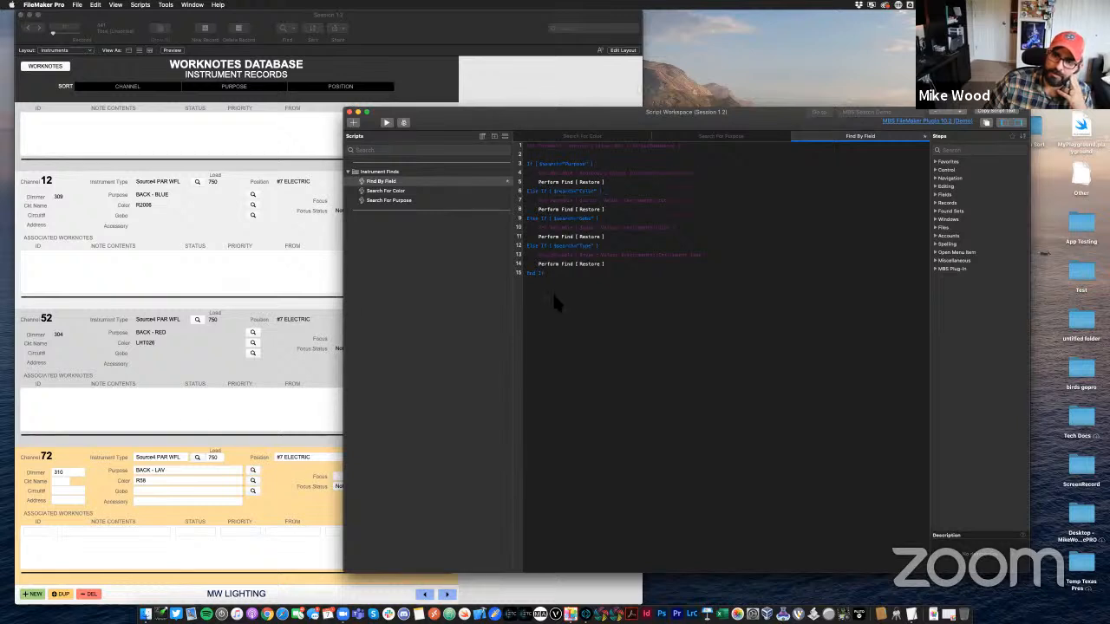
Test the Instrument Type search from a Source4 PAR WFL record and look through the found instruments
click(473, 90)
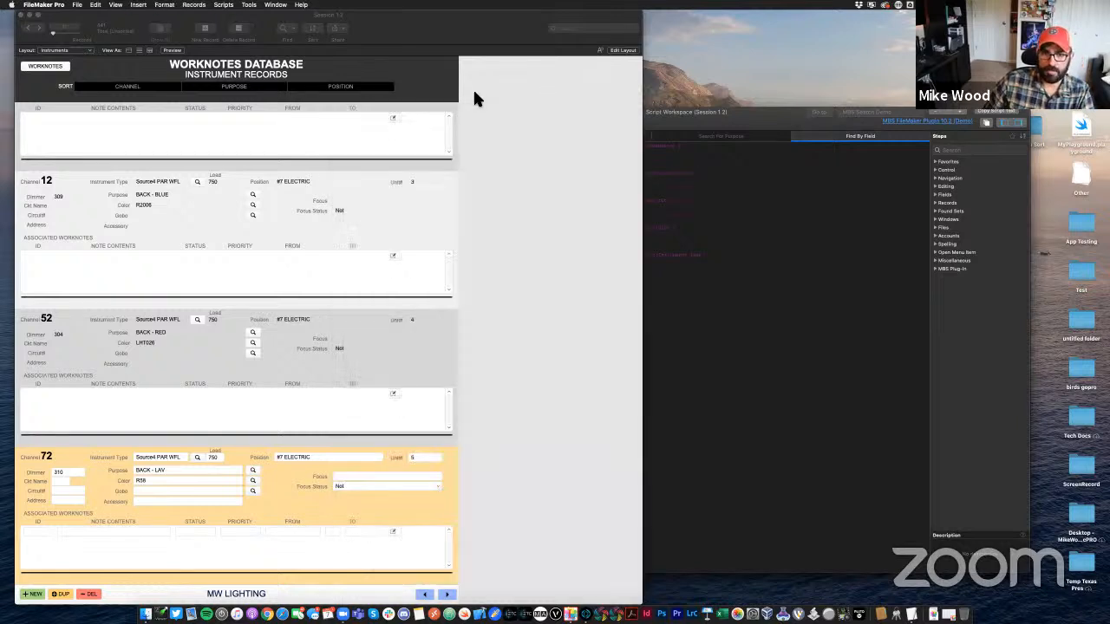
click(197, 176)
scroll(214, 305, down, 5)
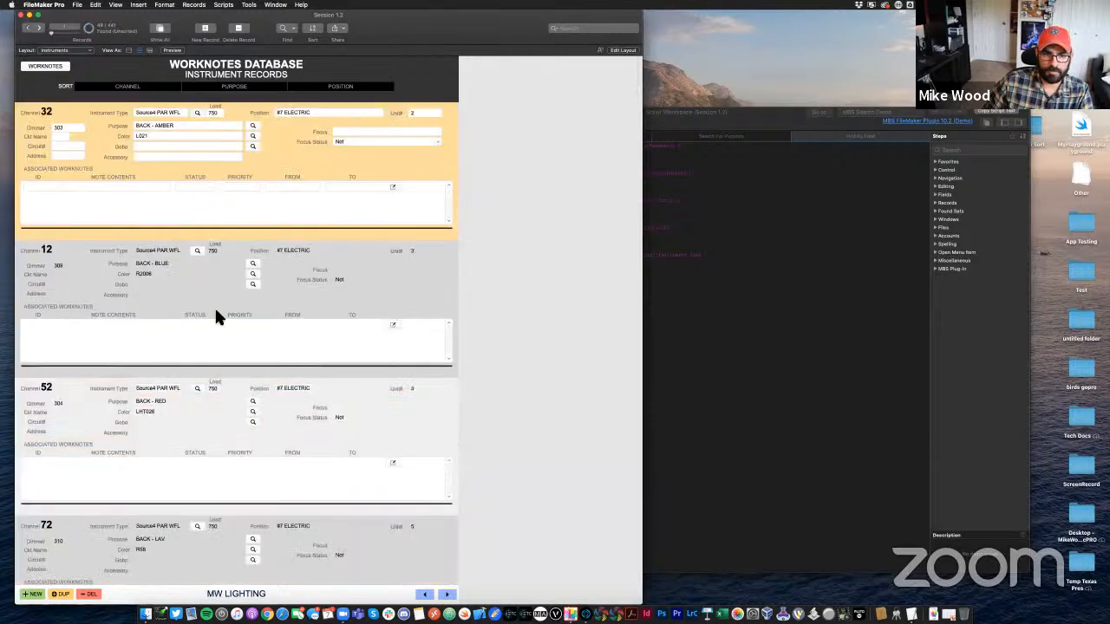
scroll(218, 323, down, 10)
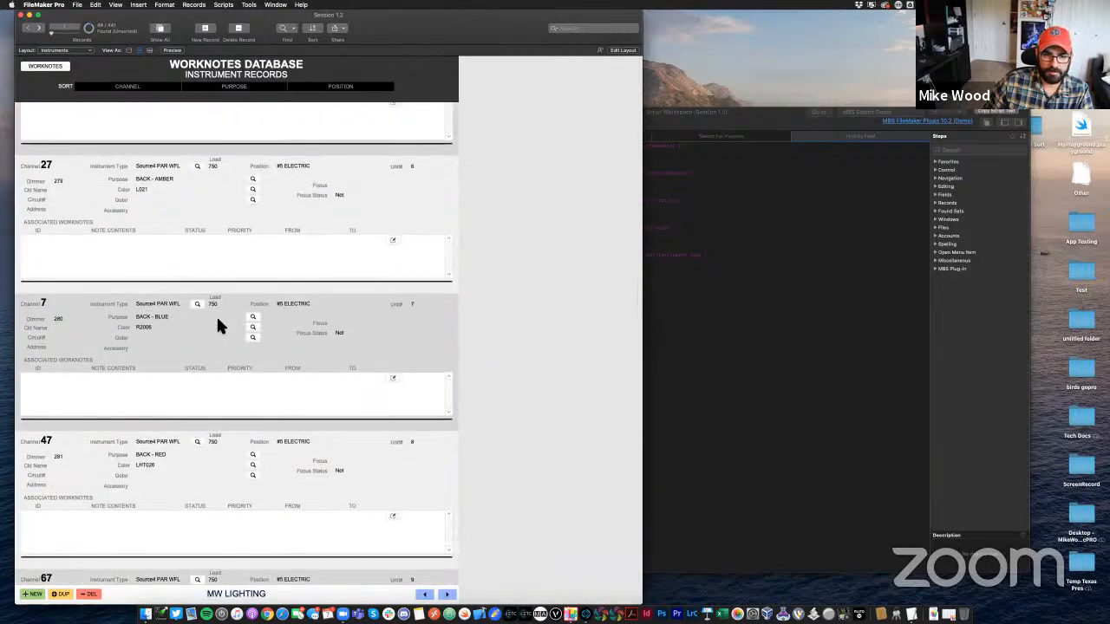
scroll(218, 324, down, 2)
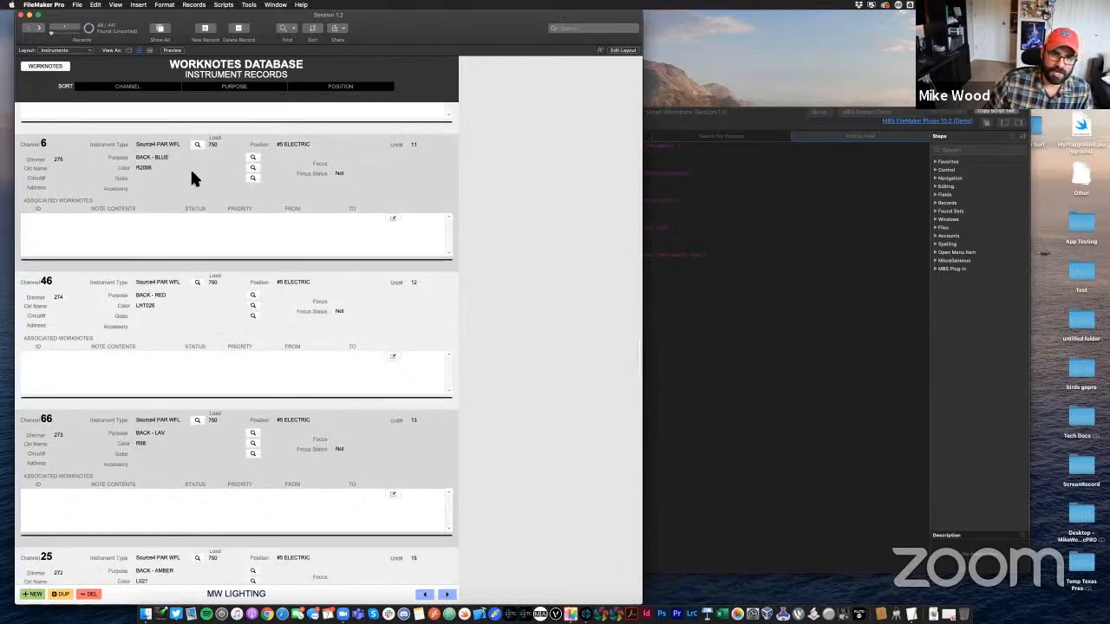
Run the Color search from the channel 6 record with color R2006 and review the found instruments
click(254, 165)
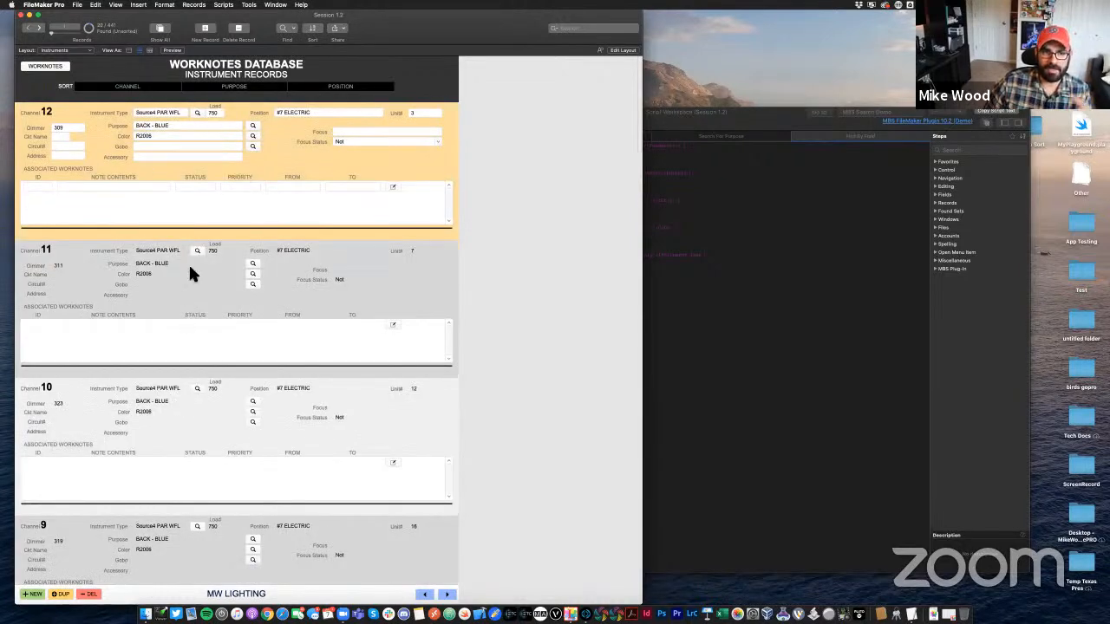
scroll(186, 286, down, 5)
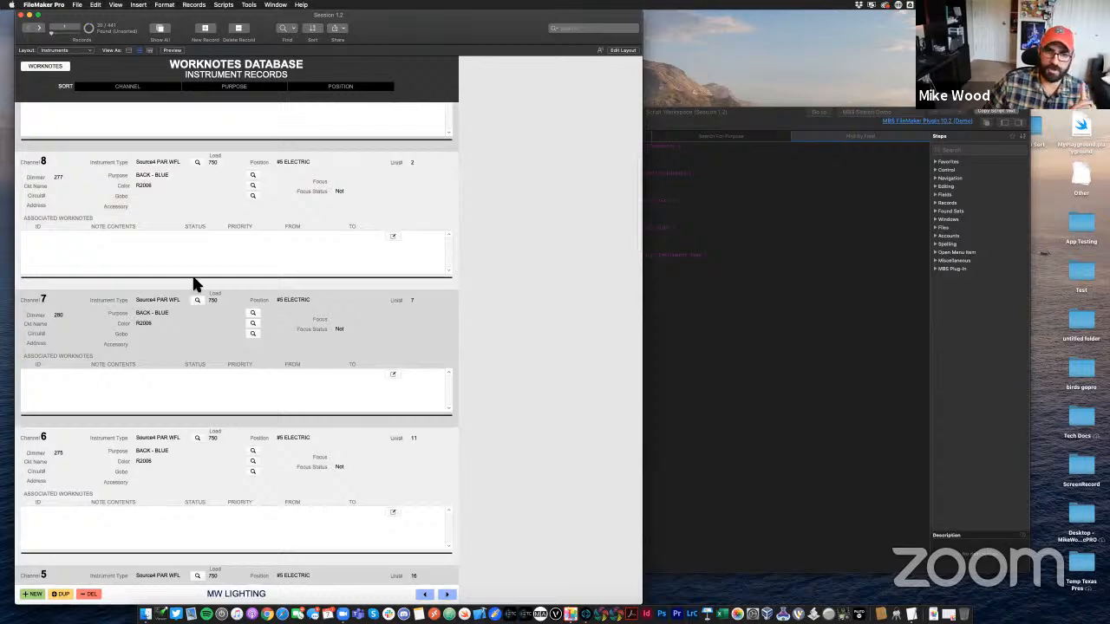
scroll(197, 272, up, 5)
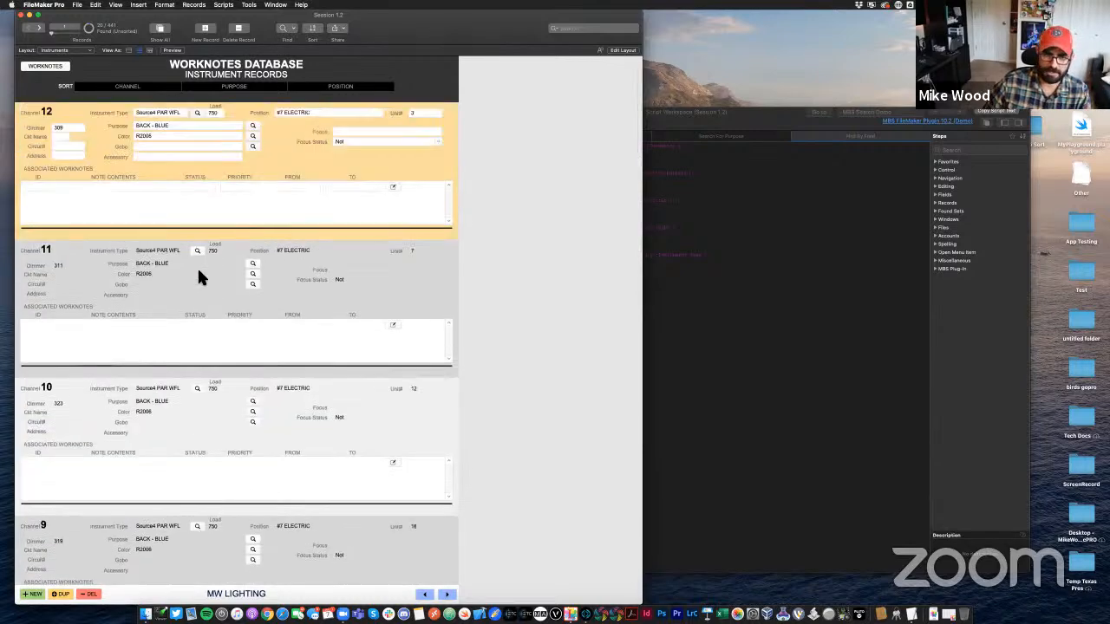